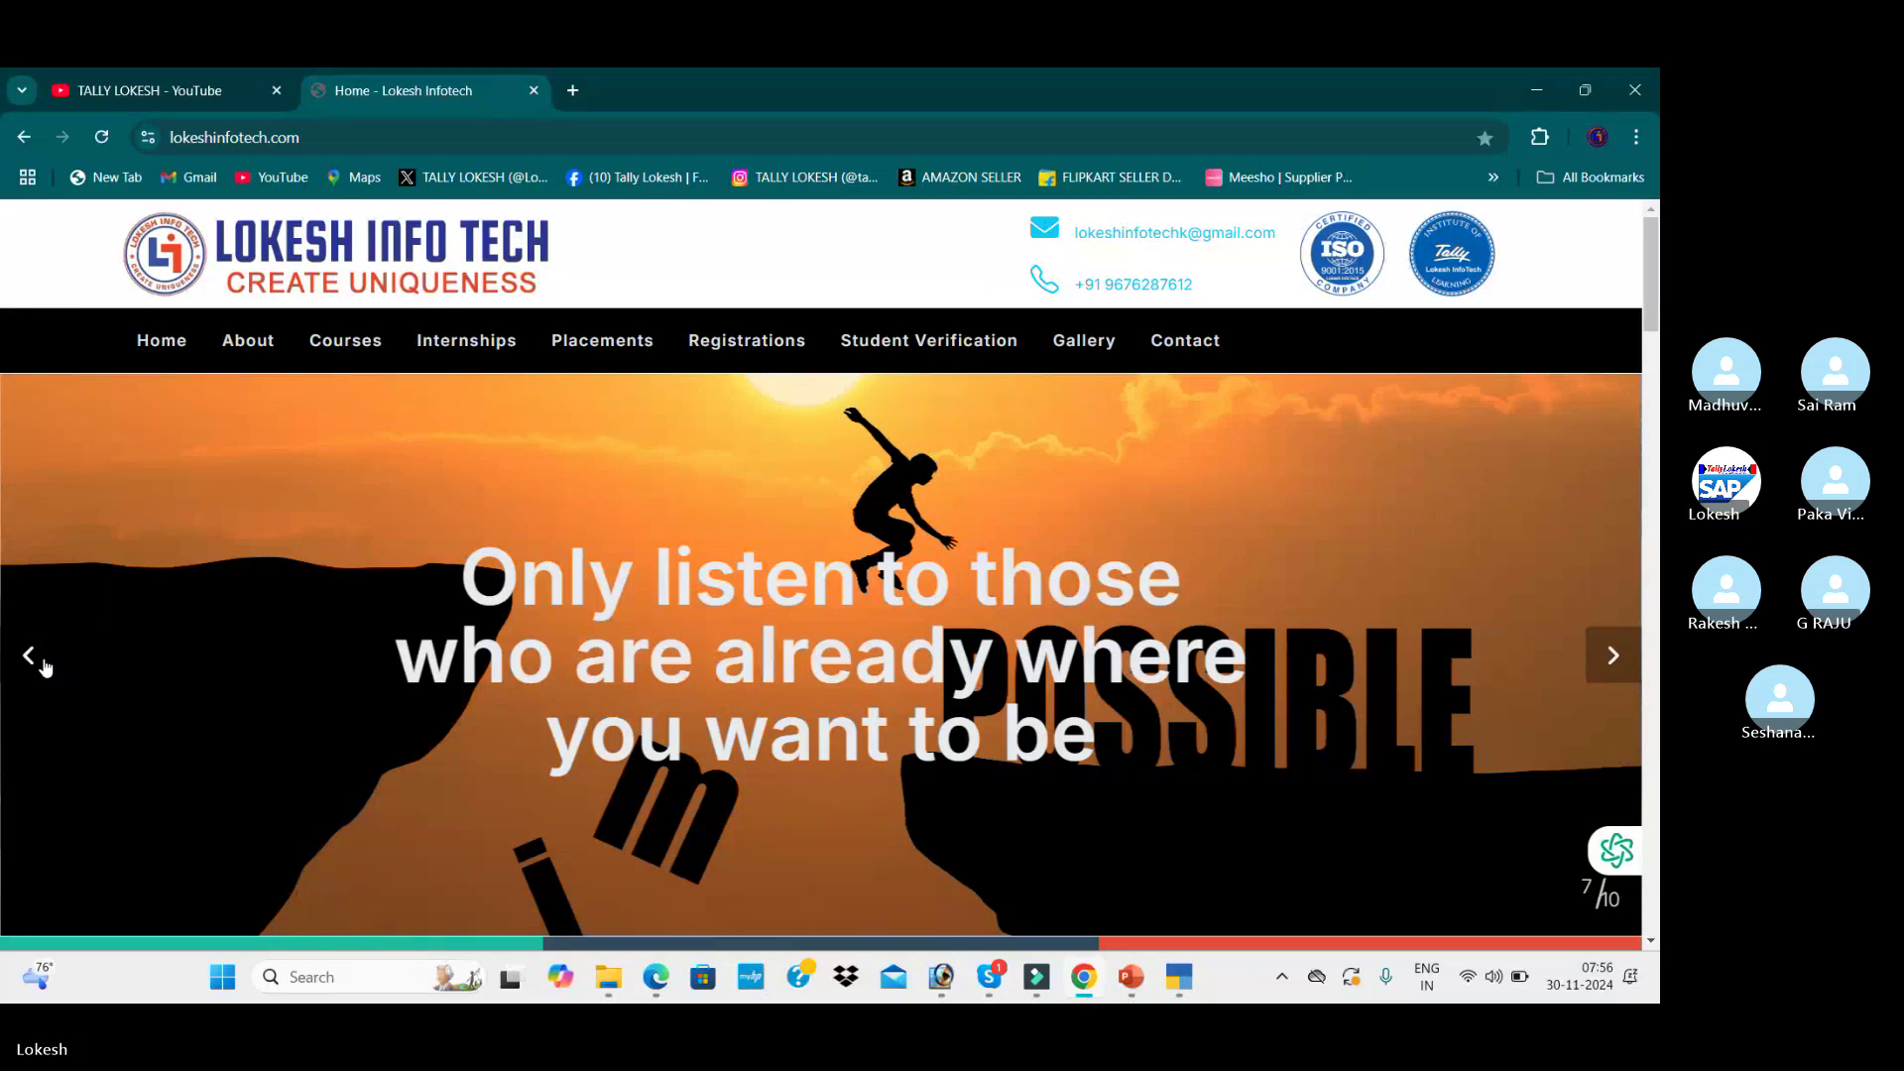
pyautogui.click(29, 667)
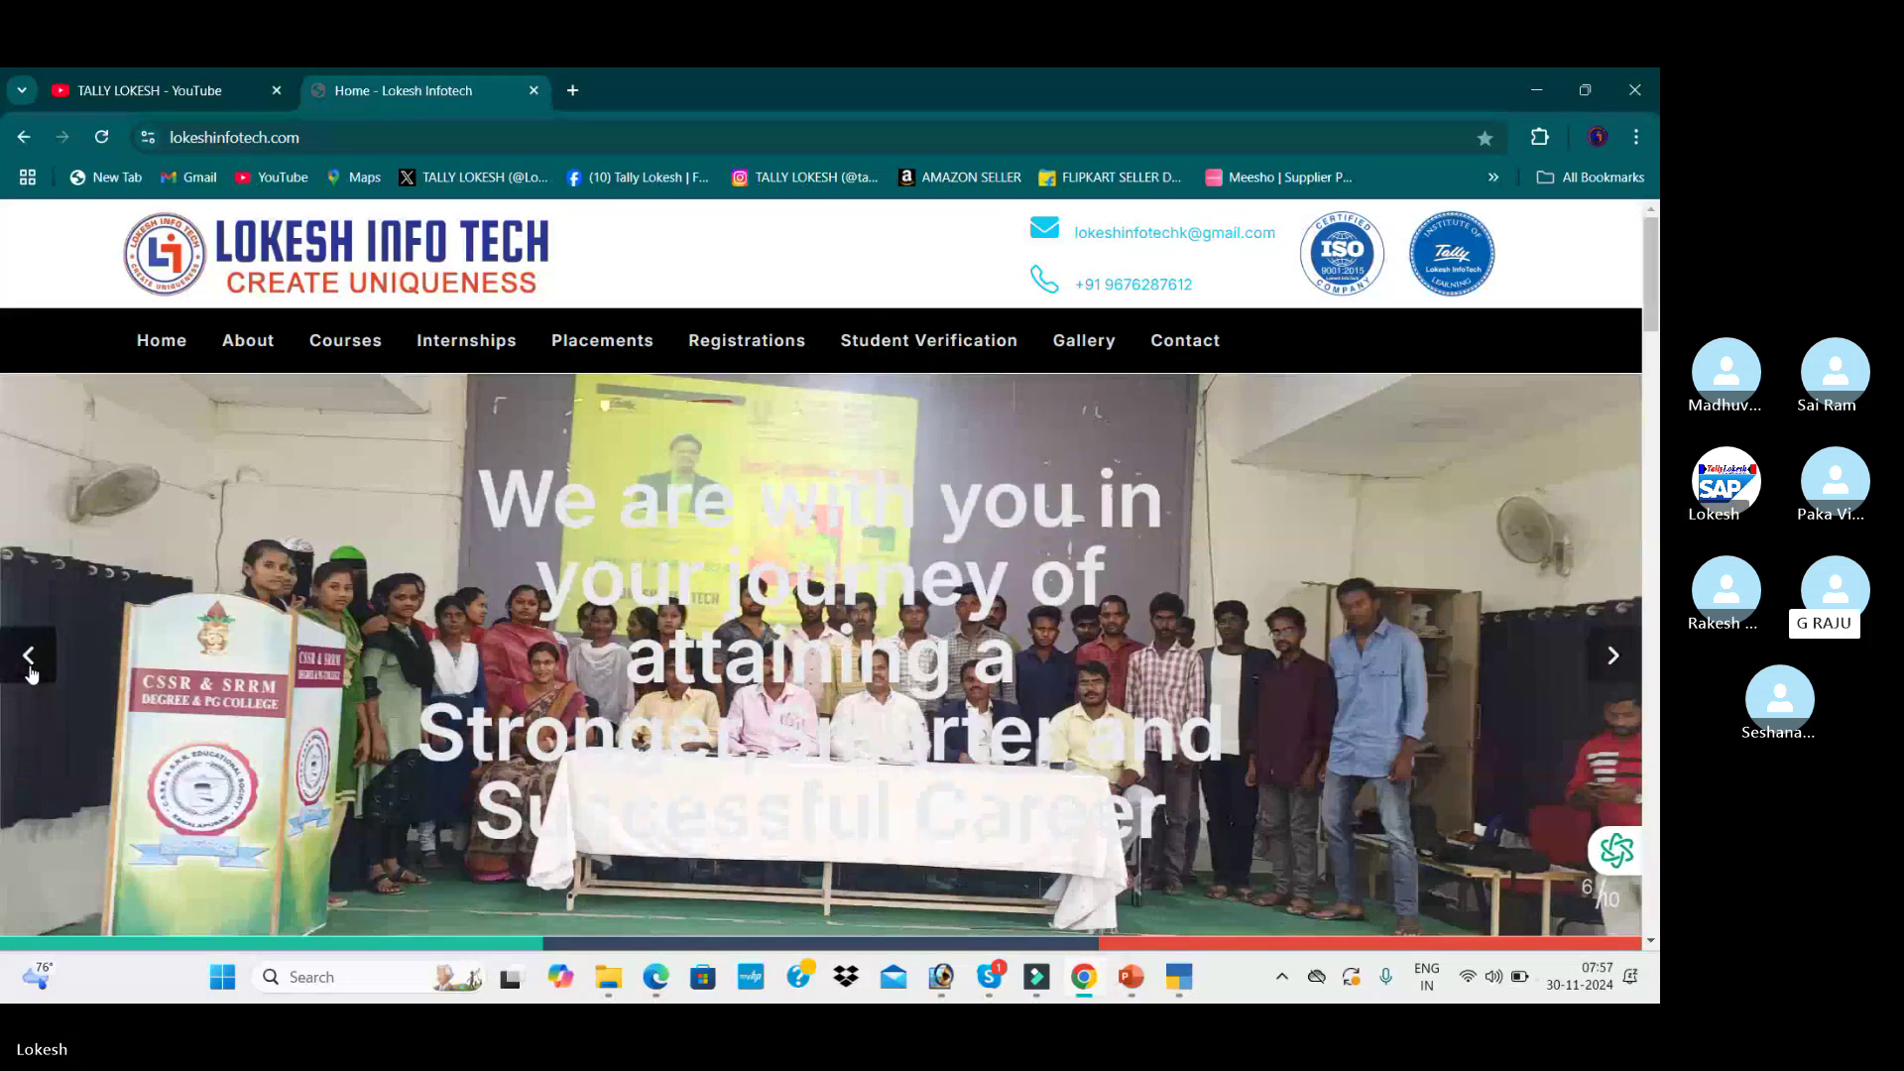
pyautogui.click(29, 660)
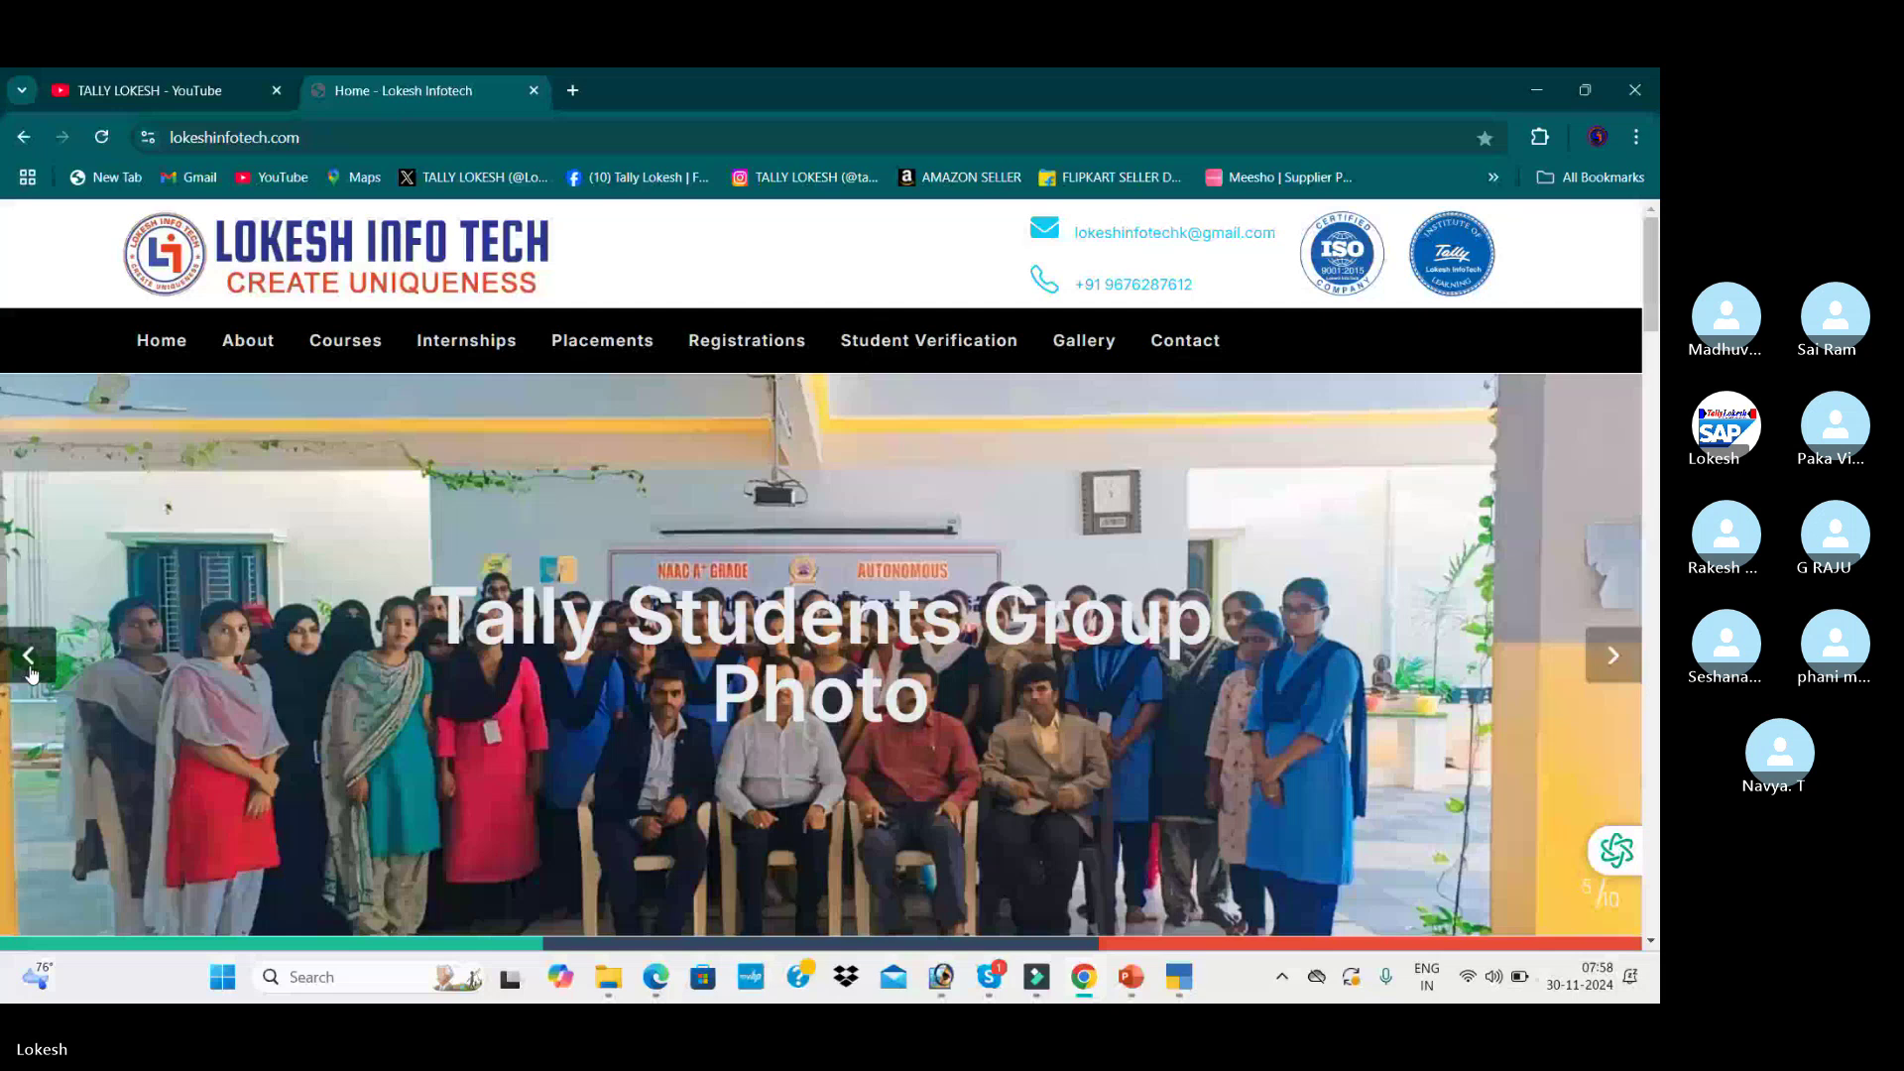
# - Switch to TallyPrime and open the creation form for a new company
pyautogui.hotkey('alt', 'Tab')
pyautogui.press('Up')
pyautogui.press('Up')
pyautogui.press('Up')
pyautogui.press('Up')
pyautogui.press('Up')
pyautogui.press('Up')
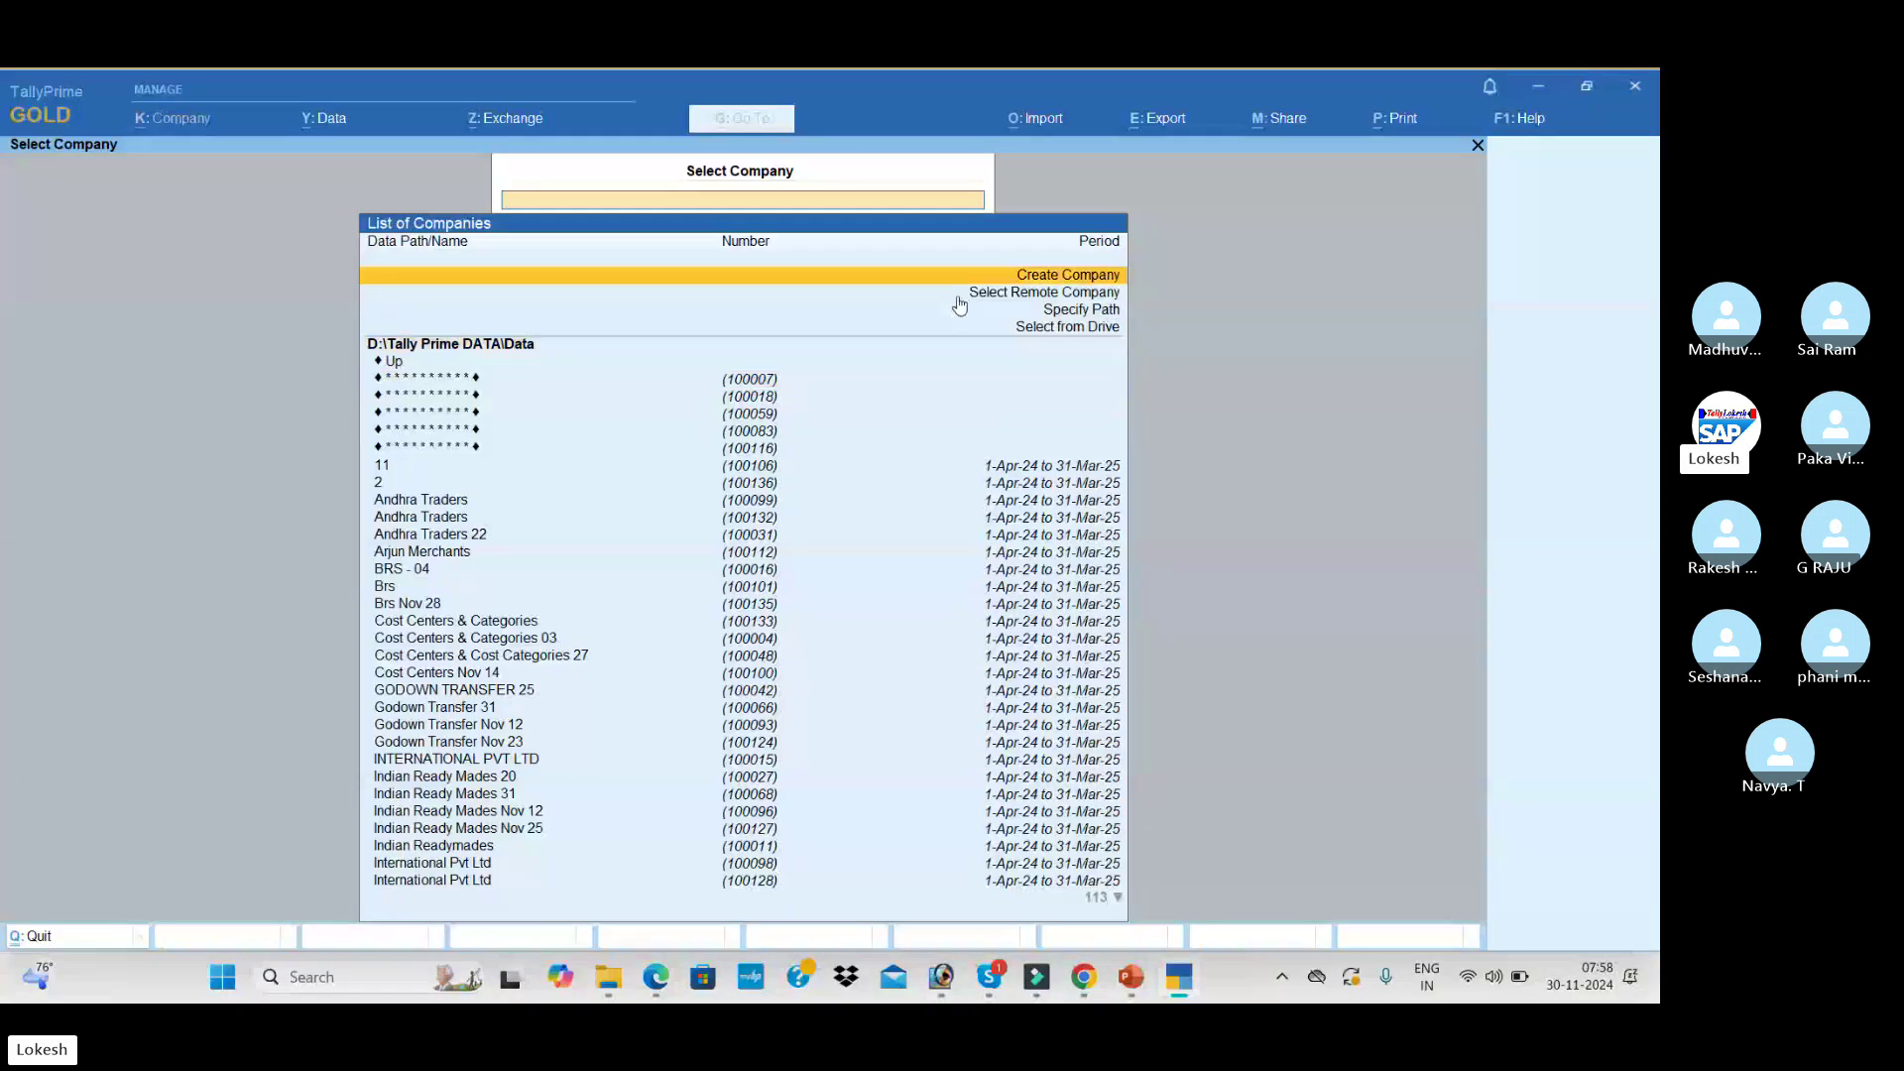
pyautogui.press('Return')
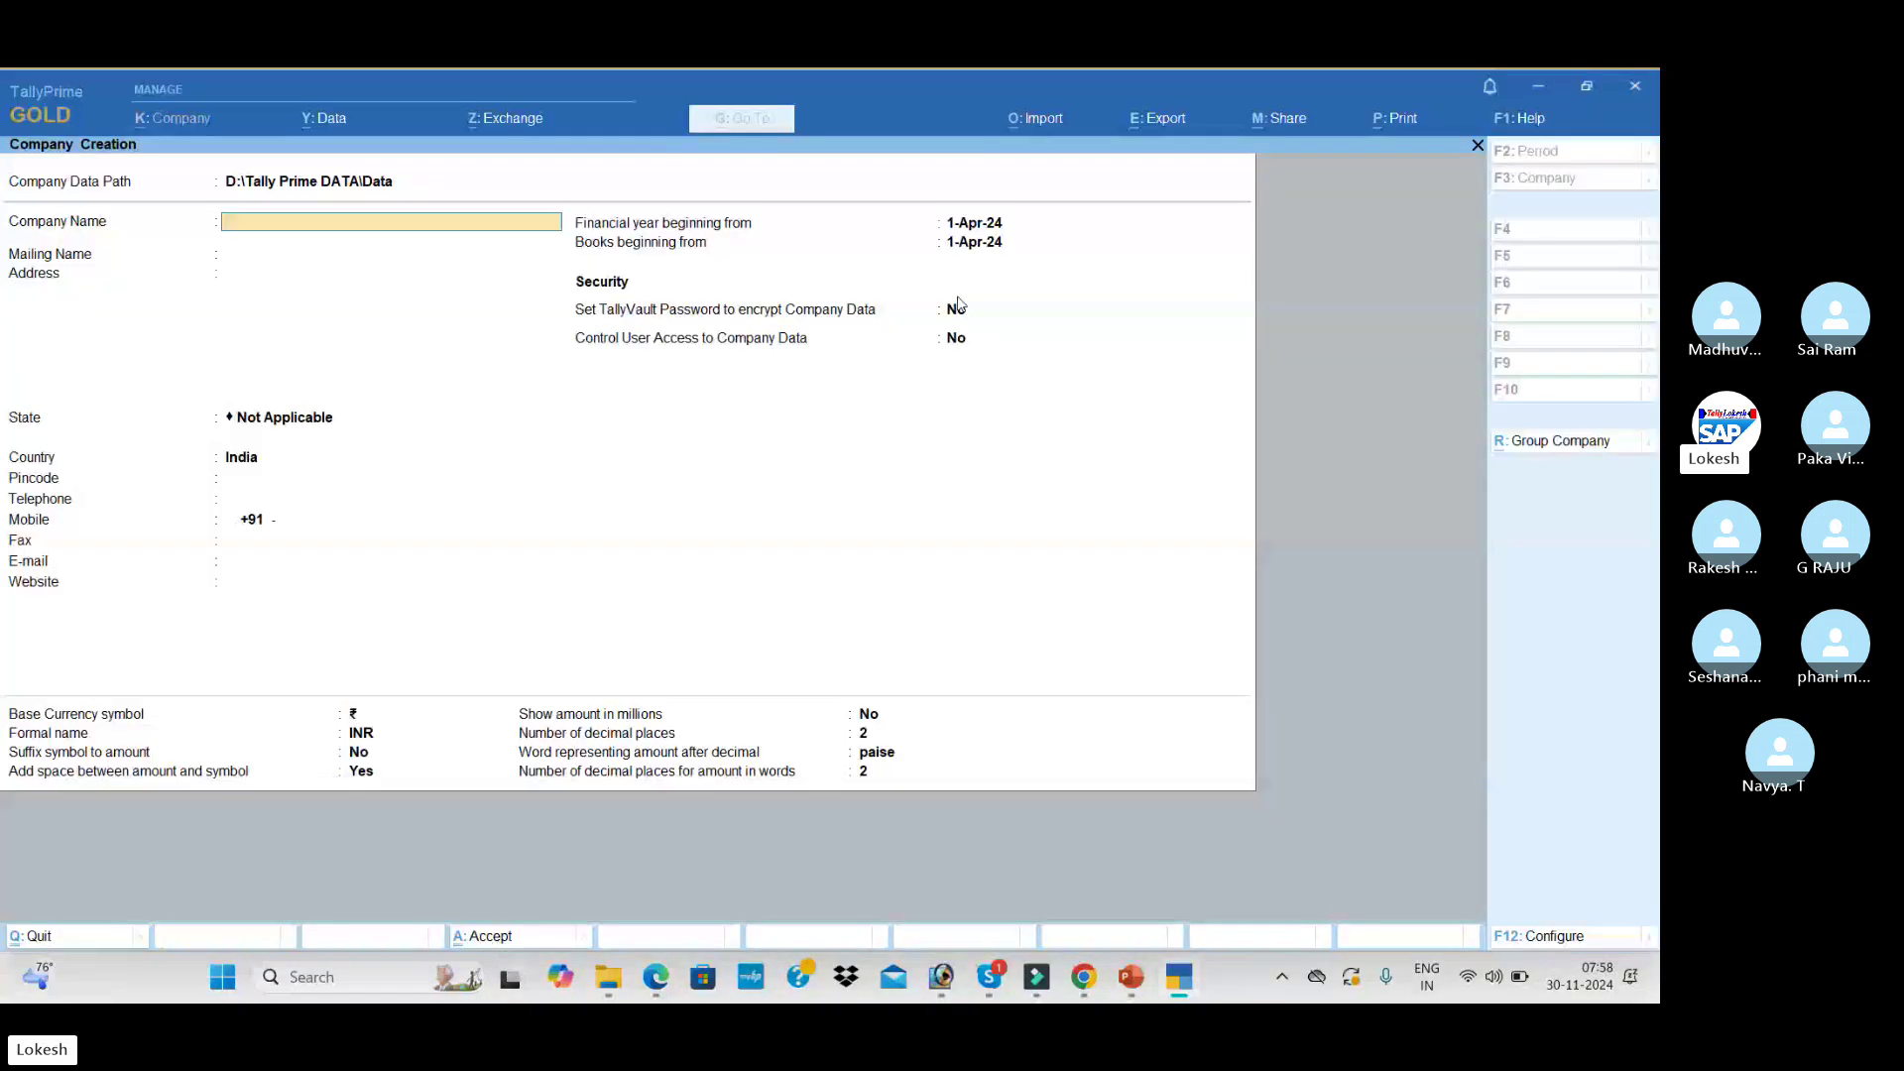
# - Look up the service companies exercise in the material PDF and name the new company SERVICE COMPANY NOV 30
pyautogui.click(670, 979)
pyautogui.scroll(-10, 755, 753)
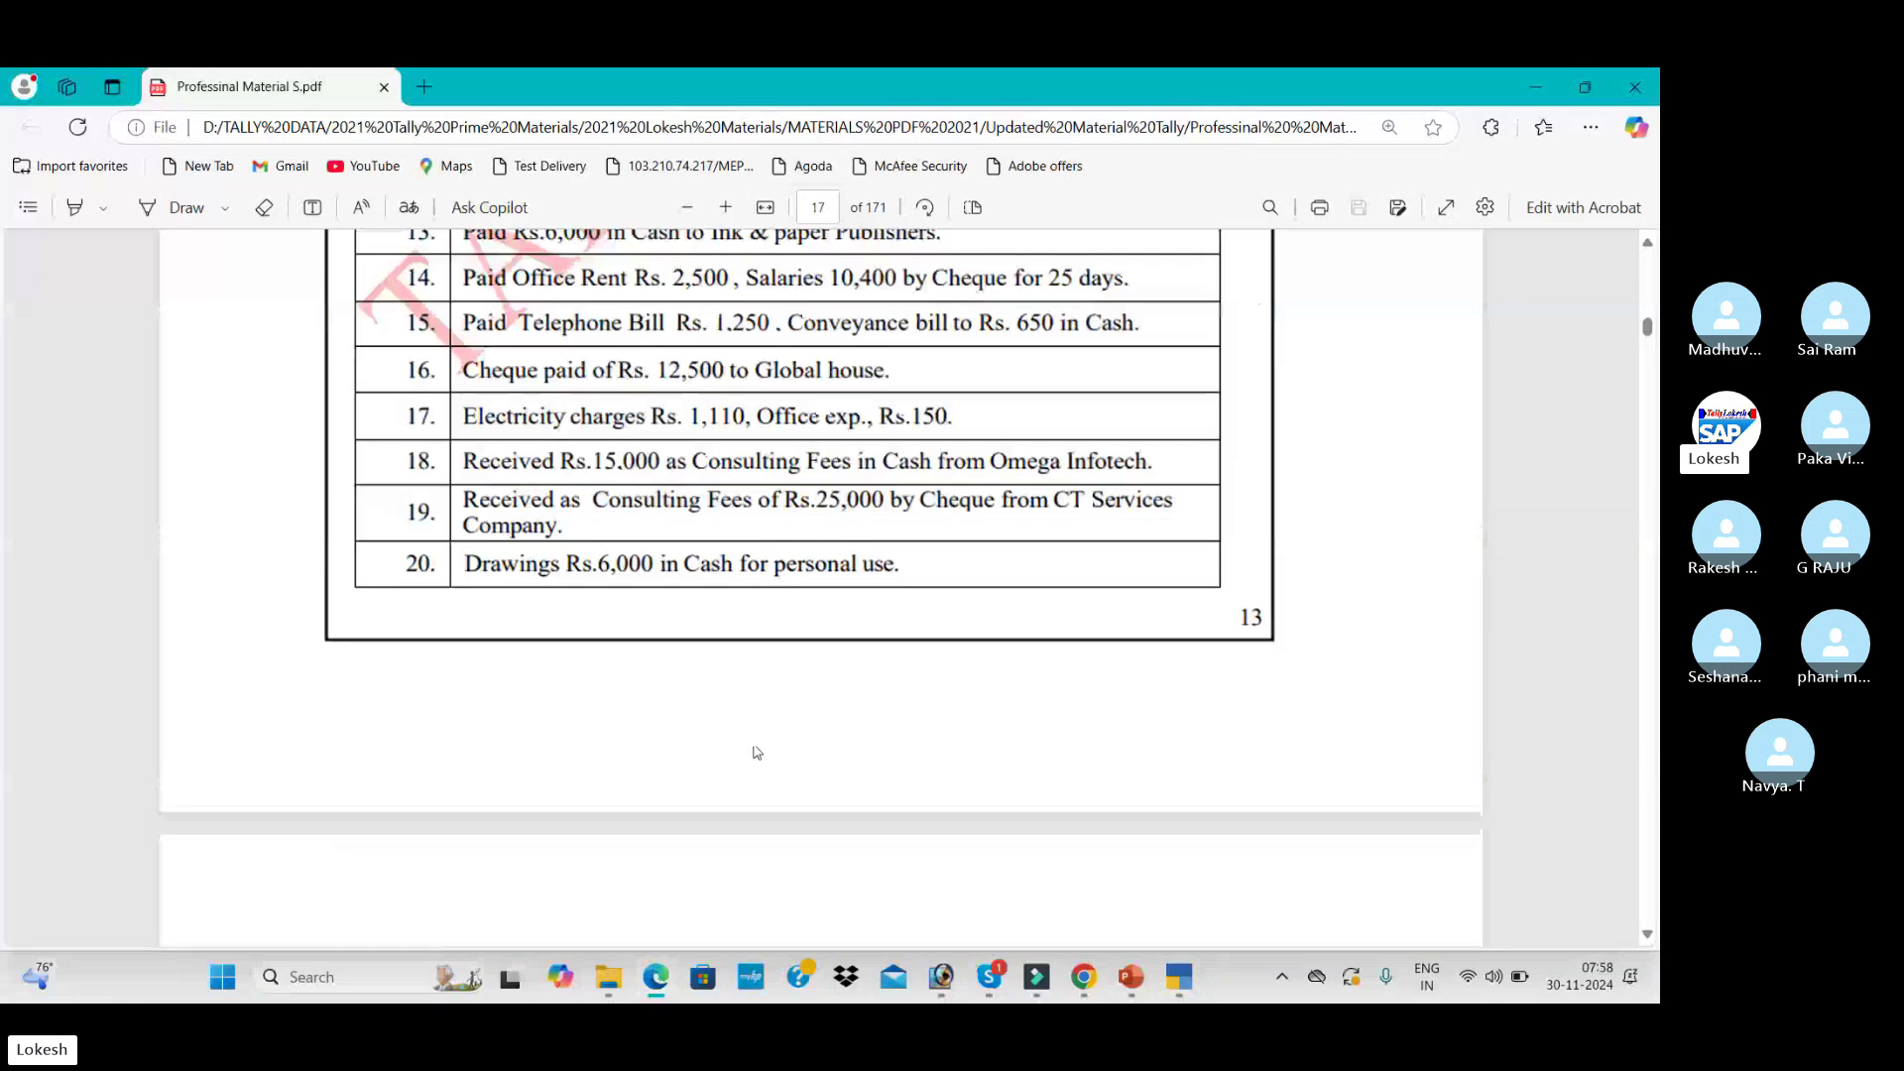
pyautogui.scroll(10, 756, 753)
pyautogui.scroll(-1, 755, 752)
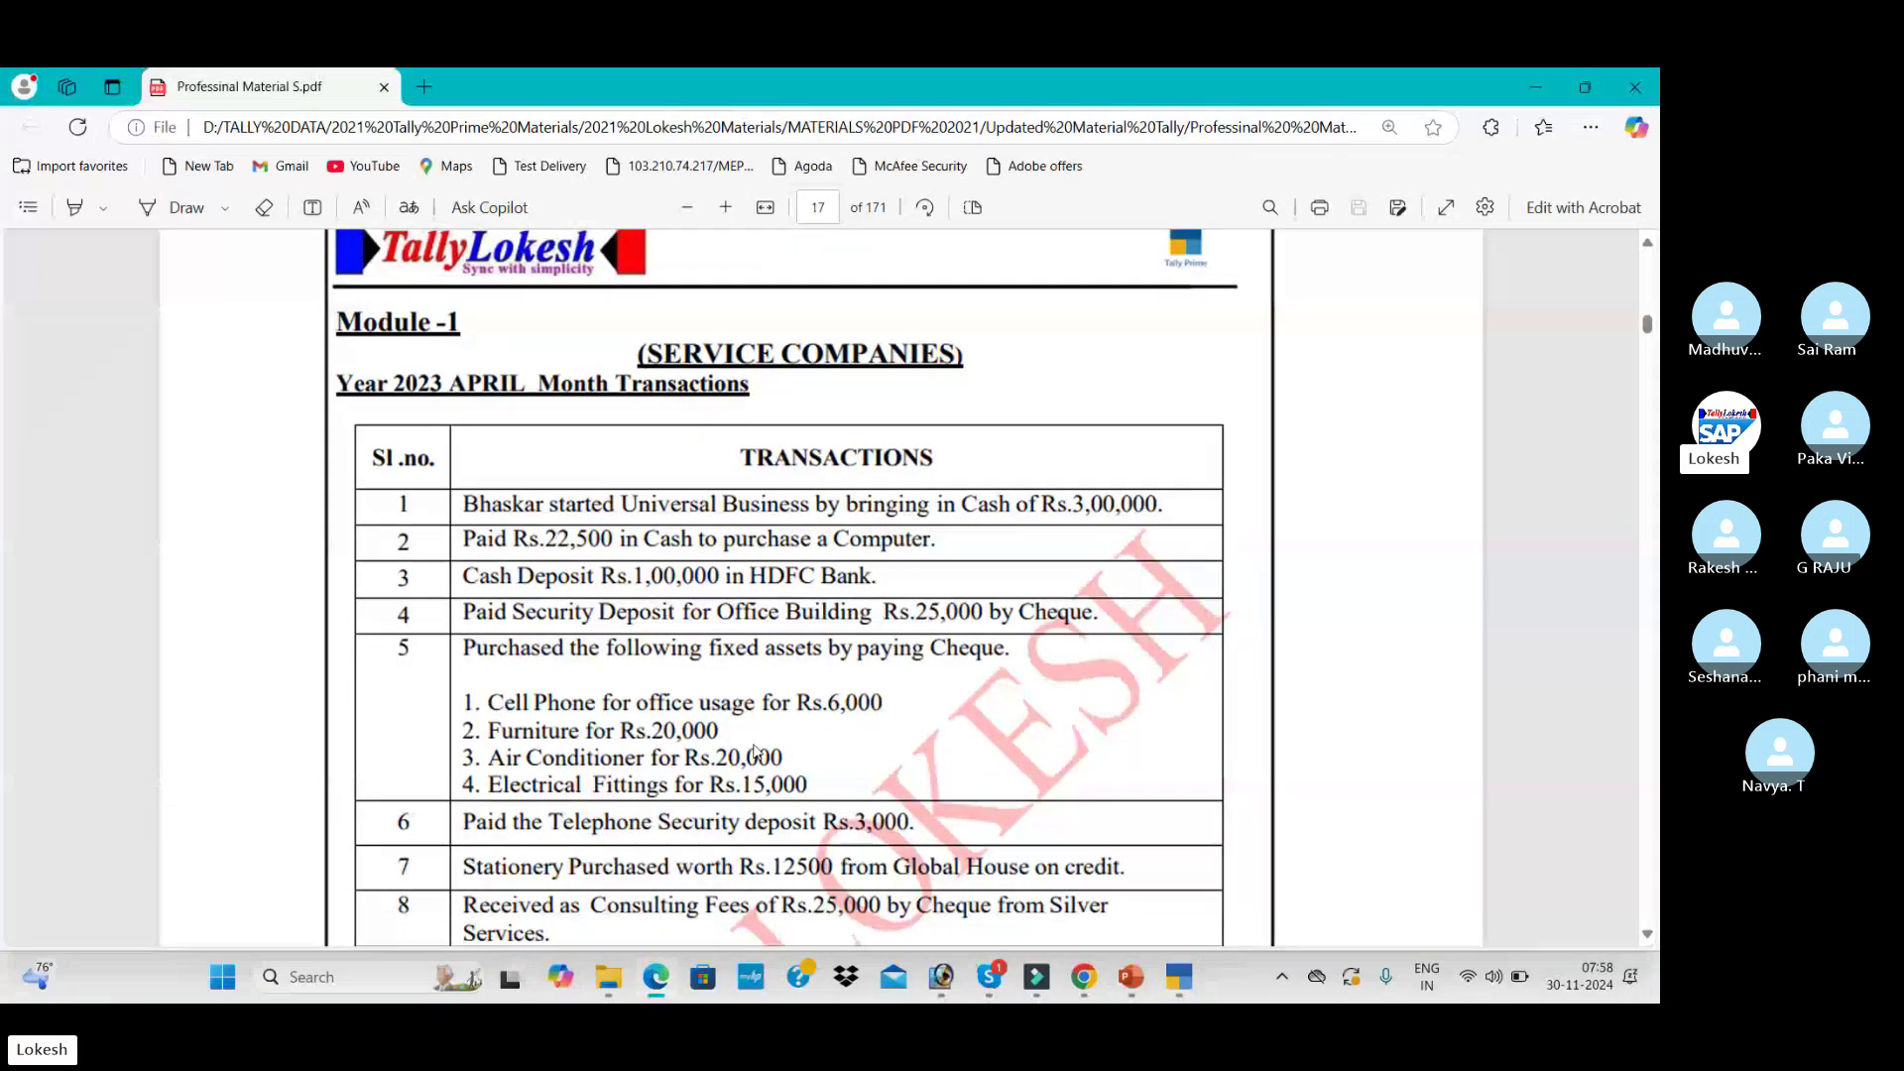
pyautogui.hotkey('alt', 'Tab')
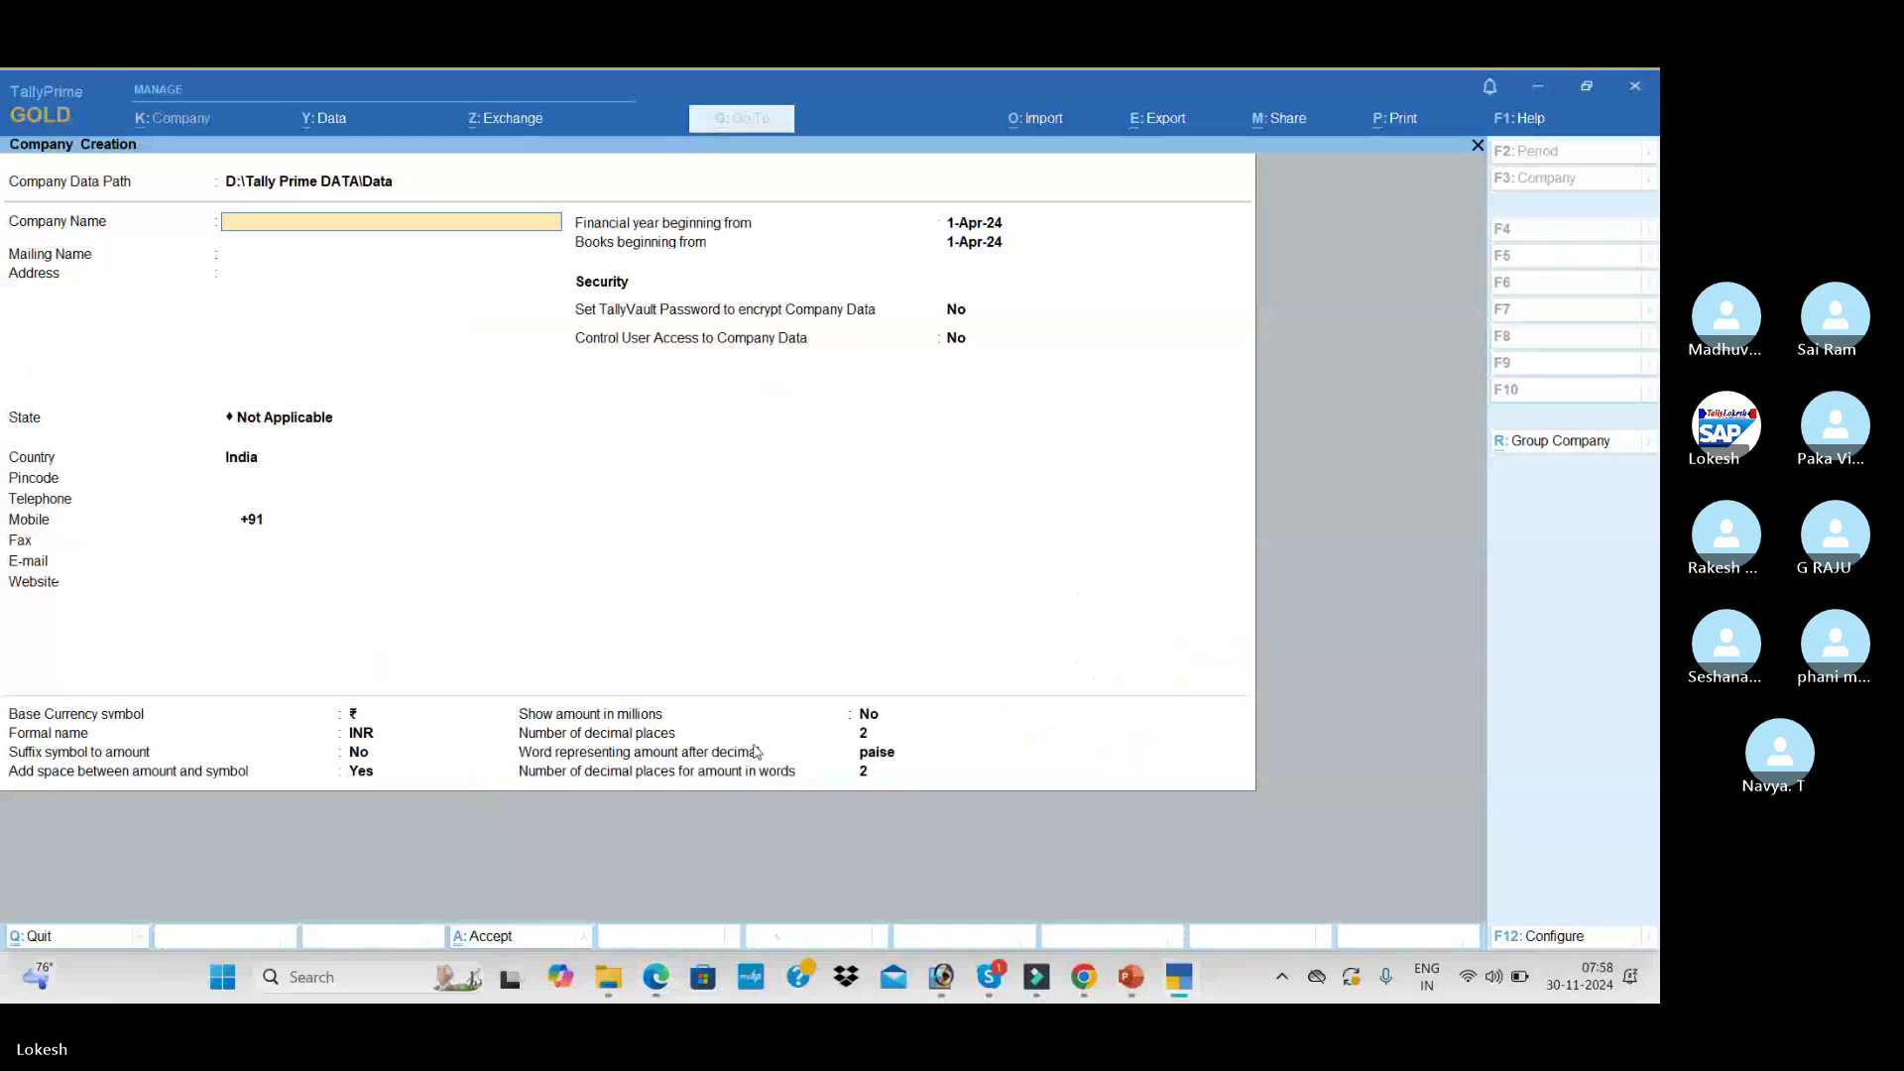
pyautogui.write('SERVICE COMPA')
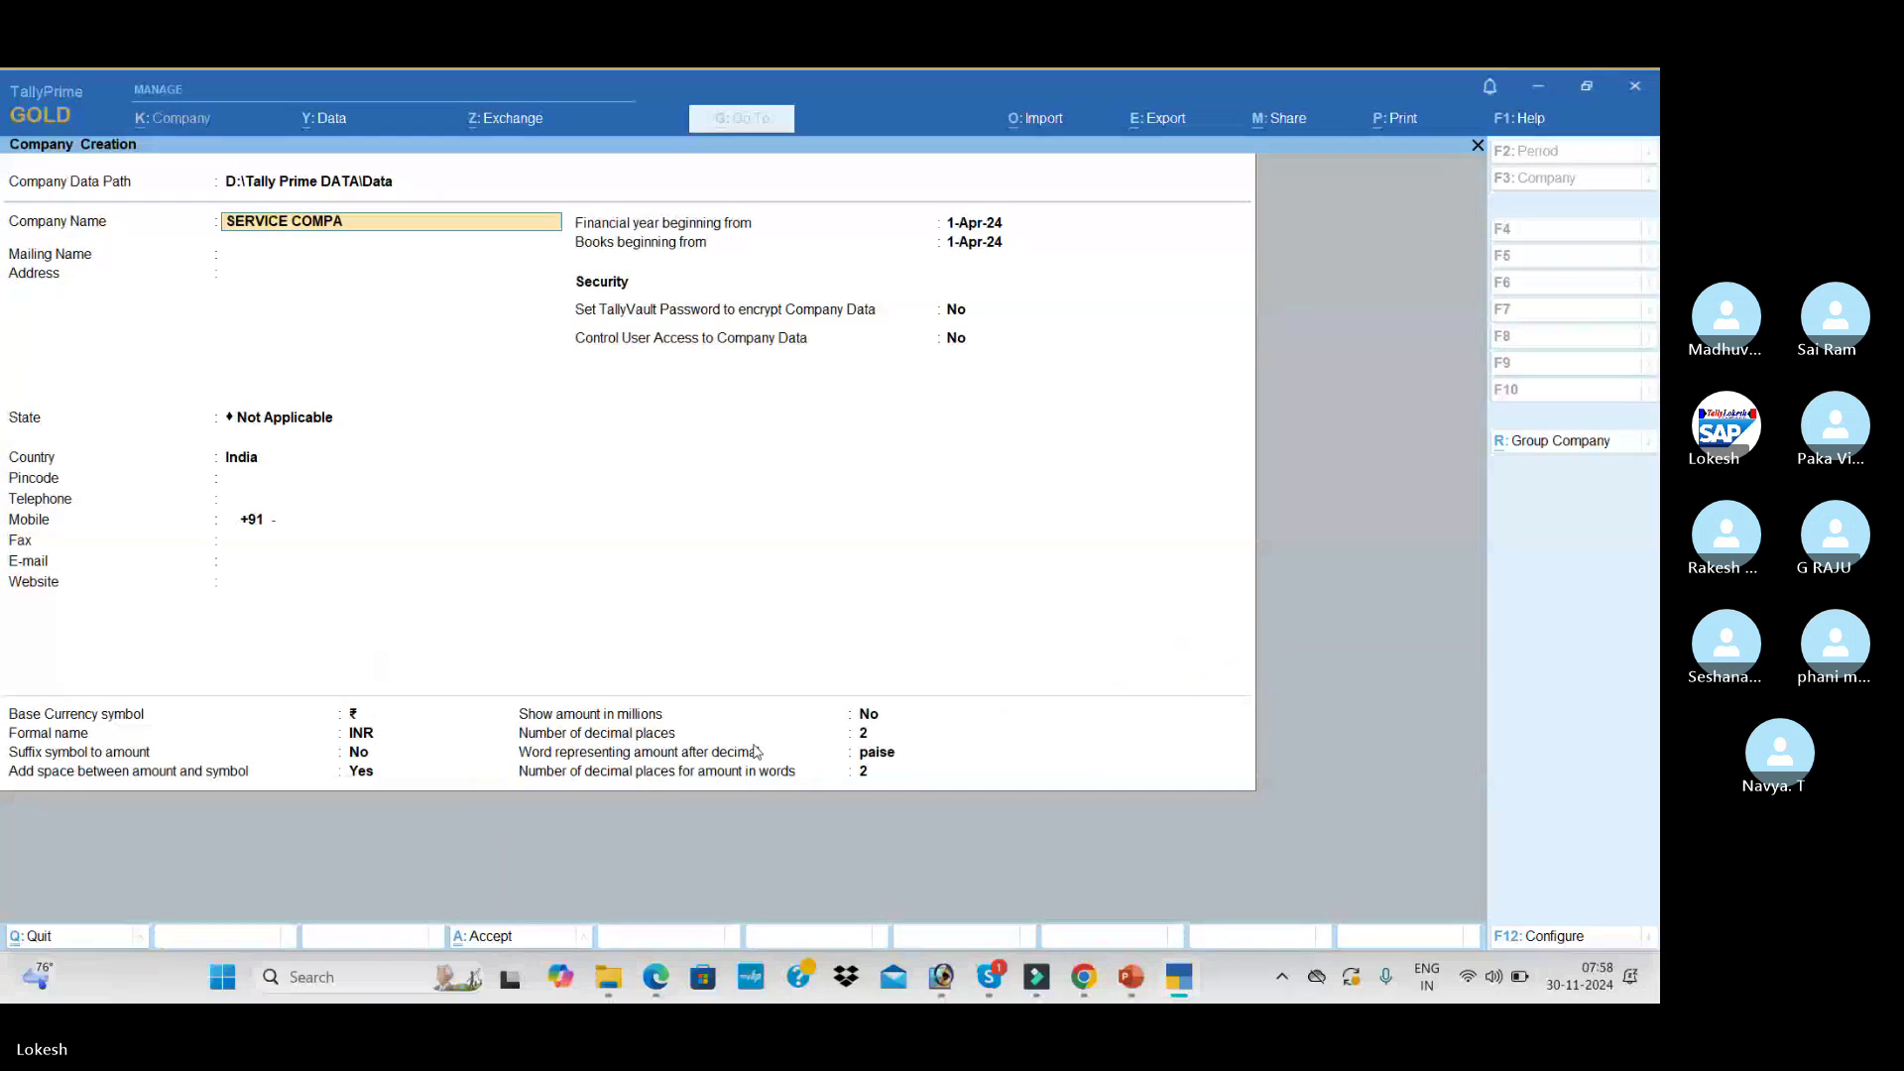
pyautogui.write('NY NOV 30')
pyautogui.press('Return')
pyautogui.press('Return')
pyautogui.press('Return')
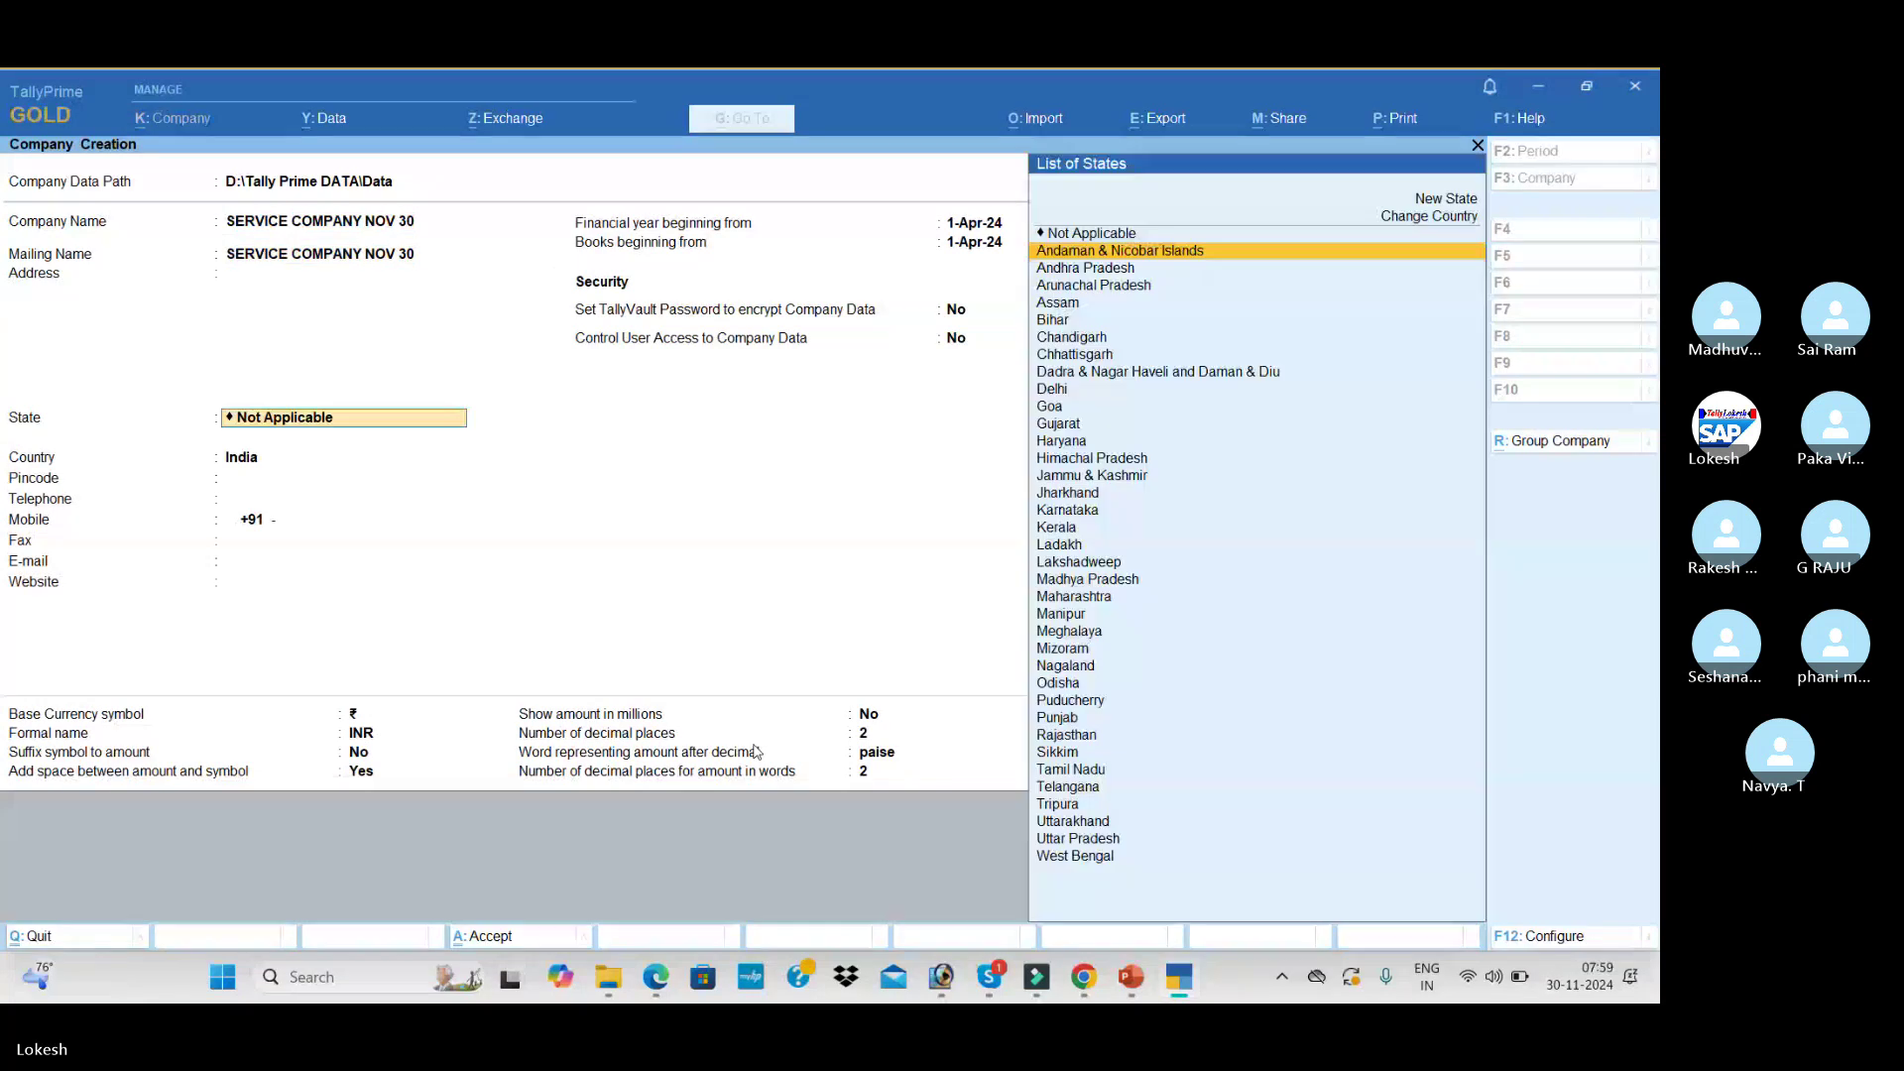
# - Set the company's state to Andhra Pradesh and save the new company
pyautogui.press('Down')
pyautogui.press('Return')
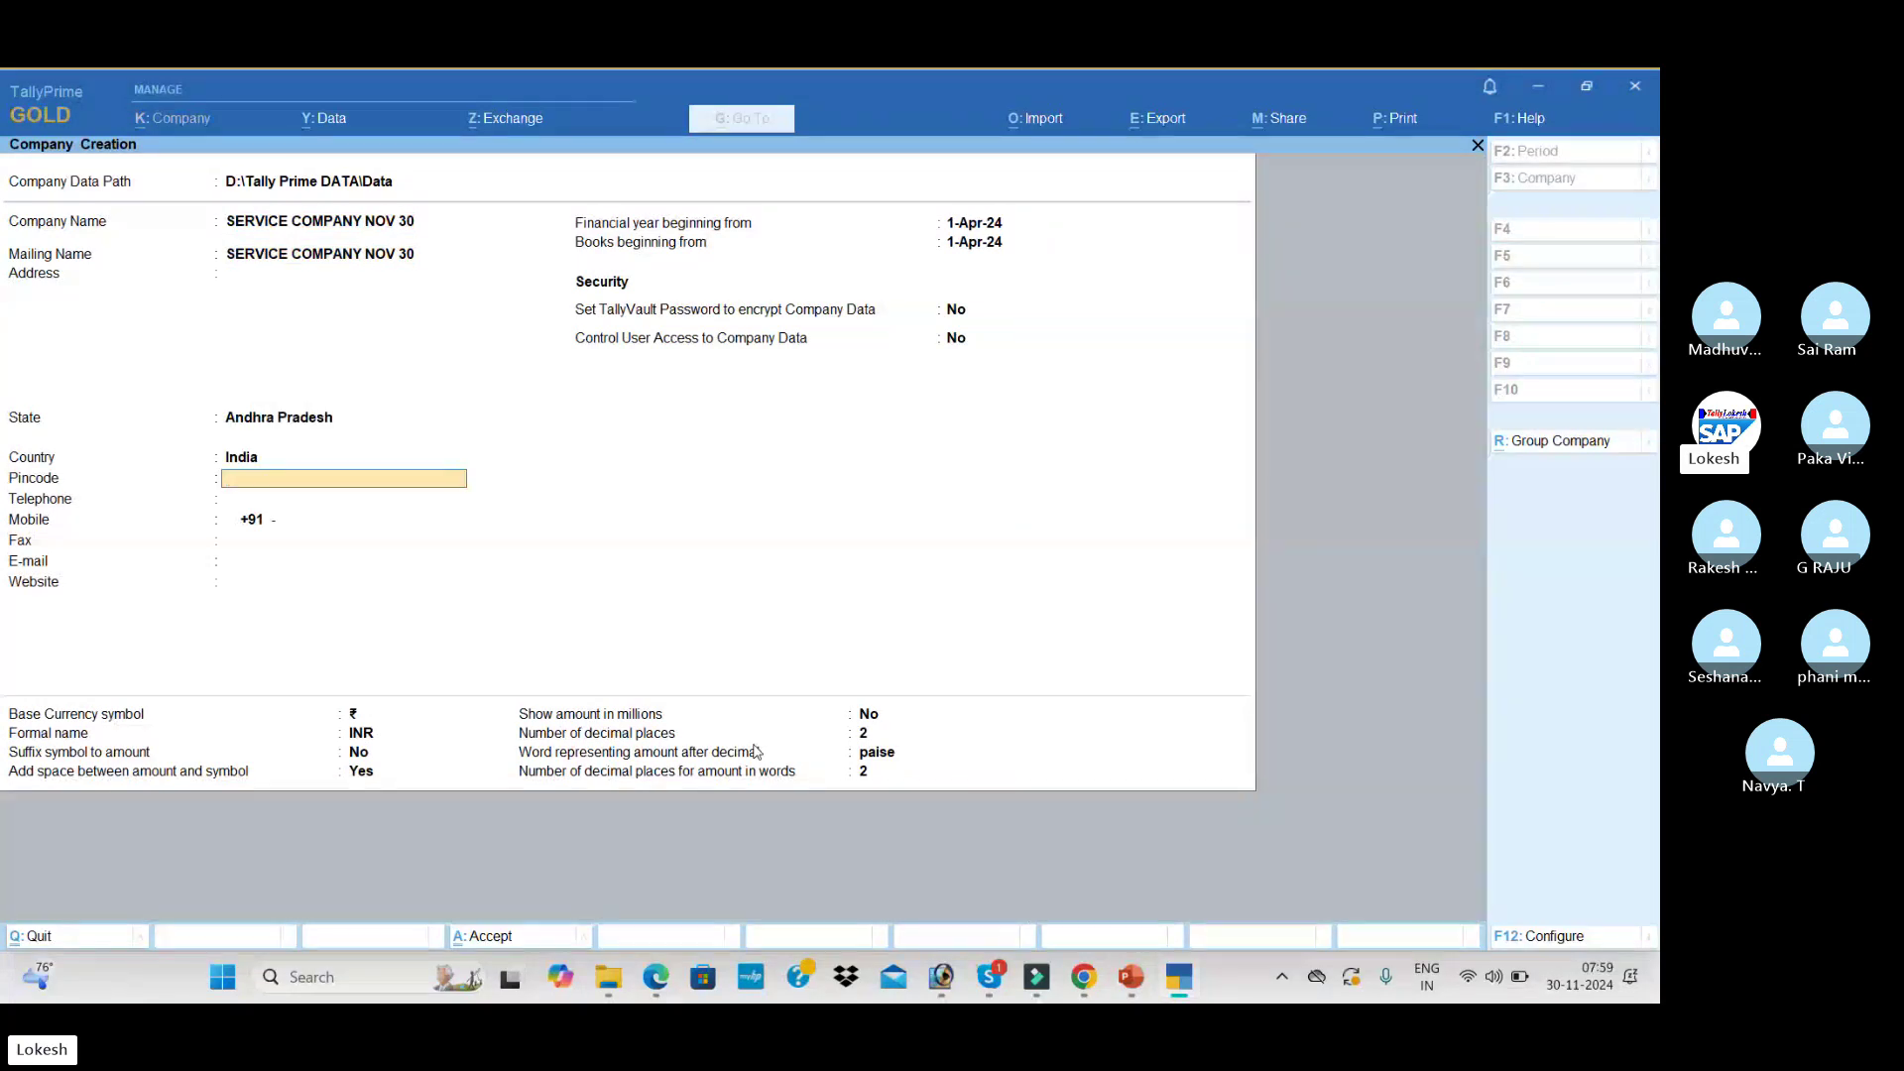
pyautogui.press('ctrl')
pyautogui.hotkey('ctrl', 'a')
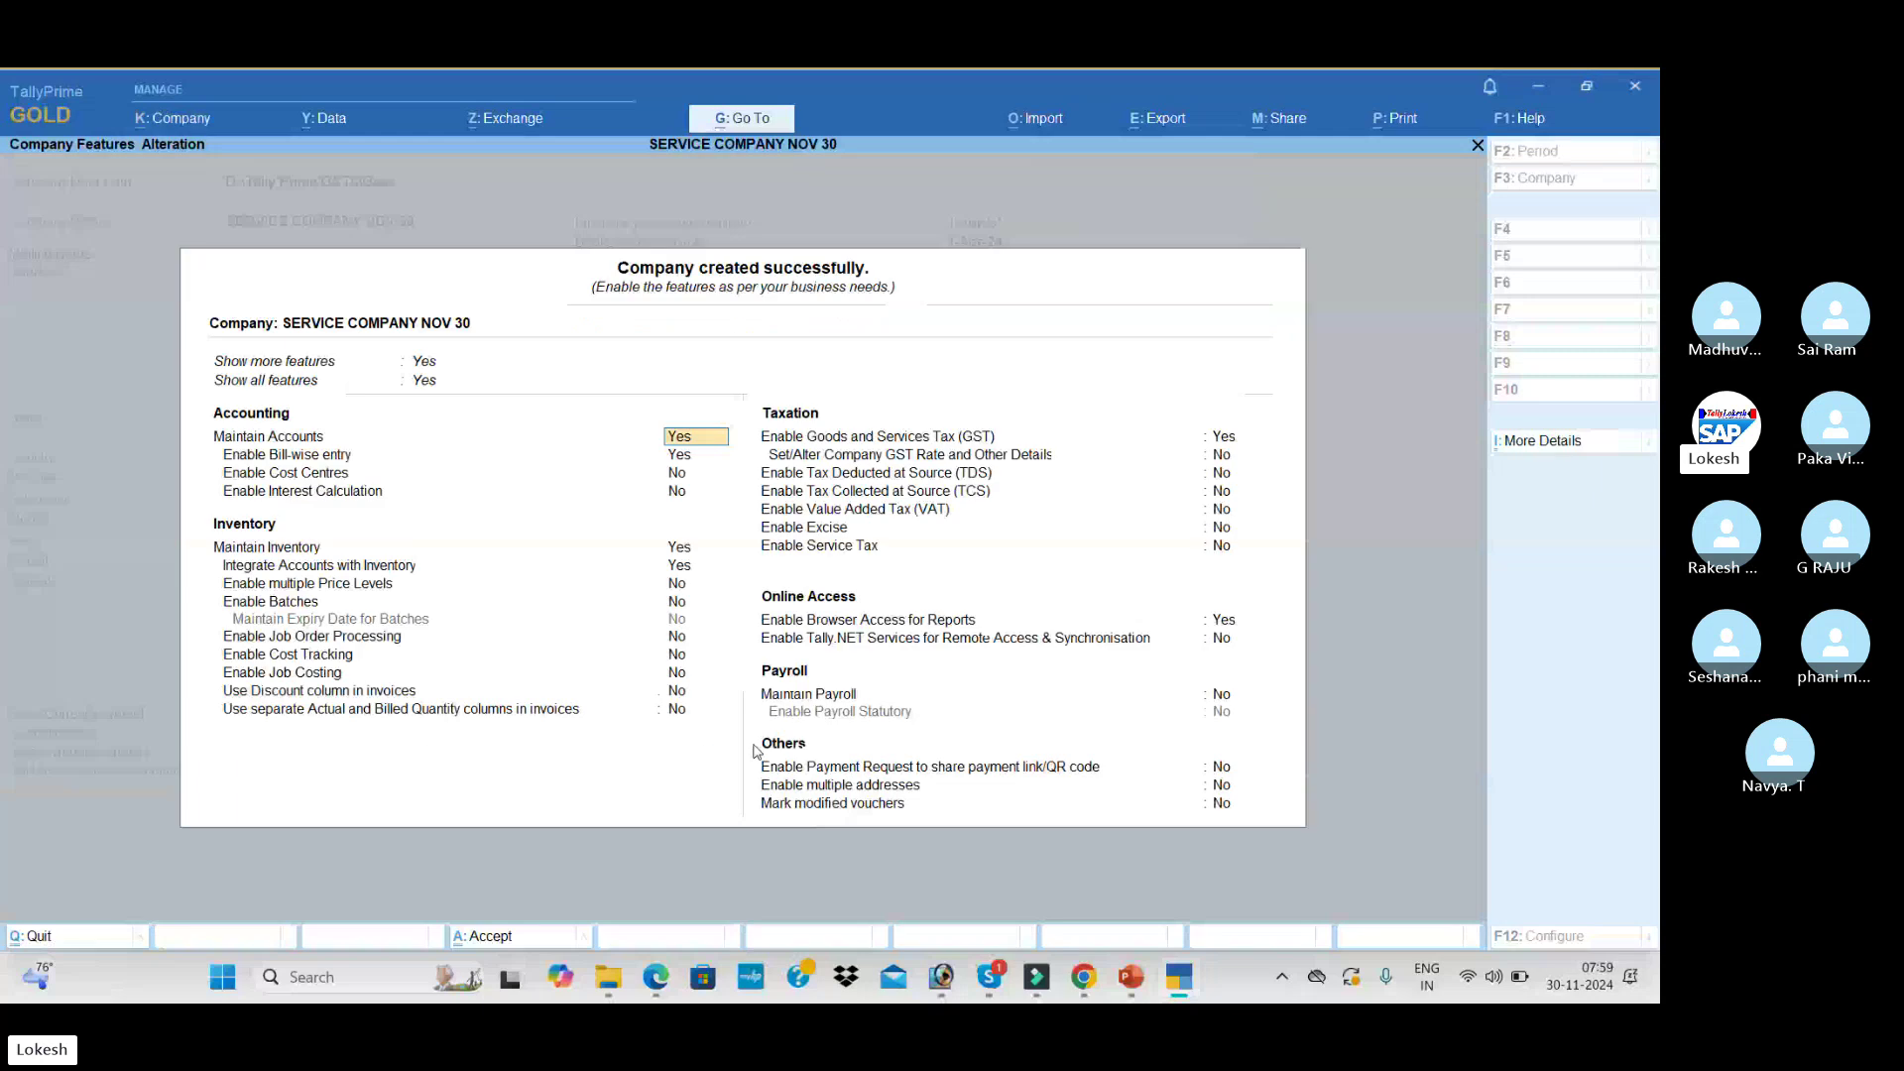
# - Disable bill-wise entry and inventory maintenance in the company features
pyautogui.press('Return')
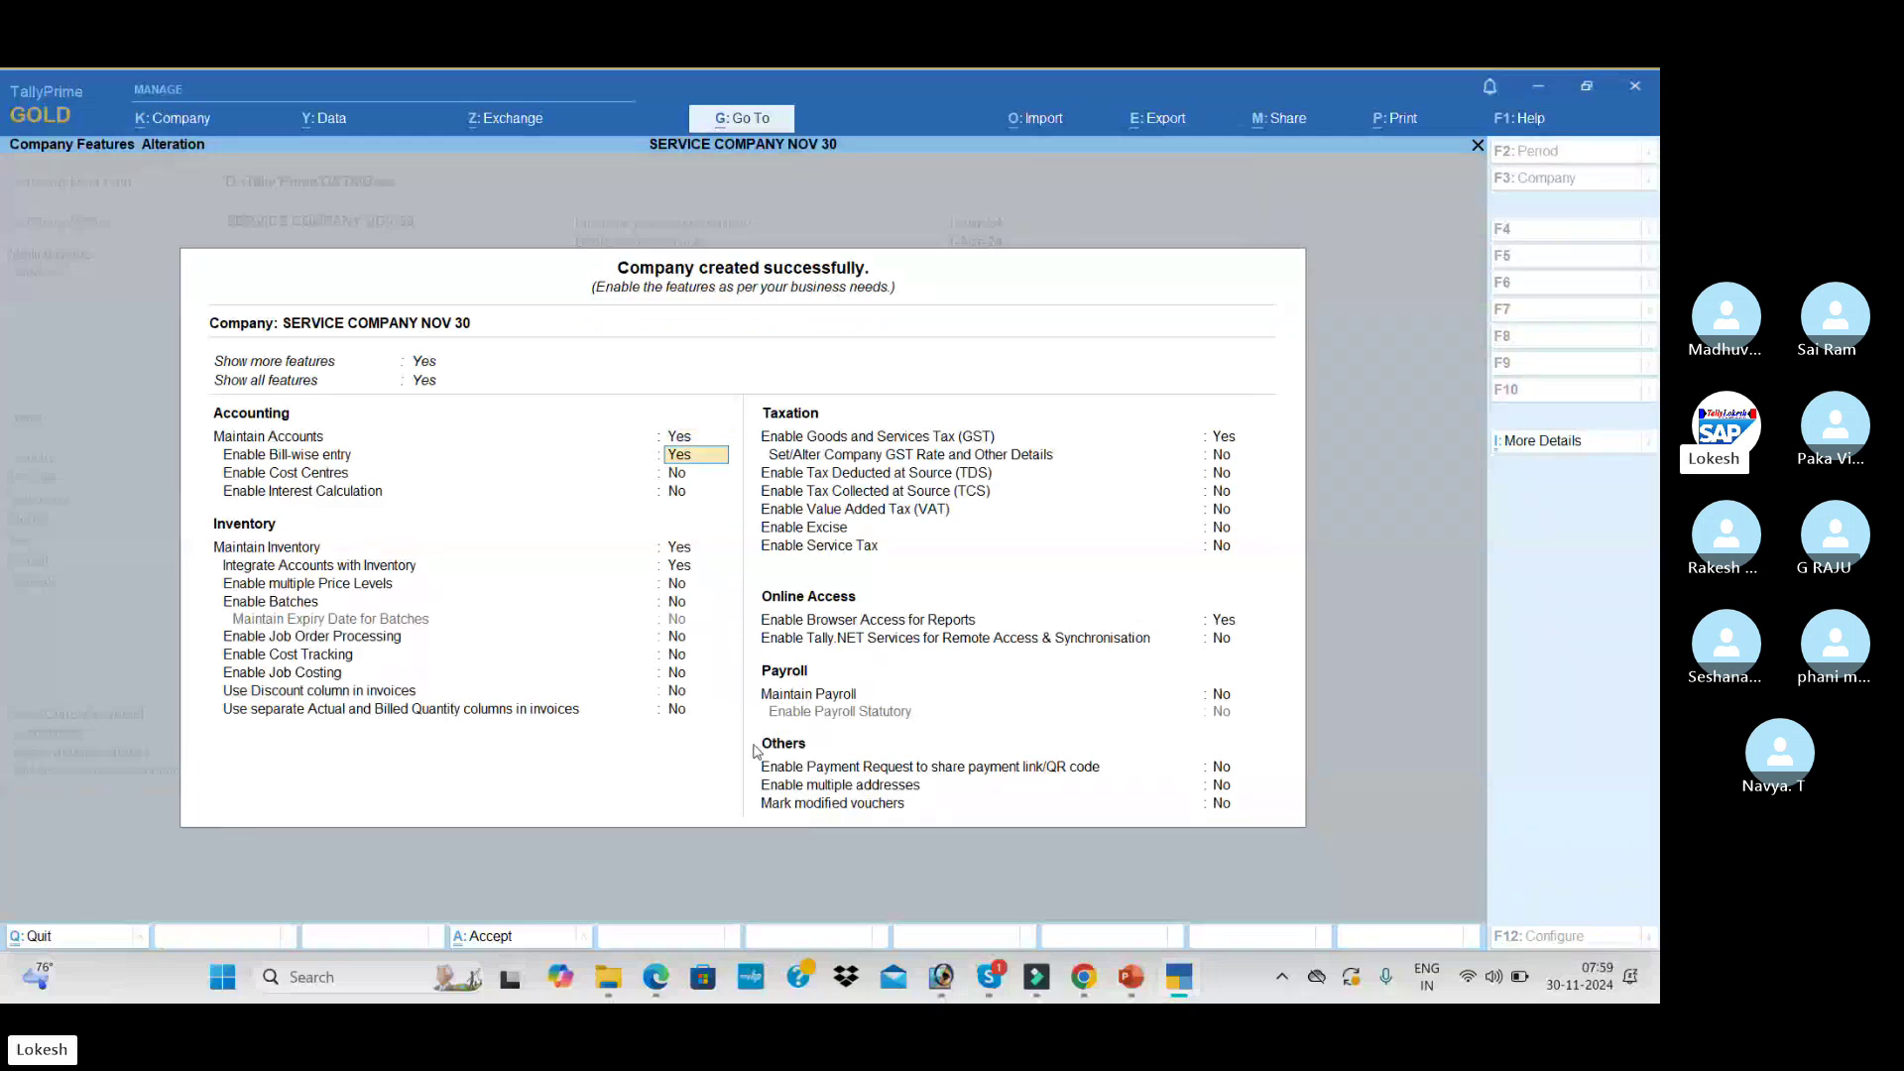
pyautogui.write('N')
pyautogui.press('Return')
pyautogui.press('Return')
pyautogui.press('Return')
pyautogui.write('N')
pyautogui.press('Return')
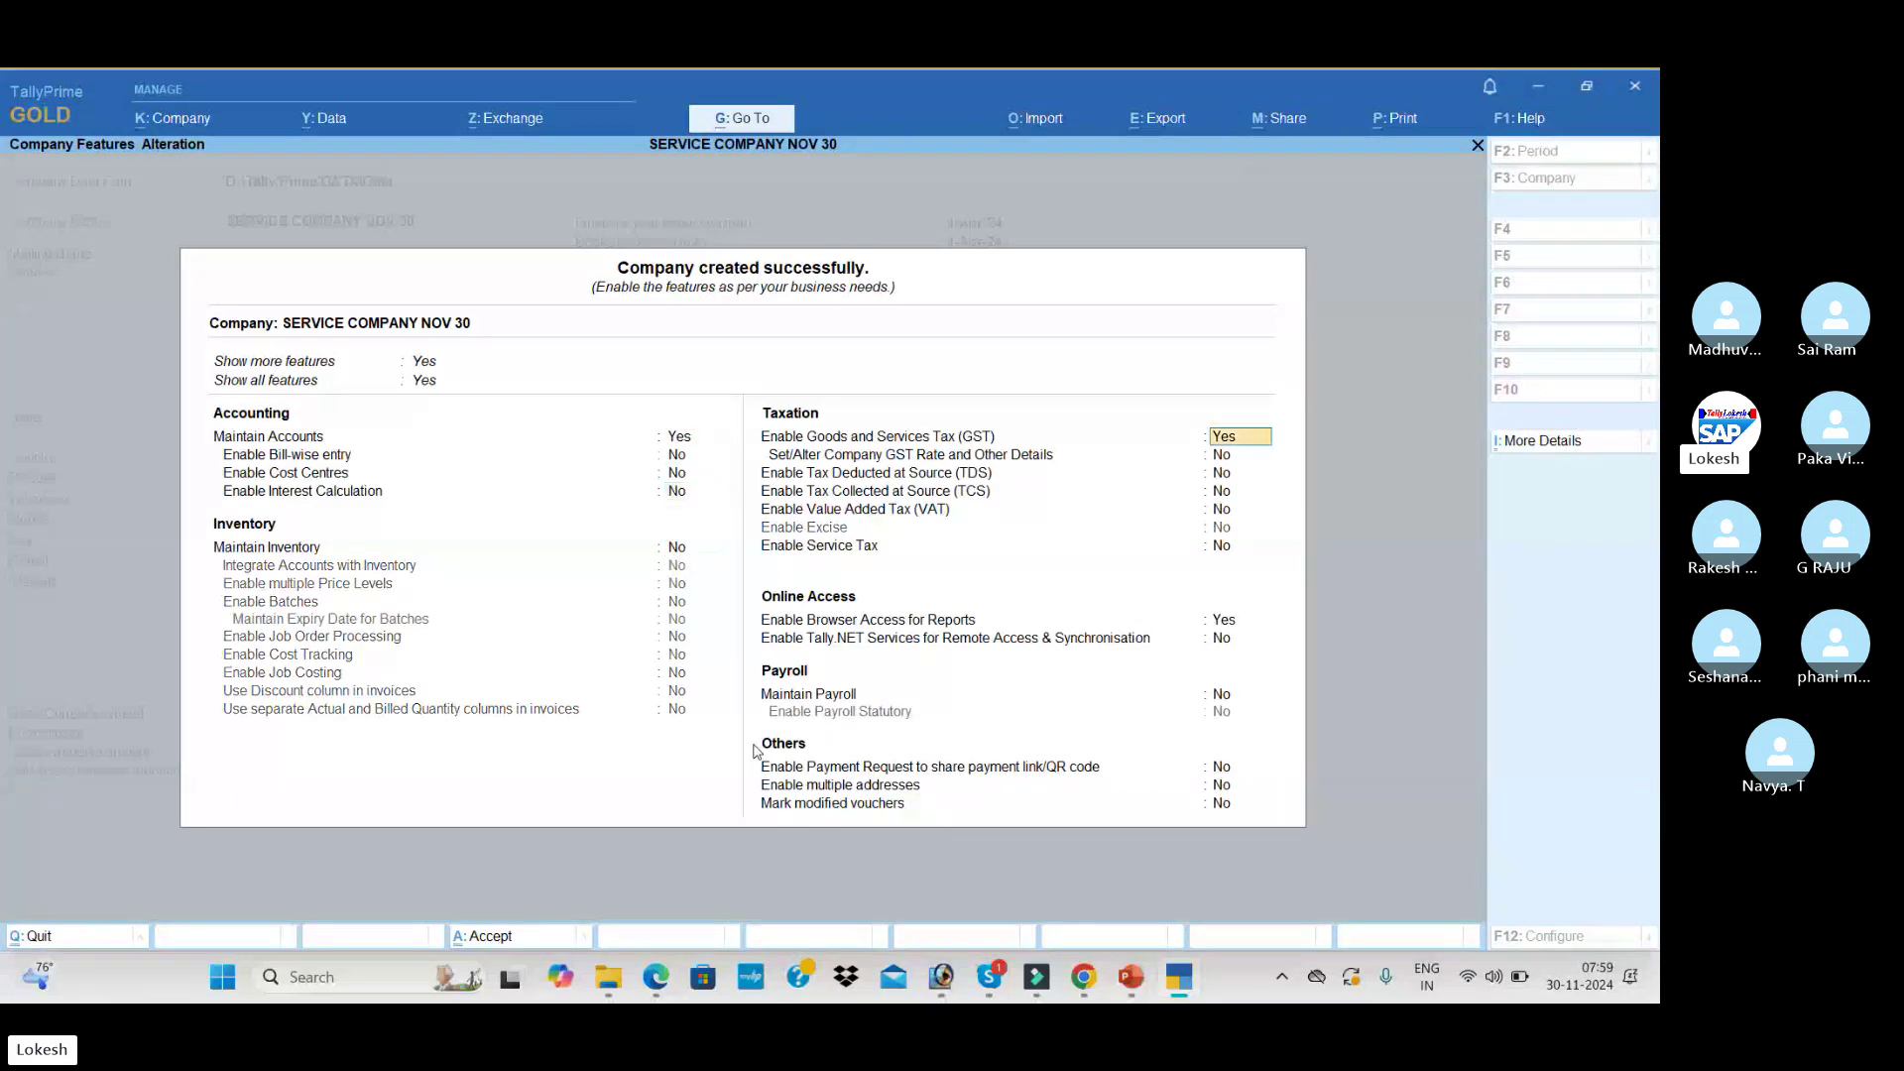
# - Disable Goods and Services Tax and browser access for reports, and accept the company features
pyautogui.write('N')
pyautogui.press('Return')
pyautogui.press('Return')
pyautogui.press('Return')
pyautogui.press('Return')
pyautogui.press('Return')
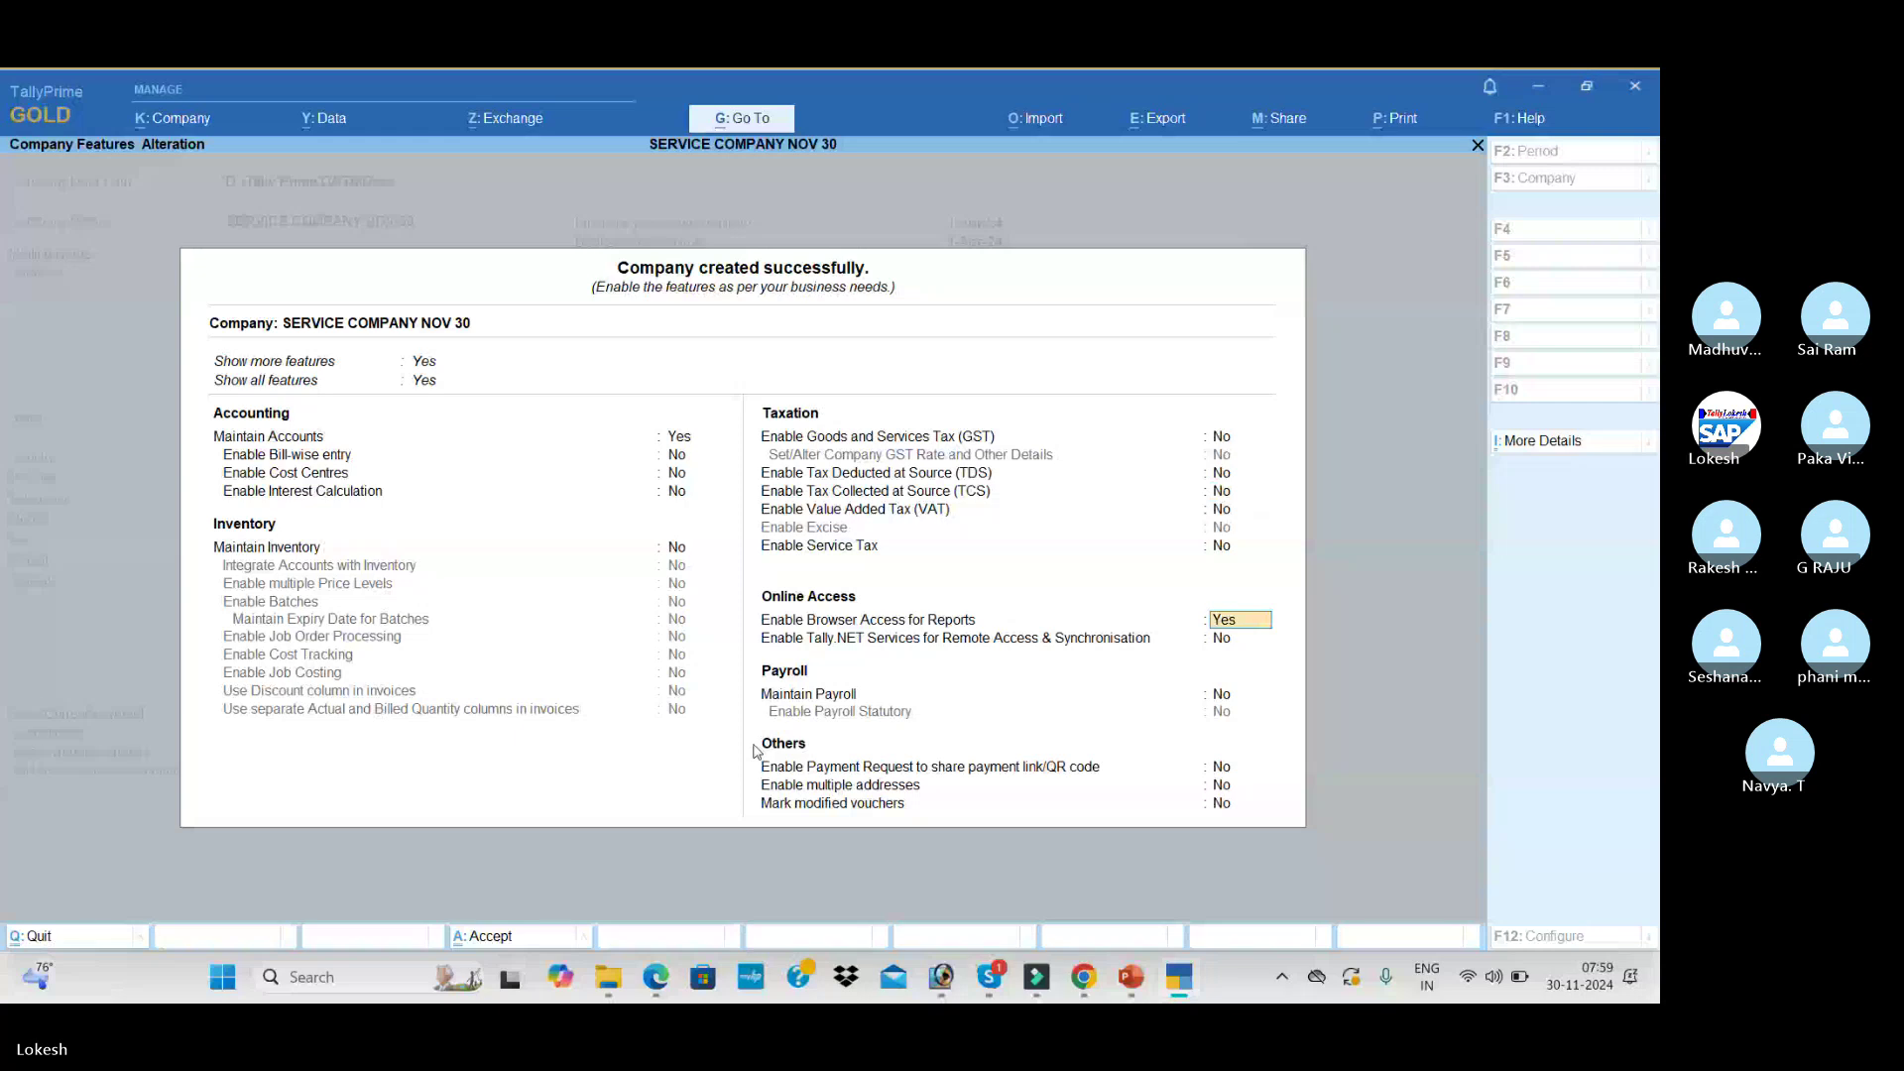
pyautogui.write('N')
pyautogui.press('Return')
pyautogui.press('Return')
pyautogui.press('Return')
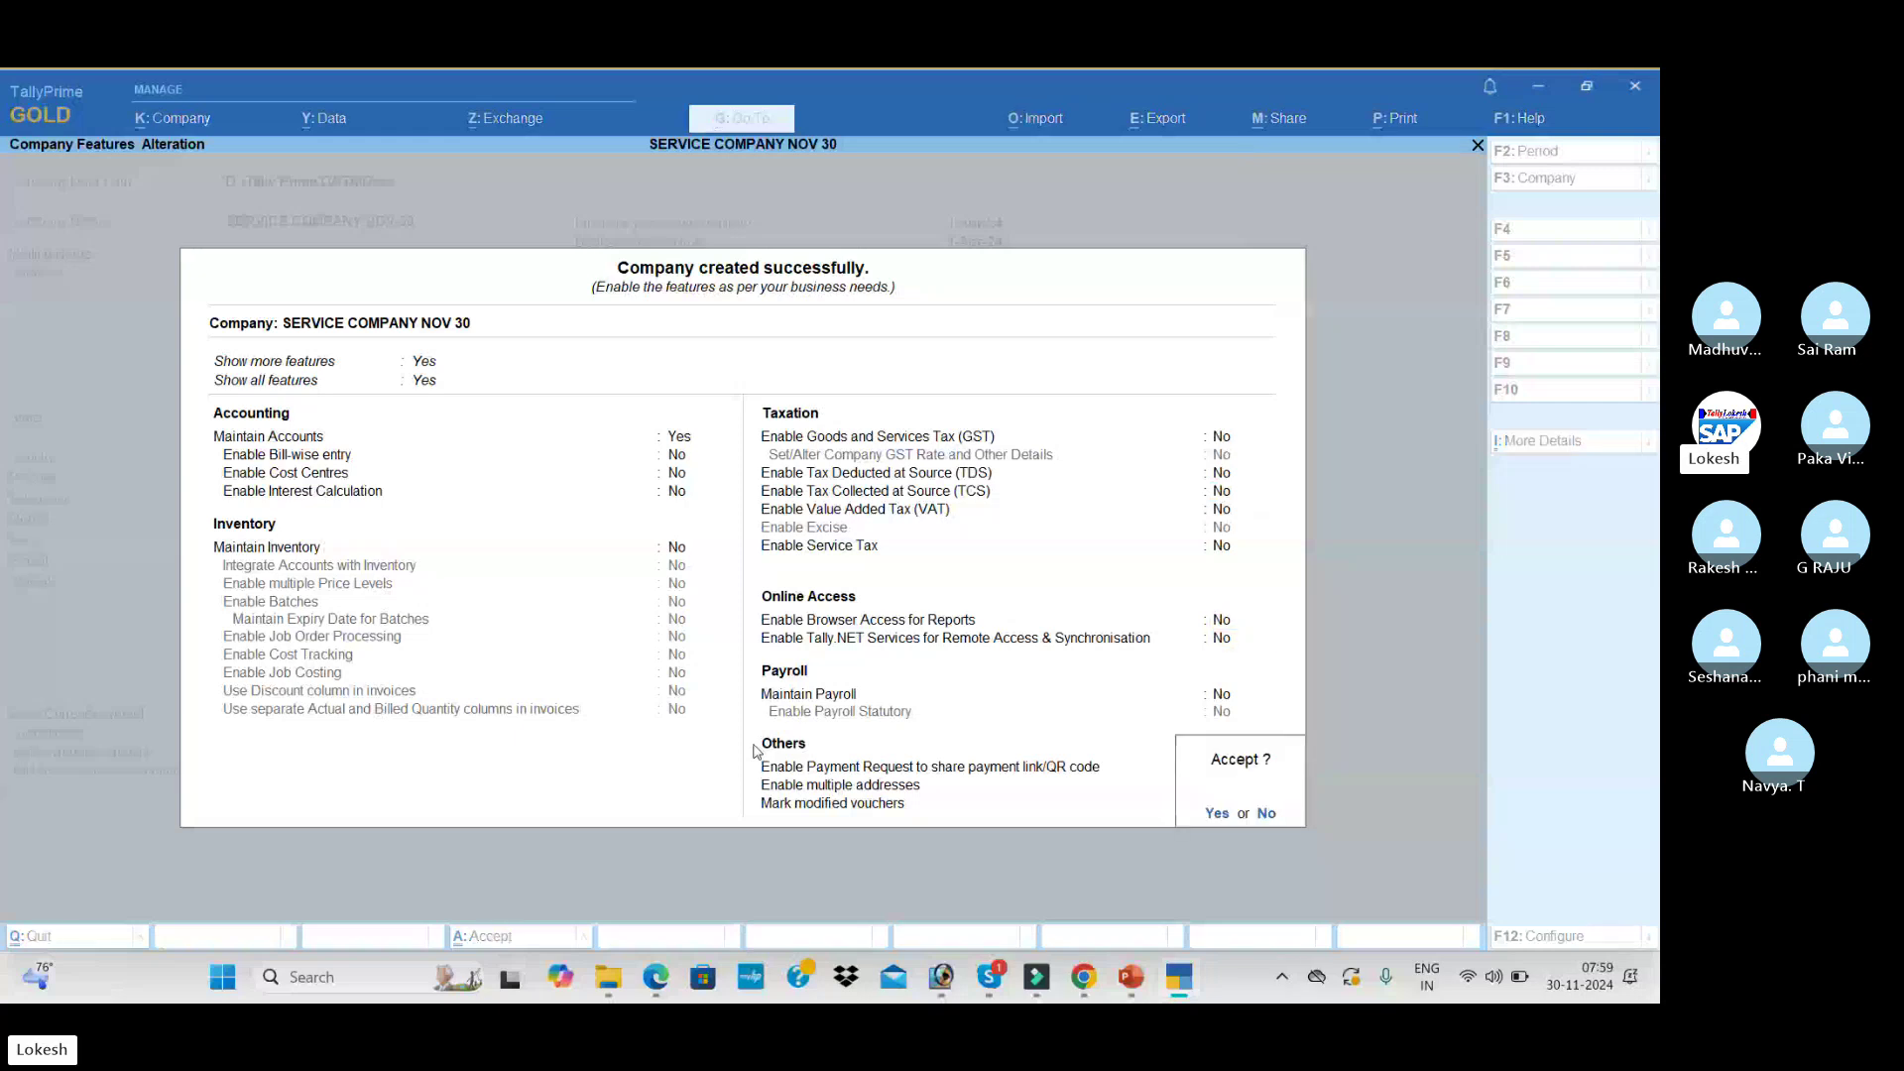
pyautogui.press('Return')
# - Open voucher entry, change the voucher type to Receipt and set its date to 1-4-2024
pyautogui.press('Down')
pyautogui.press('Down')
pyautogui.press('Down')
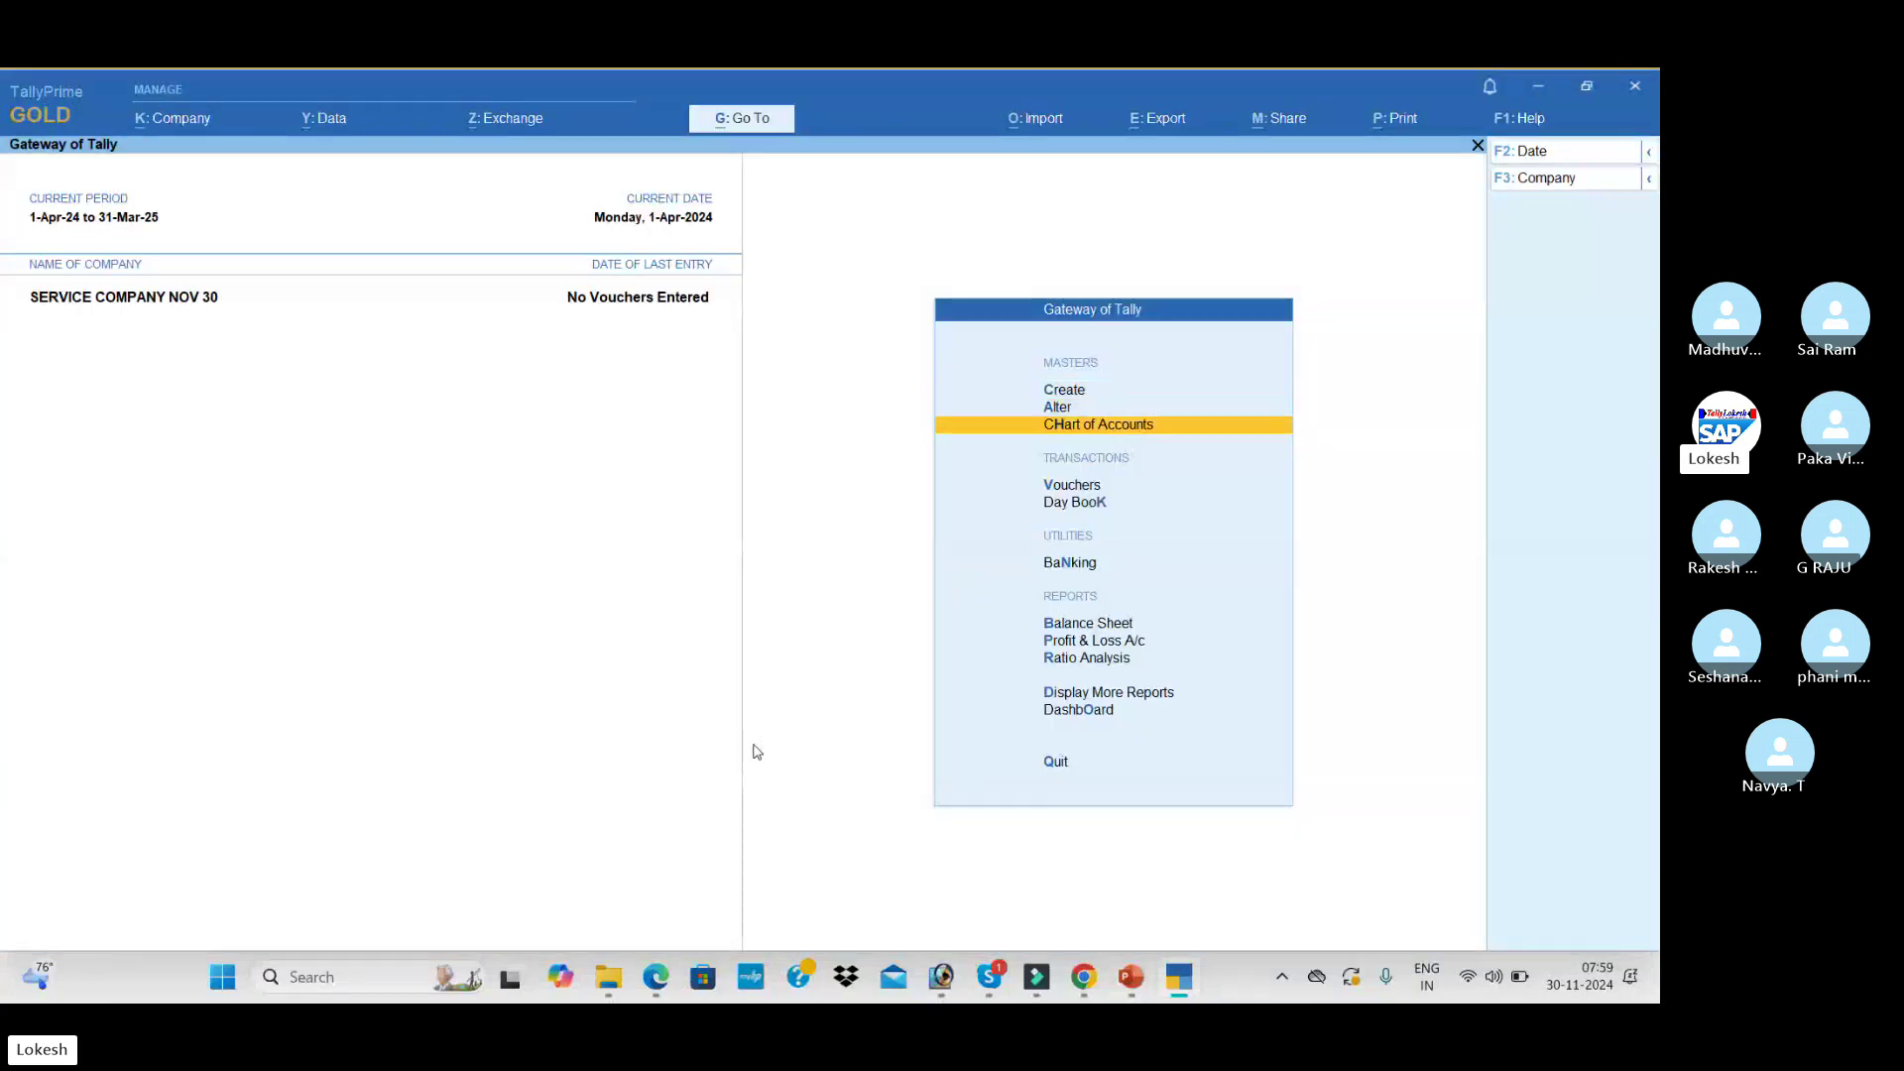
pyautogui.press('Return')
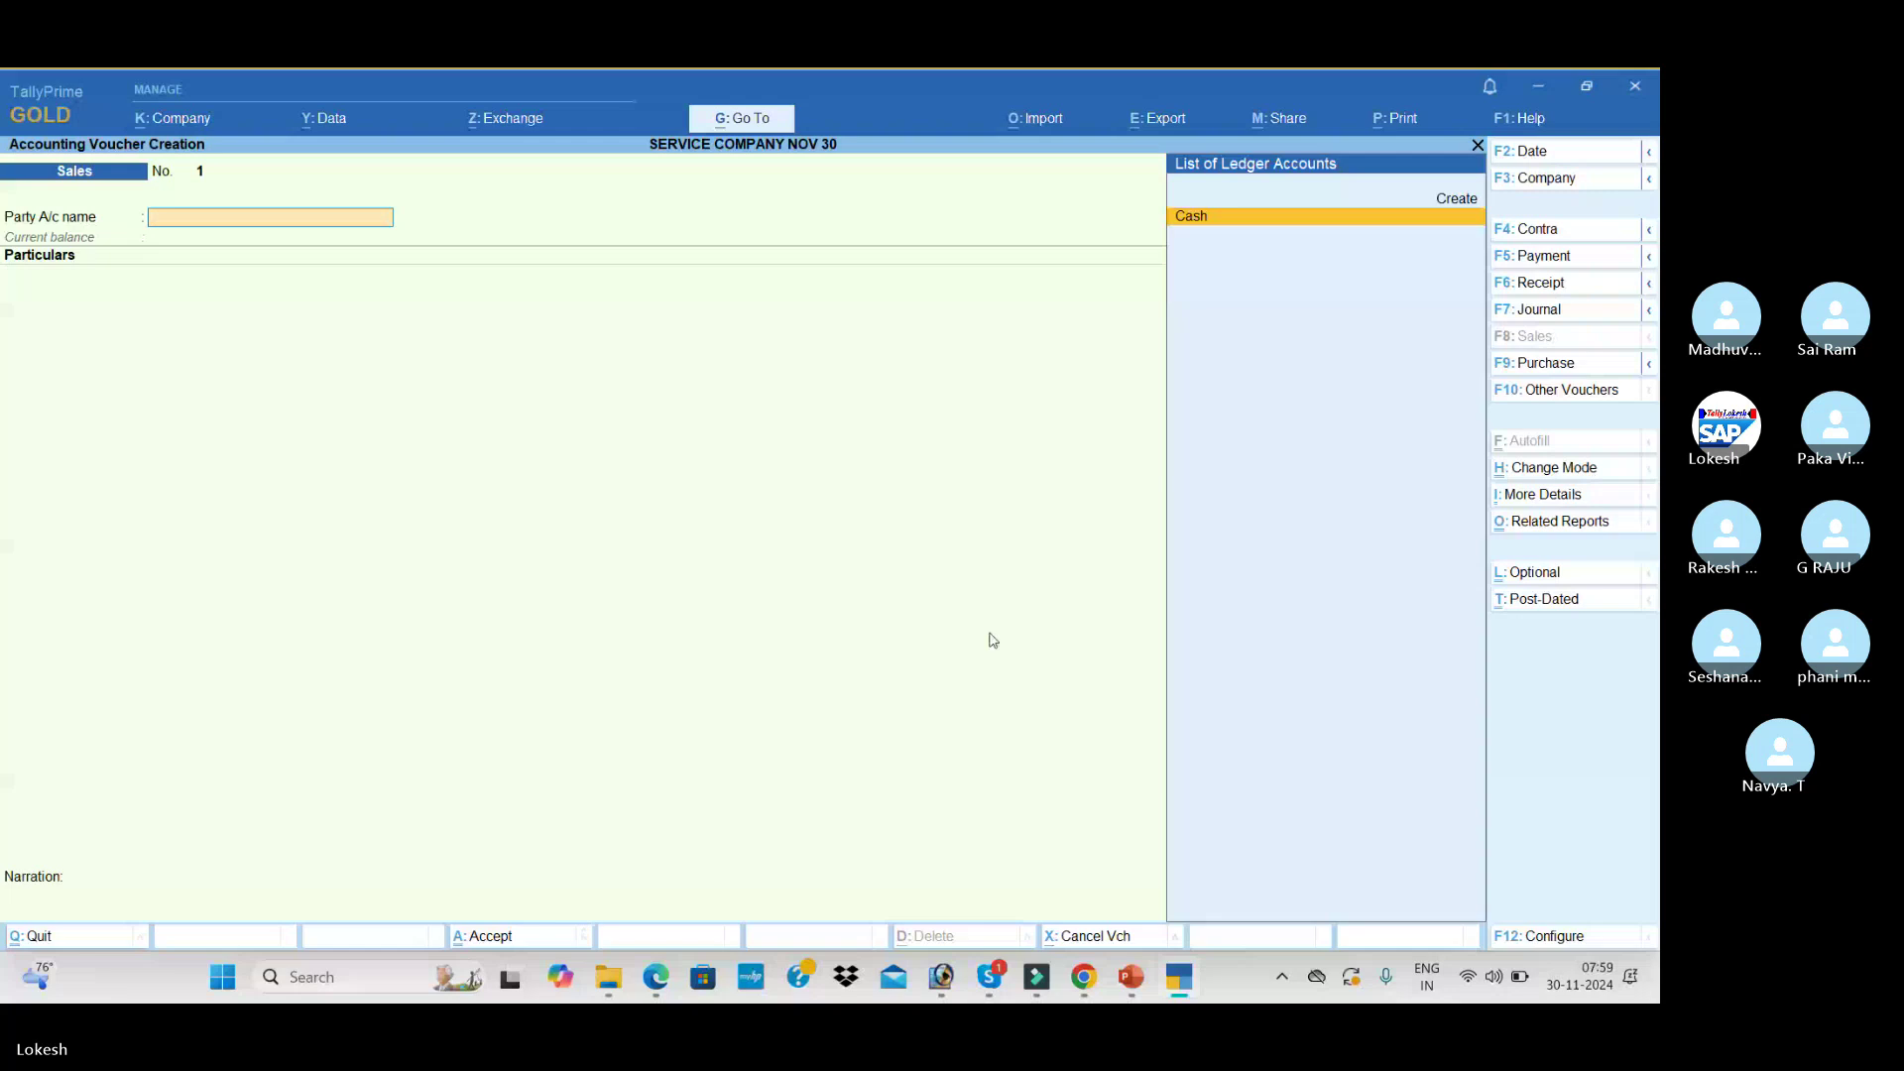
pyautogui.click(1549, 256)
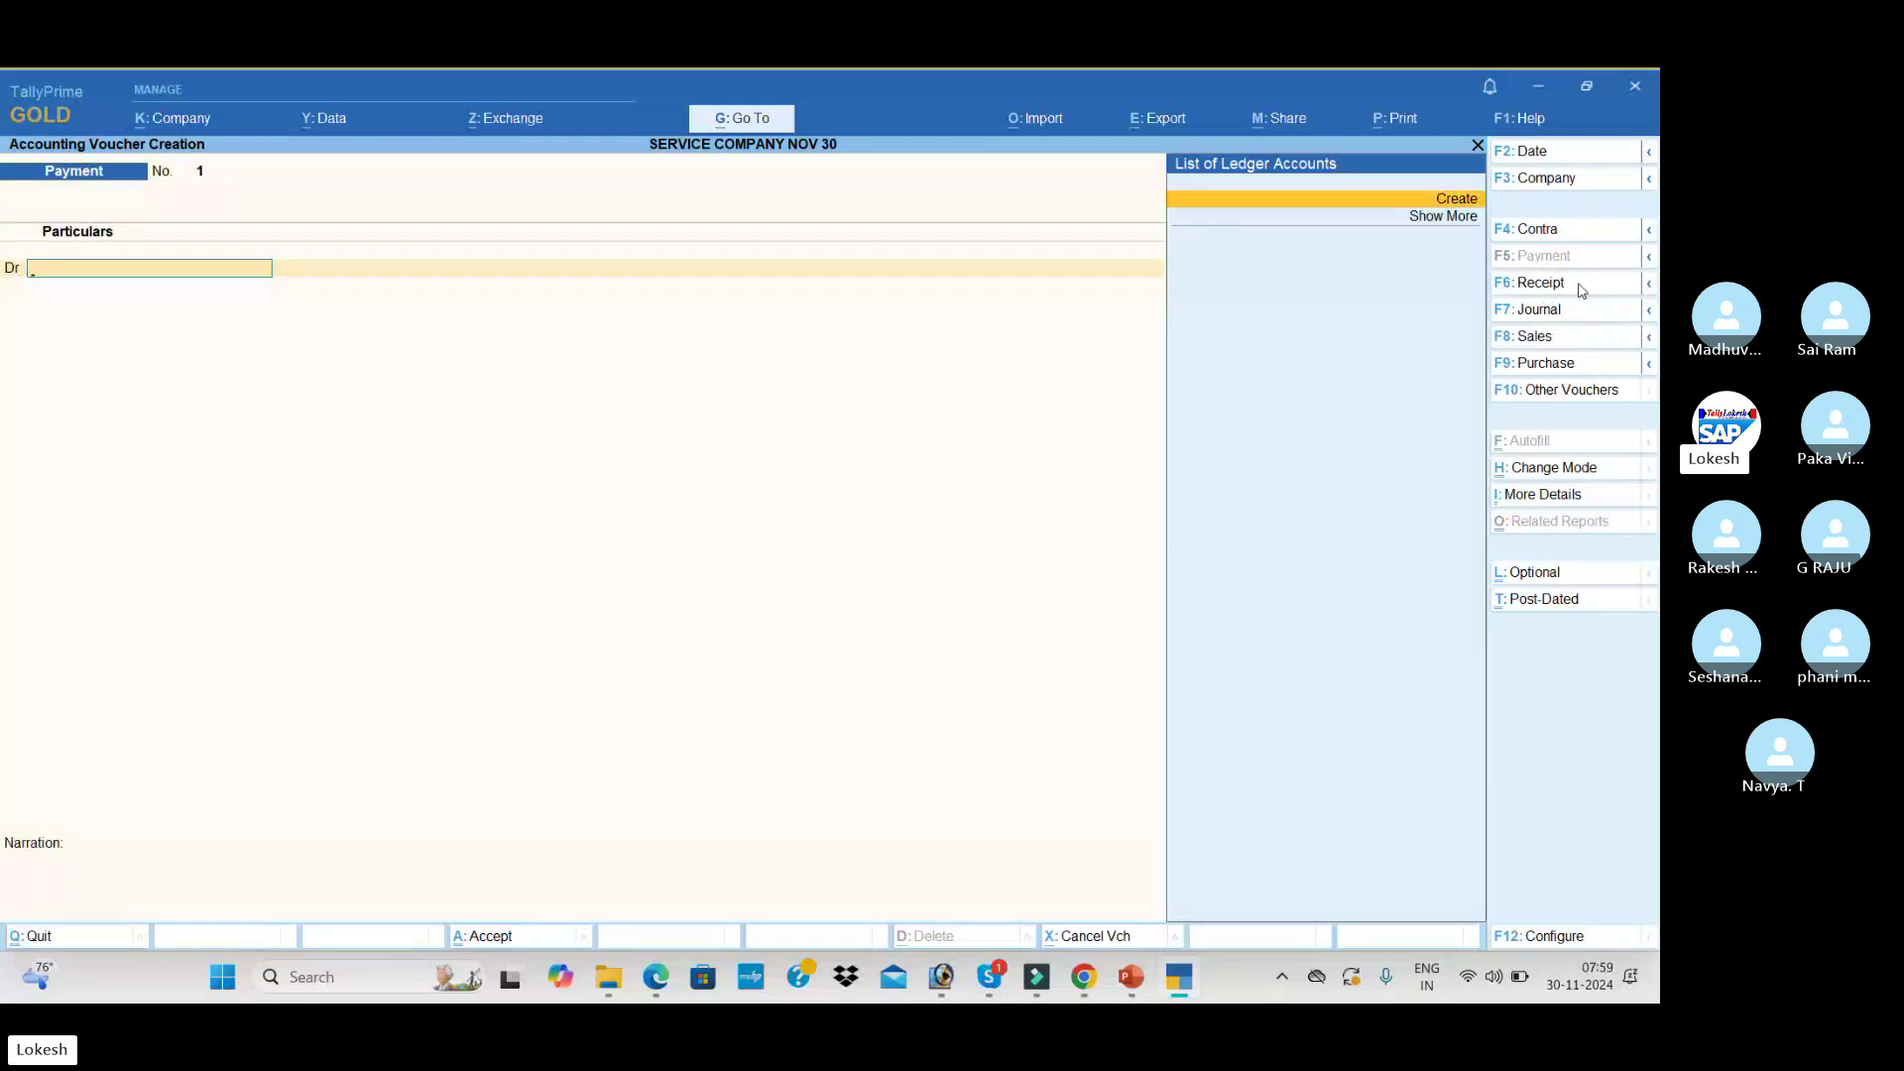
pyautogui.click(1572, 287)
pyautogui.click(1561, 159)
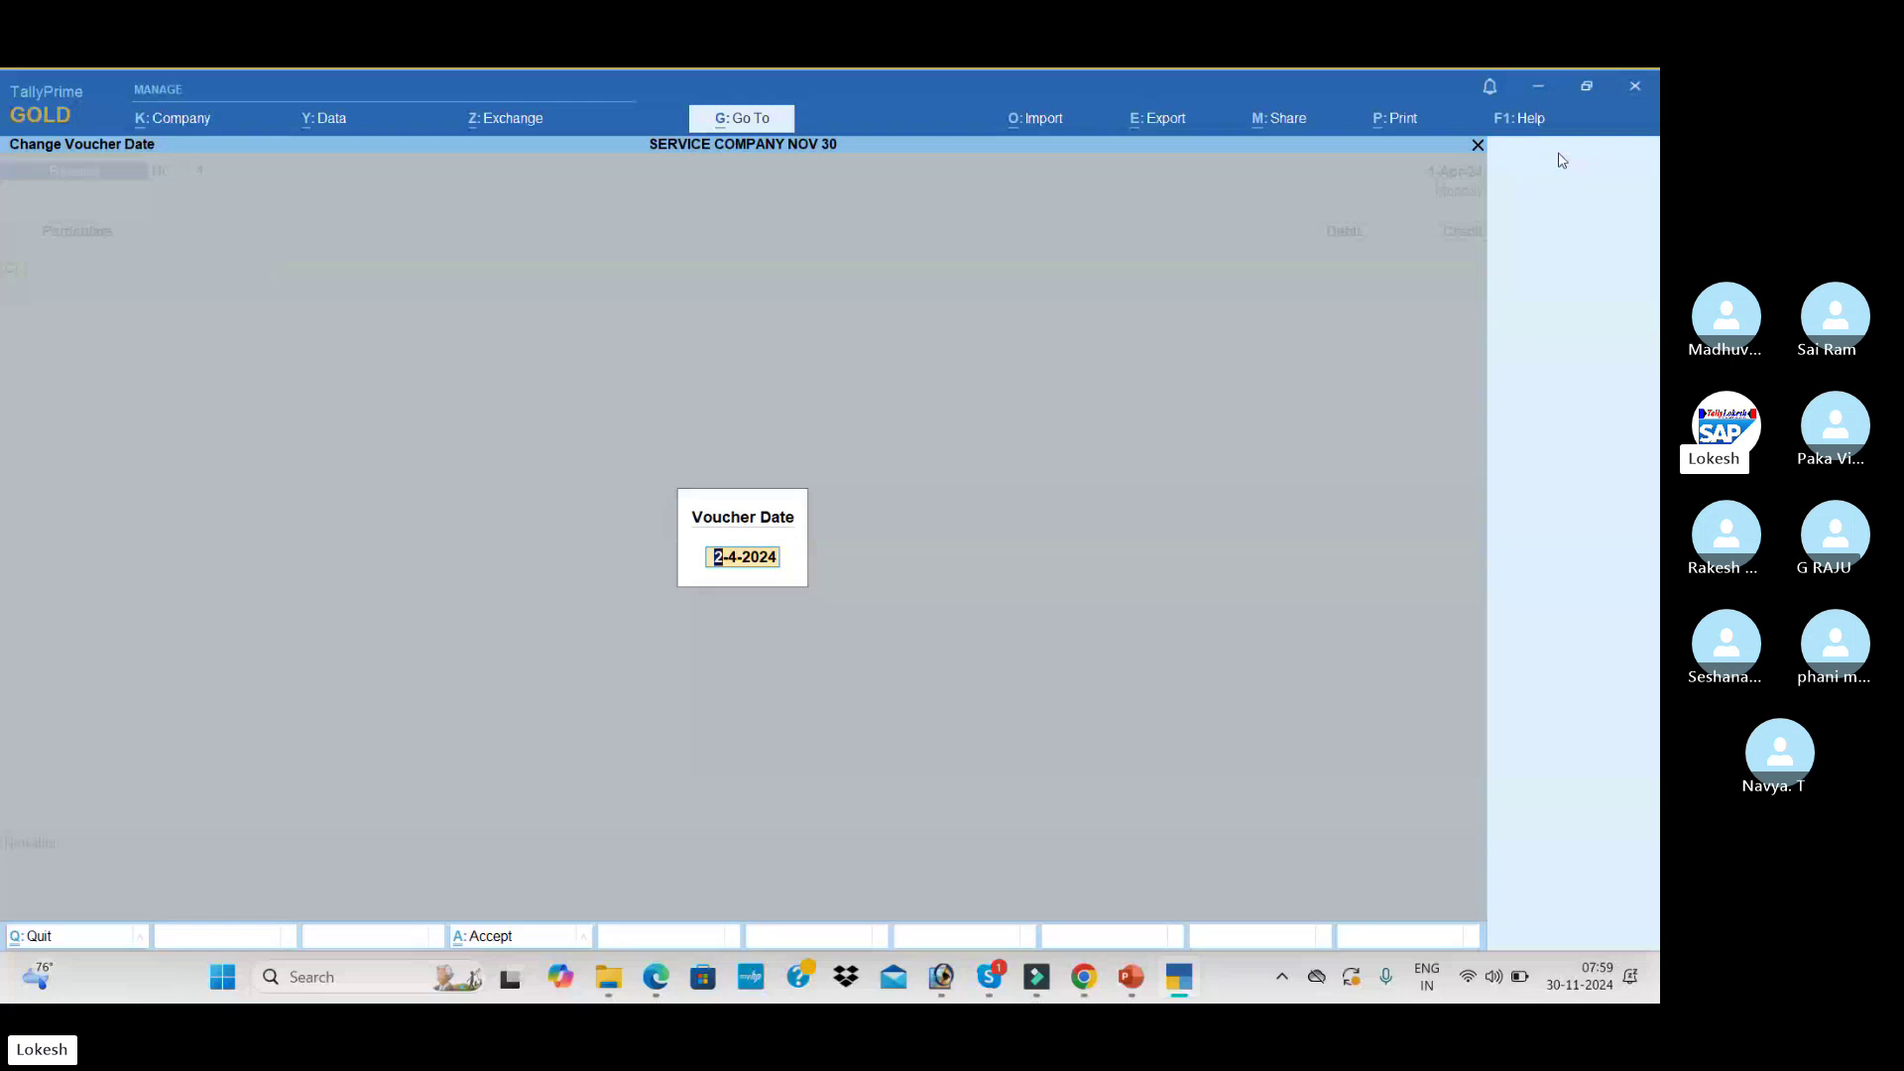
pyautogui.write('1-4')
pyautogui.press('Return')
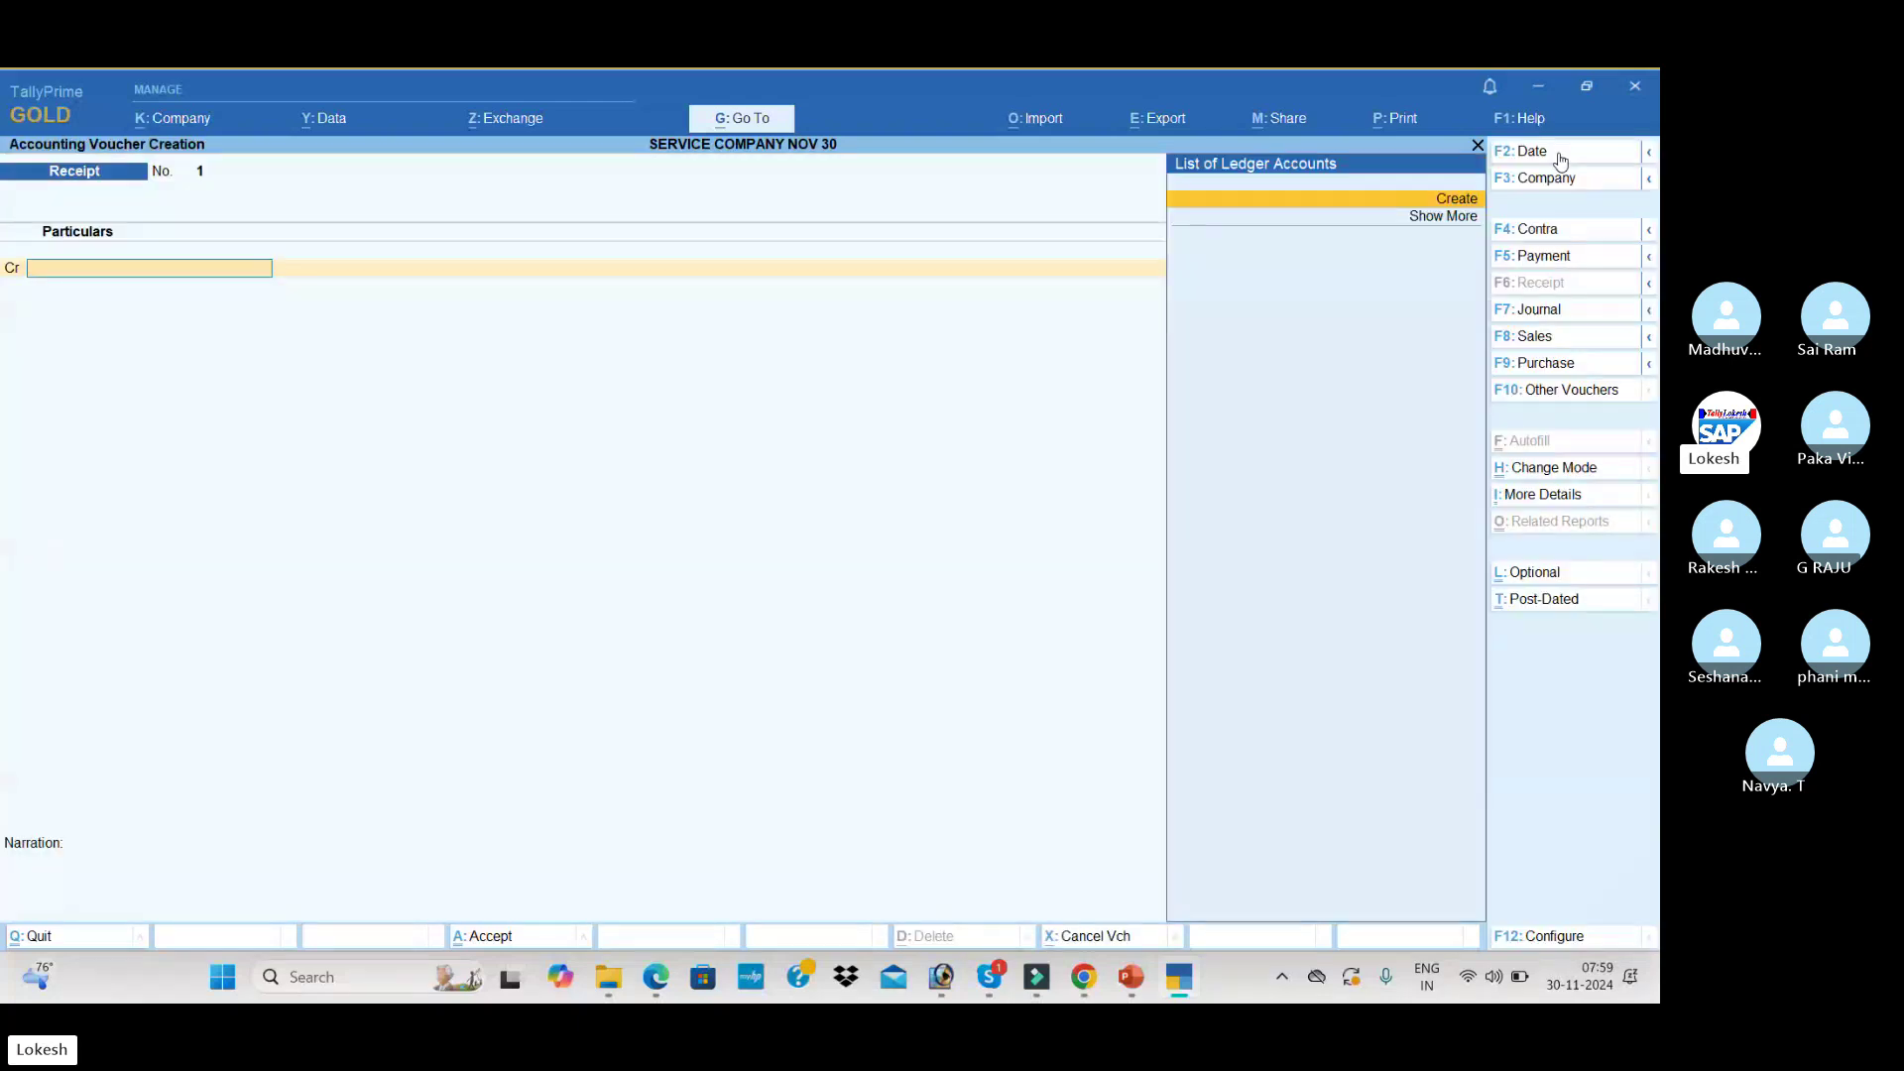
# - Check the first transaction in the PDF and start a new ledger named Capital from the receipt voucher
pyautogui.hotkey('alt', 'c')
pyautogui.hotkey('alt', 'Tab')
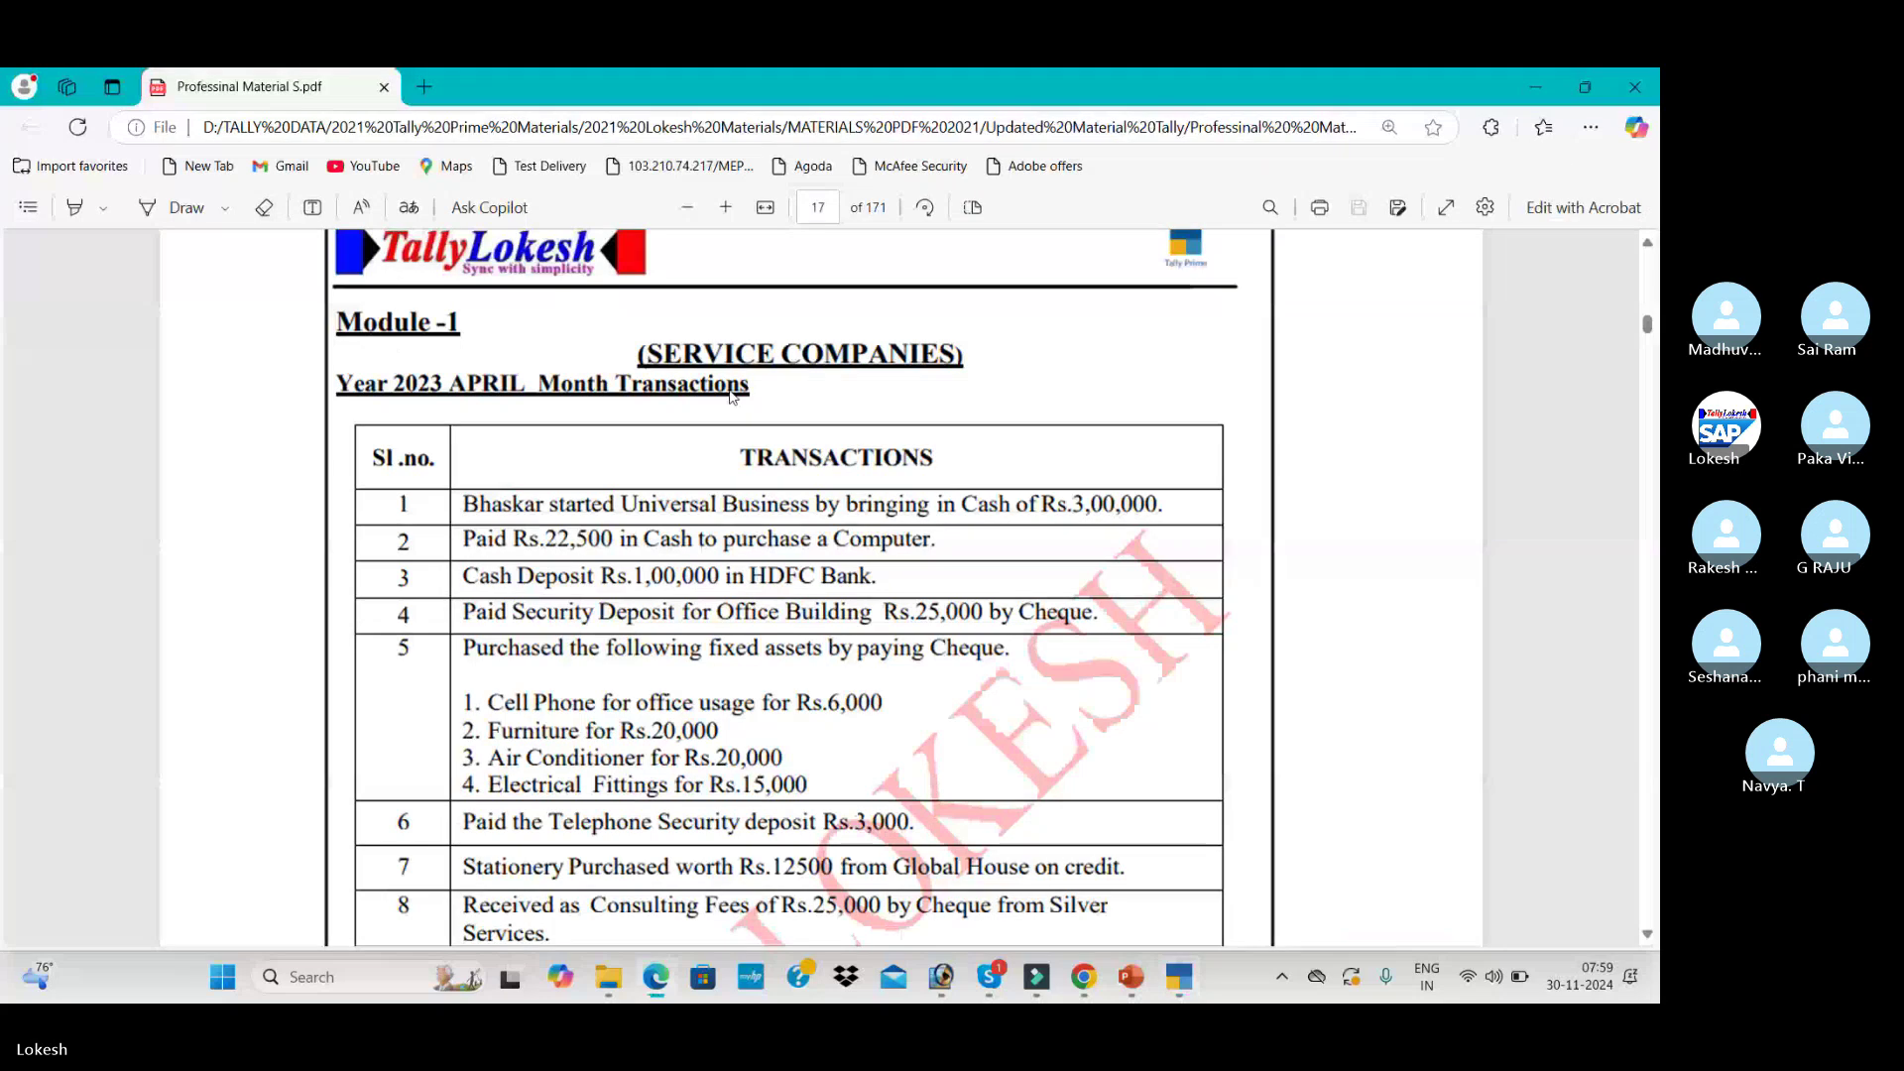
pyautogui.hotkey('alt', 'Tab')
pyautogui.write('C')
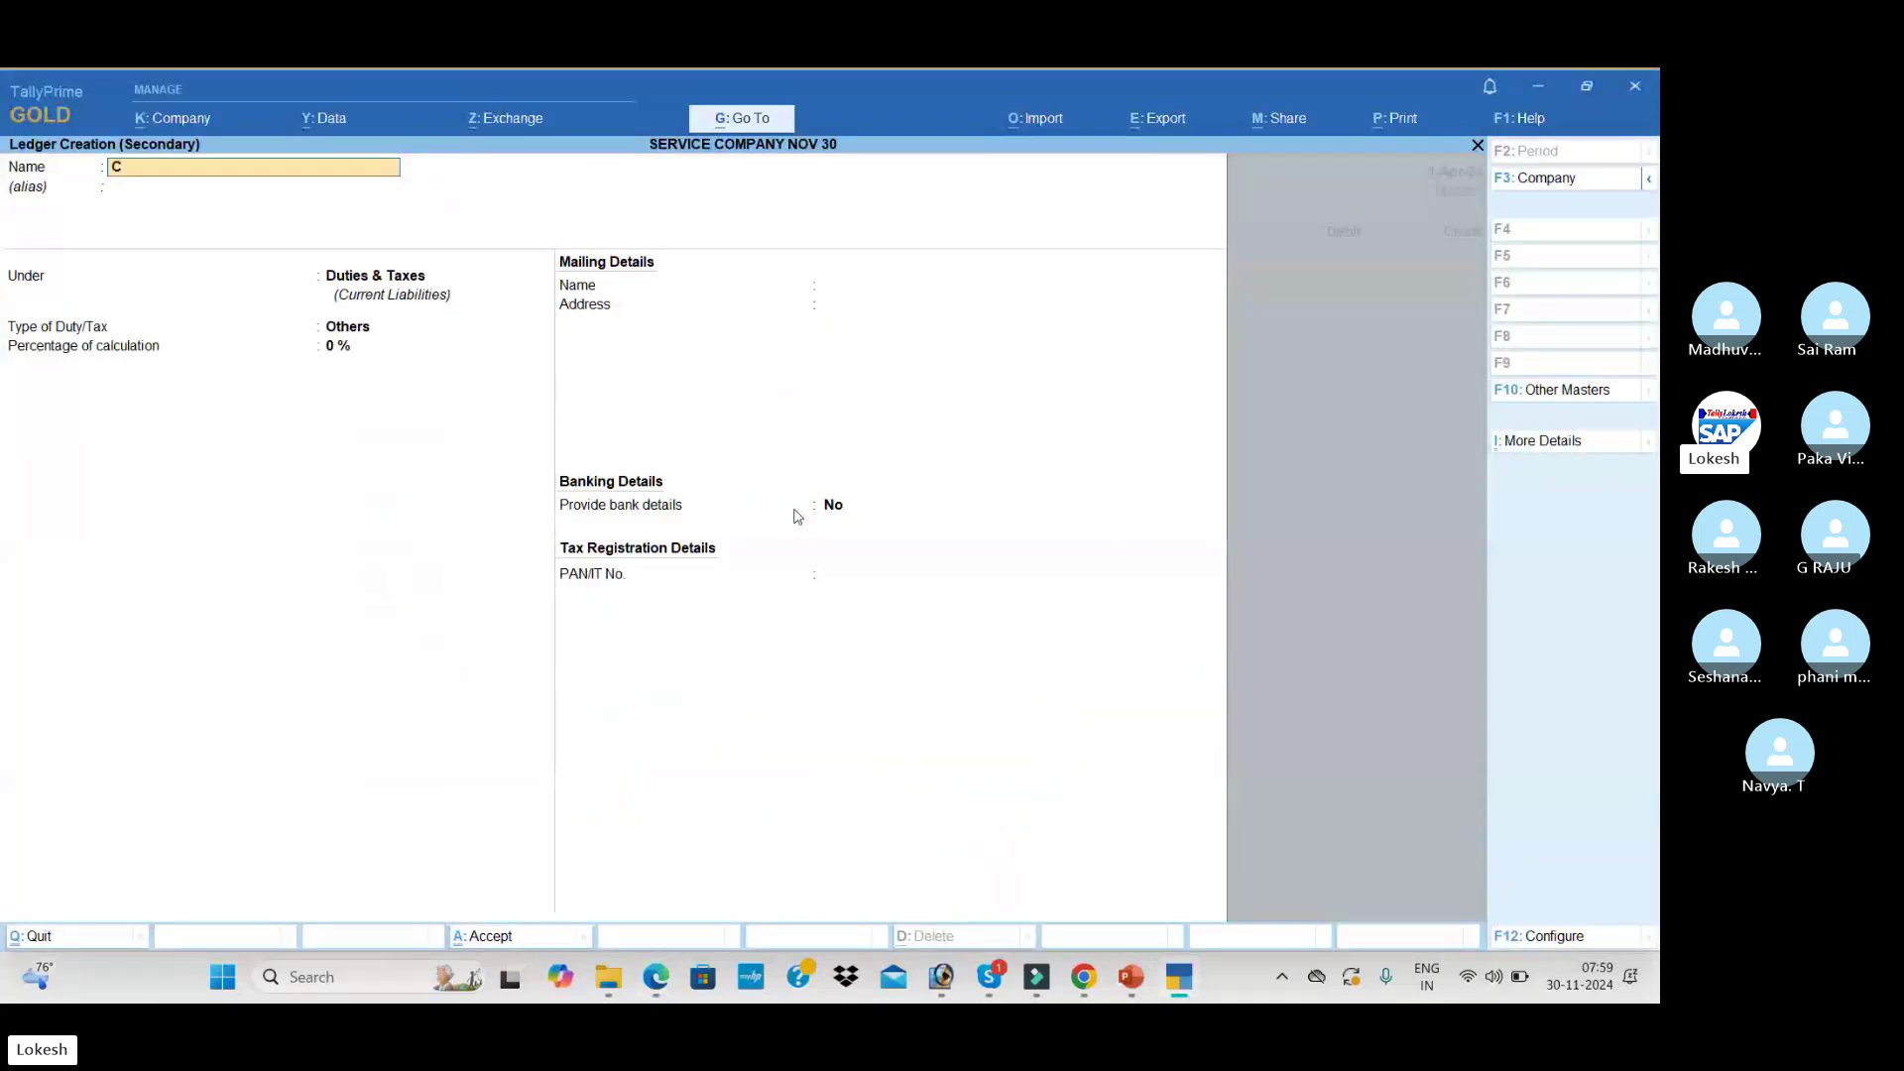
pyautogui.write('APITA')
pyautogui.press('BackSpace')
pyautogui.press('BackSpace')
pyautogui.press('BackSpace')
pyautogui.press('BackSpace')
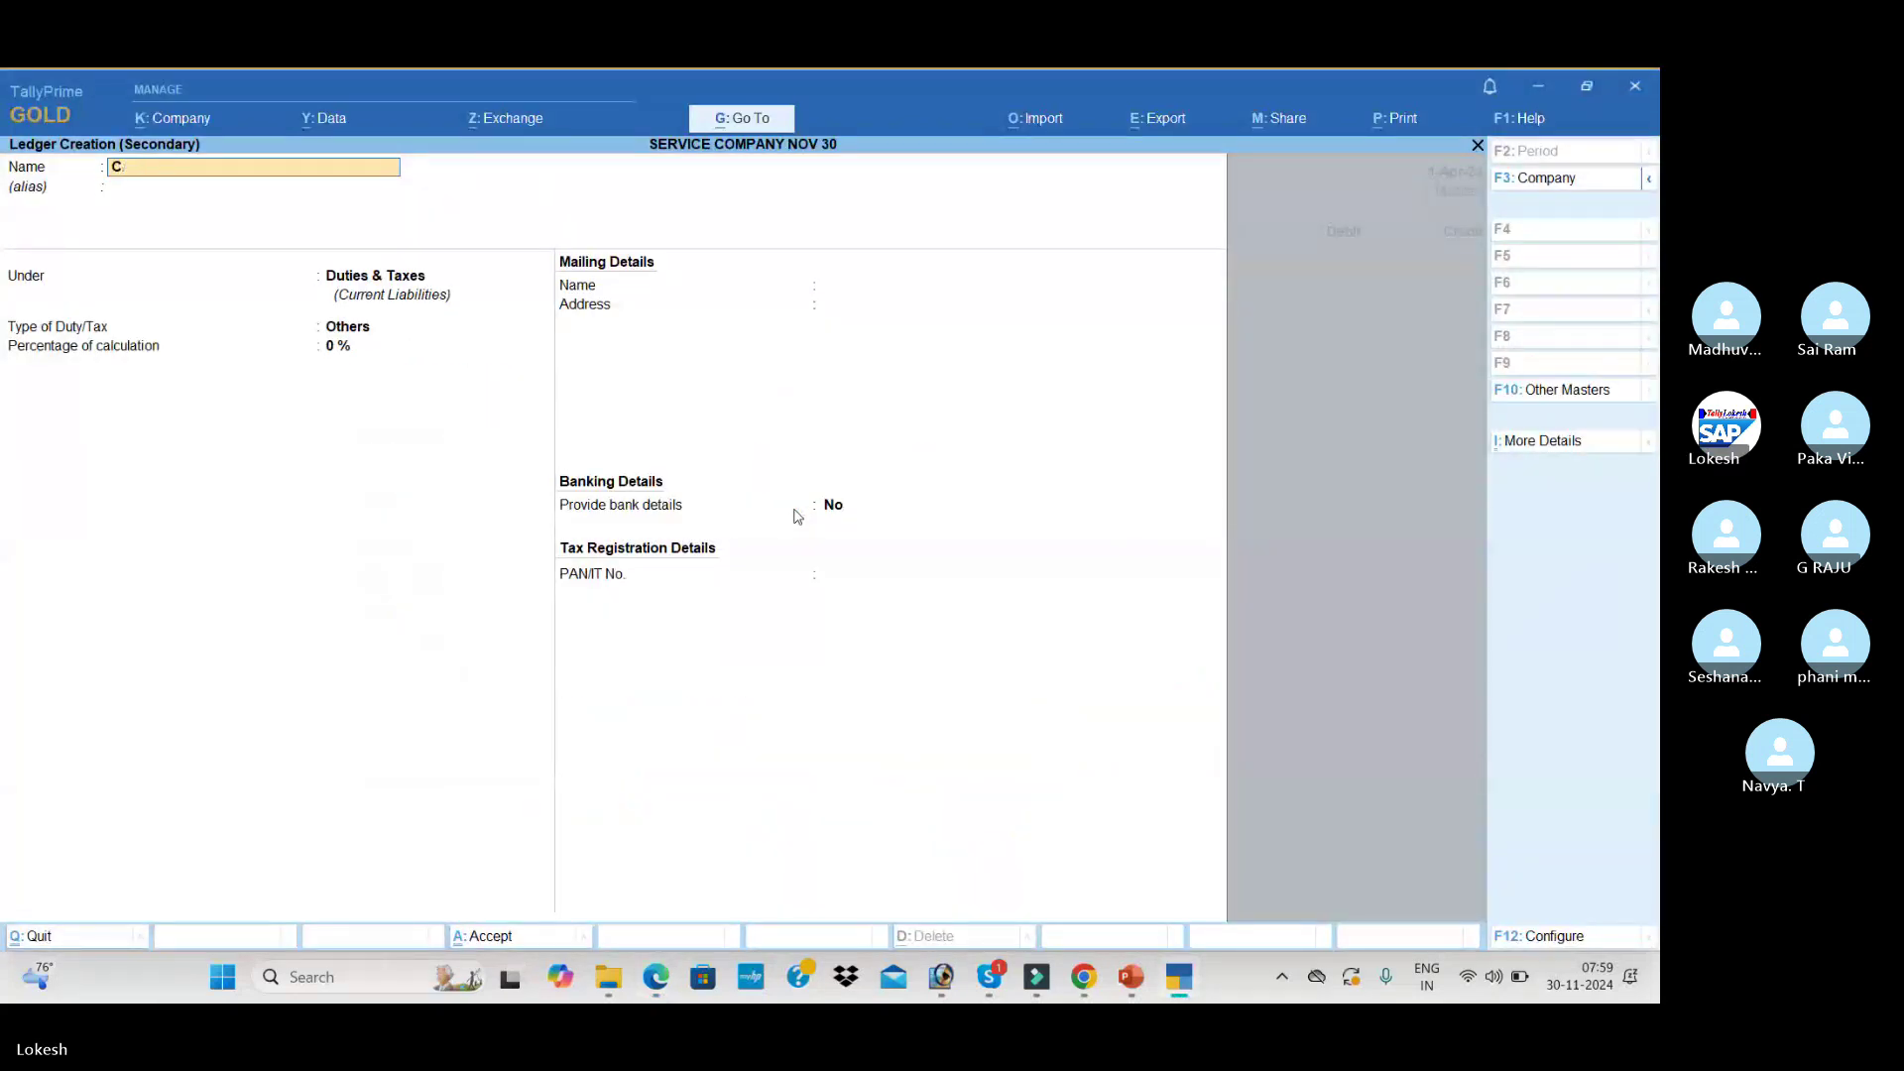
pyautogui.write('apital')
# - Place the Capital ledger under the Capital Account group and save it
pyautogui.press('Return')
pyautogui.press('Return')
pyautogui.write('Ca')
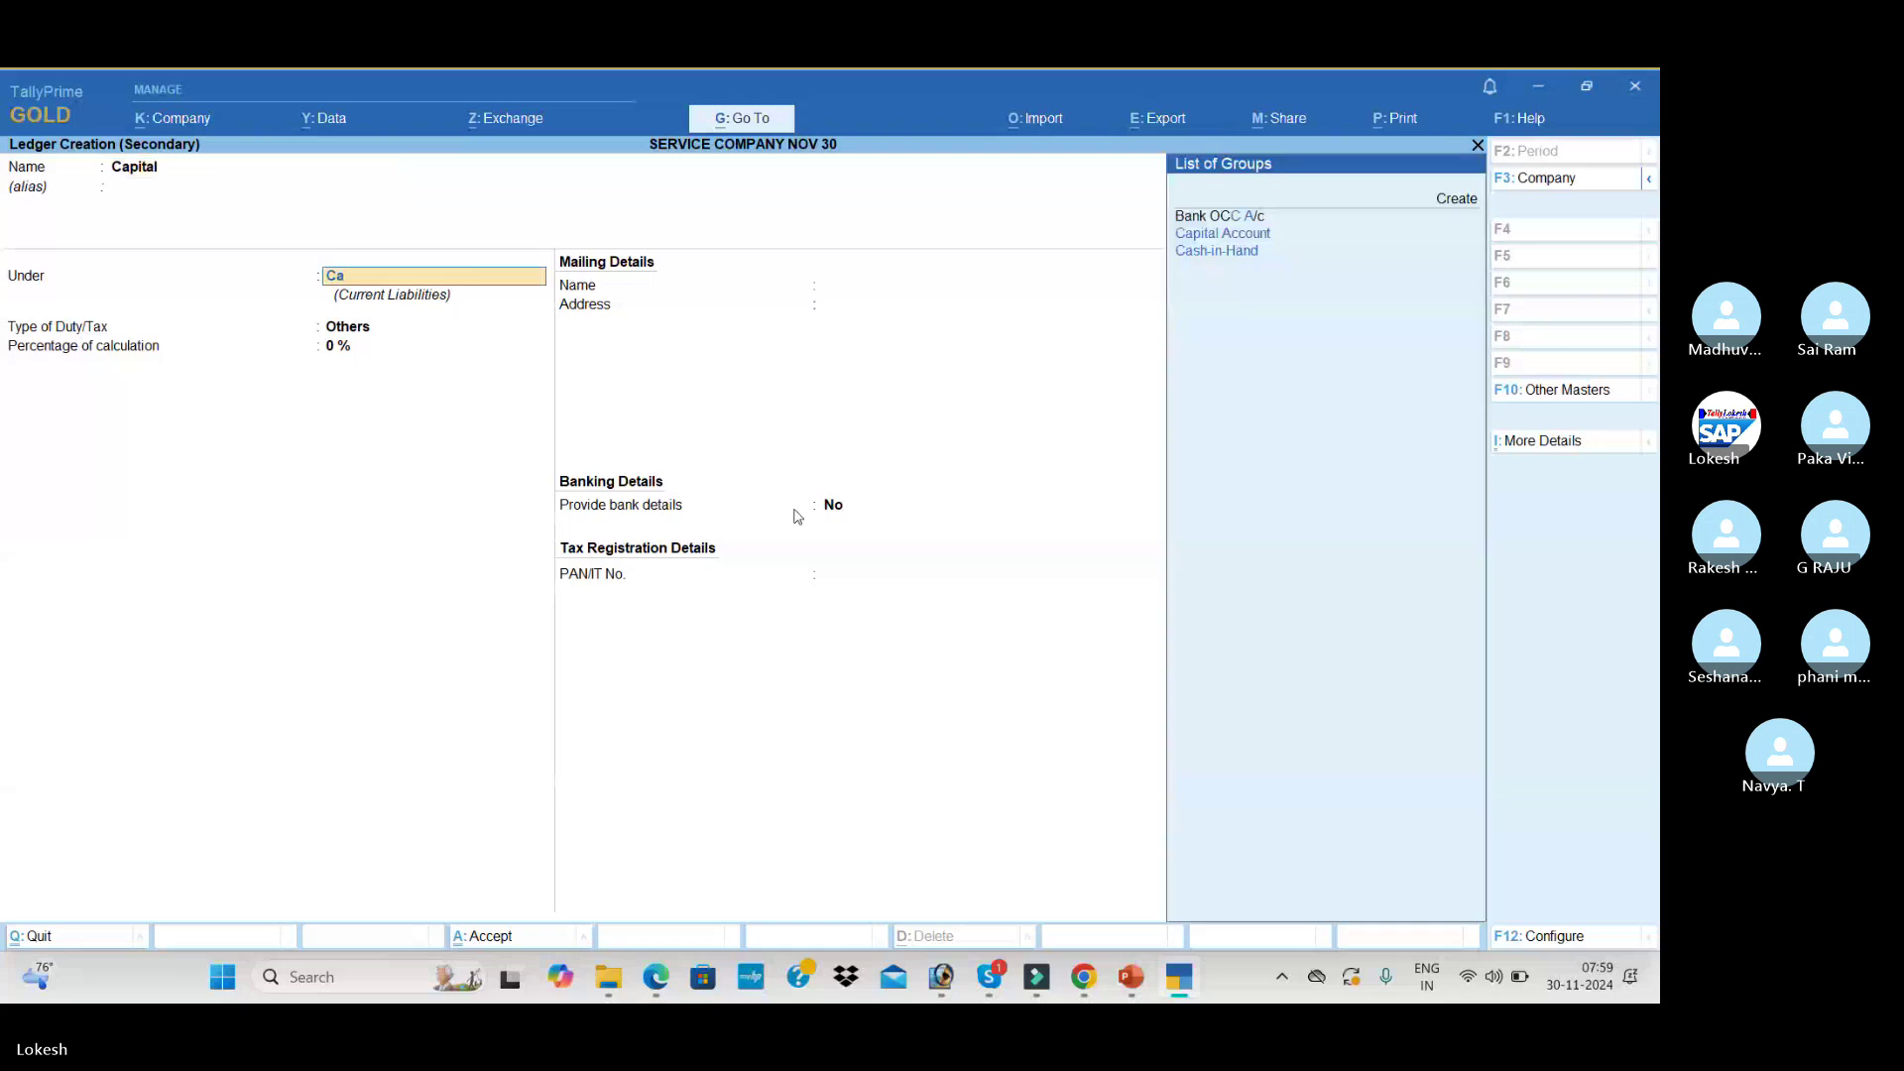
pyautogui.press('Down')
pyautogui.press('Return')
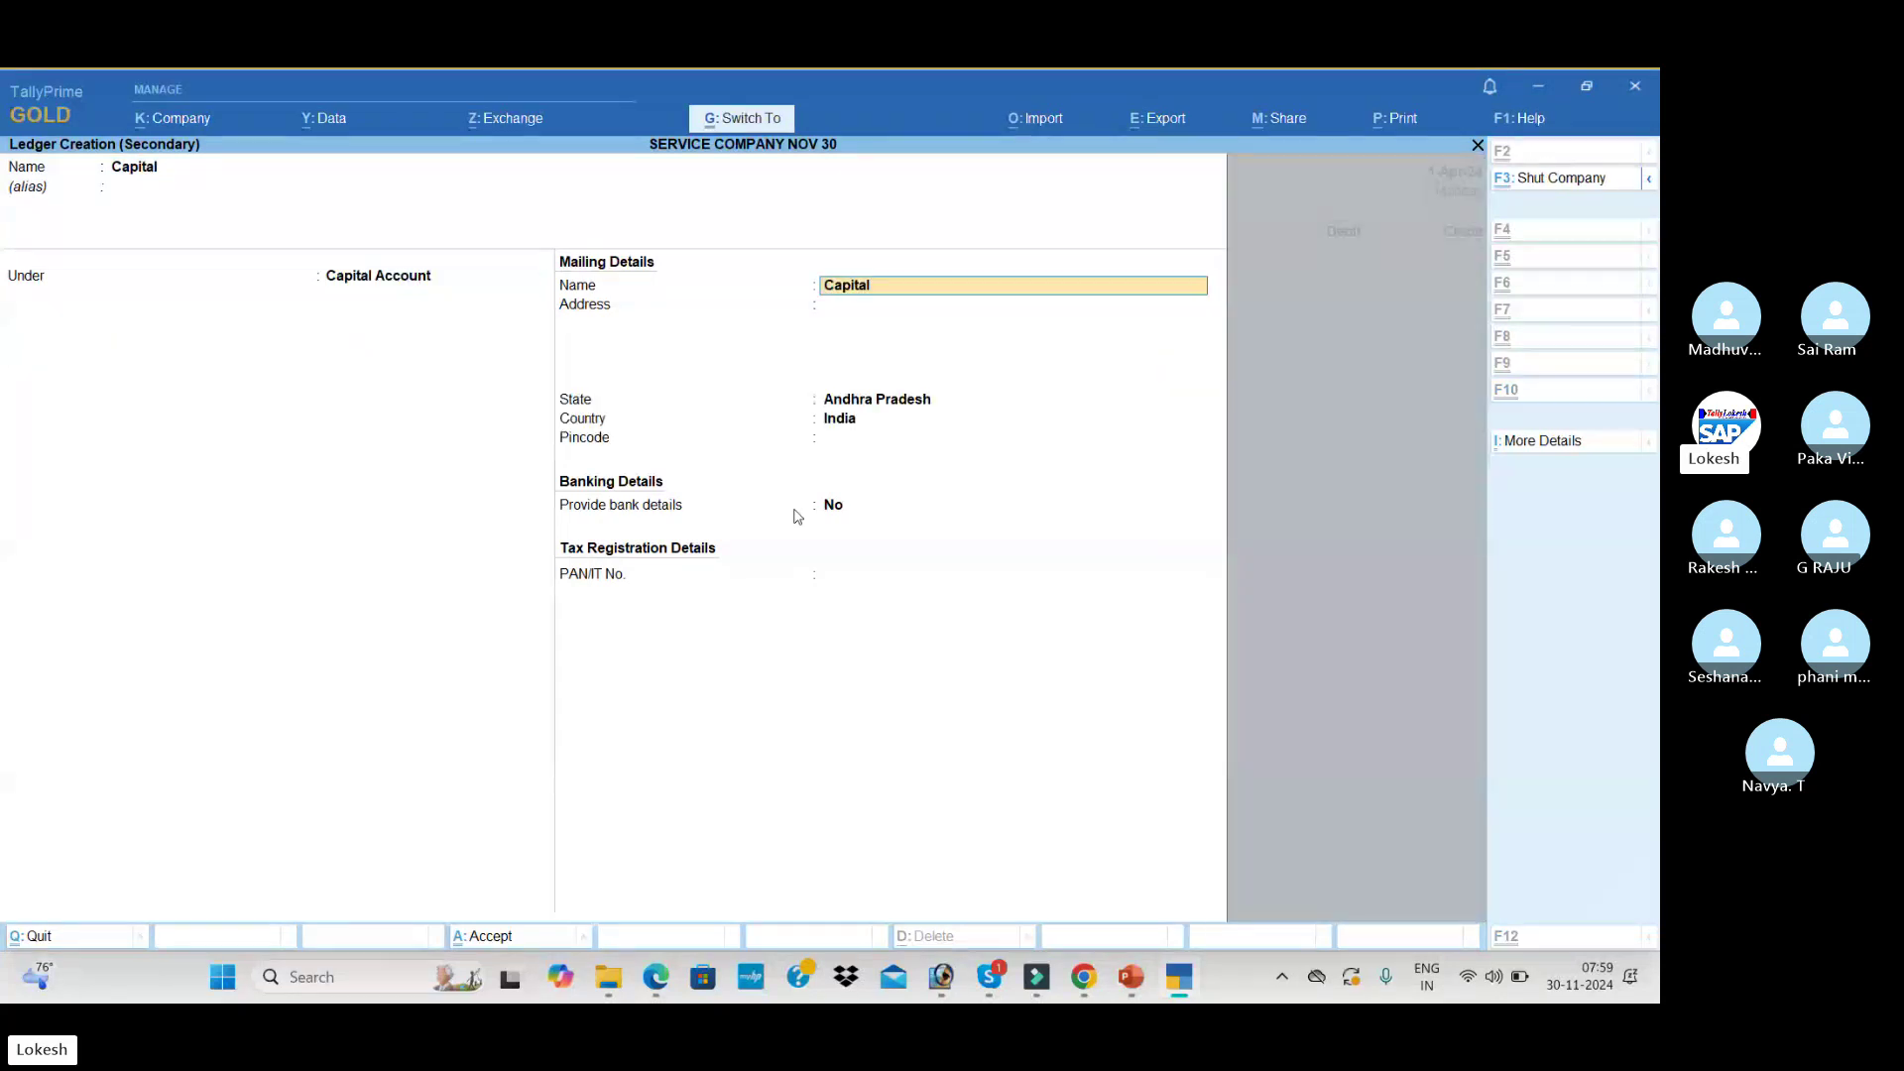
pyautogui.hotkey('ctrl', 'a')
# - Credit Capital with 3,00,000, debit Cash with the same amount and save the receipt voucher
pyautogui.write('300000')
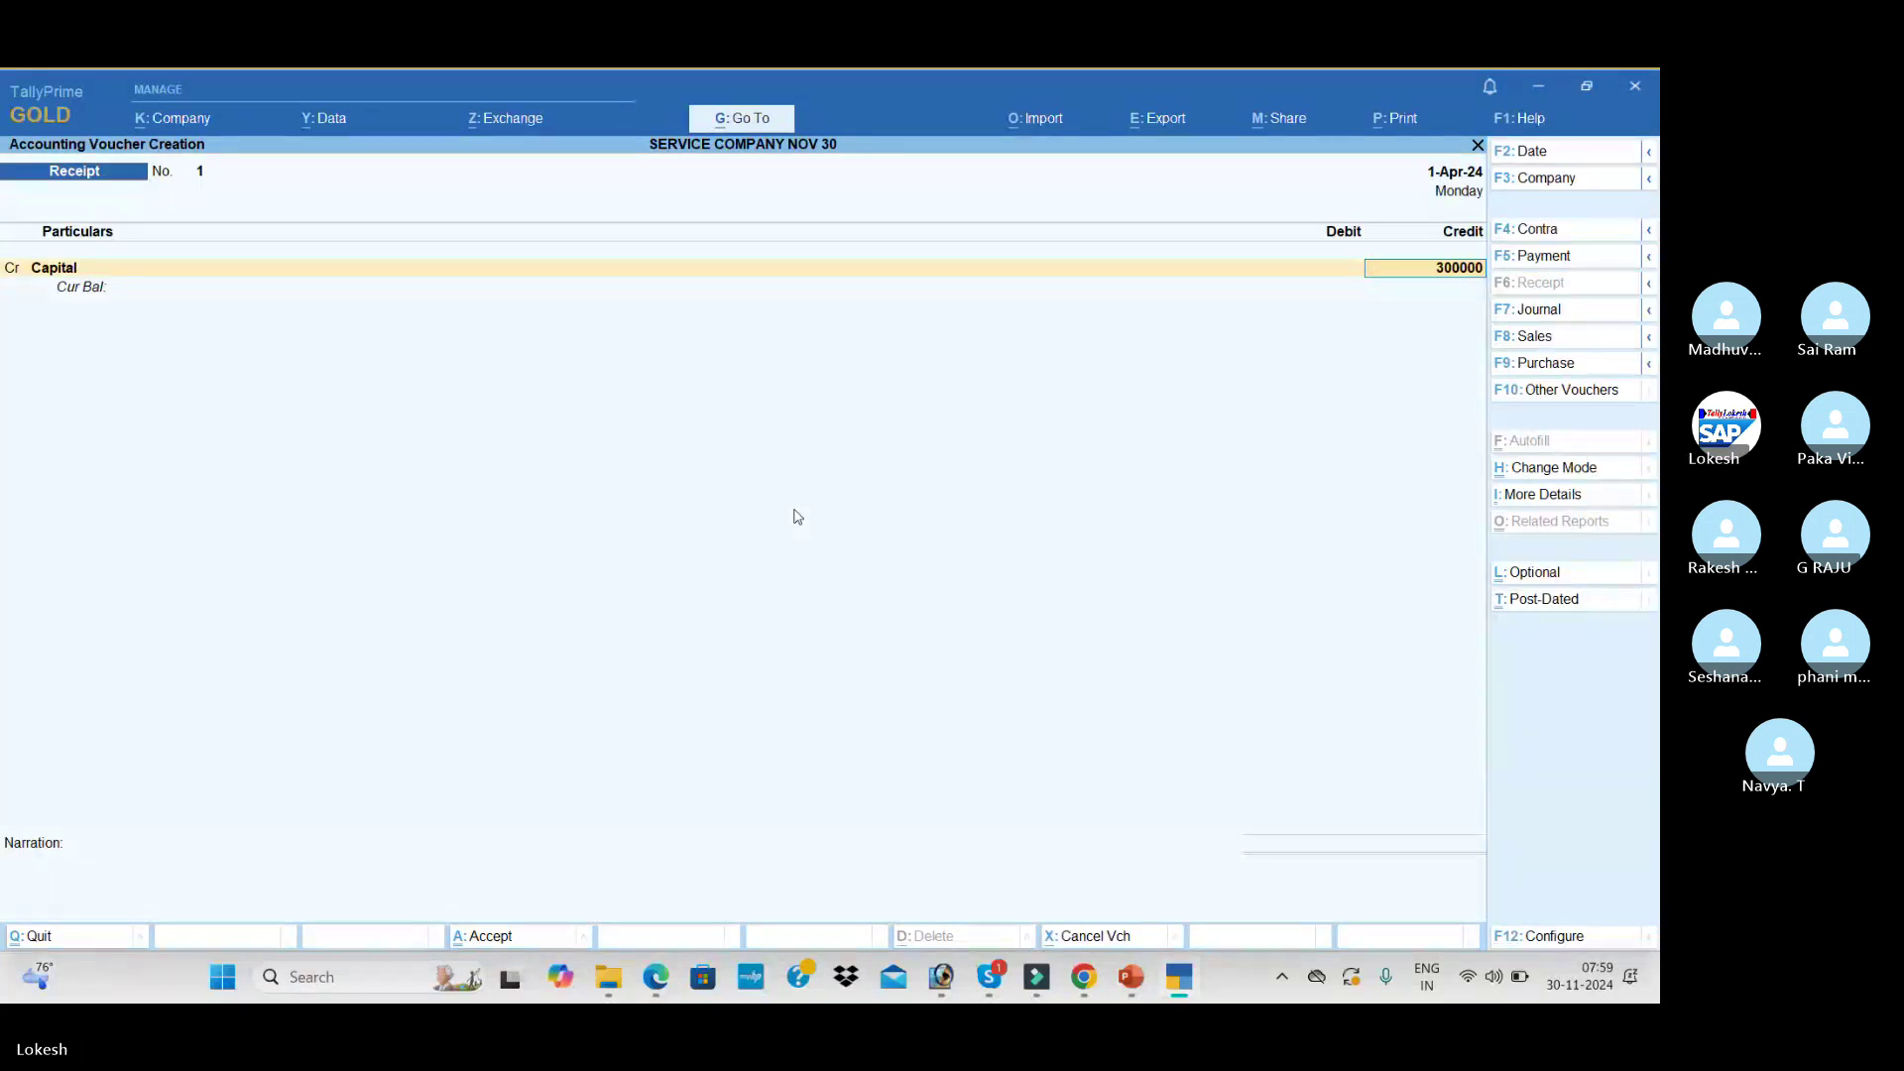
pyautogui.press('Return')
pyautogui.hotkey('alt', 'Tab')
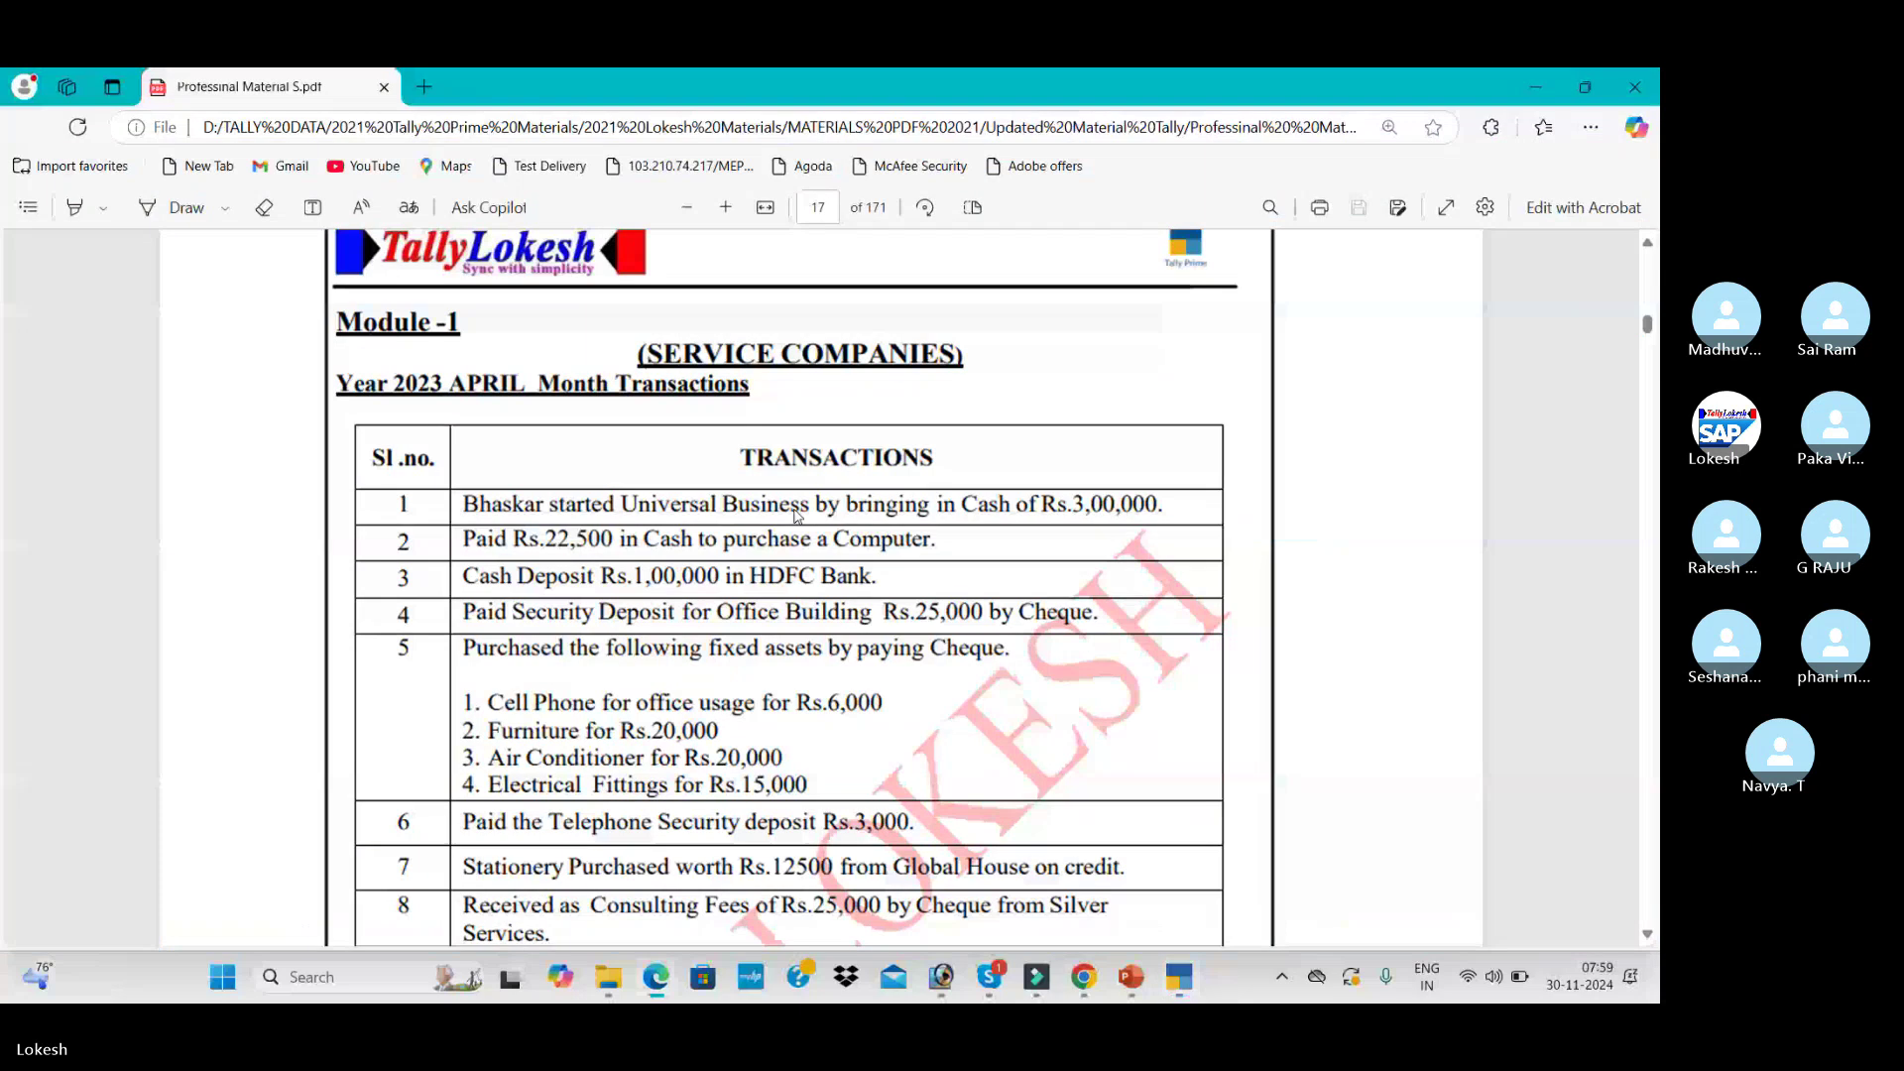
pyautogui.hotkey('alt', 'Tab')
pyautogui.press('Down')
pyautogui.press('Return')
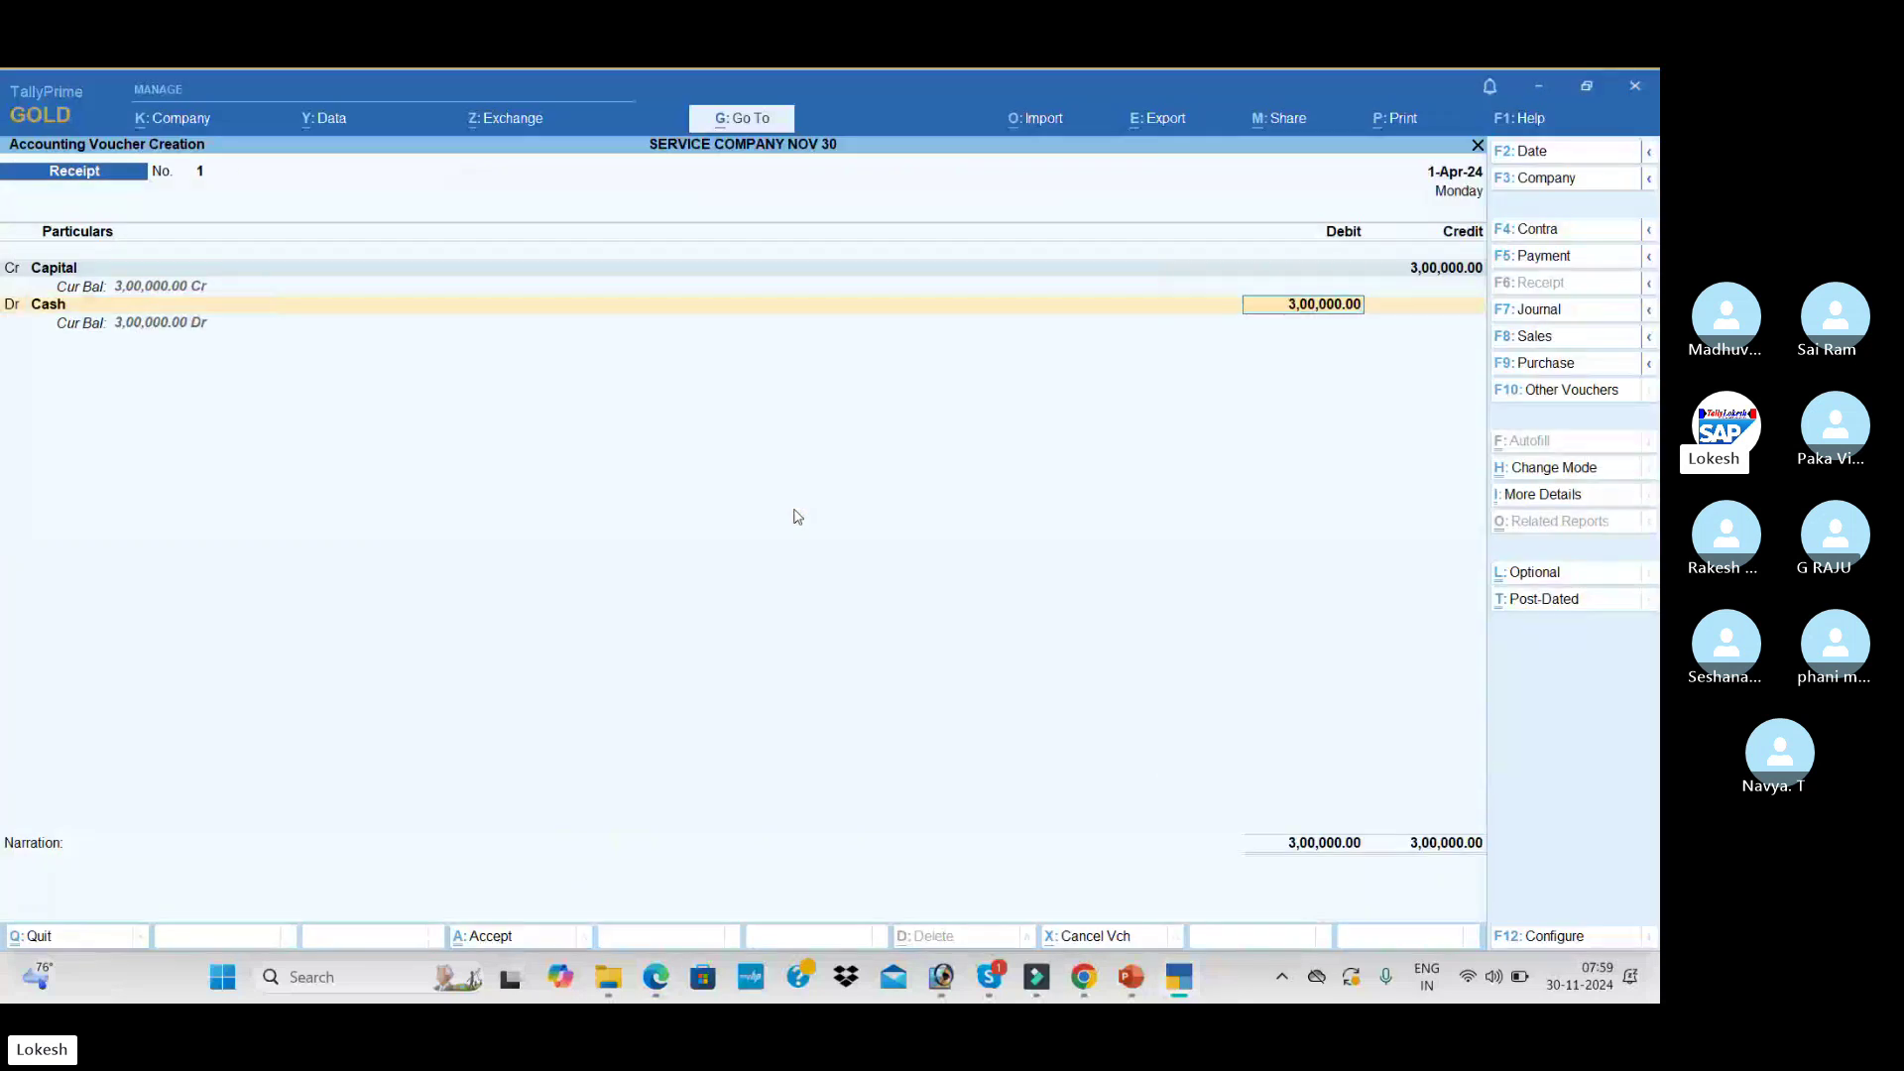
pyautogui.press('Return')
pyautogui.press('Return')
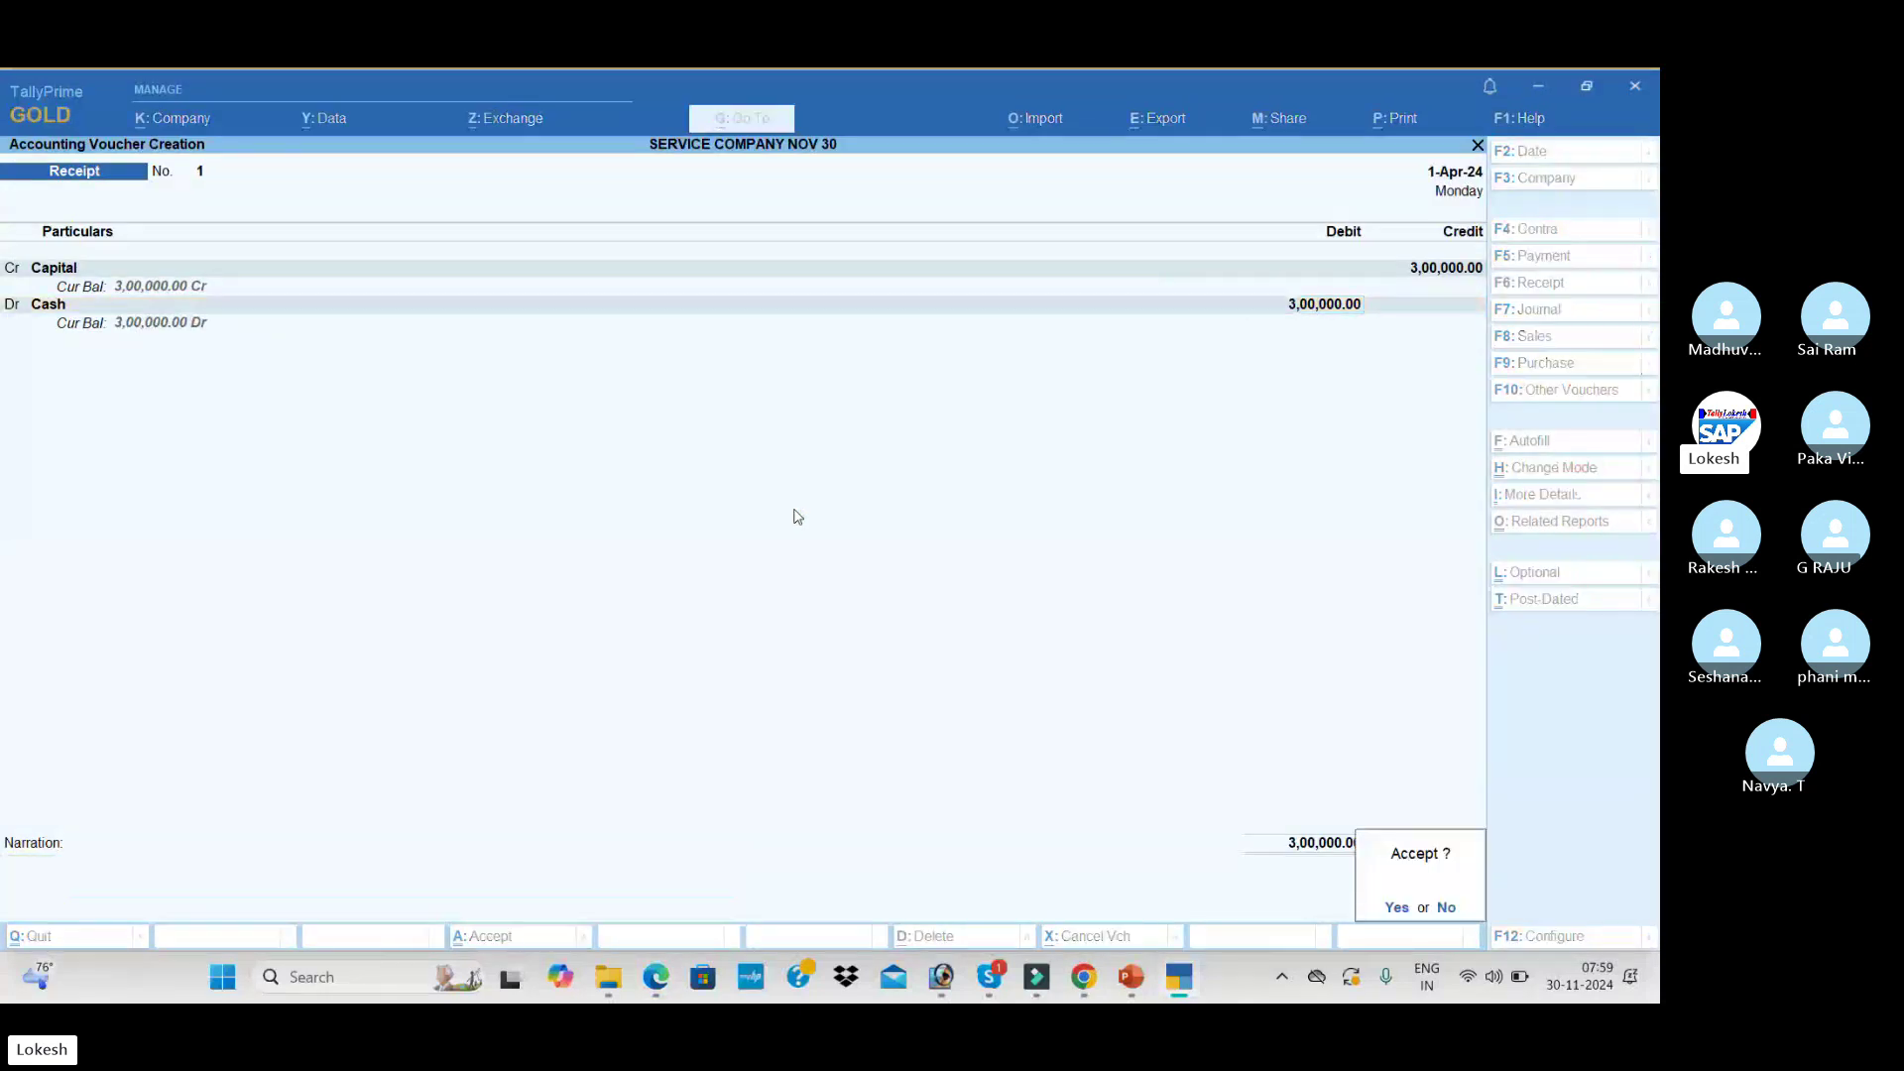
pyautogui.press('Return')
# - Check the computer purchase transaction in the PDF and change the voucher type to Payment
pyautogui.hotkey('alt', 'Tab')
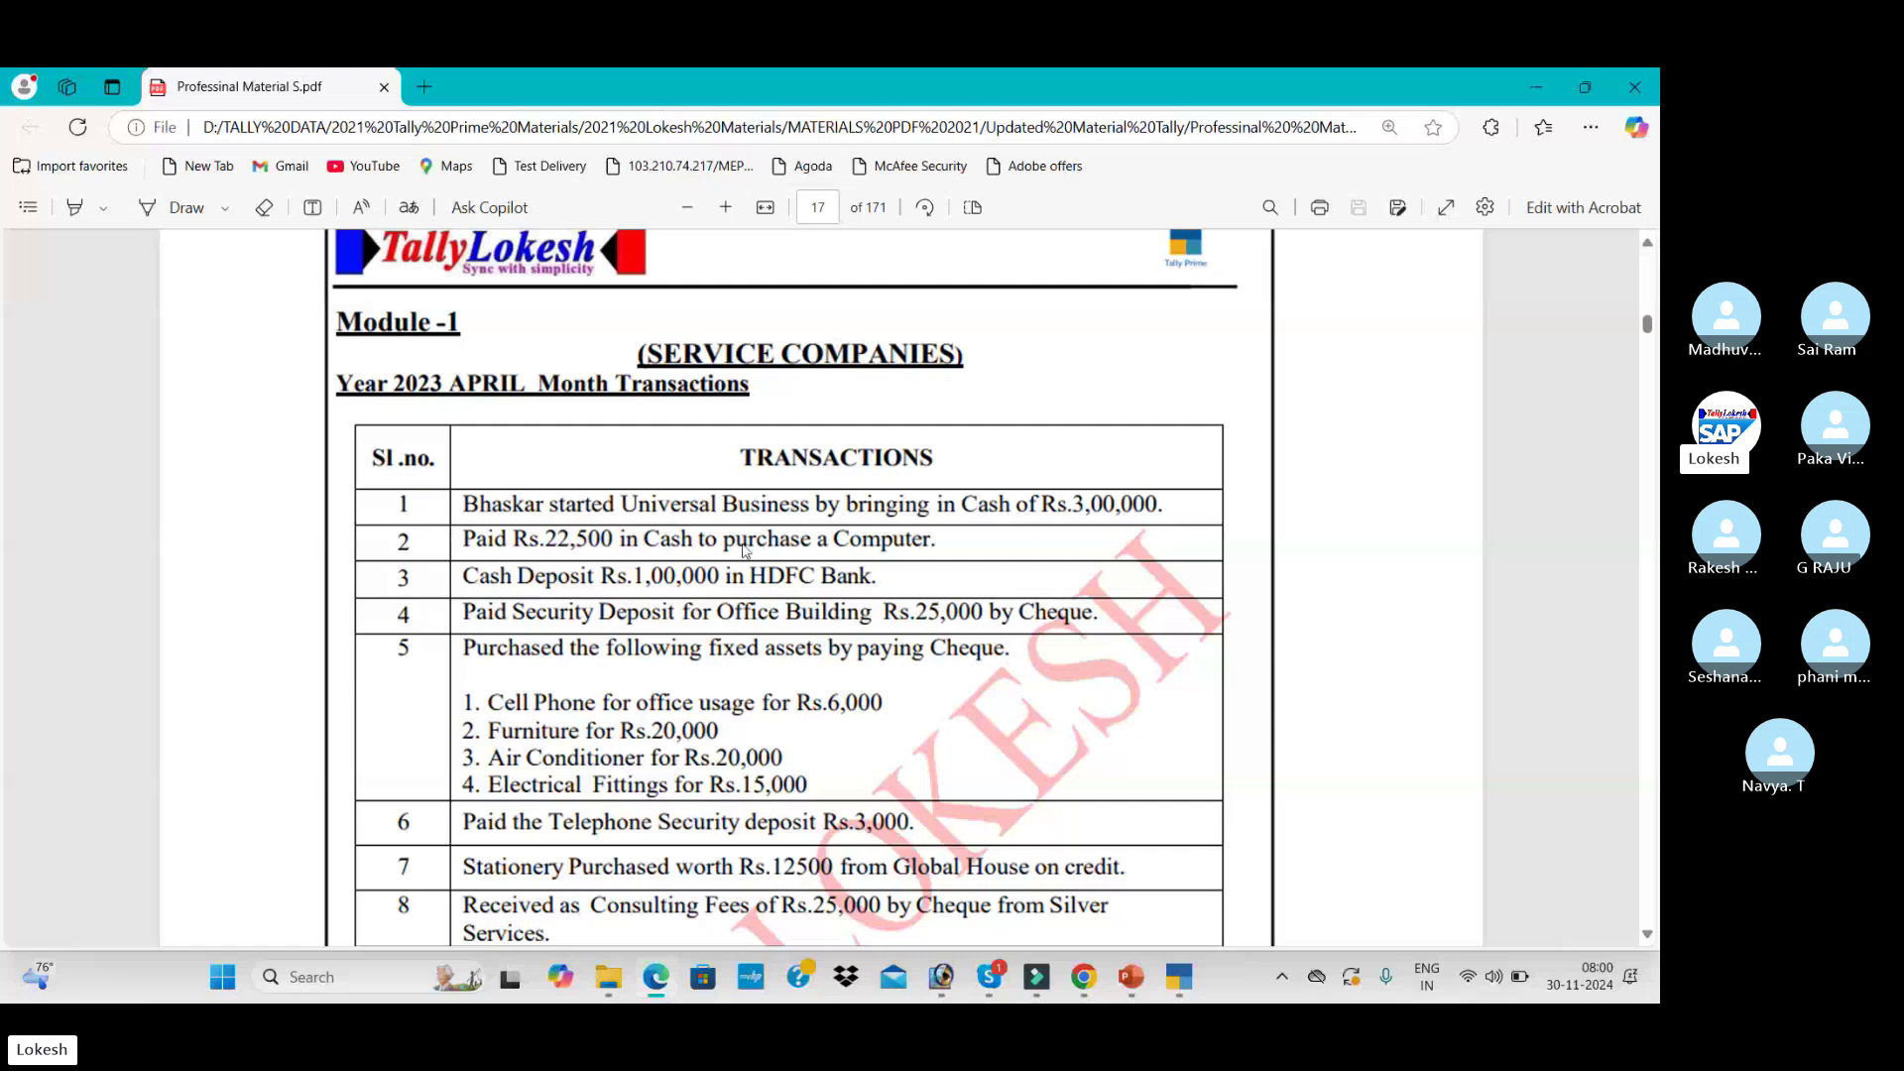
pyautogui.scroll(-2, 745, 551)
pyautogui.hotkey('alt', 'Tab')
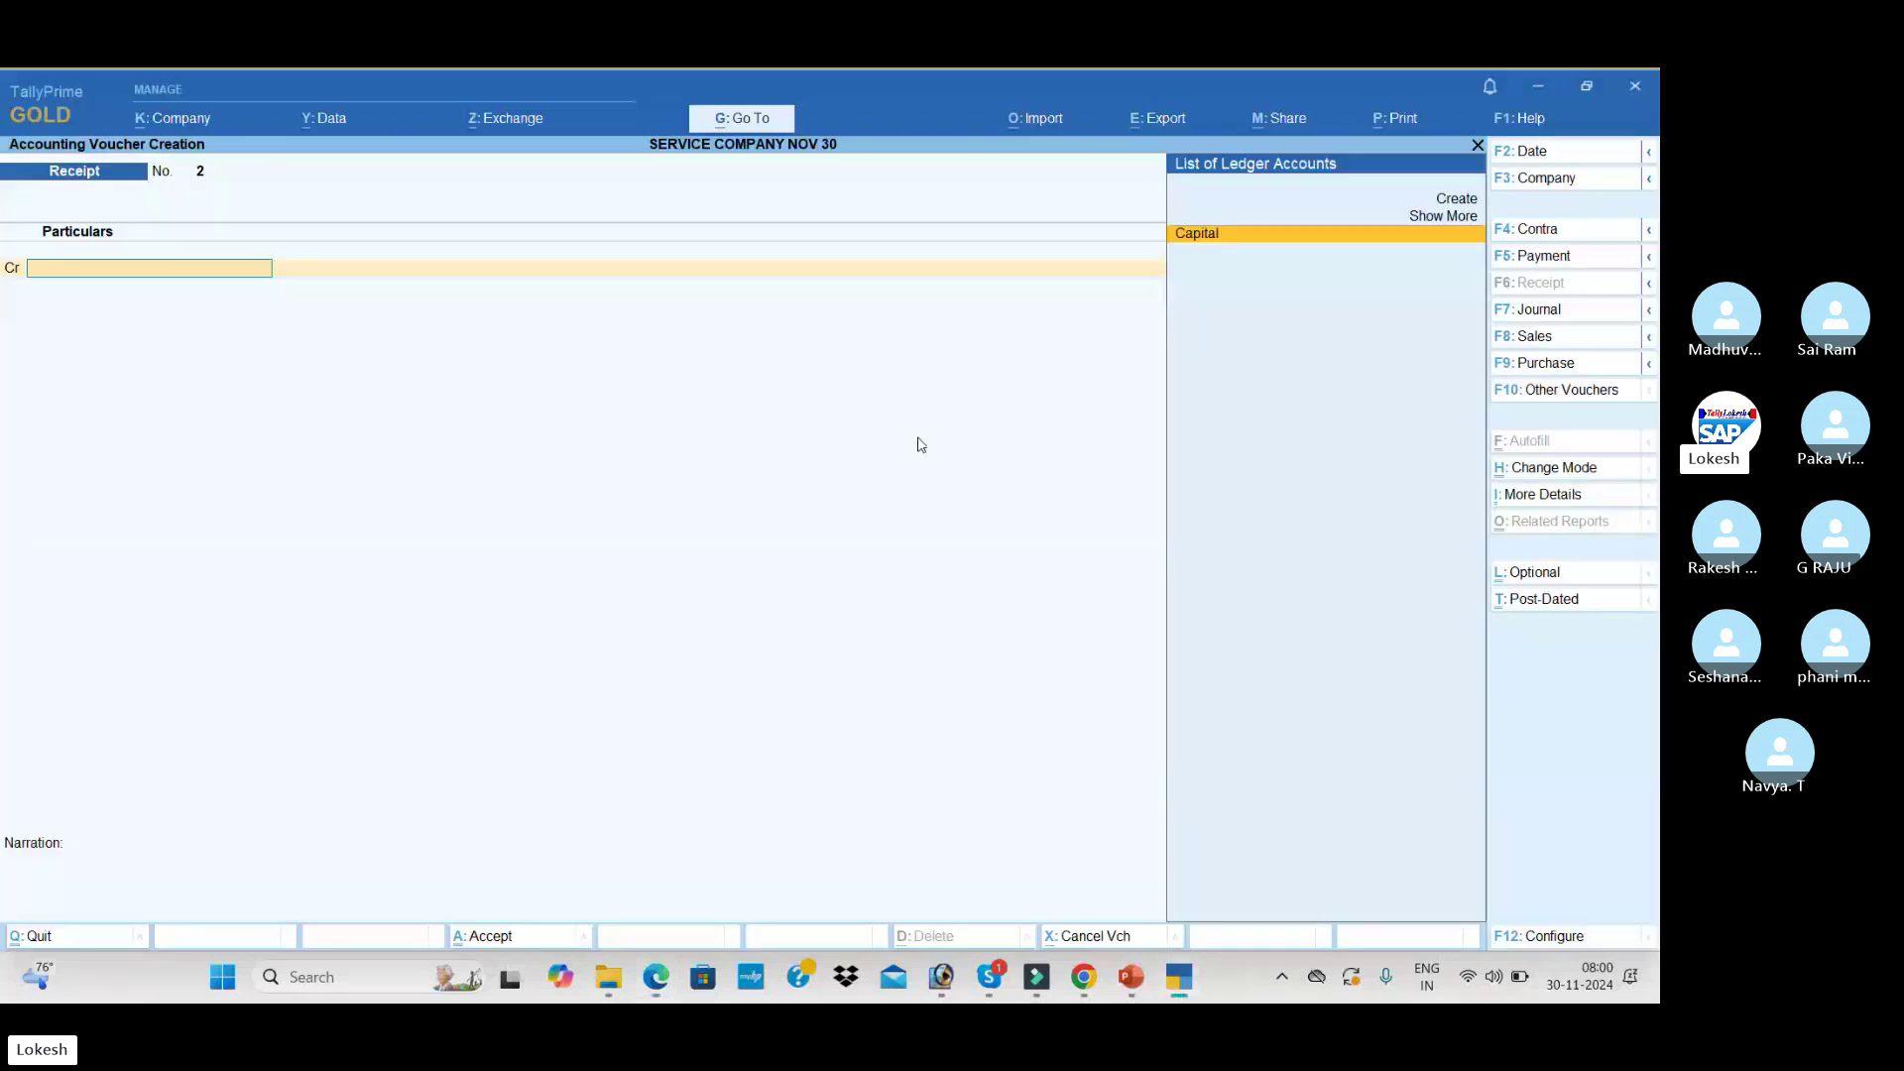
pyautogui.click(1560, 257)
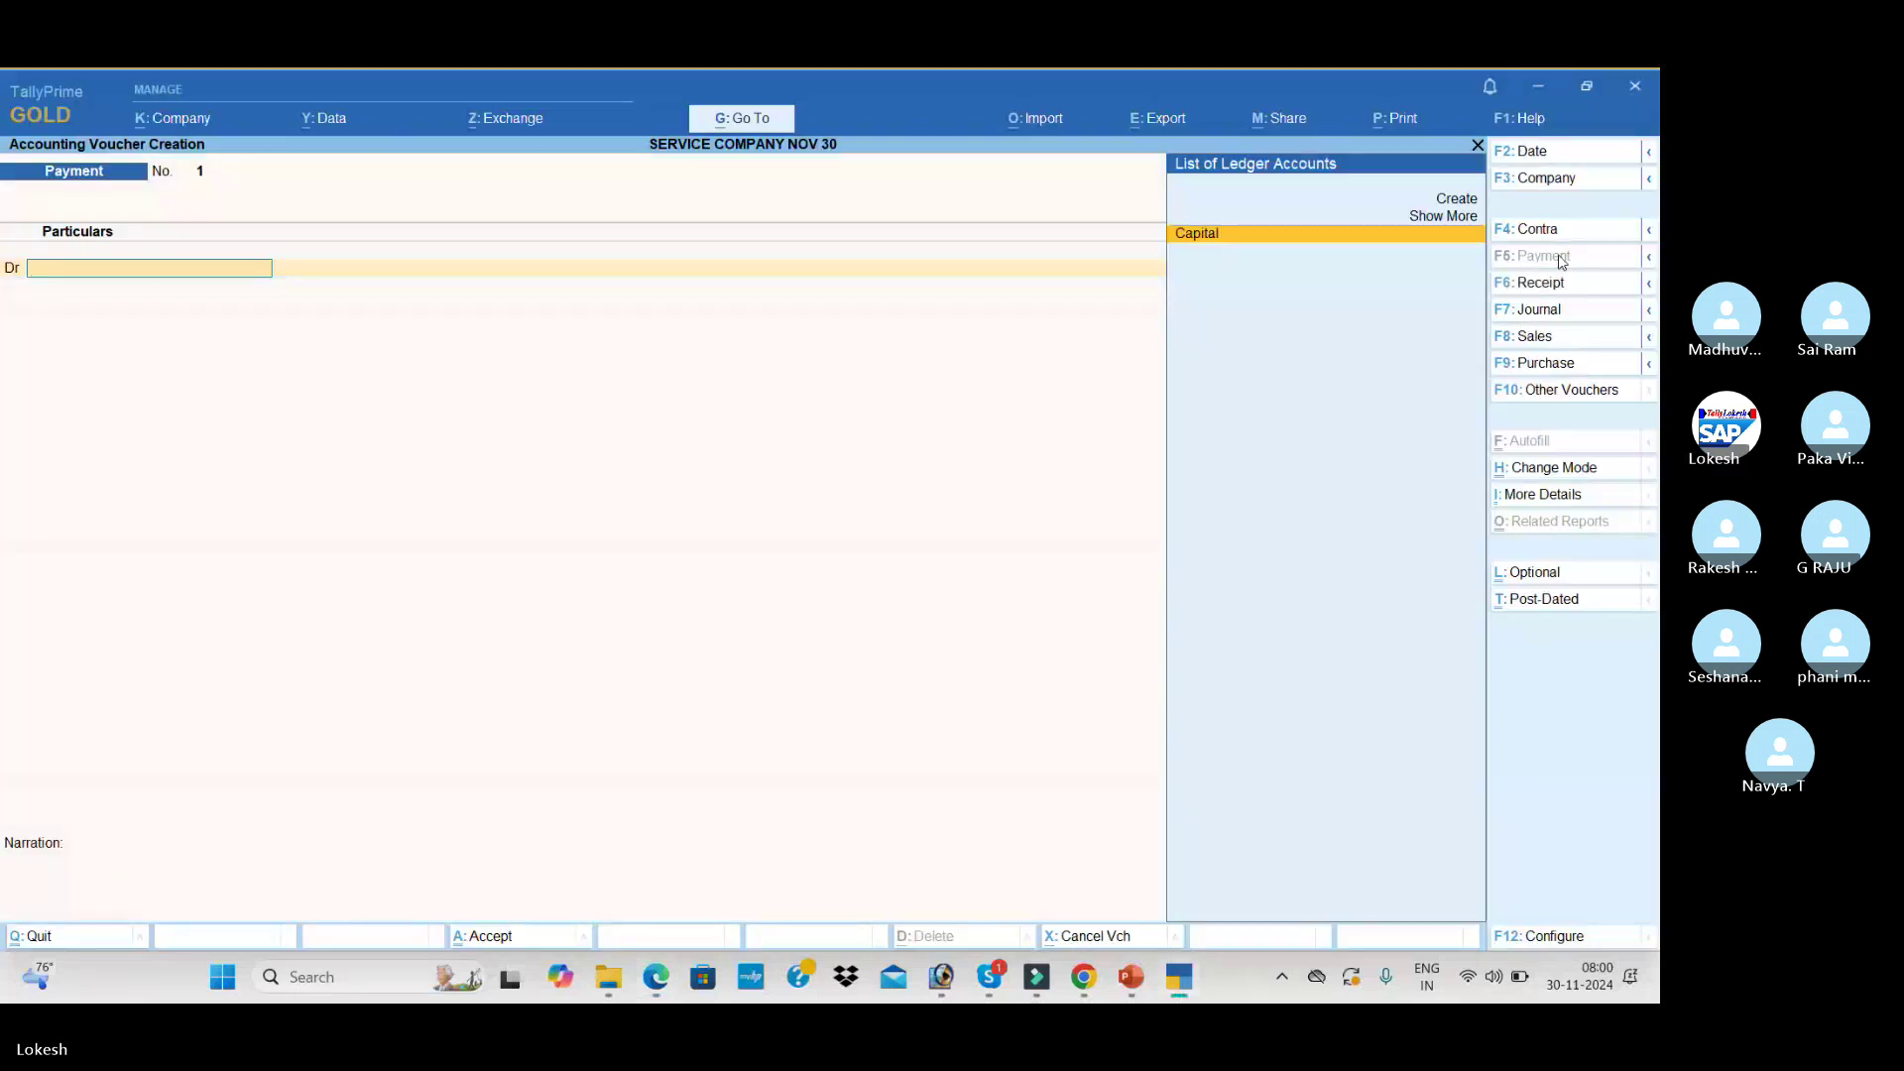
# - Create a ledger named Computer under Fixed Assets for the debit line of the payment voucher
pyautogui.hotkey('alt', 'c')
pyautogui.write('Computer')
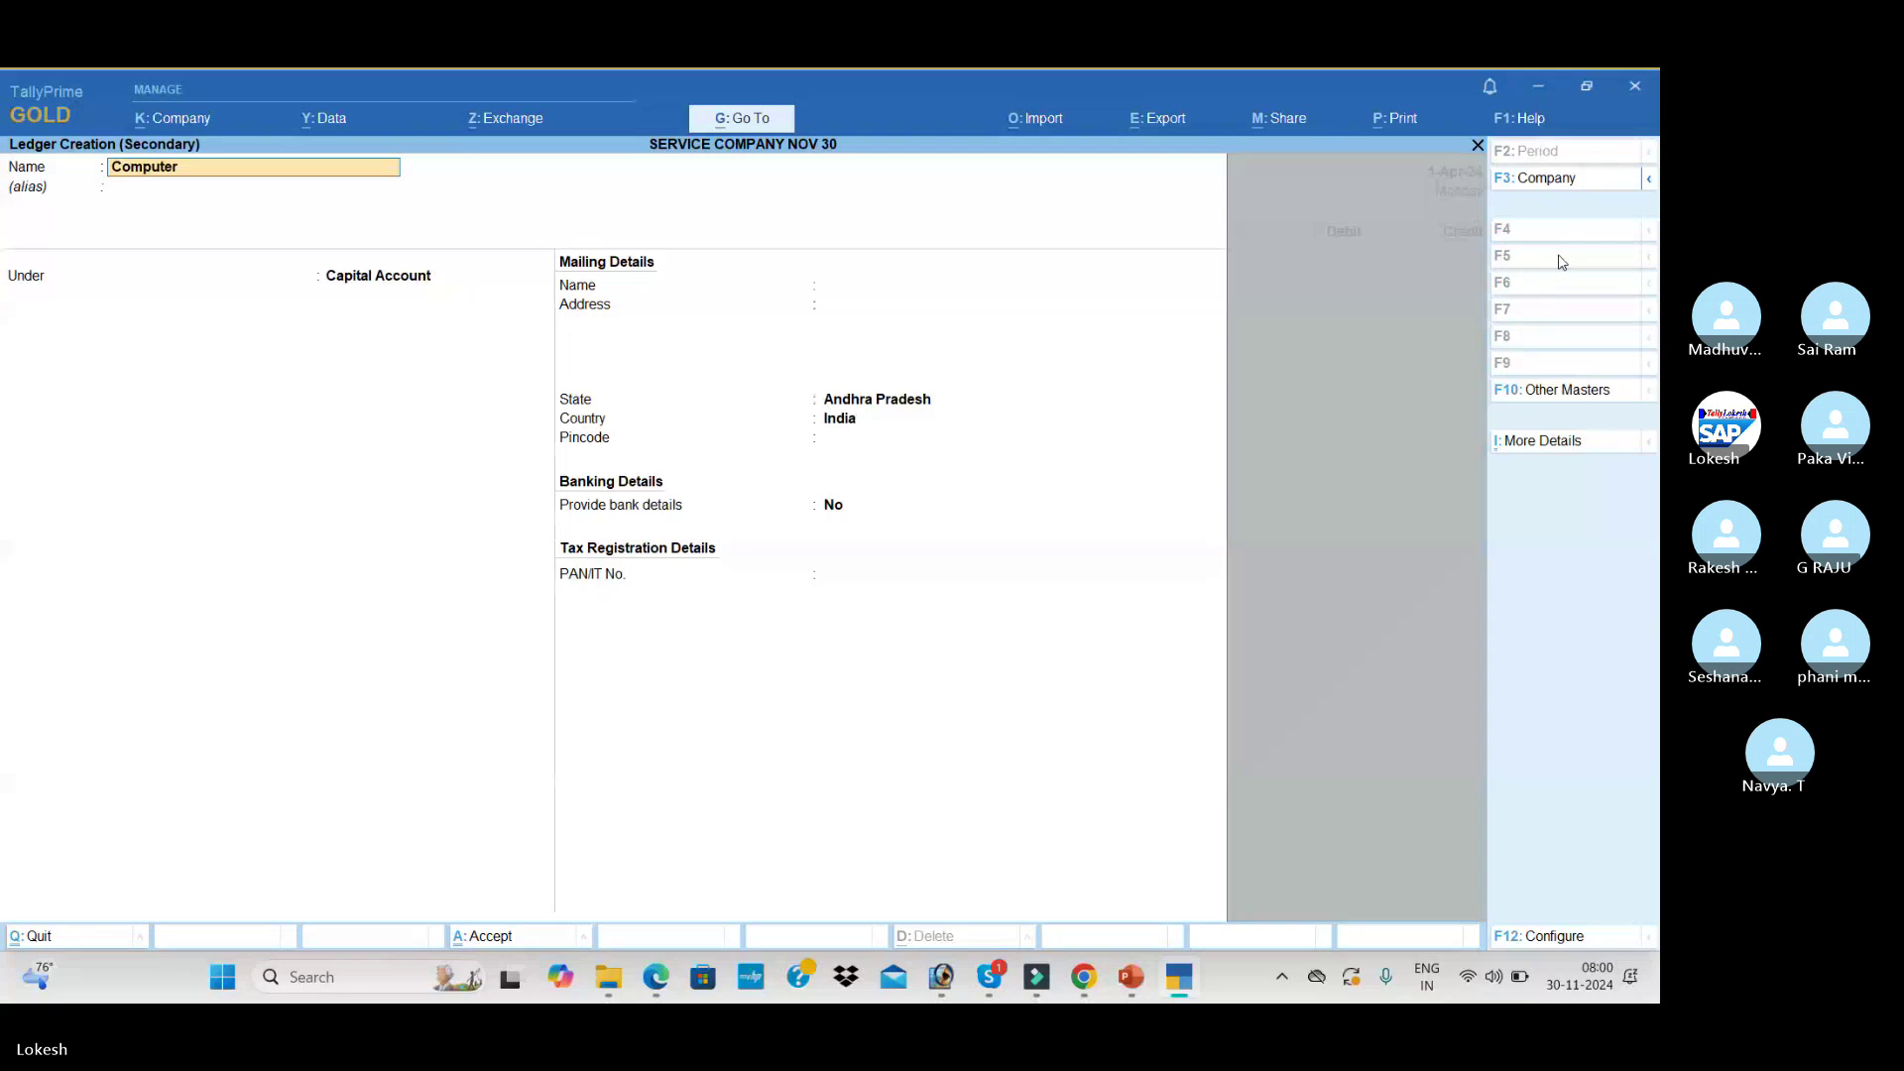
pyautogui.press('Return')
pyautogui.write('fix')
pyautogui.press('Return')
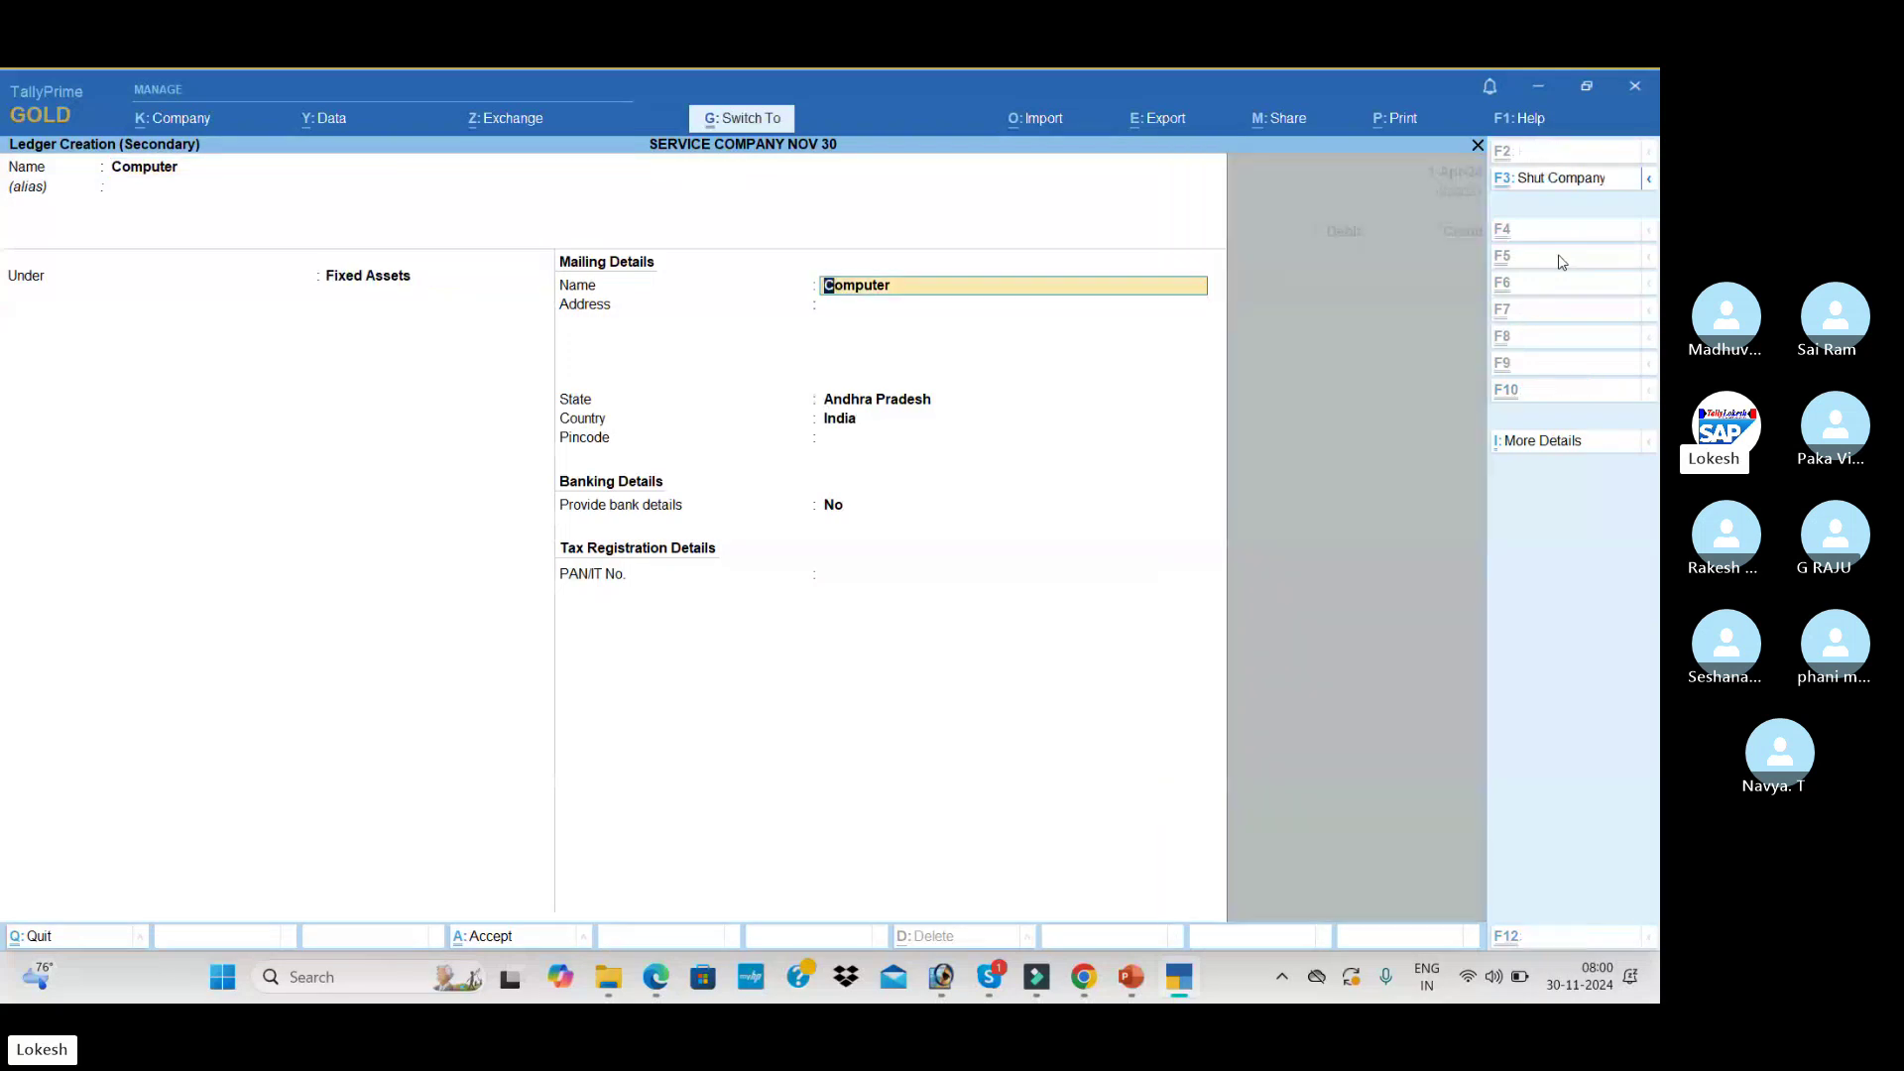
pyautogui.hotkey('ctrl', 'a')
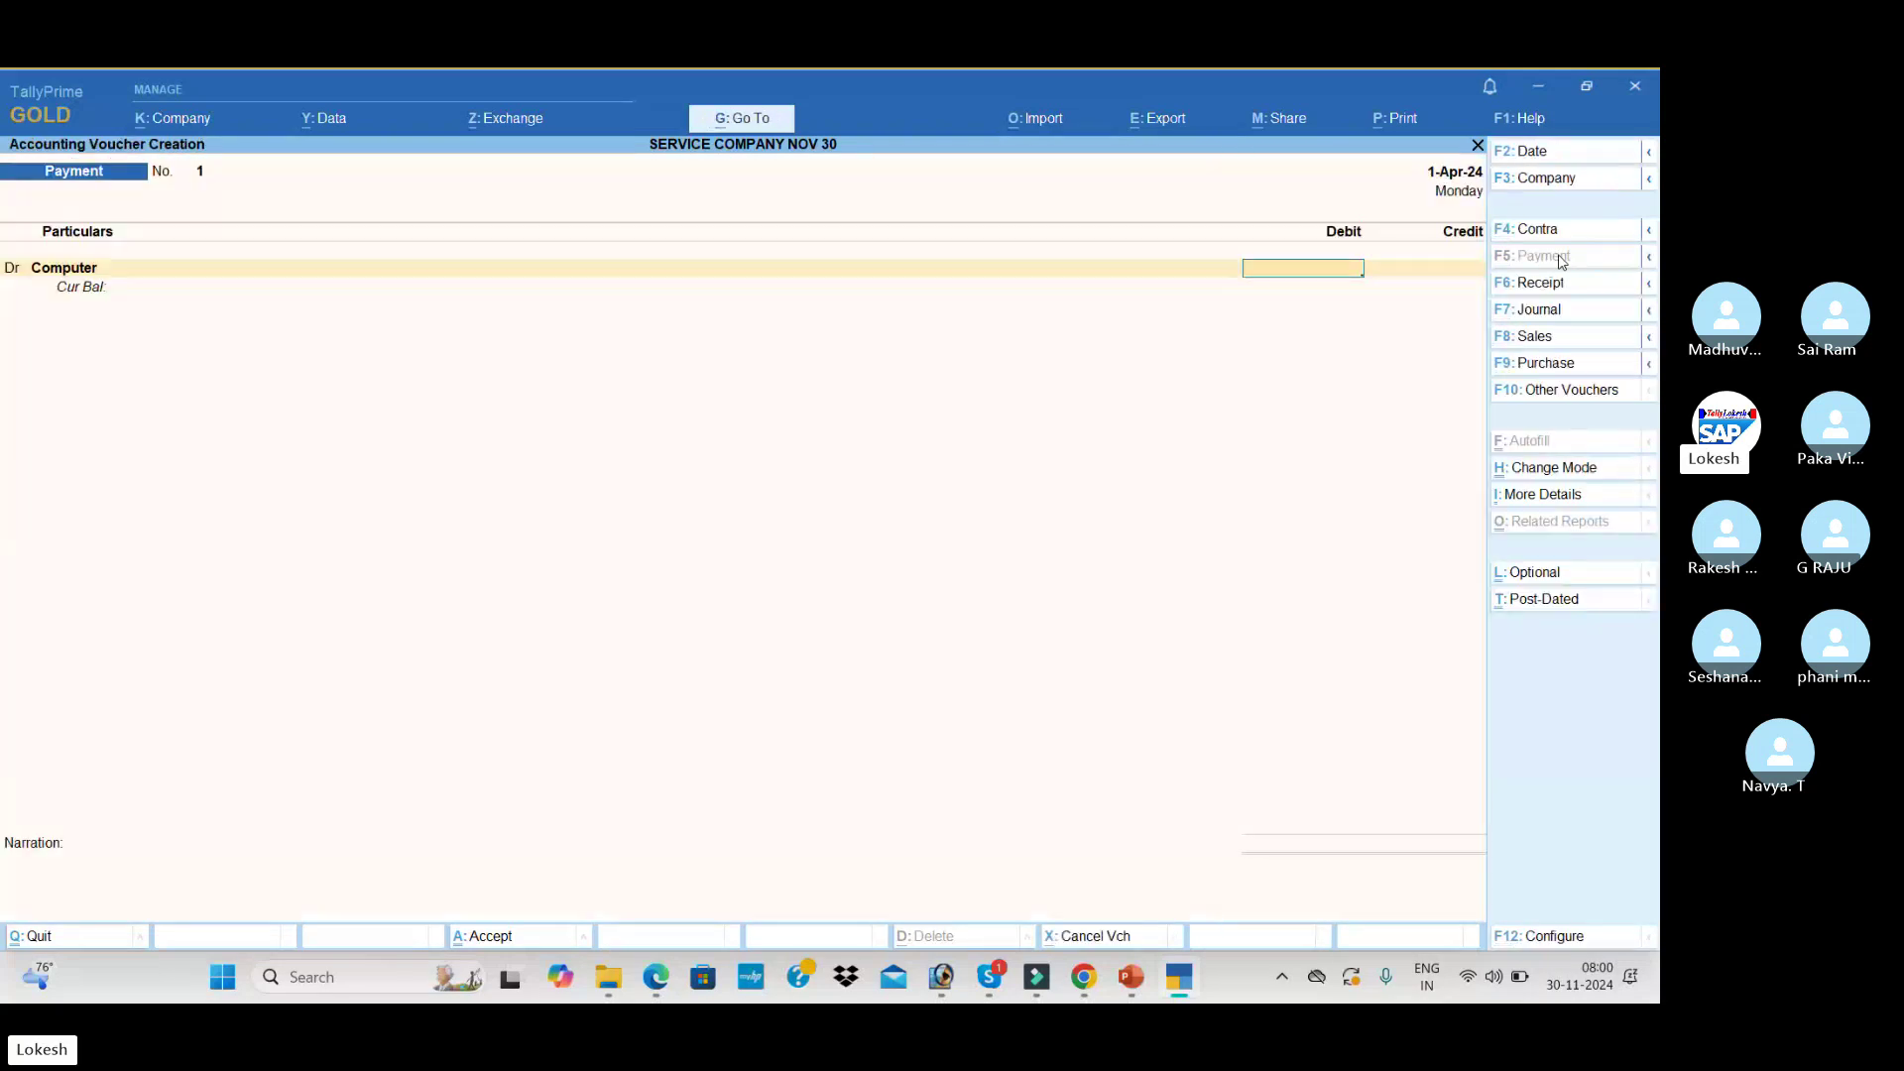
# - Debit Computer with 22,500, credit Cash with the same amount and save the payment voucher
pyautogui.hotkey('alt', 'Tab')
pyautogui.hotkey('alt', 'Tab')
pyautogui.write('22500')
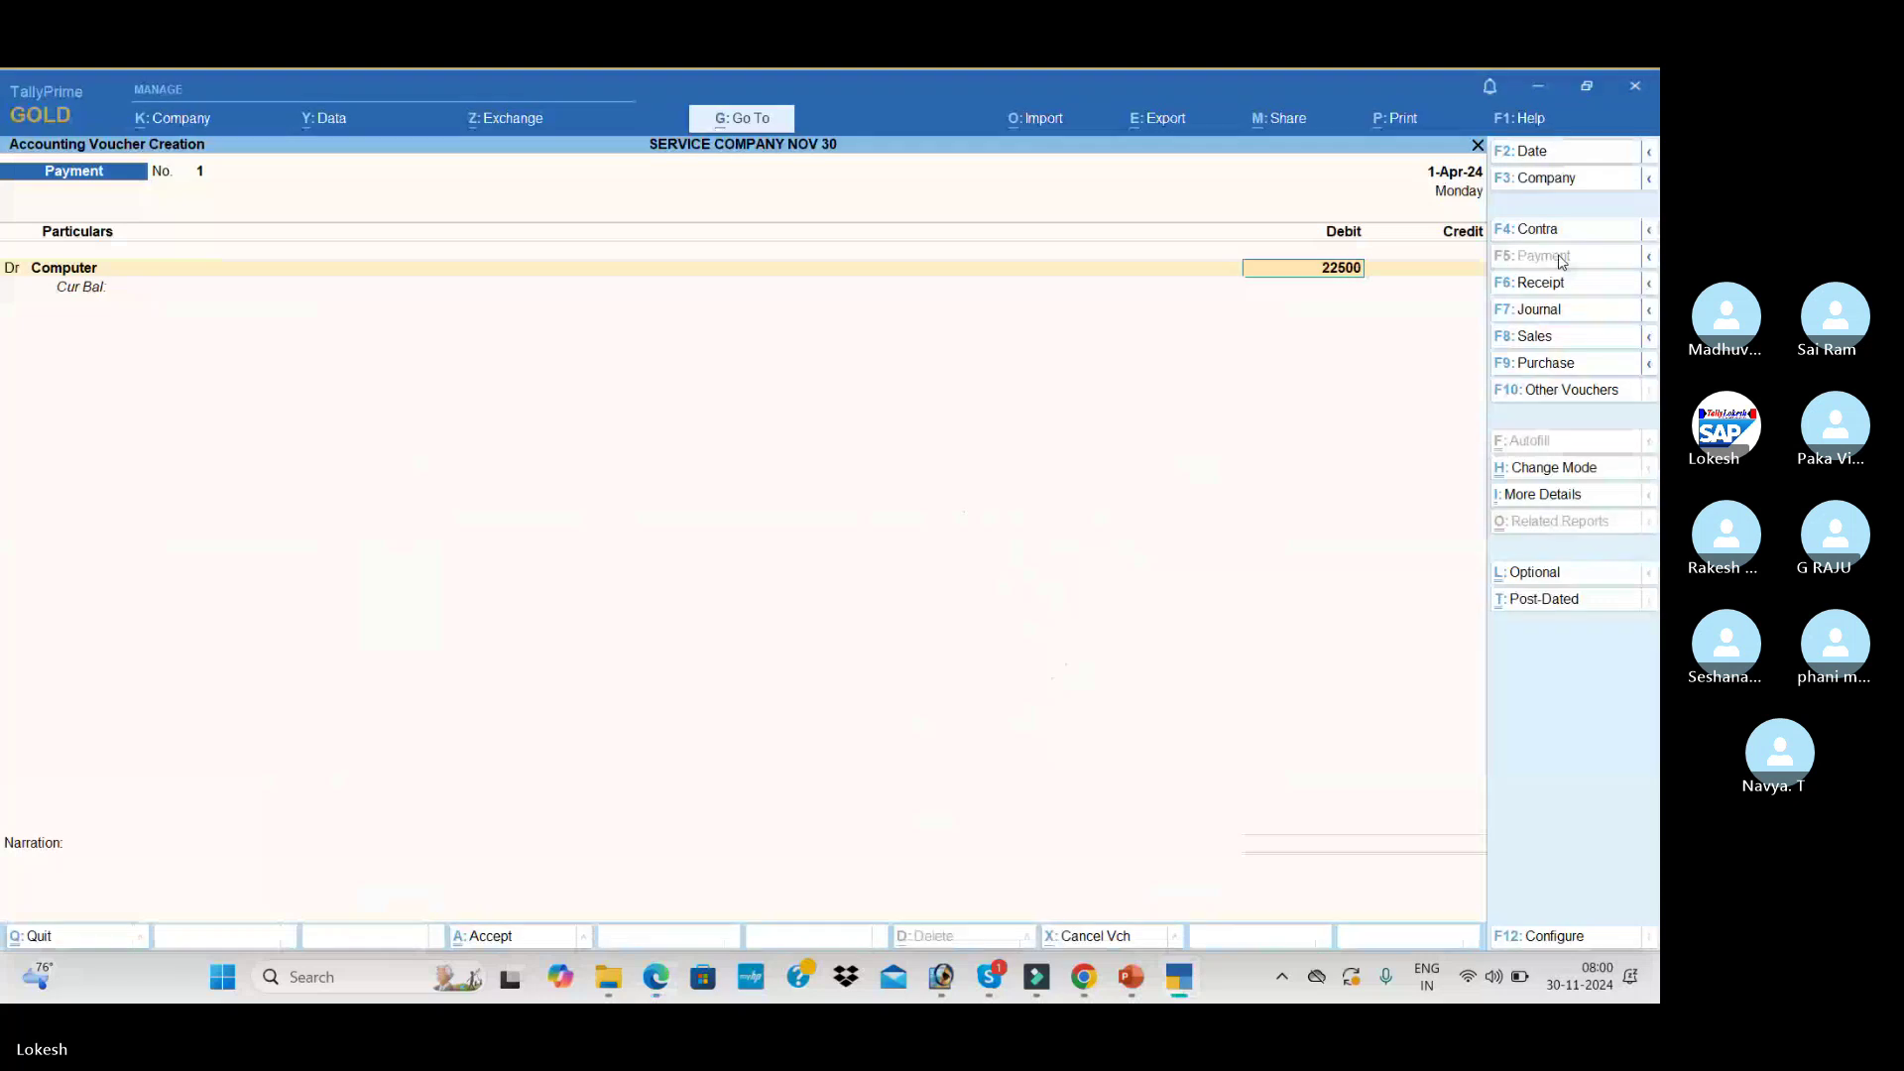
pyautogui.press('Return')
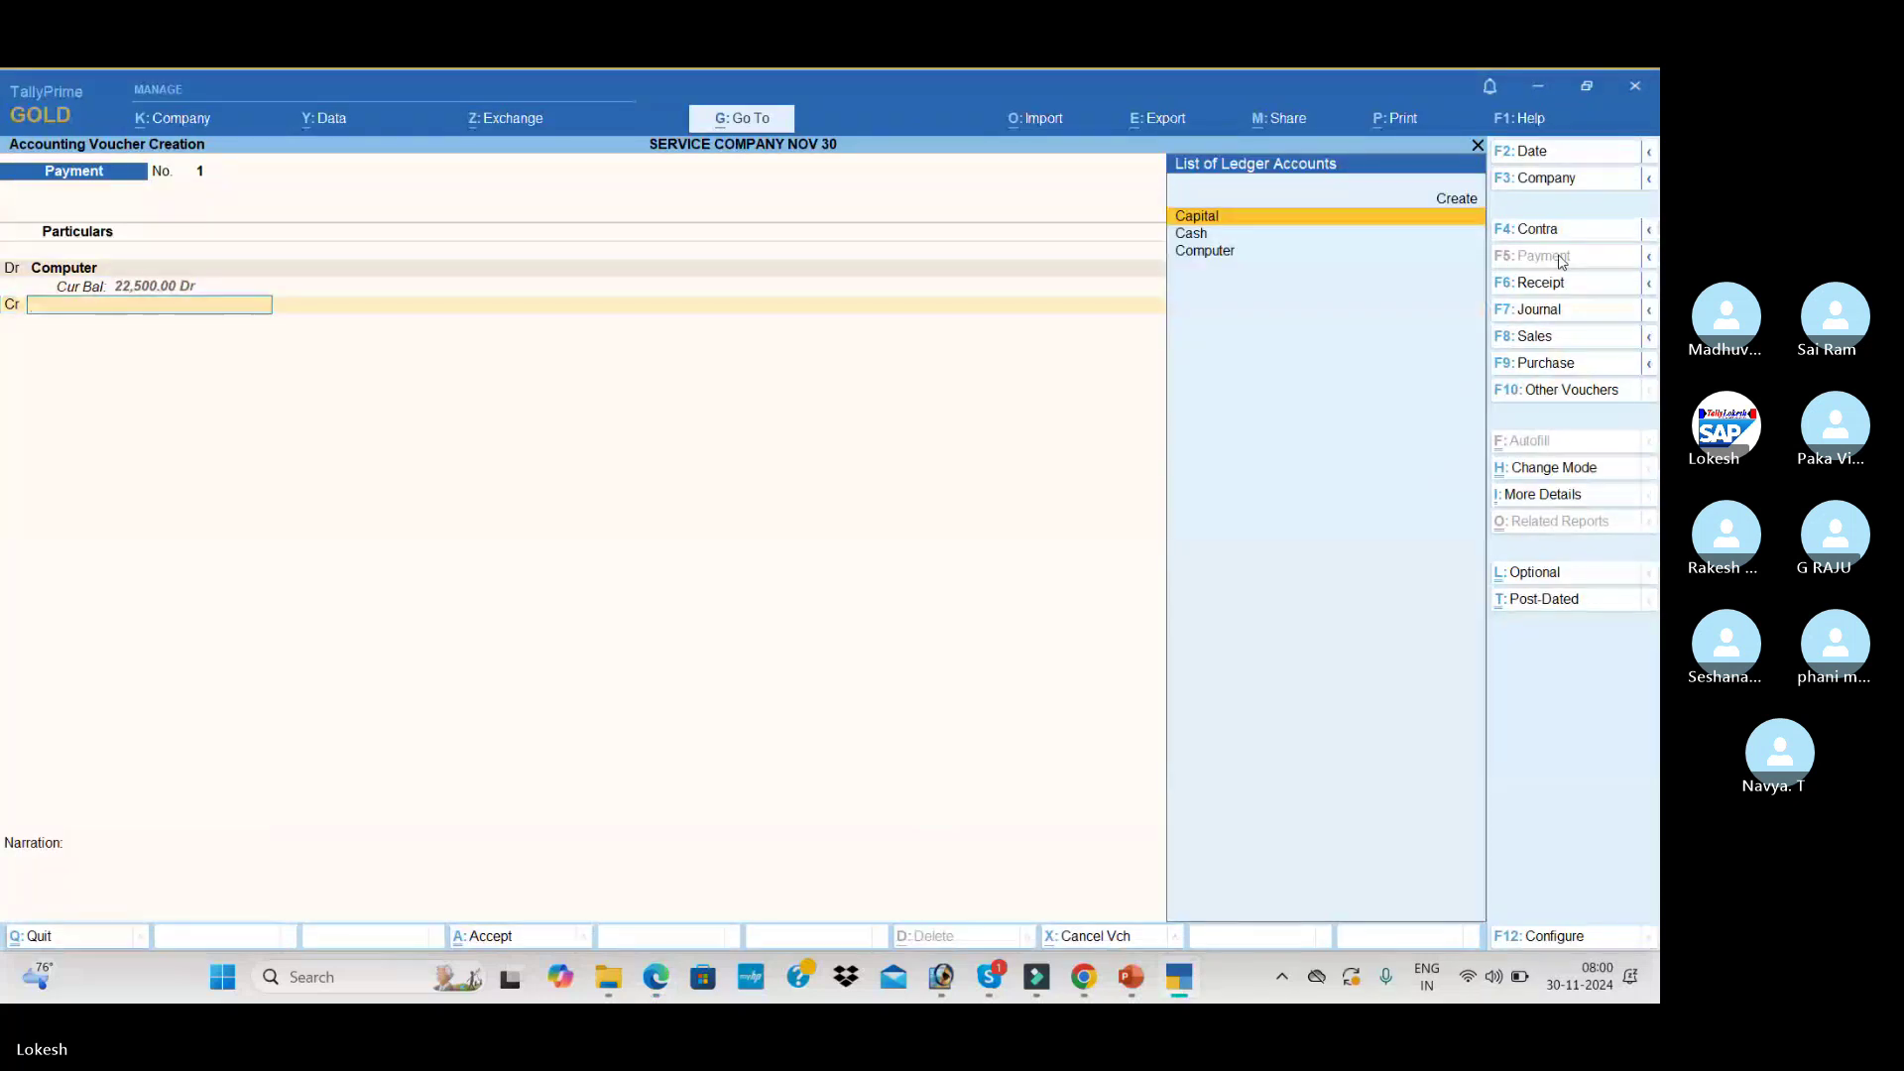
pyautogui.write('ca')
pyautogui.press('Down')
pyautogui.press('Return')
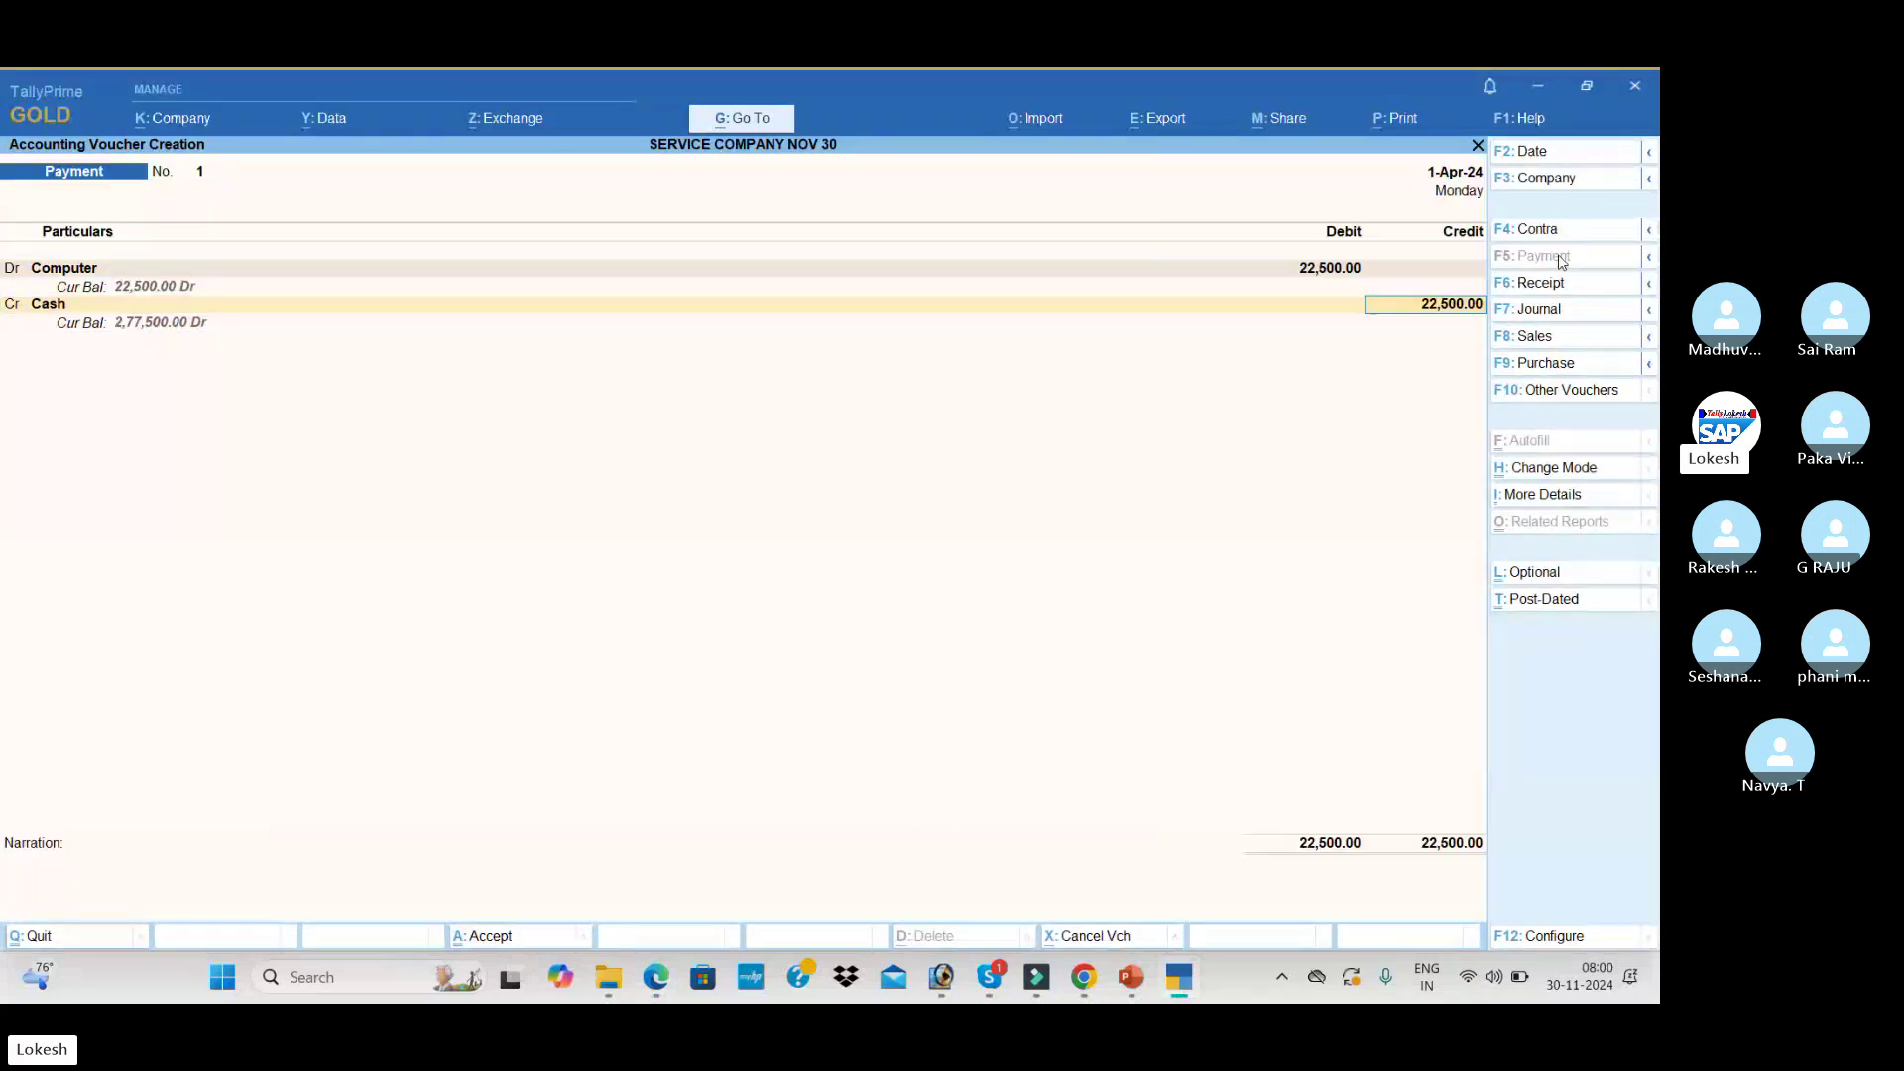
pyautogui.hotkey('ctrl', 'a')
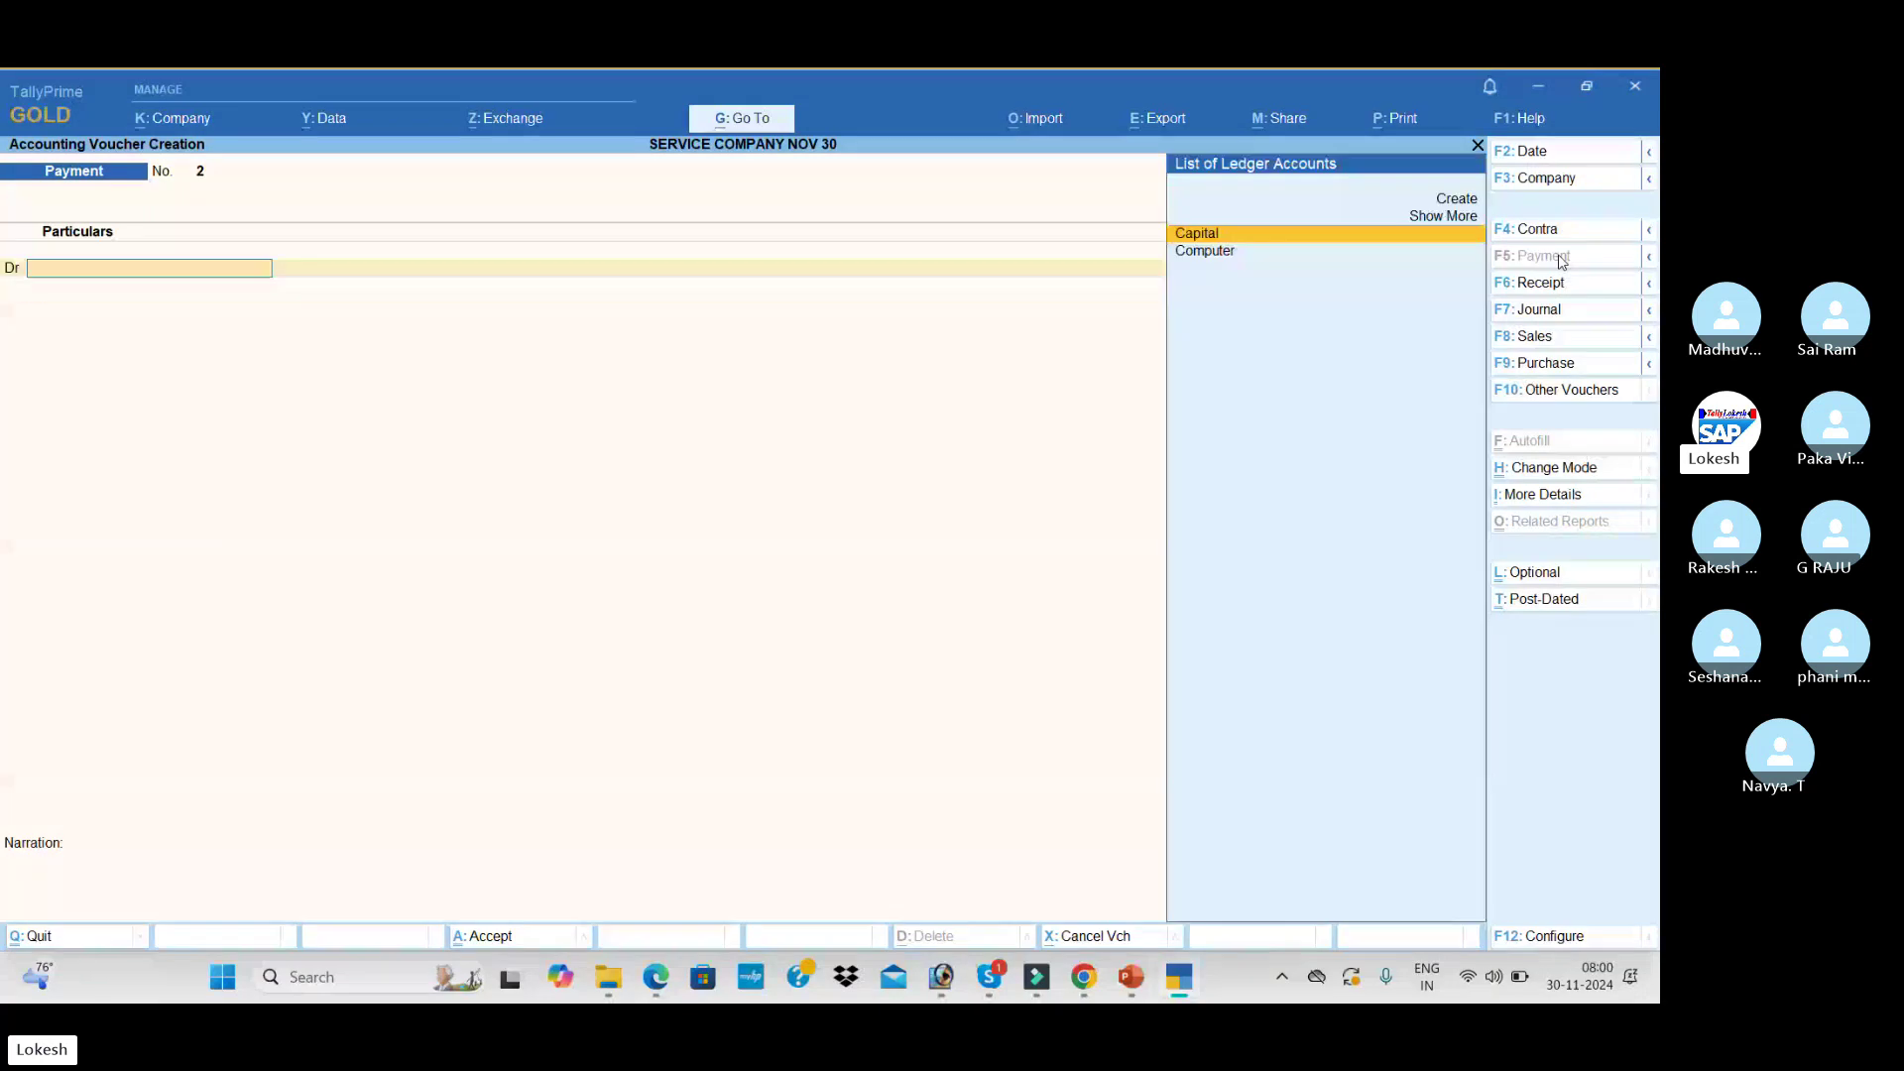
# - Check the HDFC cash deposit in the PDF and start a Contra voucher crediting Cash with 1,00,000
pyautogui.hotkey('alt', 'Tab')
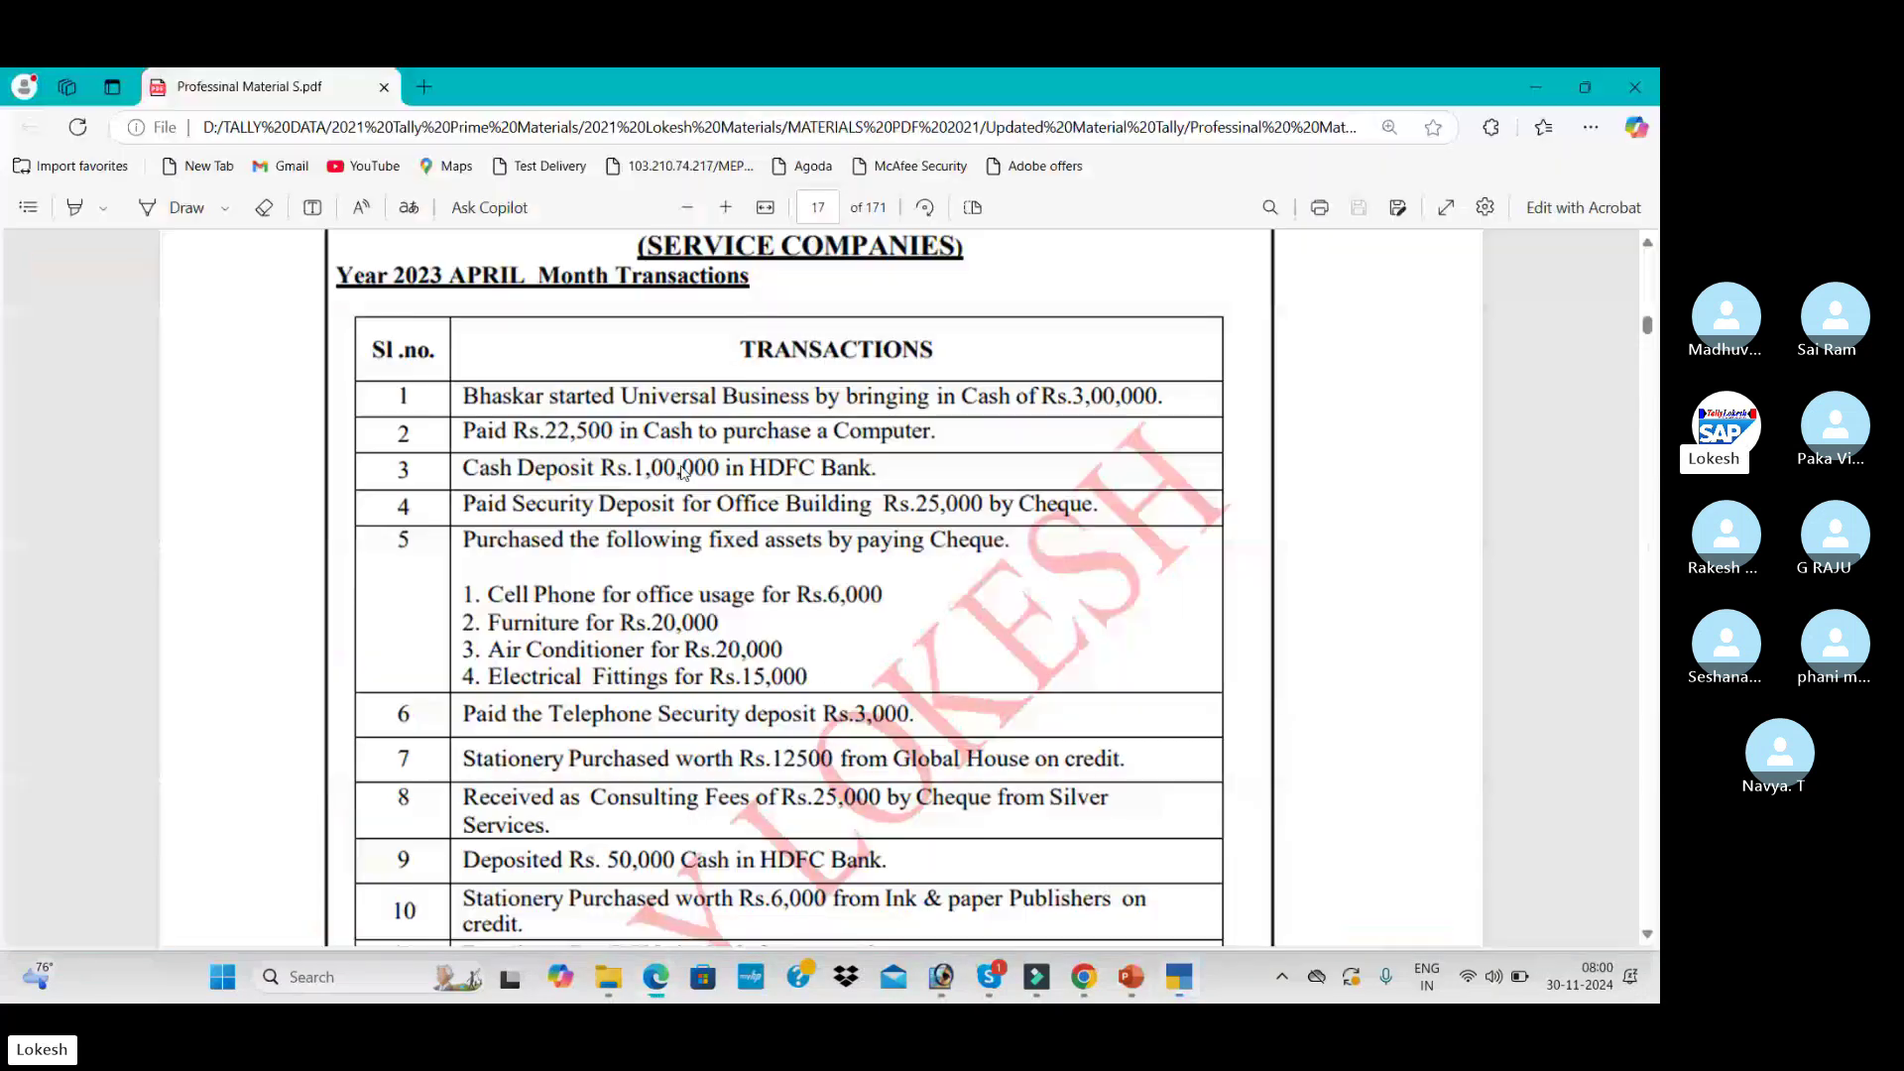
pyautogui.hotkey('alt', 'Tab')
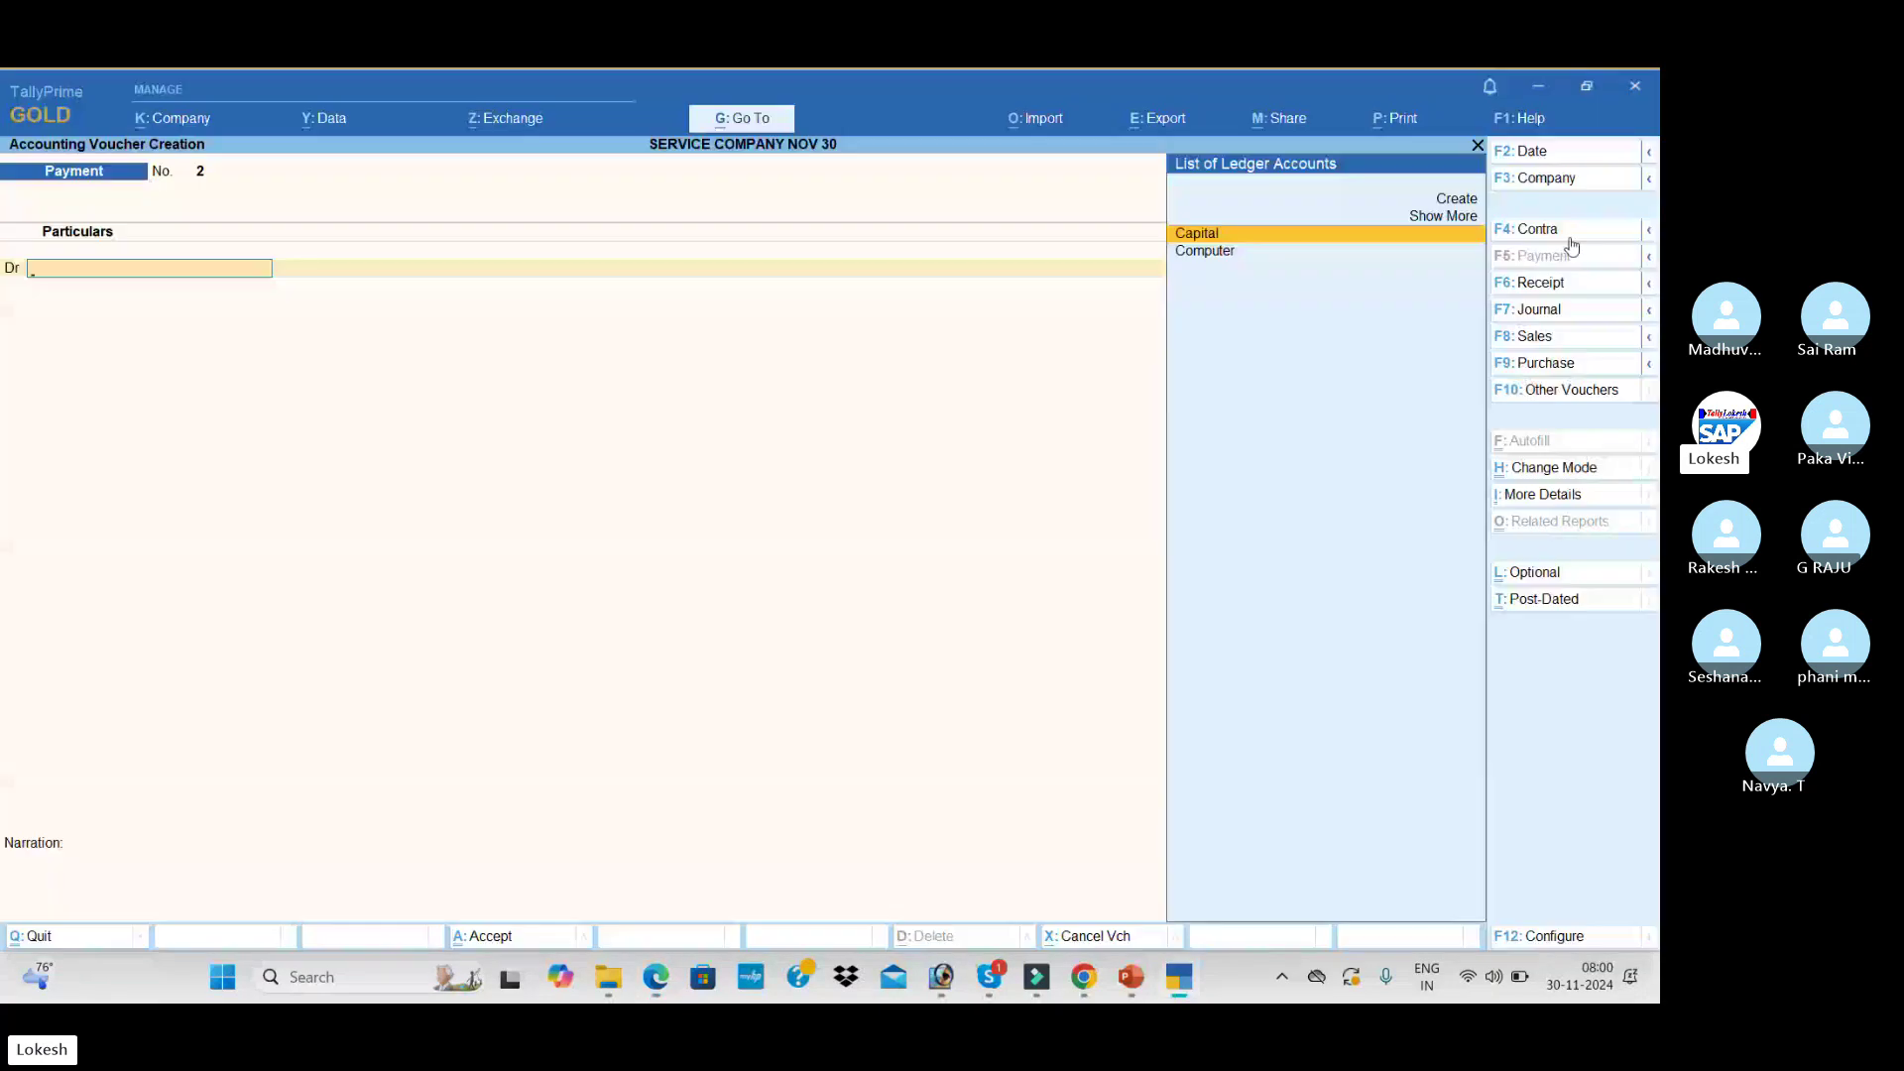
pyautogui.click(1570, 236)
pyautogui.press('Return')
pyautogui.write('100000')
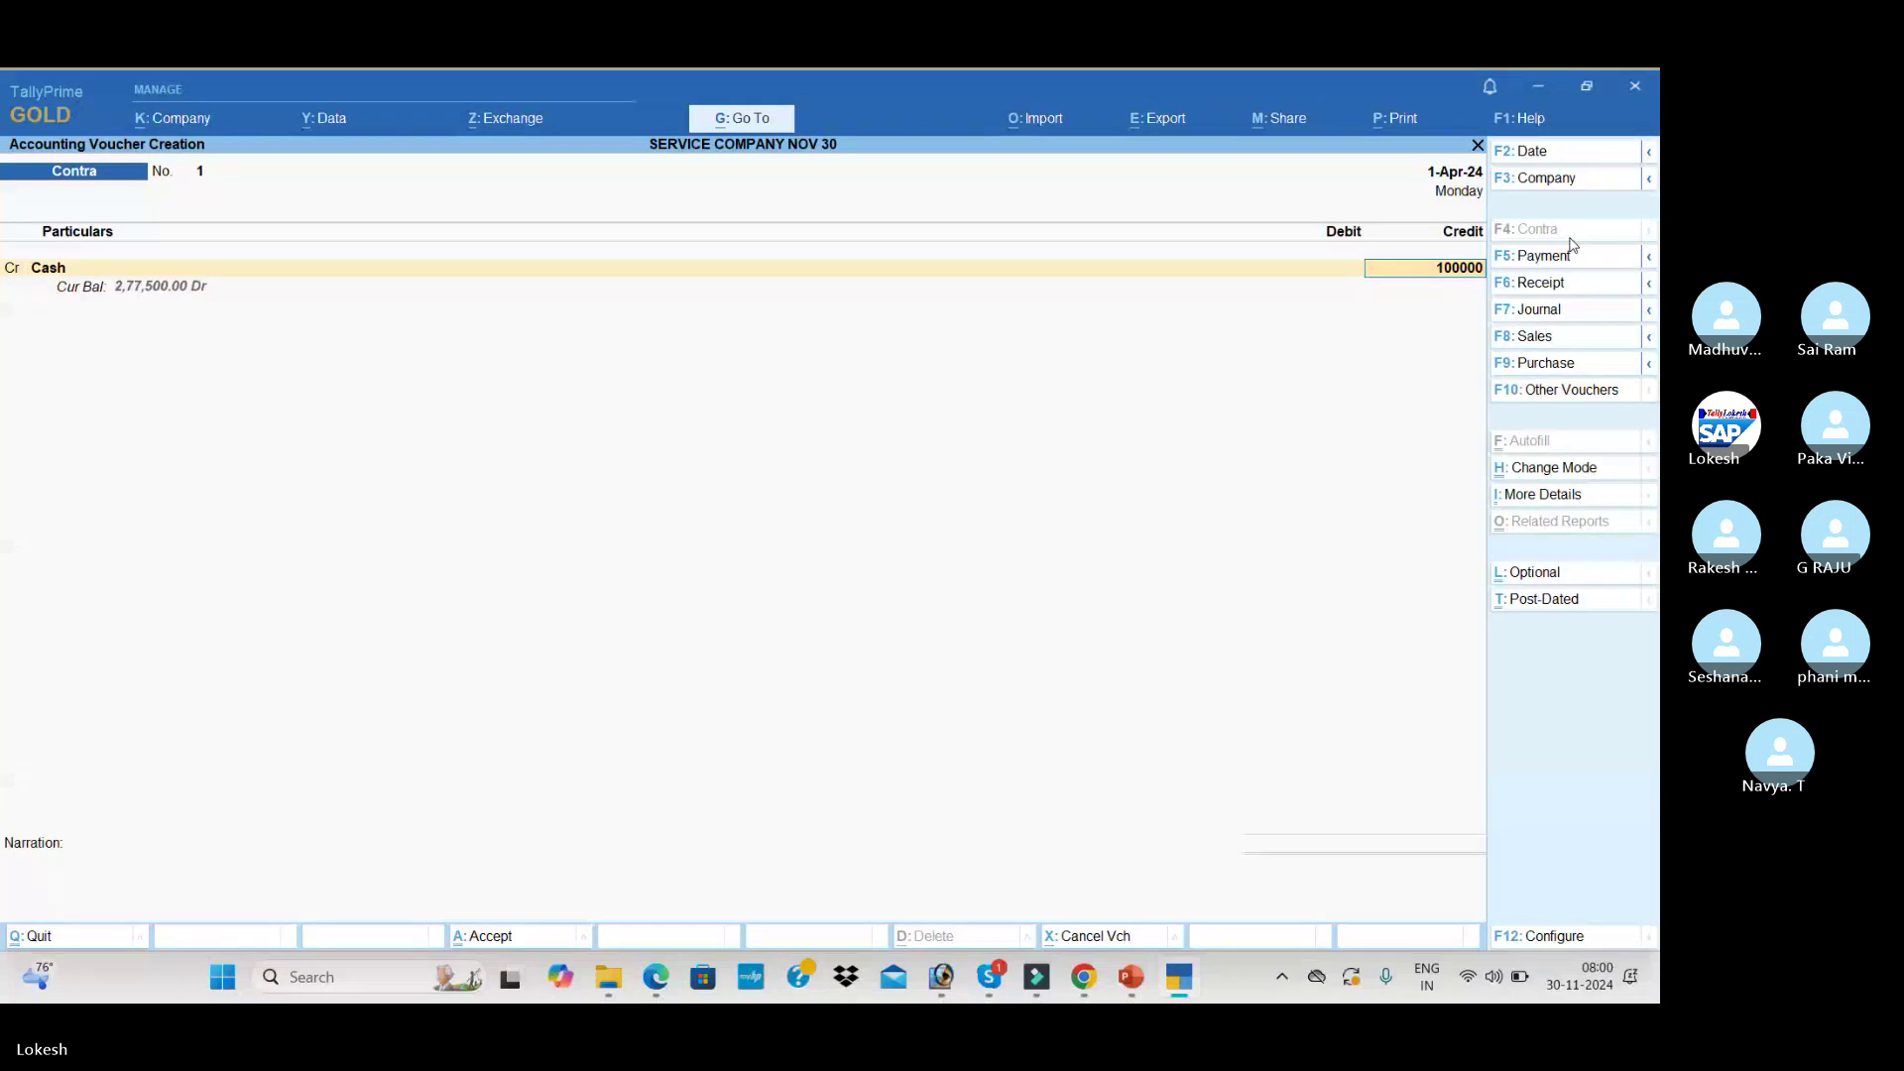
pyautogui.press('Return')
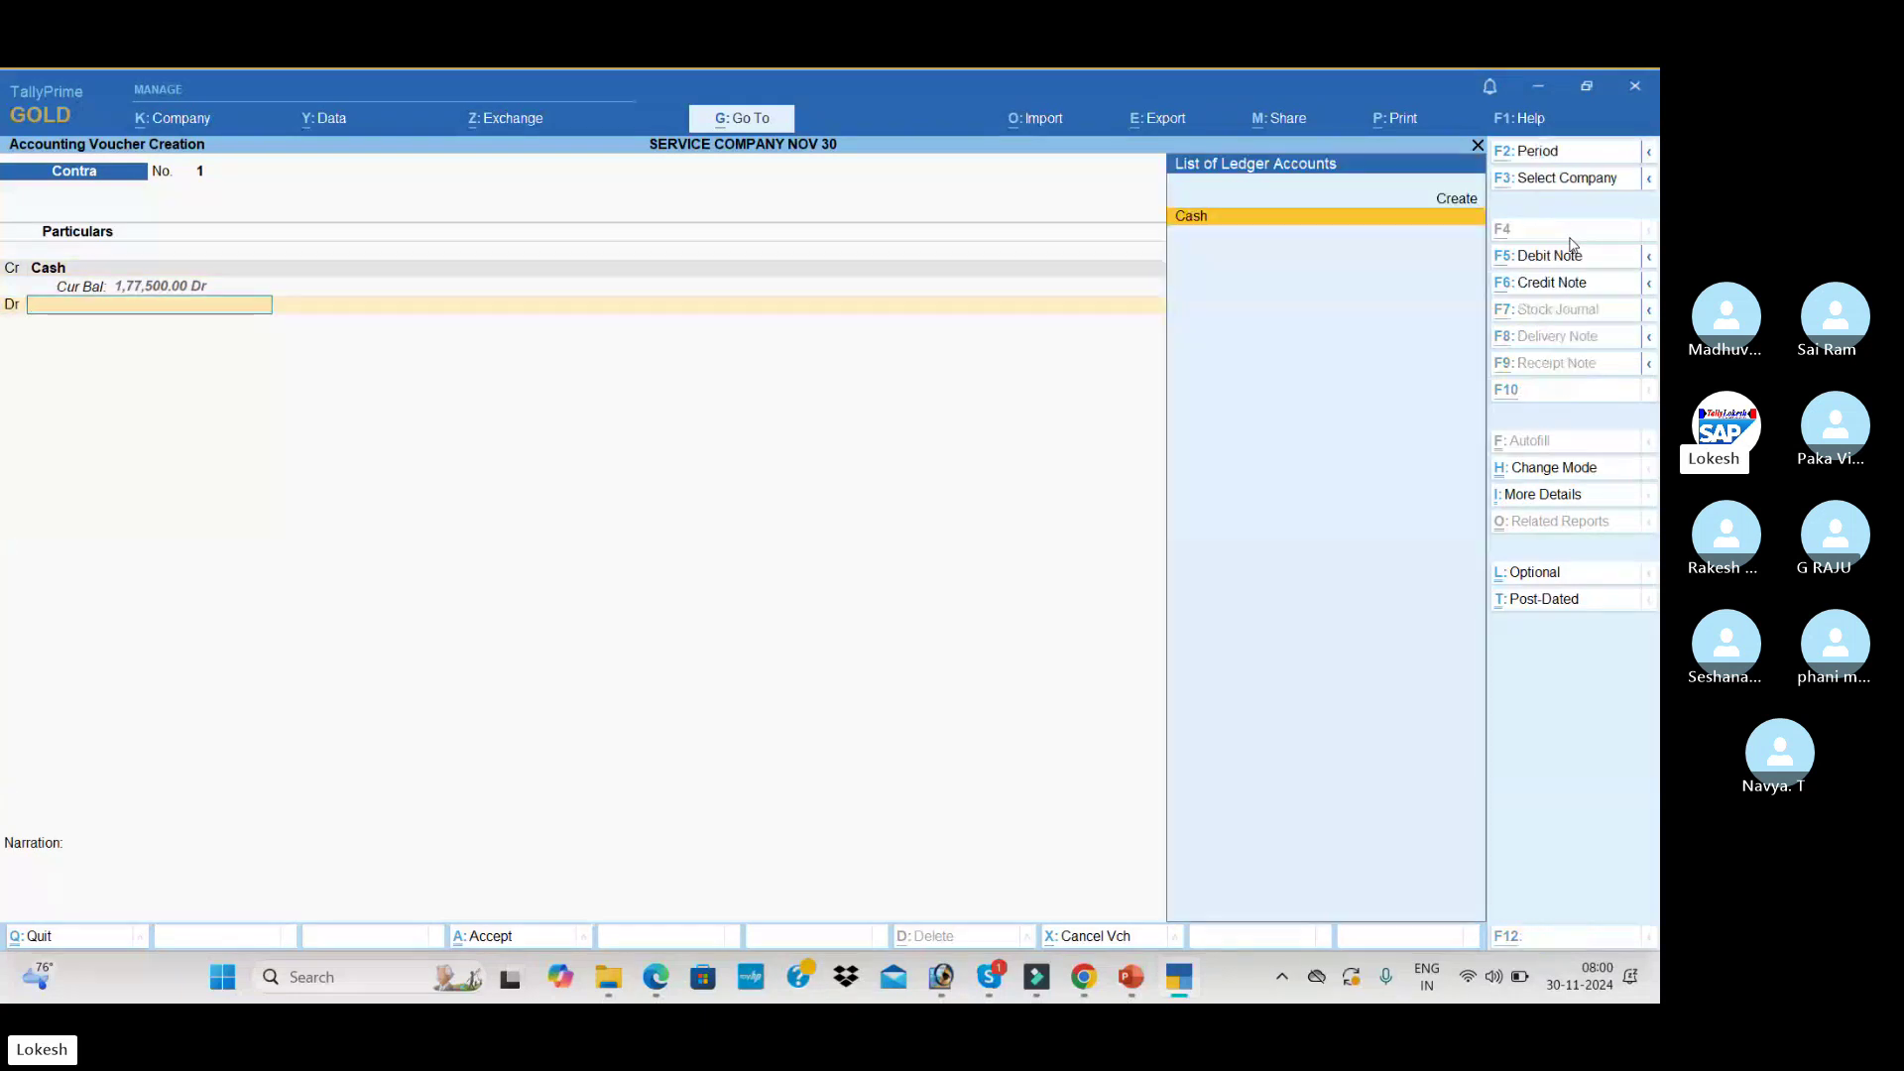
# - Create a ledger named Hdfc Bank under Bank Accounts for the debit line and save the contra voucher
pyautogui.hotkey('alt', 'c')
pyautogui.write('Hdfc Bank')
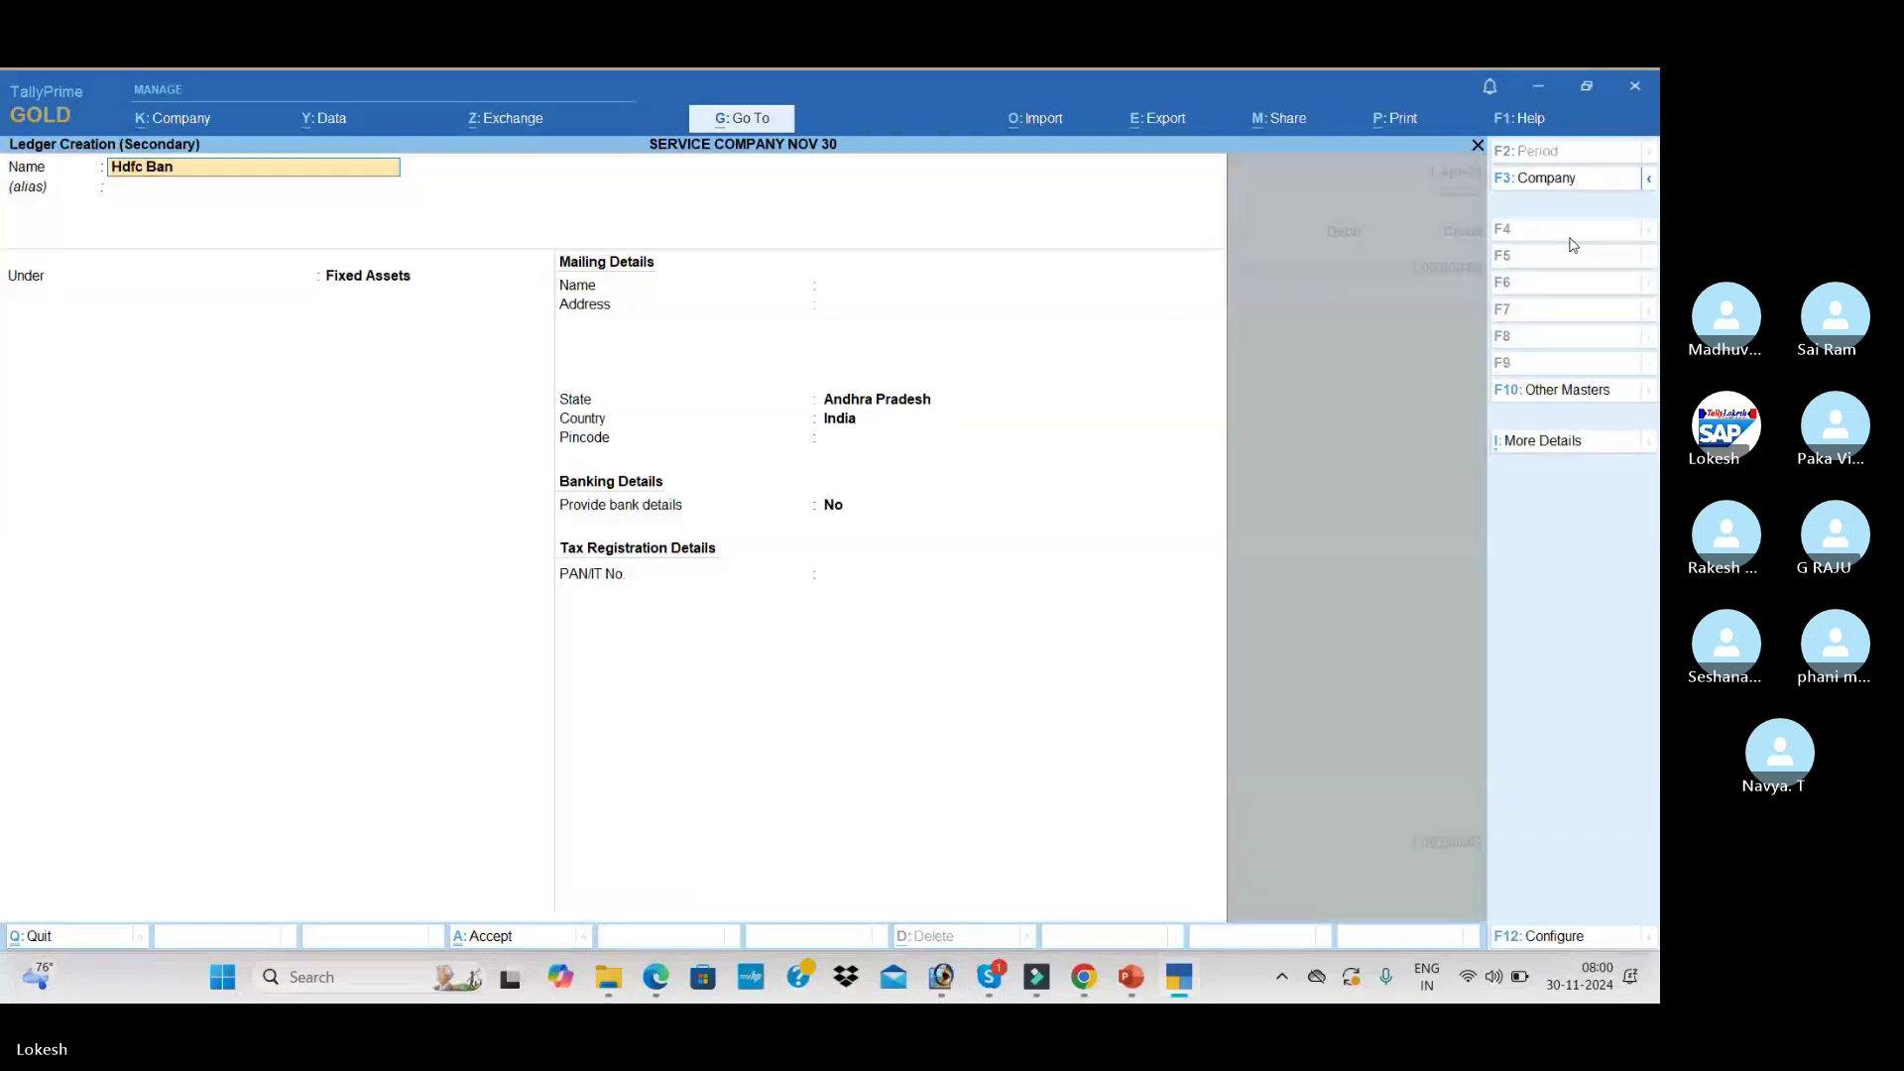
pyautogui.press('Return')
pyautogui.write('Ba')
pyautogui.press('Return')
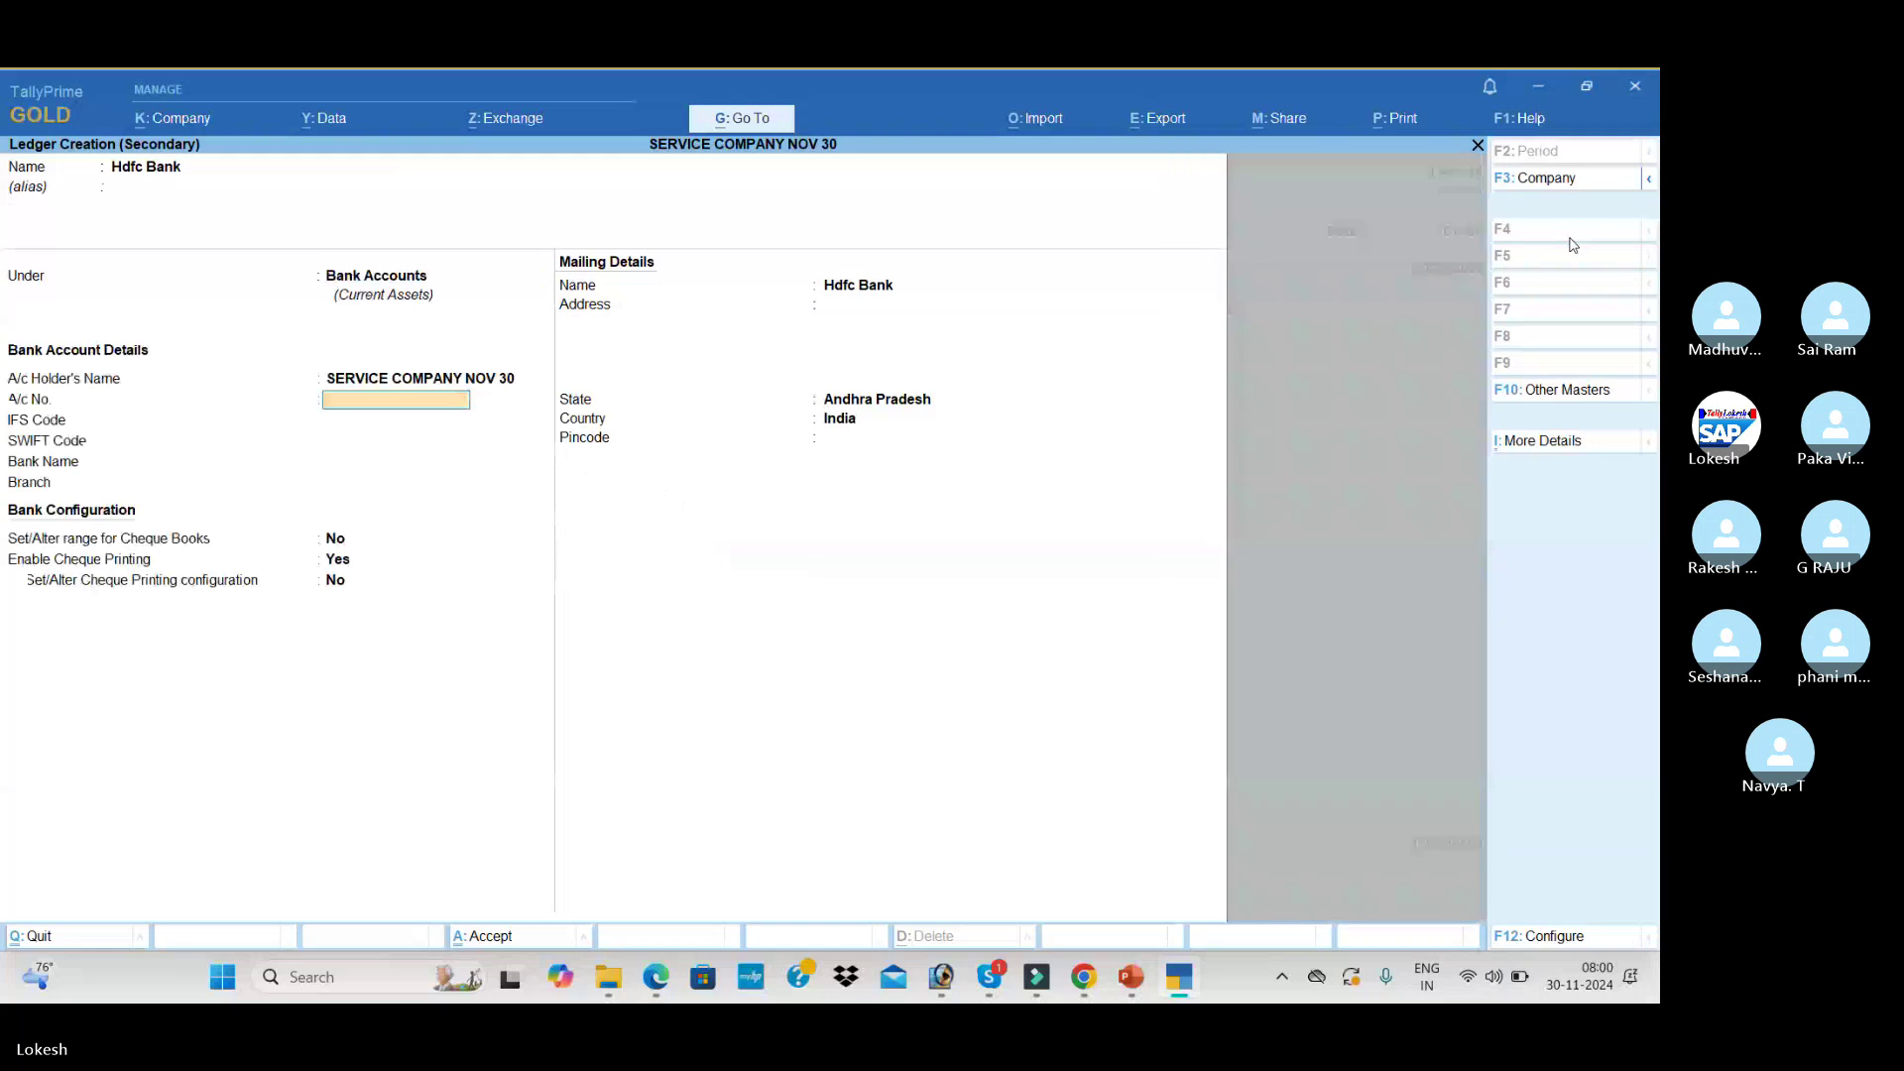
pyautogui.hotkey('ctrl', 'a')
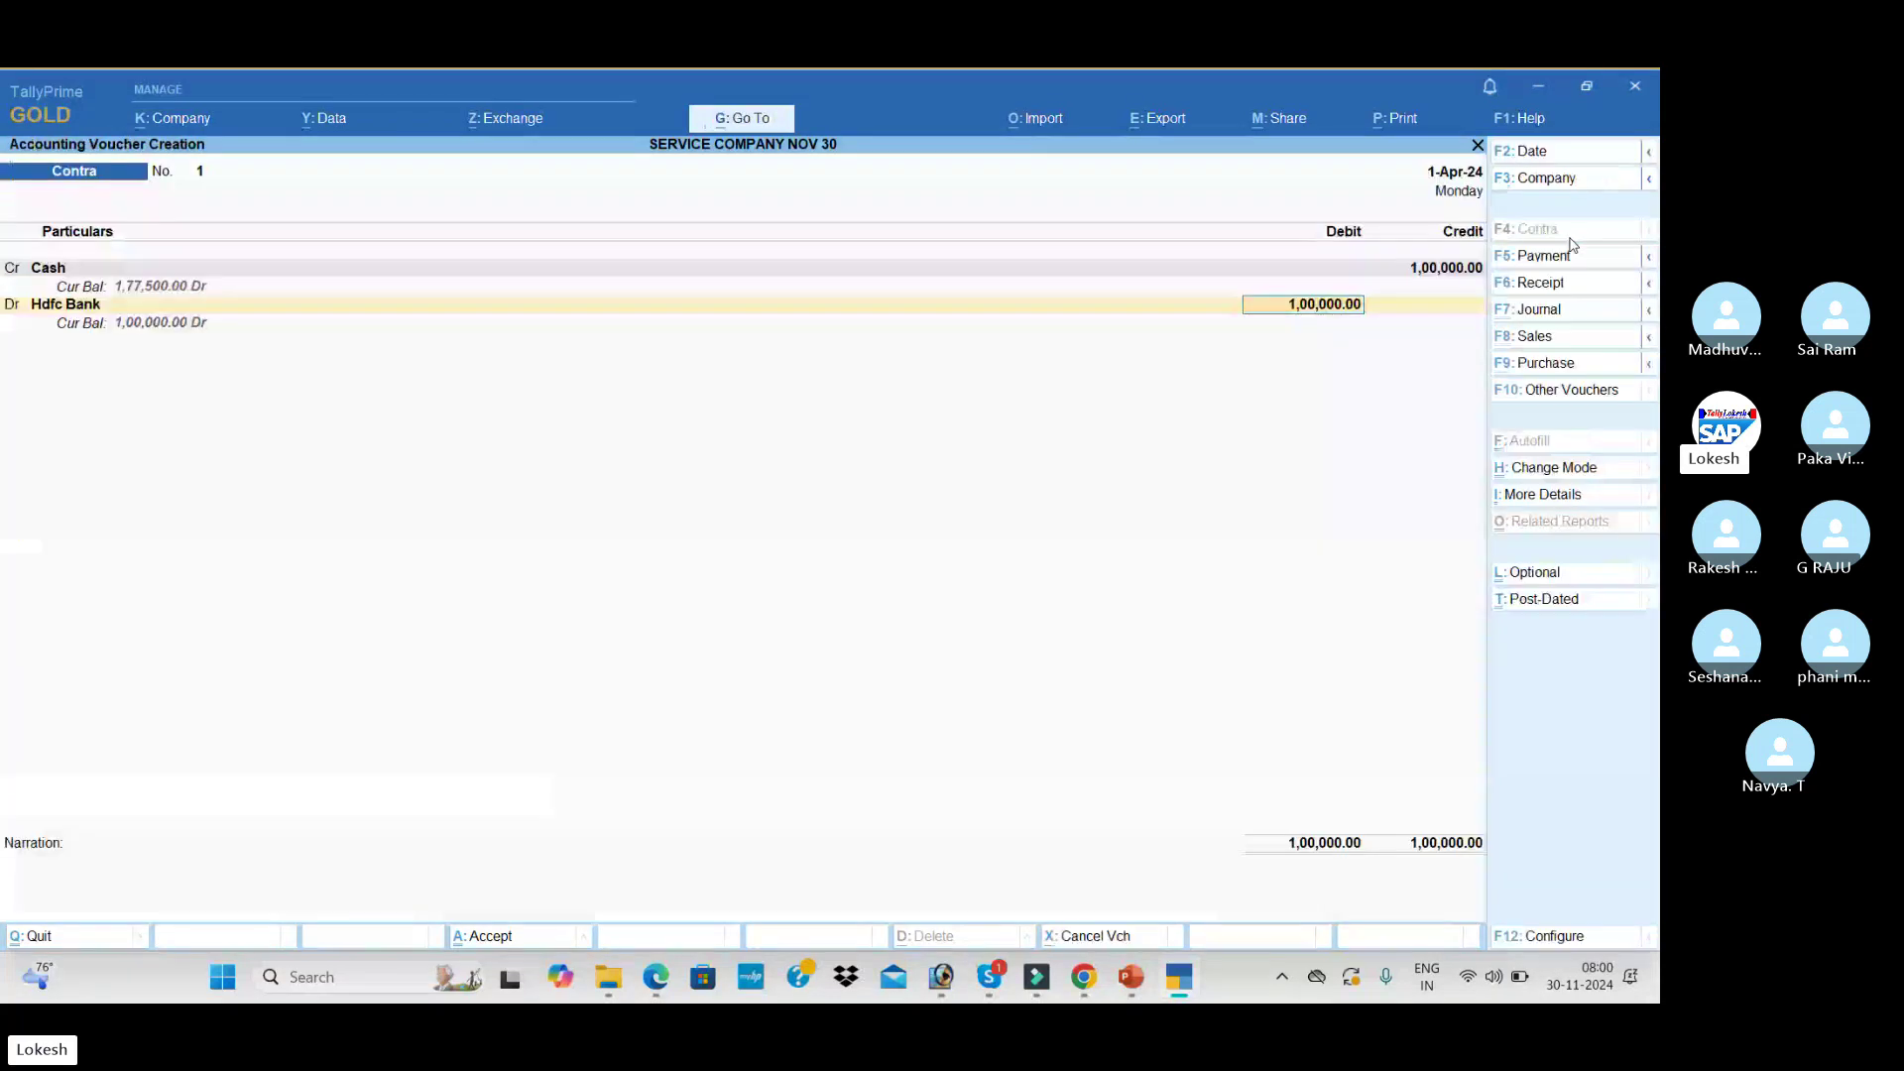
pyautogui.hotkey('ctrl', 'a')
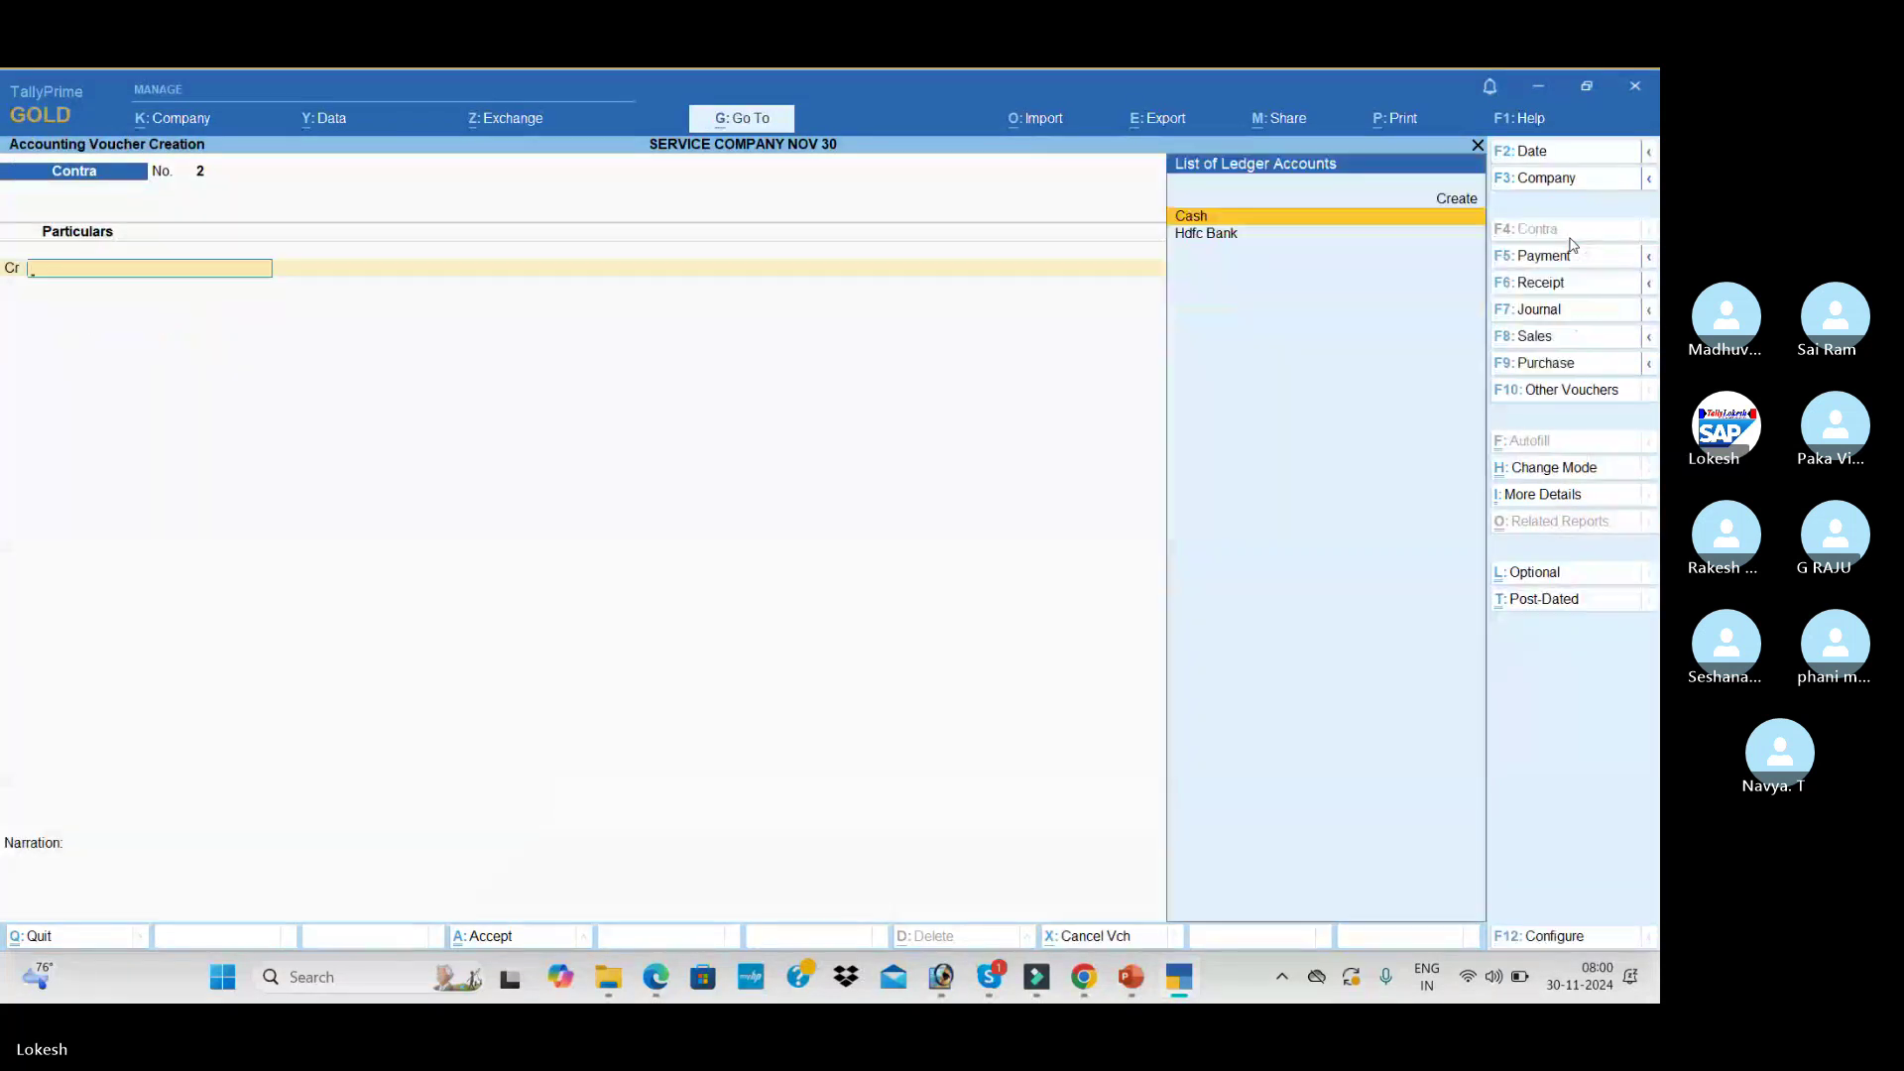
# - Check the office building deposit in the PDF, then in a Payment voucher create the ledger Sd Office Building under Fixed Assets
pyautogui.hotkey('alt', 'Tab')
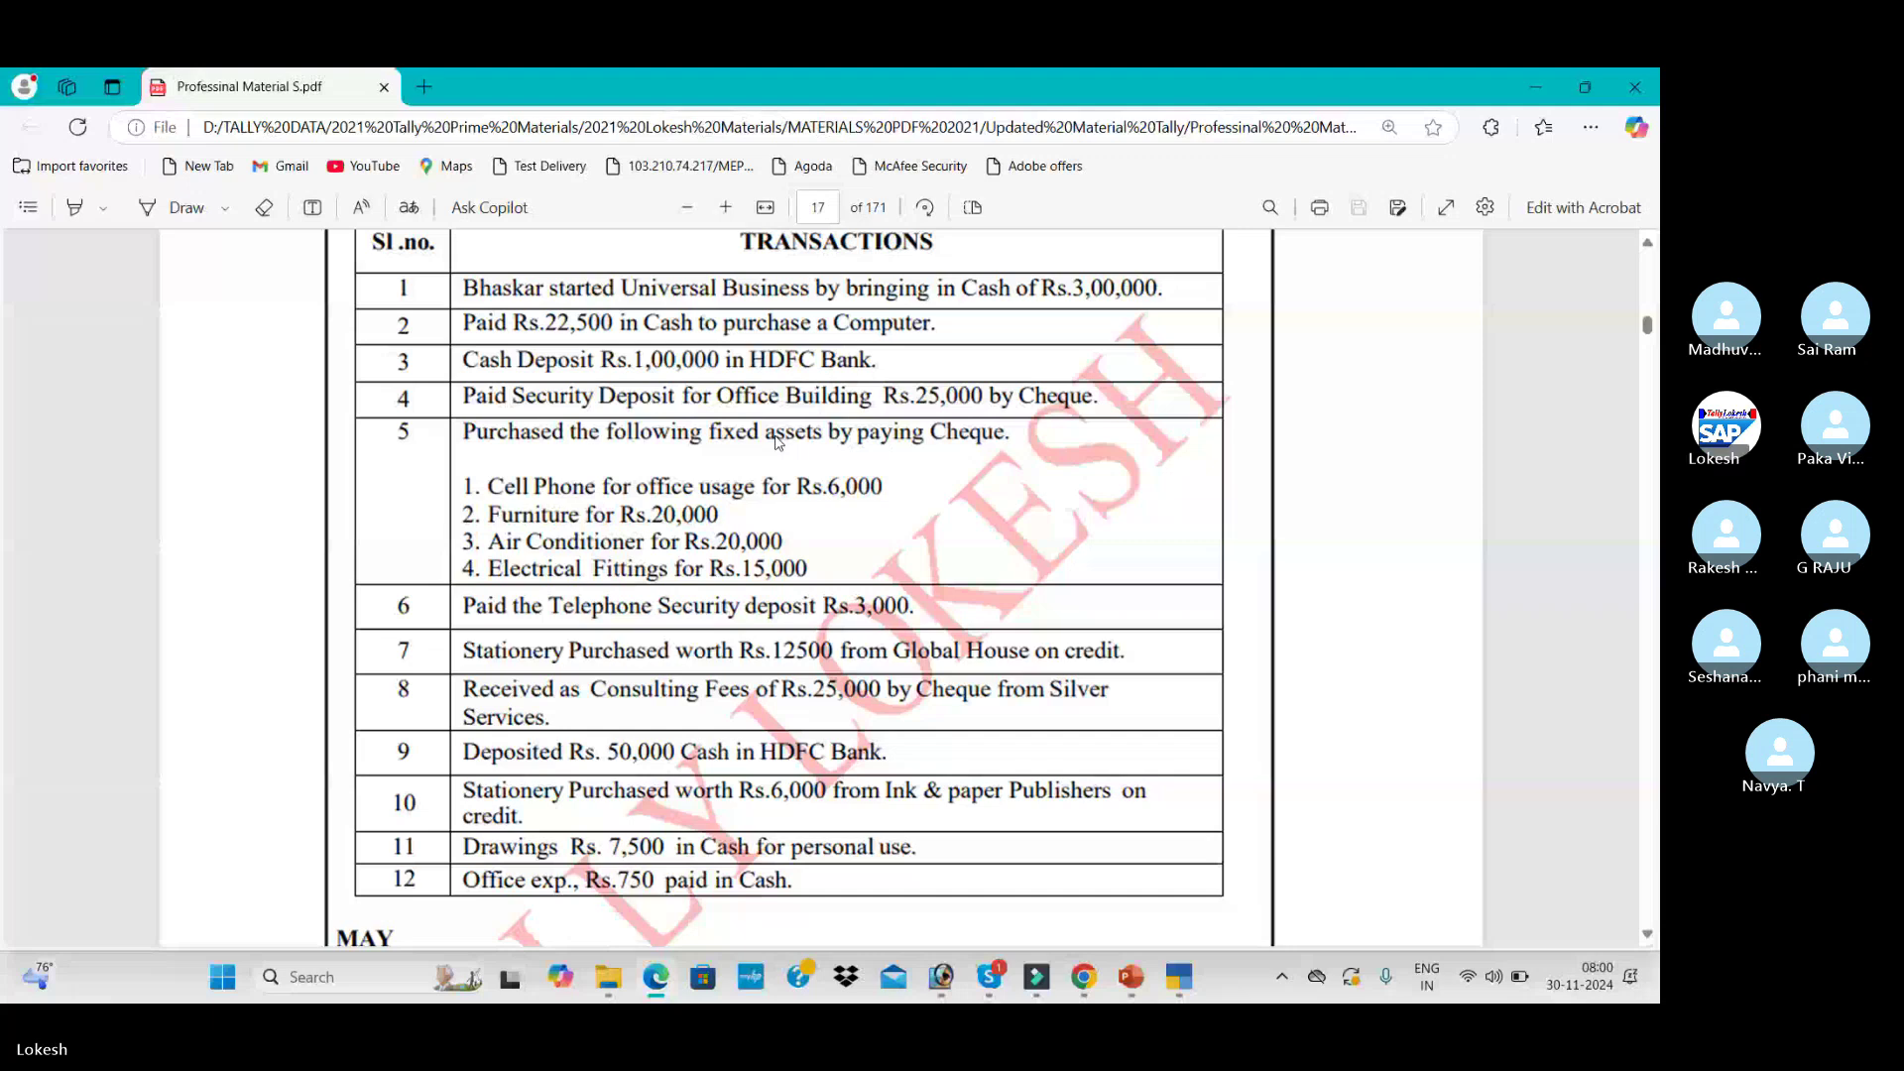
pyautogui.hotkey('alt', 'Tab')
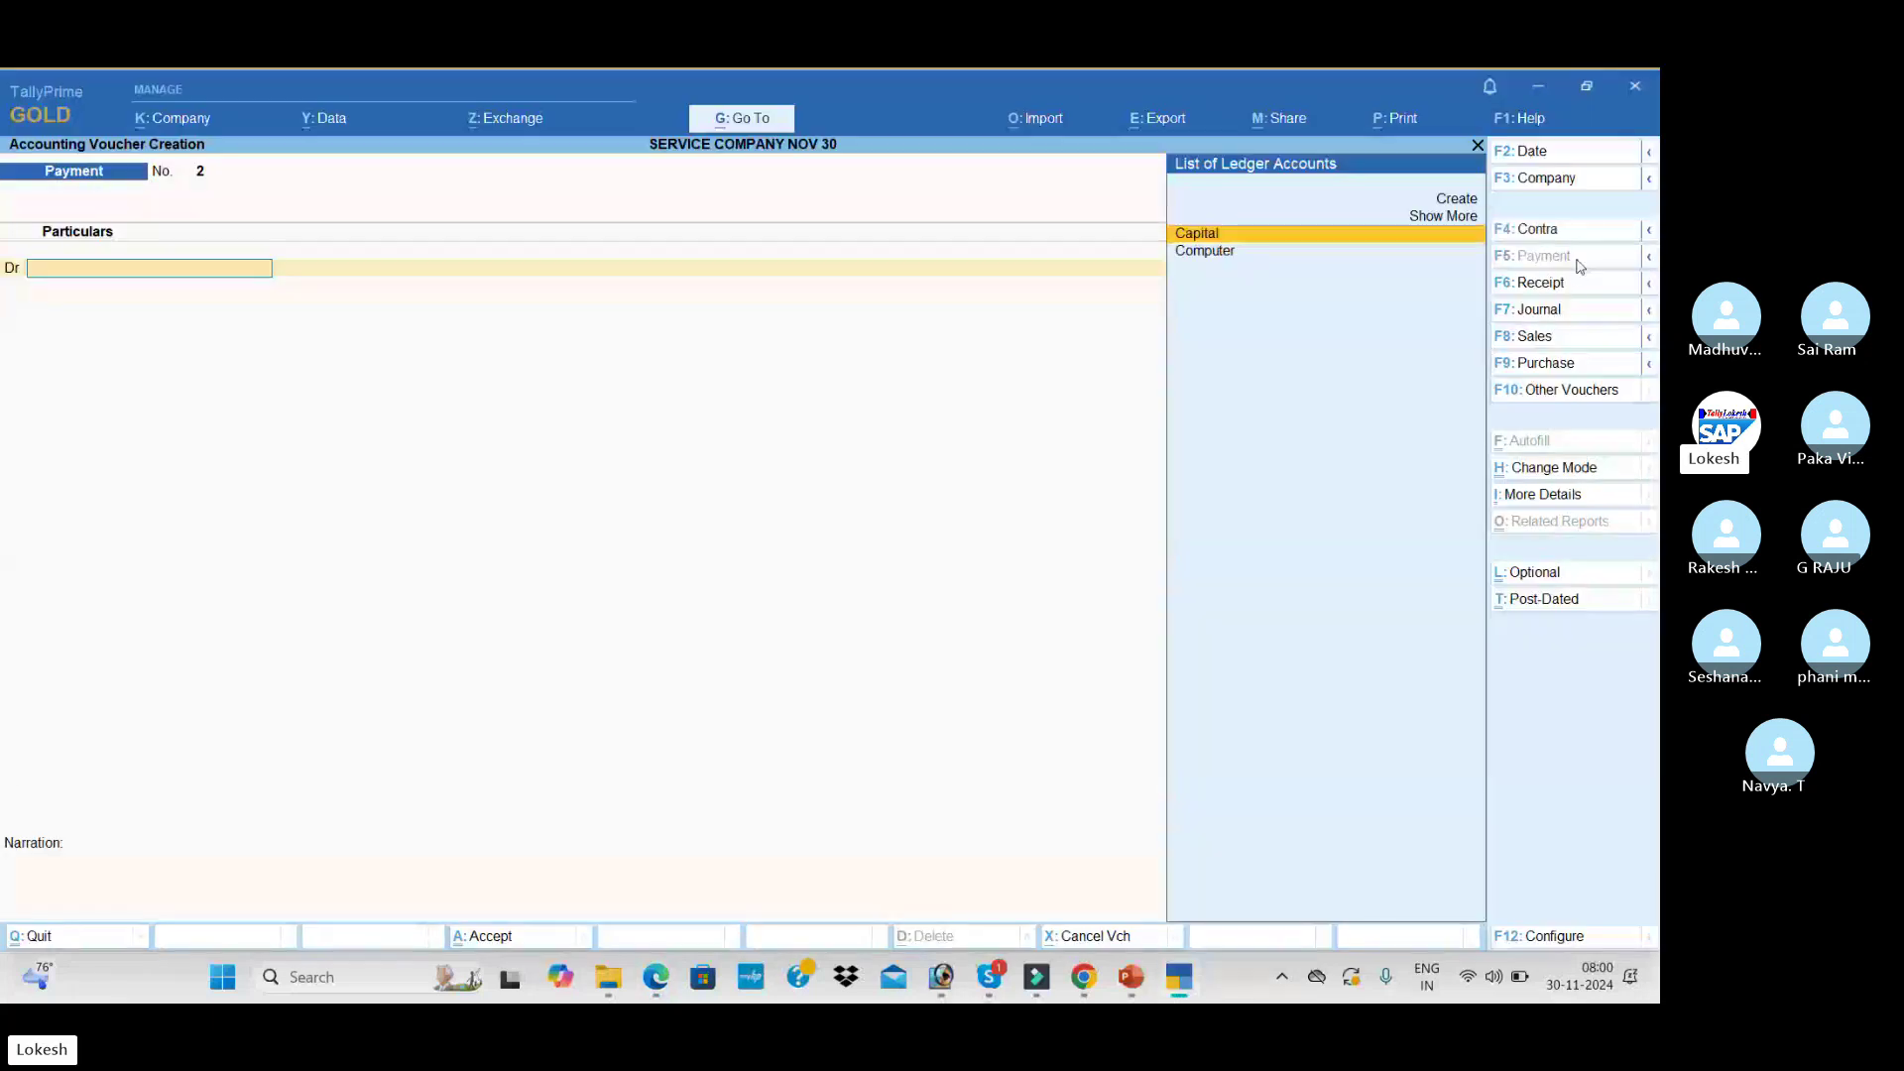
pyautogui.hotkey('alt', 'c')
pyautogui.write('Sdf of')
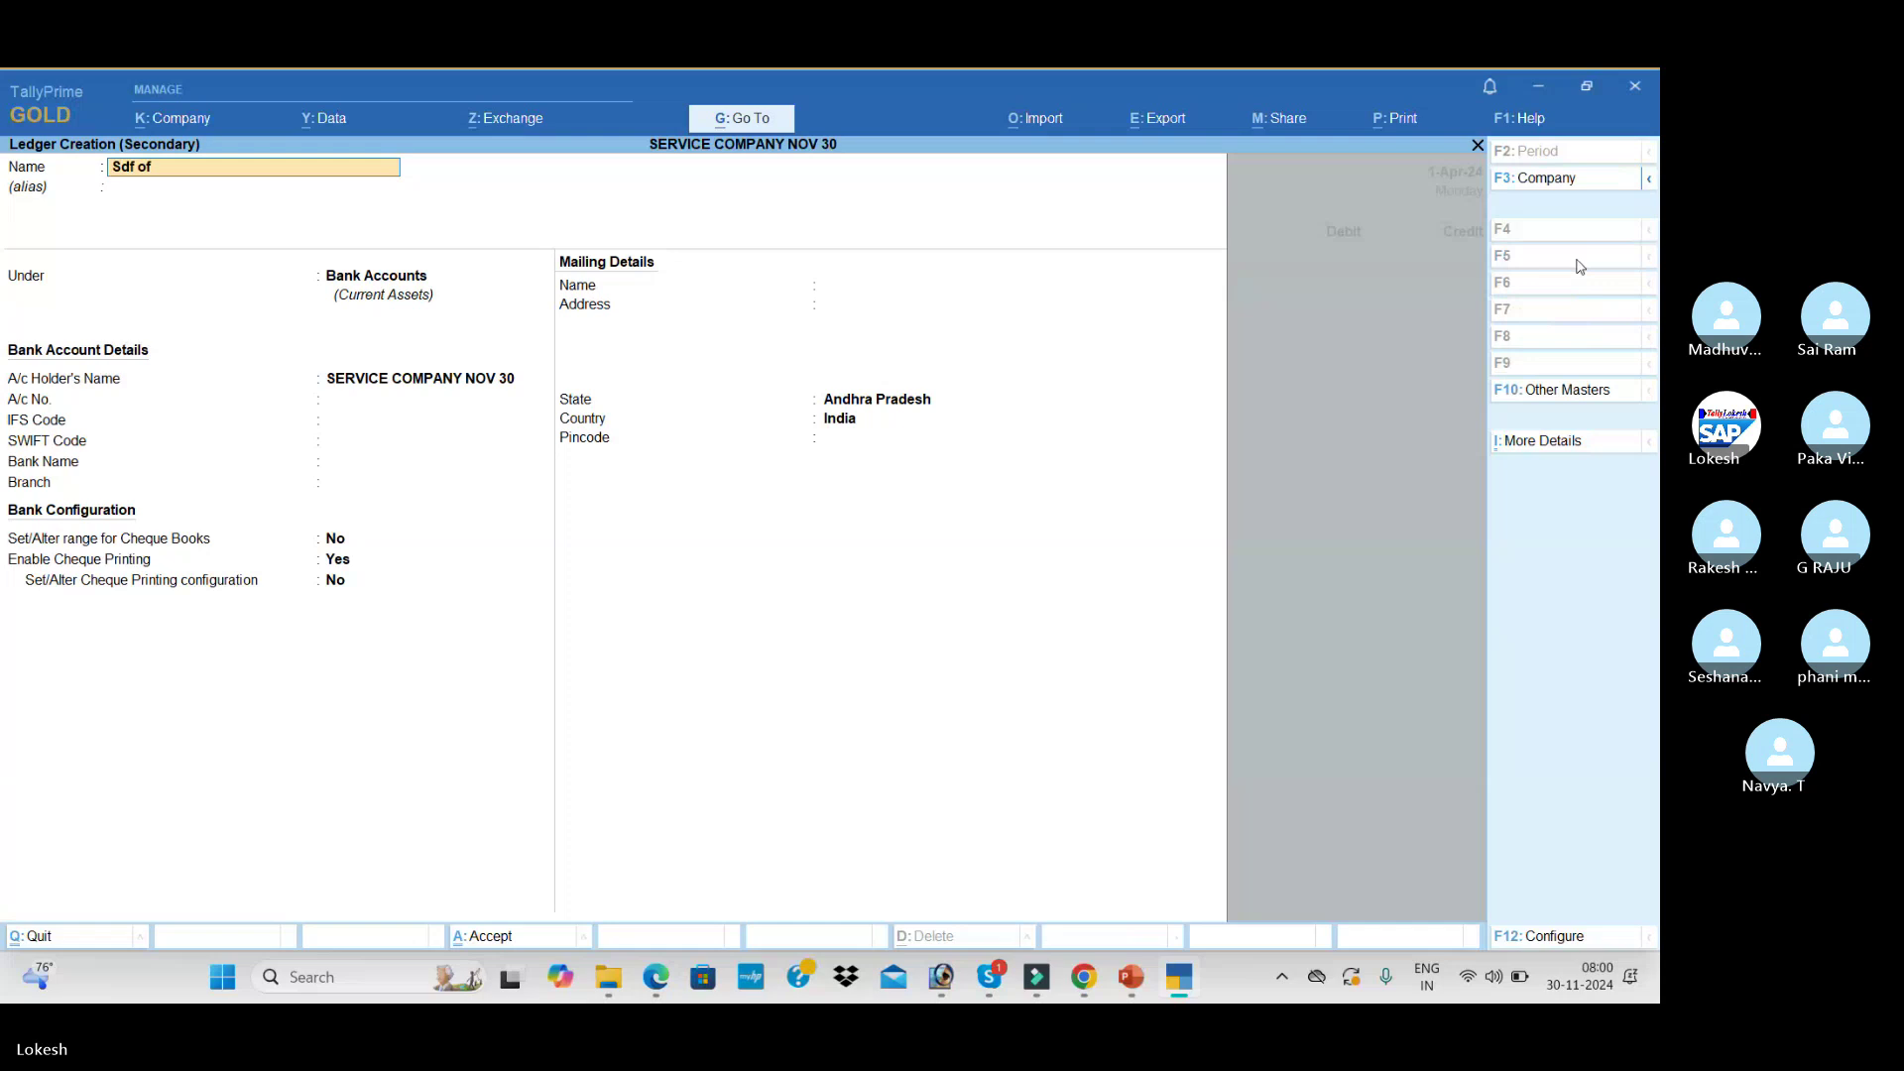
pyautogui.press('BackSpace')
pyautogui.press('BackSpace')
pyautogui.press('BackSpace')
pyautogui.press('BackSpace')
pyautogui.write('Office Building')
pyautogui.press('Return')
pyautogui.press('Return')
pyautogui.write('f')
pyautogui.press('Return')
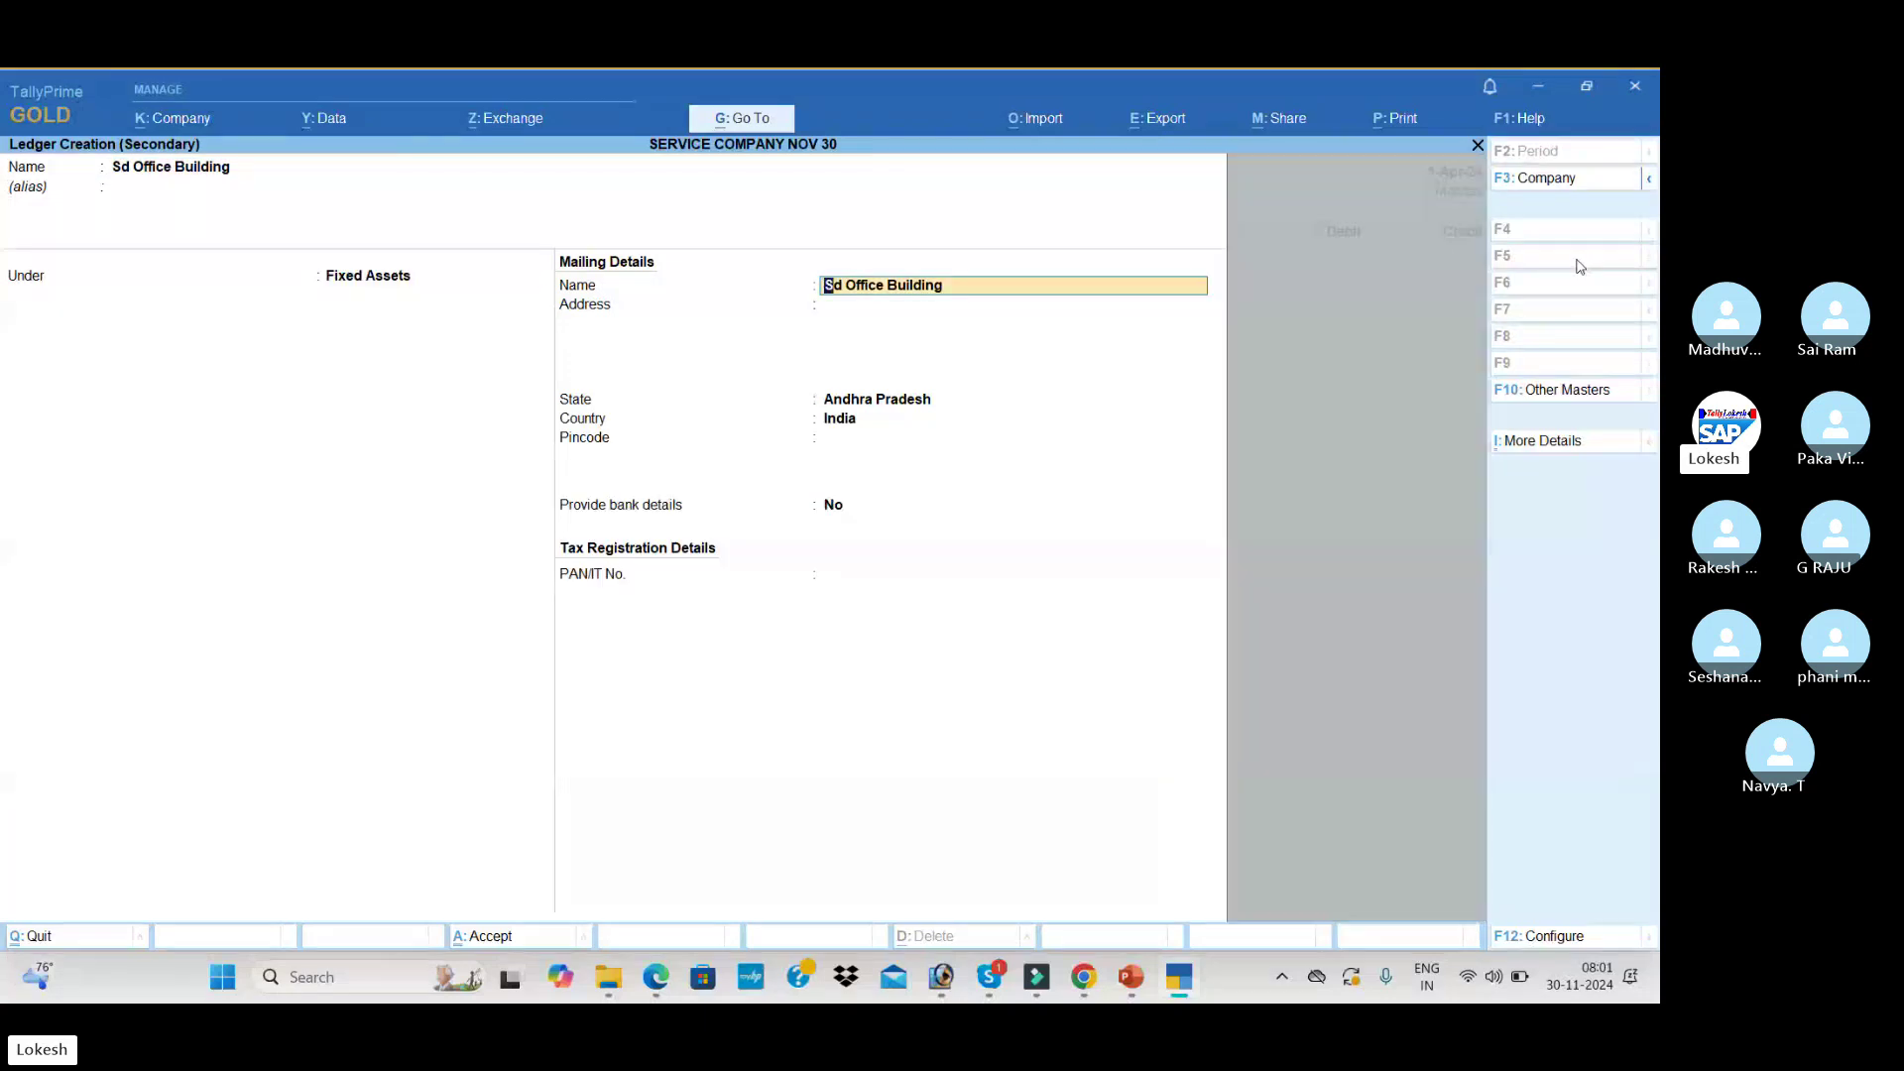
pyautogui.hotkey('ctrl', 'a')
# - Debit Sd Office Building with 25,000, credit Hdfc Bank with the same amount and save the payment voucher
pyautogui.hotkey('alt', 'Tab')
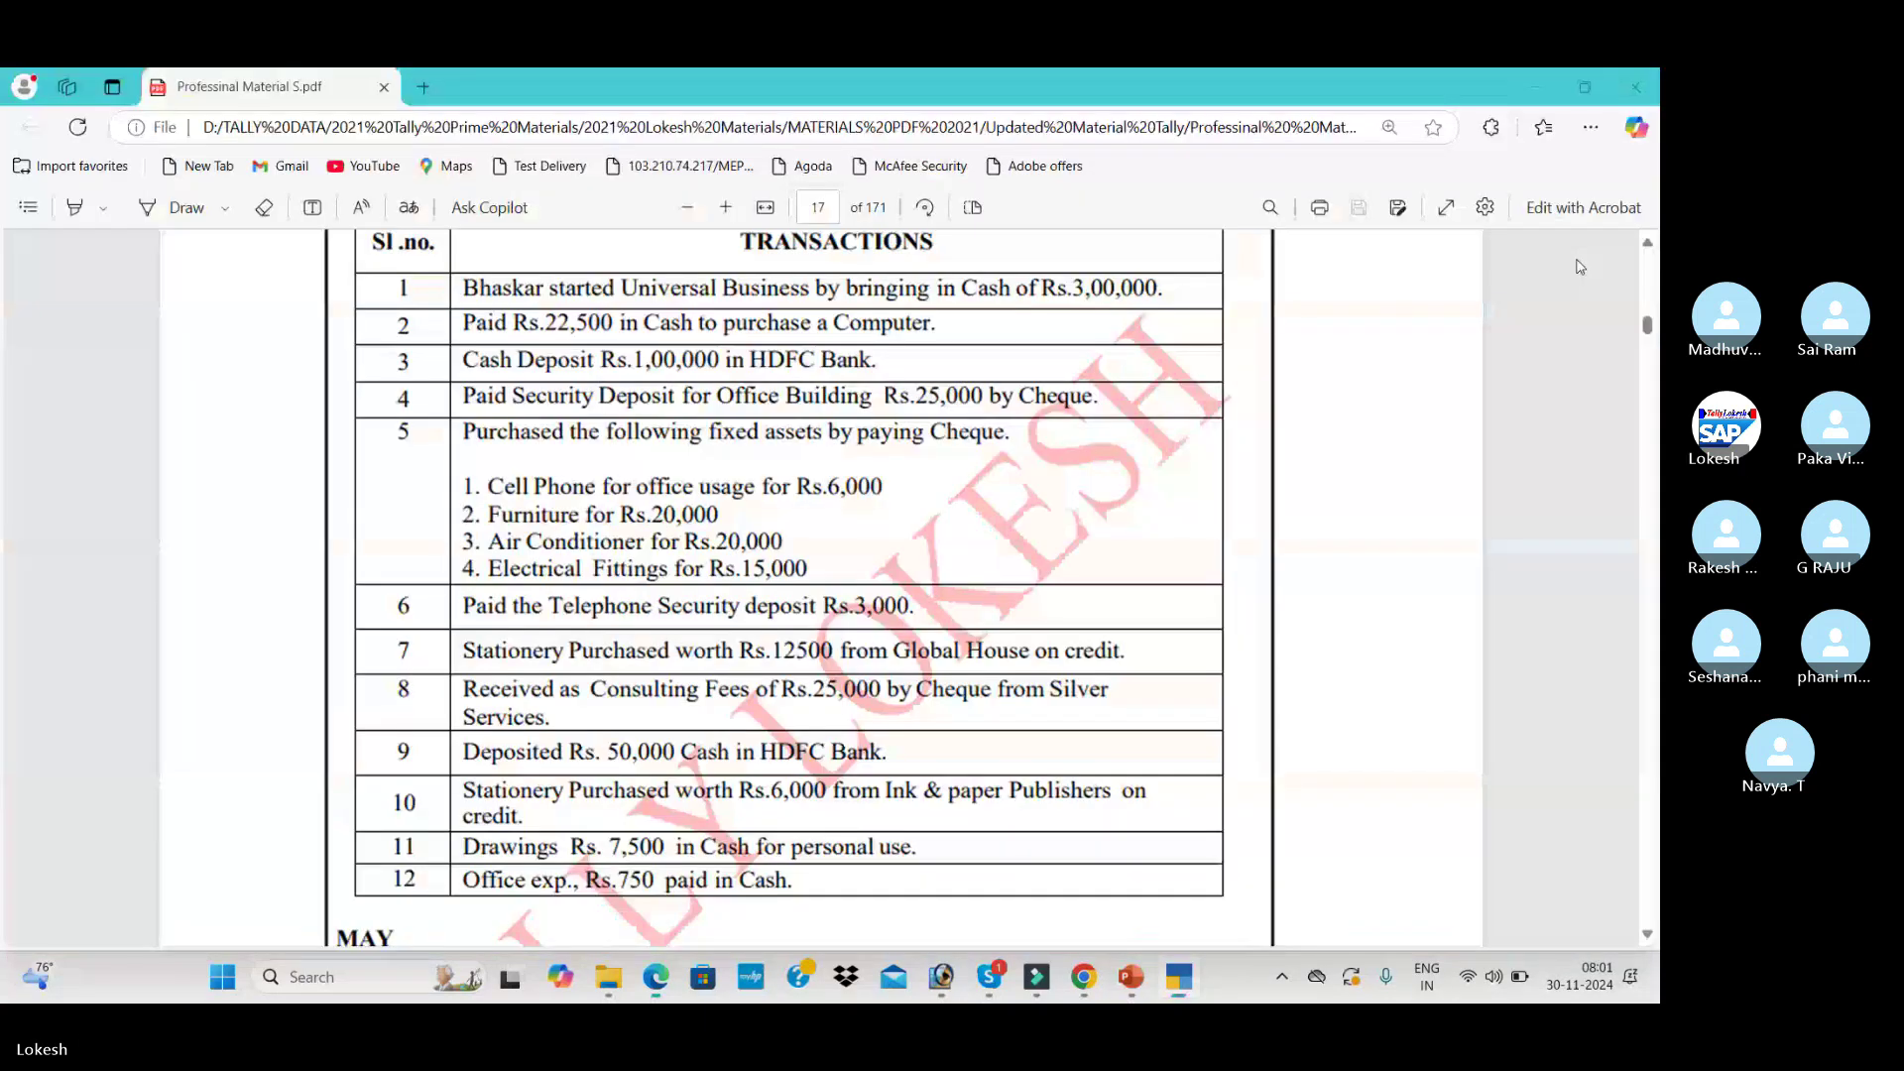
pyautogui.hotkey('alt', 'Tab')
pyautogui.write('25000')
pyautogui.press('Return')
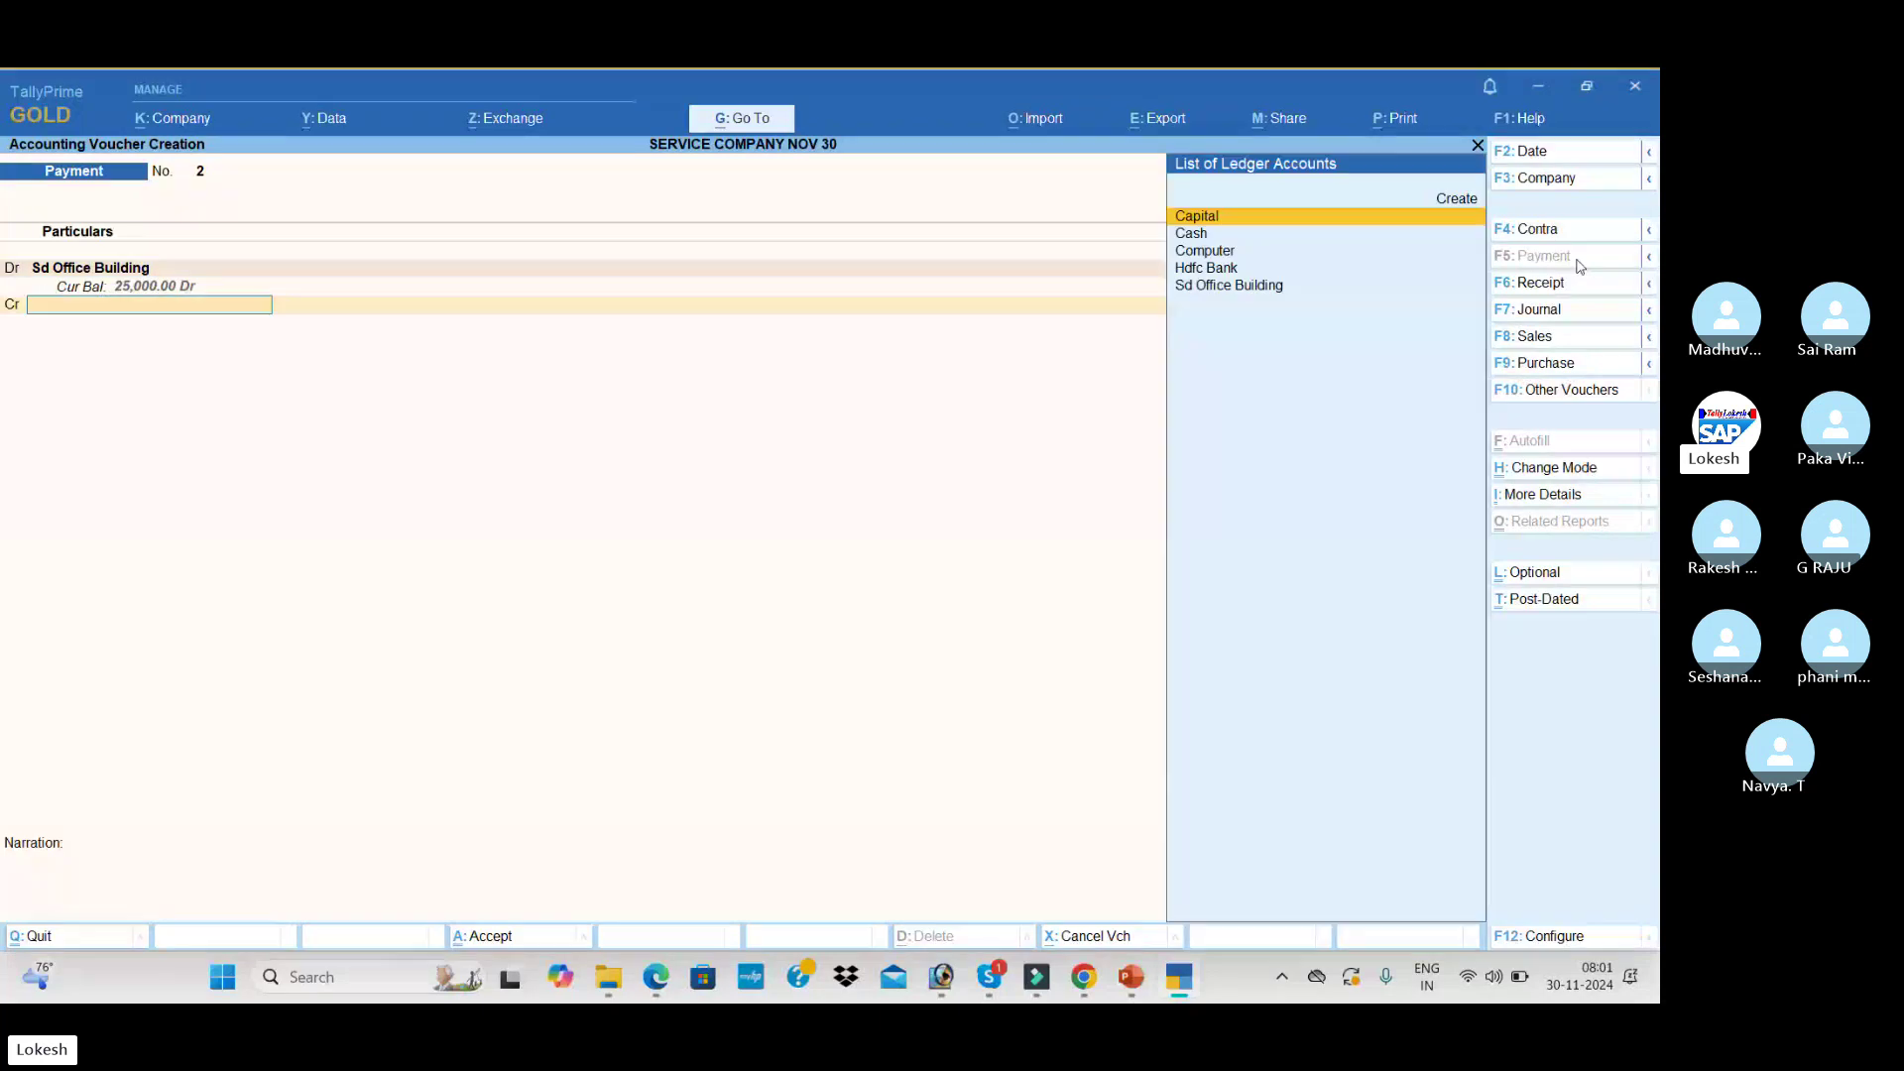
pyautogui.press('Down')
pyautogui.press('Down')
pyautogui.press('Return')
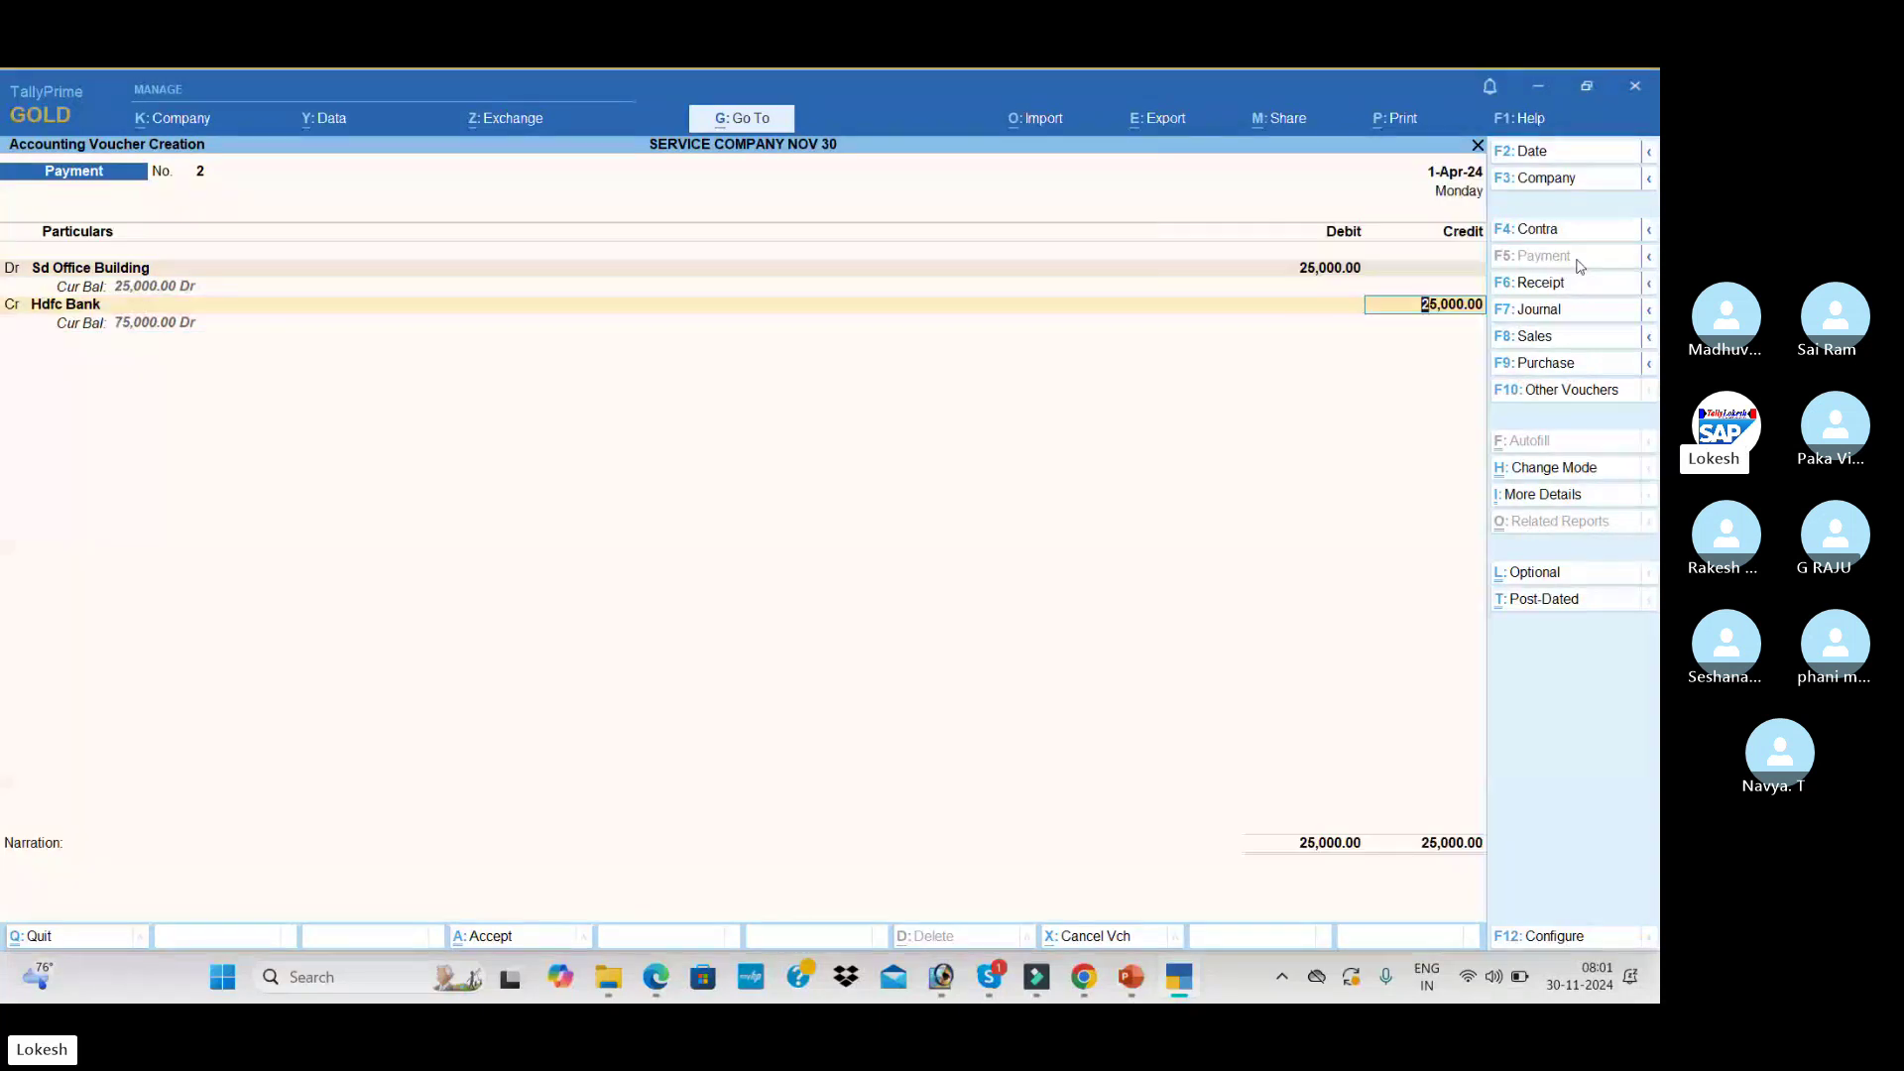
pyautogui.press('Return')
pyautogui.press('Return')
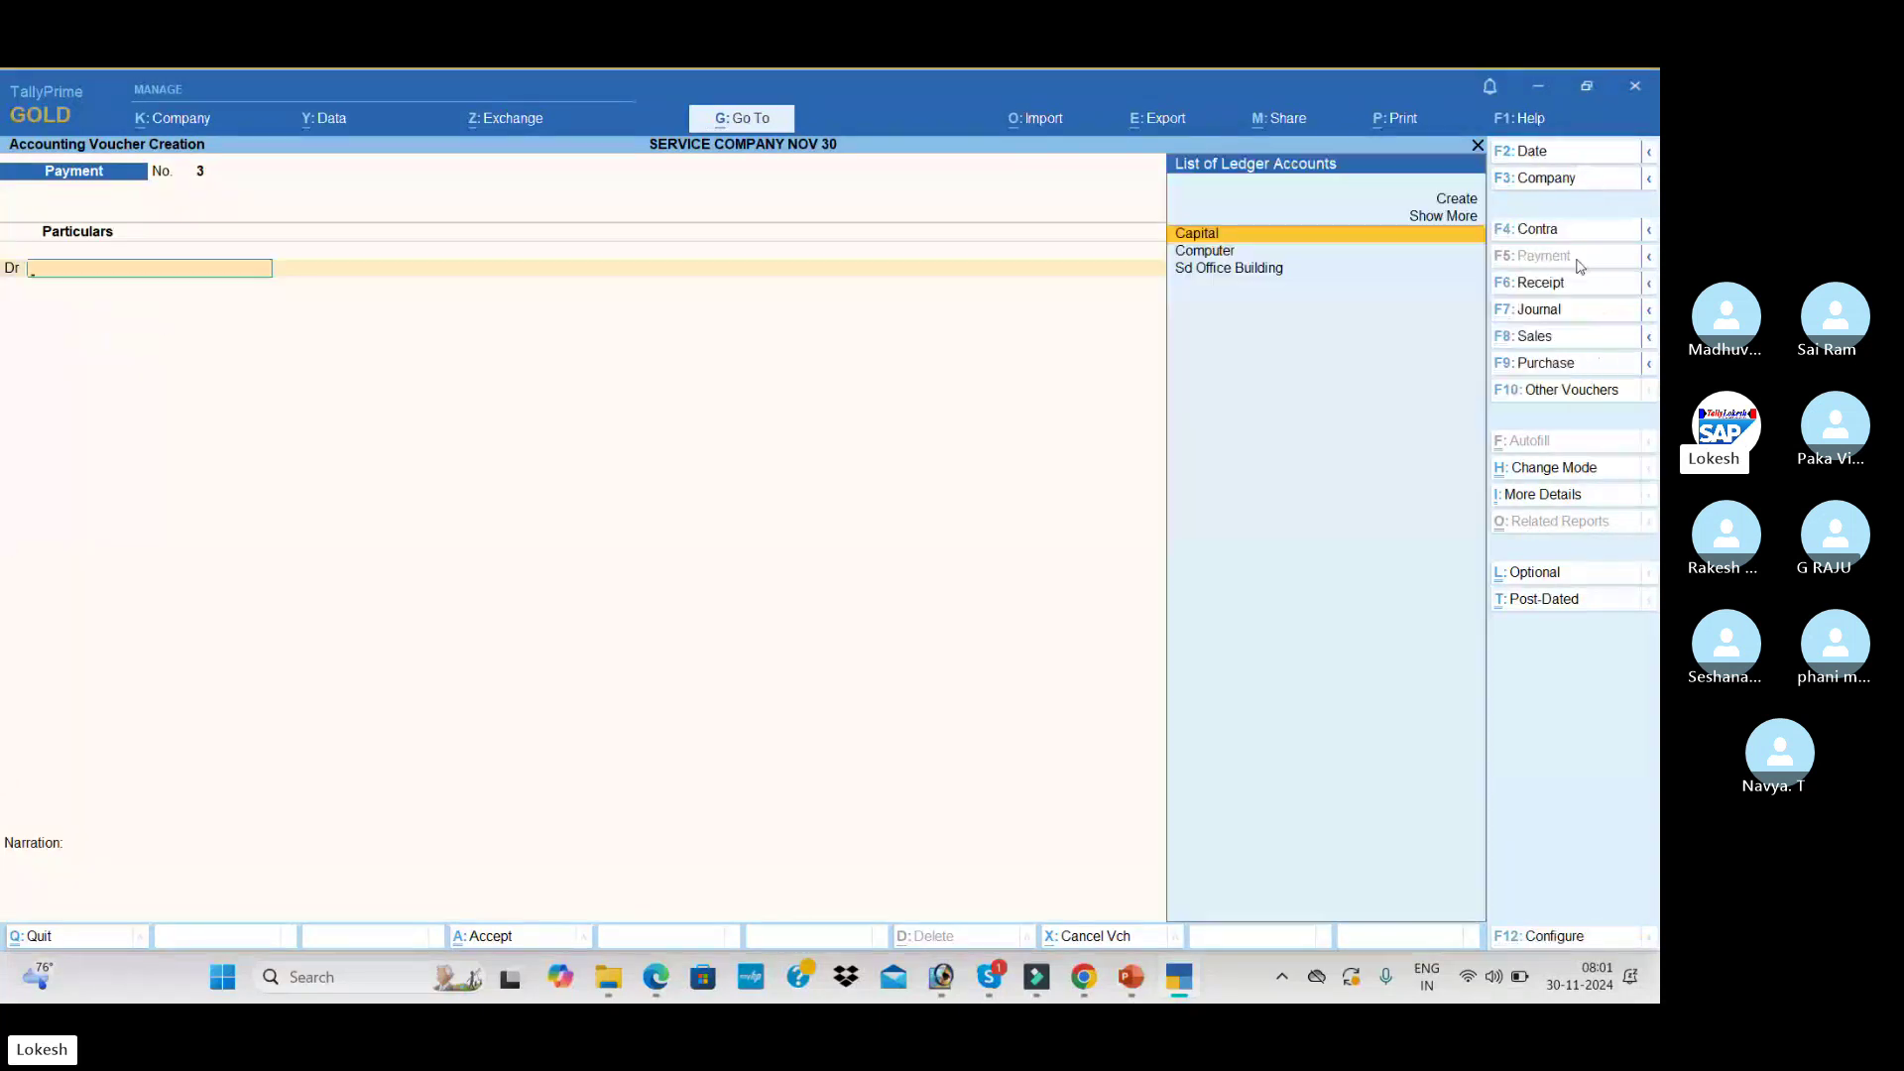
# - Check the fixed asset purchases in the PDF and create a ledger named Cell Phone under Fixed Assets for the first debit line
pyautogui.hotkey('alt', 'Tab')
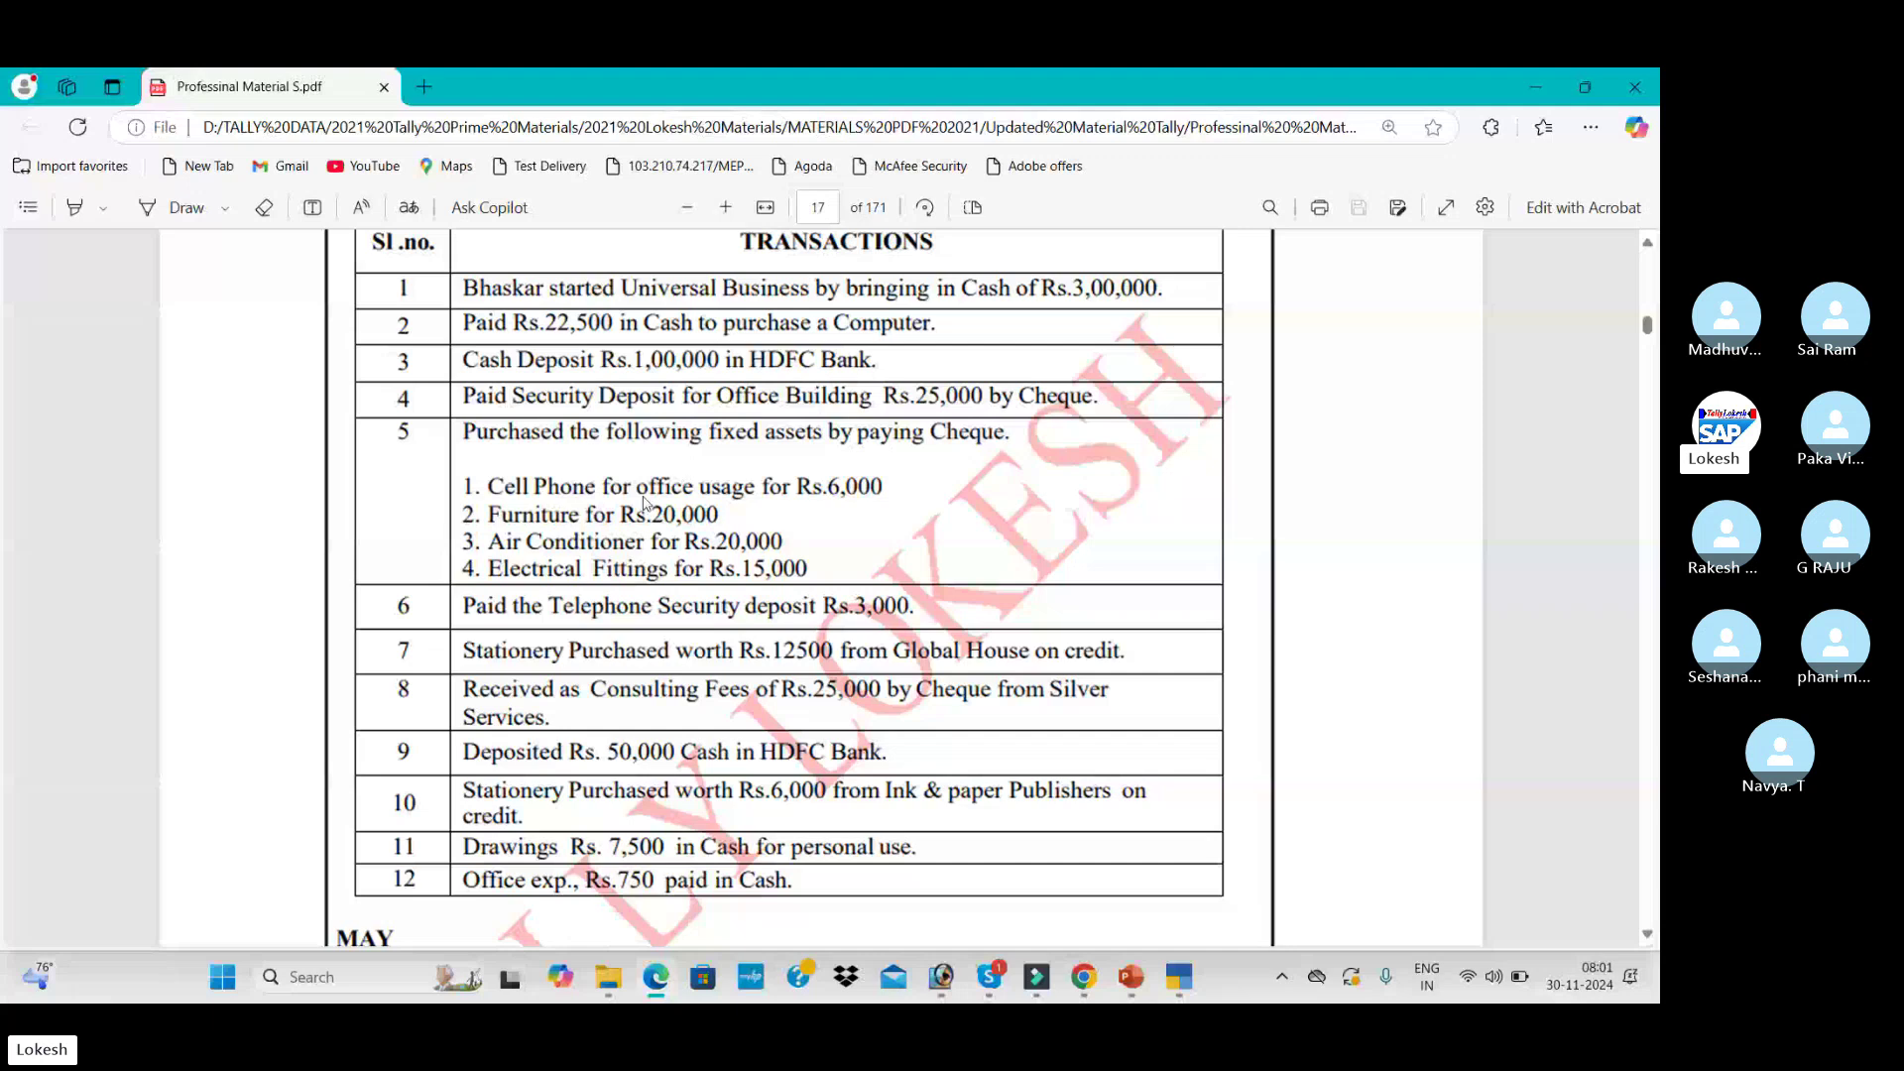
pyautogui.scroll(-1, 998, 437)
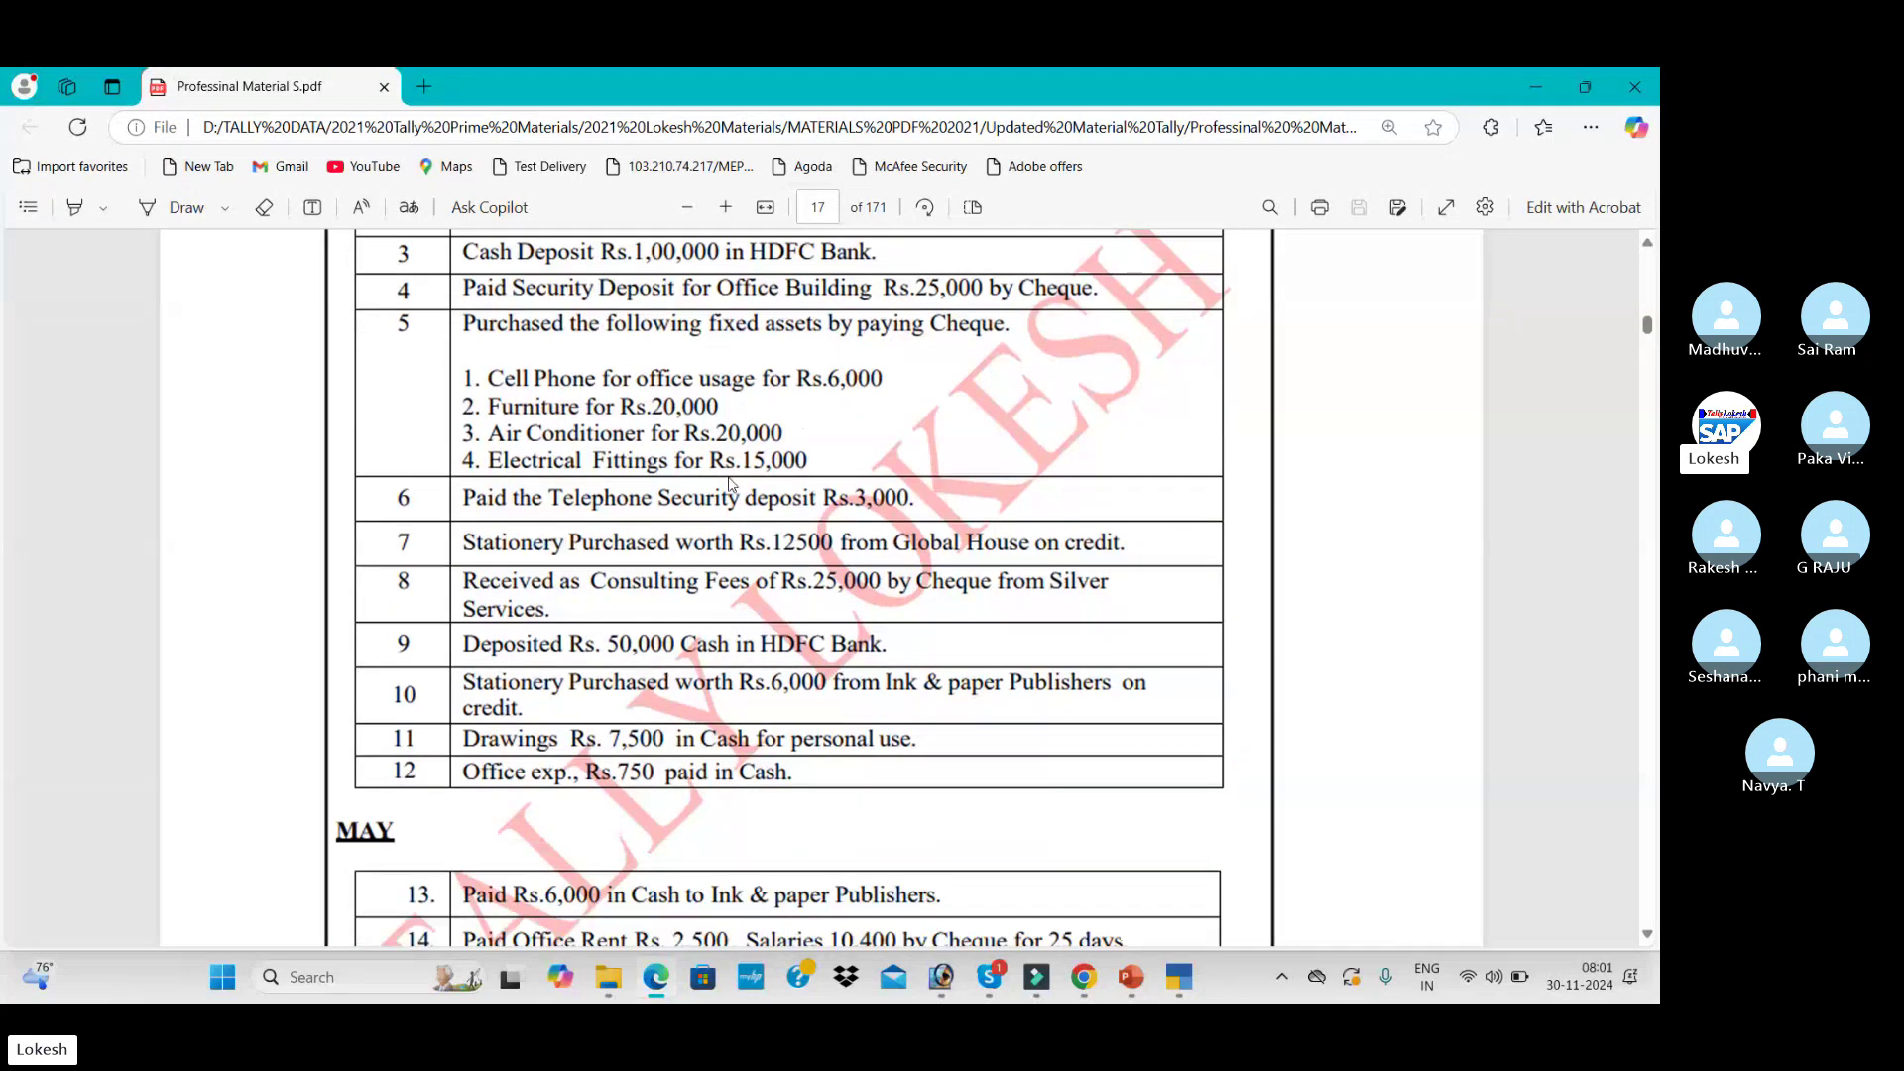
pyautogui.hotkey('alt', 'Tab')
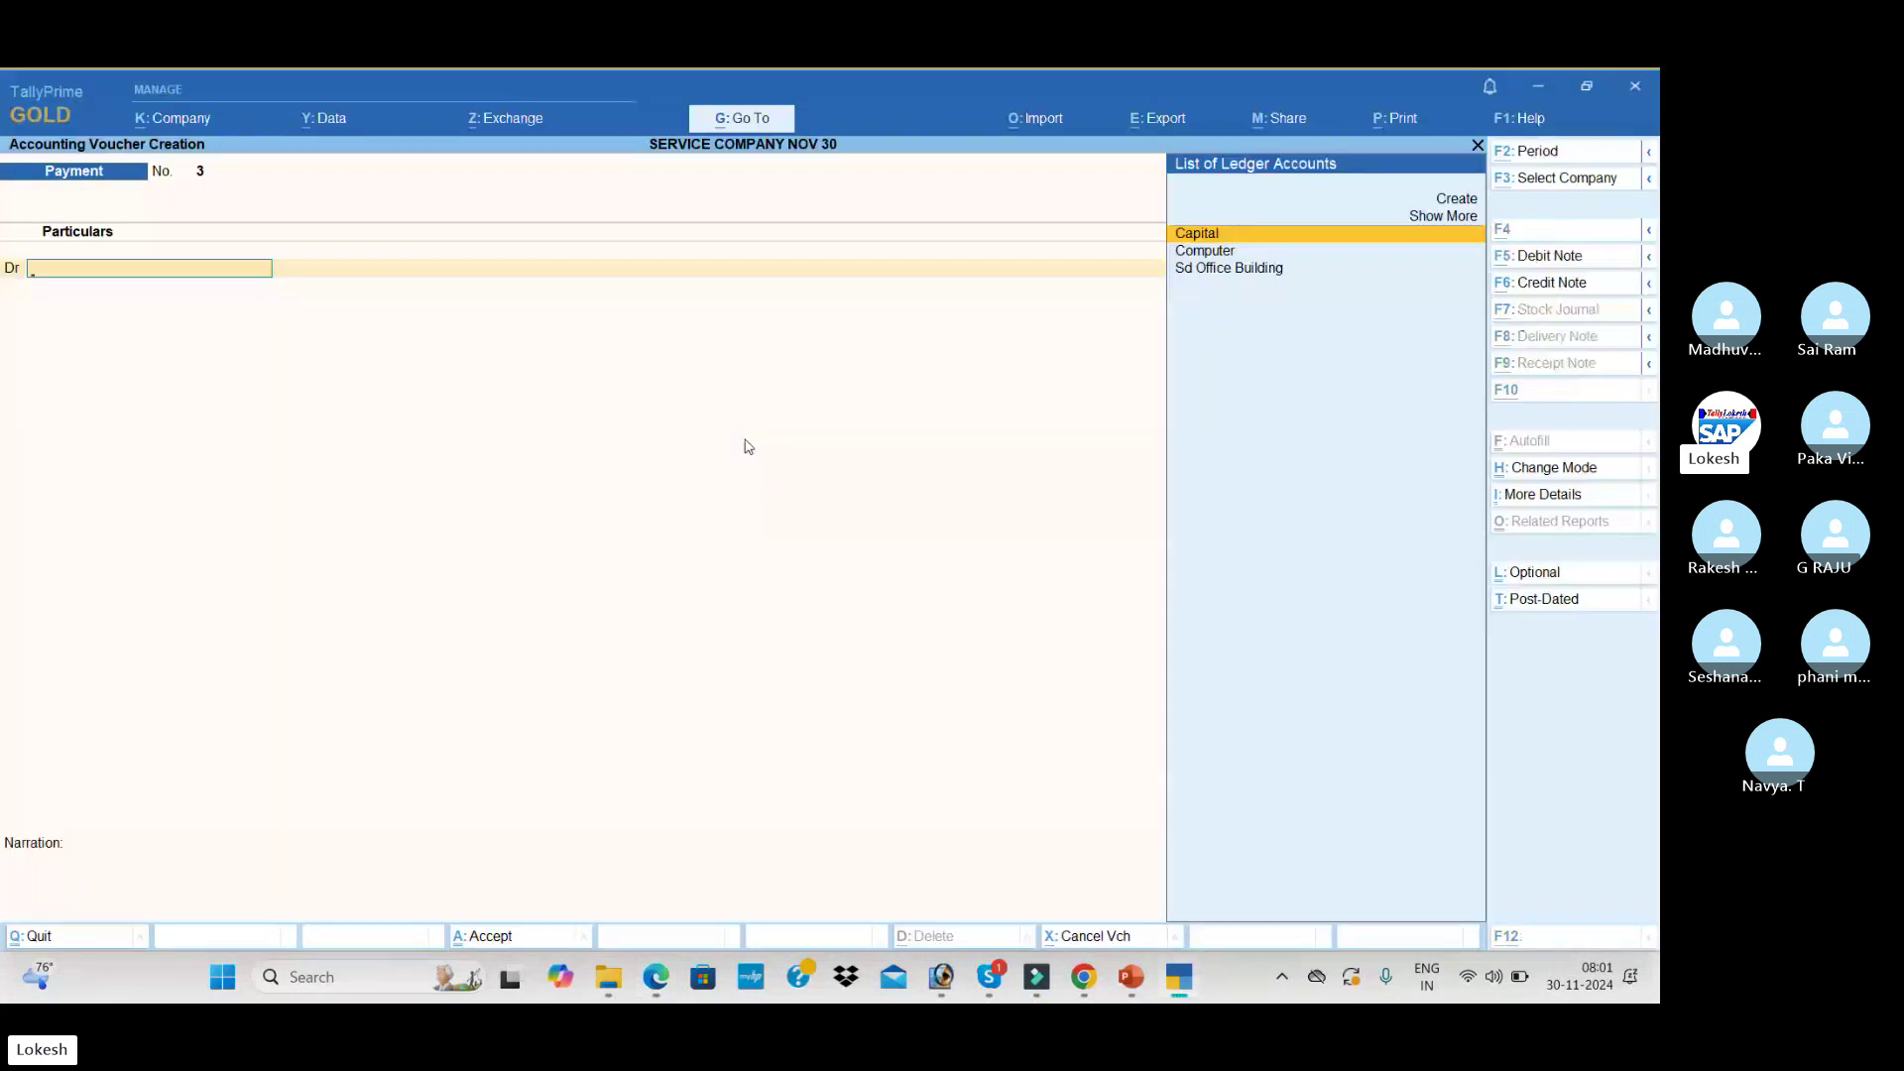
pyautogui.hotkey('alt', 'c')
pyautogui.write('Cell Phoo')
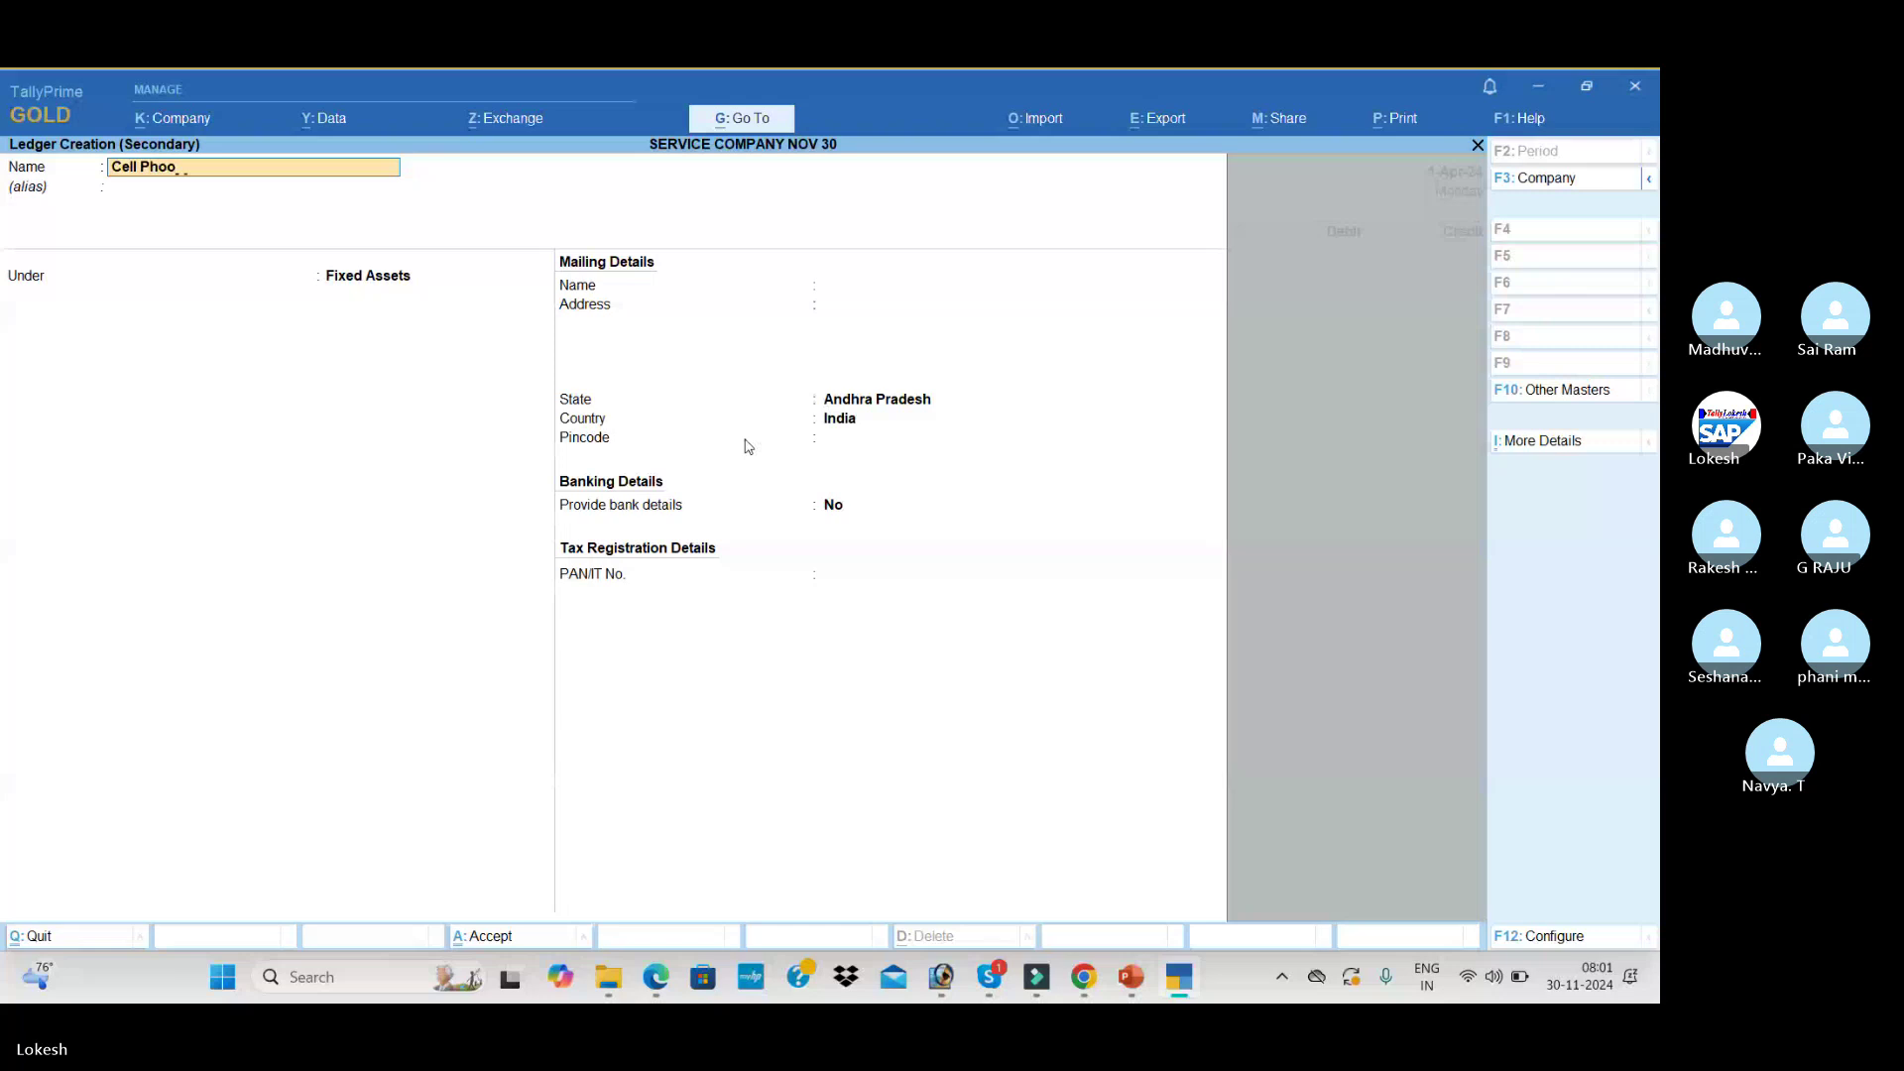
pyautogui.write('e')
pyautogui.press('Return')
pyautogui.press('Return')
pyautogui.press('Return')
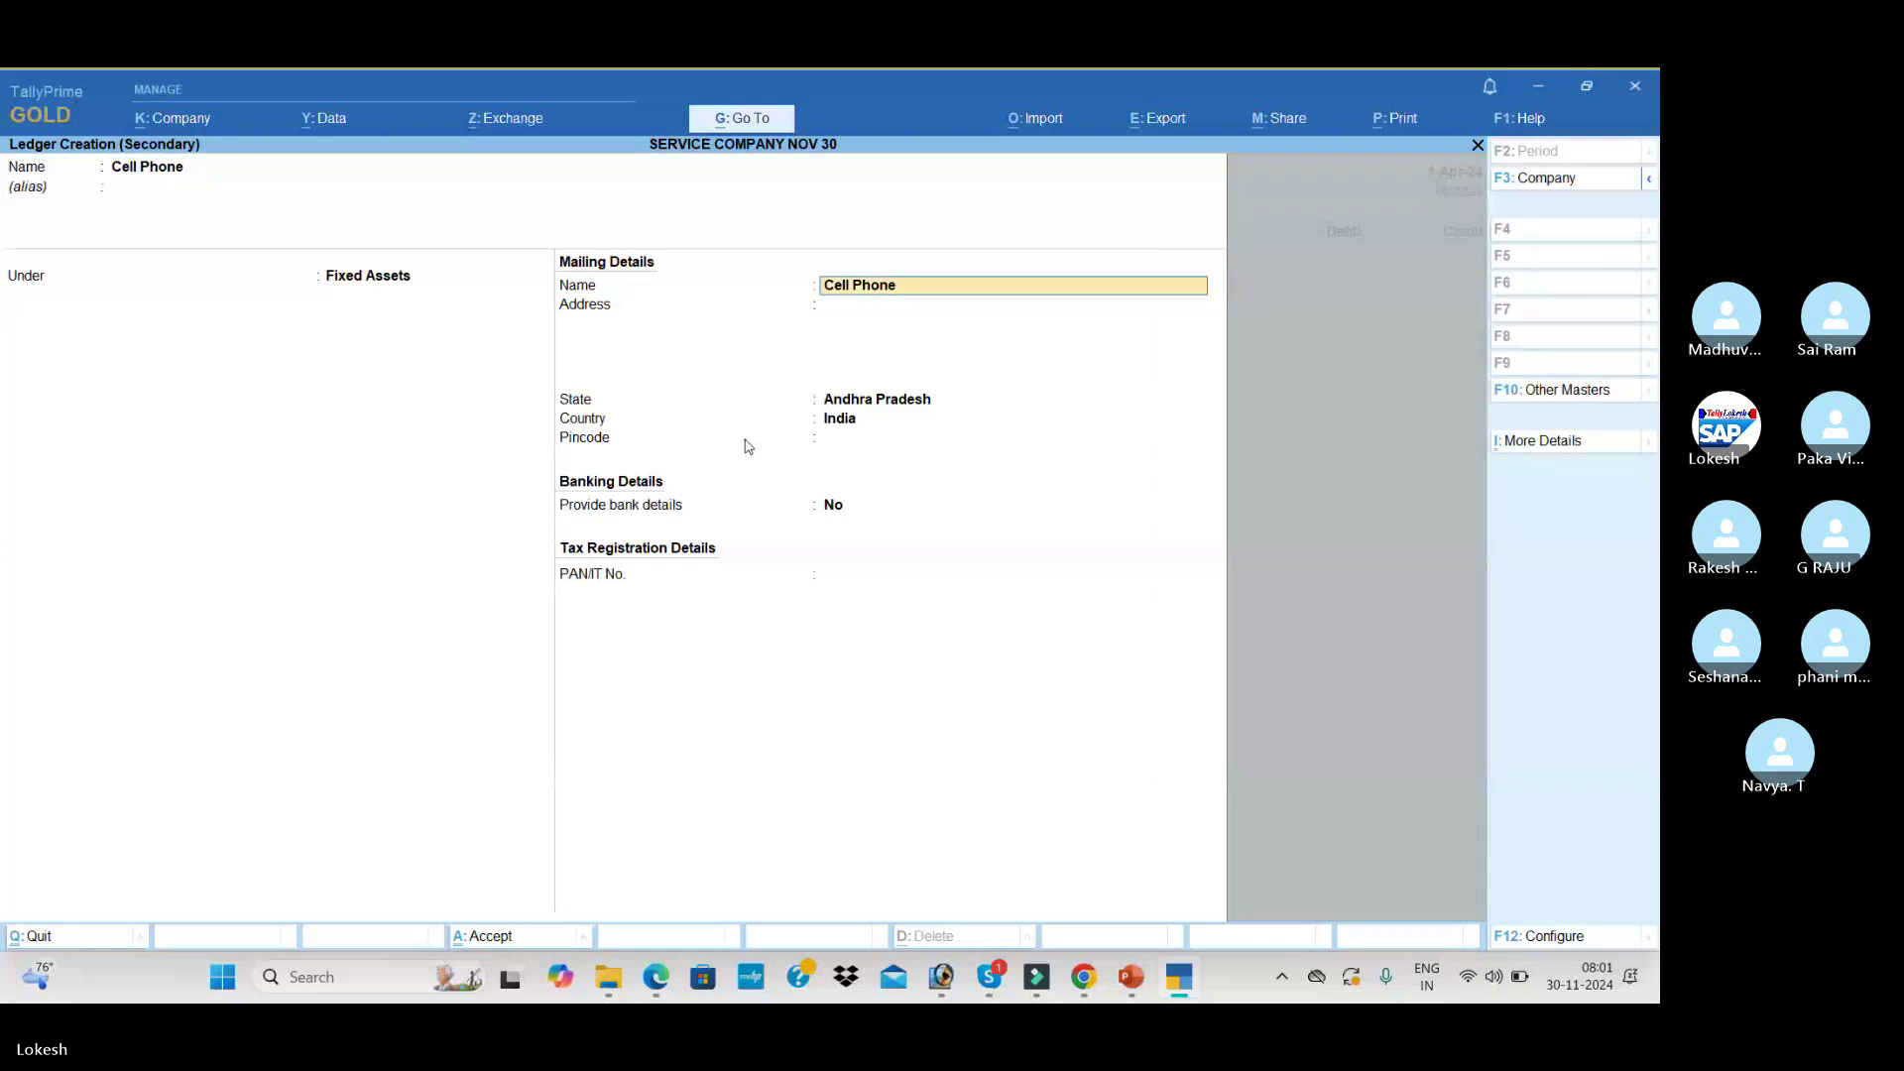
pyautogui.hotkey('ctrl', 'a')
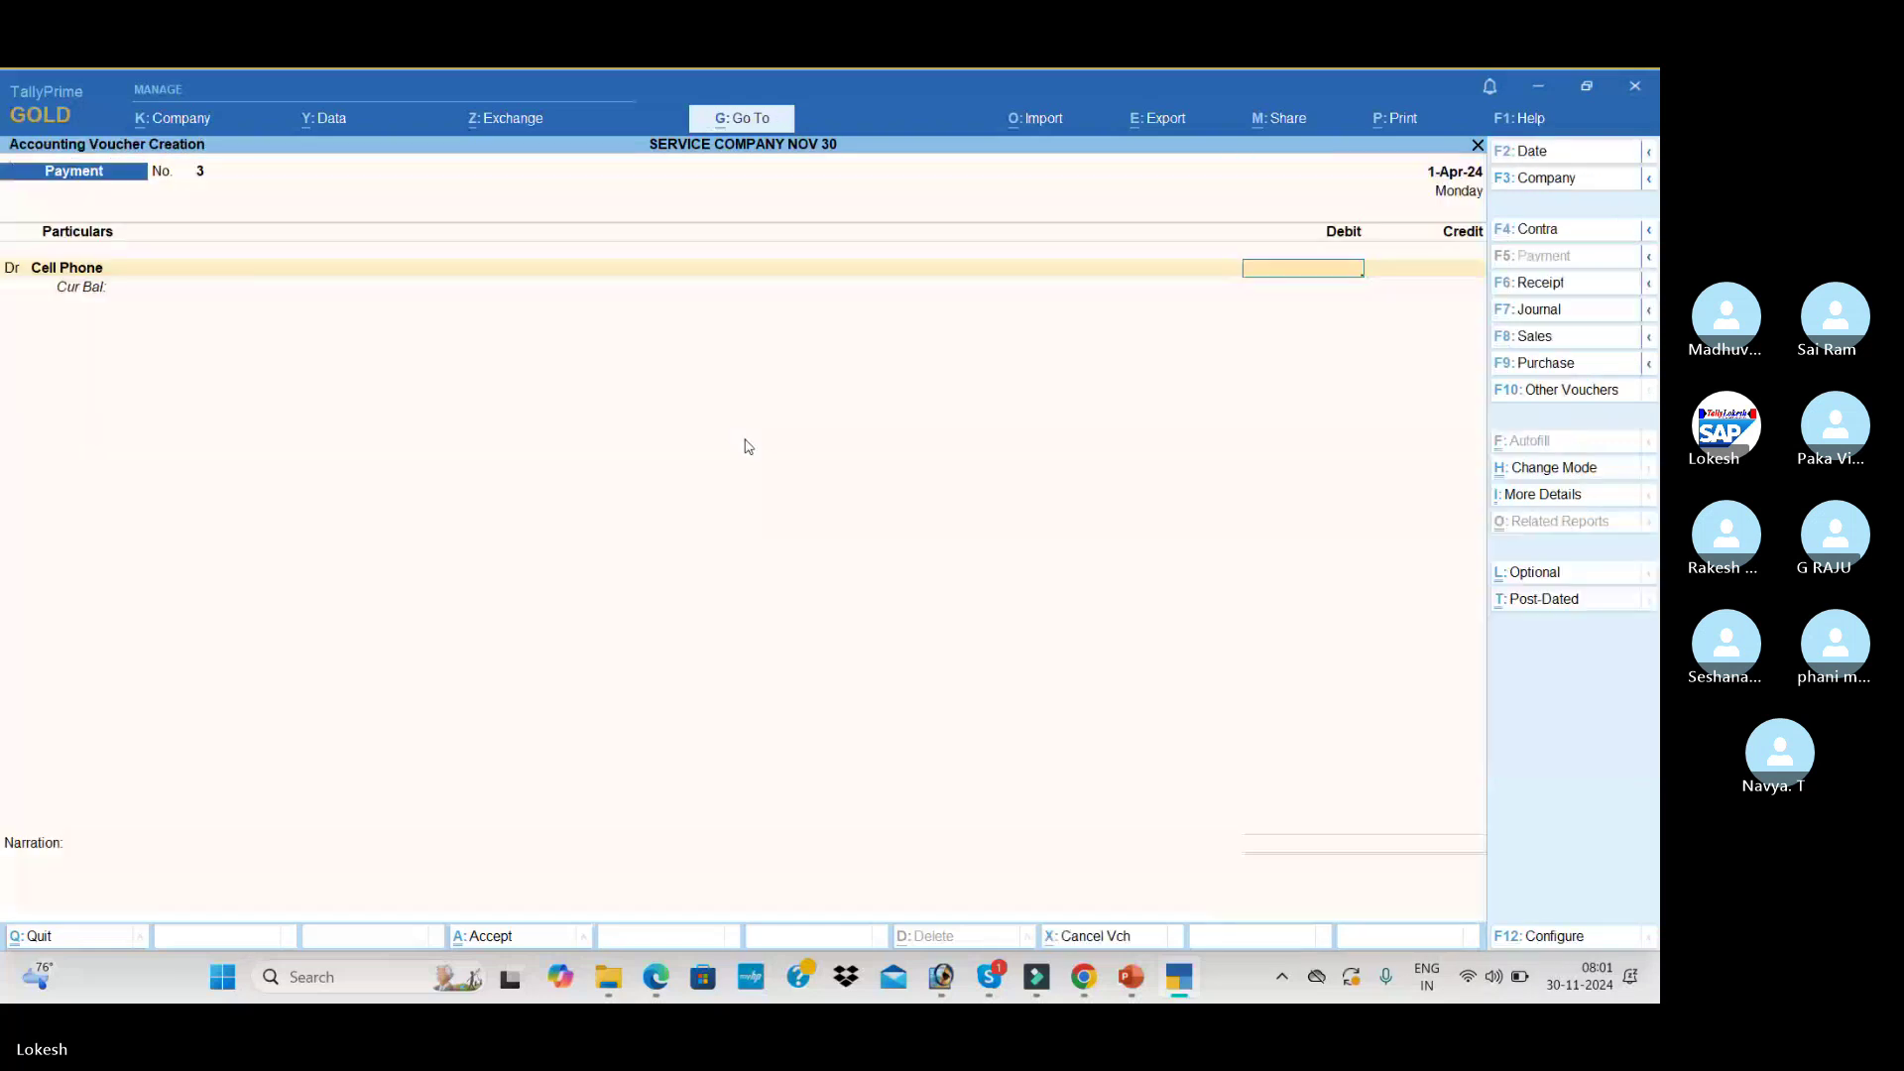
# - Look up the cell phone's price in the PDF and debit Cell Phone with 6,000
pyautogui.hotkey('alt', 'Tab')
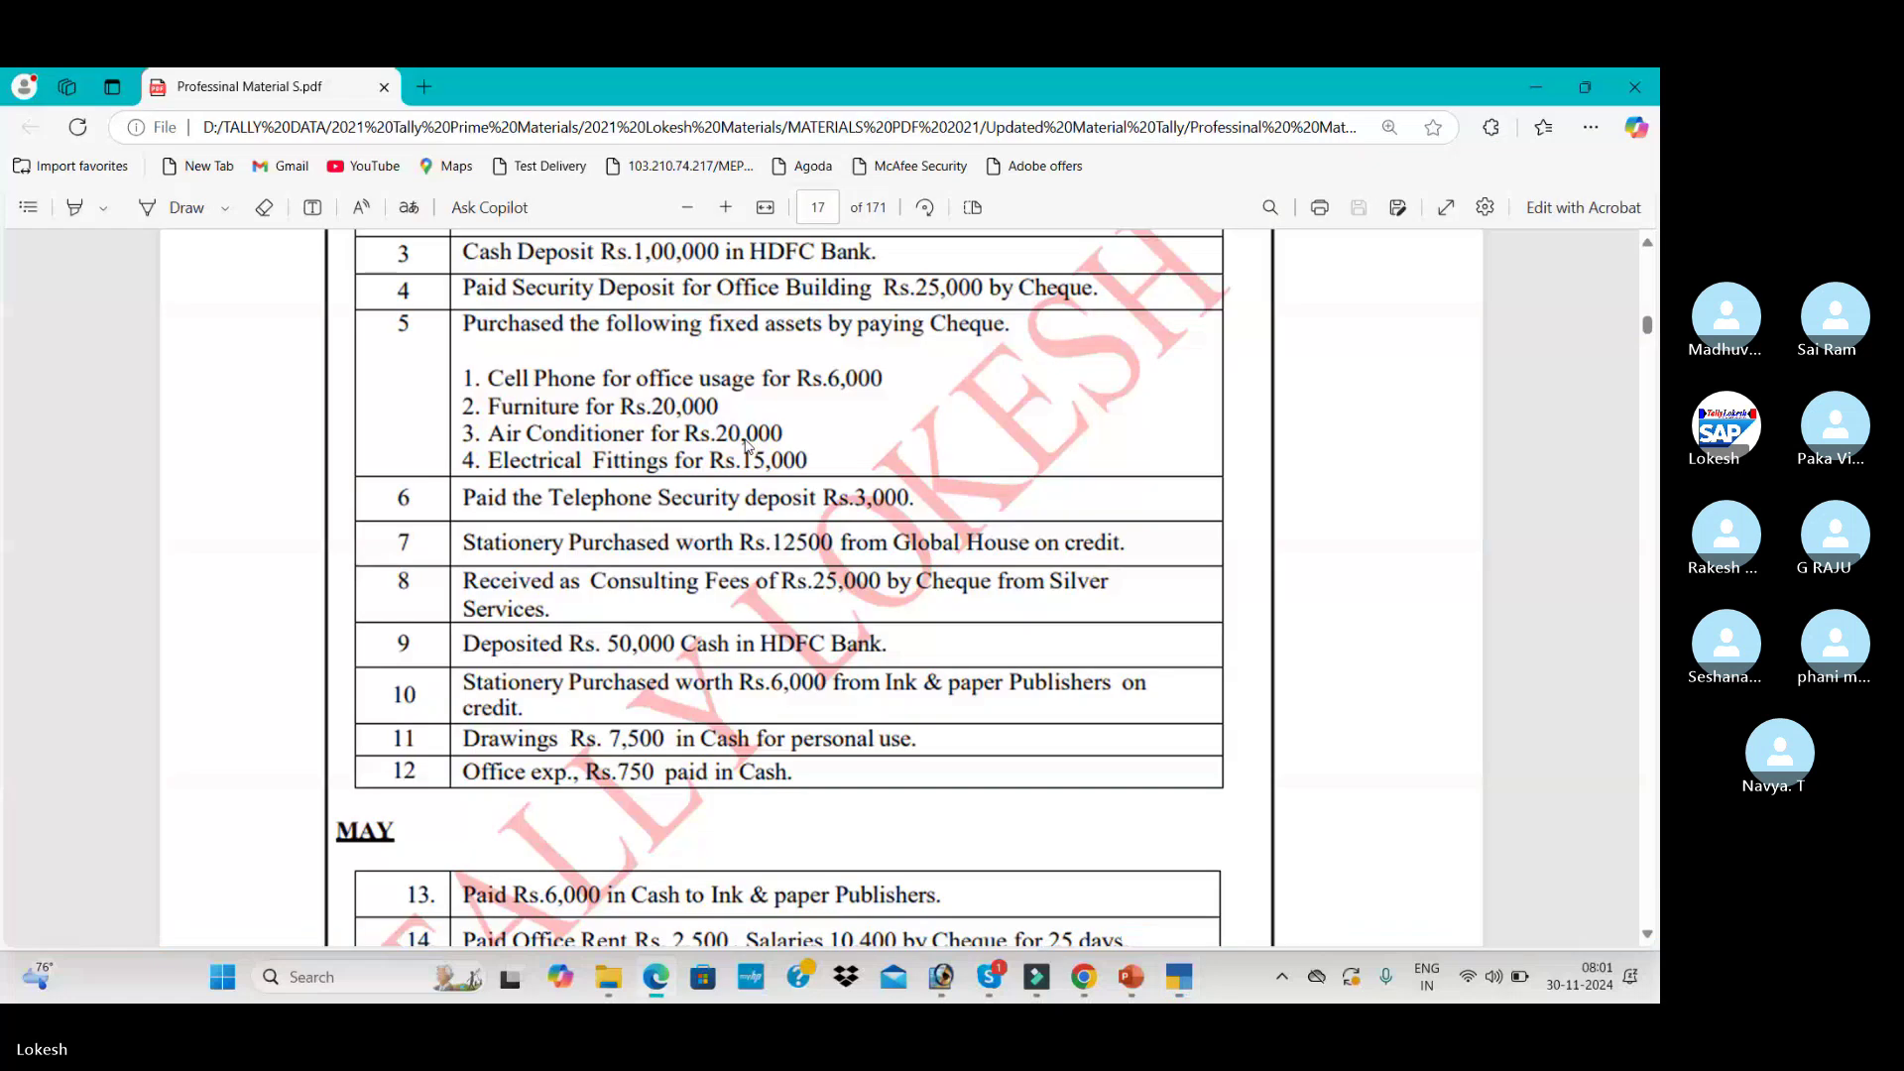
pyautogui.hotkey('alt', 'Tab')
pyautogui.write('600')
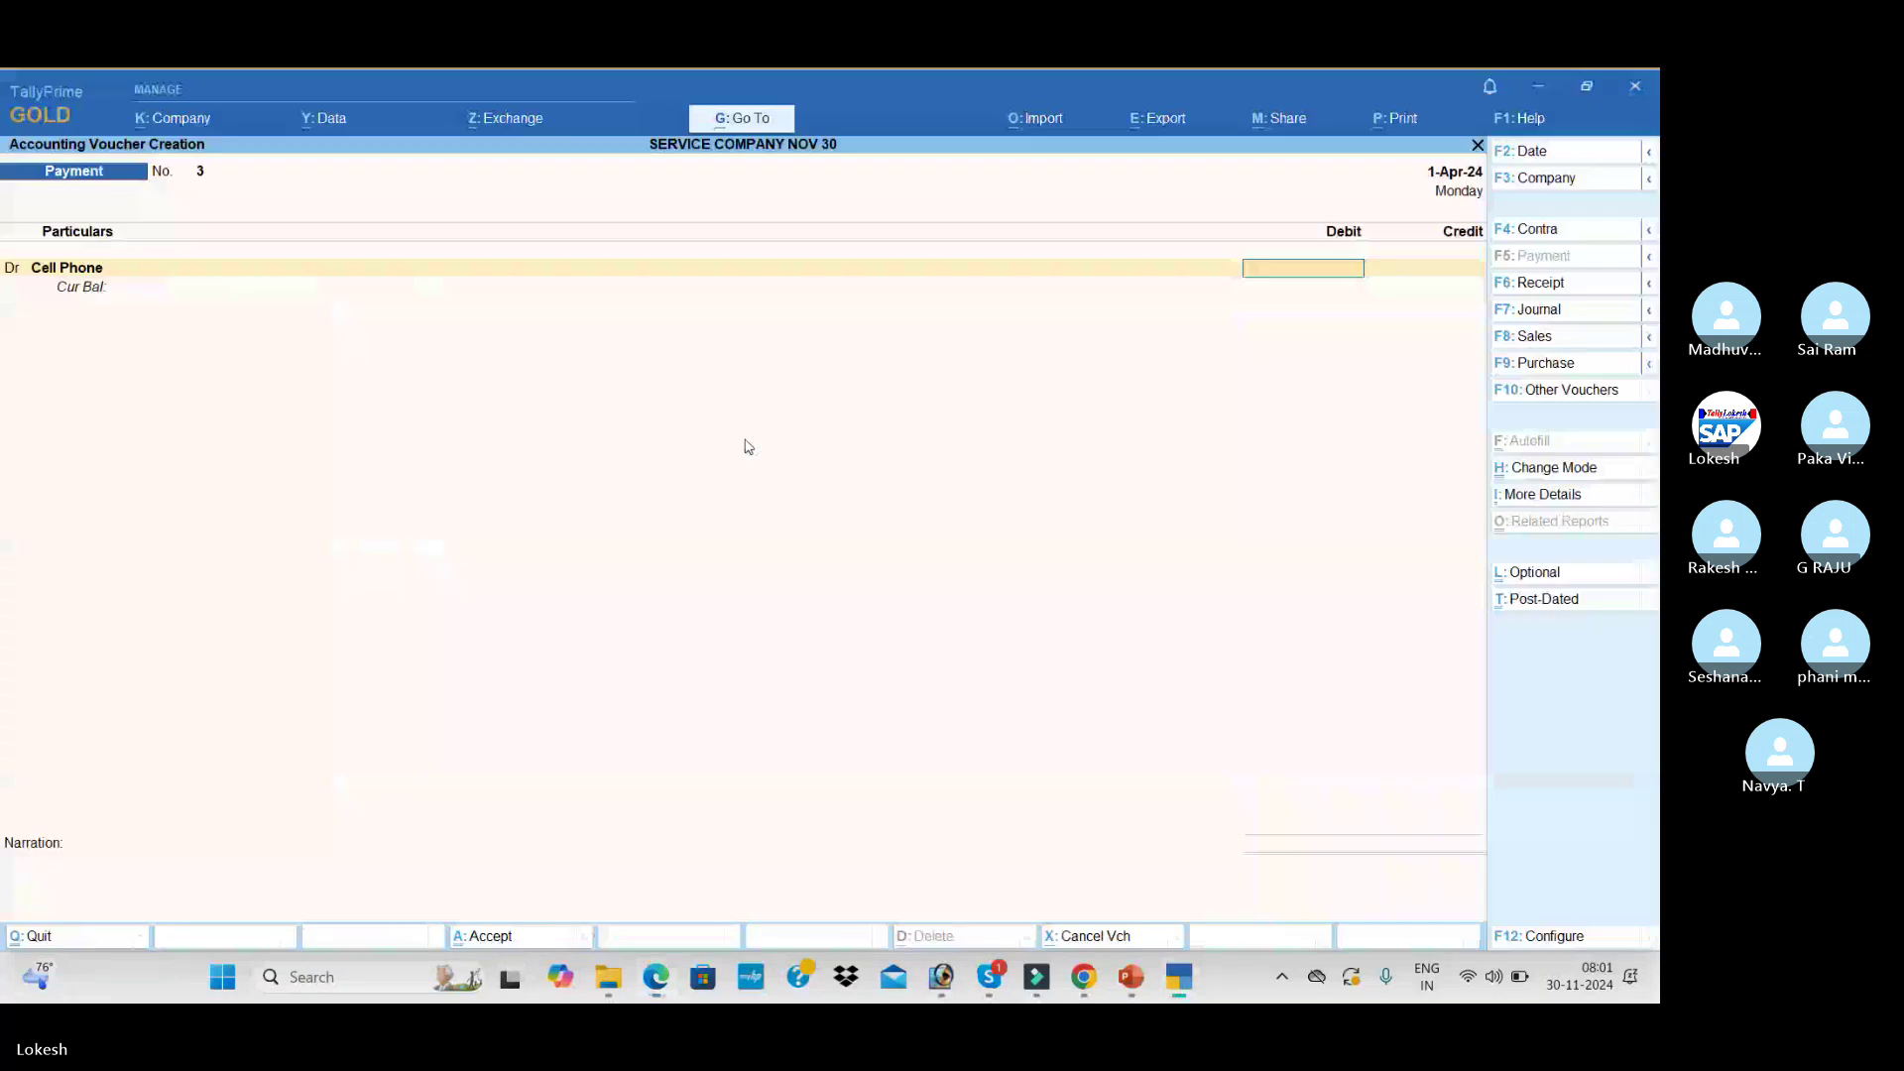
pyautogui.press('Return')
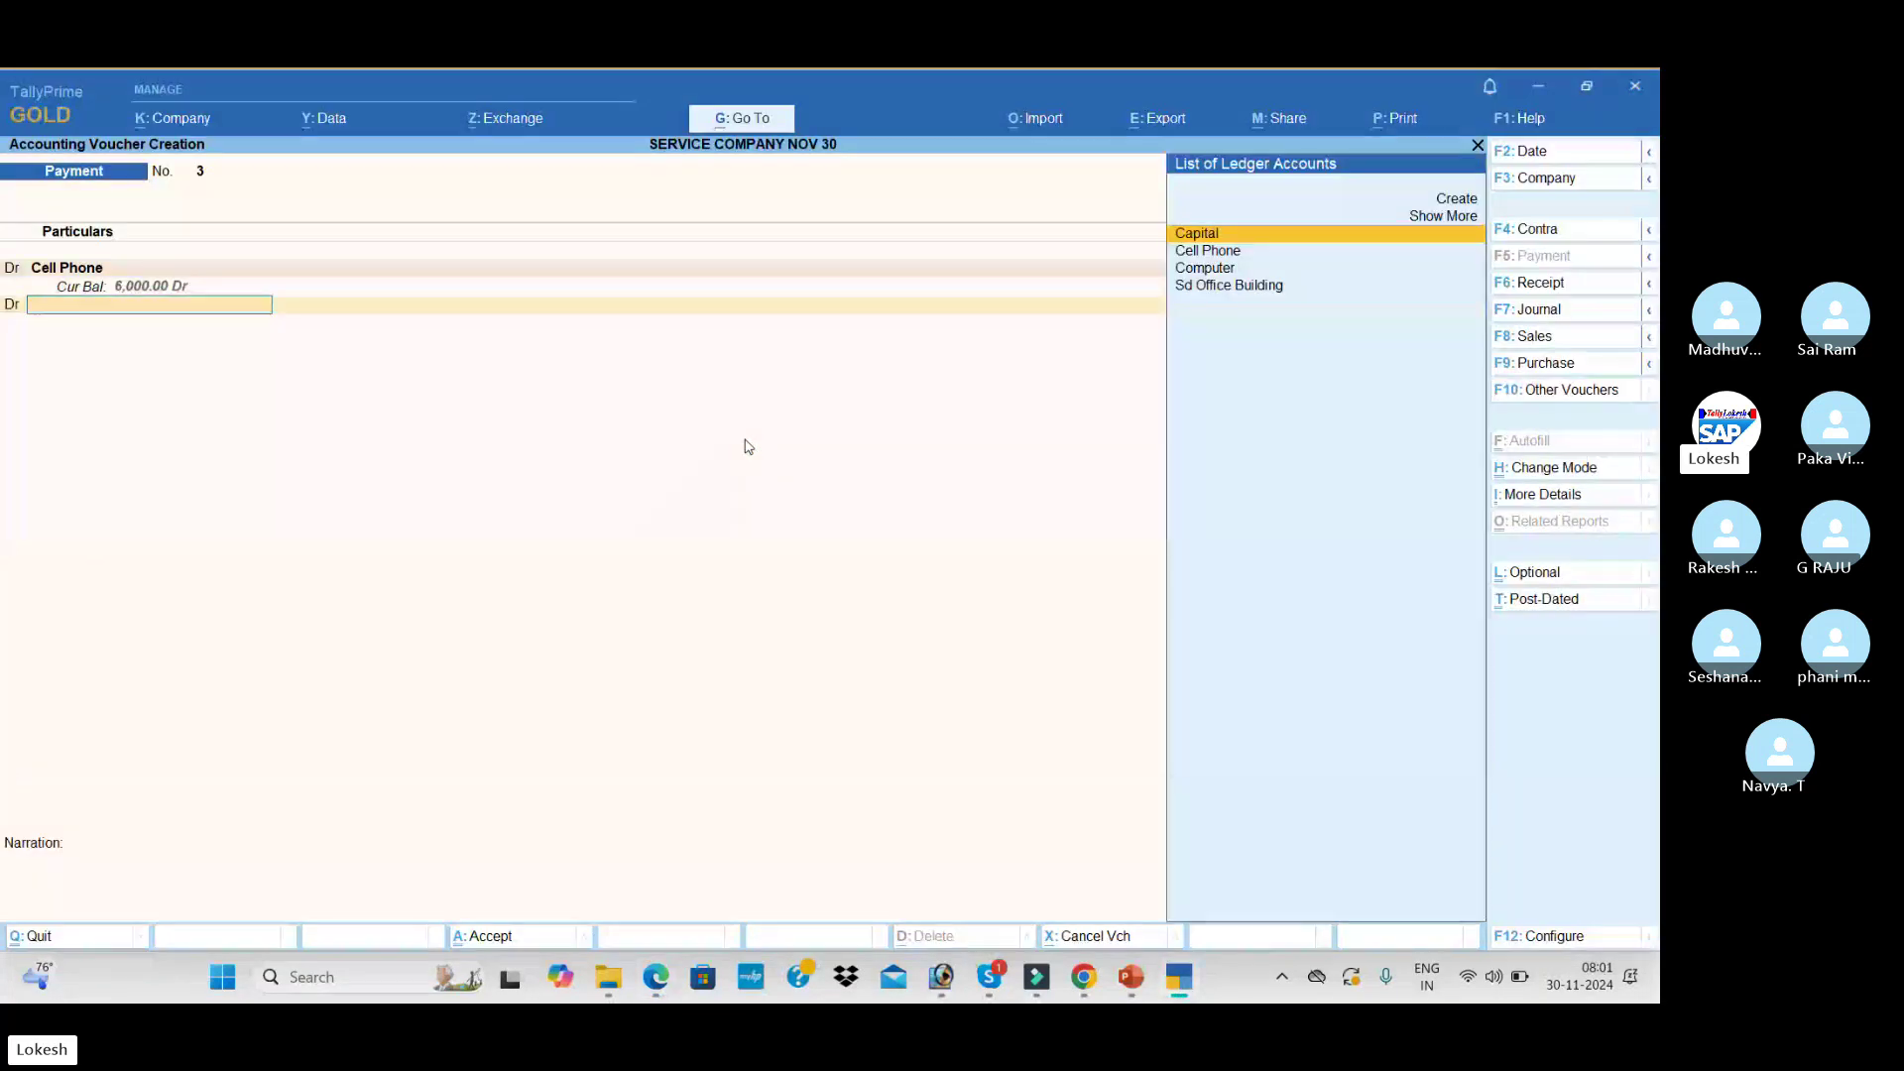
# - Create a ledger named Furniture under Fixed Assets for the second debit line of the payment voucher
pyautogui.hotkey('alt', 'c')
pyautogui.hotkey('alt', 'Tab')
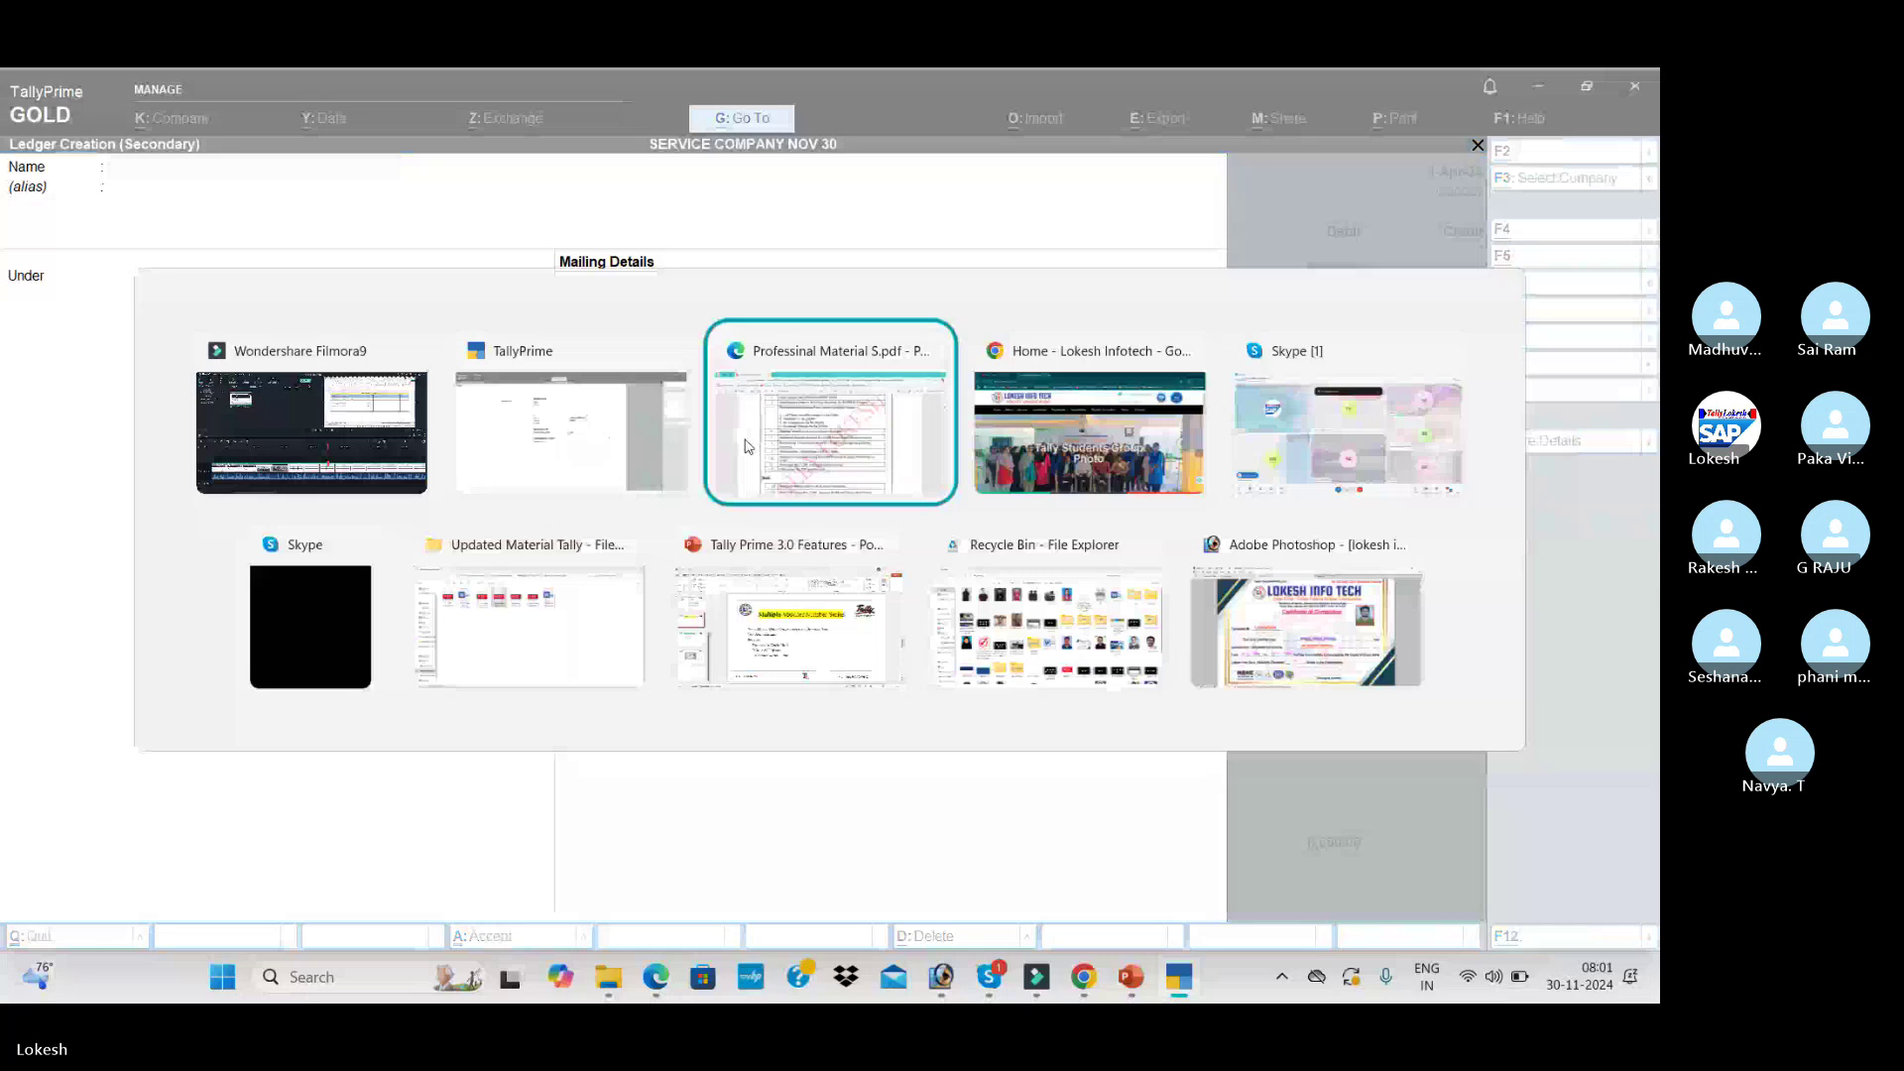
pyautogui.press('Escape')
pyautogui.write('Furniture')
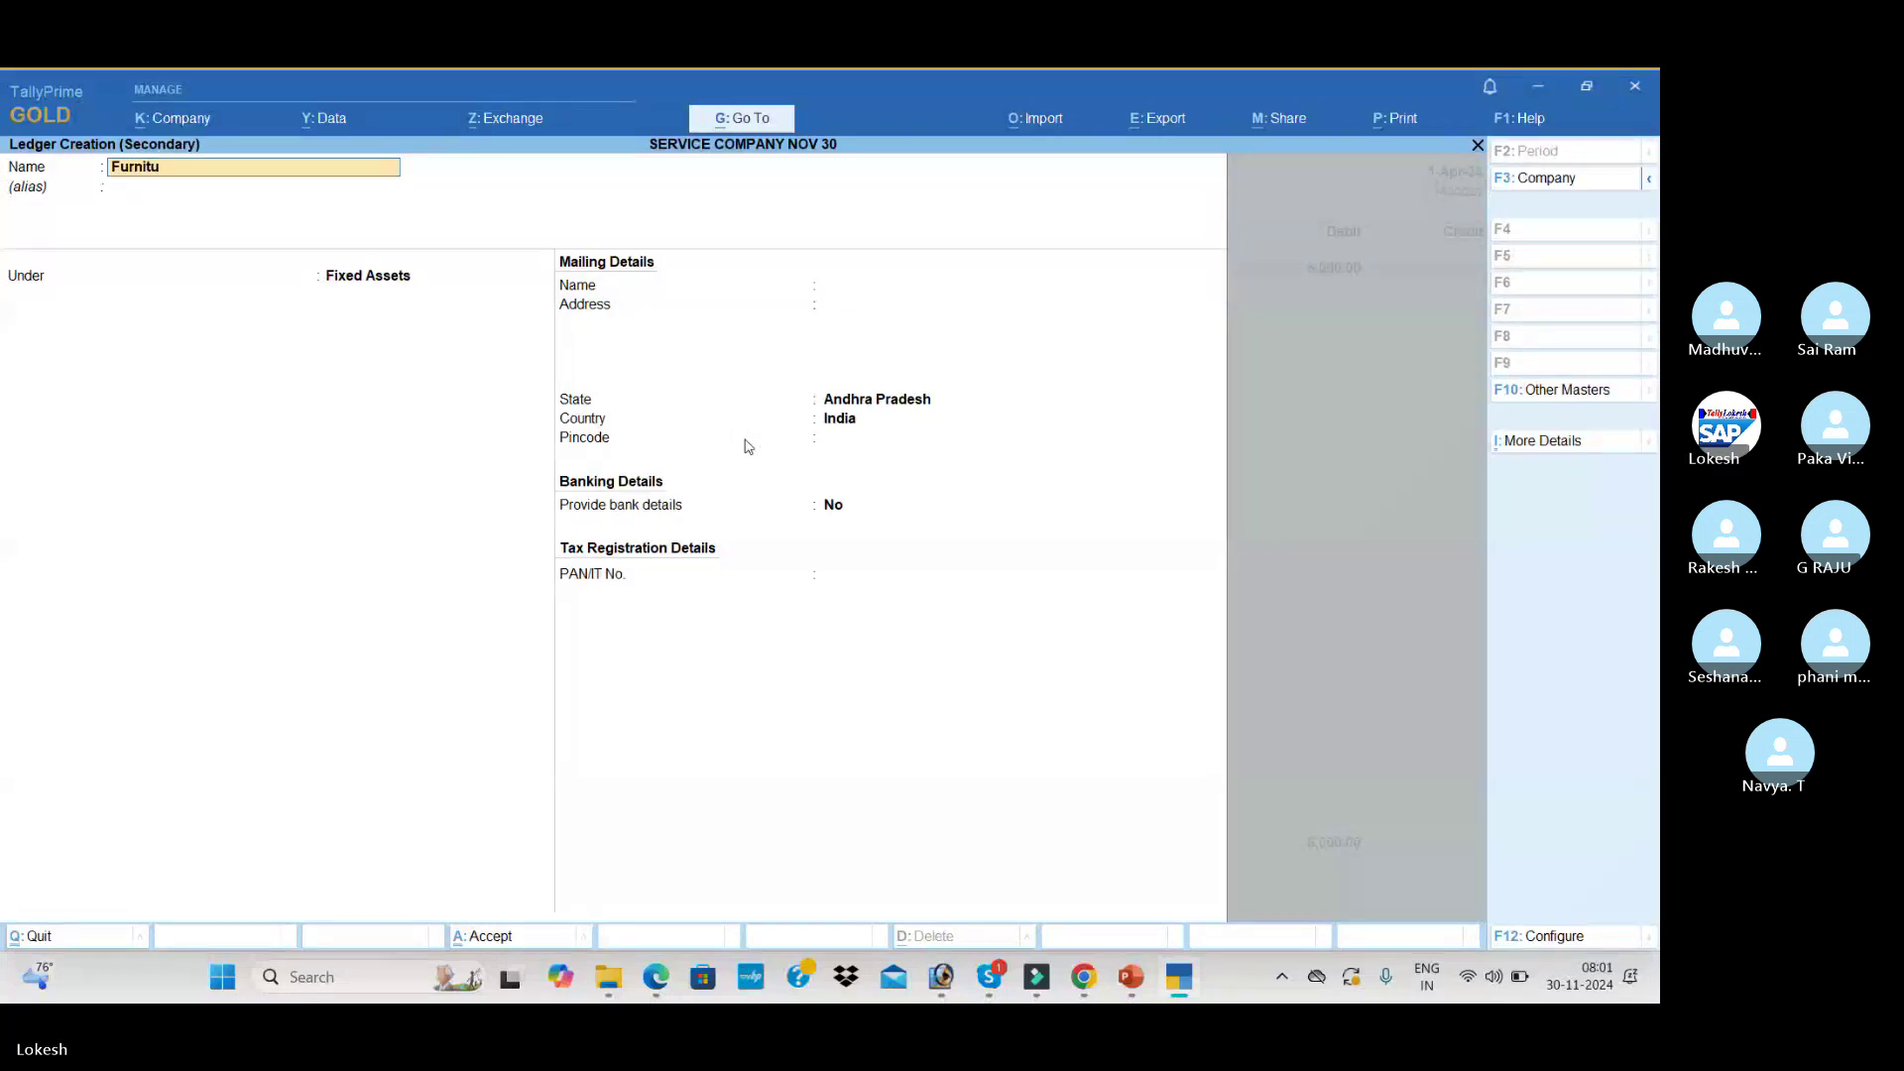
pyautogui.press('Return')
pyautogui.press('Return')
pyautogui.hotkey('ctrl', 'a')
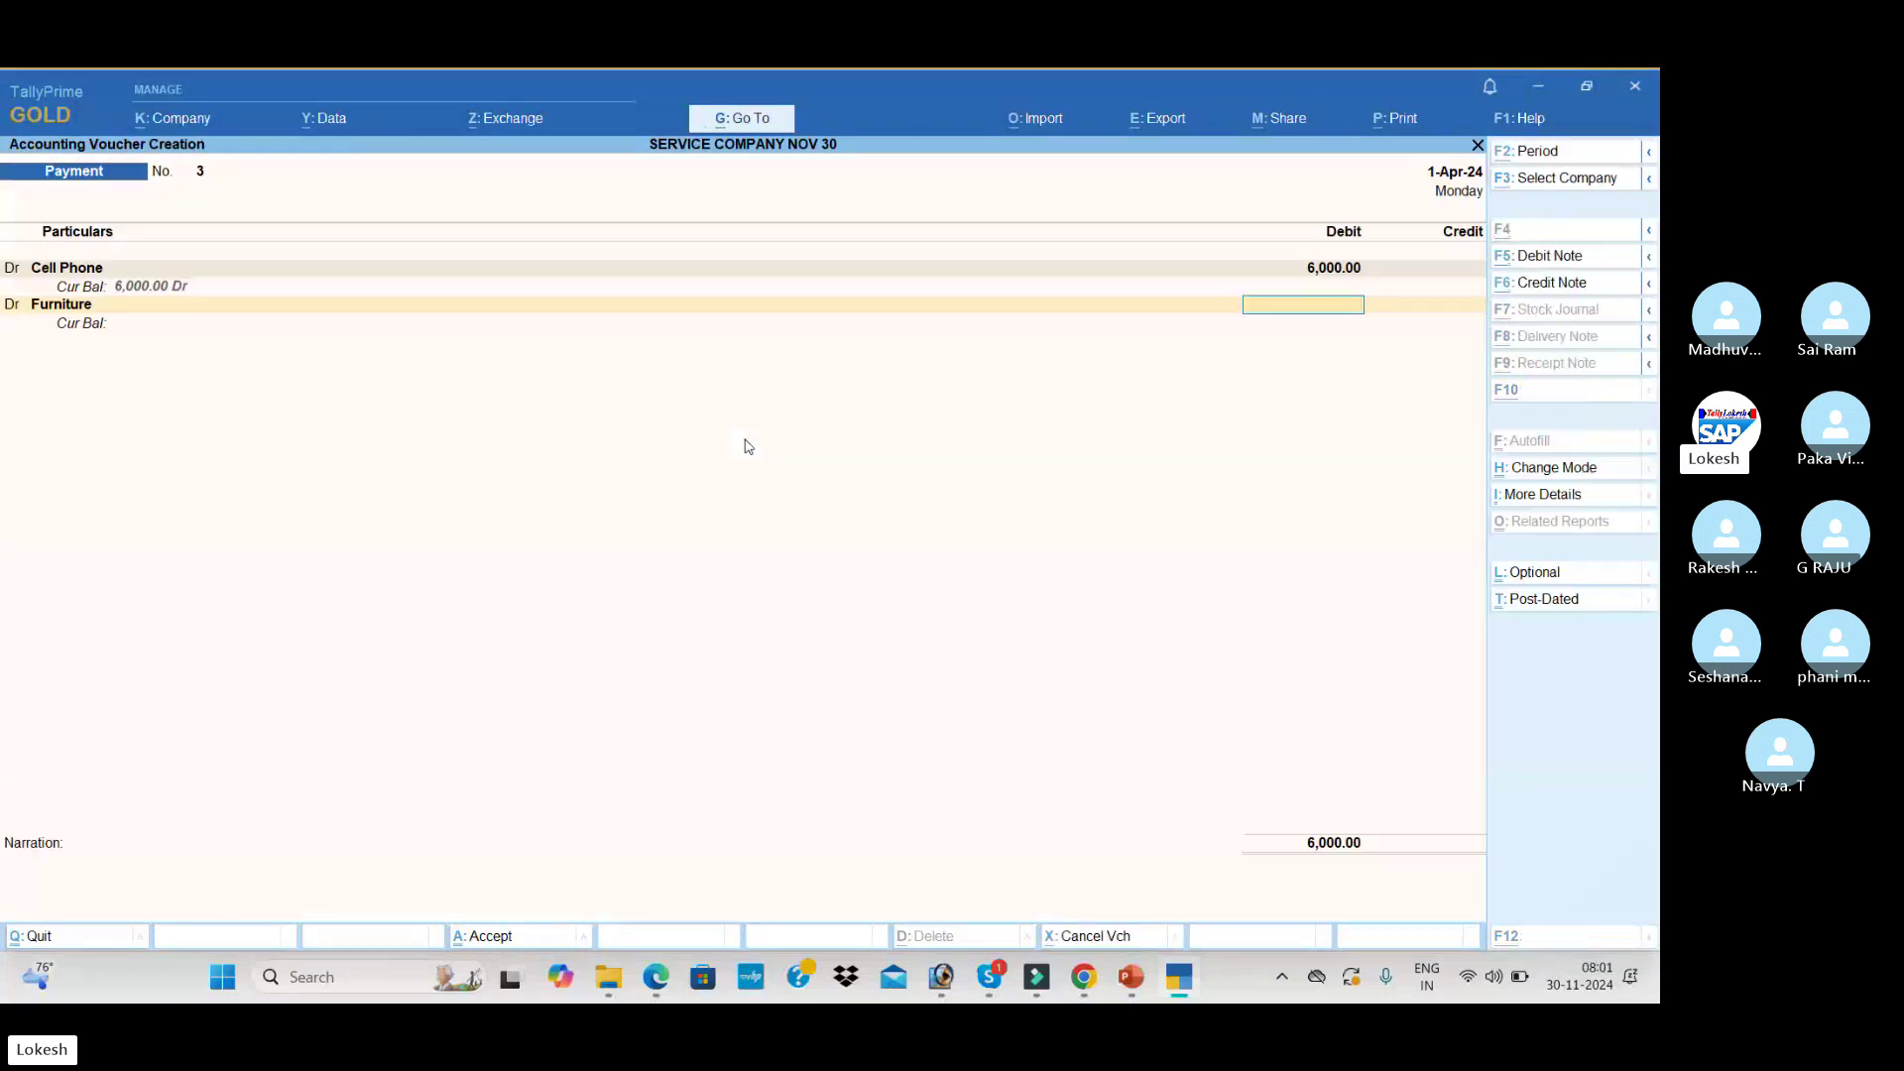
# - Look up the furniture price in the PDF and debit Furniture with 20,000
pyautogui.hotkey('alt', 'Tab')
pyautogui.hotkey('alt', 'Tab')
pyautogui.write('2')
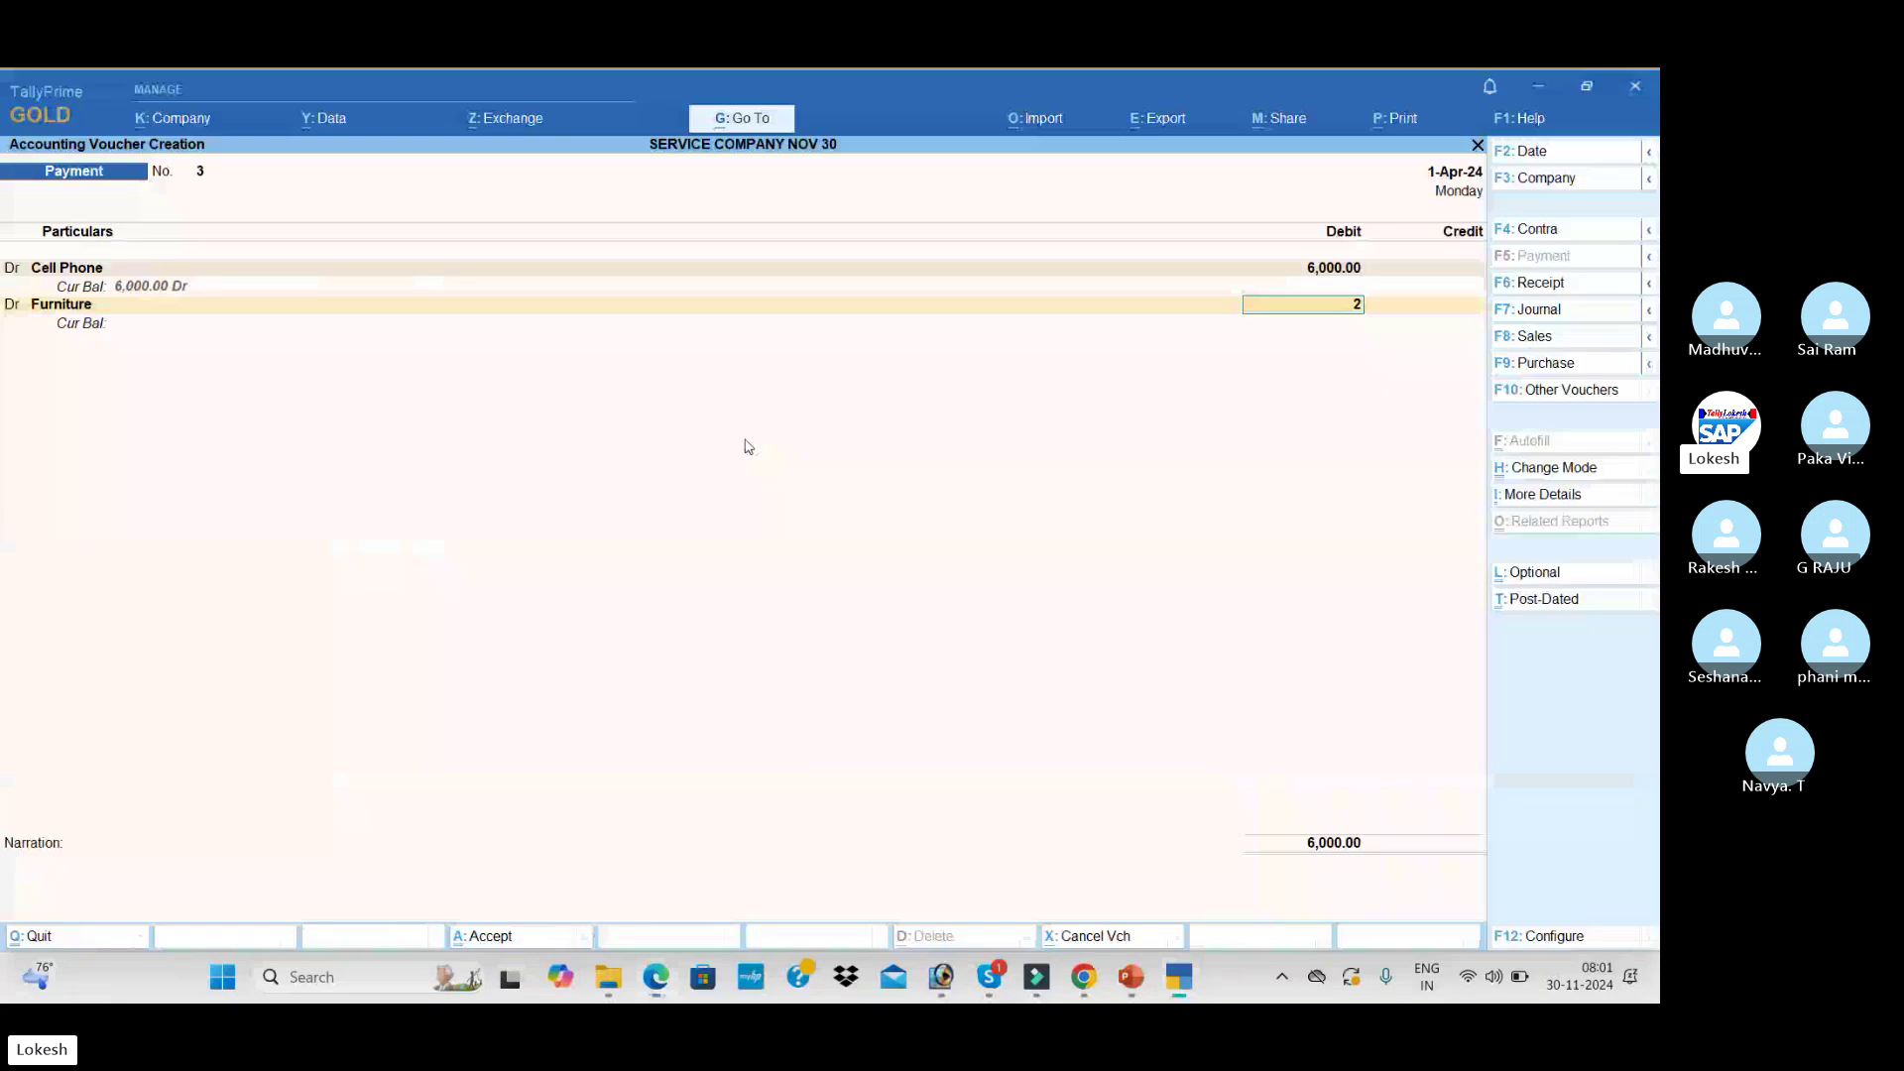
pyautogui.write('0000')
pyautogui.press('Return')
pyautogui.press('Return')
# - Create a ledger named Air Conditioner under Fixed Assets for the third debit line of the payment voucher
pyautogui.hotkey('alt', 'c')
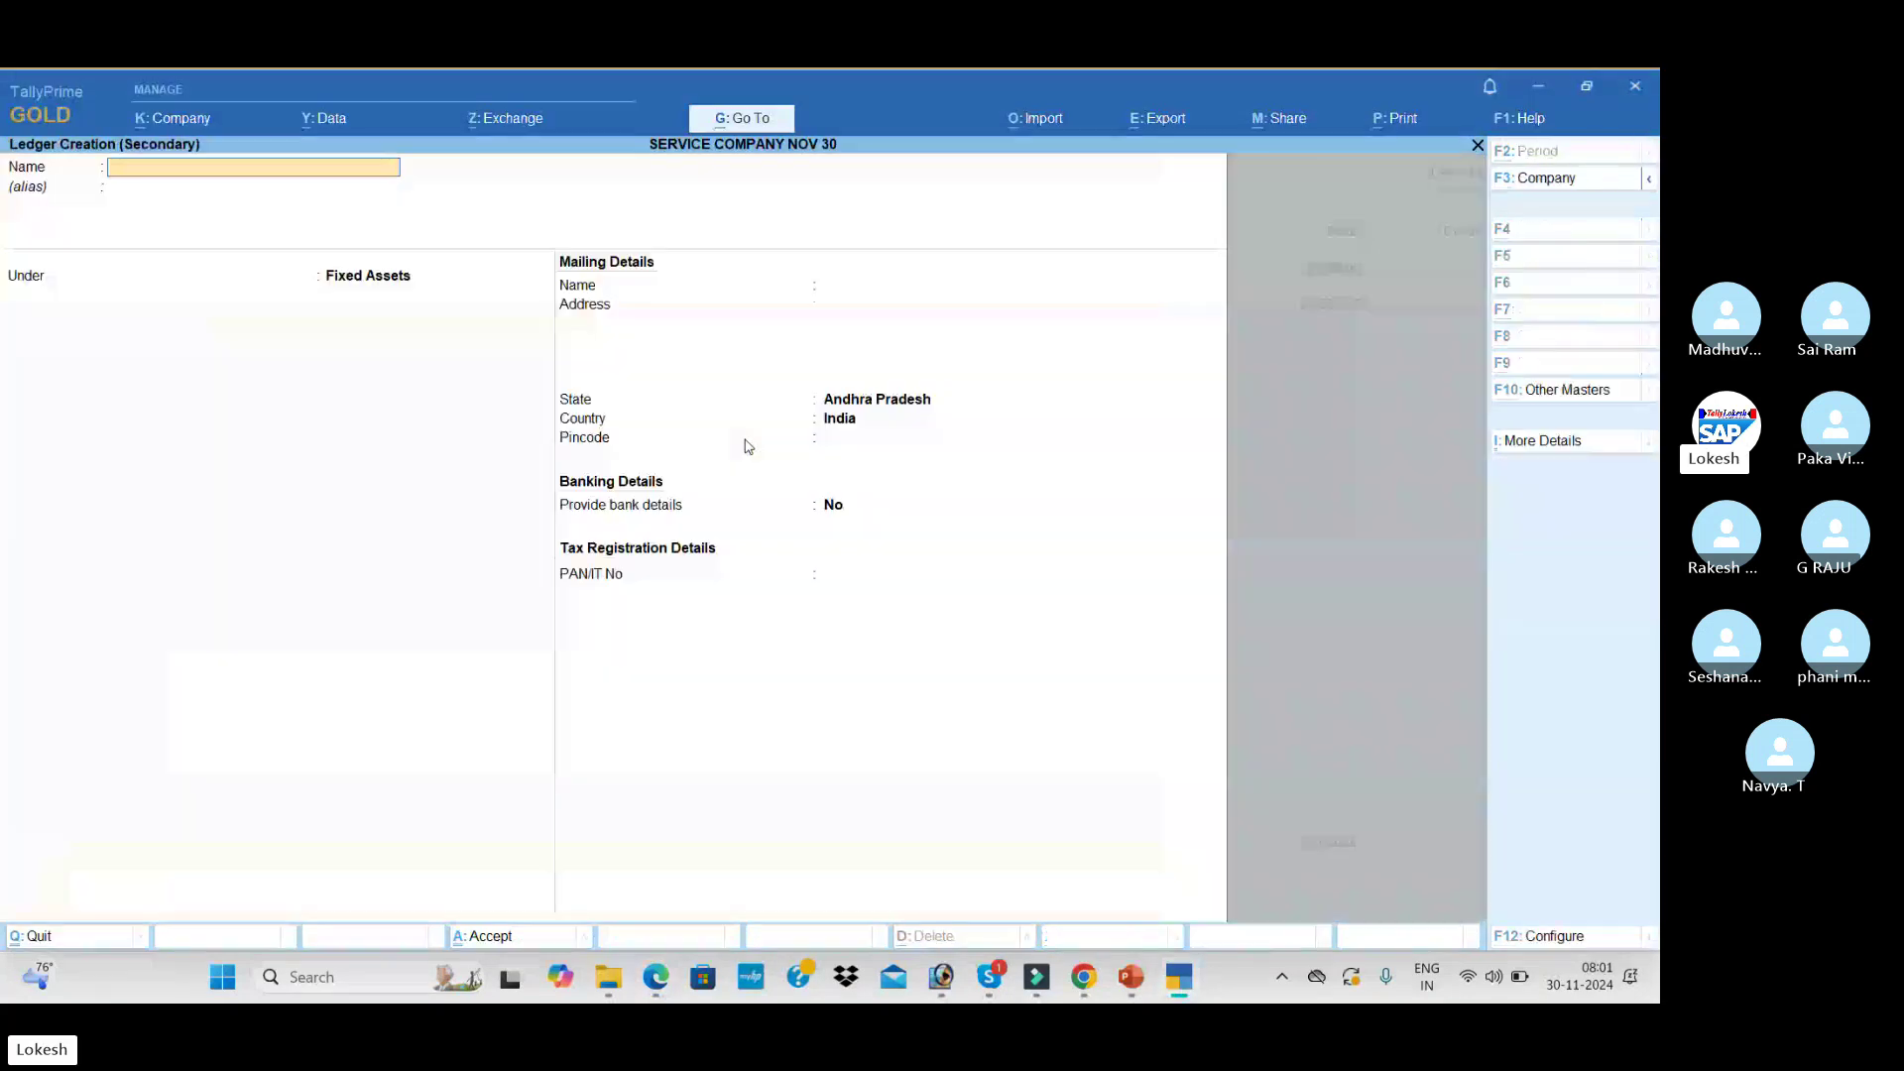
pyautogui.write('Ai')
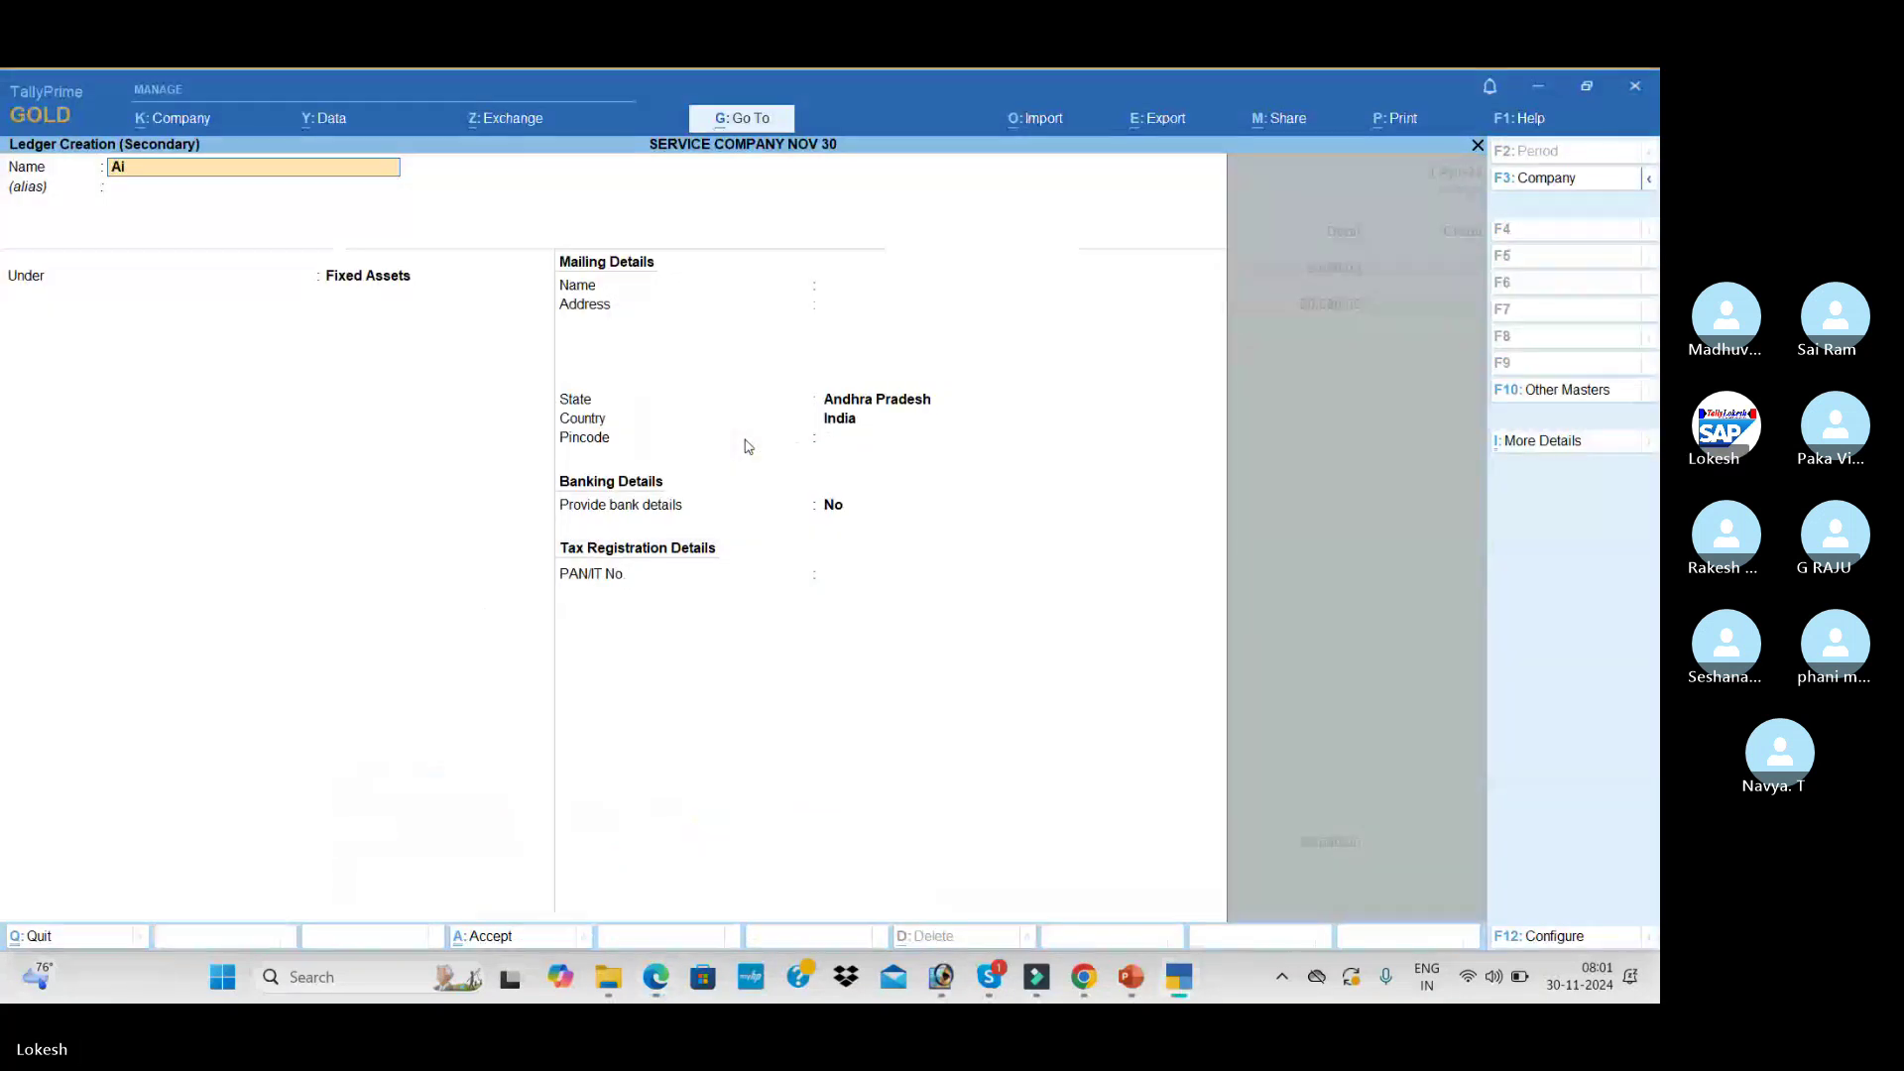
pyautogui.write('r Conditioner')
pyautogui.press('Return')
pyautogui.hotkey('ctrl', 'a')
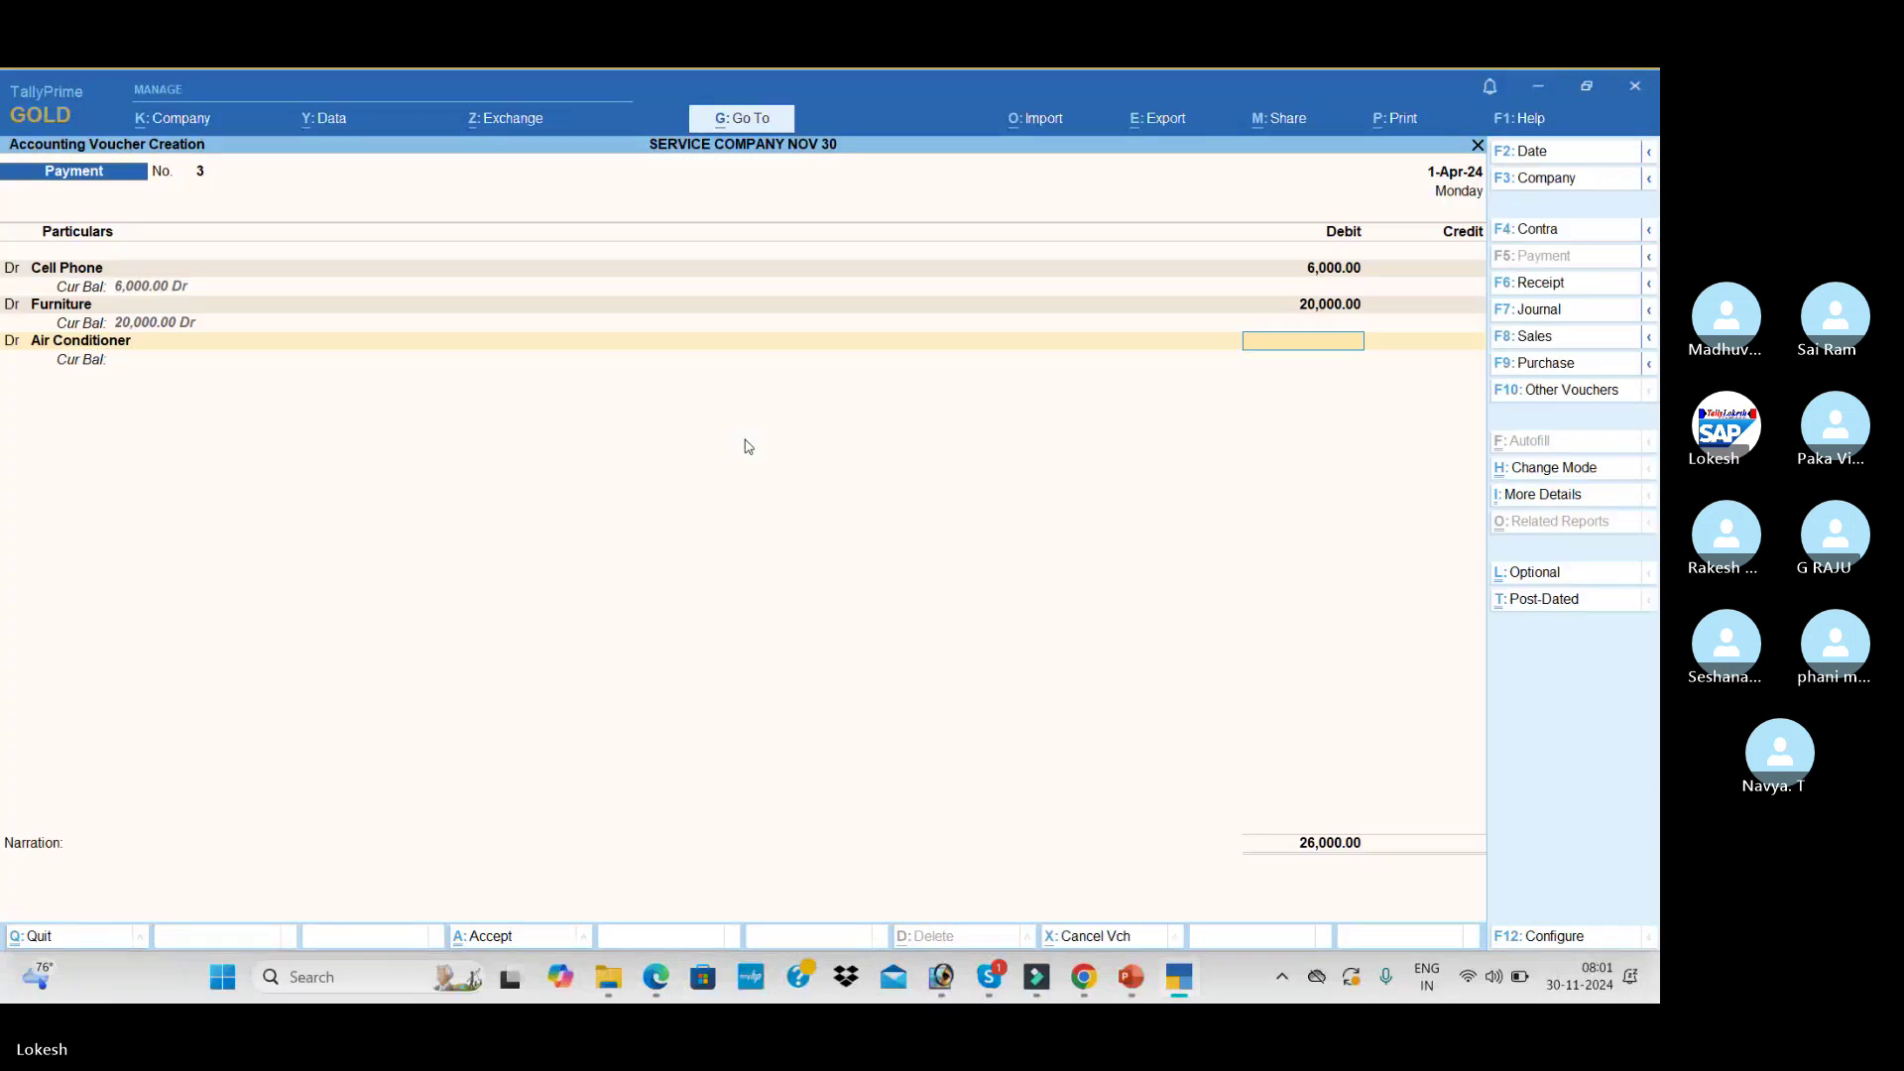
# - Look up the air conditioner's price in the PDF and debit Air Conditioner with 20,000
pyautogui.hotkey('alt', 'Tab')
pyautogui.hotkey('alt', 'Tab')
pyautogui.write('20000')
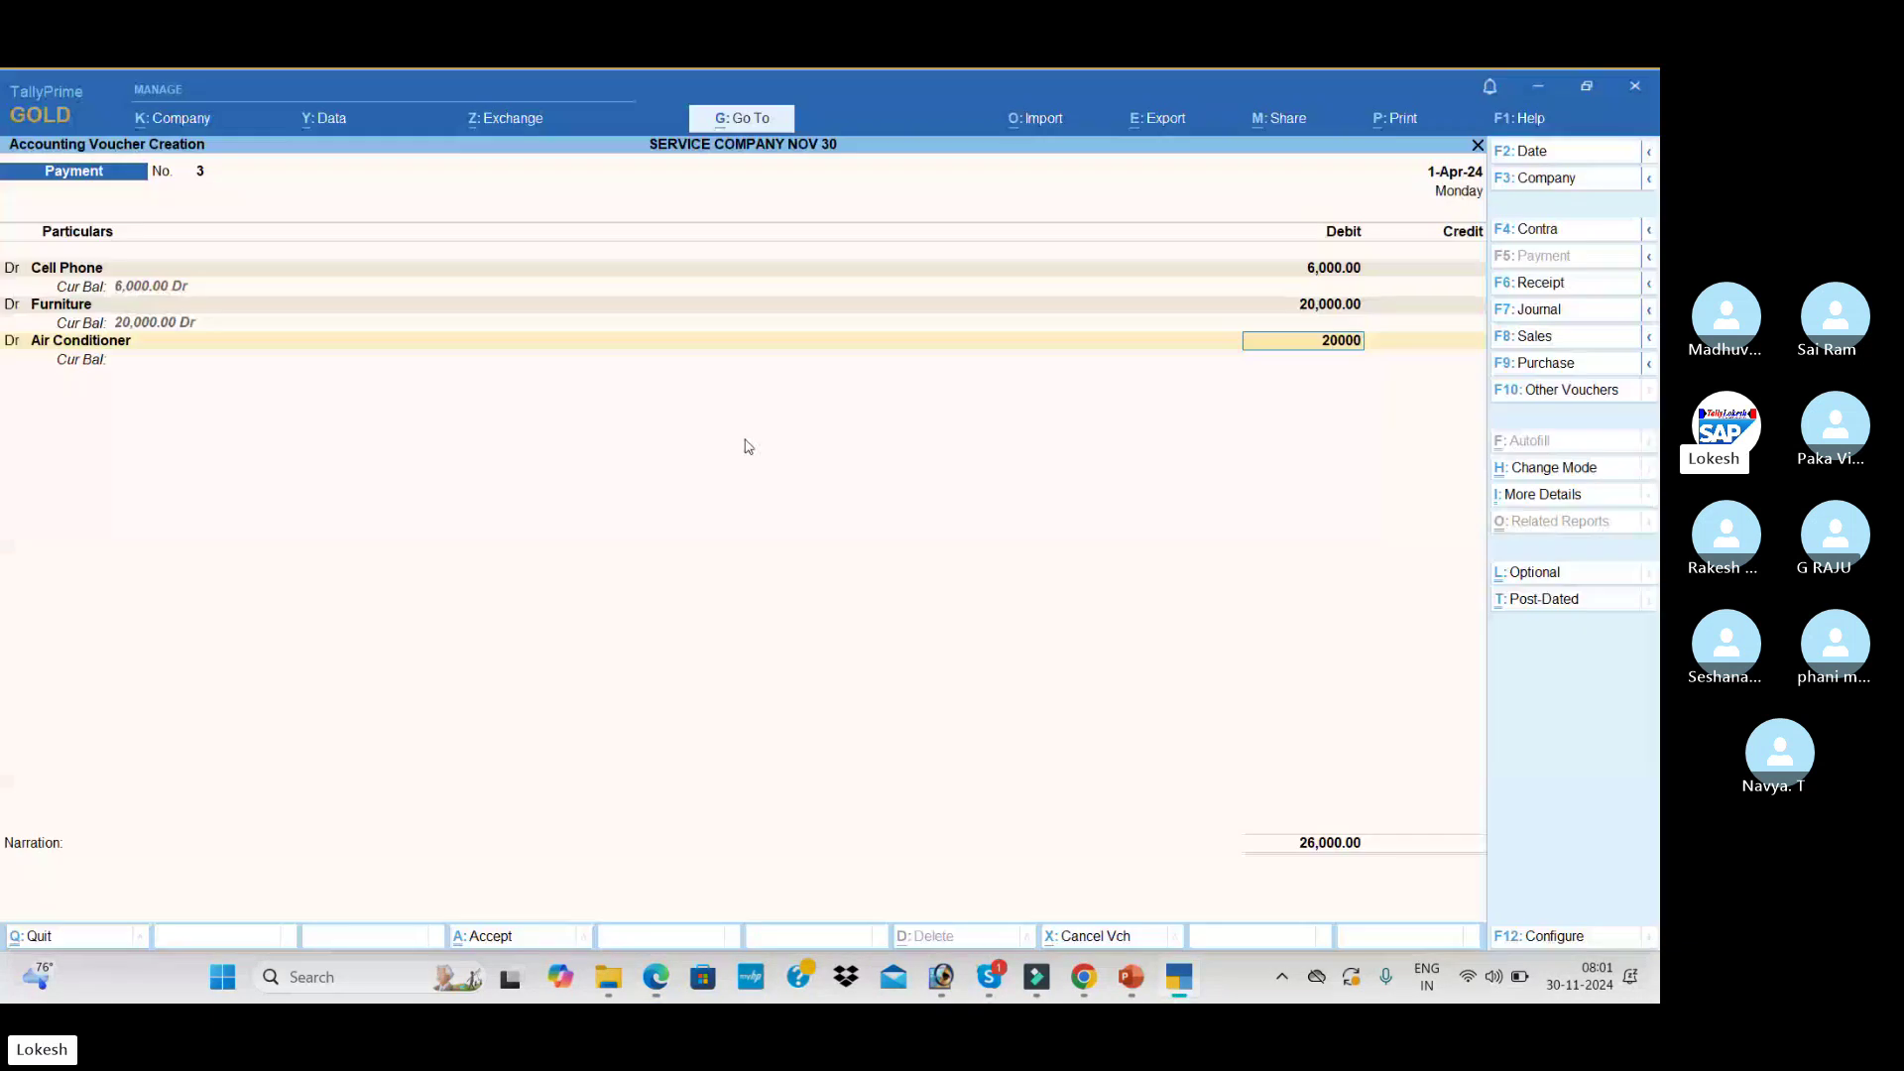
pyautogui.press('Return')
# - Look up the fourth purchased asset in the PDF and create a ledger named Electrical Fittings under Current Assets for the next debit line
pyautogui.hotkey('alt', 'c')
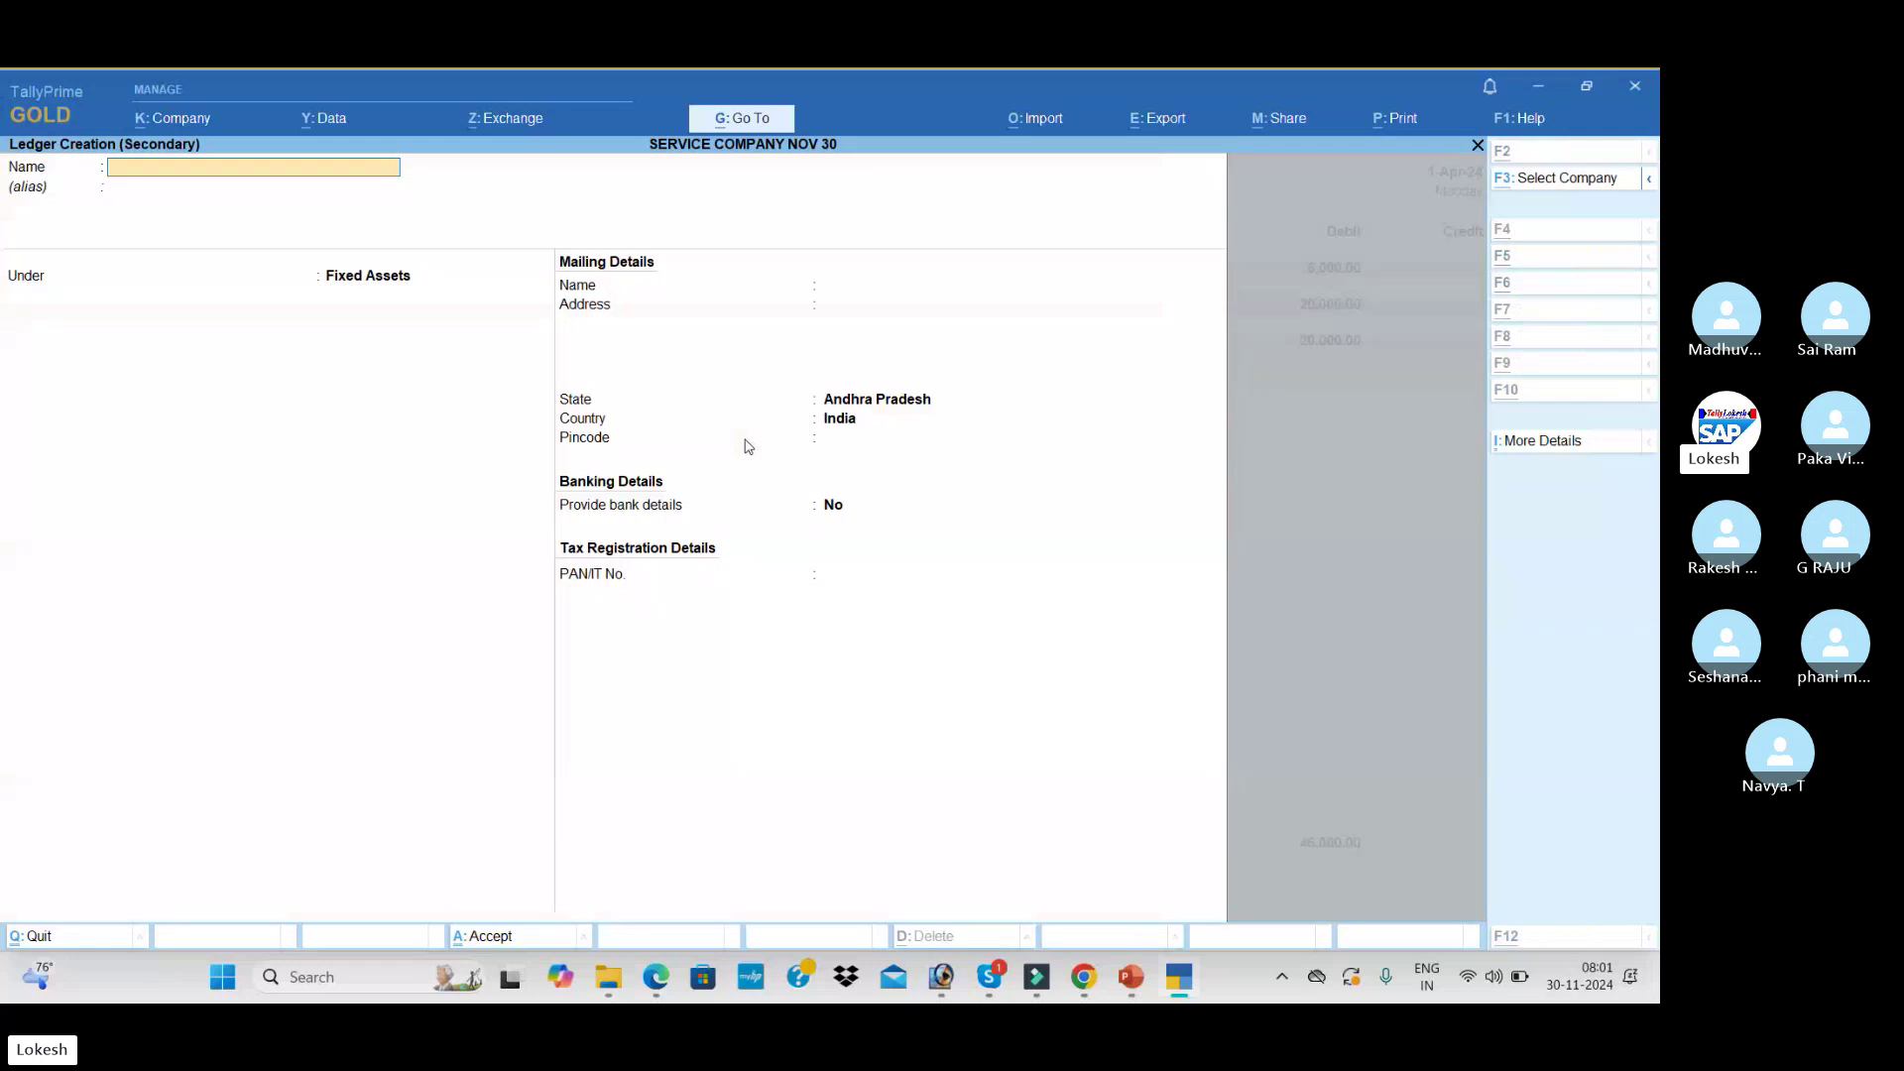
pyautogui.hotkey('alt', 'Tab')
pyautogui.hotkey('alt', 'Tab')
pyautogui.write('El')
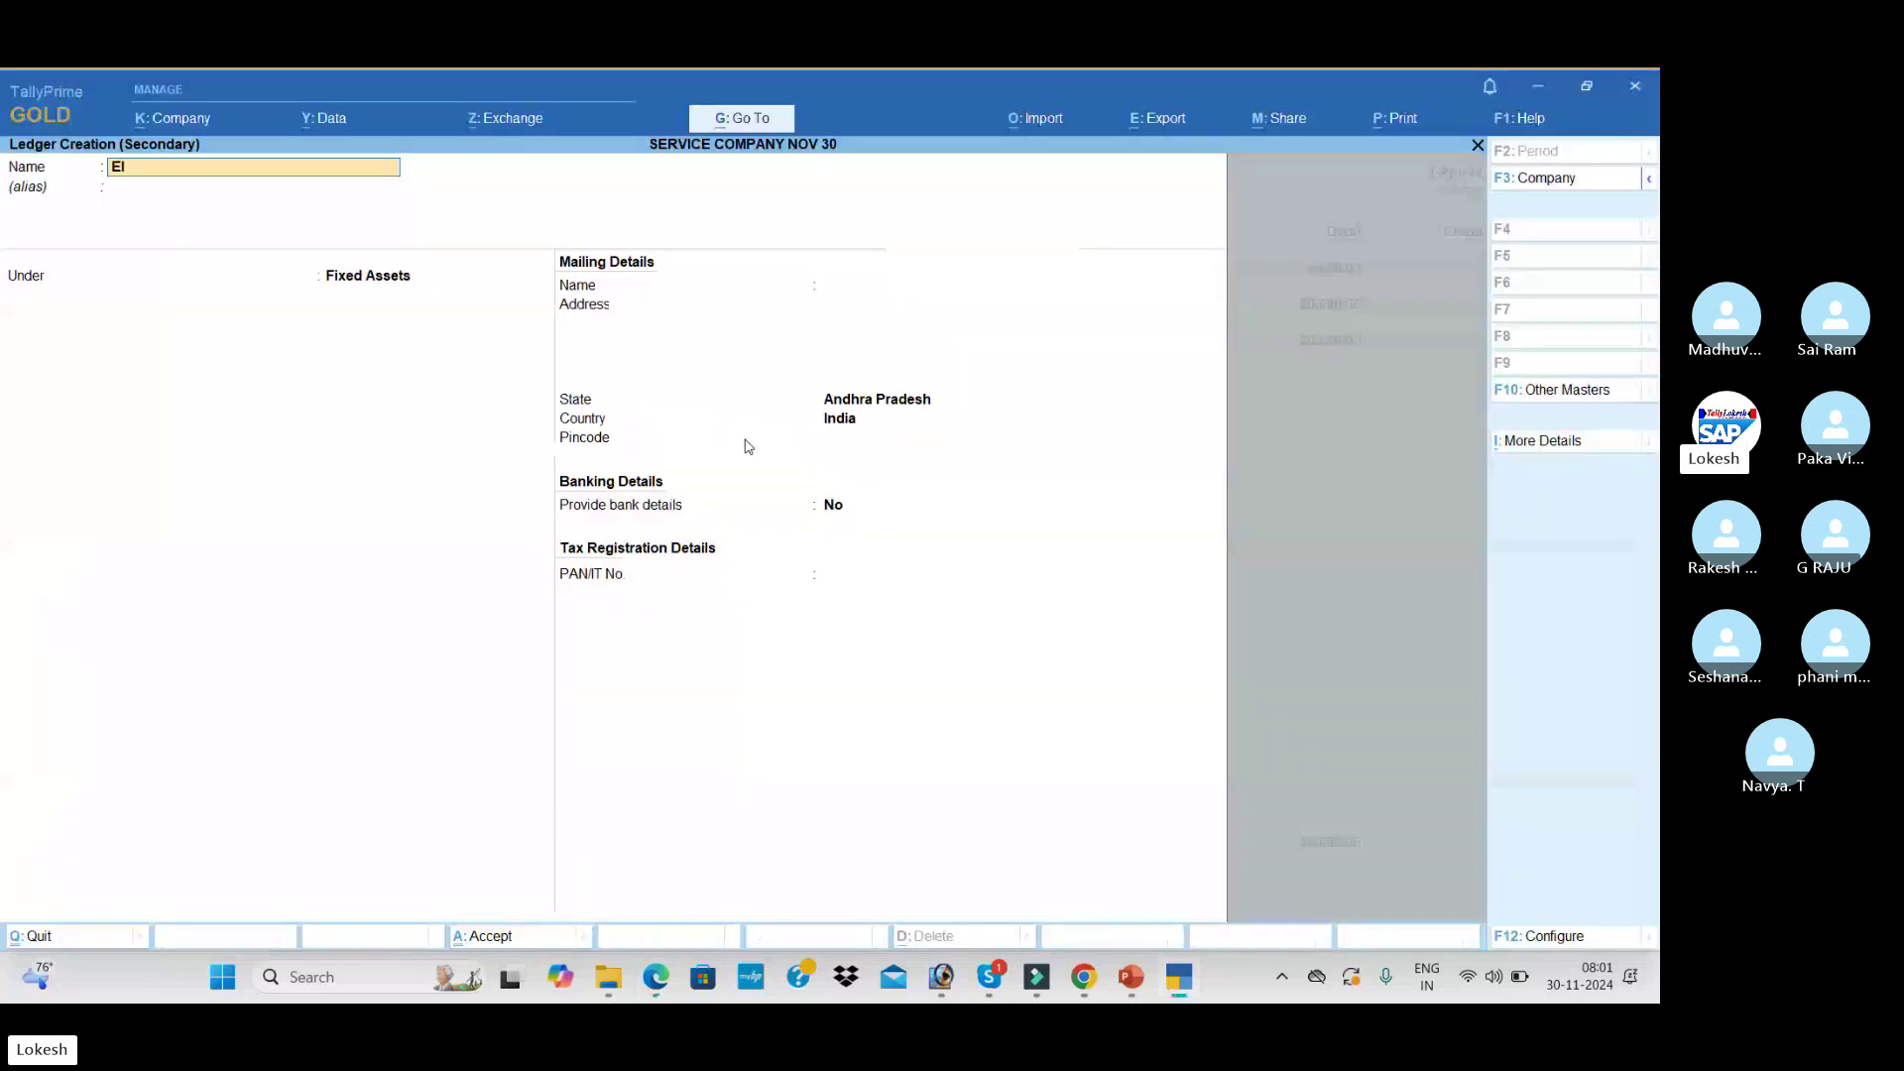
pyautogui.write('ectrical Fi')
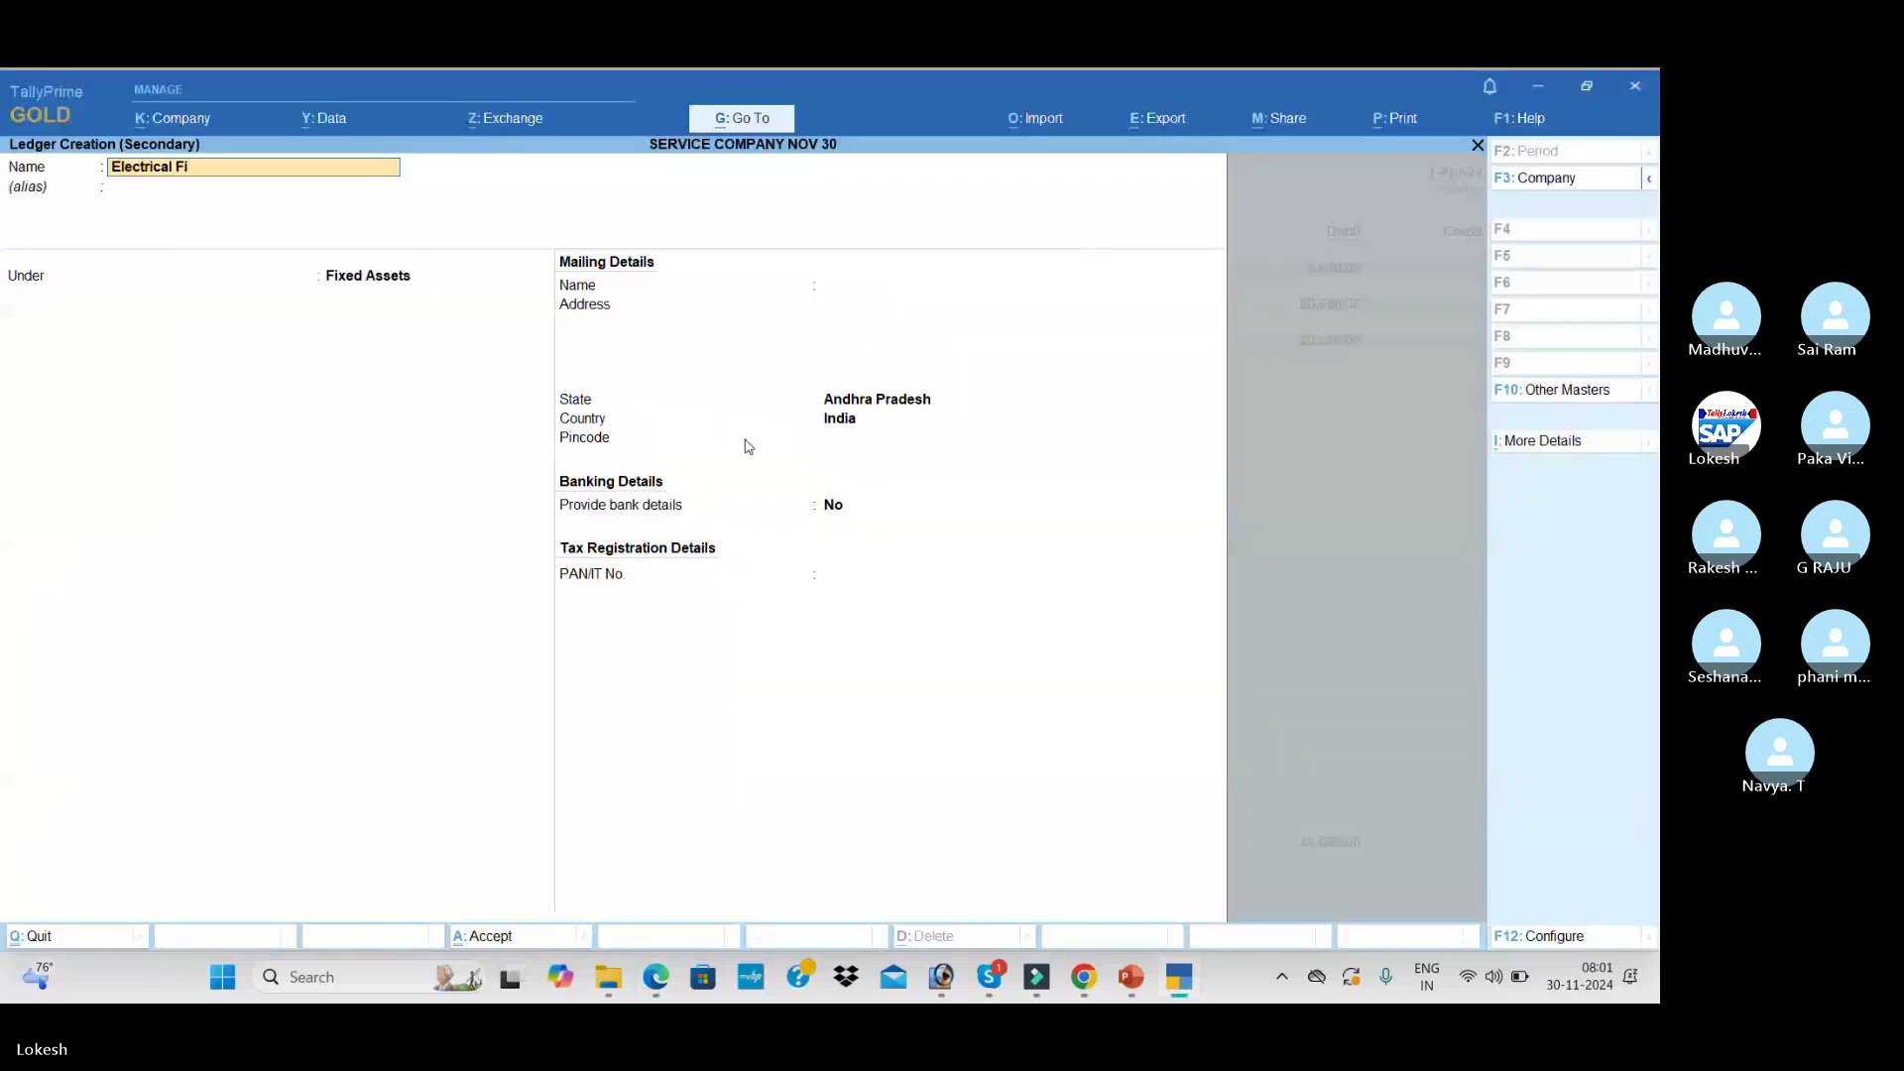
pyautogui.write('ttings')
pyautogui.press('Return')
pyautogui.press('Return')
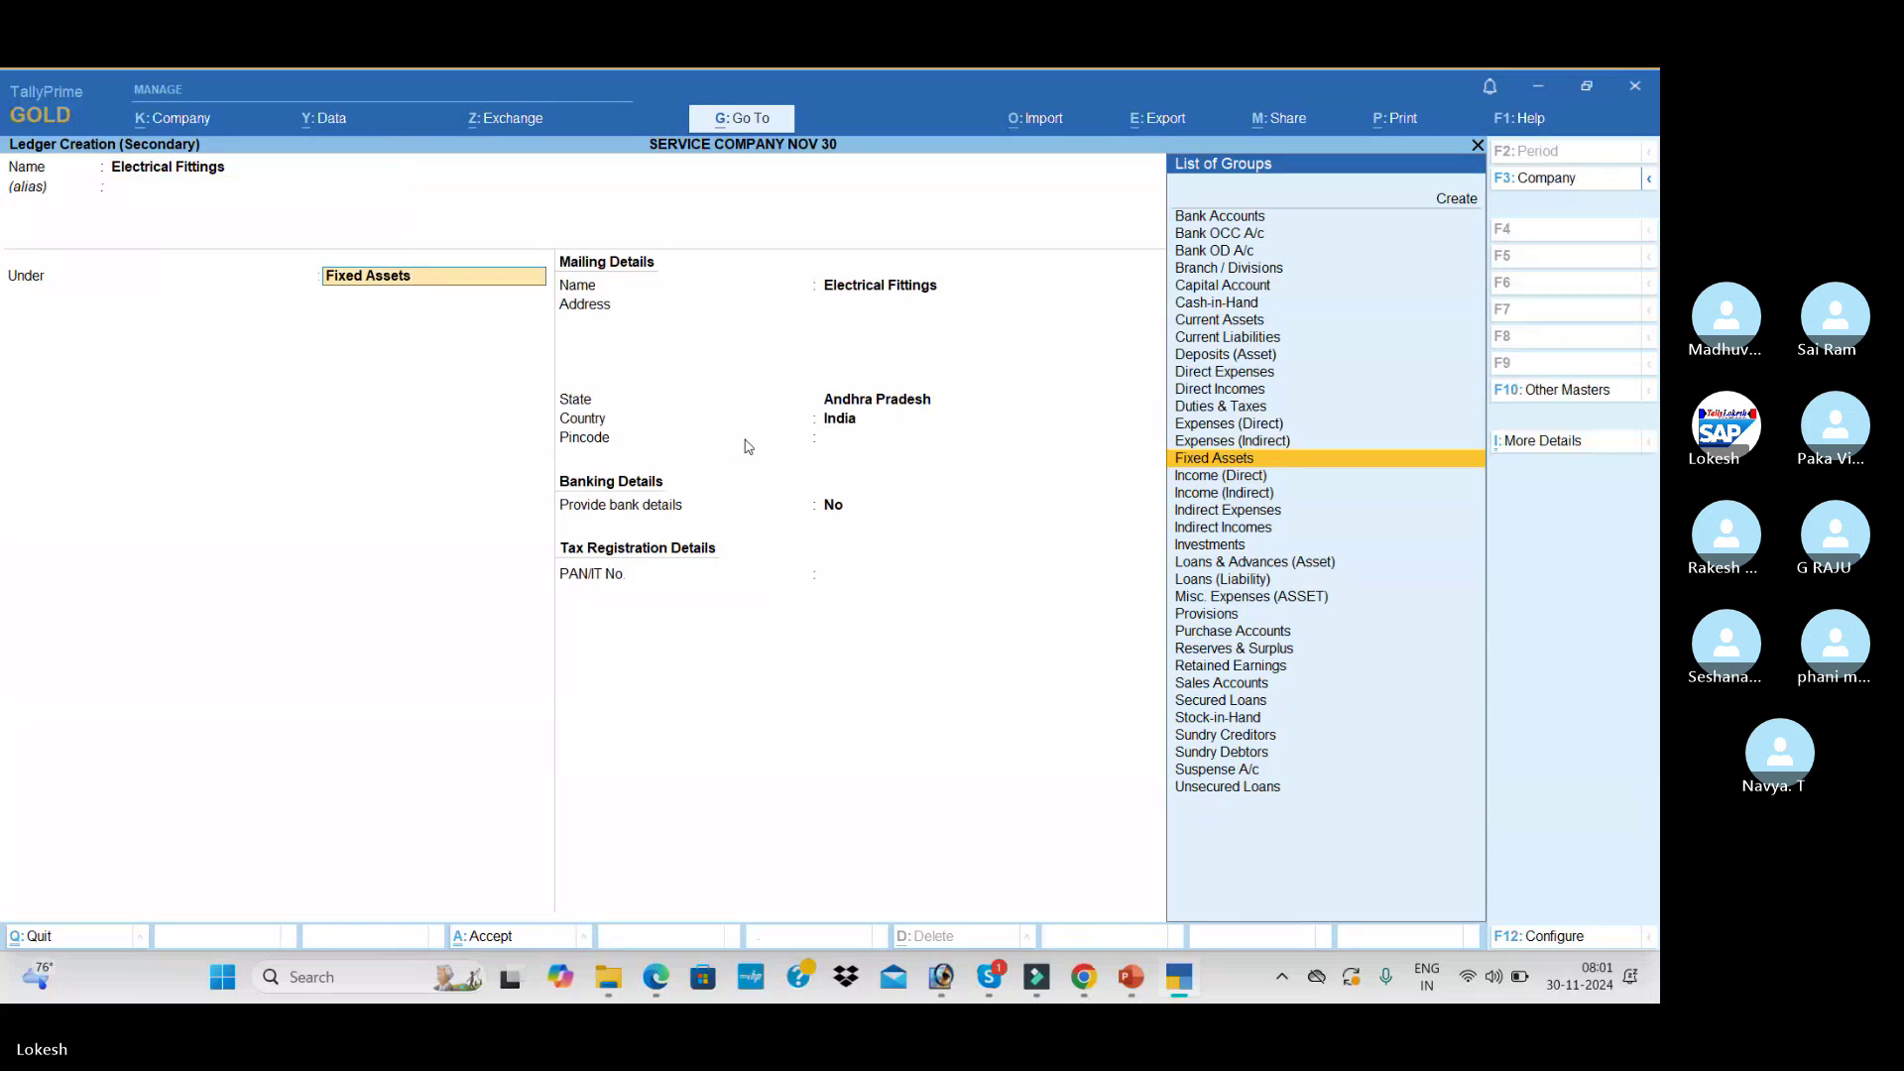
pyautogui.write('Cu')
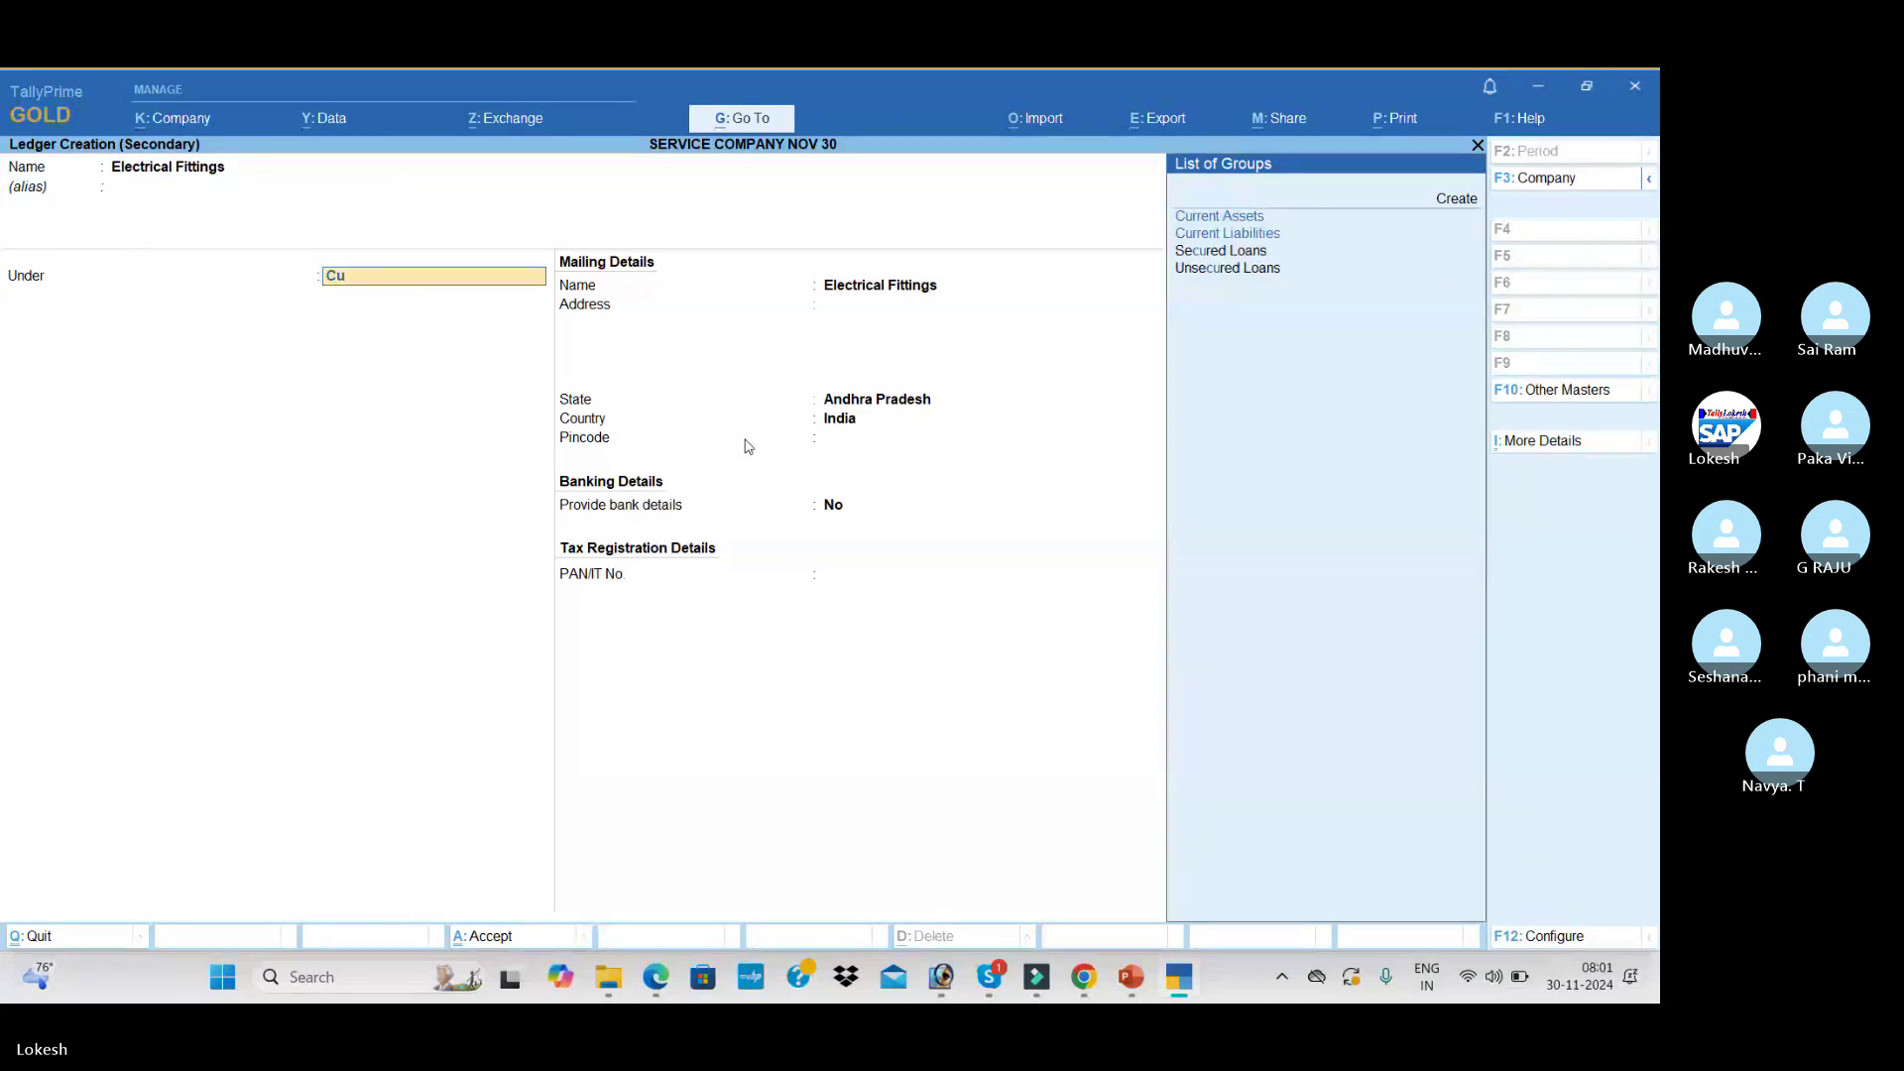
pyautogui.press('Return')
pyautogui.hotkey('ctrl', 'a')
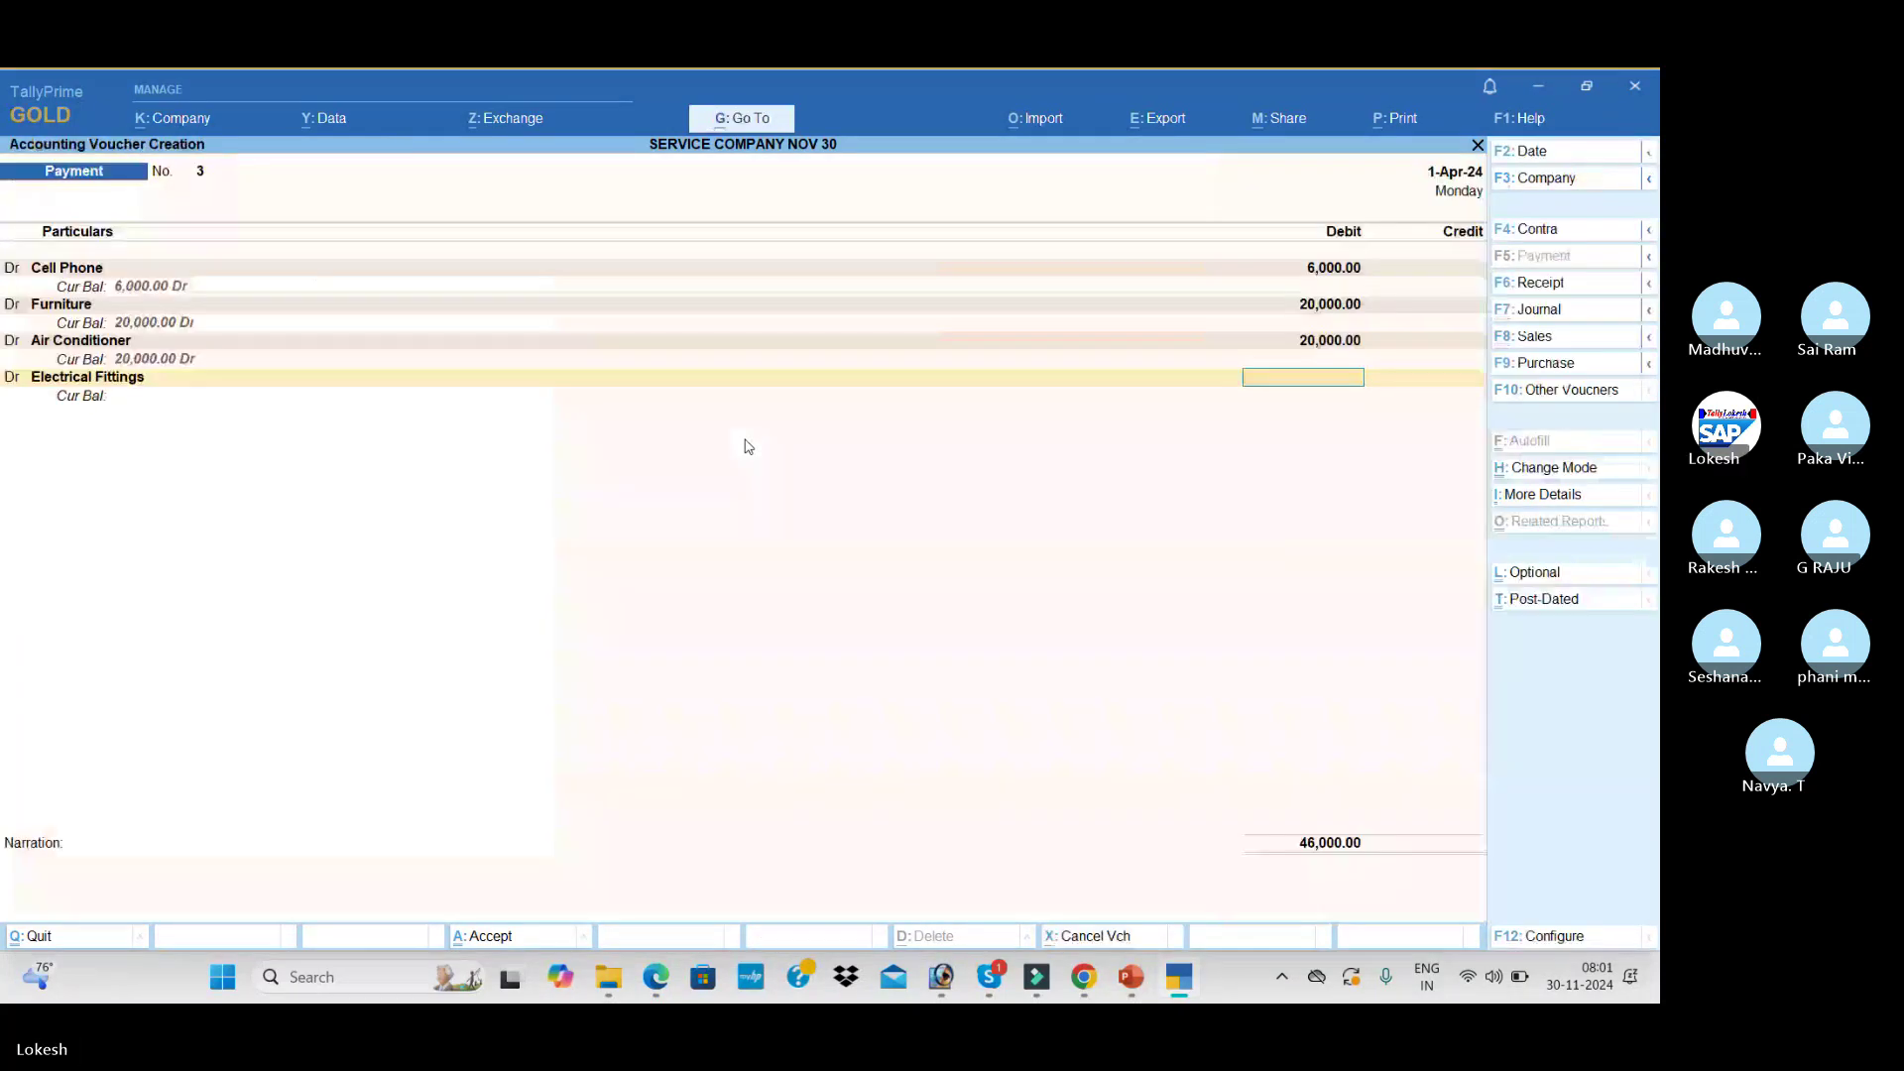
# - Look up the electrical fittings' price in the PDF and debit Electrical Fittings with 15,000
pyautogui.hotkey('alt', 'Tab')
pyautogui.hotkey('alt', 'Tab')
pyautogui.write('15000')
pyautogui.press('Return')
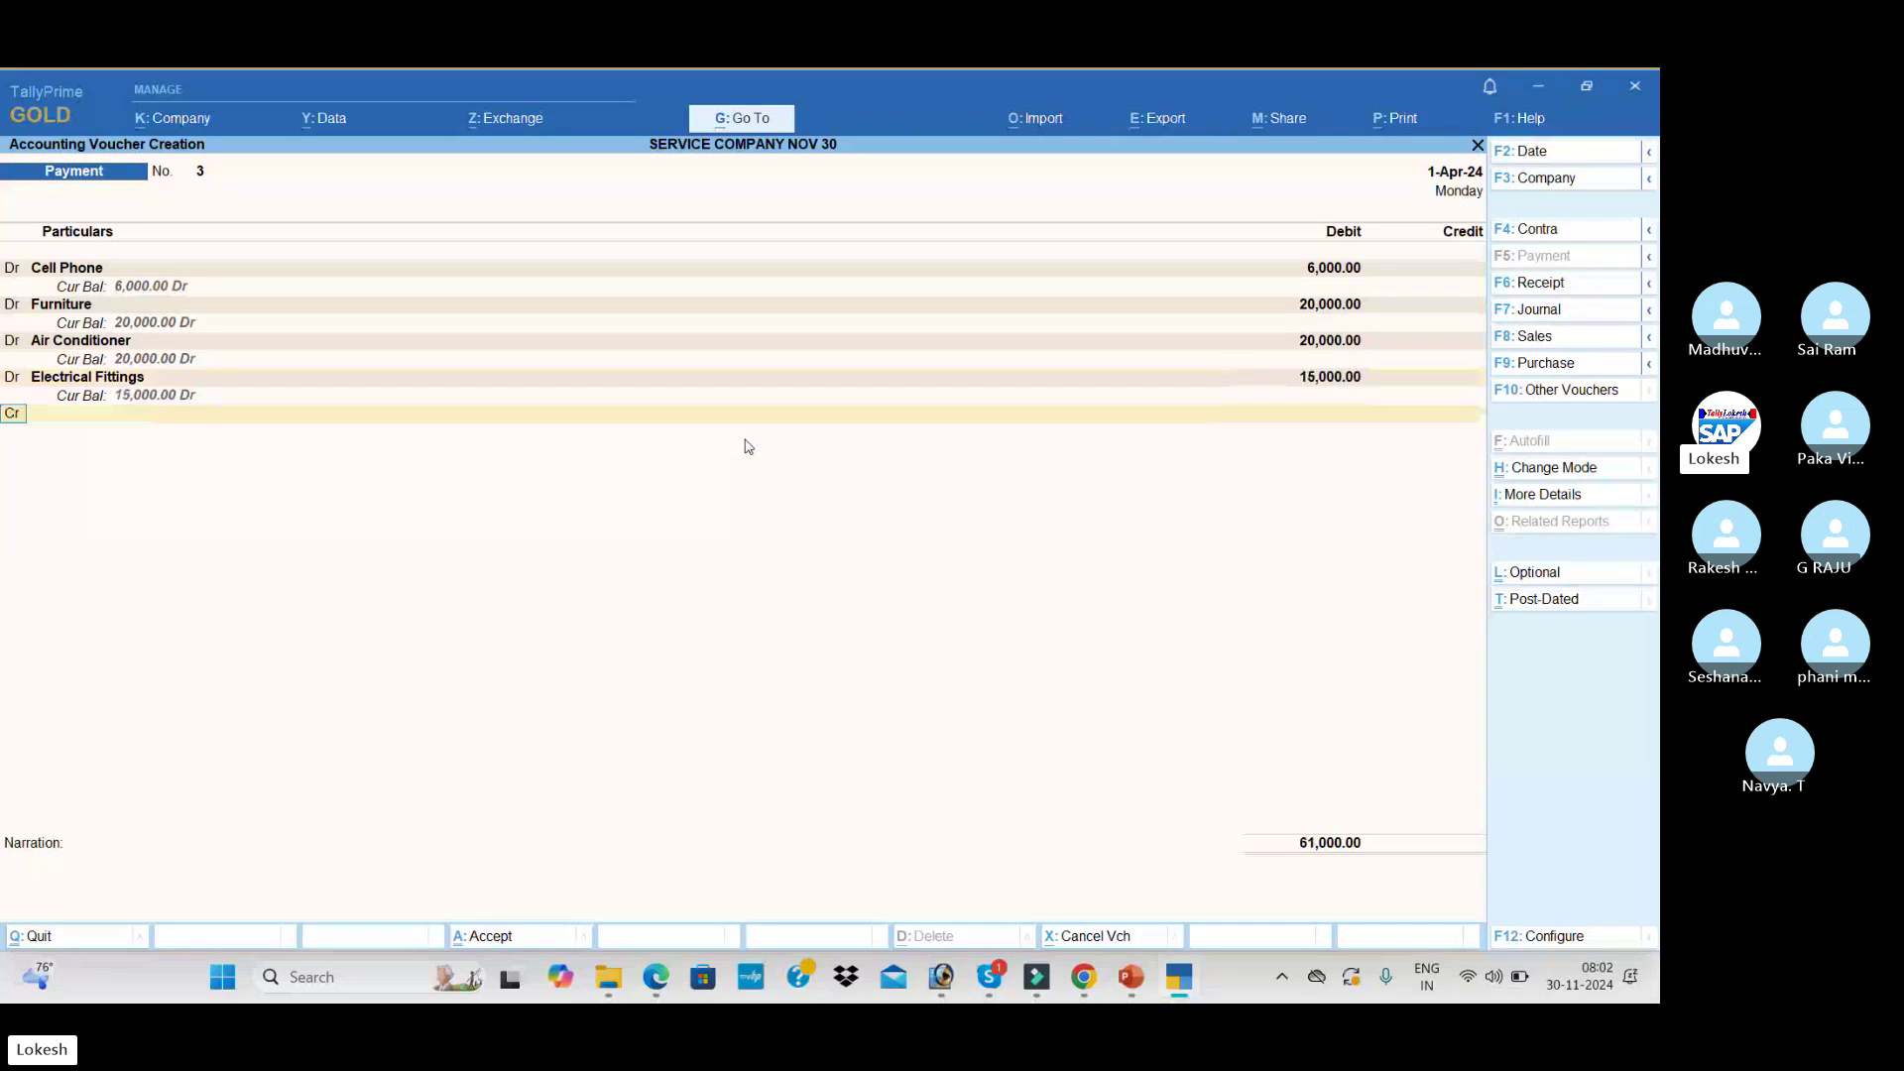
# - Credit Hdfc Bank with 61,000 and save the fixed assets payment voucher
pyautogui.write('H')
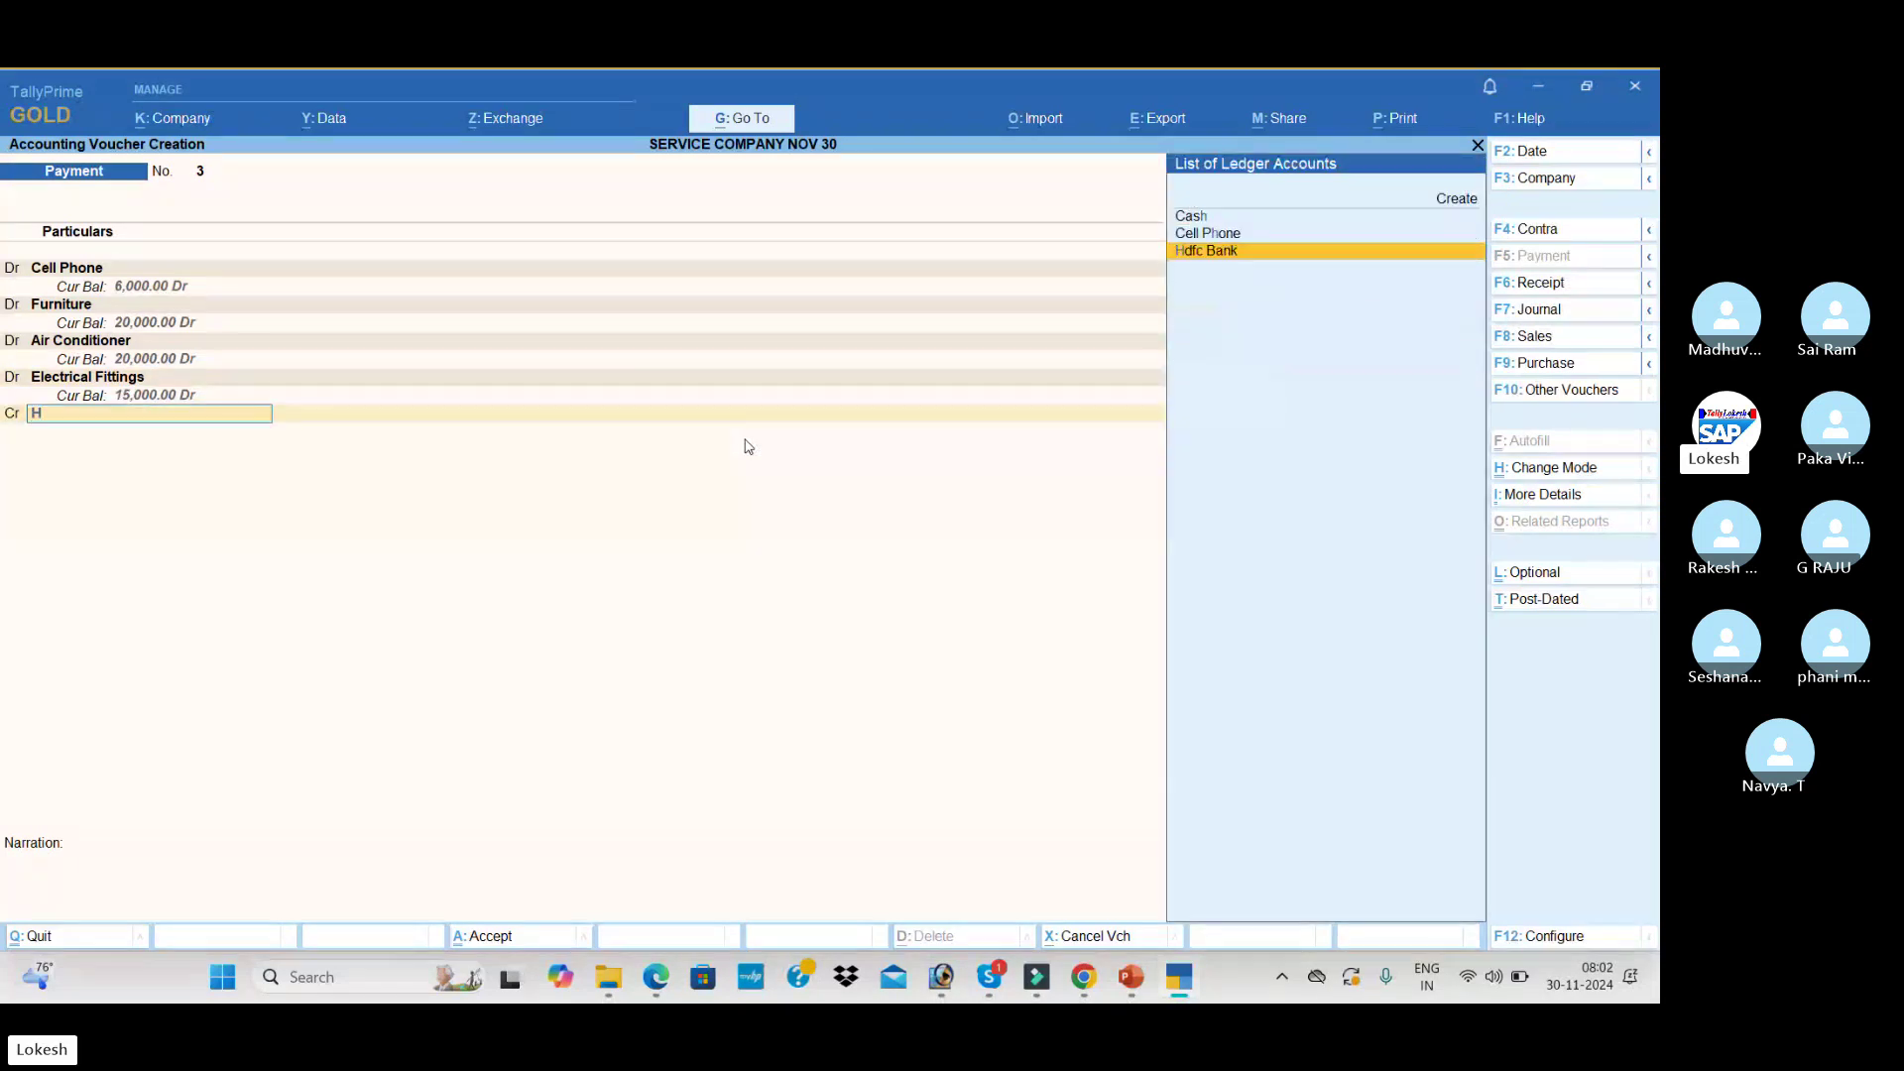
pyautogui.press('Return')
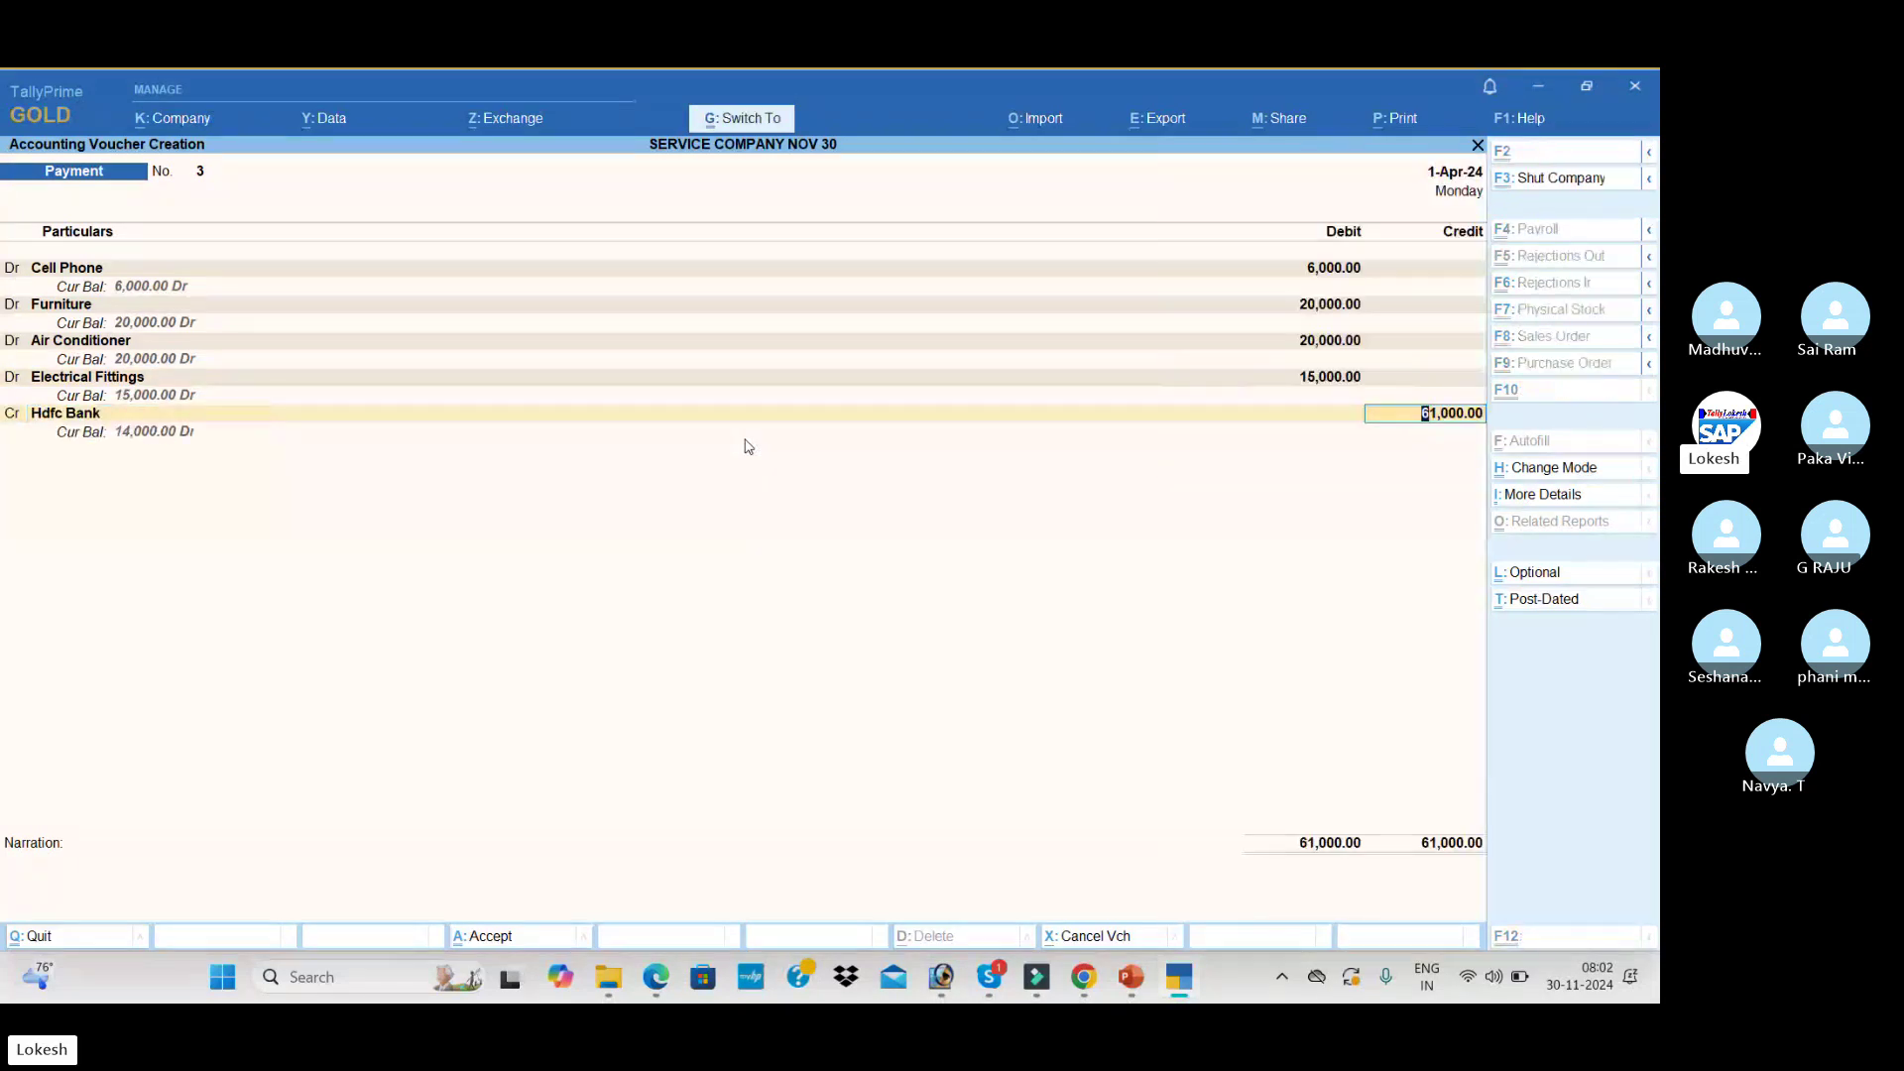
pyautogui.hotkey('ctrl', 'a')
# - Check transaction 6 in the PDF and create a ledger named Telephone Sd under Deposits (Asset) for a new payment voucher
pyautogui.hotkey('alt', 'Tab')
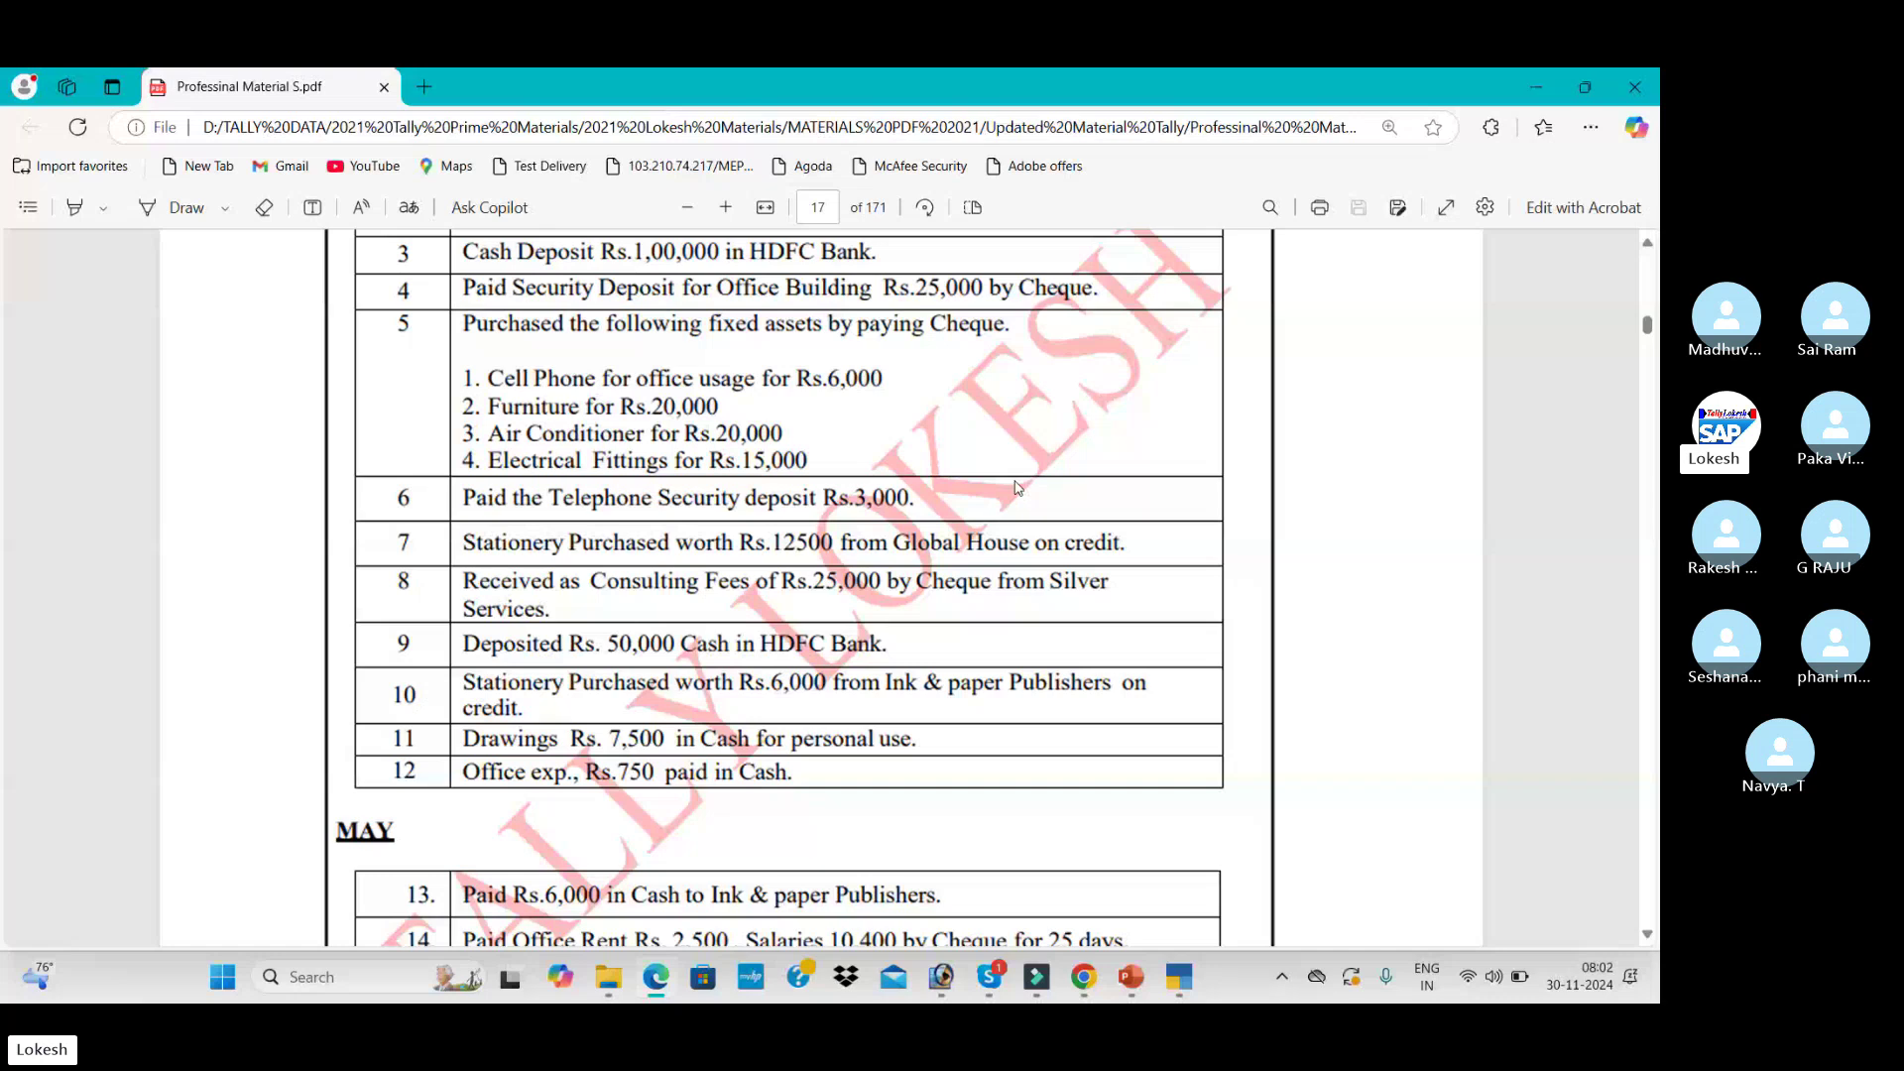
pyautogui.hotkey('alt', 'Tab')
pyautogui.write('l')
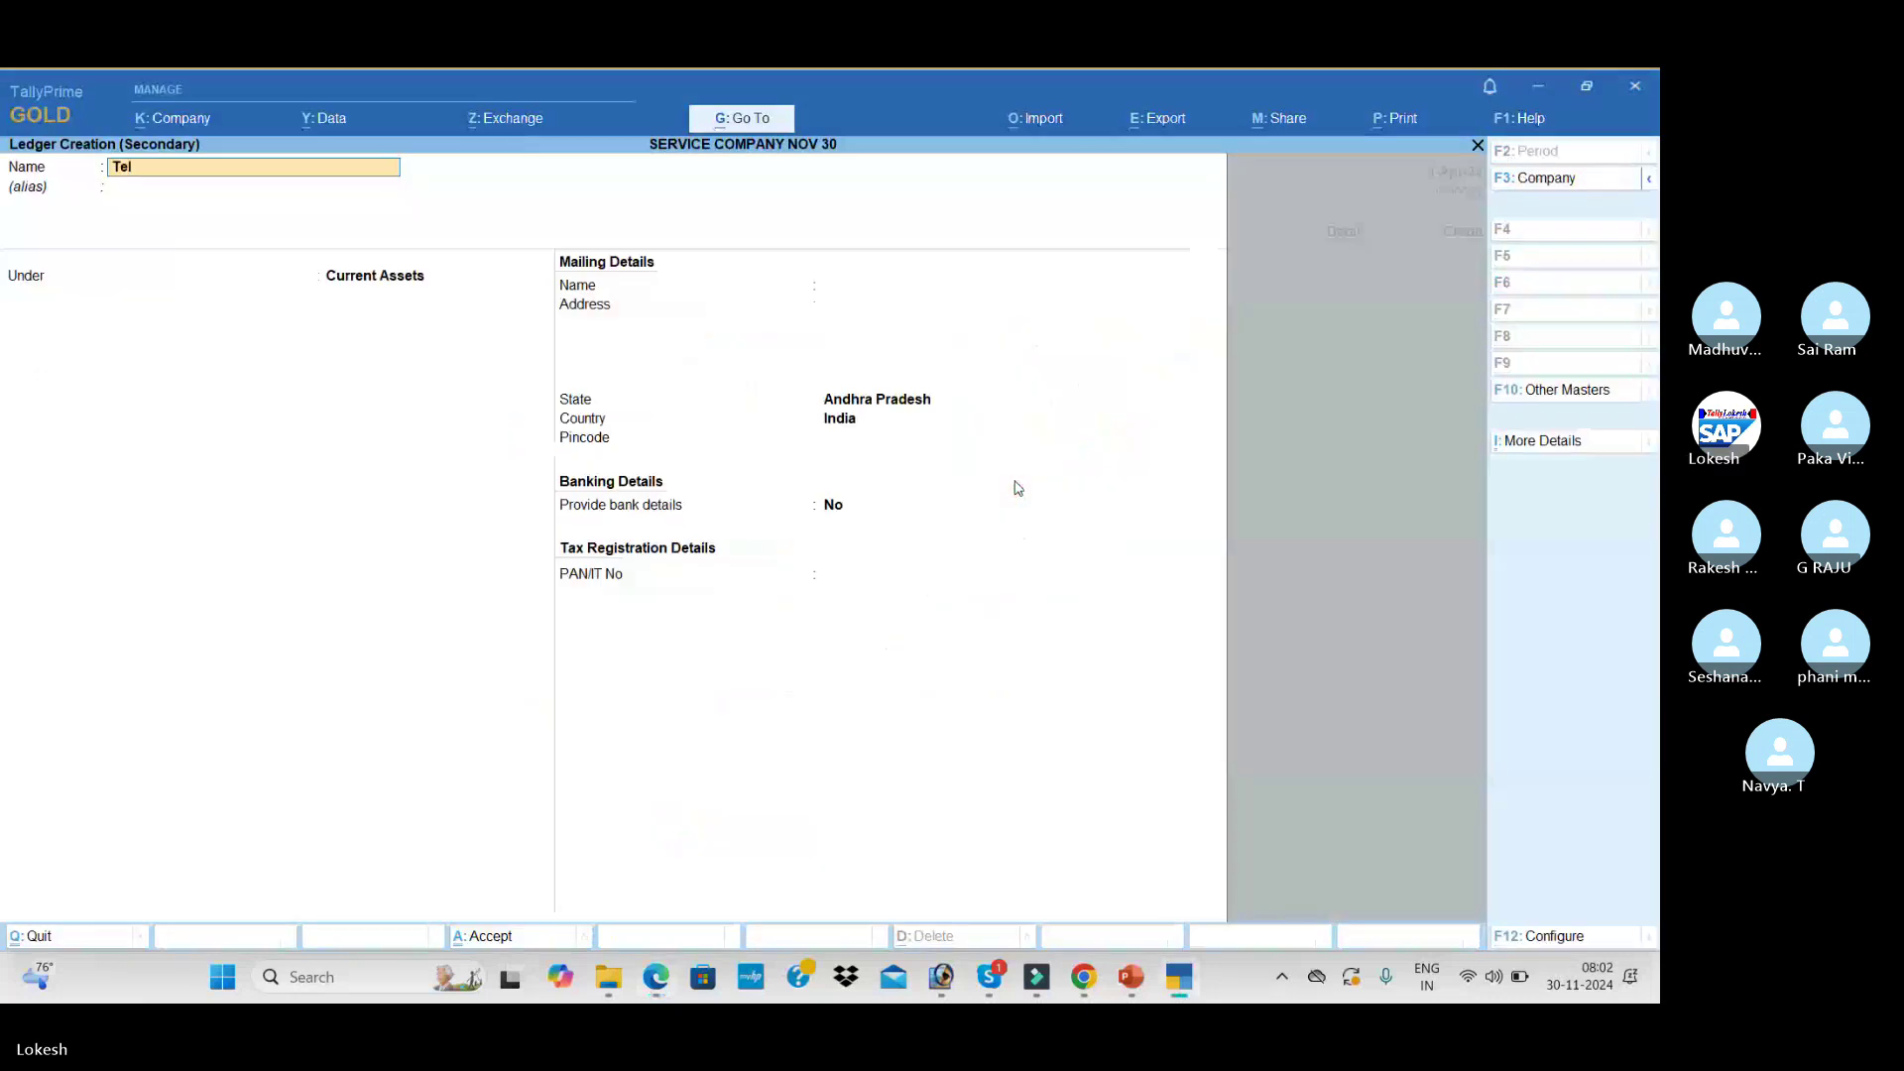
pyautogui.write('ep')
pyautogui.press('BackSpace')
pyautogui.press('BackSpace')
pyautogui.write('ephone Sd')
pyautogui.press('Return')
pyautogui.press('Return')
pyautogui.write('de')
pyautogui.press('Return')
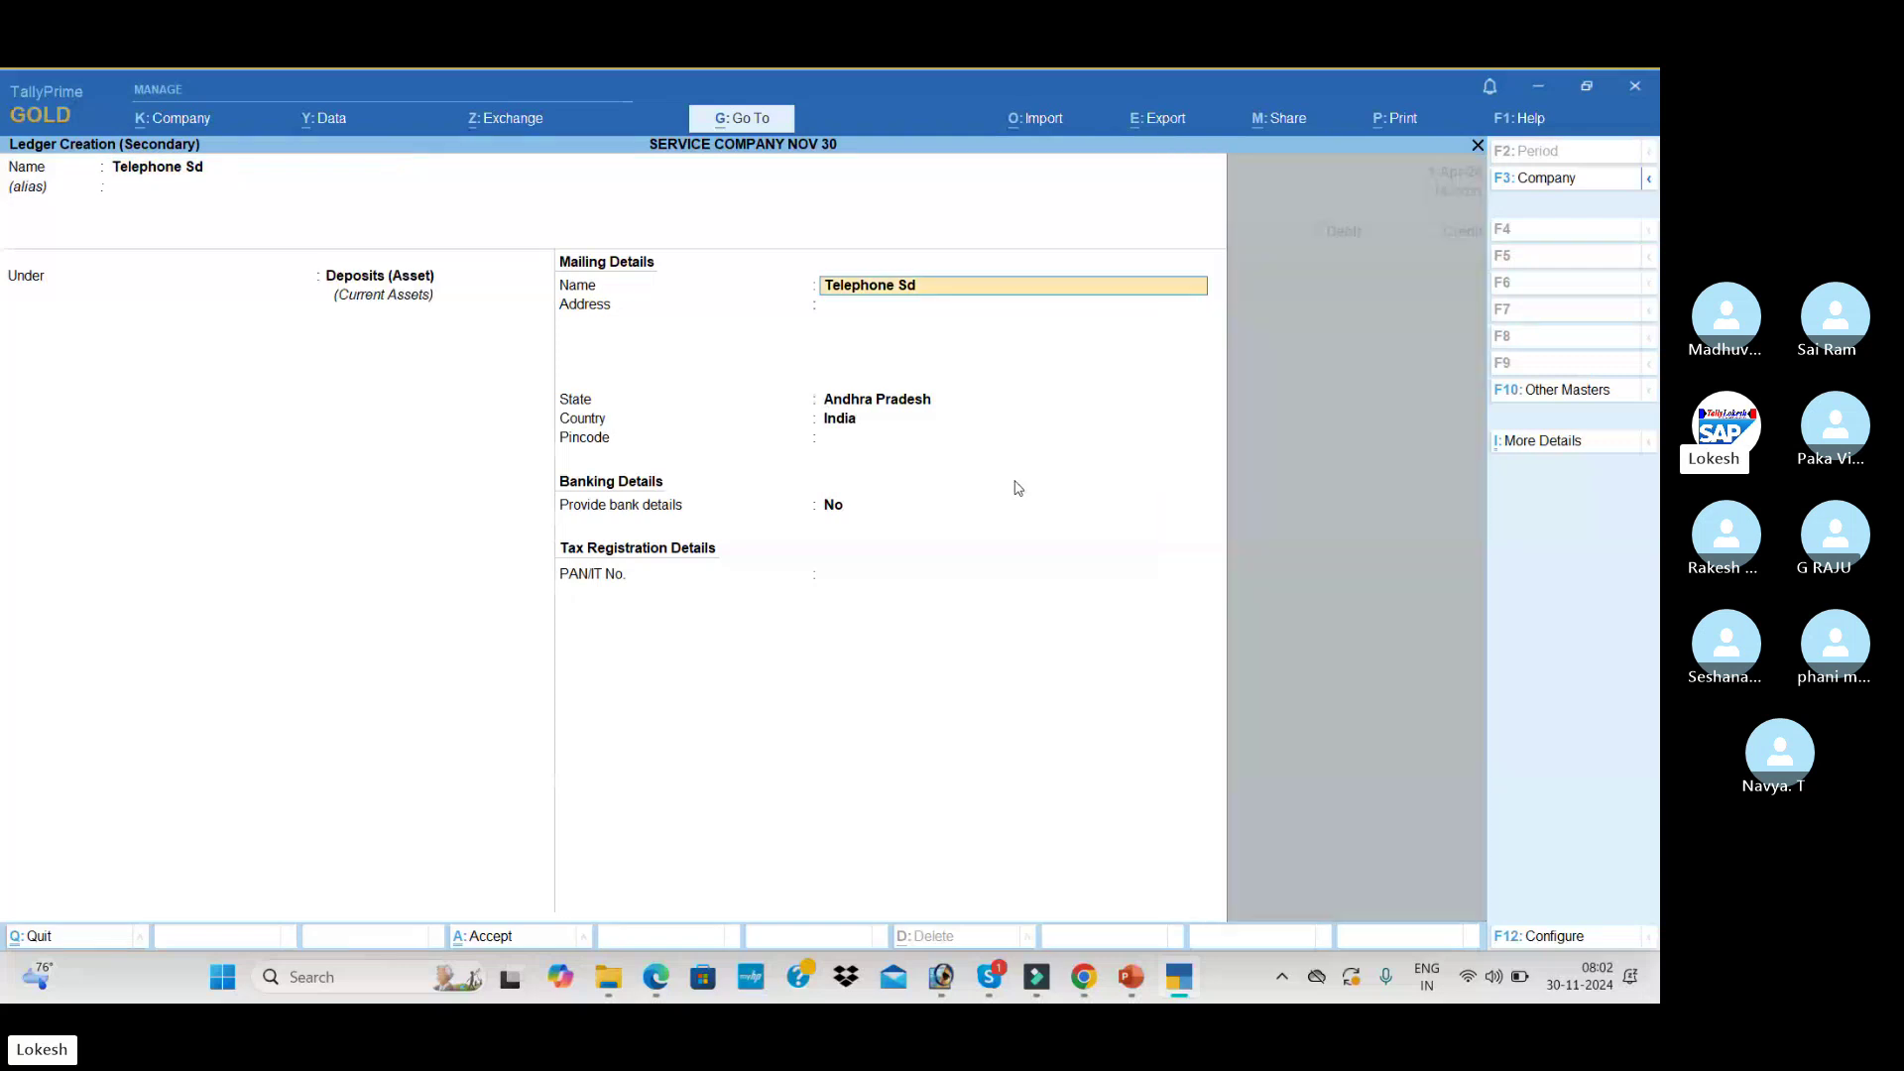
pyautogui.hotkey('ctrl', 'a')
# - Look up the telephone security deposit amount in the PDF and debit Telephone Sd with 3,000
pyautogui.hotkey('alt', 'Tab')
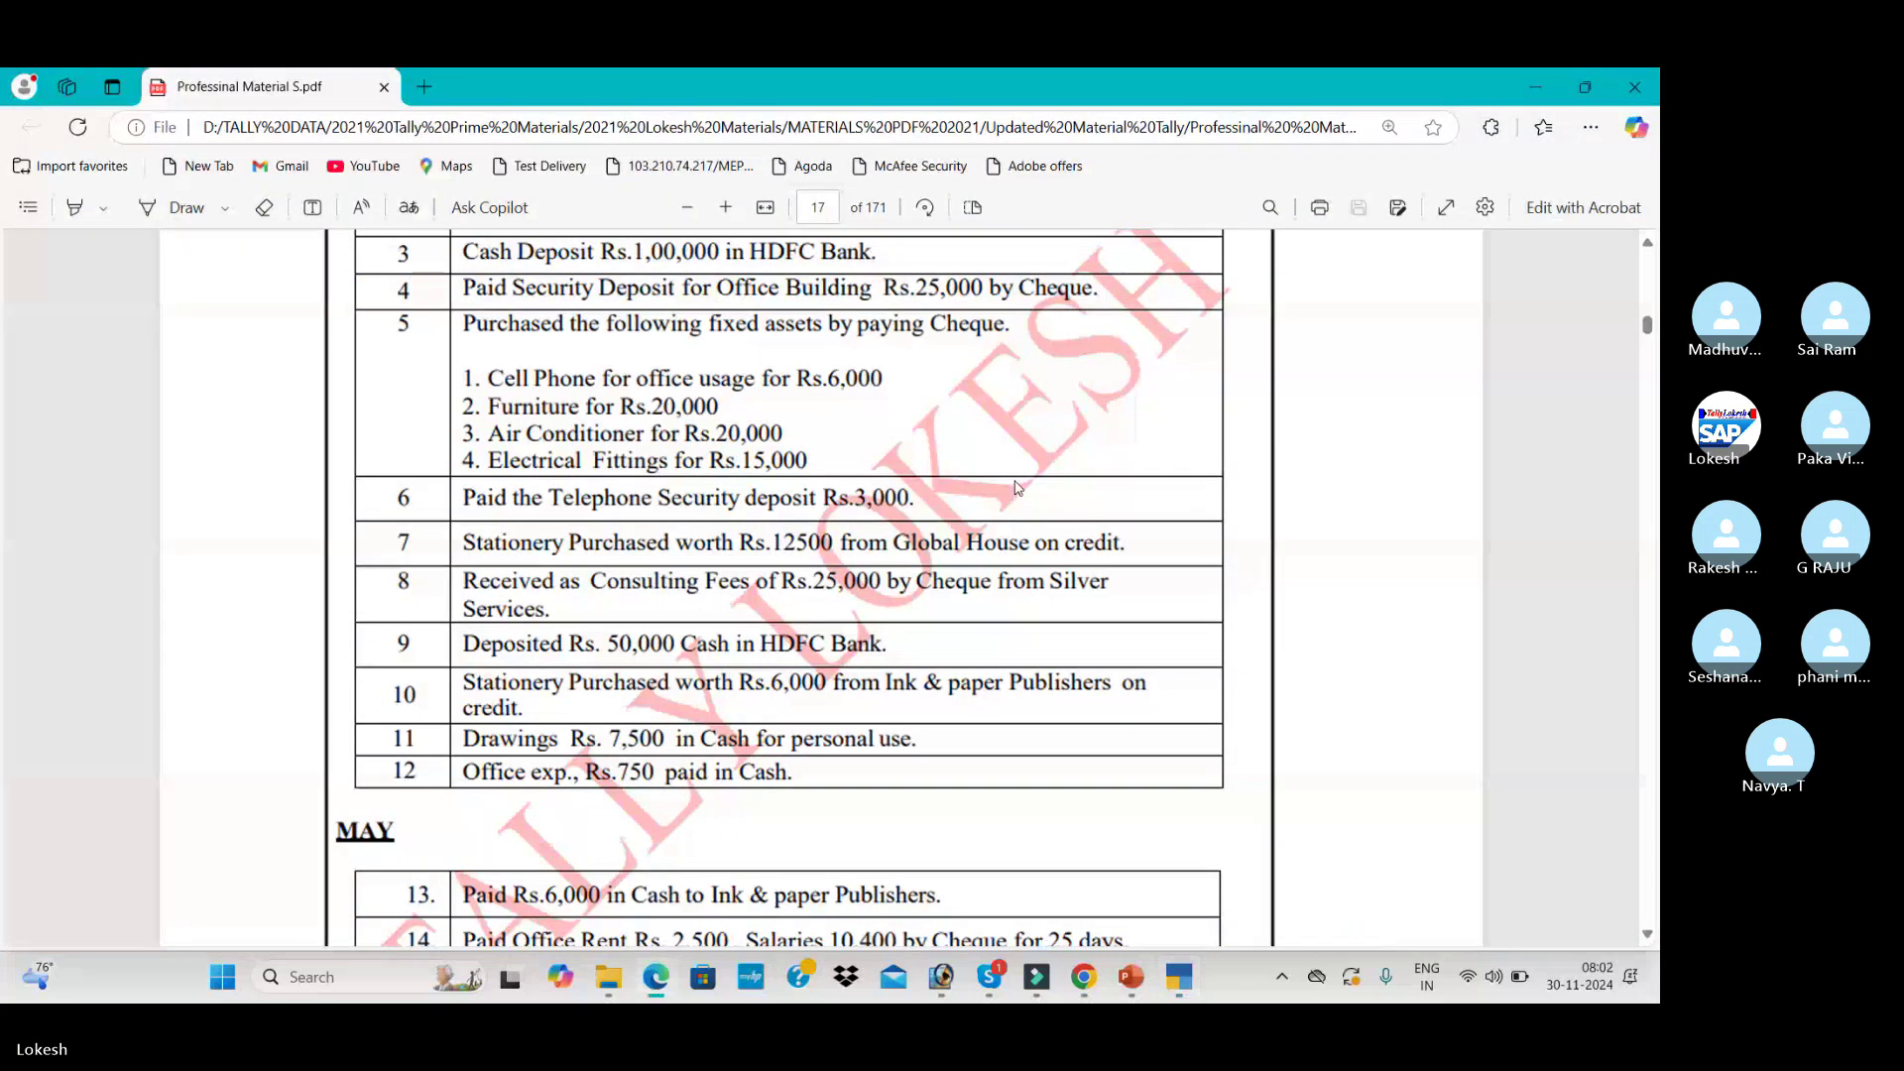
pyautogui.hotkey('alt', 'Tab')
pyautogui.write('3,00')
pyautogui.write('00')
pyautogui.press('Return')
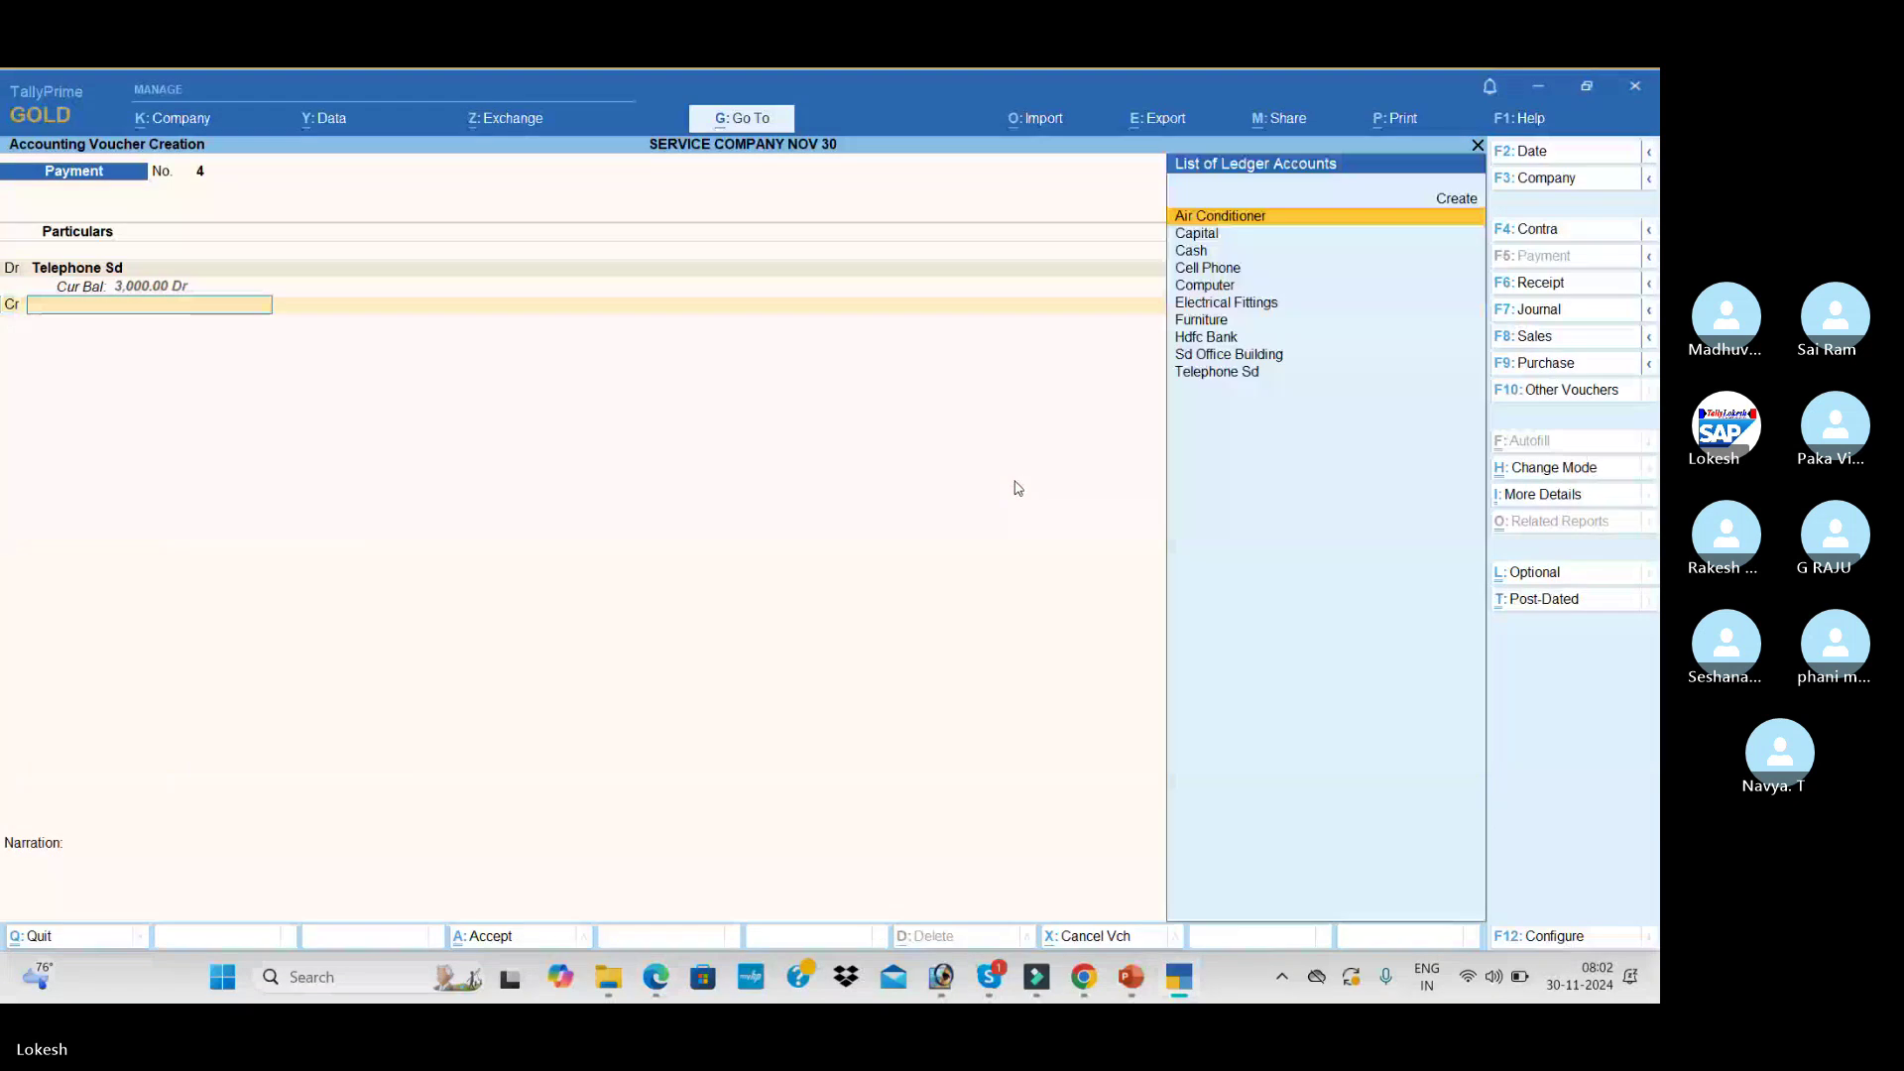
# - Credit Cash with 3,000 and accept the telephone deposit payment voucher
pyautogui.press('Down')
pyautogui.press('Down')
pyautogui.press('Return')
pyautogui.press('Return')
pyautogui.press('Return')
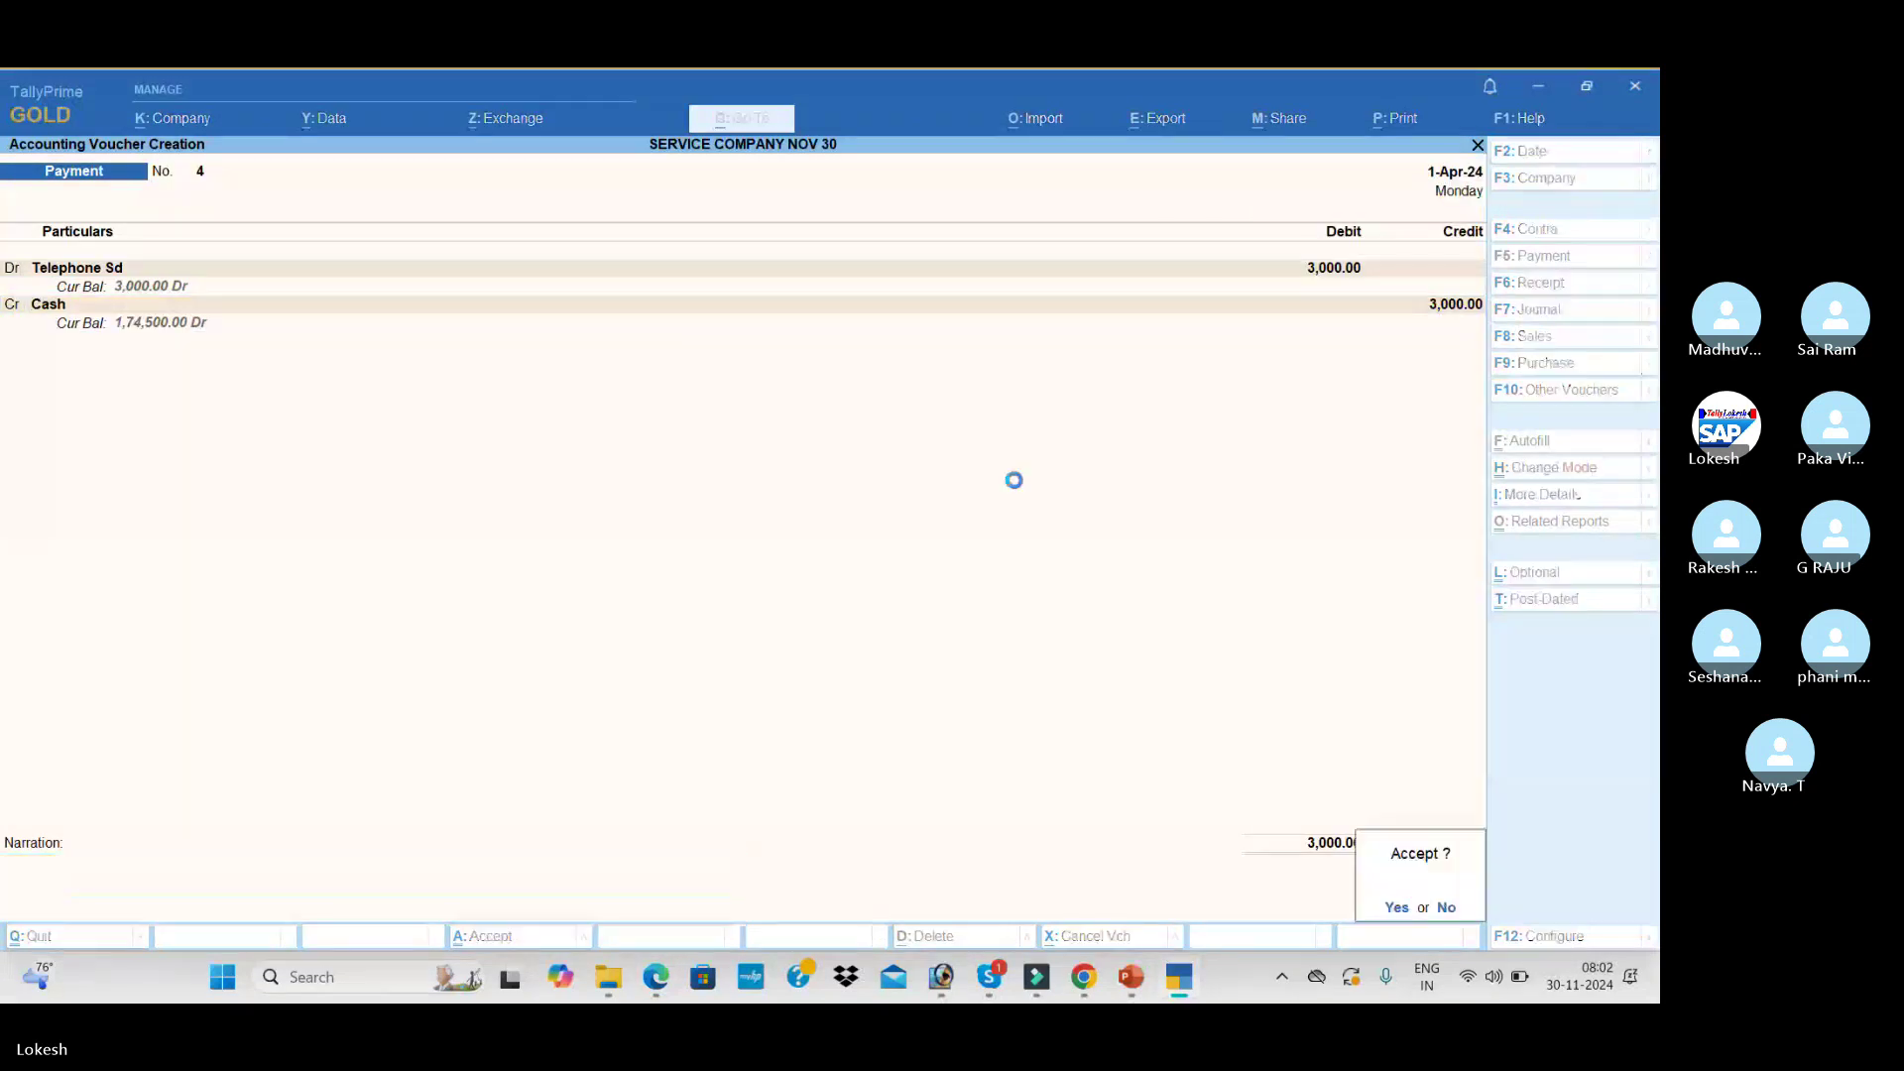
pyautogui.press('Return')
# - Check transaction 7 in the PDF and create a ledger named Stationery under Indirect Expenses for the debit line of a journal voucher
pyautogui.hotkey('alt', 'Tab')
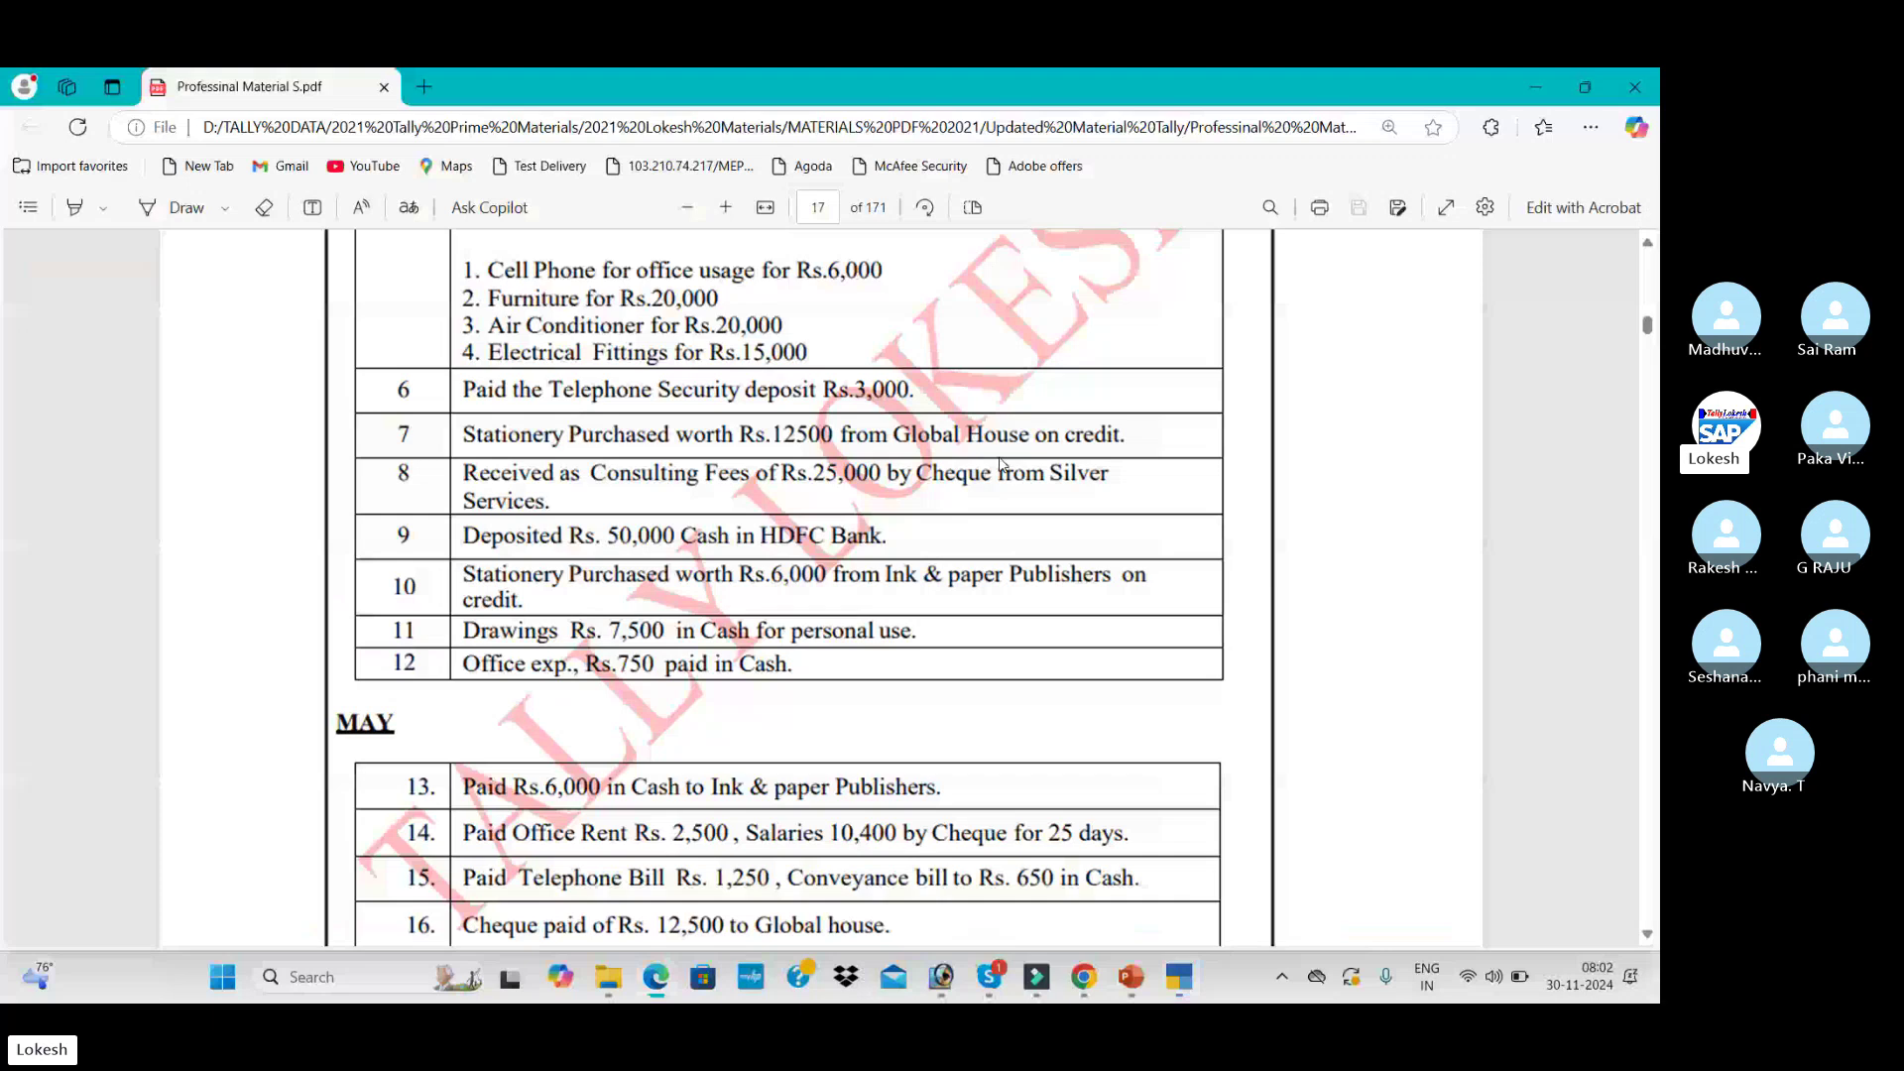
pyautogui.hotkey('alt', 'Tab')
pyautogui.hotkey('alt', 'c')
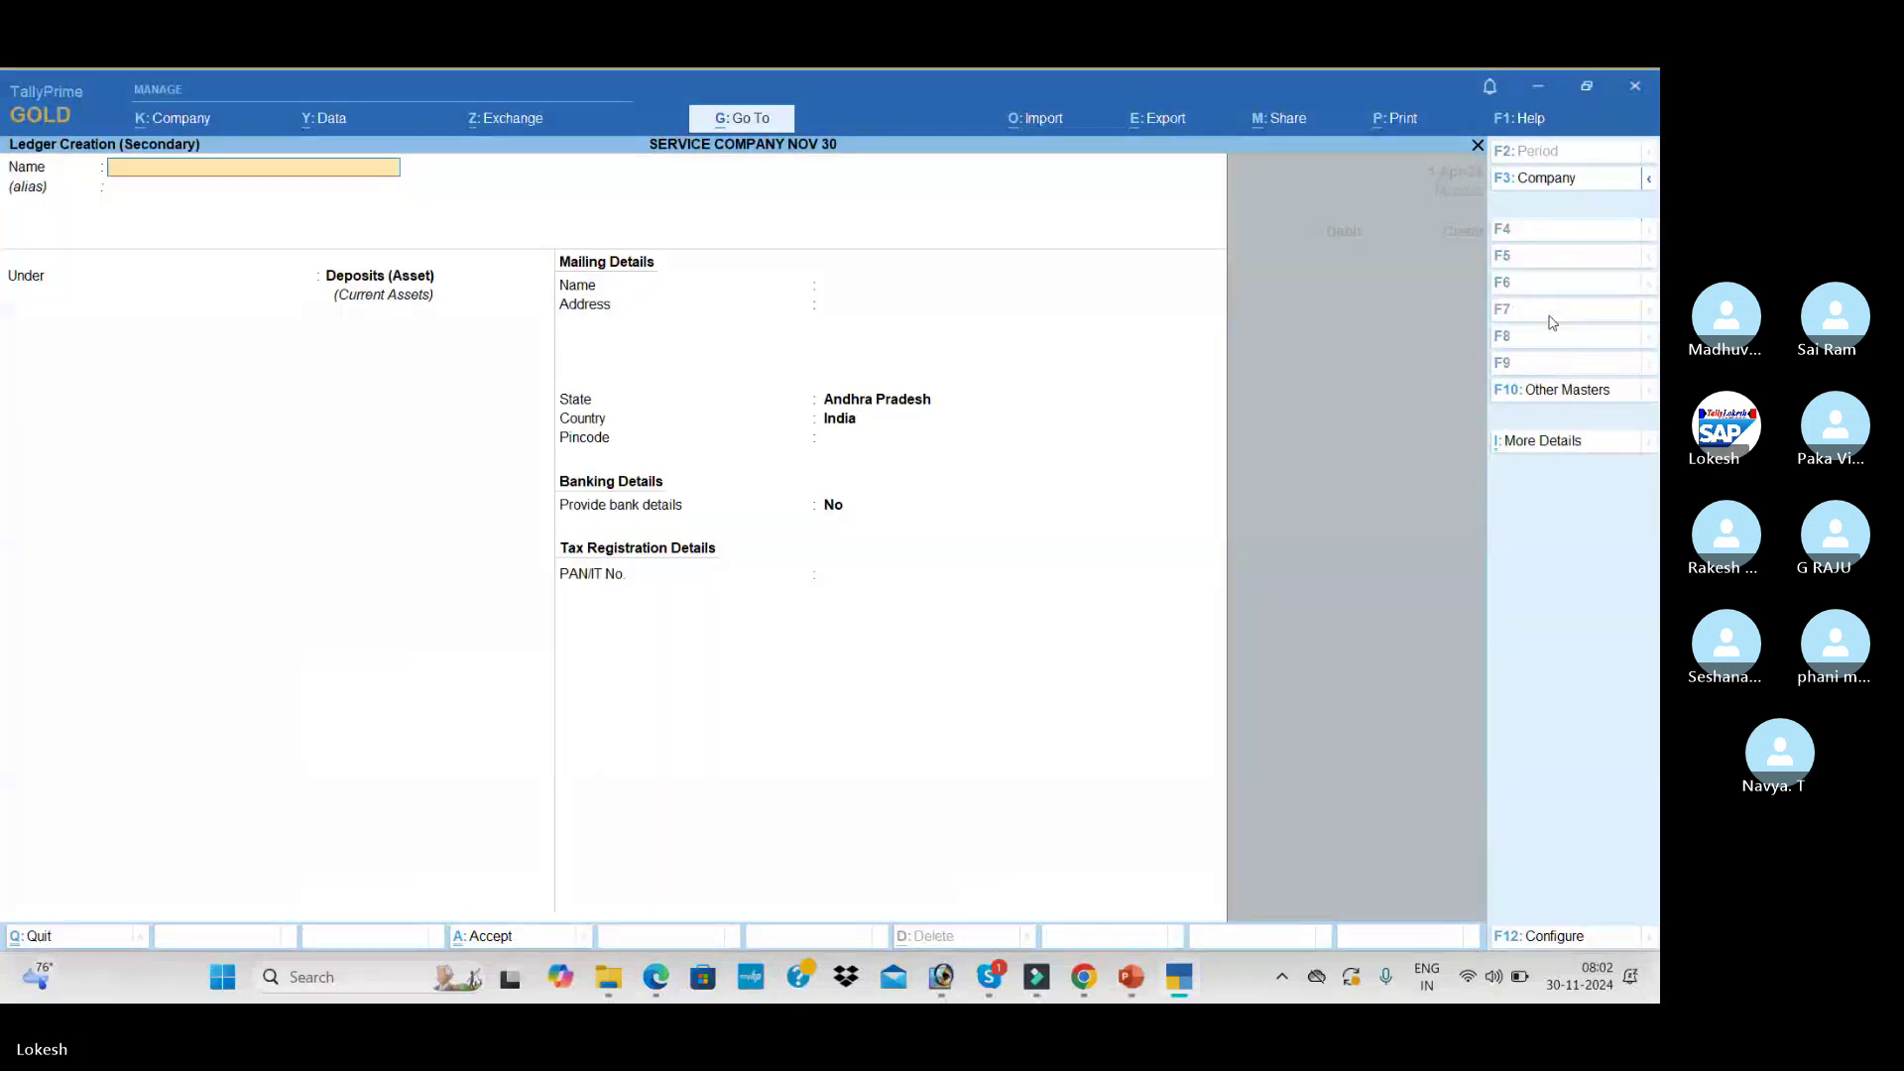
pyautogui.write('Stationery')
pyautogui.press('Return')
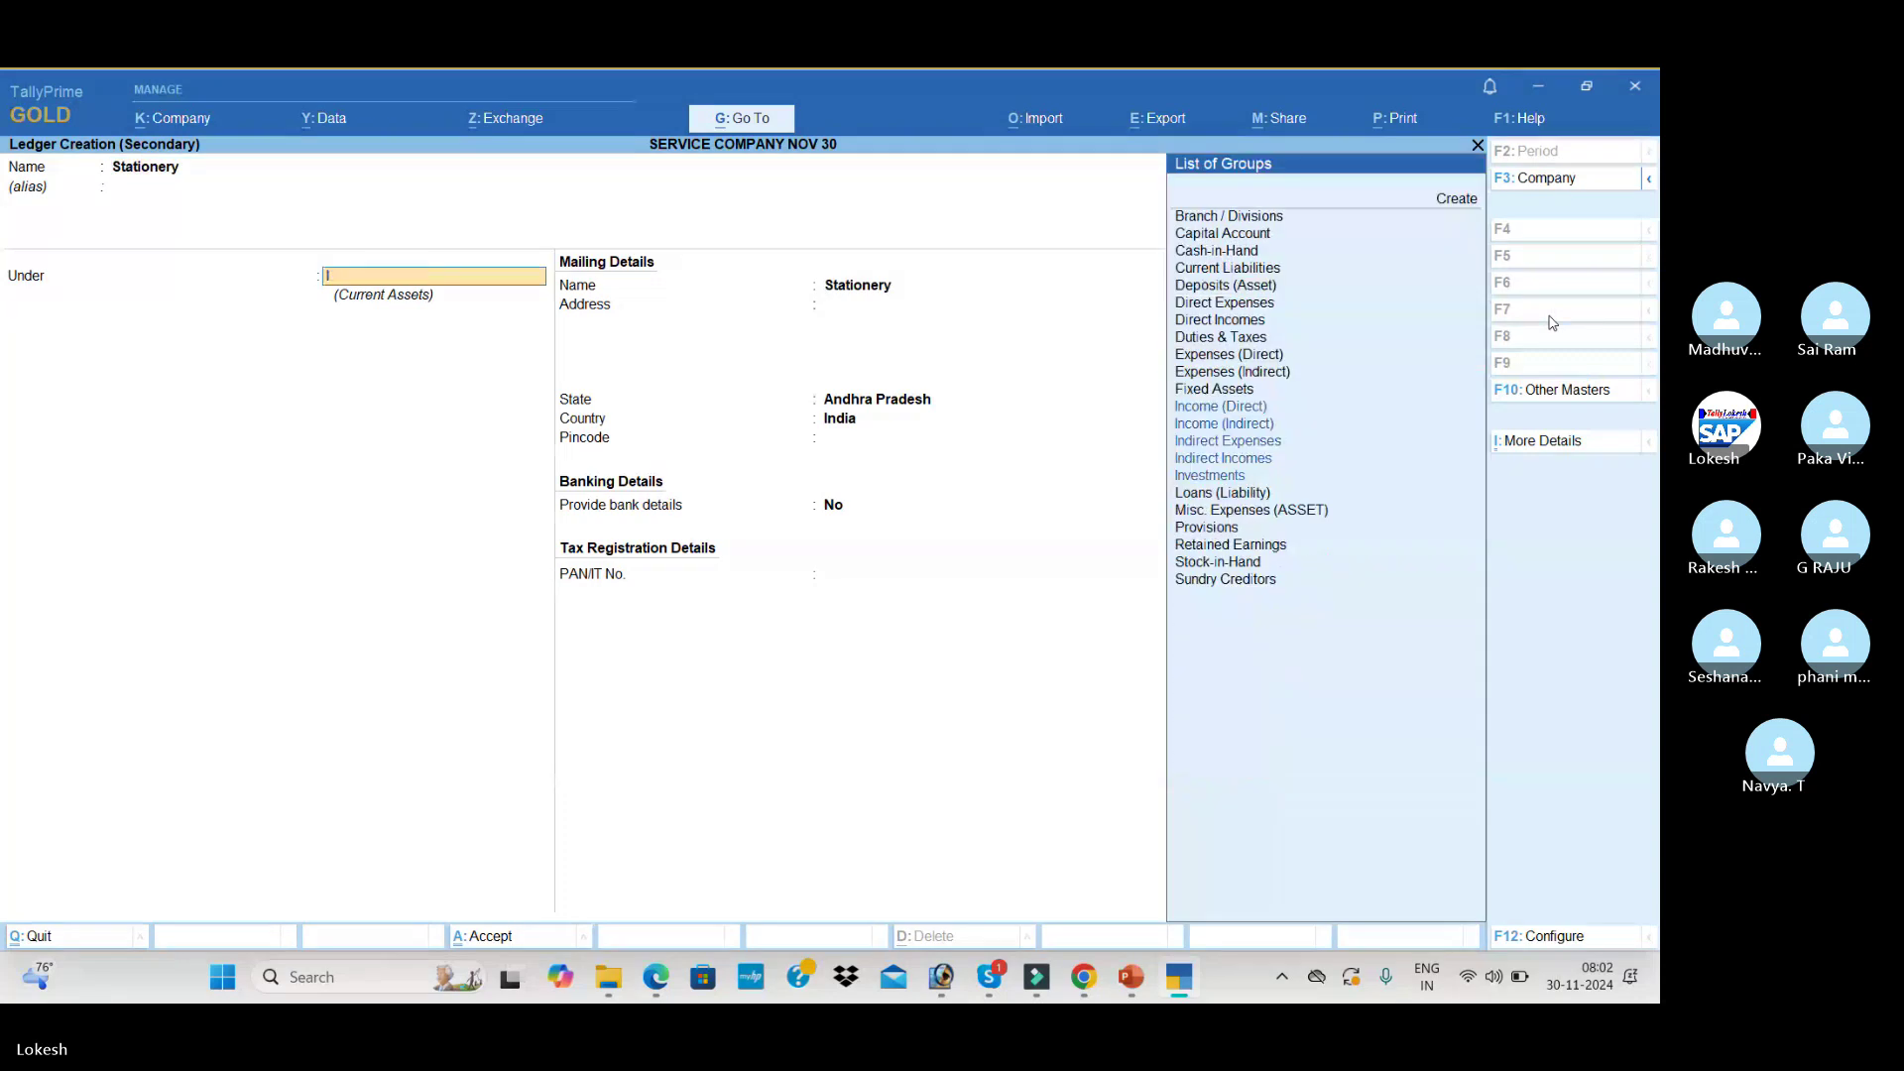
pyautogui.write('ind')
pyautogui.press('Return')
pyautogui.hotkey('ctrl', 'a')
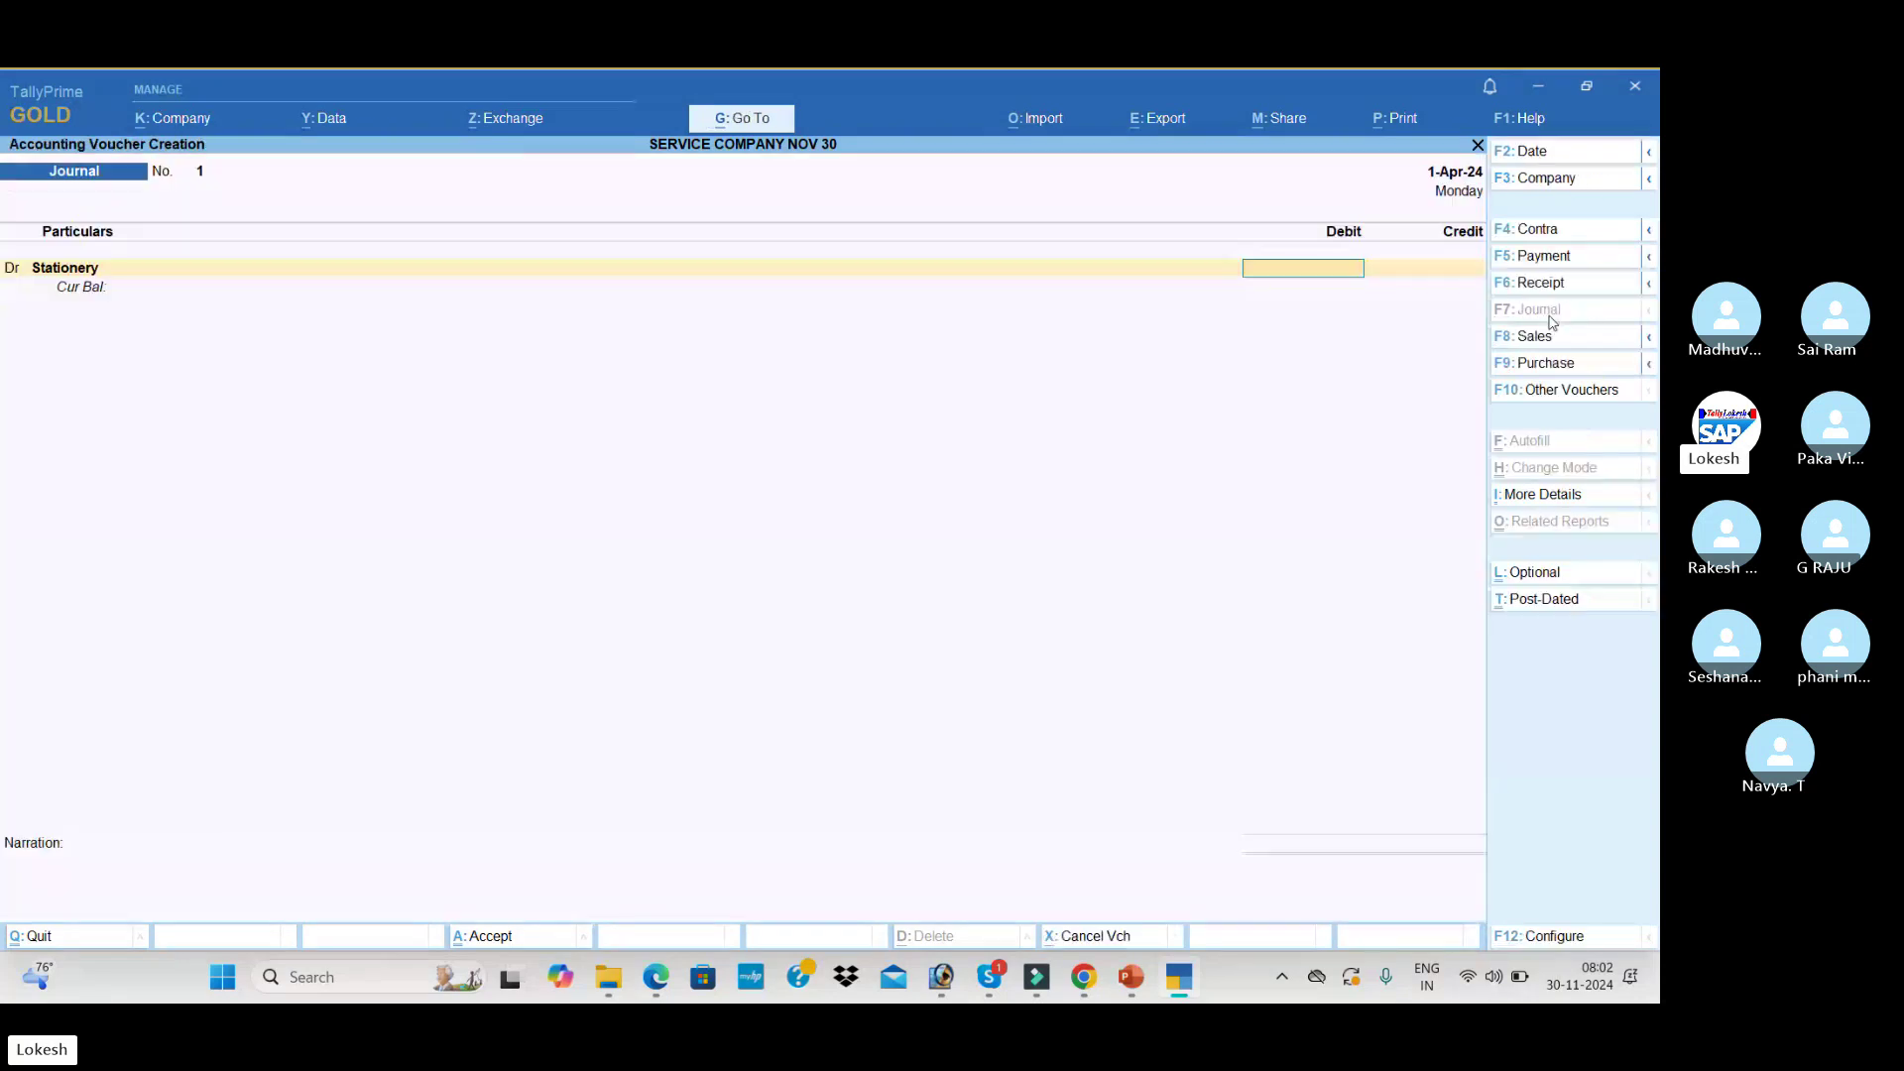
# - Look up the stationery purchase amount in the PDF and debit Stationery with 12,500
pyautogui.hotkey('alt', 'Tab')
pyautogui.hotkey('alt', 'Tab')
pyautogui.write('12,500')
pyautogui.press('Return')
pyautogui.press('Return')
# - Create a ledger named Global House under Sundry Creditors for the credit line and save the journal voucher
pyautogui.hotkey('alt', 'c')
pyautogui.write('Glo')
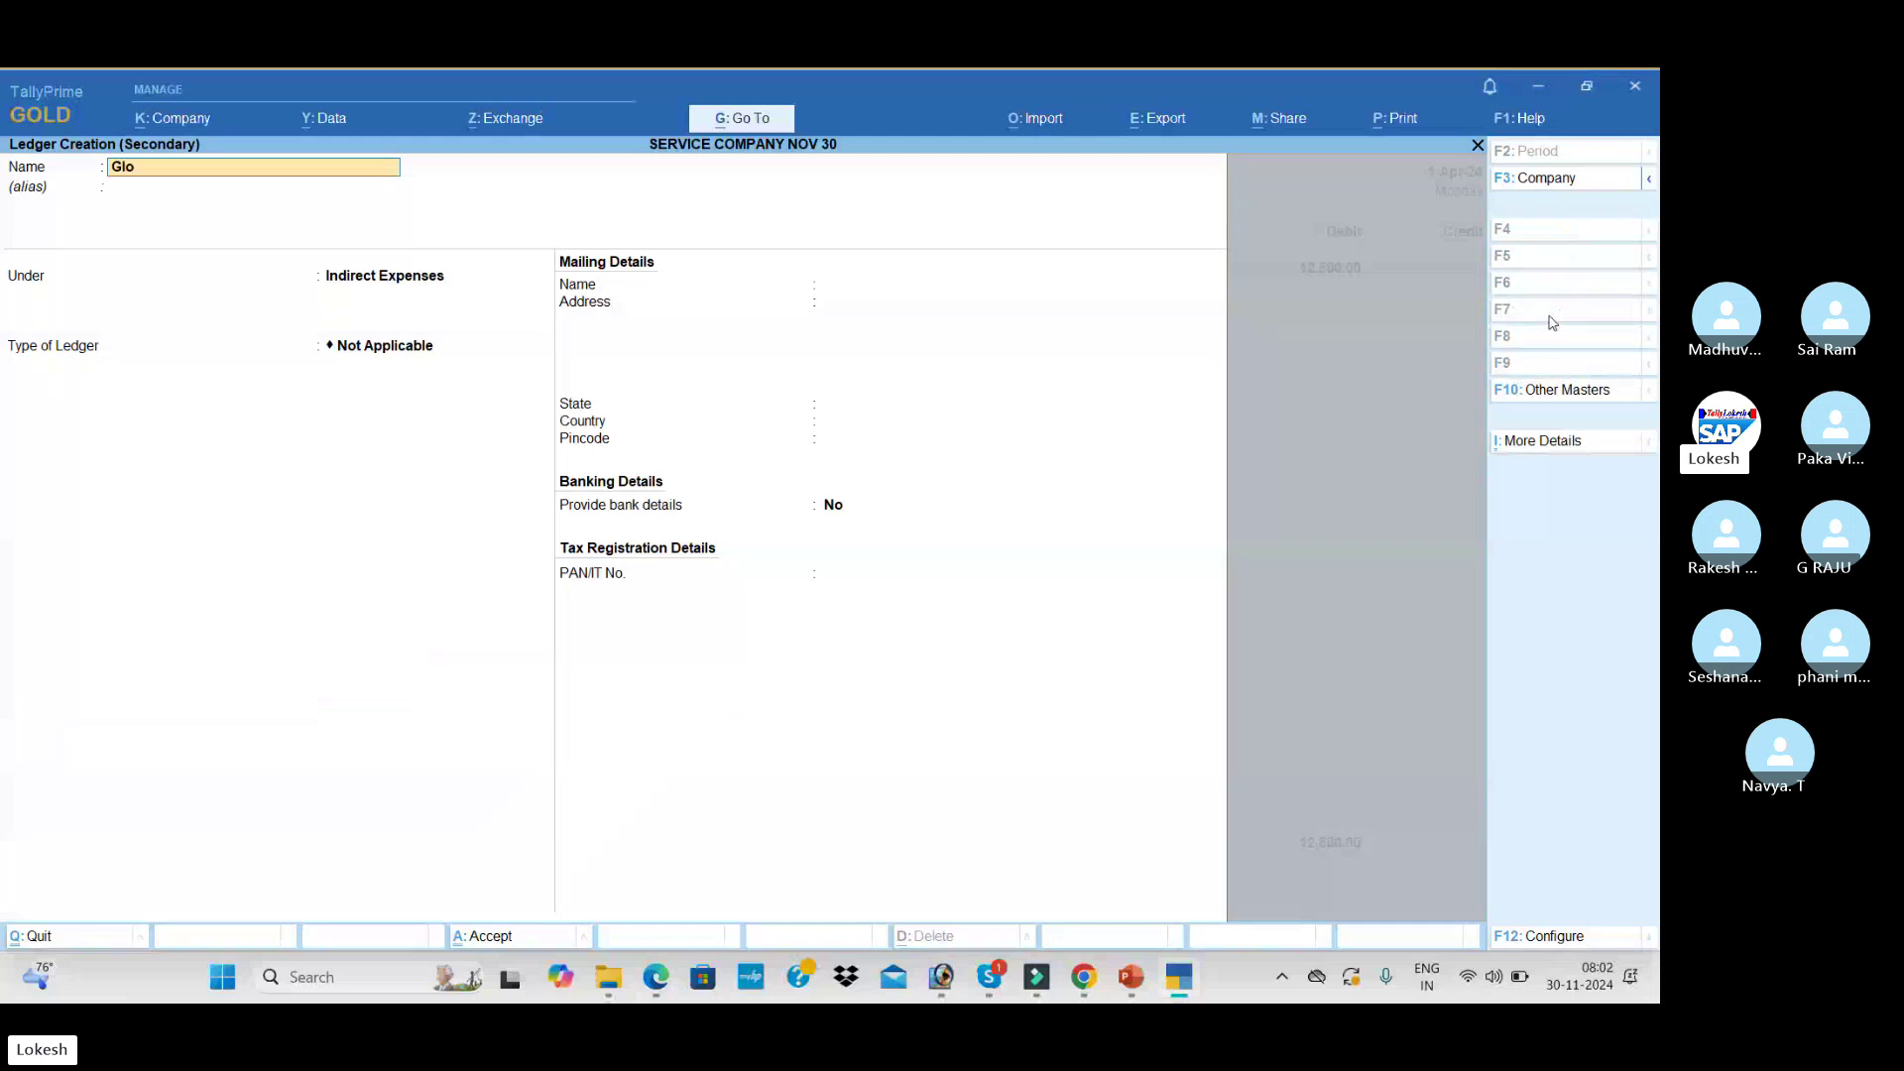
pyautogui.write('bal House')
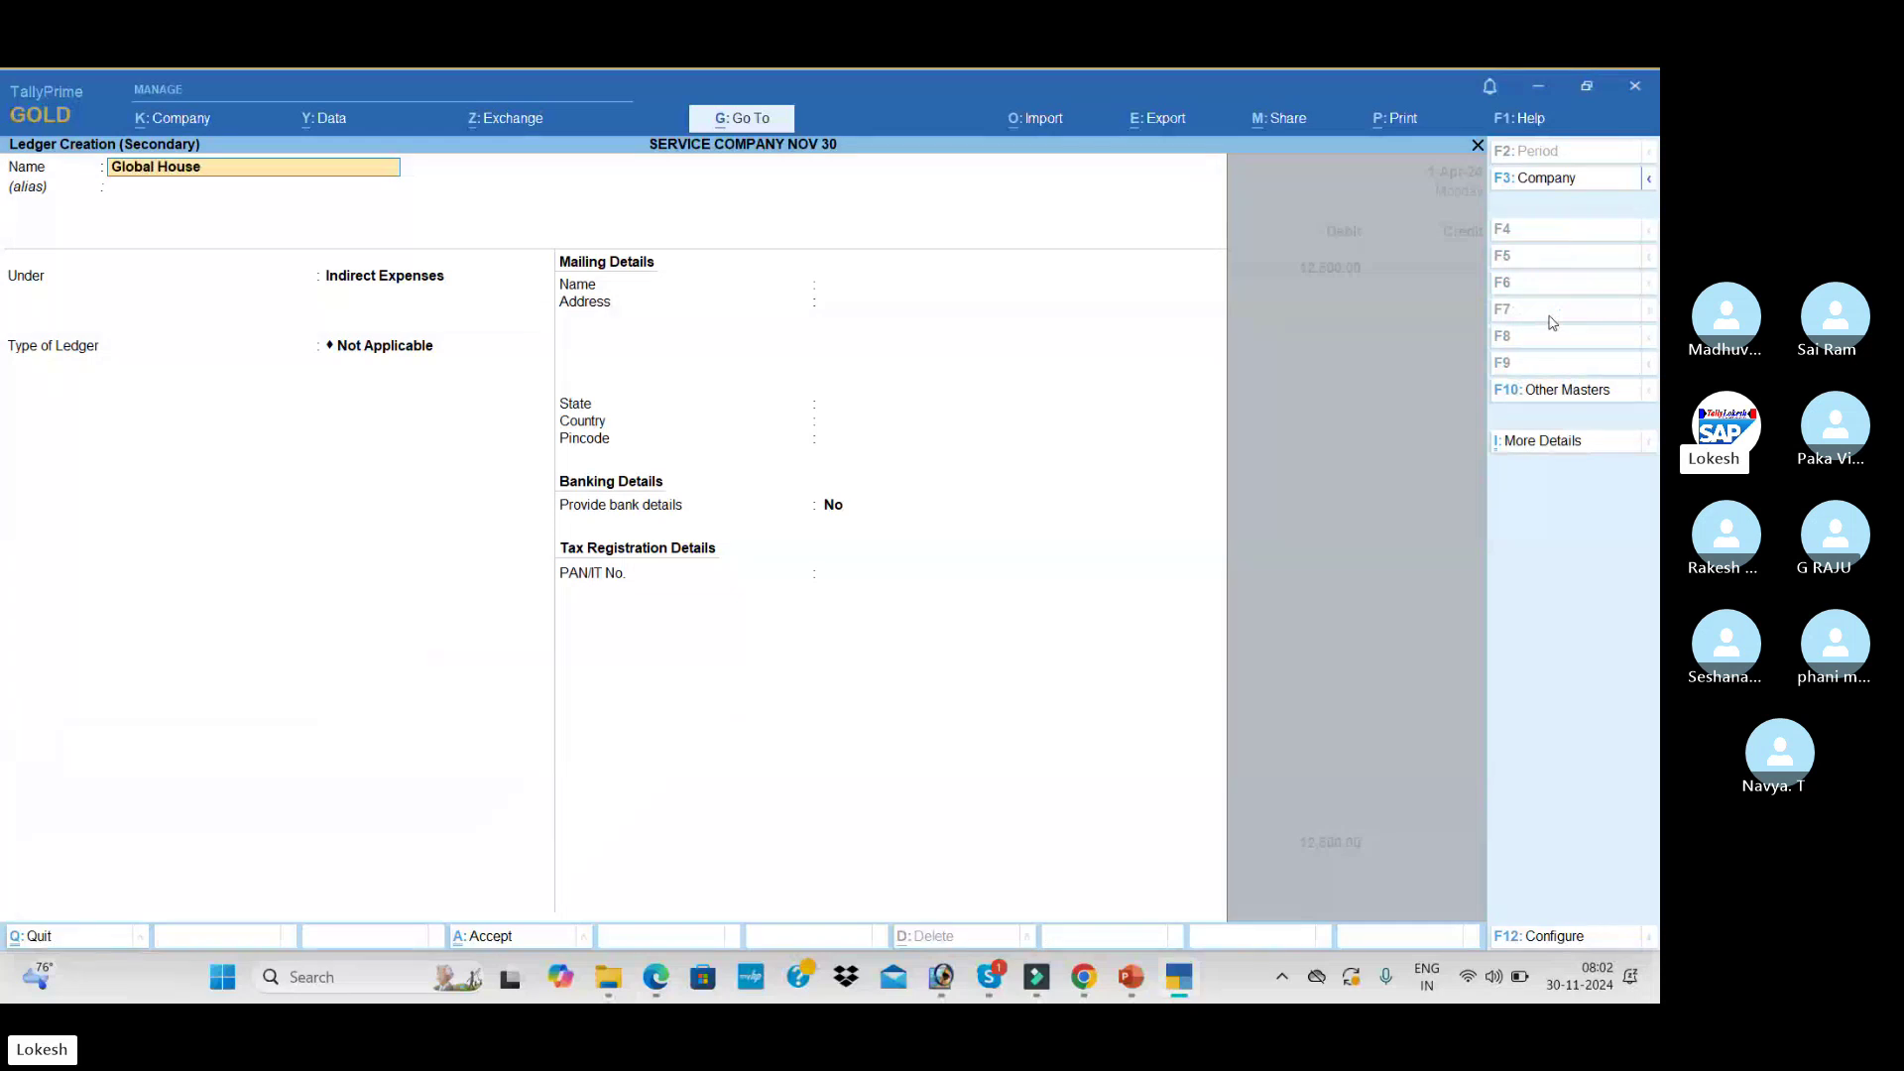
pyautogui.press('Return')
pyautogui.write('Sun')
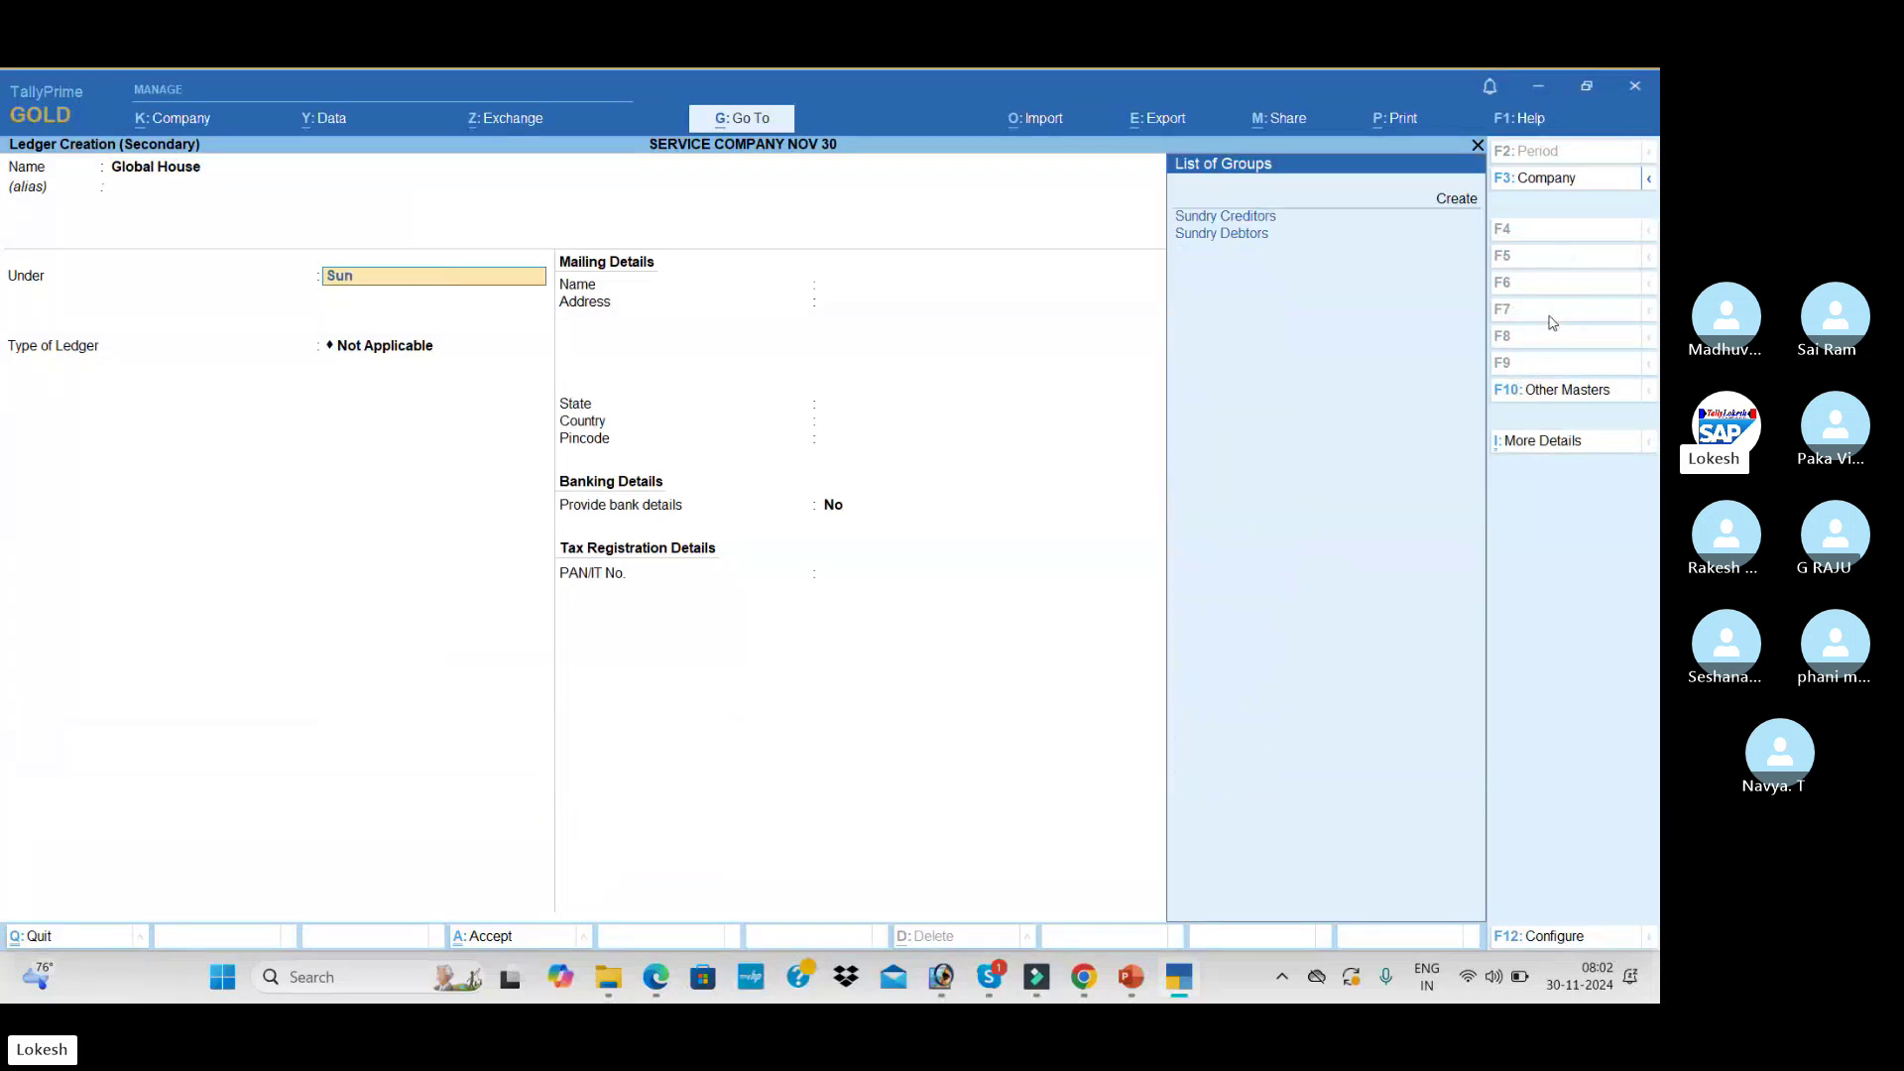
pyautogui.press('Down')
pyautogui.press('Up')
pyautogui.press('Return')
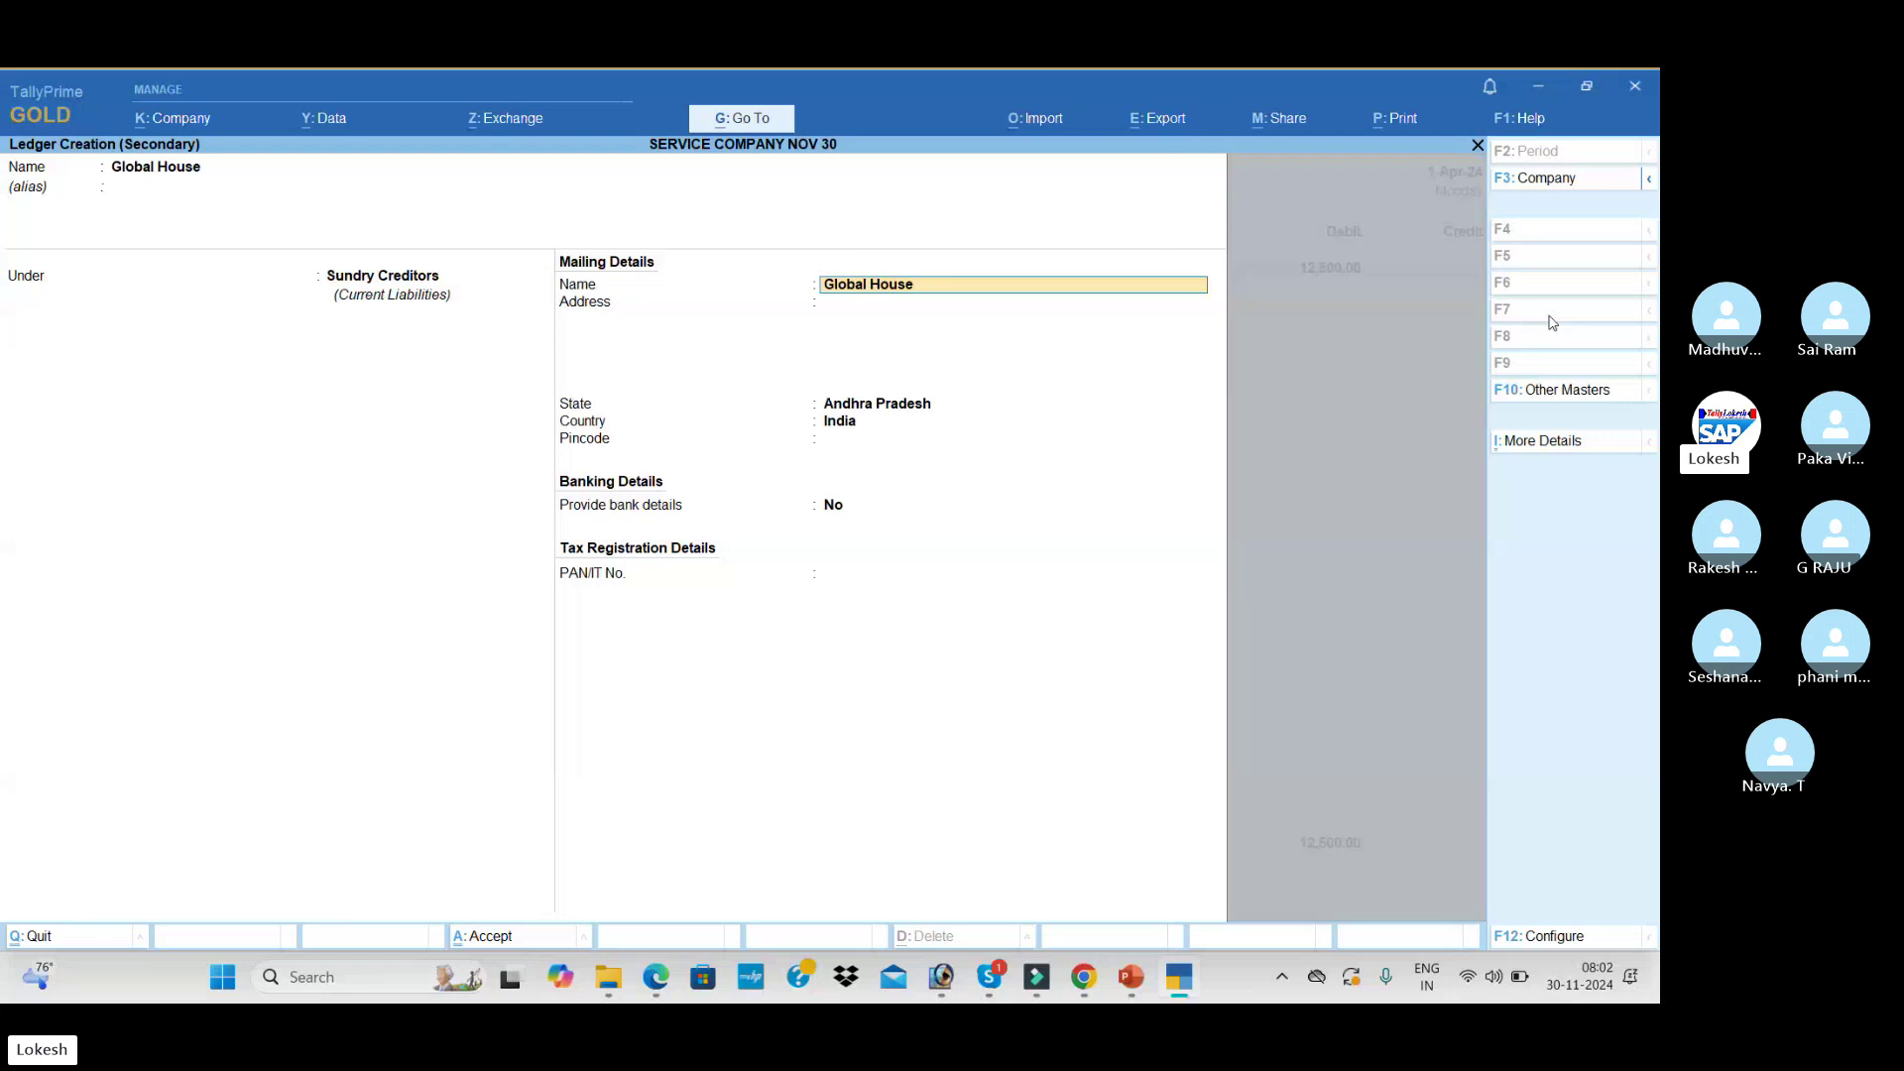
pyautogui.hotkey('ctrl', 'a')
pyautogui.press('Return')
pyautogui.hotkey('ctrl', 'a')
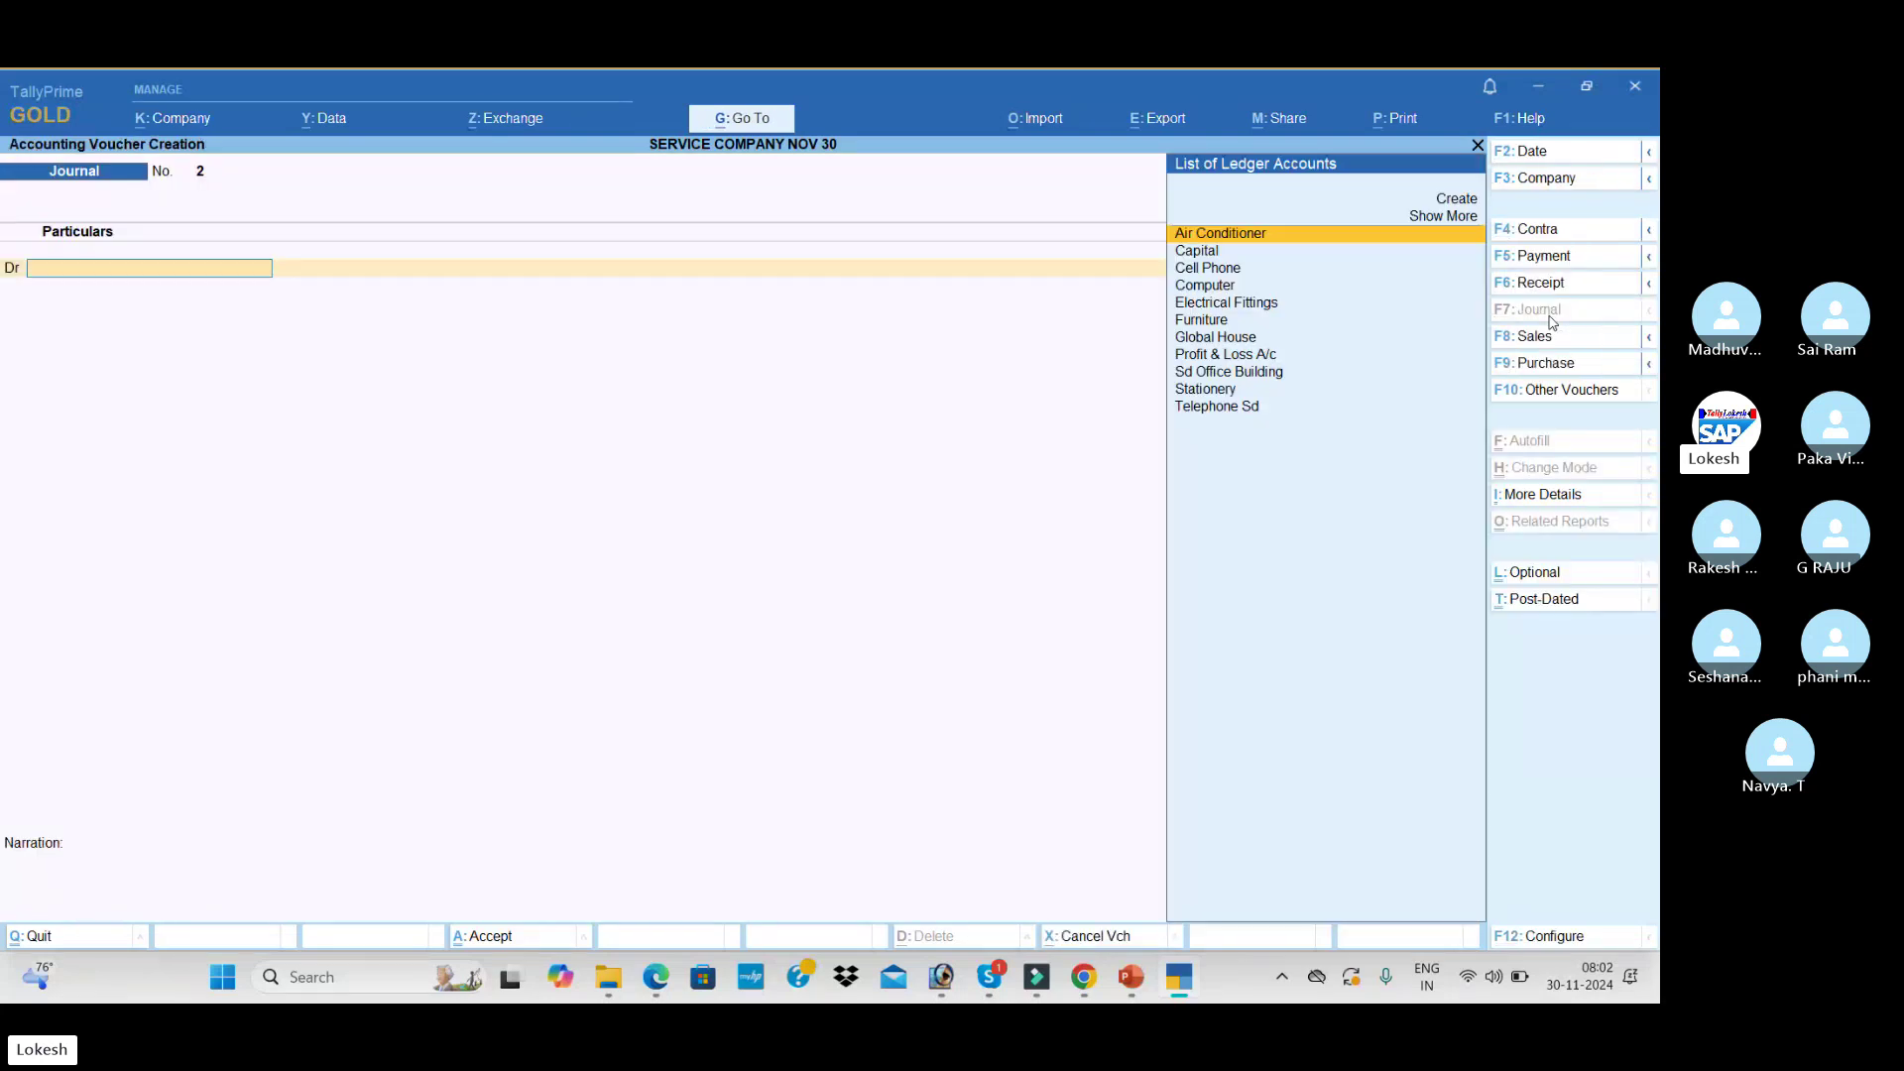
# - Examine transaction 8 in the PDF for the details of the consulting fees entry, and return to the voucher screen
pyautogui.hotkey('alt', 'Tab')
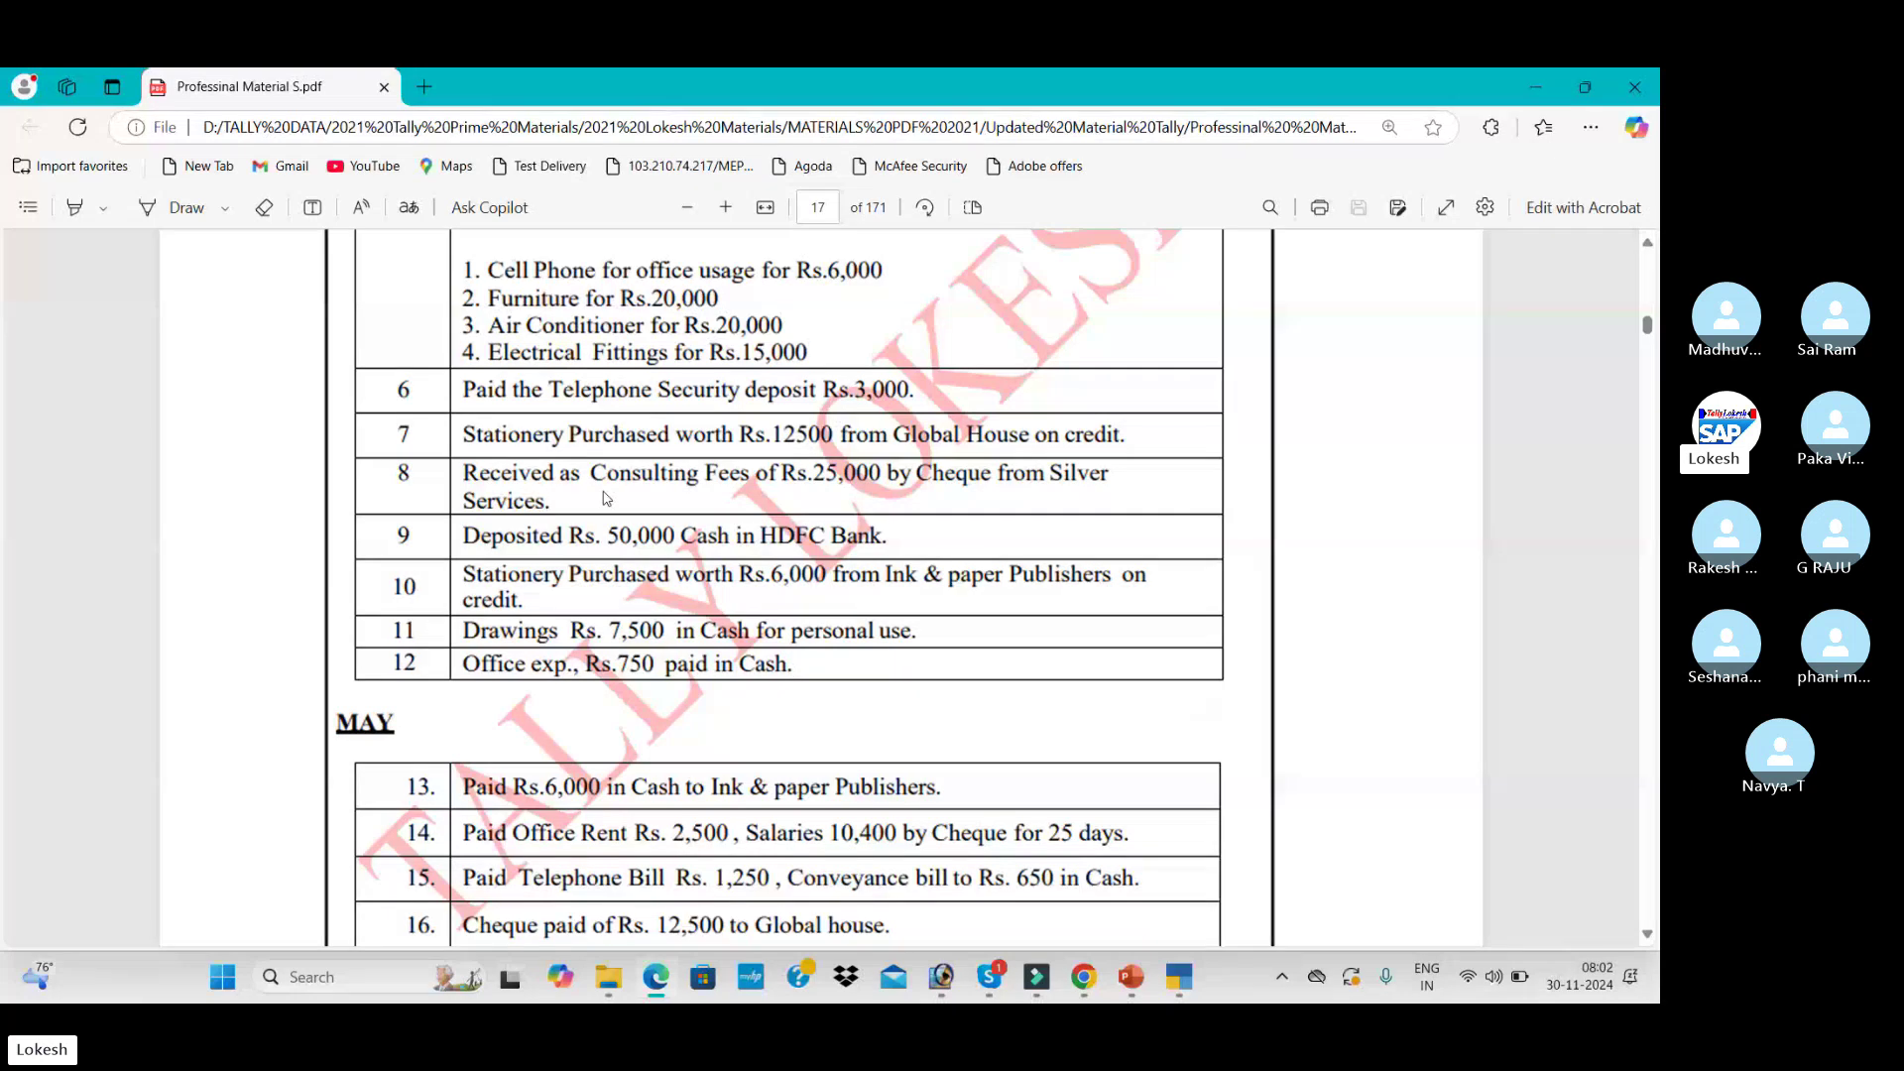
pyautogui.hotkey('alt', 'Tab')
pyautogui.press('Tab')
pyautogui.press('Tab')
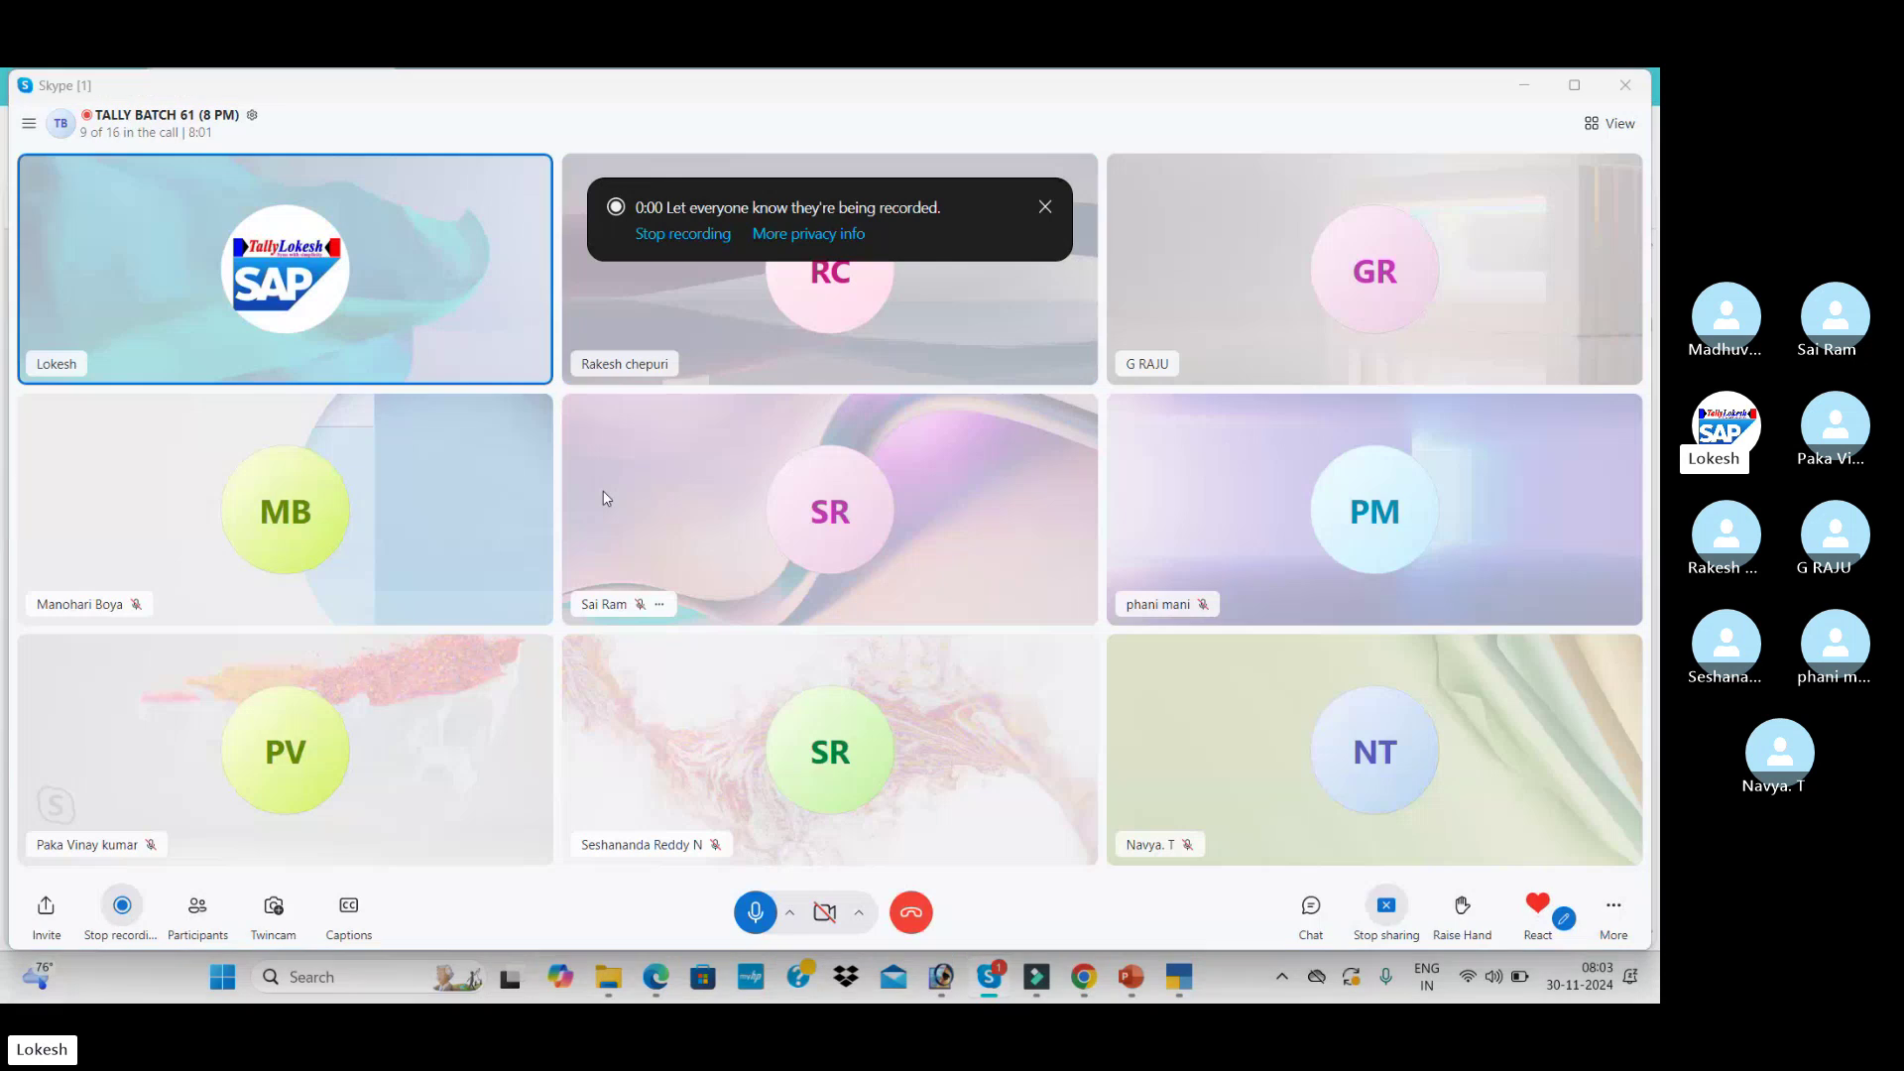
pyautogui.hotkey('alt', 'Tab')
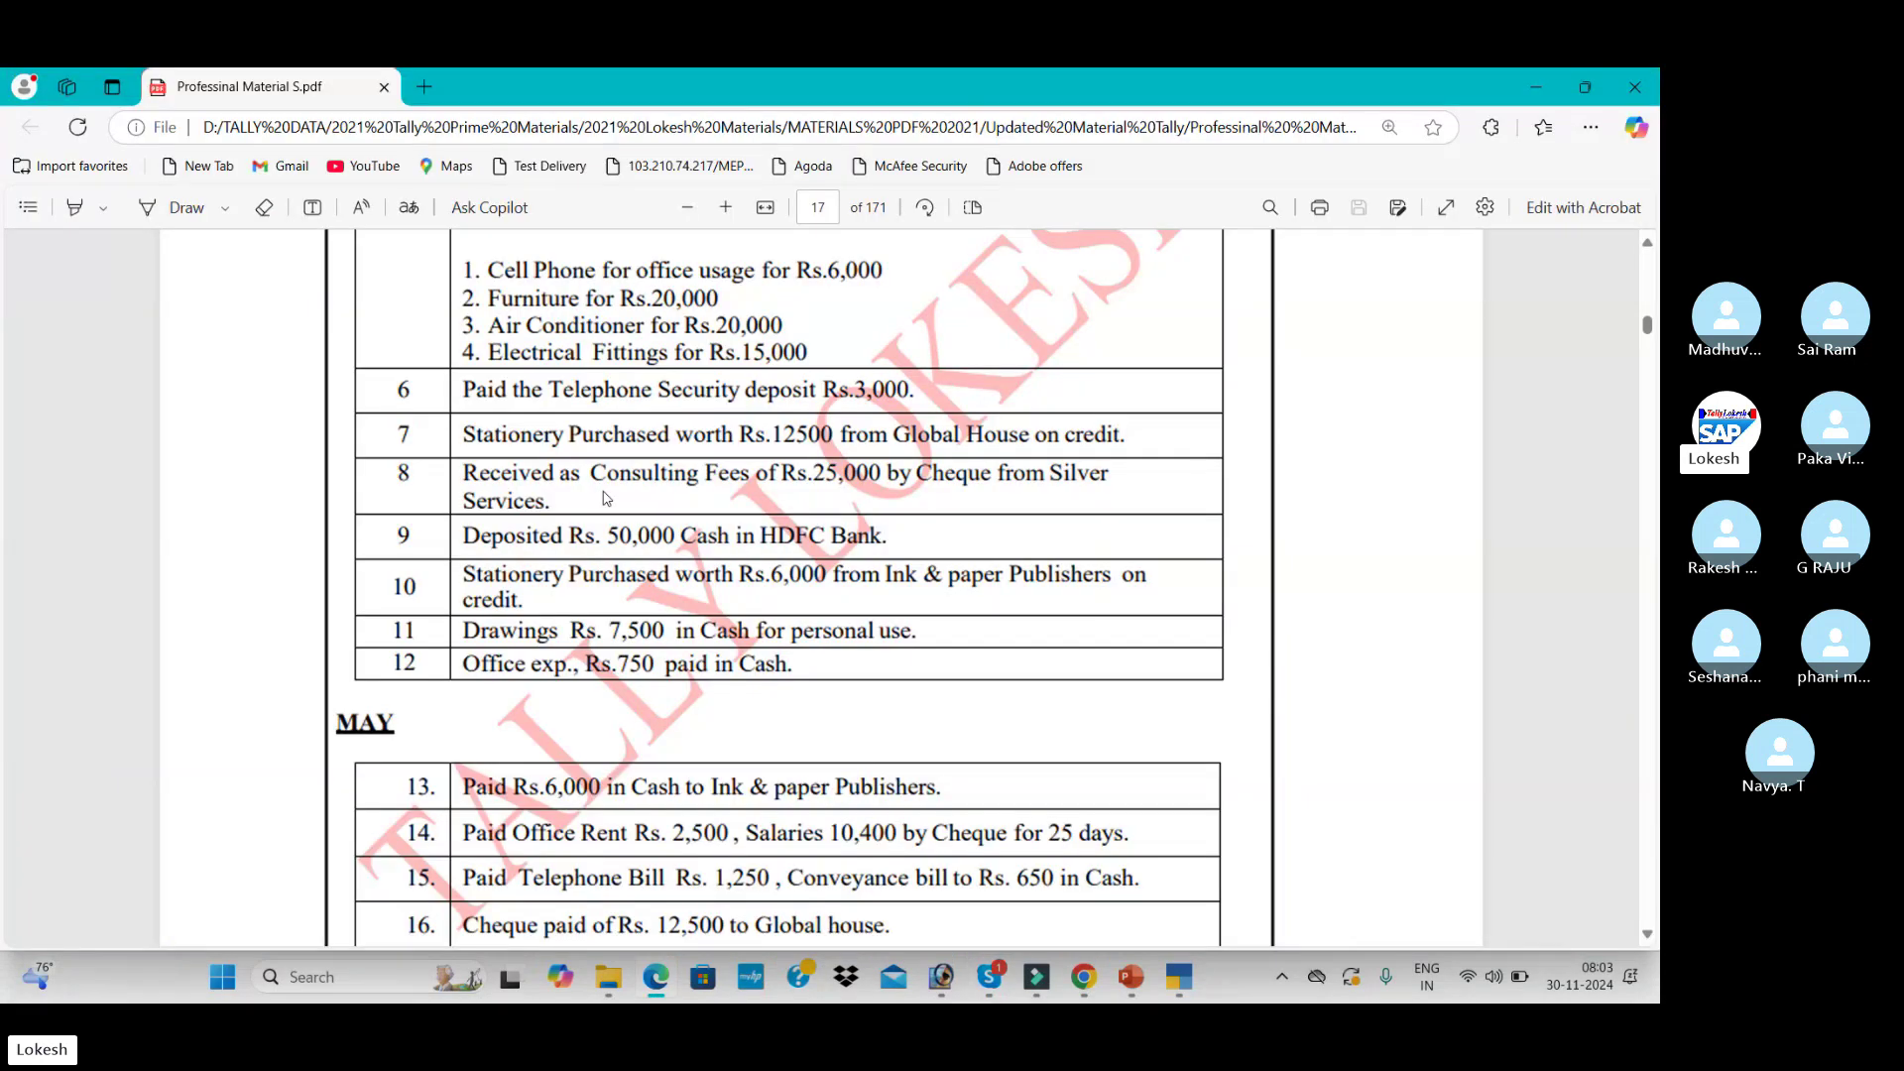
pyautogui.hotkey('alt', 'Tab')
pyautogui.hotkey('alt', 'Tab')
pyautogui.hotkey('alt', 'Tab')
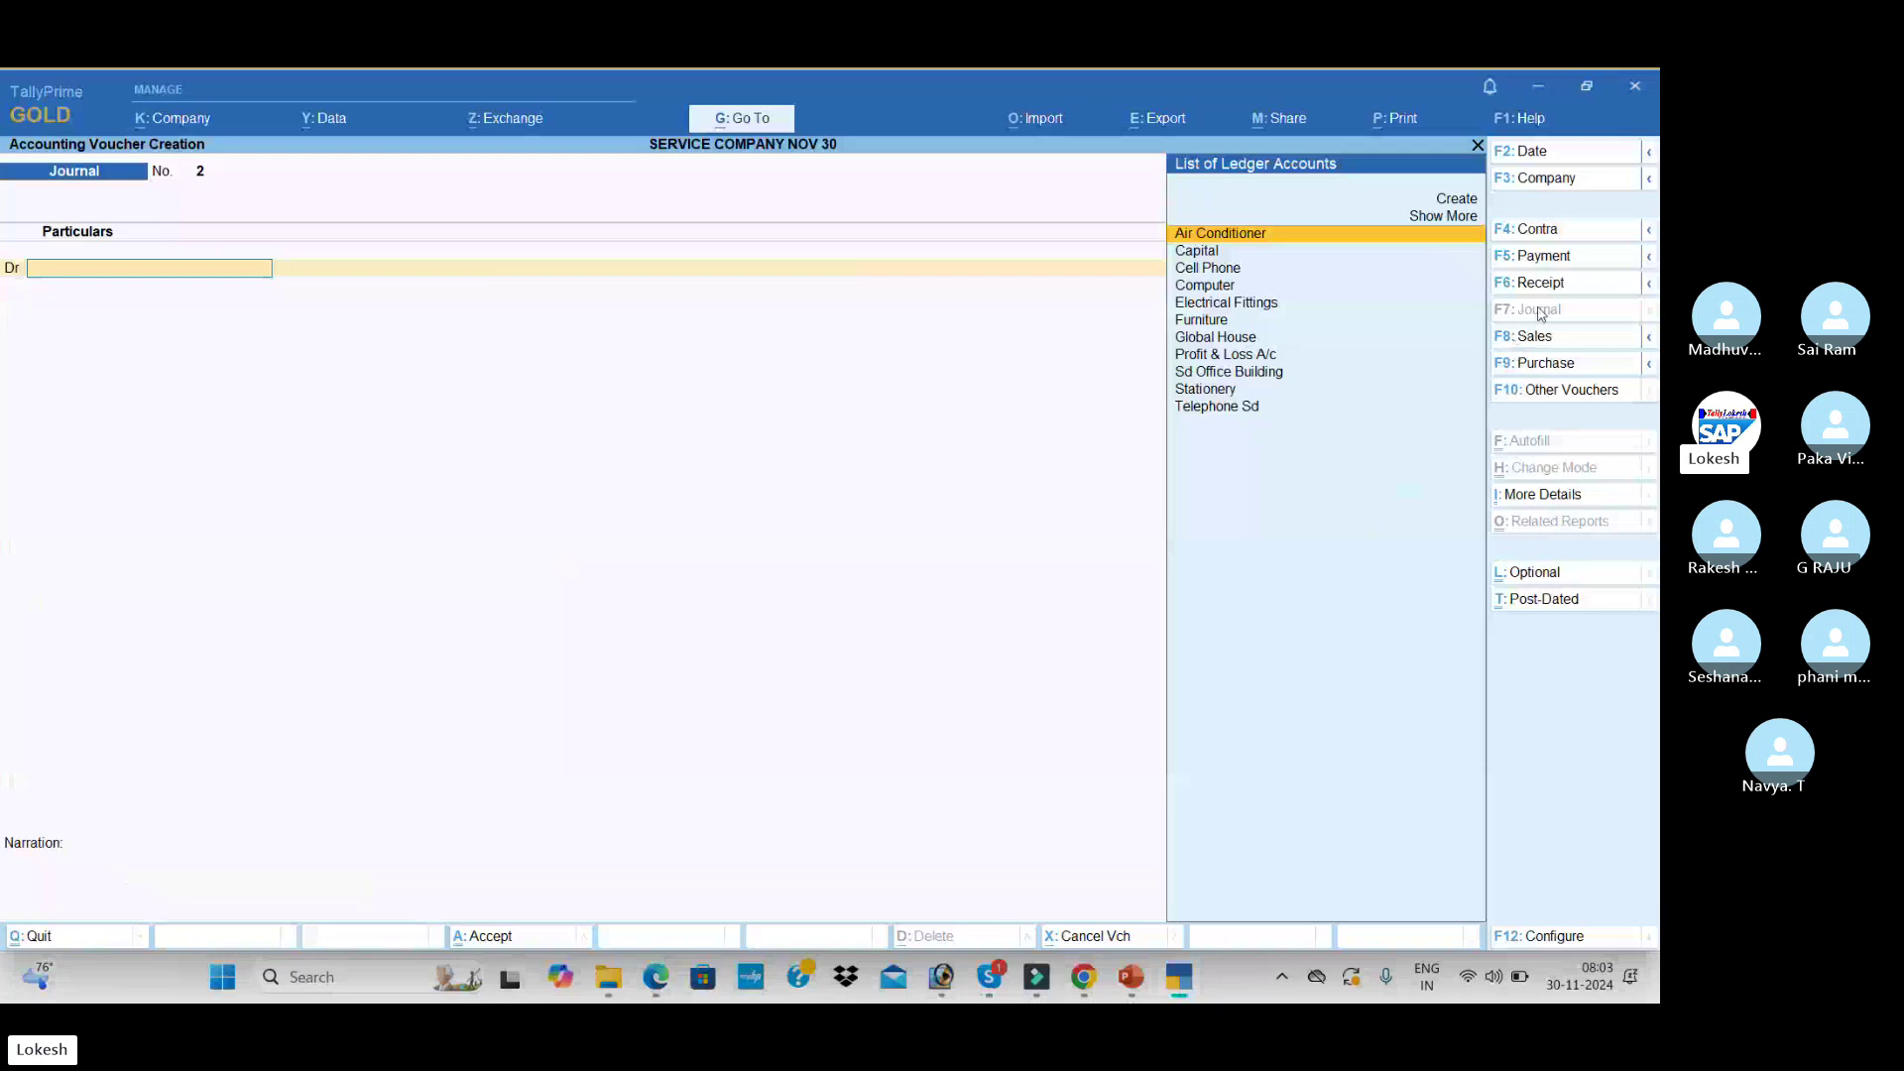
# - Create a ledger named Consulting Fee under Indirect Incomes for the credit line of a receipt voucher
pyautogui.hotkey('alt', 'c')
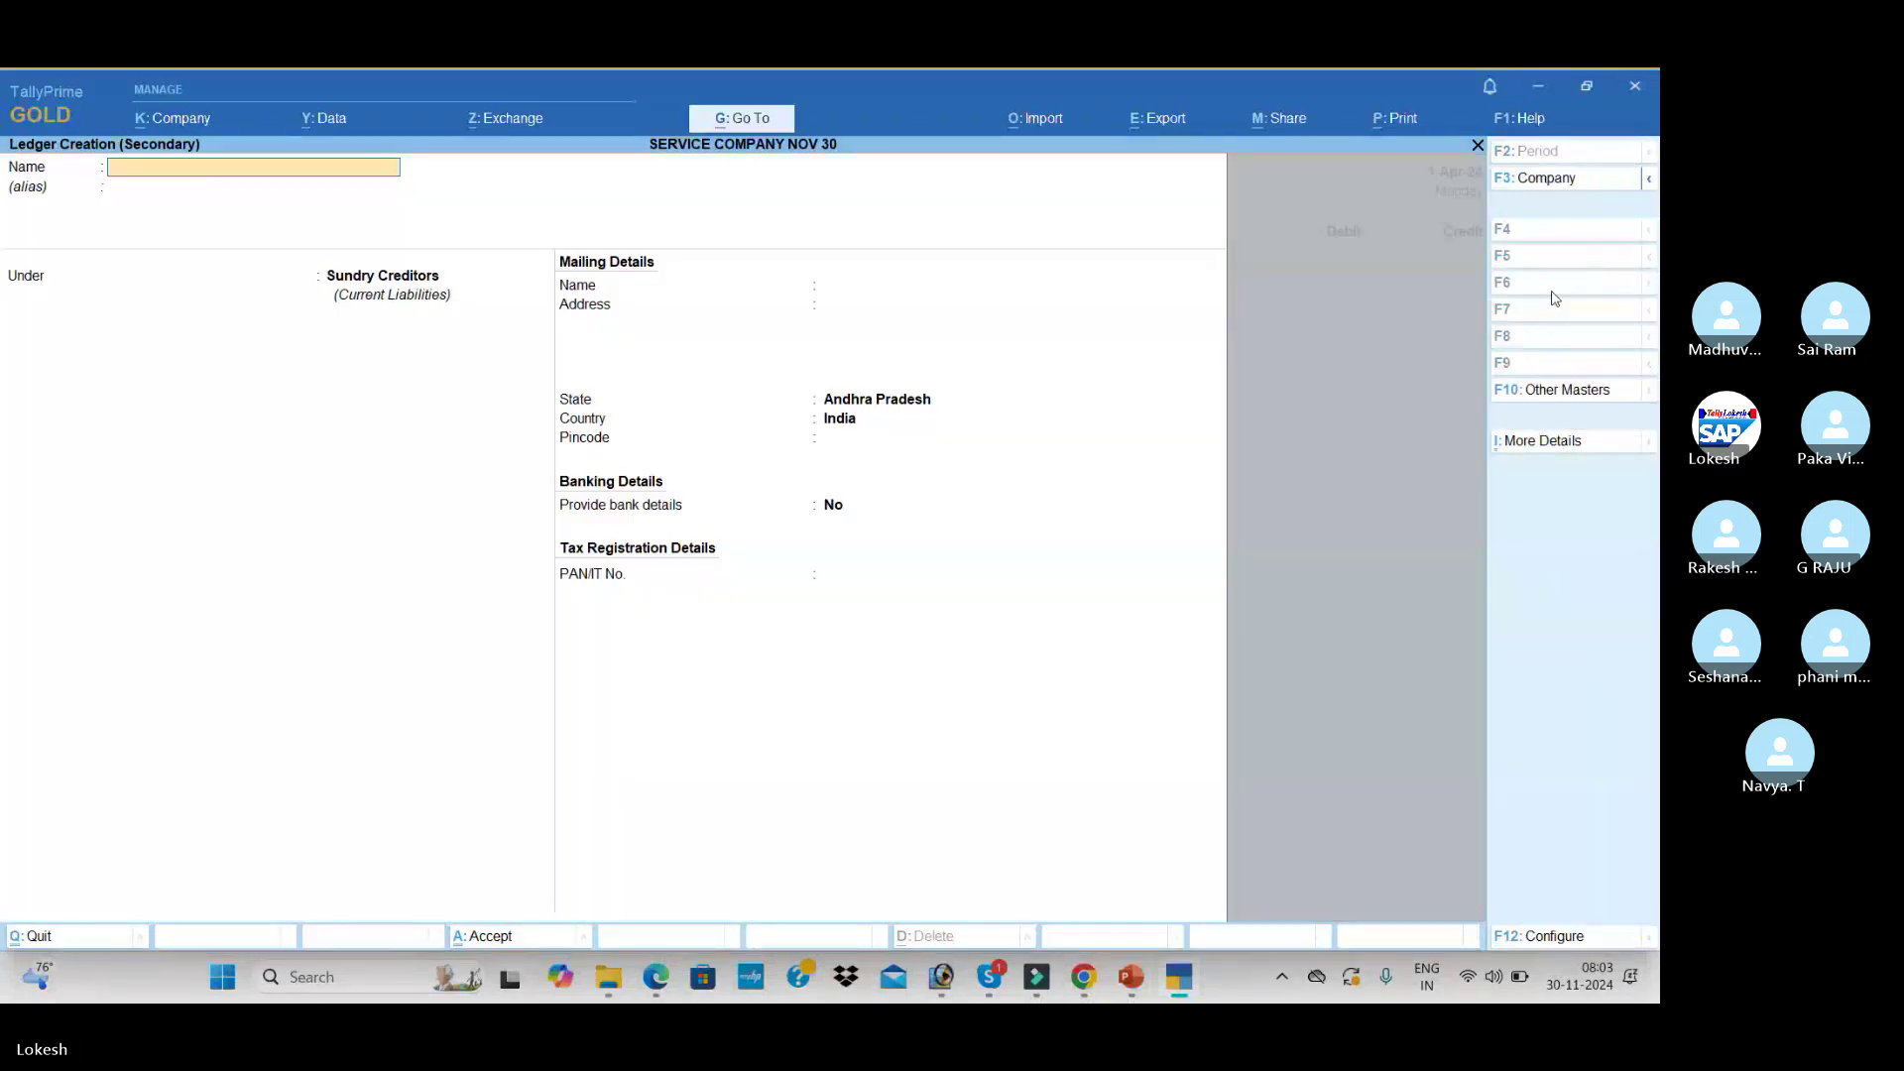
pyautogui.write('Consulting')
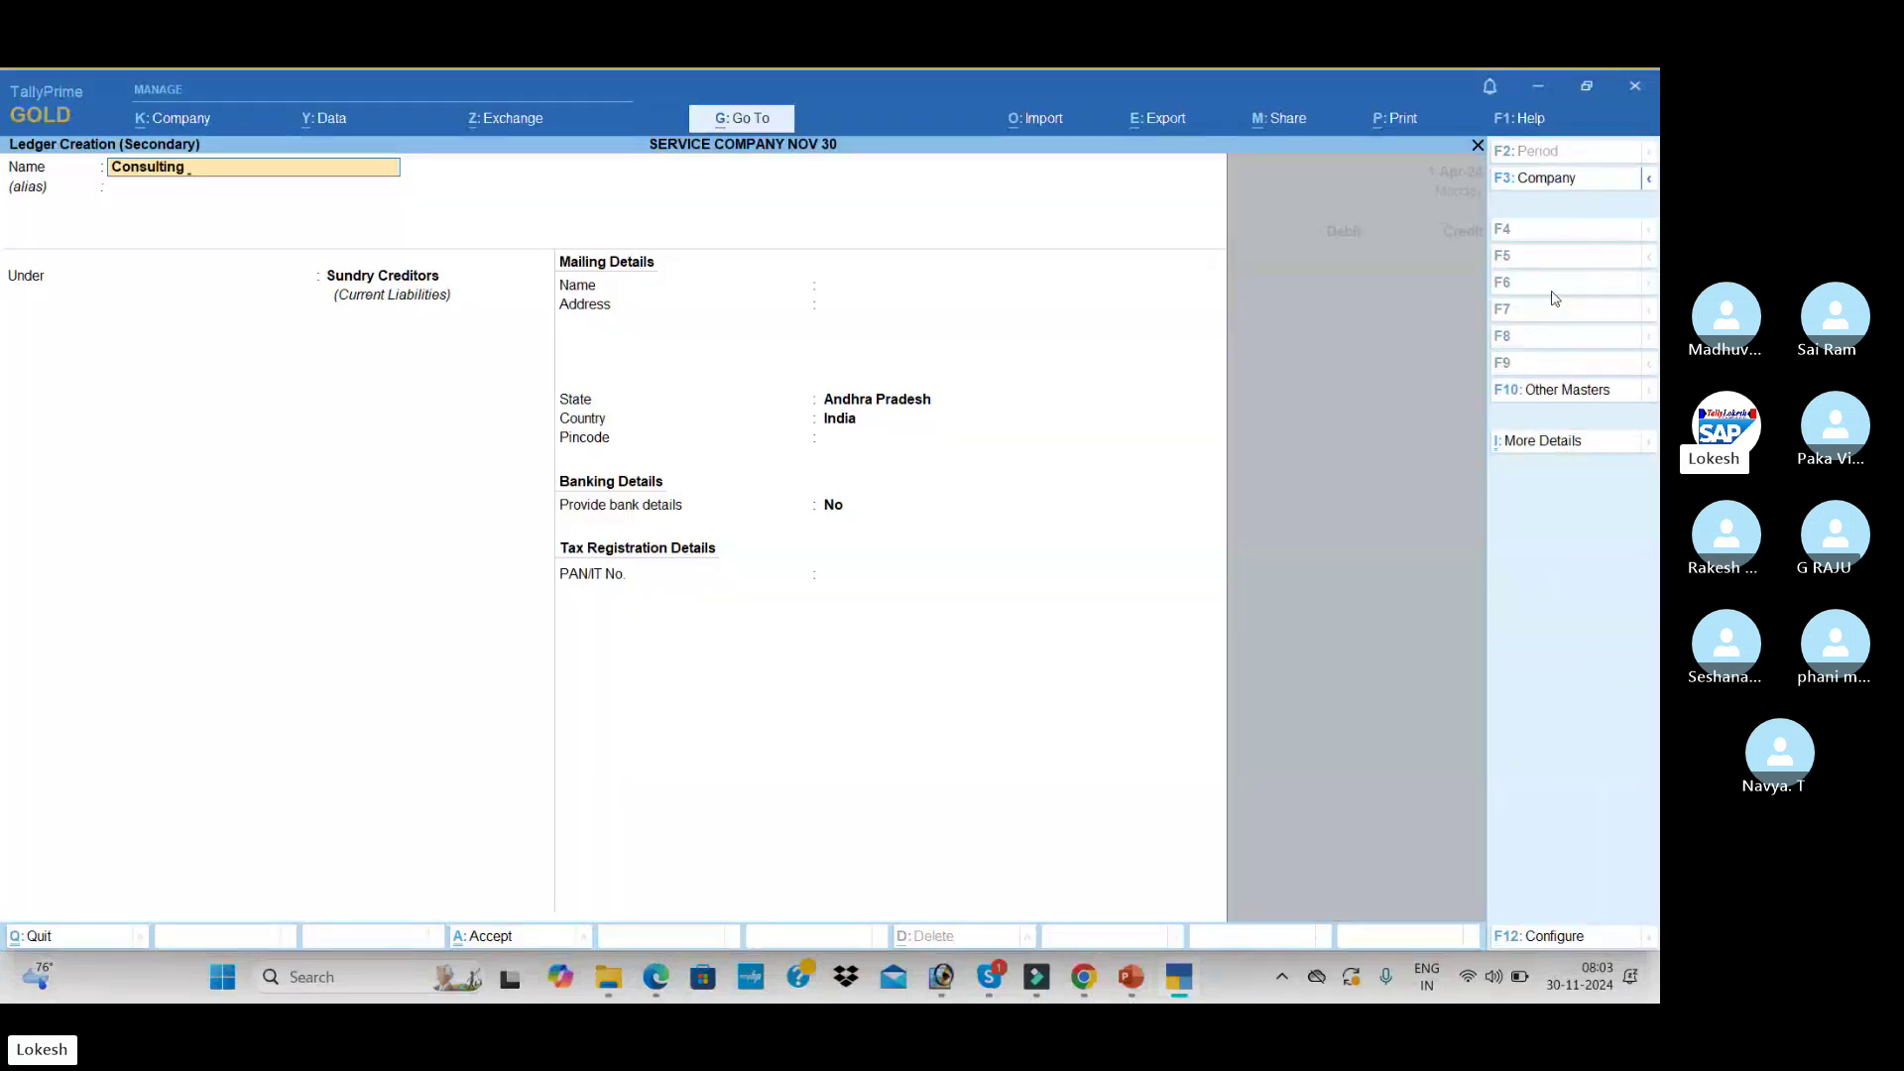
pyautogui.write(' Fee')
pyautogui.press('Return')
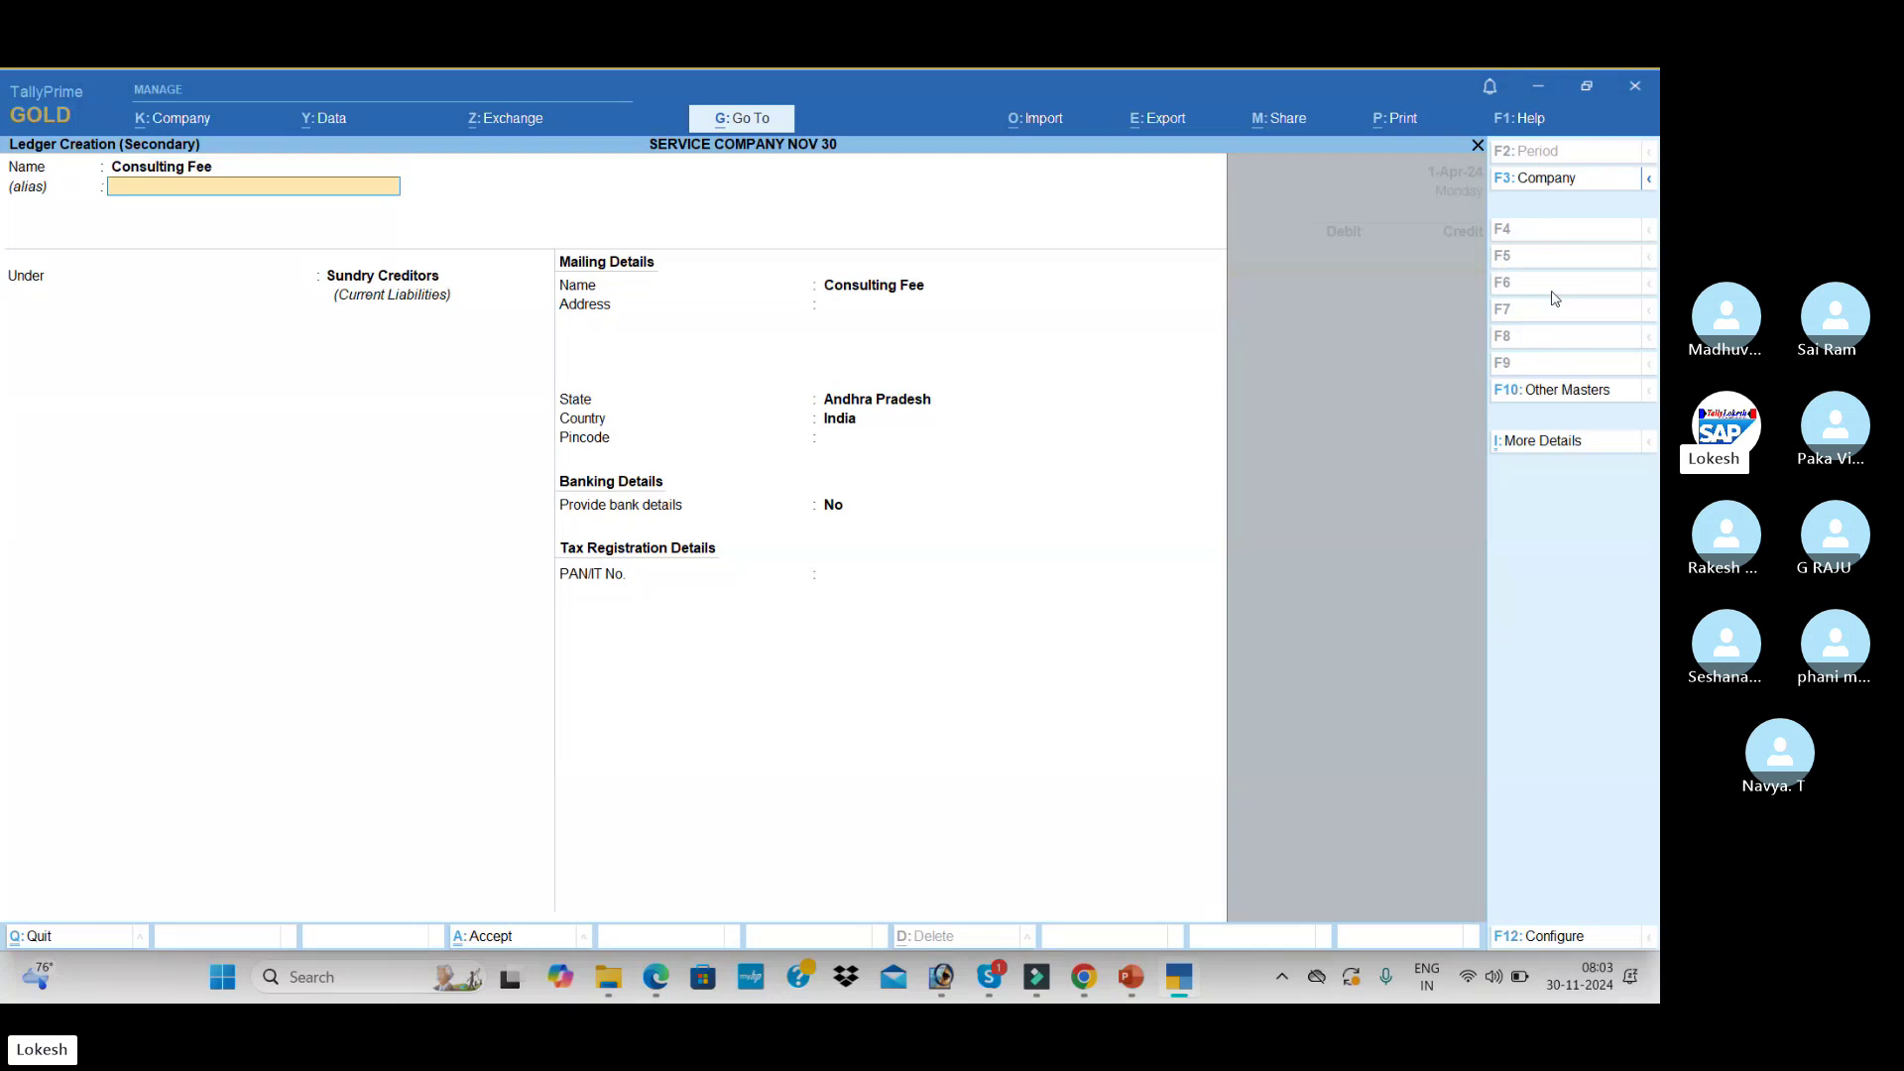
pyautogui.press('Return')
pyautogui.write('Ind')
pyautogui.press('Down')
pyautogui.press('Return')
pyautogui.press('Return')
pyautogui.press('Return')
pyautogui.press('Return')
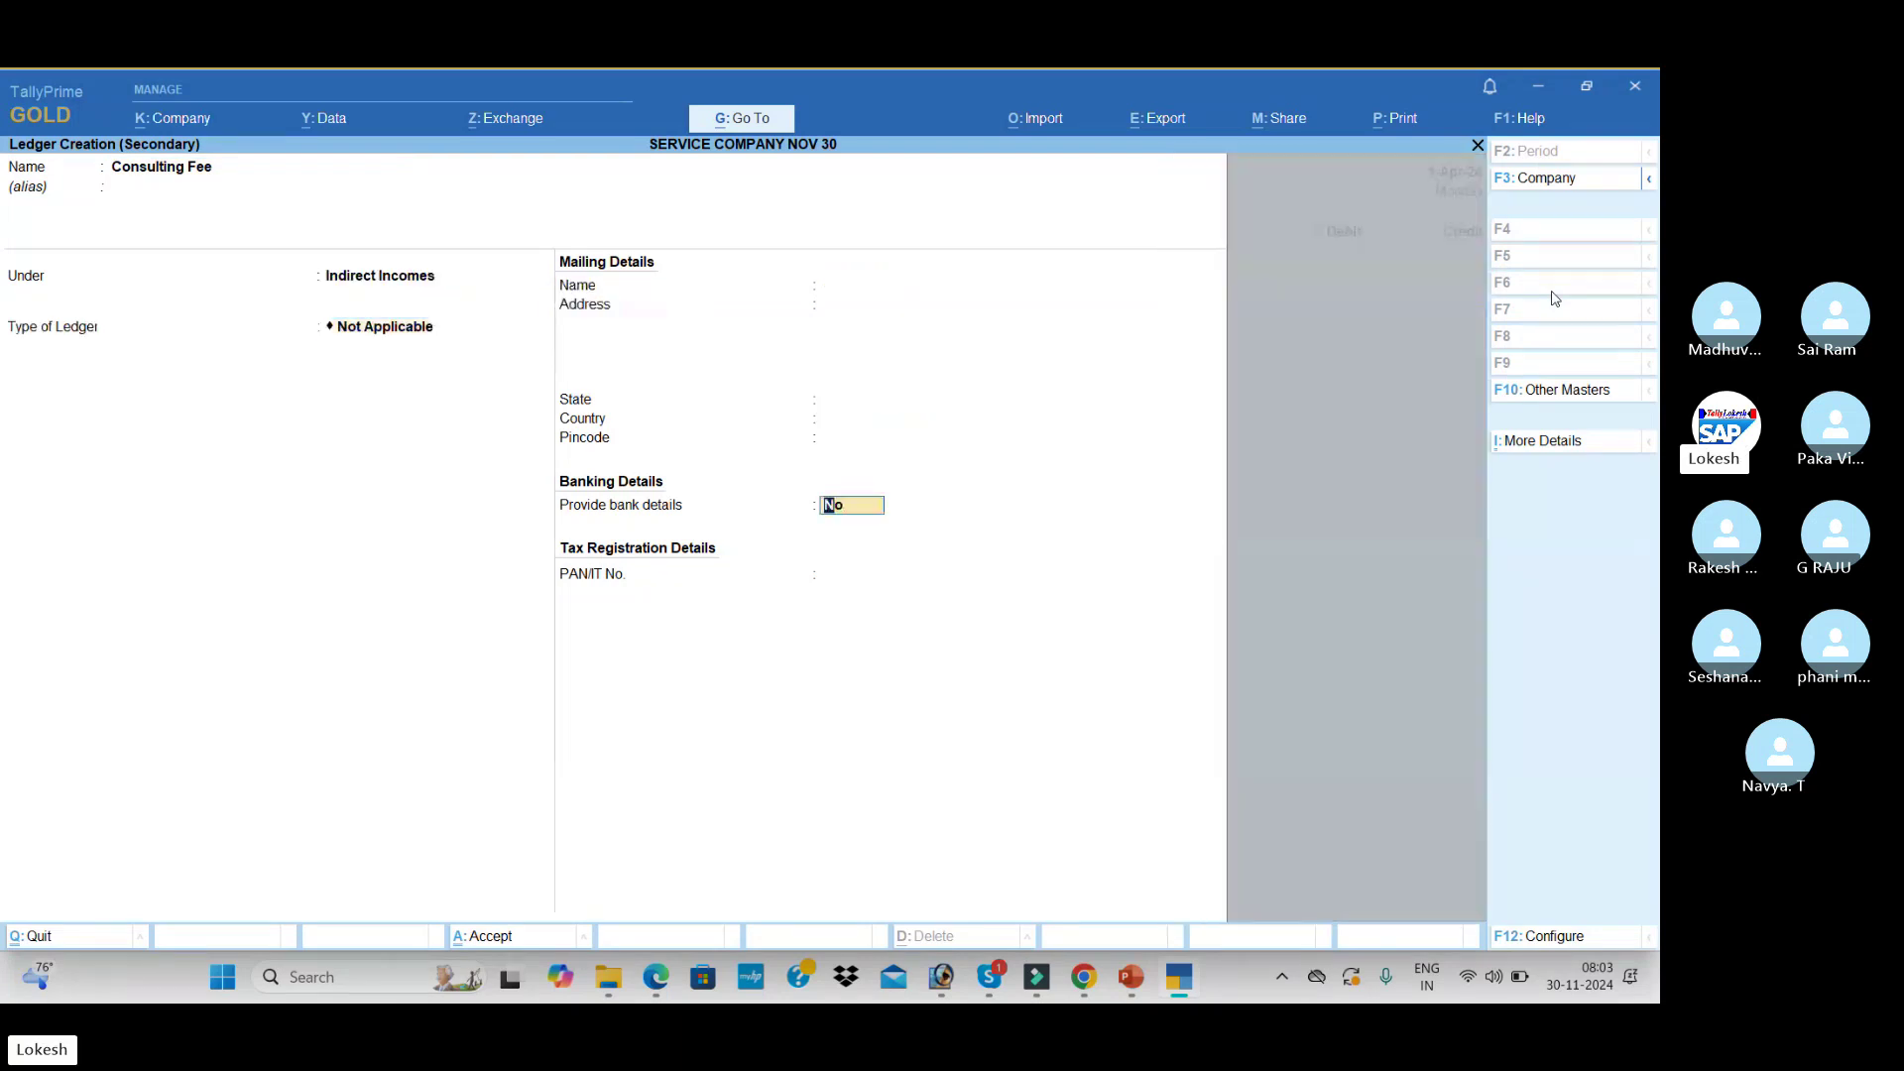
# - Look up the consulting fees amount in the PDF, credit Consulting Fee with 25,000, debit Hdfc Bank and save the receipt voucher
pyautogui.hotkey('alt', 'Tab')
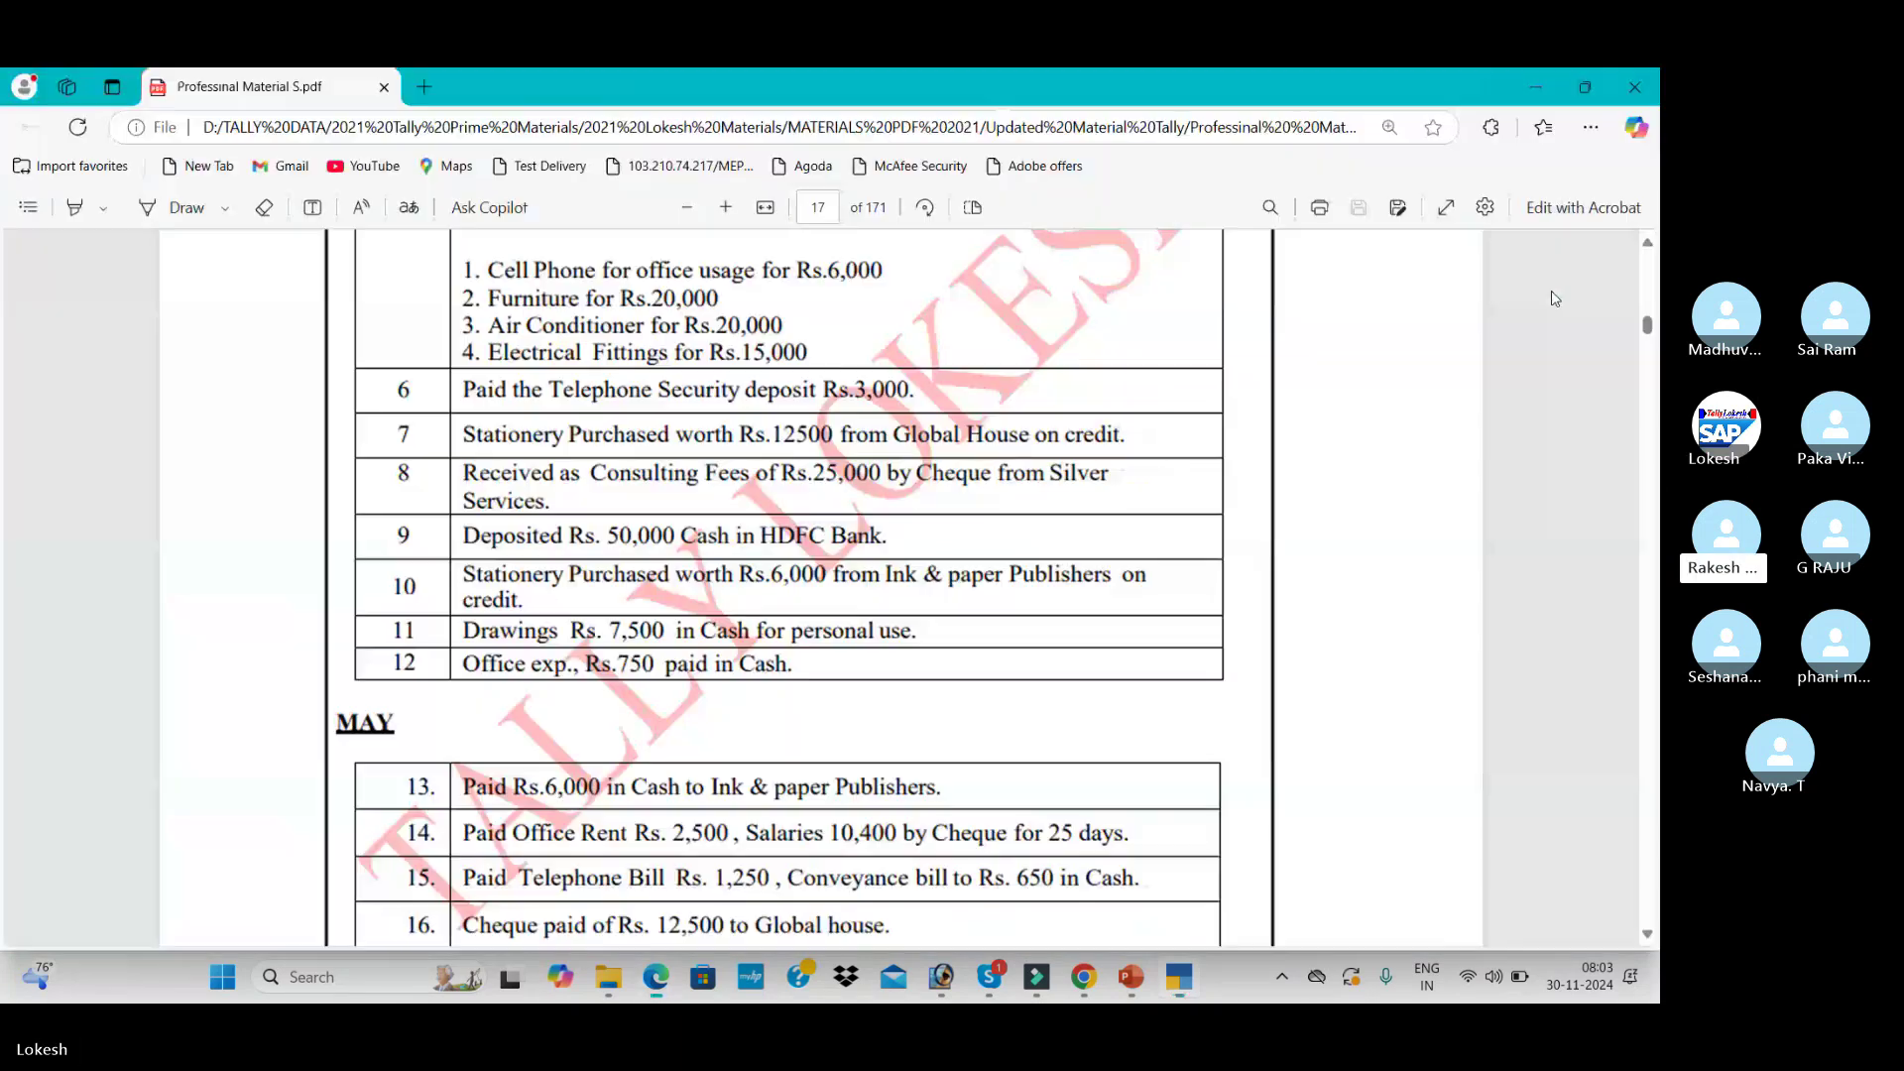
pyautogui.hotkey('alt', 'Tab')
pyautogui.write('25000')
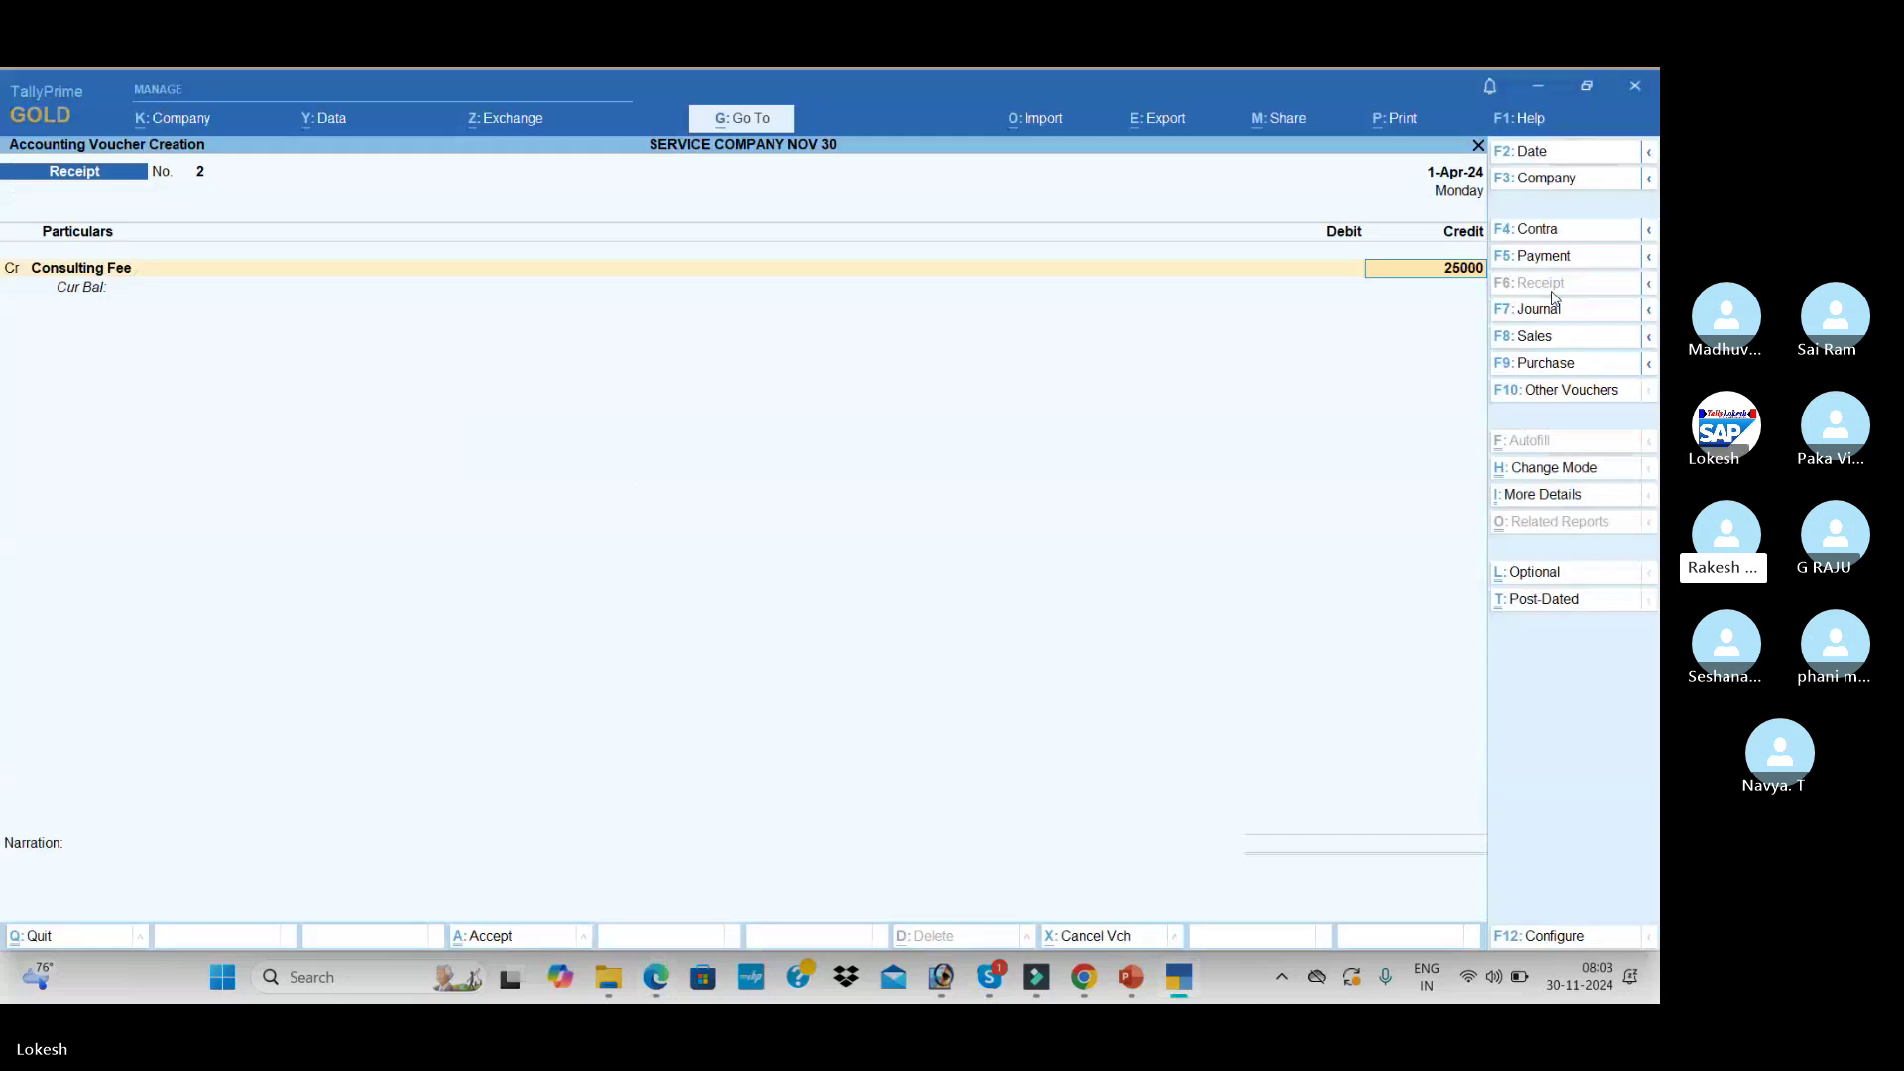
pyautogui.press('Return')
pyautogui.press('Return')
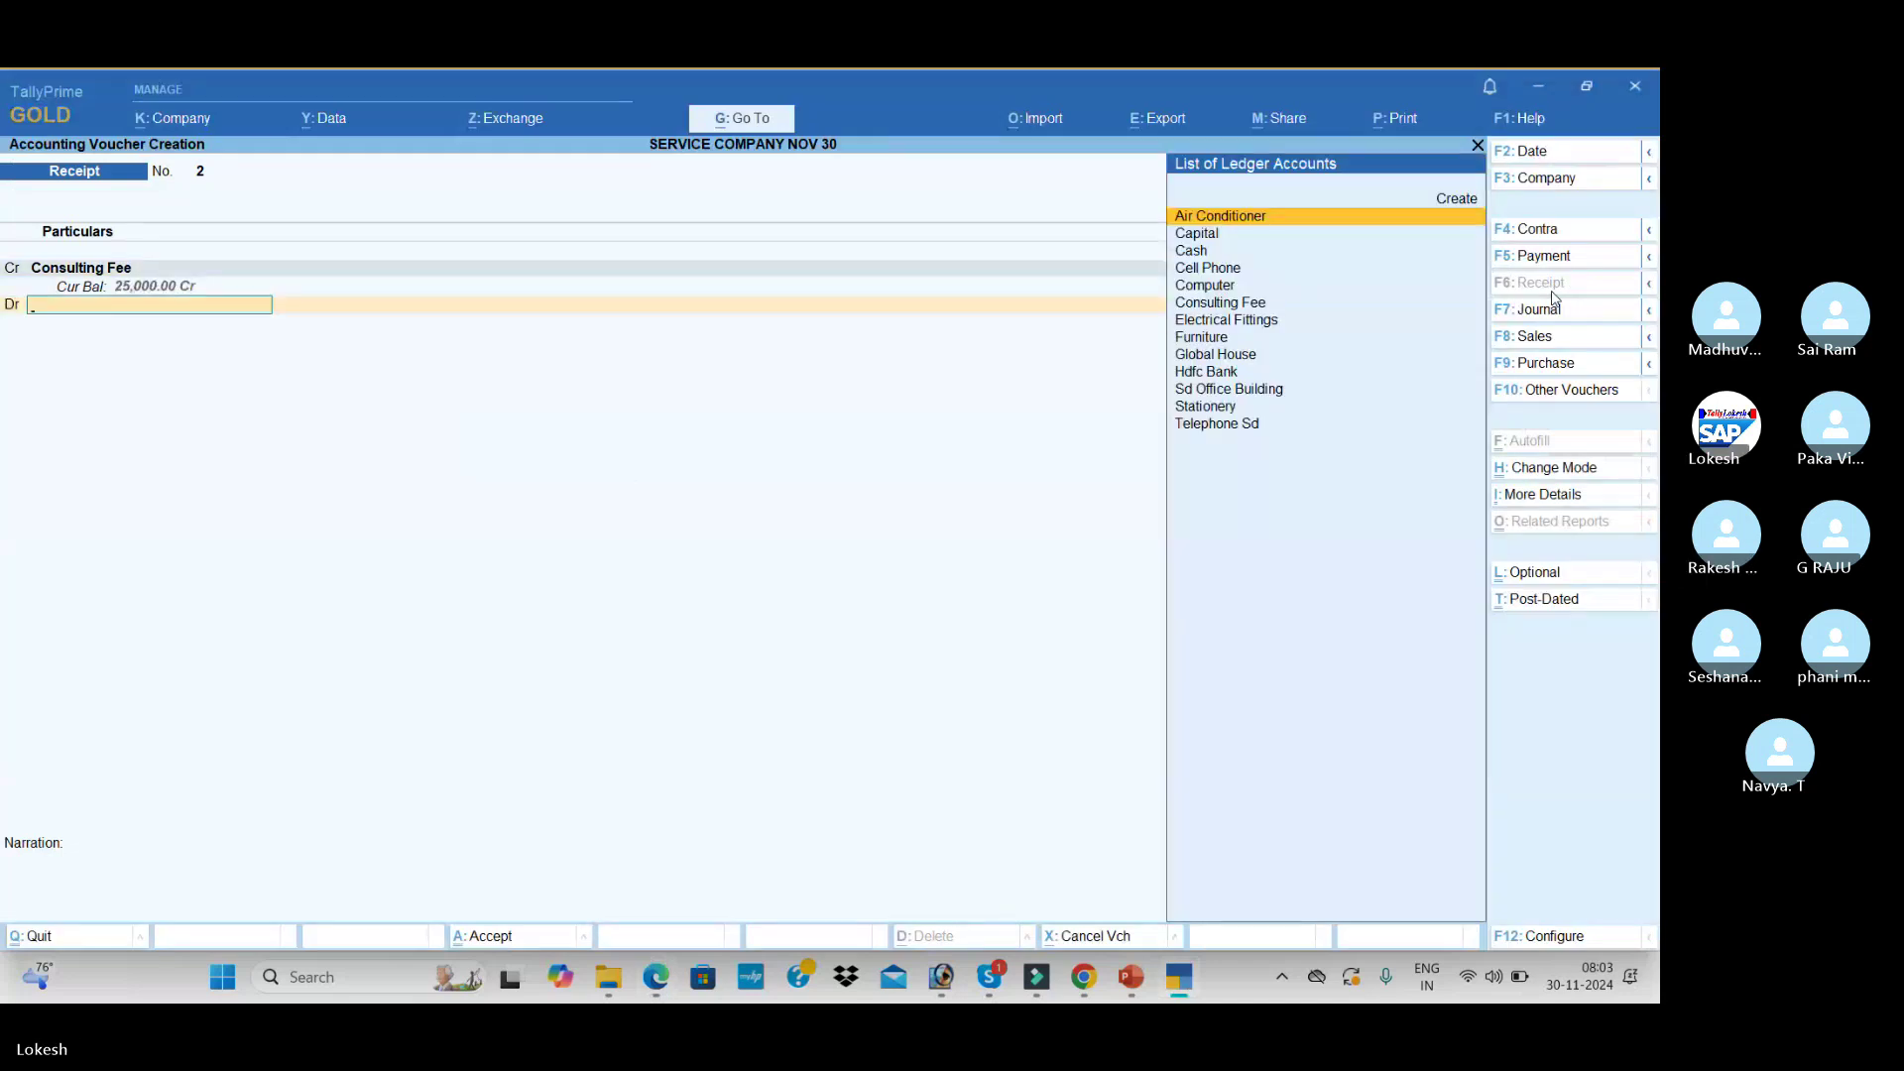
pyautogui.write('h')
pyautogui.press('Return')
pyautogui.press('Return')
pyautogui.press('Return')
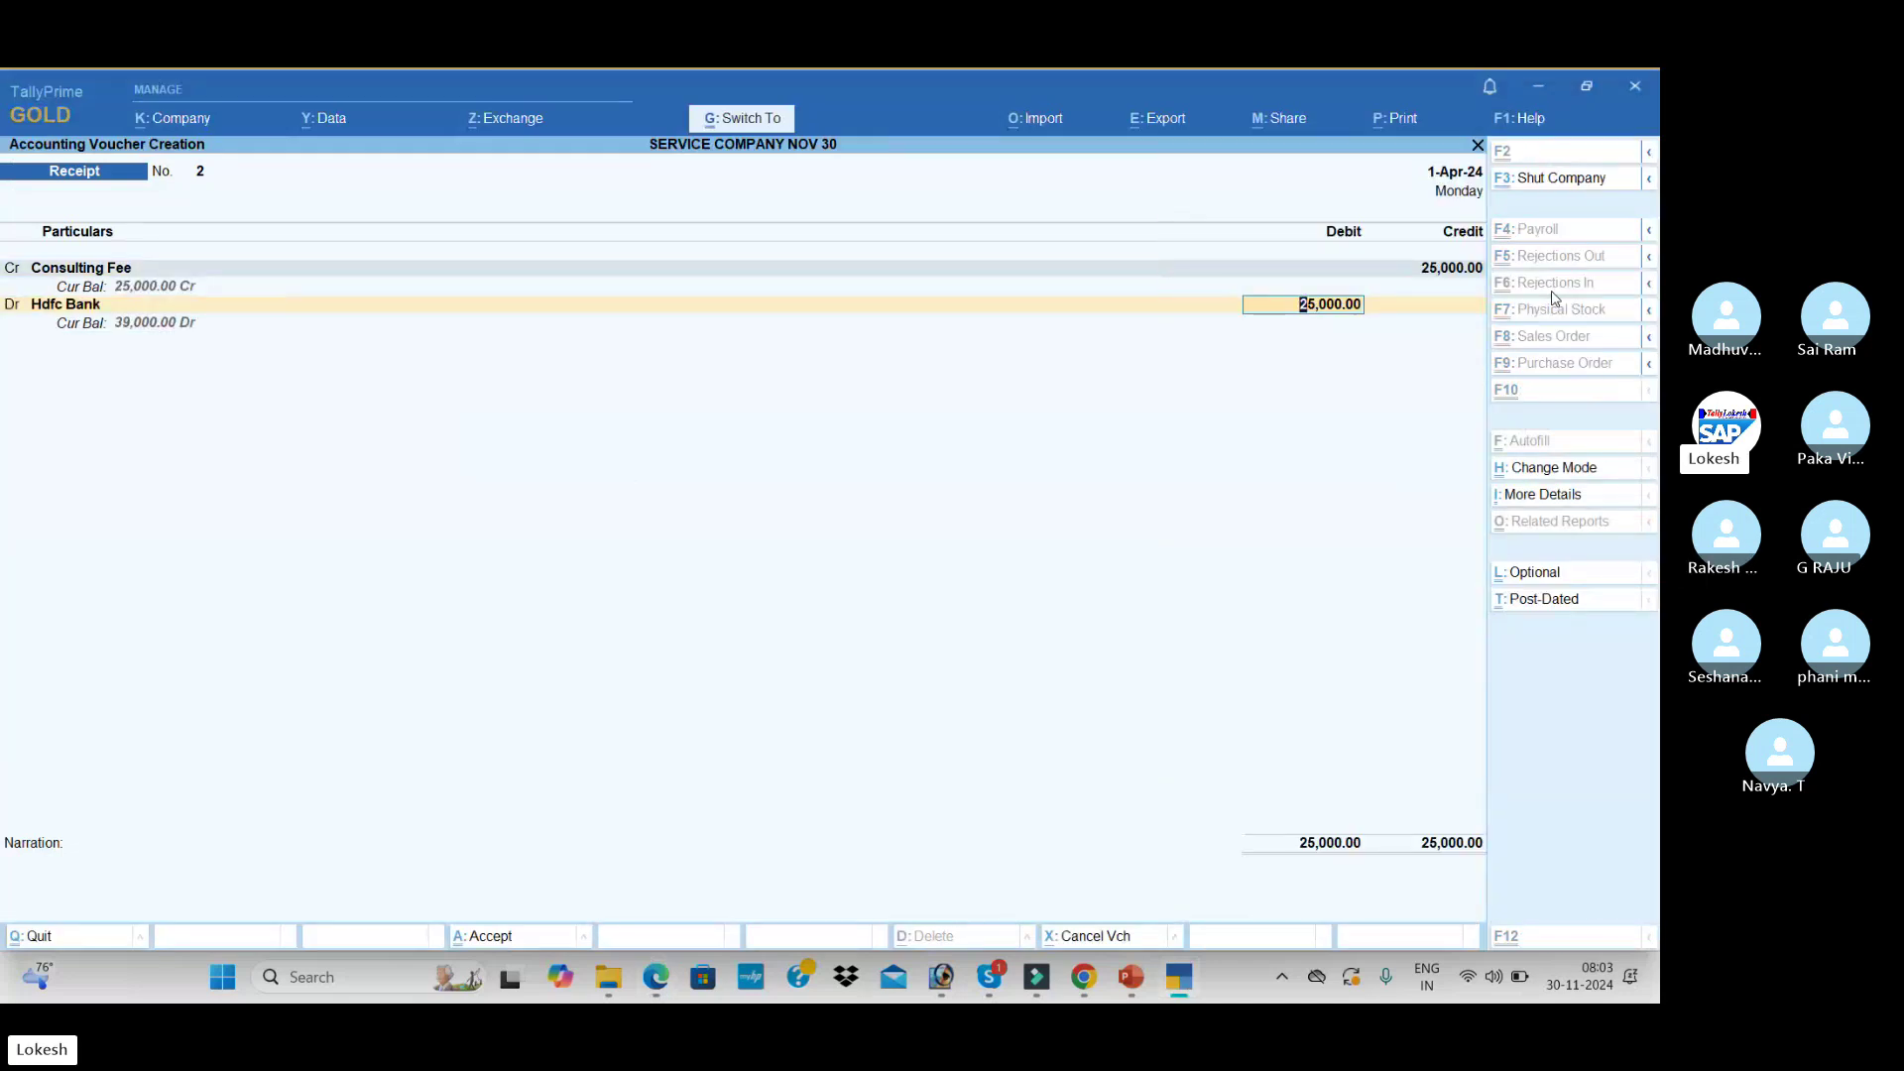
# - Check transaction 9 in the PDF and record a contra voucher crediting Cash and debiting Hdfc Bank with 50,000
pyautogui.hotkey('alt', 'Tab')
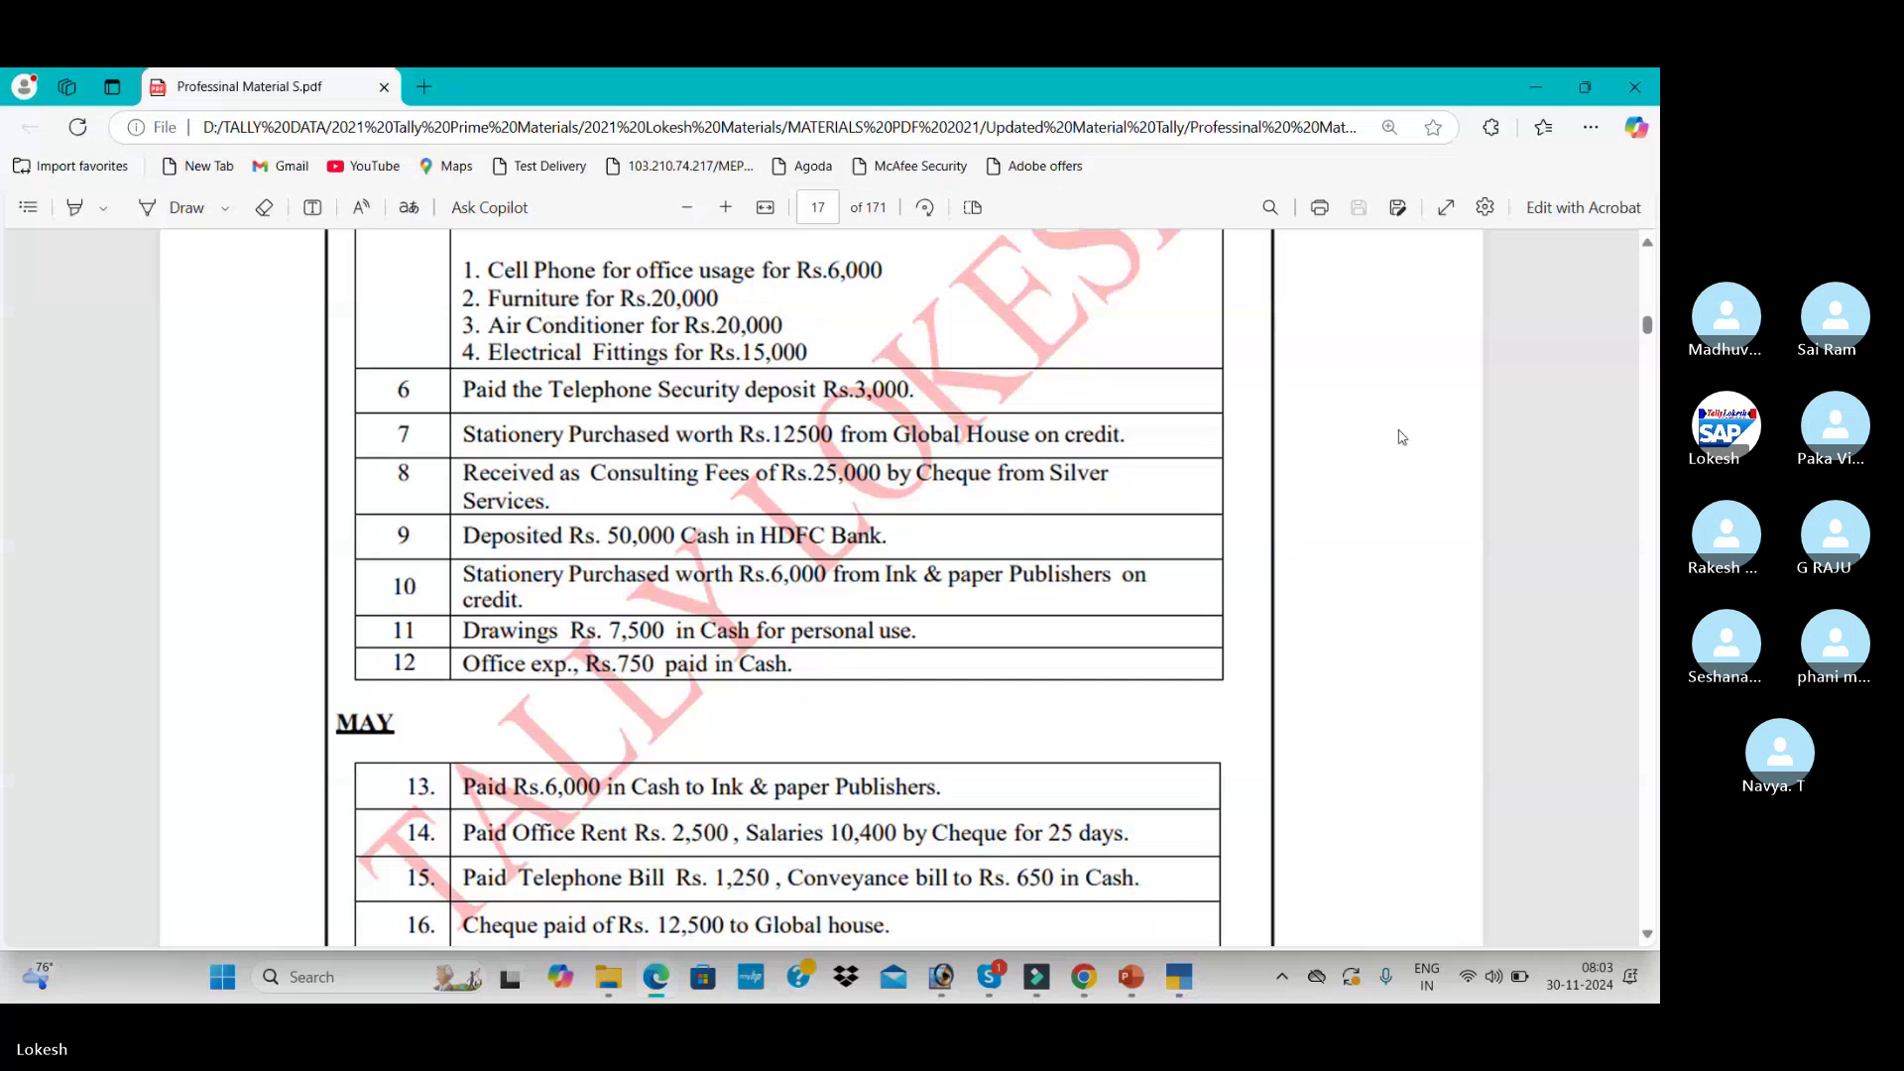
pyautogui.hotkey('alt', 'Tab')
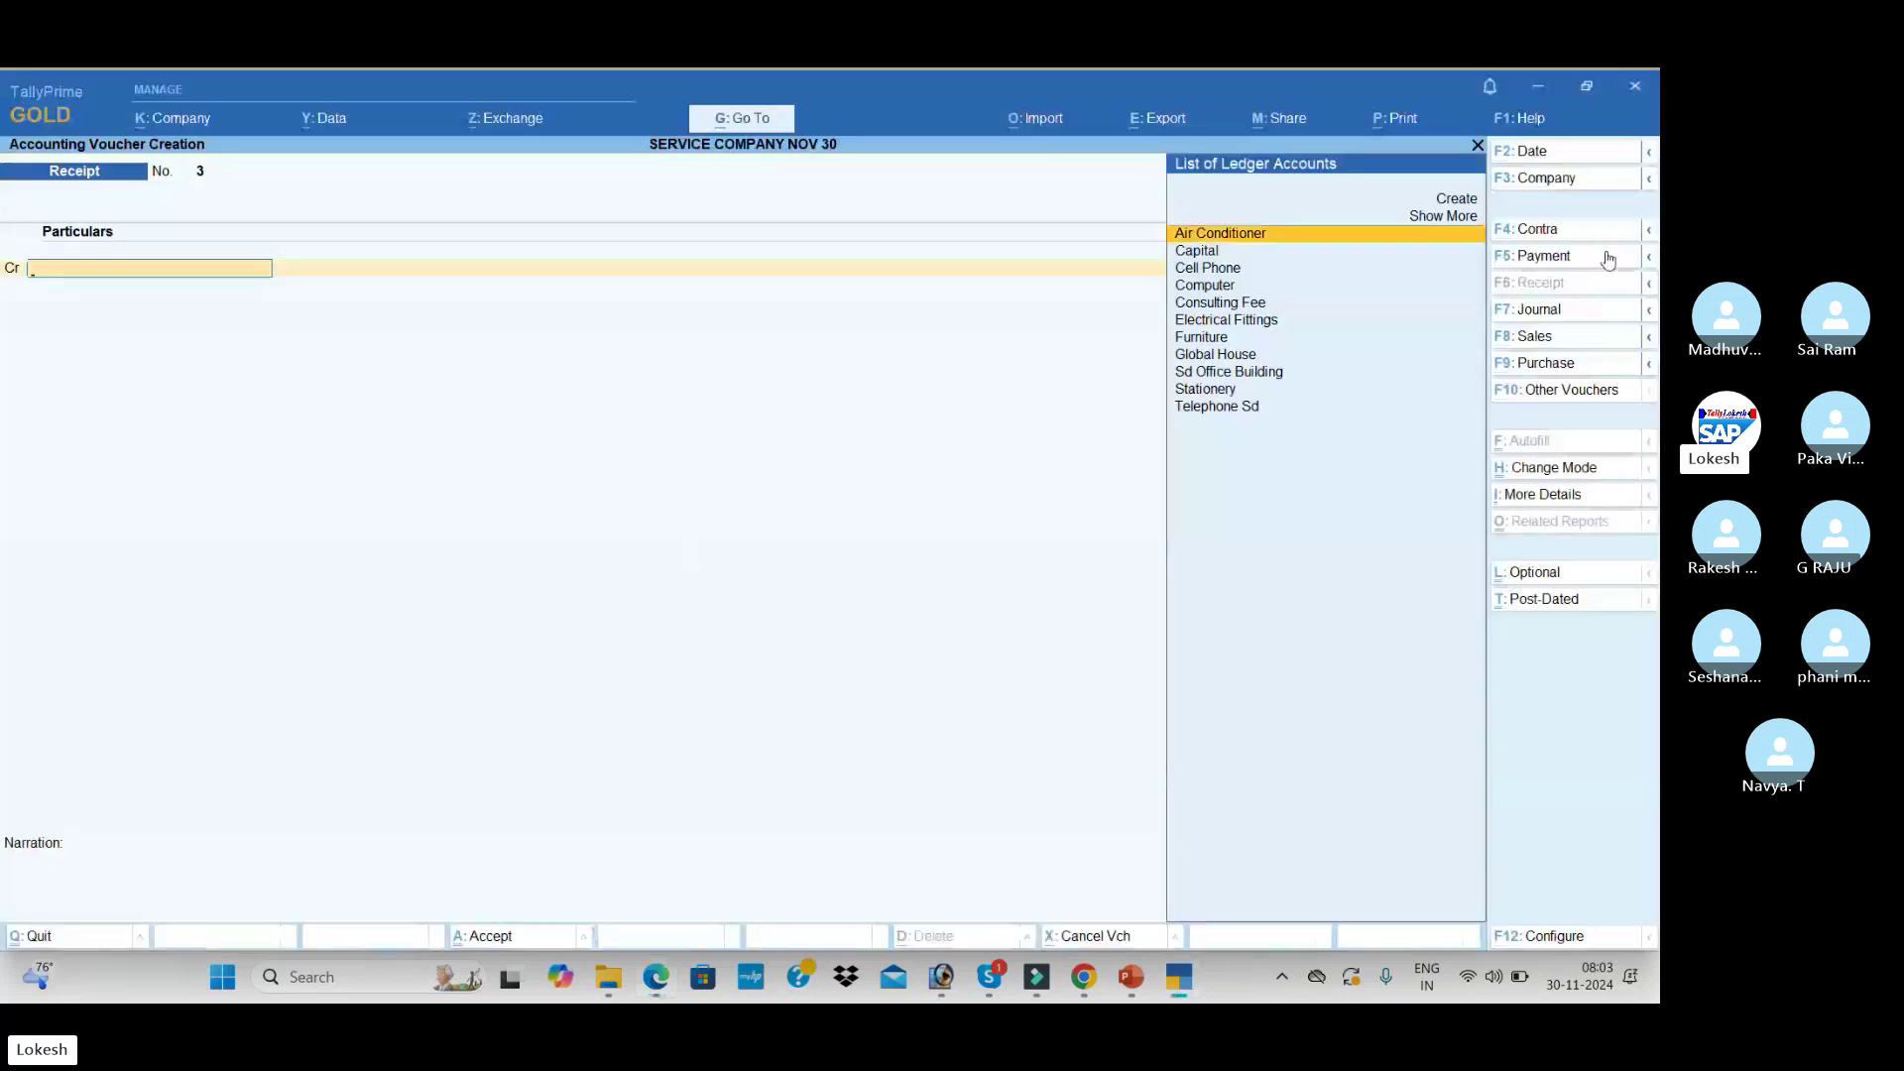
pyautogui.click(1561, 234)
pyautogui.press('Return')
pyautogui.write('50,00')
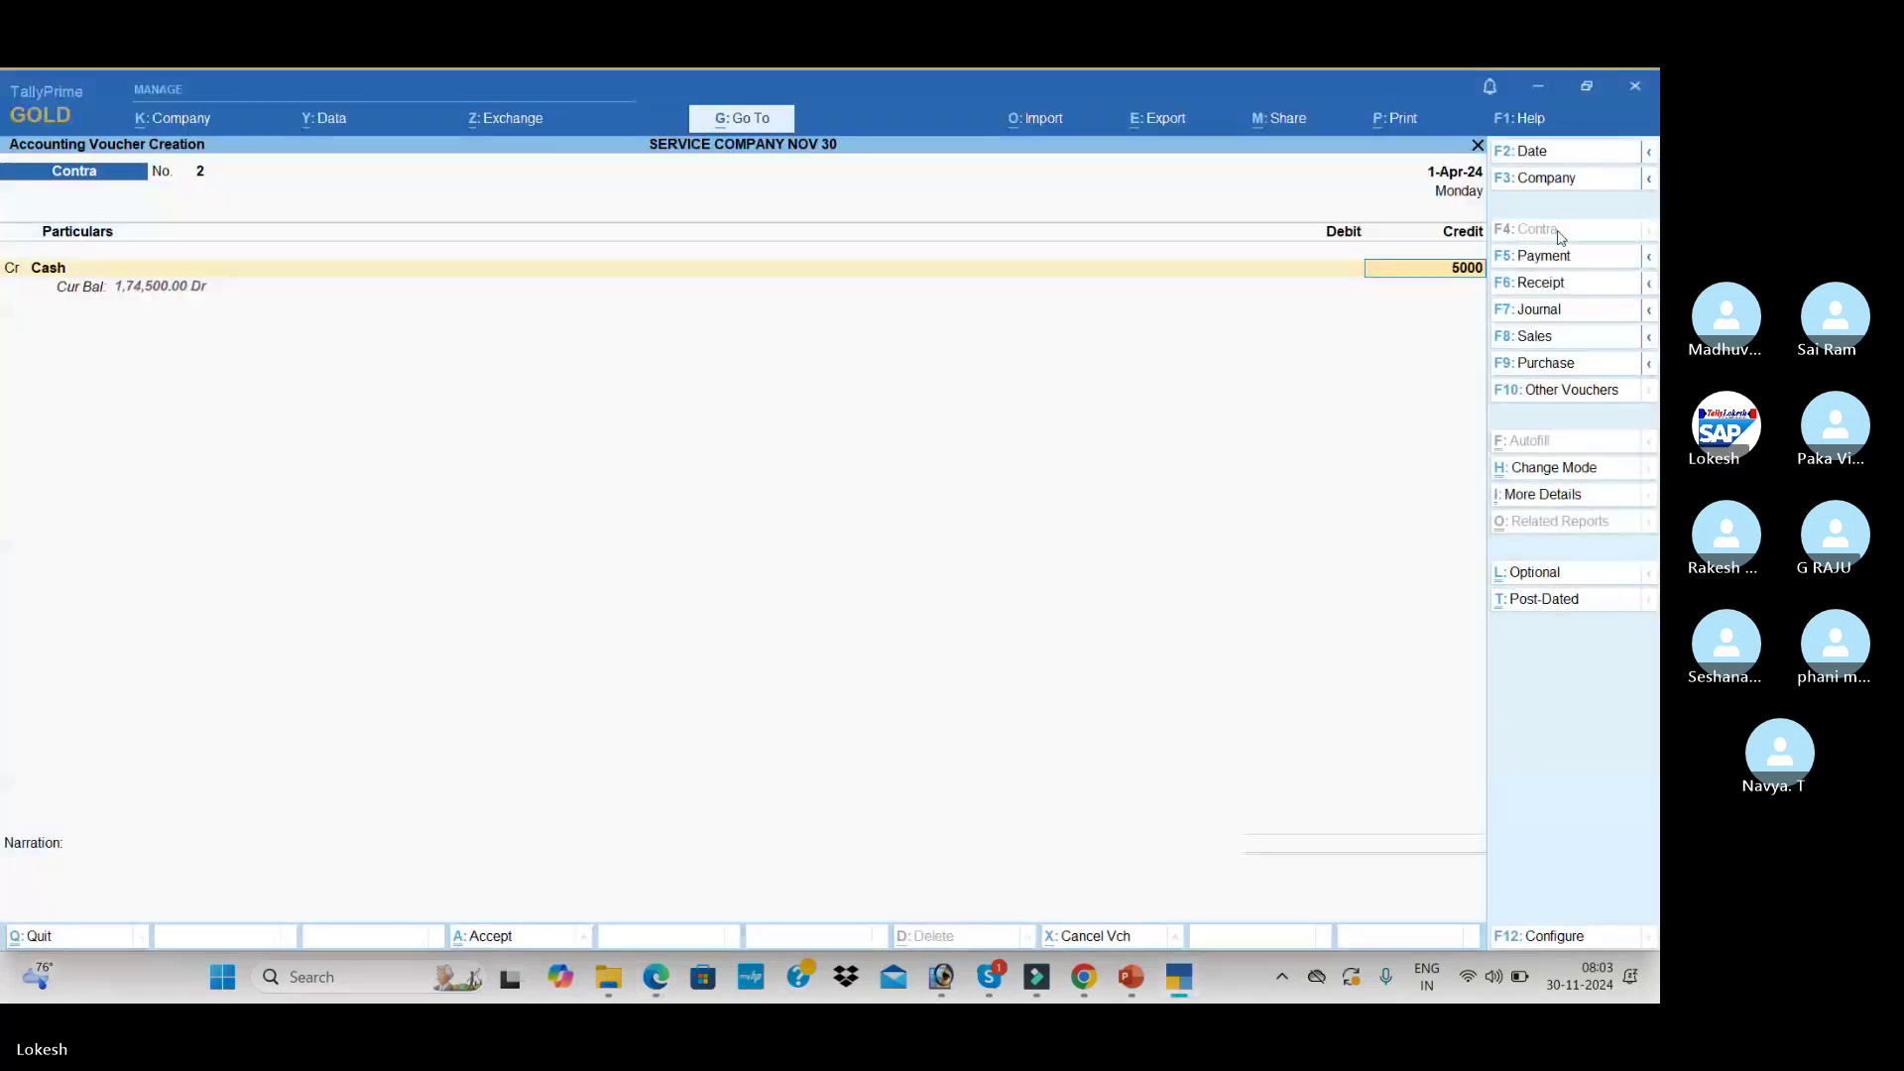
pyautogui.write('0')
pyautogui.press('Return')
pyautogui.press('Return')
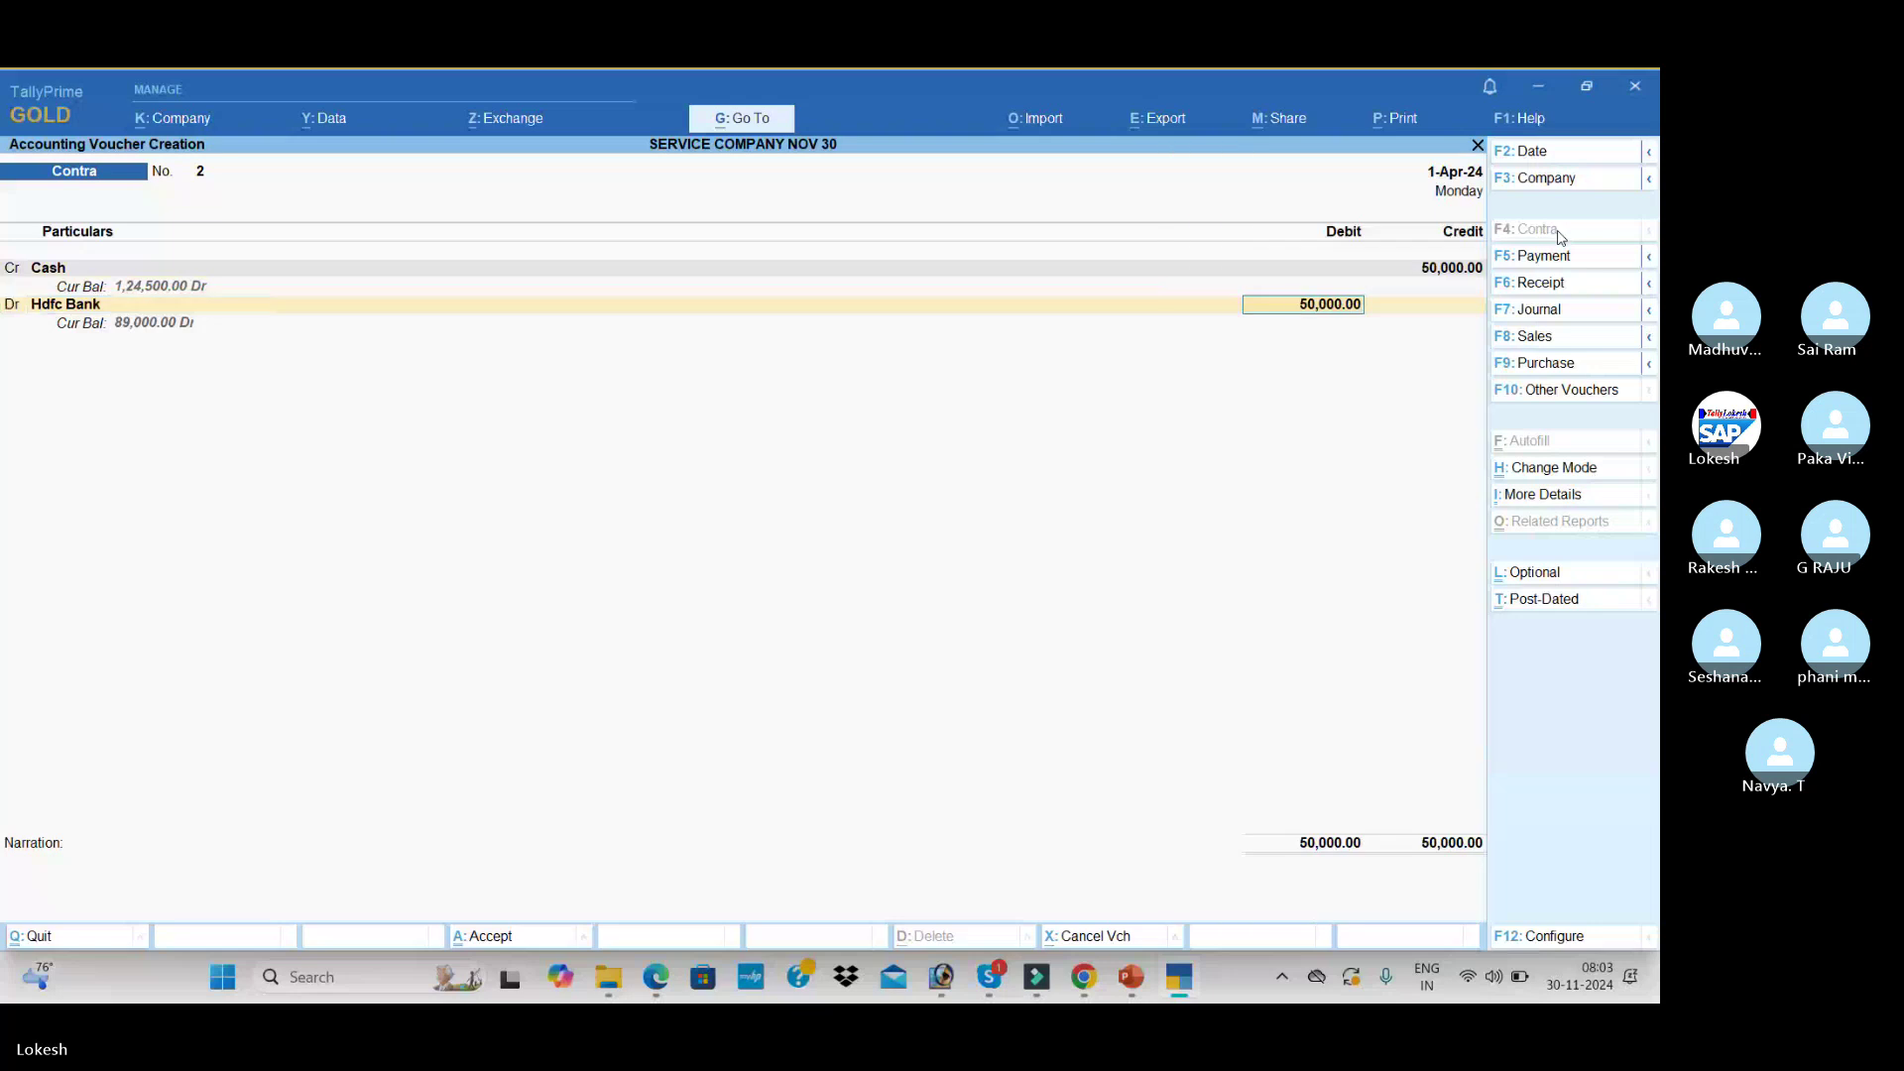
pyautogui.press('Return')
pyautogui.press('Return')
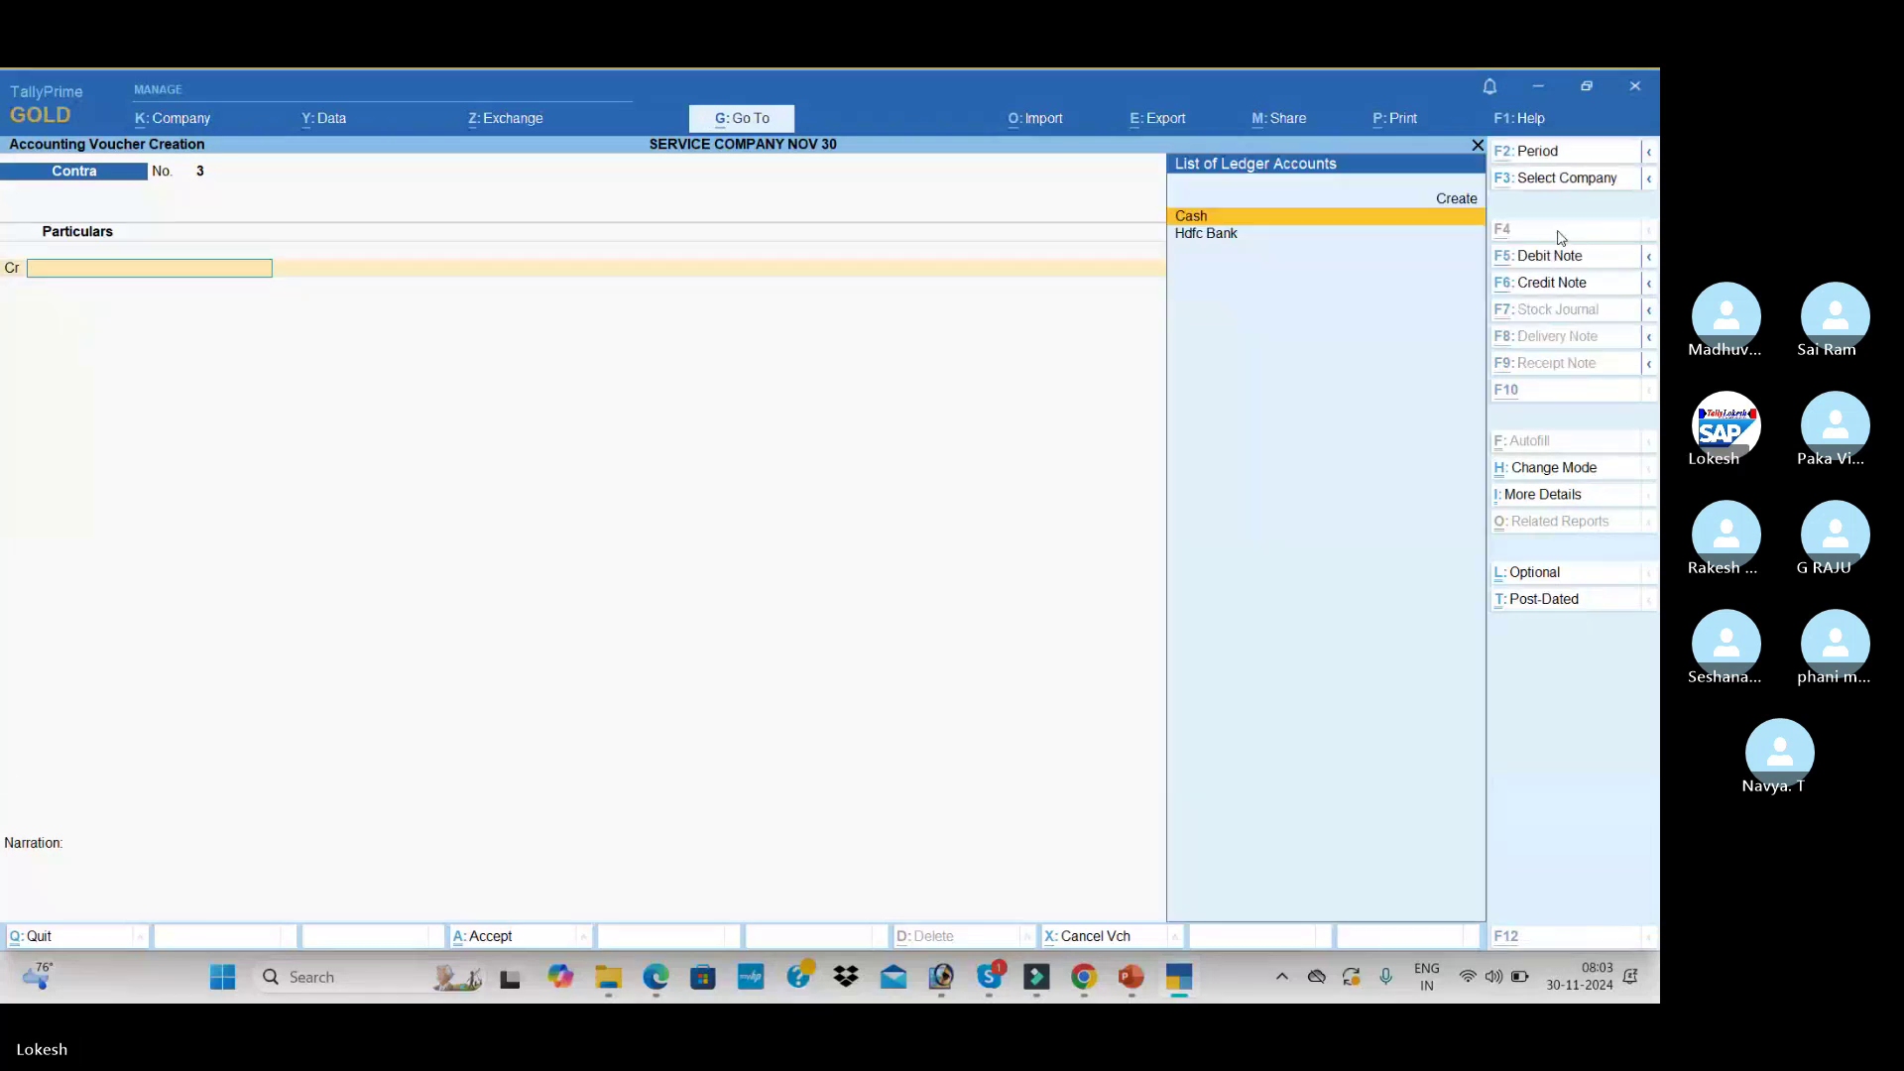
# - Check transaction 10 in the PDF and debit Stationery with 6,000 in a new journal voucher
pyautogui.hotkey('alt', 'Tab')
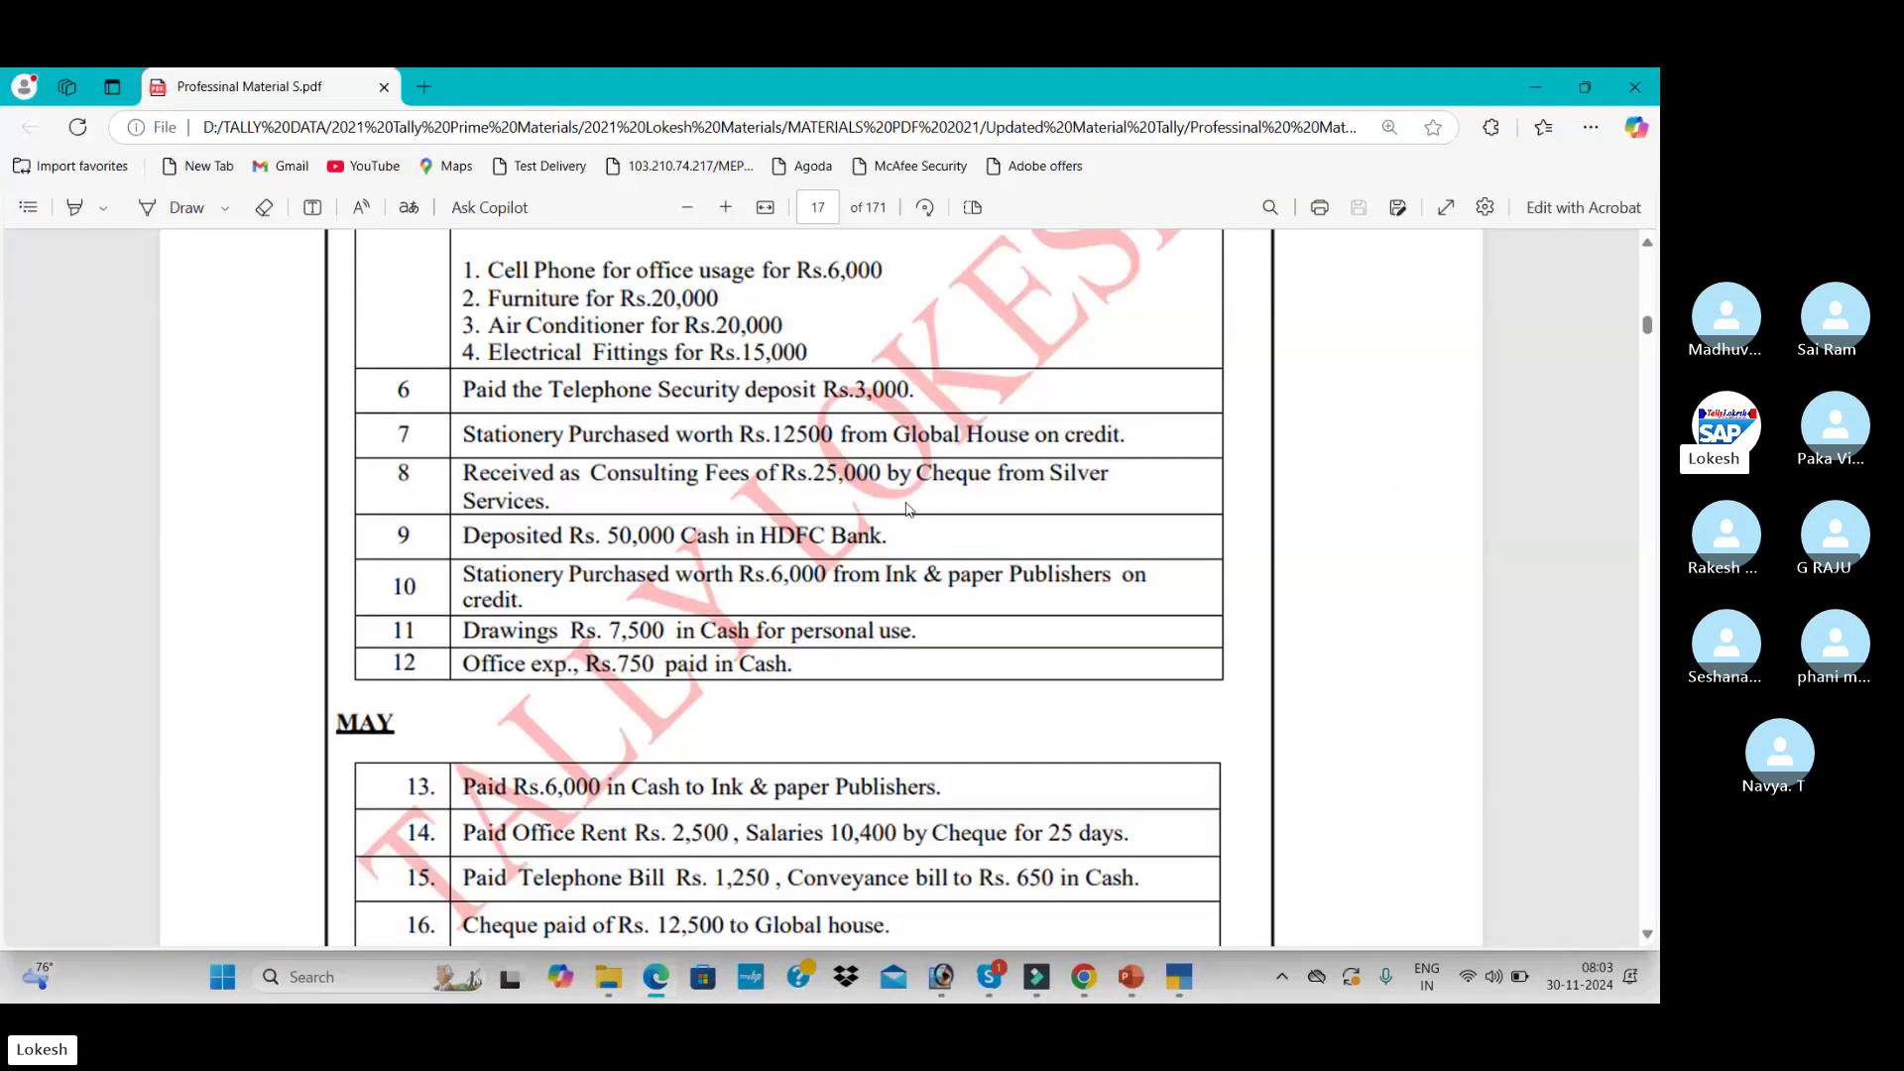
pyautogui.hotkey('alt', 'Tab')
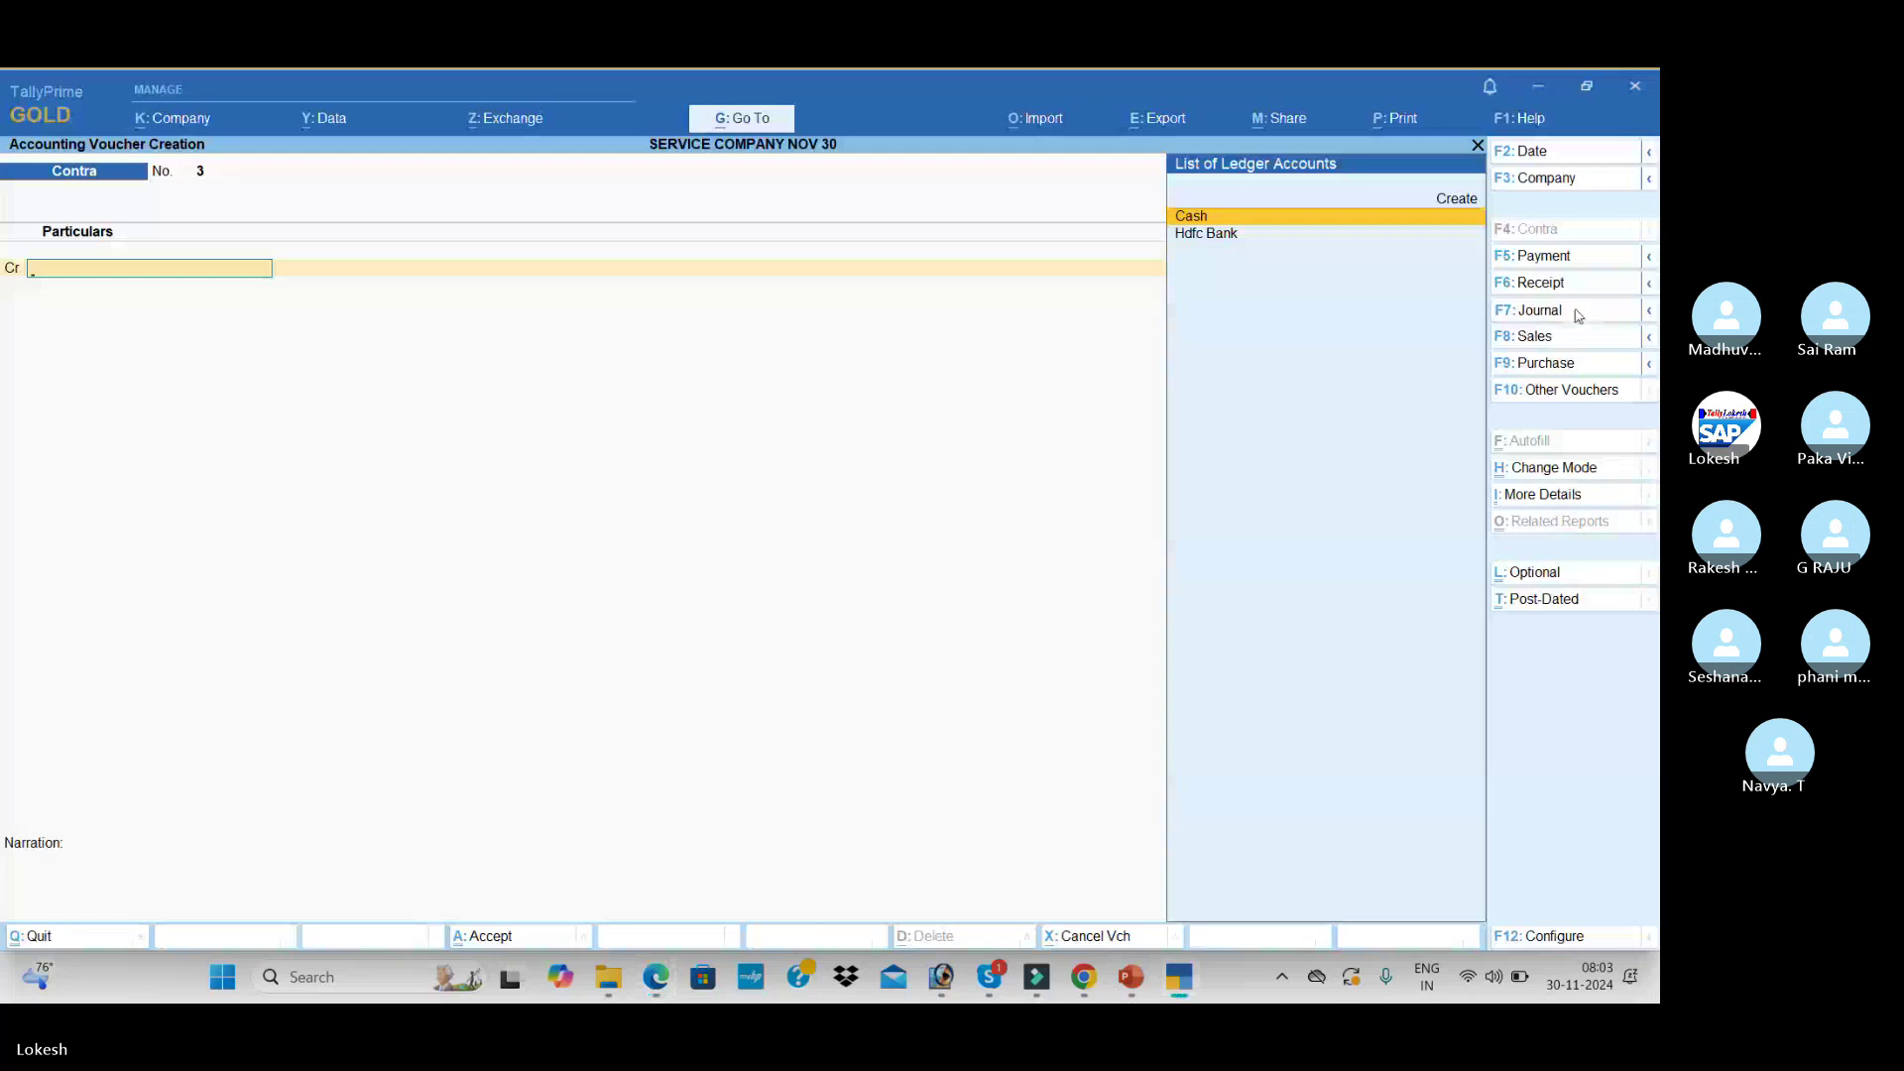
pyautogui.click(1577, 311)
pyautogui.write('St')
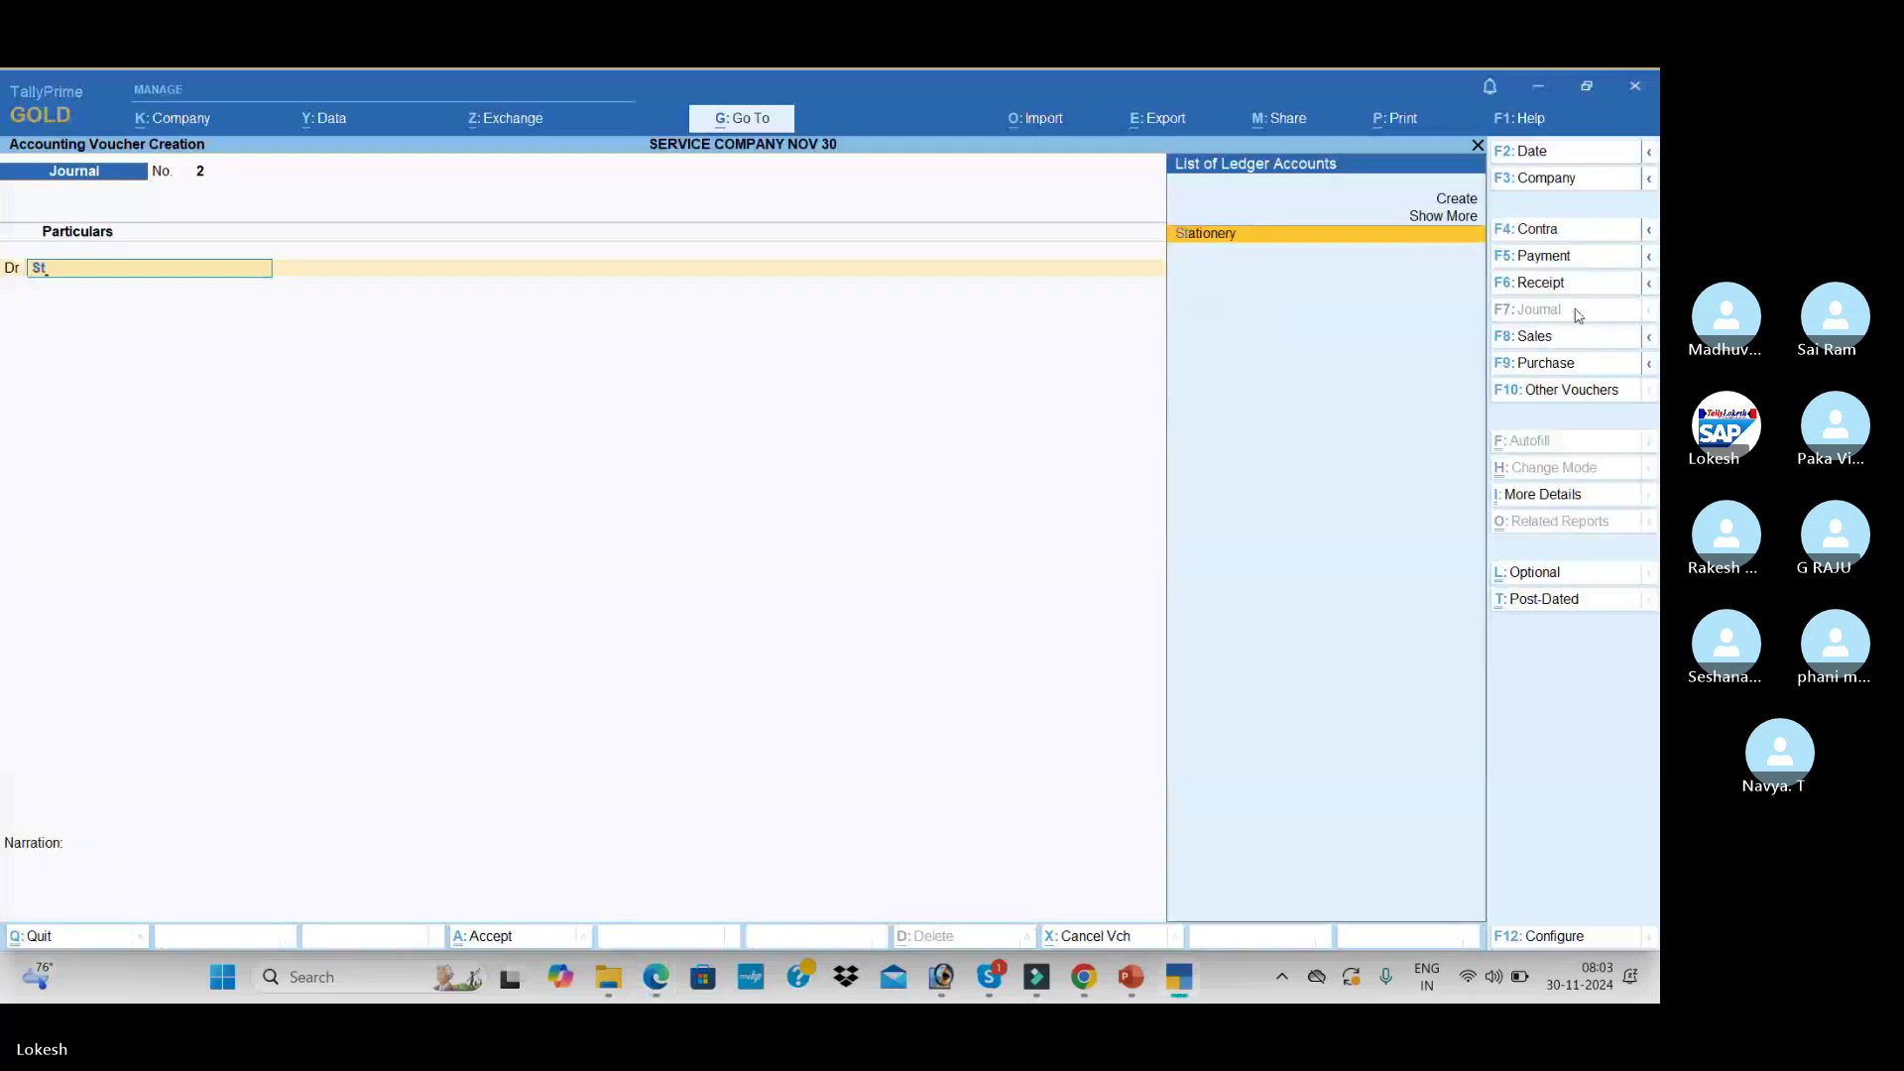
pyautogui.press('Return')
pyautogui.hotkey('alt', 'Tab')
pyautogui.hotkey('alt', 'Tab')
pyautogui.write('600')
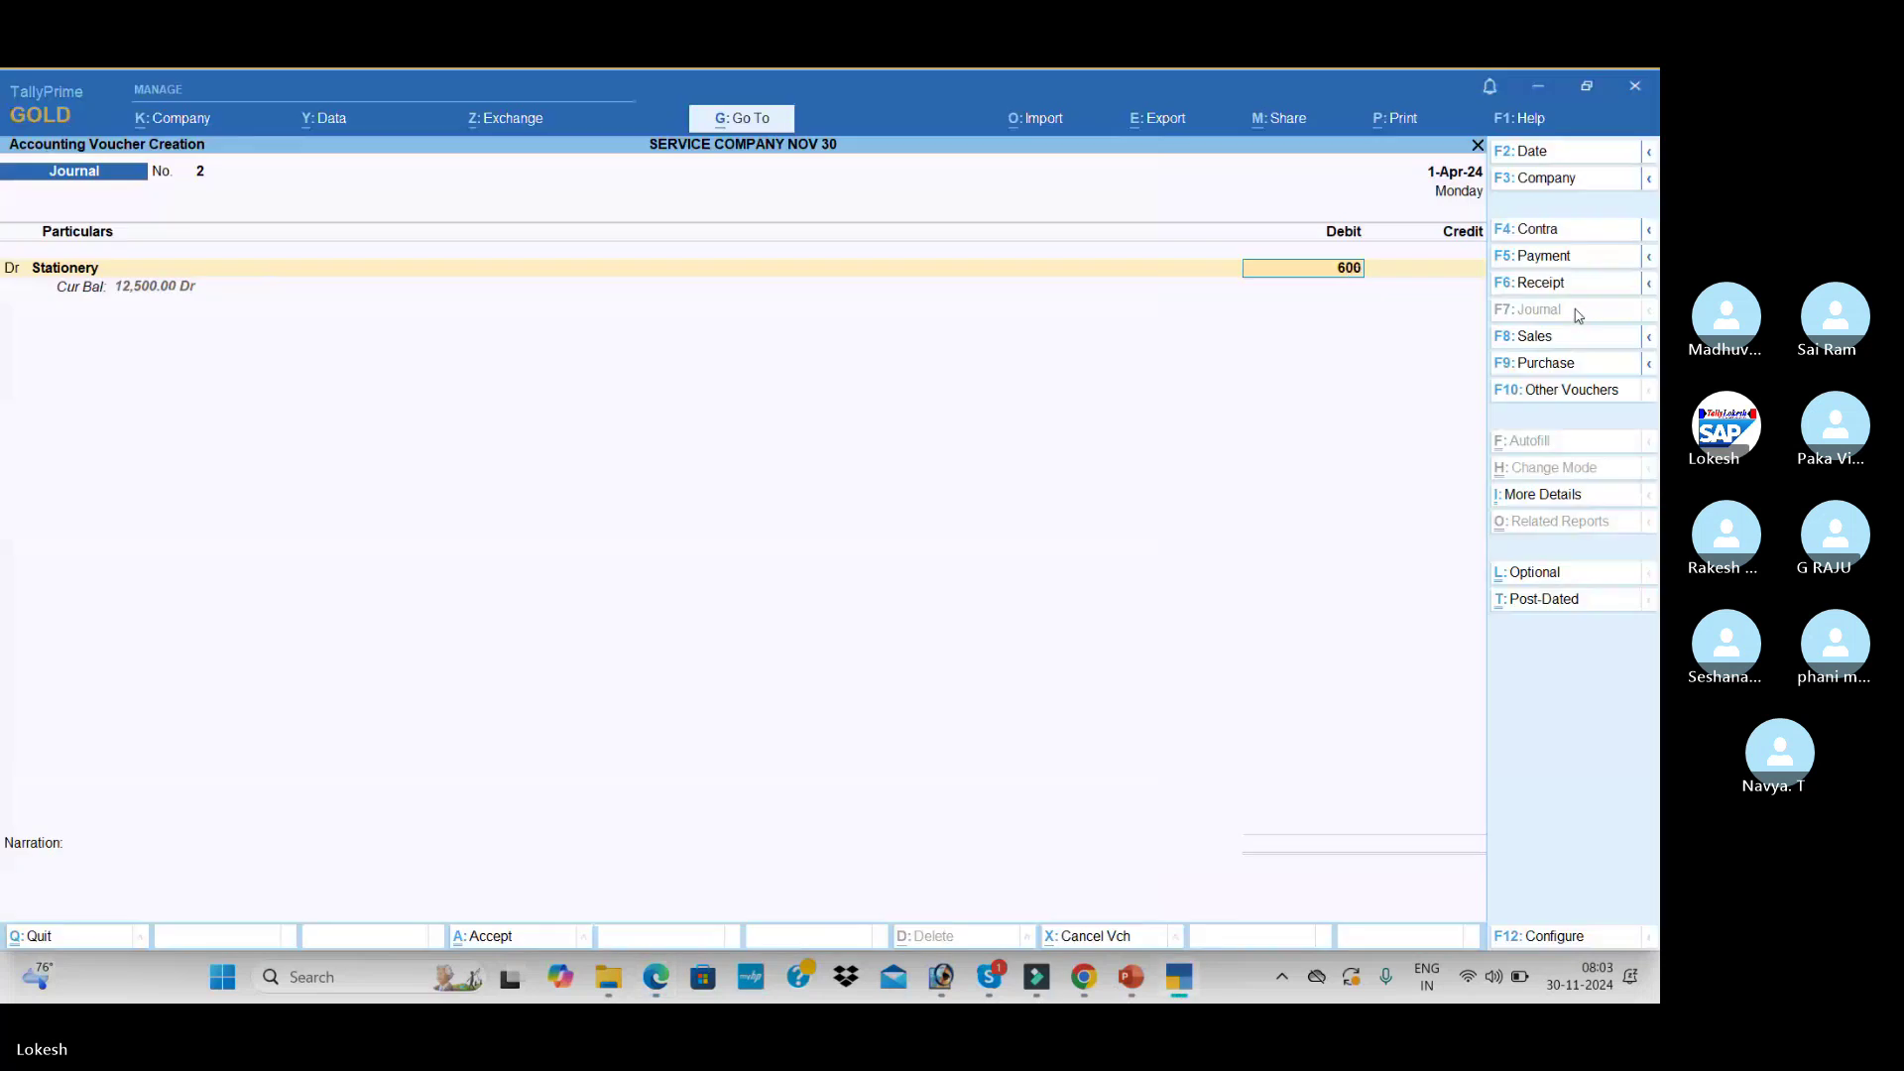
pyautogui.press('Return')
# - Create a ledger named Ink & Paper Publishers under Sundry Creditors for the credit line and save the journal voucher
pyautogui.hotkey('alt', 'c')
pyautogui.write('Ink &')
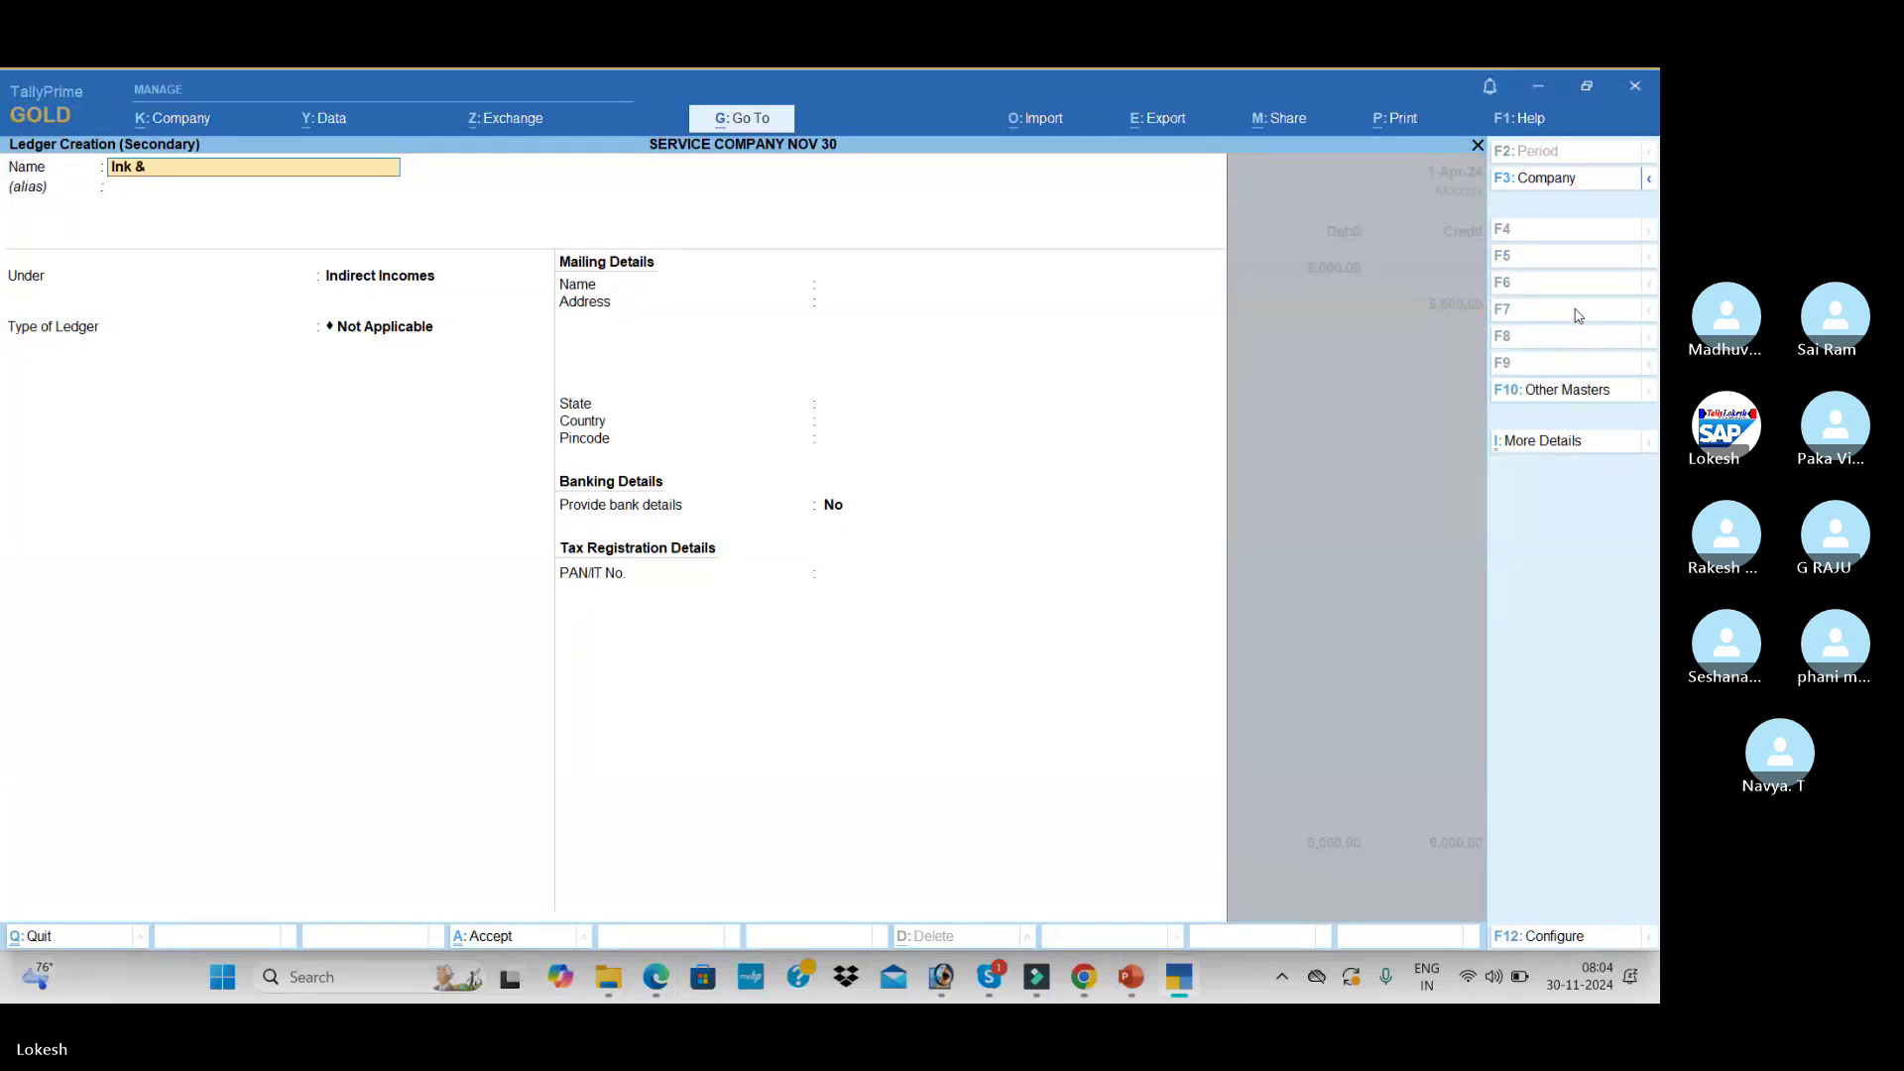
pyautogui.write(' Paper Publishers')
pyautogui.press('Return')
pyautogui.press('Return')
pyautogui.write('Sun')
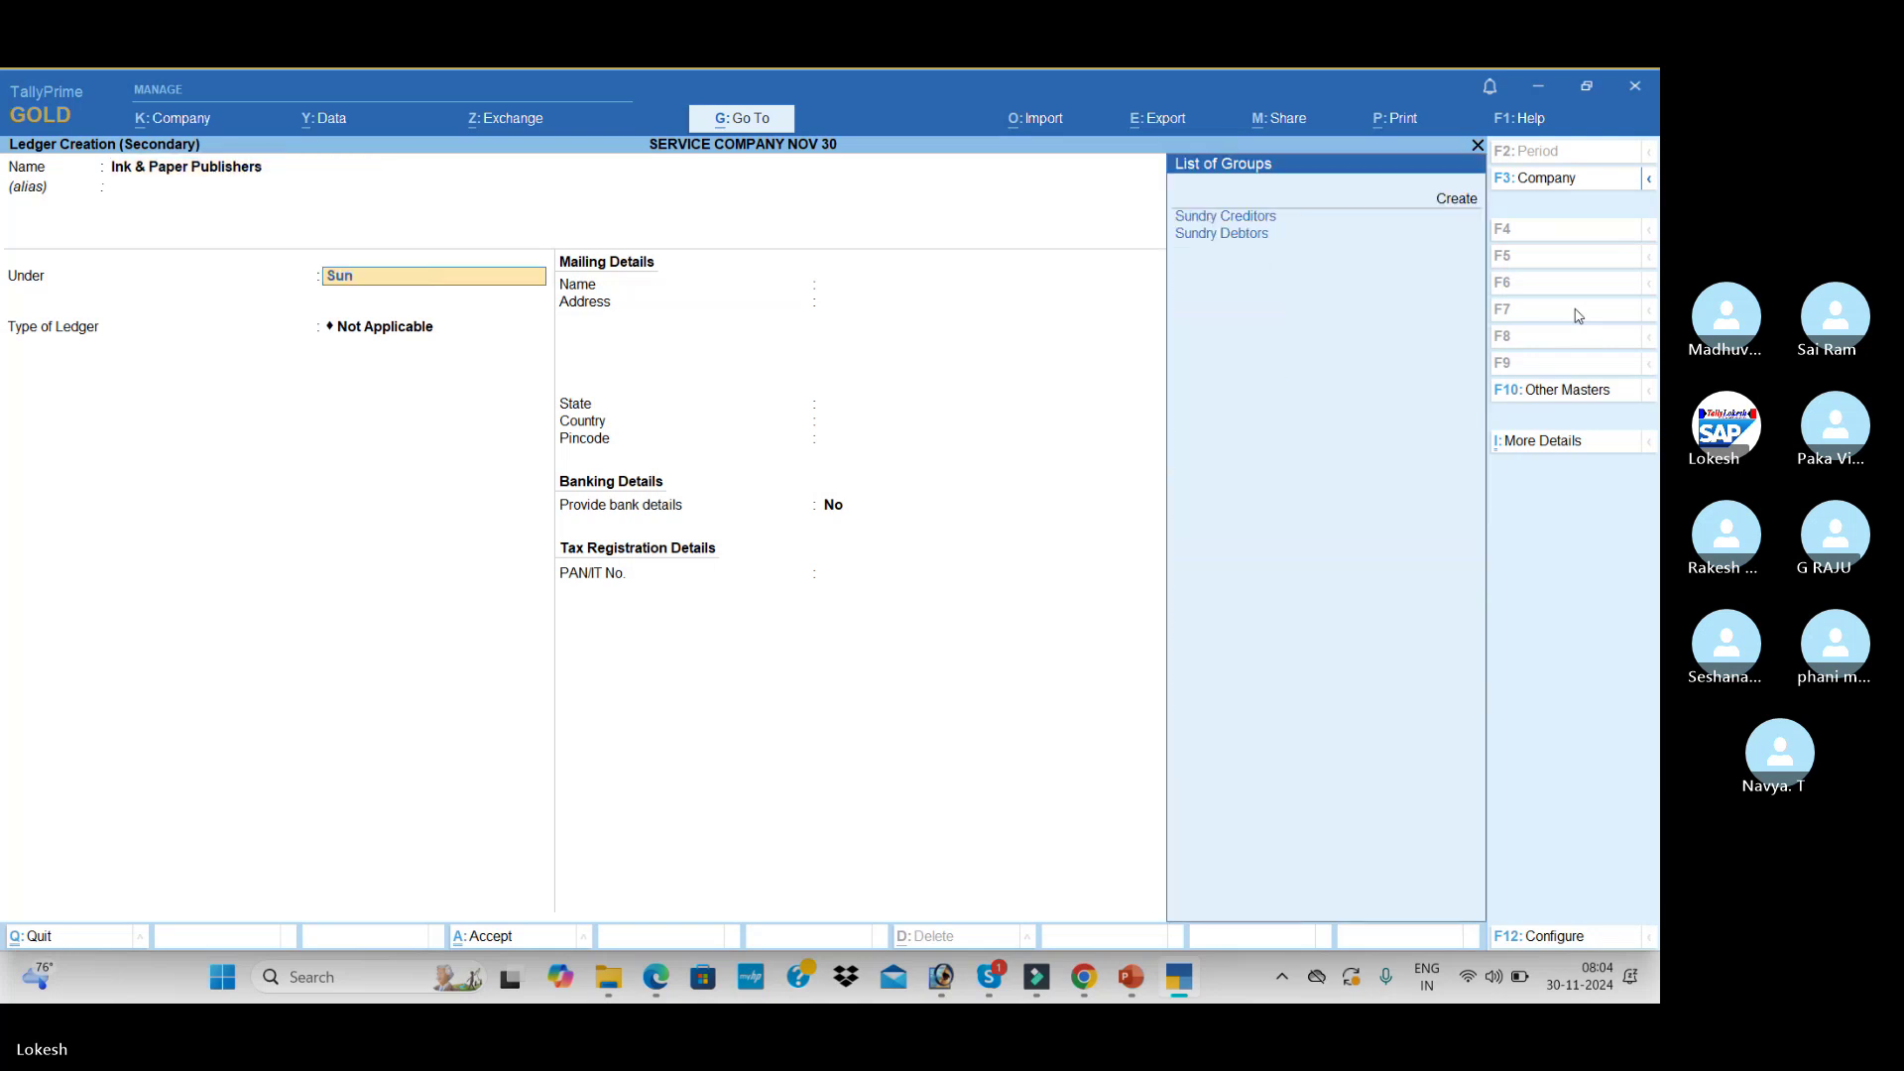
pyautogui.press('Down')
pyautogui.press('Up')
pyautogui.press('Return')
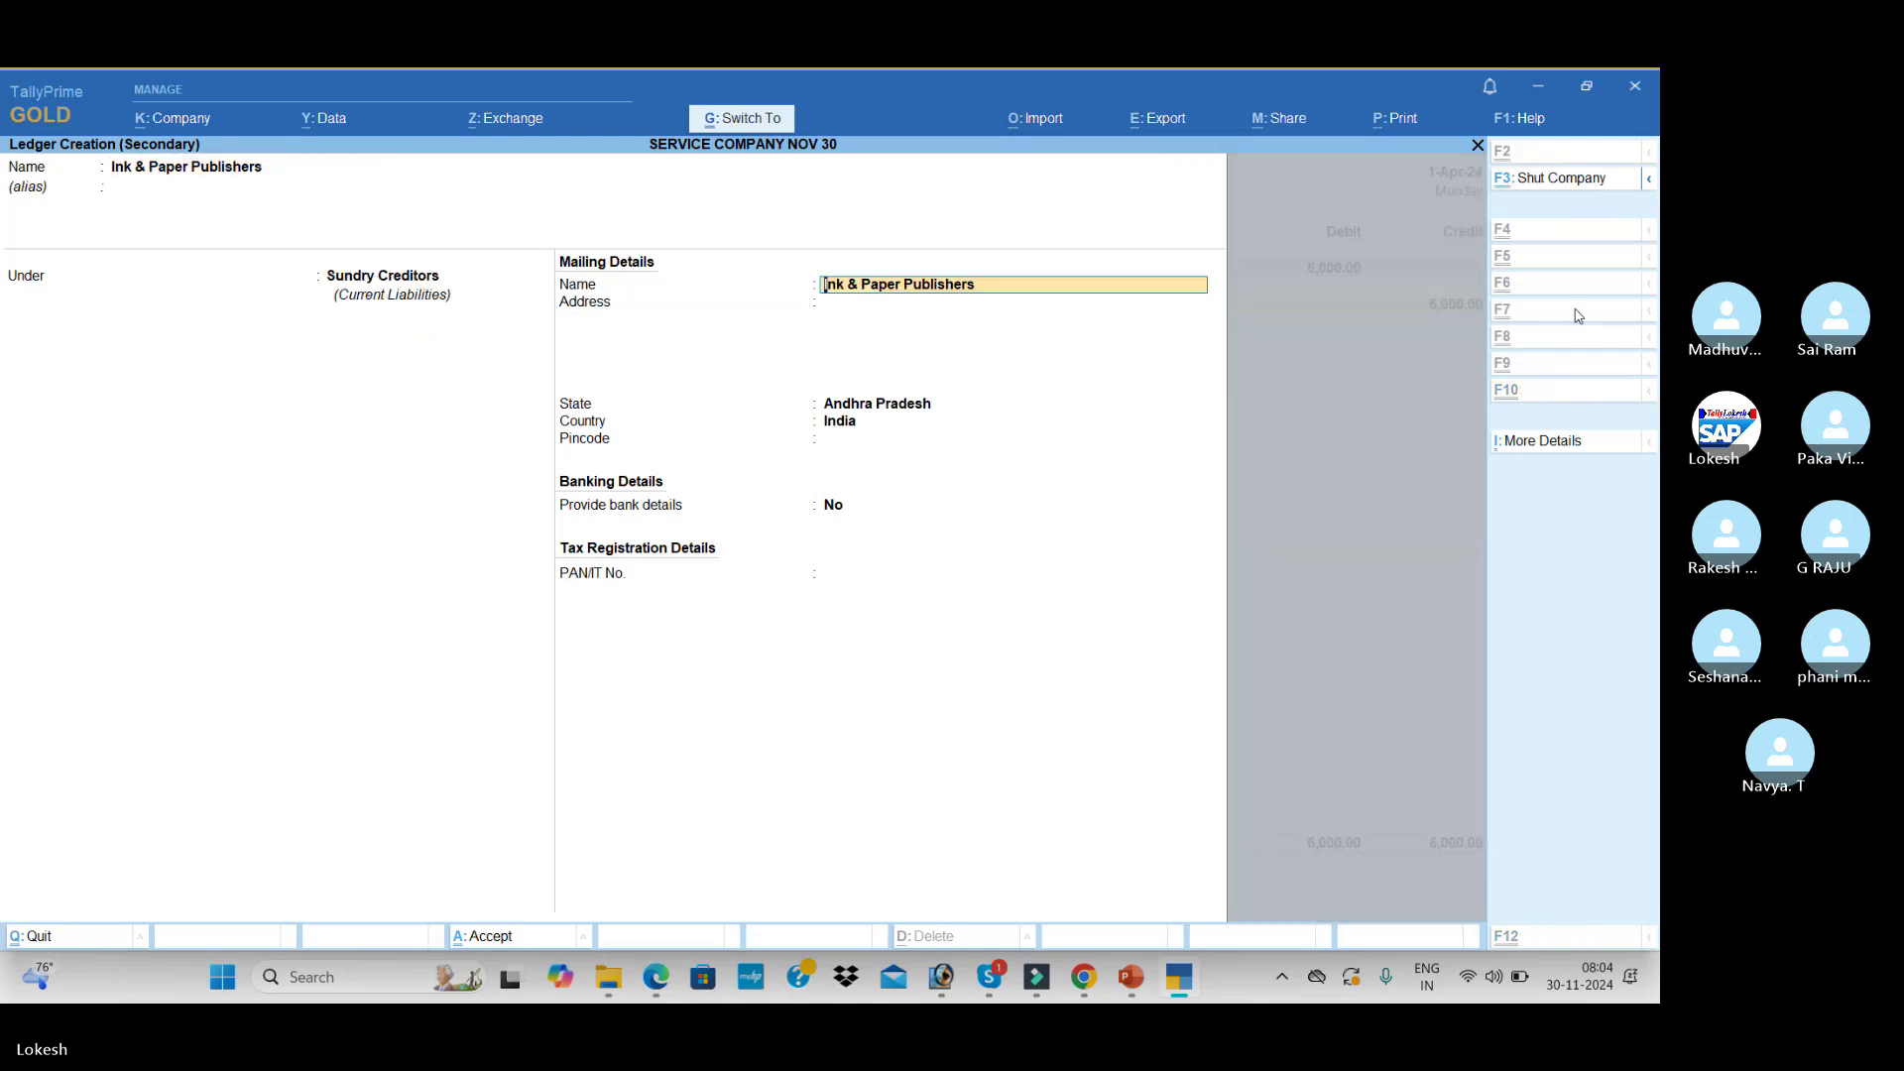
pyautogui.hotkey('ctrl', 'a')
pyautogui.hotkey('ctrl', 'a')
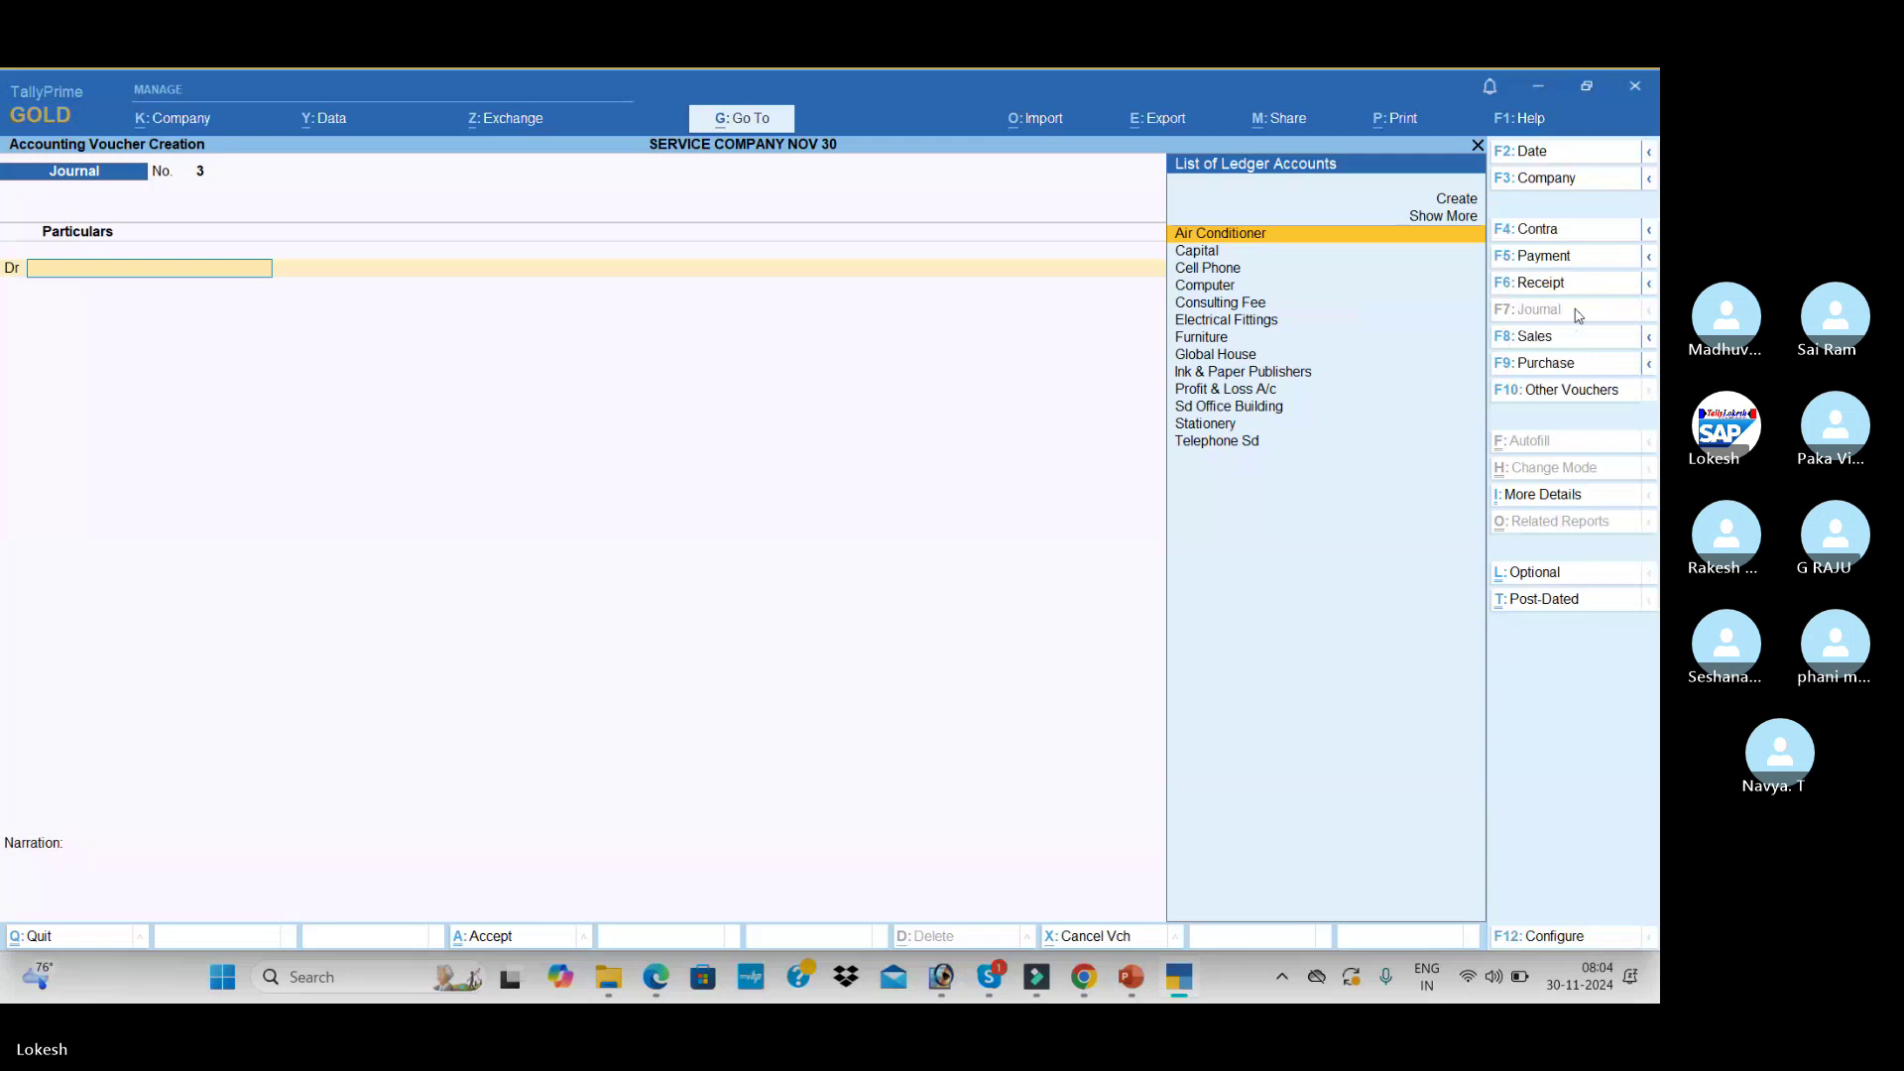
# - Check transaction 11 in the PDF and create a ledger named Drawings under Capital Account for a payment voucher's debit line
pyautogui.hotkey('alt', 'Tab')
pyautogui.hotkey('alt', 'Tab')
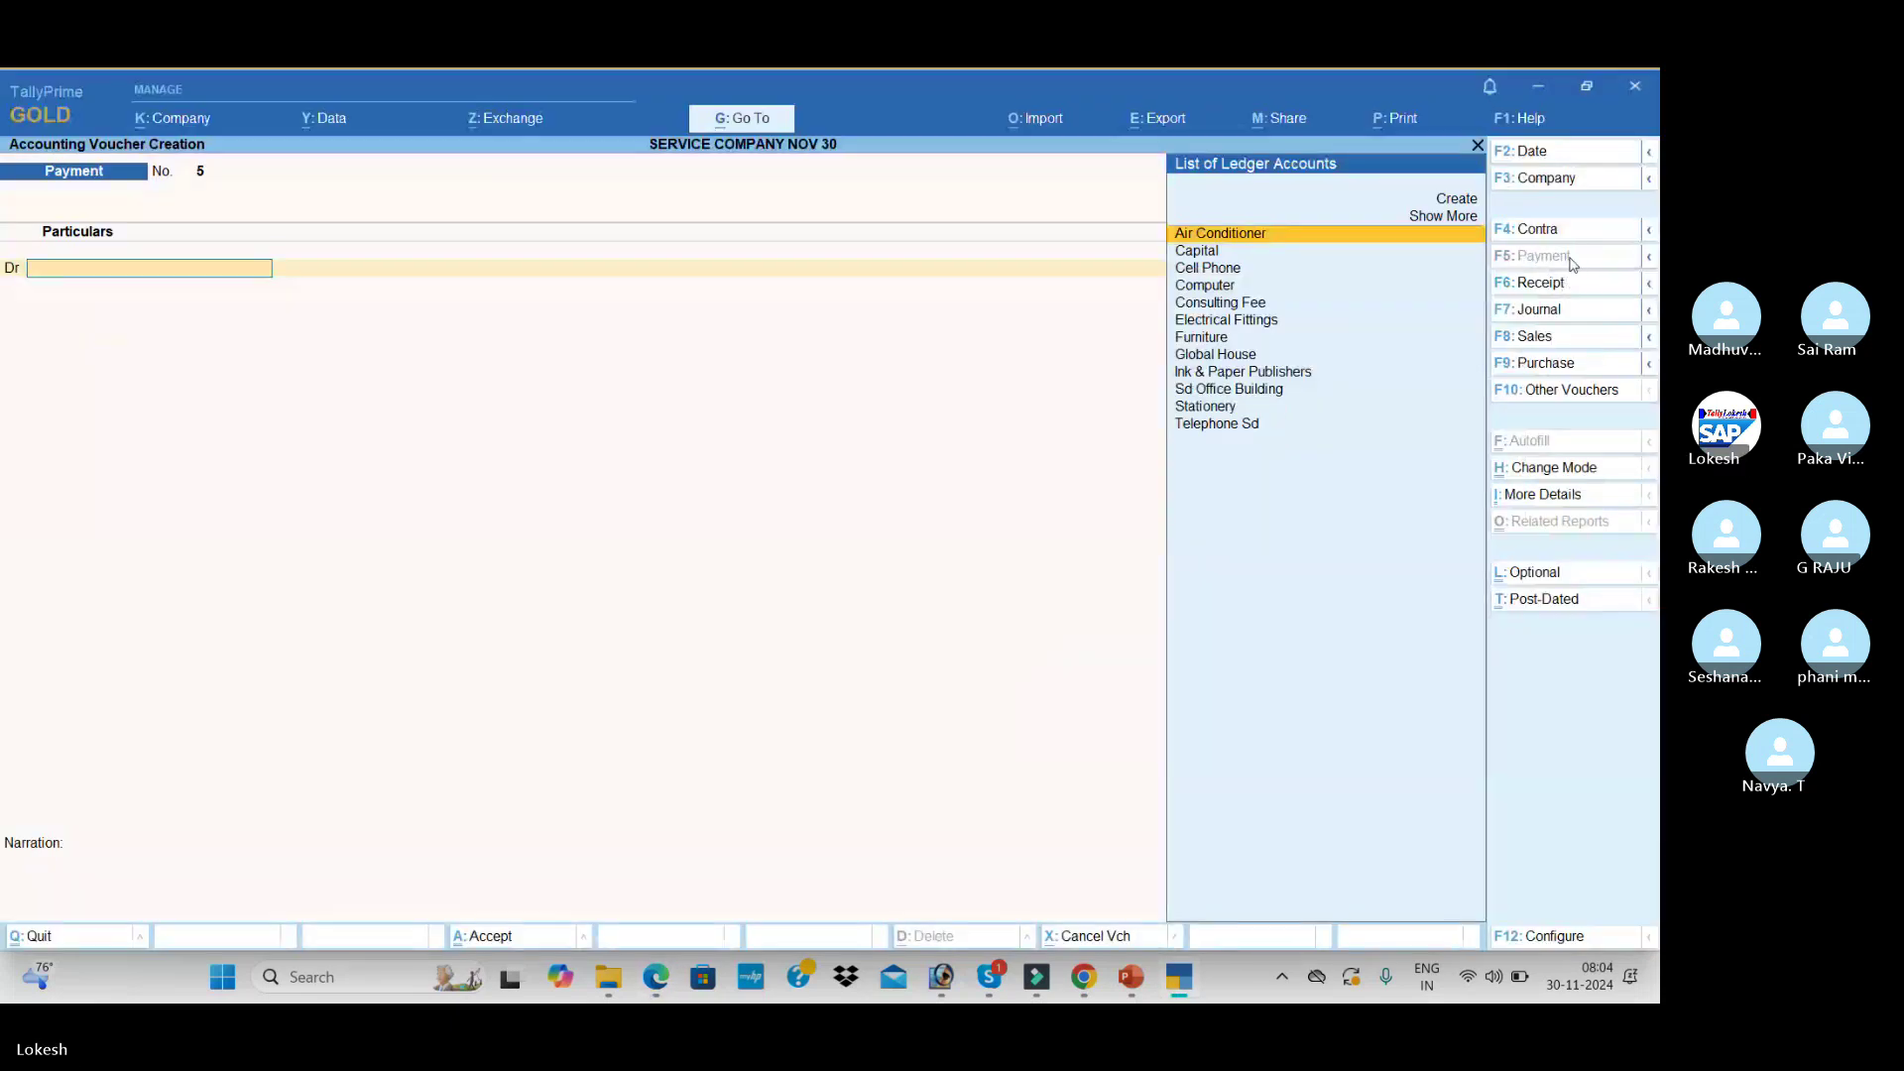
pyautogui.hotkey('alt', 'c')
pyautogui.write('Drawings')
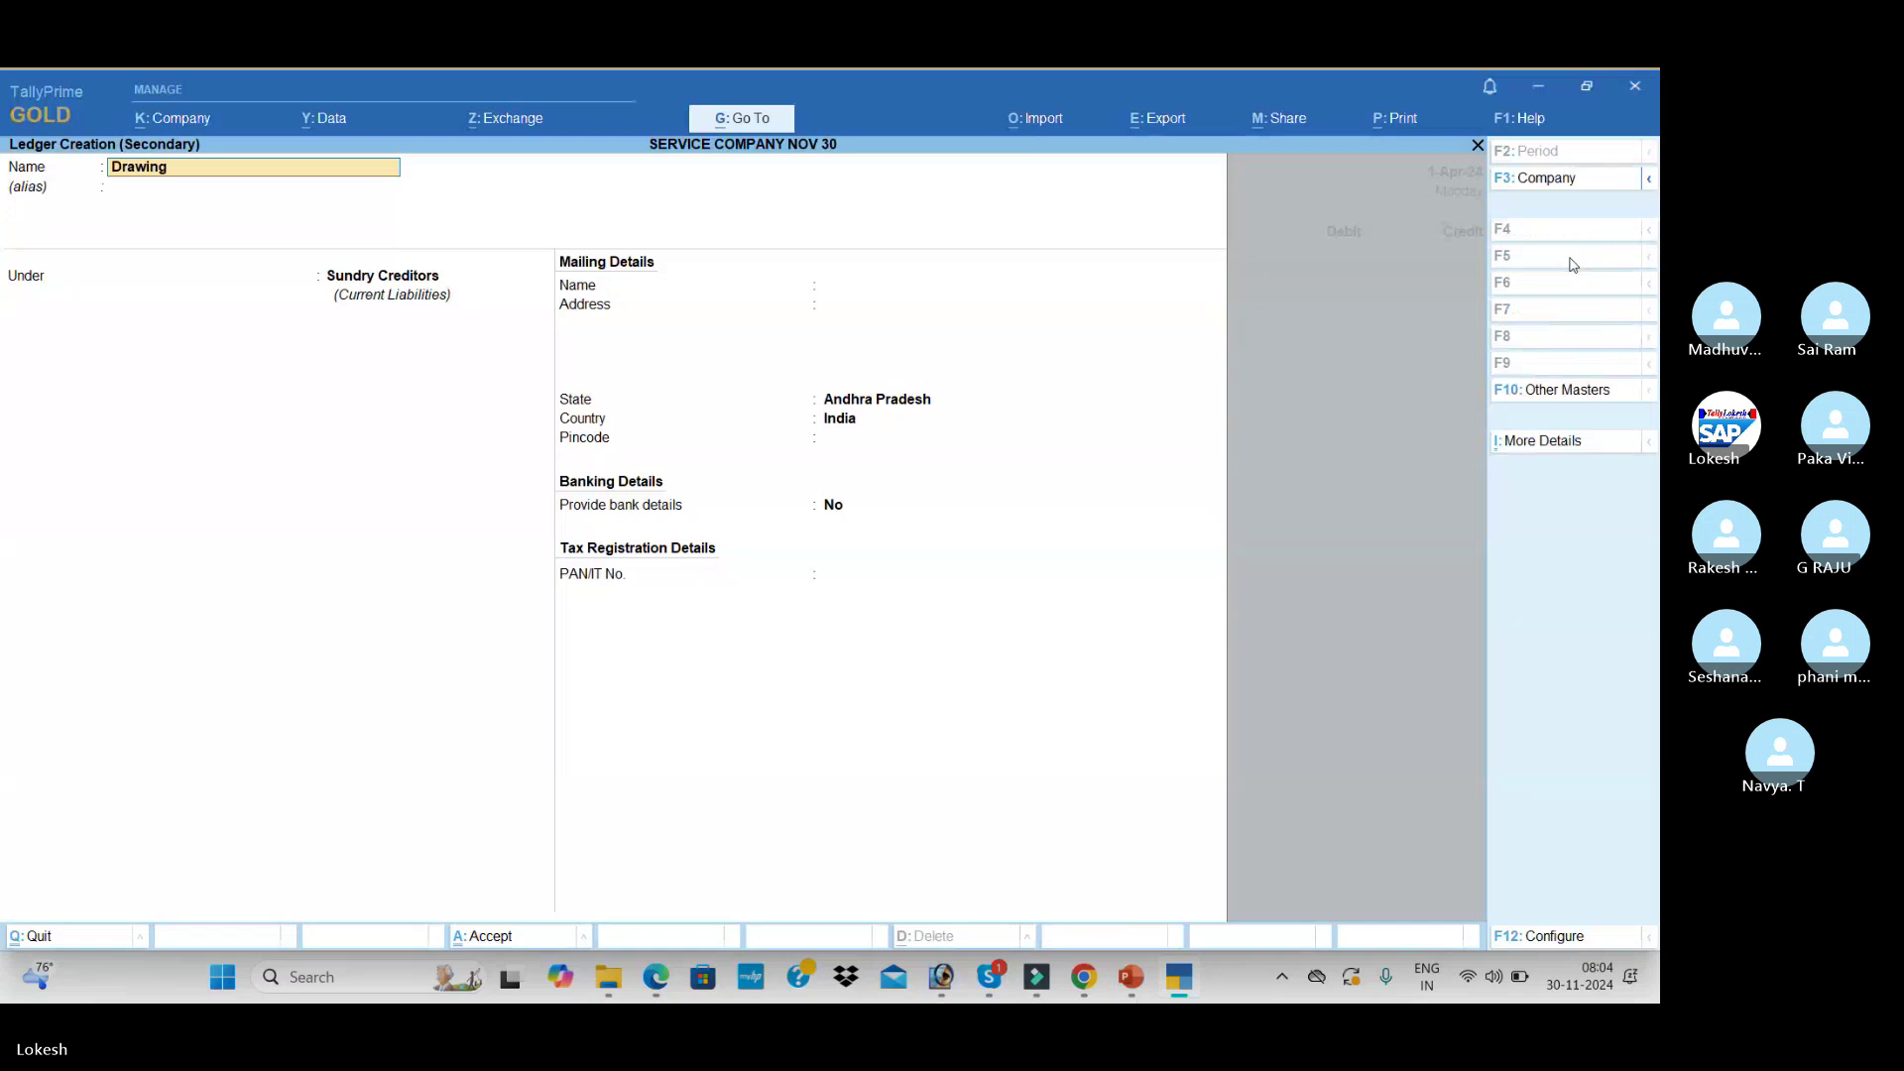
pyautogui.press('Return')
pyautogui.write('Ca')
pyautogui.press('Down')
pyautogui.press('Return')
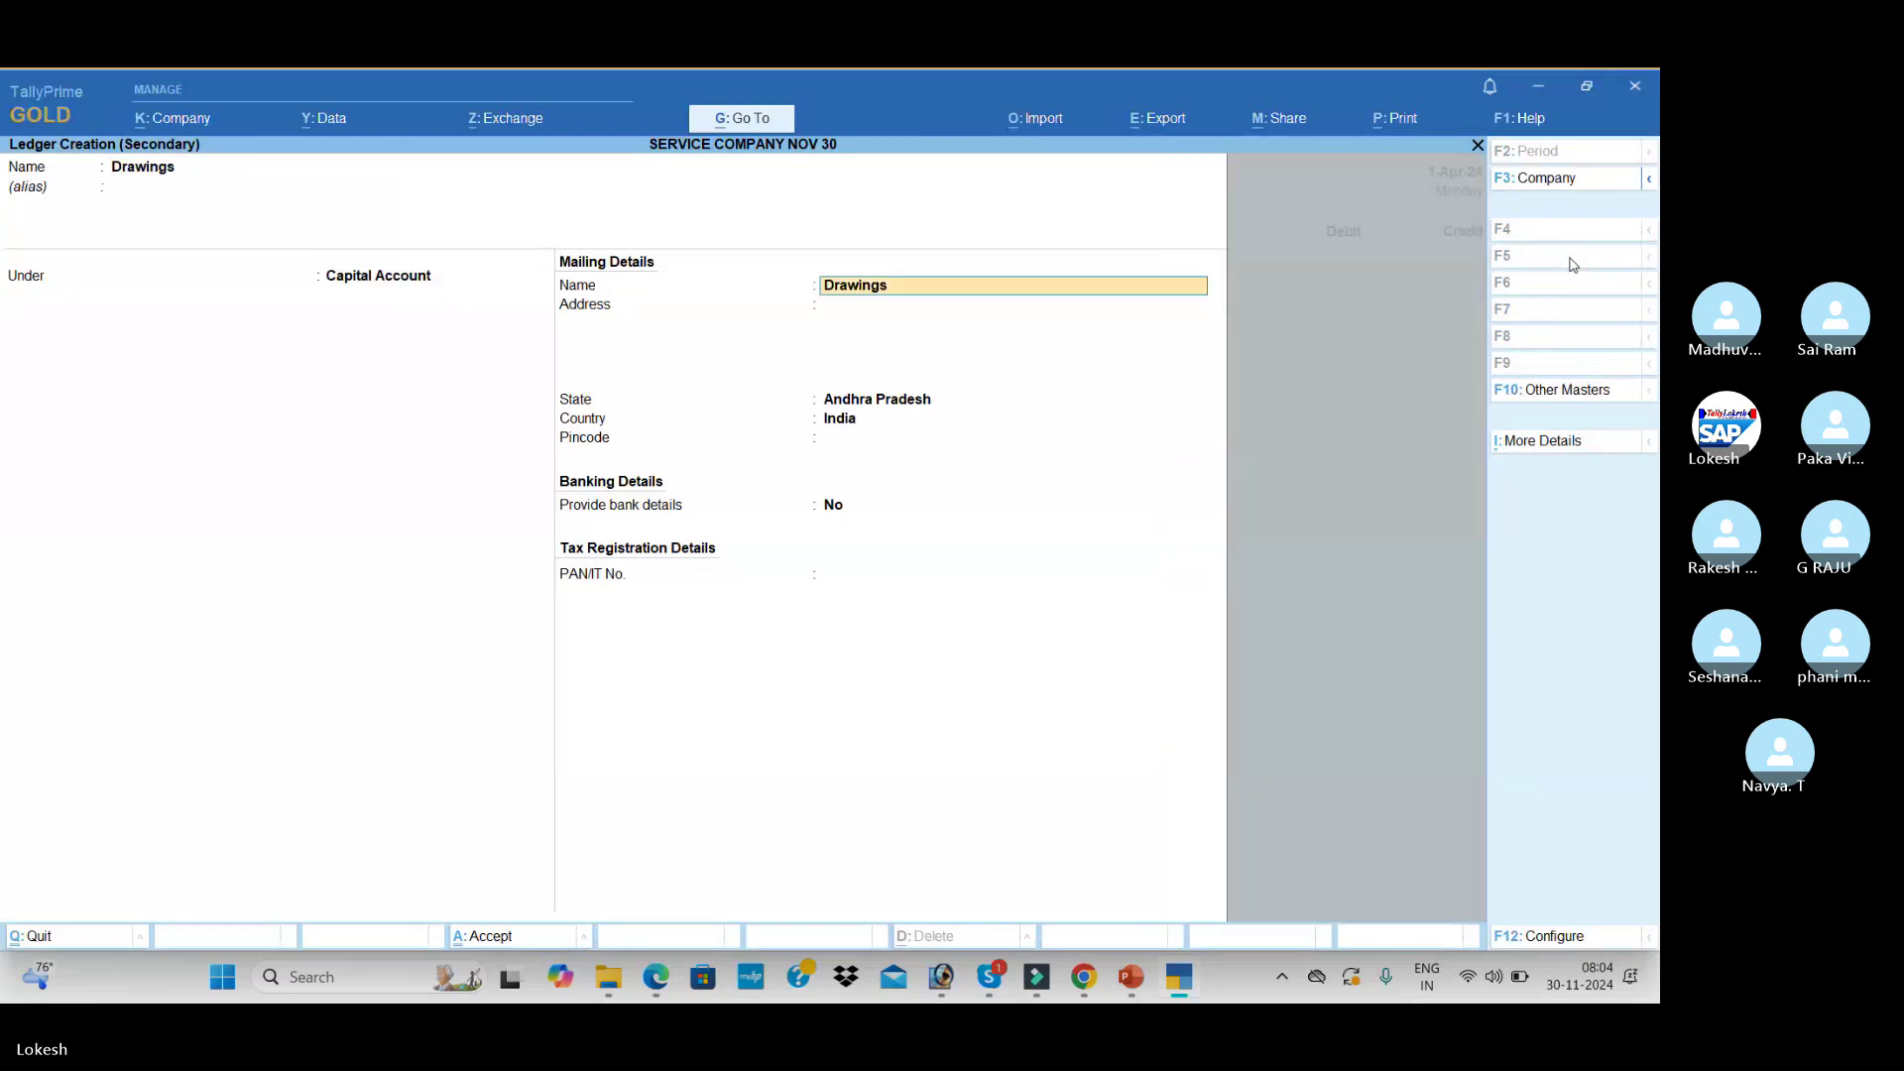
pyautogui.hotkey('ctrl', 'a')
# - Look up the drawings amount in the PDF and debit Drawings with 7,500
pyautogui.hotkey('alt', 'Tab')
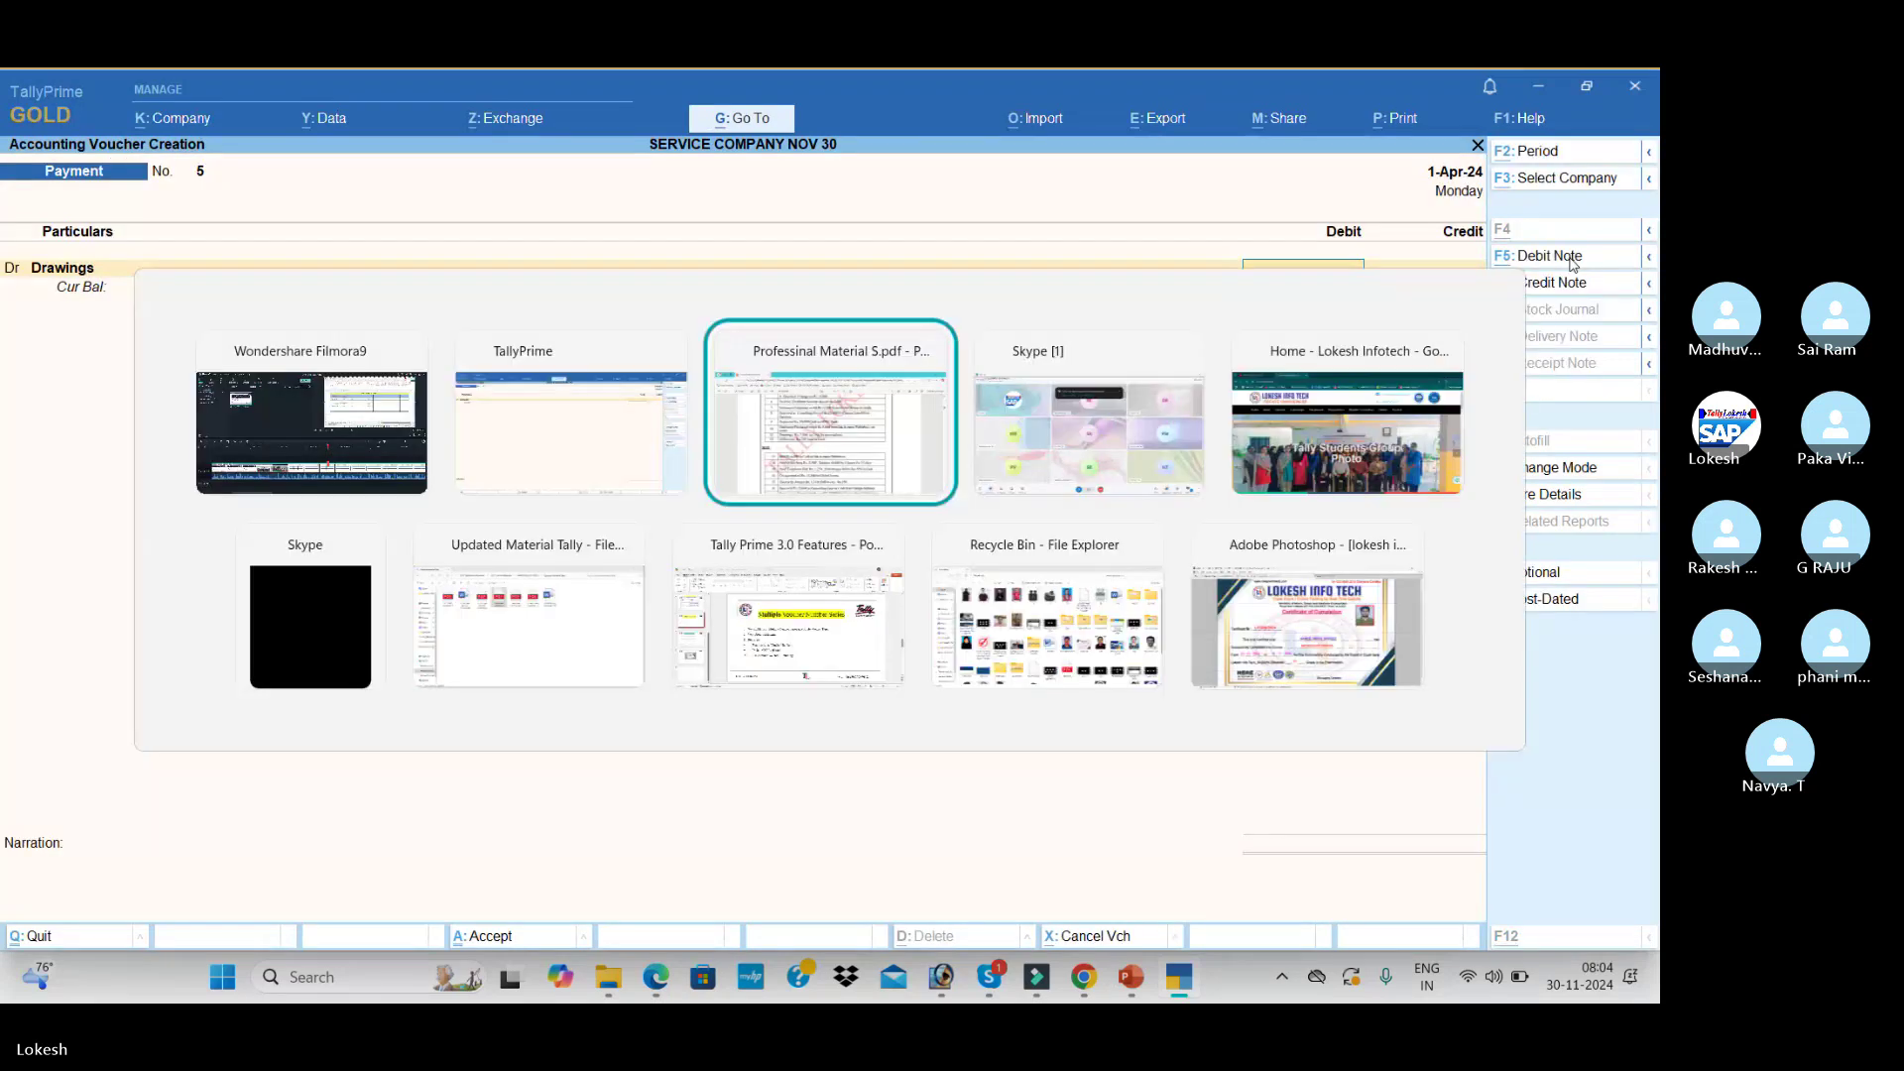
pyautogui.hotkey('alt', 'Tab')
pyautogui.write('7500')
pyautogui.press('Return')
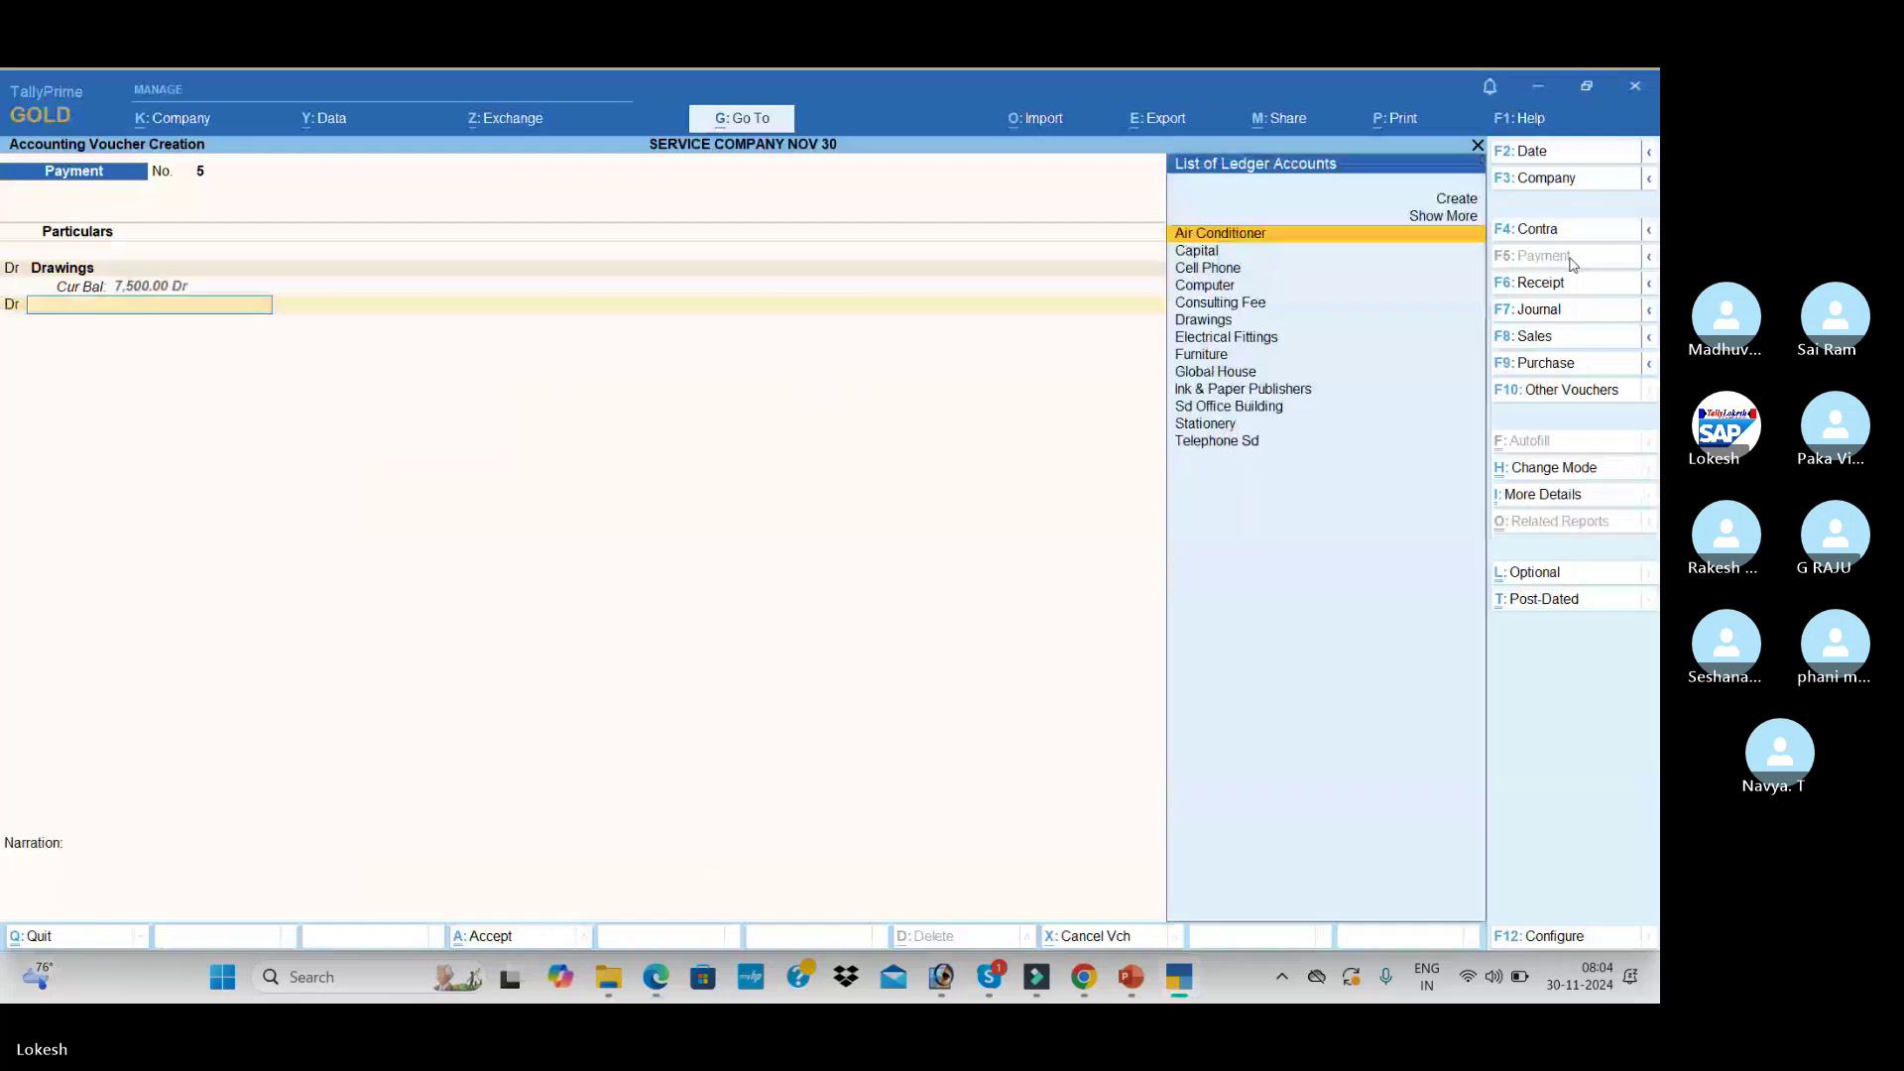
# - Create a ledger named Office Exp under Indirect Expenses for the second debit line of the payment voucher
pyautogui.write('Off')
pyautogui.hotkey('alt', 'c')
pyautogui.write('ice e')
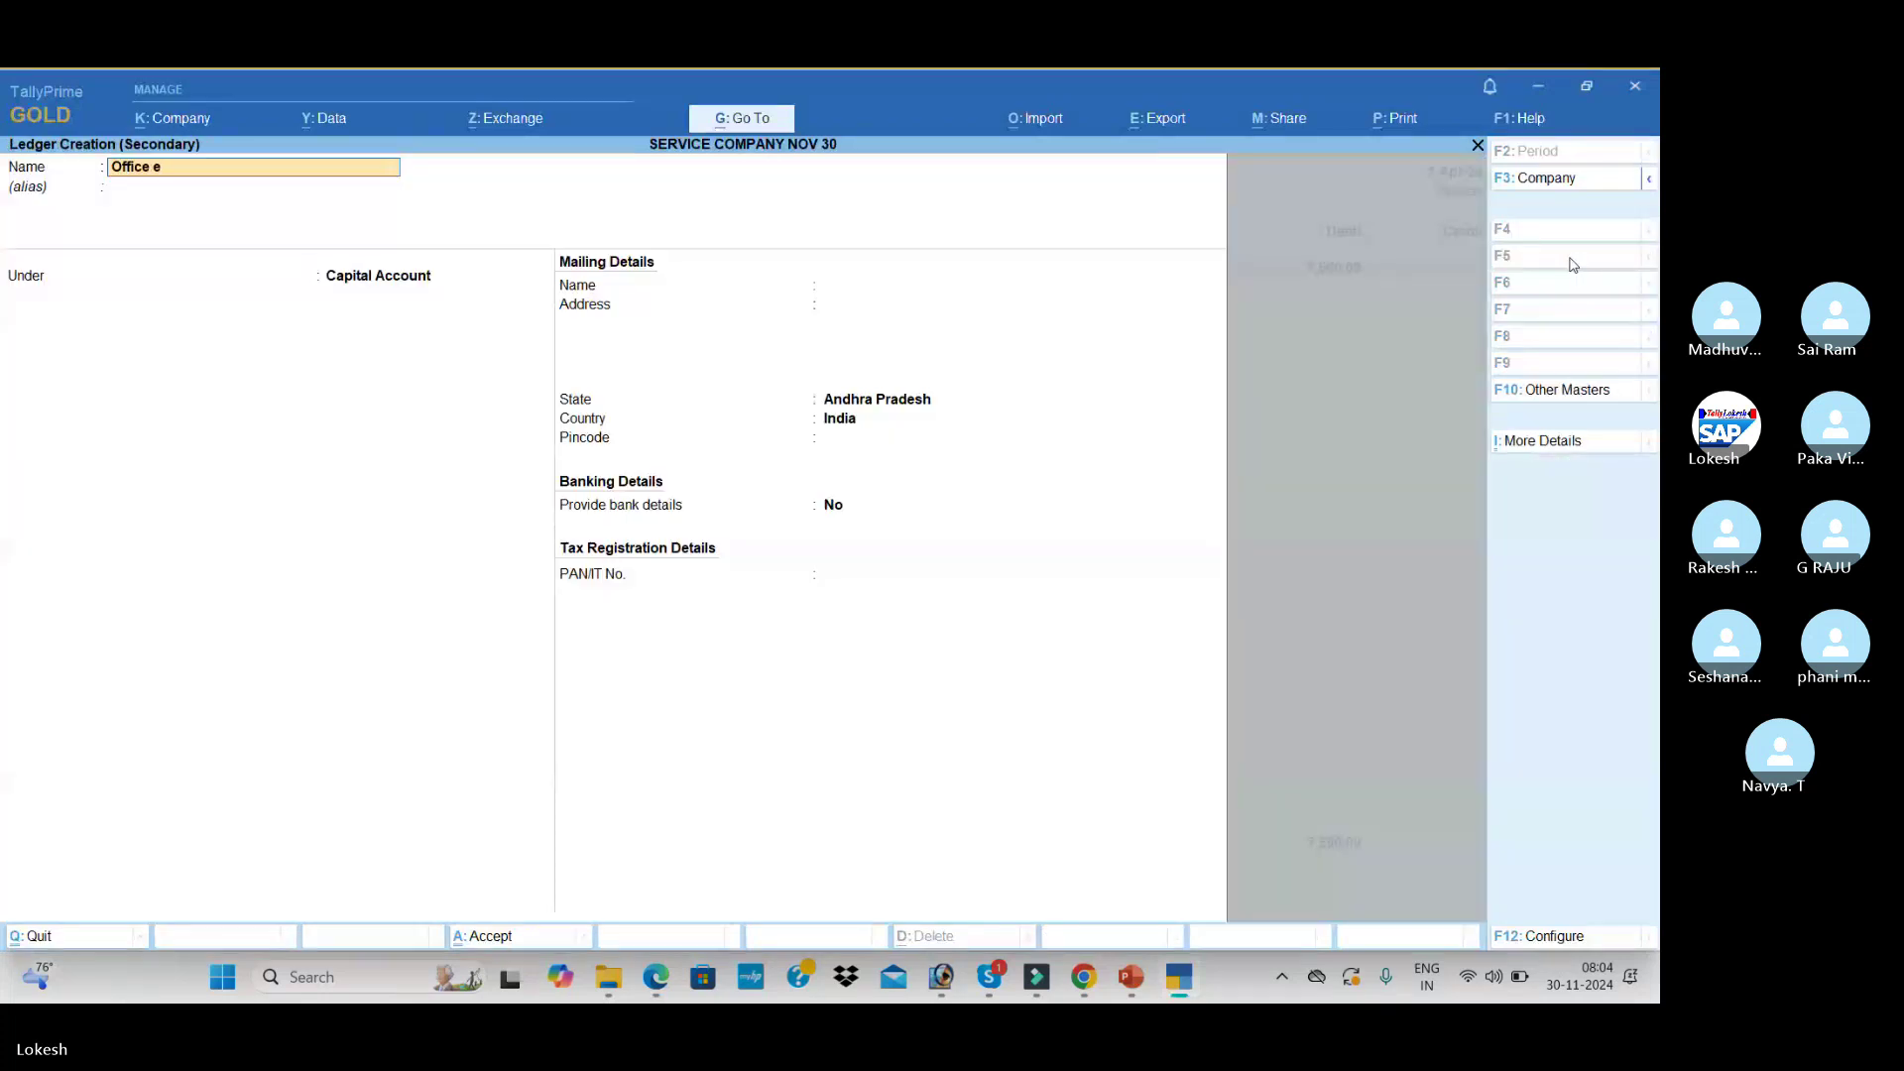
pyautogui.write('xp')
pyautogui.press('Return')
pyautogui.press('Return')
pyautogui.write('In')
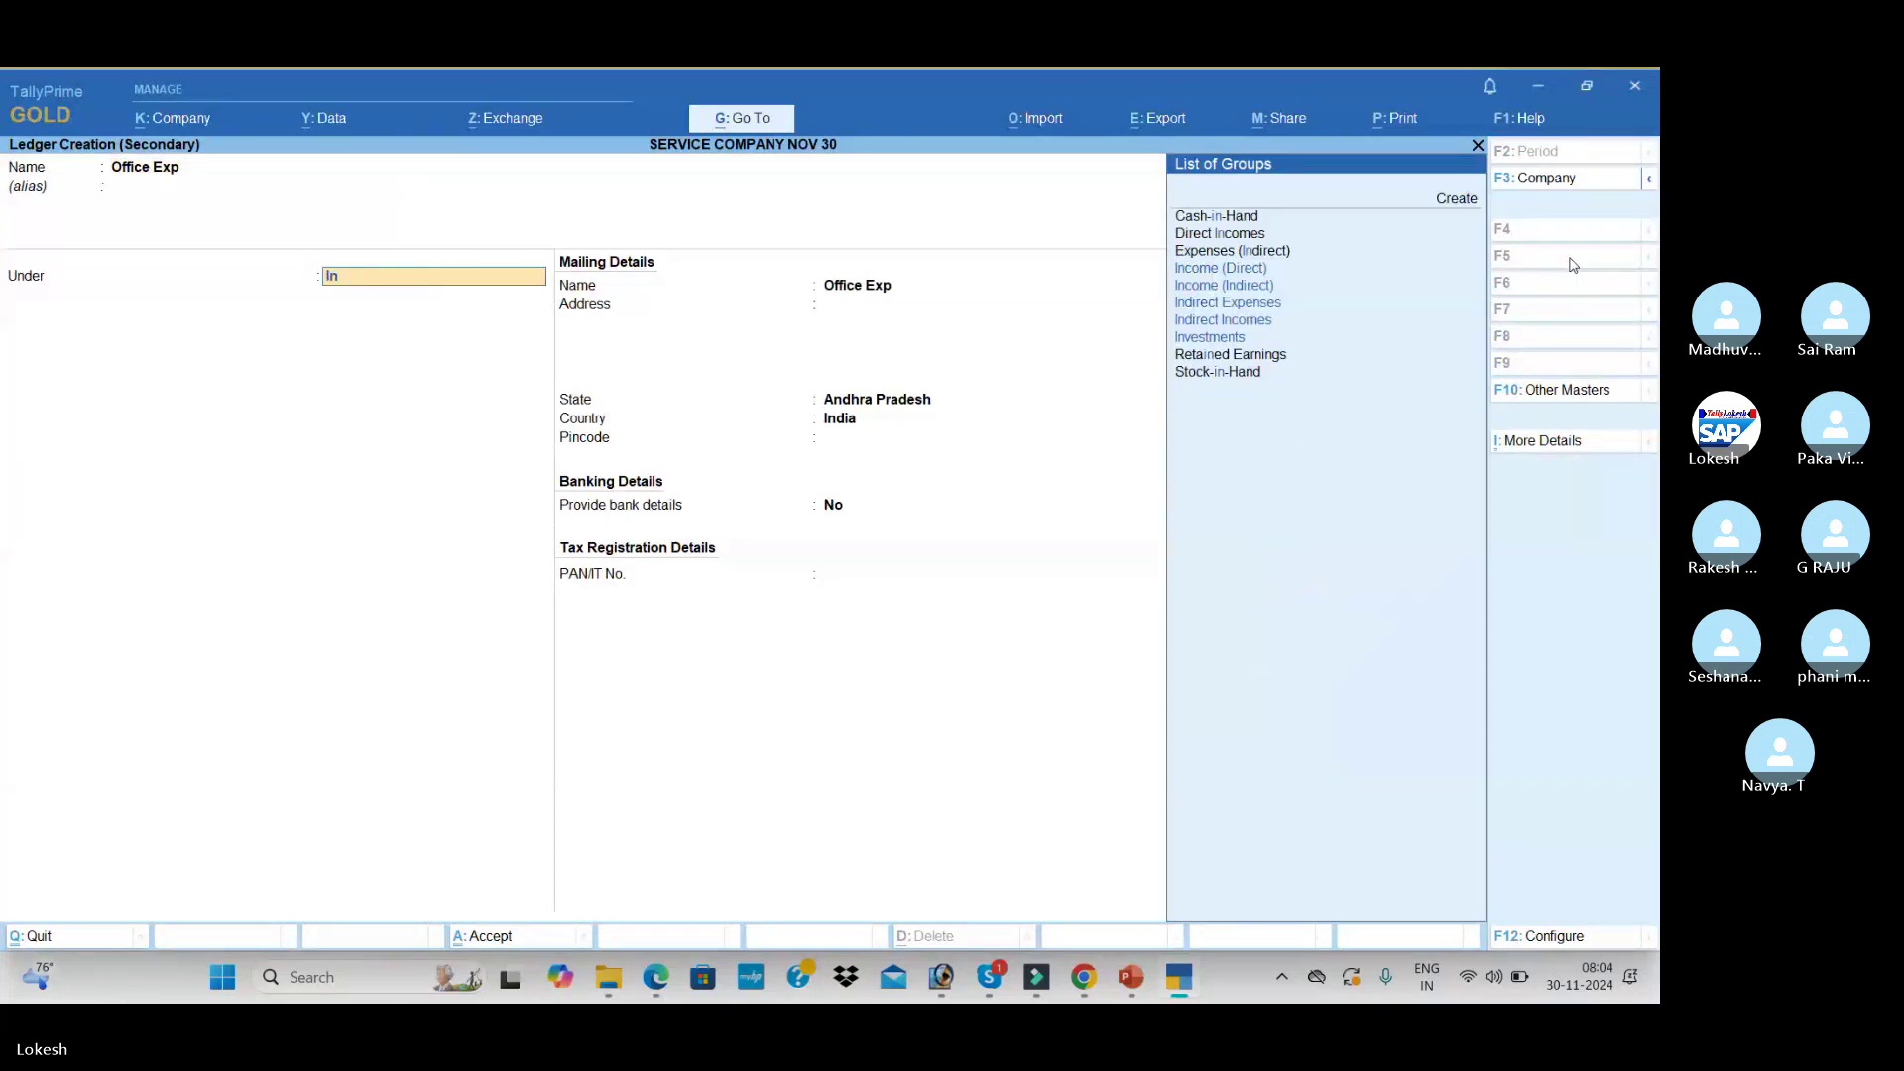
pyautogui.write('d')
pyautogui.press('Down')
pyautogui.press('Down')
pyautogui.press('Return')
pyautogui.press('Return')
pyautogui.hotkey('ctrl', 'a')
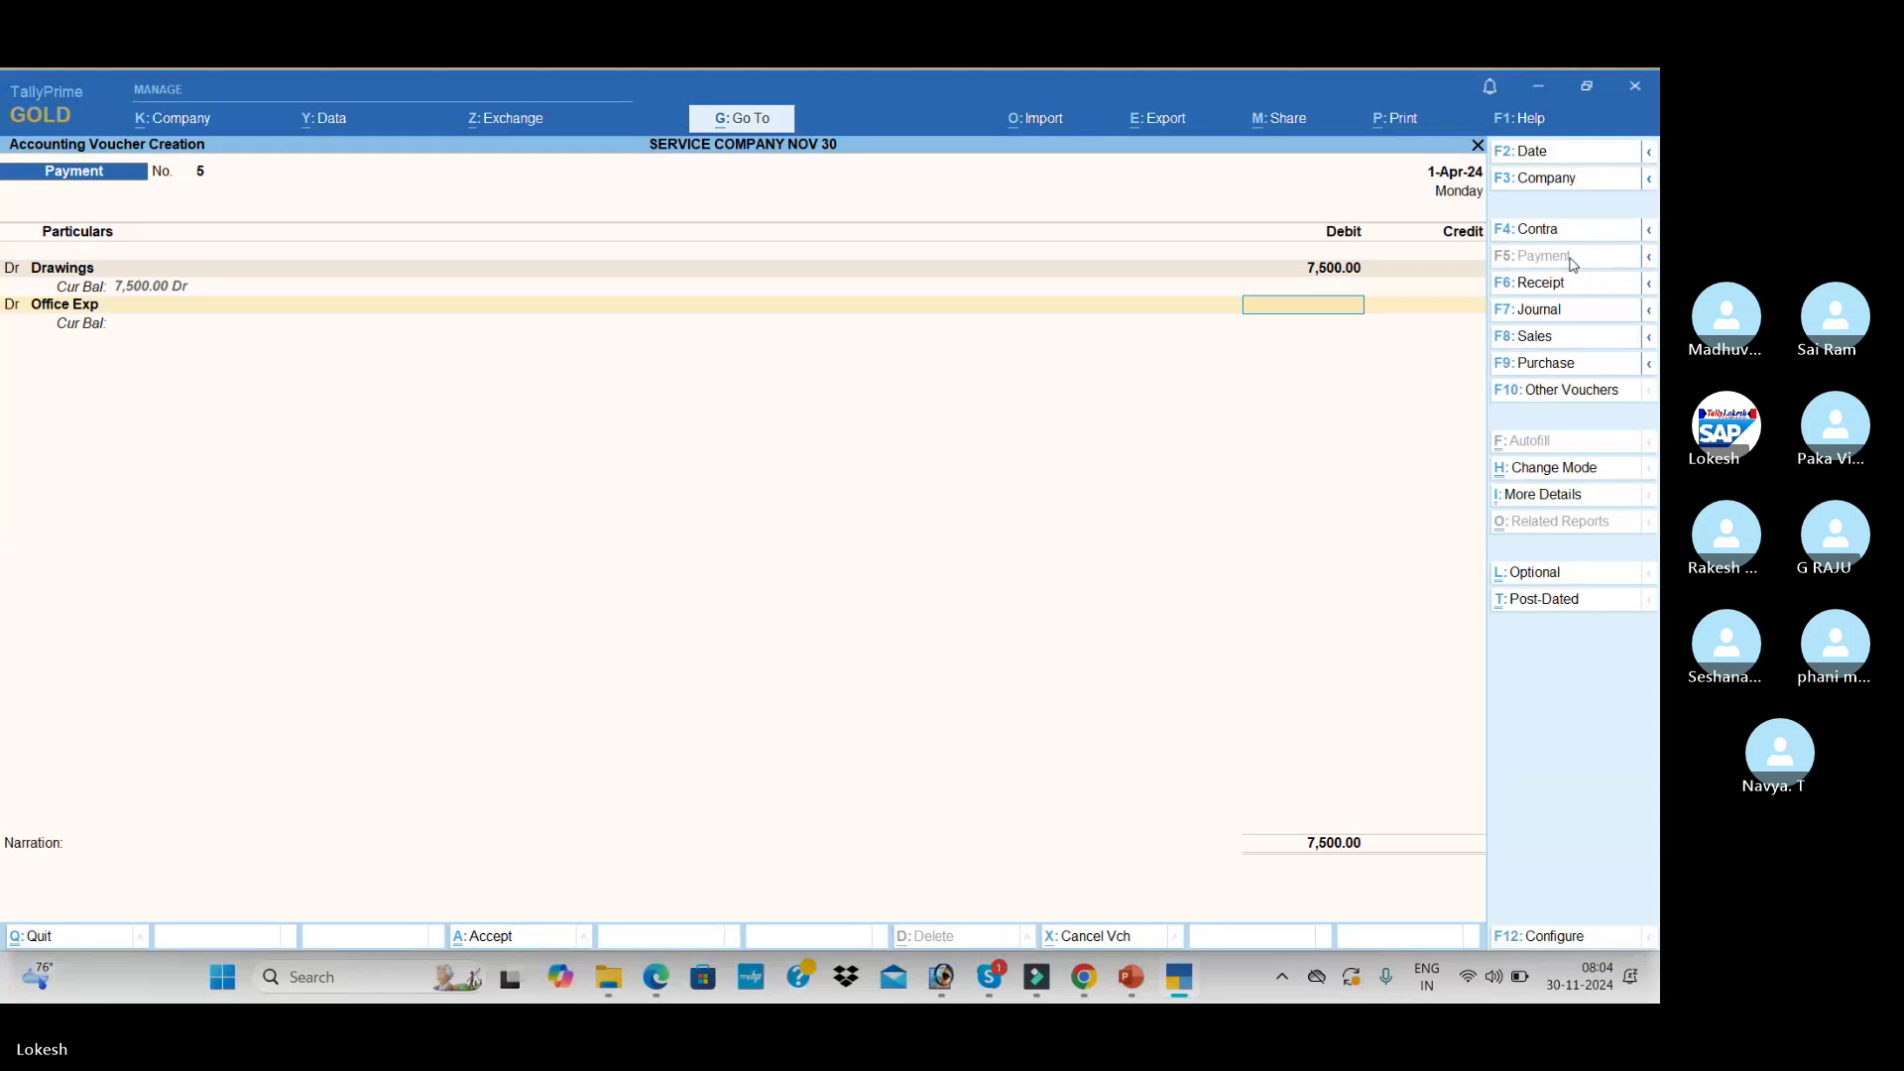
# - Look up the office expenses in the PDF, debit Office Exp with 750, credit Cash and save the payment voucher
pyautogui.hotkey('alt', 'Tab')
pyautogui.hotkey('alt', 'Tab')
pyautogui.write('750')
pyautogui.press('Return')
pyautogui.press('Return')
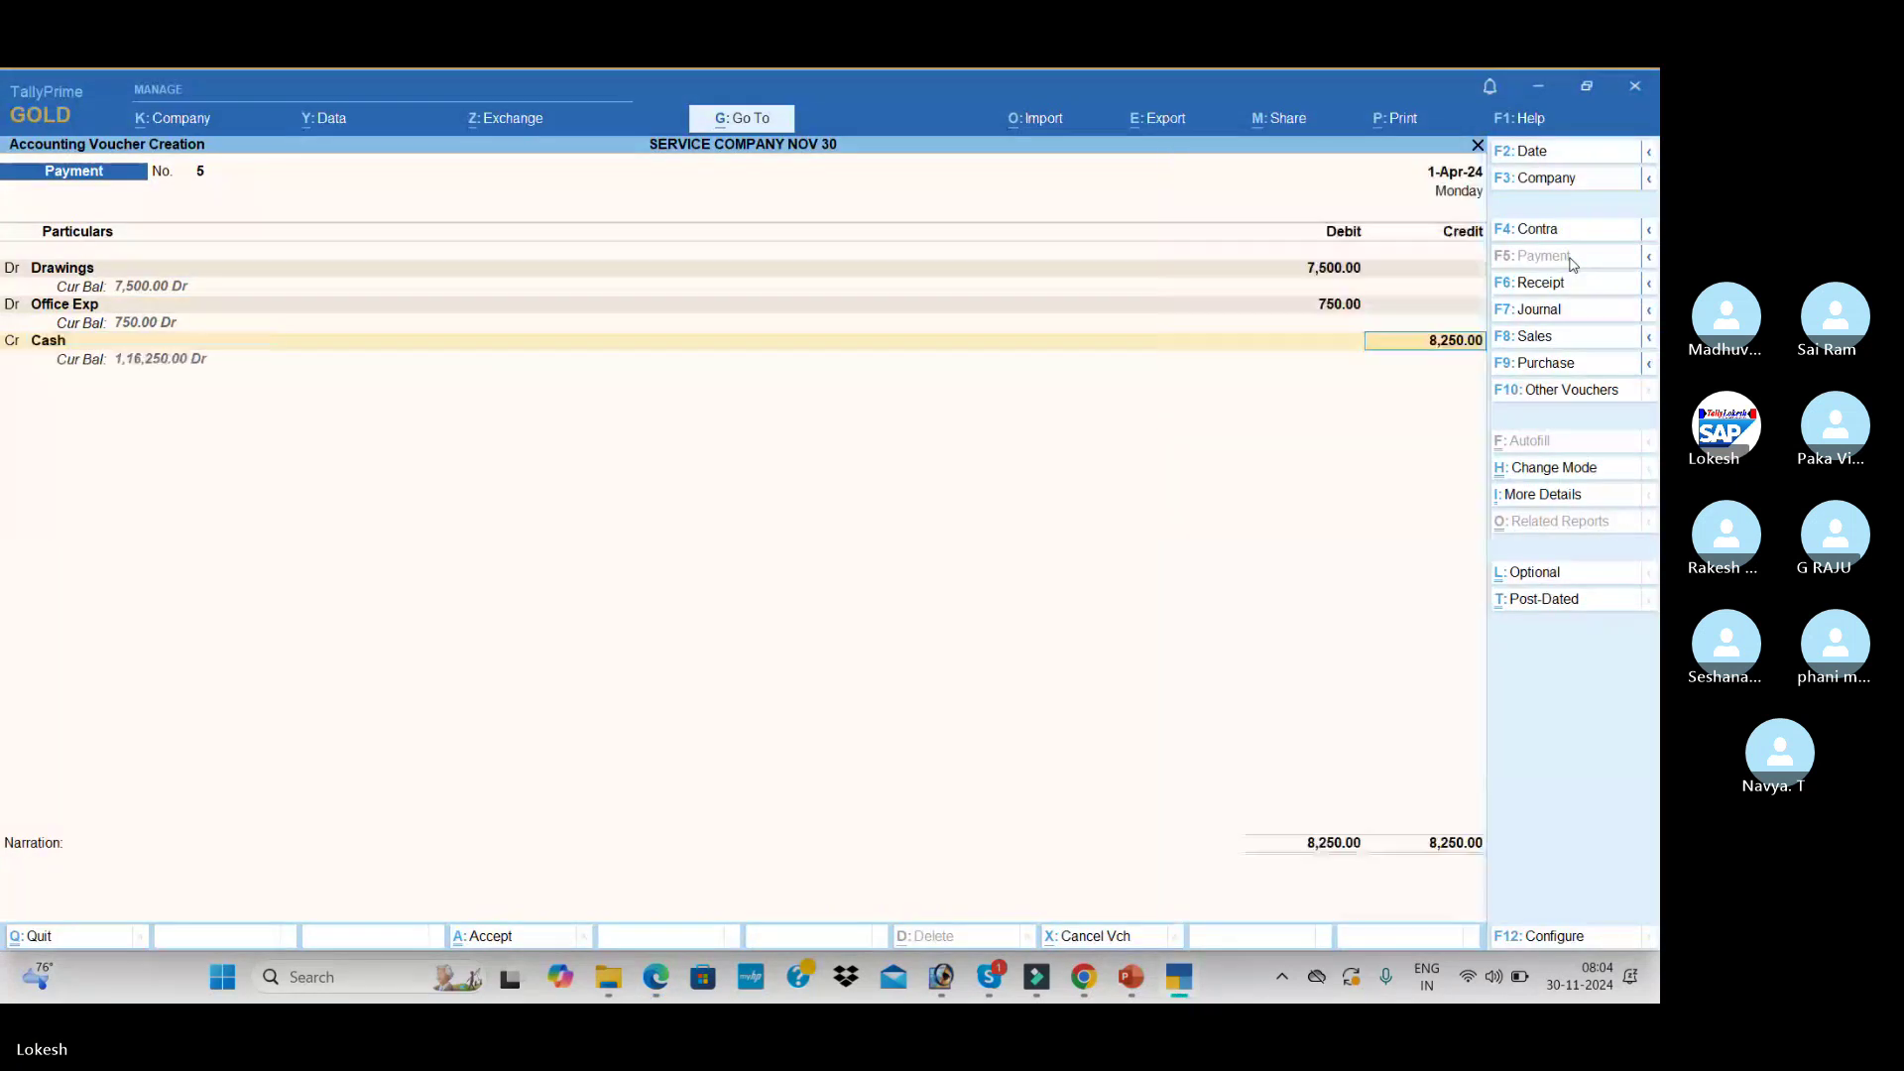
pyautogui.press('Return')
pyautogui.press('Return')
pyautogui.press('Return')
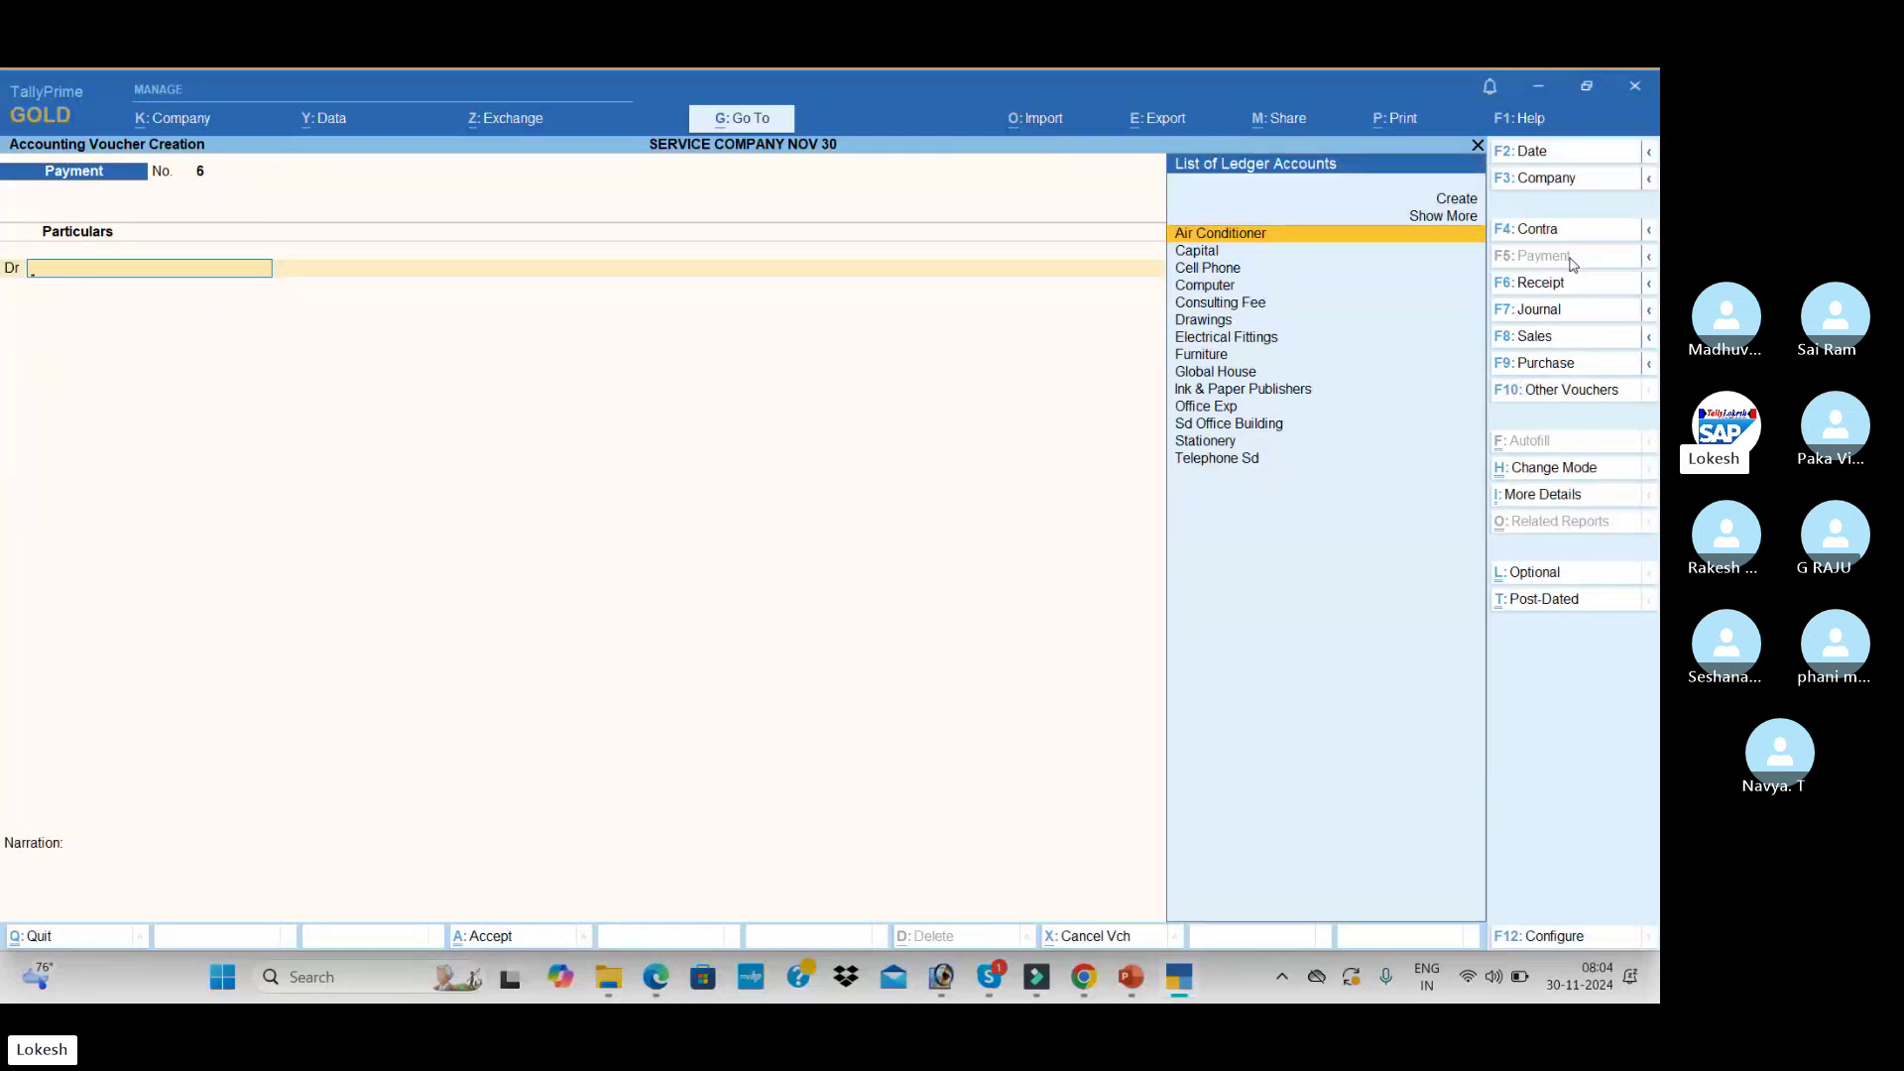
# - Leave voucher entry and open the Sd Office Building payment voucher from the Day Book for alteration
pyautogui.press('Escape')
pyautogui.press('Return')
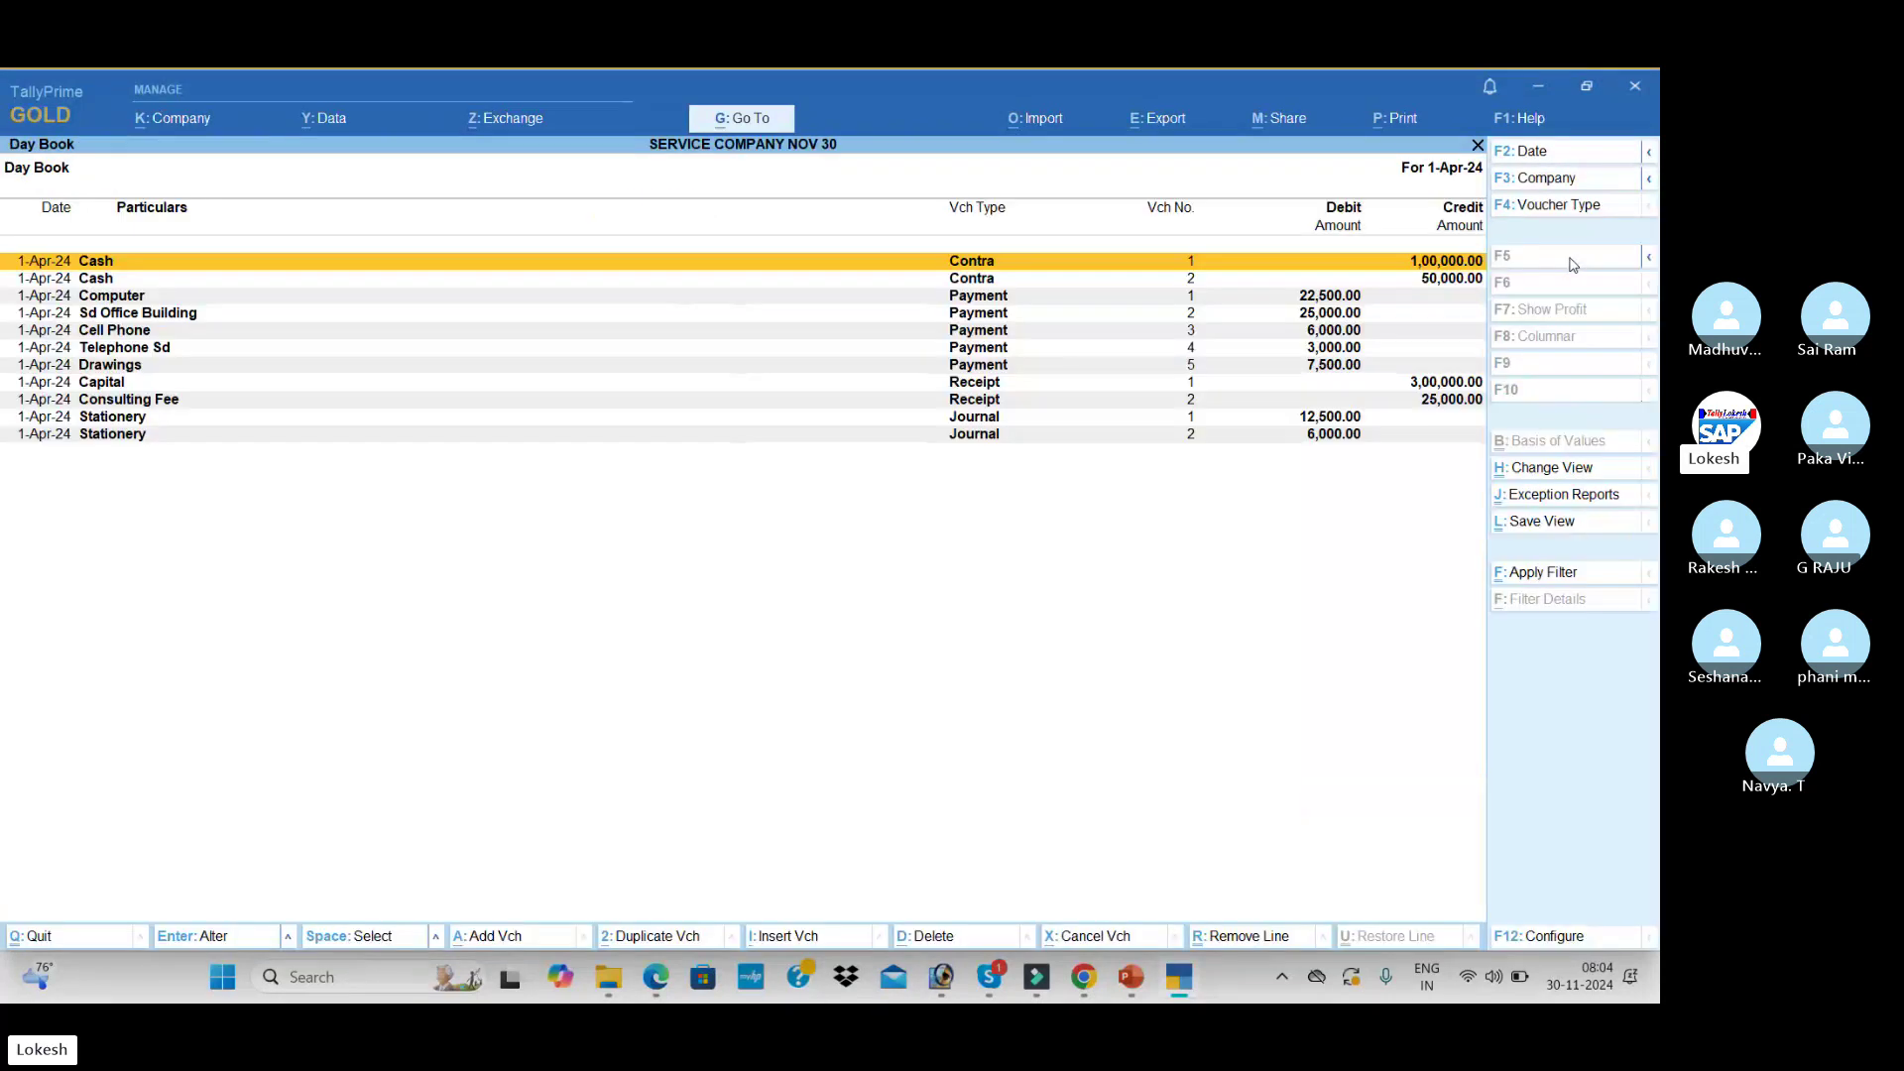
pyautogui.press('Down')
pyautogui.press('Down')
pyautogui.press('Down')
pyautogui.press('Return')
pyautogui.press('Return')
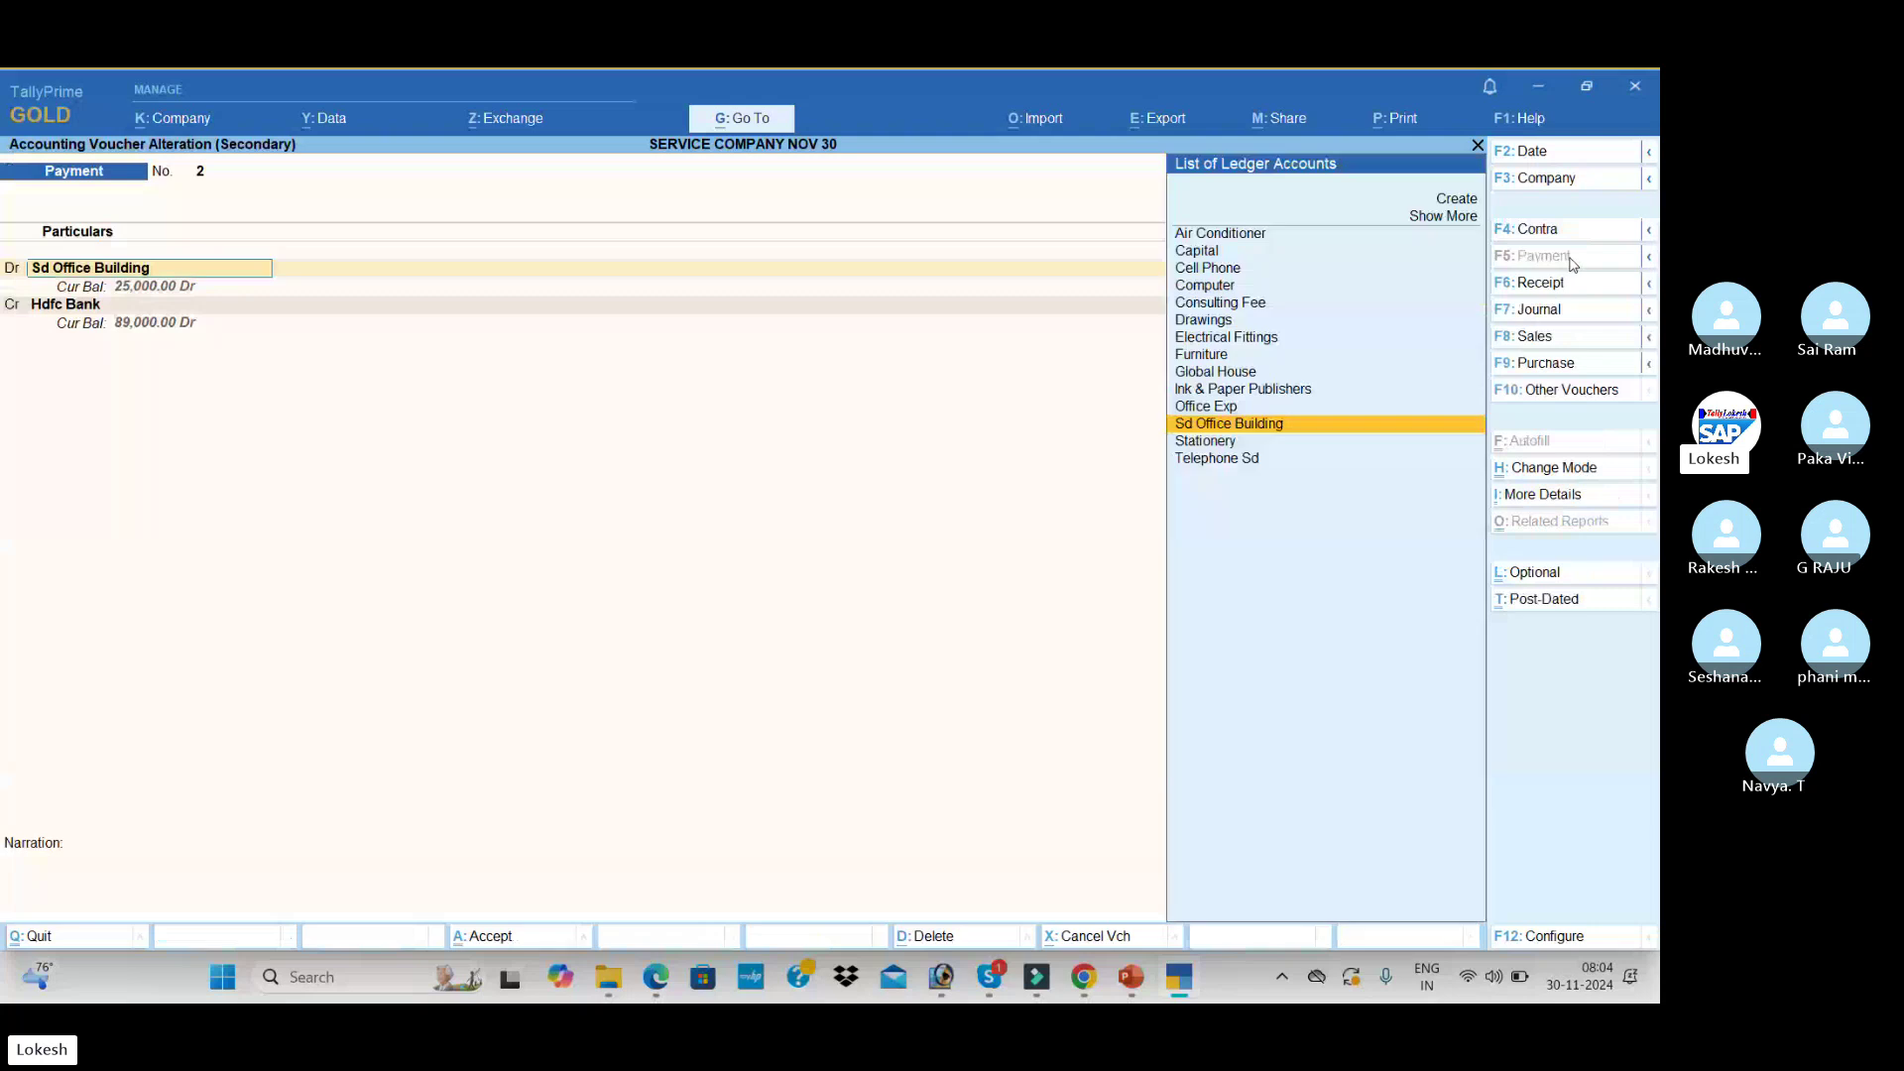
# - Regroup the Sd Office Building ledger under Deposits (Asset), then save both the ledger and its payment voucher
pyautogui.hotkey('ctrl', 'Return')
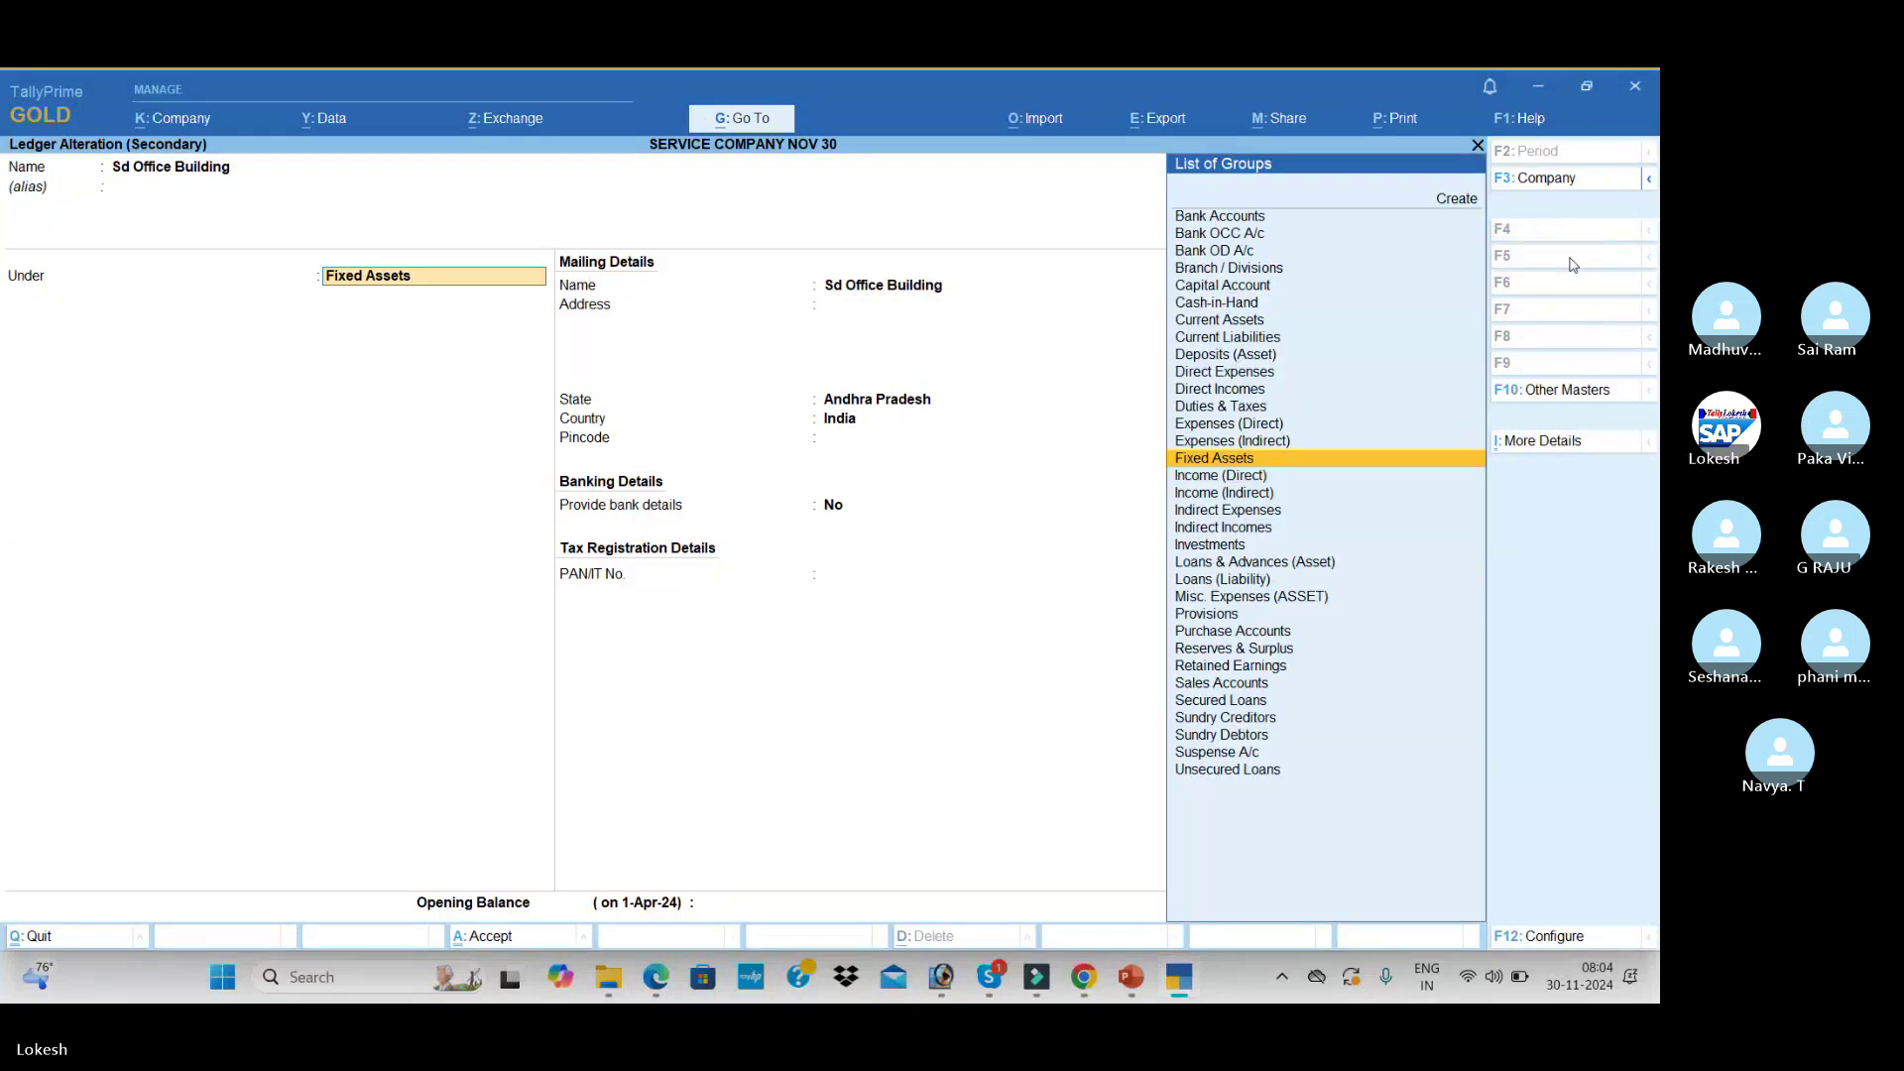
pyautogui.write('De')
pyautogui.press('Return')
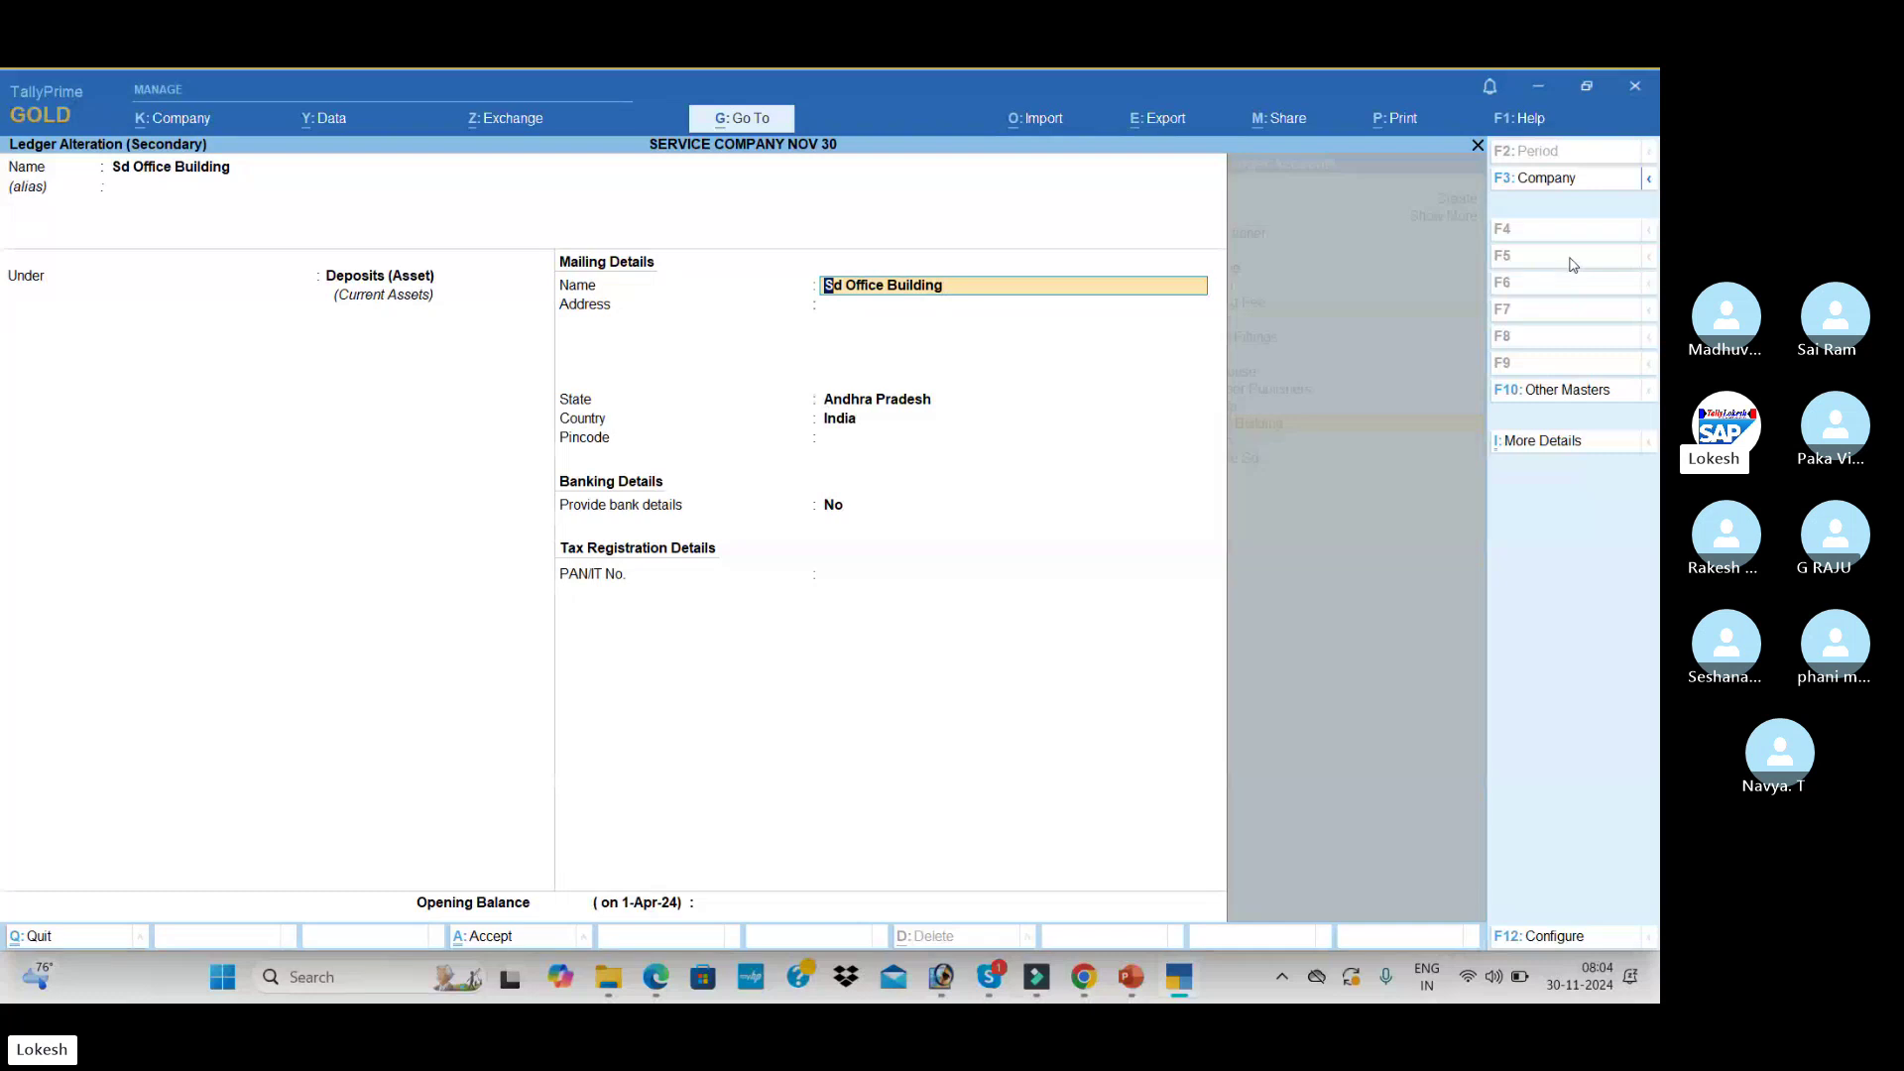
pyautogui.press('Return')
pyautogui.press('Return')
pyautogui.press('Return')
pyautogui.press('Return')
pyautogui.press('Return')
pyautogui.press('Return')
pyautogui.press('Return')
pyautogui.press('Return')
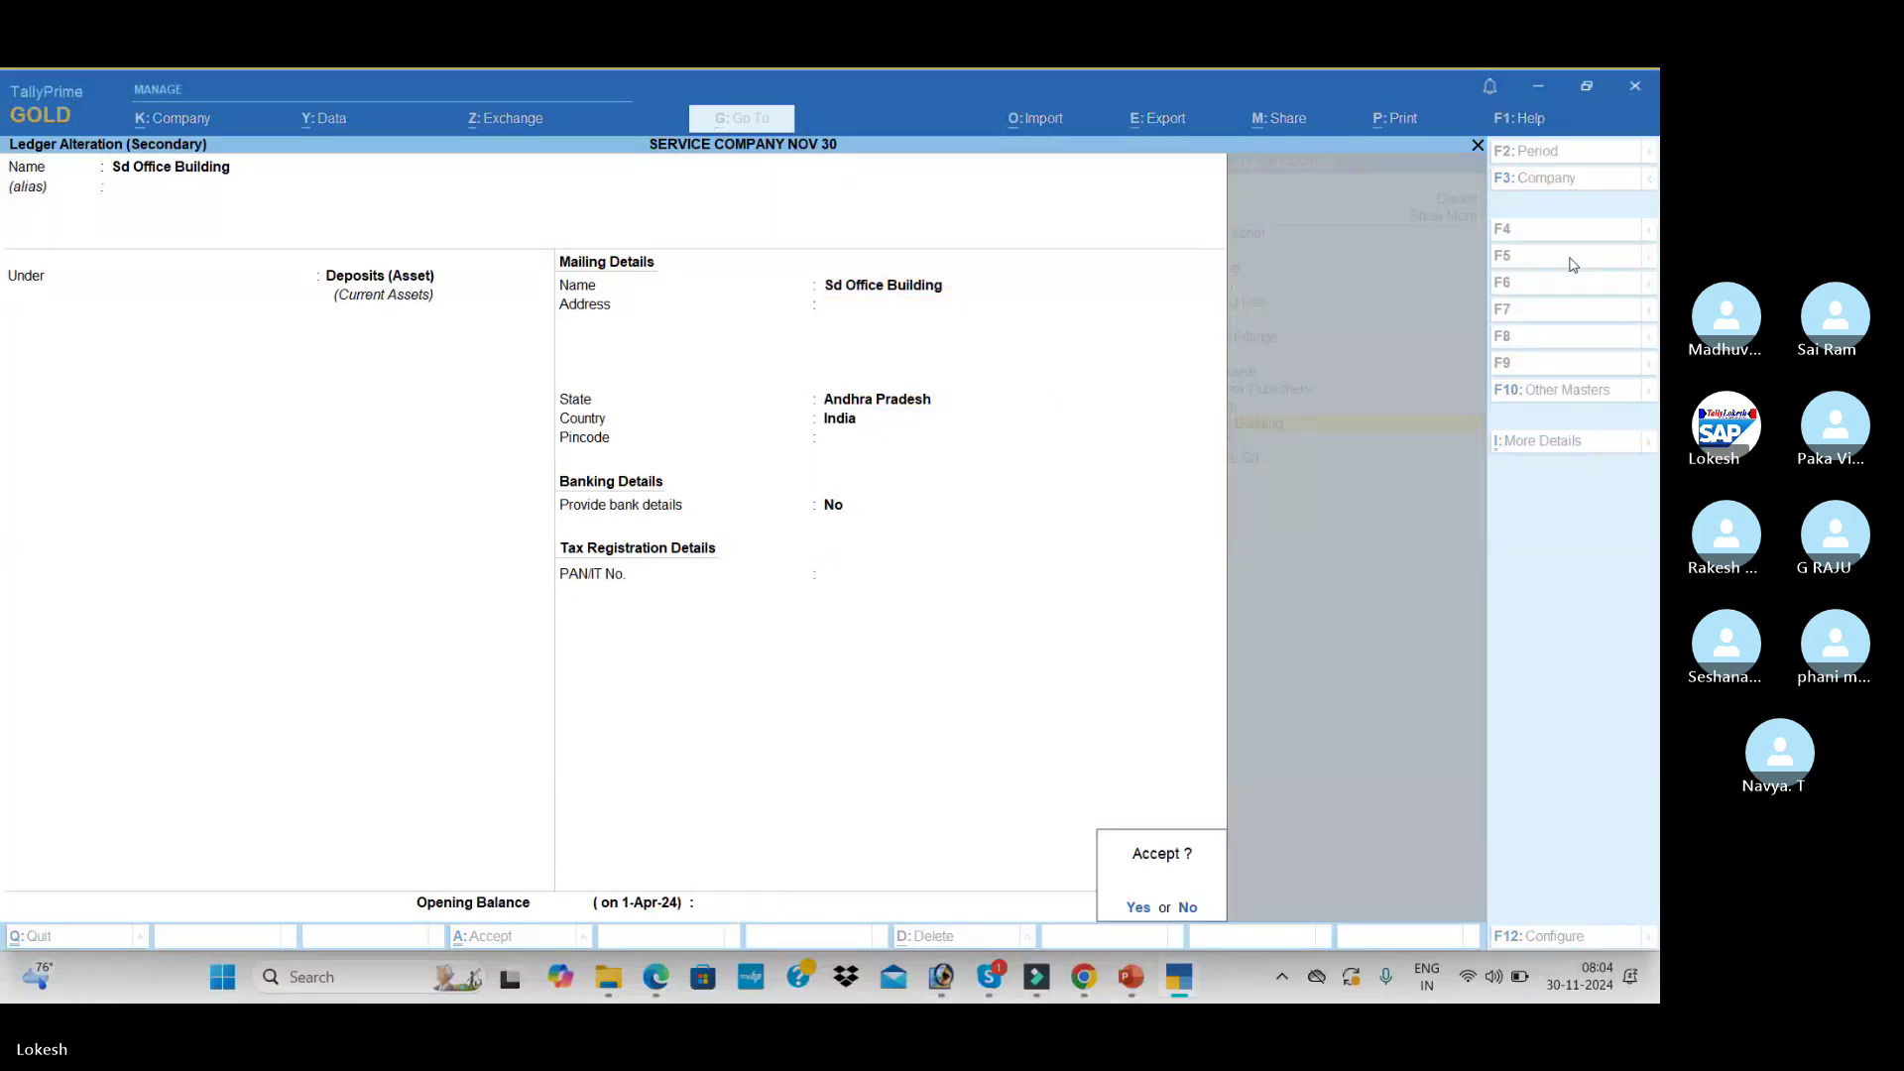
pyautogui.press('Return')
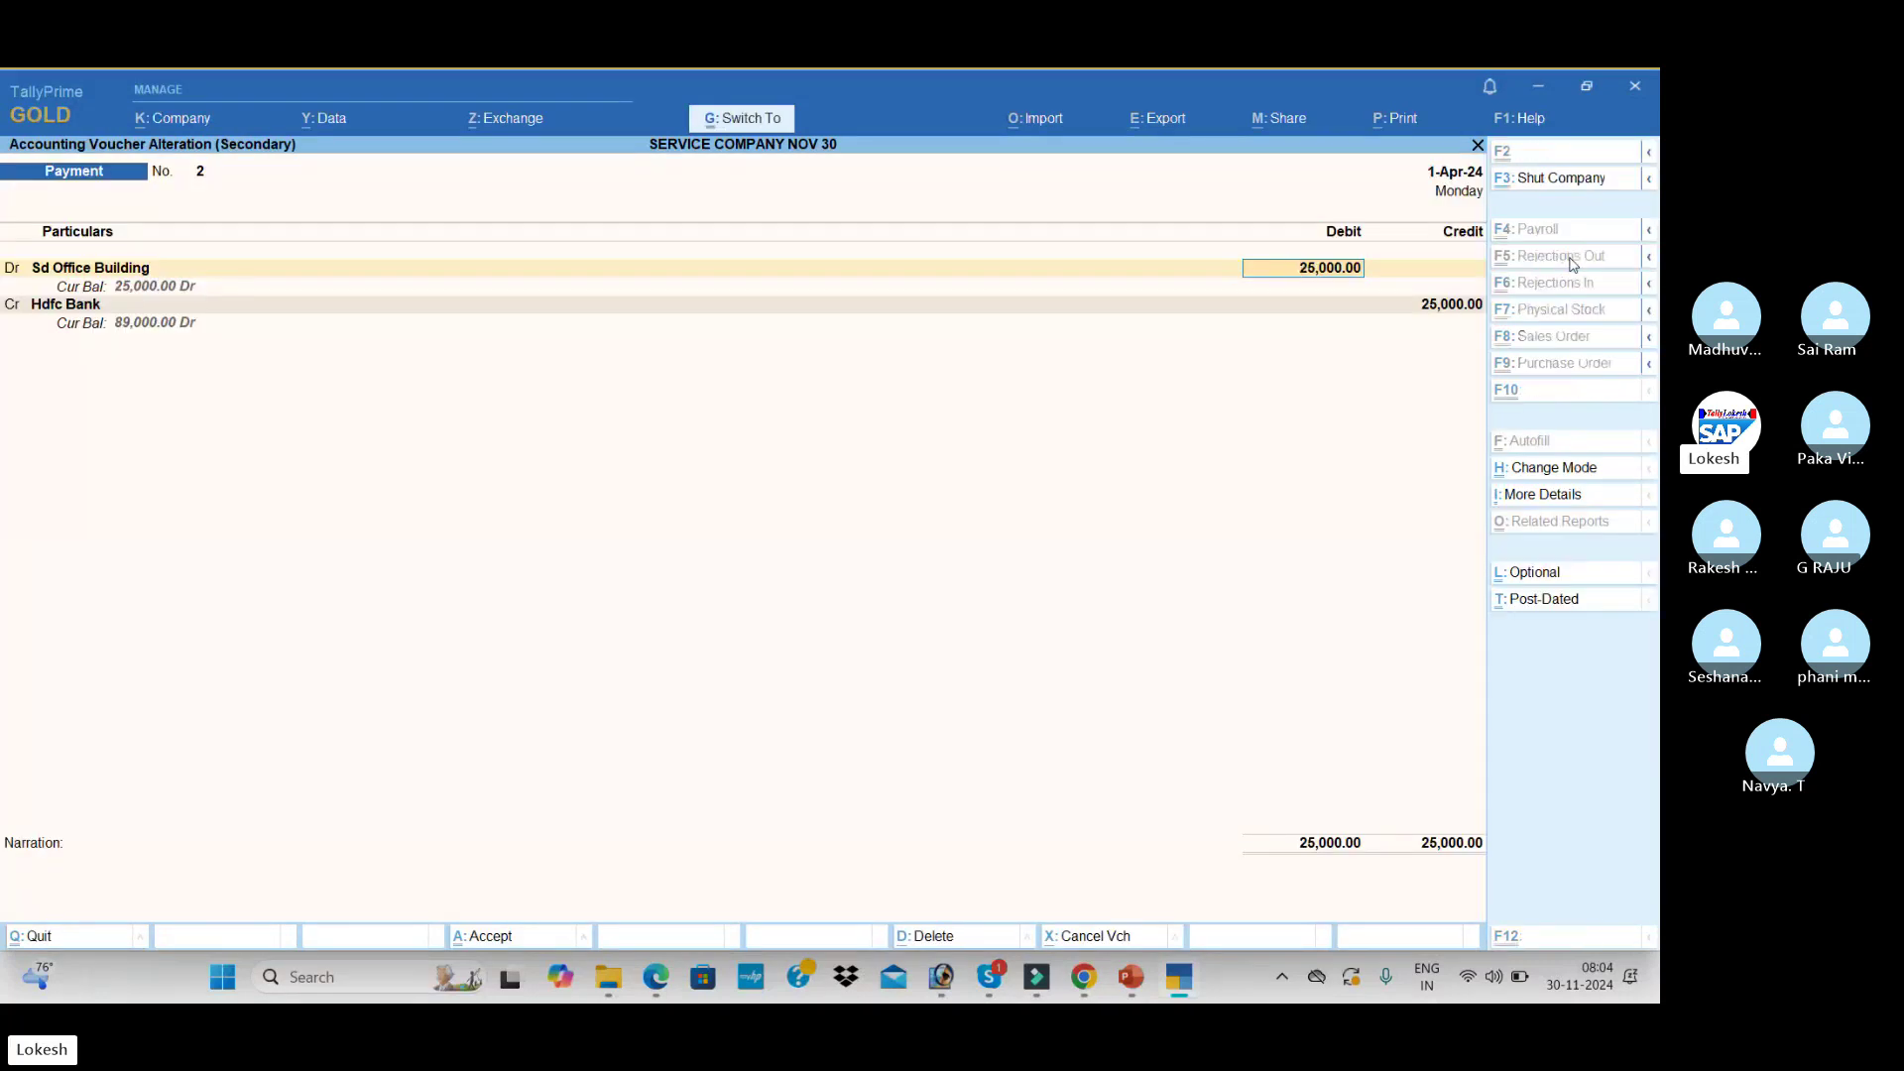
pyautogui.hotkey('ctrl', 'a')
# - Open the Telephone Sd payment voucher from the Day Book and check which group its ledger belongs to
pyautogui.press('Down')
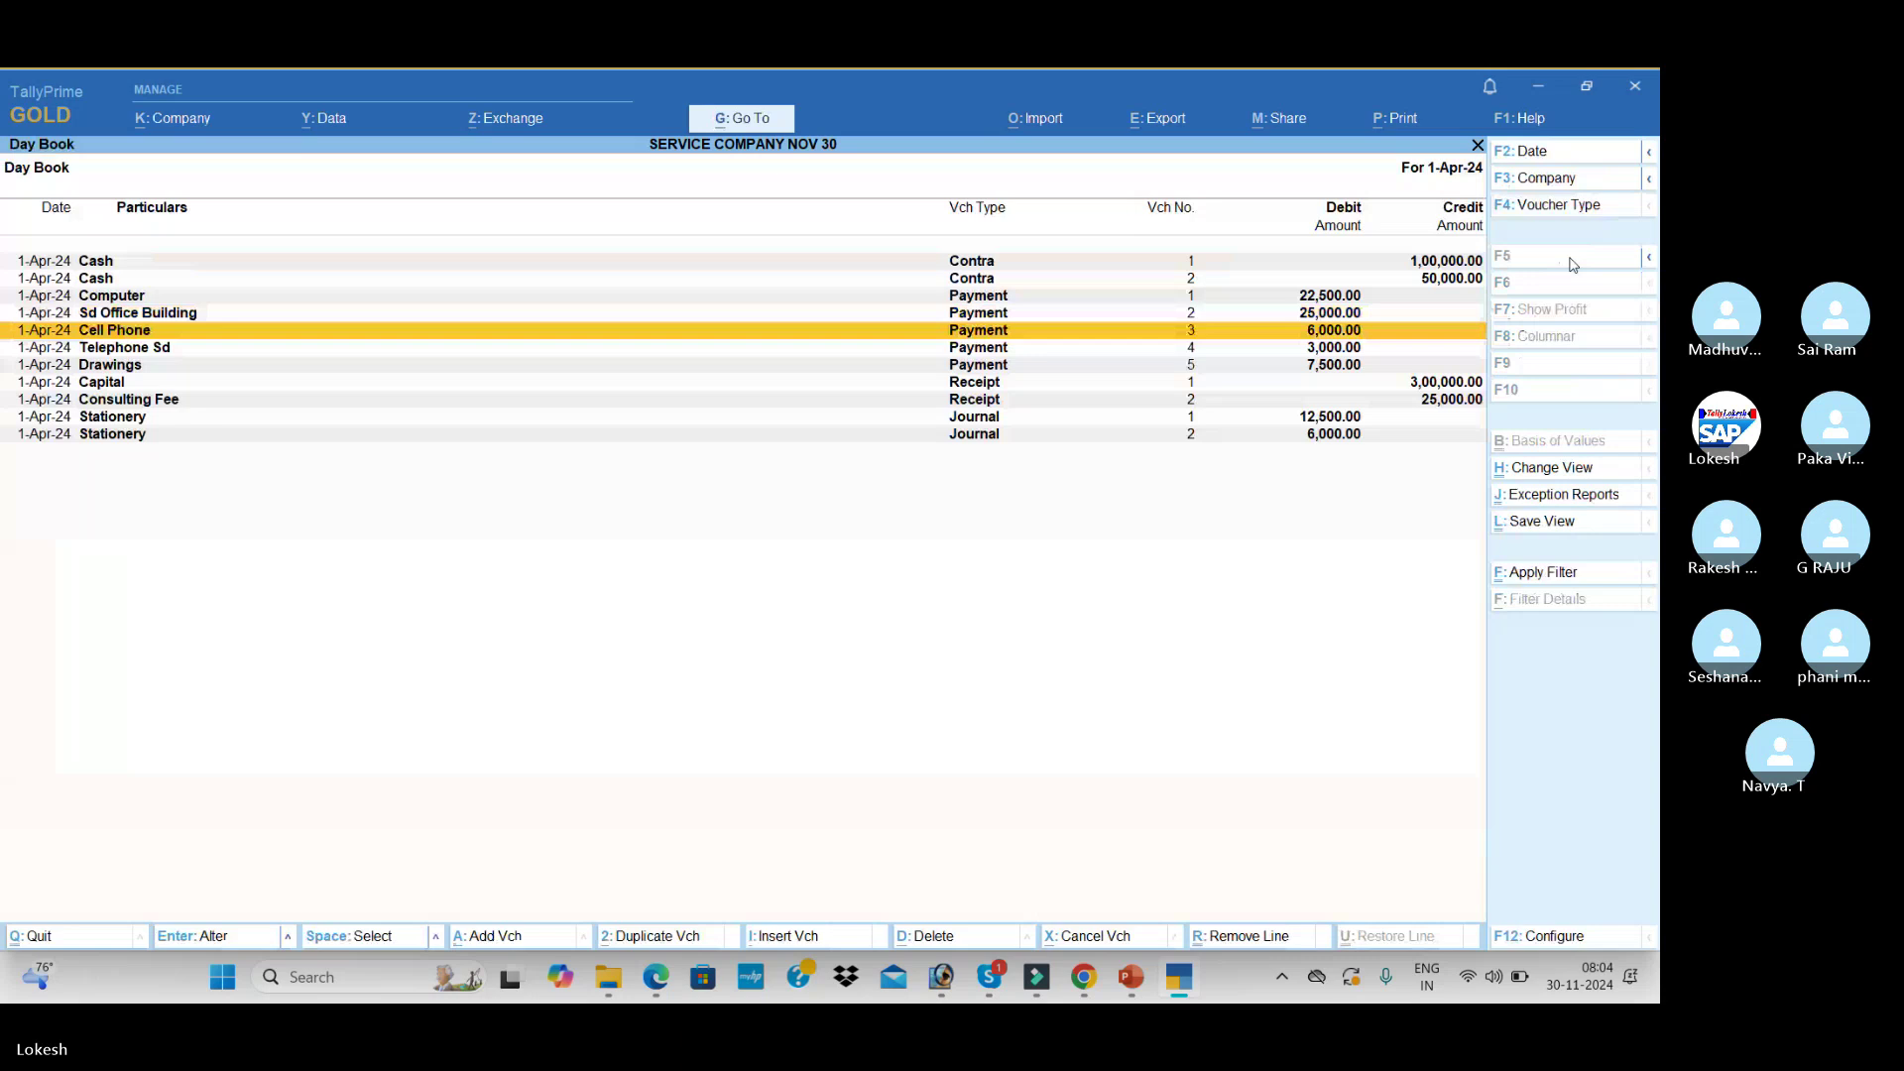
pyautogui.press('Down')
pyautogui.press('Return')
pyautogui.hotkey('ctrl', 'Return')
pyautogui.press('Return')
pyautogui.press('Return')
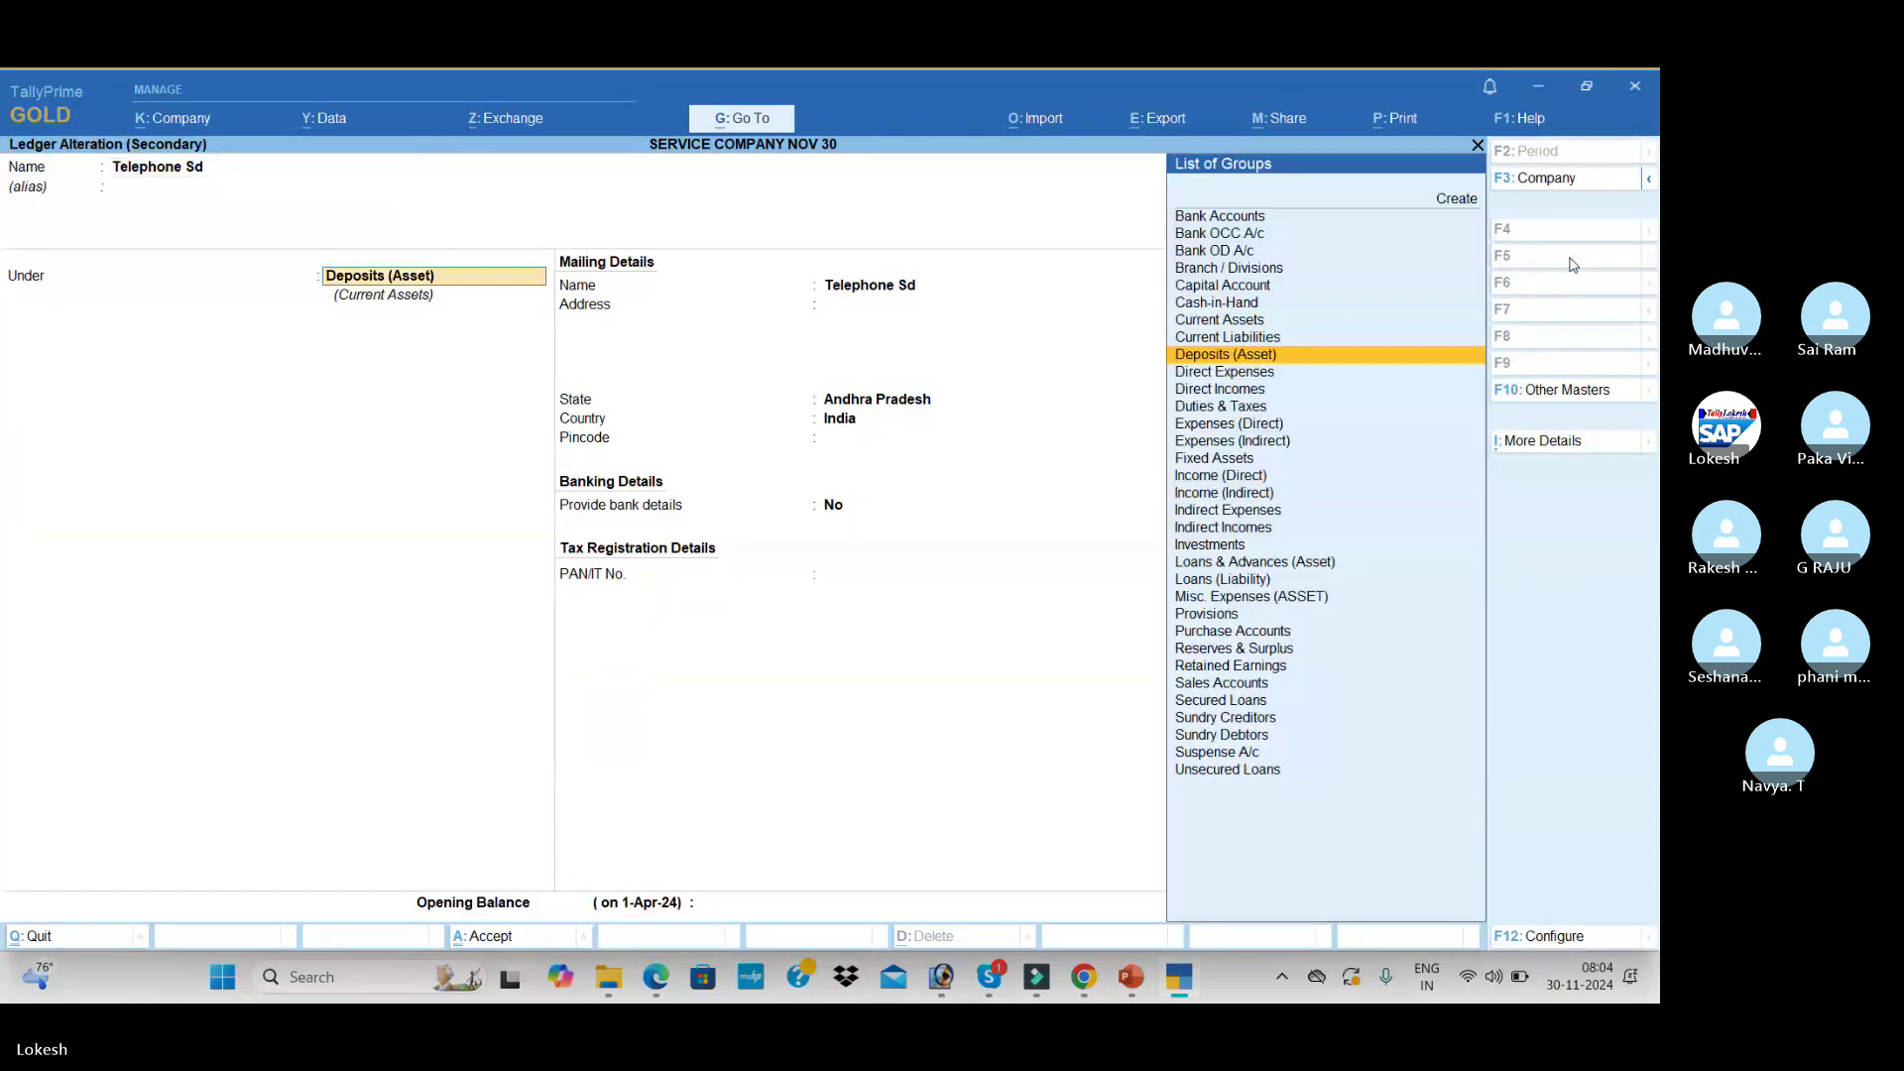
pyautogui.hotkey('ctrl', 'a')
pyautogui.hotkey('ctrl', 'a')
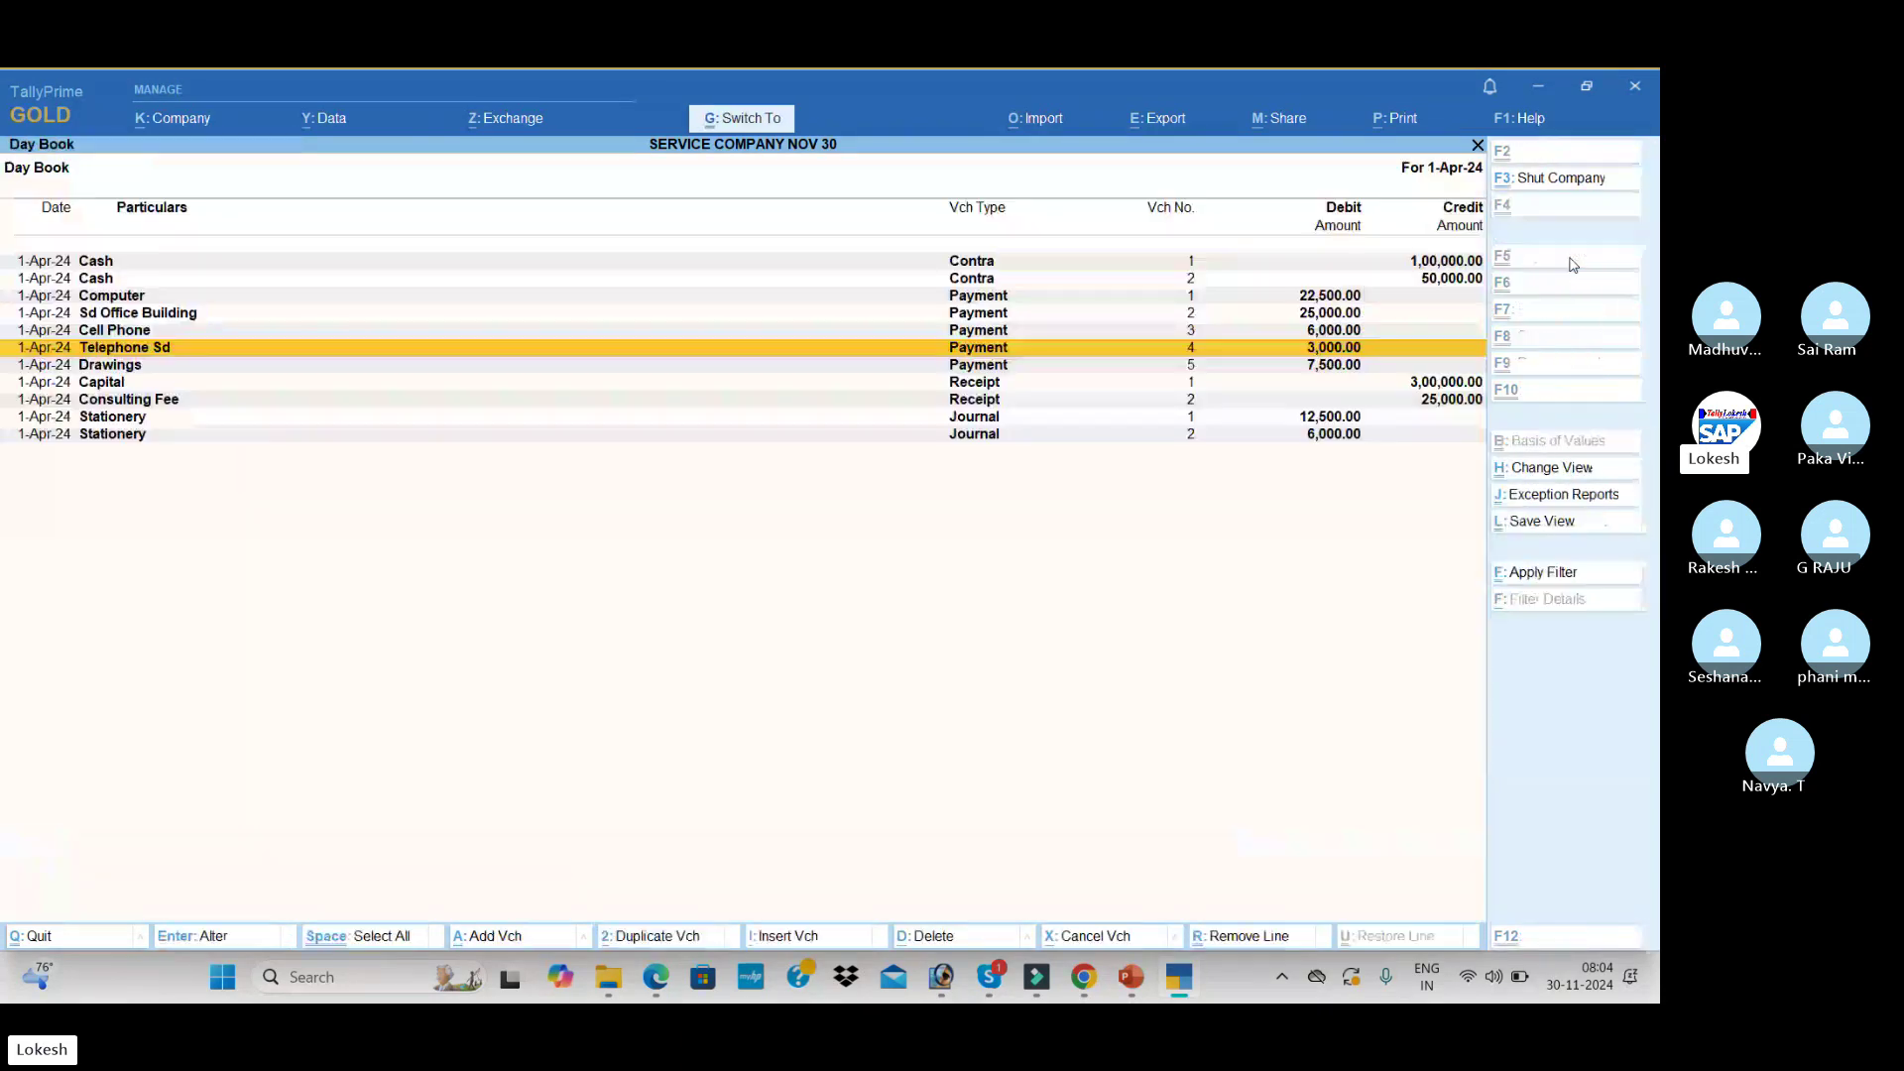
# - Leave the Day Book and review the Profit & Loss A/c with its indirect expenses and incomes in detail
pyautogui.press('Escape')
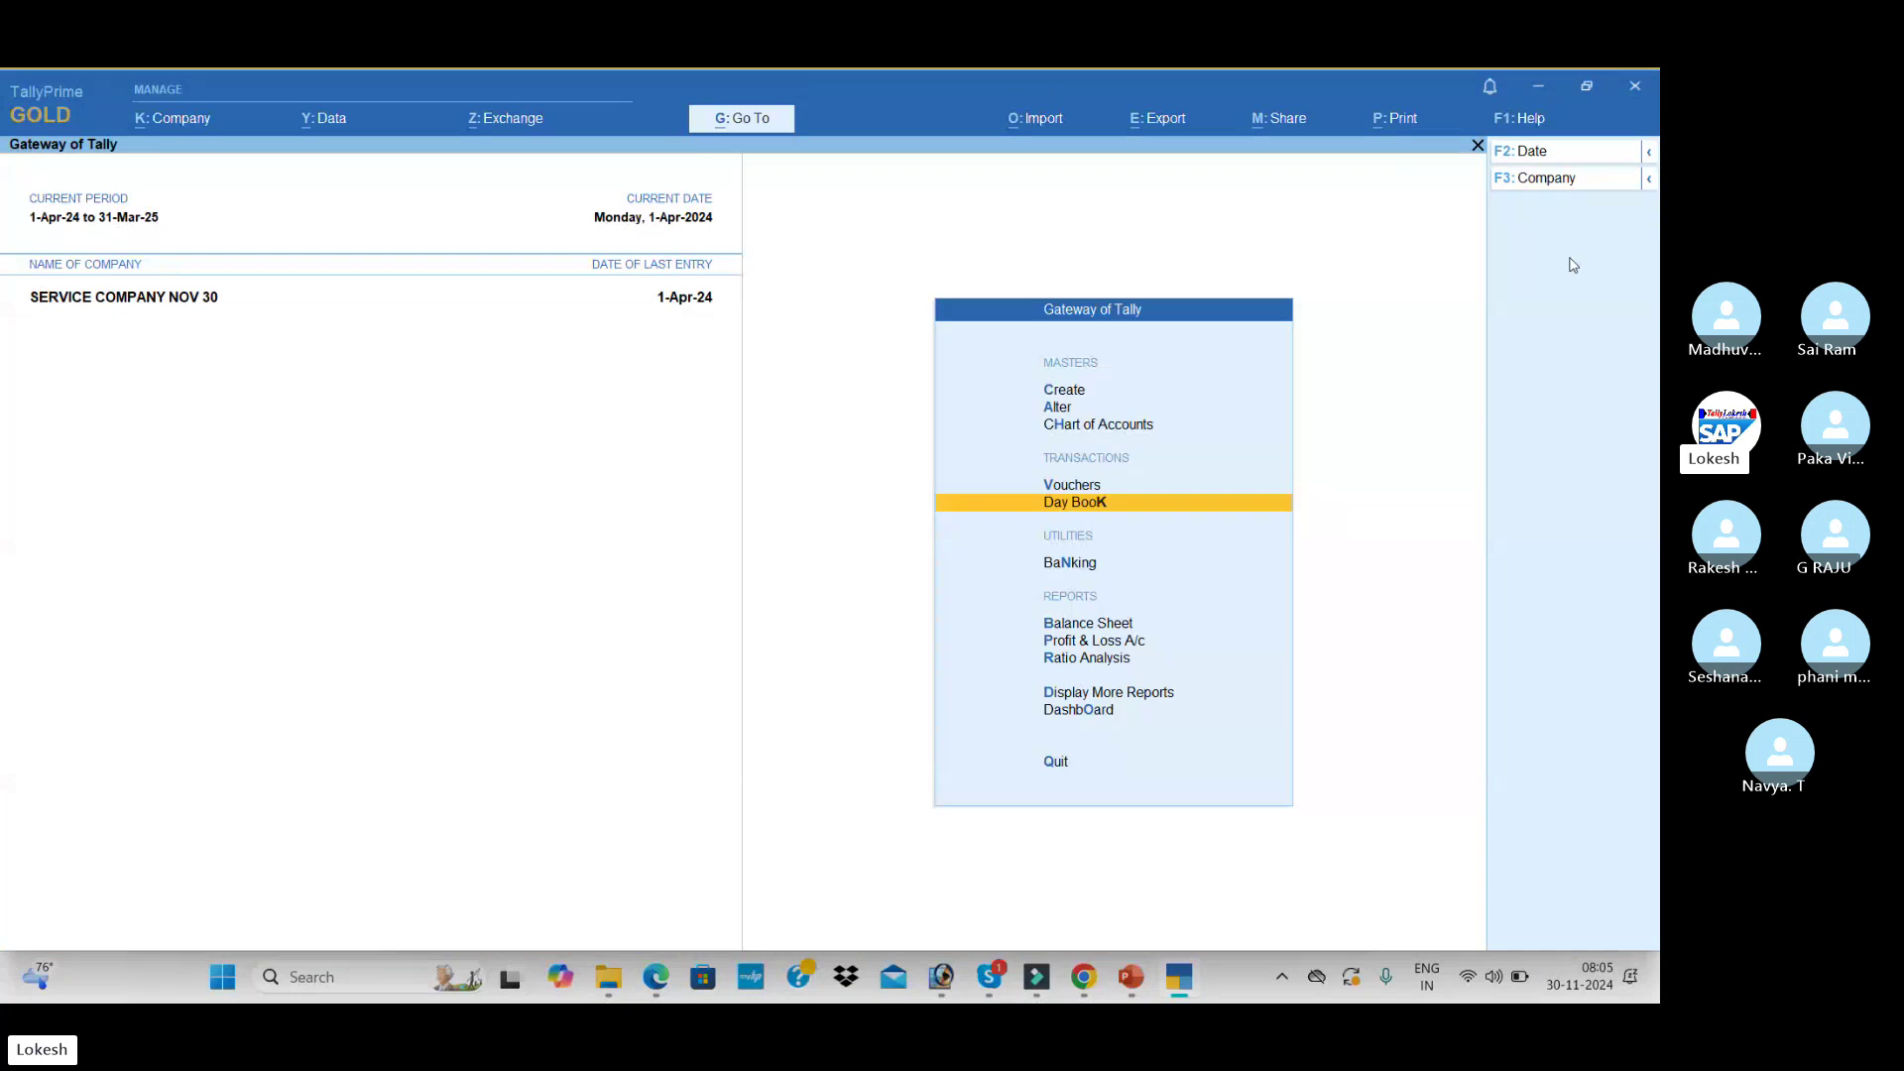
pyautogui.press('Return')
pyautogui.press('Escape')
pyautogui.press('Down')
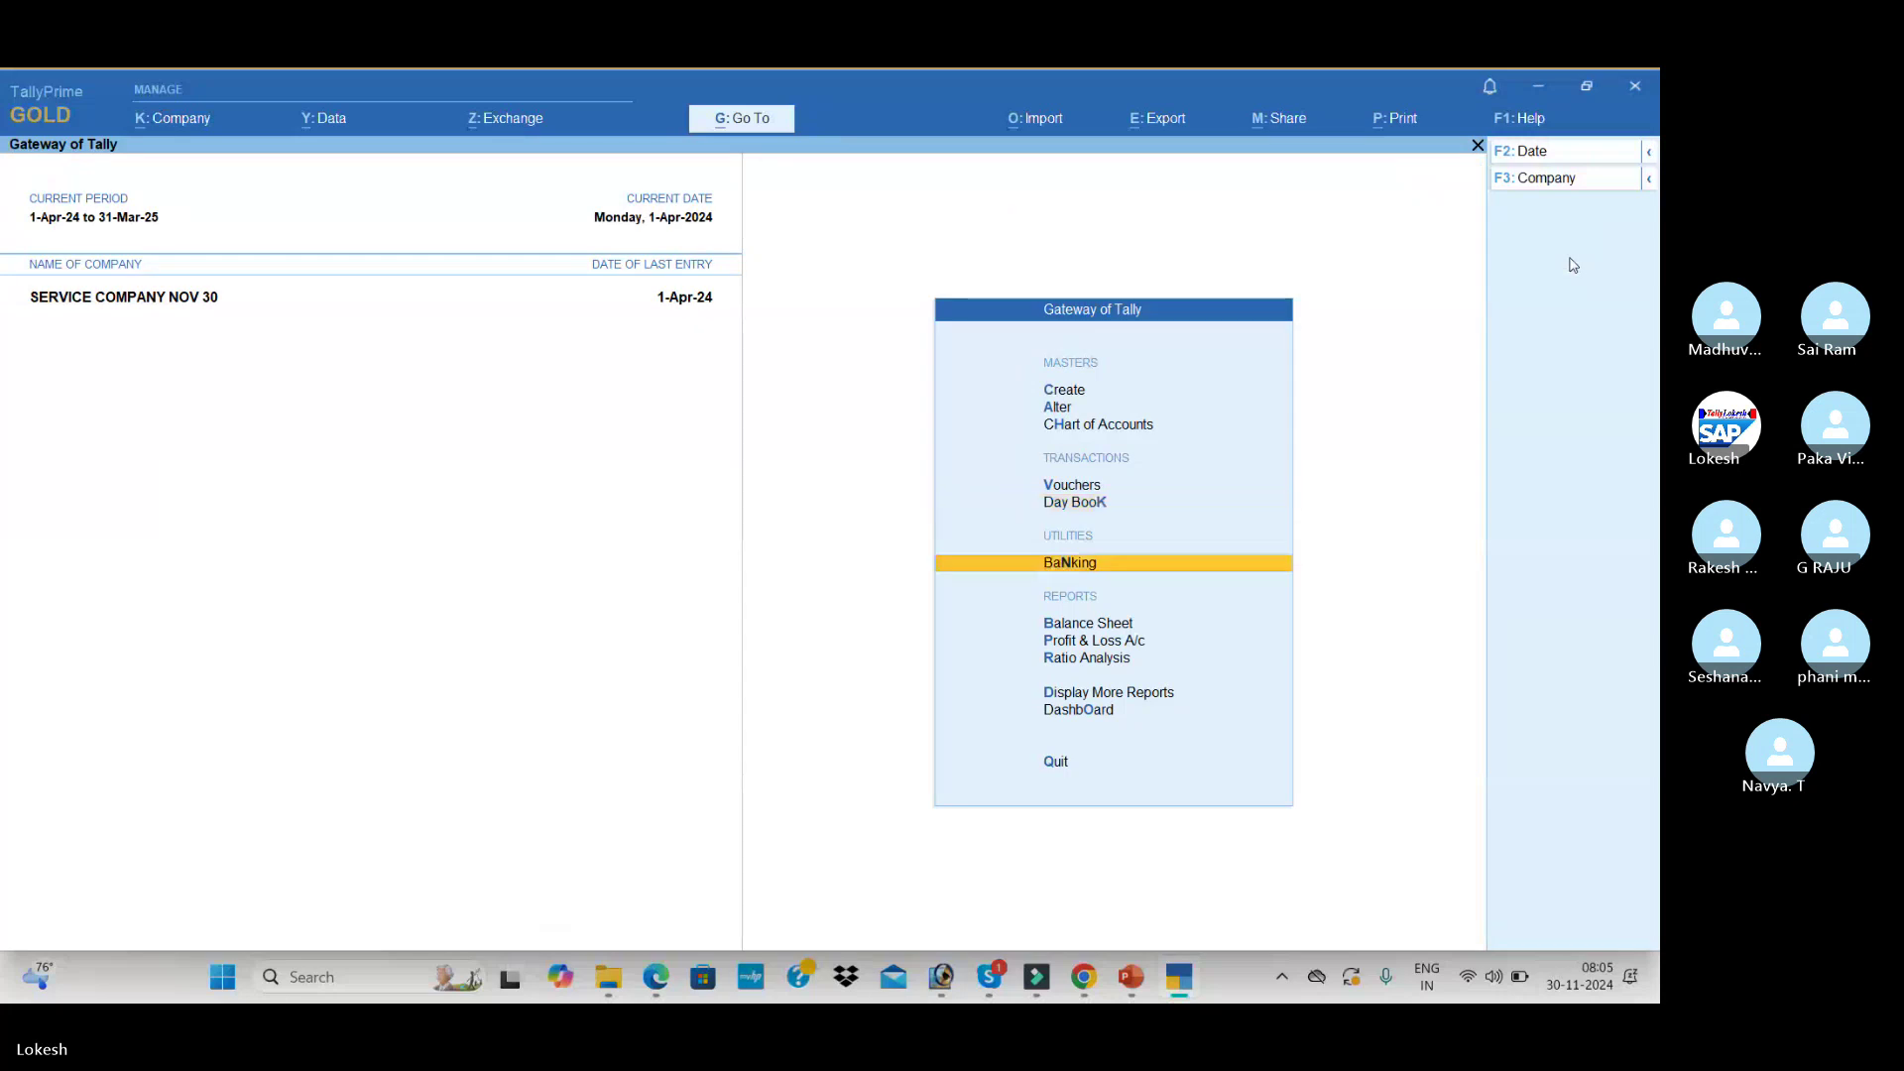
pyautogui.press('Down')
pyautogui.press('Down')
pyautogui.press('Return')
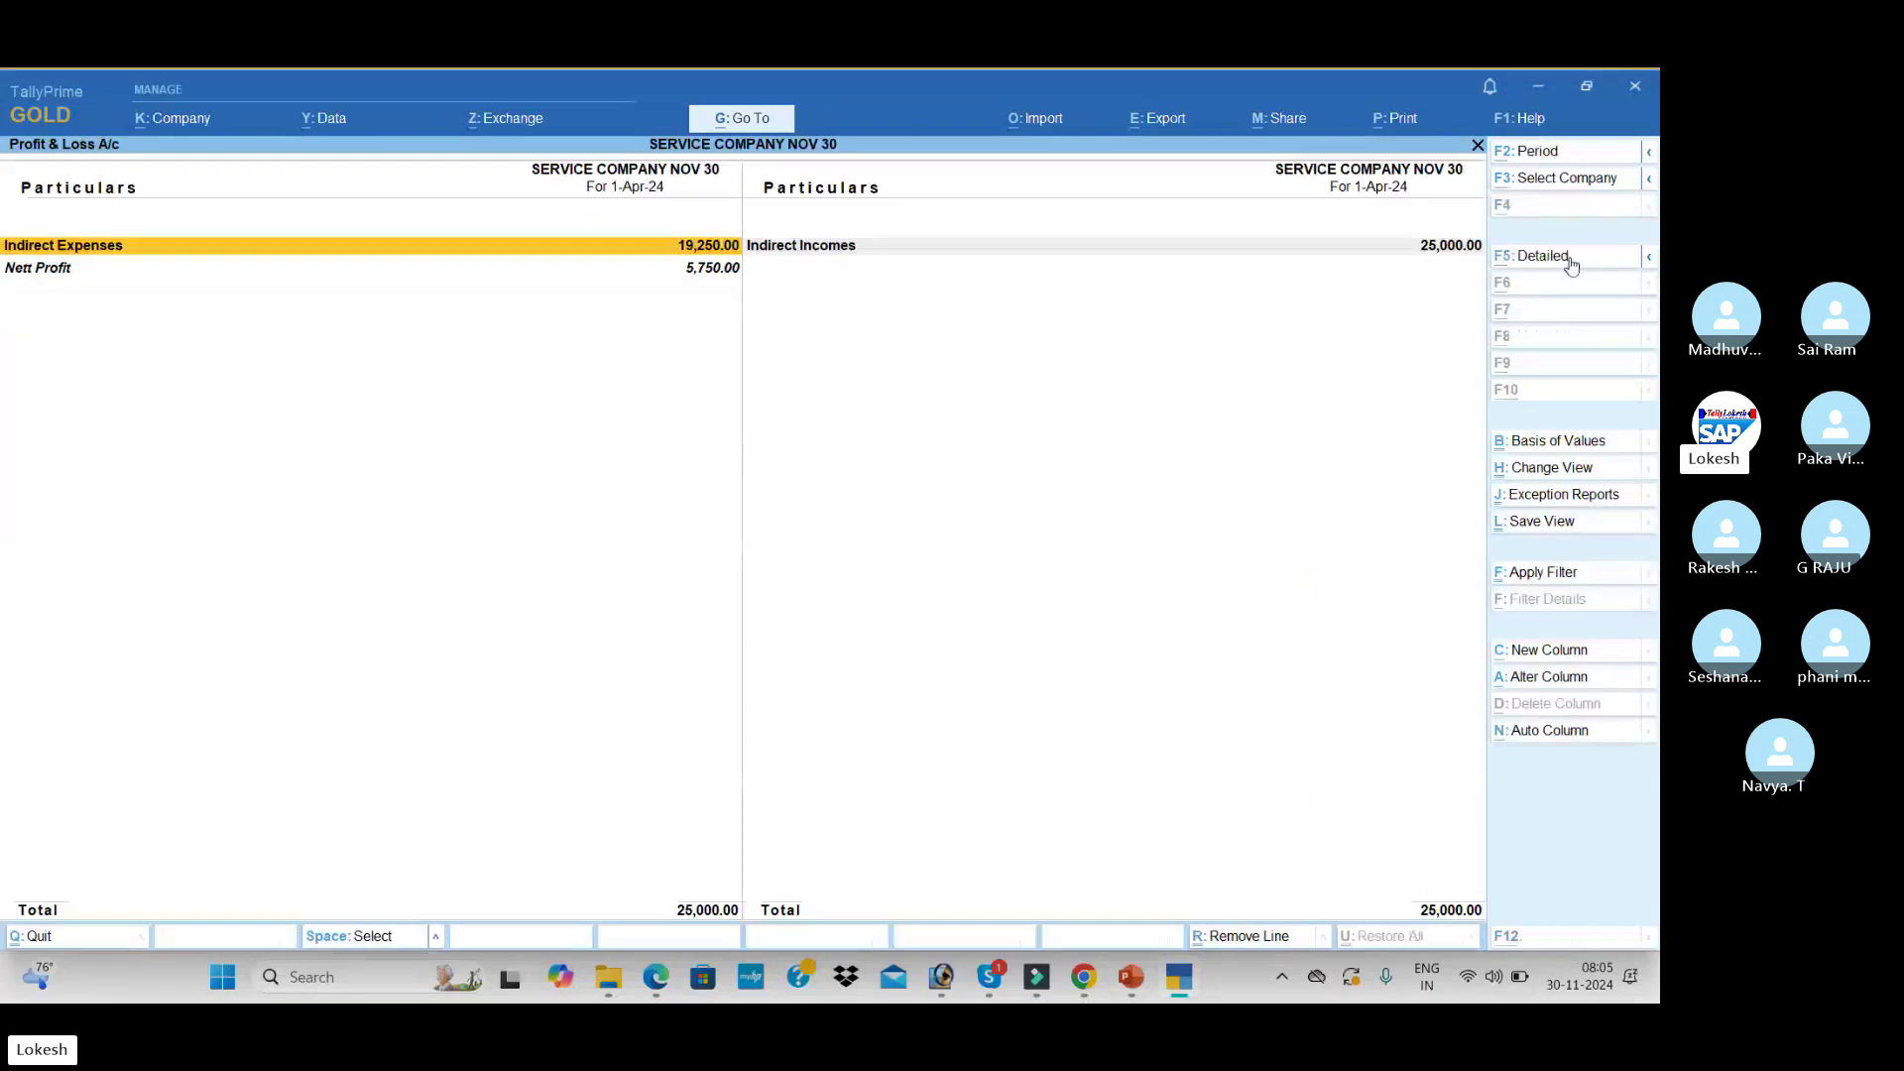
pyautogui.press('Down')
pyautogui.press('Down')
pyautogui.press('Down')
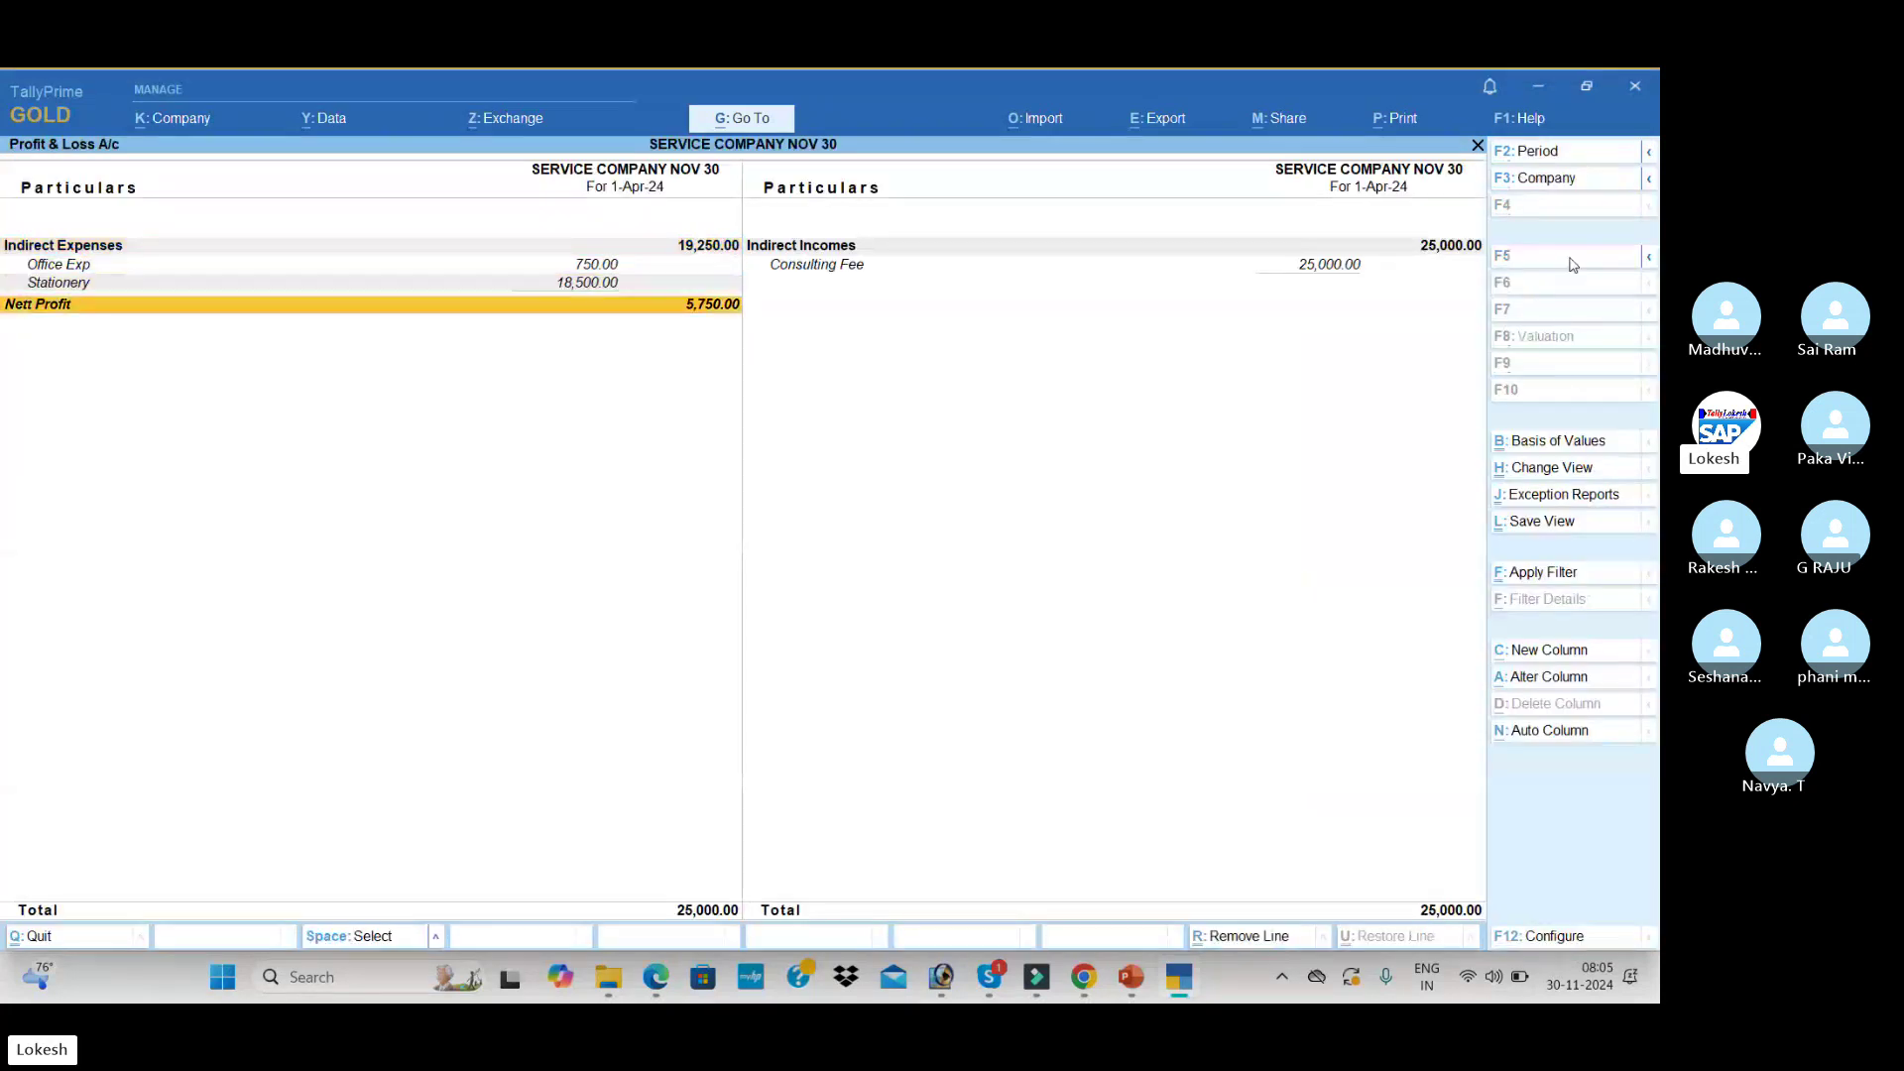
# - Switch to the PDF in the browser and find the April Month Profit & Loss A/c to compare the net profit
pyautogui.hotkey('alt', 'Tab')
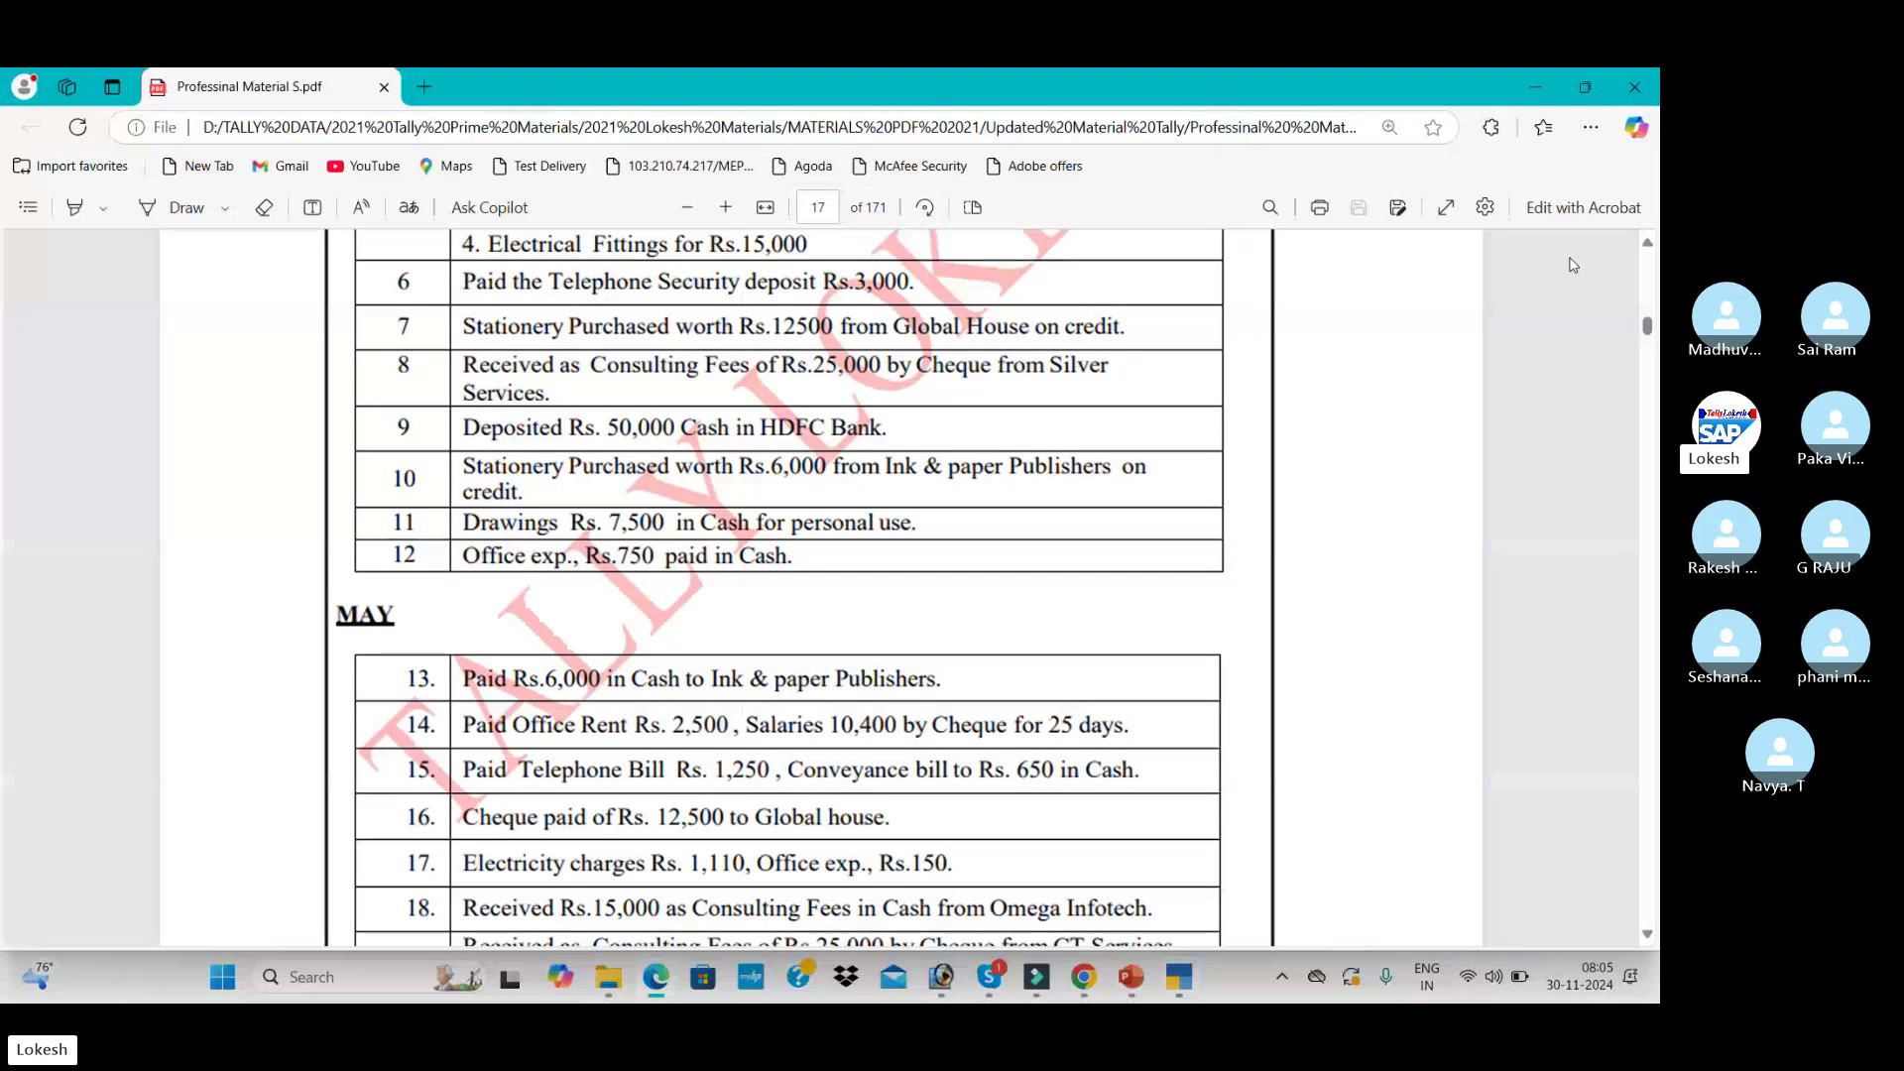
pyautogui.scroll(-5, 1377, 412)
pyautogui.scroll(-10, 1378, 411)
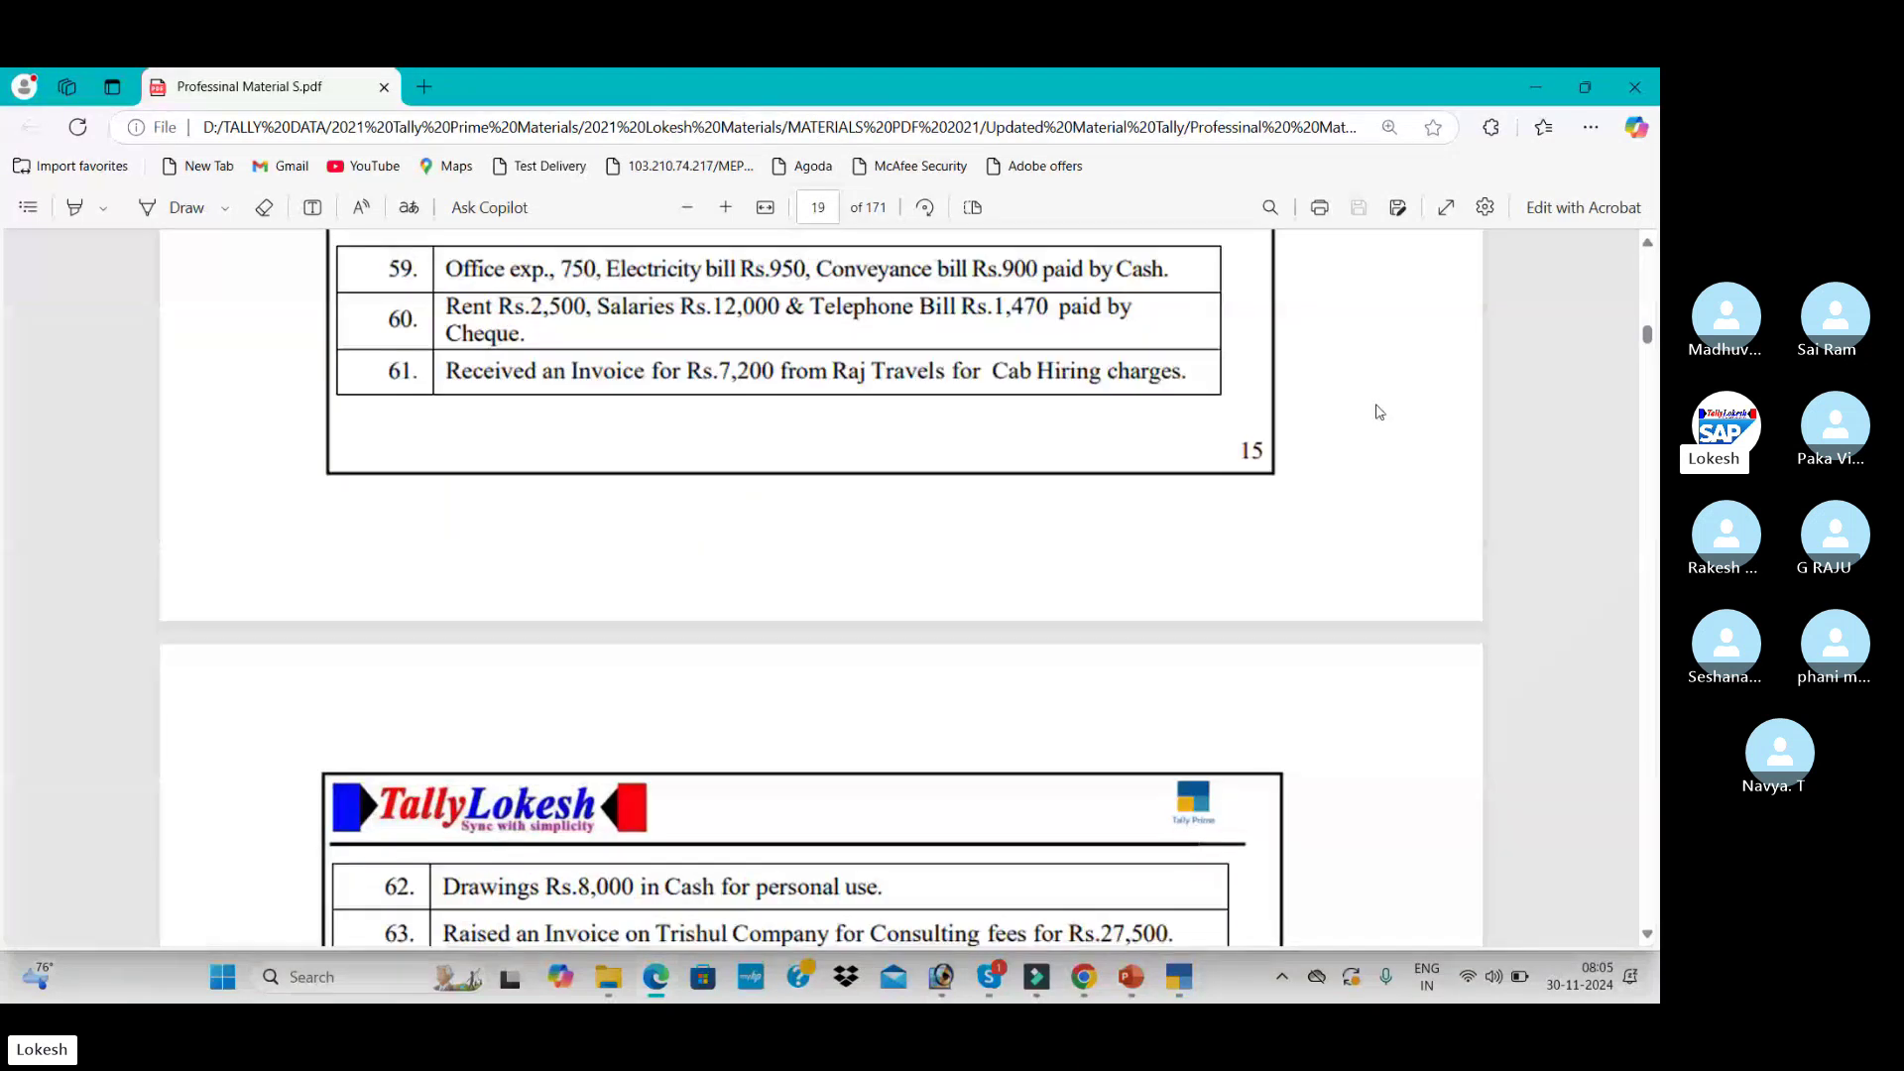
pyautogui.scroll(-15, 1377, 412)
pyautogui.scroll(-8, 1378, 412)
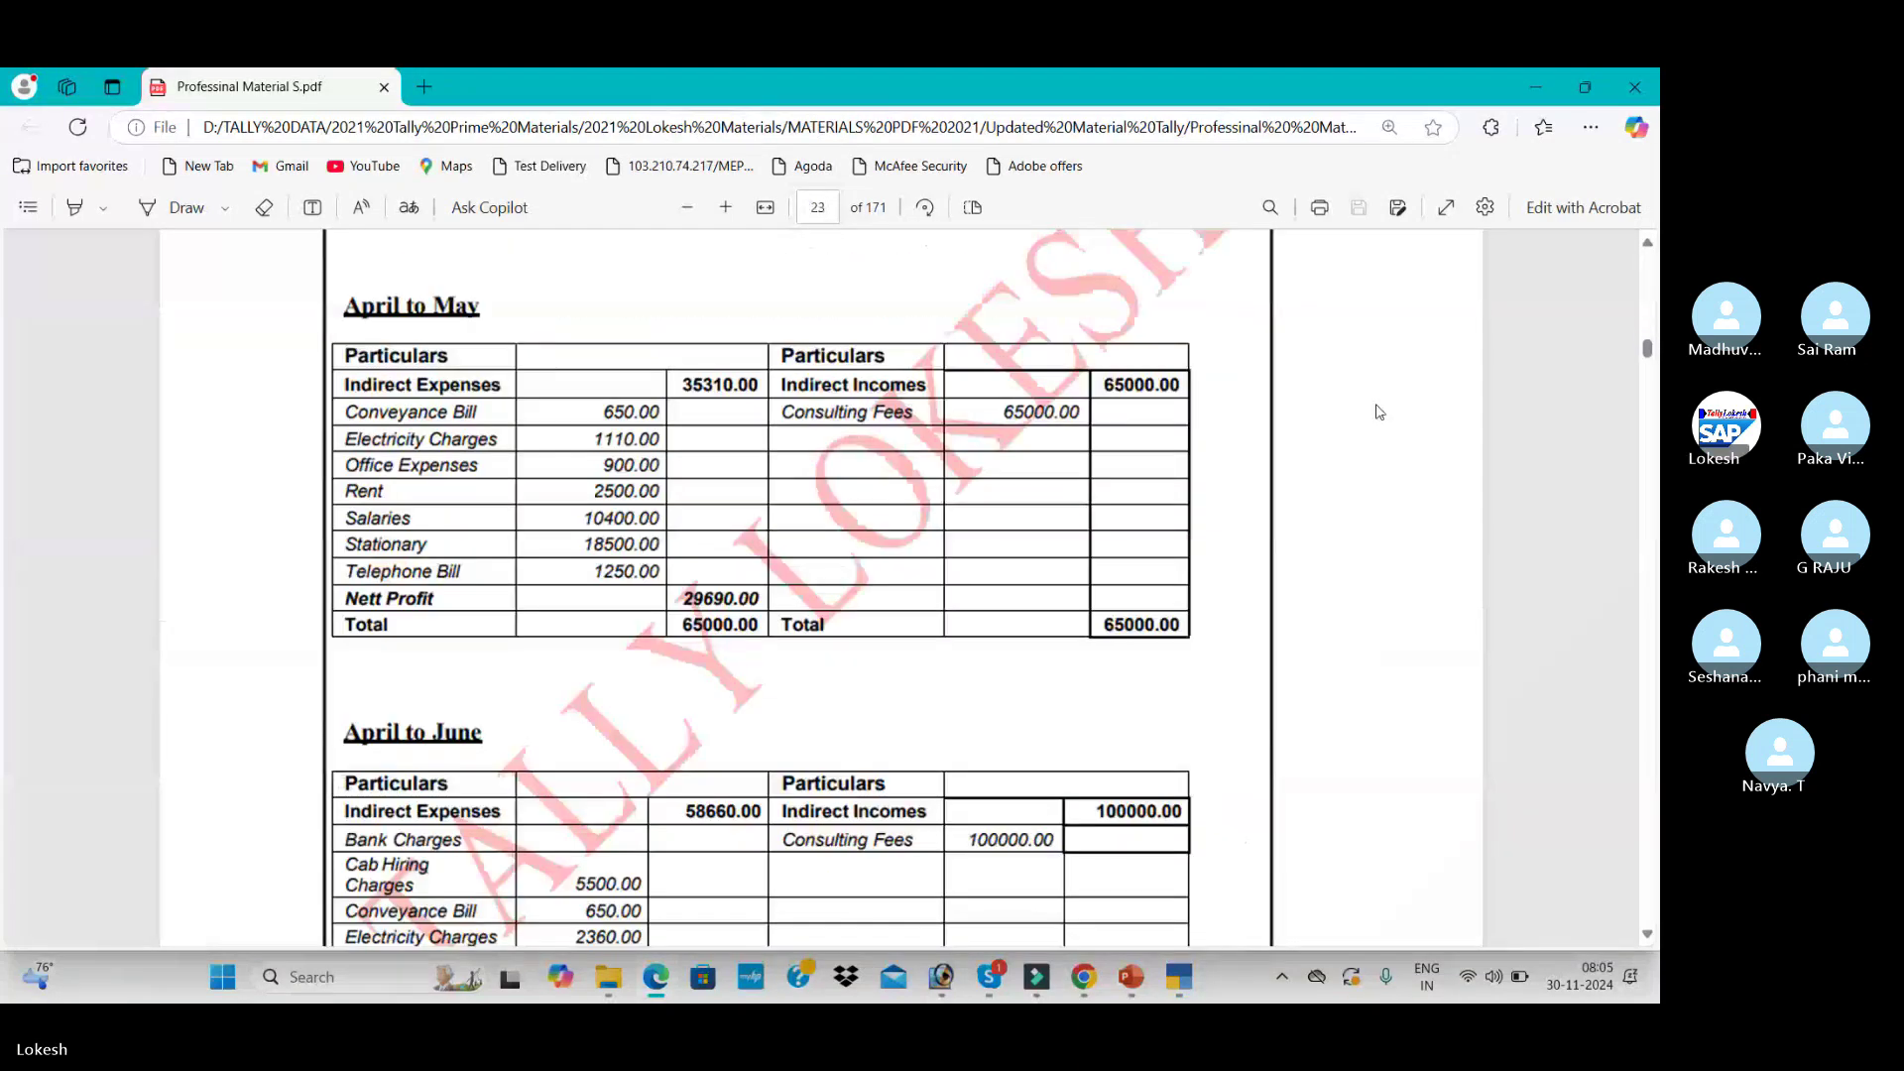
pyautogui.scroll(2, 1377, 411)
pyautogui.scroll(5, 1377, 412)
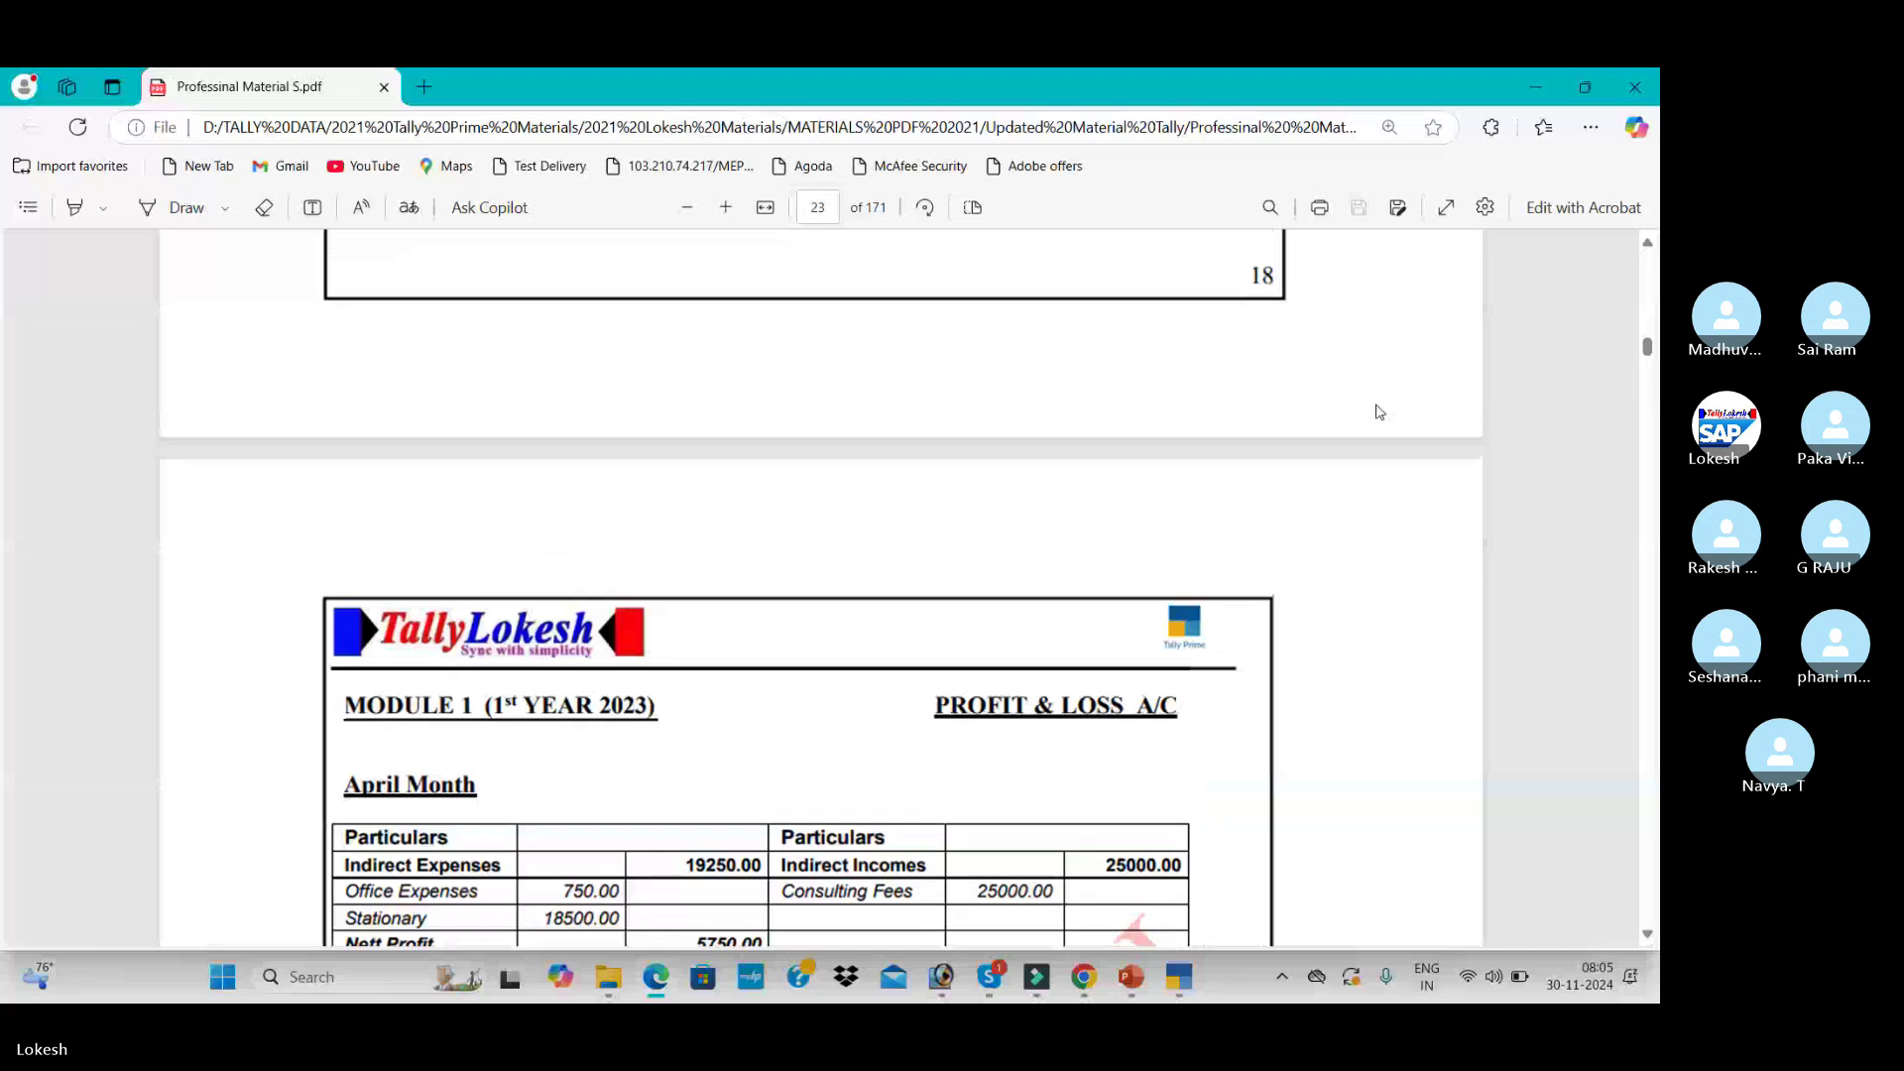
pyautogui.scroll(-4, 1377, 411)
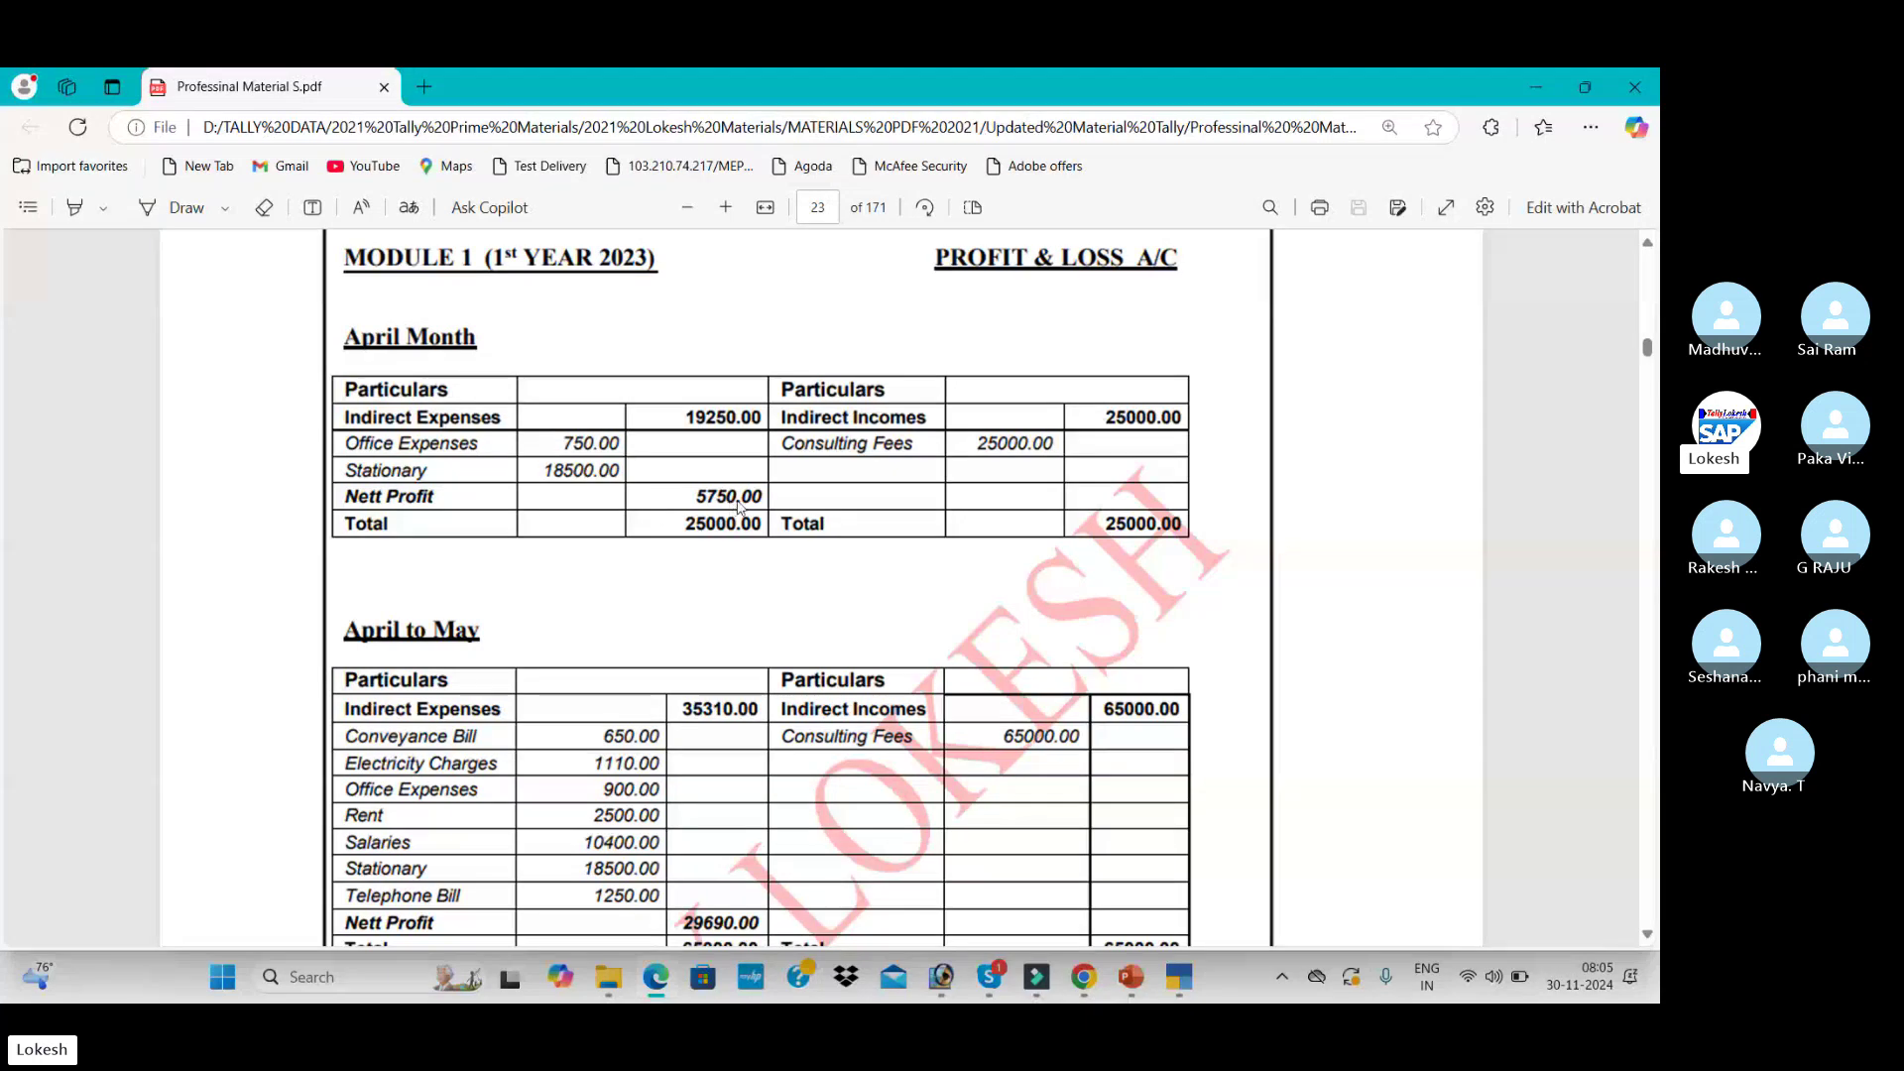
# - Examine the Service Company Ledger-Groups table and the Service Company Keys page further on in the PDF
pyautogui.scroll(-10, 757, 522)
pyautogui.scroll(-10, 756, 523)
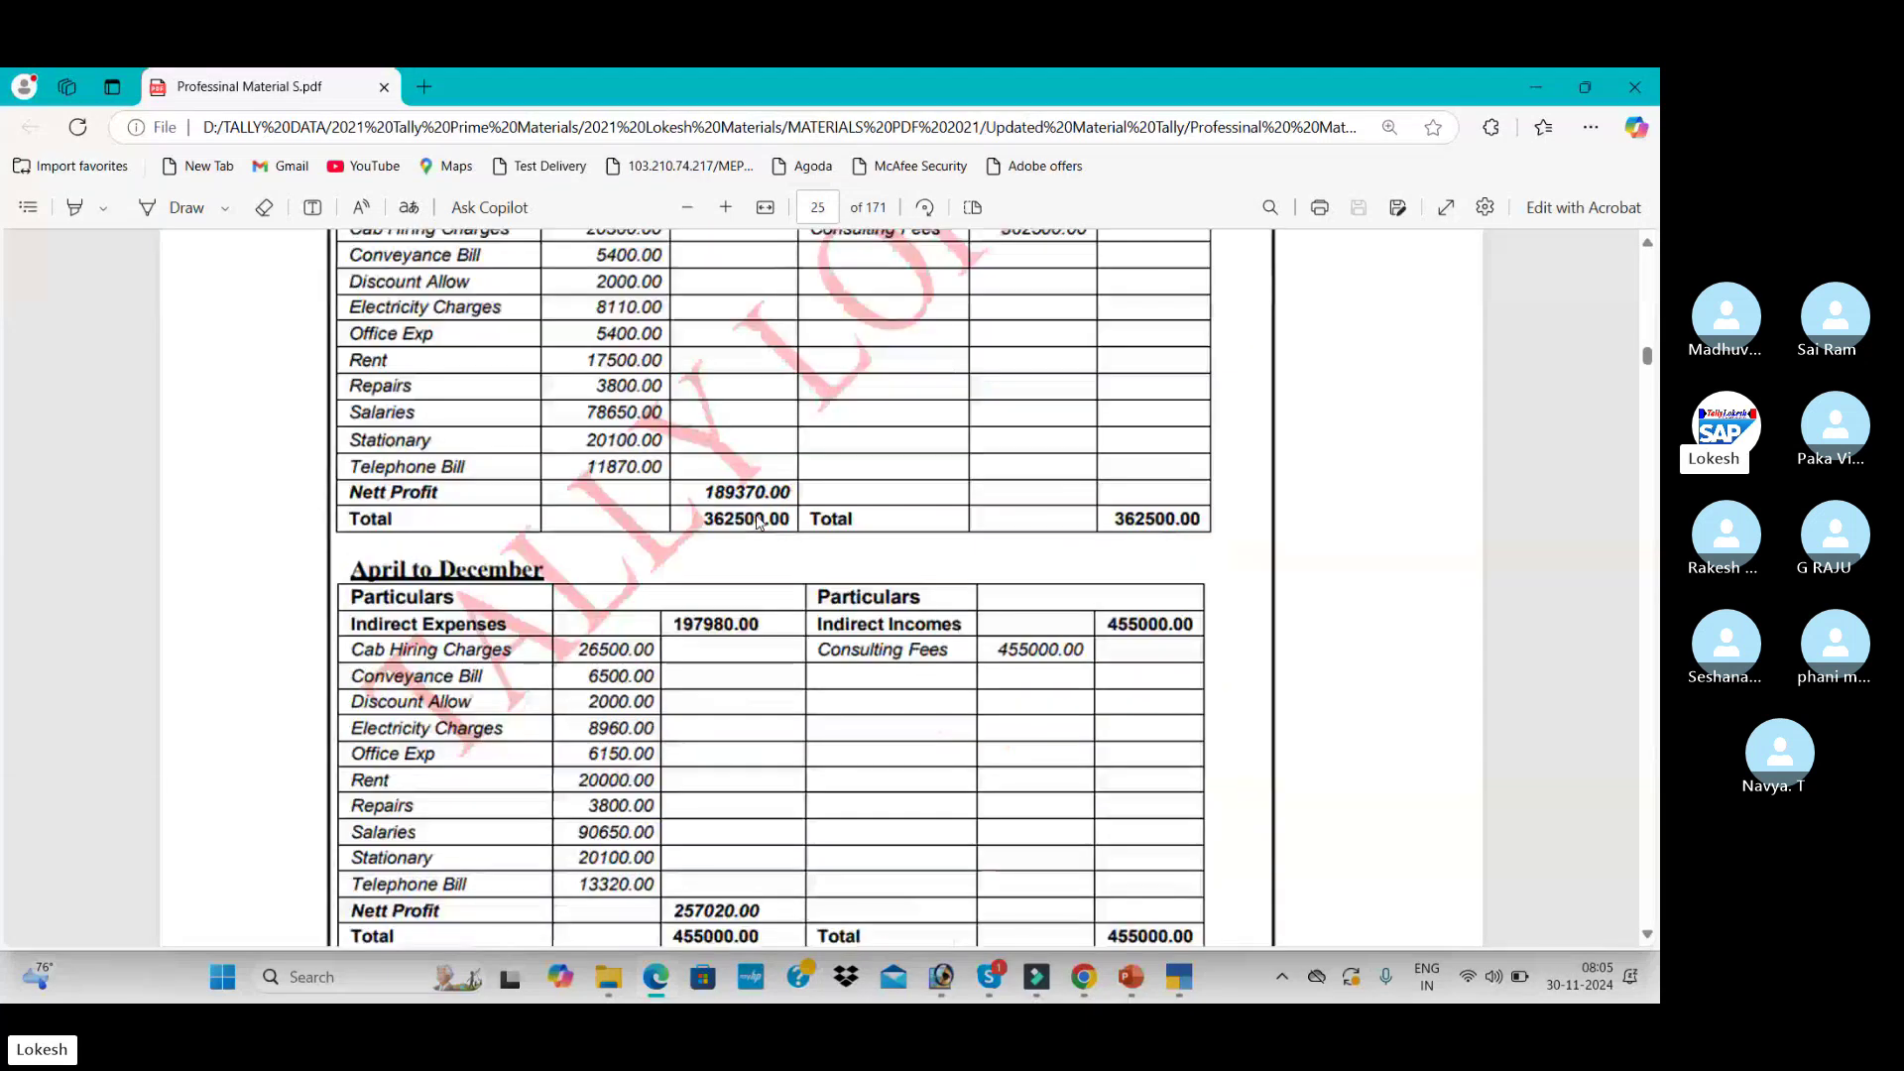
pyautogui.scroll(-20, 758, 522)
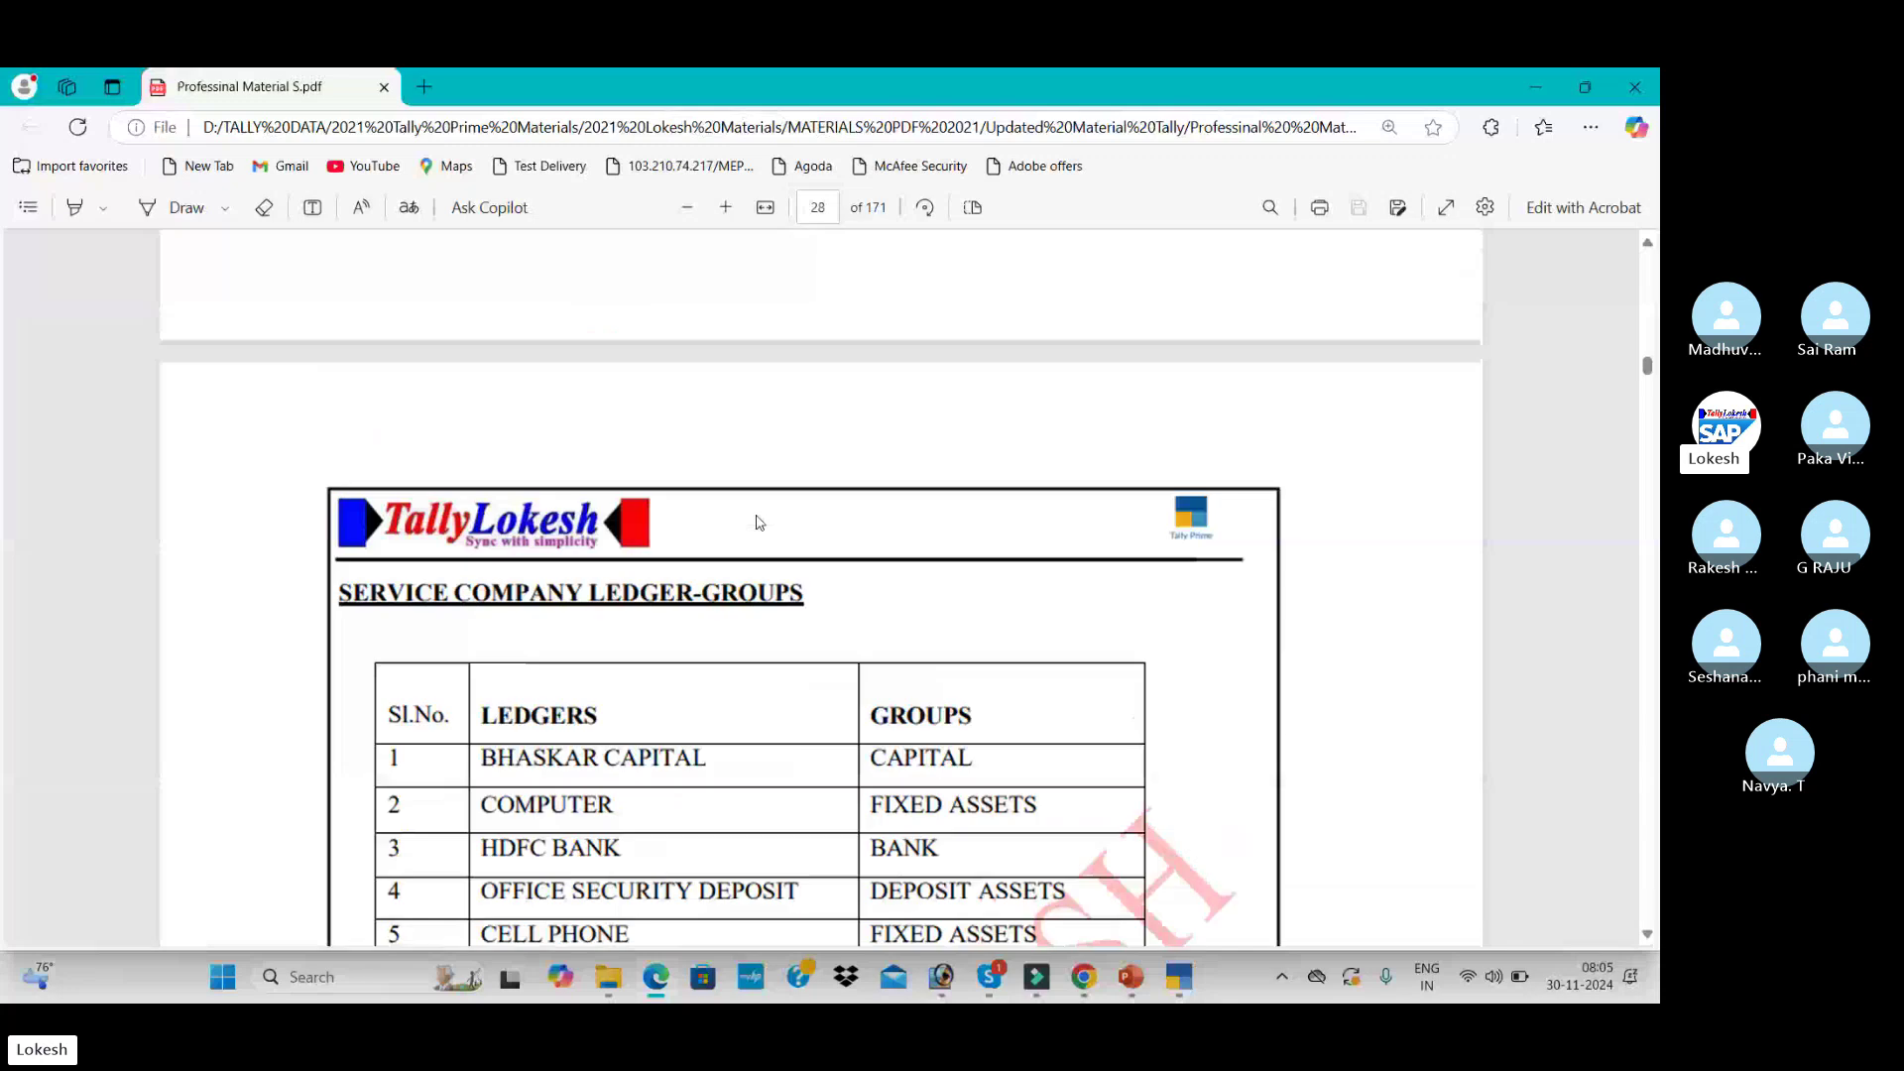
pyautogui.scroll(-3, 759, 522)
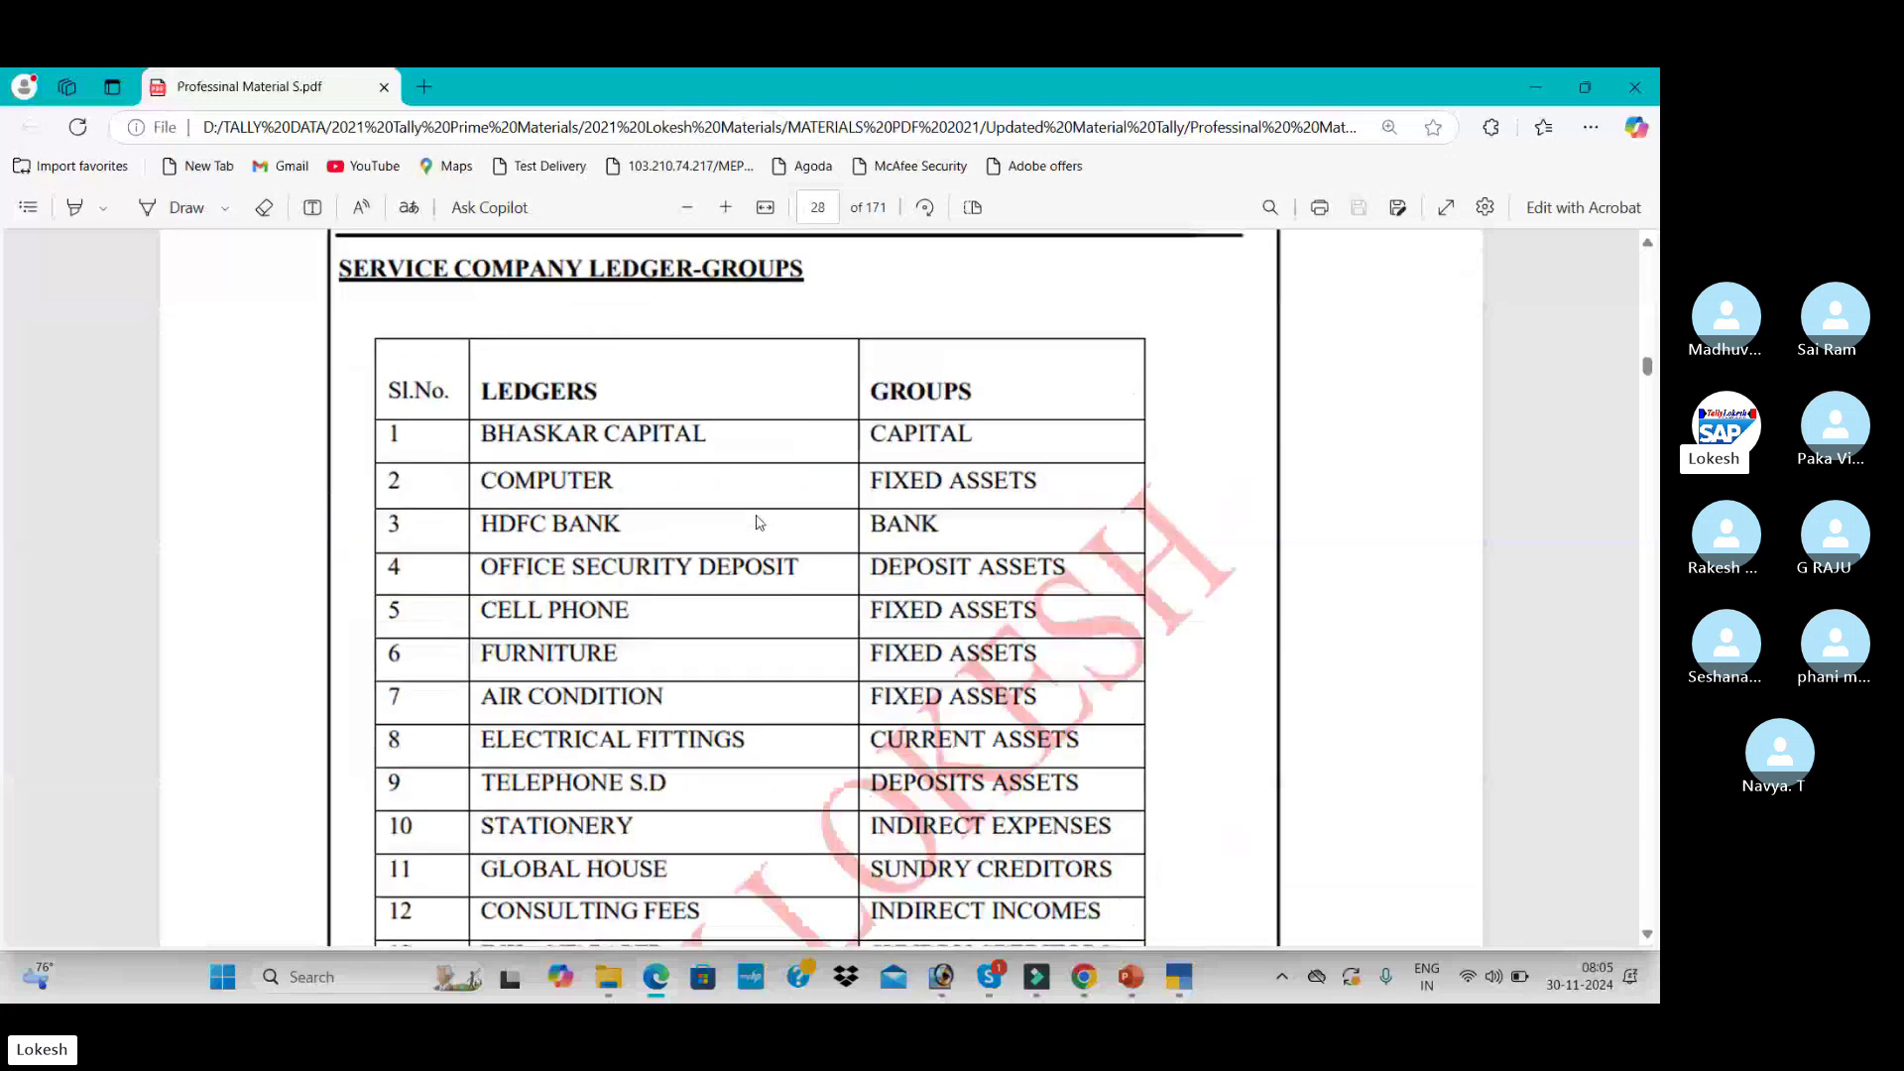
pyautogui.scroll(-3, 759, 522)
pyautogui.scroll(-18, 757, 522)
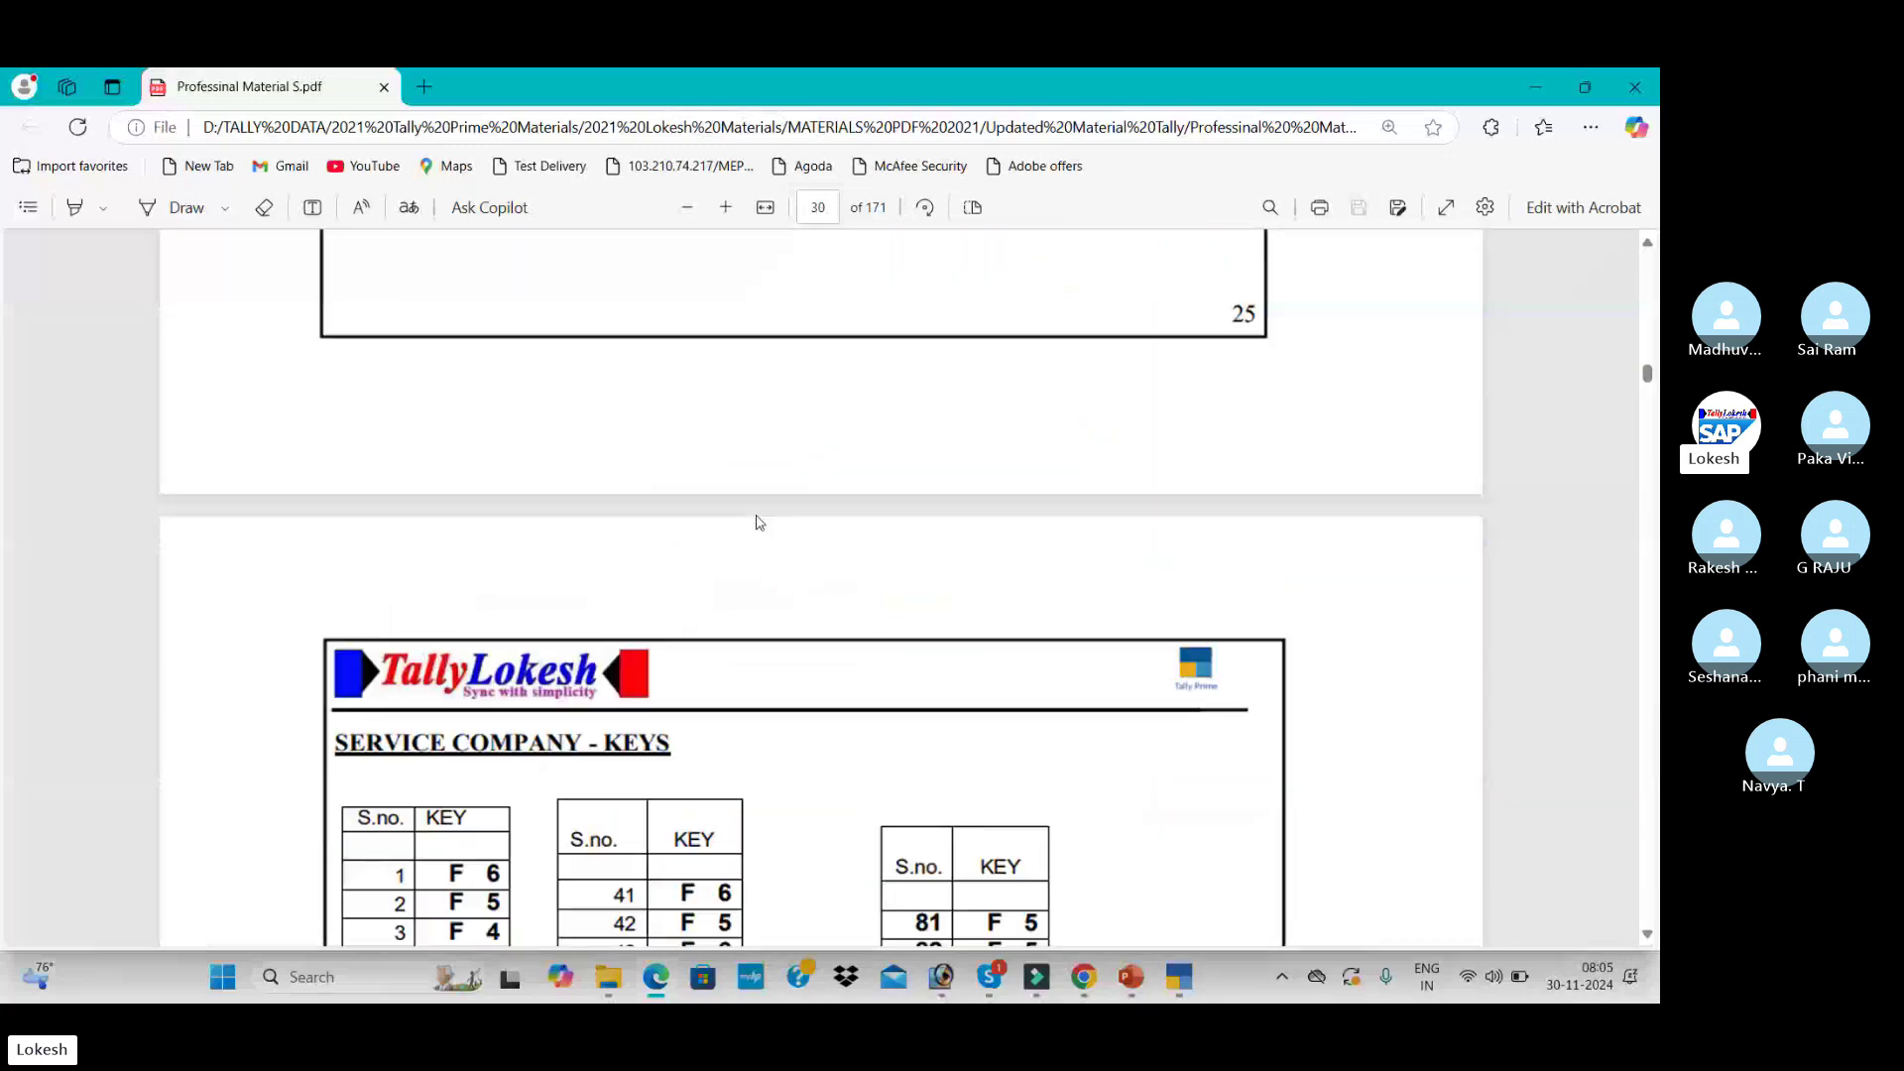
pyautogui.scroll(-1, 758, 522)
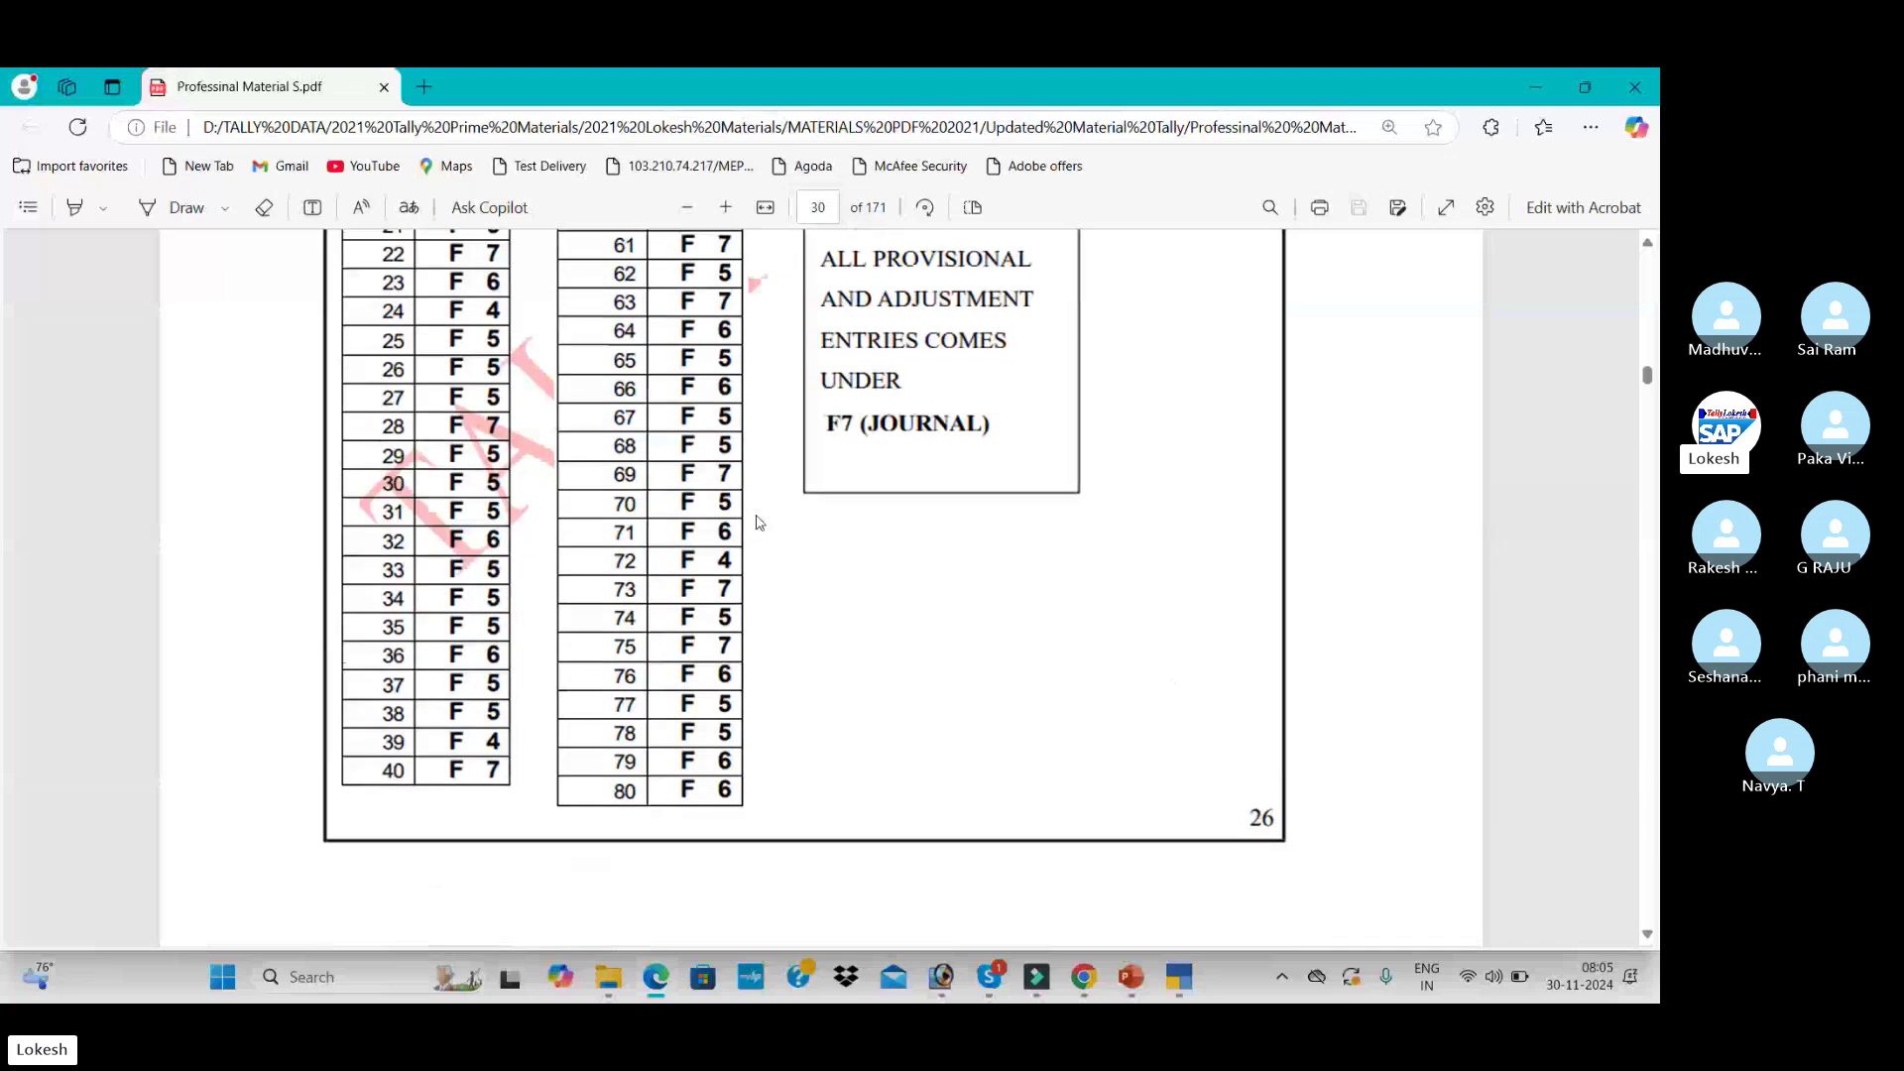
# - Return to the May transactions of the service company exercise in the PDF and look over entries 13 to 20
pyautogui.scroll(12, 758, 522)
pyautogui.scroll(20, 759, 522)
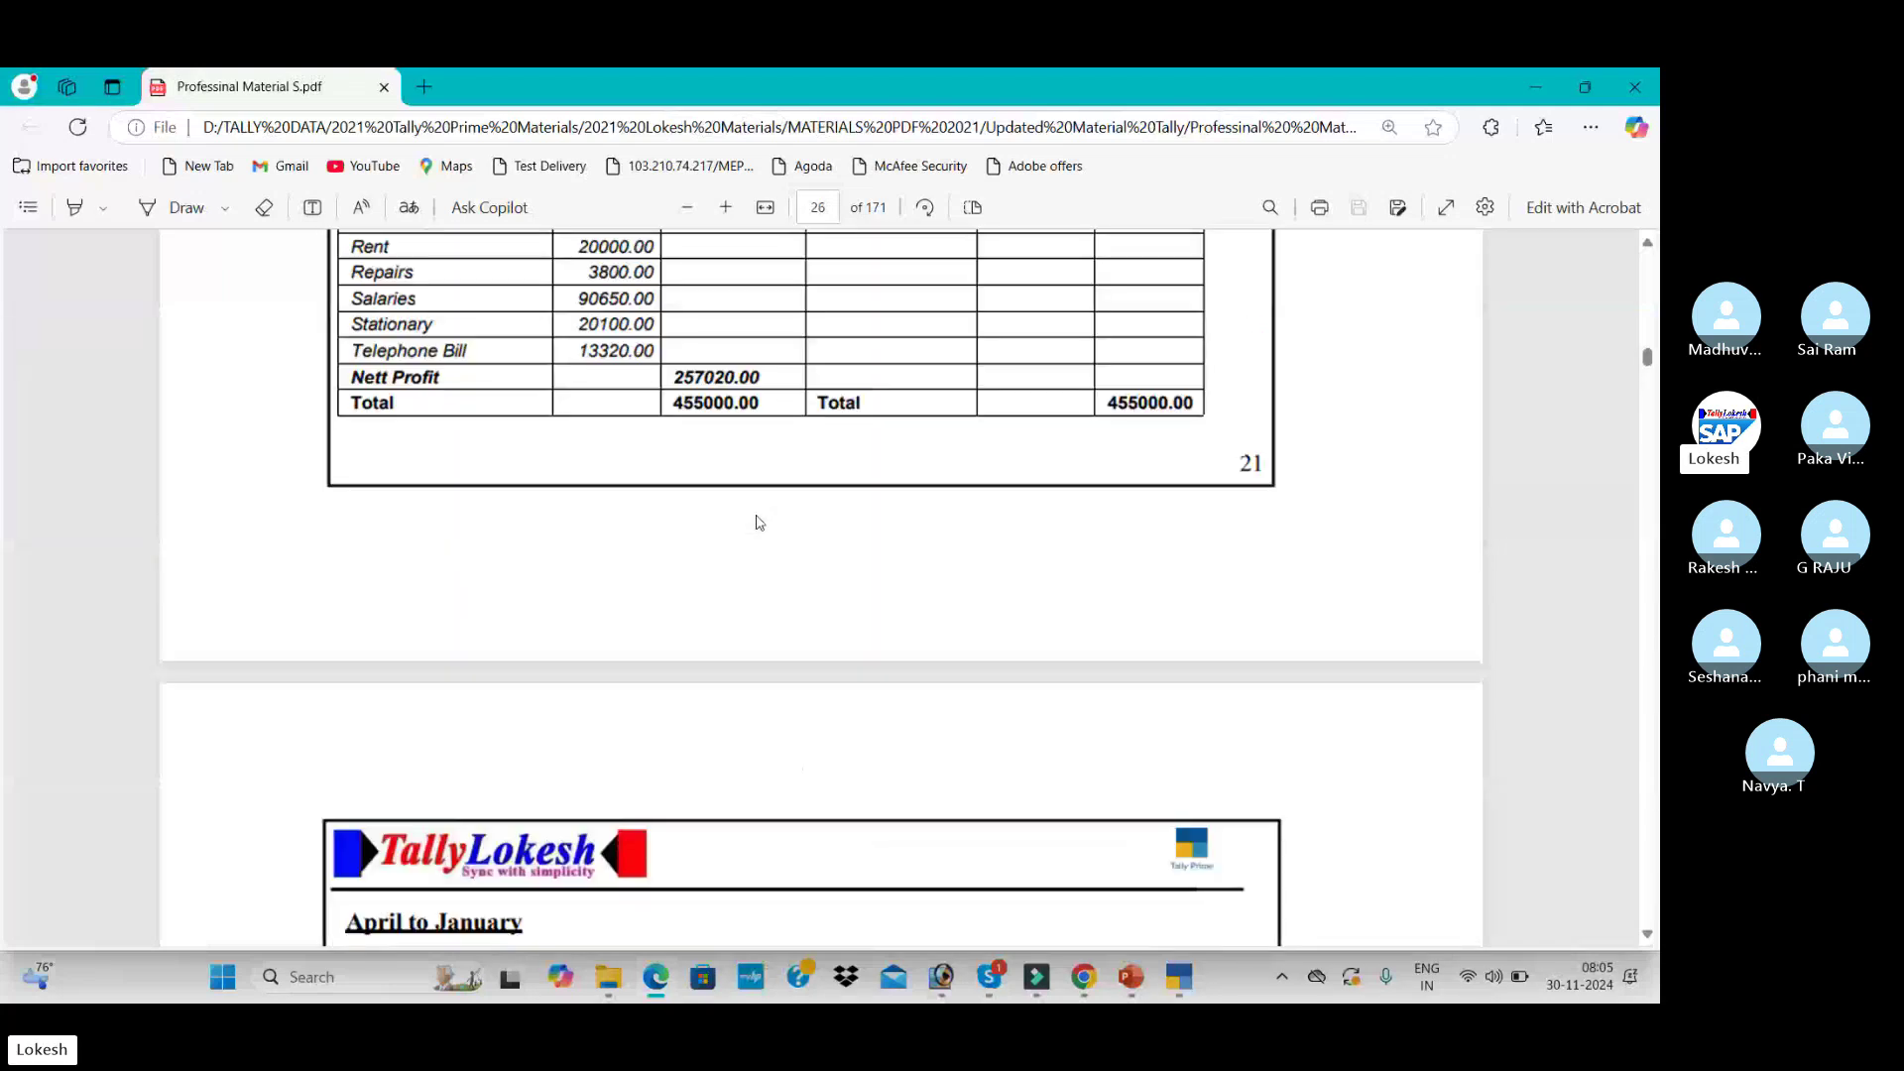
pyautogui.scroll(20, 759, 523)
pyautogui.scroll(20, 758, 523)
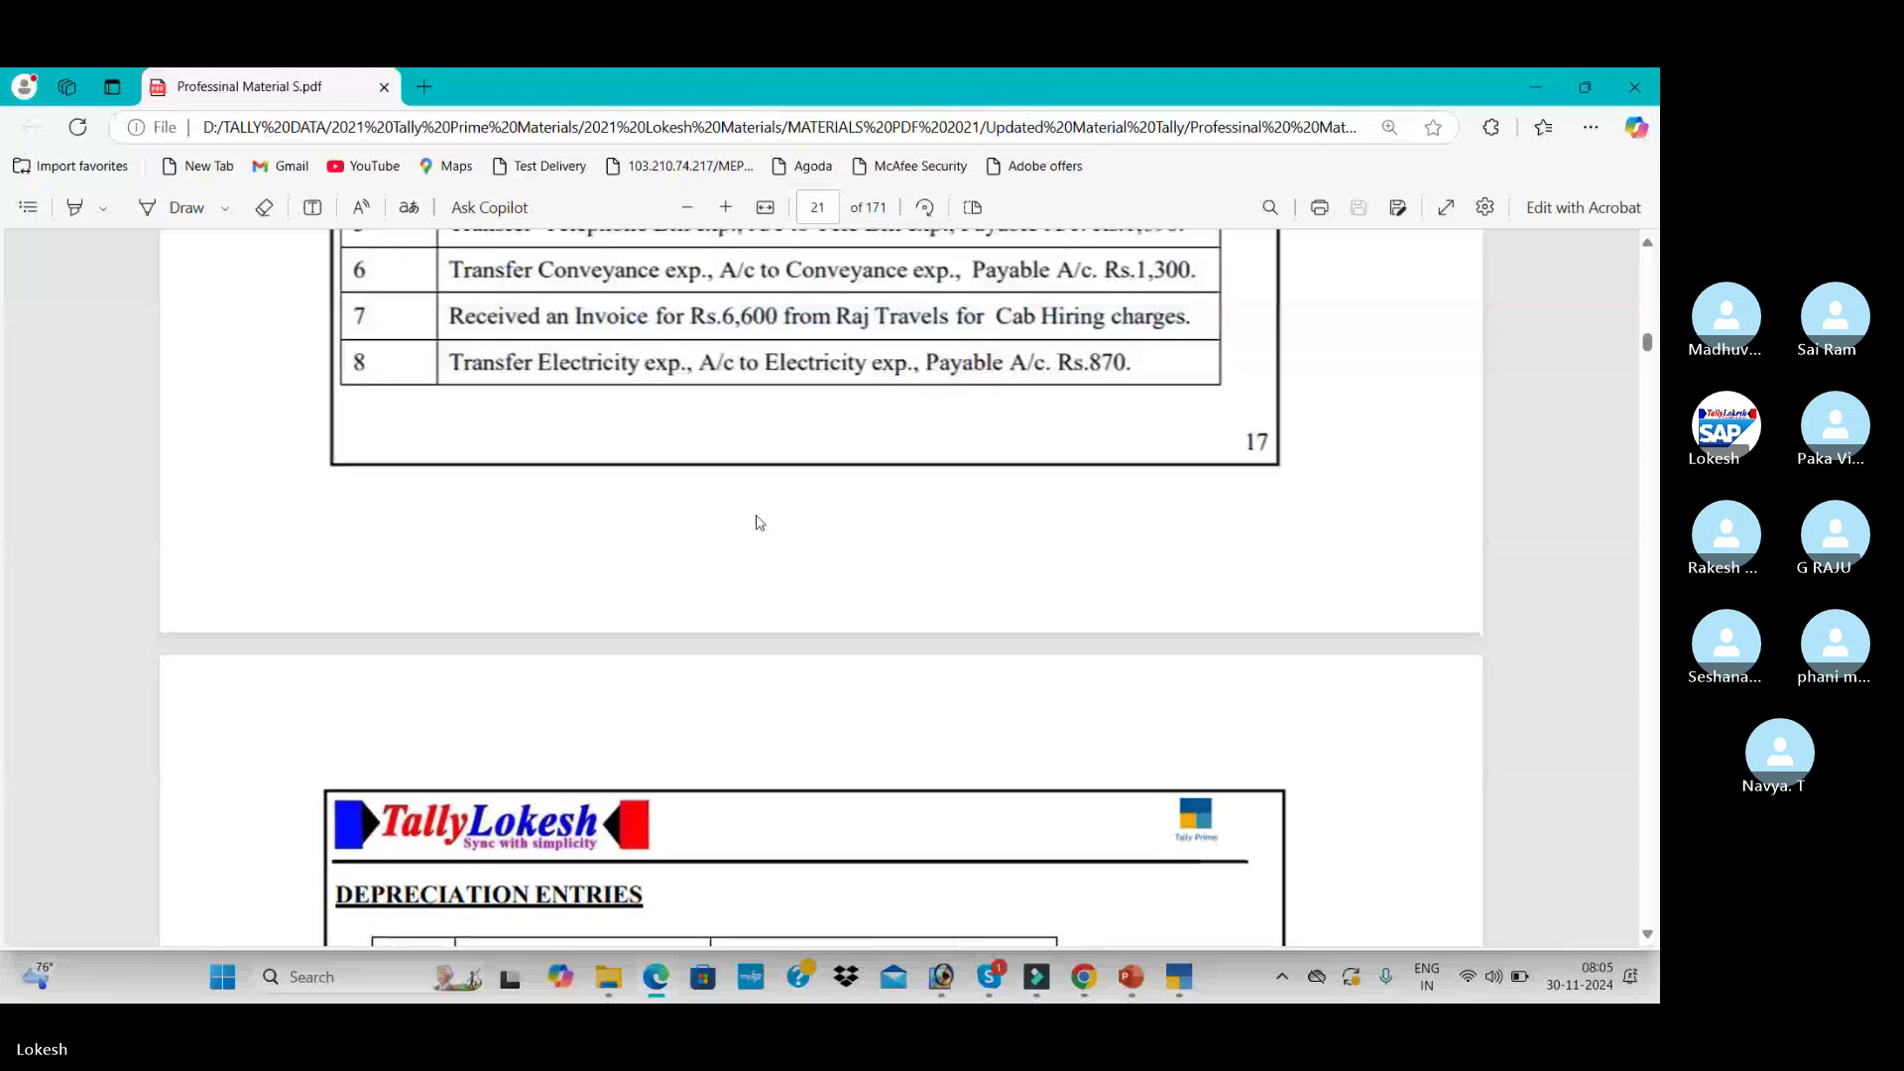
pyautogui.scroll(10, 759, 523)
pyautogui.scroll(15, 759, 522)
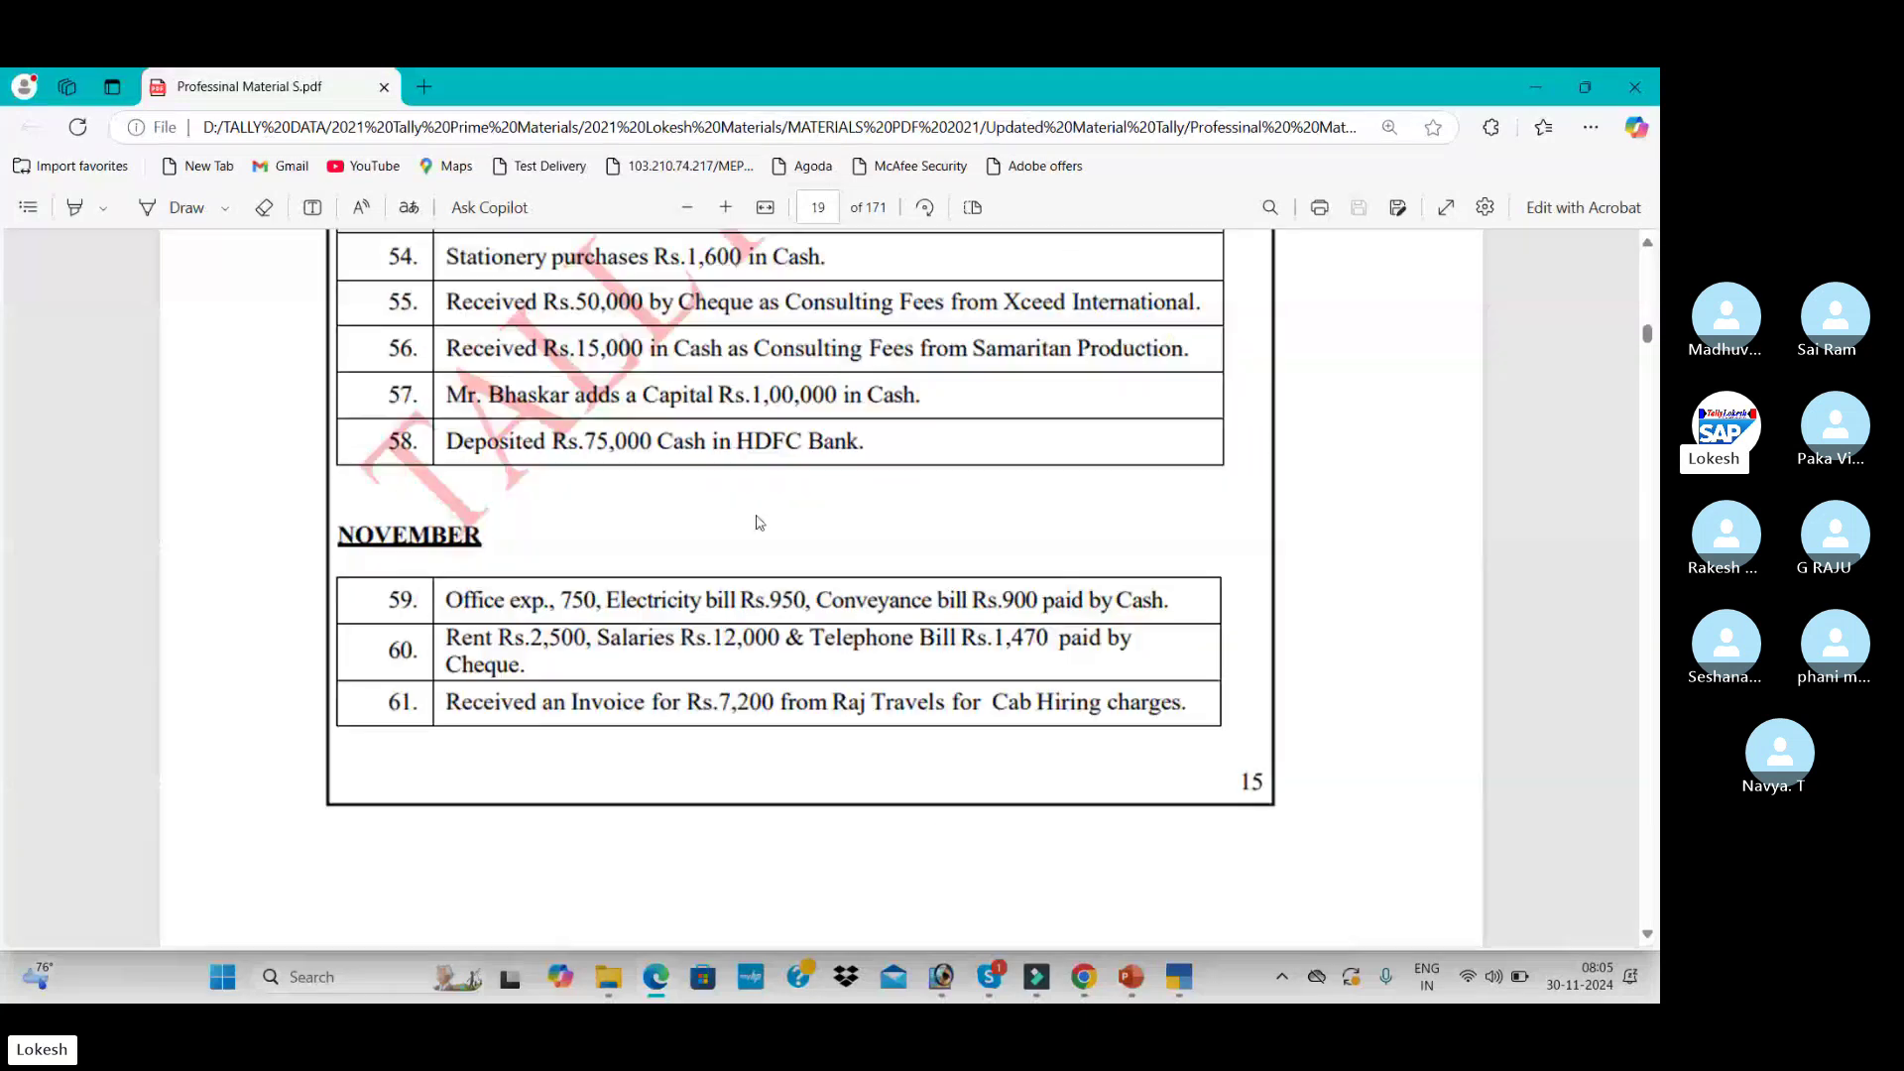
pyautogui.scroll(15, 758, 523)
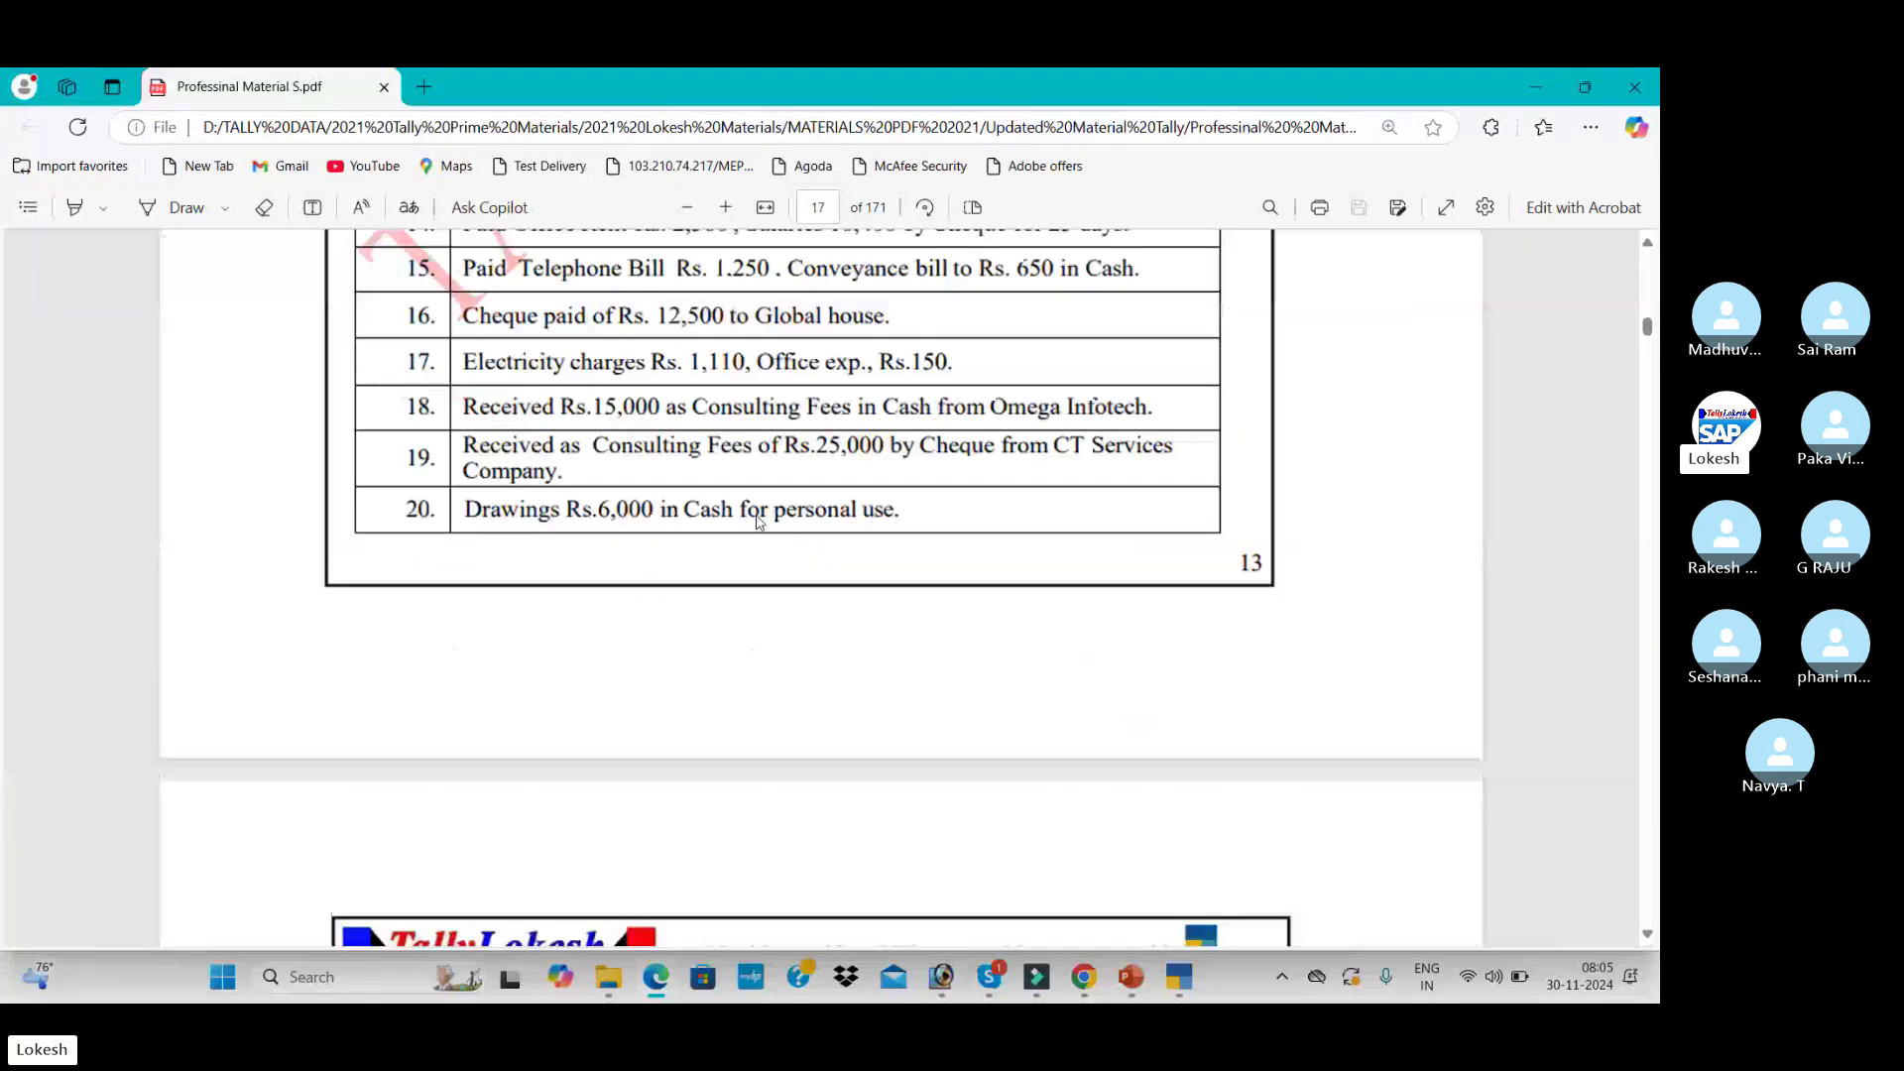
pyautogui.scroll(3, 758, 522)
pyautogui.scroll(-1, 744, 476)
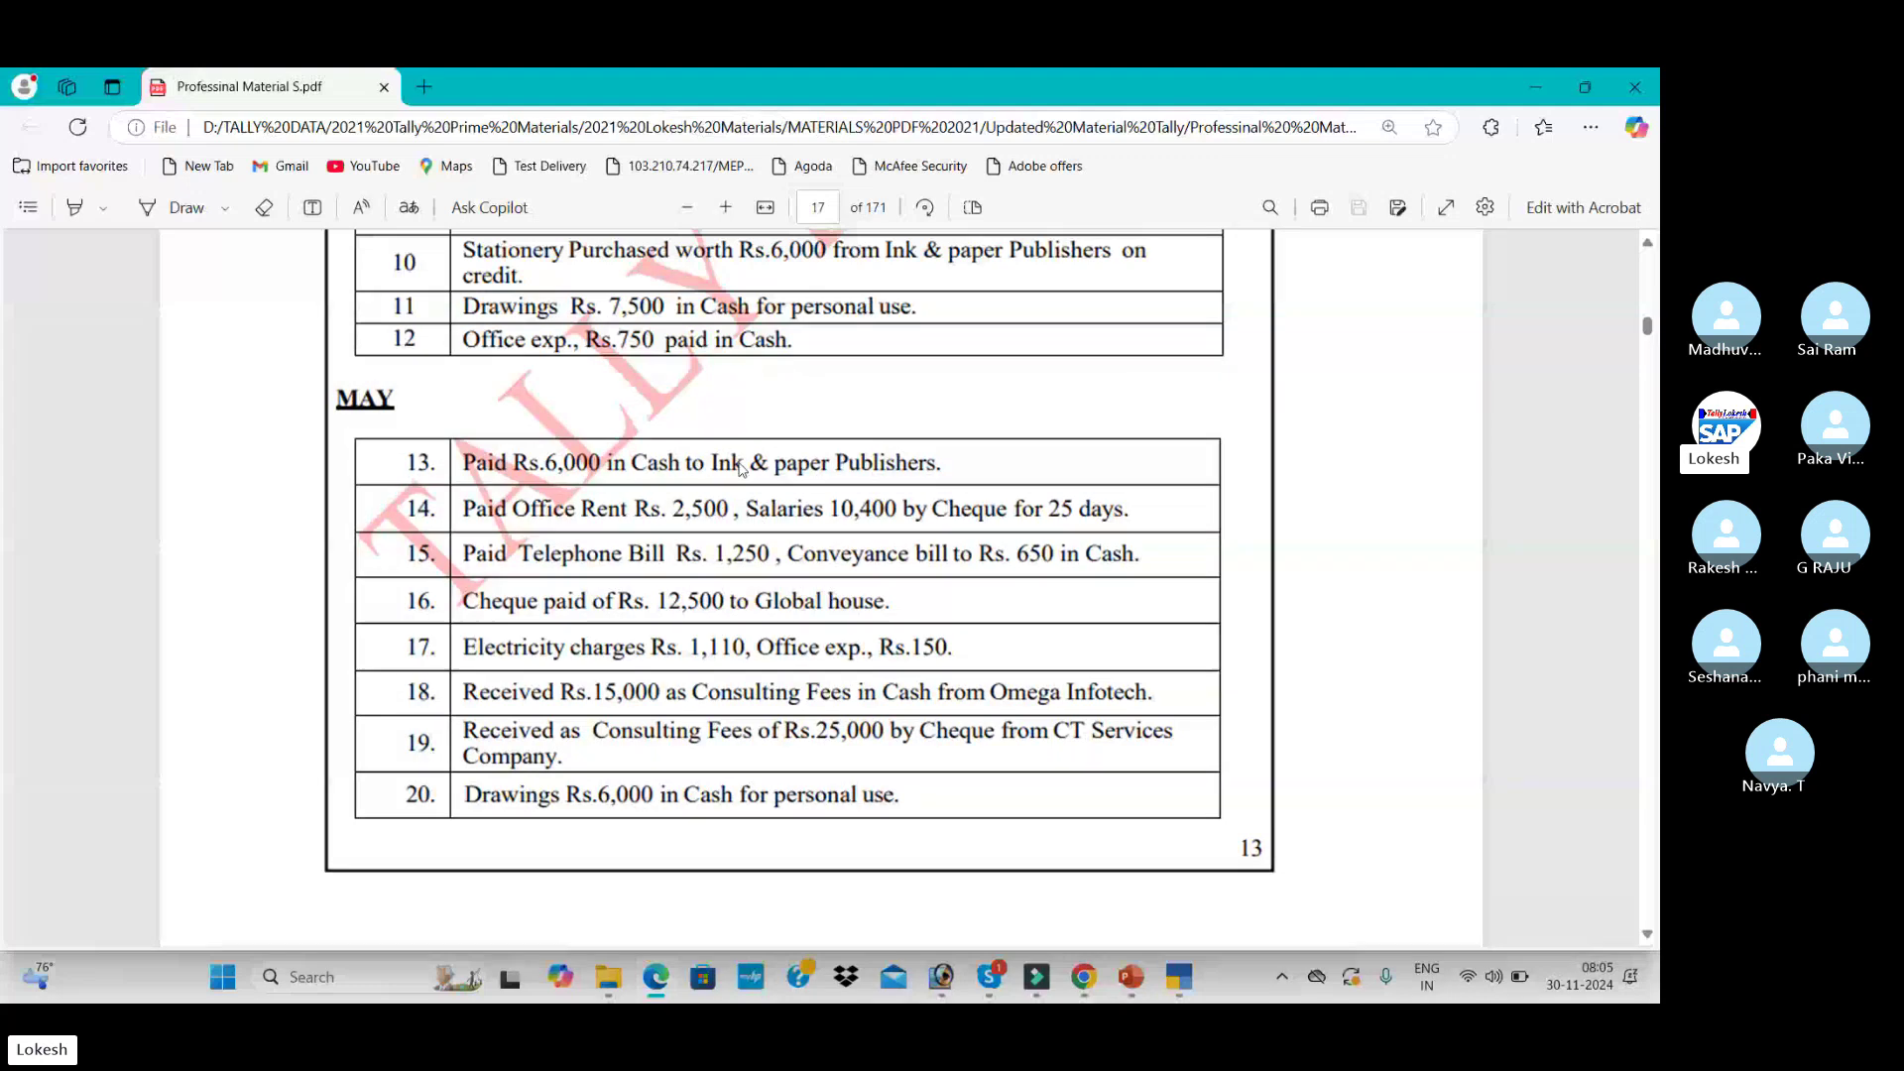
# - Switch back to TallyPrime, leave the Profit & Loss A/c and view the company's Dashboard
pyautogui.hotkey('alt', 'Tab')
pyautogui.press('Escape')
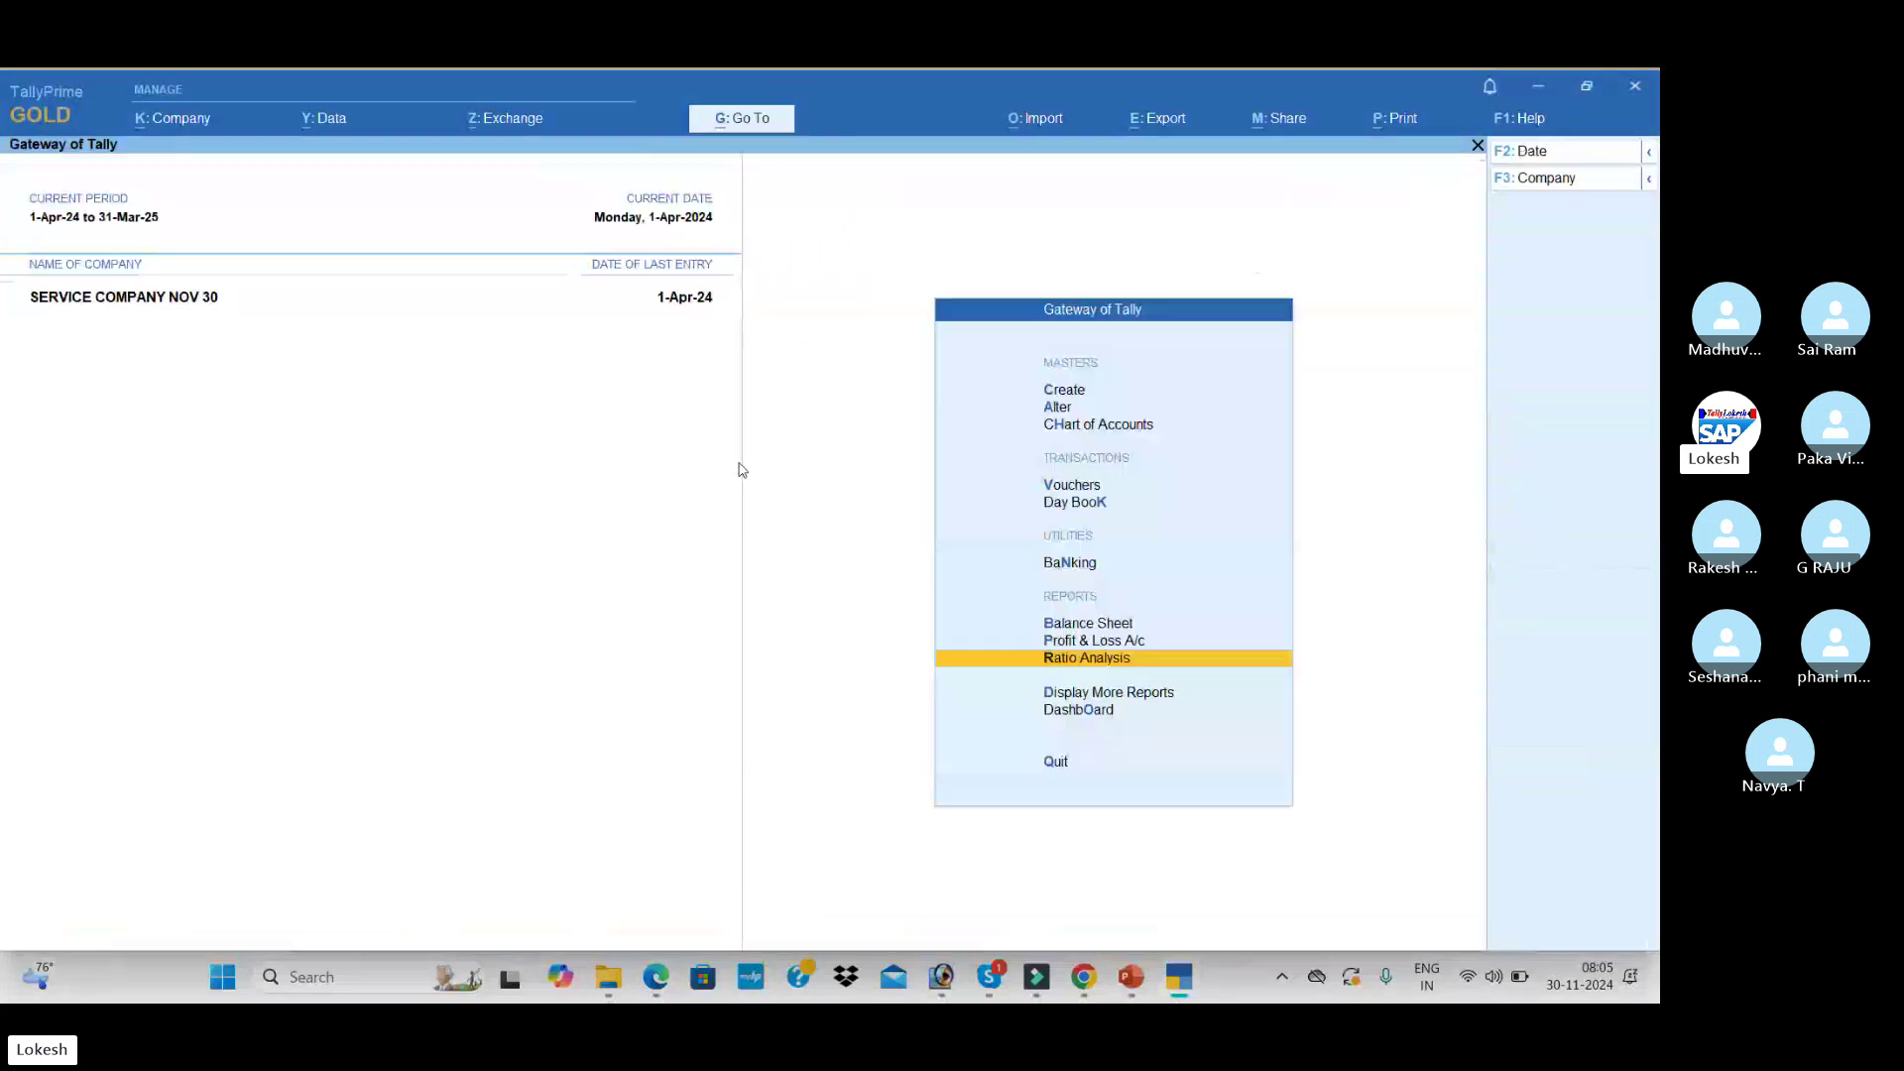
pyautogui.press('Down')
pyautogui.press('Down')
pyautogui.press('Return')
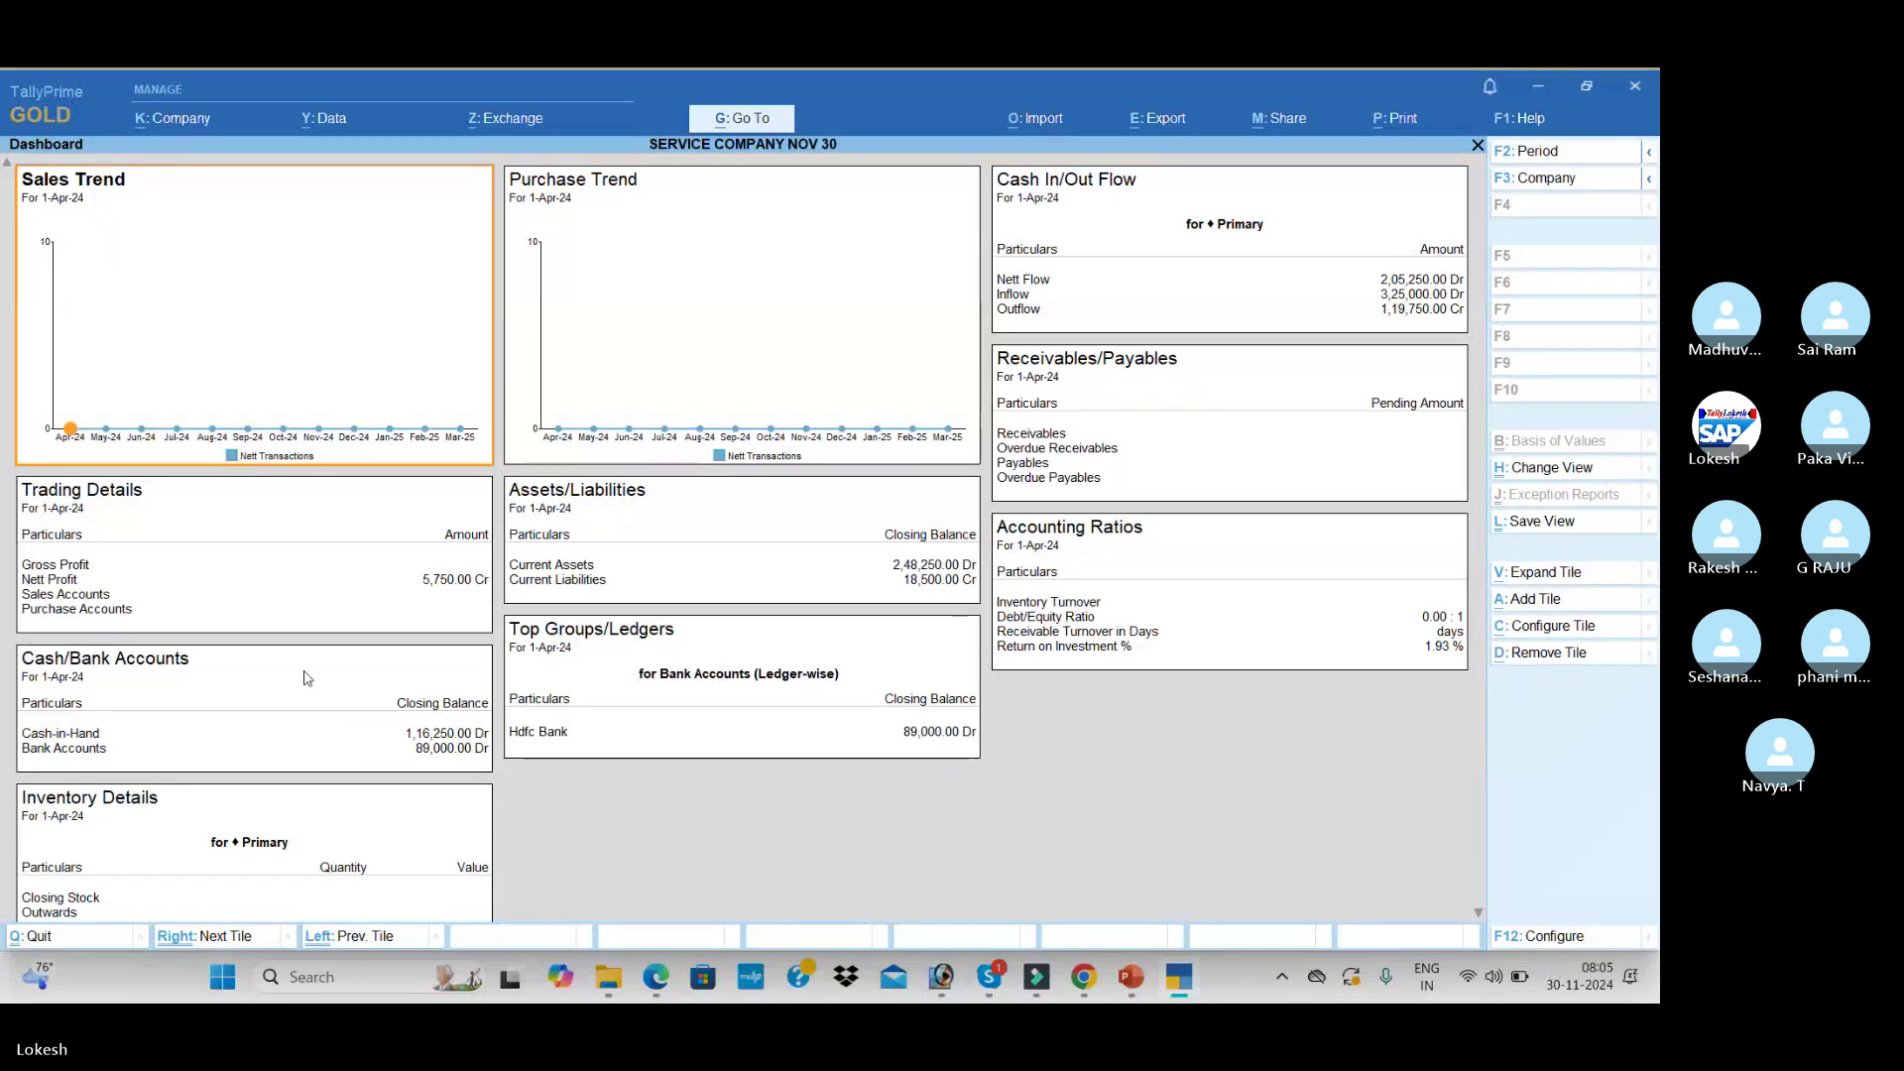
# - Leave the Dashboard and view the Trial Balance in detailed form
pyautogui.press('Escape')
pyautogui.press('Up')
pyautogui.press('Return')
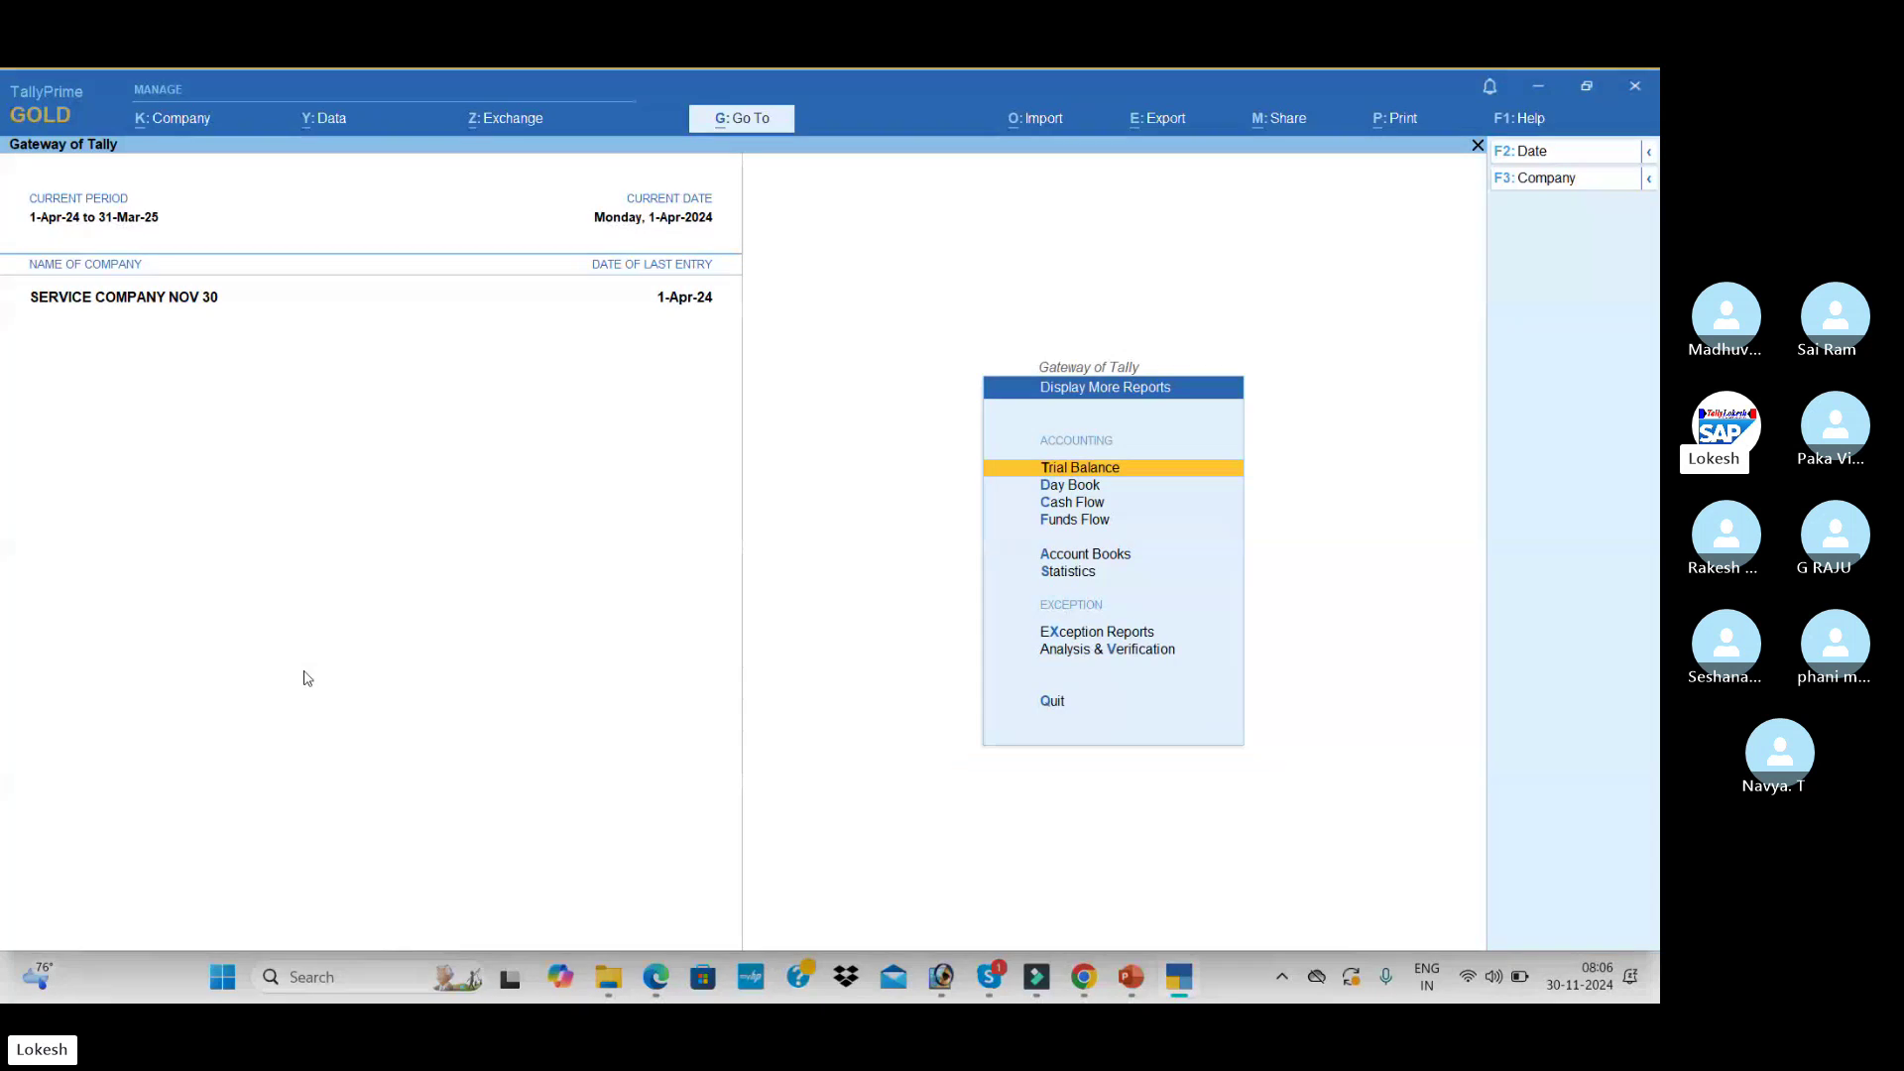
pyautogui.press('Return')
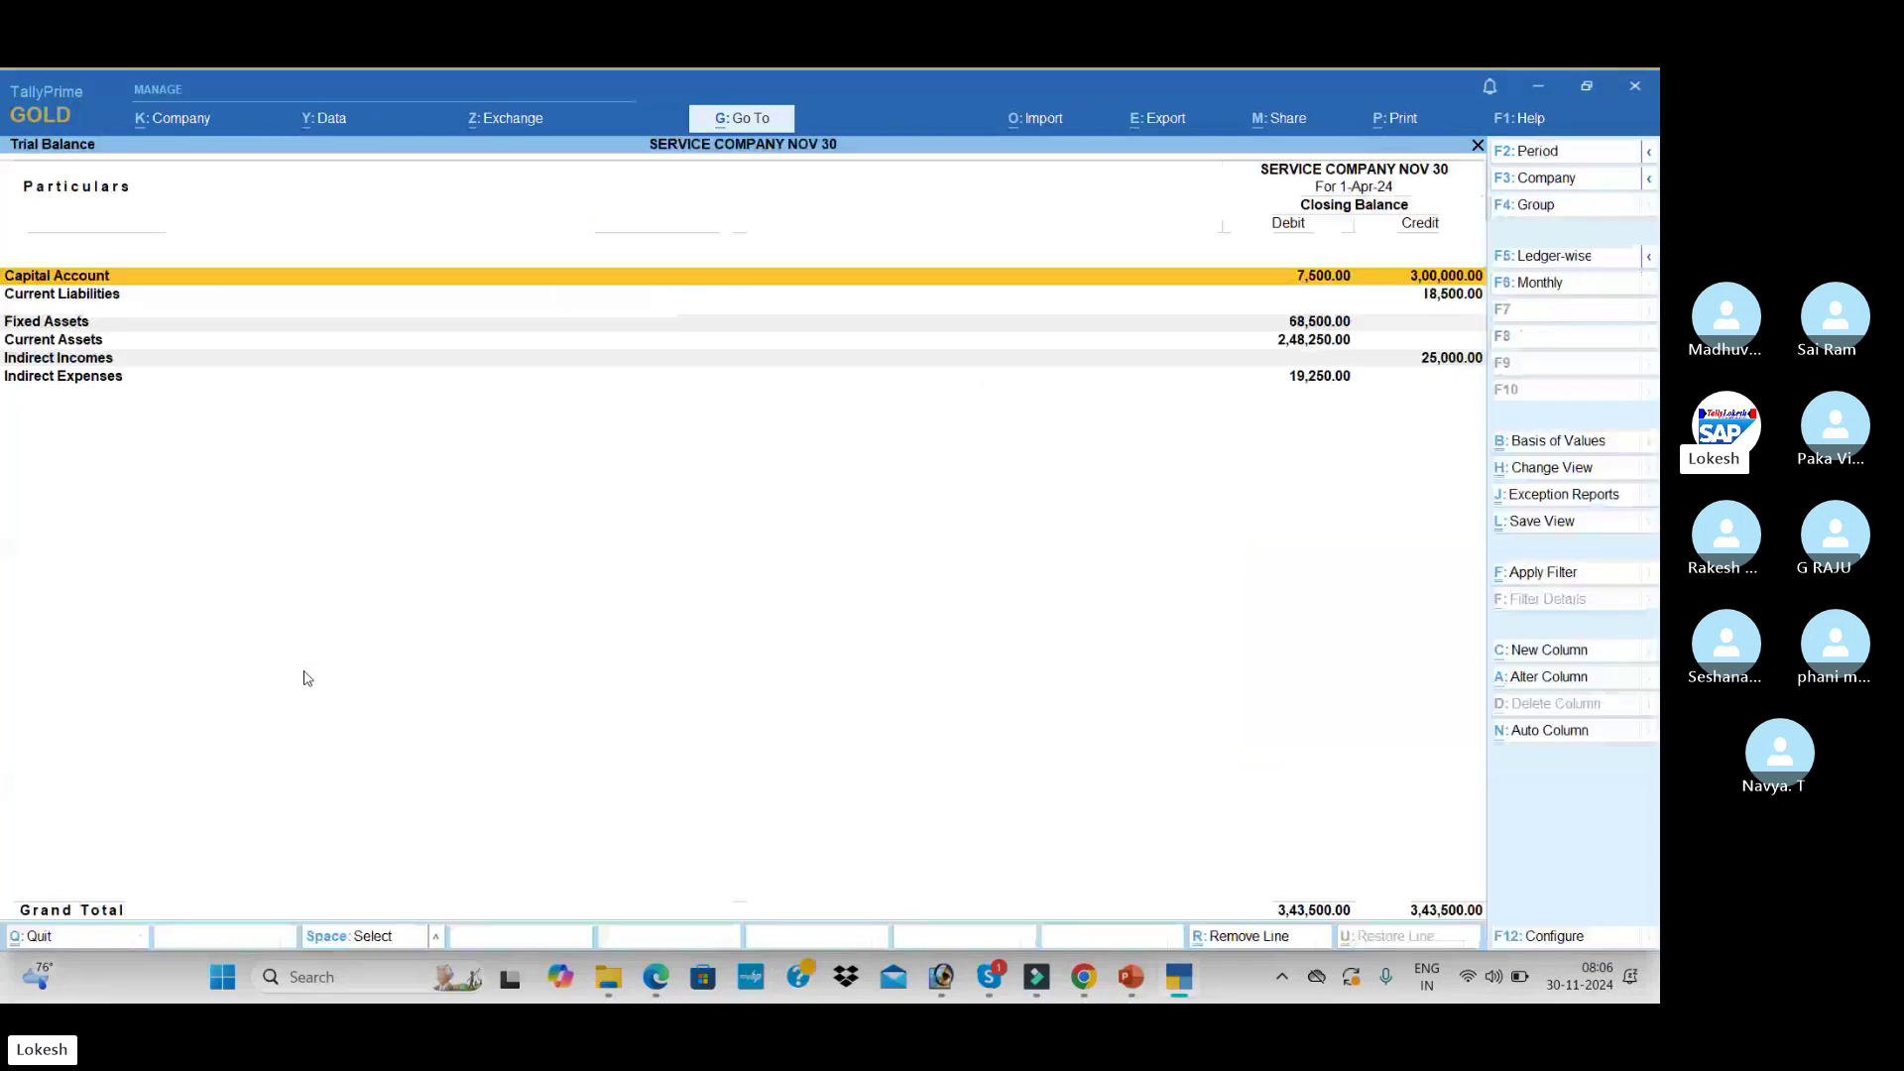
pyautogui.hotkey('alt', 'F5')
pyautogui.press('Escape')
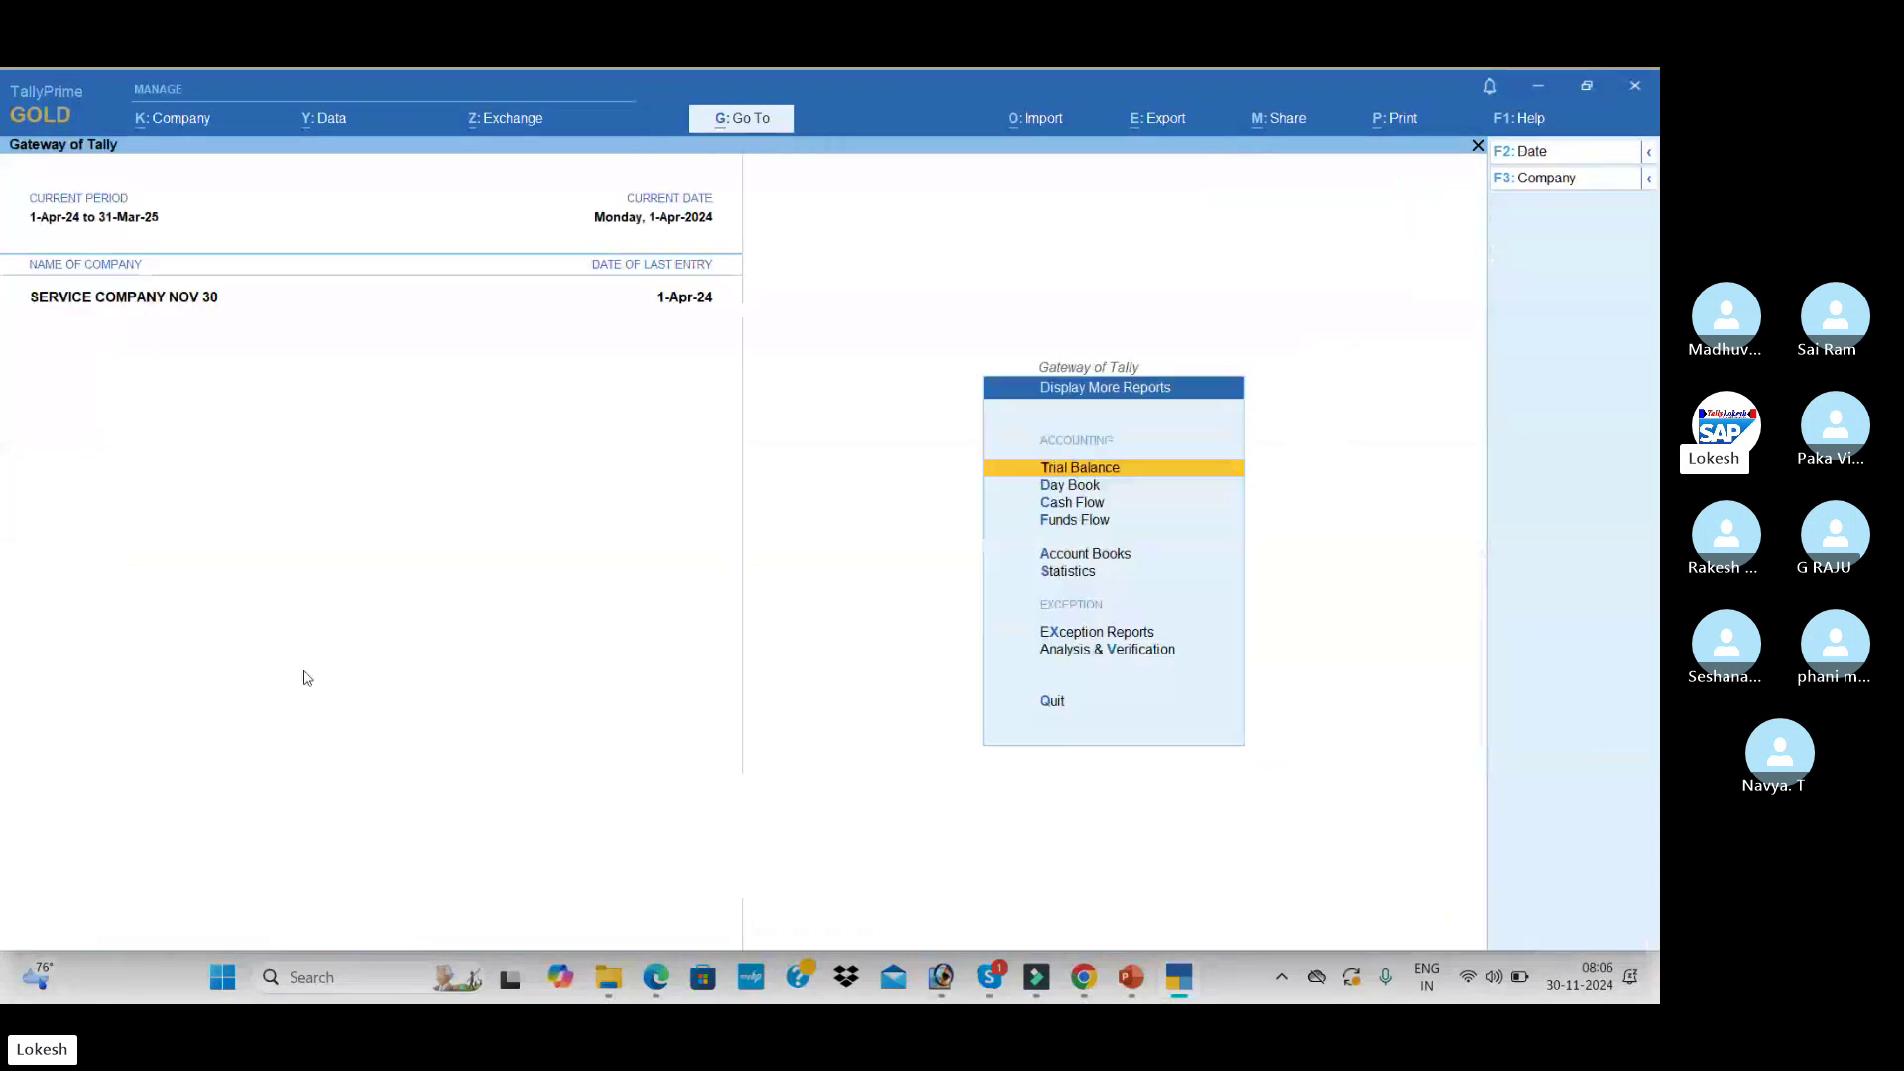
# - Go to the Account Books reports and view the Cash/Bank Books summary
pyautogui.press('Down')
pyautogui.press('Down')
pyautogui.press('Down')
pyautogui.press('Down')
pyautogui.press('Return')
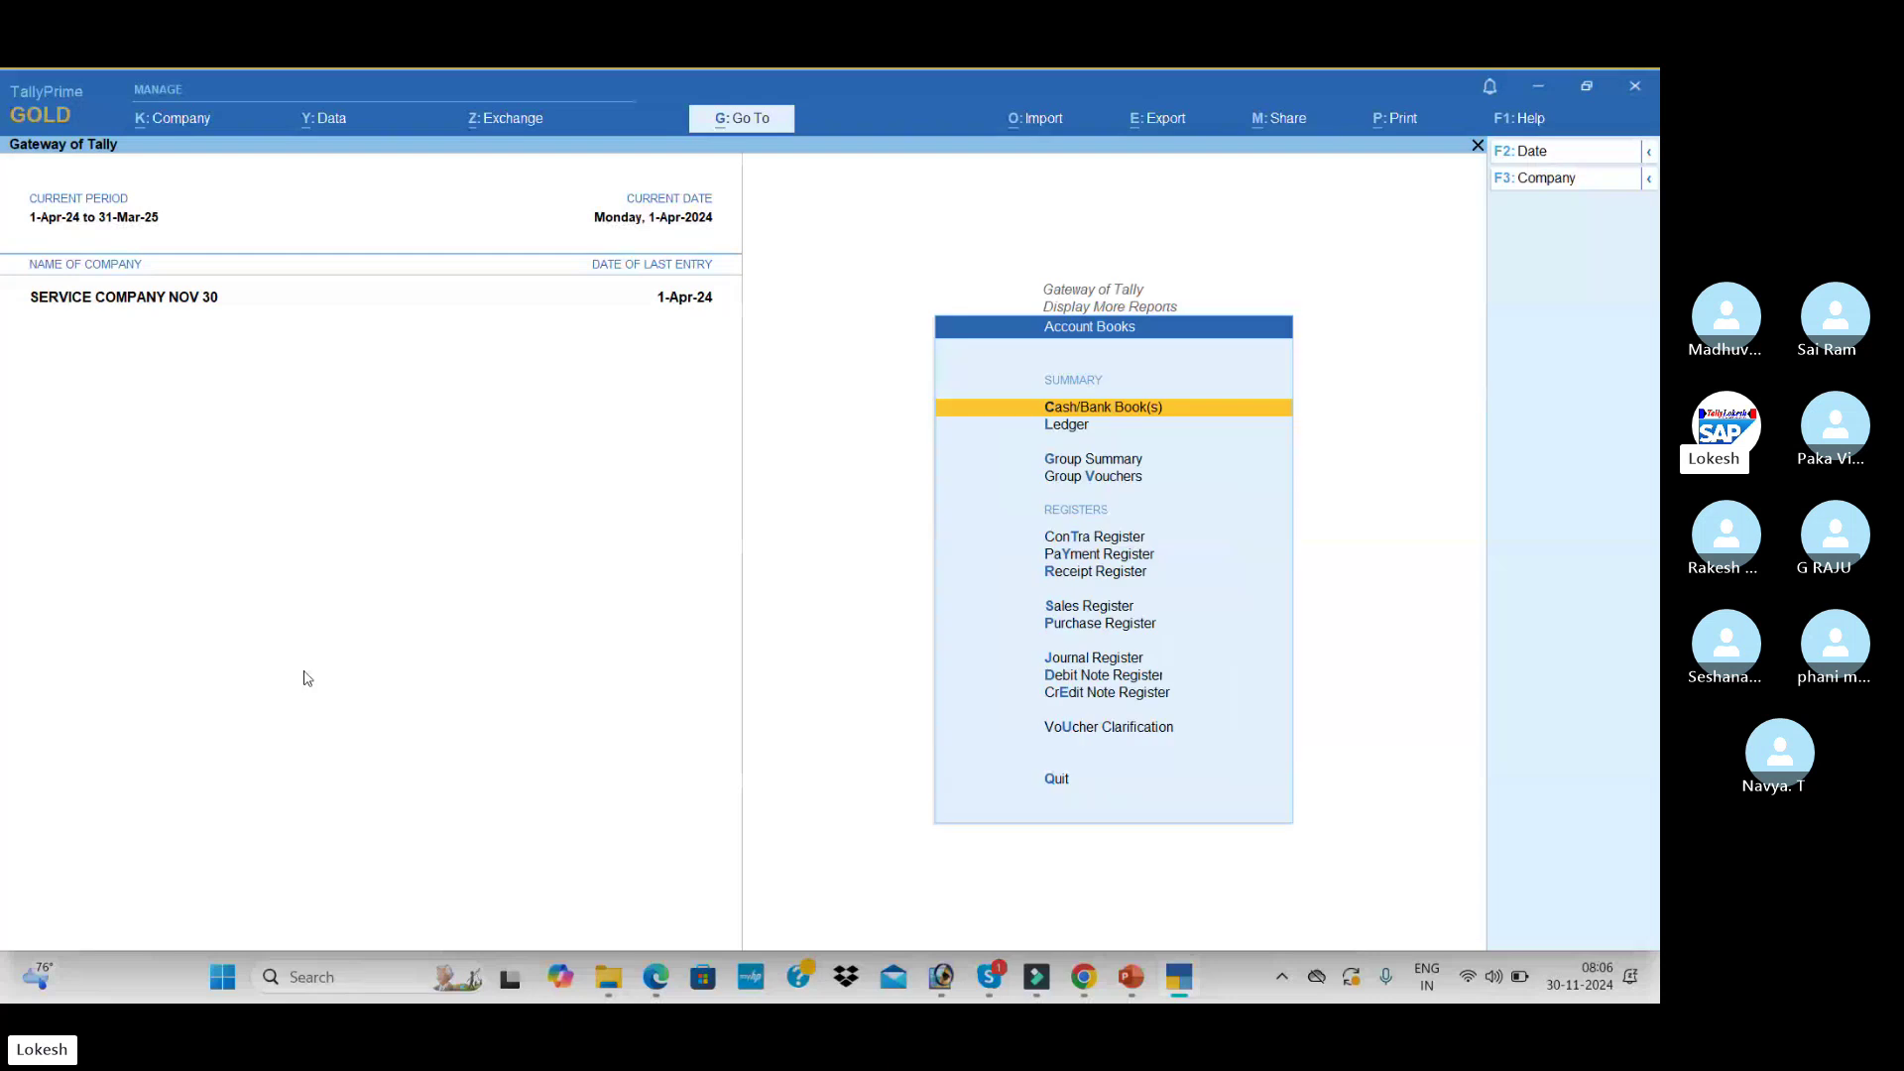
pyautogui.press('Return')
pyautogui.press('Escape')
# - View the April vouchers in the Contra Register
pyautogui.press('Down')
pyautogui.press('Down')
pyautogui.press('Down')
pyautogui.press('Down')
pyautogui.press('Down')
pyautogui.press('Up')
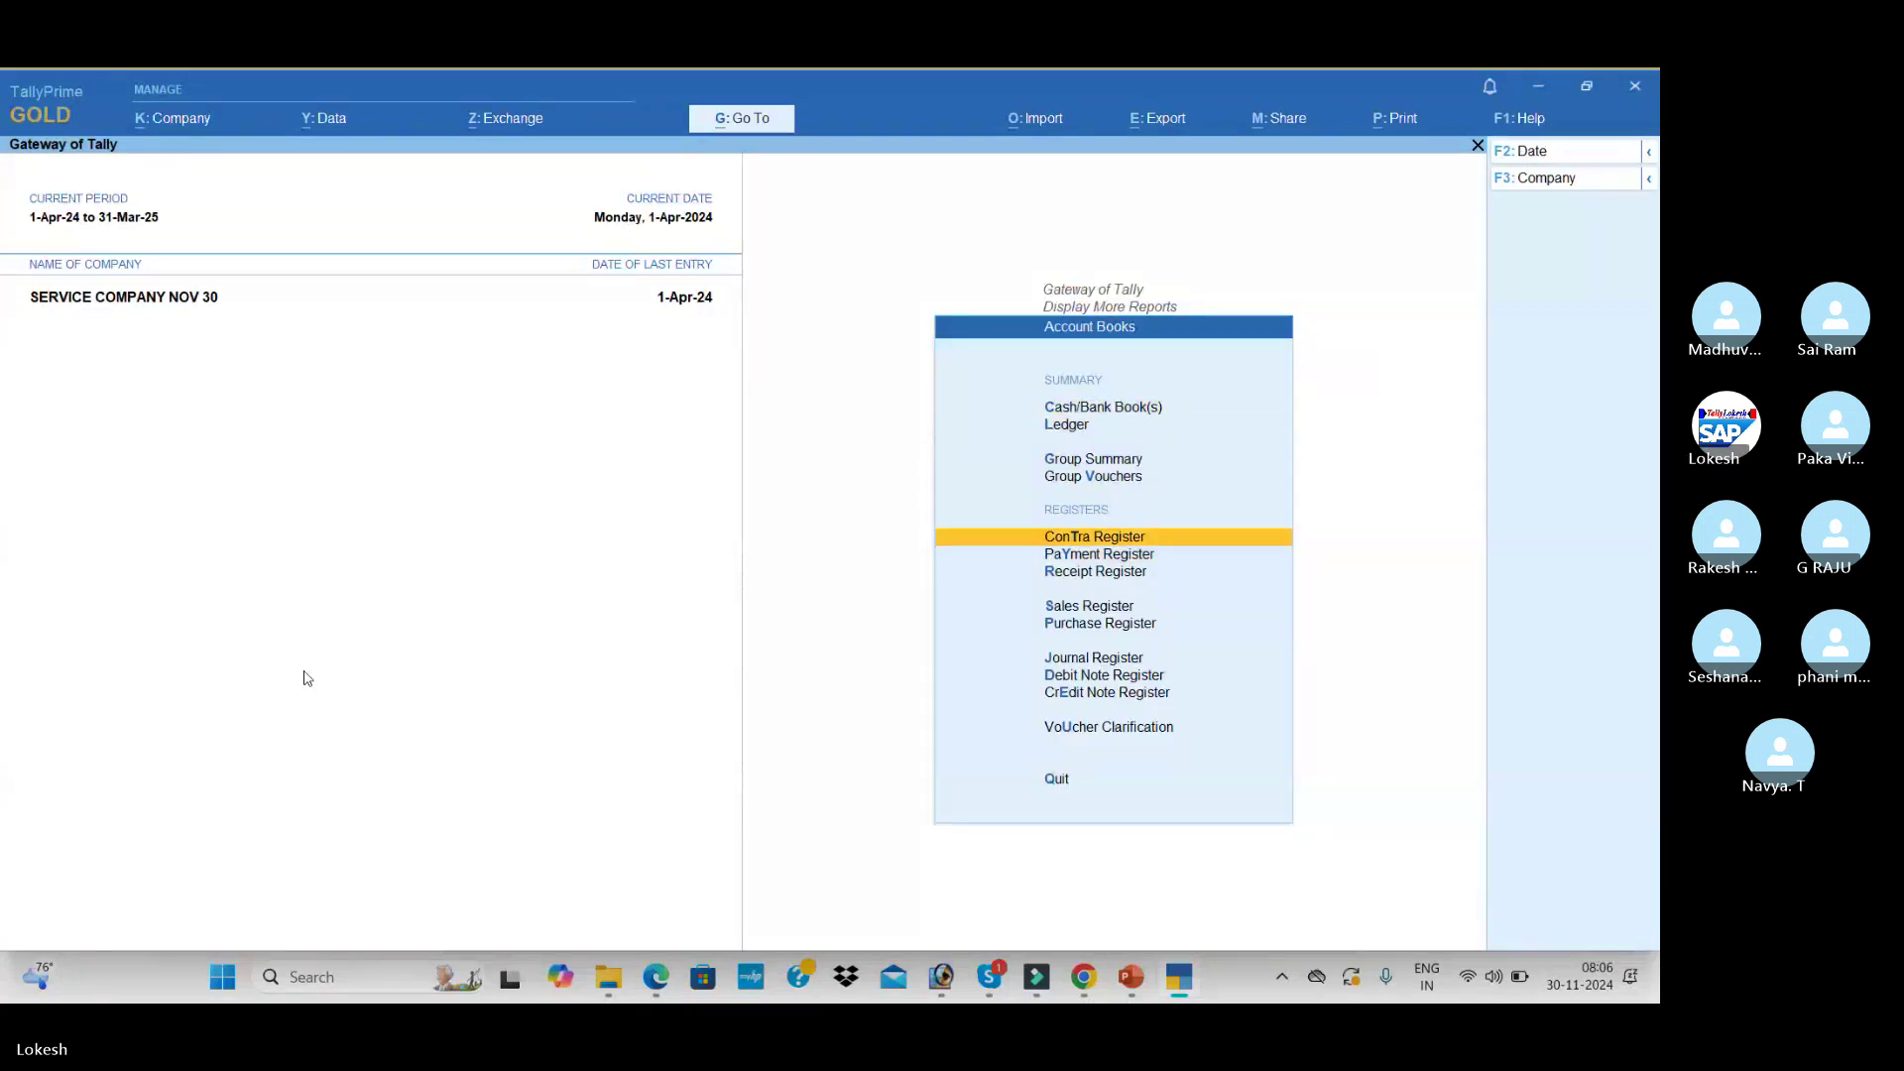
pyautogui.press('Return')
pyautogui.press('Return')
pyautogui.press('Escape')
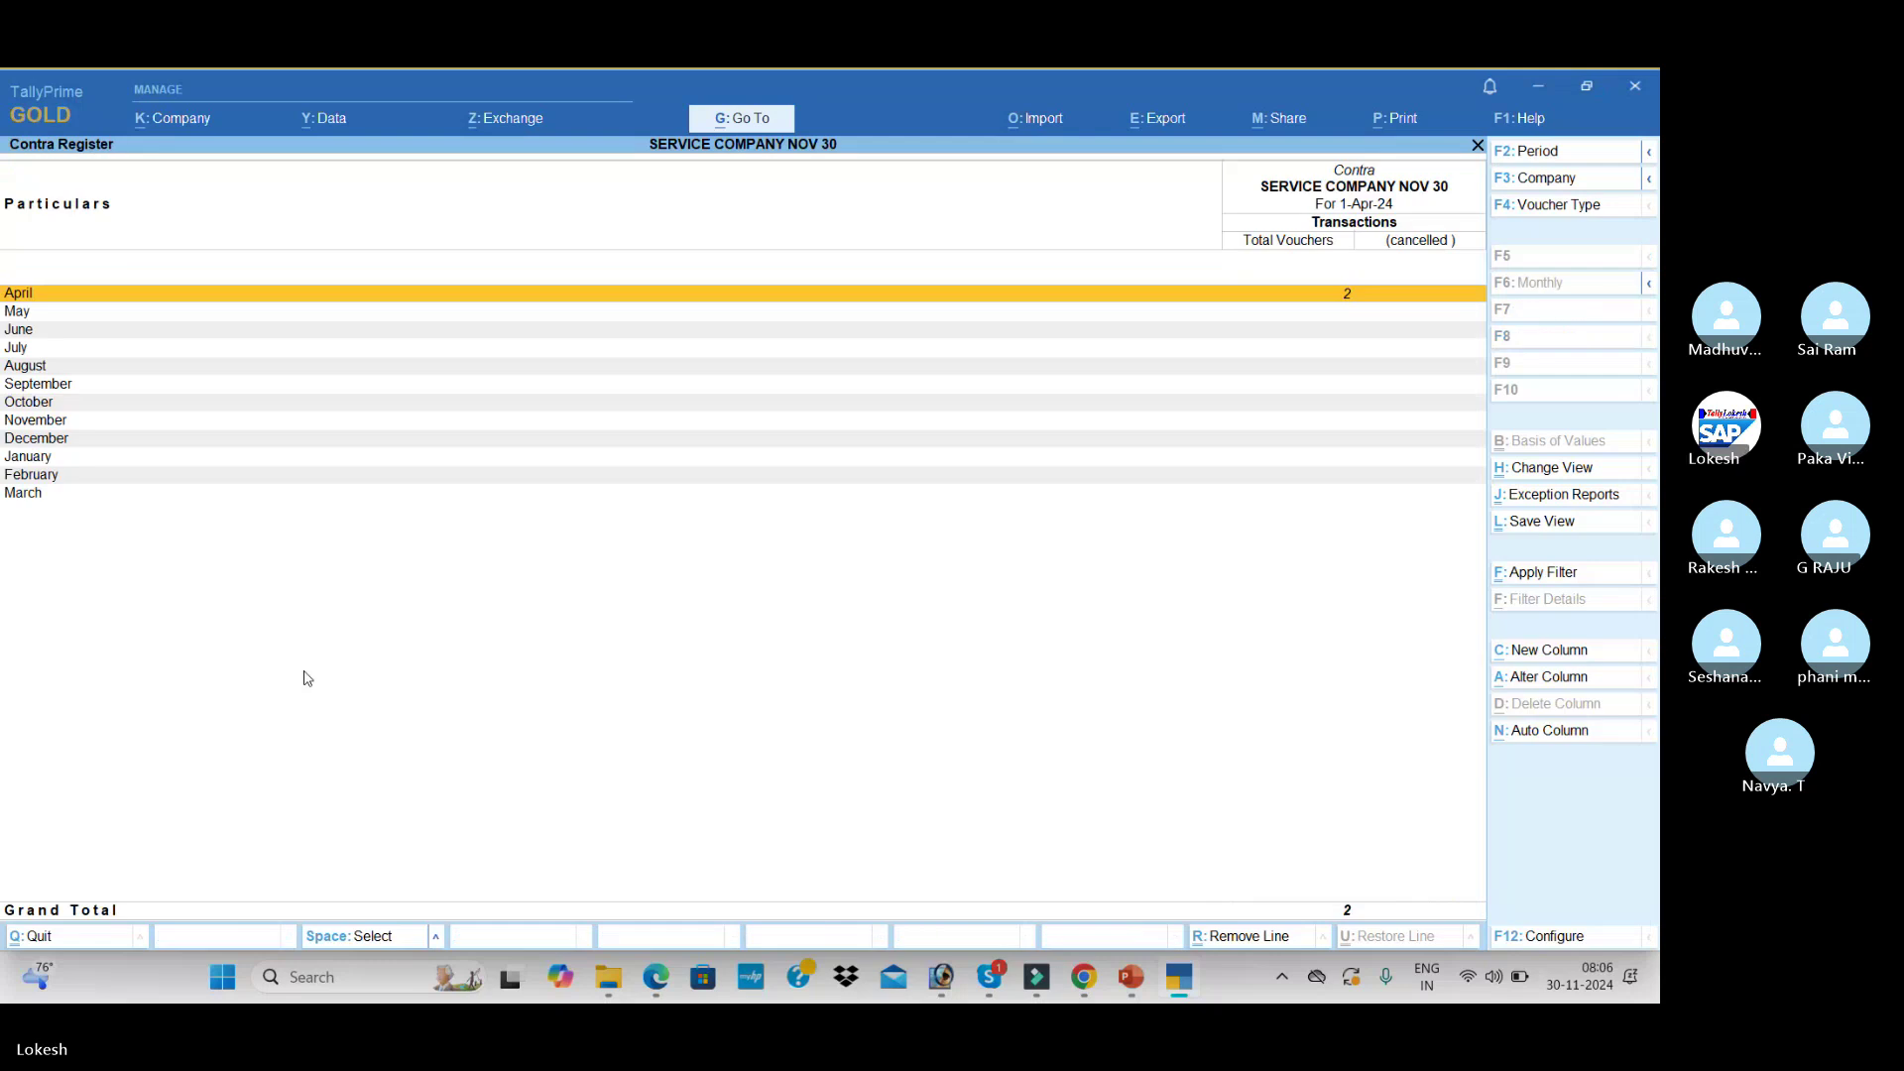
# - Leave the Contra Register and list the April vouchers in the Payment Register
pyautogui.press('Escape')
pyautogui.press('y')
pyautogui.press('Return')
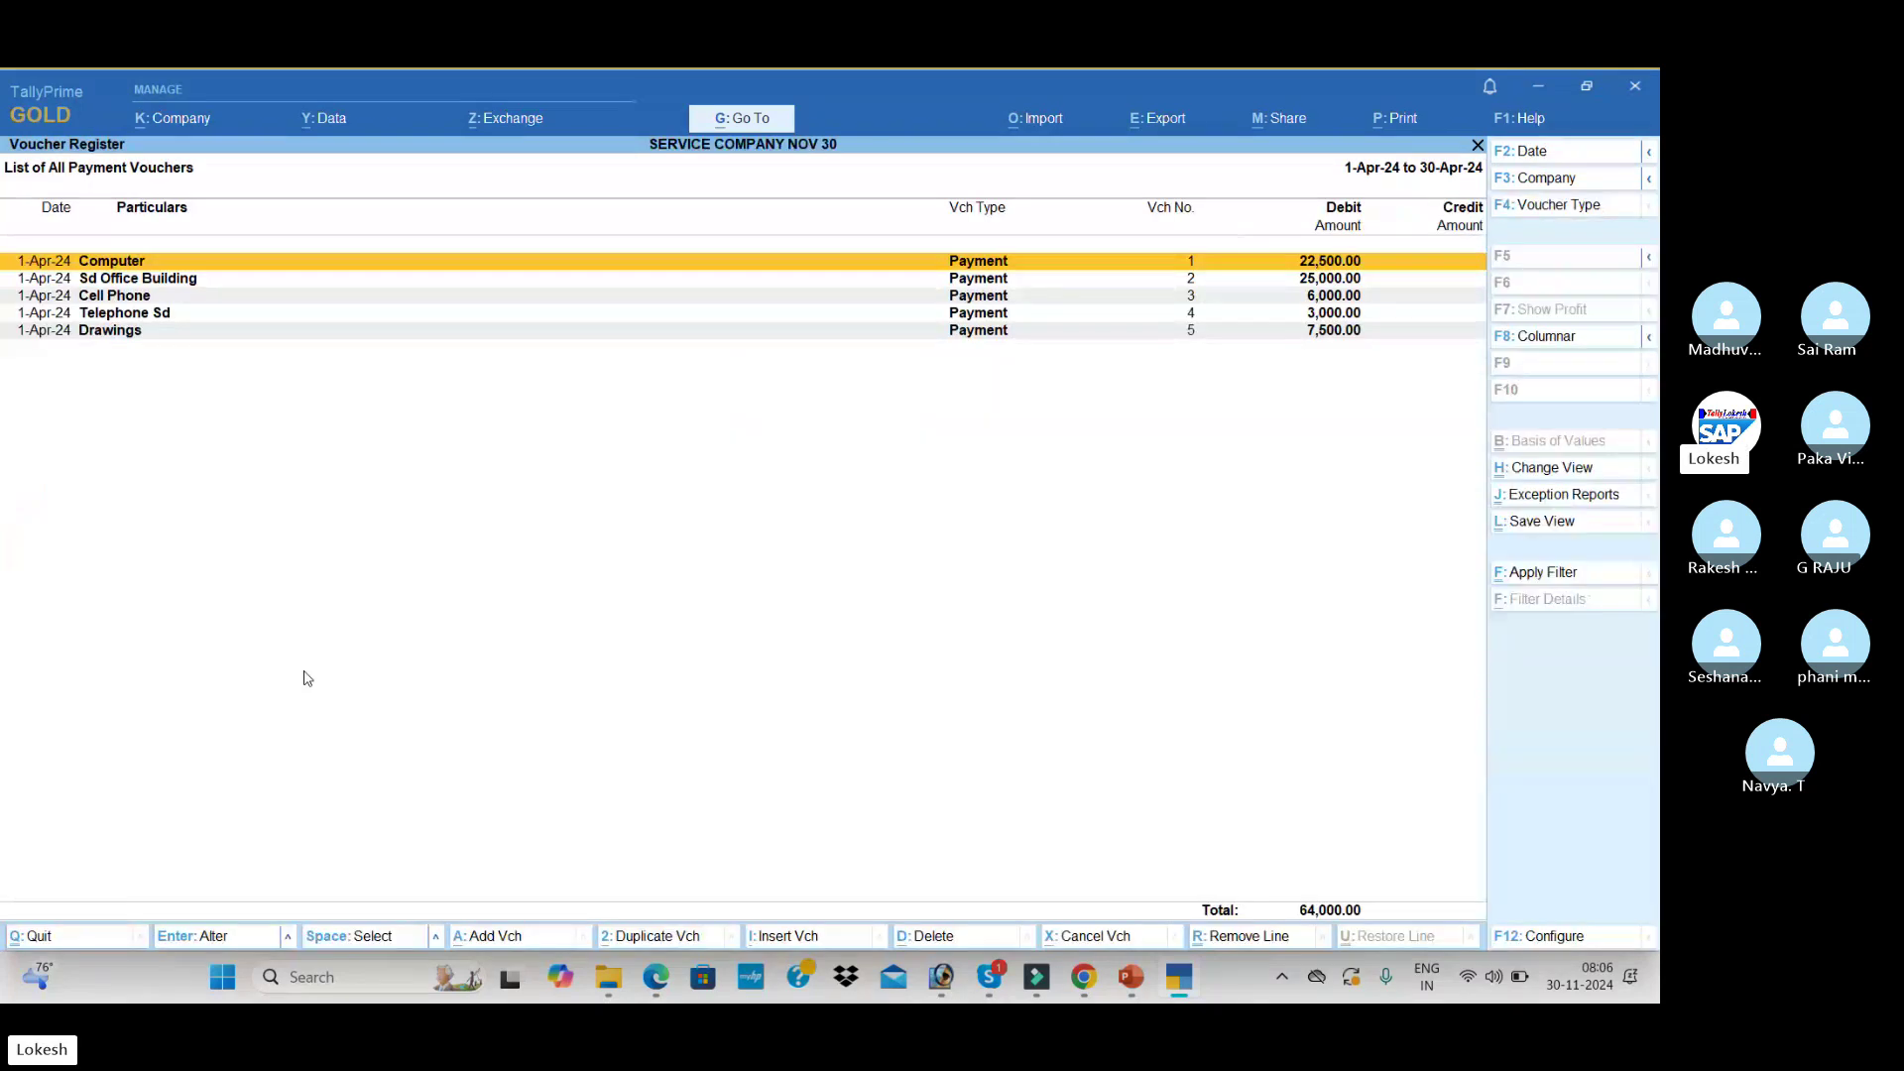
# - Leave the Payment Register and list the April vouchers in the Receipt Register
pyautogui.press('Escape')
pyautogui.press('Down')
pyautogui.press('Return')
pyautogui.press('Return')
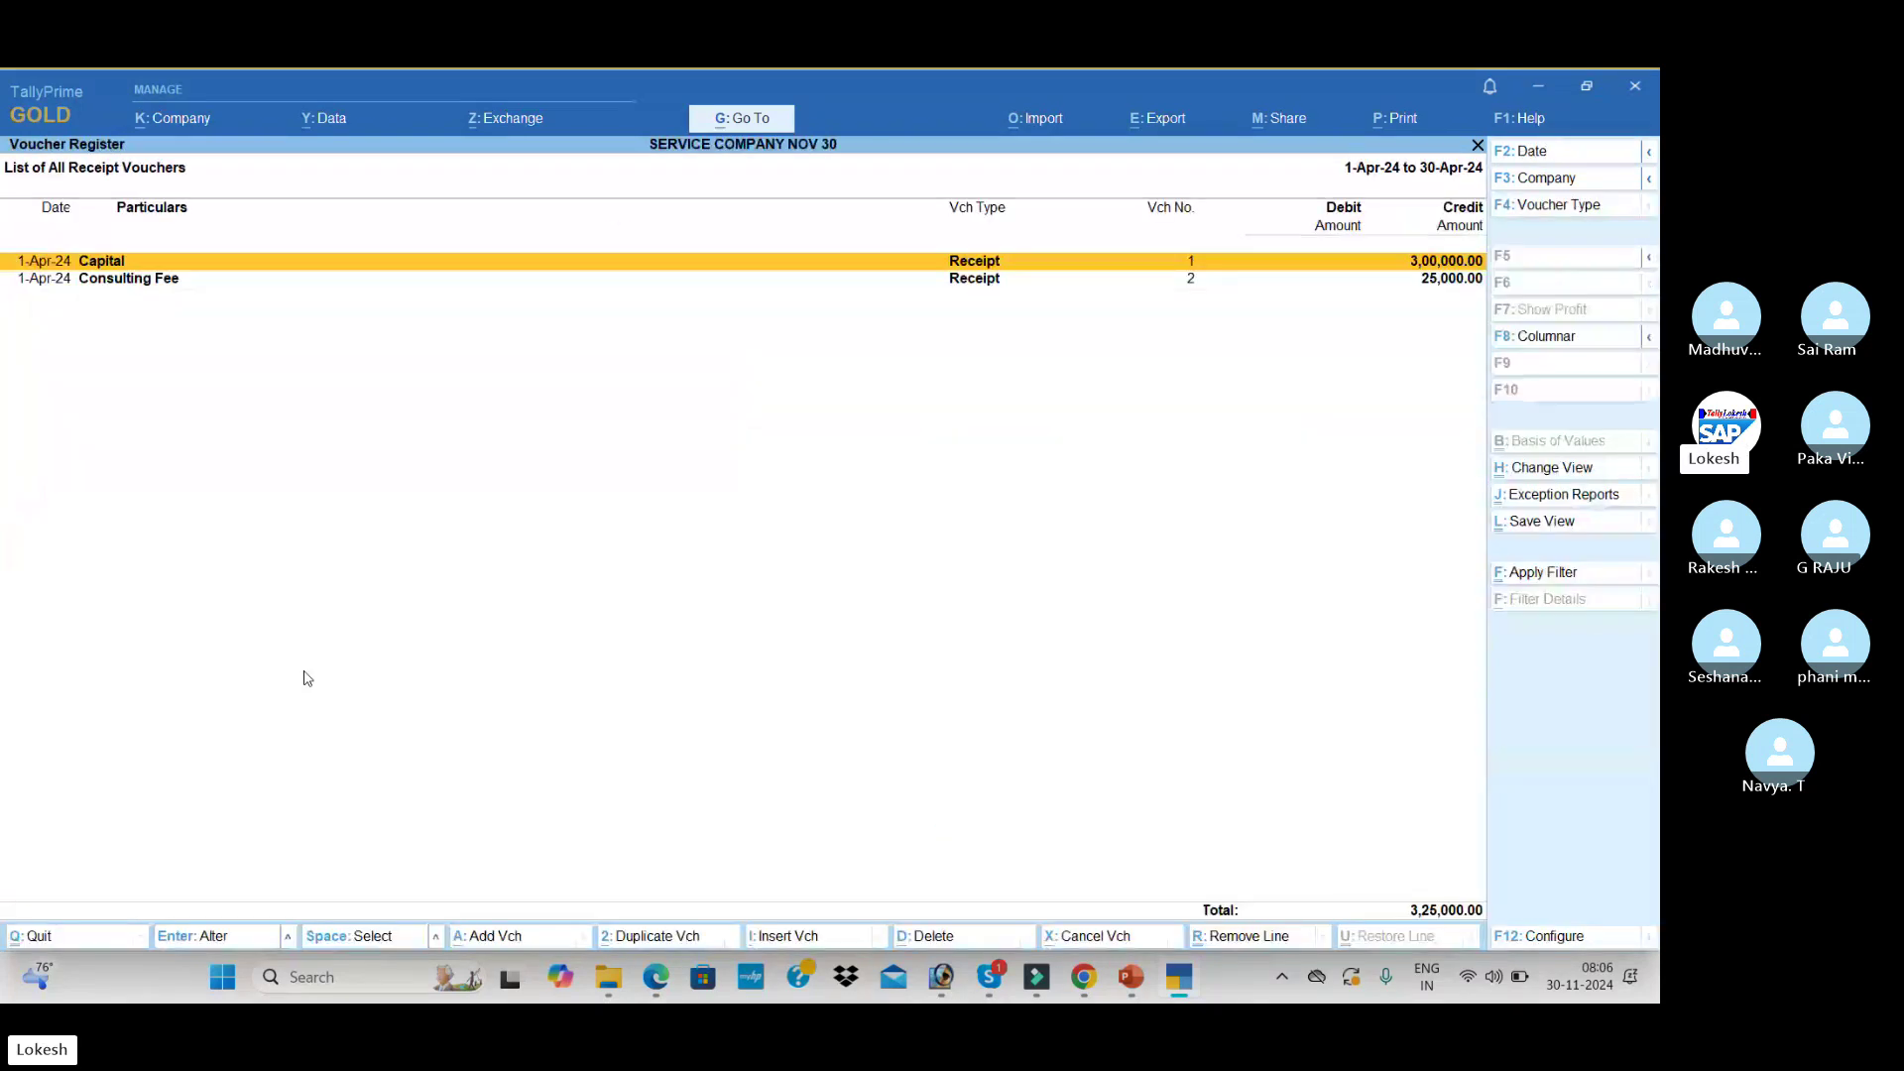
# - Leave the Receipt Register and list the April vouchers in the Journal Register
pyautogui.press('Escape')
pyautogui.press('Escape')
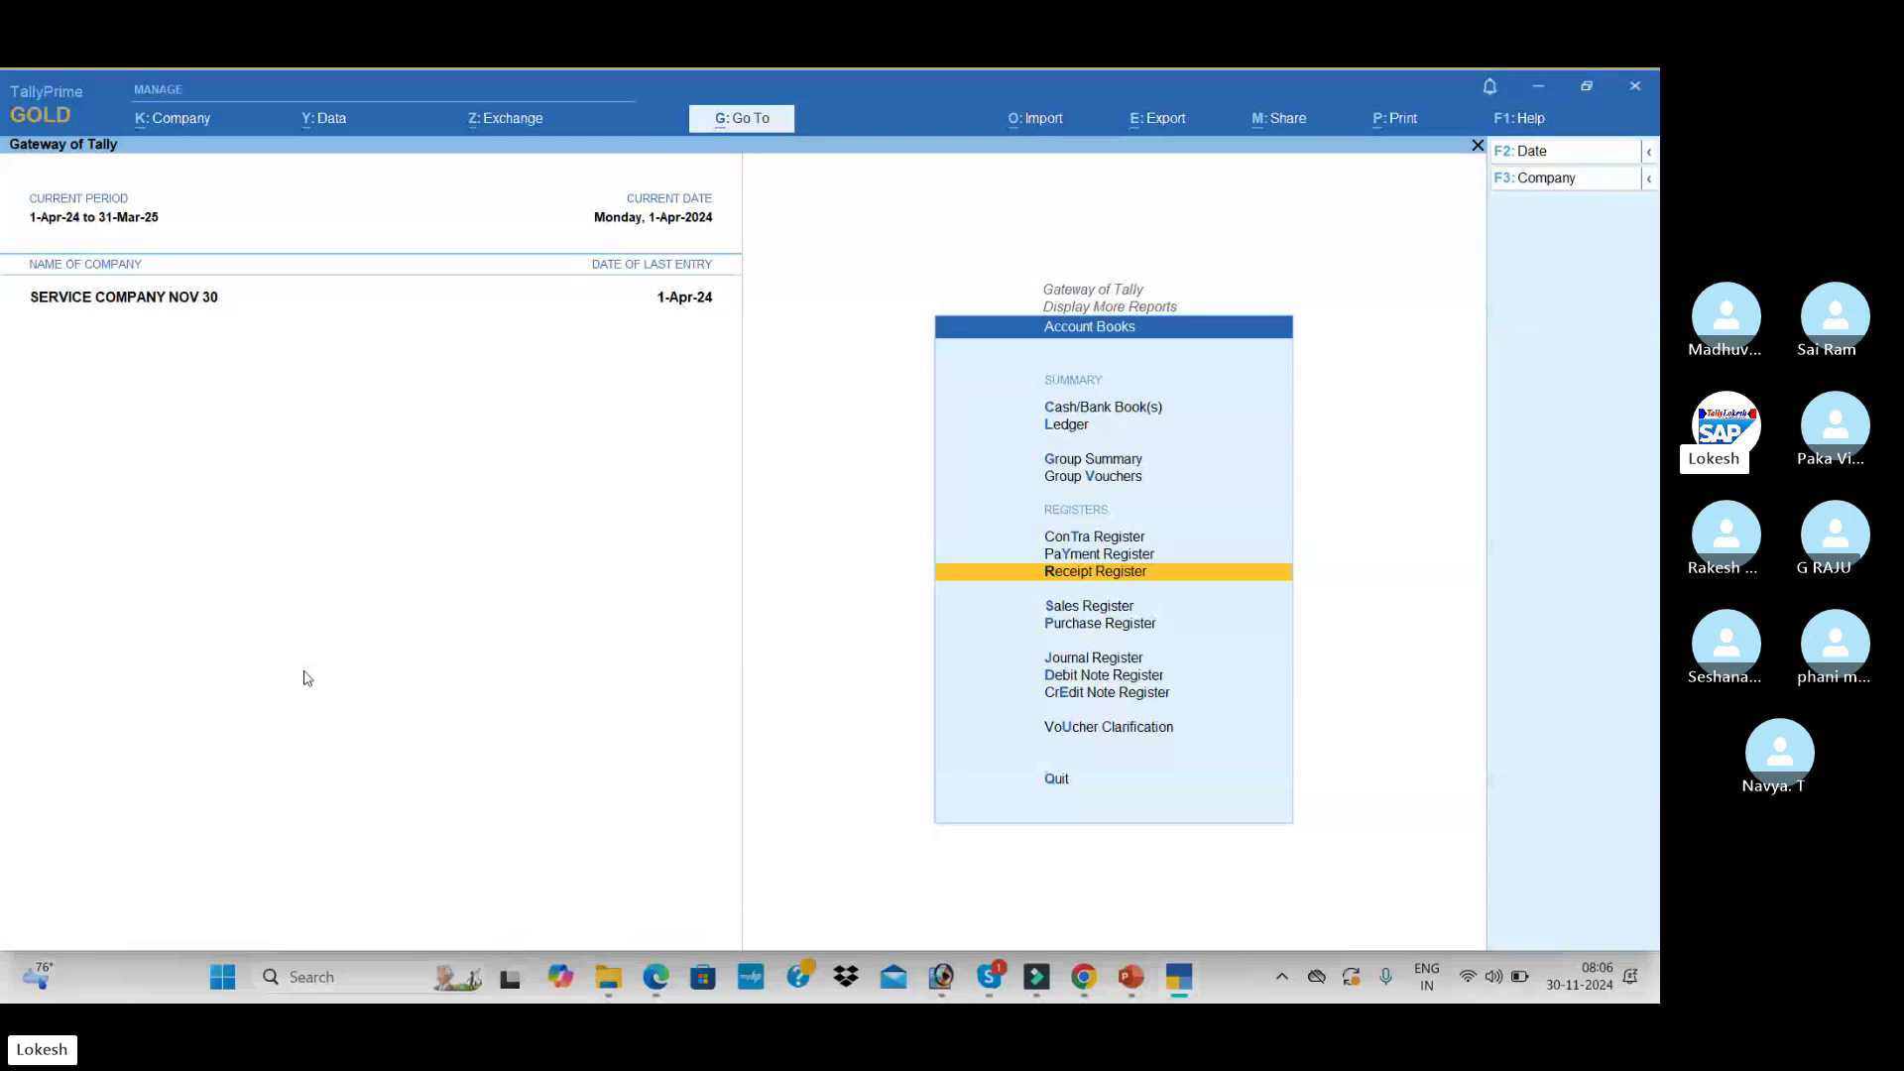
pyautogui.press('Escape')
pyautogui.press('Return')
pyautogui.press('Down')
pyautogui.press('Down')
pyautogui.press('Down')
pyautogui.press('Down')
pyautogui.press('Down')
pyautogui.press('Down')
pyautogui.press('Down')
pyautogui.press('Down')
pyautogui.press('Down')
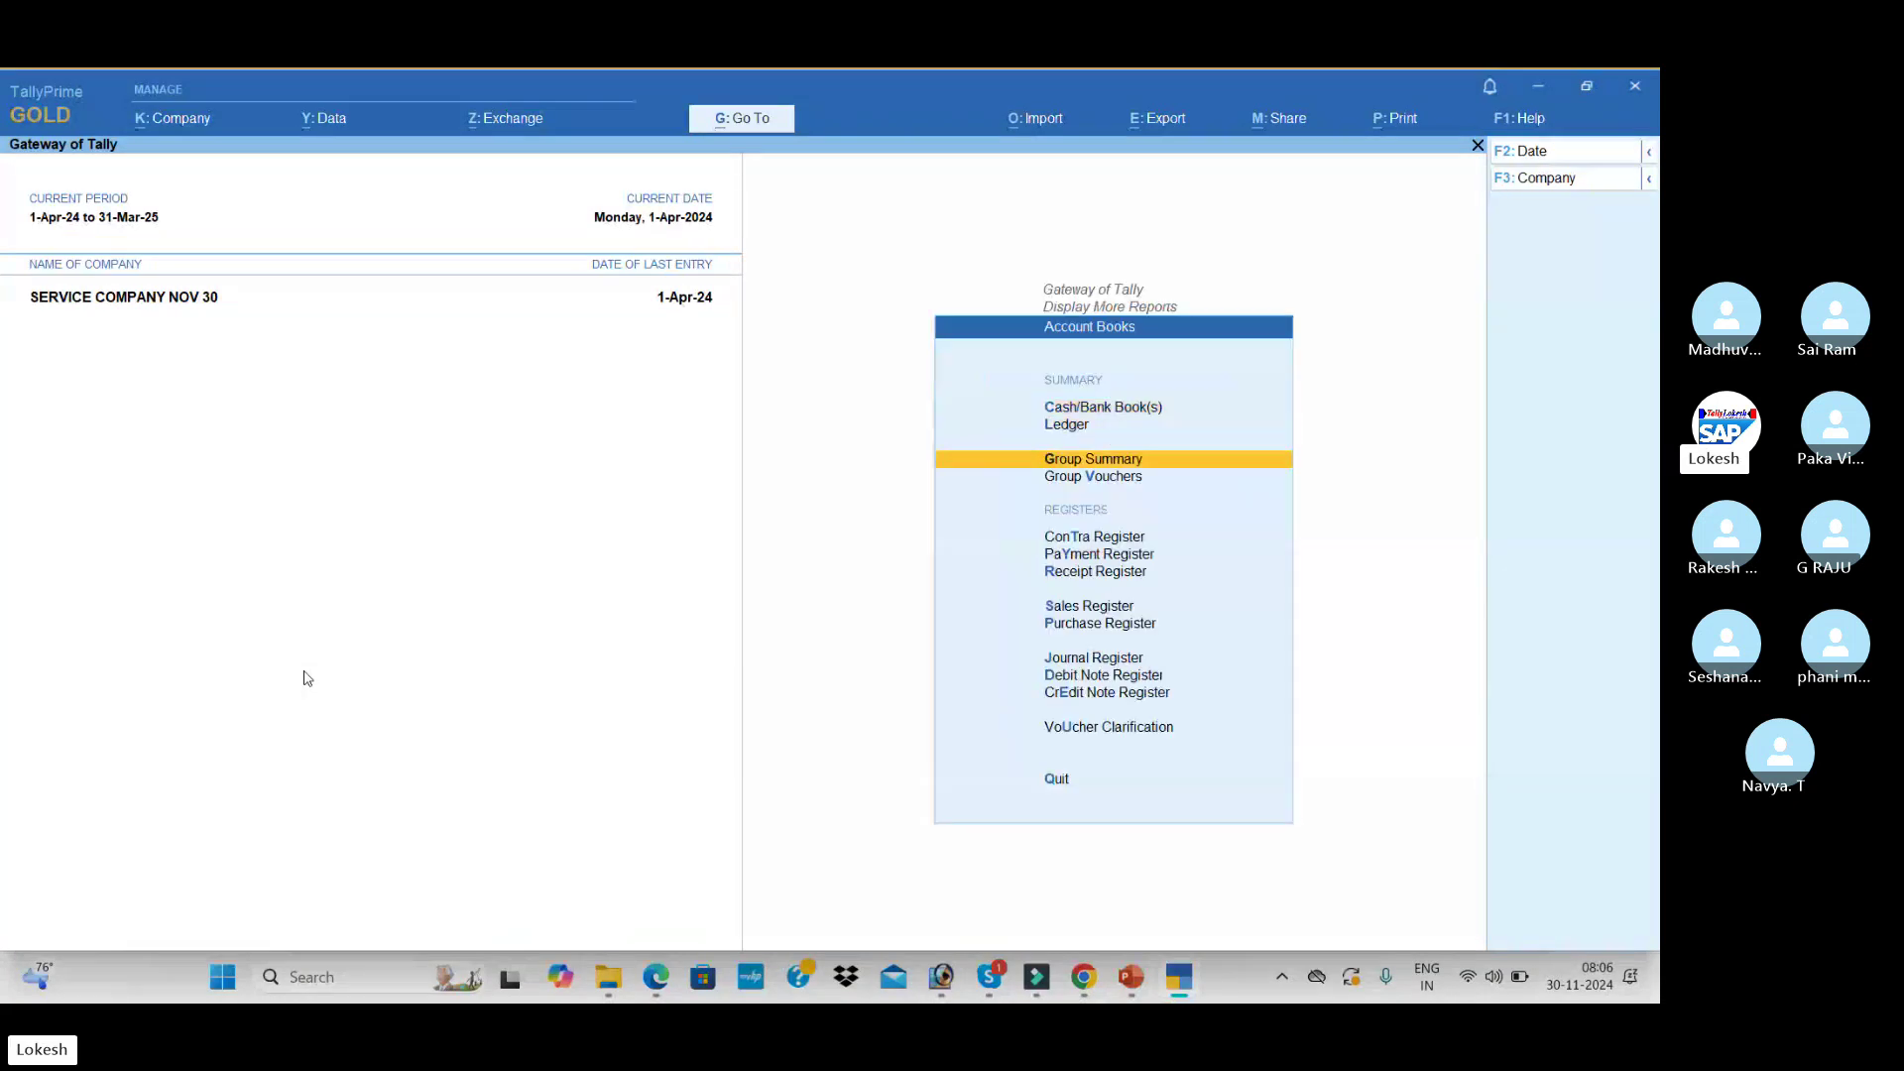
pyautogui.press('Return')
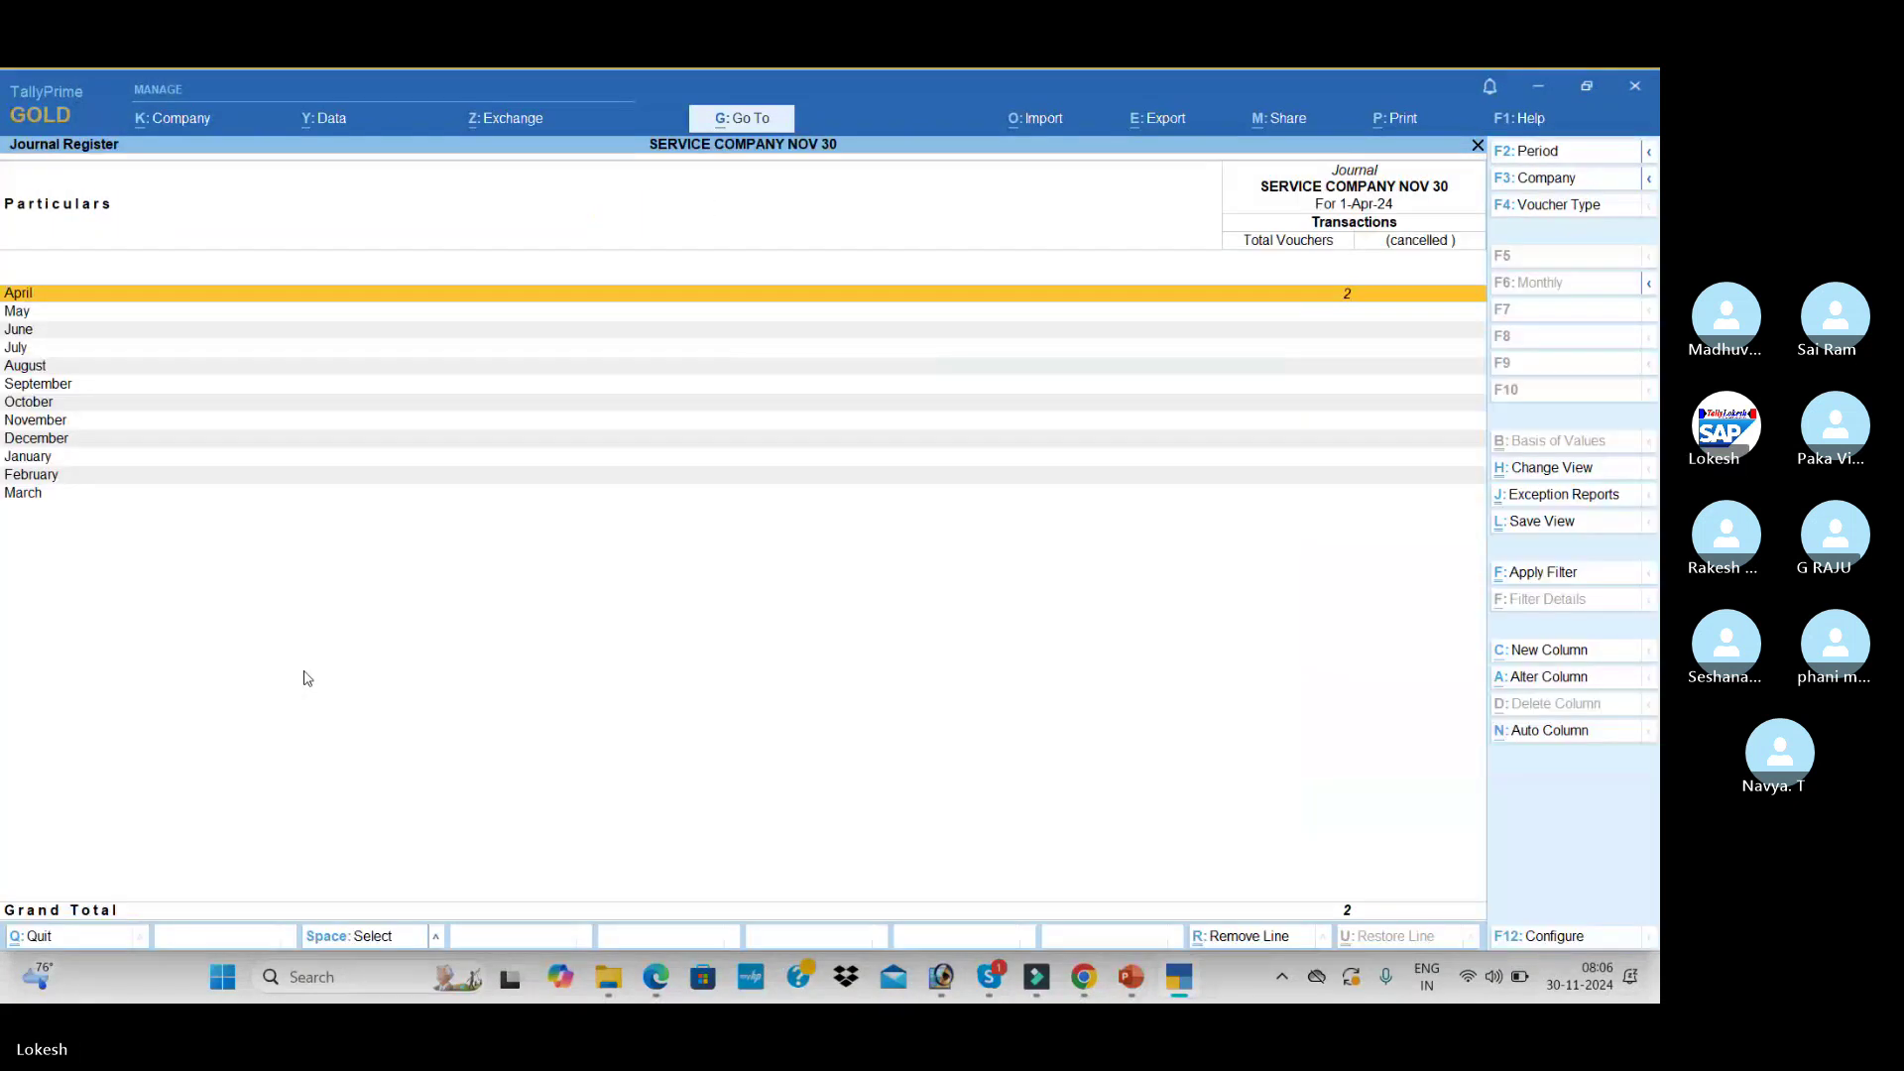
pyautogui.press('Return')
# - Leave the reports and start a new payment voucher dated 1-May-24
pyautogui.press('Escape')
pyautogui.press('Escape')
pyautogui.press('Escape')
pyautogui.press('Escape')
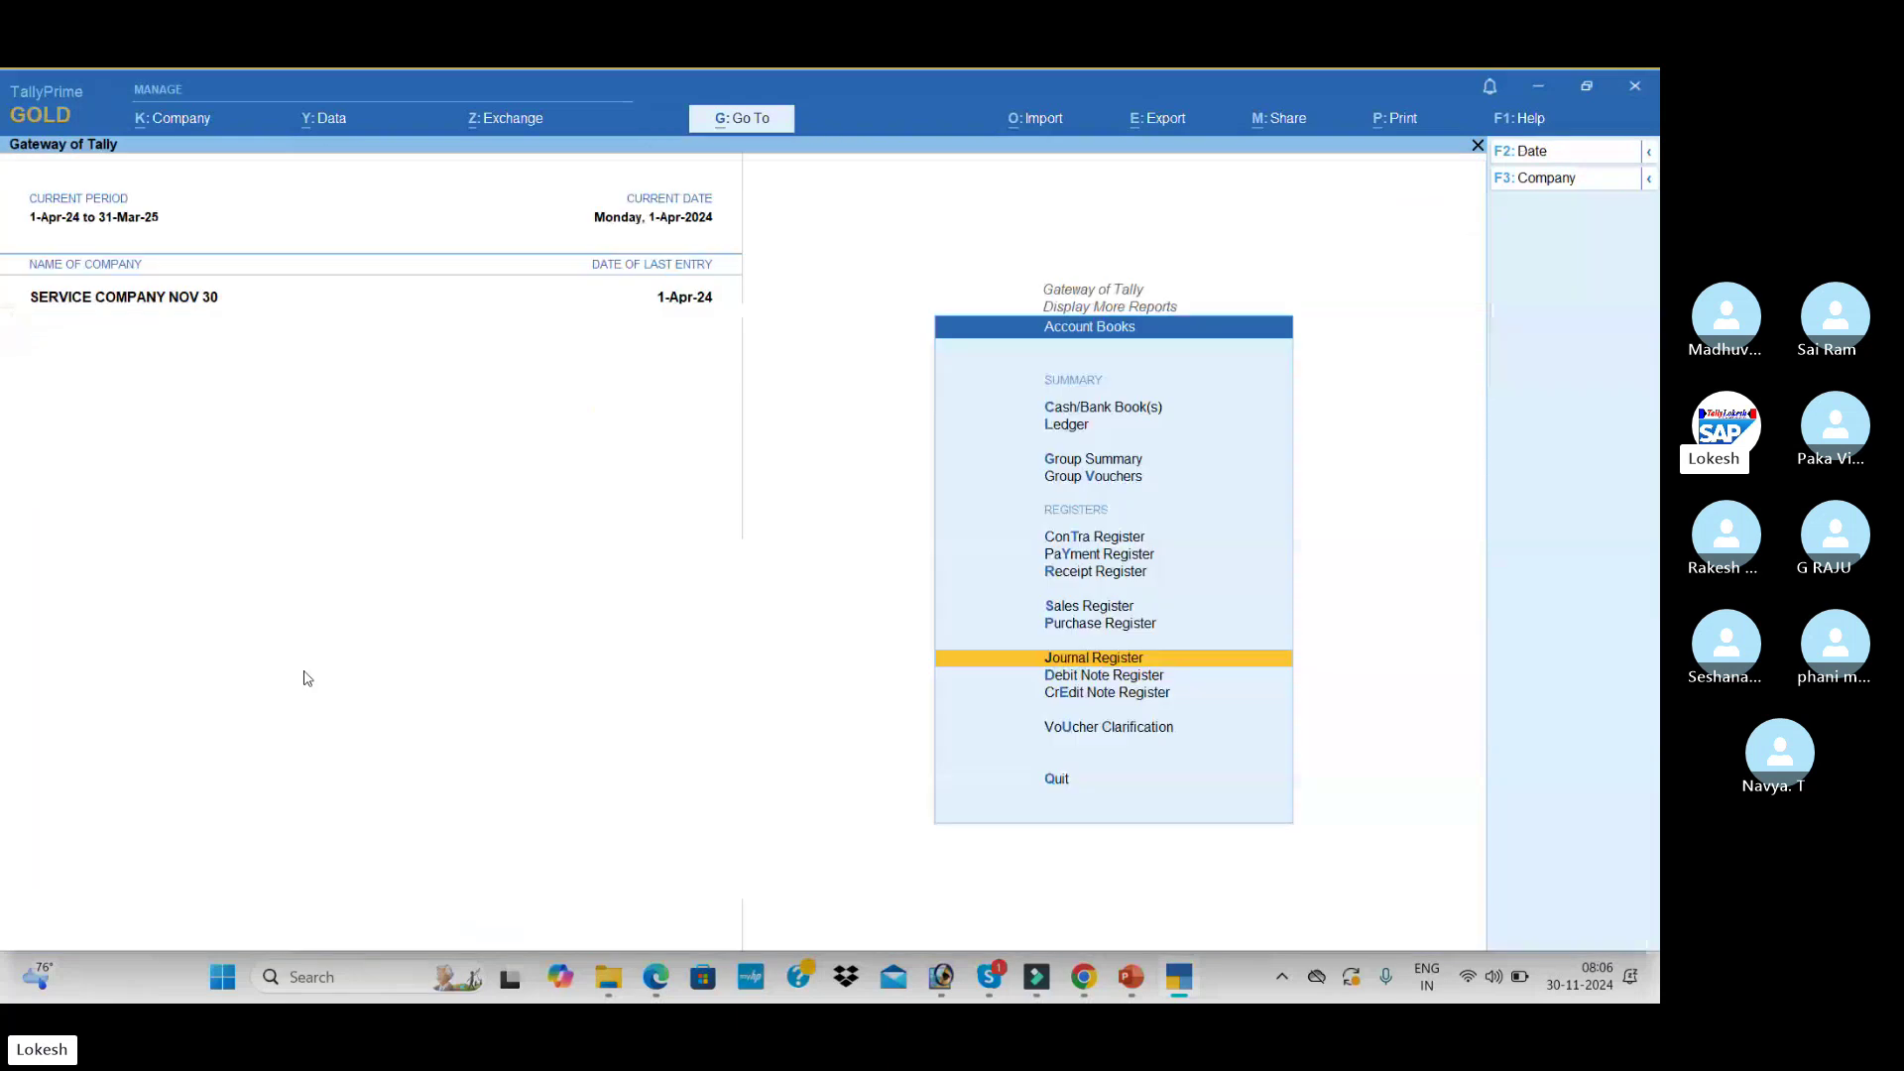
pyautogui.press('Up')
pyautogui.press('Up')
pyautogui.press('Up')
pyautogui.press('Up')
pyautogui.press('Up')
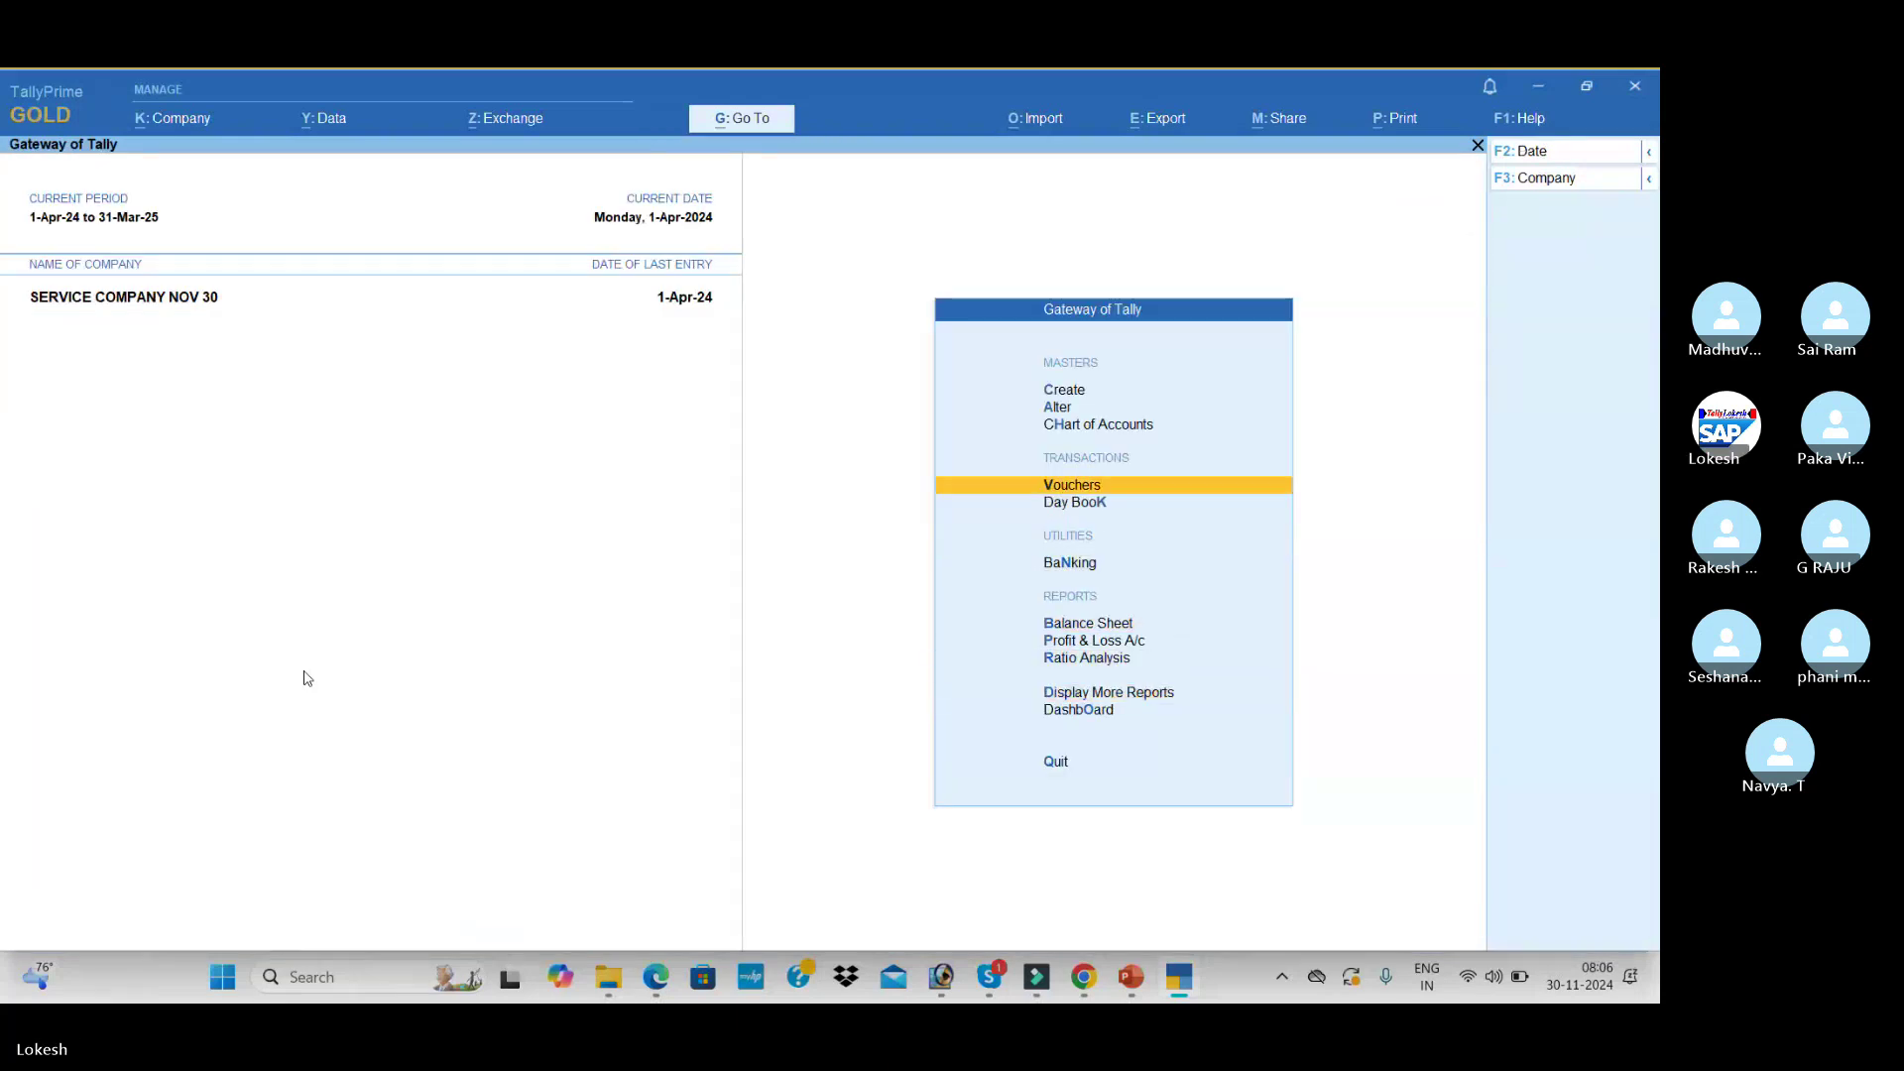
pyautogui.press('Return')
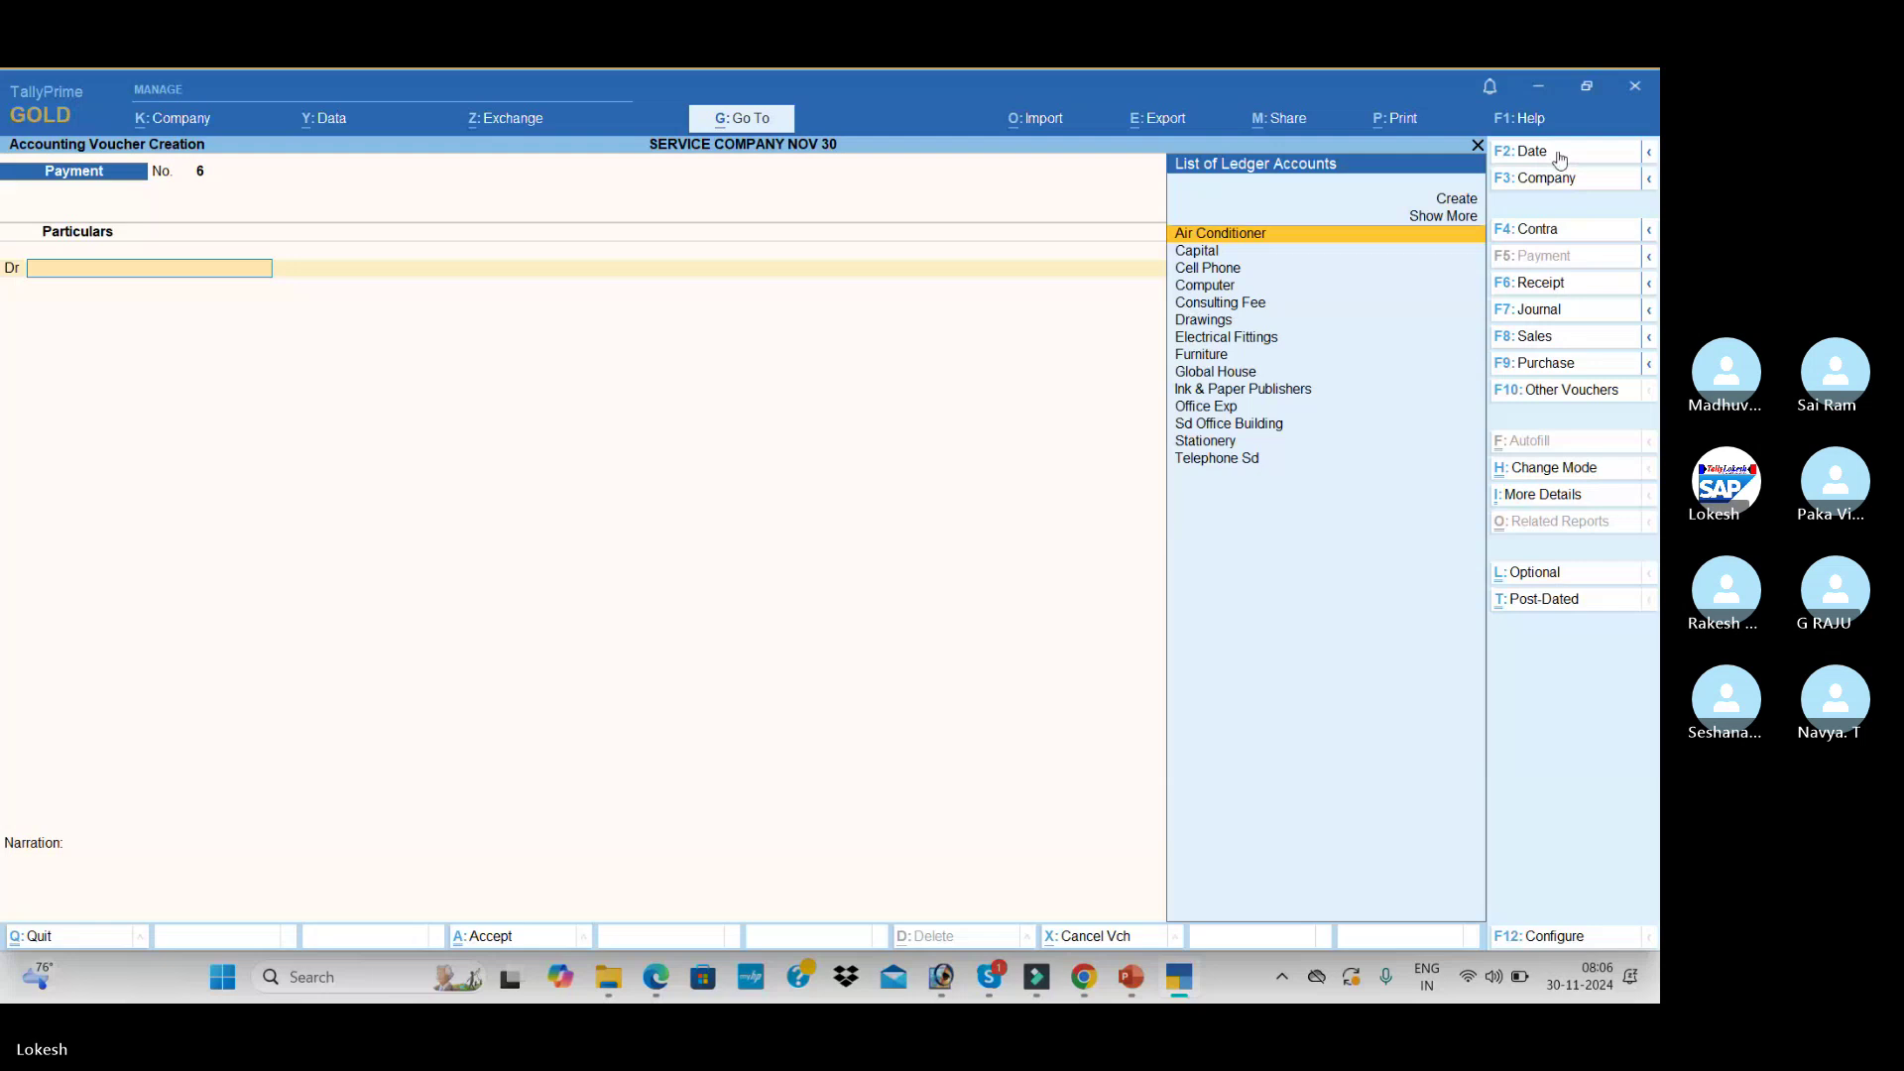
# - Check May transaction 13 in the PDF and debit Ink & Paper Publishers with 6,000 in the payment voucher
pyautogui.hotkey('alt', 'Tab')
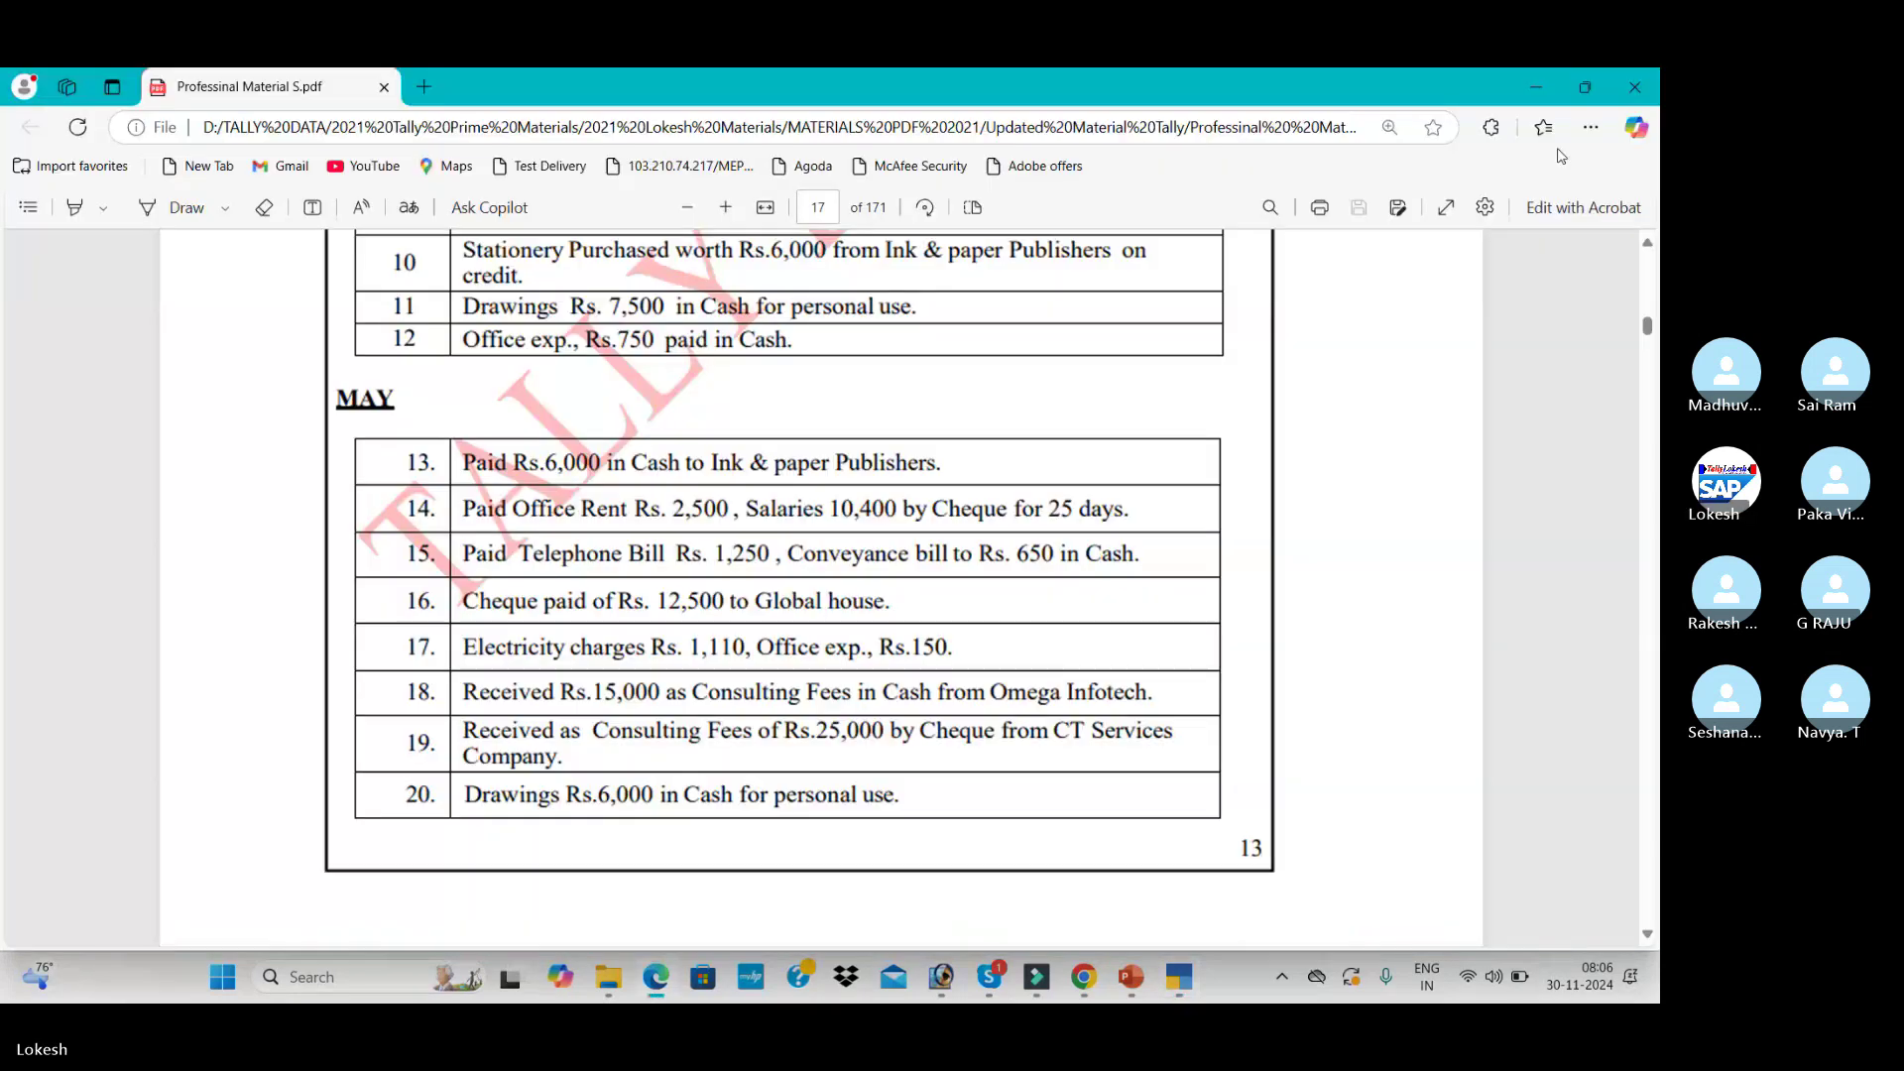
pyautogui.hotkey('alt', 'Tab')
pyautogui.write('in')
pyautogui.press('Return')
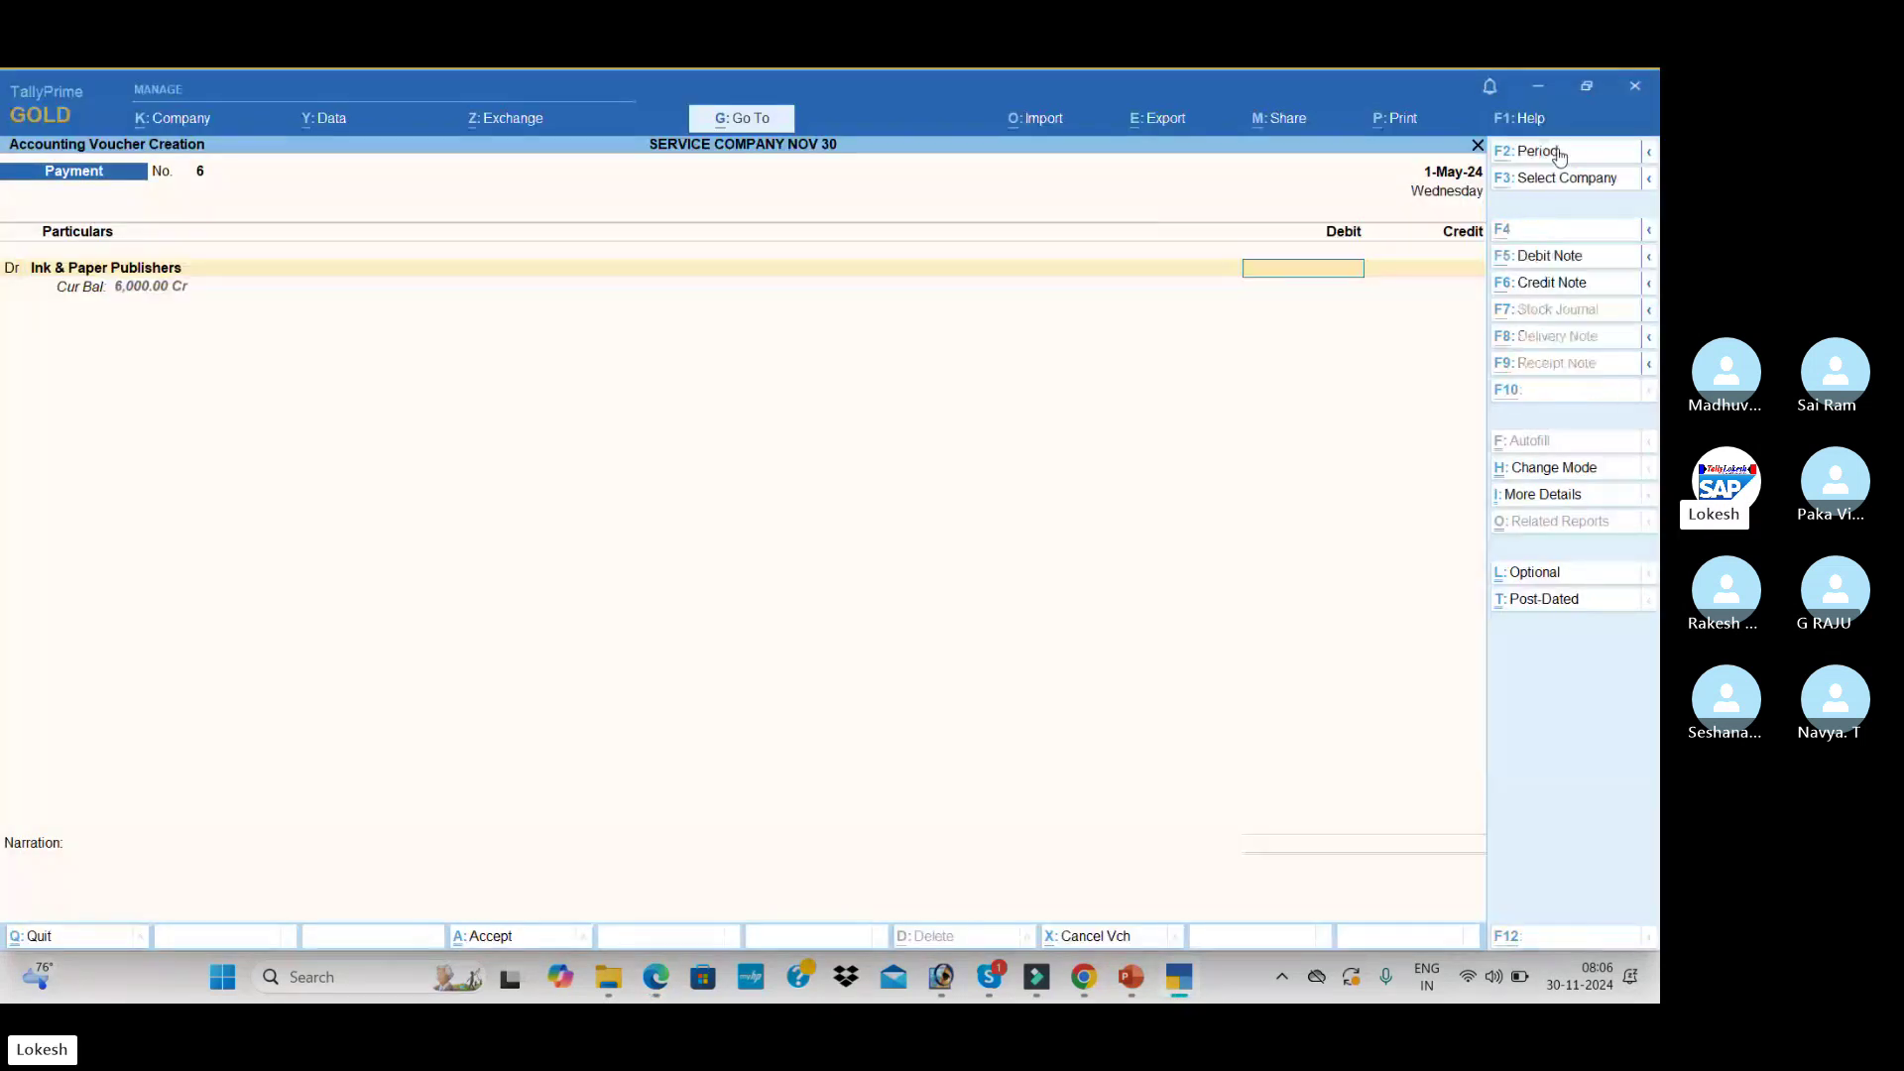
pyautogui.hotkey('alt', 'Tab')
pyautogui.hotkey('alt', 'Tab')
pyautogui.write('60')
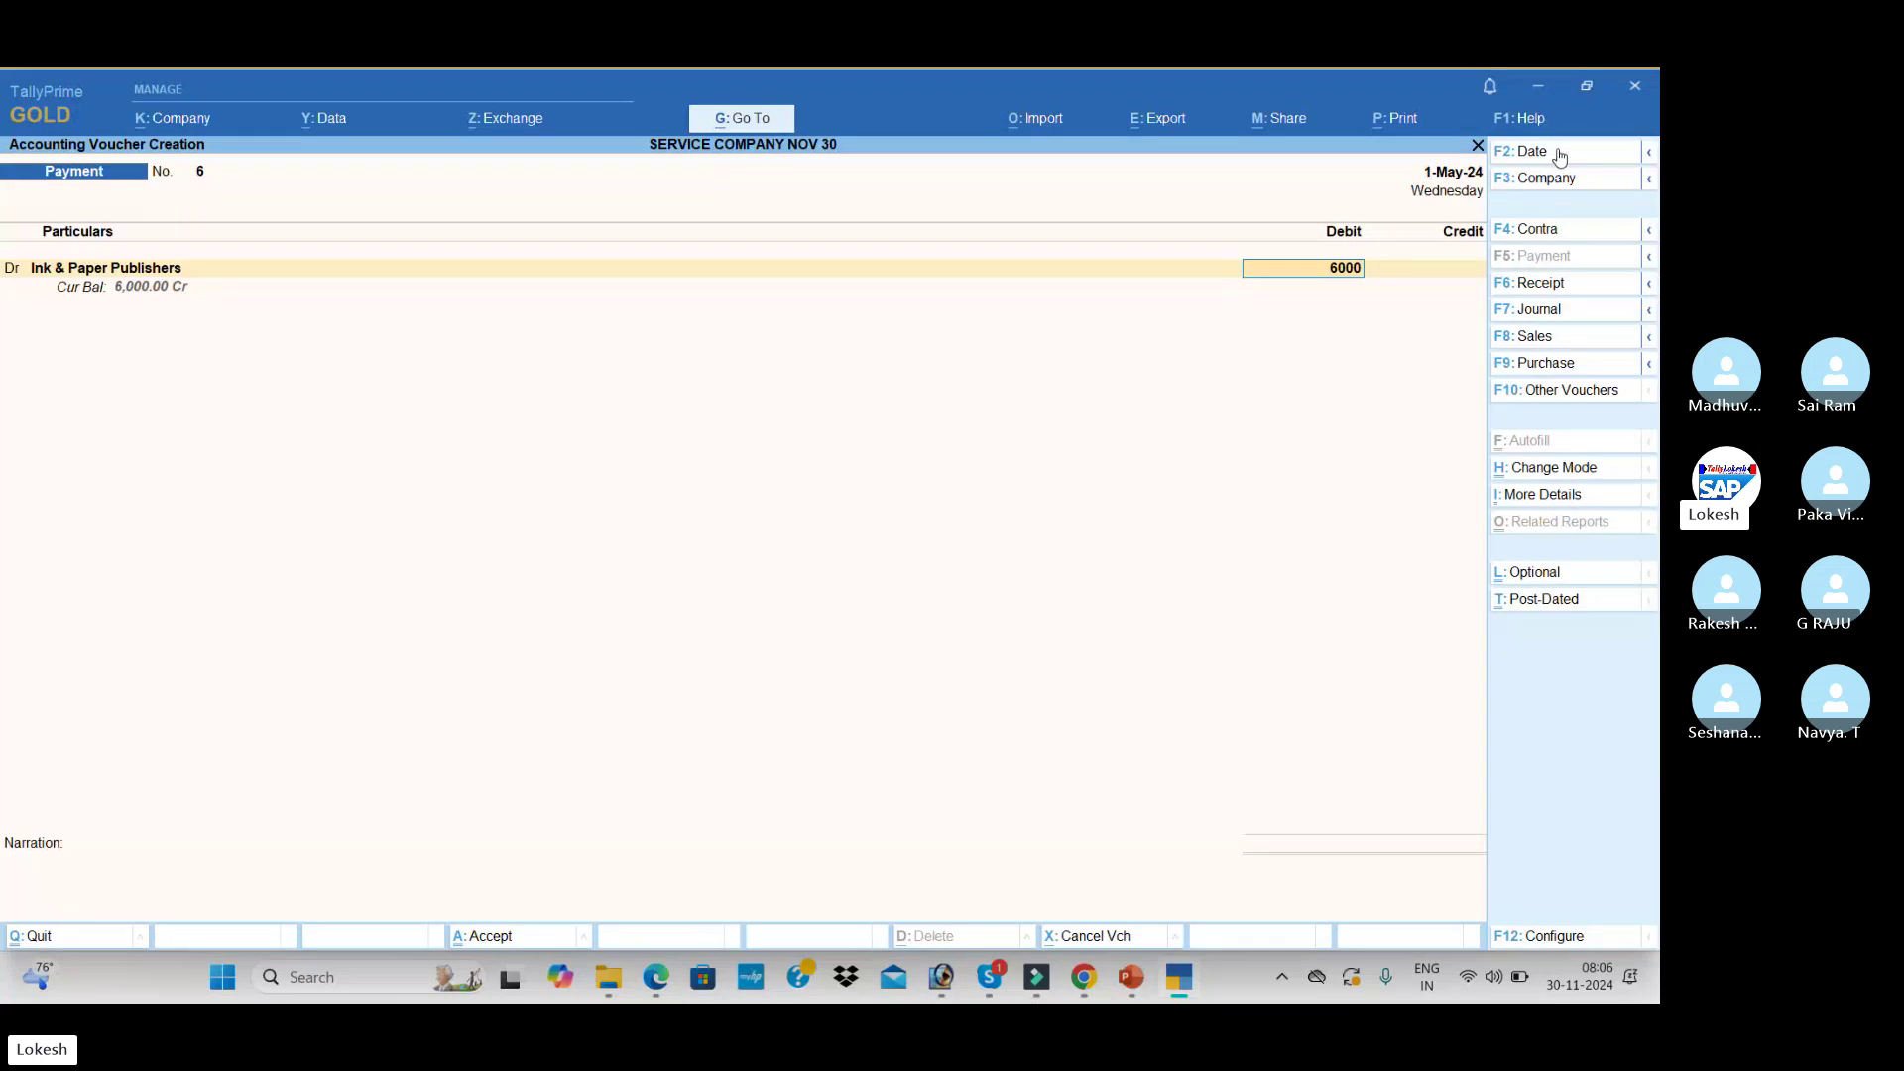
pyautogui.write('00')
pyautogui.press('Return')
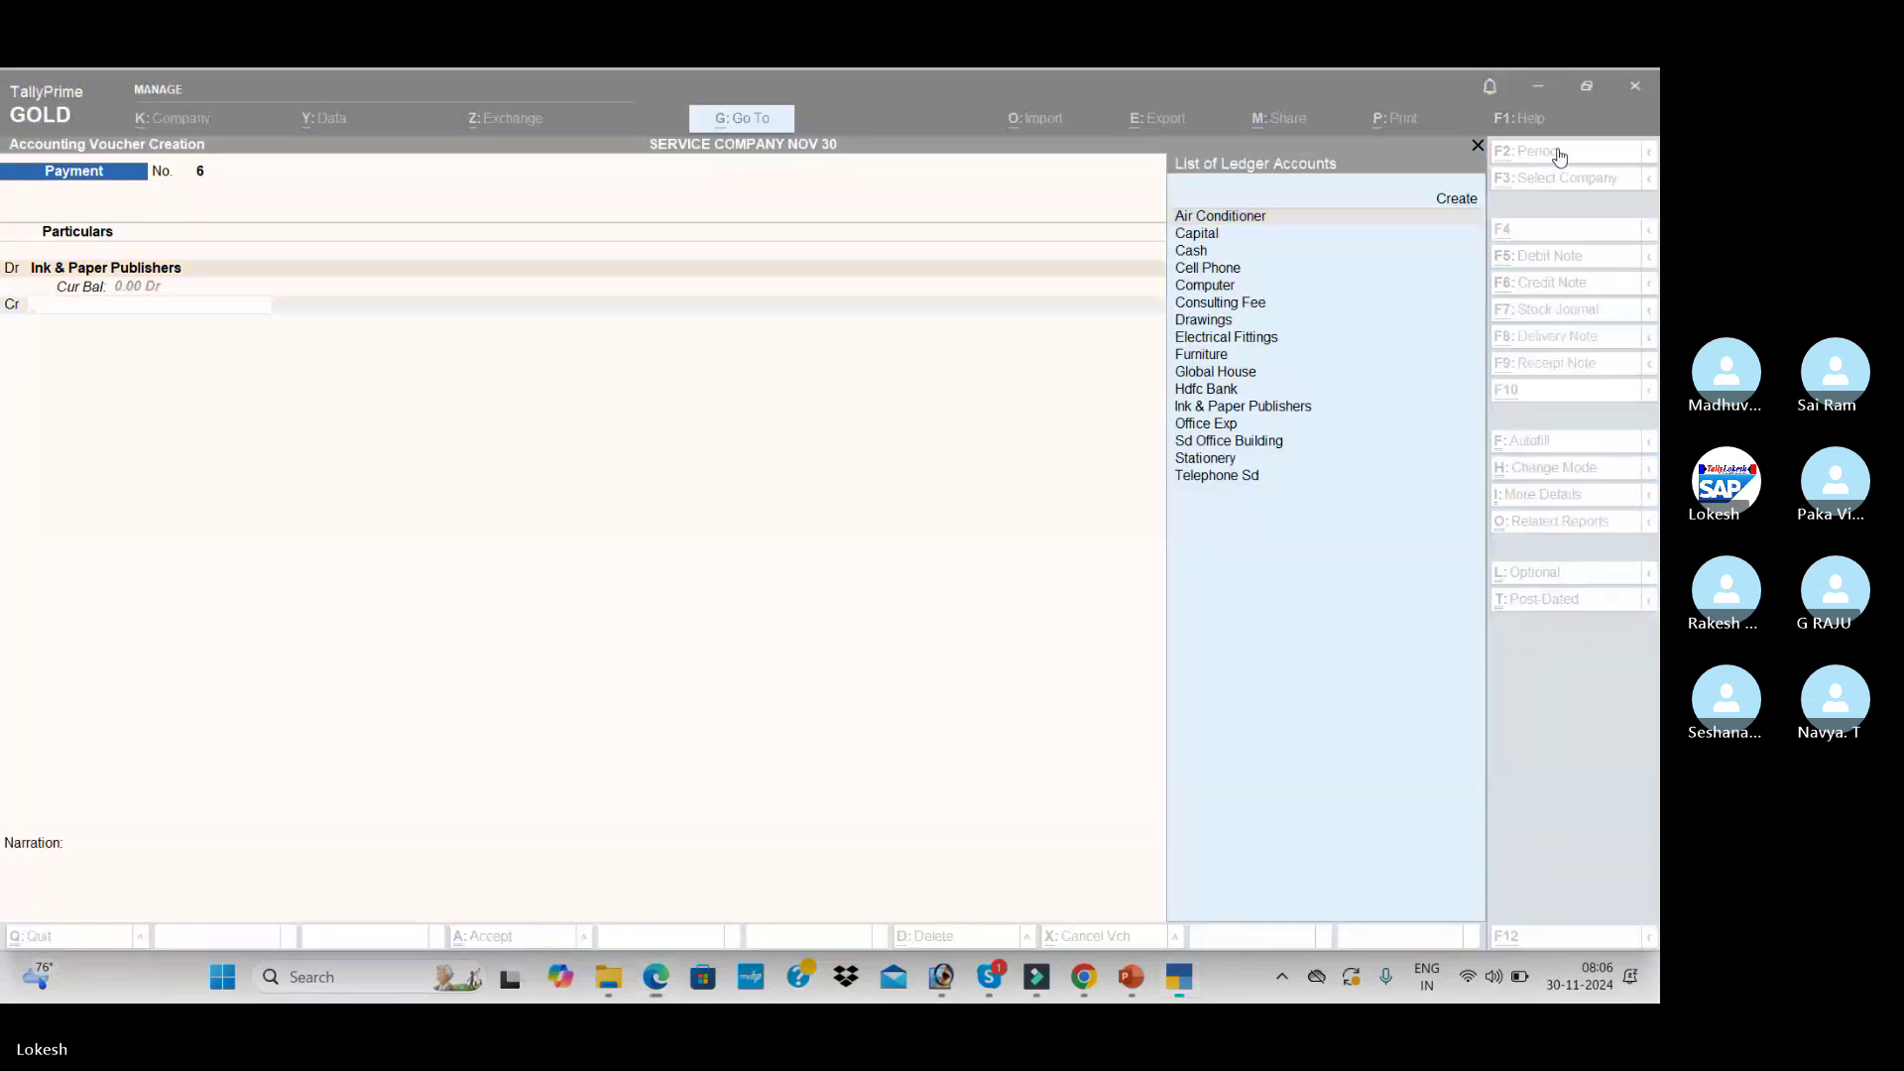
# - Credit the Ink & Paper Publishers payment to Cash and save the voucher without a narration
pyautogui.press('Down')
pyautogui.press('Down')
pyautogui.press('Return')
pyautogui.press('Return')
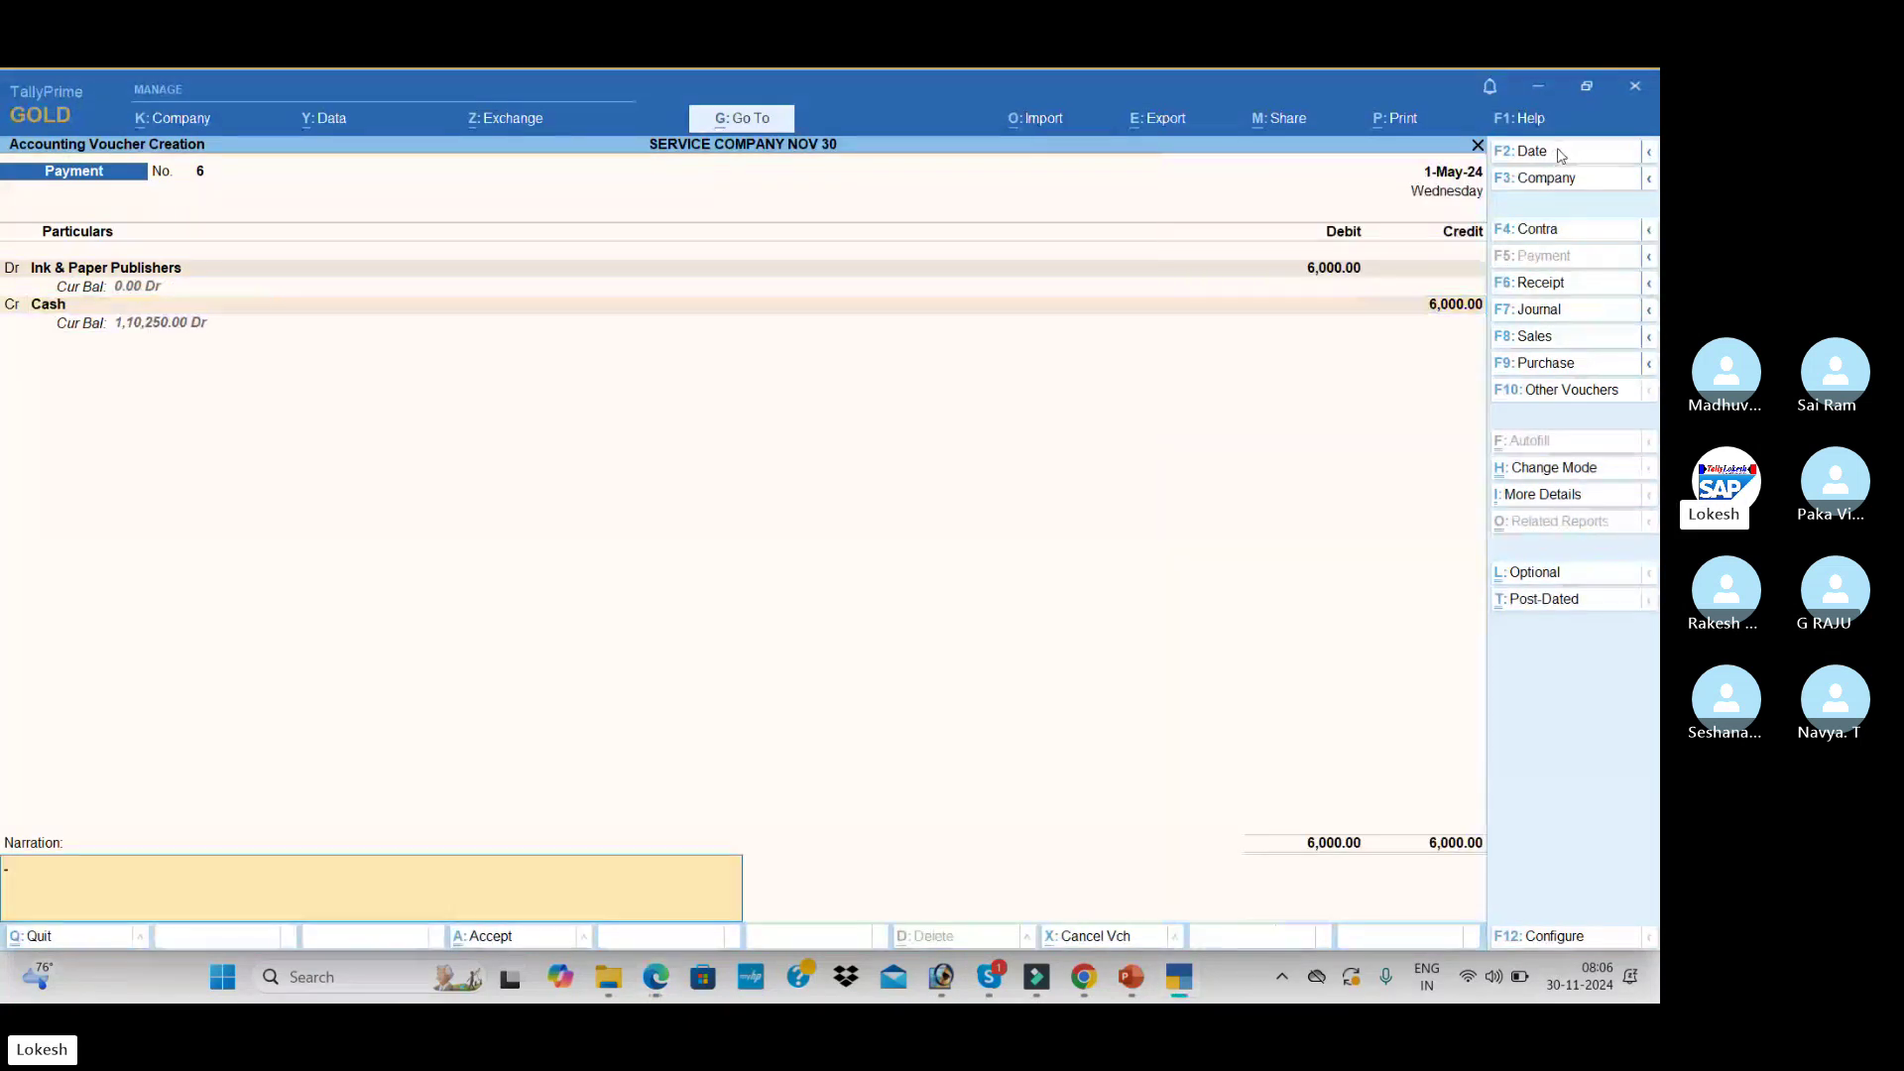
pyautogui.press('Return')
pyautogui.press('Return')
# - Check transaction 14 in the PDF and create an Office Rent ledger under Indirect Expenses from the new payment voucher
pyautogui.hotkey('alt', 'Tab')
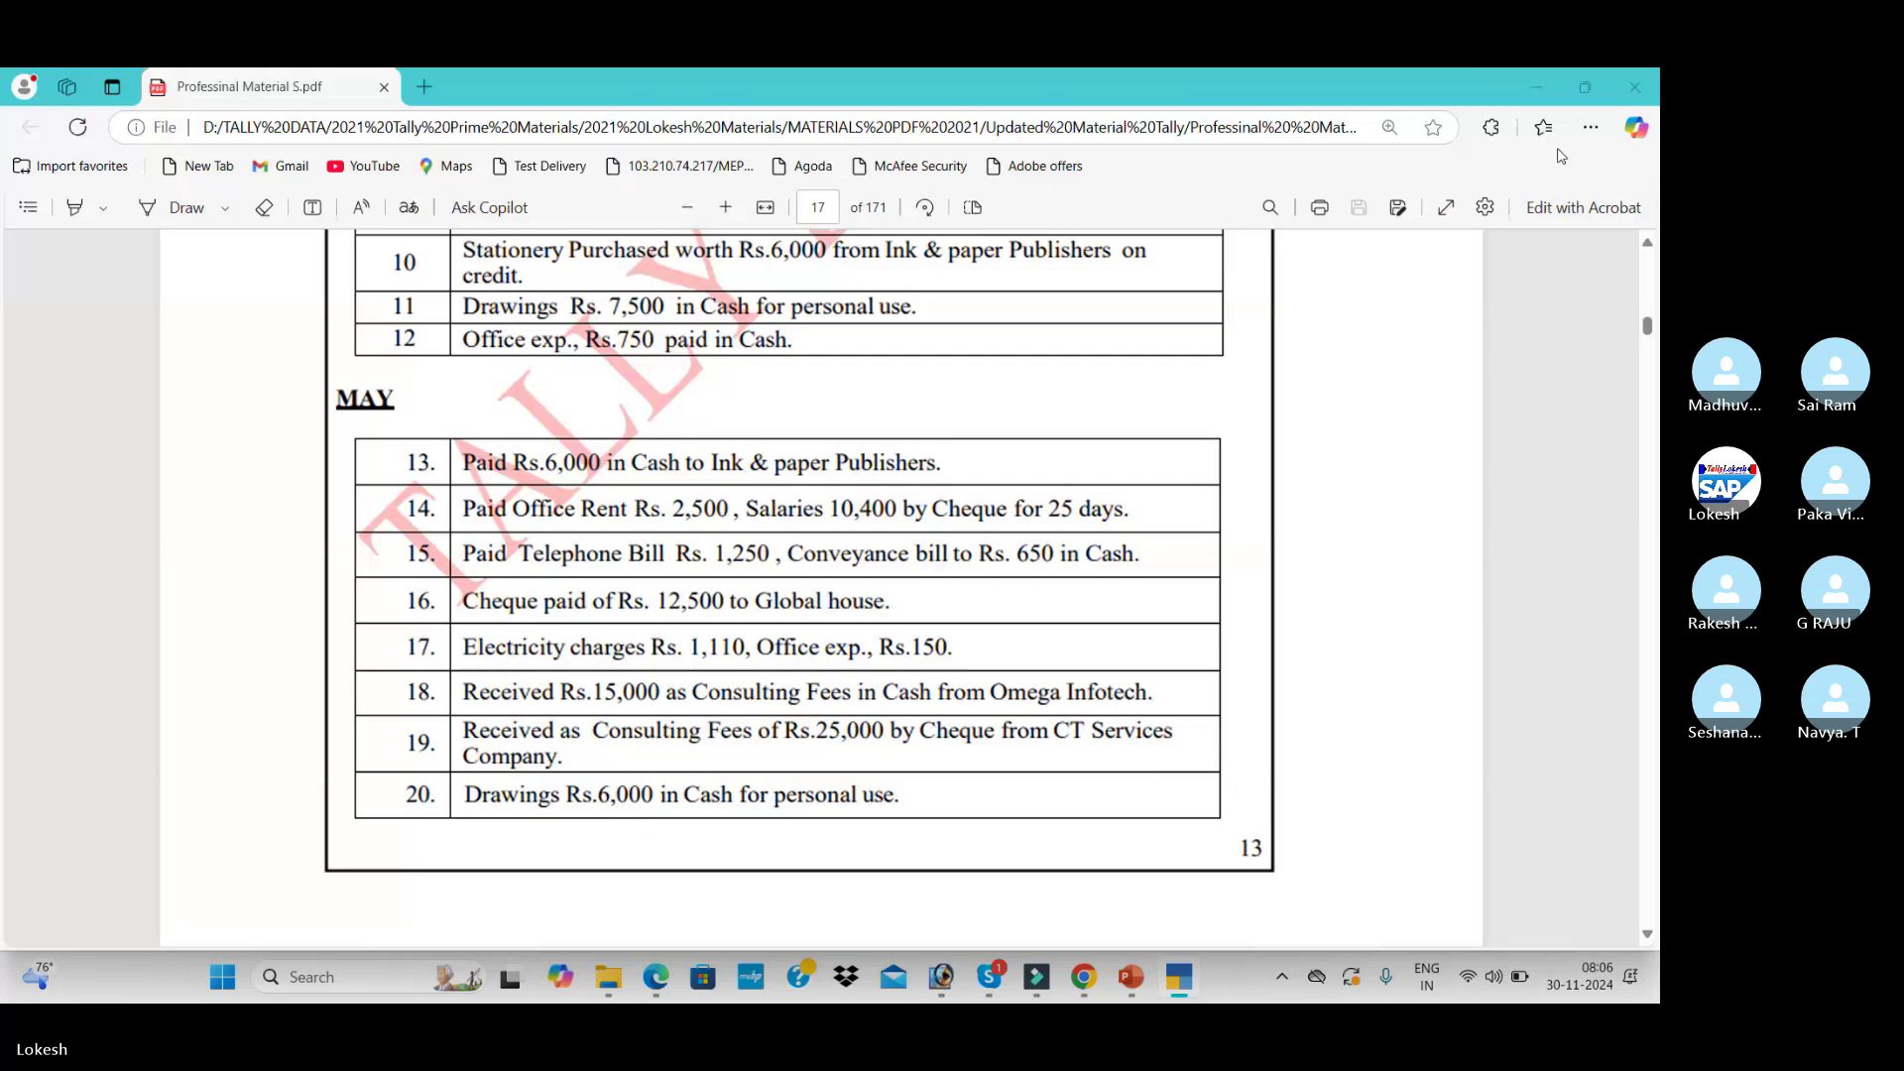
pyautogui.hotkey('alt', 'Tab')
pyautogui.hotkey('alt', 'c')
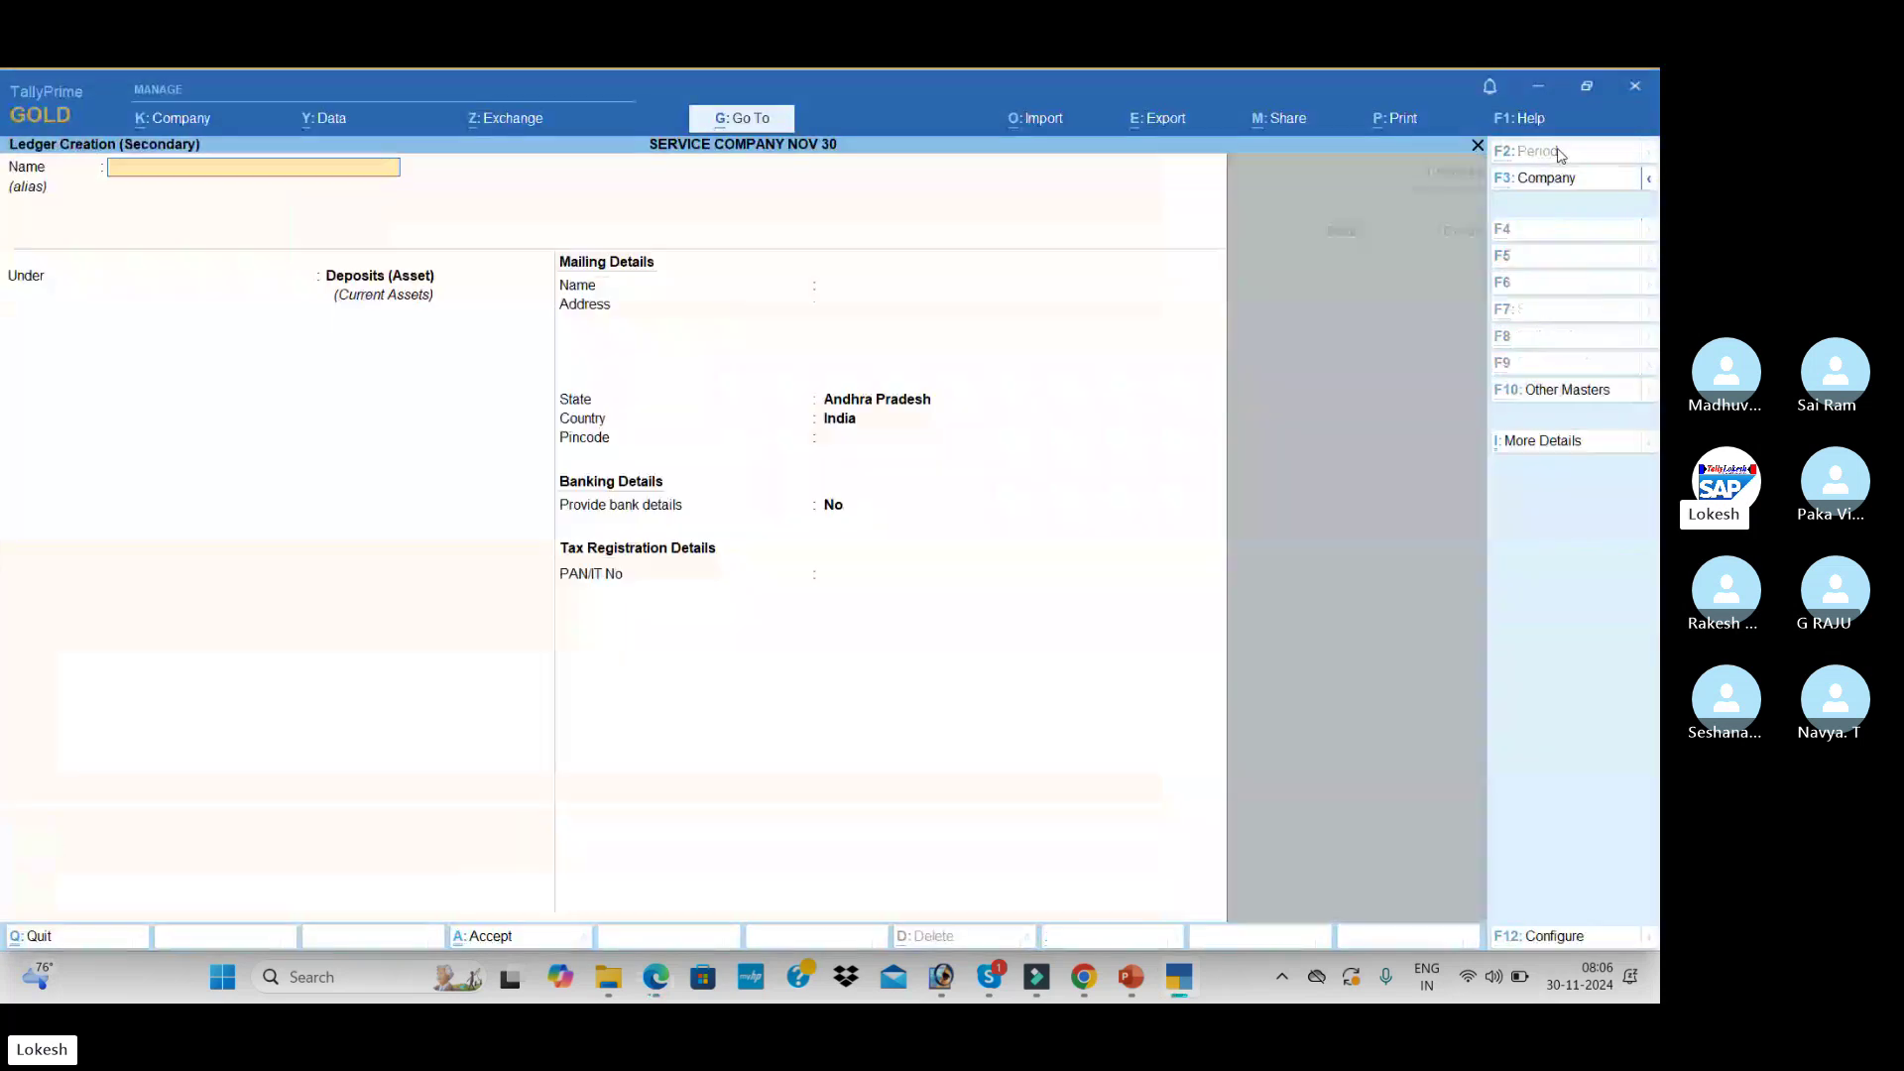
pyautogui.write('Office Rent')
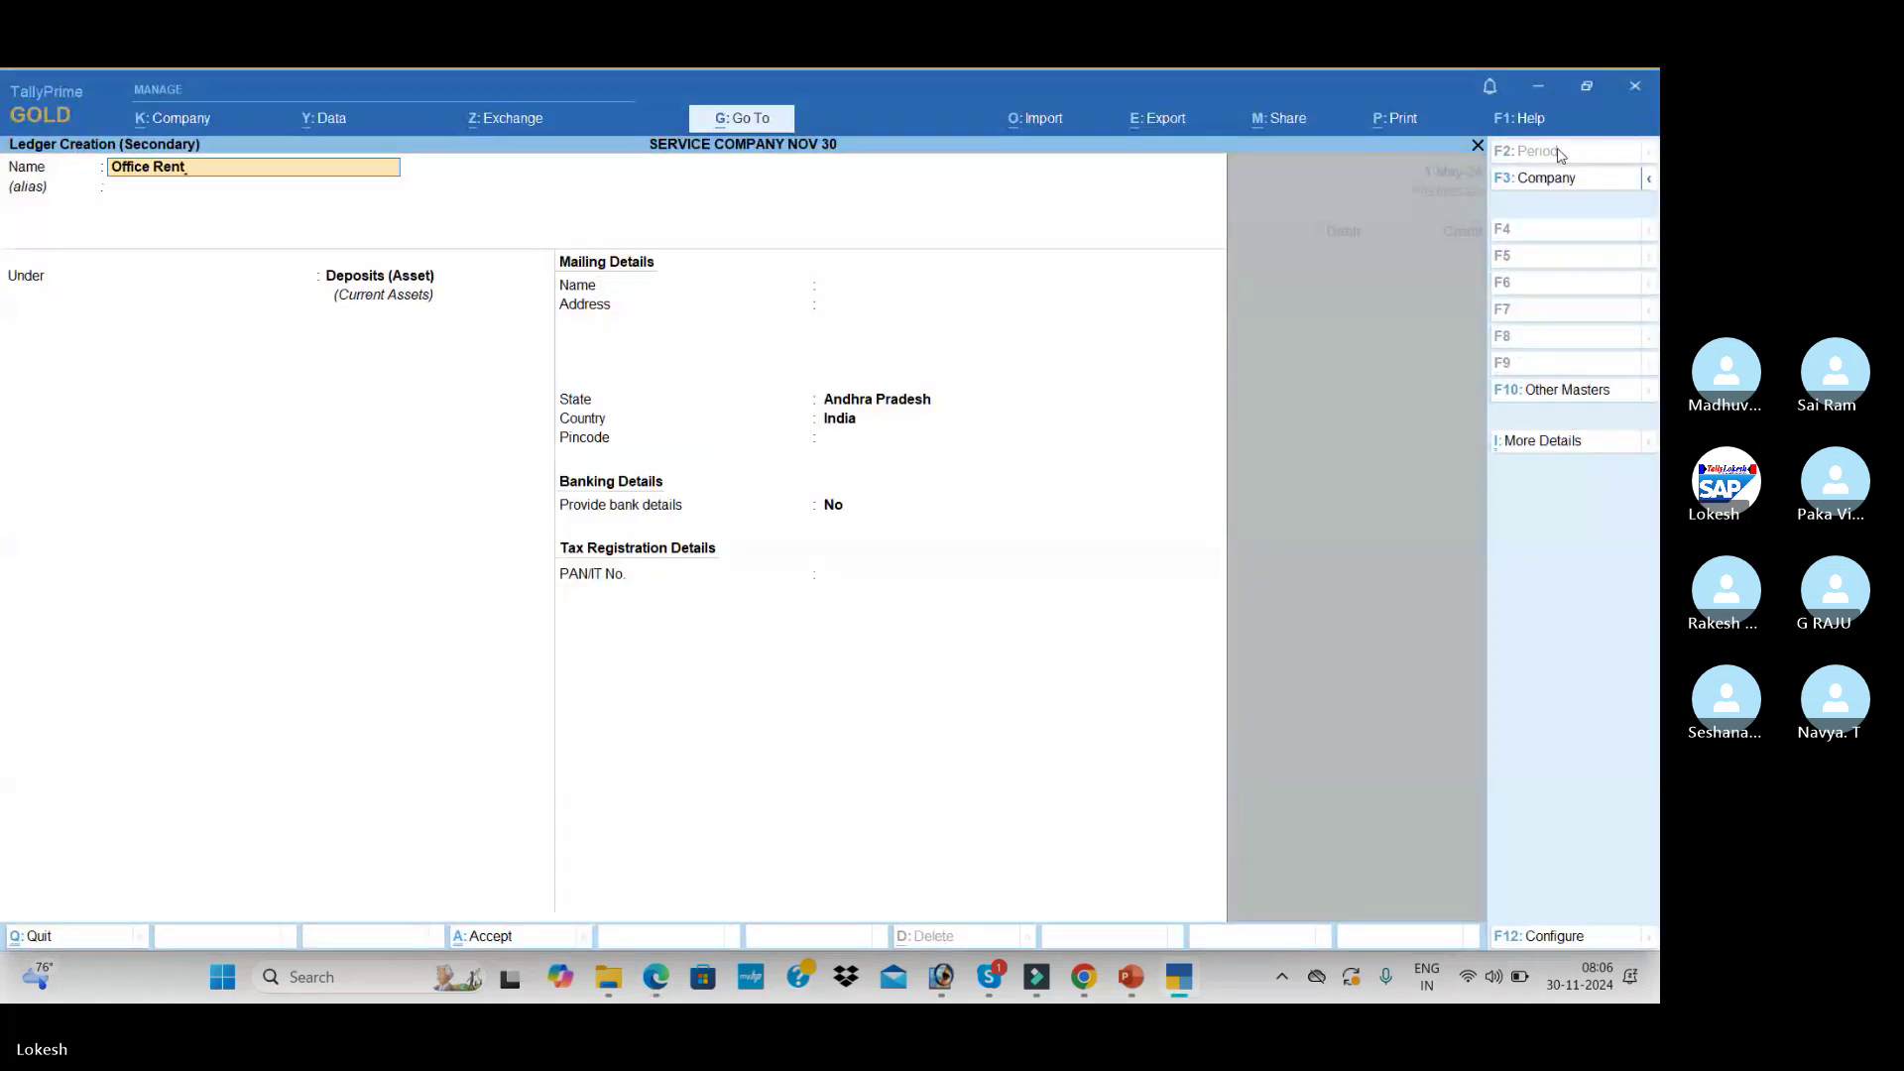
pyautogui.press('Return')
pyautogui.write('ind')
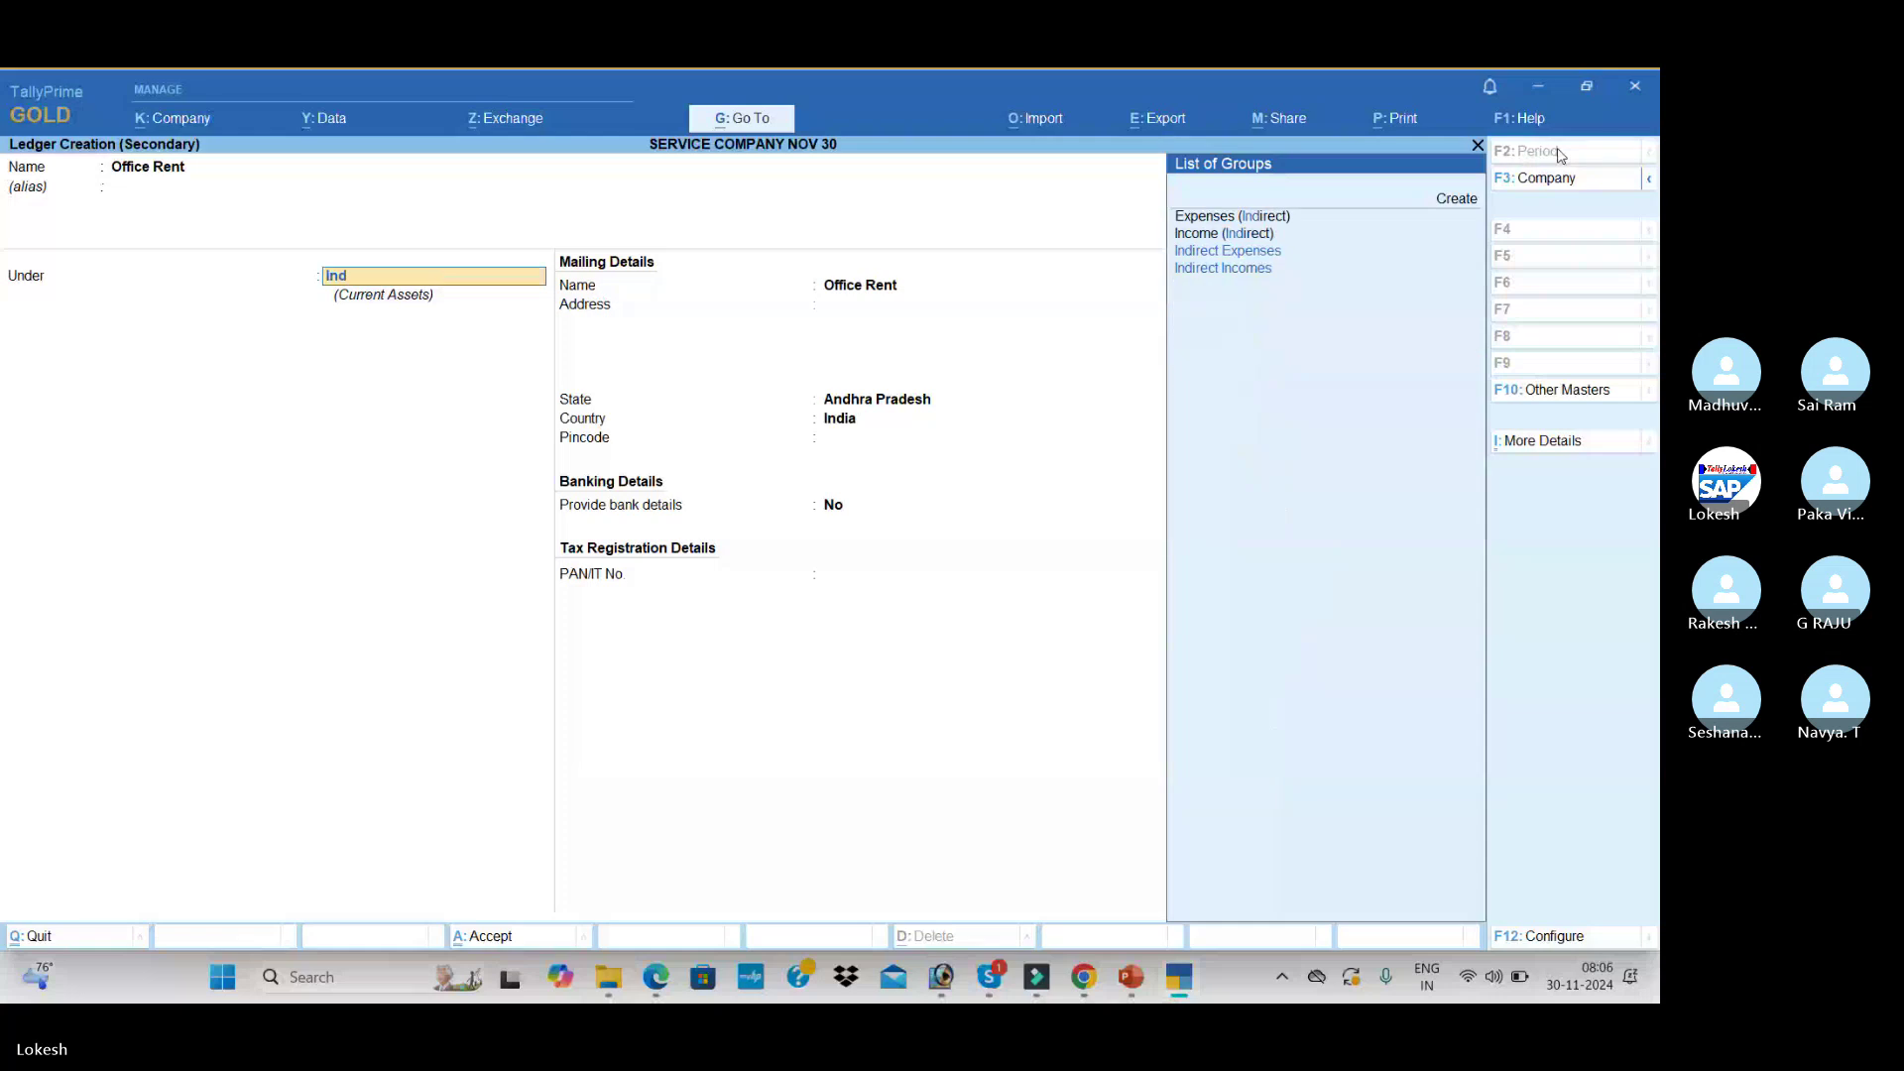
pyautogui.press('Return')
pyautogui.hotkey('ctrl', 'a')
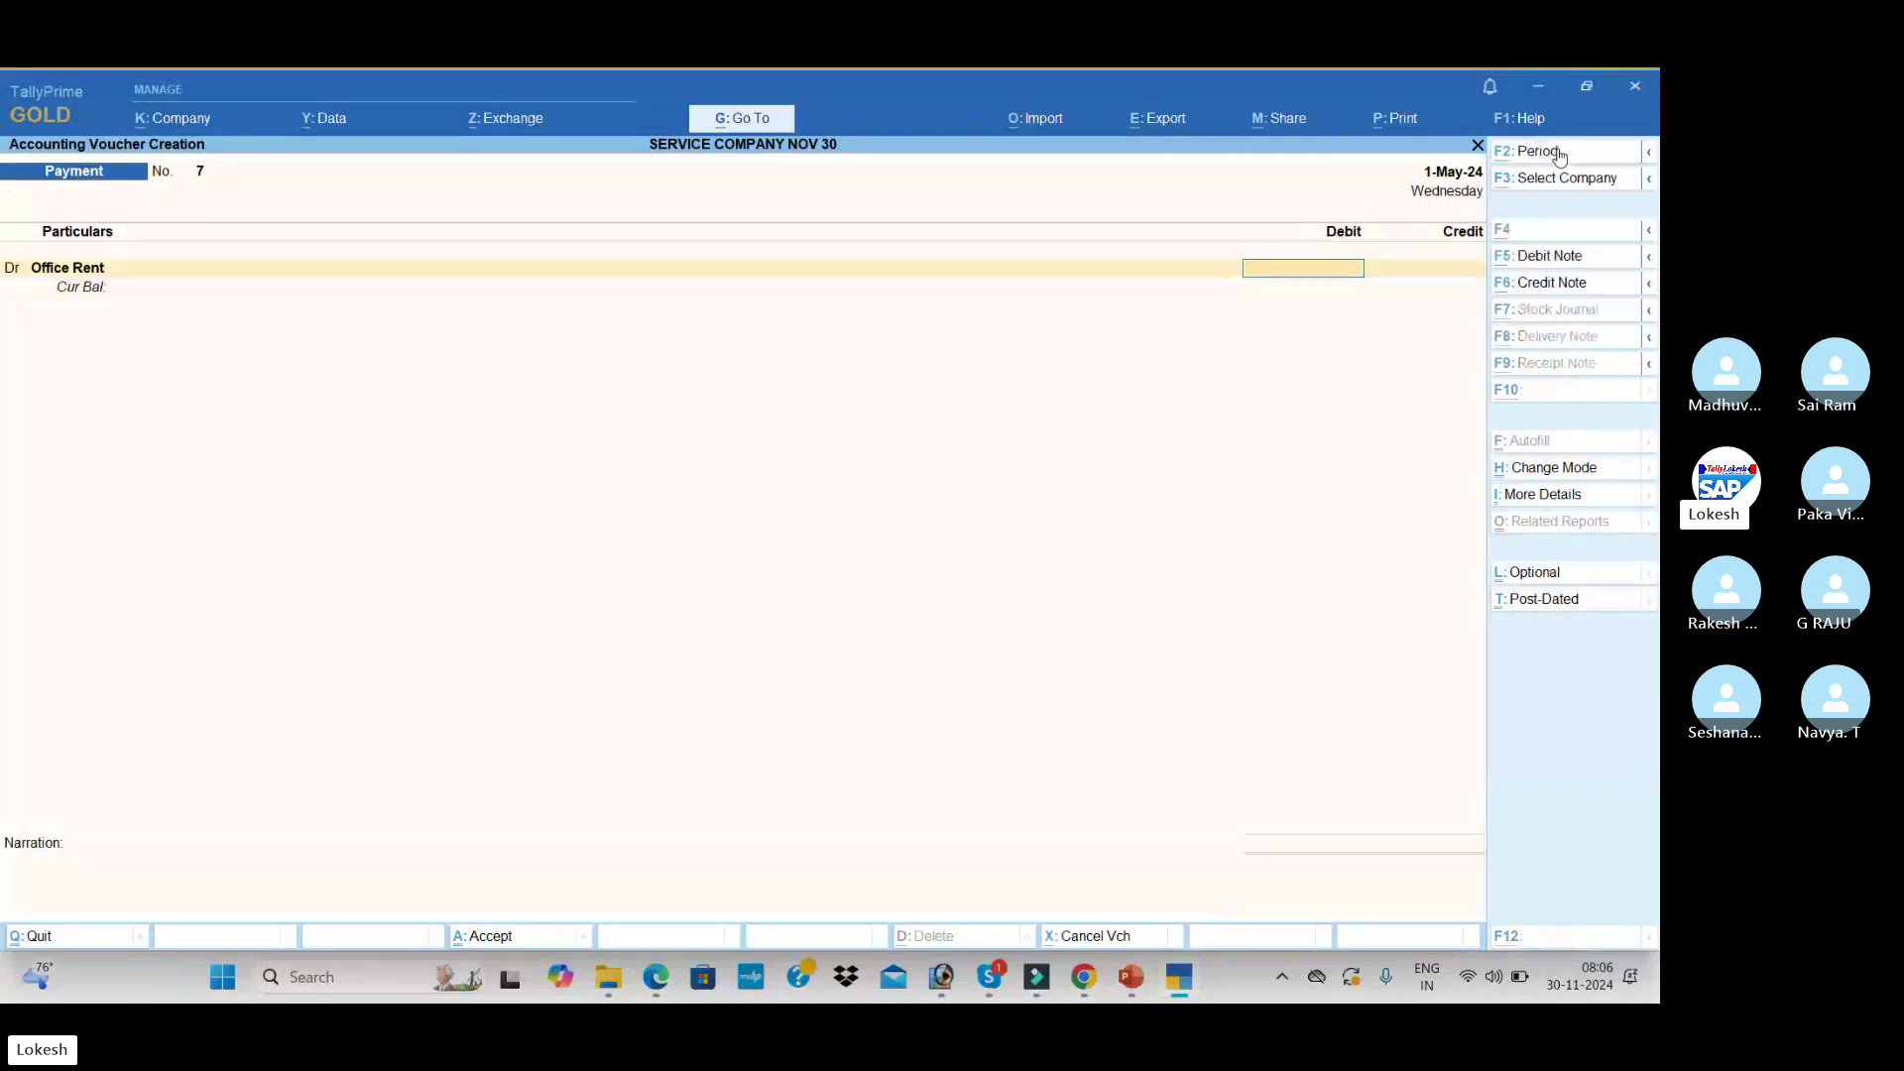
# - Verify the office rent in the PDF and debit Office Rent with 2,500
pyautogui.hotkey('alt', 'Tab')
pyautogui.hotkey('alt', 'Tab')
pyautogui.write('2500')
pyautogui.press('Return')
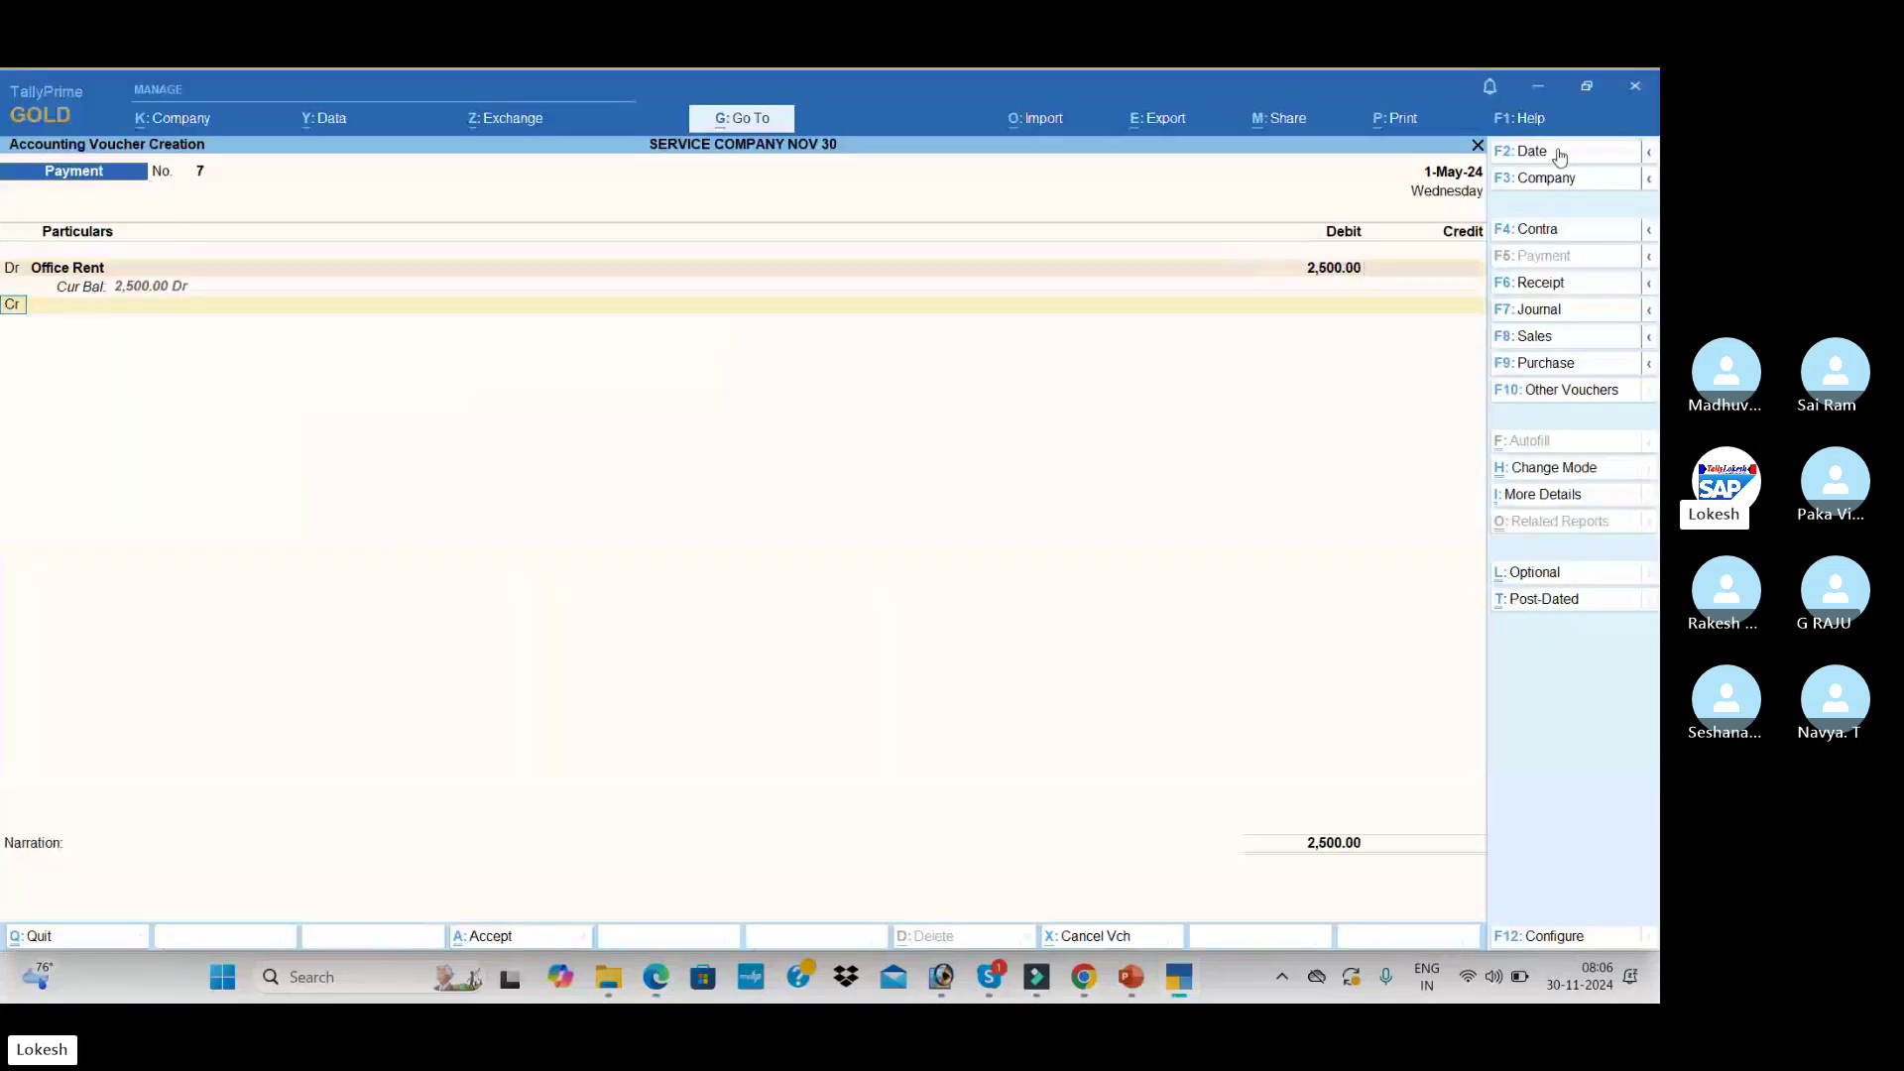
# - Add a second debit line and create a Salaries ledger under Indirect Expenses for it
pyautogui.press('Return')
pyautogui.hotkey('alt', 'Tab')
pyautogui.hotkey('alt', 'Tab')
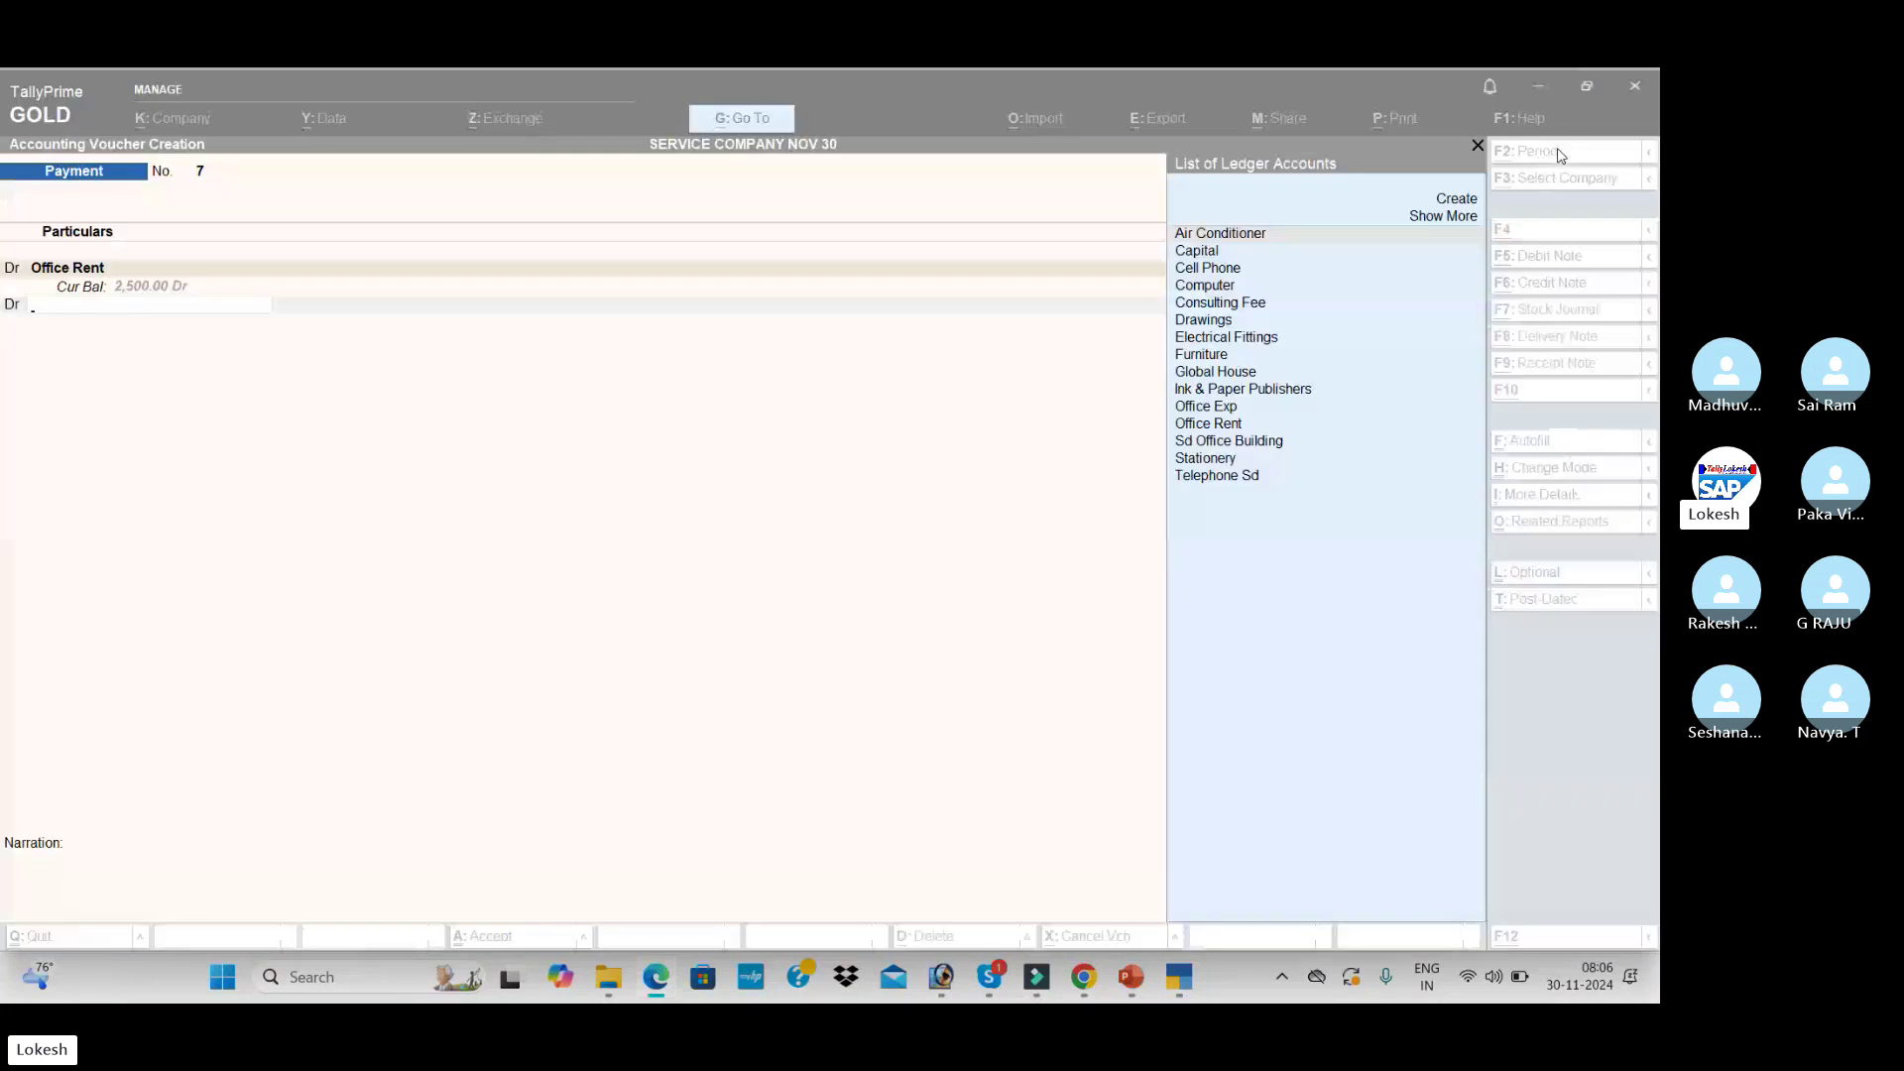
pyautogui.hotkey('alt', 'c')
pyautogui.write('Salaries')
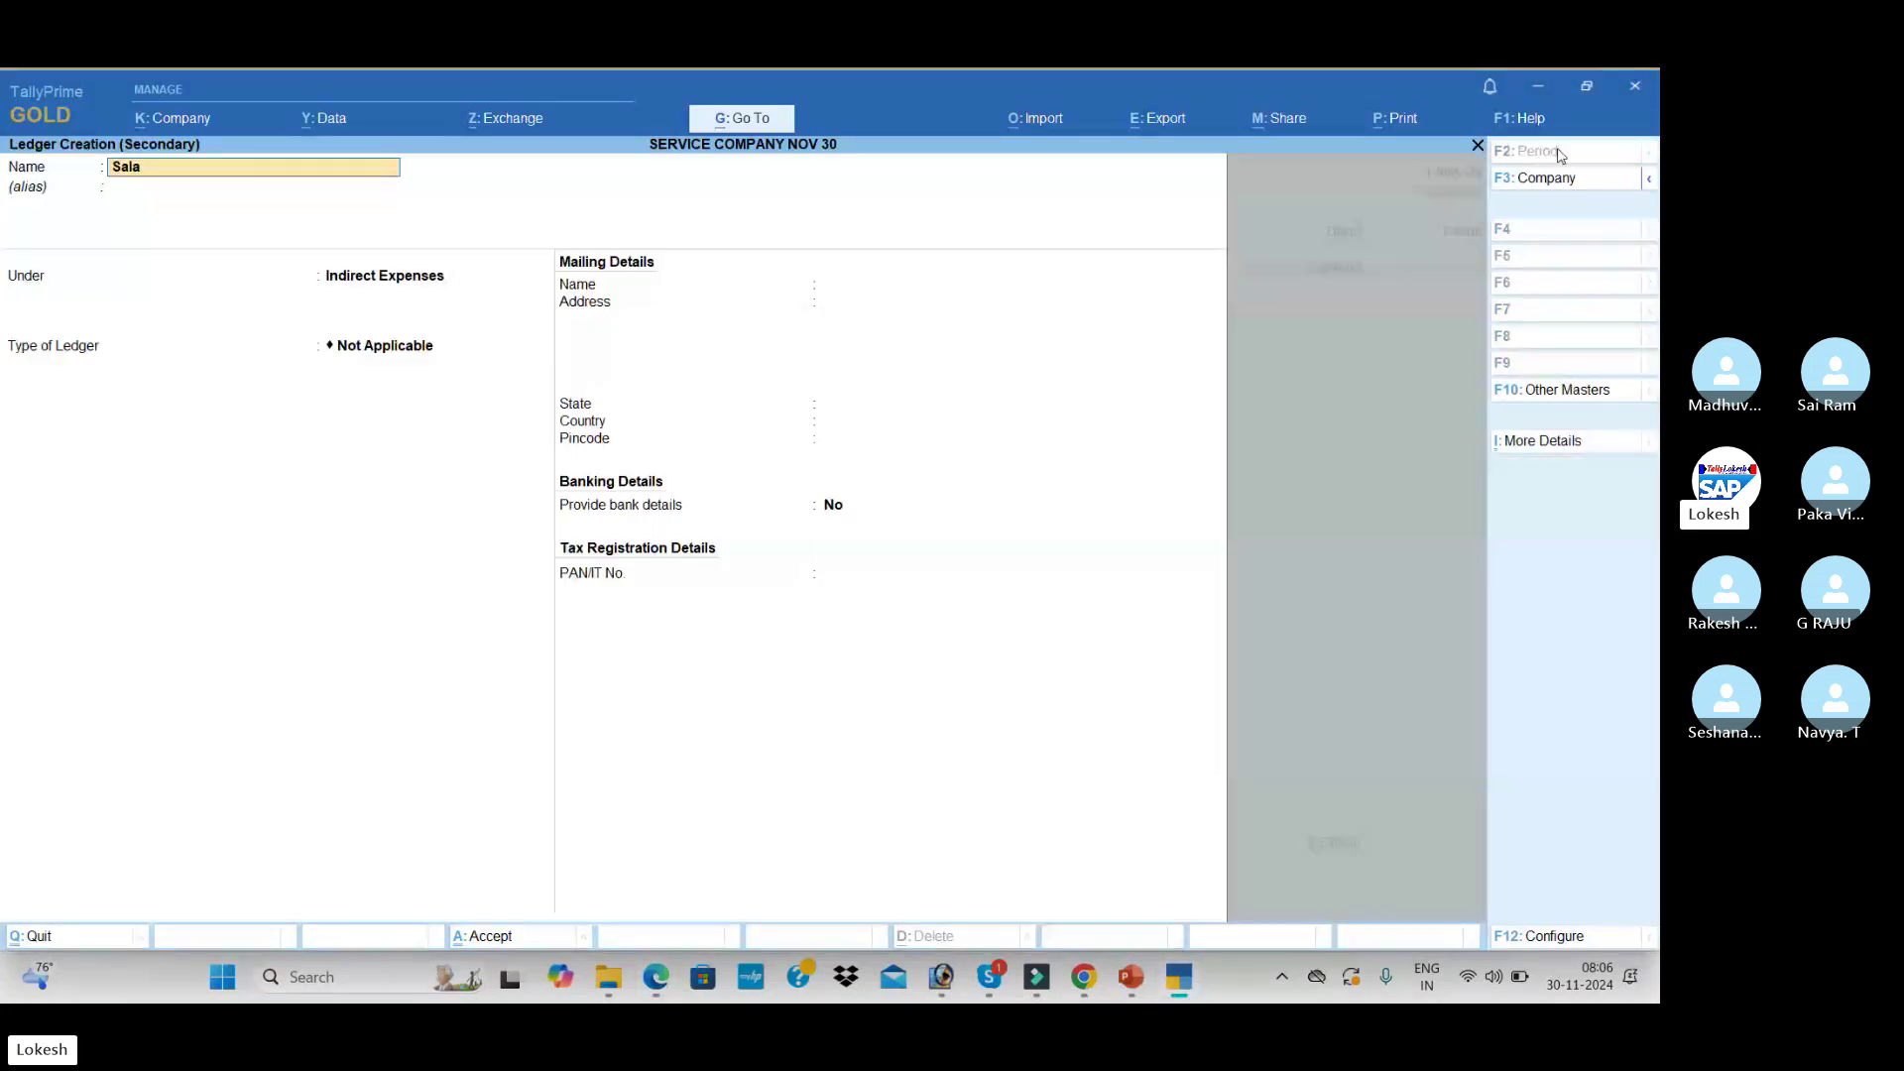
pyautogui.press('Return')
pyautogui.press('Return')
pyautogui.hotkey('ctrl', 'a')
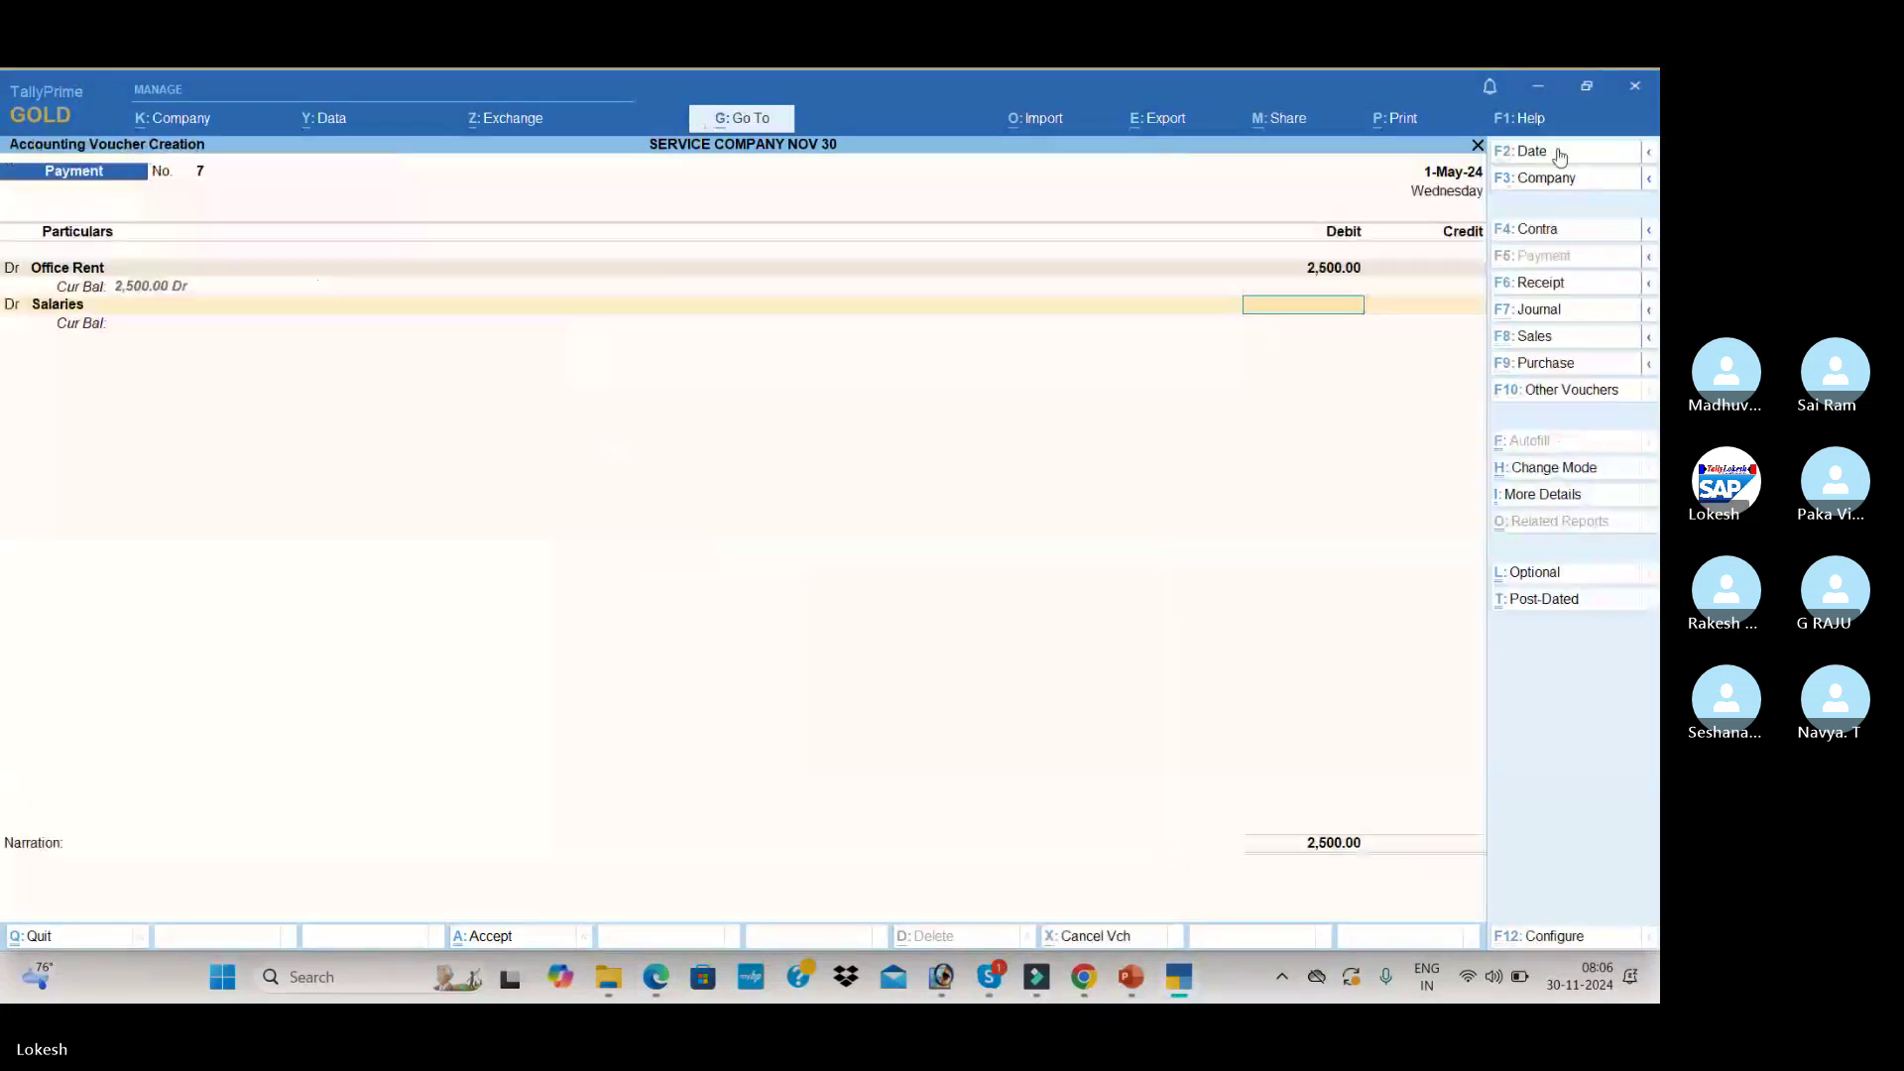
# - Verify the salary amount in the PDF and debit Salaries with 10,400
pyautogui.press('Return')
pyautogui.hotkey('alt', 'Tab')
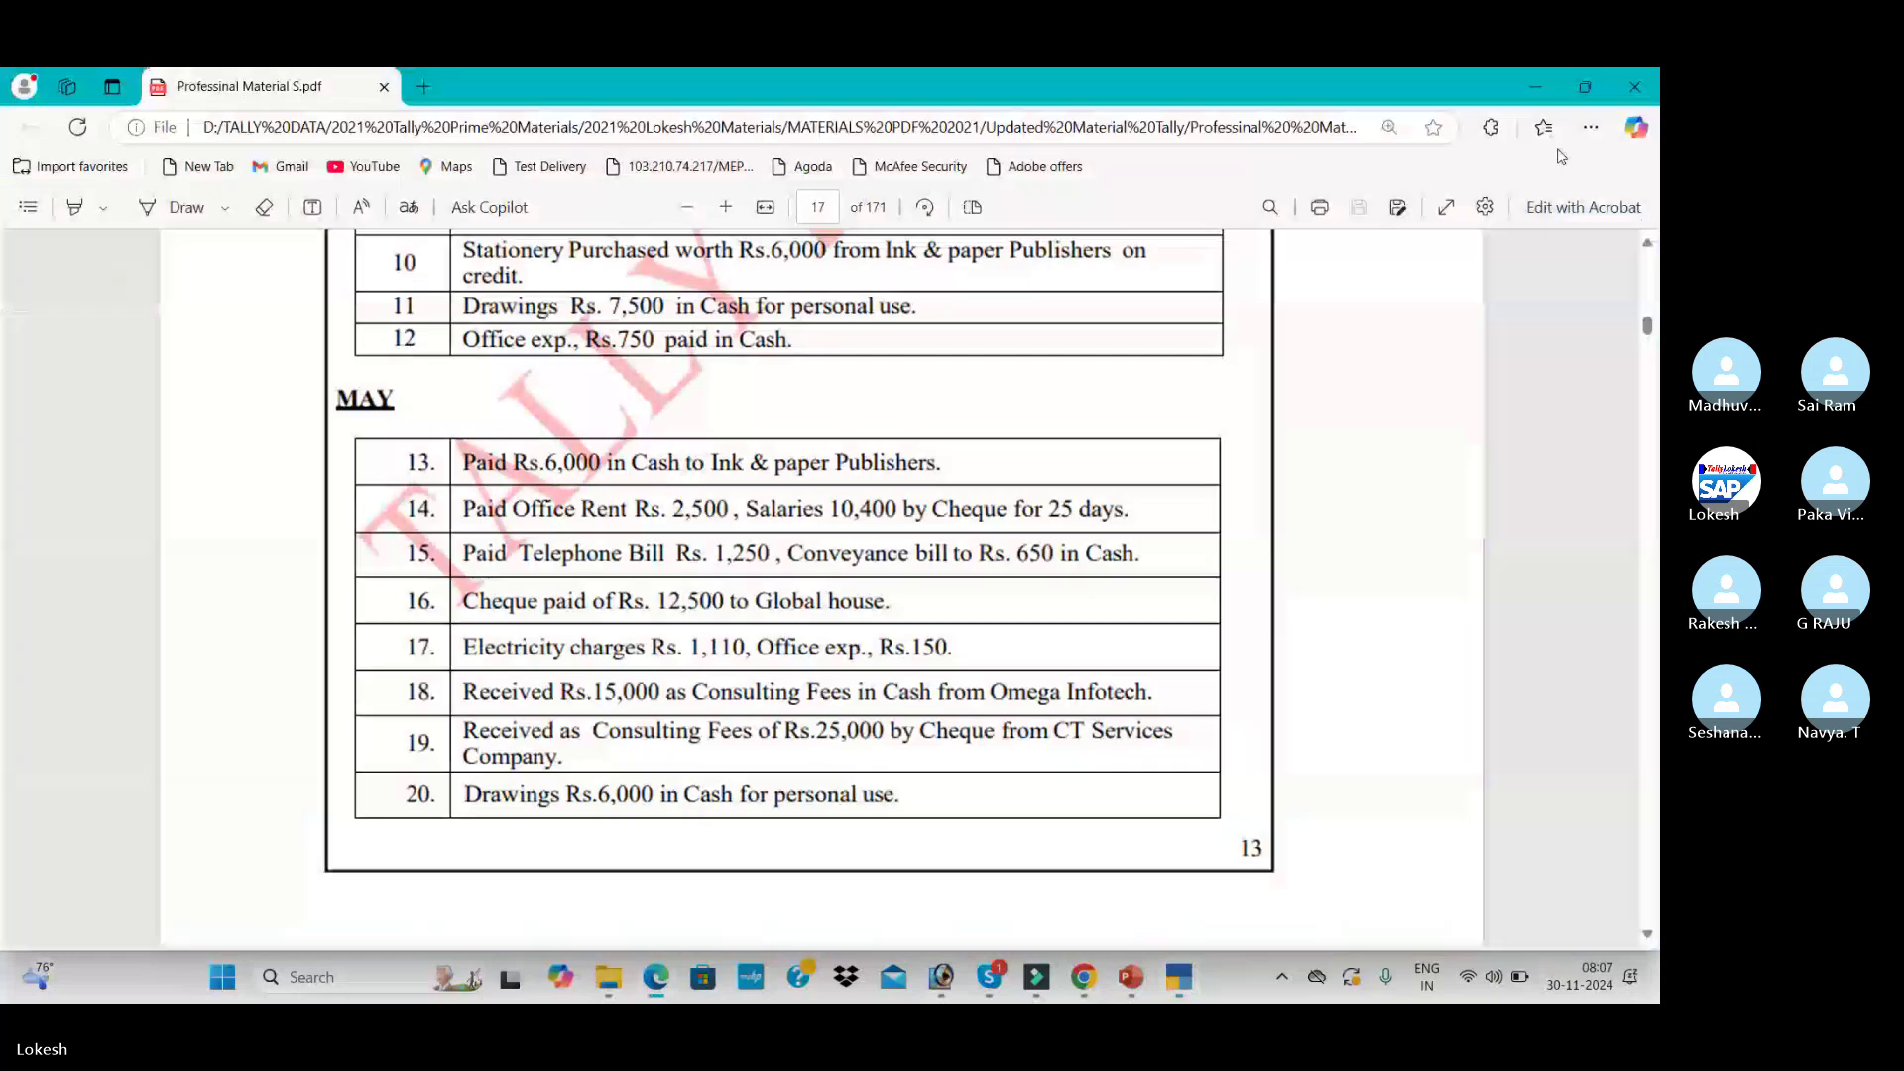
pyautogui.hotkey('alt', 'Tab')
pyautogui.press('BackSpace')
pyautogui.write('10400')
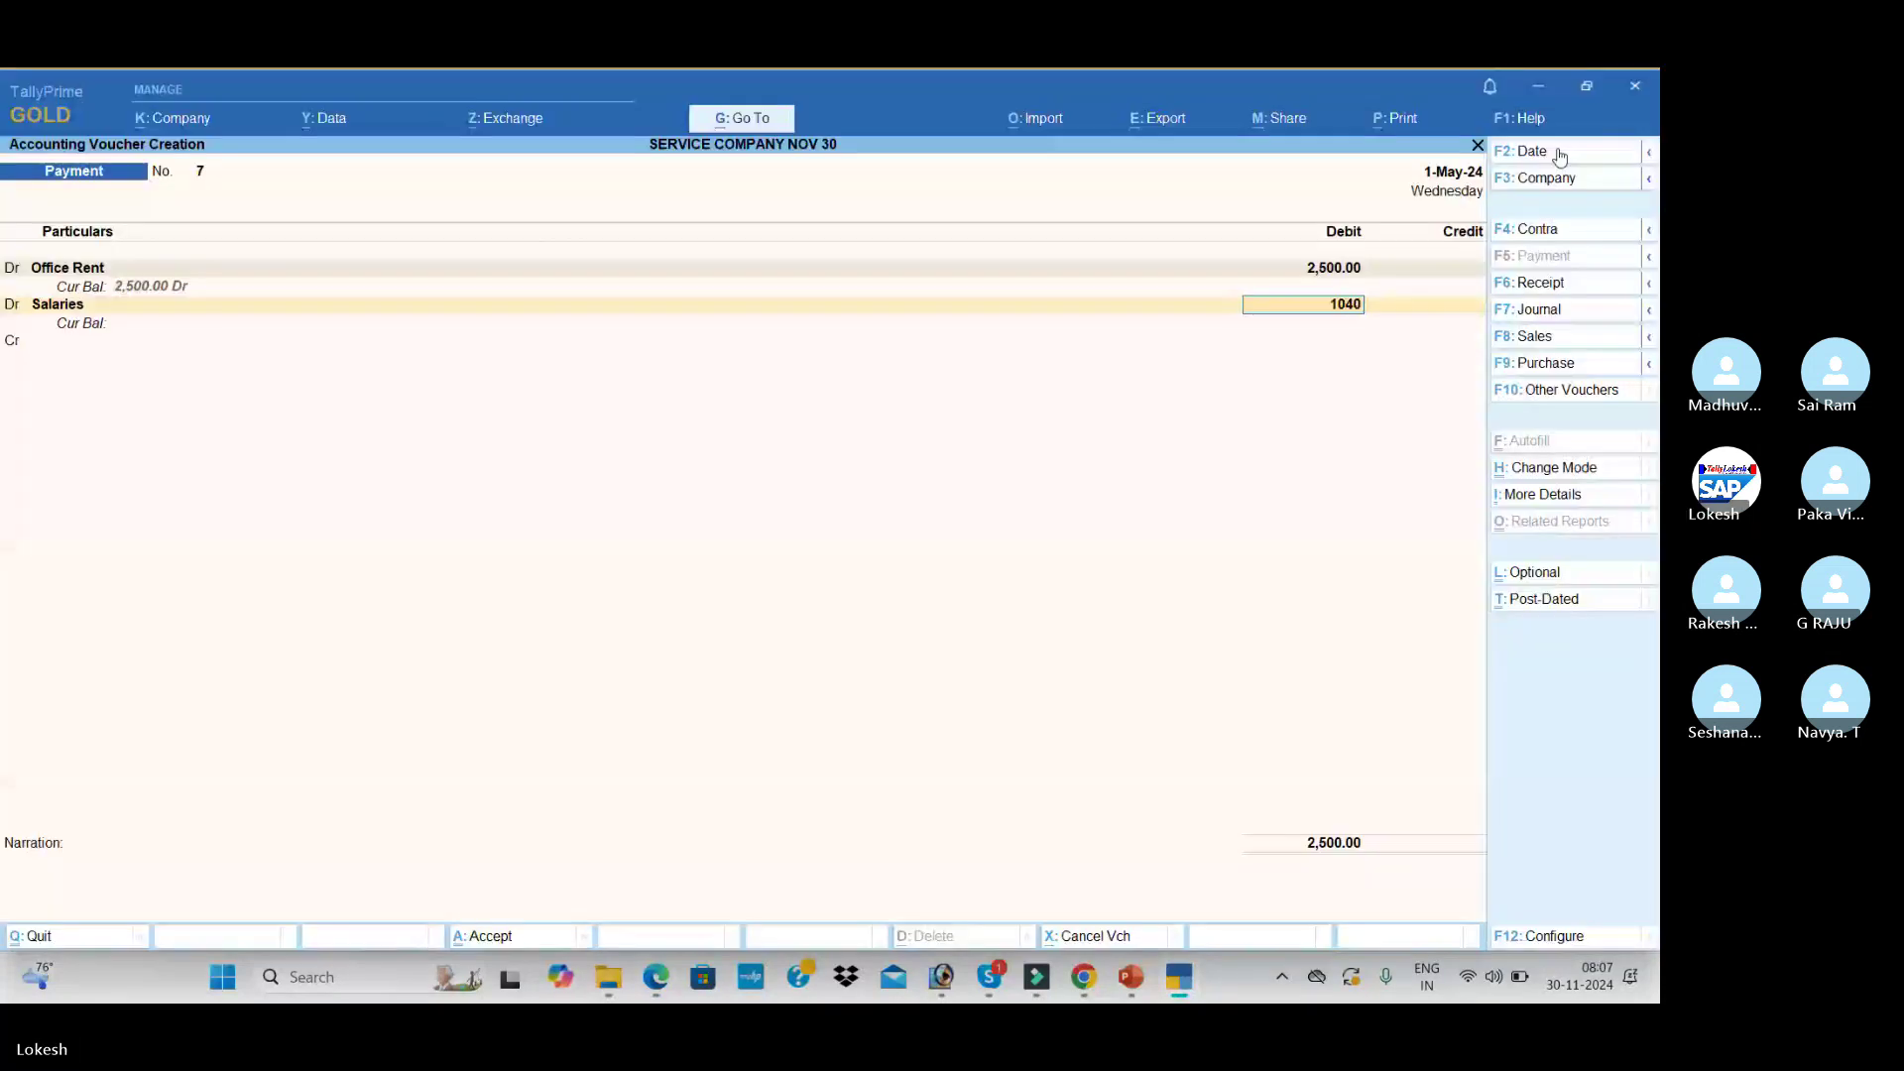
pyautogui.press('Return')
# - Check the payment mode in the PDF, credit Hdfc Bank with 12,900 and save the rent and salaries voucher
pyautogui.hotkey('alt', 'Tab')
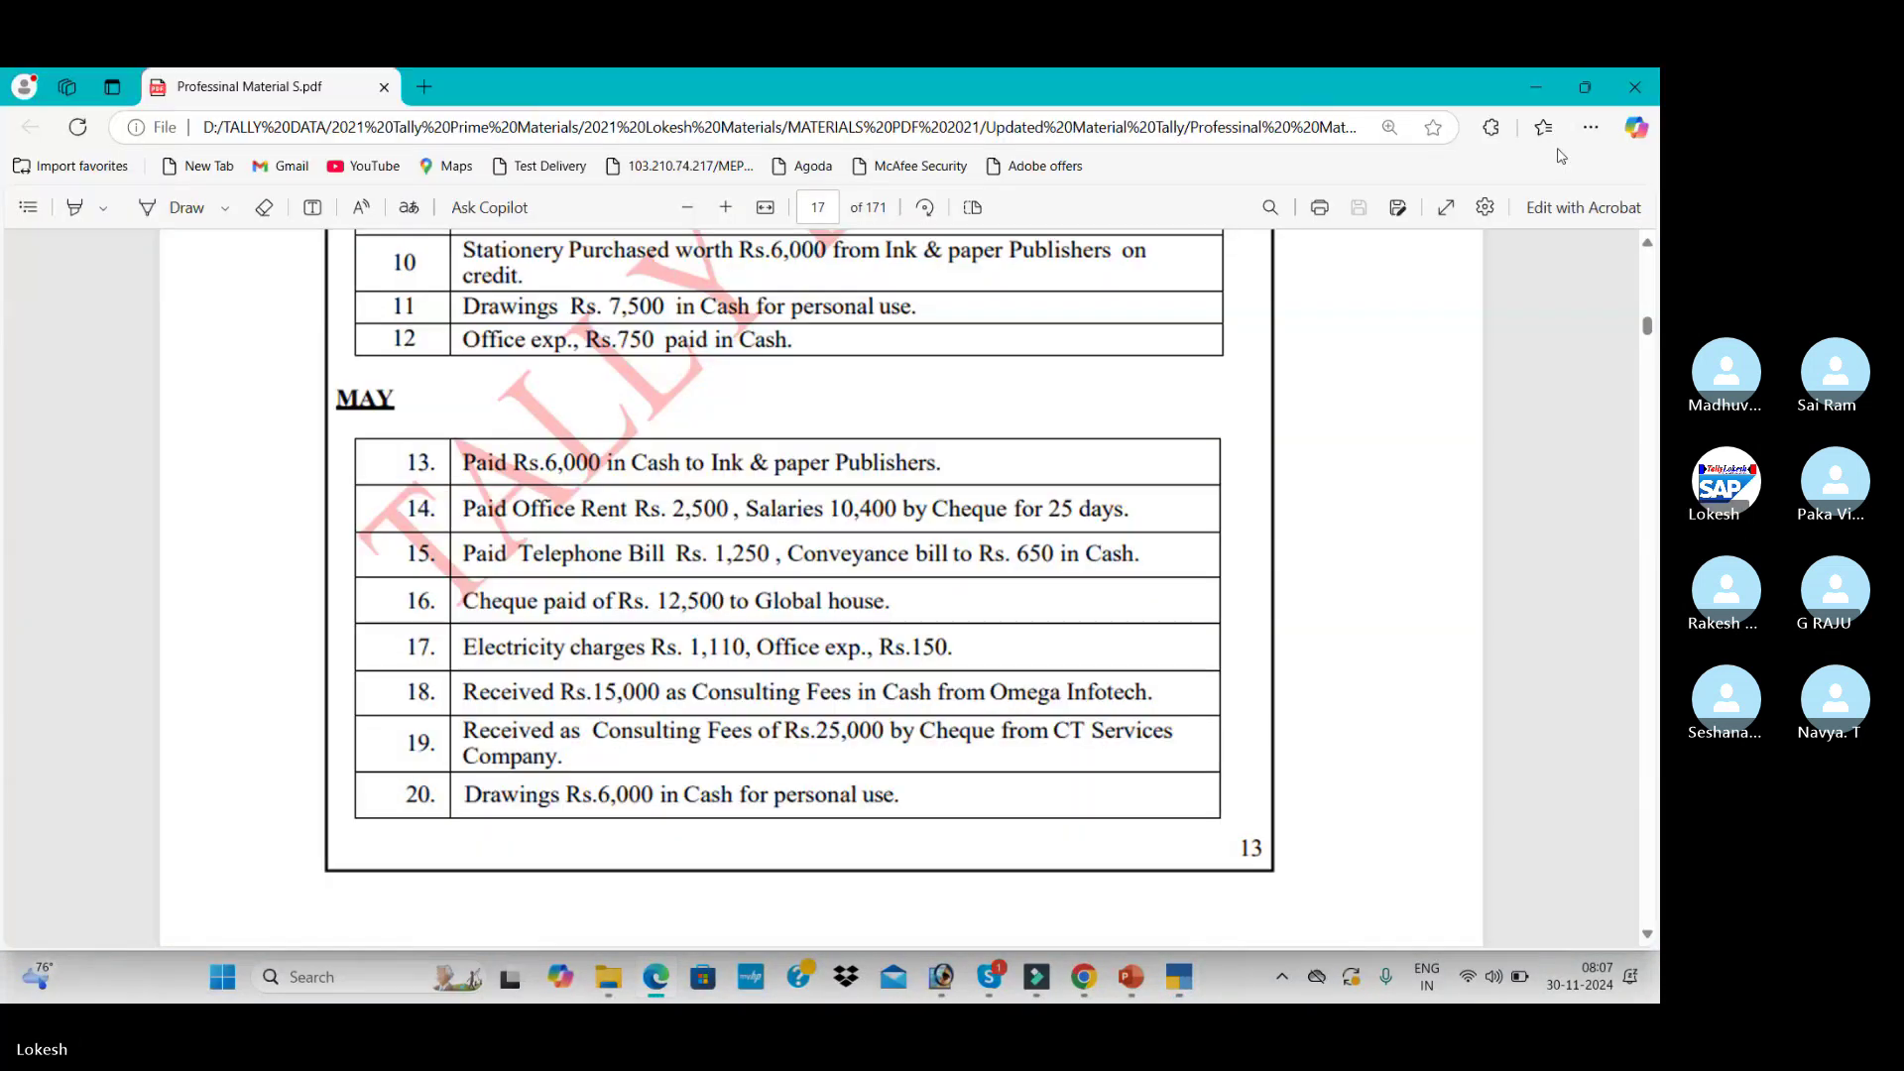
pyautogui.hotkey('alt', 'Tab')
pyautogui.write('H')
pyautogui.press('Return')
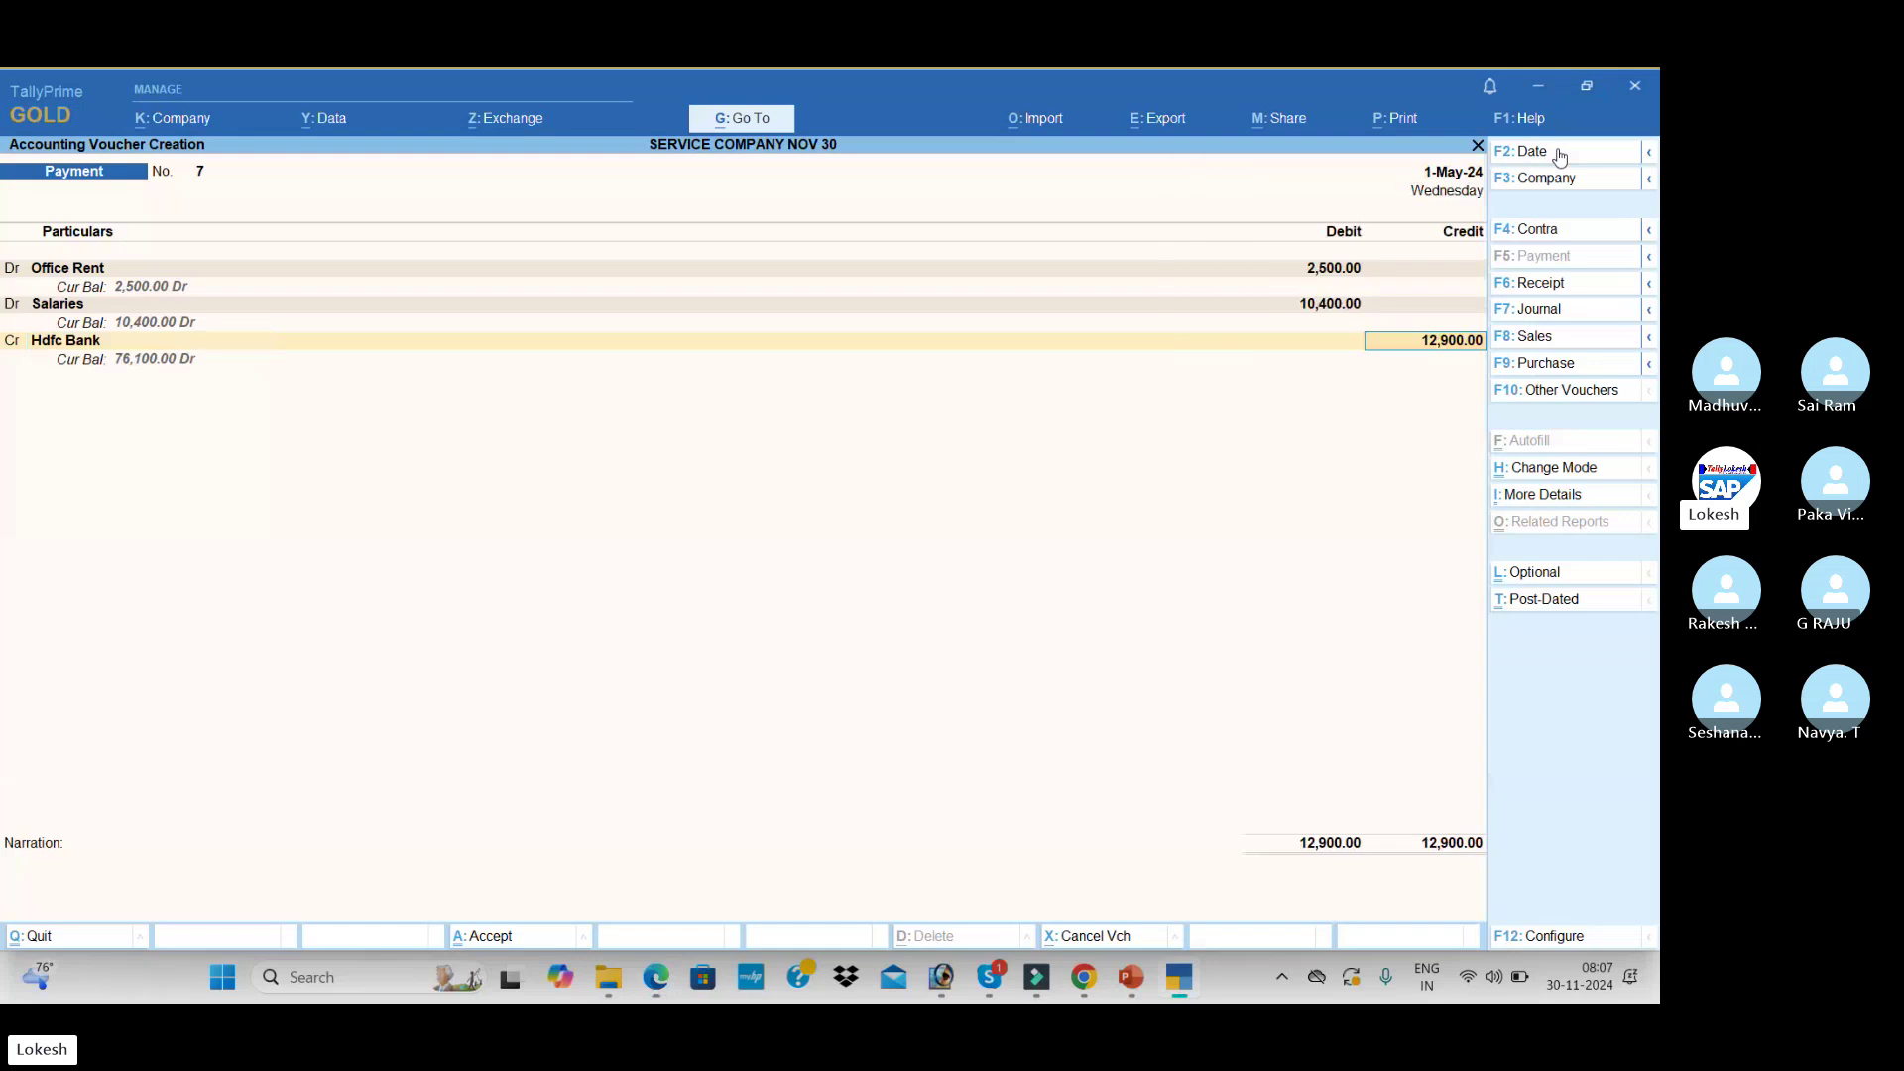
pyautogui.press('Return')
pyautogui.press('Return')
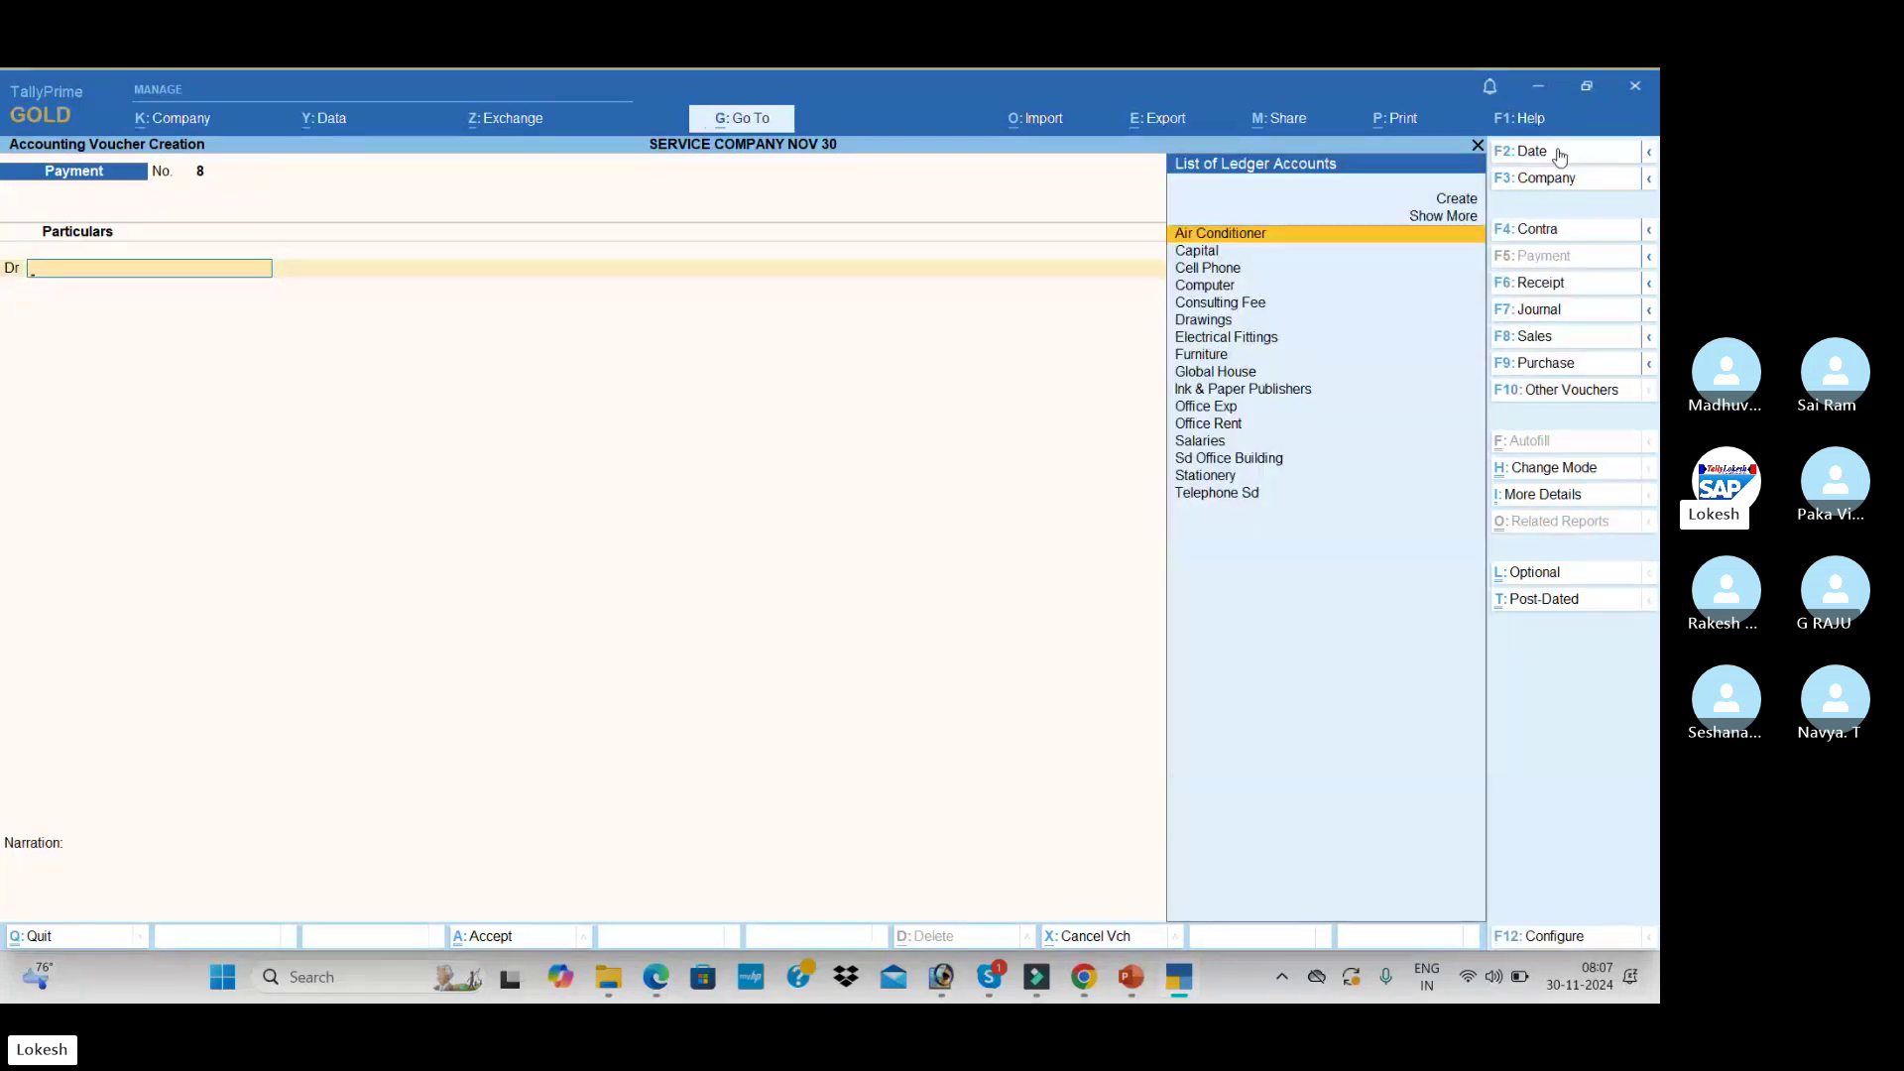
# - Check transaction 15 in the PDF and create a Telephone Bill ledger under Indirect Expenses from the new payment voucher
pyautogui.hotkey('alt', 'Tab')
pyautogui.hotkey('alt', 'Tab')
pyautogui.hotkey('alt', 'c')
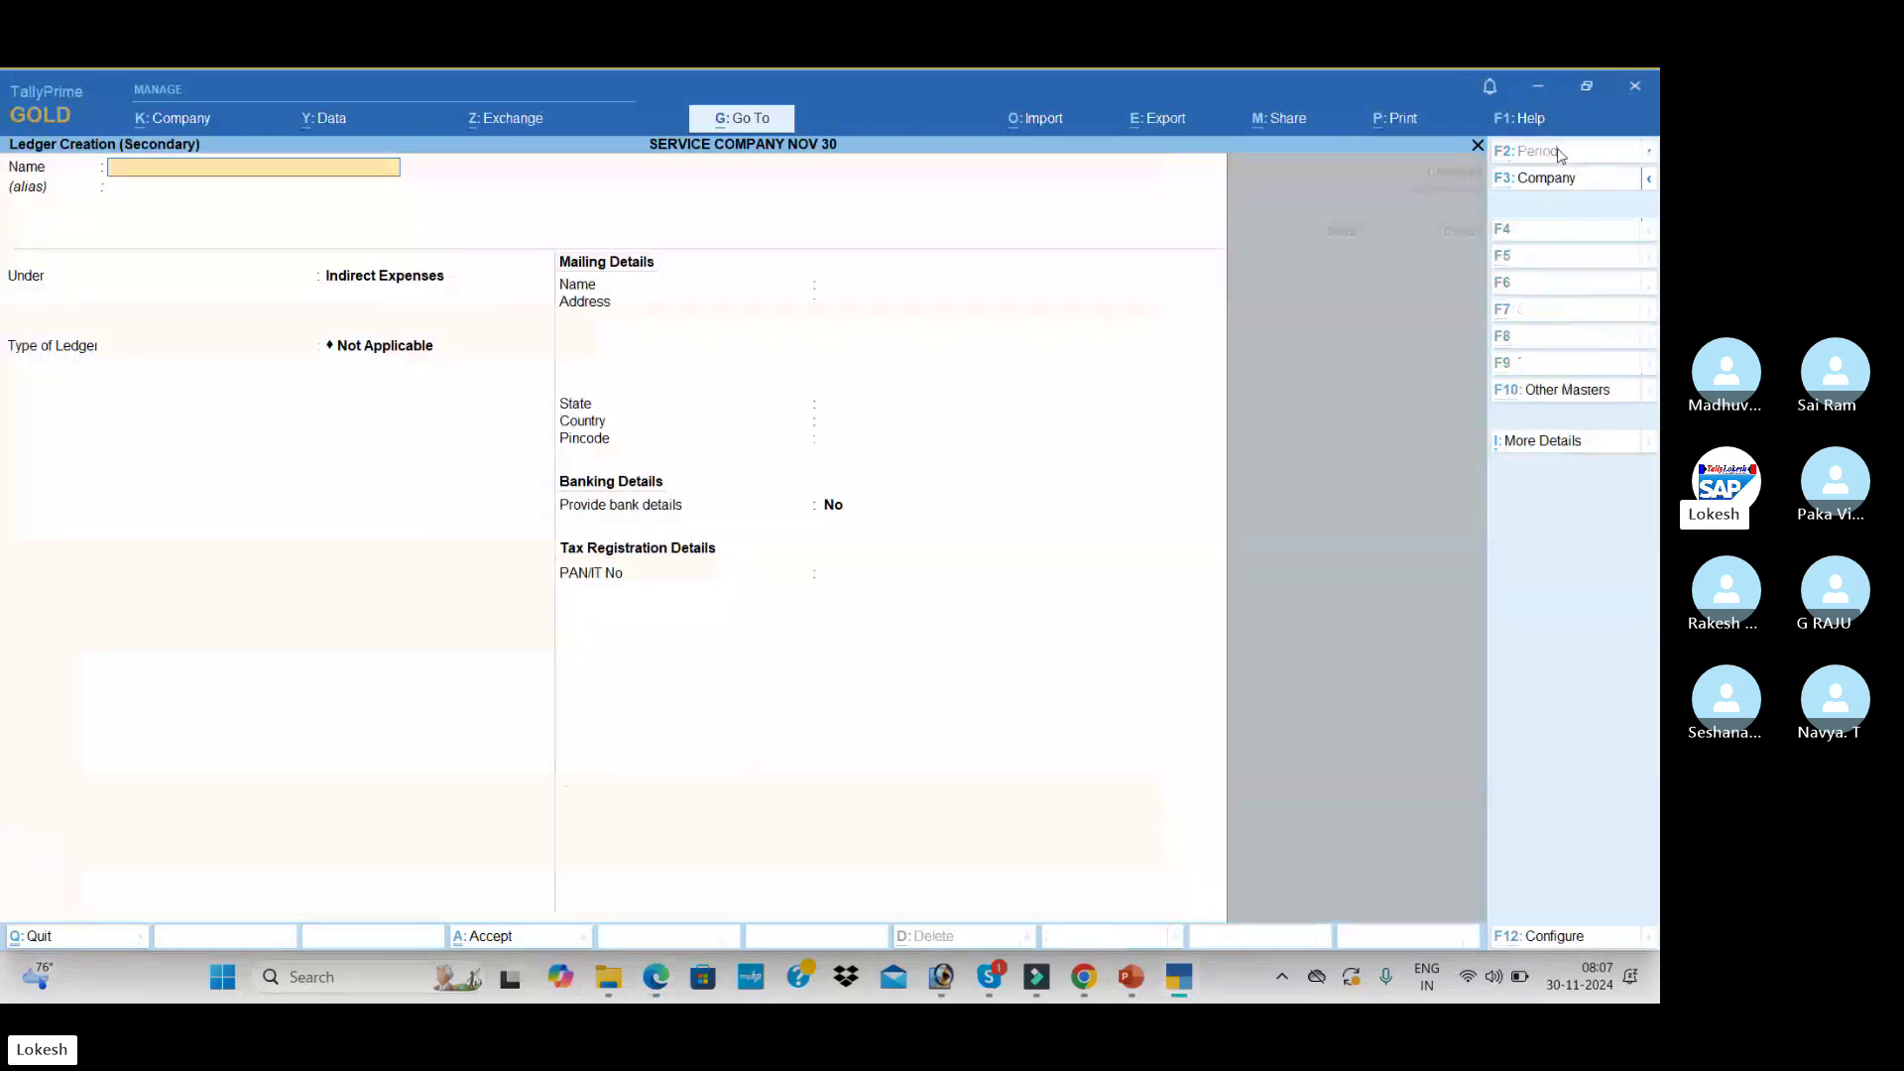
pyautogui.write('Telel')
pyautogui.press('BackSpace')
pyautogui.write('po')
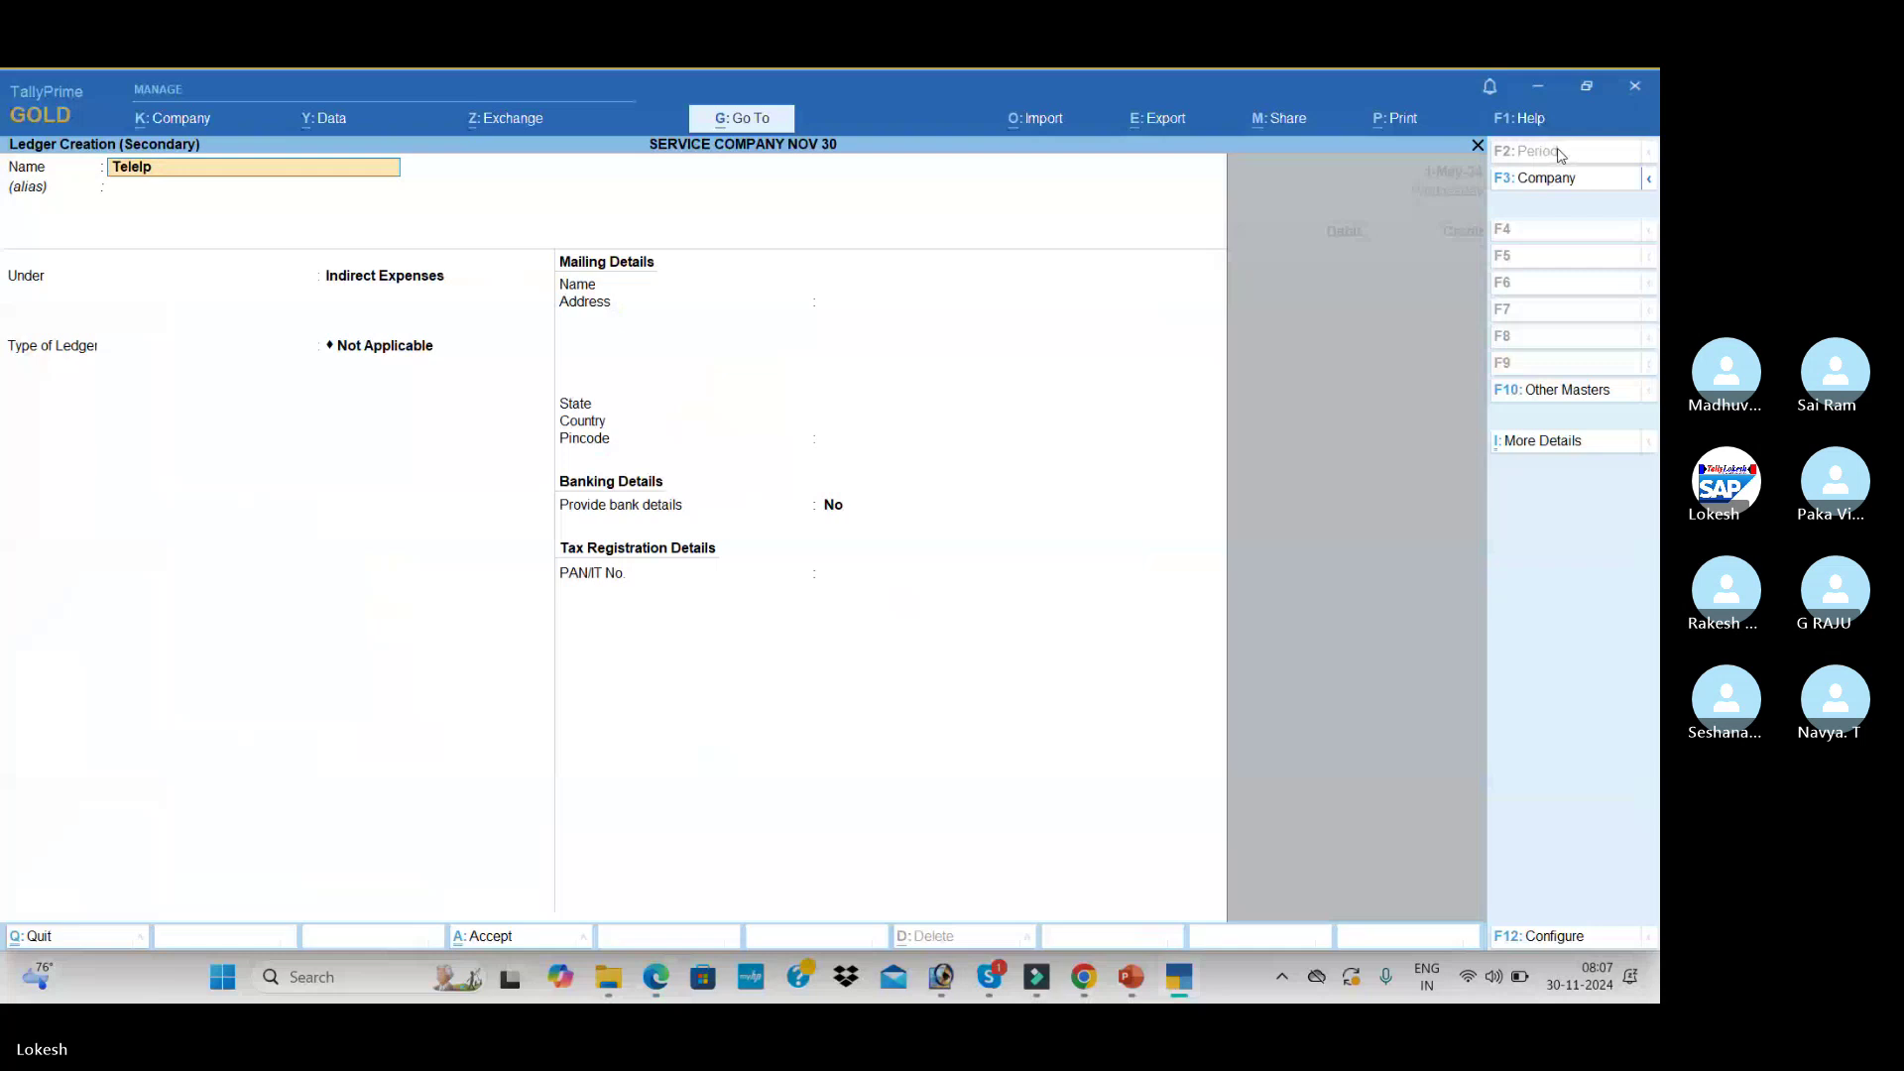
pyautogui.press('BackSpace')
pyautogui.press('BackSpace')
pyautogui.write('phone bill')
pyautogui.press('Return')
pyautogui.press('Return')
pyautogui.hotkey('ctrl', 'a')
# - Verify the telephone bill amount in the PDF and debit Telephone Bill with 1,250
pyautogui.hotkey('alt', 'Tab')
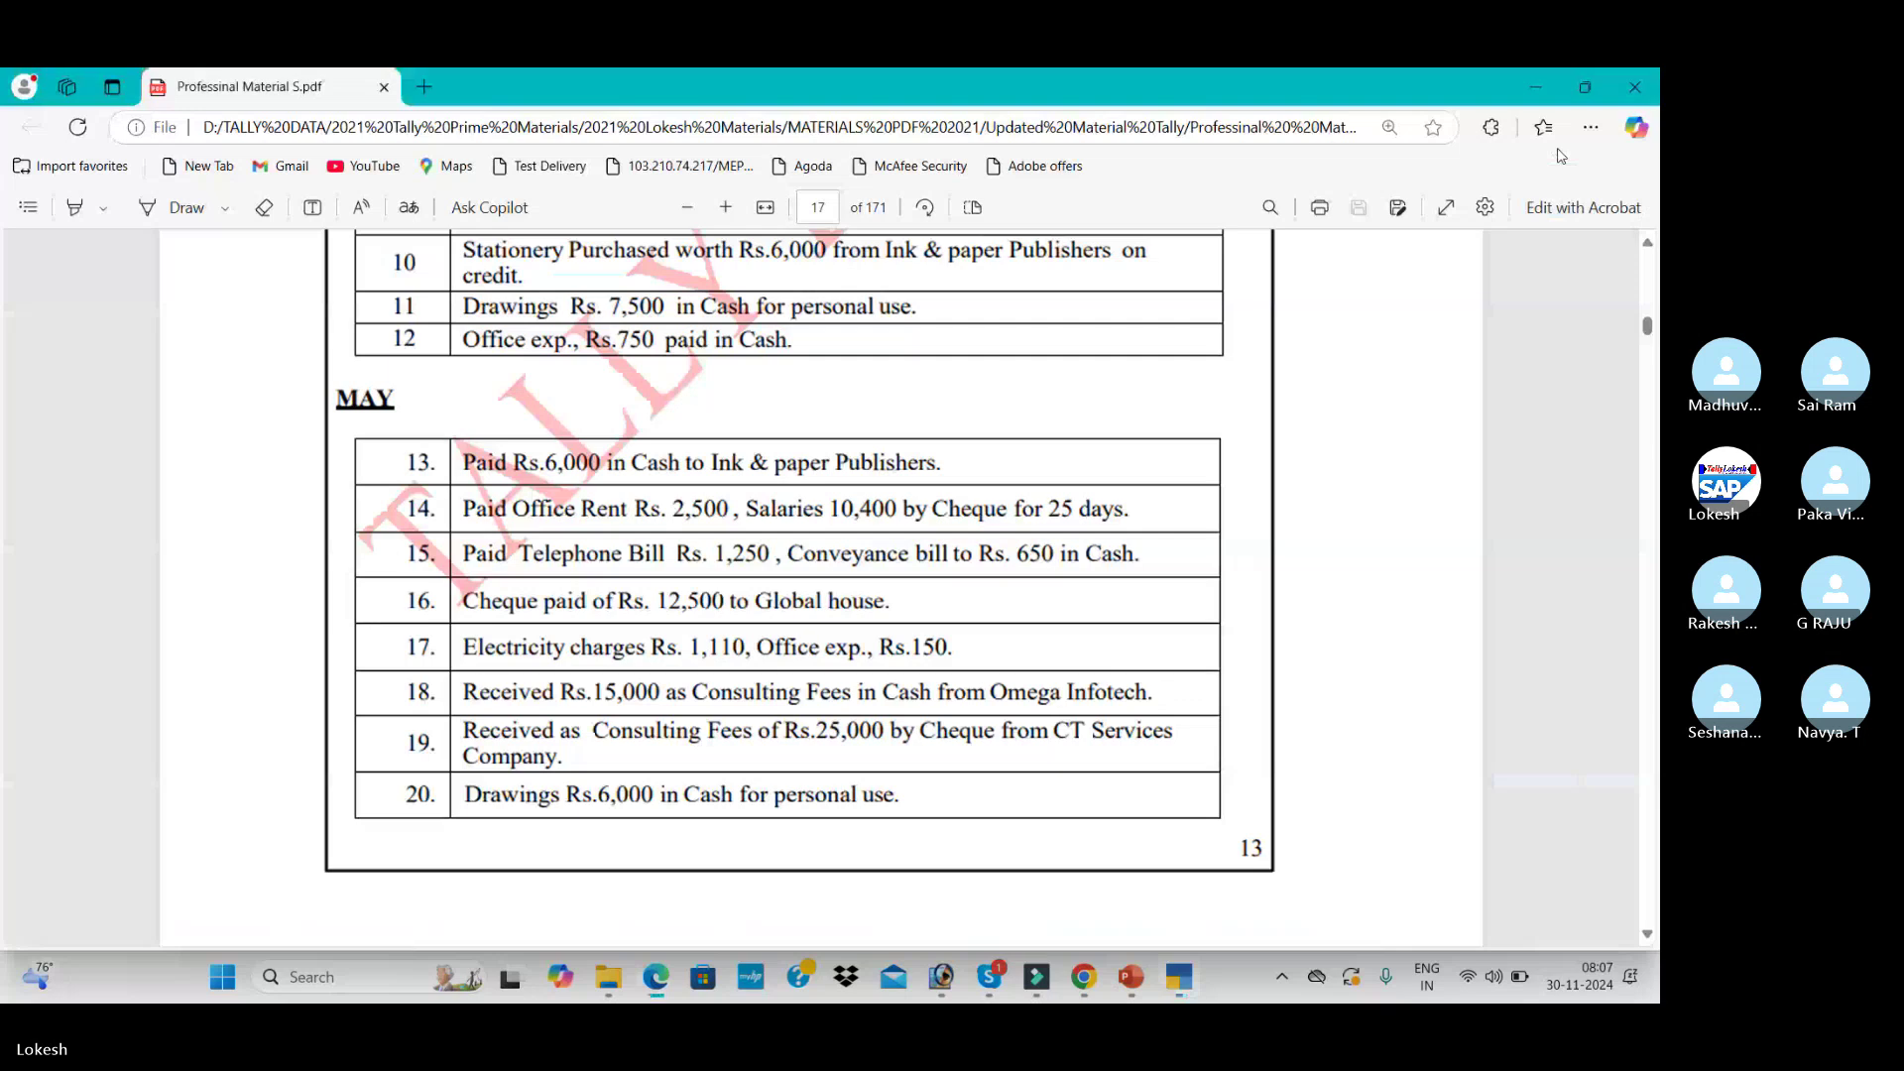
pyautogui.hotkey('alt', 'Tab')
pyautogui.write('1250')
pyautogui.press('Return')
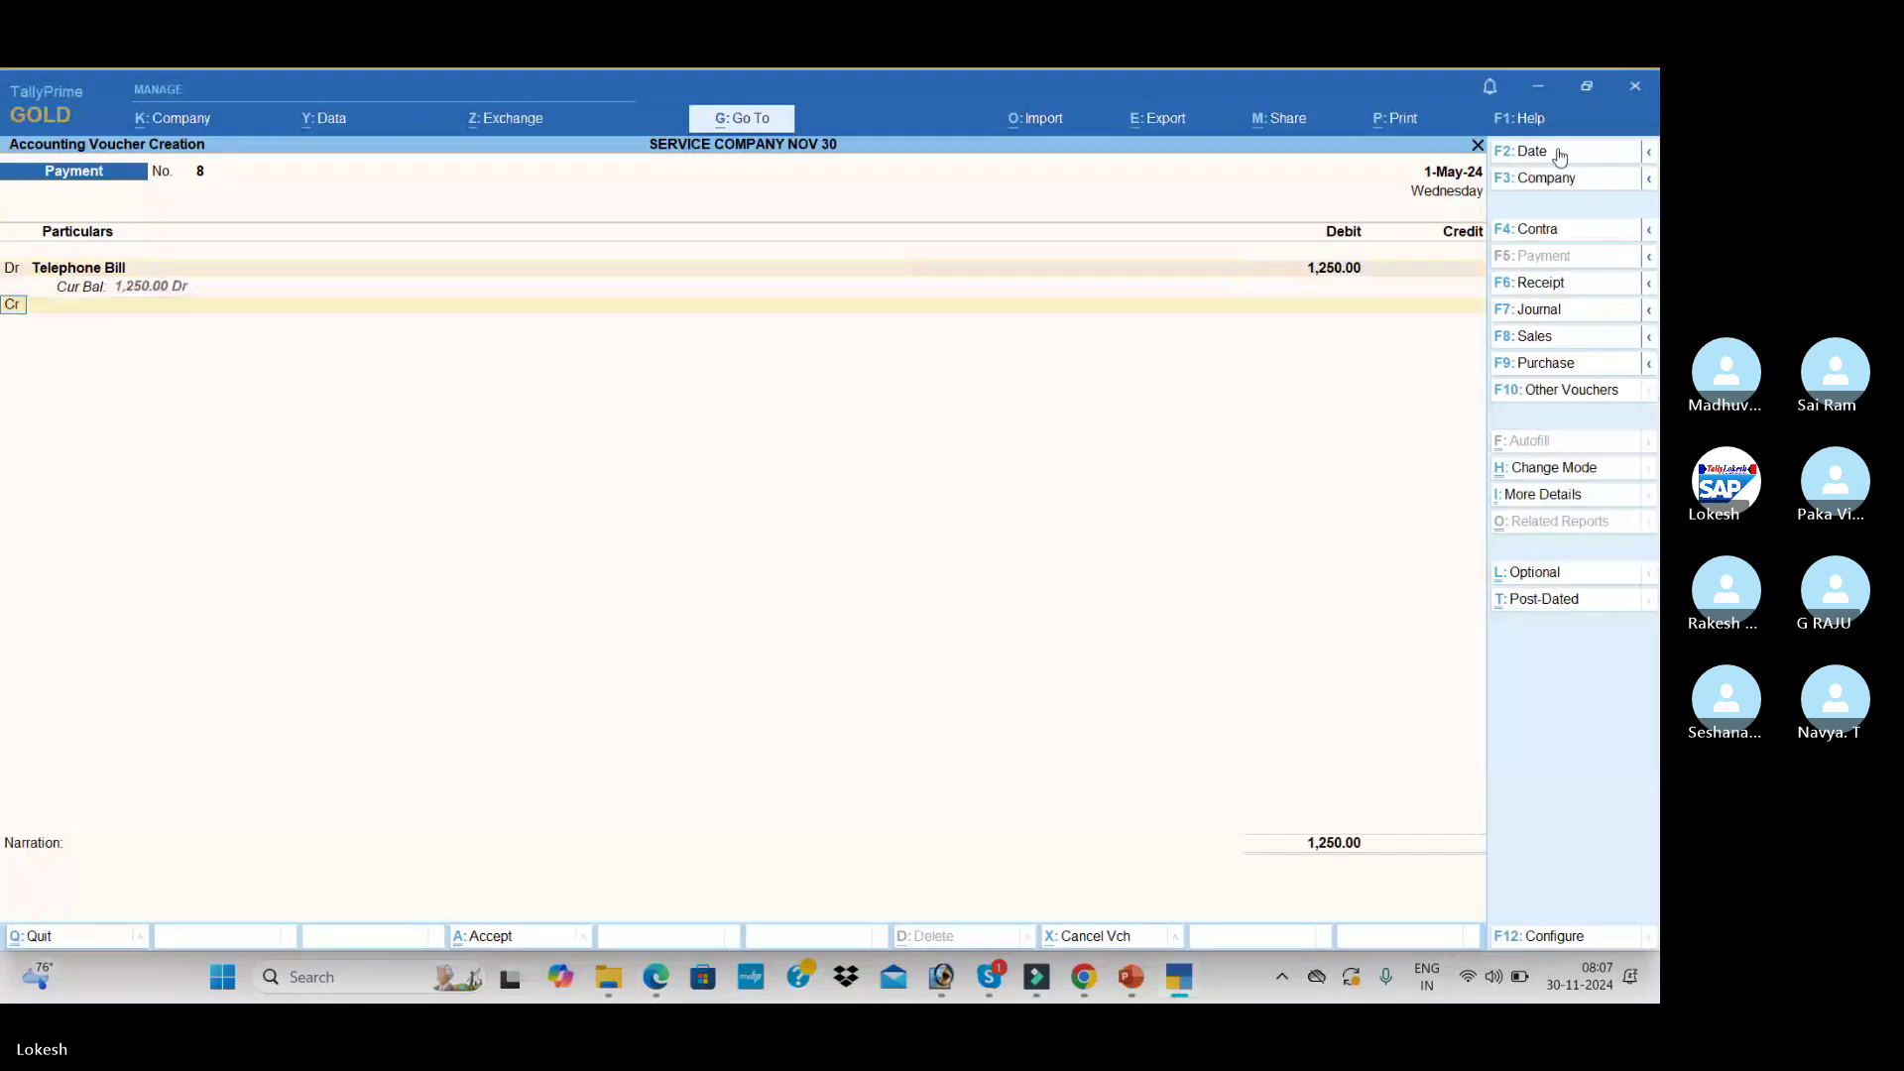
# - Change the next line to a debit and create a Conveyance Bill ledger under Indirect Expenses for it
pyautogui.hotkey('alt', 'Tab')
pyautogui.hotkey('alt', 'Tab')
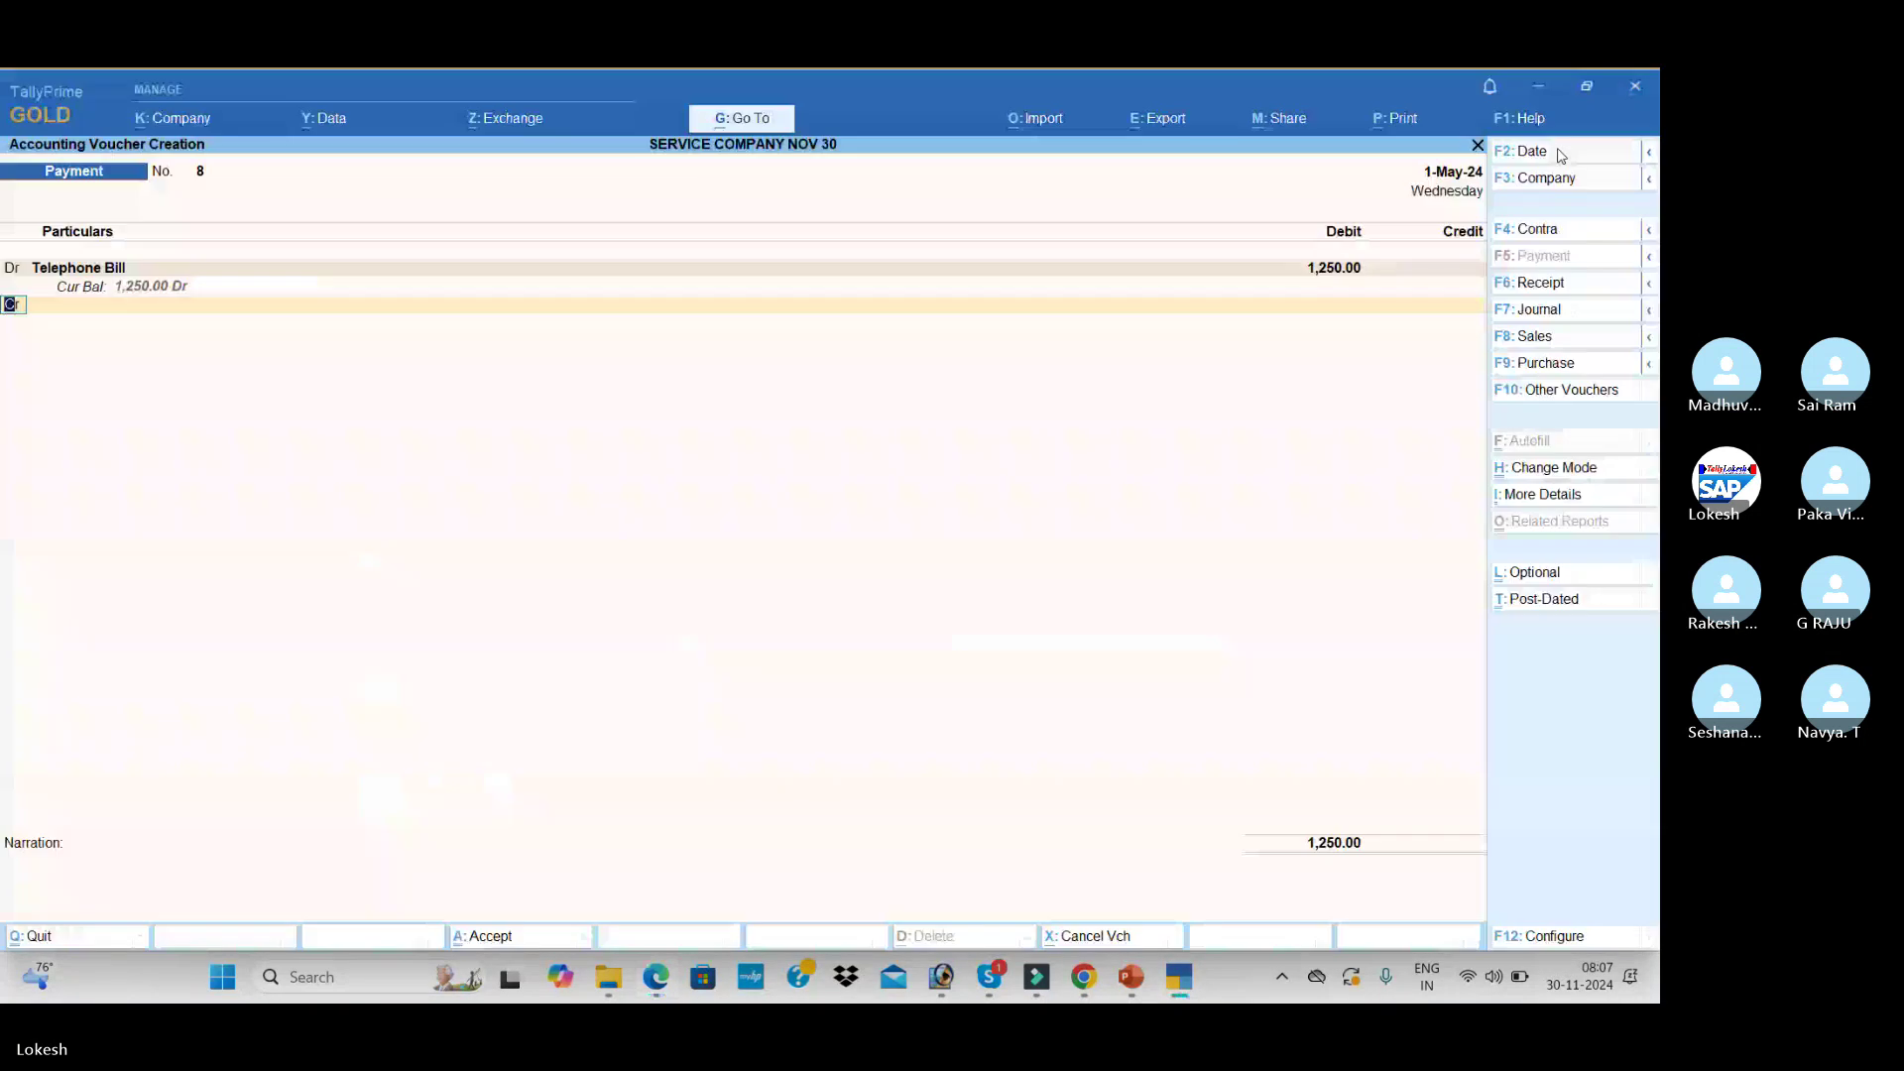
pyautogui.press('BackSpace')
pyautogui.write('d')
pyautogui.press('Return')
pyautogui.hotkey('alt', 'c')
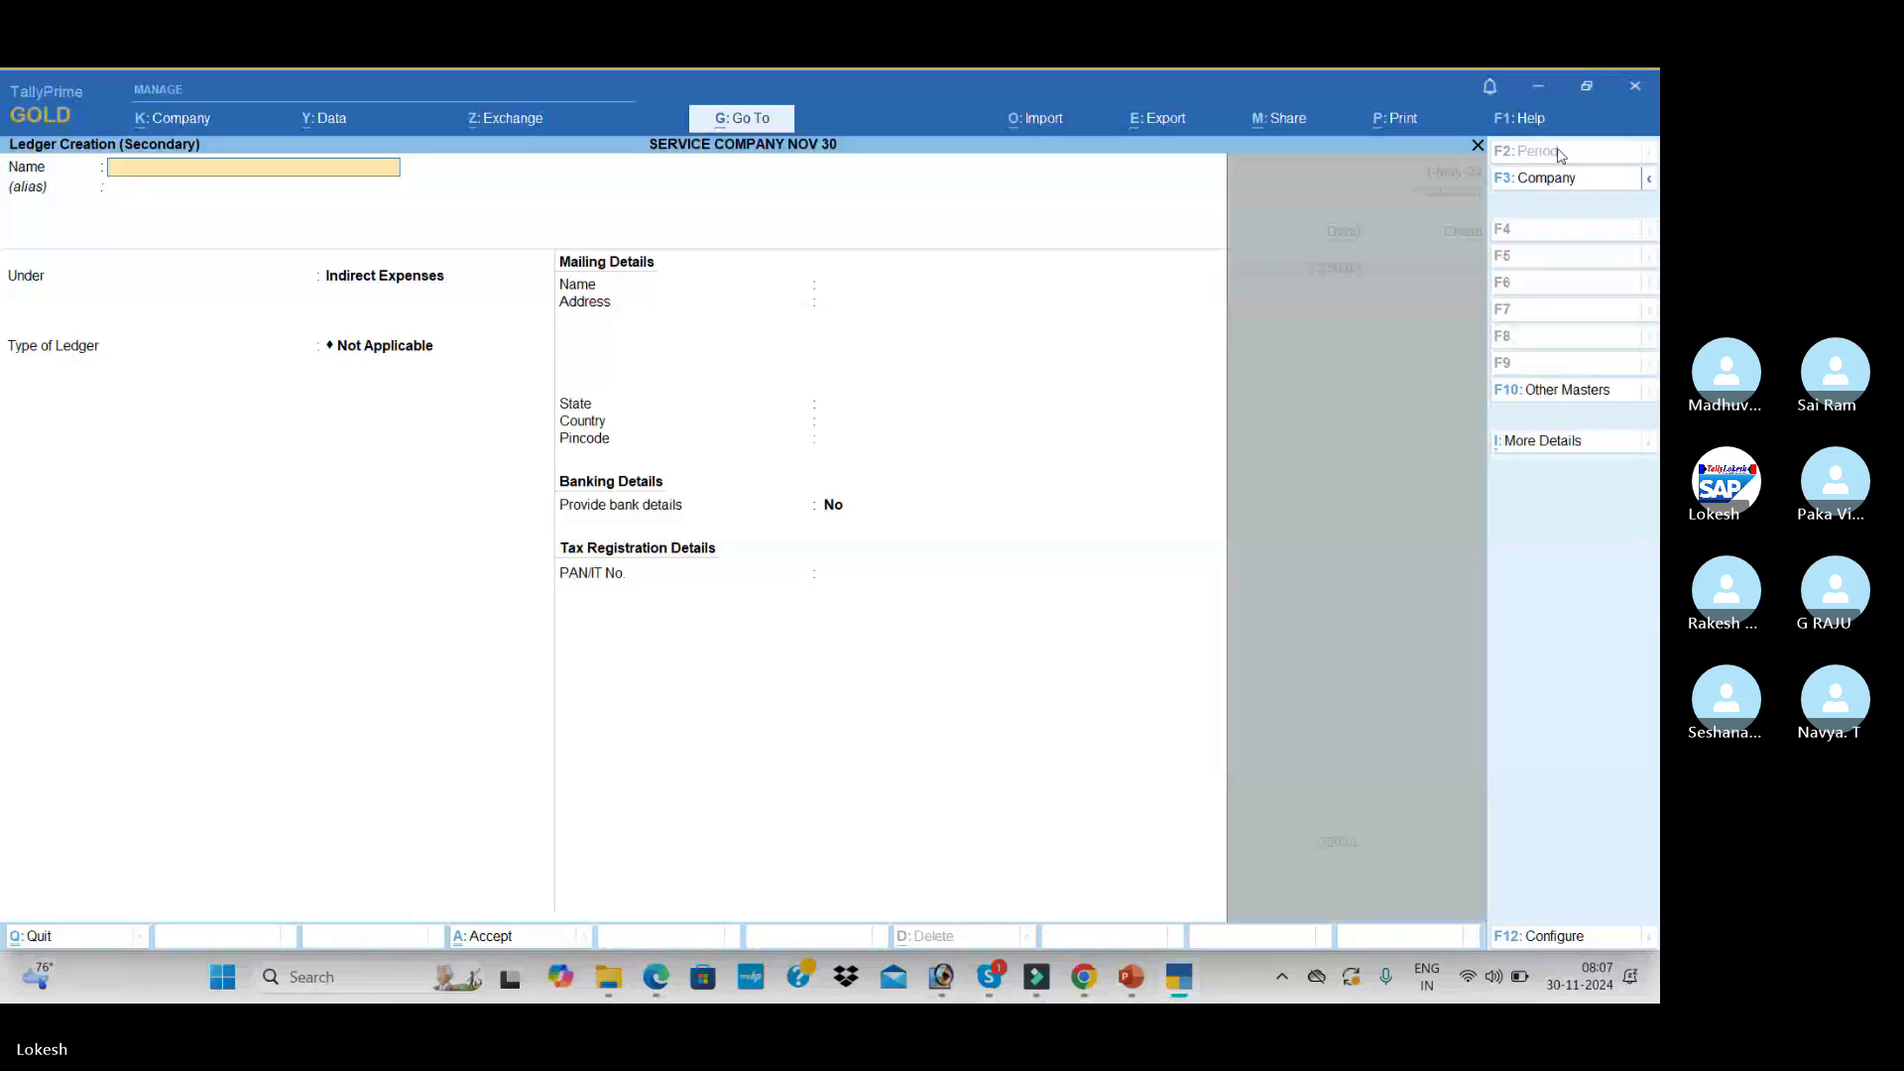
pyautogui.write('Conveyance')
pyautogui.write(' b')
pyautogui.write('ill')
pyautogui.hotkey('ctrl', 'a')
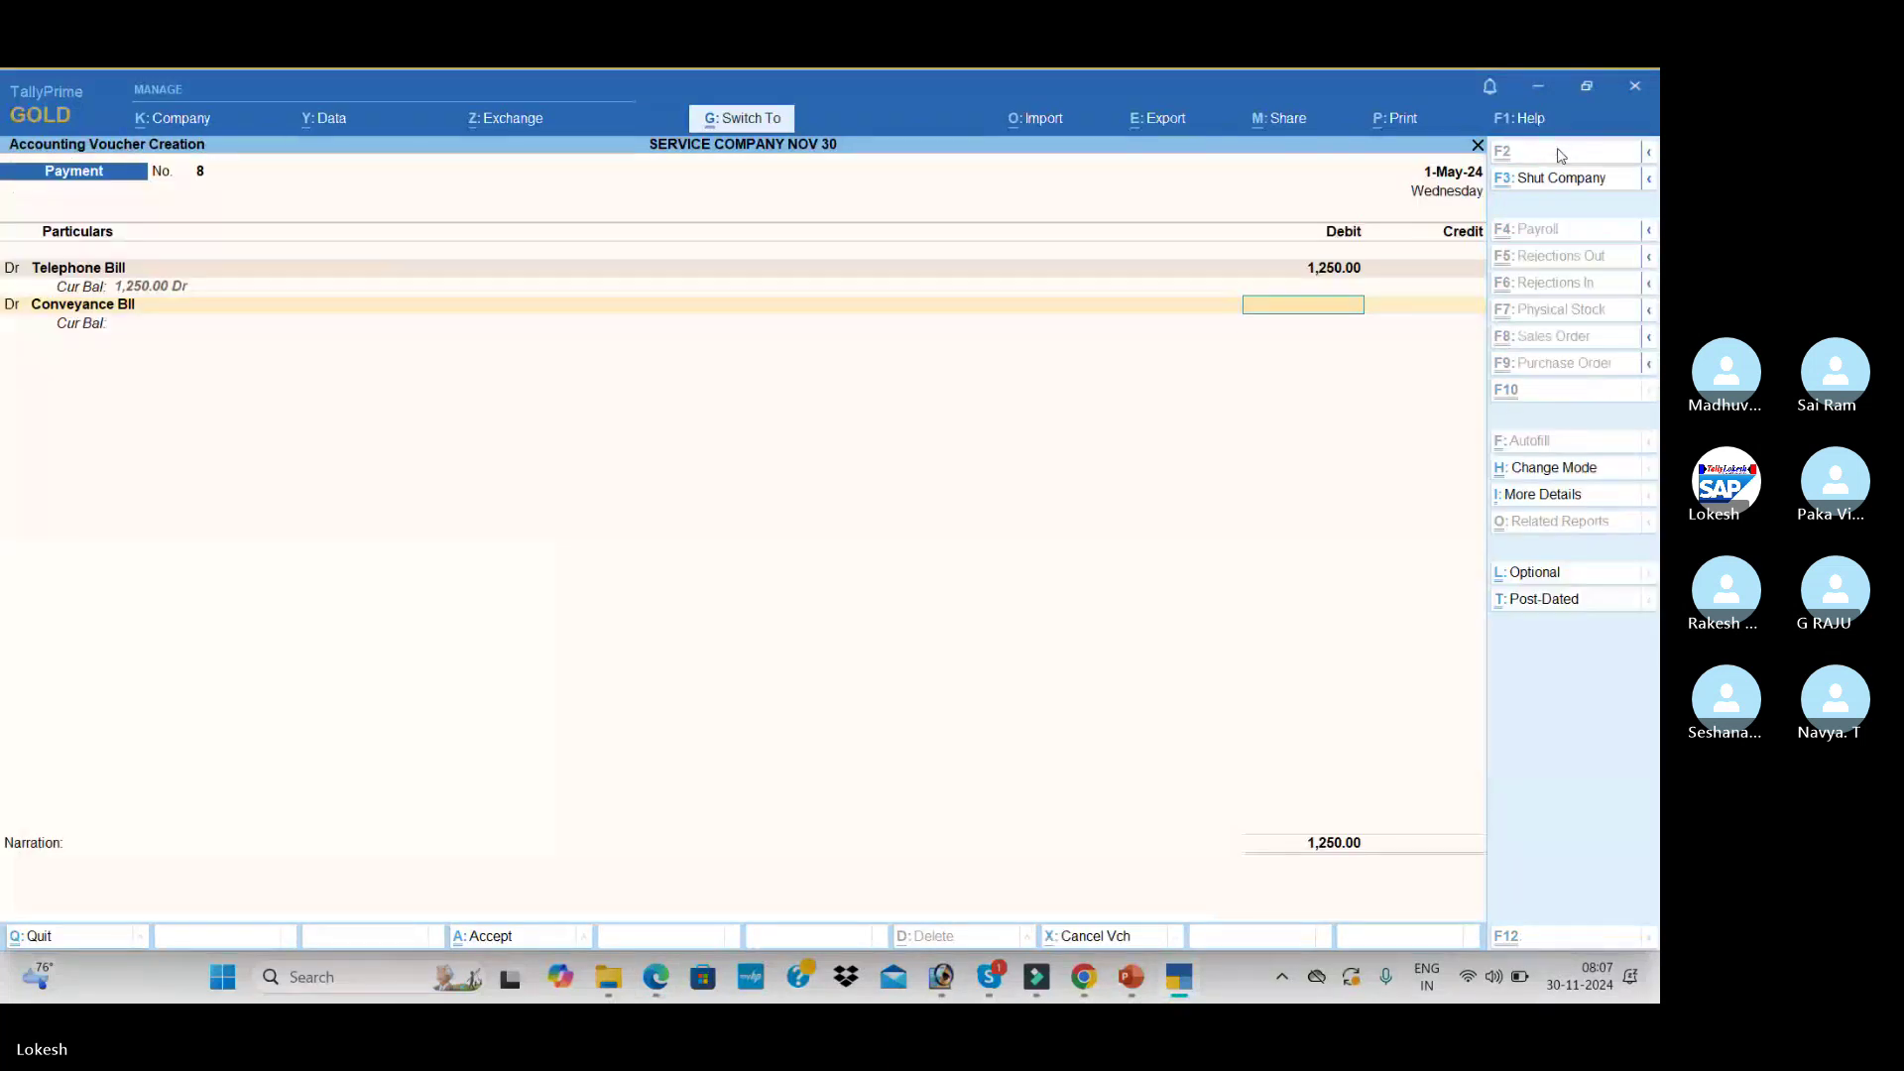
# - Verify the conveyance amount in the PDF, debit Conveyance Bill with 650, credit Cash with 1,900 and save the payment voucher
pyautogui.hotkey('alt', 'Tab')
pyautogui.hotkey('alt', 'Tab')
pyautogui.write('65')
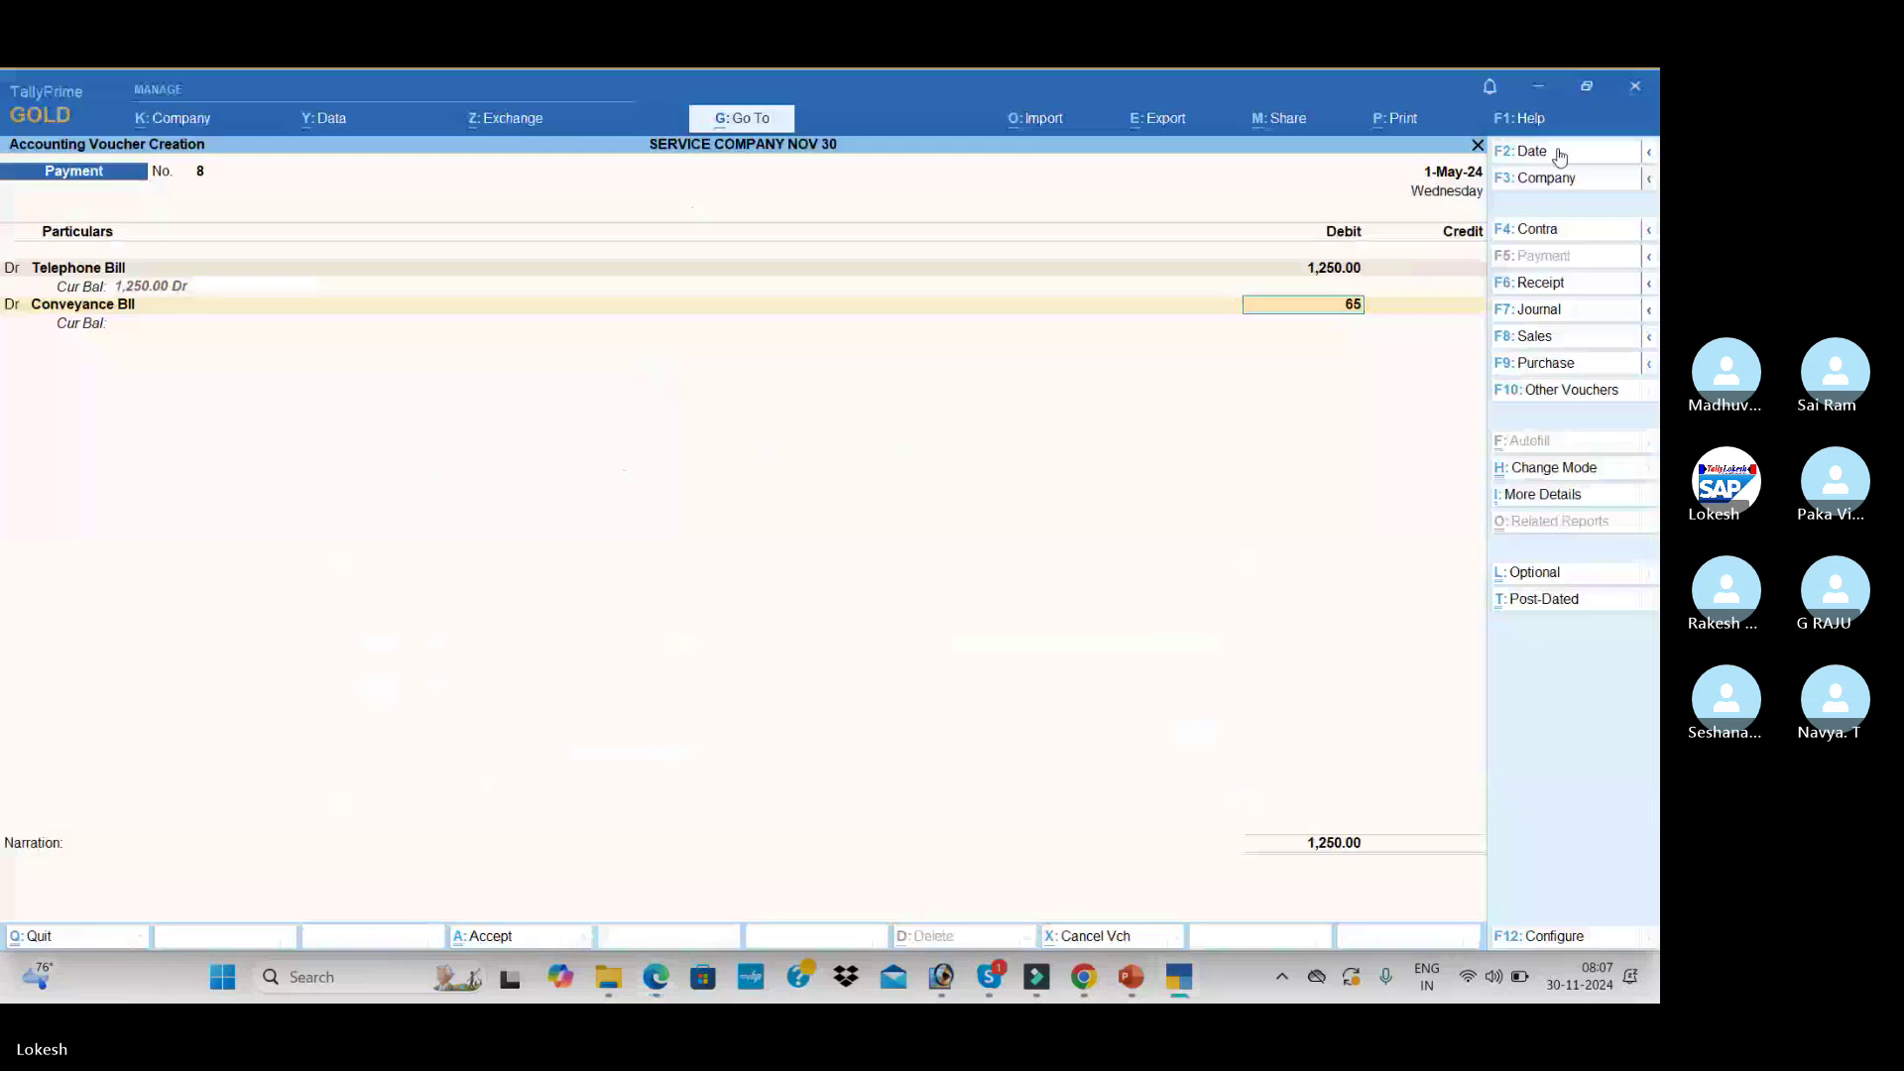
pyautogui.write('0')
pyautogui.press('Return')
pyautogui.press('Down')
pyautogui.press('Return')
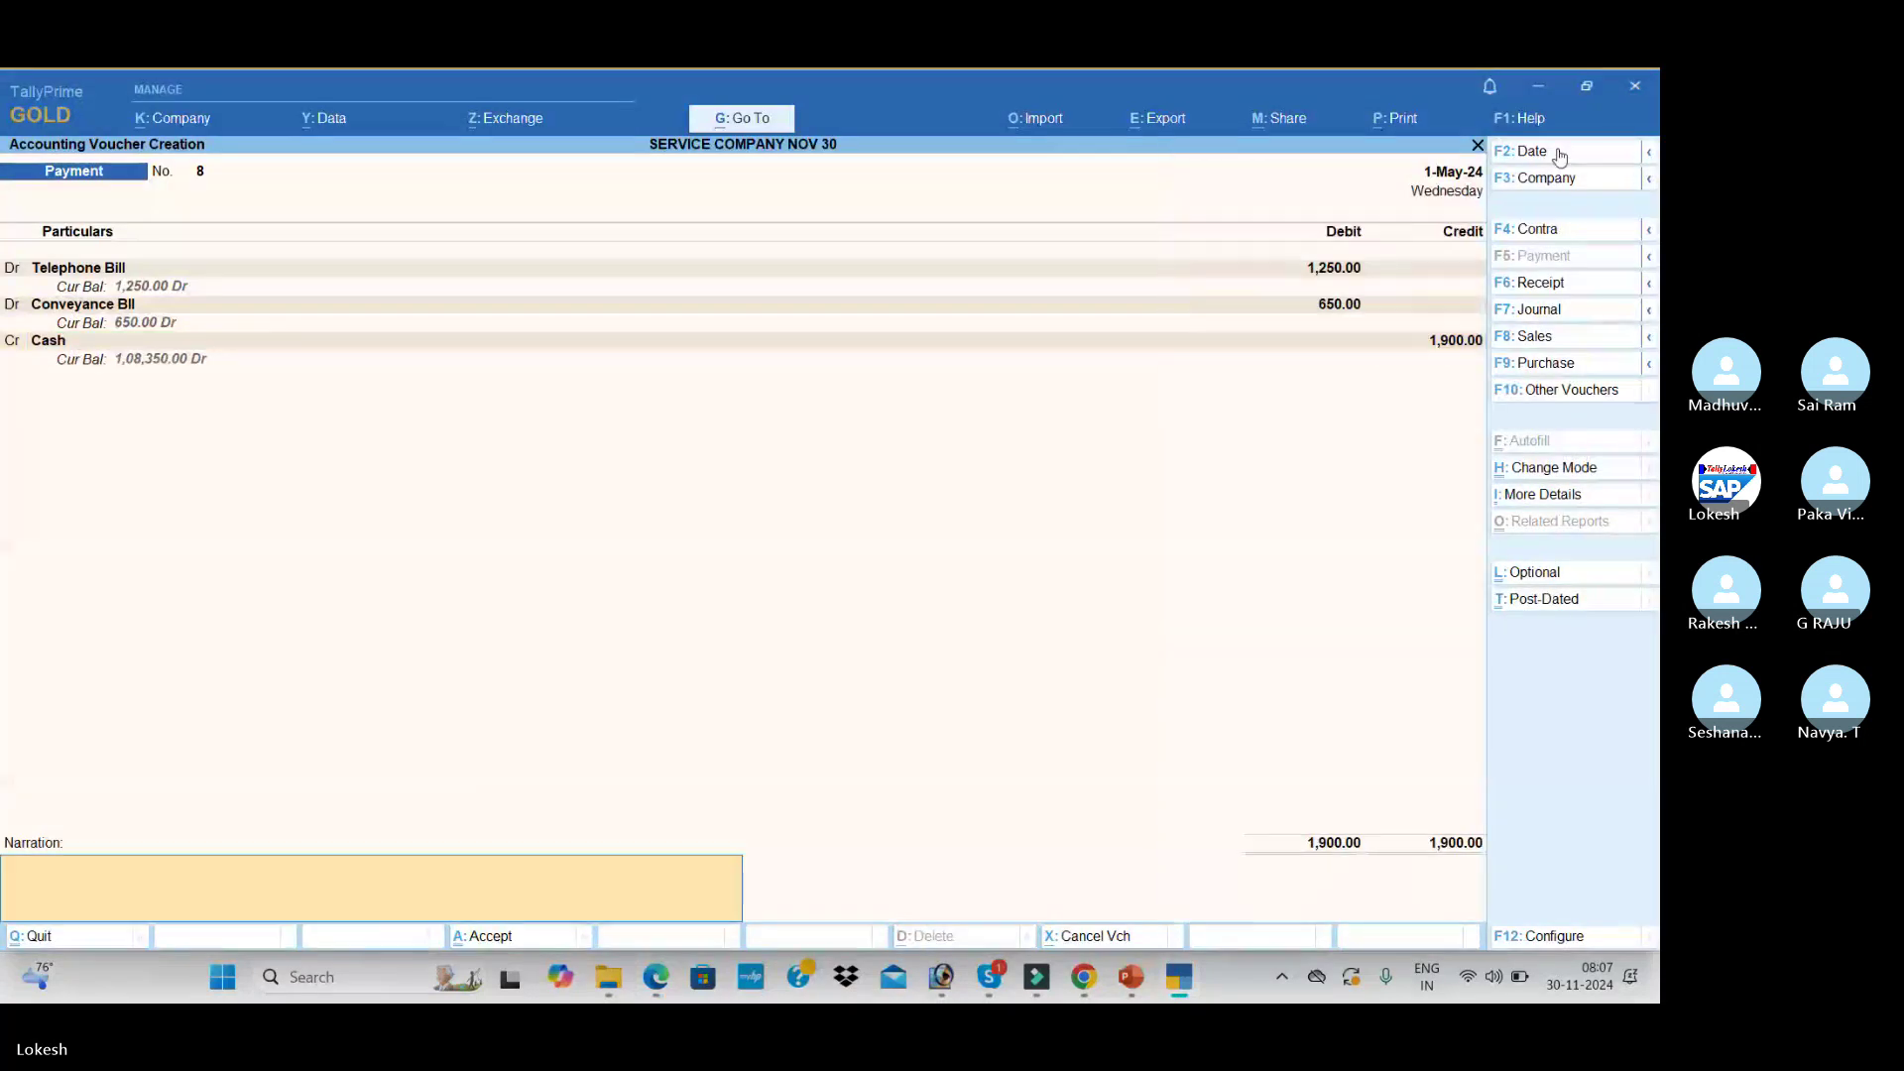
pyautogui.press('Return')
pyautogui.press('Return')
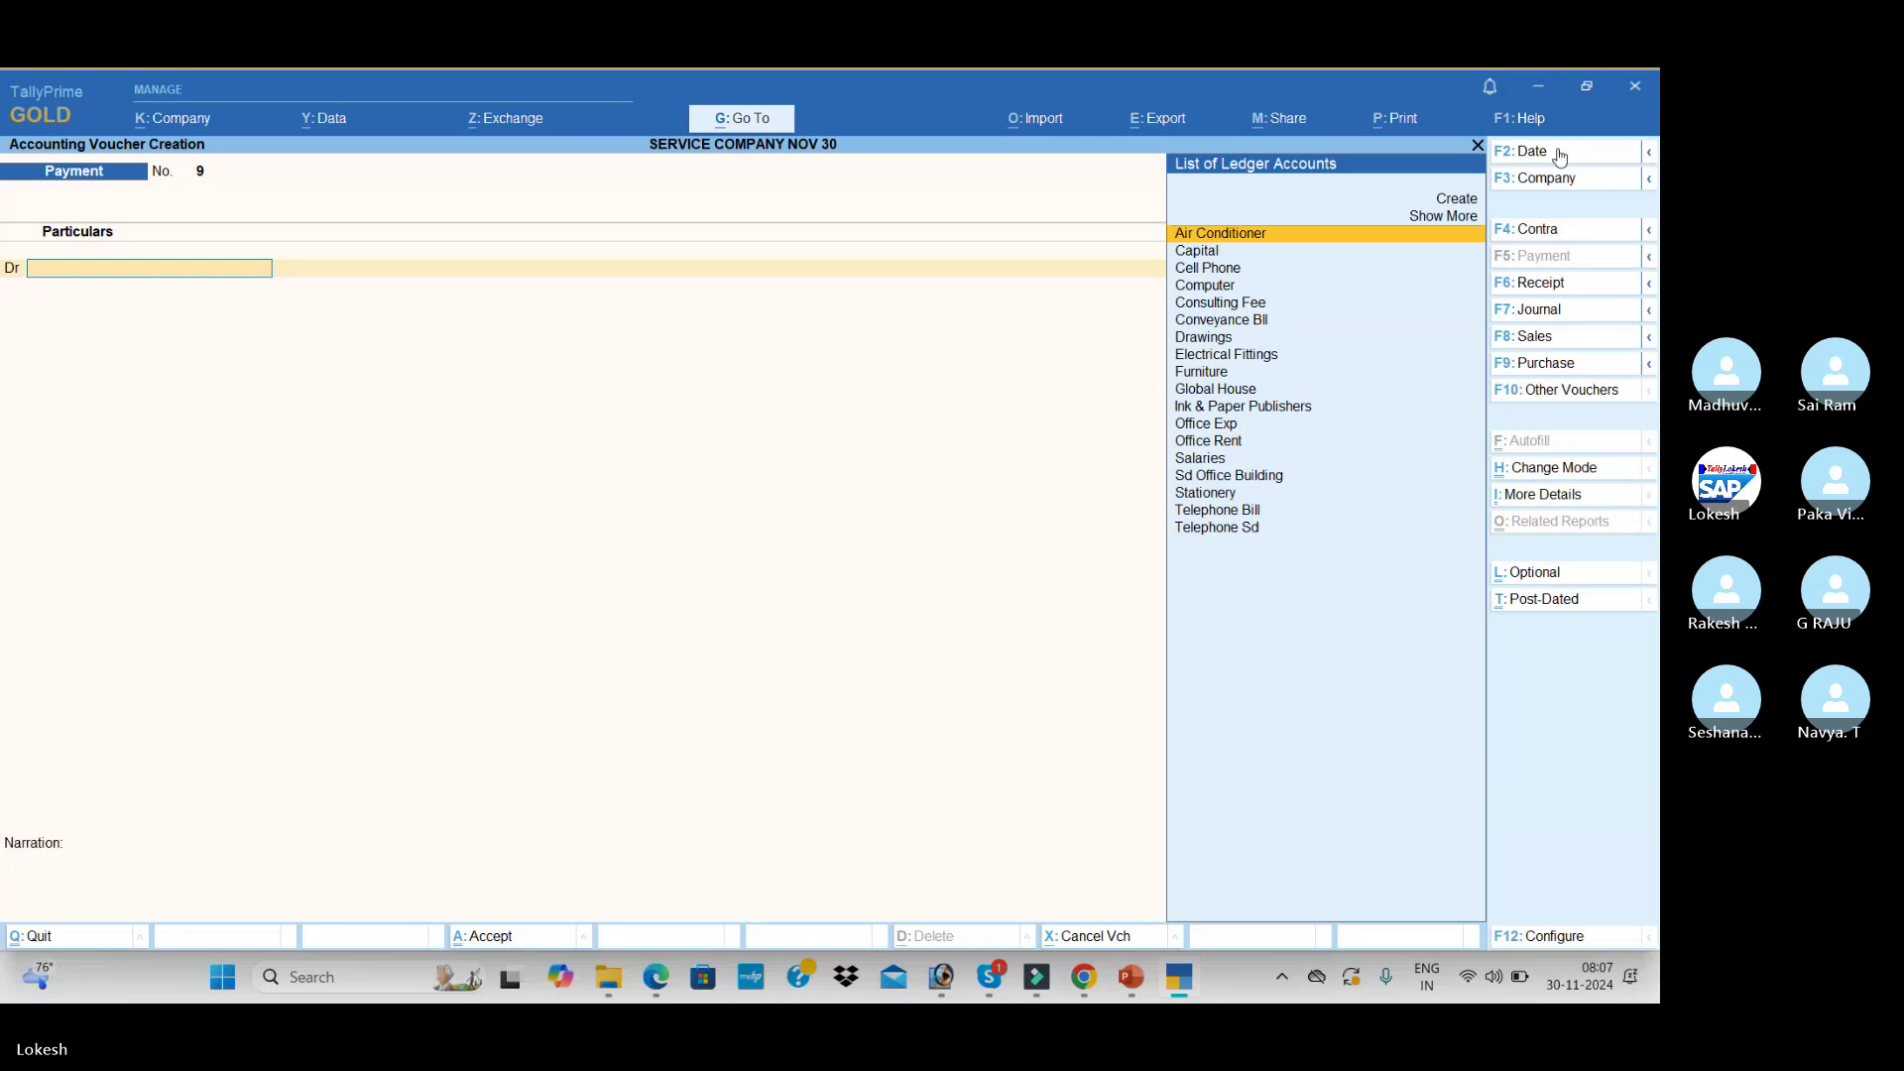
# - Check transaction 16 in the PDF and debit Global House with 12,500 in the new payment voucher
pyautogui.hotkey('alt', 'Tab')
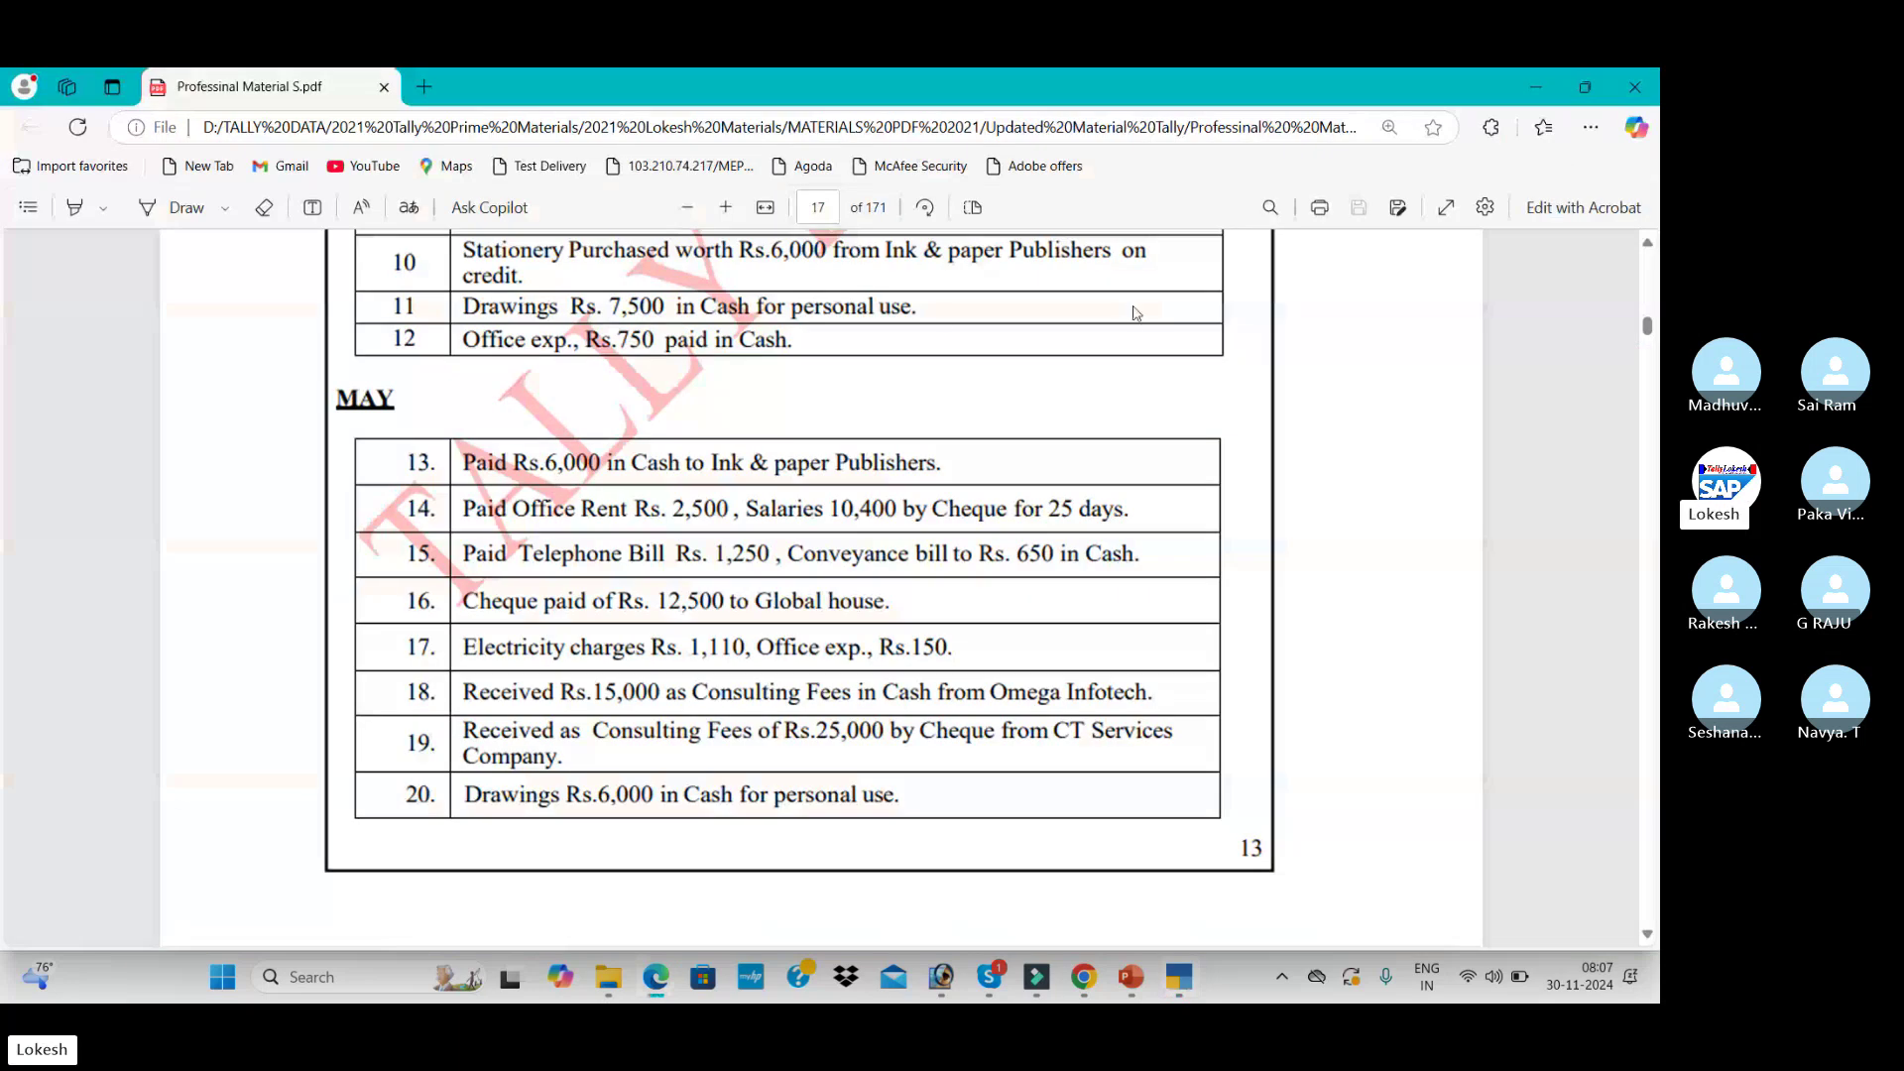
pyautogui.hotkey('alt', 'Tab')
pyautogui.write('G')
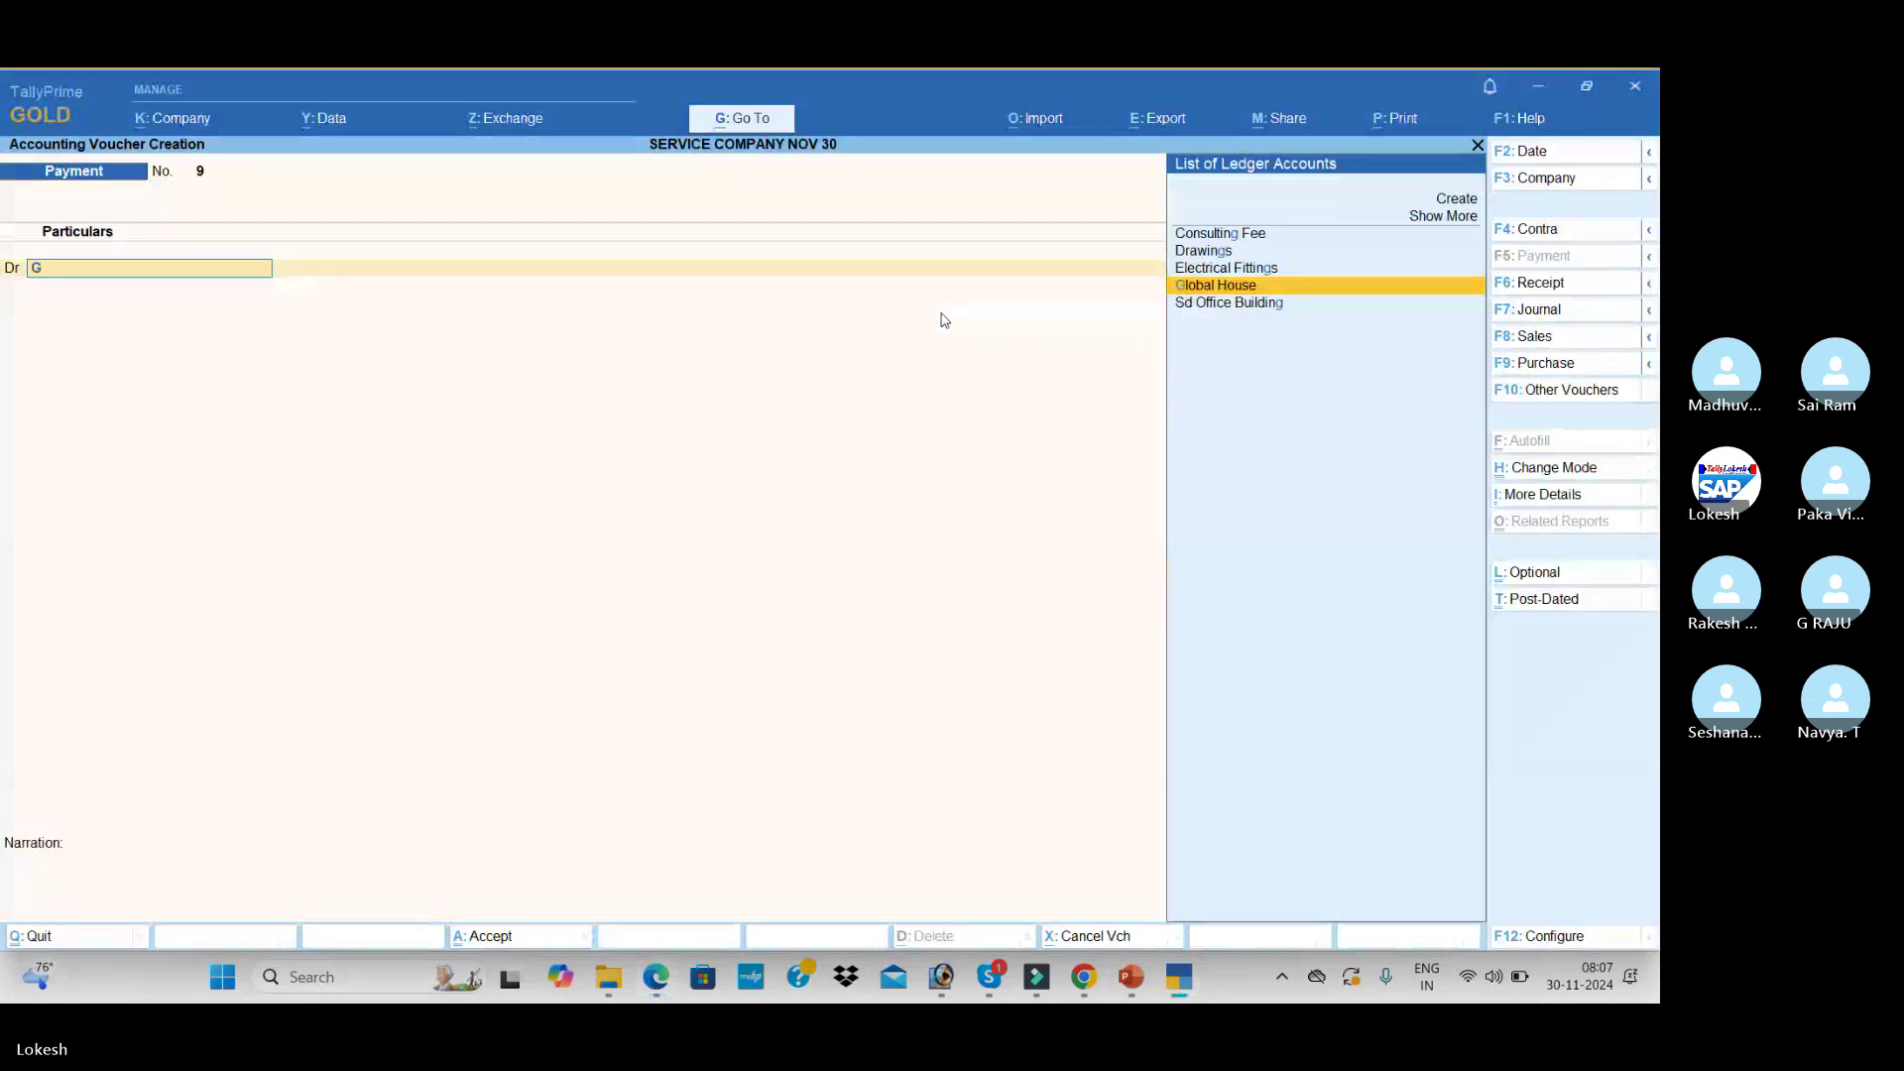
pyautogui.hotkey('alt', 'Tab')
pyautogui.hotkey('alt', 'Tab')
pyautogui.press('Return')
pyautogui.write('12500')
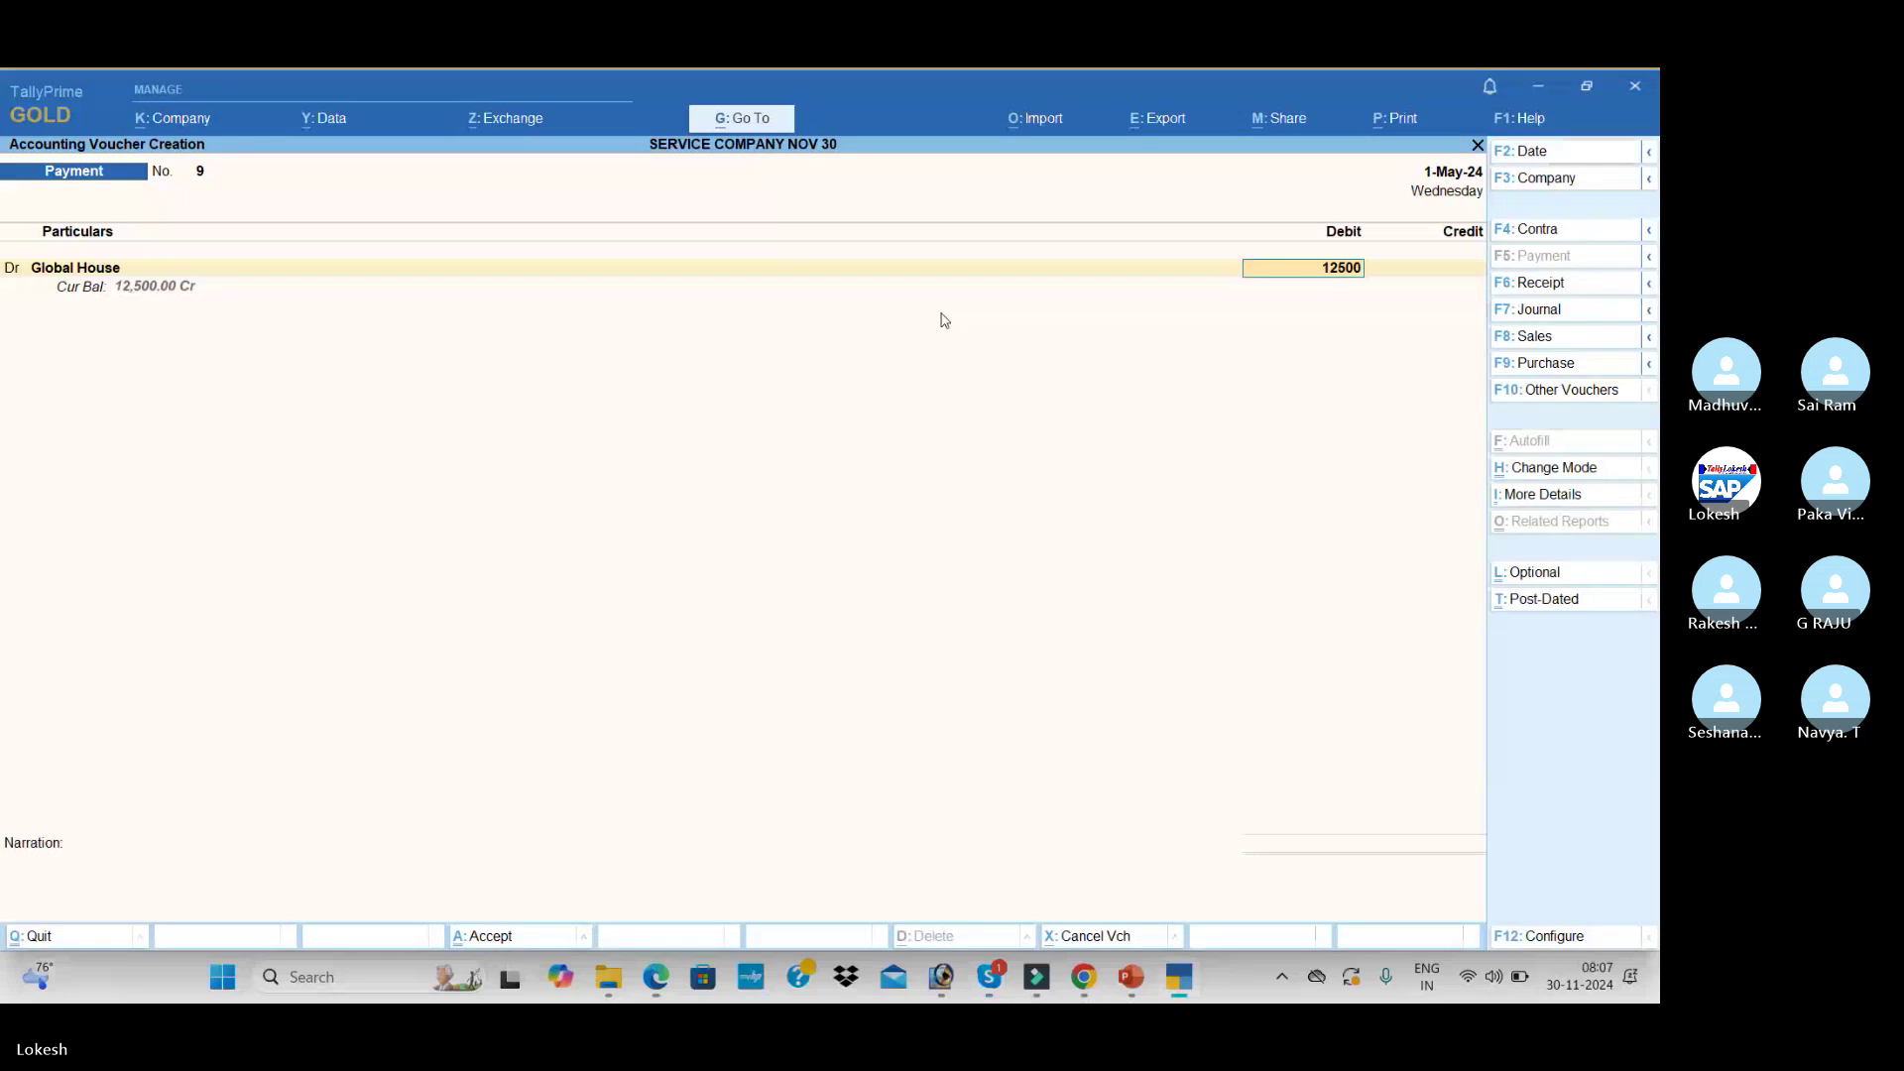
pyautogui.press('Return')
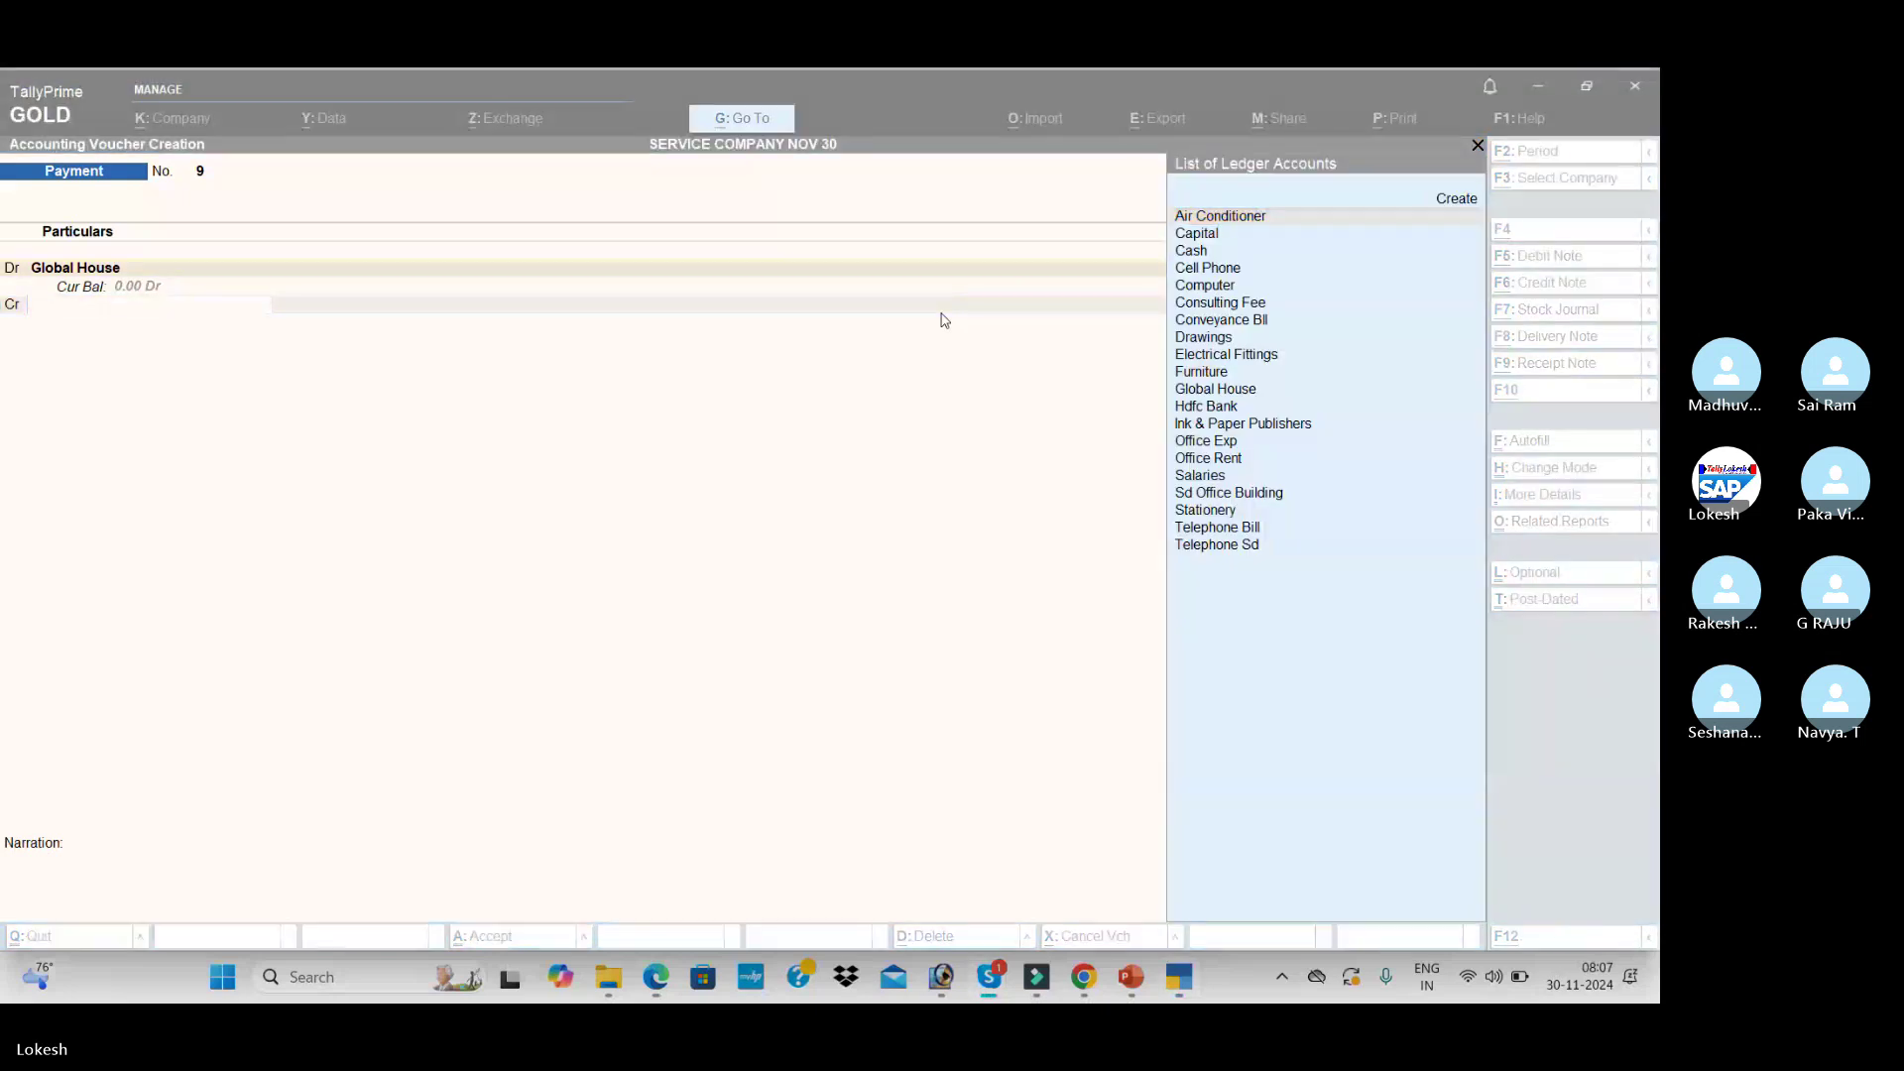
# - Check the payment mode in the PDF, credit Hdfc Bank with 12,500 and save the Global House payment voucher
pyautogui.hotkey('alt', 'Tab')
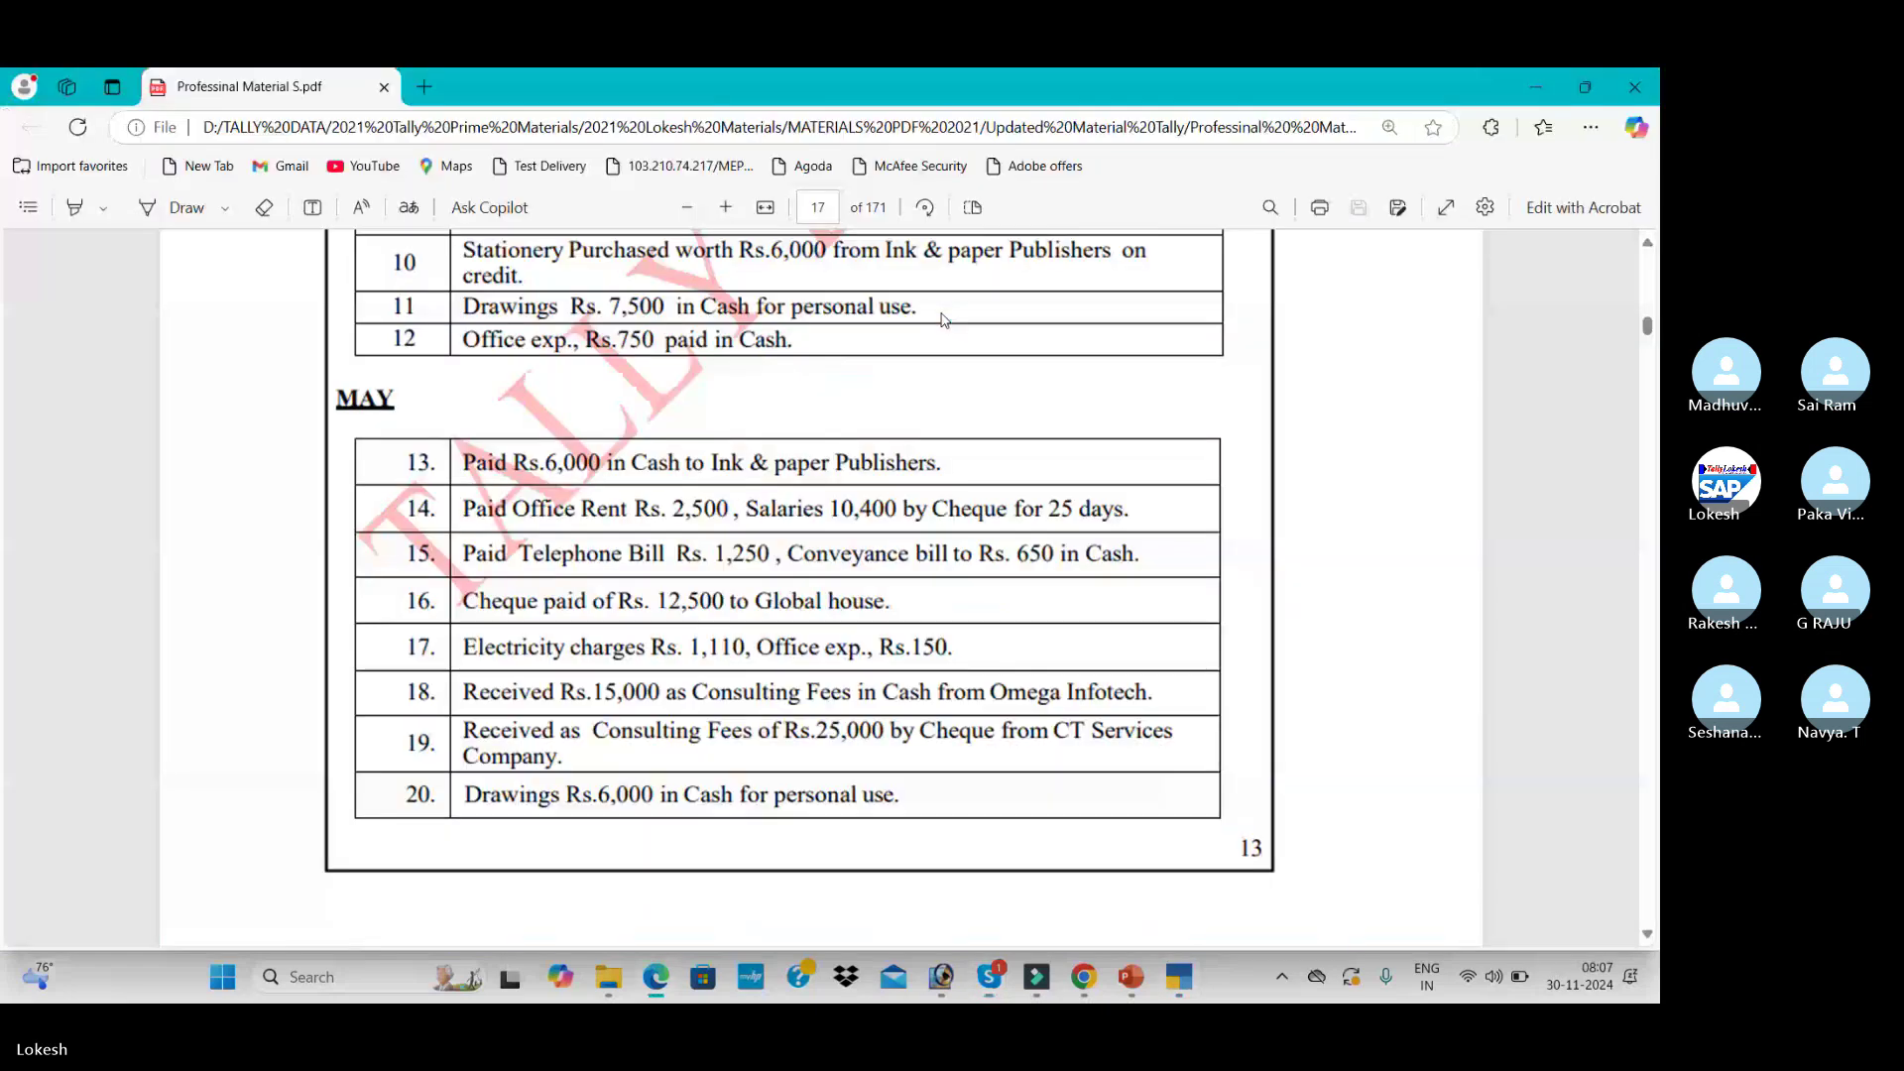
pyautogui.hotkey('alt', 'Tab')
pyautogui.write('H')
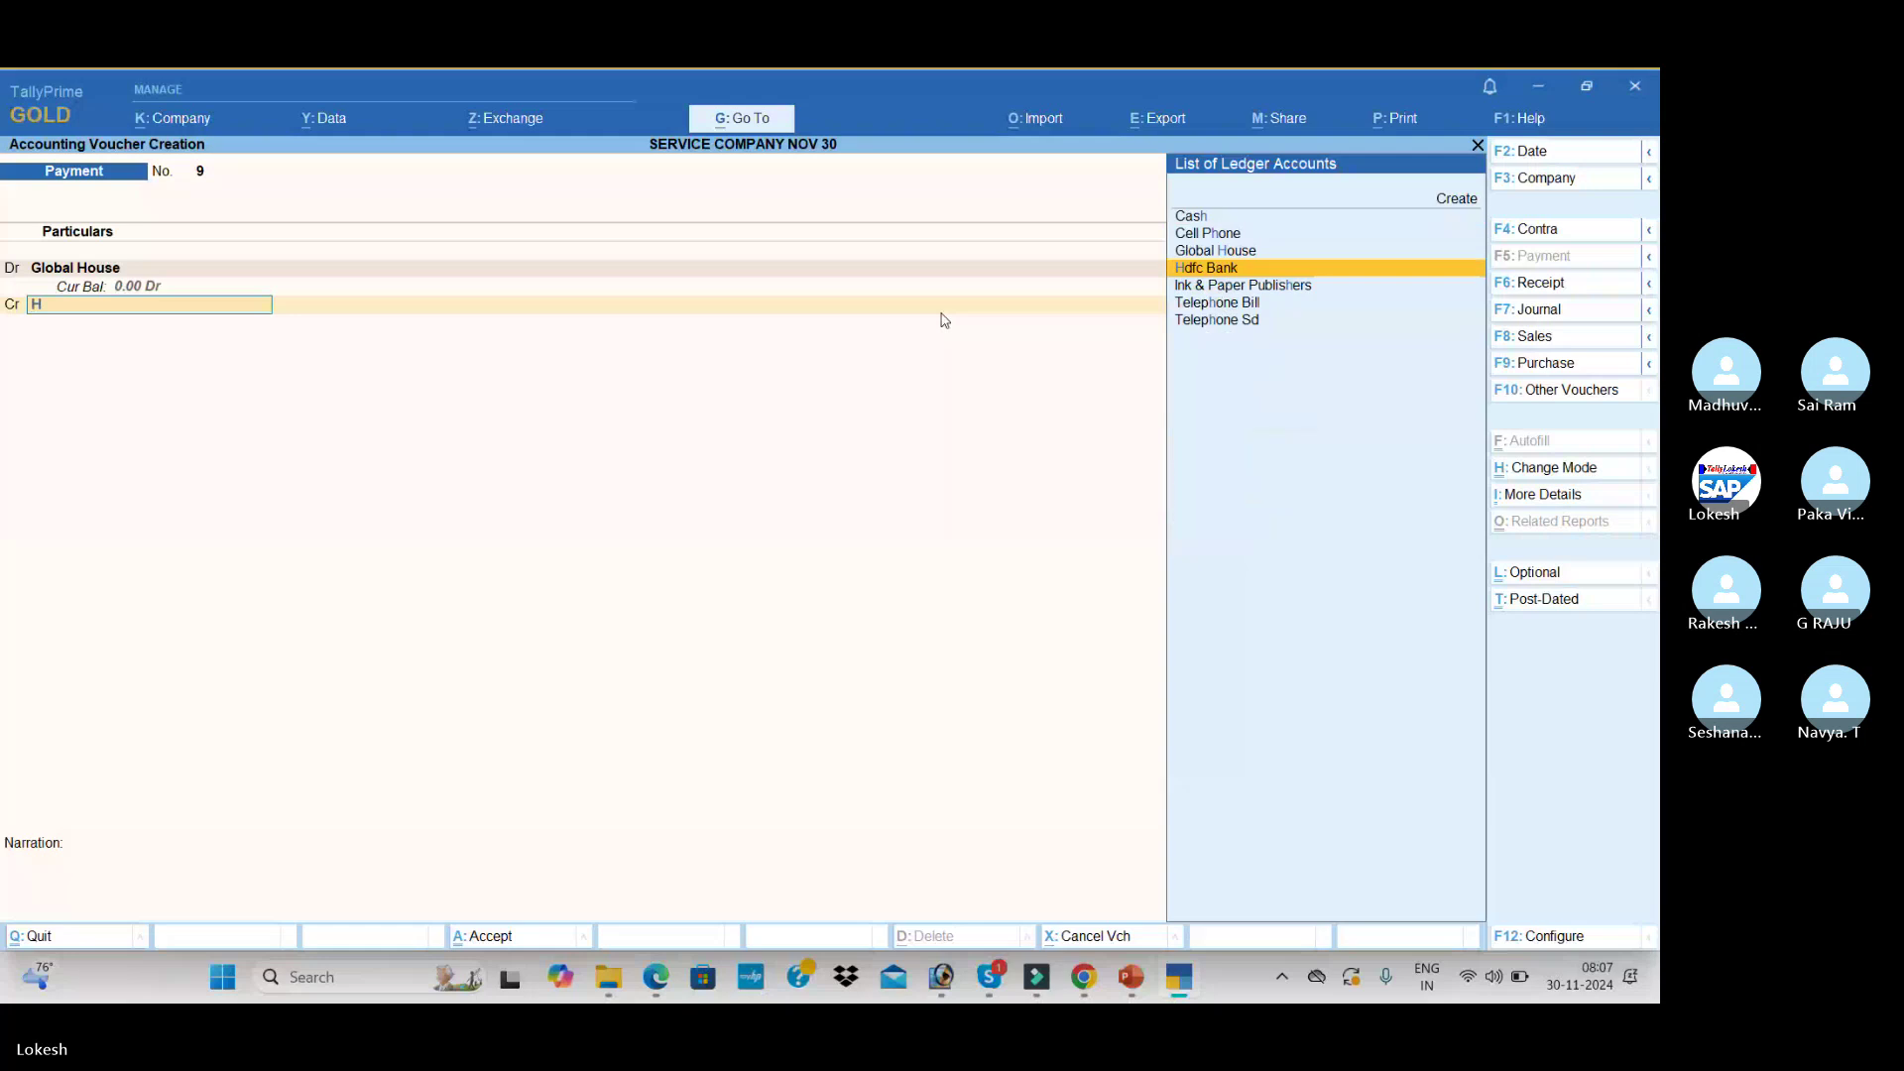
pyautogui.press('Return')
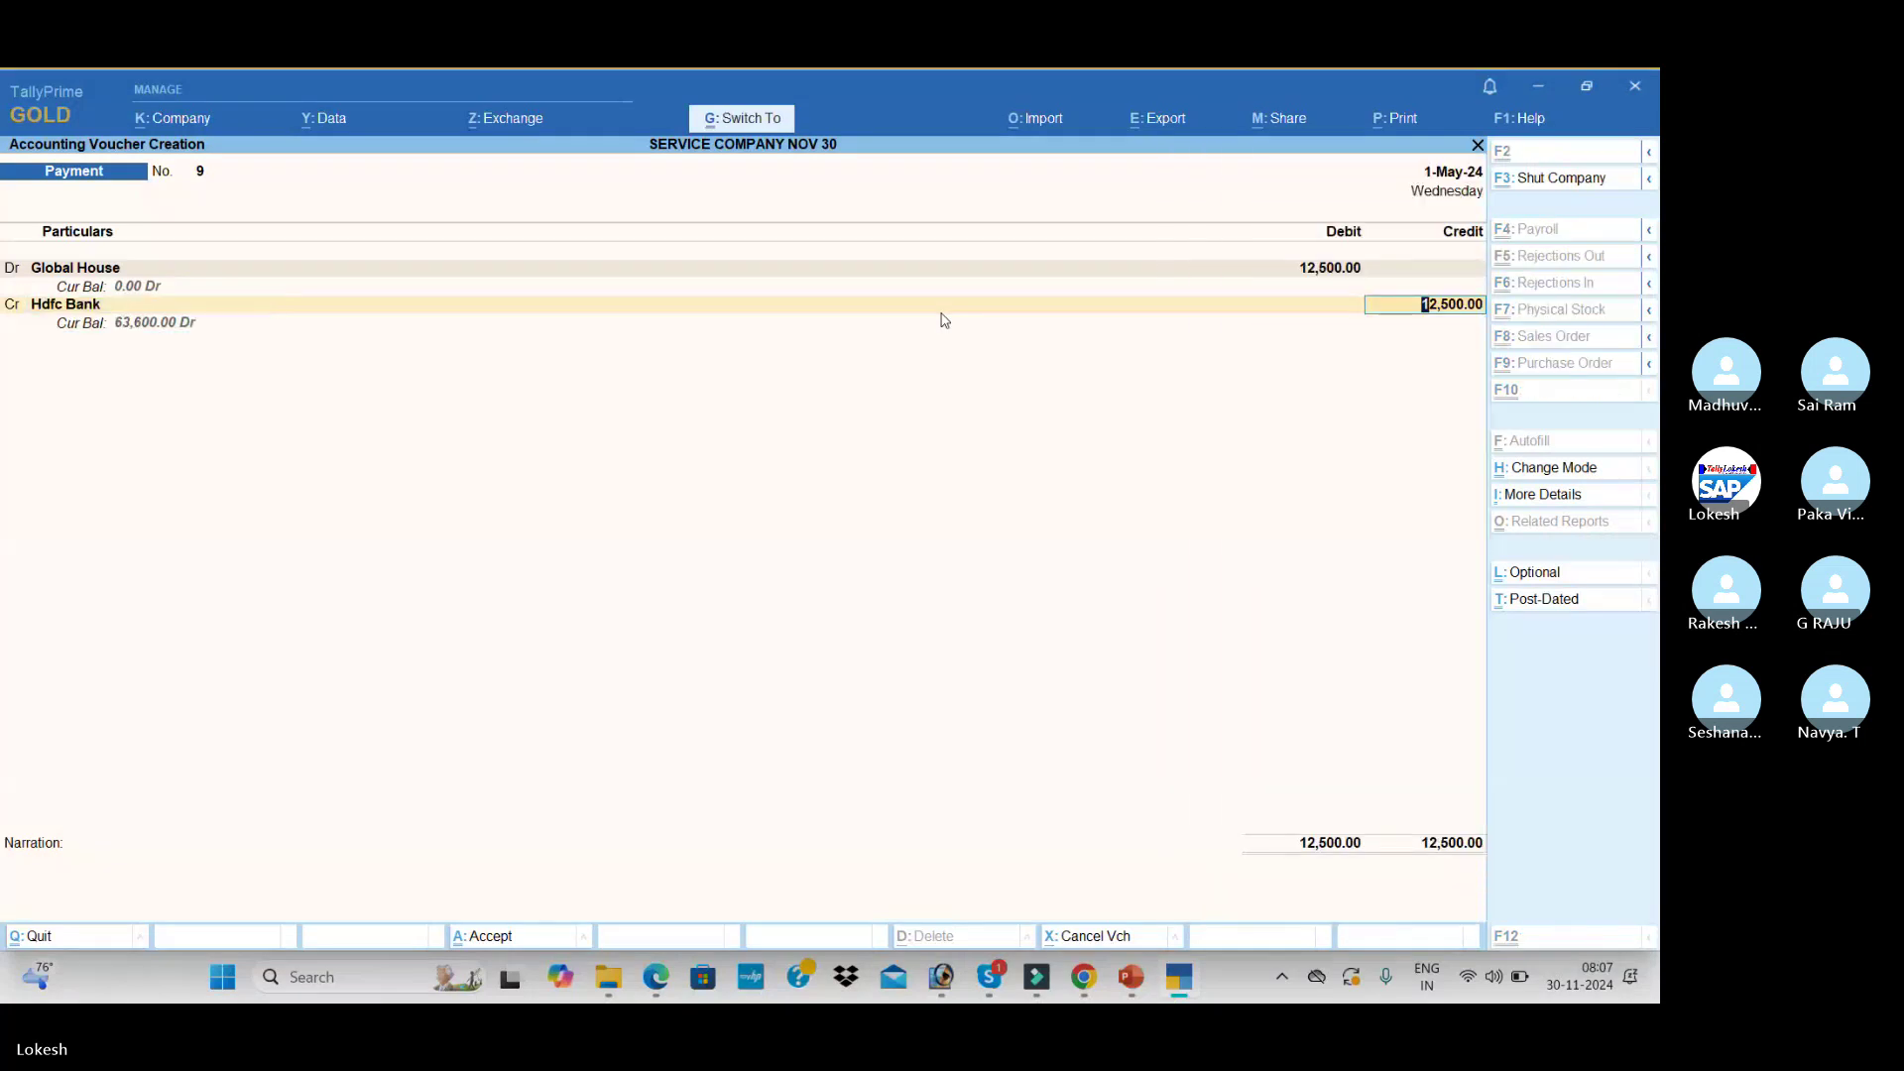
pyautogui.press('Return')
# - Check transaction 17 in the PDF and create an Electricity Charges ledger under Indirect Expenses from the new payment voucher
pyautogui.hotkey('alt', 'Tab')
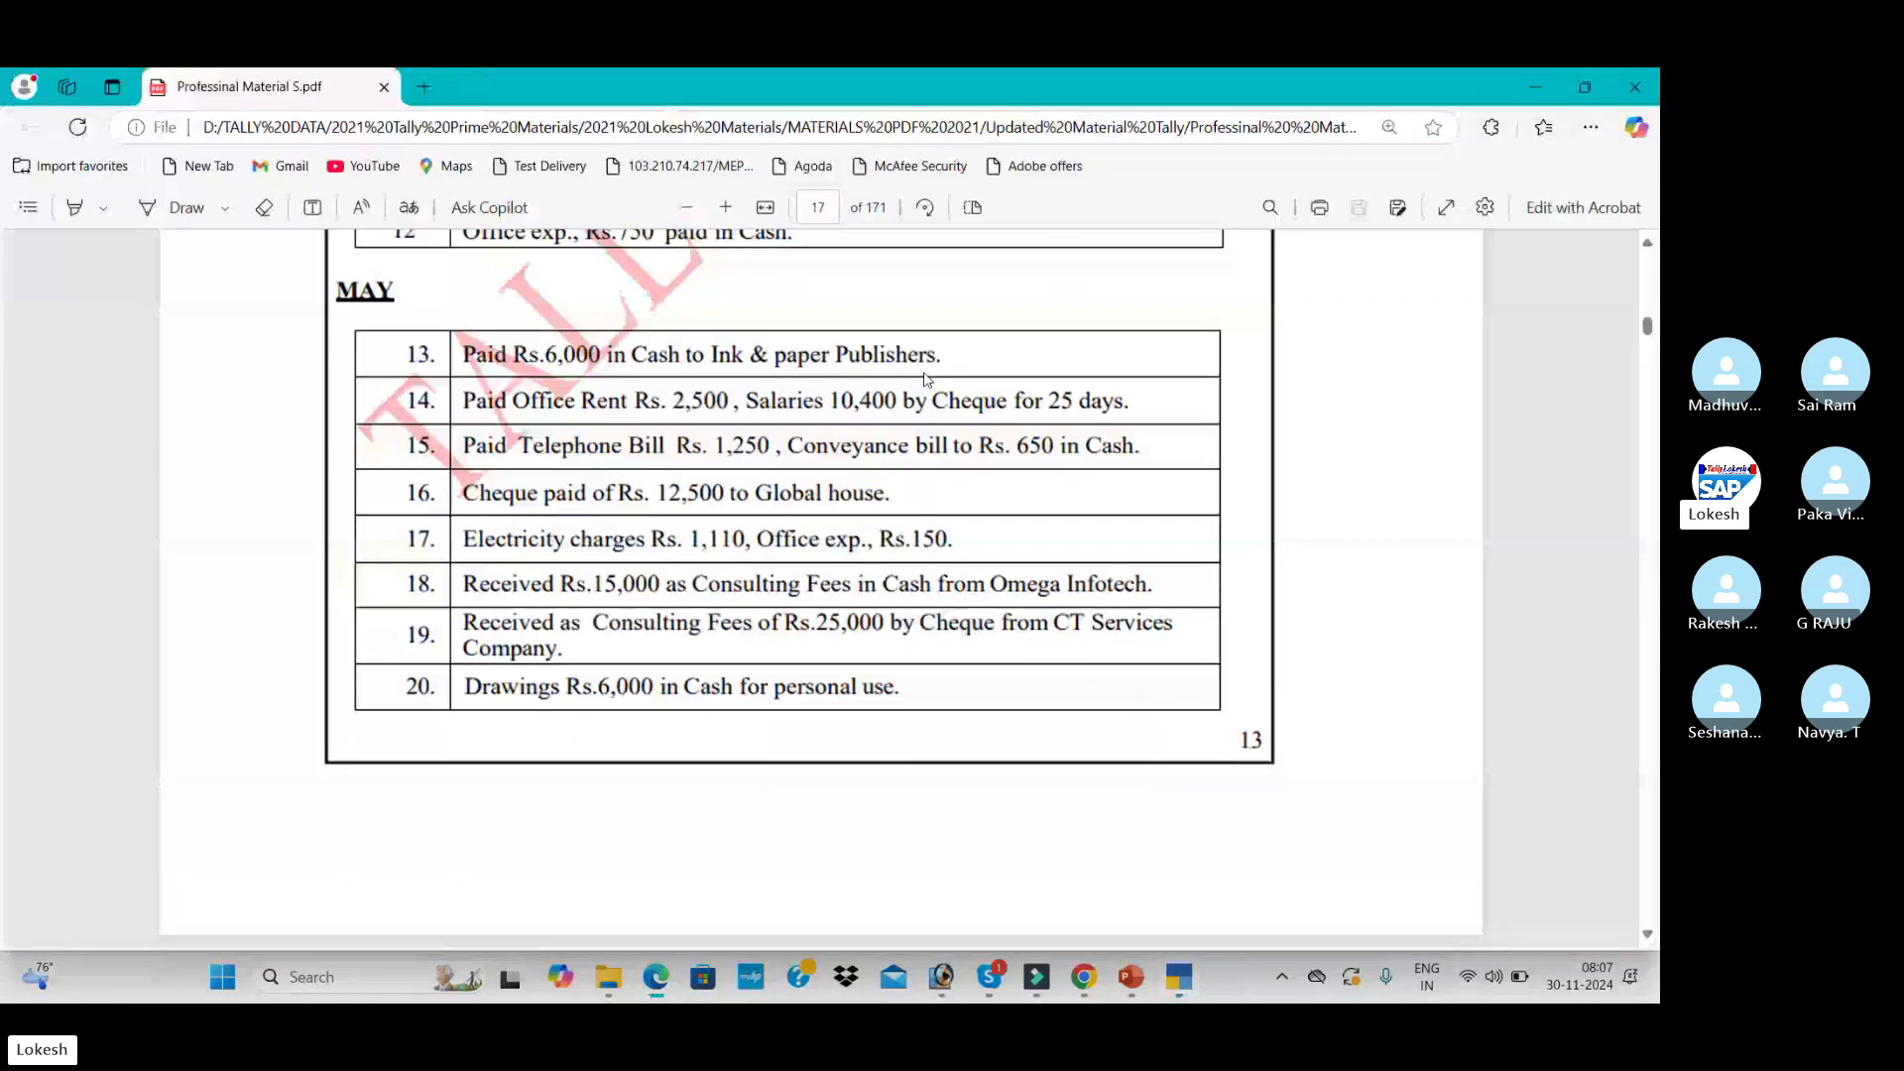
pyautogui.hotkey('alt', 'Tab')
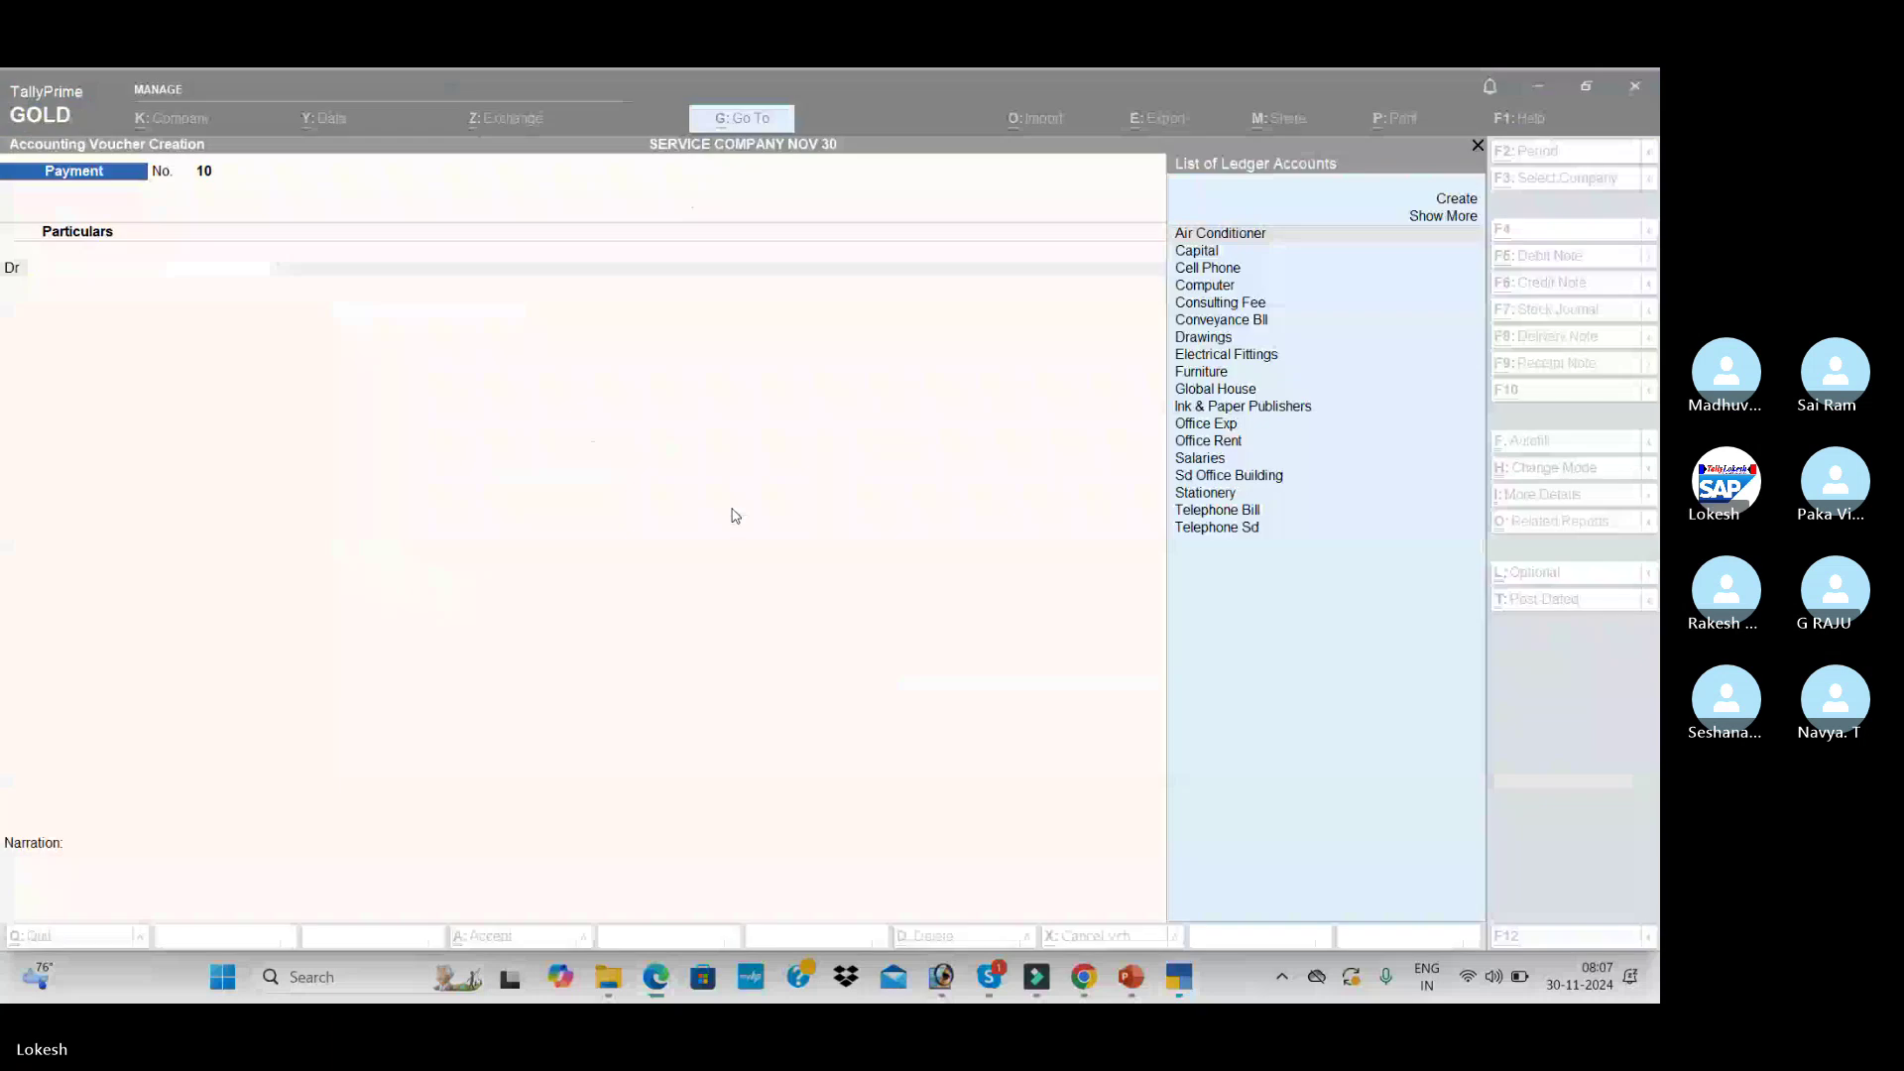
pyautogui.hotkey('alt', 'c')
pyautogui.write('Electr')
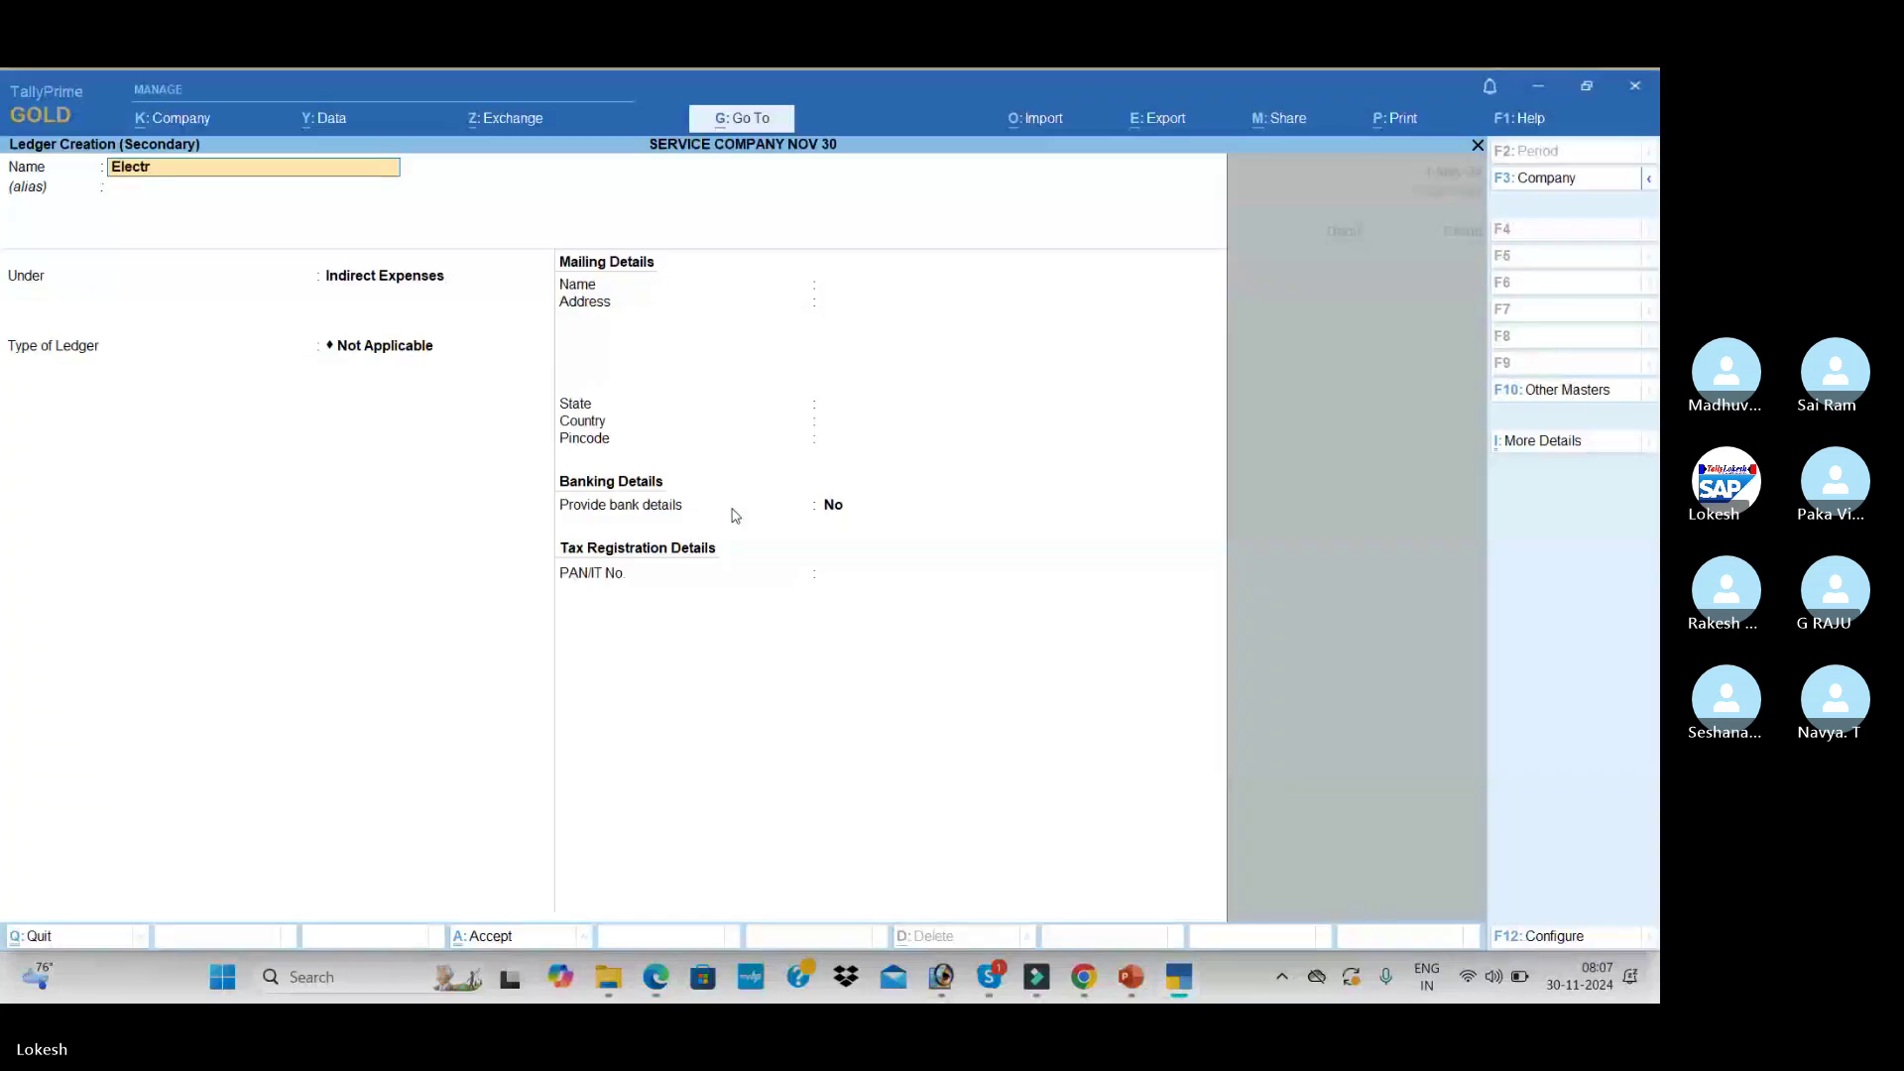
pyautogui.write('icity Charges')
pyautogui.press('Return')
pyautogui.press('Return')
pyautogui.hotkey('ctrl', 'a')
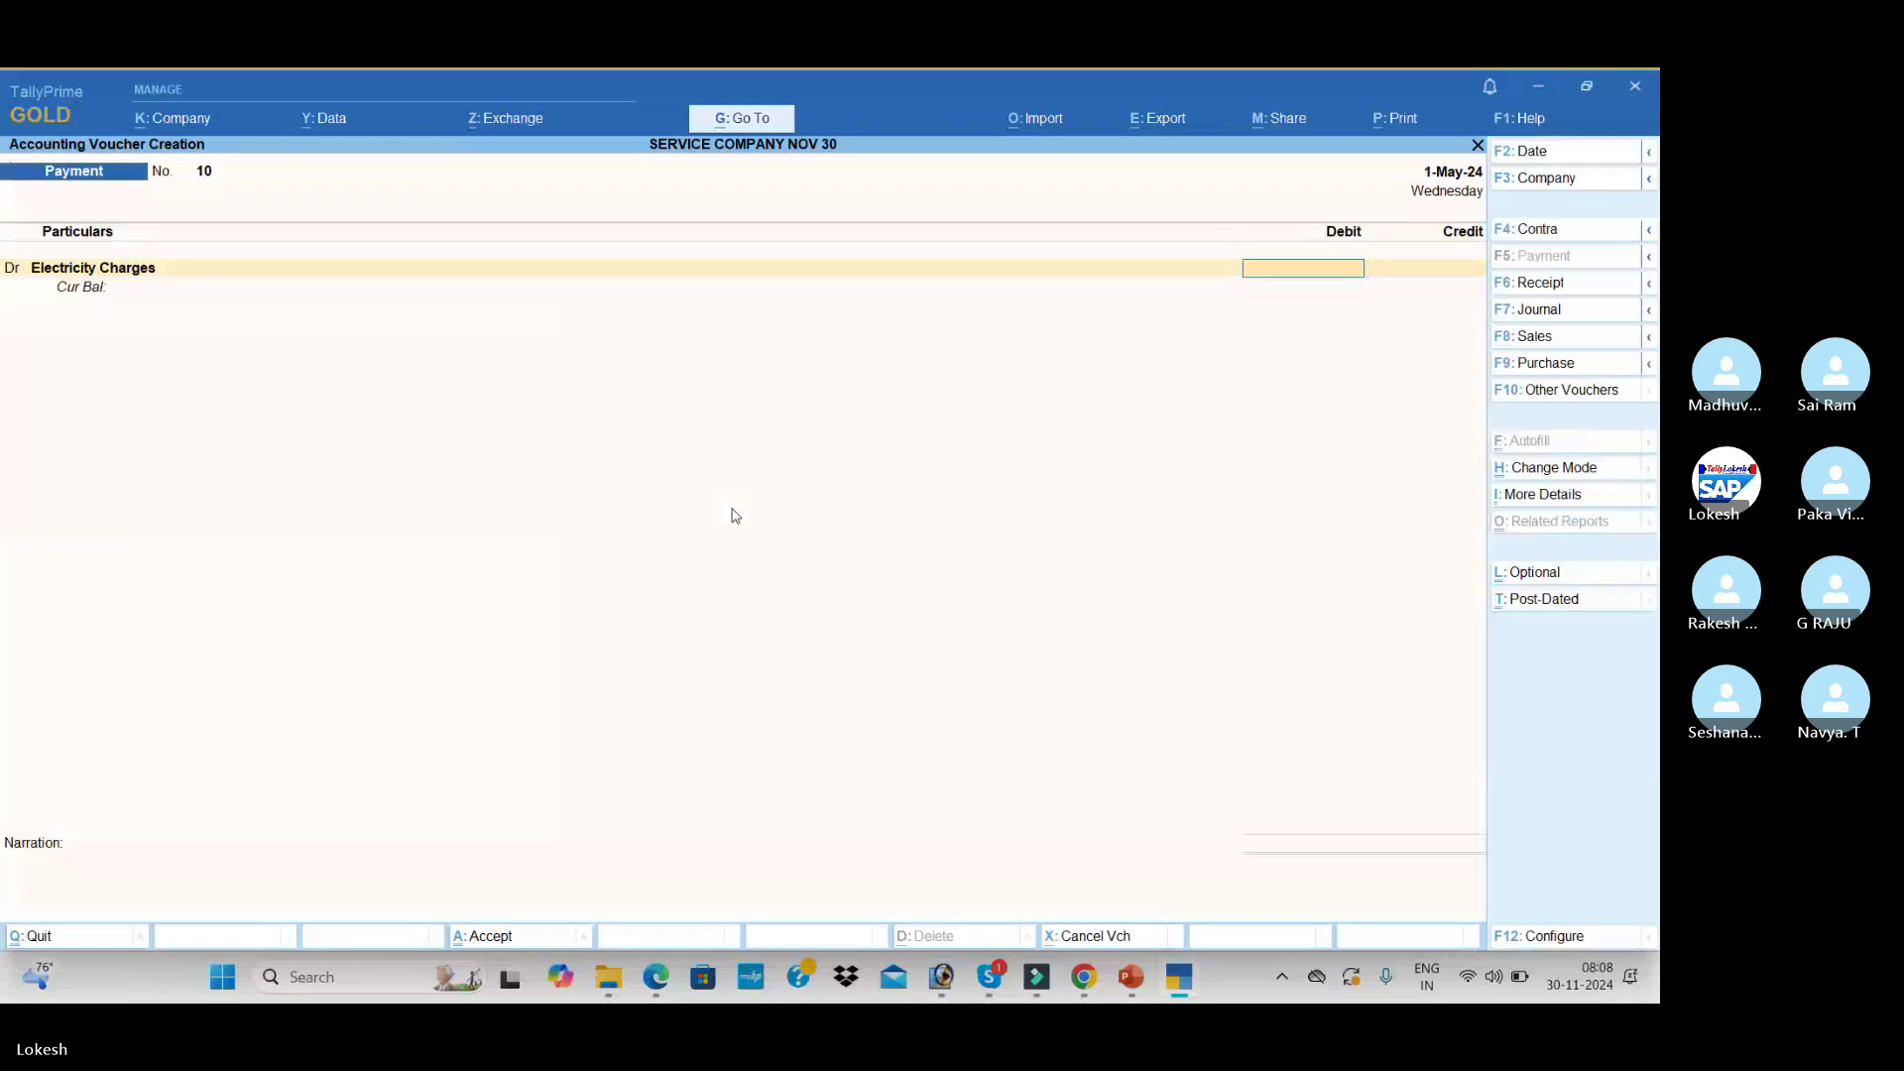
# - Debit Electricity Charges with 1,110 in the payment voucher
pyautogui.hotkey('alt', 'Tab')
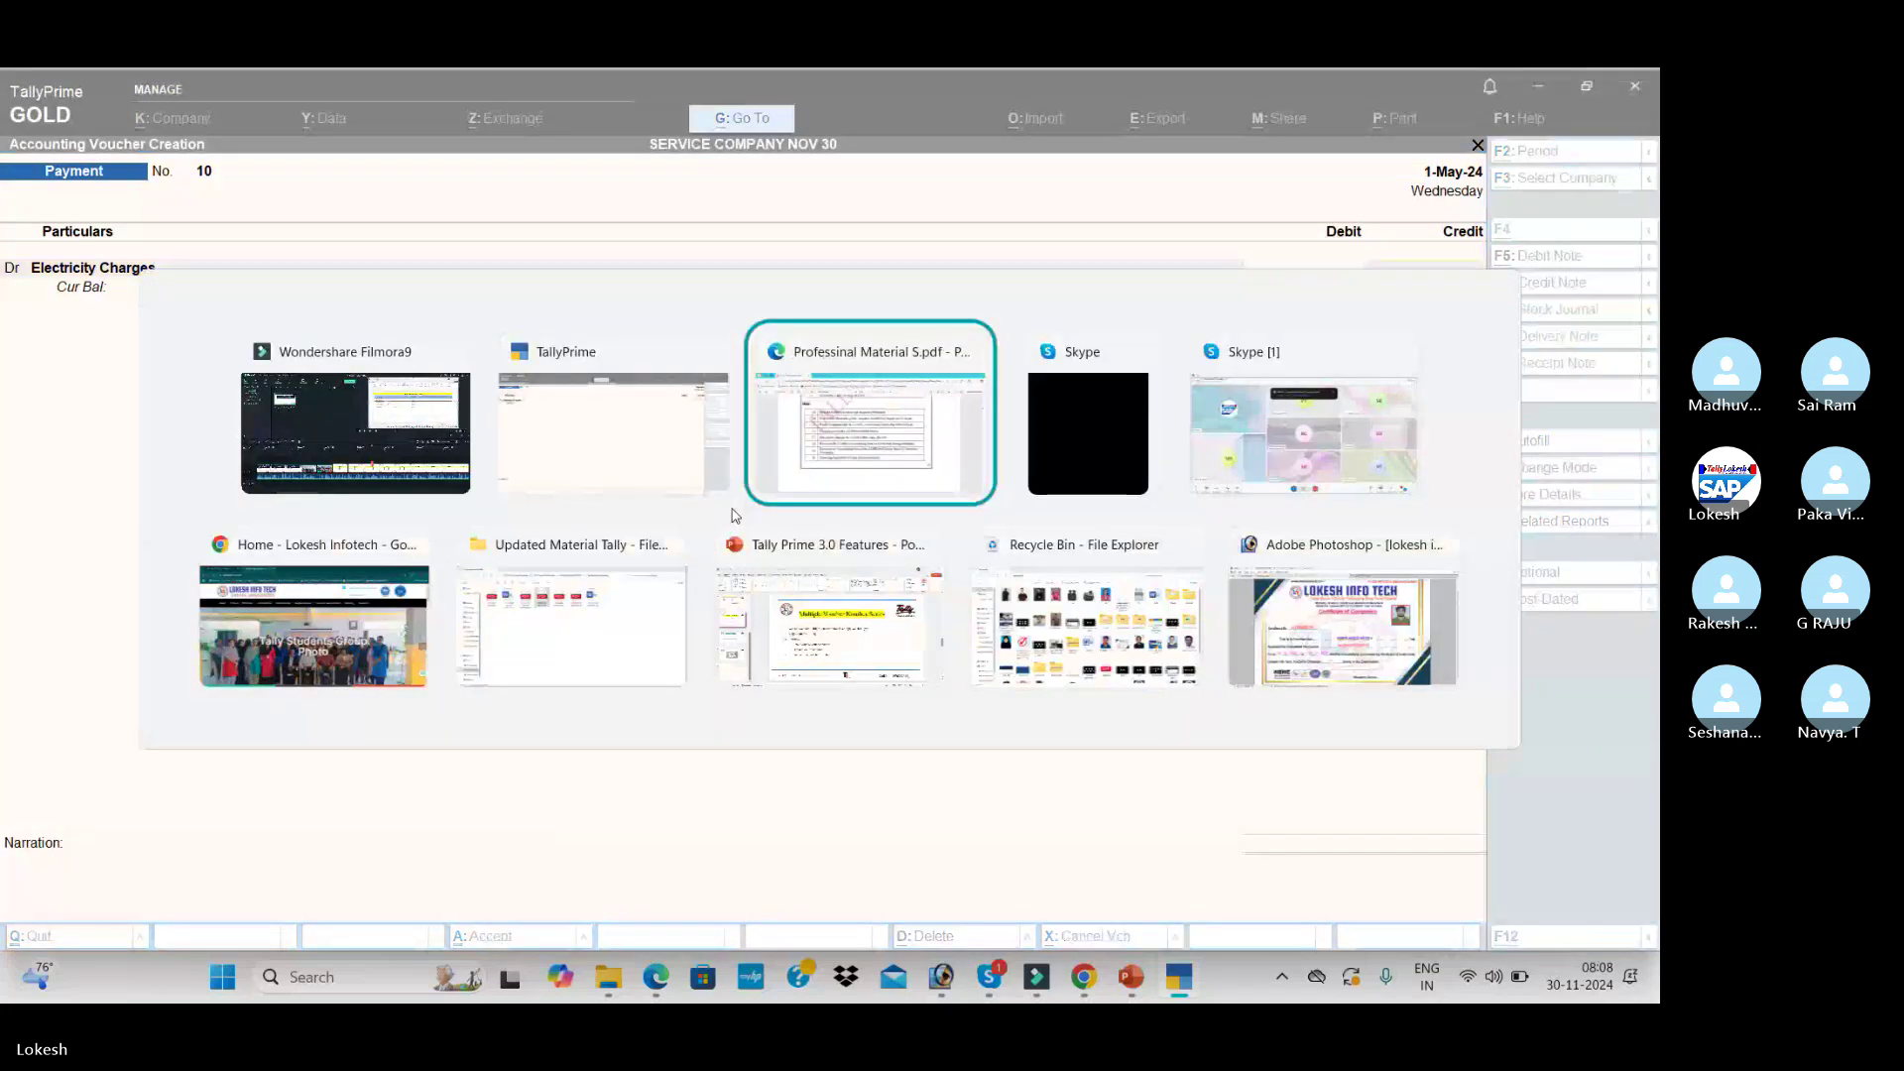
pyautogui.press('Escape')
pyautogui.write('1110')
pyautogui.press('Return')
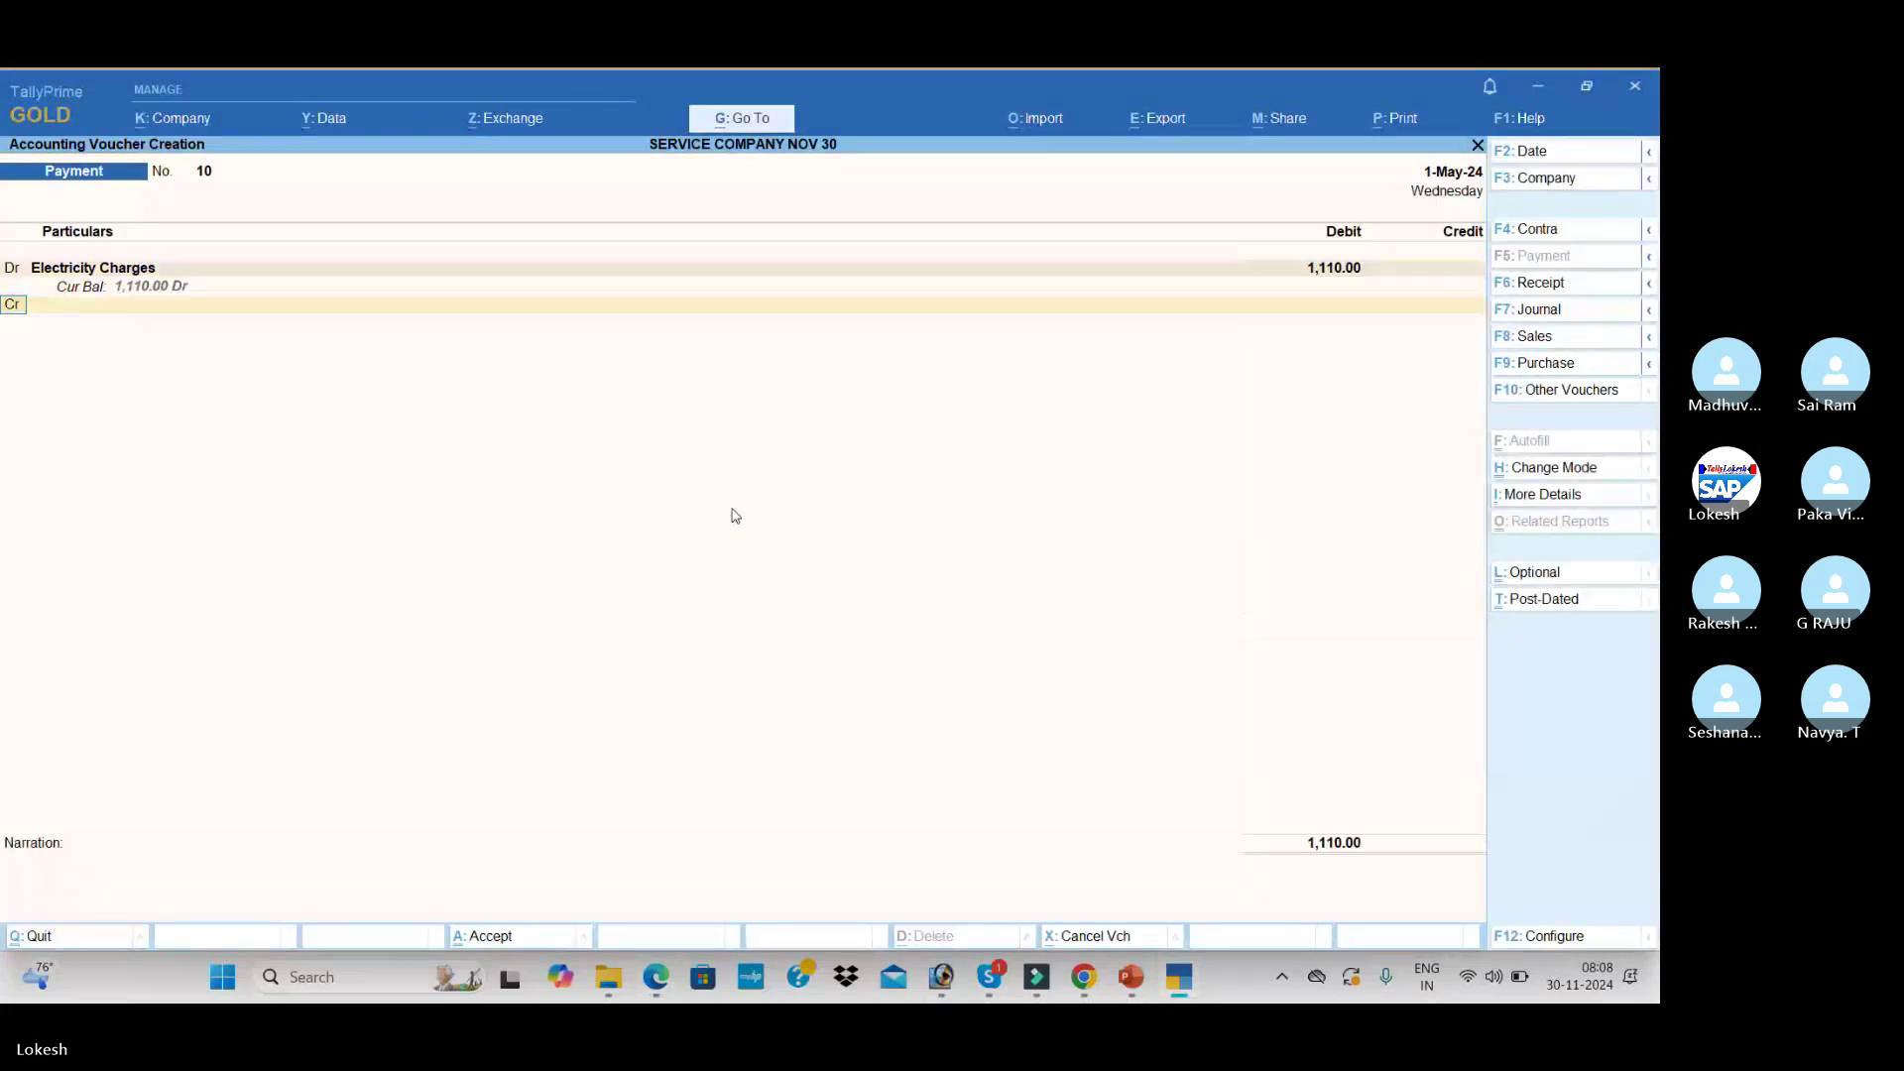
# - Add a second debit line for Office Exp with 150, verifying the amount in the PDF
pyautogui.press('d')
pyautogui.press('Return')
pyautogui.write('Of')
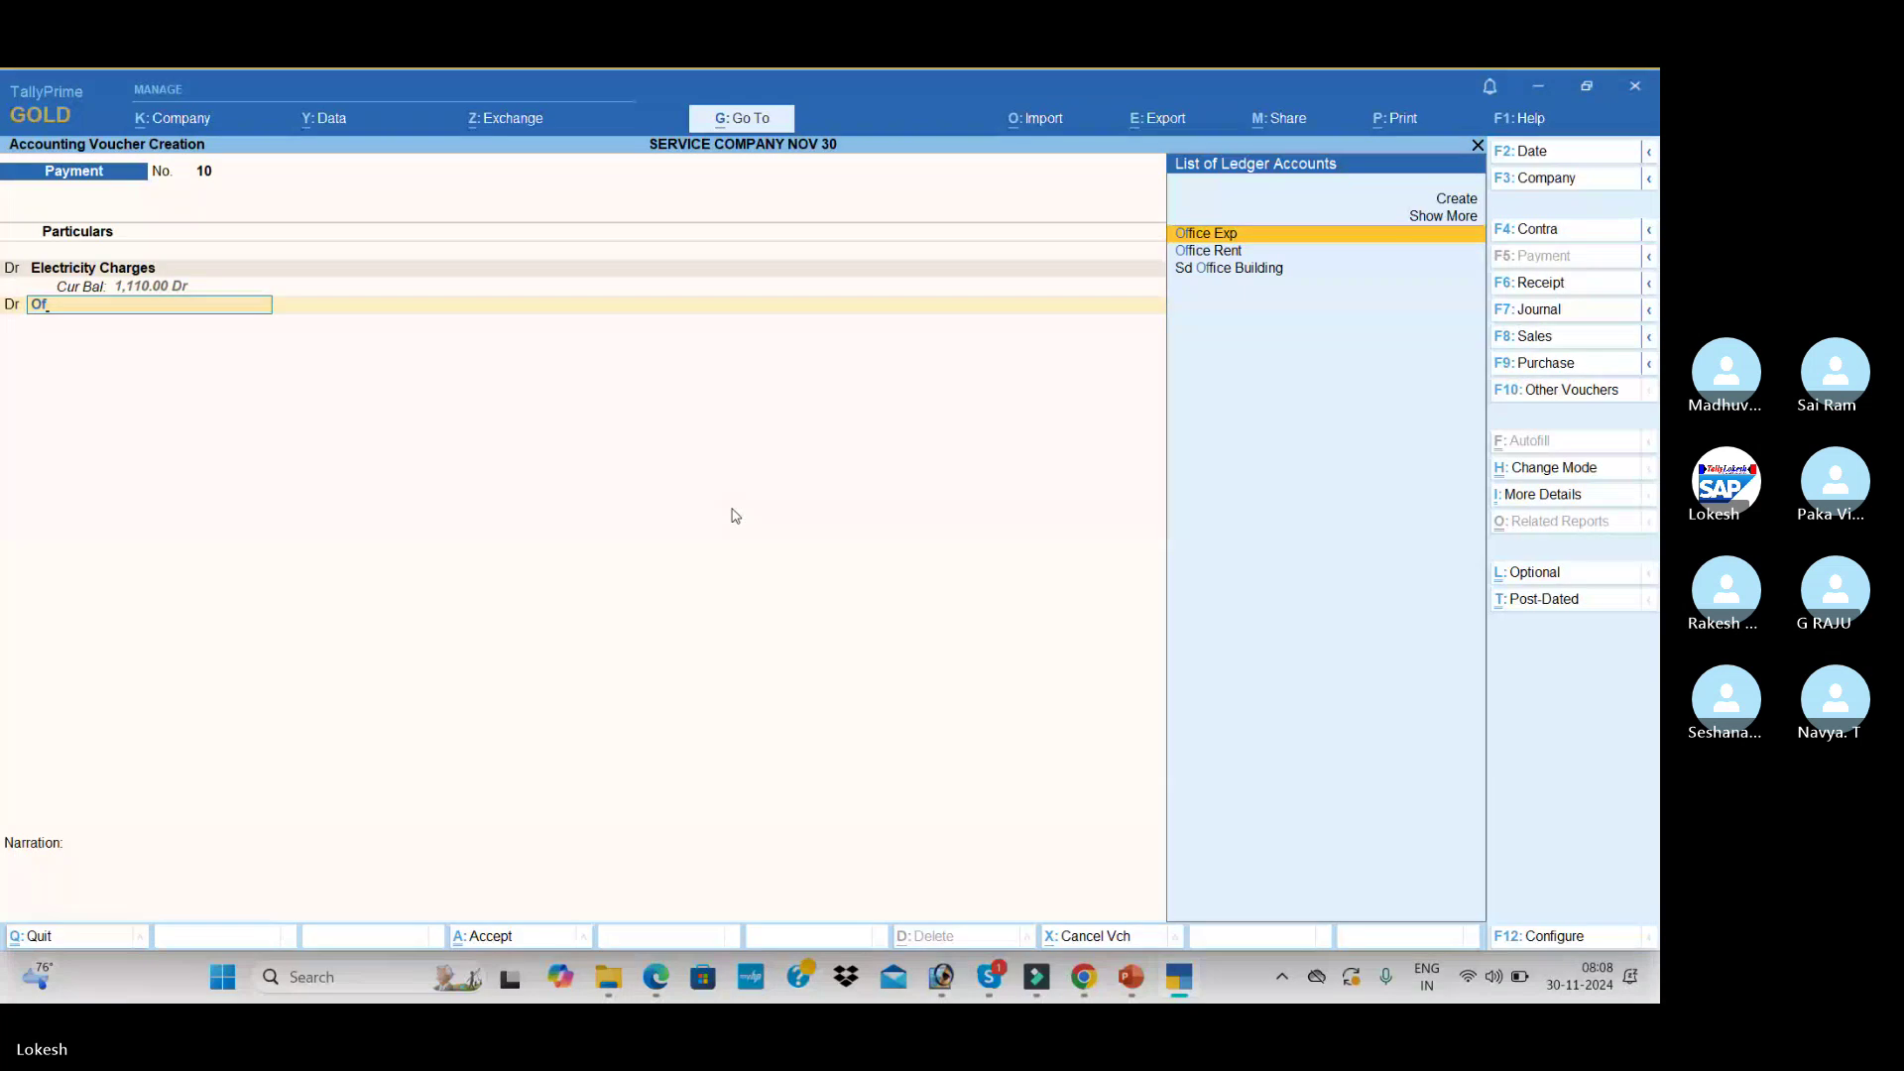
pyautogui.press('Return')
pyautogui.hotkey('alt', 'Tab')
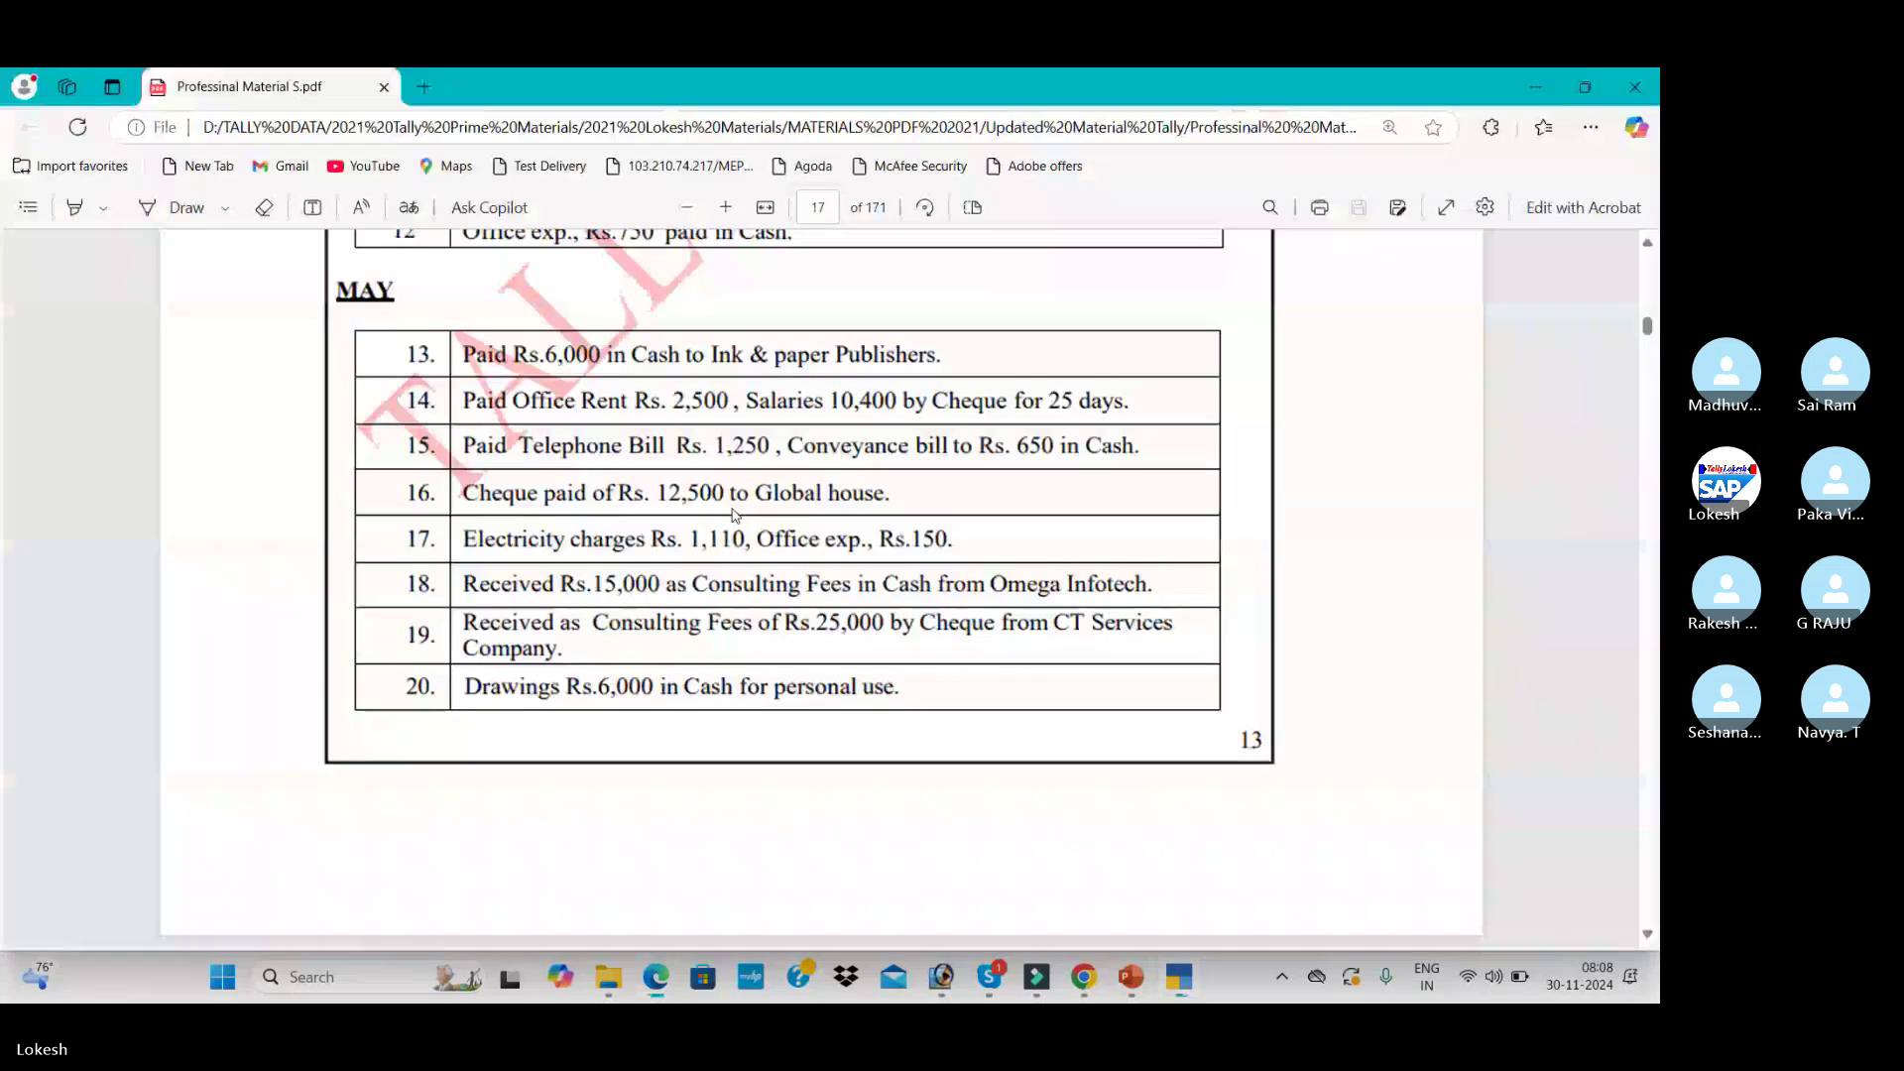
pyautogui.hotkey('alt', 'Tab')
pyautogui.write('150')
pyautogui.press('Return')
# - Credit Cash with 1,260 and save the electricity and office expenses voucher
pyautogui.press('Return')
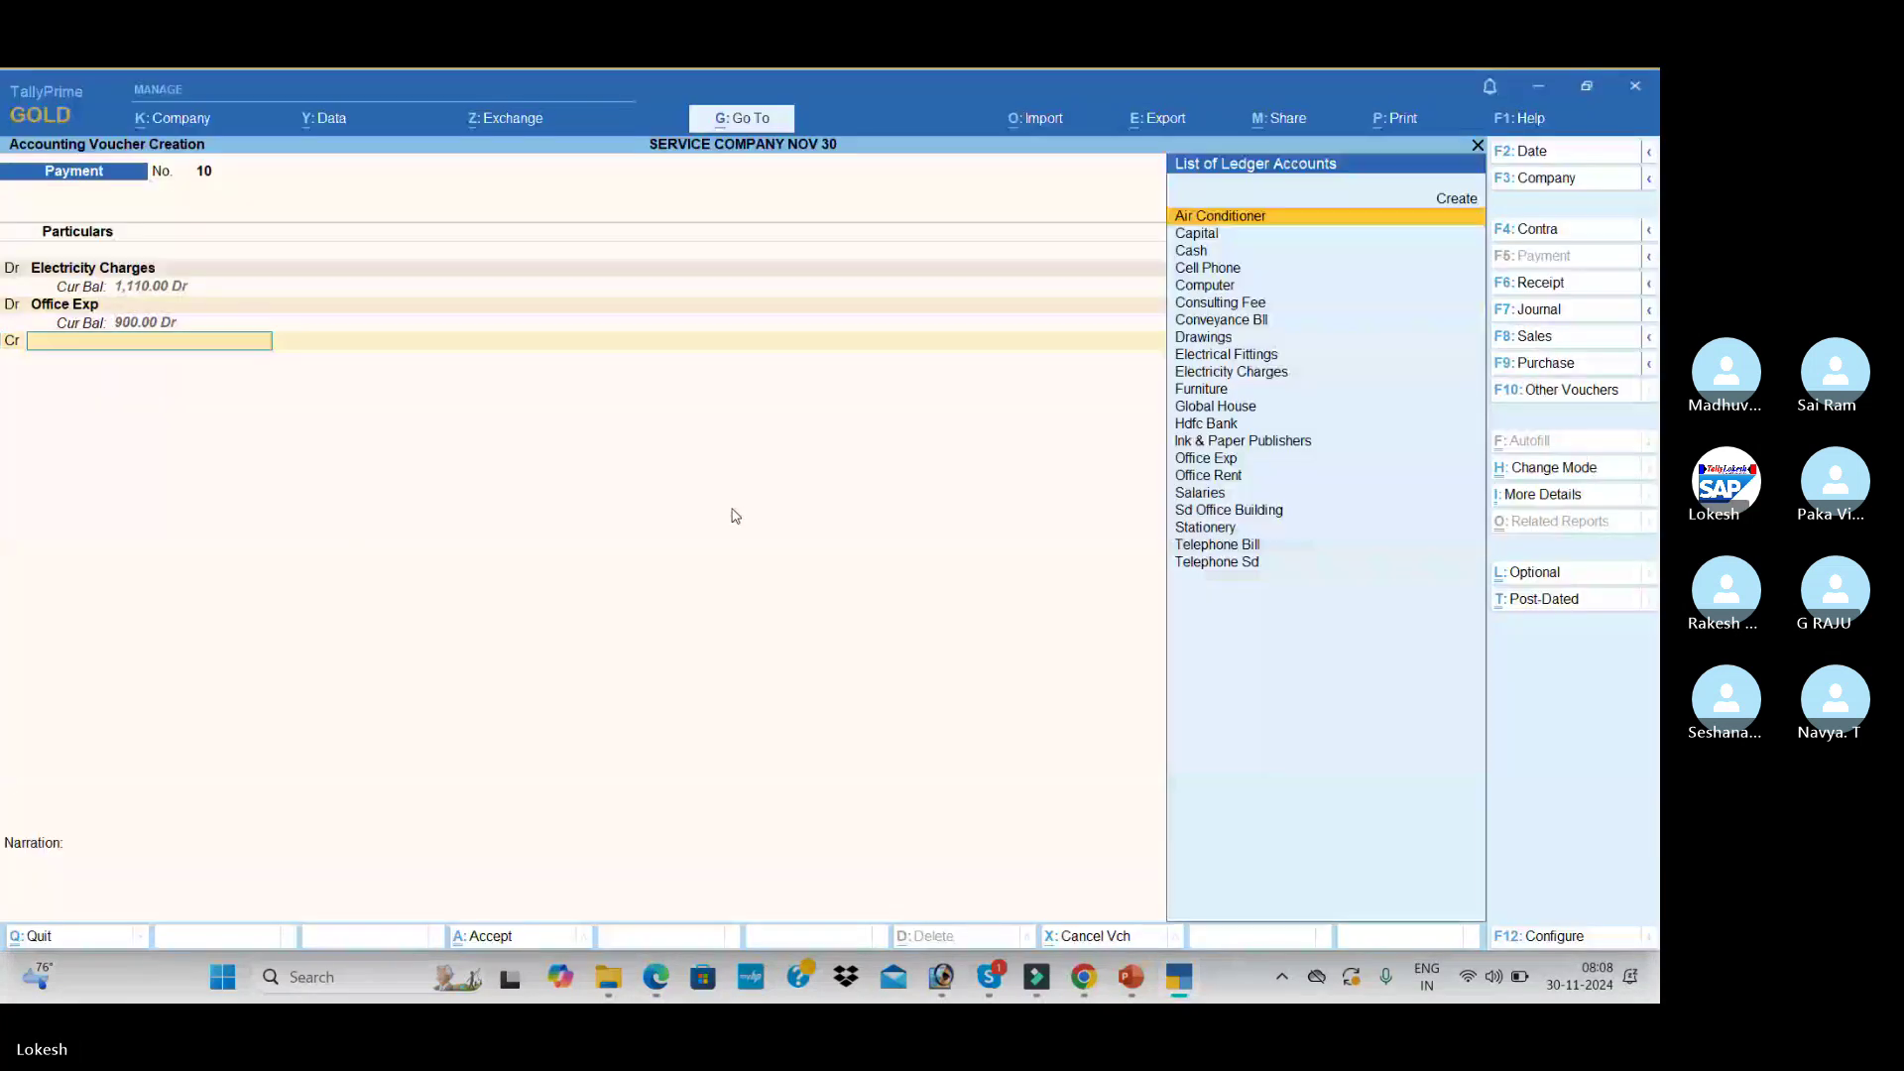
pyautogui.press('Down')
pyautogui.press('Down')
pyautogui.press('Return')
pyautogui.press('Return')
pyautogui.press('Return')
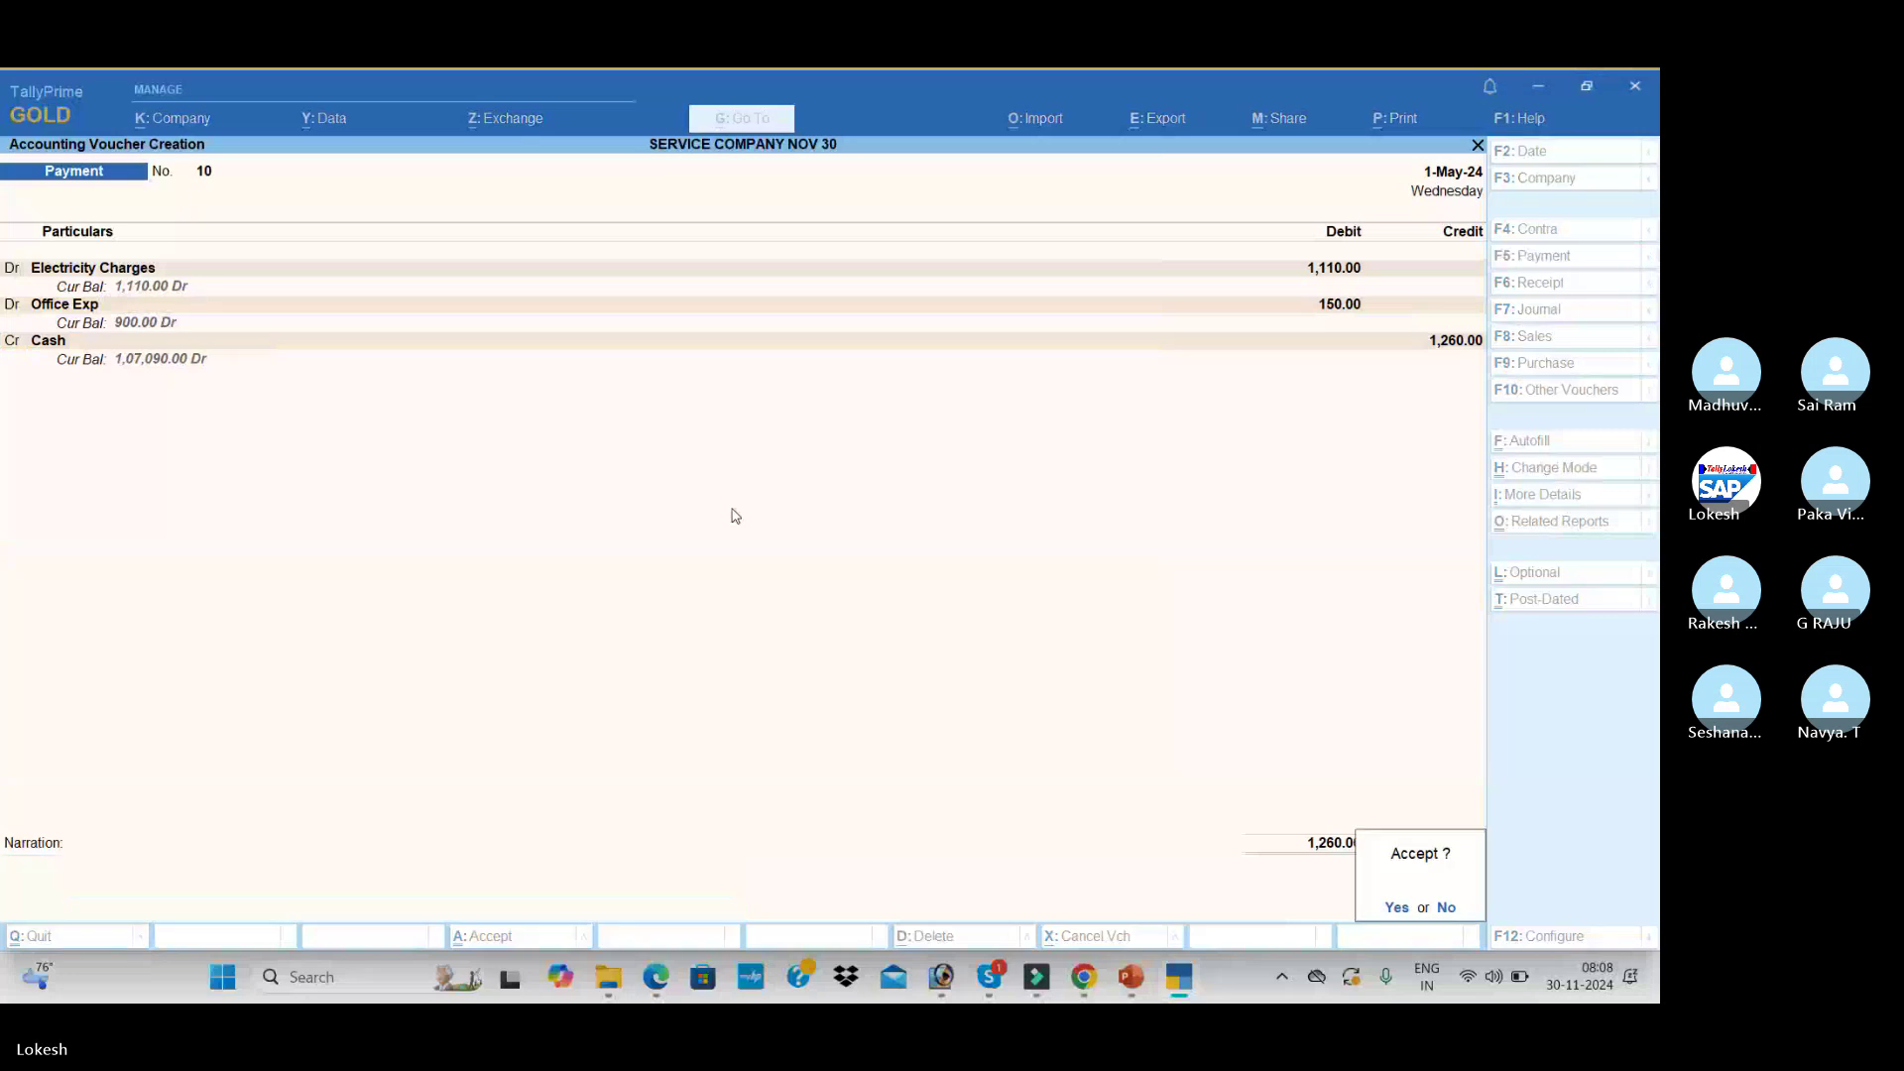
pyautogui.press('Return')
# - Check transaction 18 in the PDF and start a receipt voucher with Consulting Fee as the credited ledger
pyautogui.hotkey('alt', 'Tab')
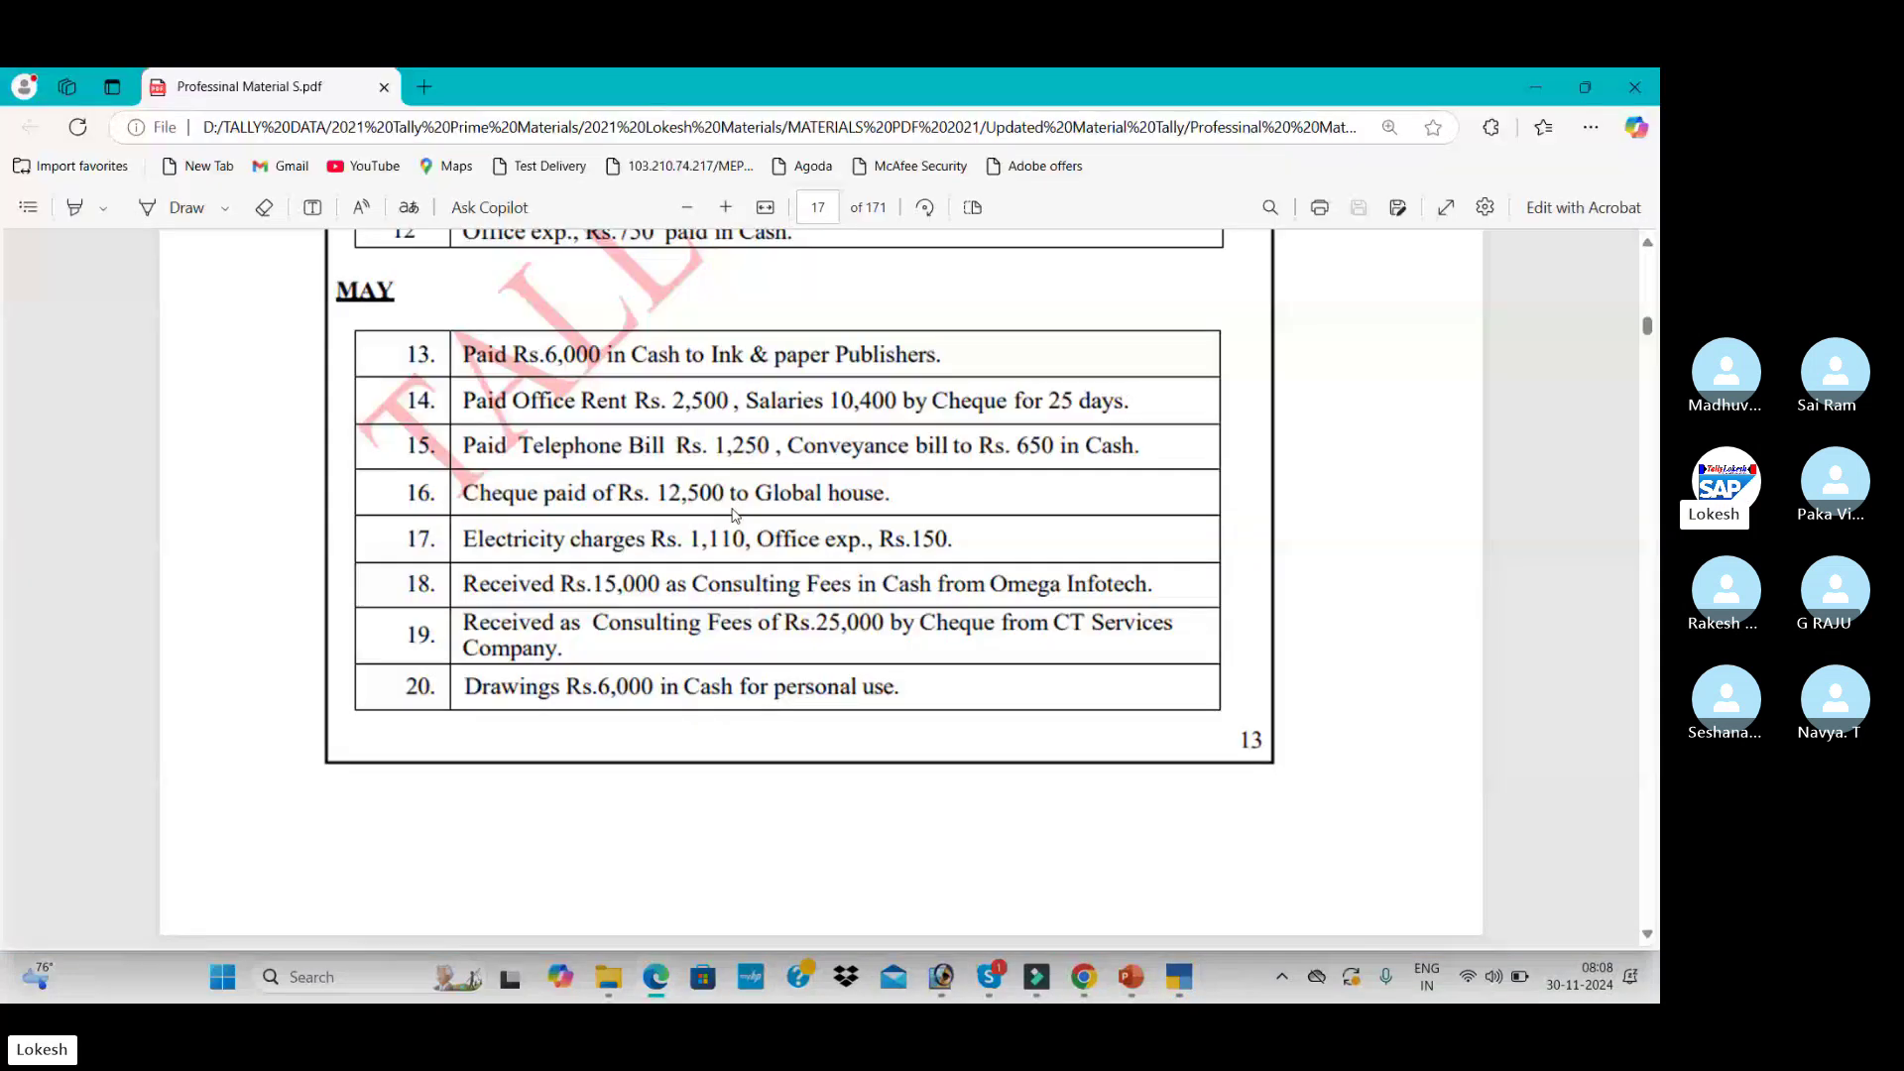
pyautogui.scroll(-2, 734, 515)
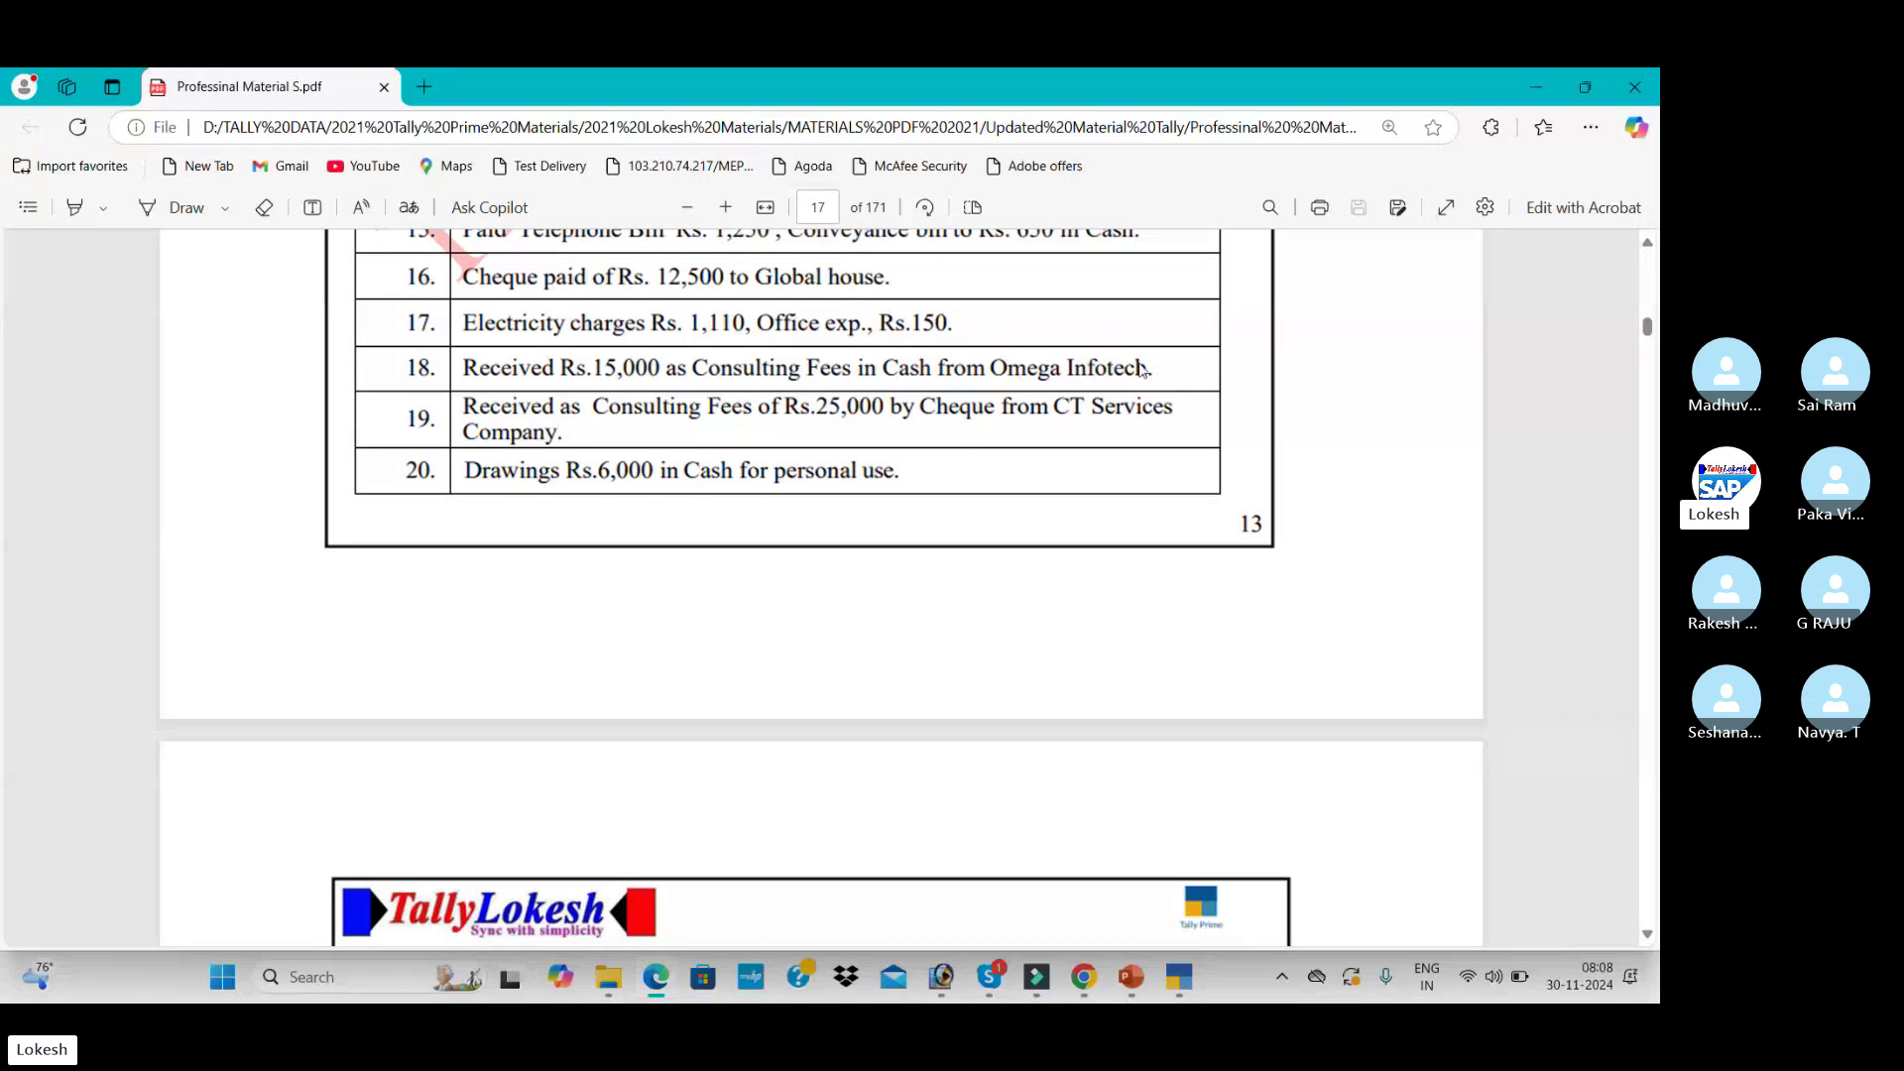
pyautogui.hotkey('alt', 'Tab')
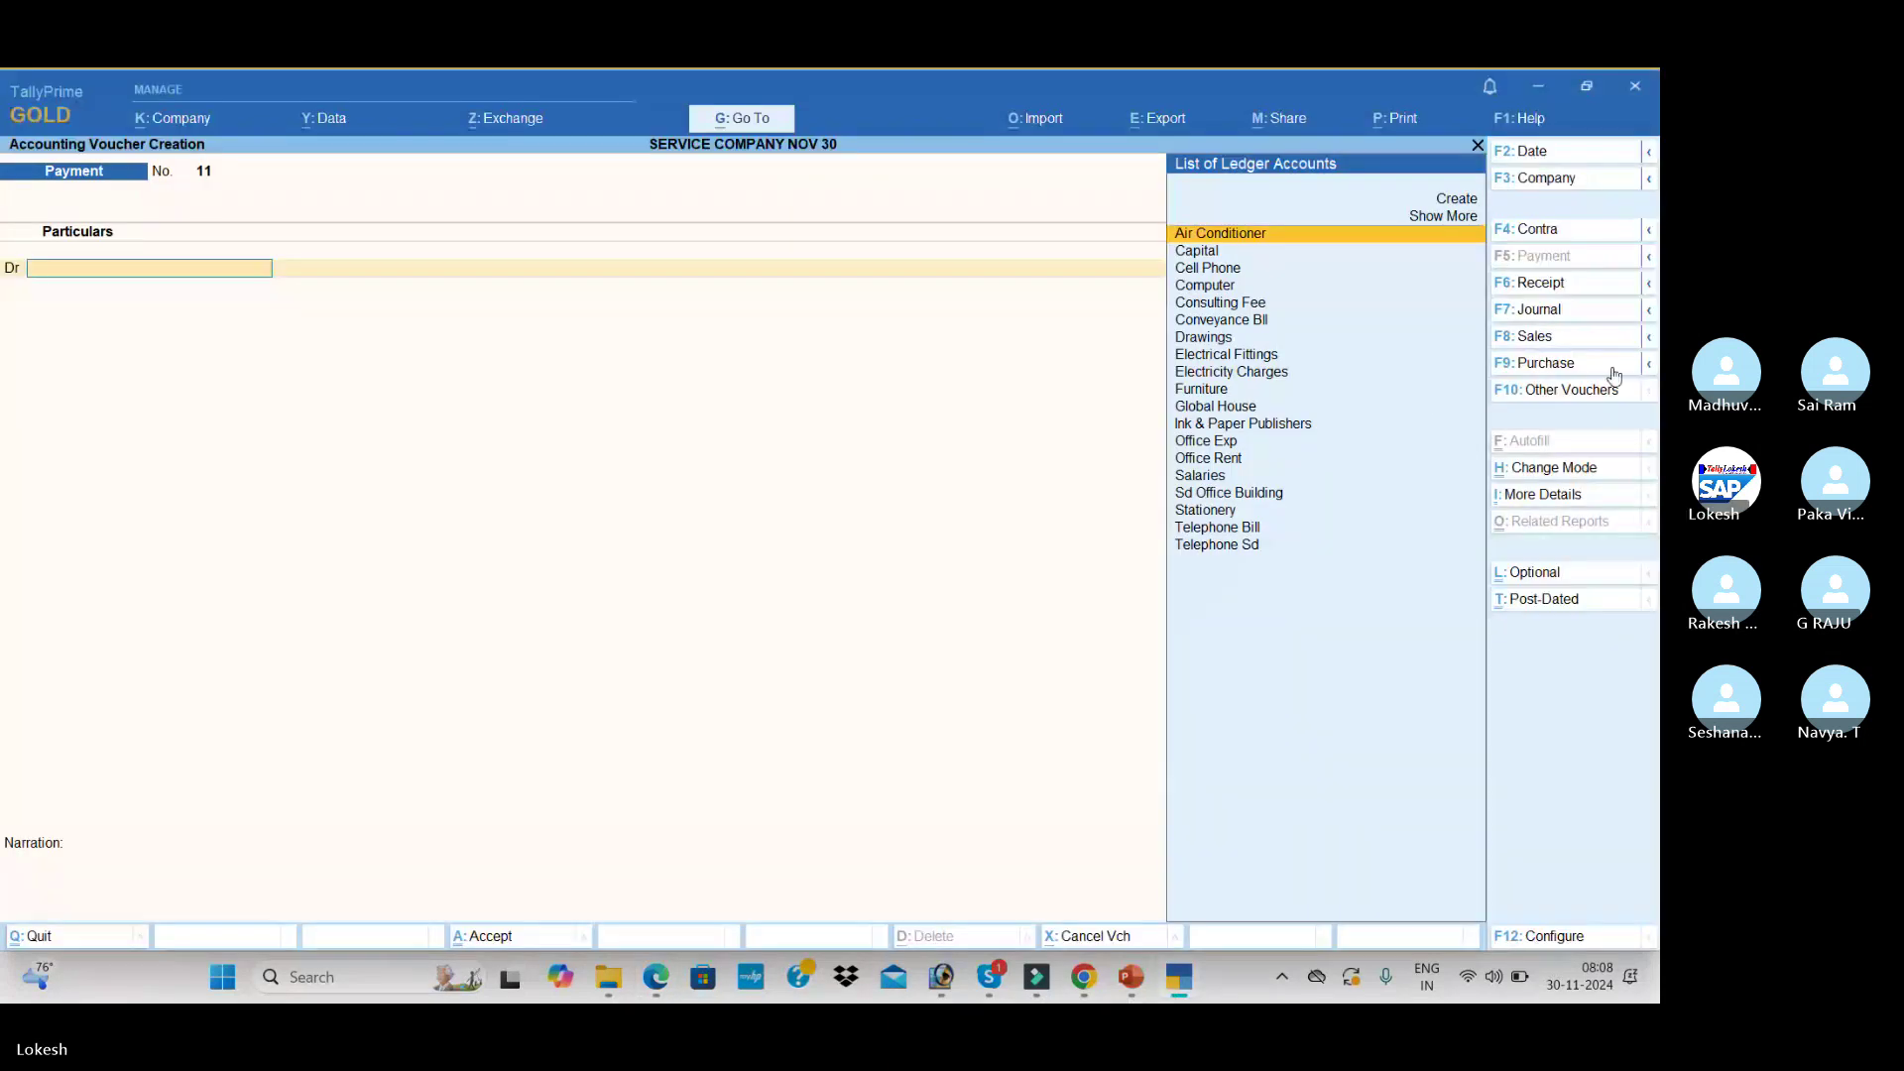
pyautogui.click(1569, 287)
pyautogui.write('Con')
pyautogui.press('Down')
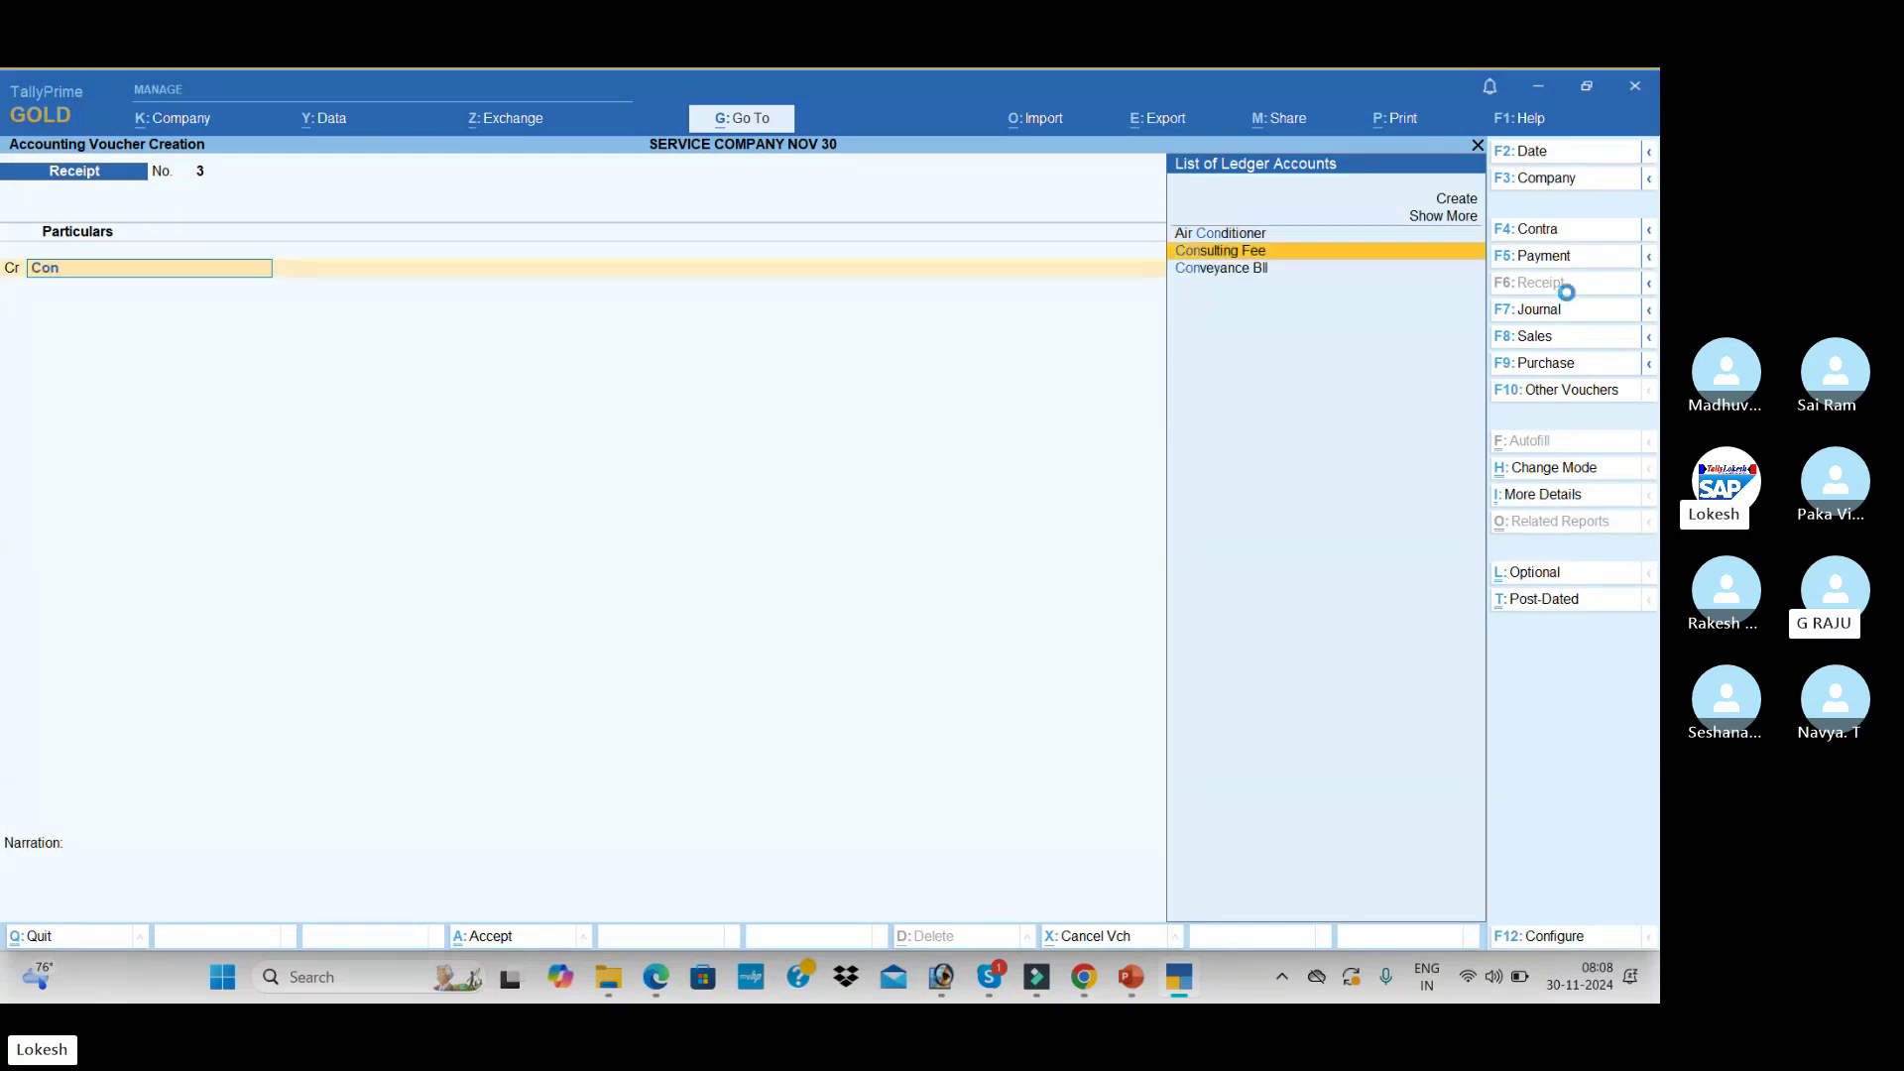
pyautogui.press('Return')
# - Verify the consulting fee amount in the PDF and credit Consulting Fee with 15,000
pyautogui.hotkey('alt', 'Tab')
pyautogui.hotkey('alt', 'Tab')
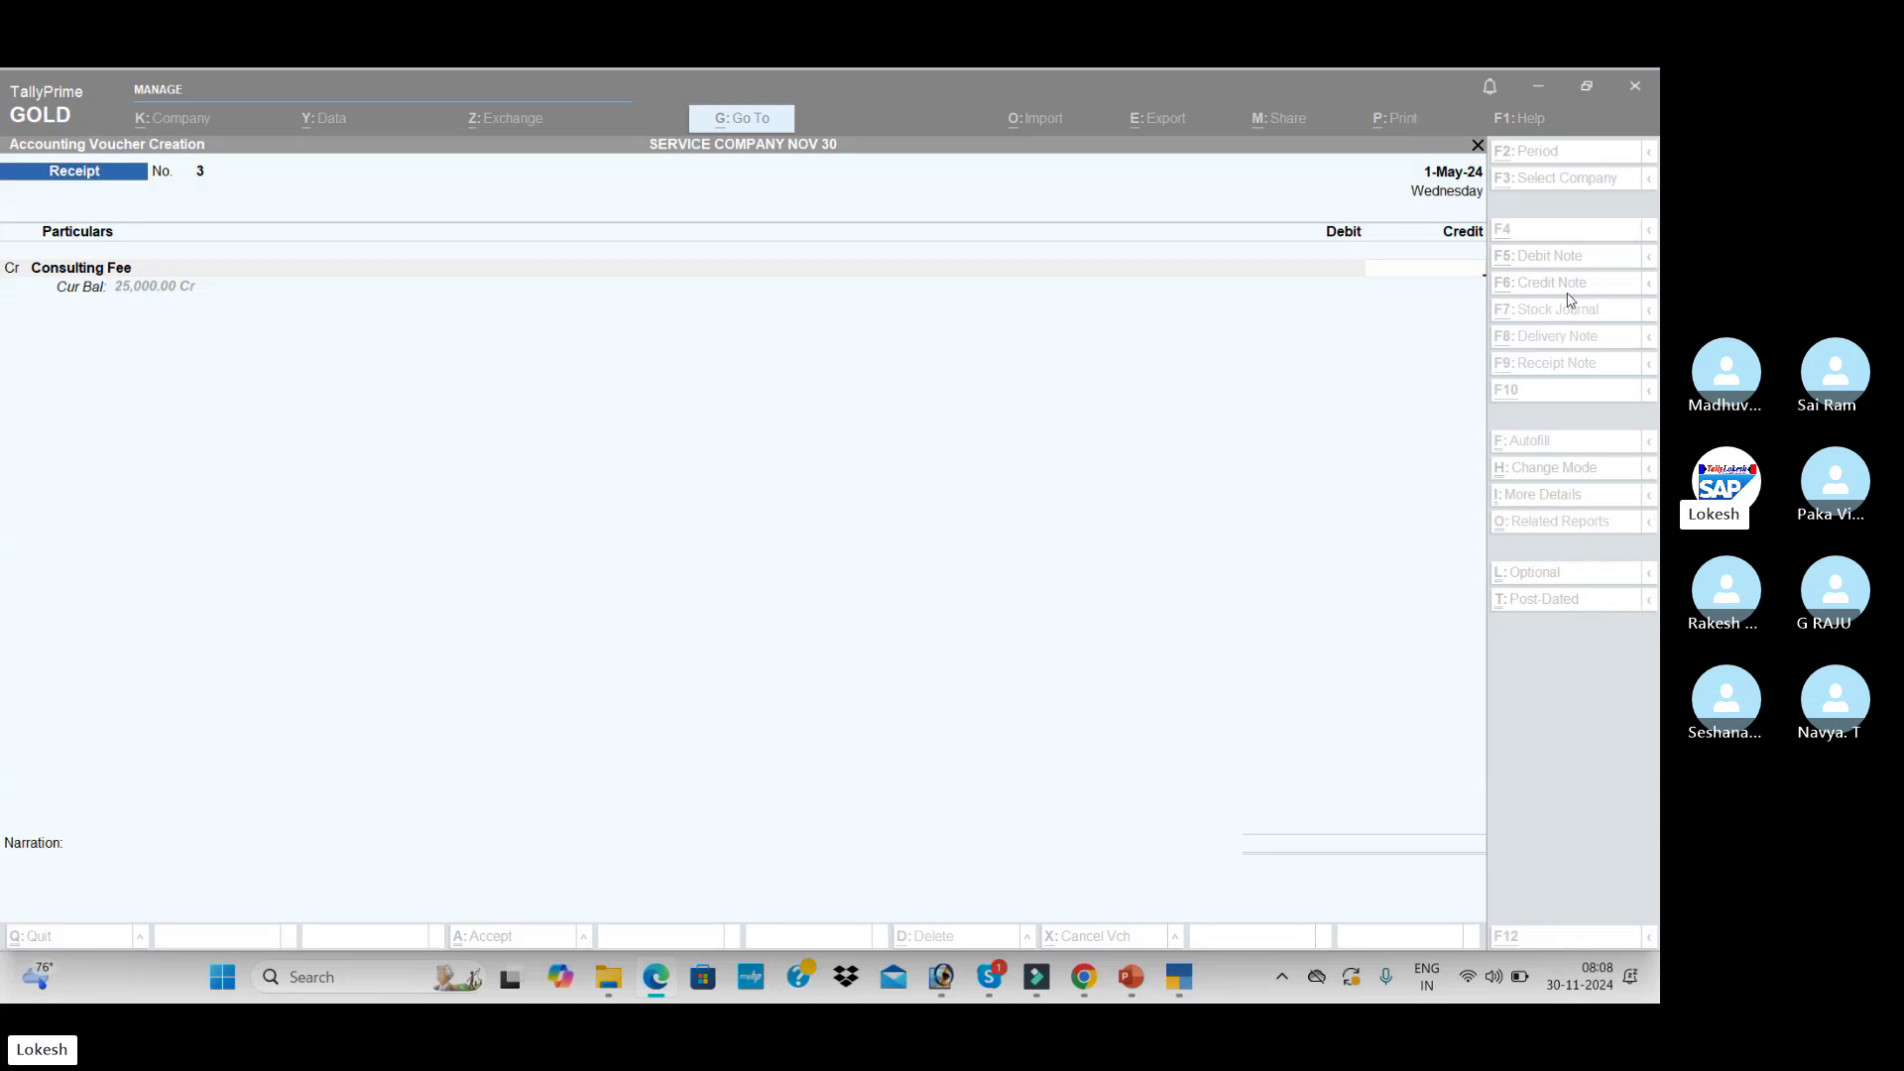
pyautogui.write('15000')
pyautogui.press('Return')
# - Debit Cash with 15,000, enter the narration "omega infotech" and save the receipt voucher
pyautogui.press('Return')
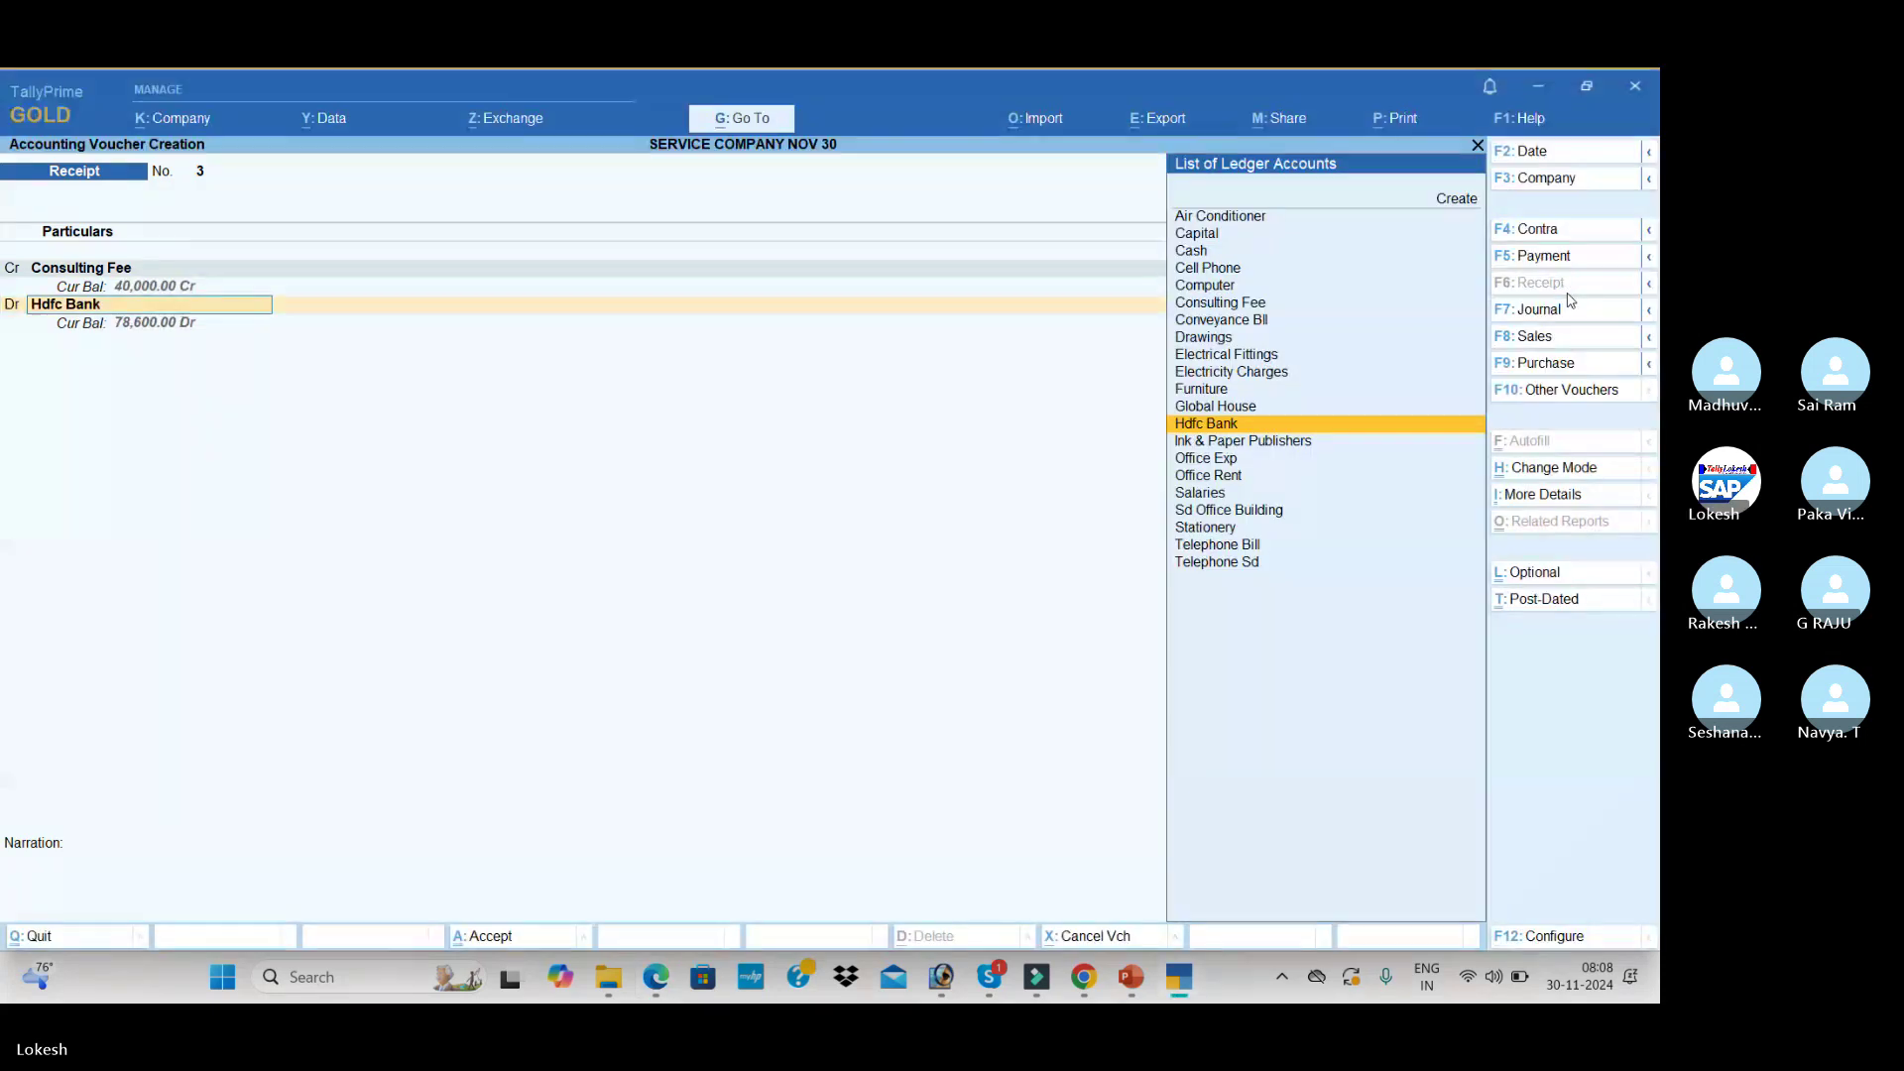
pyautogui.write('Cas')
pyautogui.press('Return')
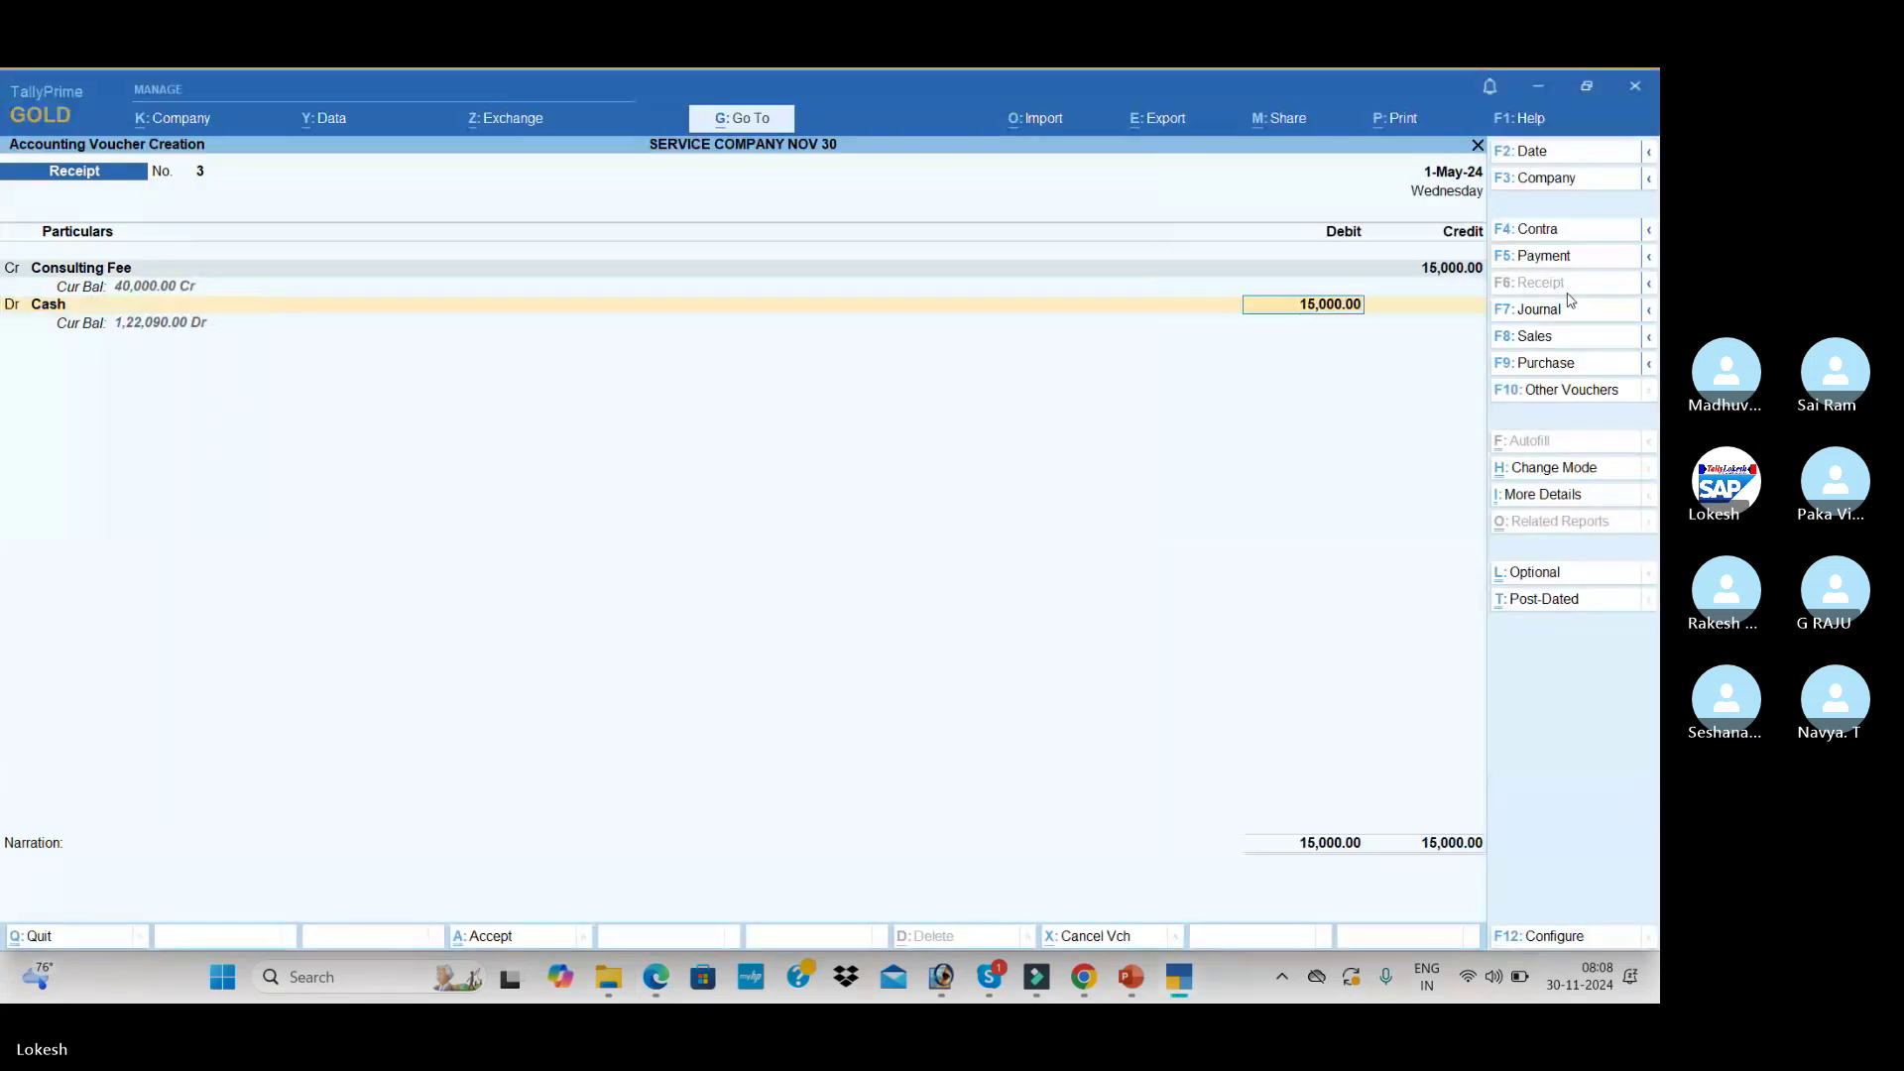
pyautogui.press('Return')
pyautogui.write('ome')
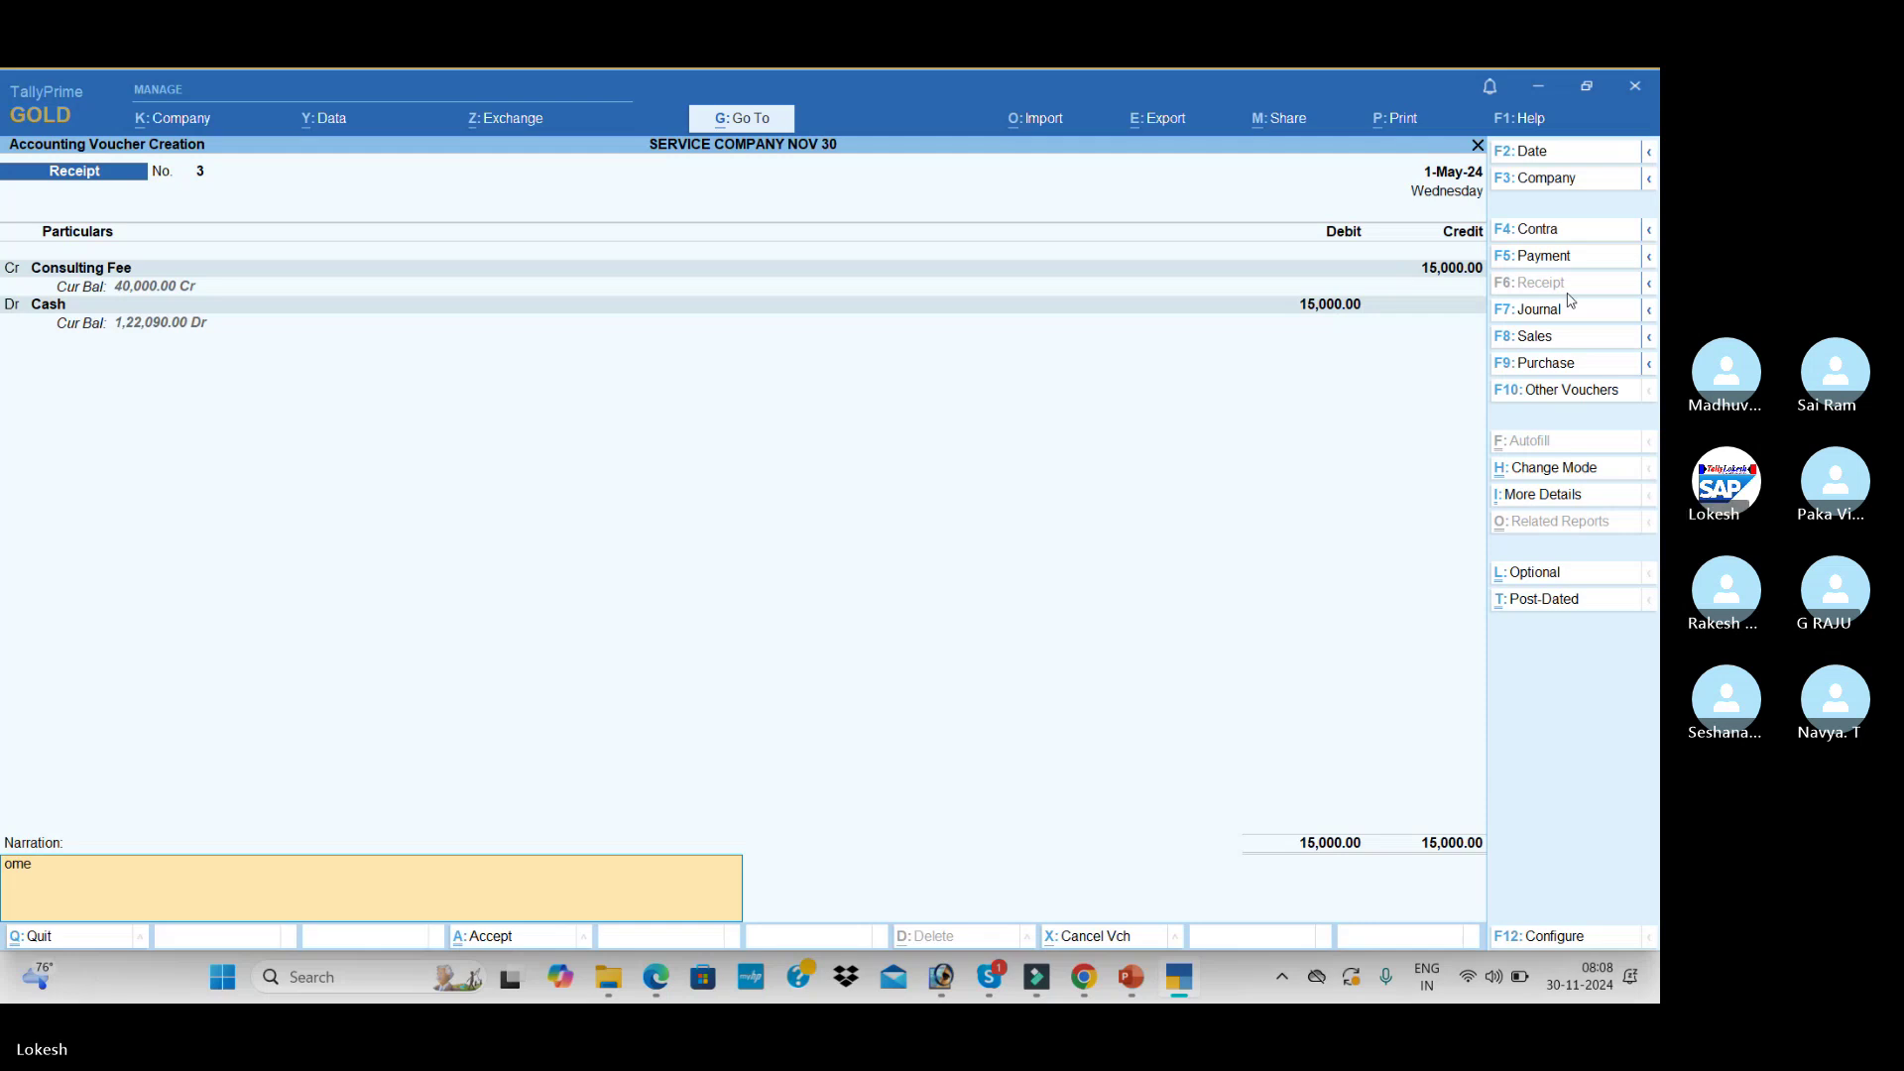
pyautogui.write('ga infotech')
pyautogui.press('Return')
pyautogui.press('Return')
# - Check transaction 19 in the PDF and credit Consulting Fee with 25,000 in the new receipt voucher
pyautogui.write('Con')
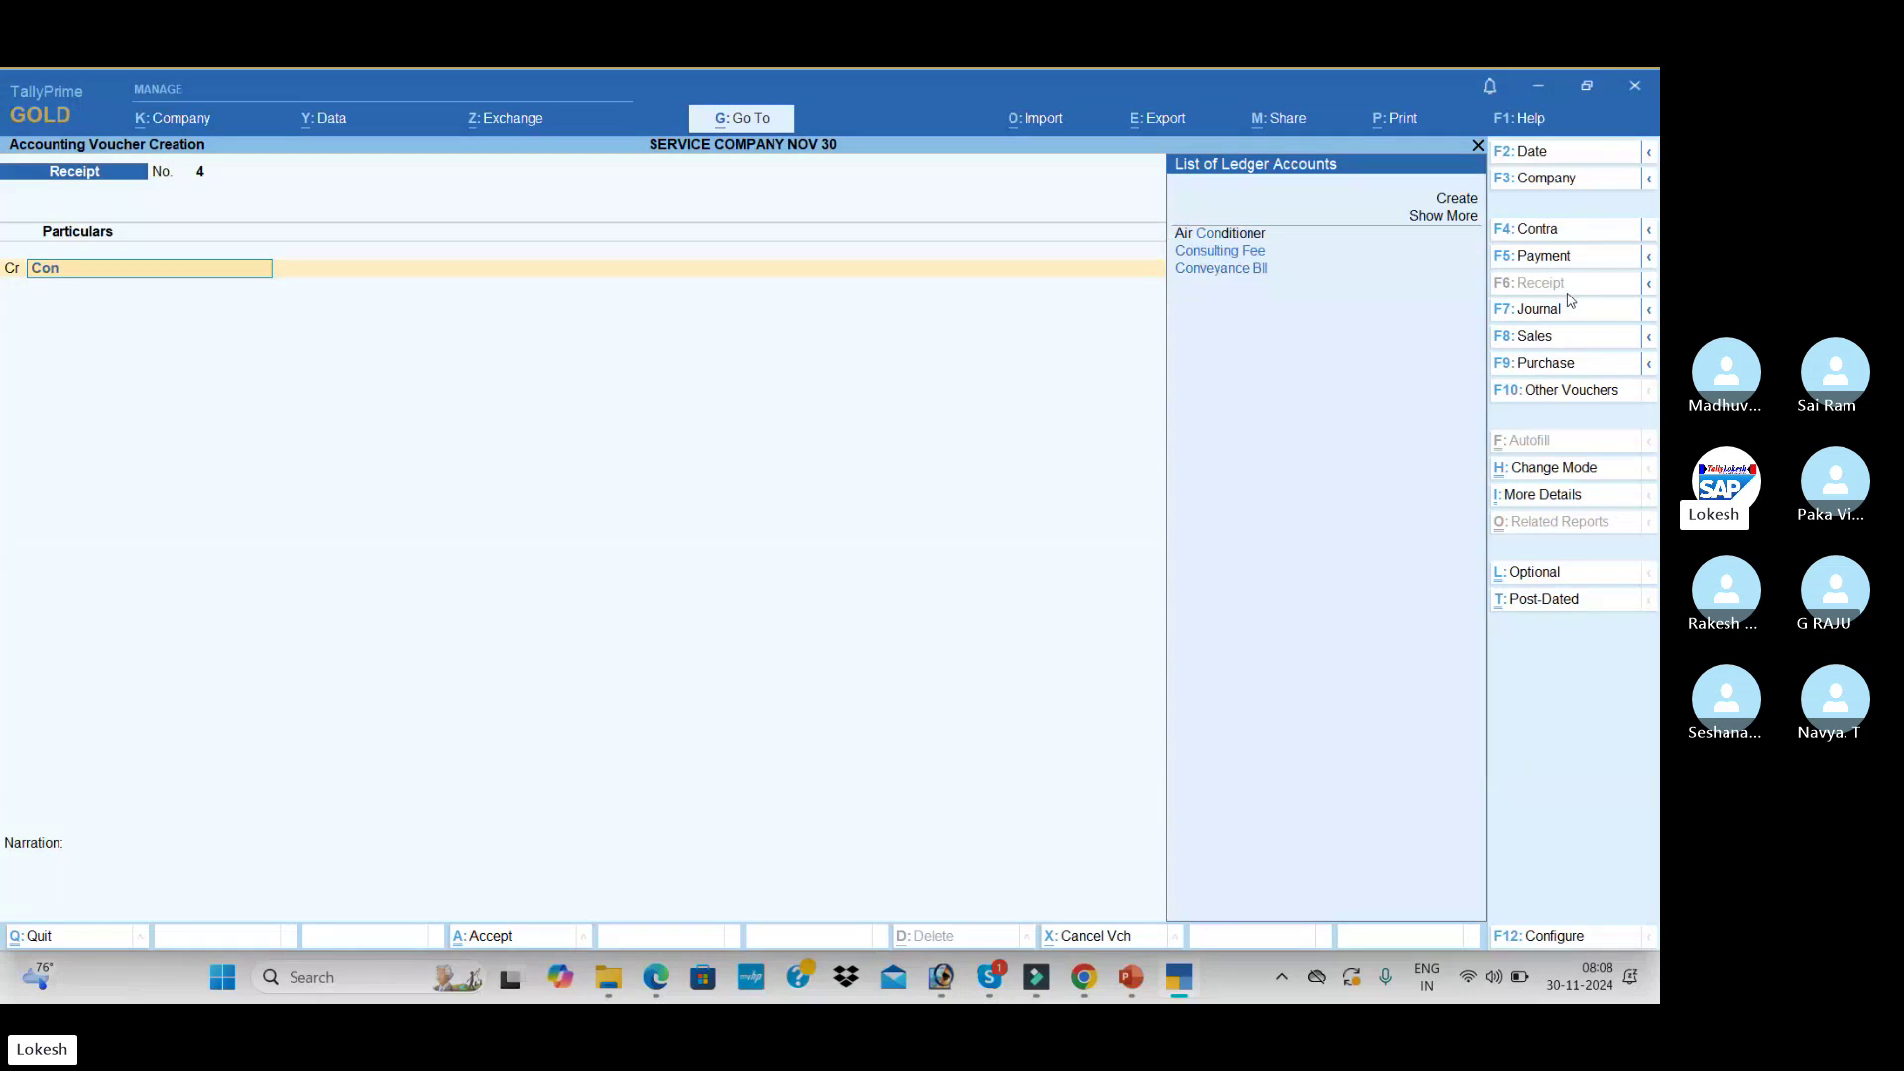
pyautogui.press('Down')
pyautogui.press('Return')
pyautogui.hotkey('alt', 'Tab')
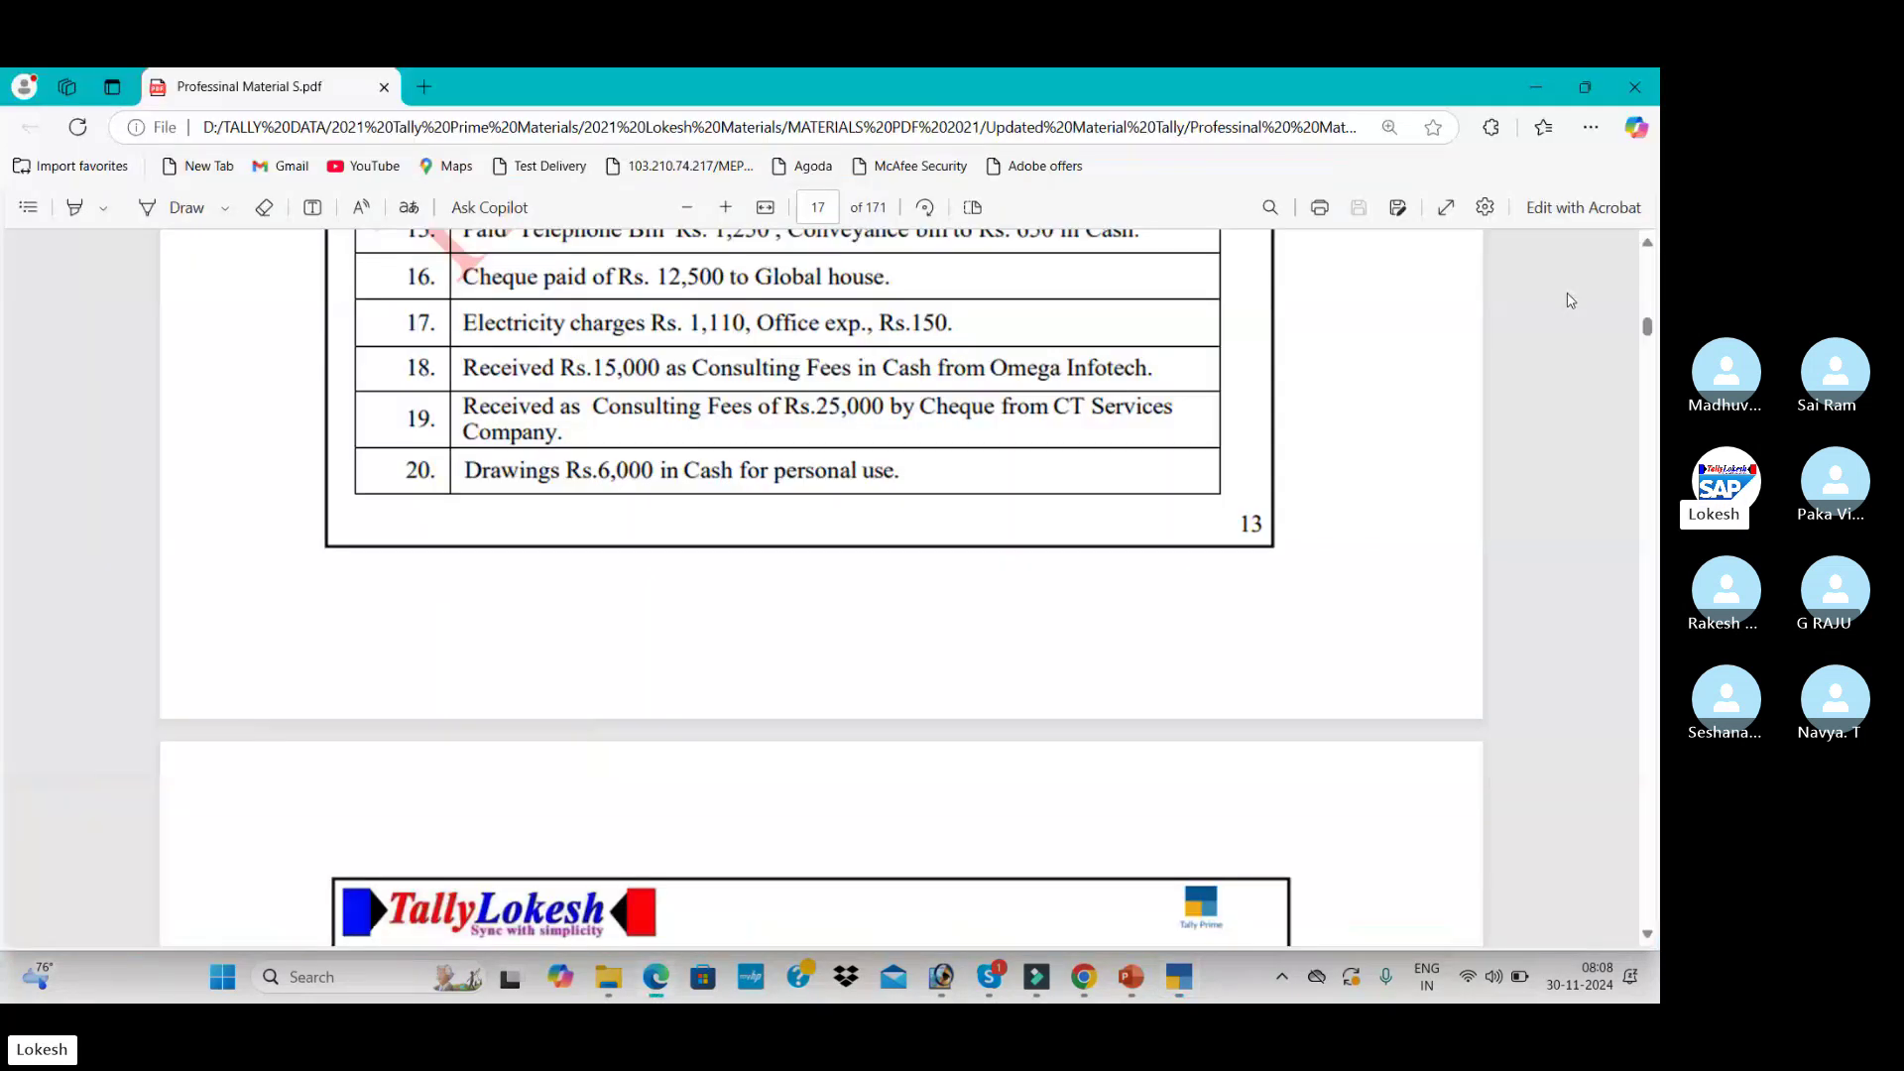
pyautogui.hotkey('alt', 'Tab')
pyautogui.write('25000')
pyautogui.press('Return')
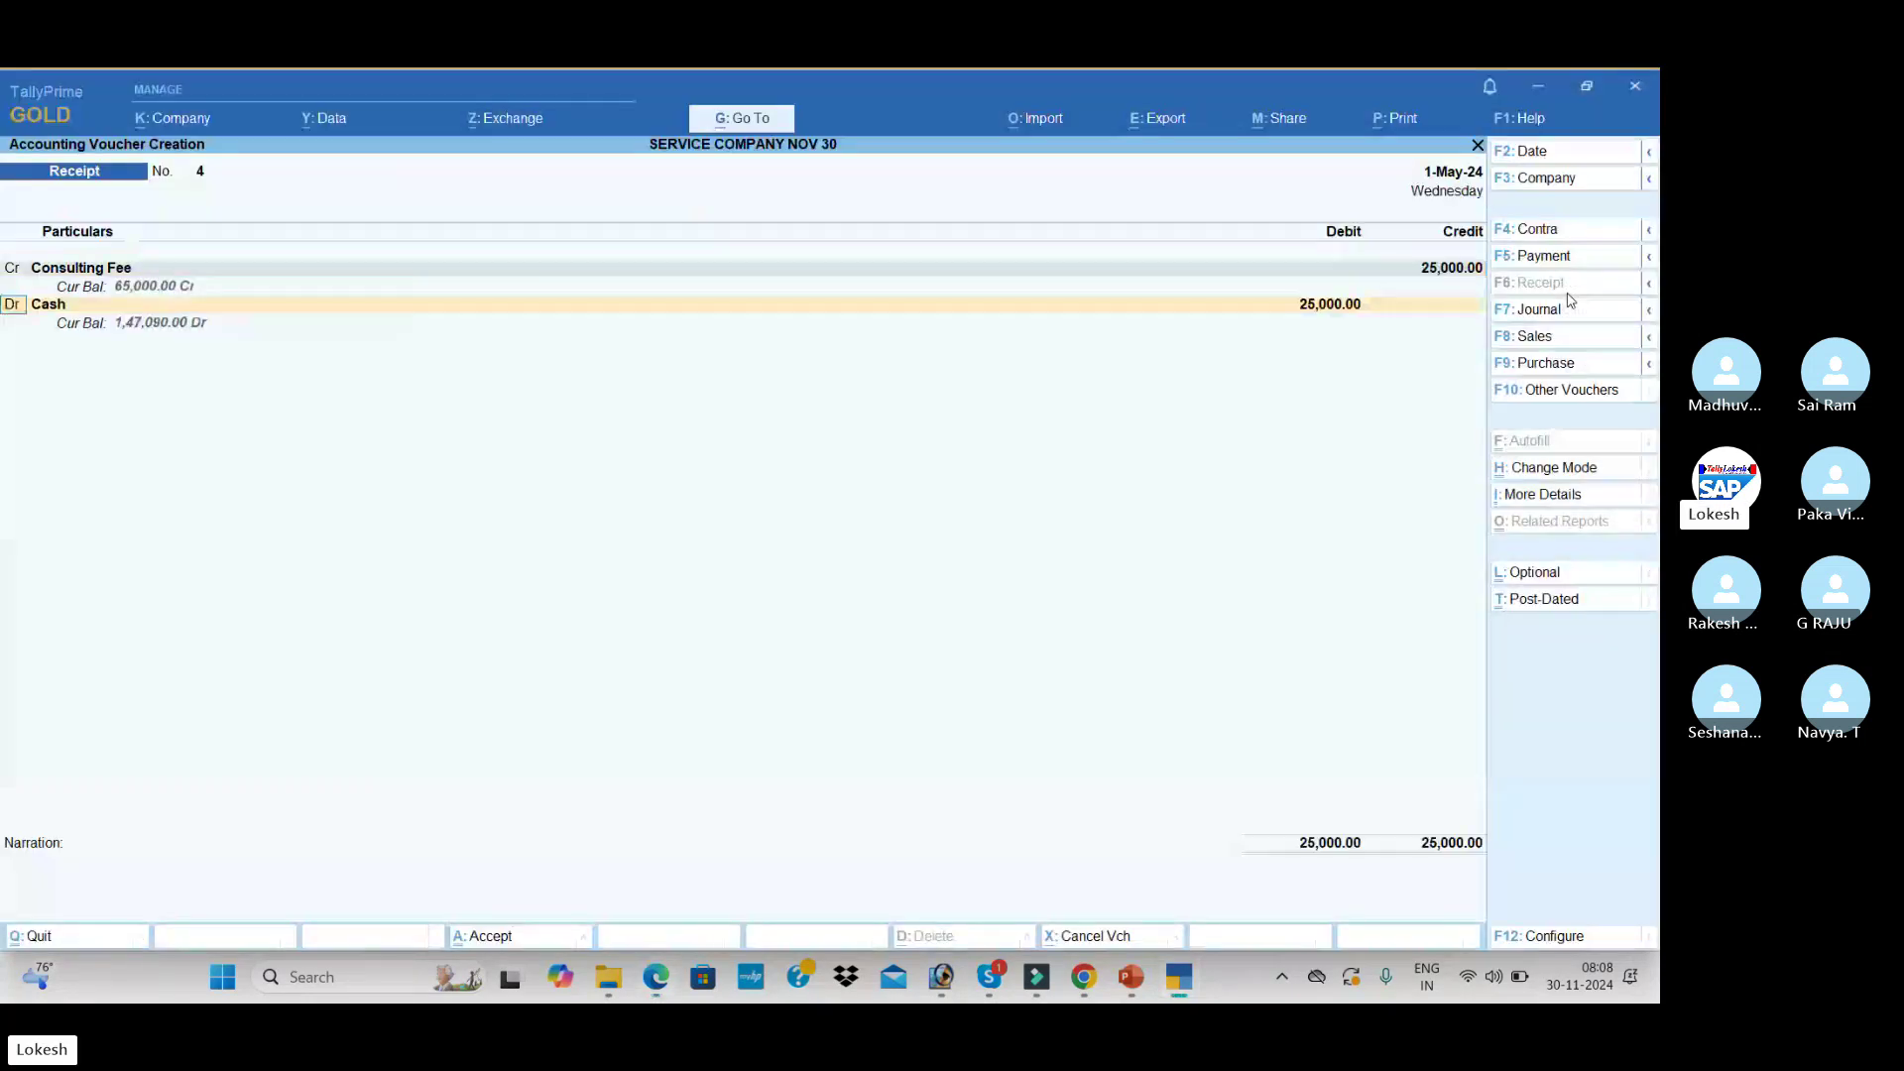
# - Change the receipt voucher's debit ledger from Cash to Hdfc Bank for 25,000 and save the voucher
pyautogui.press('Return')
pyautogui.write('h')
pyautogui.press('Return')
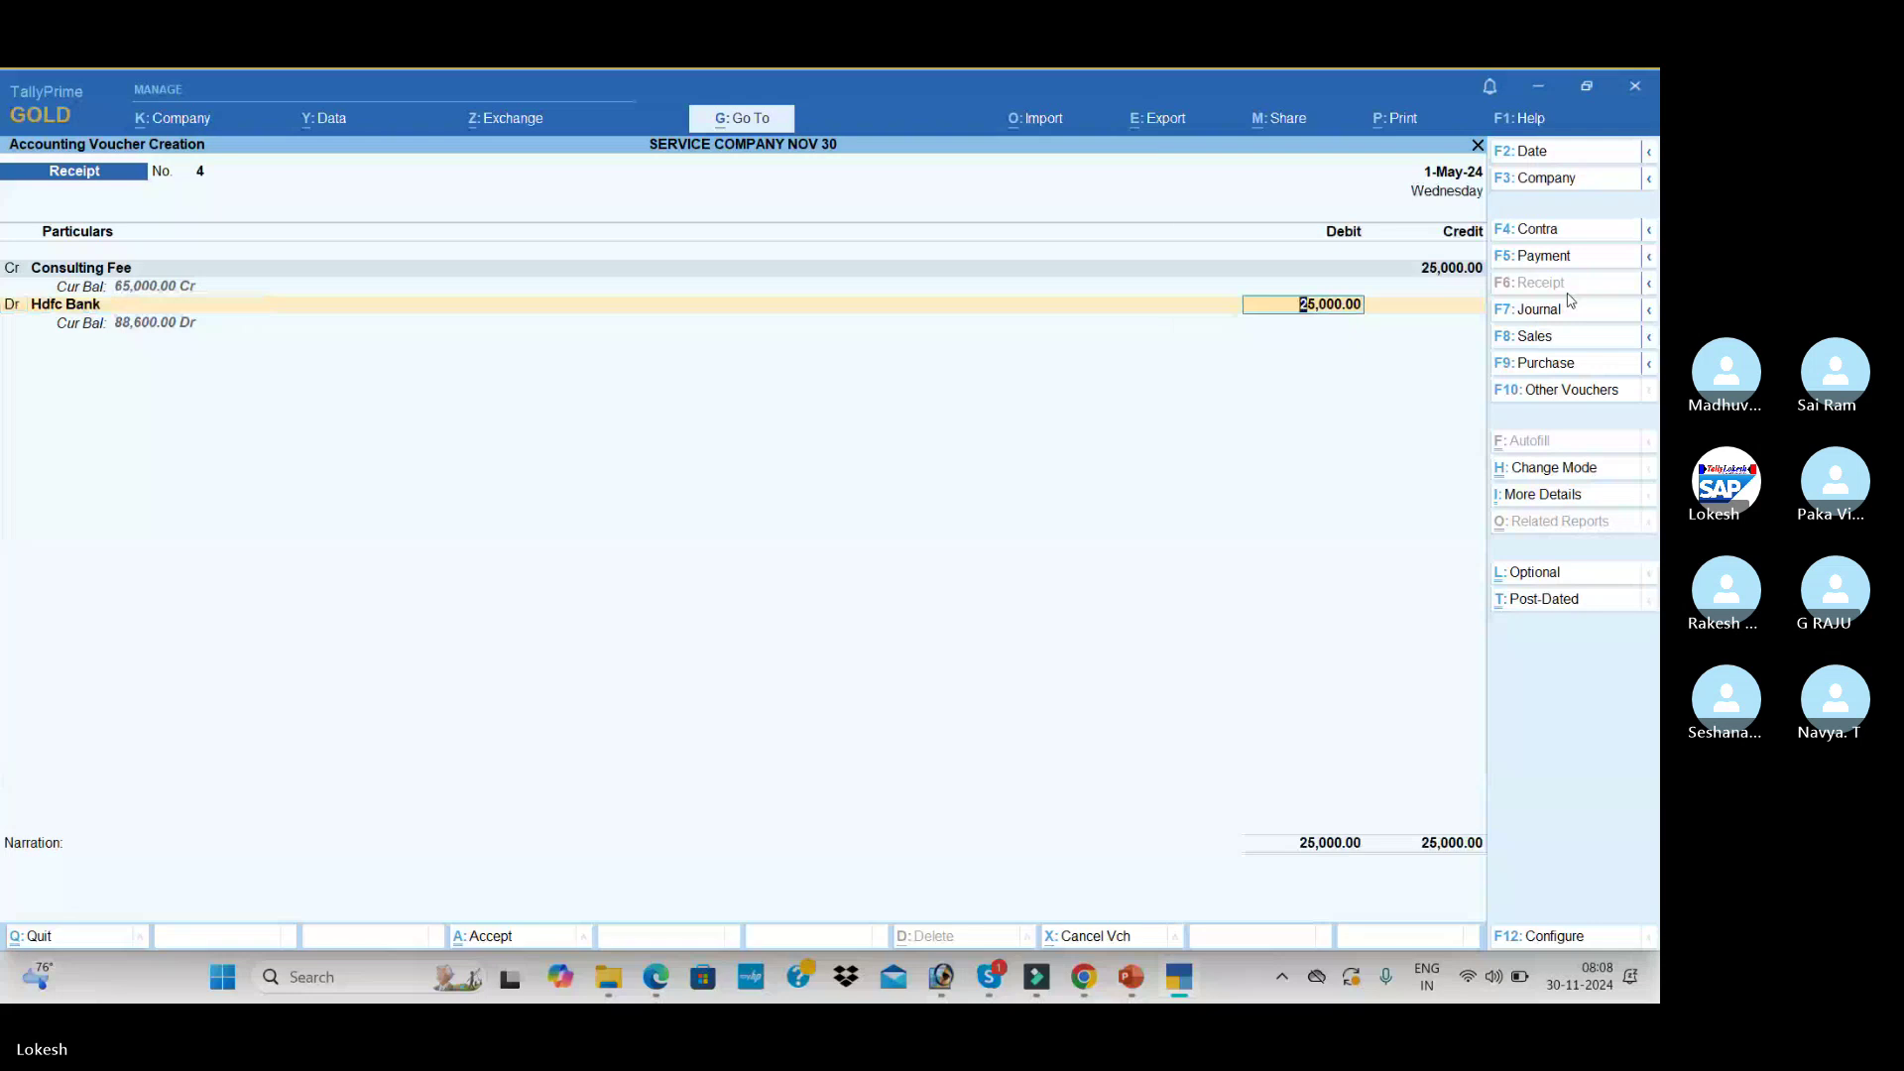
pyautogui.press('Return')
pyautogui.hotkey('ctrl', 'a')
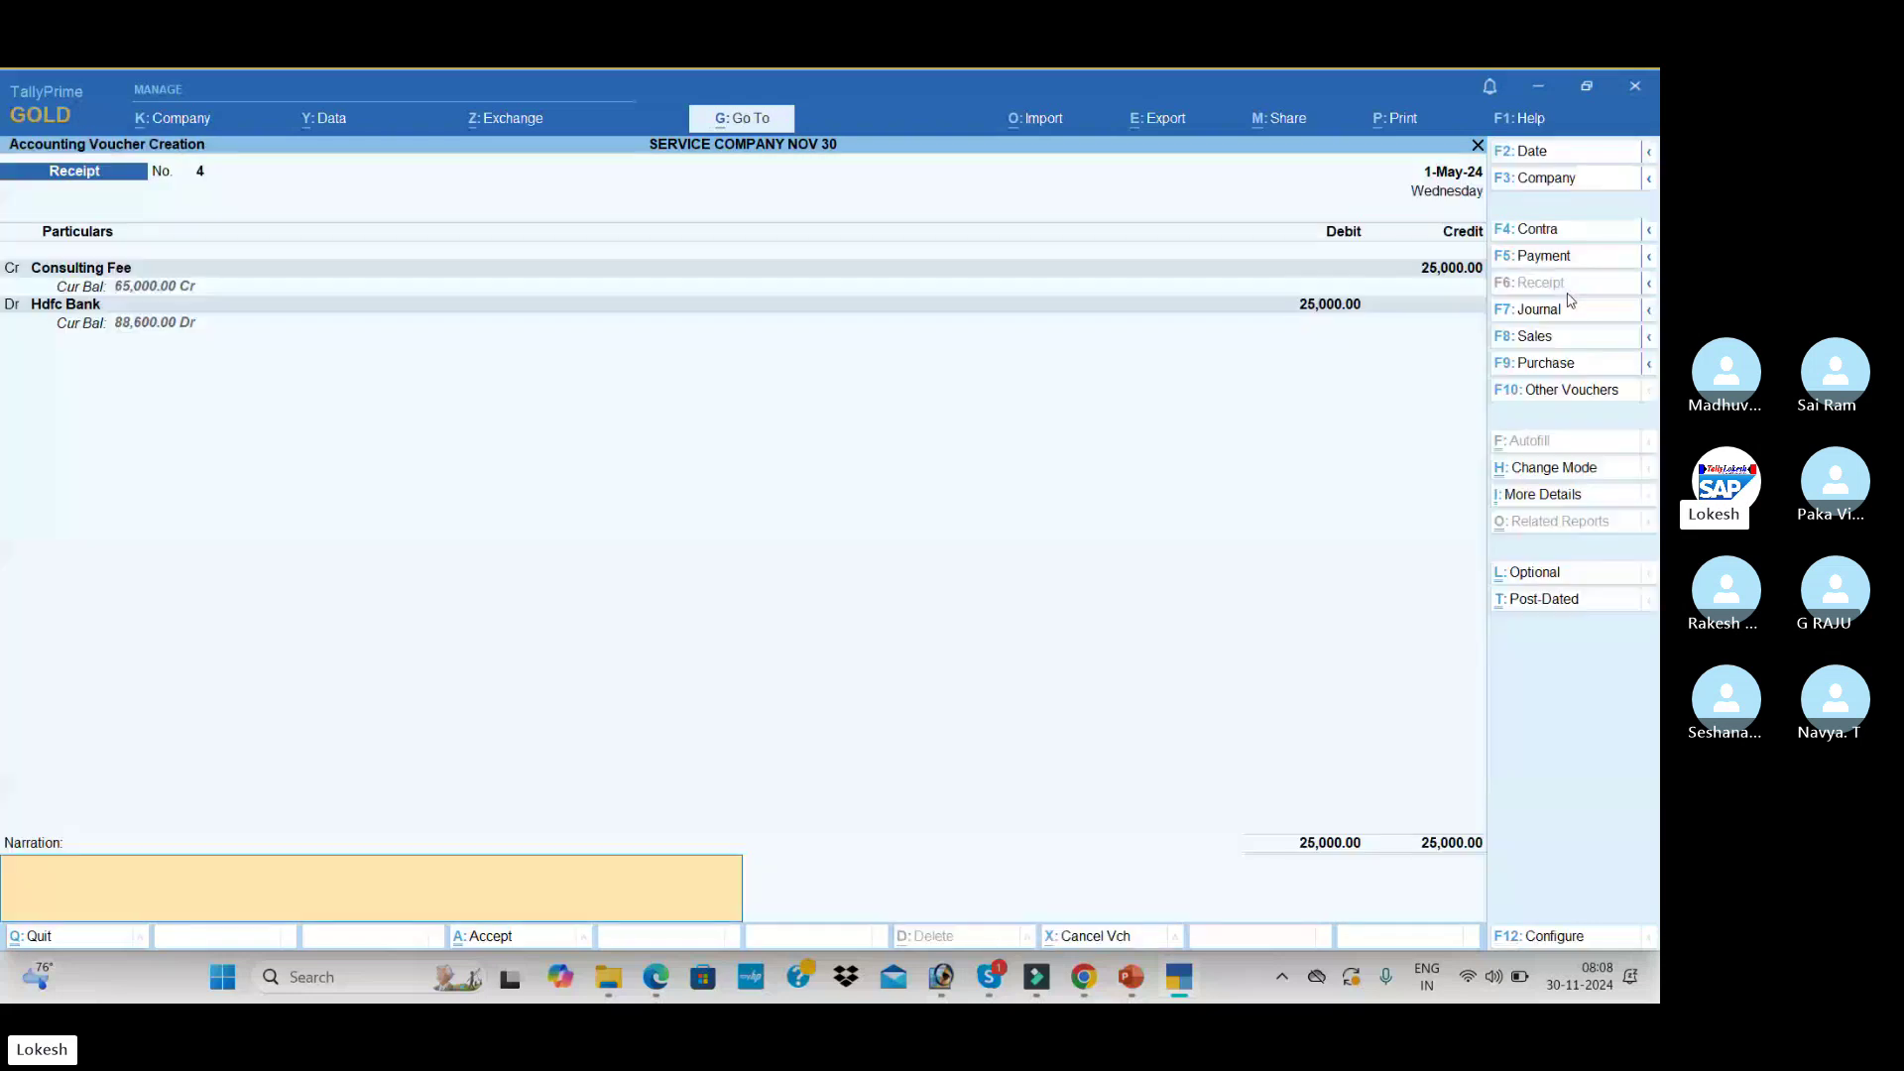
pyautogui.press('Return')
# - Start a payment voucher that debits the Drawings ledger with 6,000, as listed in entry 20 of the PDF
pyautogui.hotkey('alt', 'Tab')
pyautogui.hotkey('alt', 'Tab')
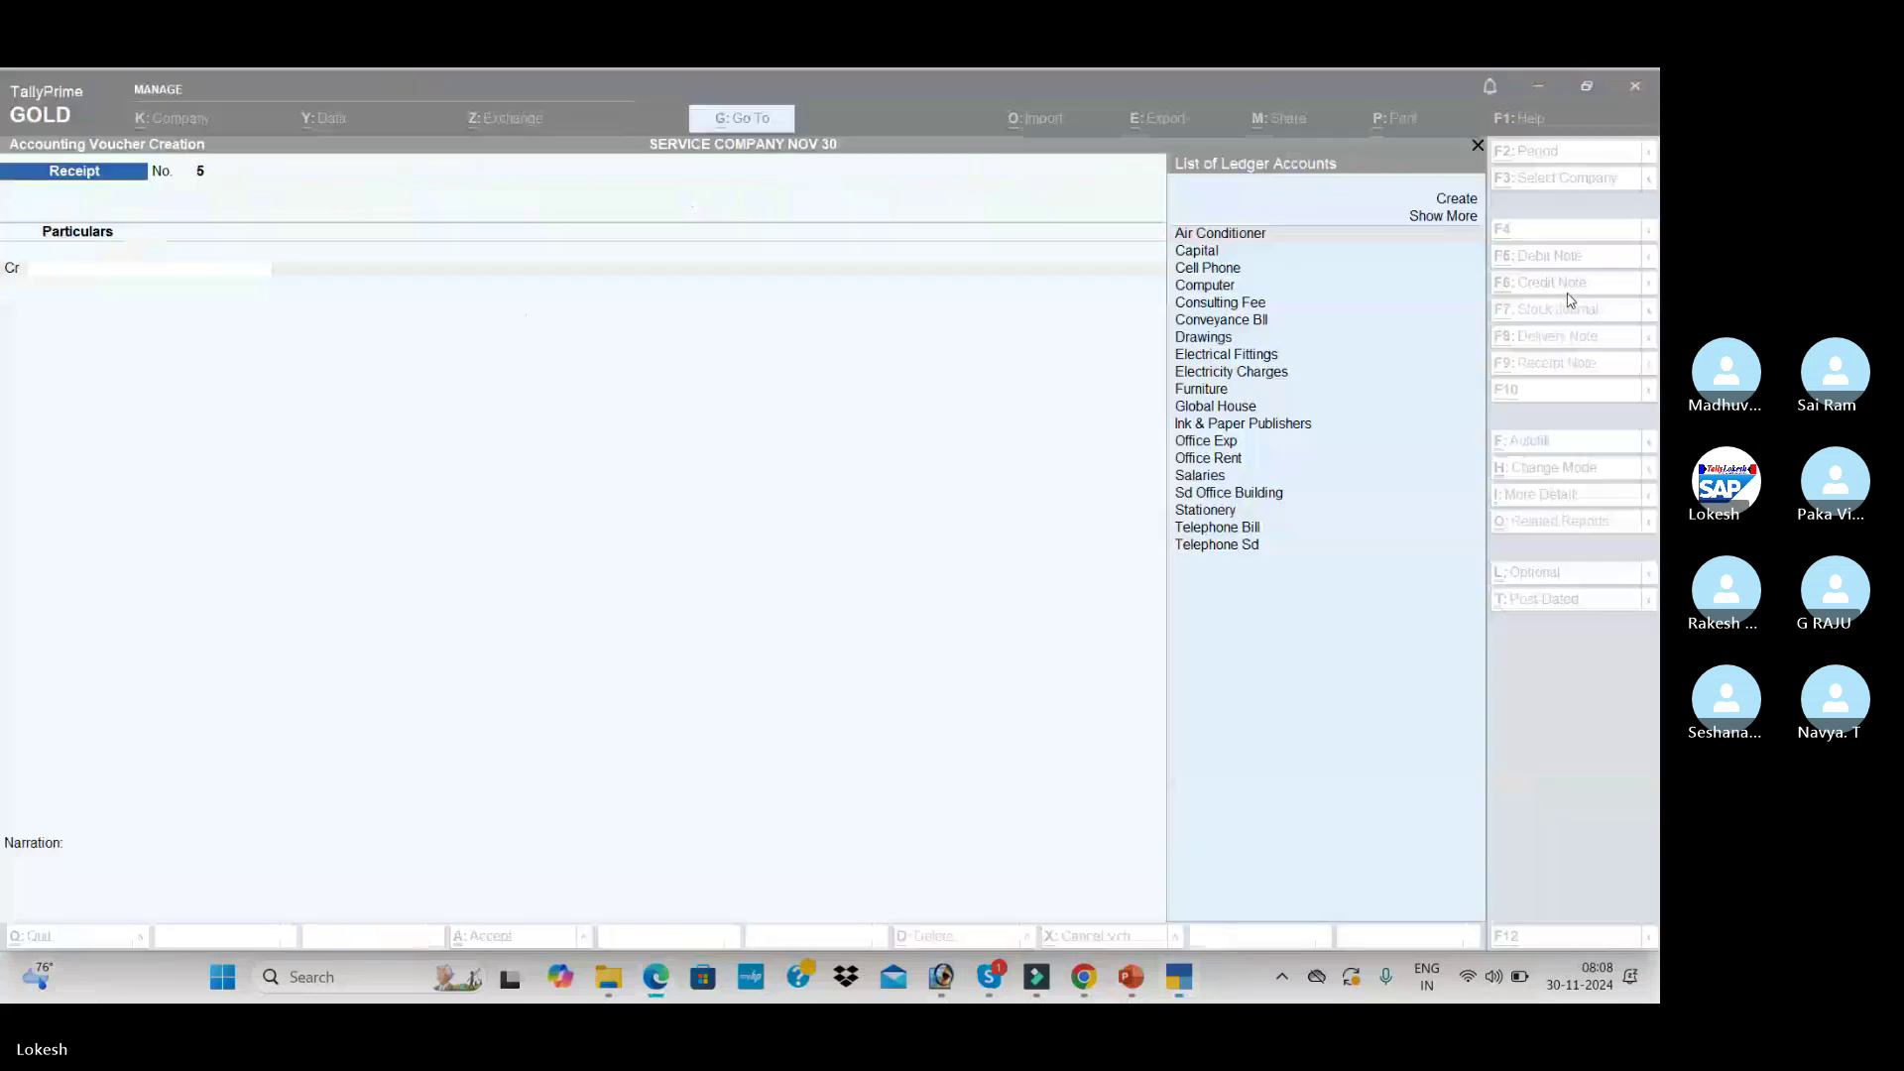
pyautogui.click(1570, 258)
pyautogui.write('dr')
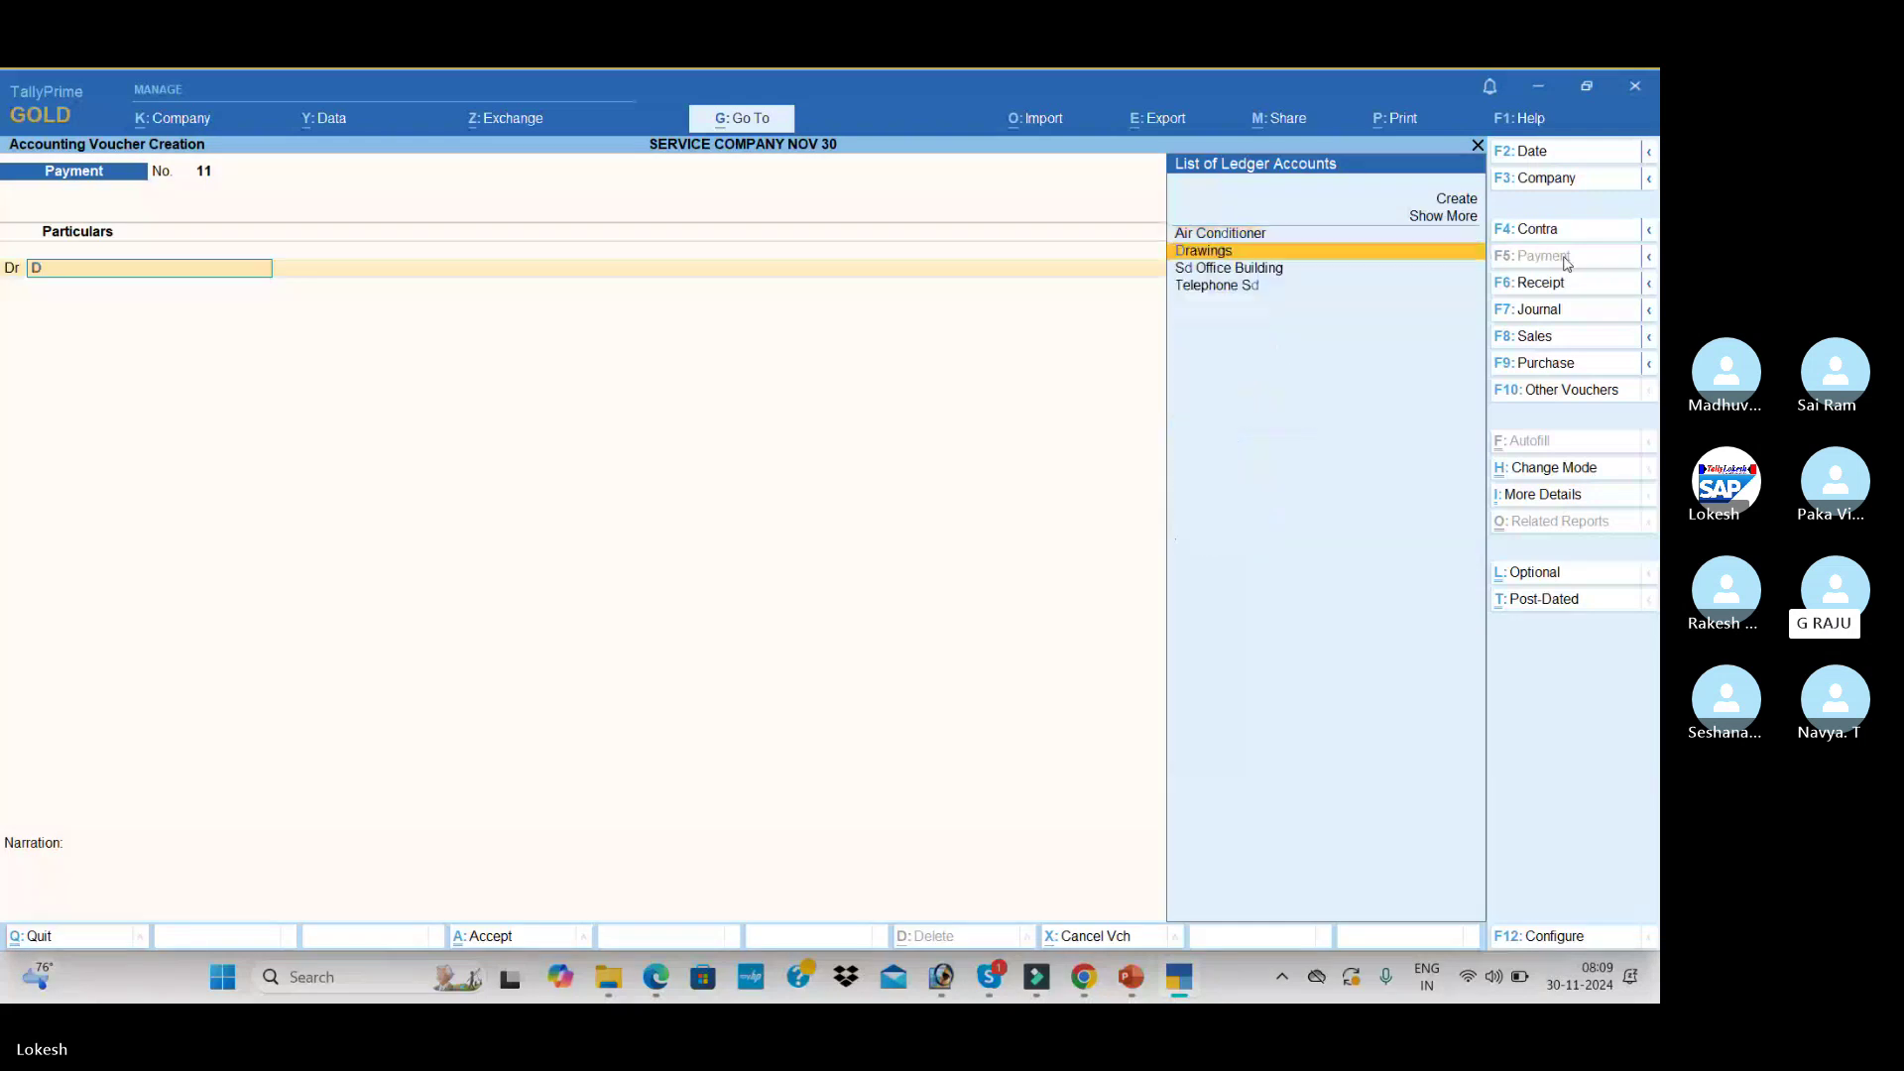
pyautogui.press('Return')
pyautogui.hotkey('alt', 'Tab')
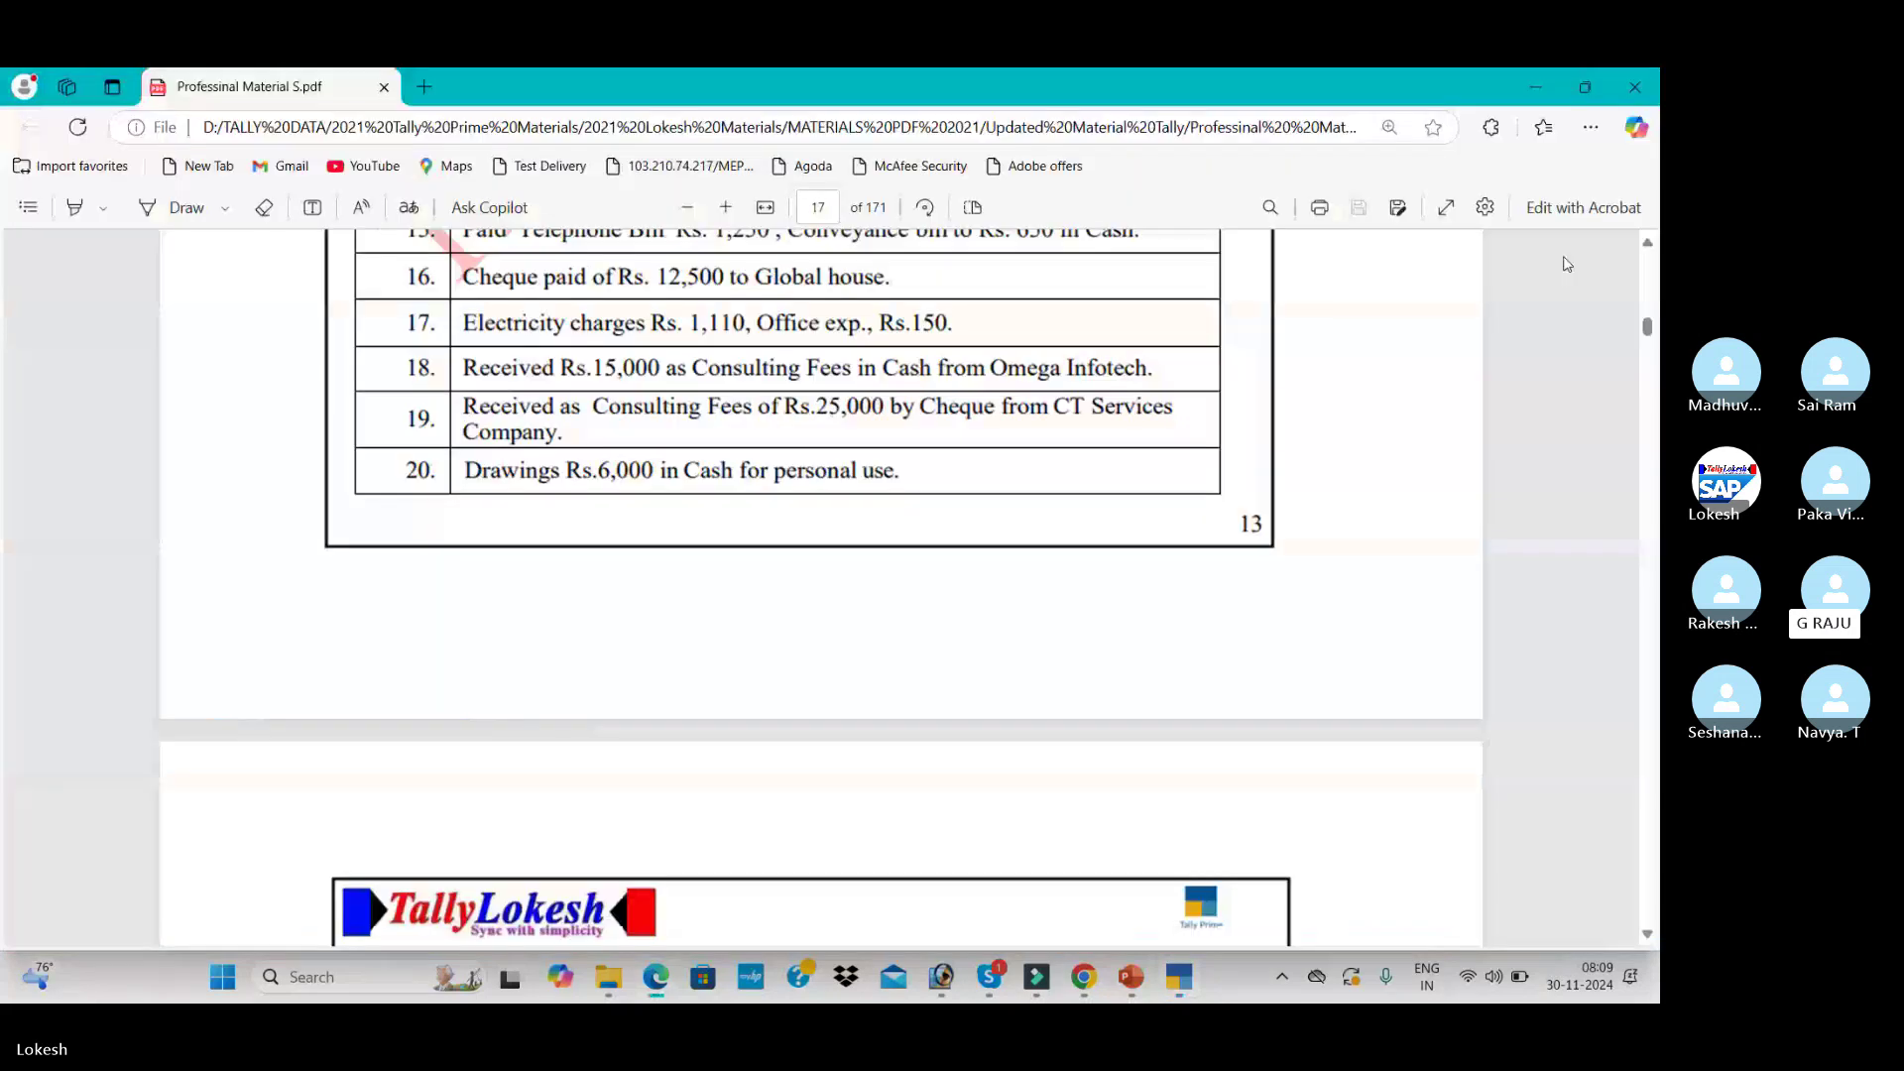
pyautogui.hotkey('alt', 'Tab')
pyautogui.write('6000')
pyautogui.press('Return')
# - Credit the Drawings payment to Cash and save the voucher
pyautogui.press('Down')
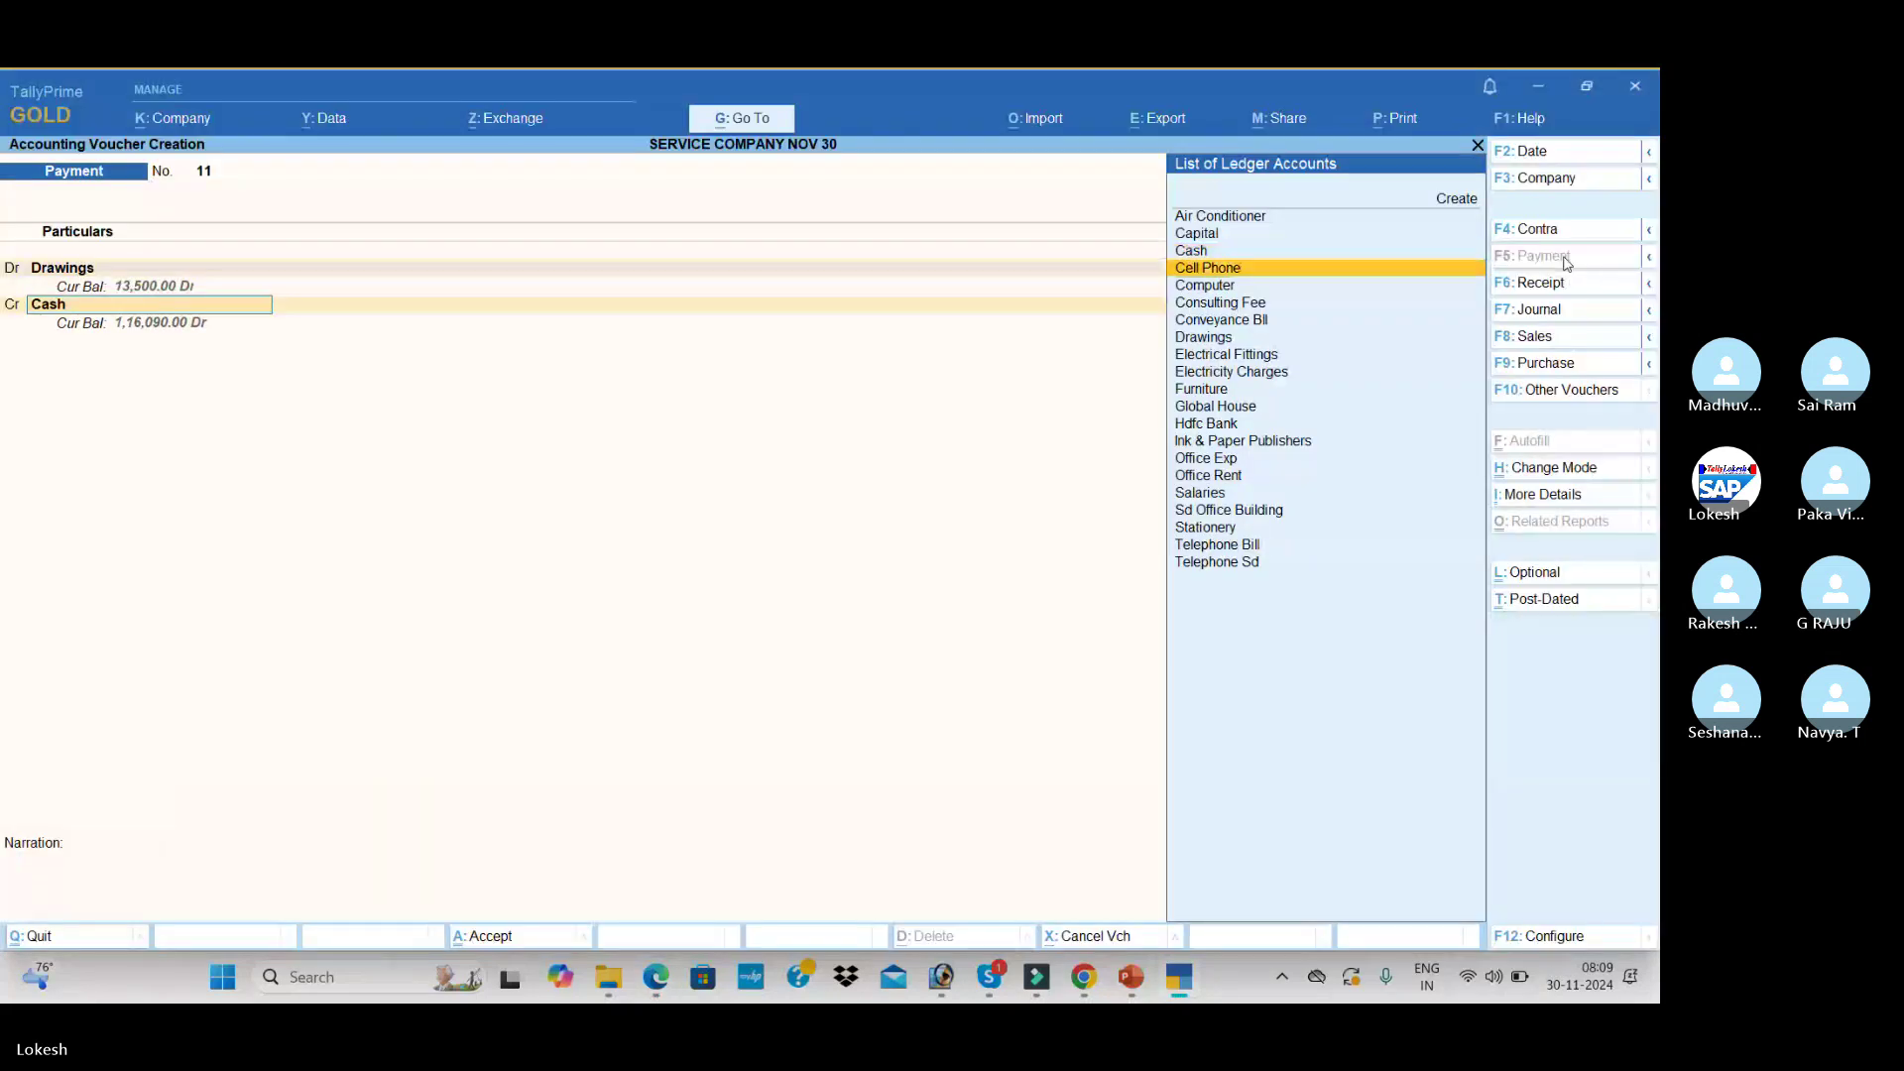
pyautogui.press('Up')
pyautogui.press('Return')
pyautogui.hotkey('ctrl', 'a')
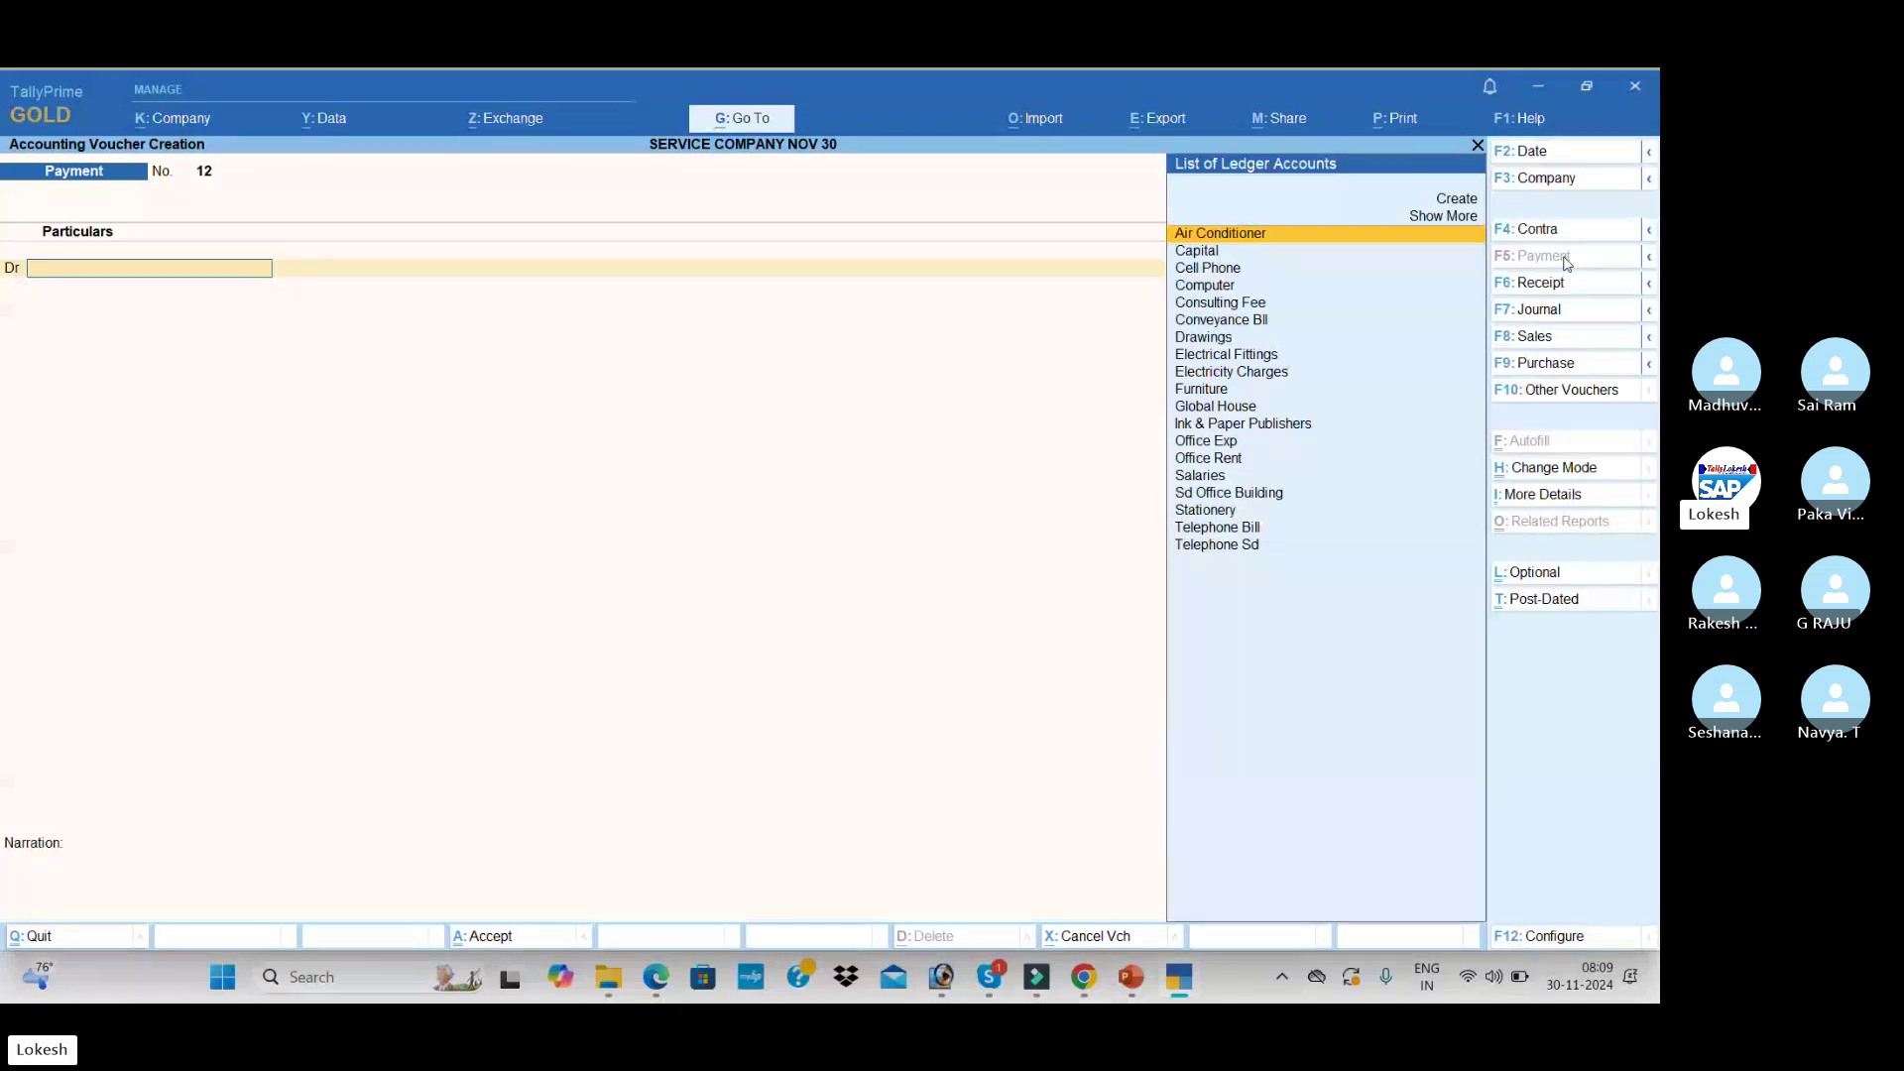
# - Leave voucher creation and review the recorded payment and receipt vouchers in the Day Book
pyautogui.press('Escape')
pyautogui.press('Return')
pyautogui.press('Down')
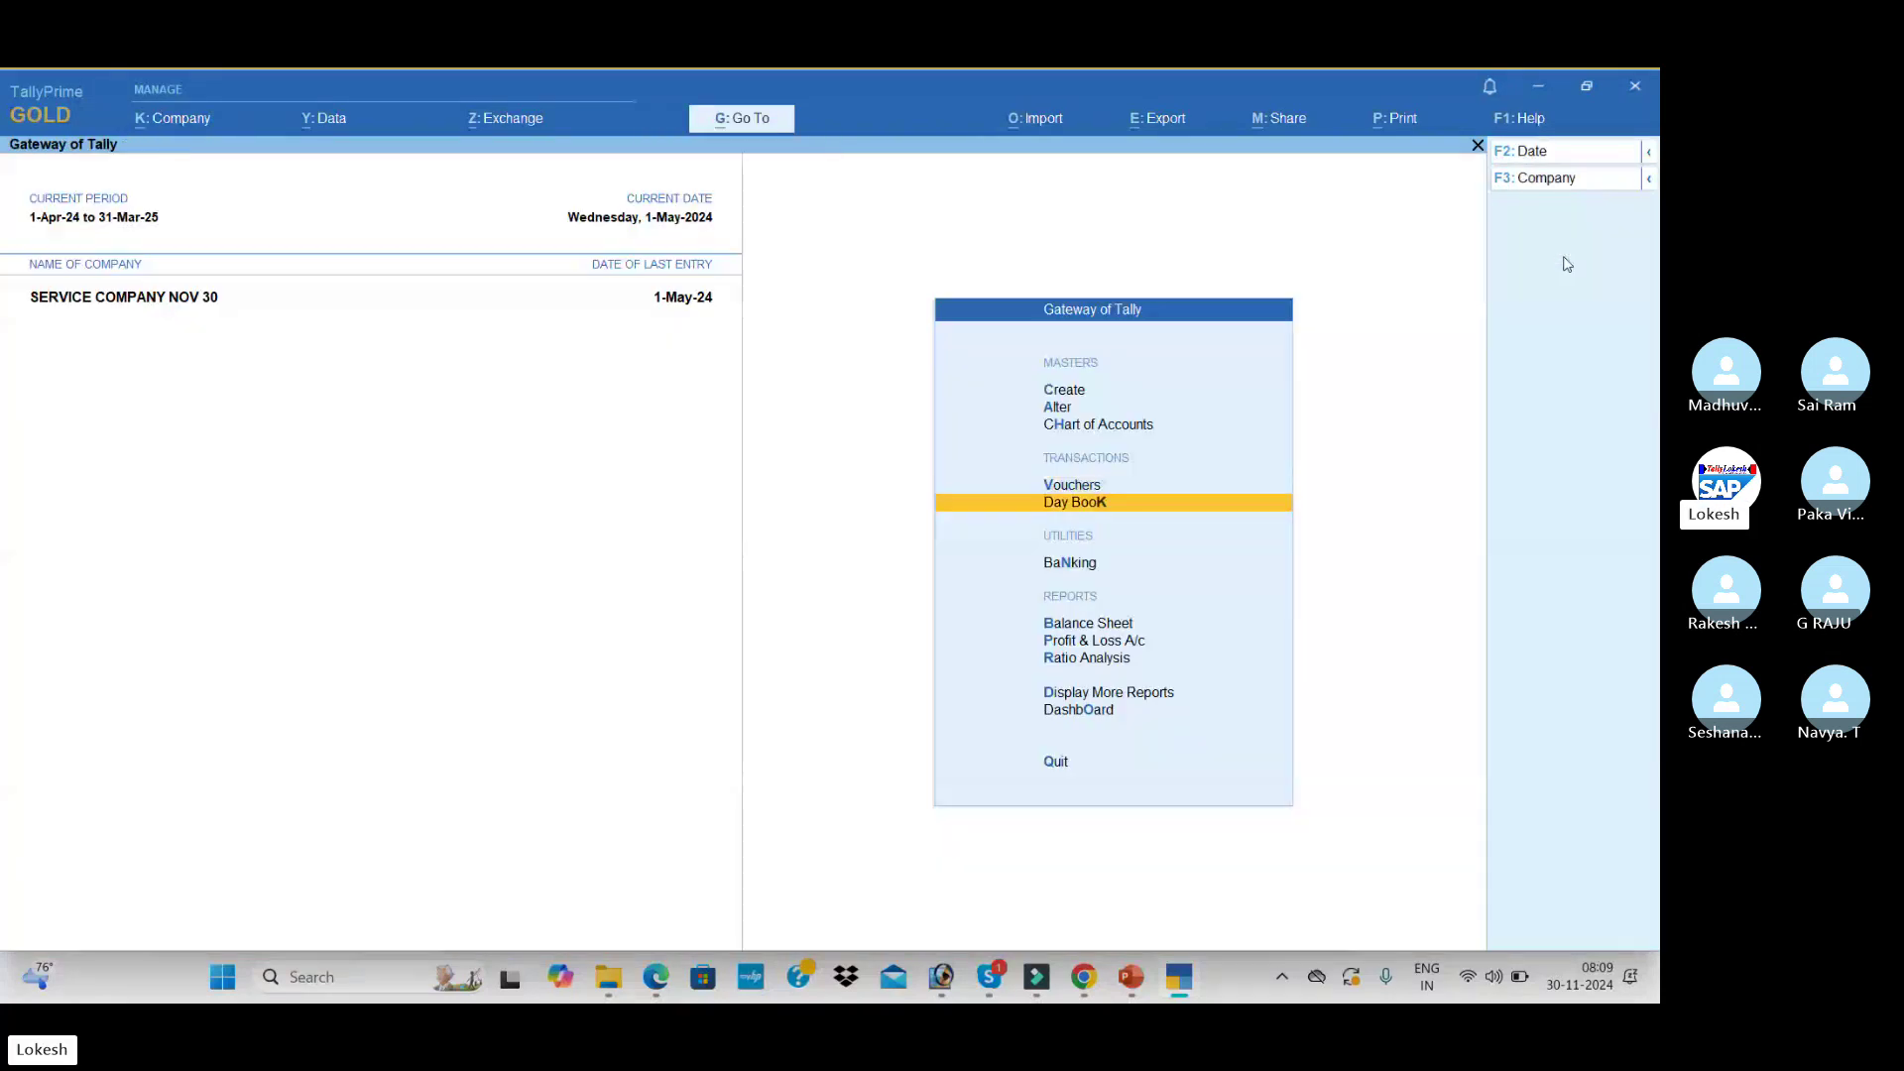
pyautogui.press('Return')
pyautogui.press('Down')
pyautogui.press('Down')
pyautogui.press('Down')
pyautogui.press('Down')
pyautogui.press('Down')
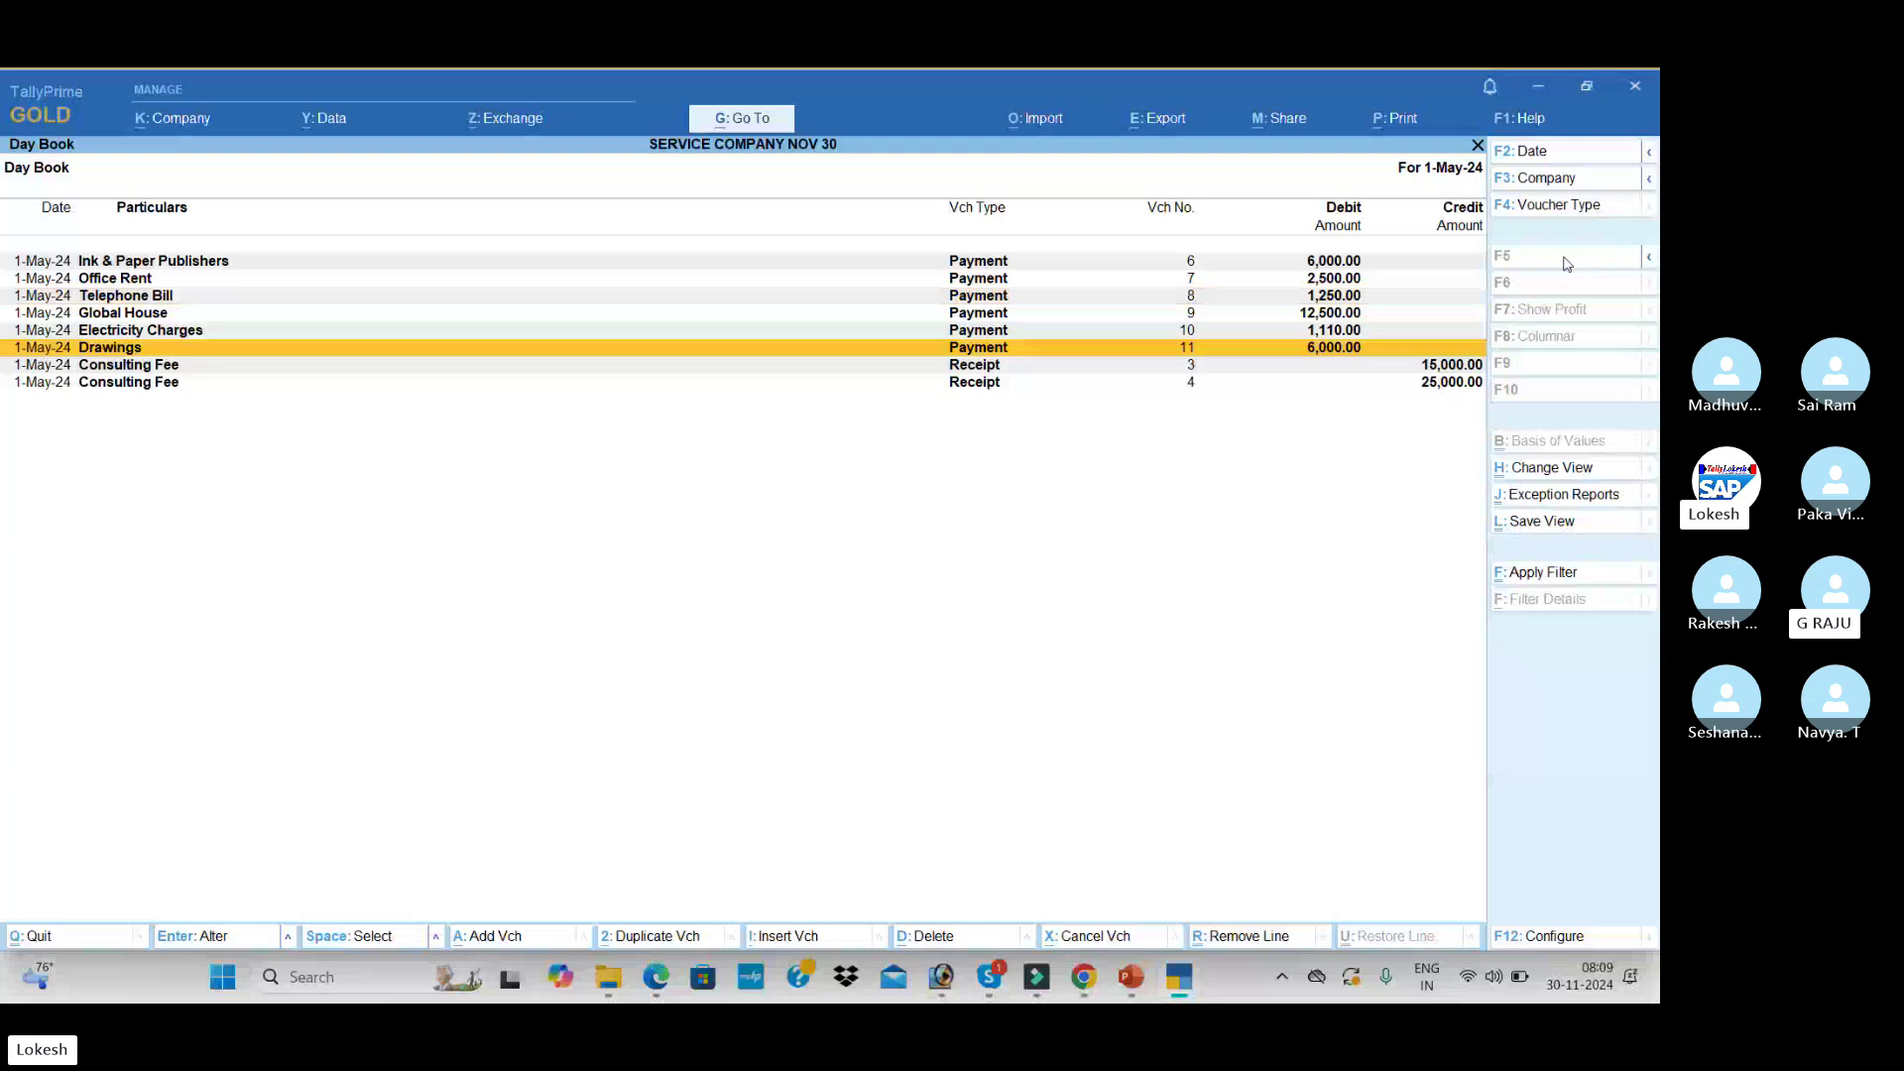
# - Leave the Day Book and open the Profit & Loss A/c report
pyautogui.press('Escape')
pyautogui.press('Down')
pyautogui.press('Down')
pyautogui.press('Down')
pyautogui.press('Return')
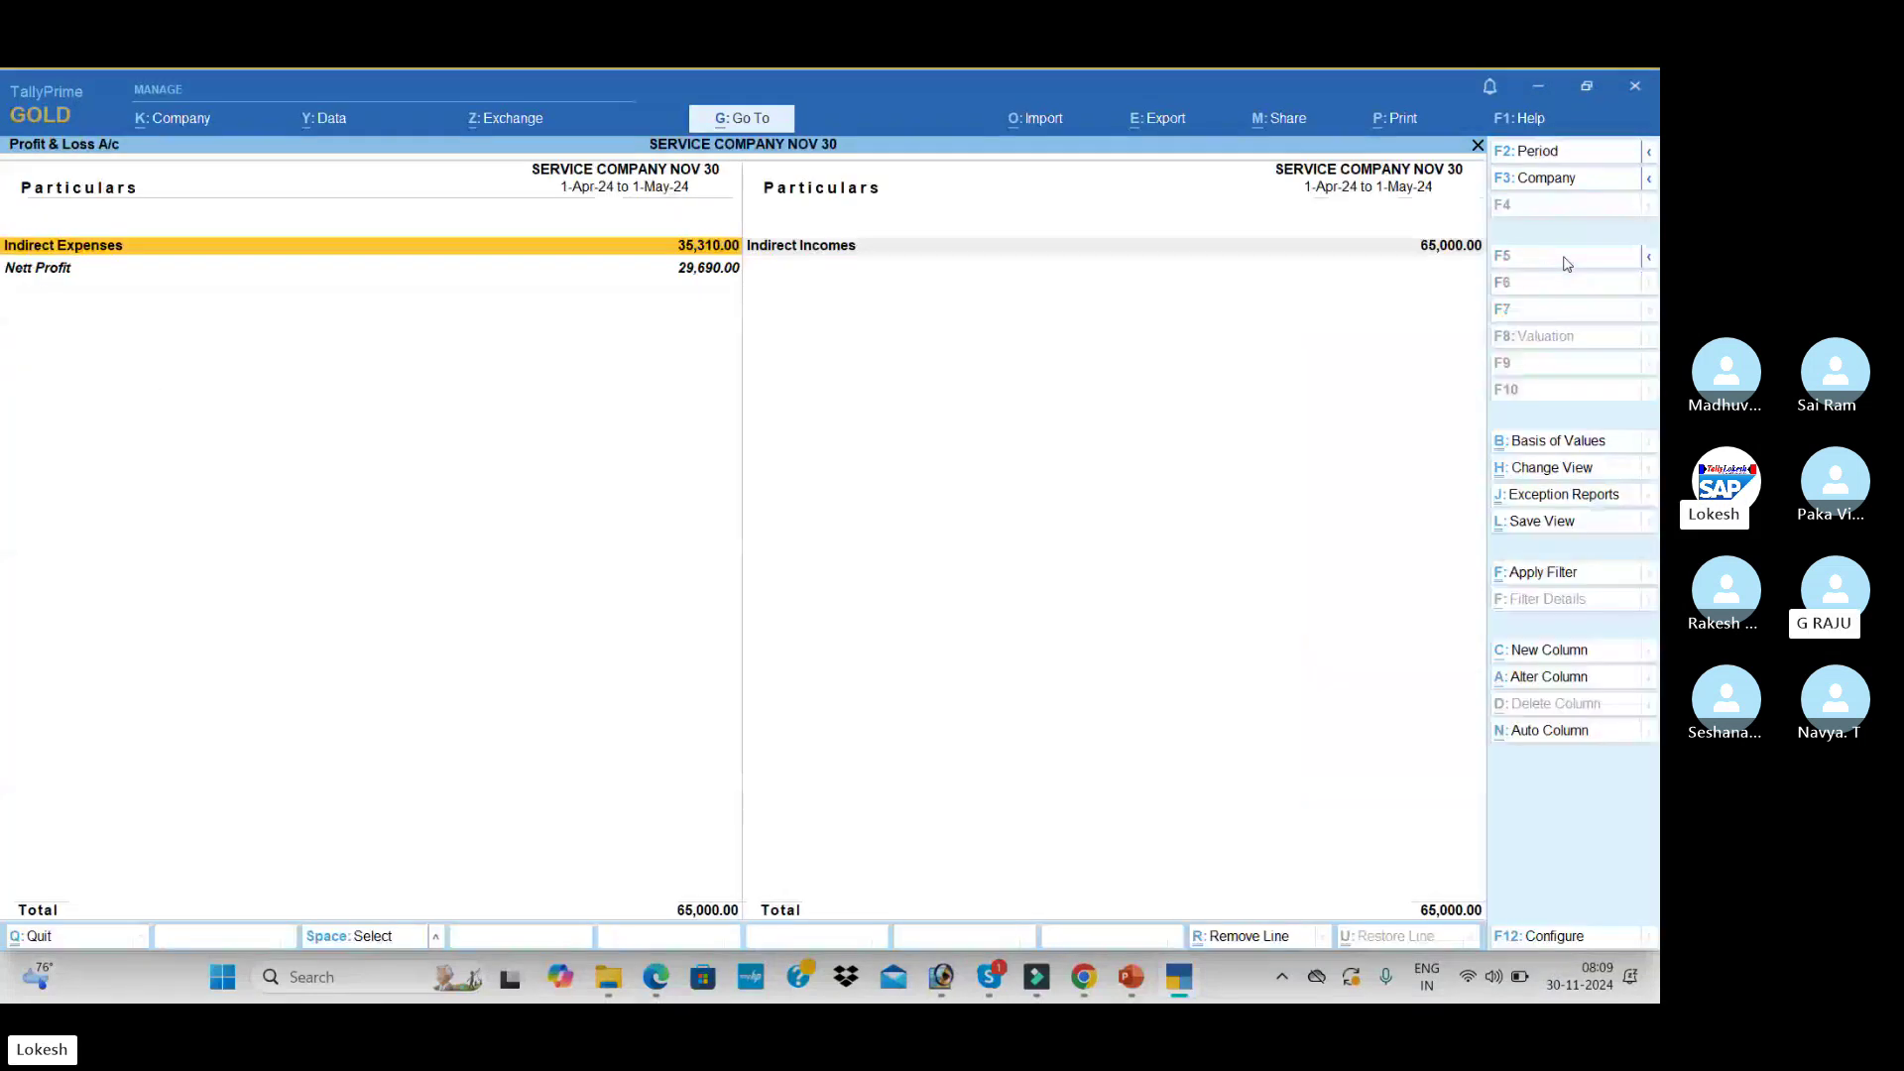
# - Examine the ledger details of Indirect Expenses, the Consulting Fee income and the Nett Profit in the report
pyautogui.press('Down')
pyautogui.press('Down')
pyautogui.press('Down')
pyautogui.press('Down')
pyautogui.press('Down')
pyautogui.press('Down')
pyautogui.press('Down')
pyautogui.press('Down')
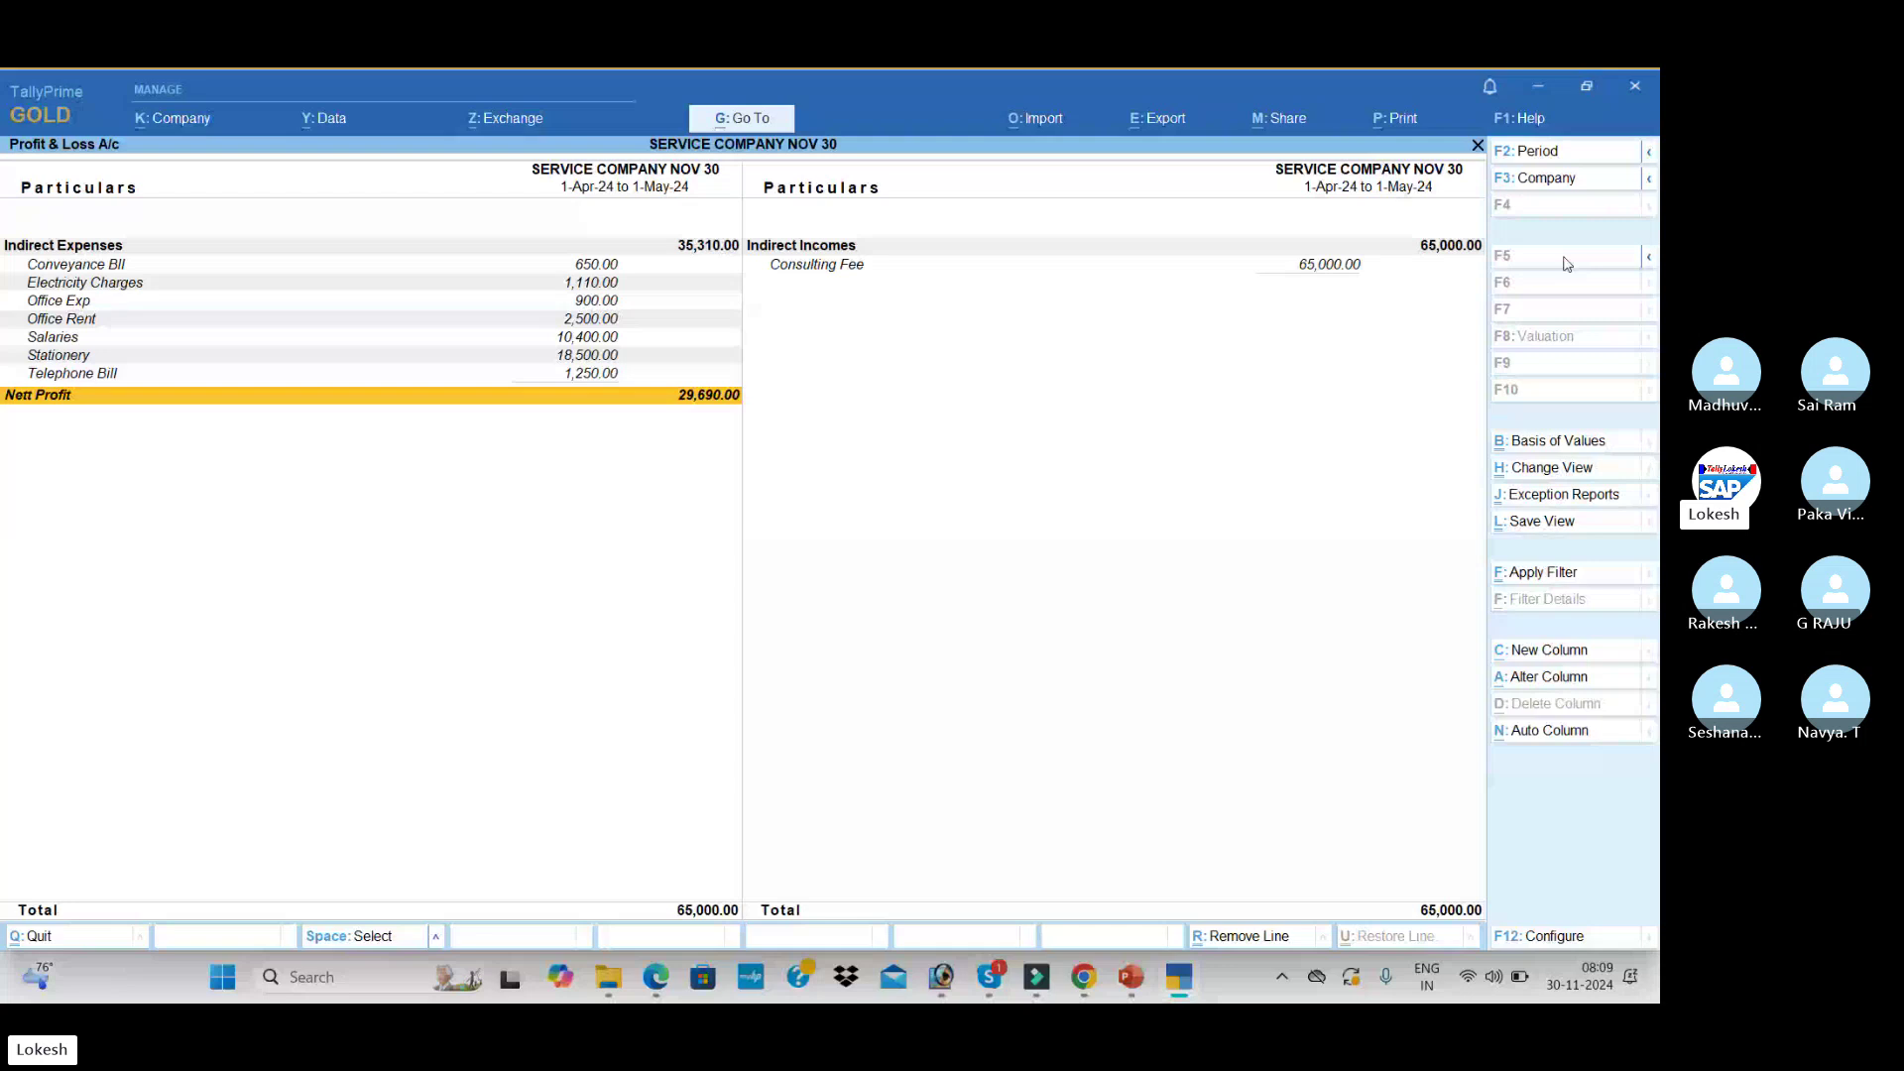
pyautogui.click(1319, 265)
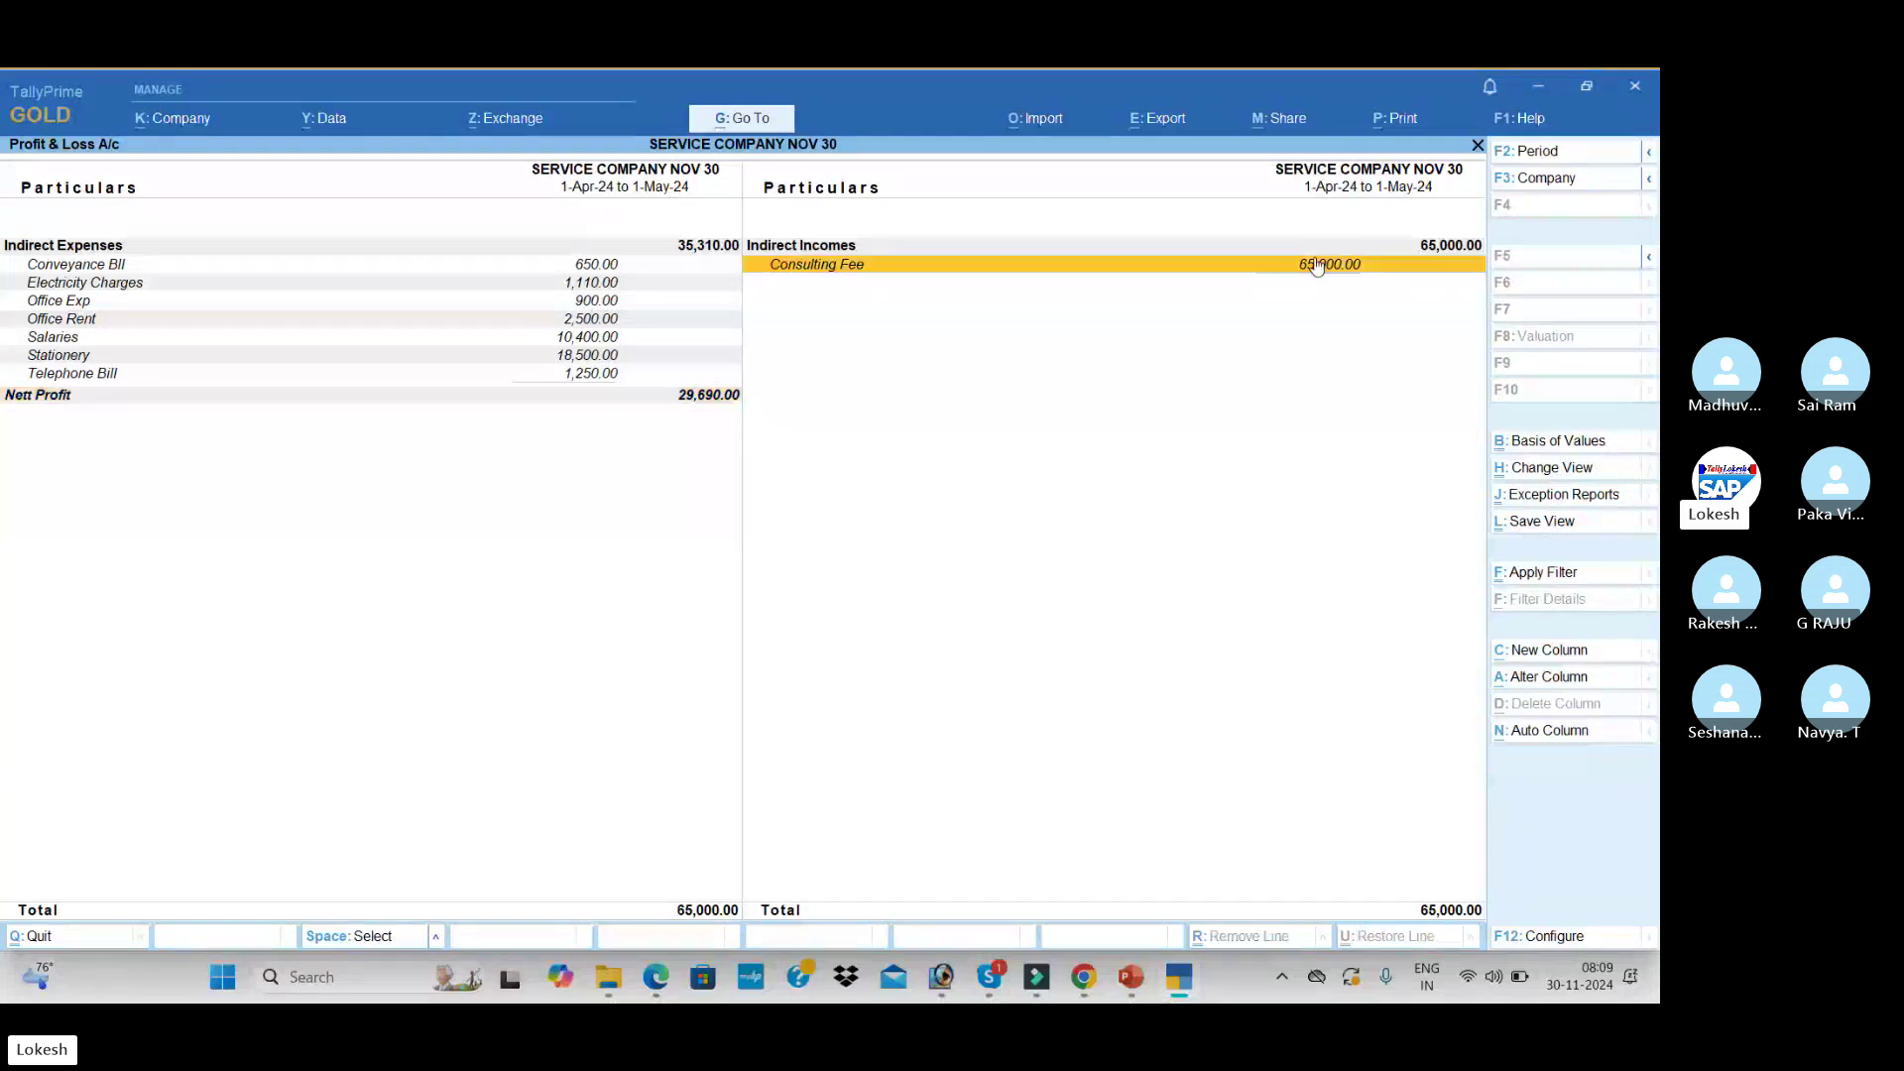
pyautogui.click(735, 248)
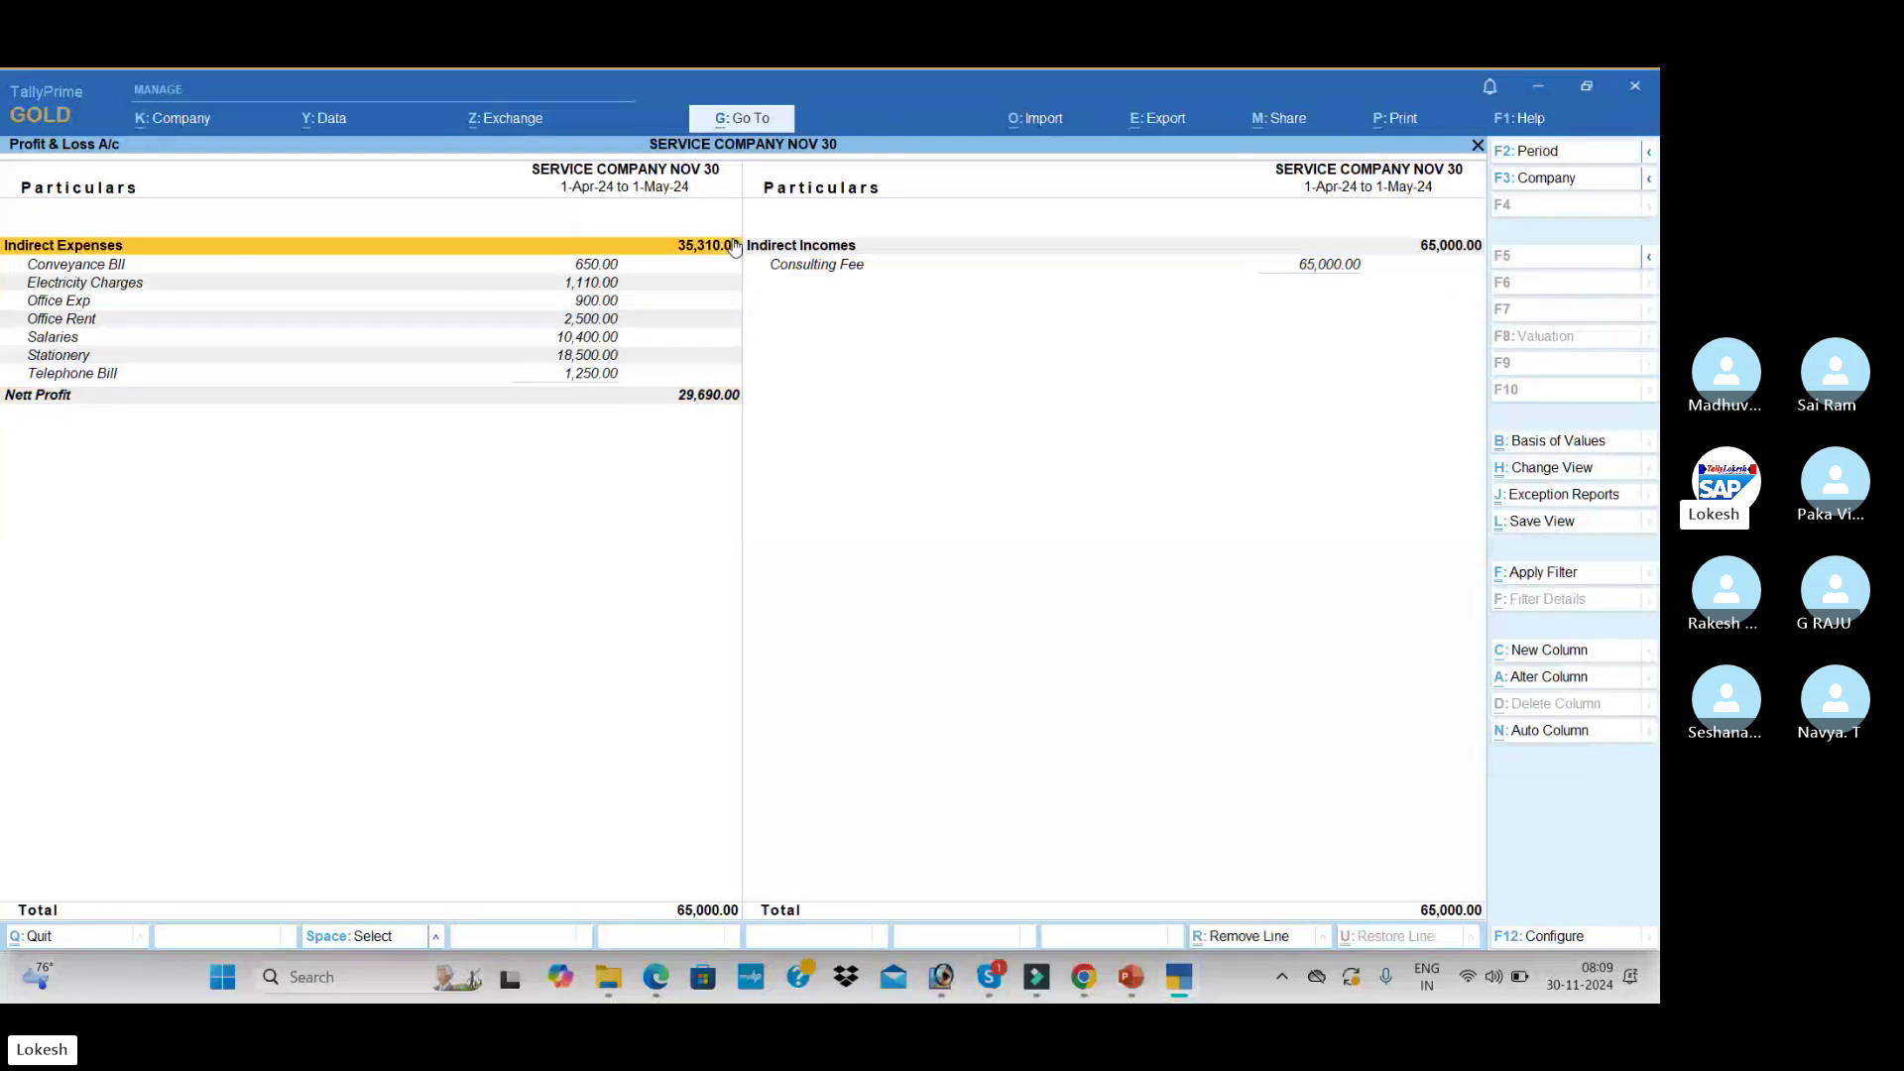
pyautogui.click(697, 396)
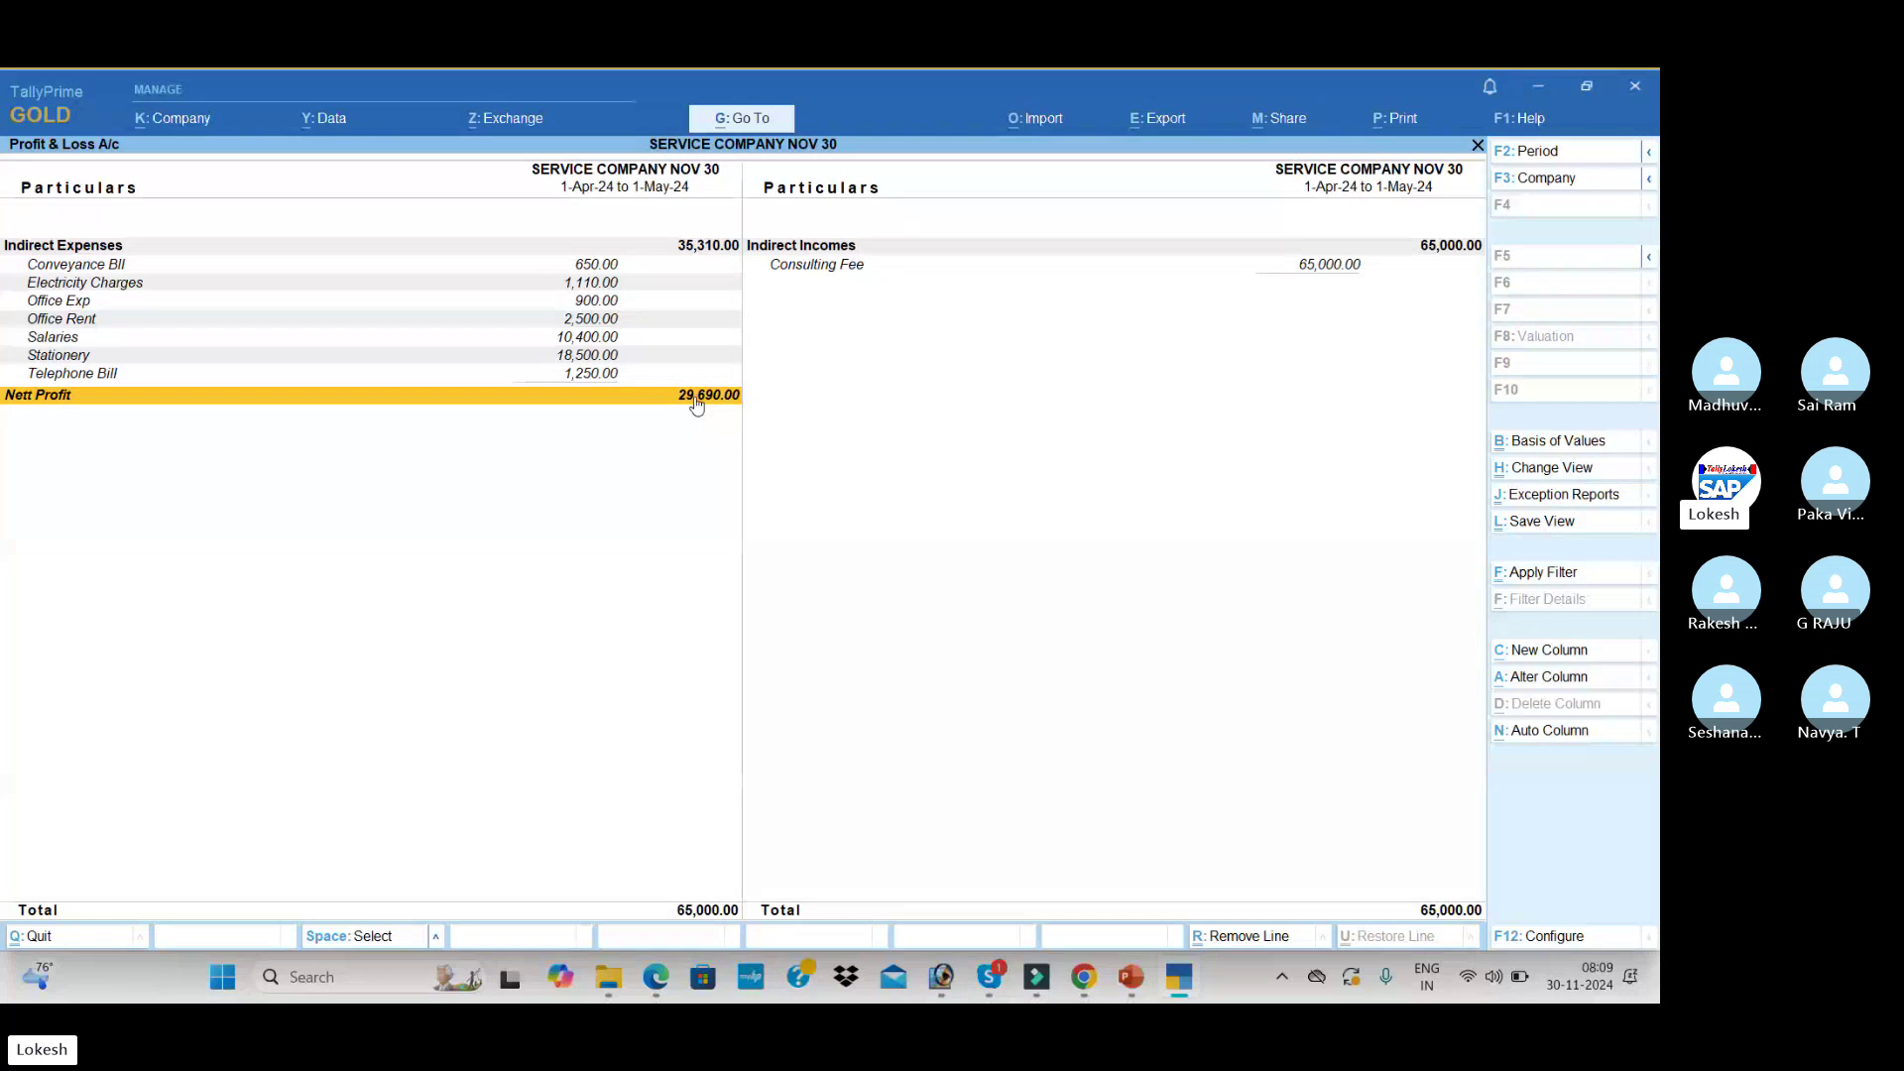
# - Switch to the PDF and find the April to May profit and loss table to compare the figures
pyautogui.hotkey('alt', 'Tab')
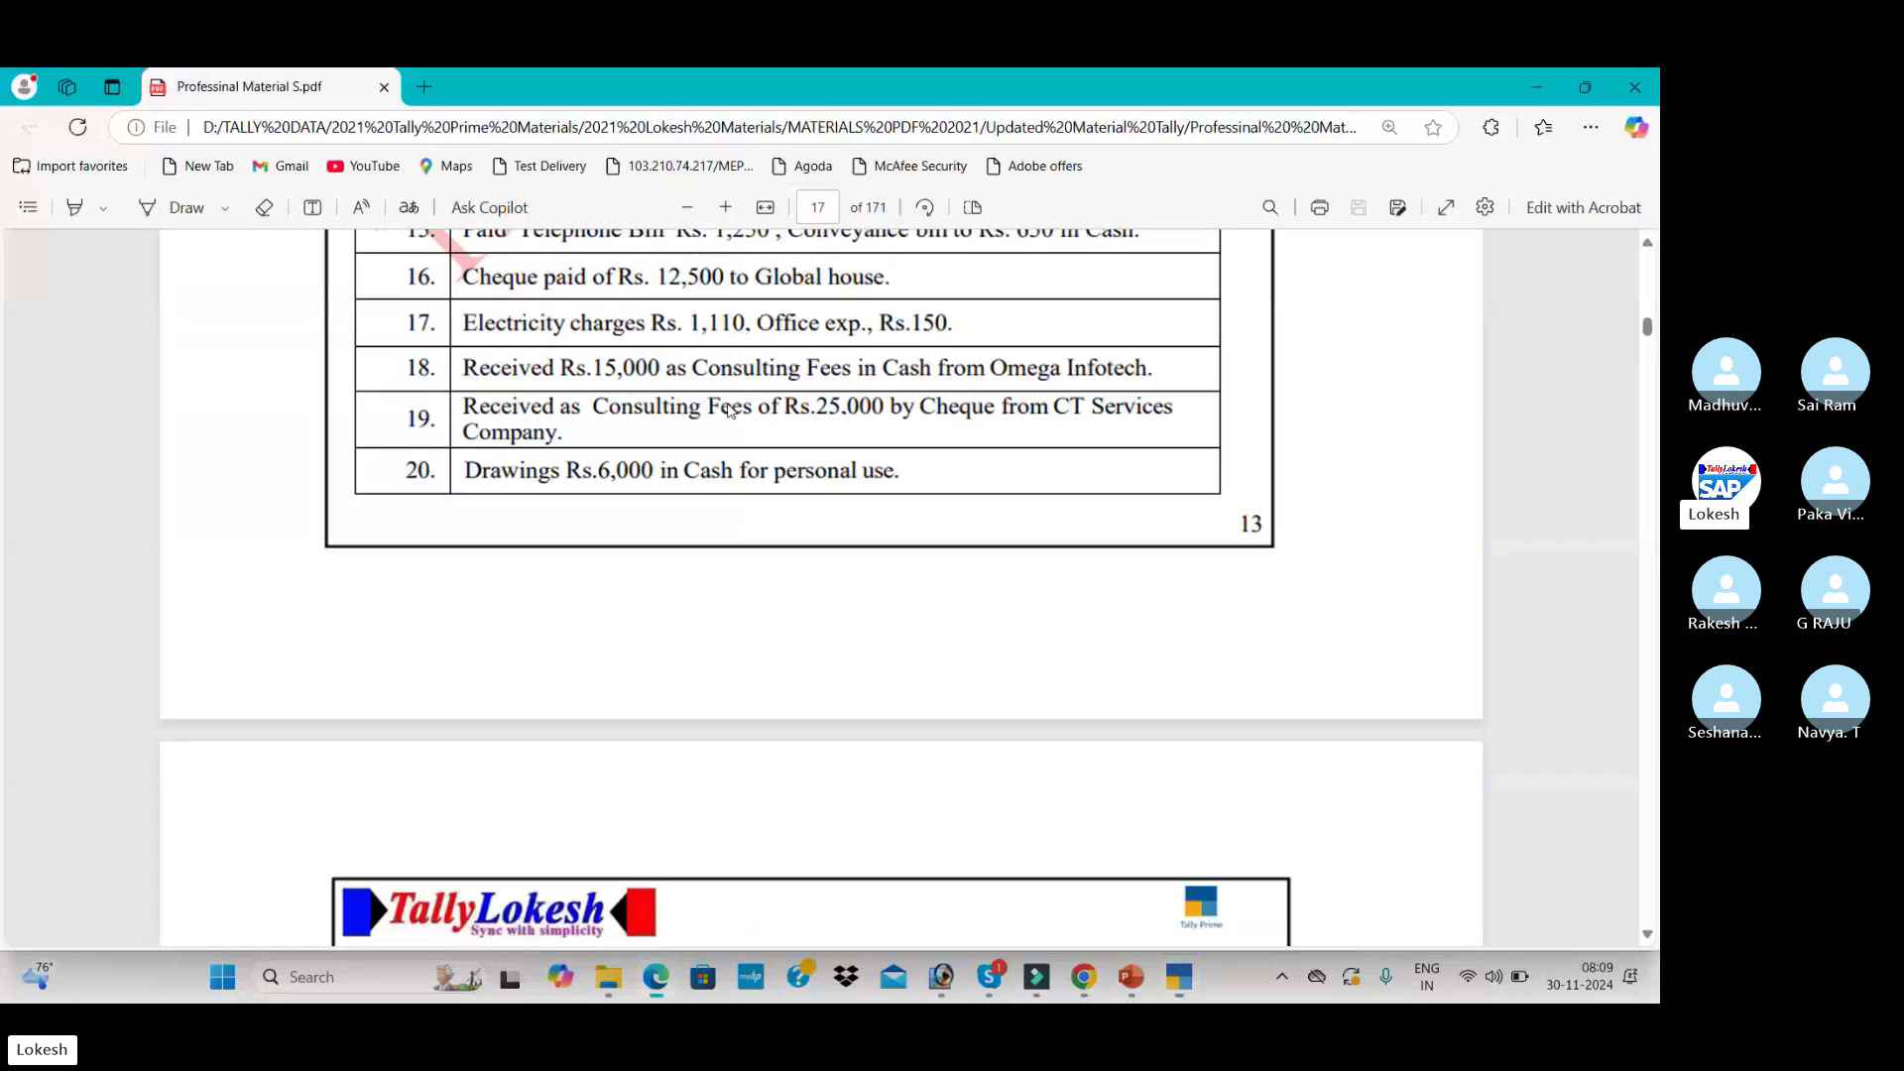
pyautogui.scroll(-10, 748, 437)
pyautogui.scroll(-20, 748, 437)
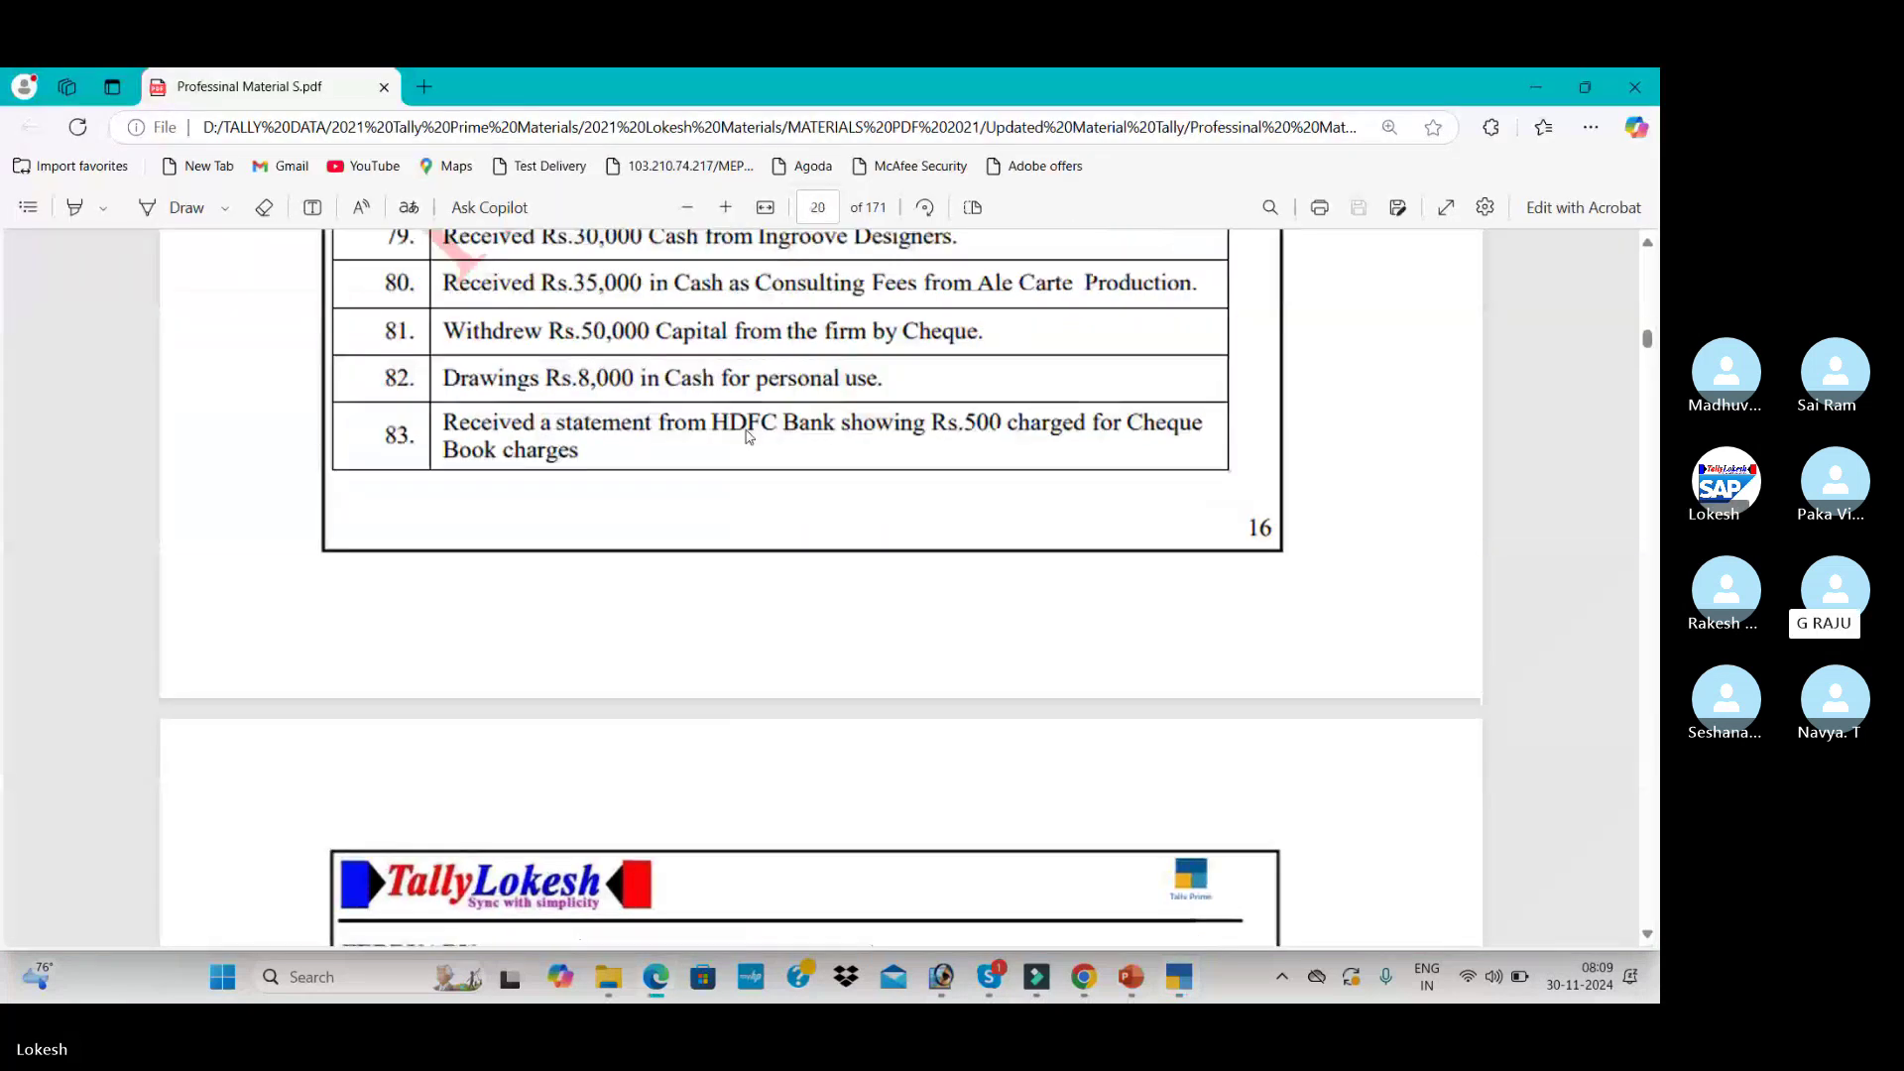
pyautogui.scroll(-10, 748, 438)
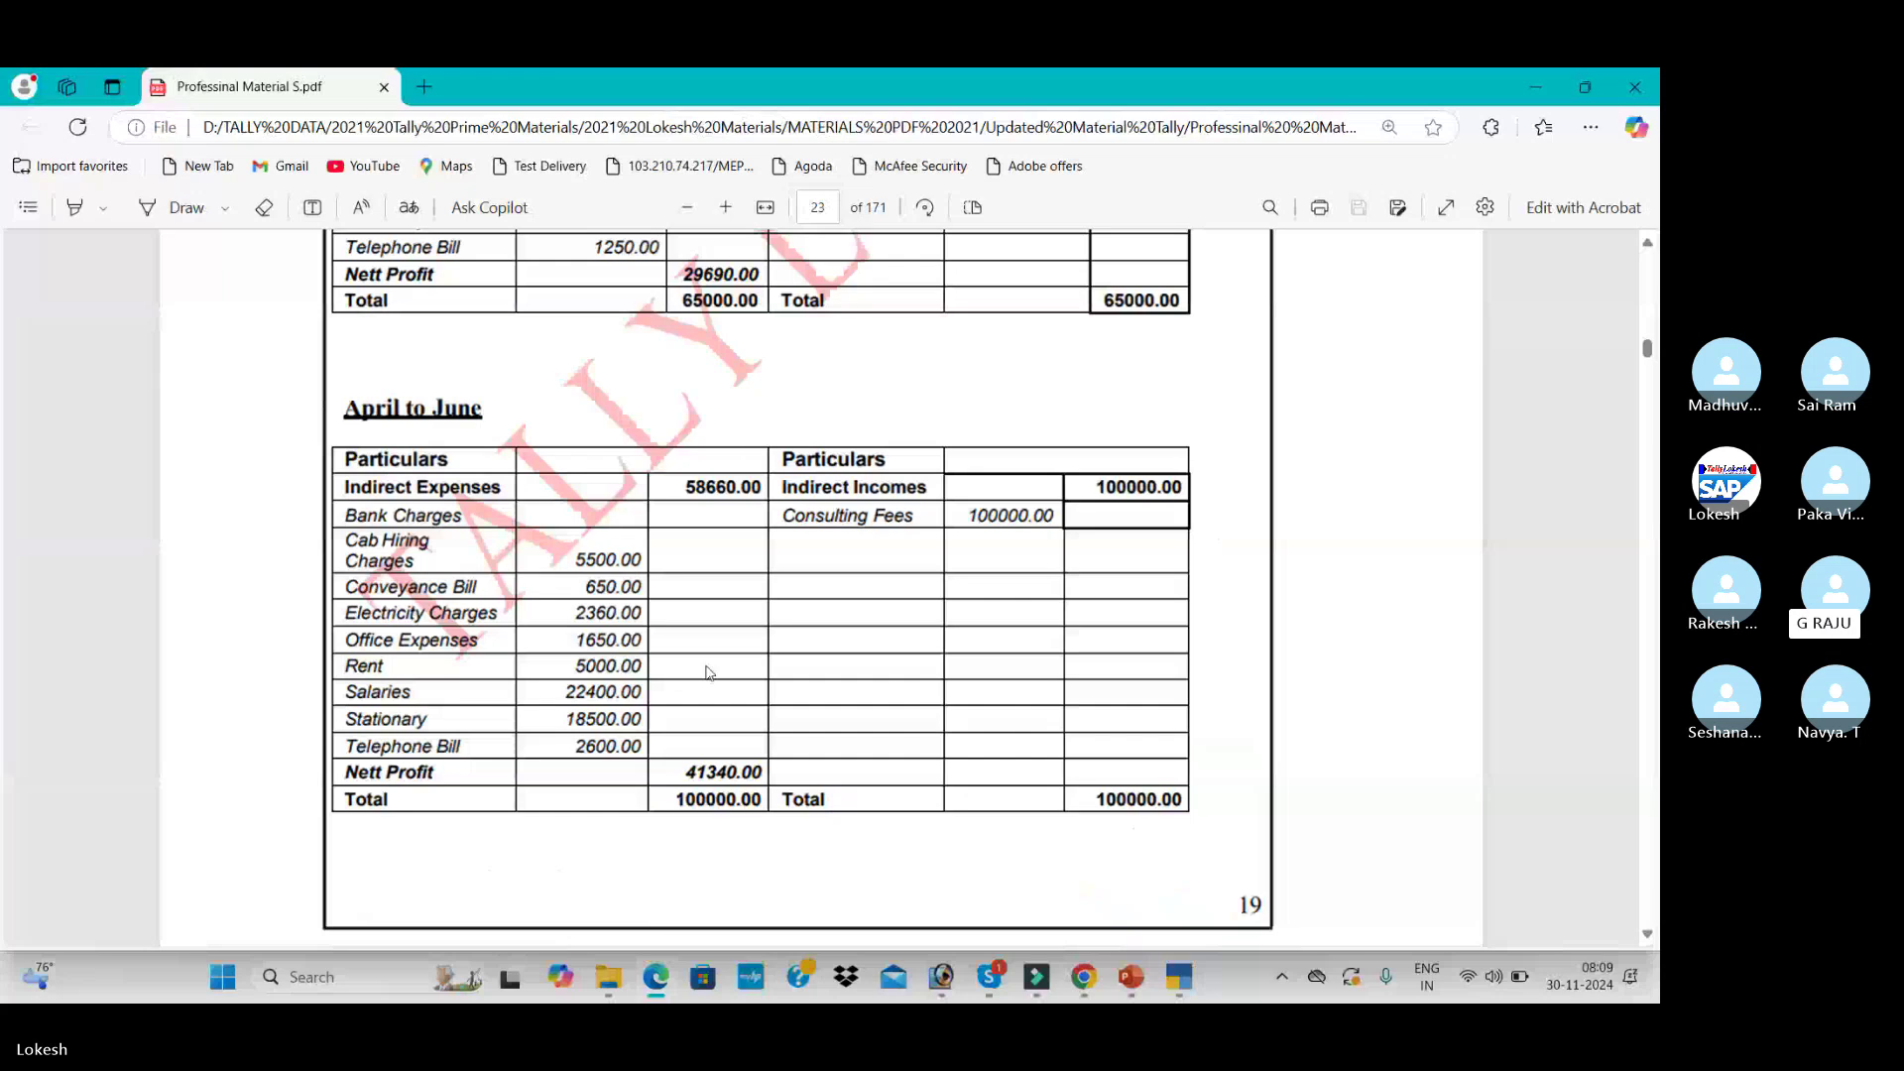
pyautogui.scroll(4, 708, 672)
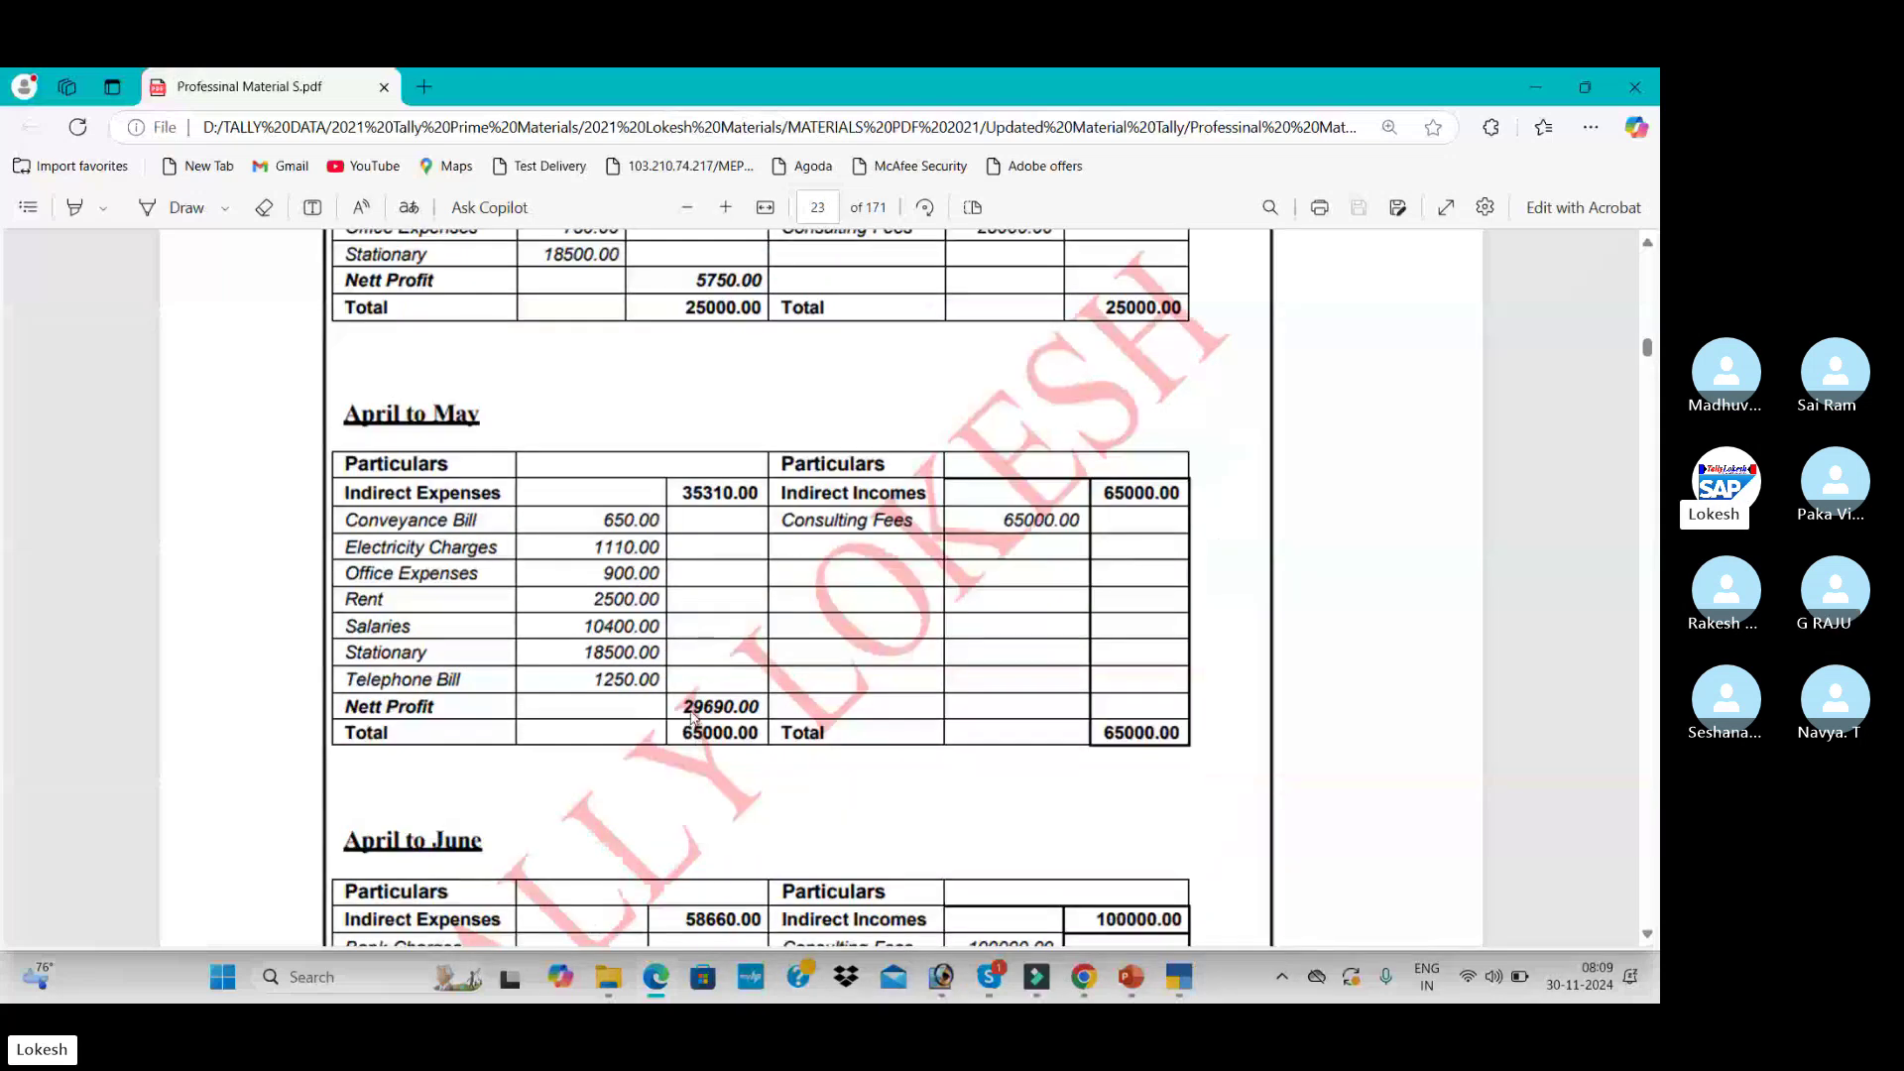
# - Return to the June transactions in the PDF and read entries 21 to 27
pyautogui.scroll(10, 753, 719)
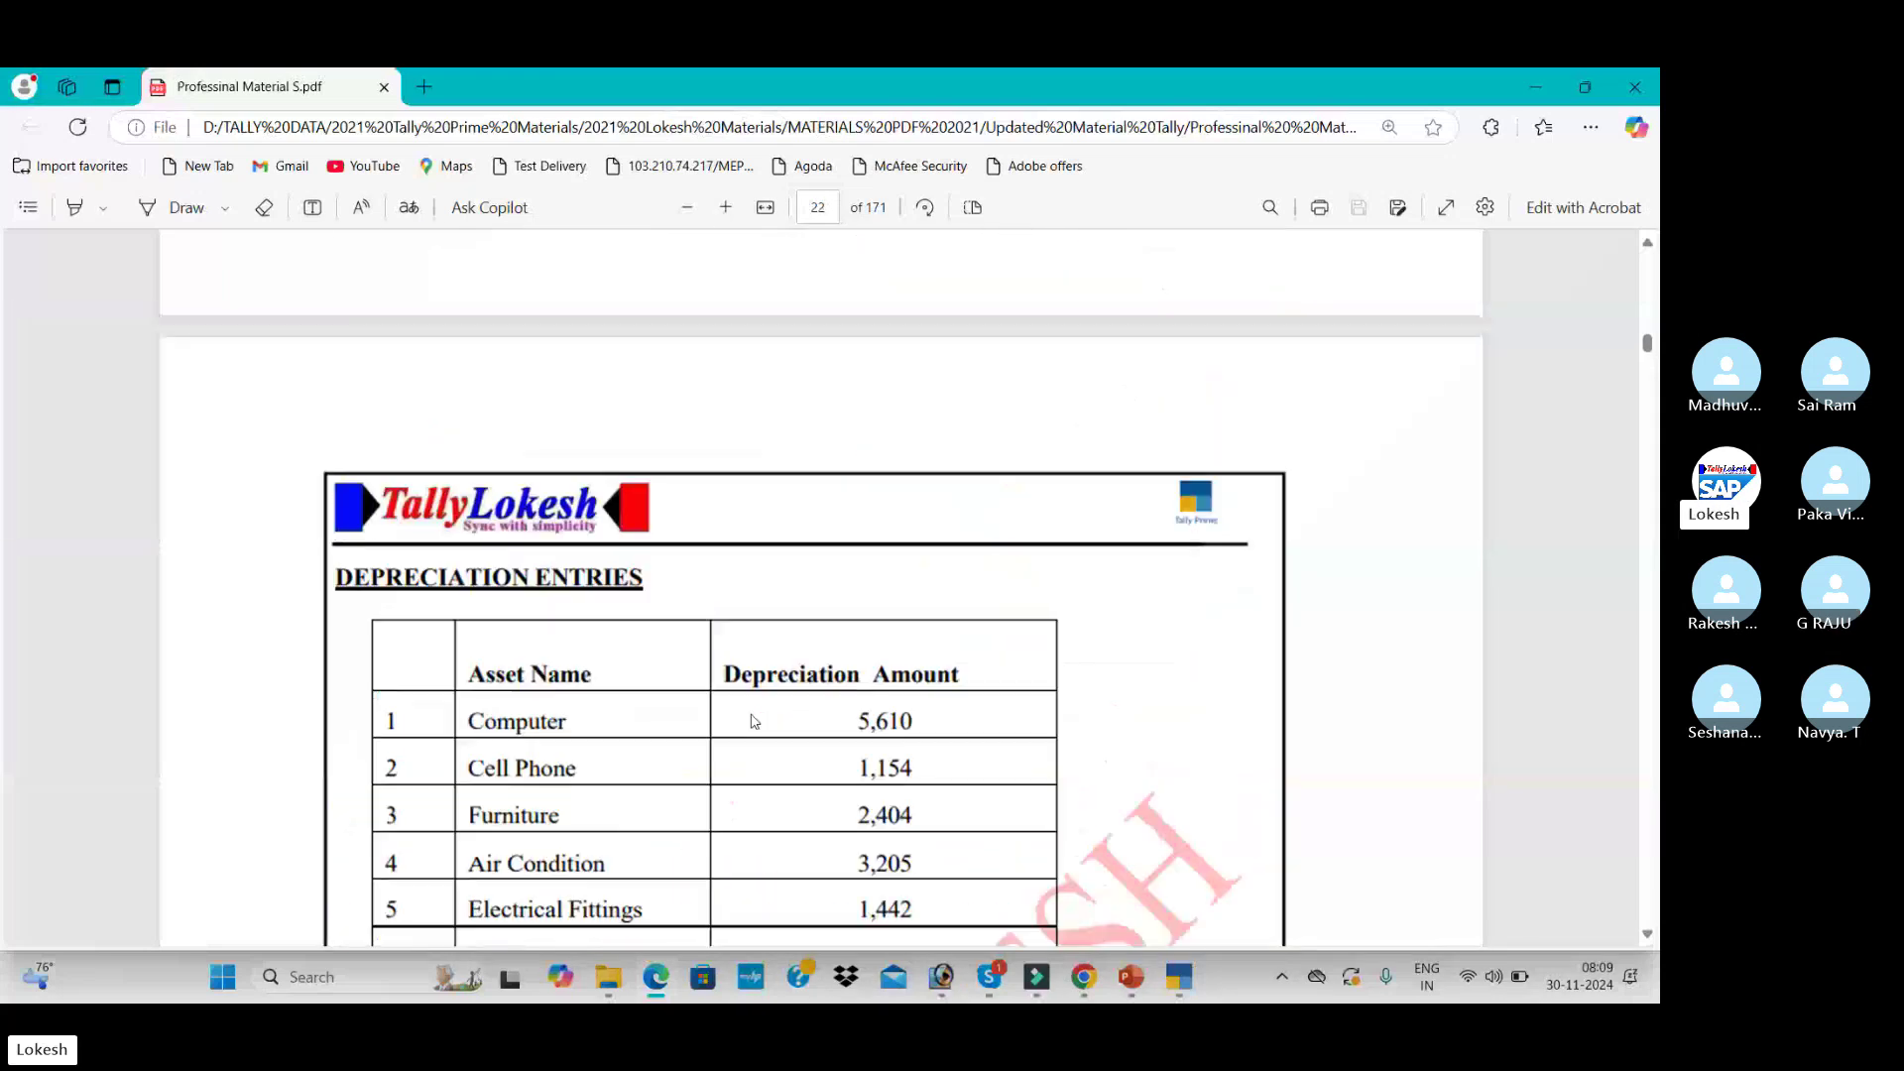
pyautogui.scroll(10, 754, 719)
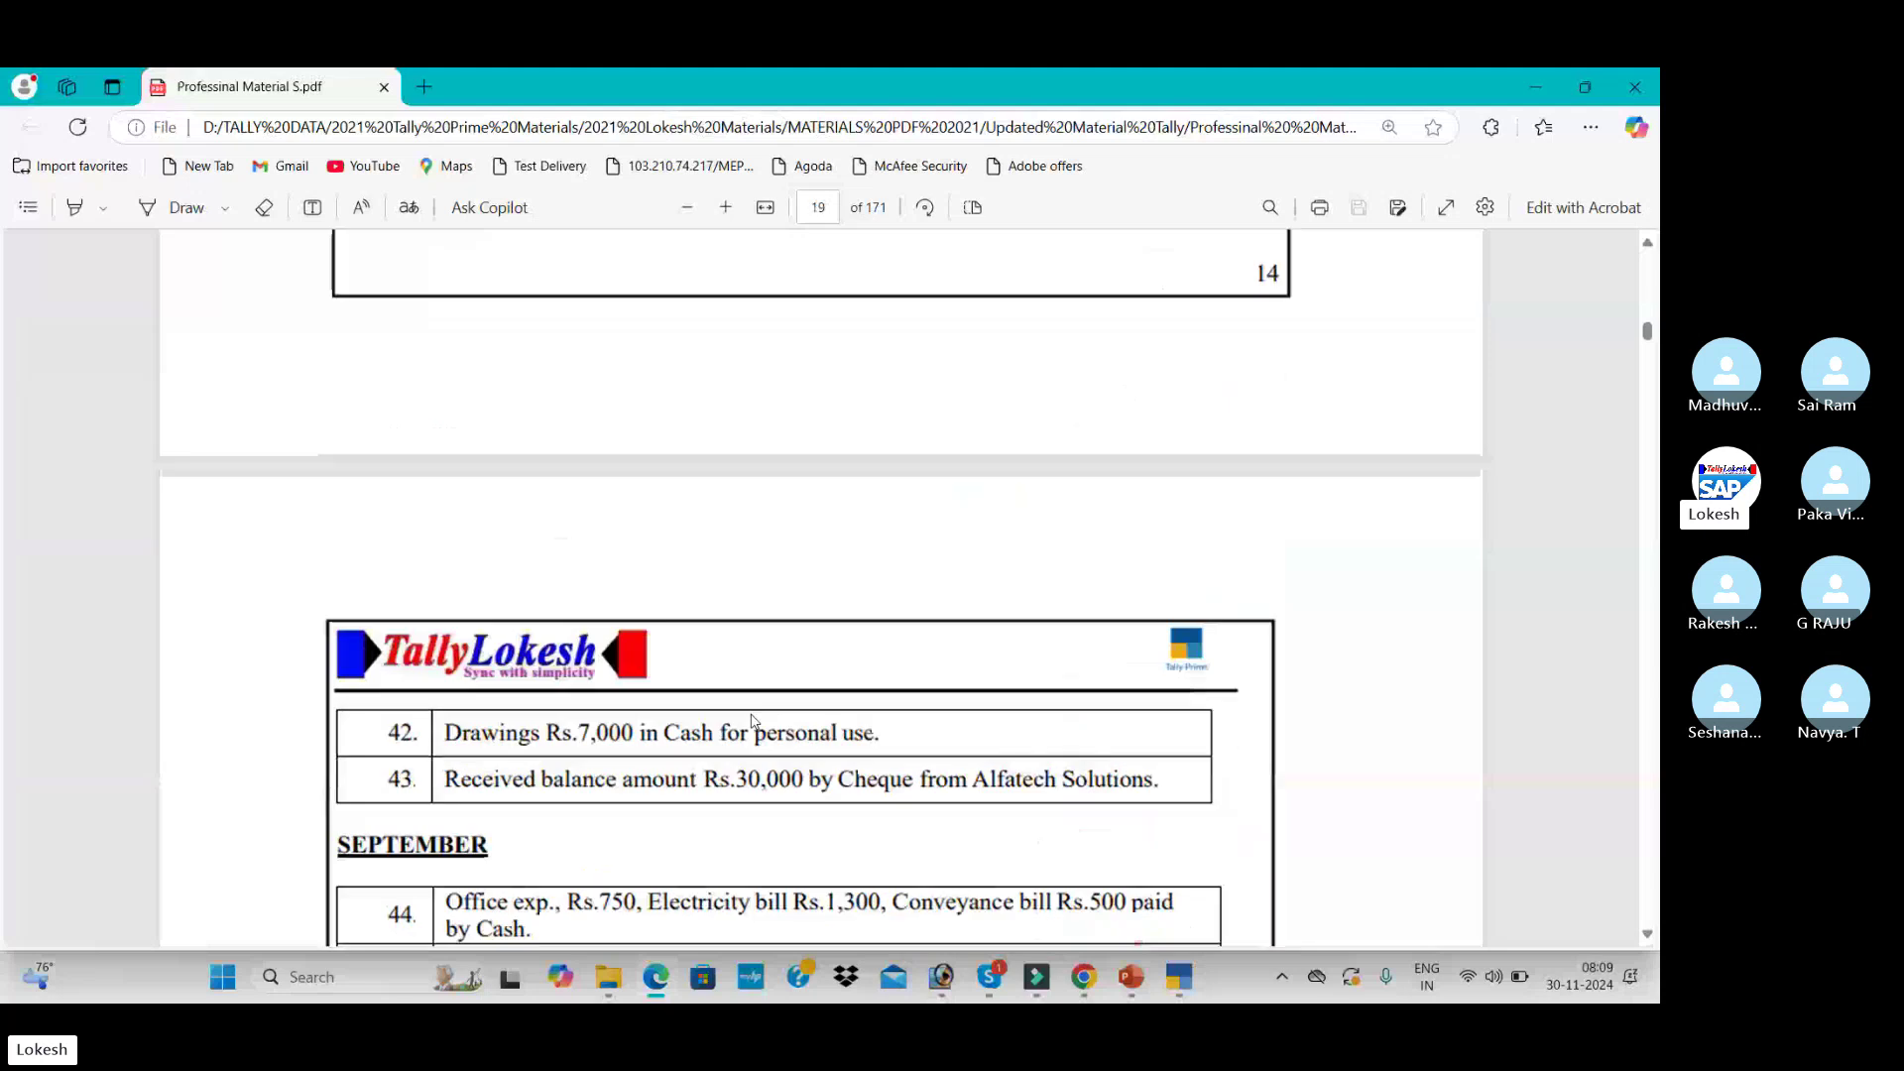
pyautogui.scroll(5, 753, 719)
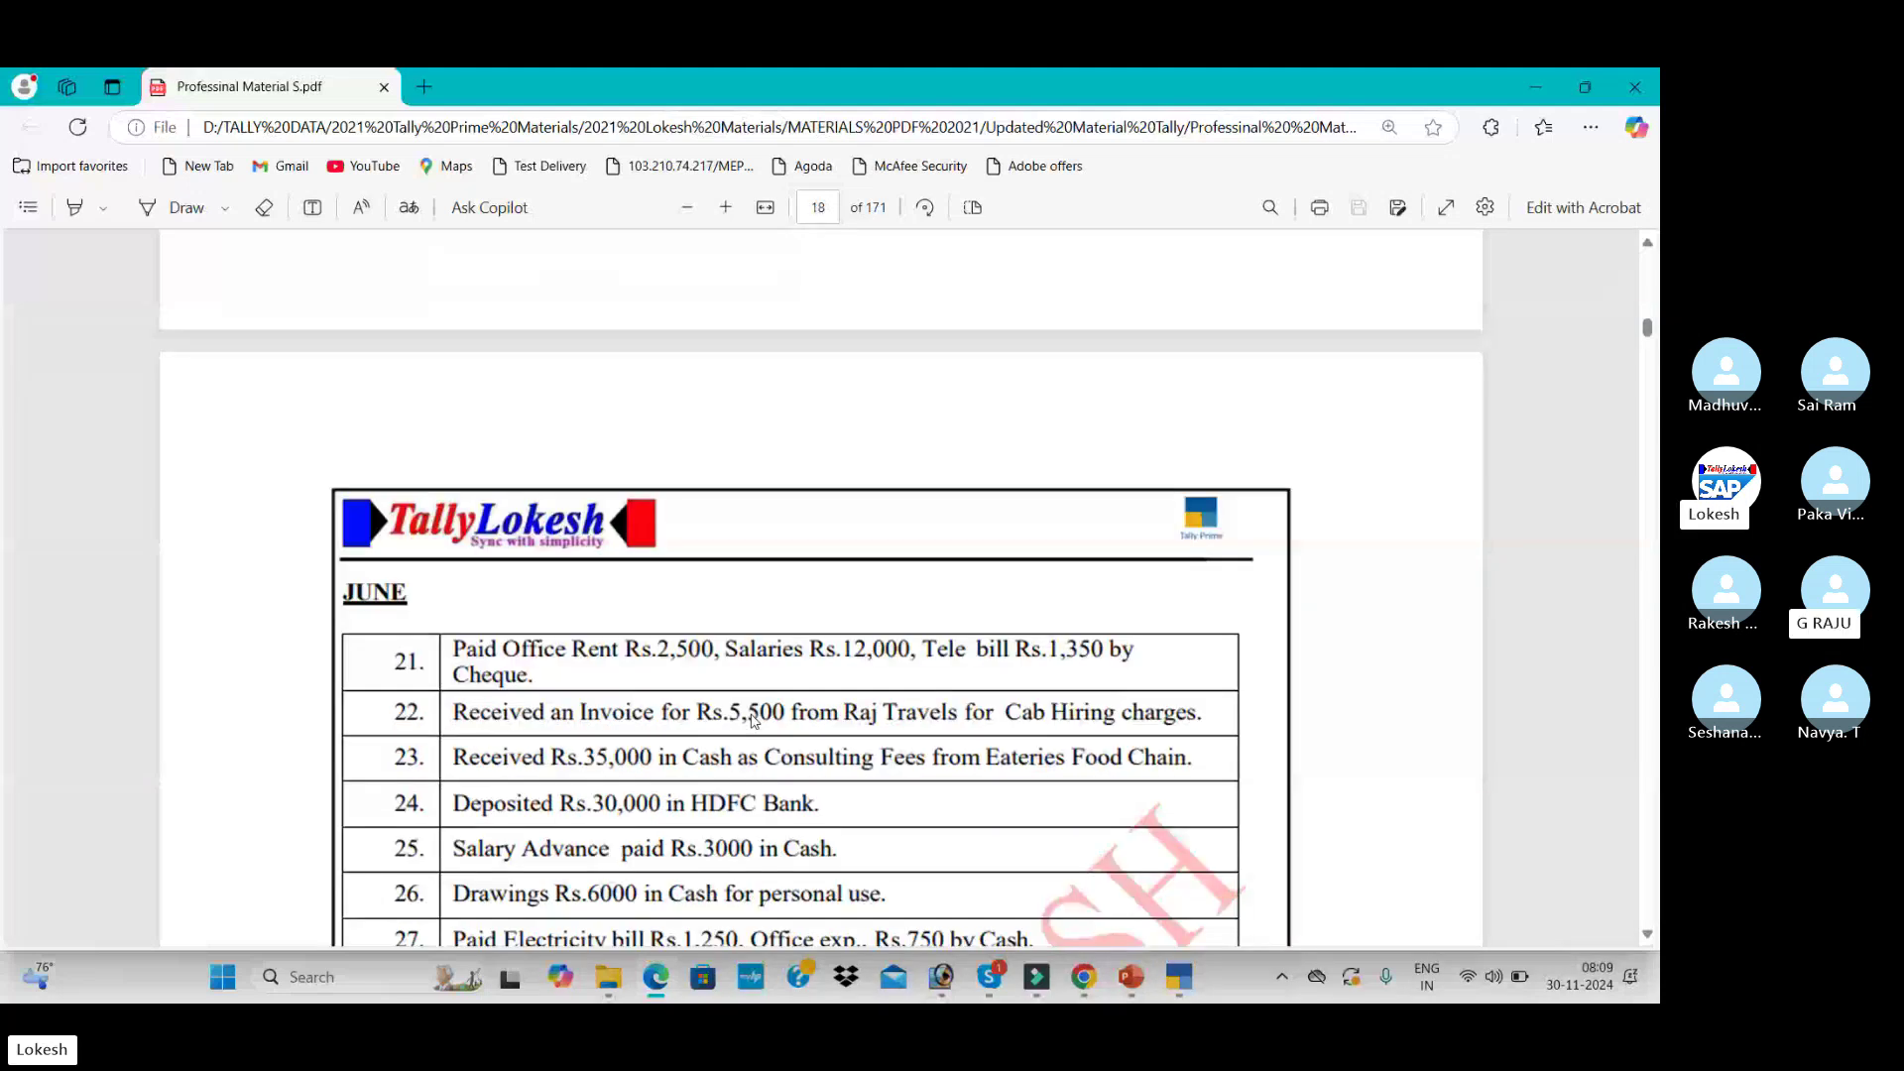
pyautogui.scroll(-3, 753, 719)
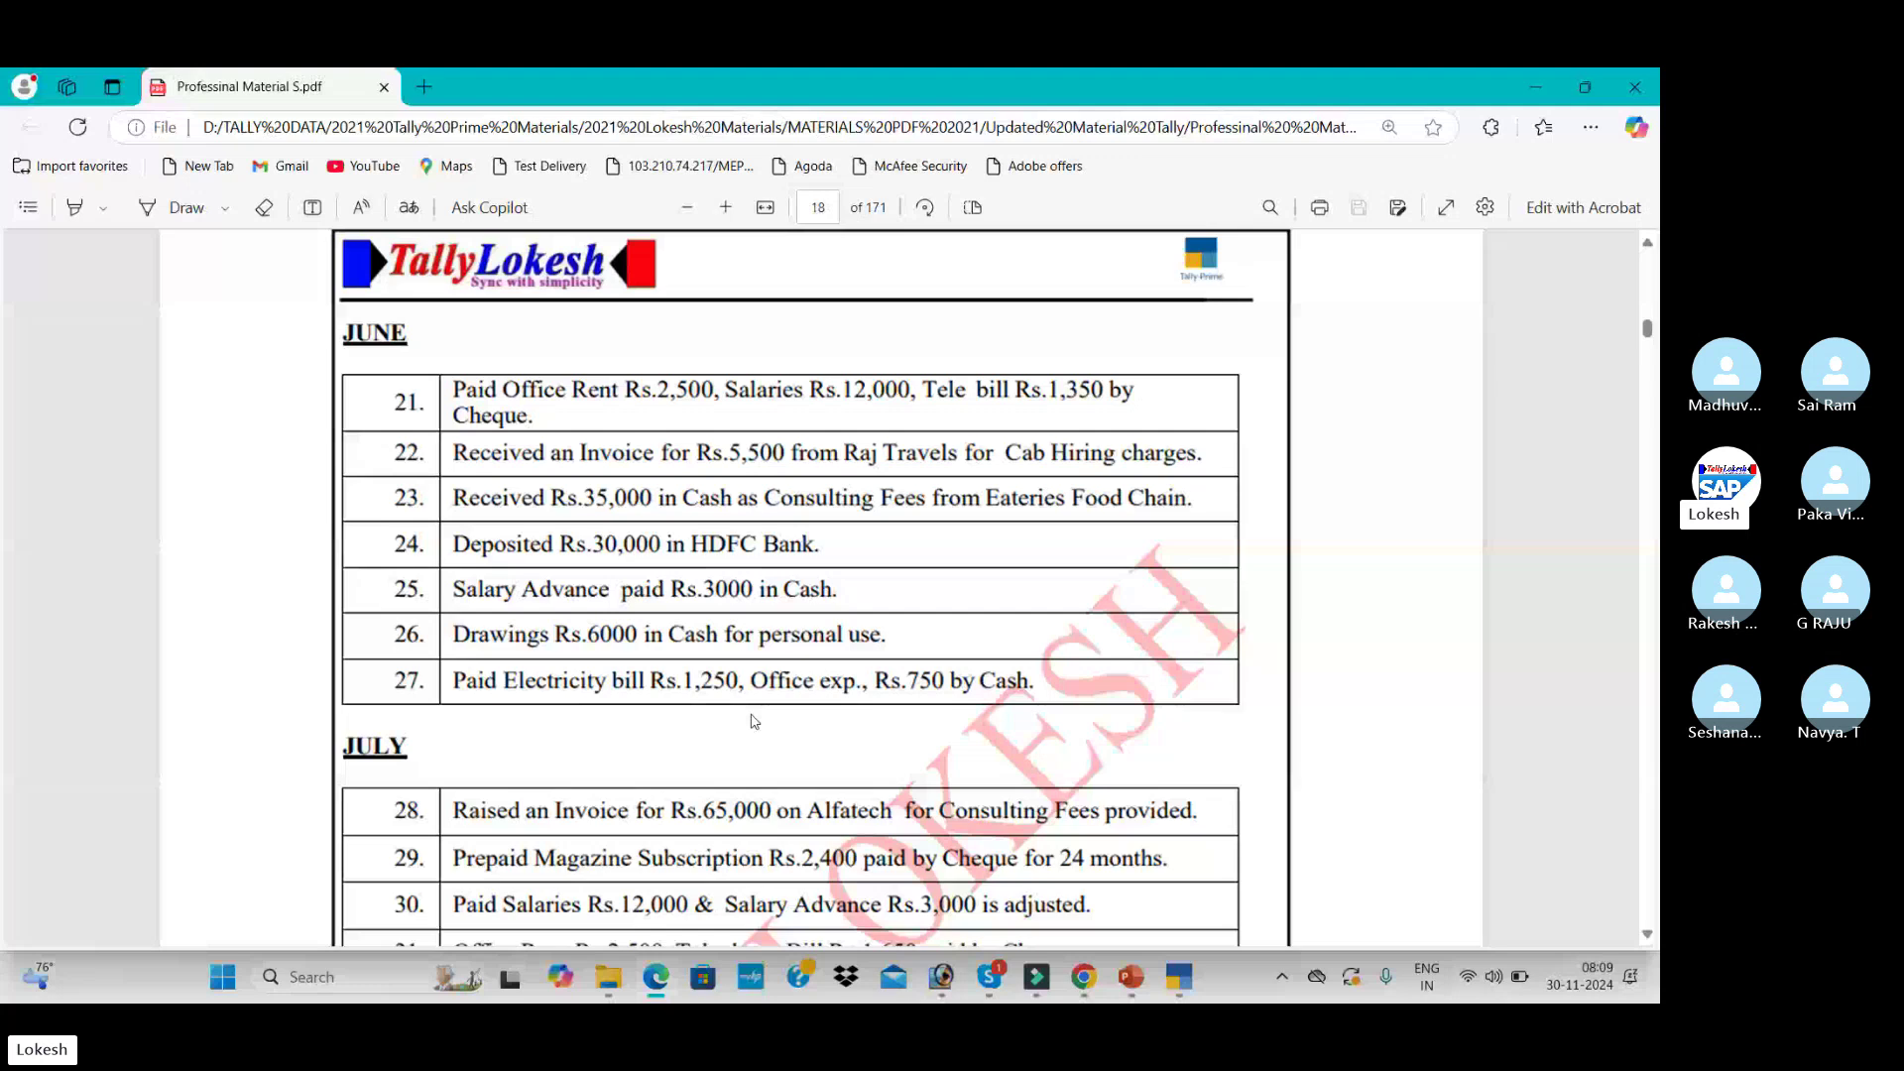
# - Switch back to TallyPrime, close the Profit & Loss report and view the company Dashboard
pyautogui.hotkey('alt', 'Tab')
pyautogui.press('Escape')
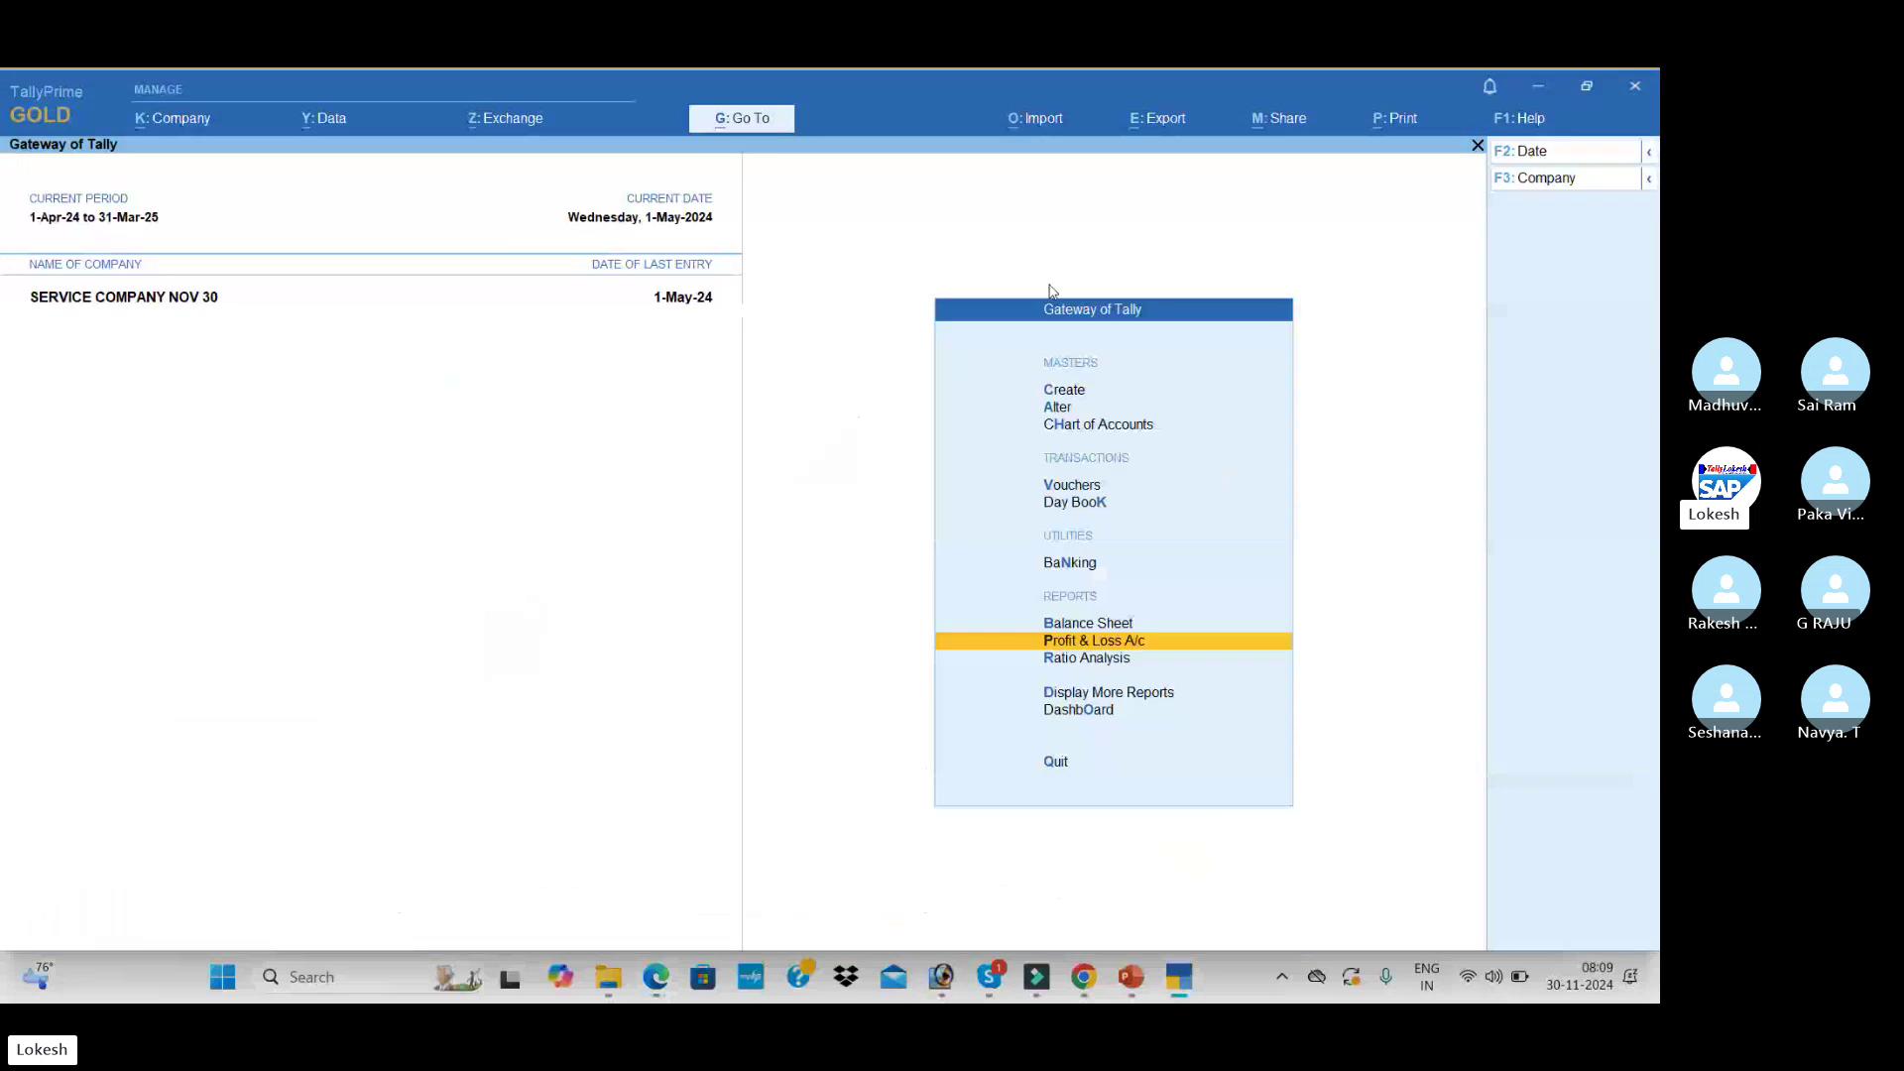
pyautogui.press('Down')
pyautogui.press('Down')
pyautogui.press('Down')
pyautogui.press('Return')
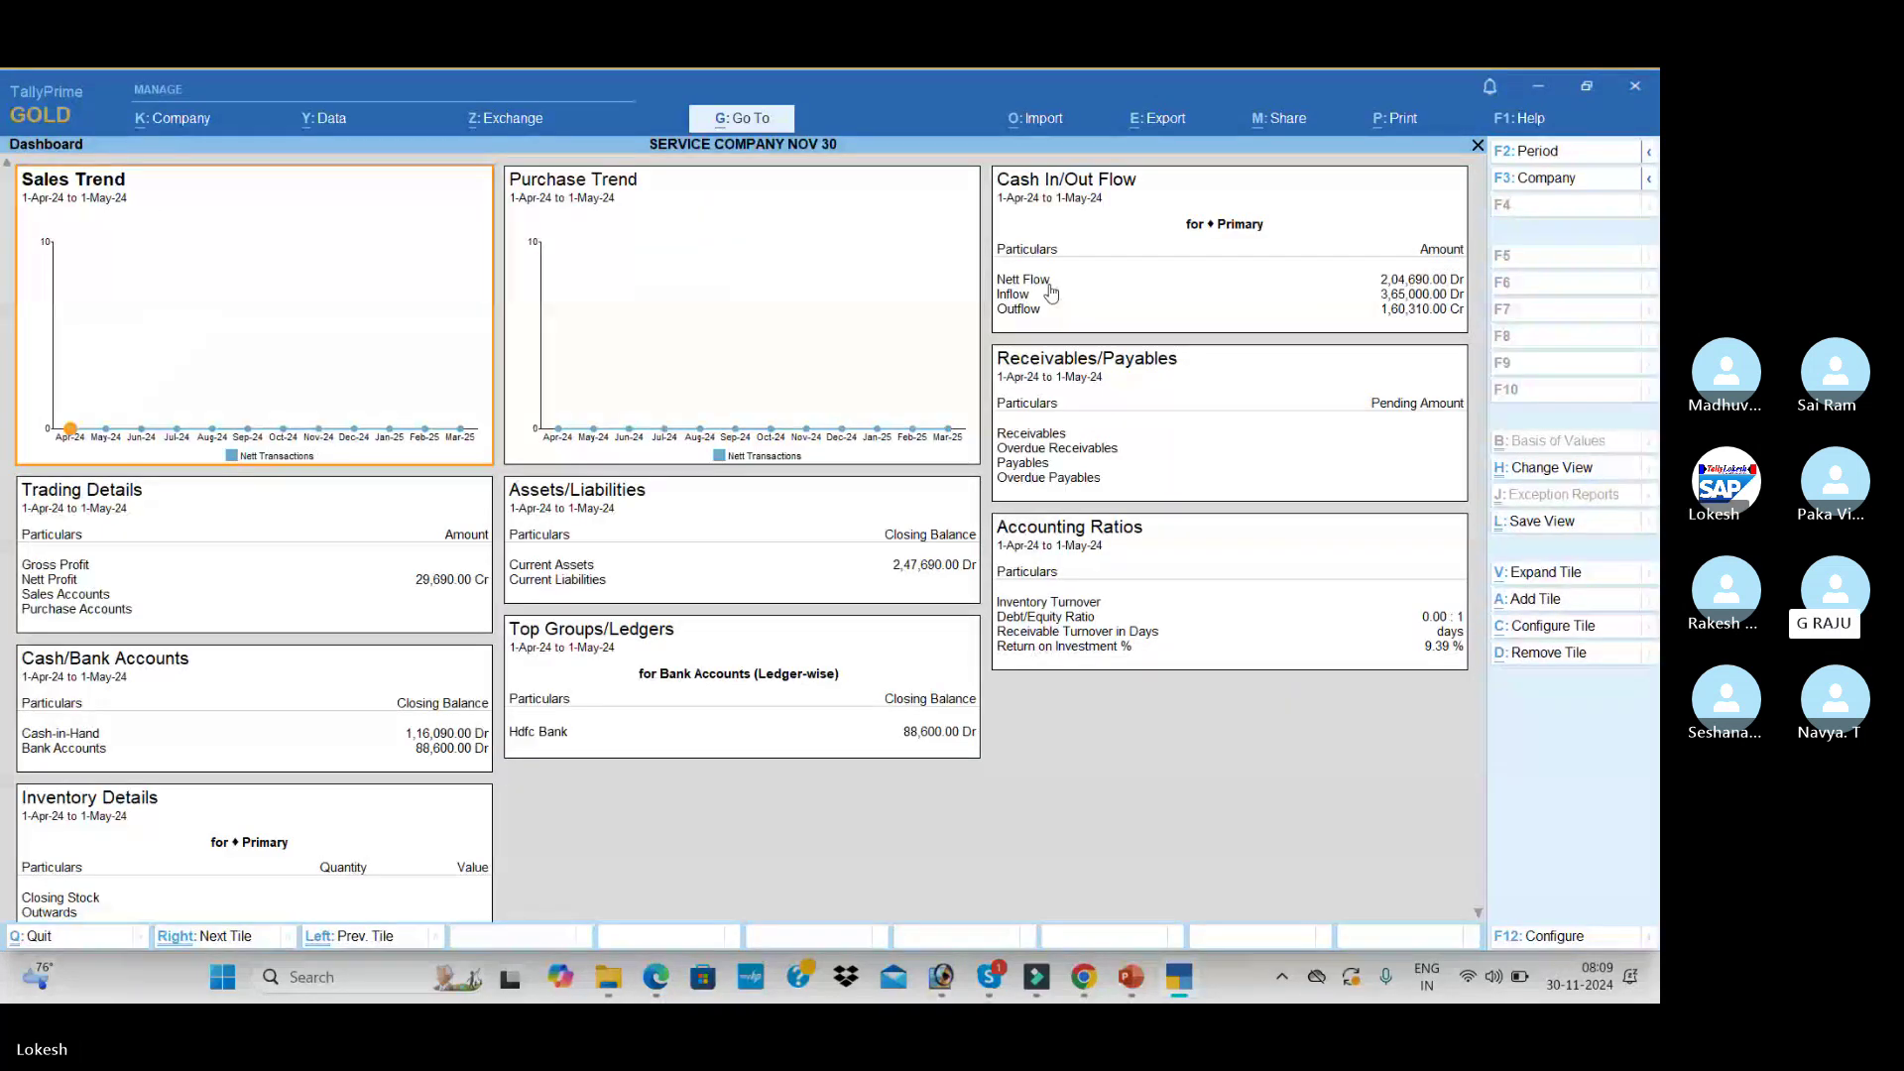
pyautogui.press('Escape')
# - Open voucher creation and set the voucher date to 1-7
pyautogui.press('Up')
pyautogui.press('Up')
pyautogui.press('Up')
pyautogui.press('Up')
pyautogui.press('Up')
pyautogui.press('Up')
pyautogui.press('Up')
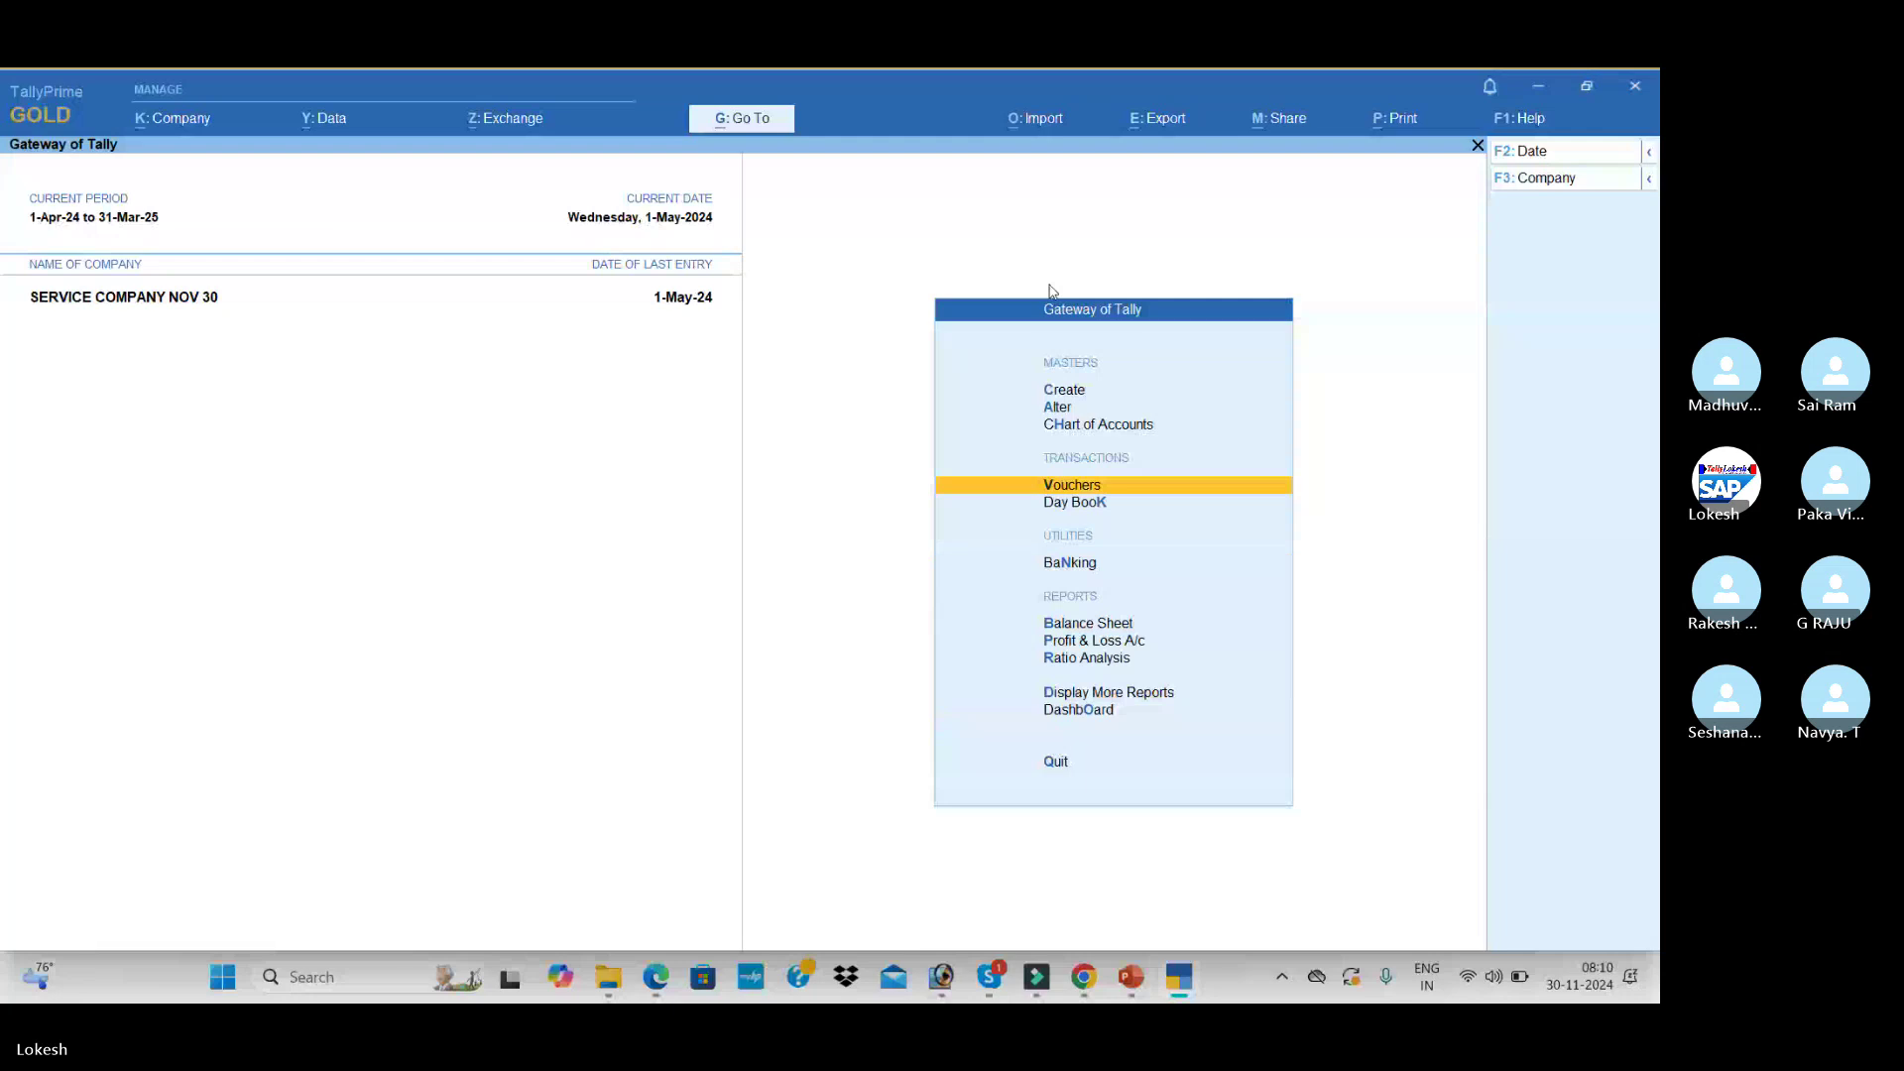
pyautogui.press('Return')
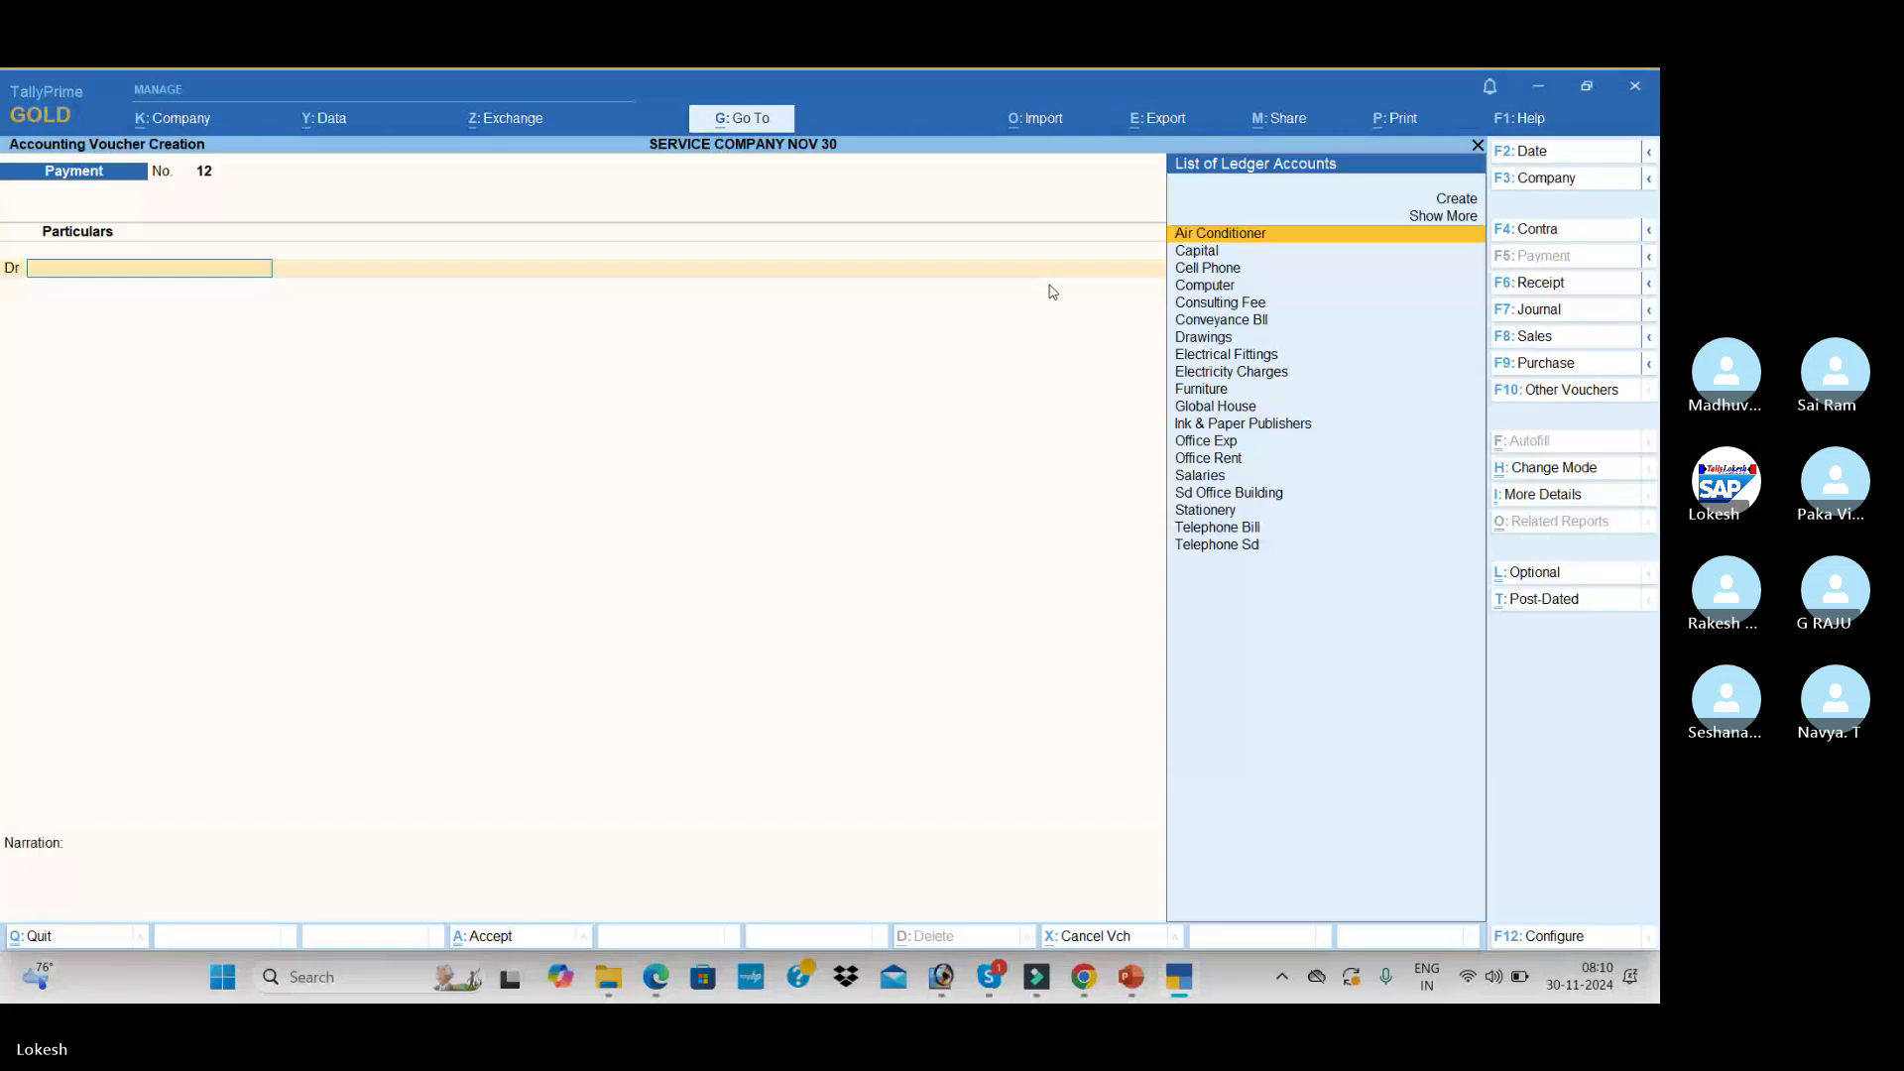
pyautogui.click(1577, 159)
pyautogui.write('1-7')
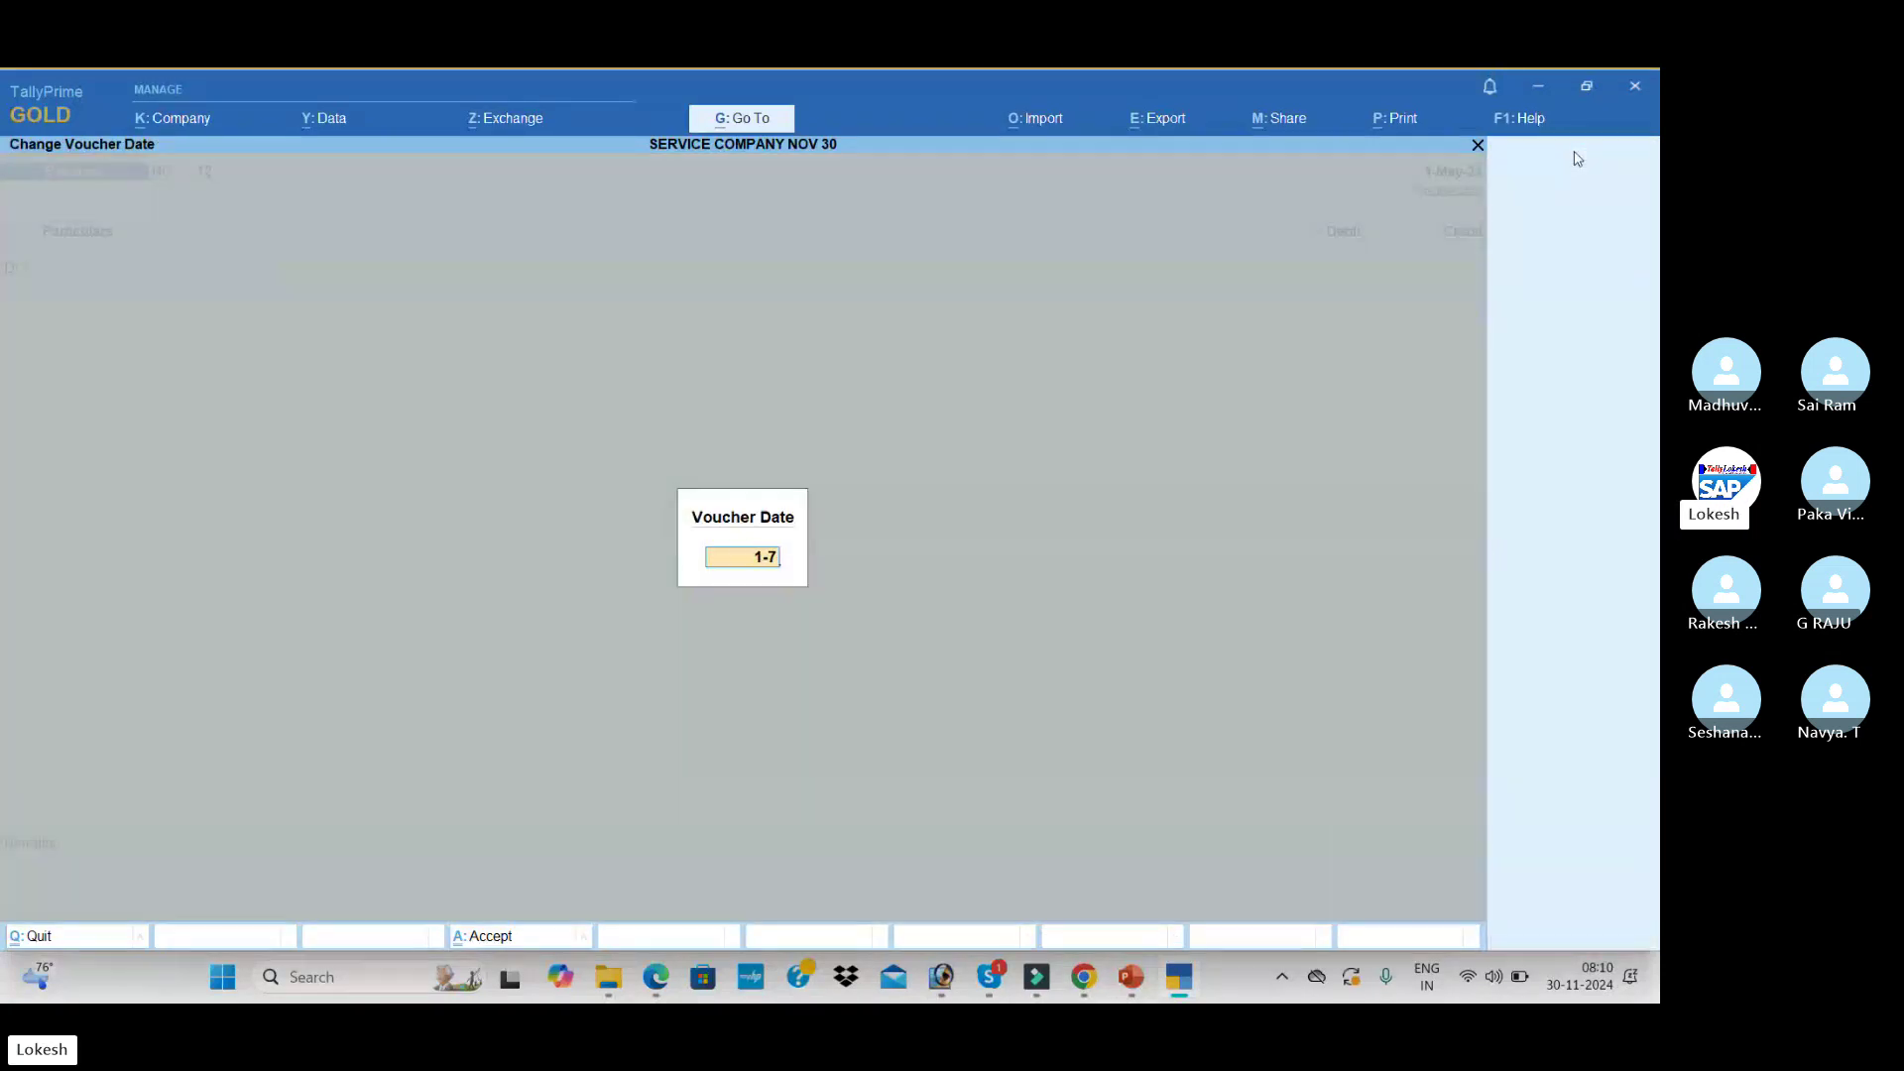
pyautogui.press('Return')
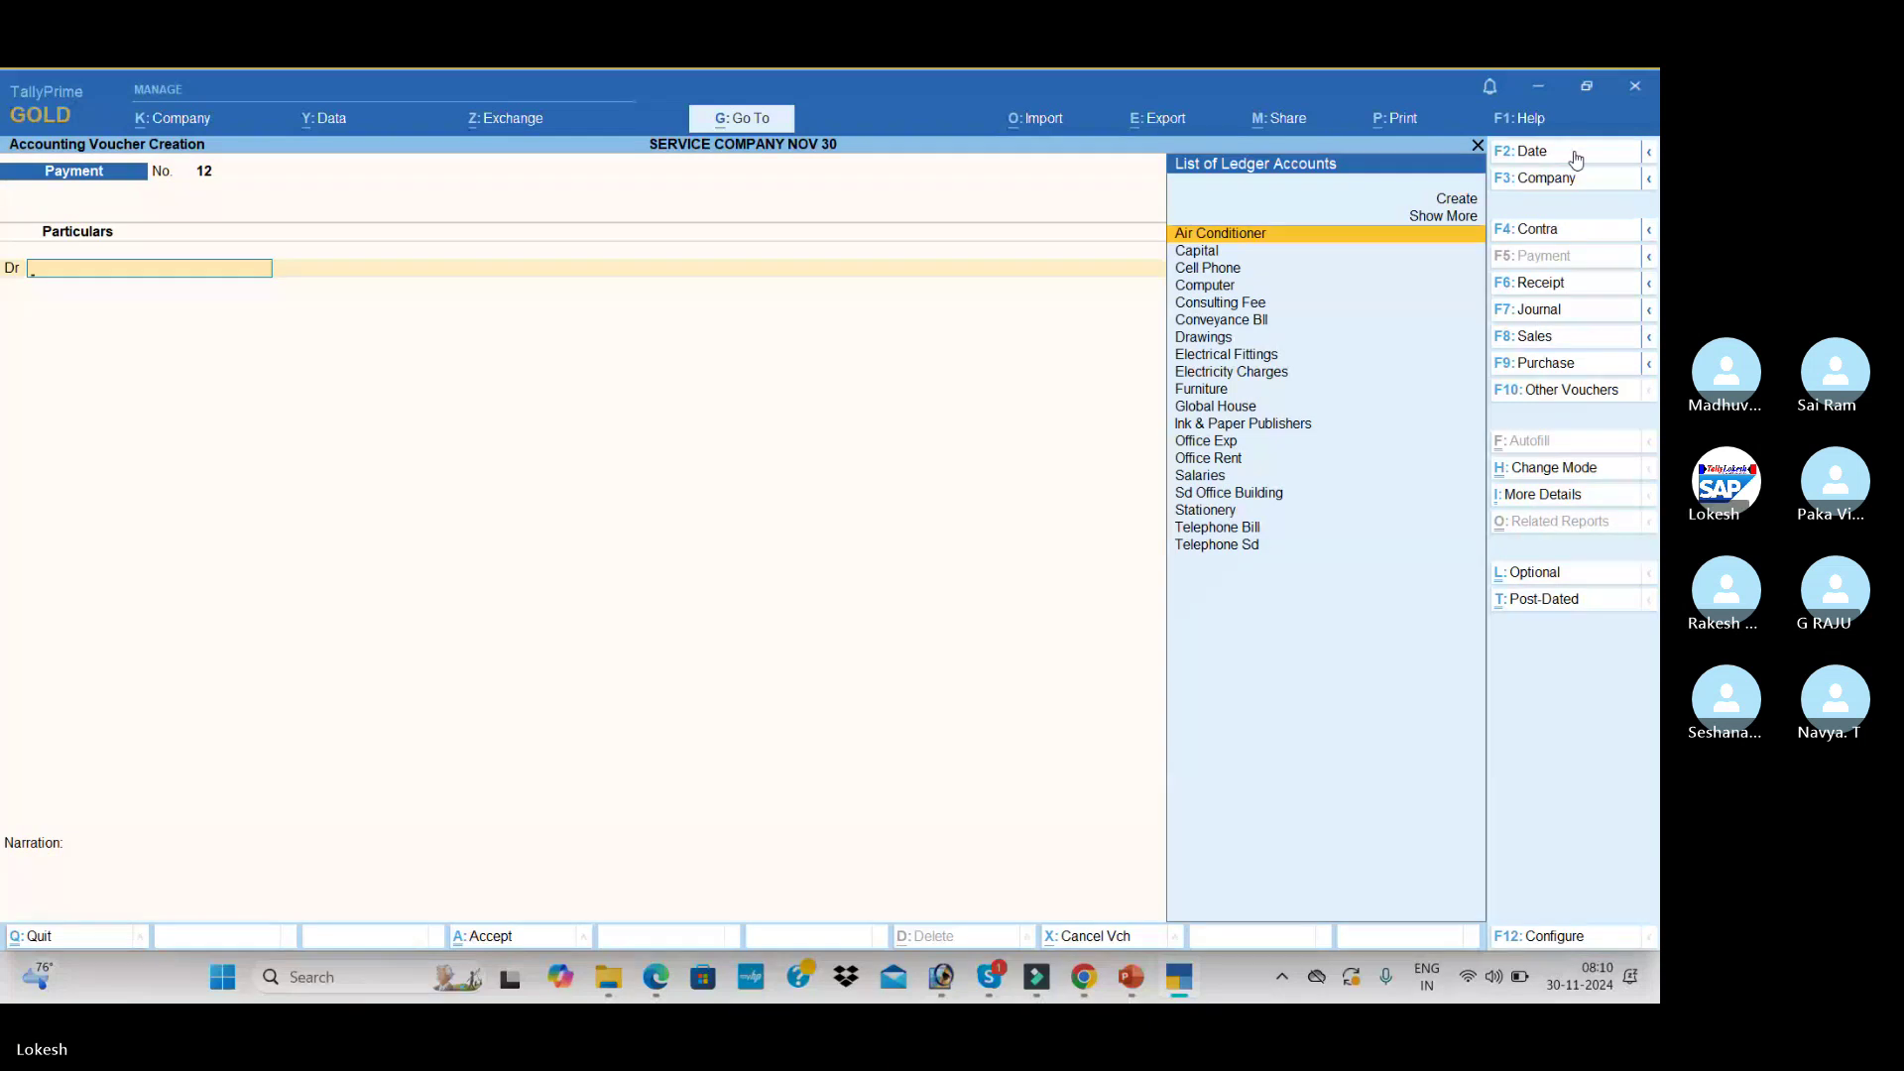
# - Start a journal voucher and create a ledger named Cab Hiring Chargs under Indirect Expenses for its debit side
pyautogui.click(1547, 313)
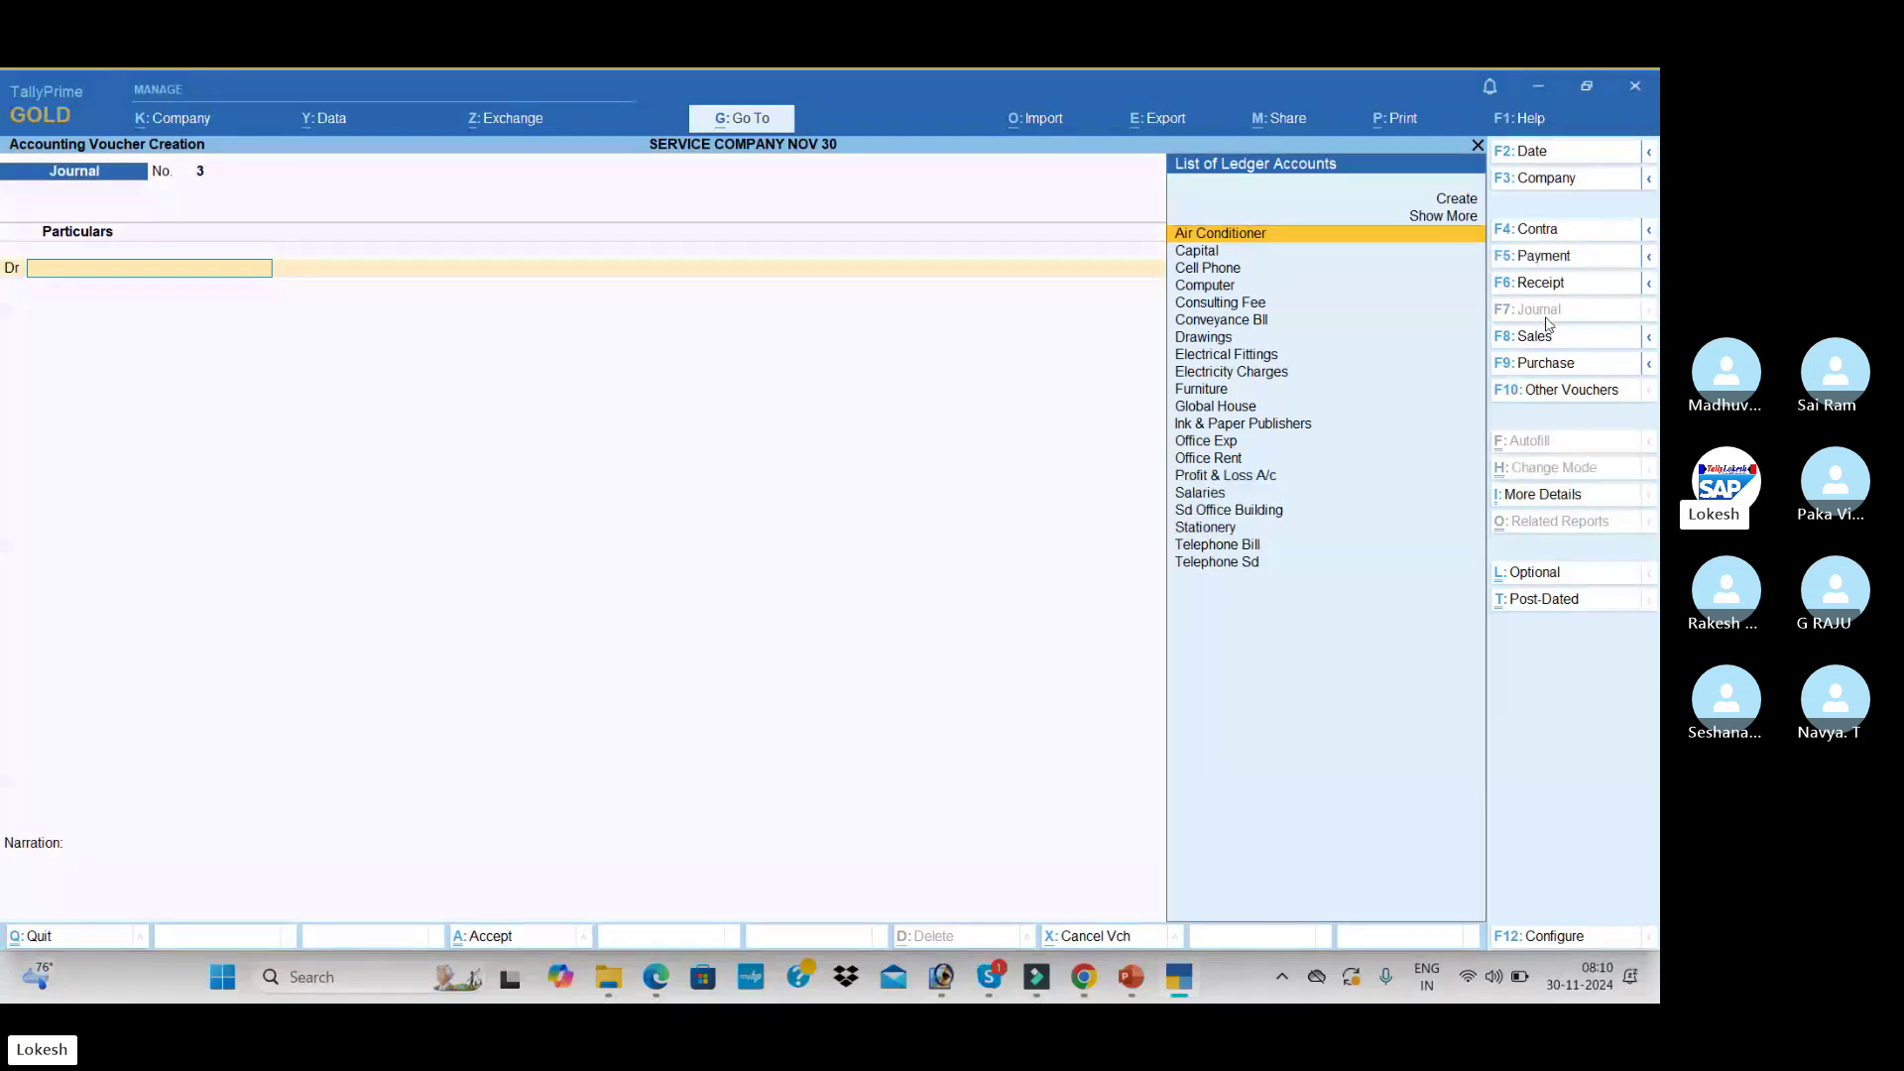
pyautogui.hotkey('alt', 'c')
pyautogui.write('Ca')
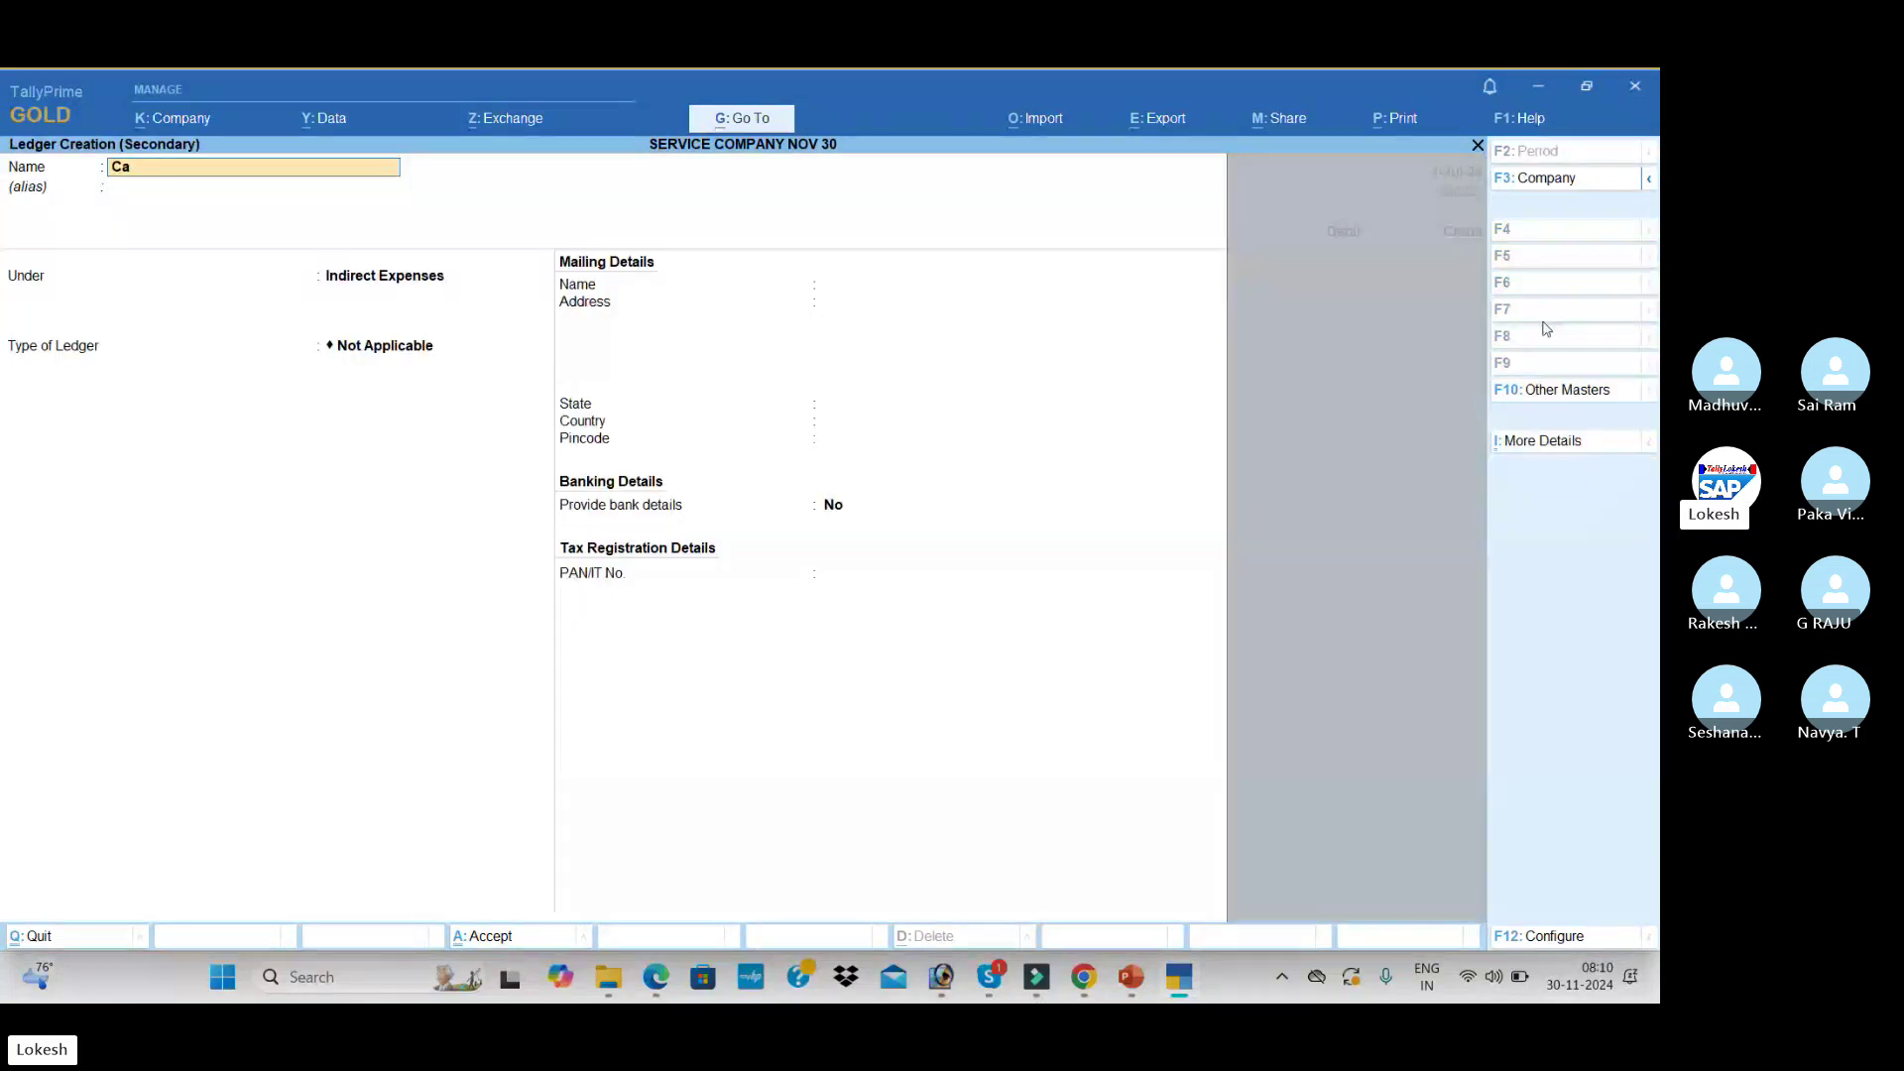
pyautogui.write('b Hiring Cha')
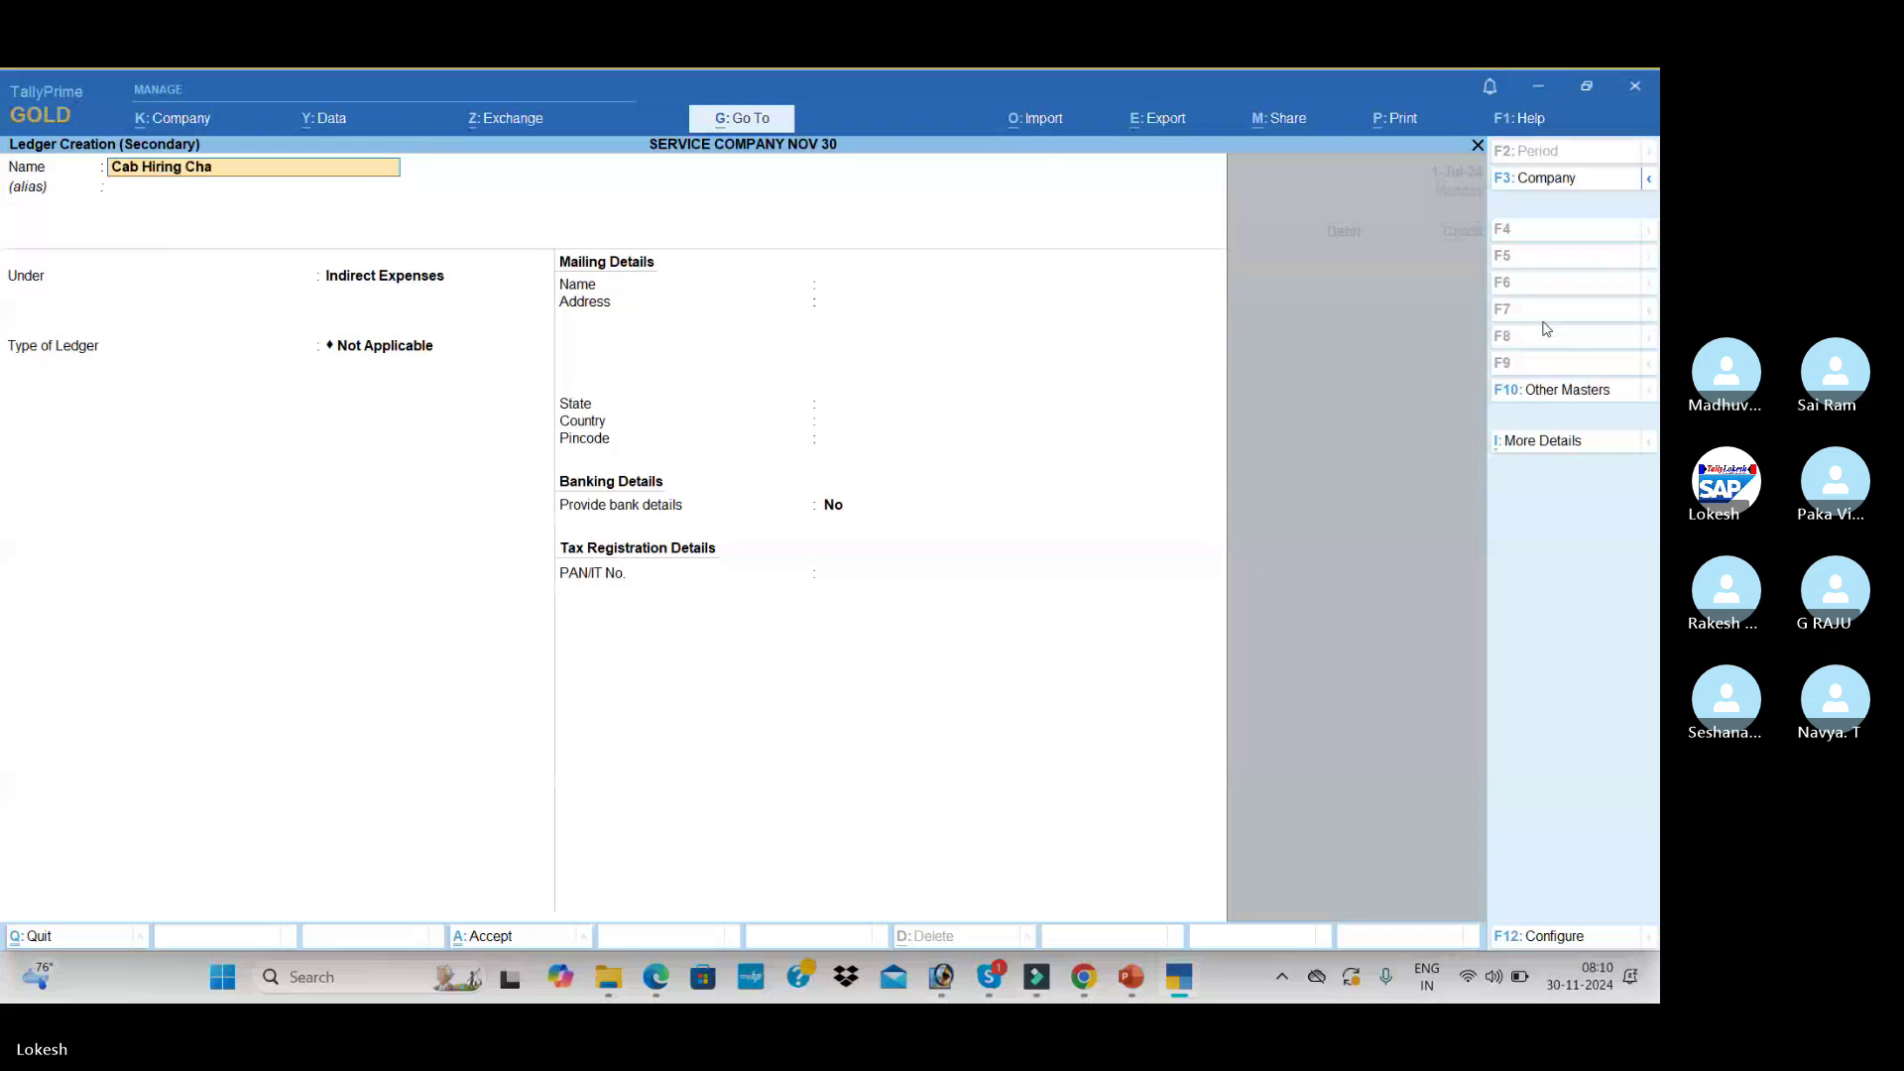
pyautogui.write('rgs')
pyautogui.press('Return')
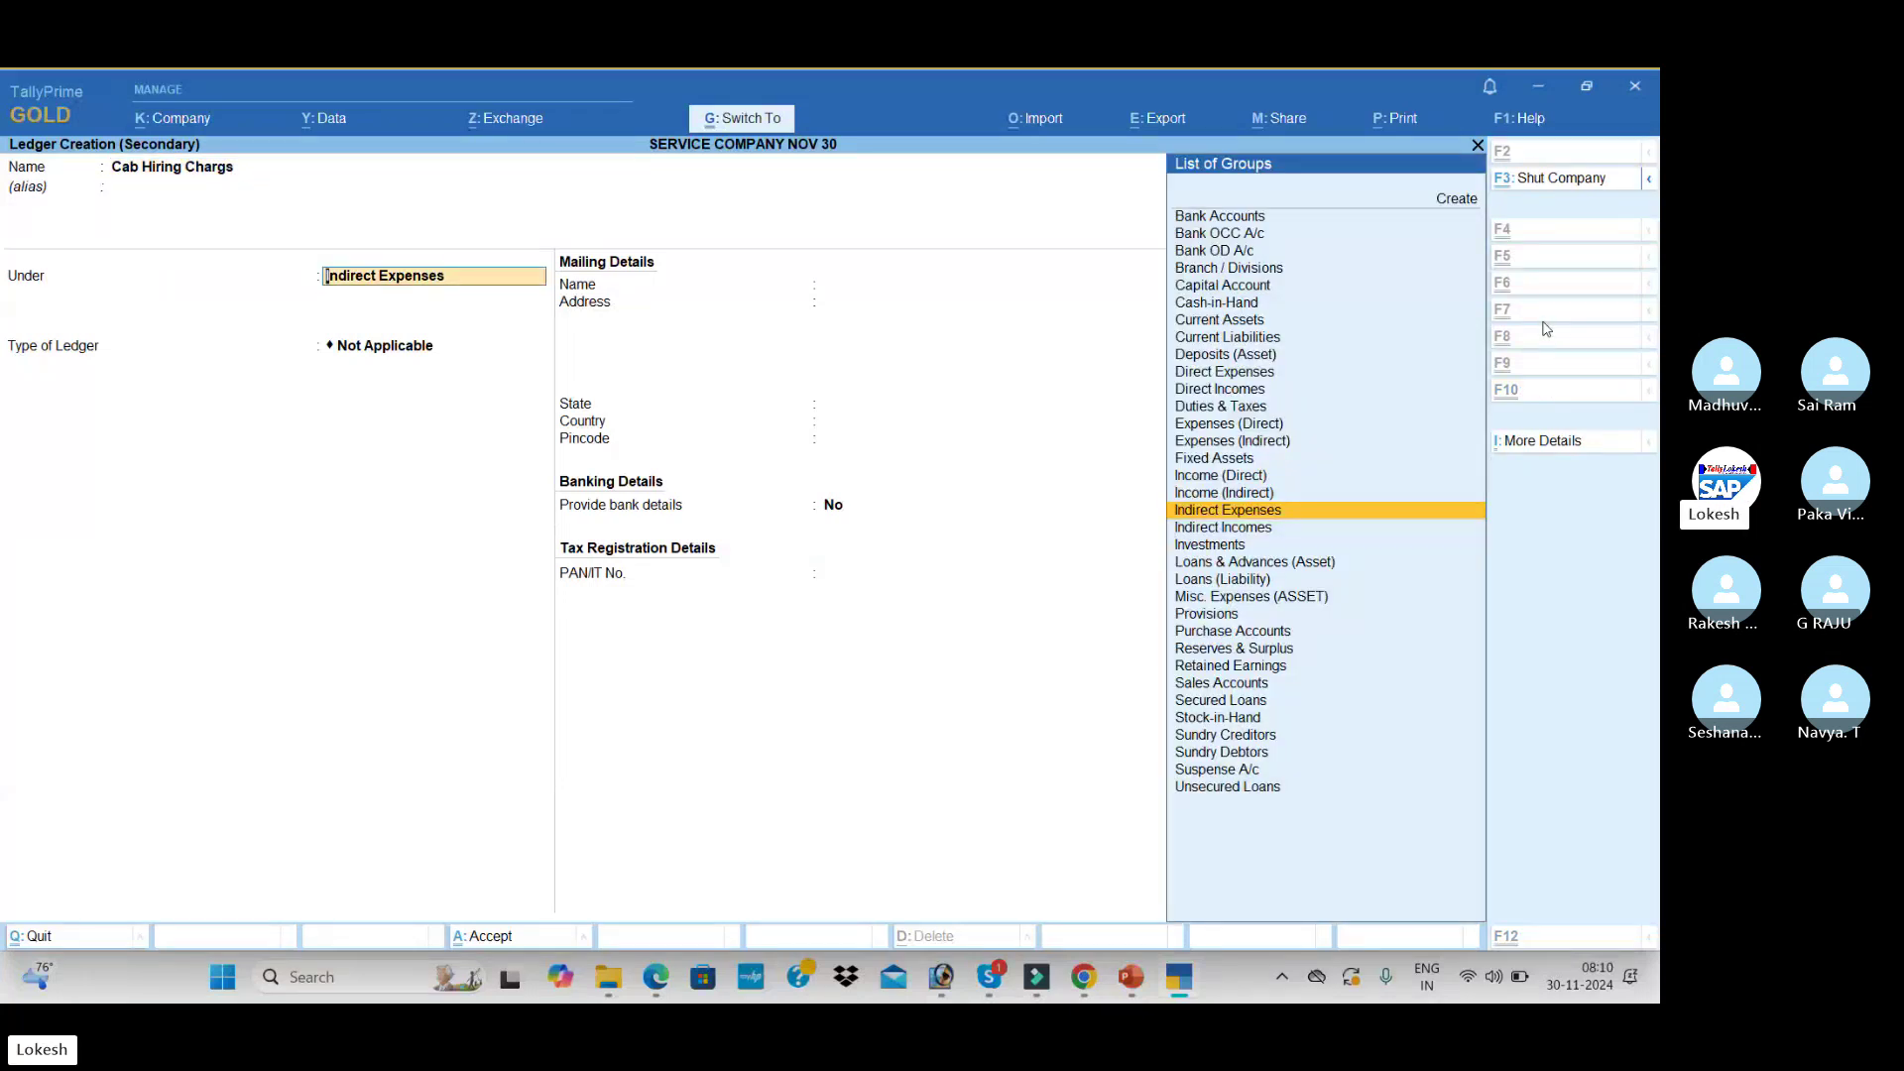
pyautogui.hotkey('ctrl', 'a')
# - Check the invoice amount of entry 22 in the PDF and debit Cab Hiring Chargs with 5,500
pyautogui.hotkey('alt', 'Tab')
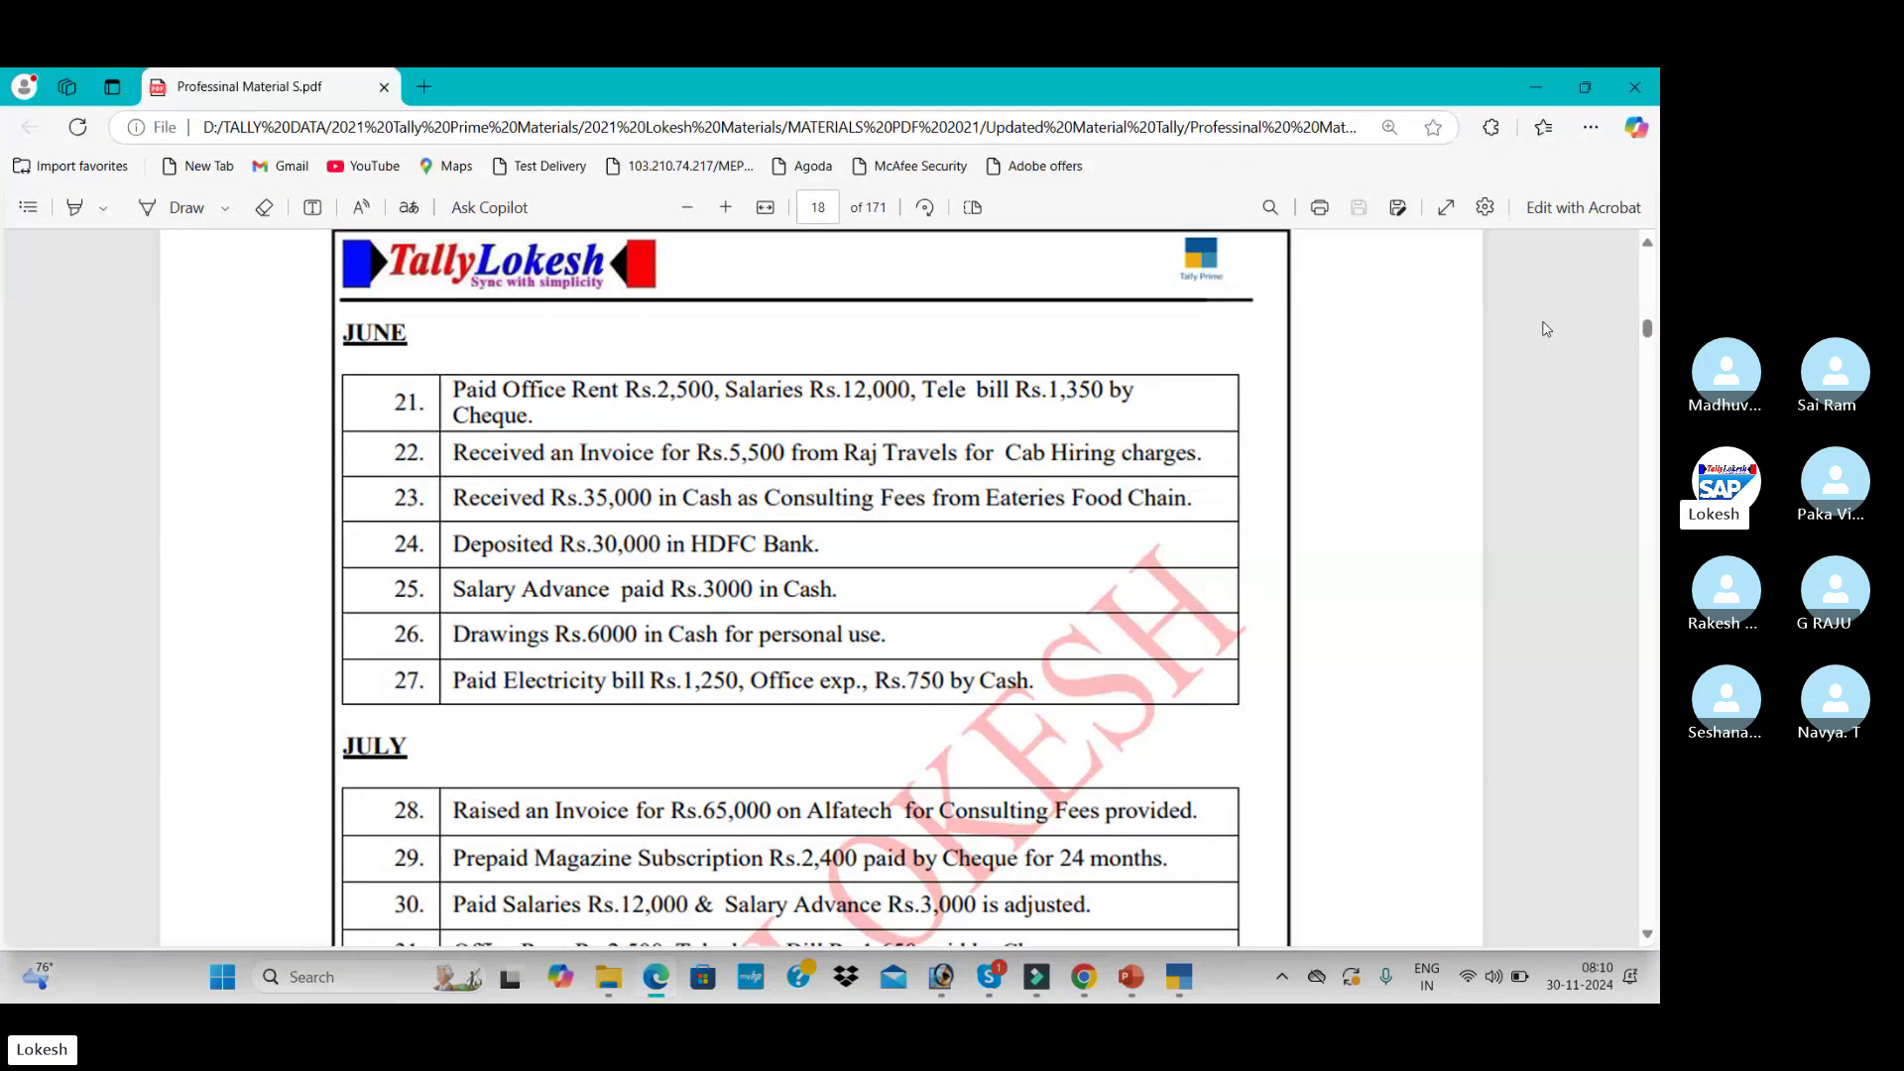
pyautogui.hotkey('alt', 'Tab')
pyautogui.press('Return')
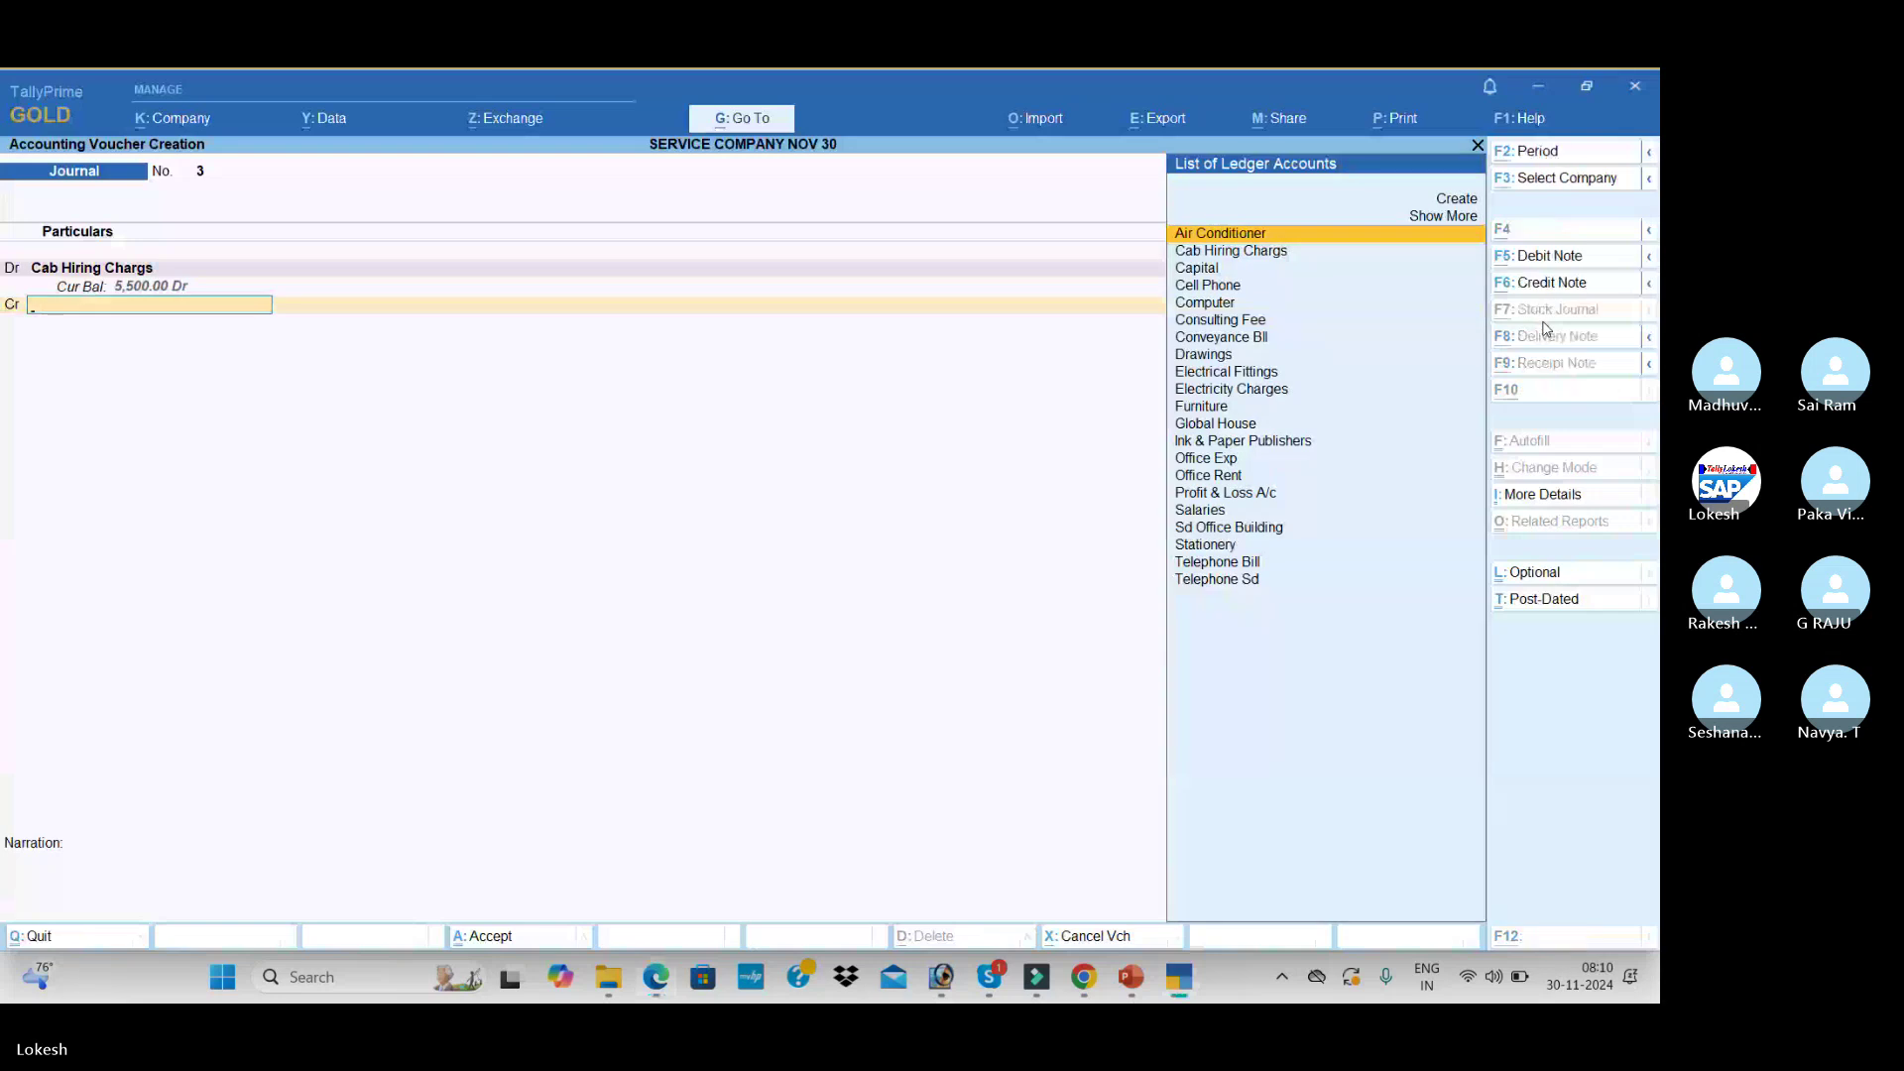
# - Create a ledger named Raj Travels under Sundry Creditors for the journal's credit side
pyautogui.hotkey('alt', 'c')
pyautogui.write('Raj Trav')
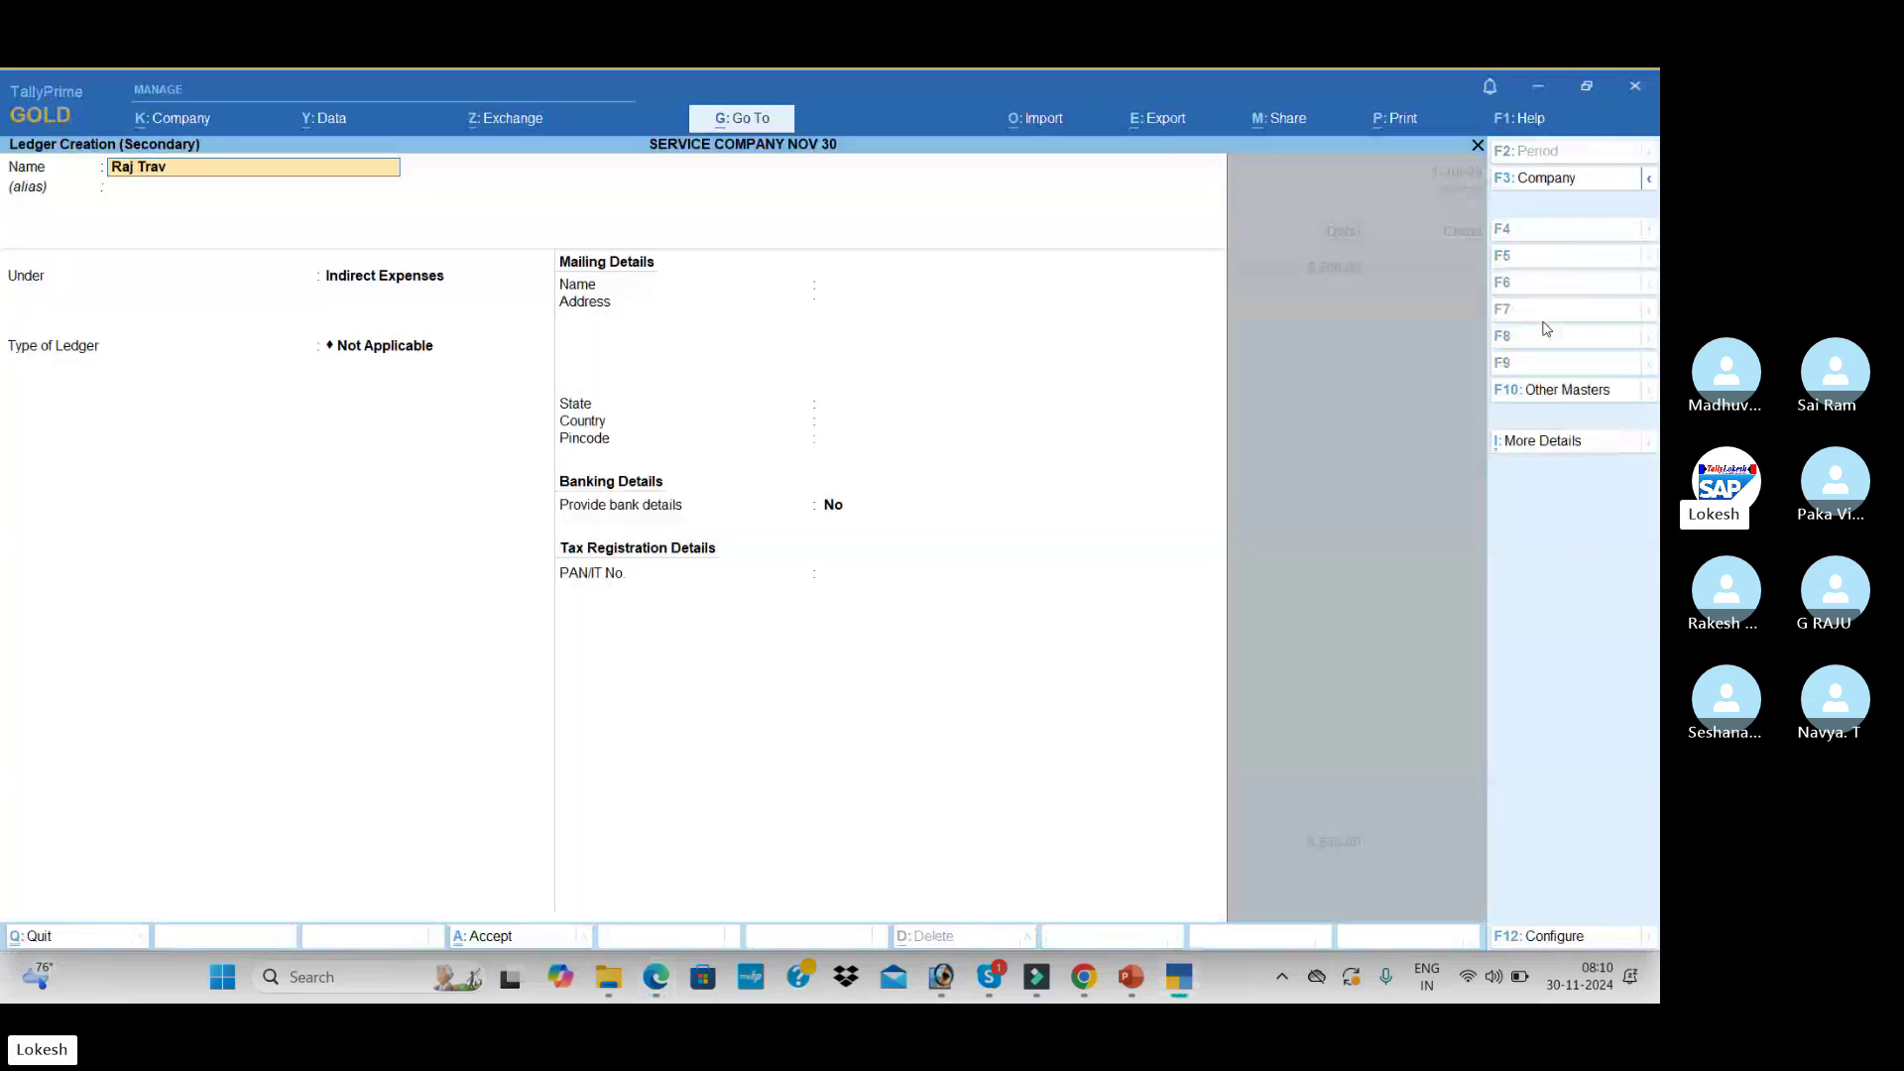
pyautogui.write('els')
pyautogui.press('Return')
pyautogui.write('Sun')
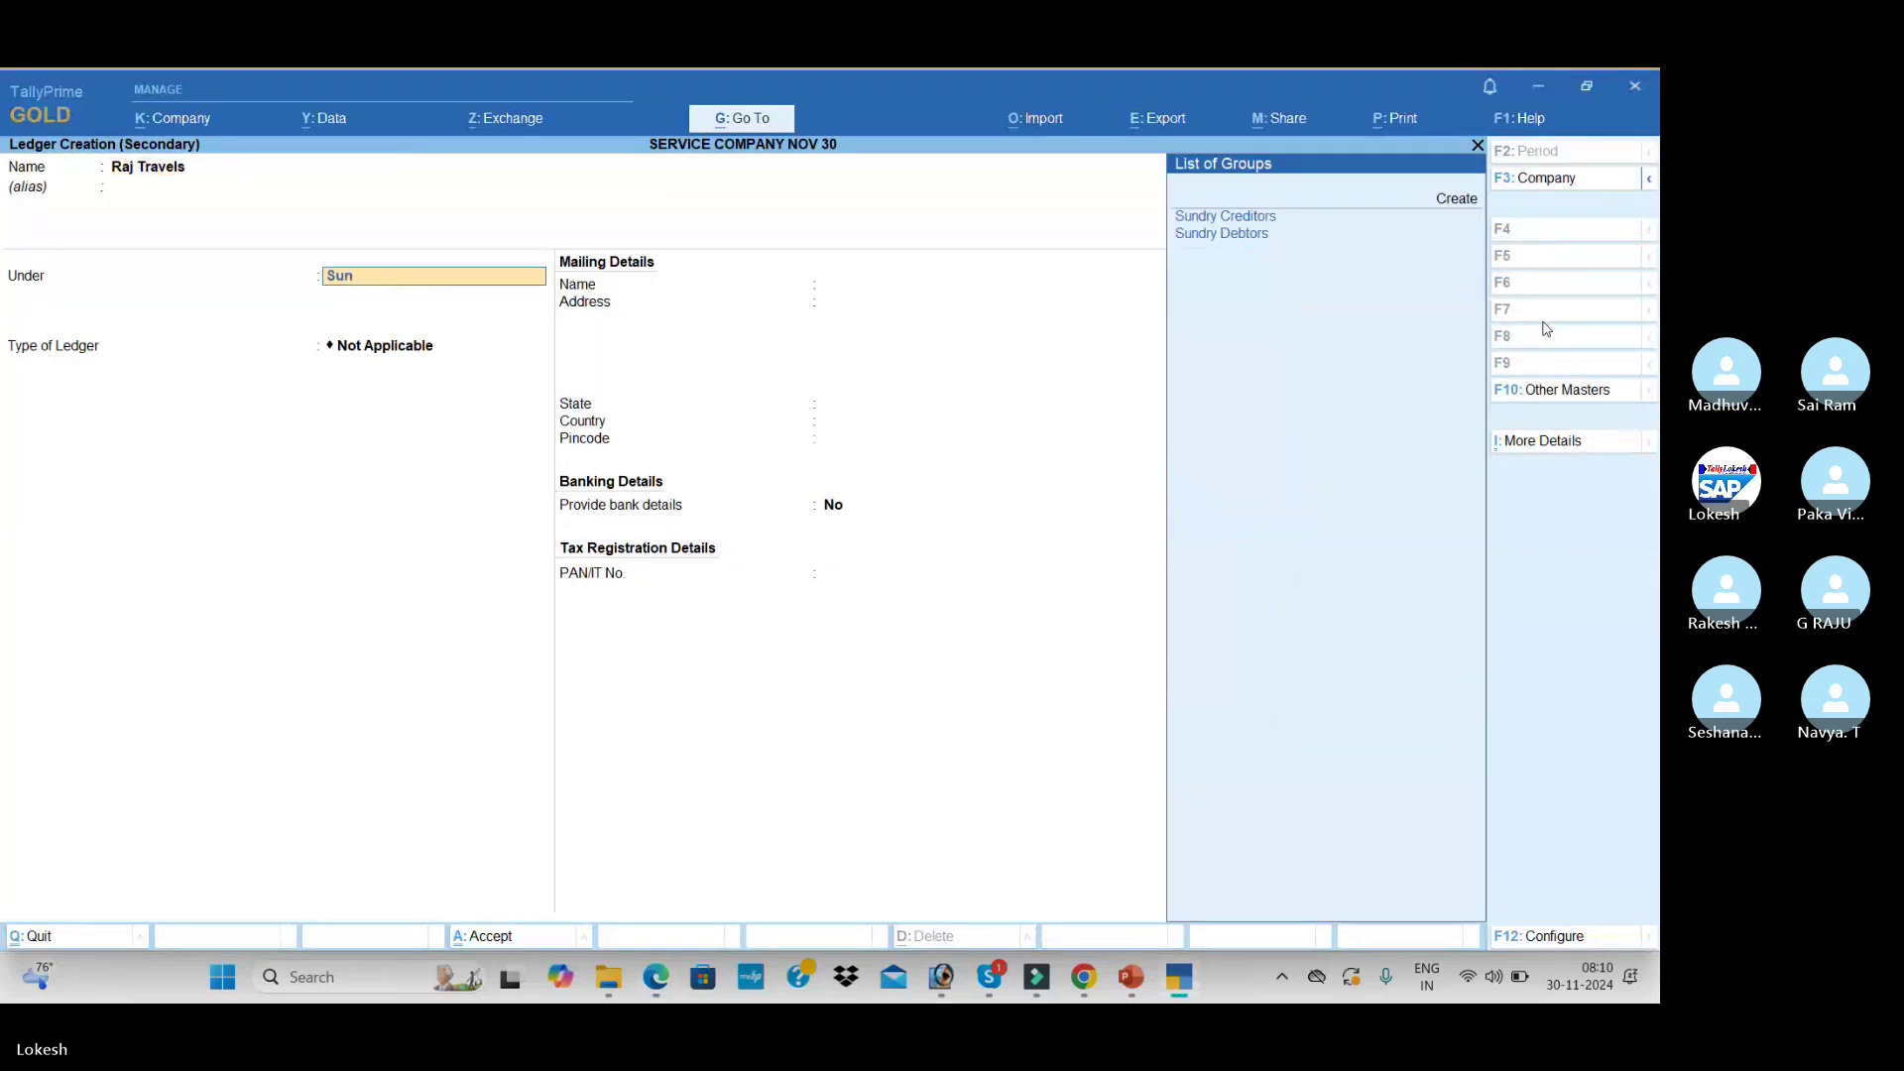
pyautogui.press('Return')
pyautogui.press('Return')
pyautogui.press('Return')
pyautogui.press('Return')
pyautogui.press('Return')
pyautogui.press('Return')
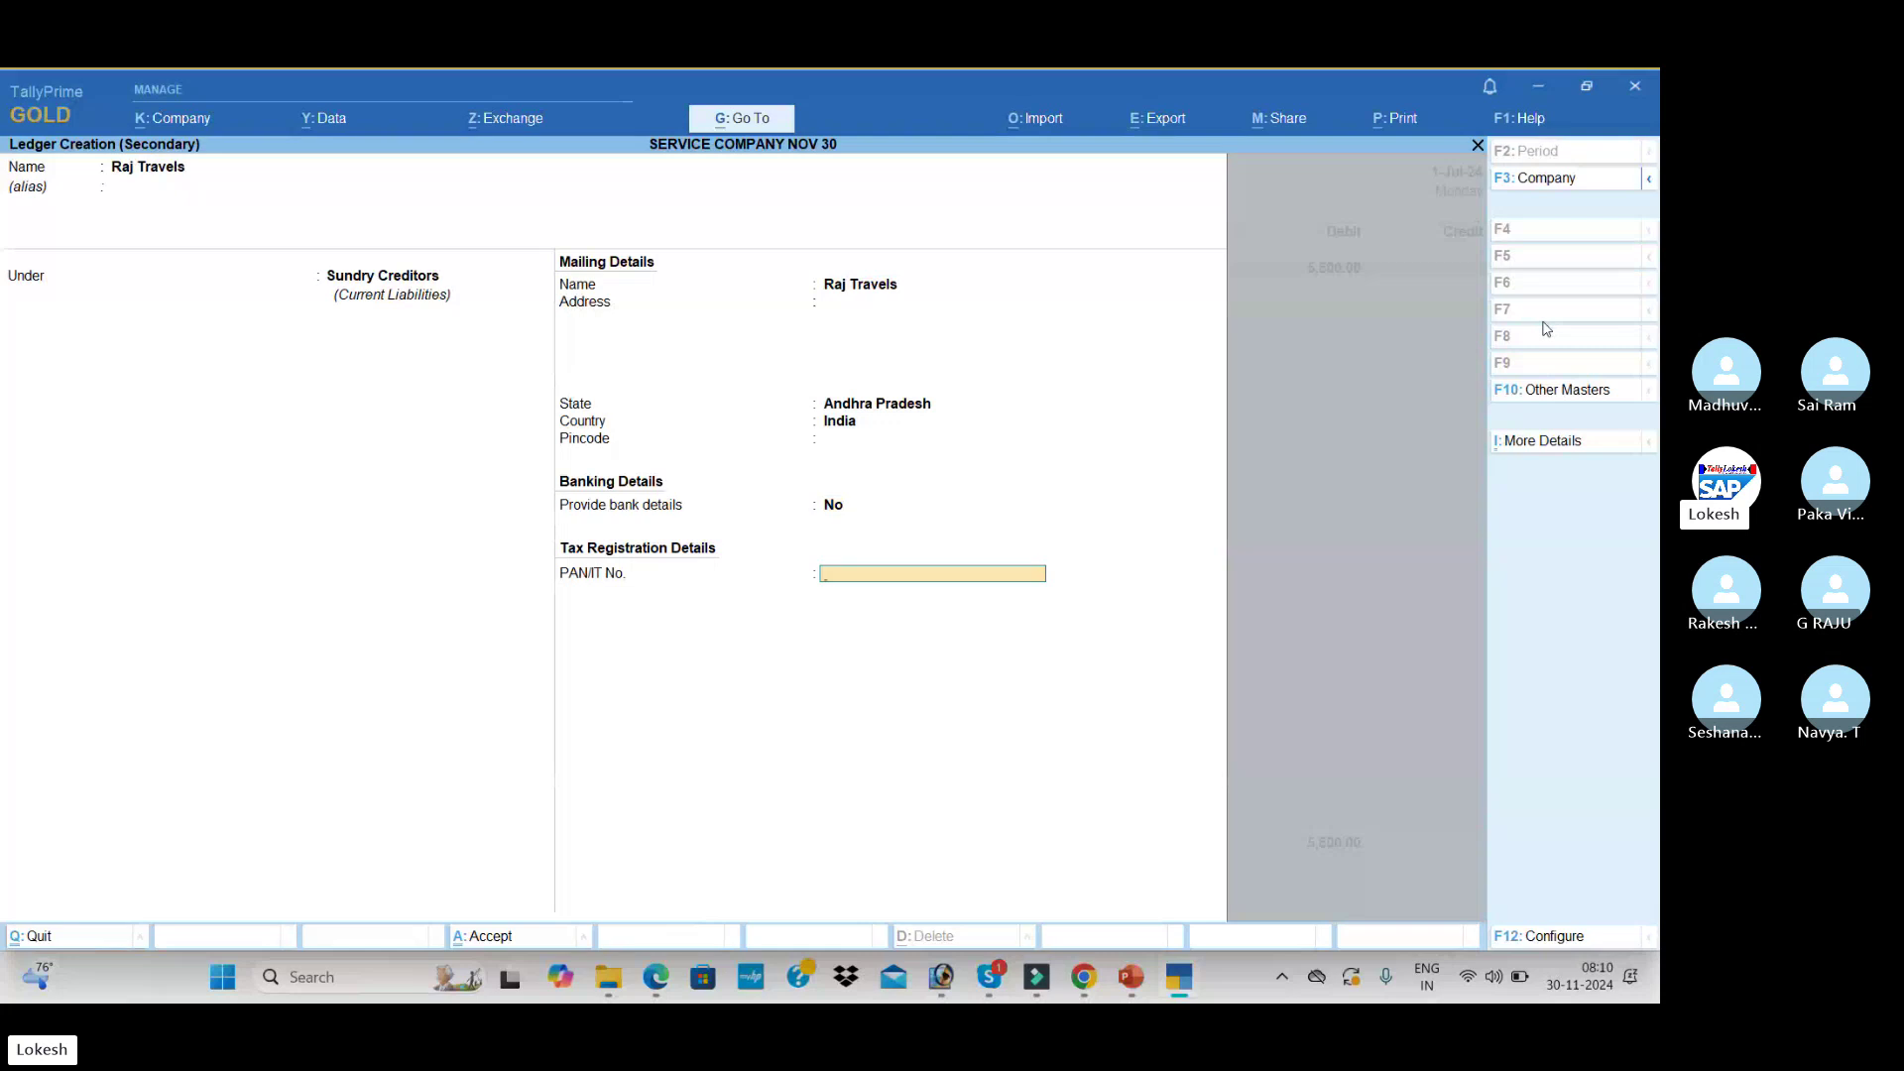
pyautogui.press('Return')
pyautogui.press('Return')
# - Credit Raj Travels with 5,500, leave the narration empty and save the journal voucher
pyautogui.press('Return')
pyautogui.press('Return')
pyautogui.press('Return')
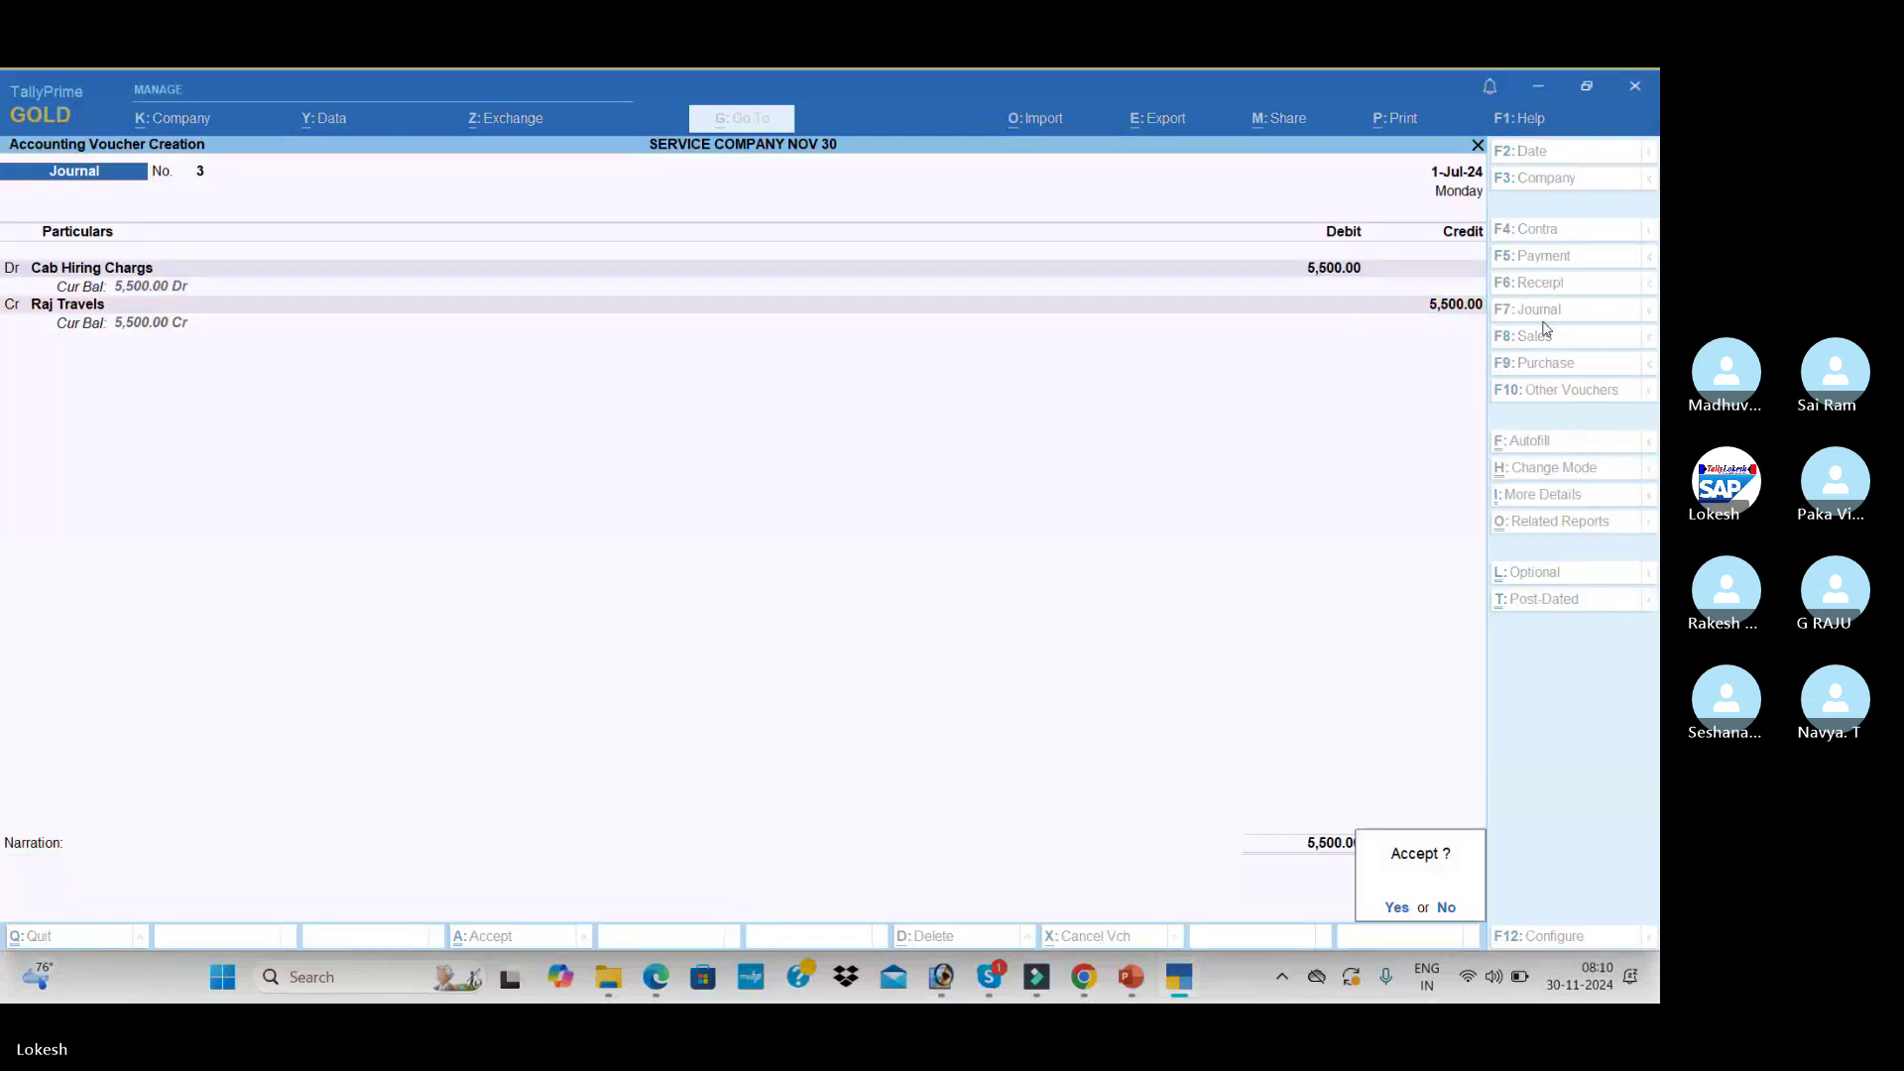
pyautogui.press('Return')
# - Check entry 25 in the PDF, start a payment voucher and create a ledger named Salary Advance under Current Assets
pyautogui.hotkey('alt', 'Tab')
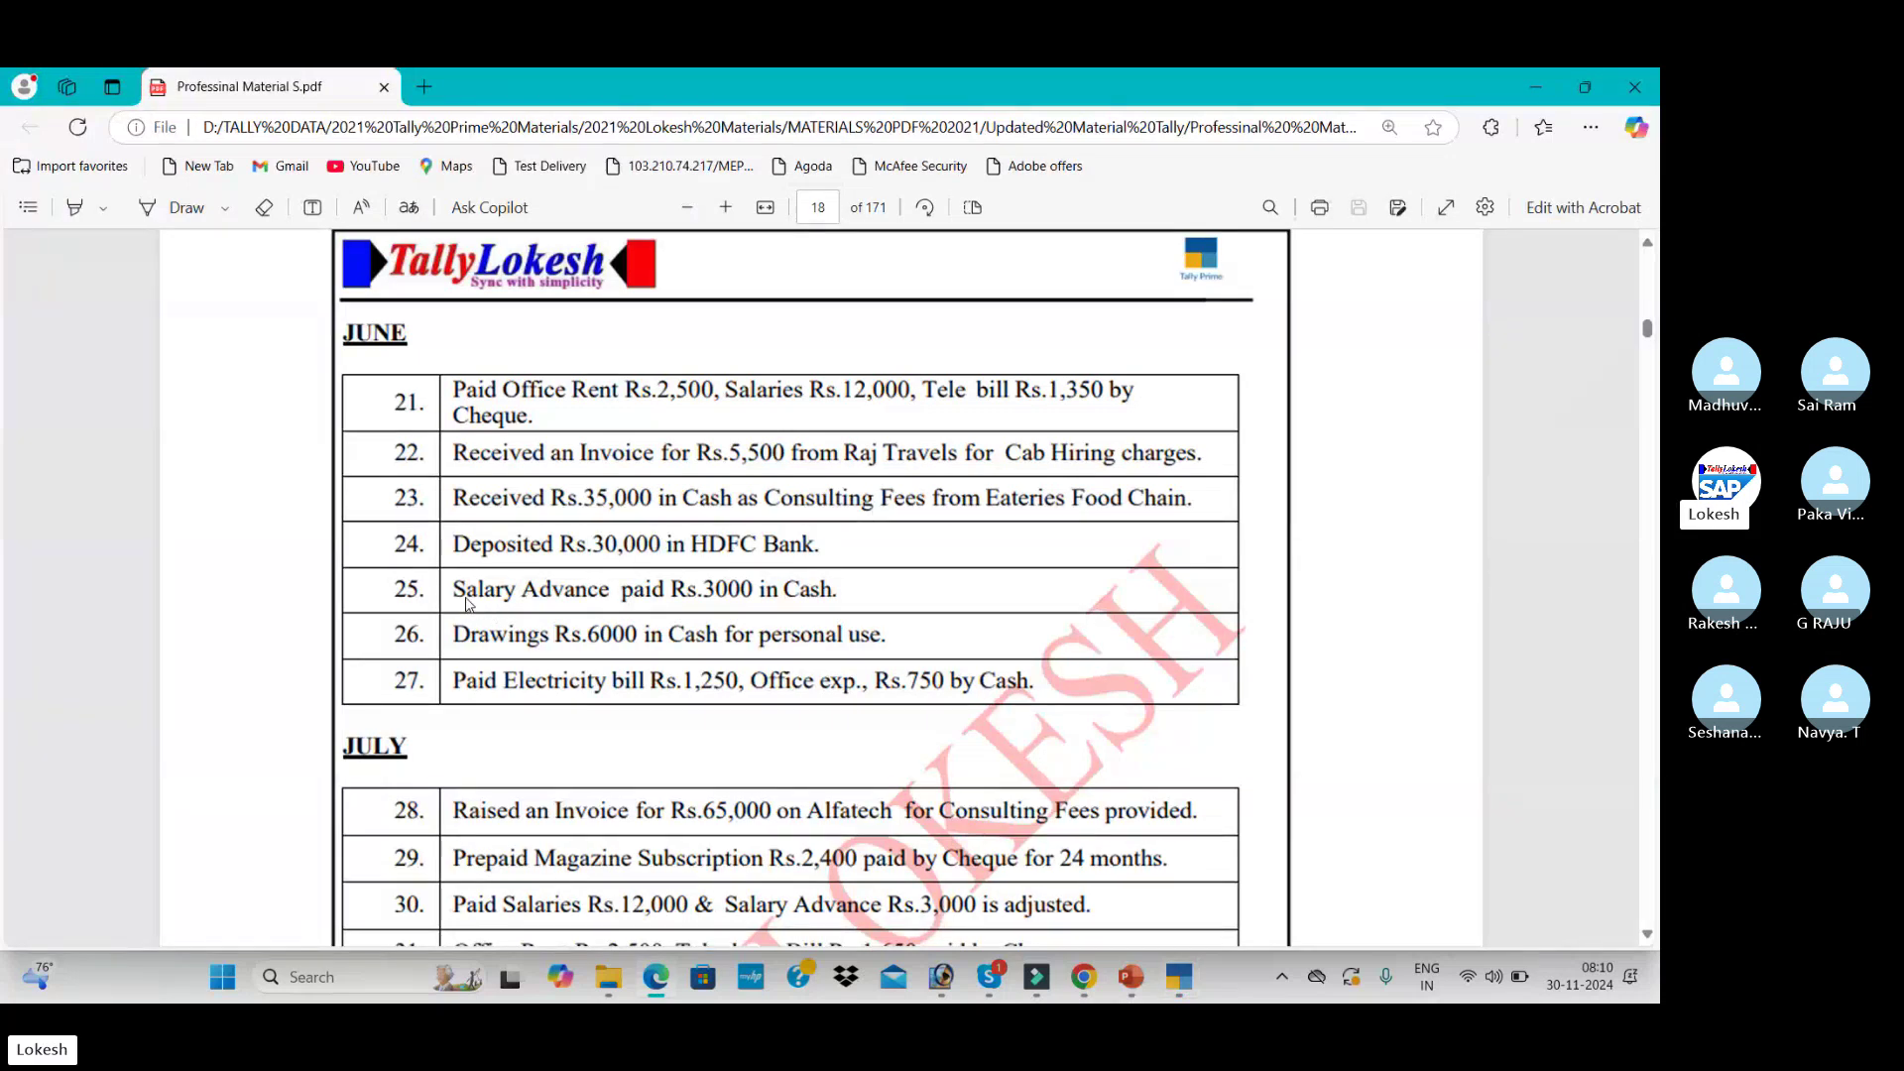
pyautogui.hotkey('alt', 'Tab')
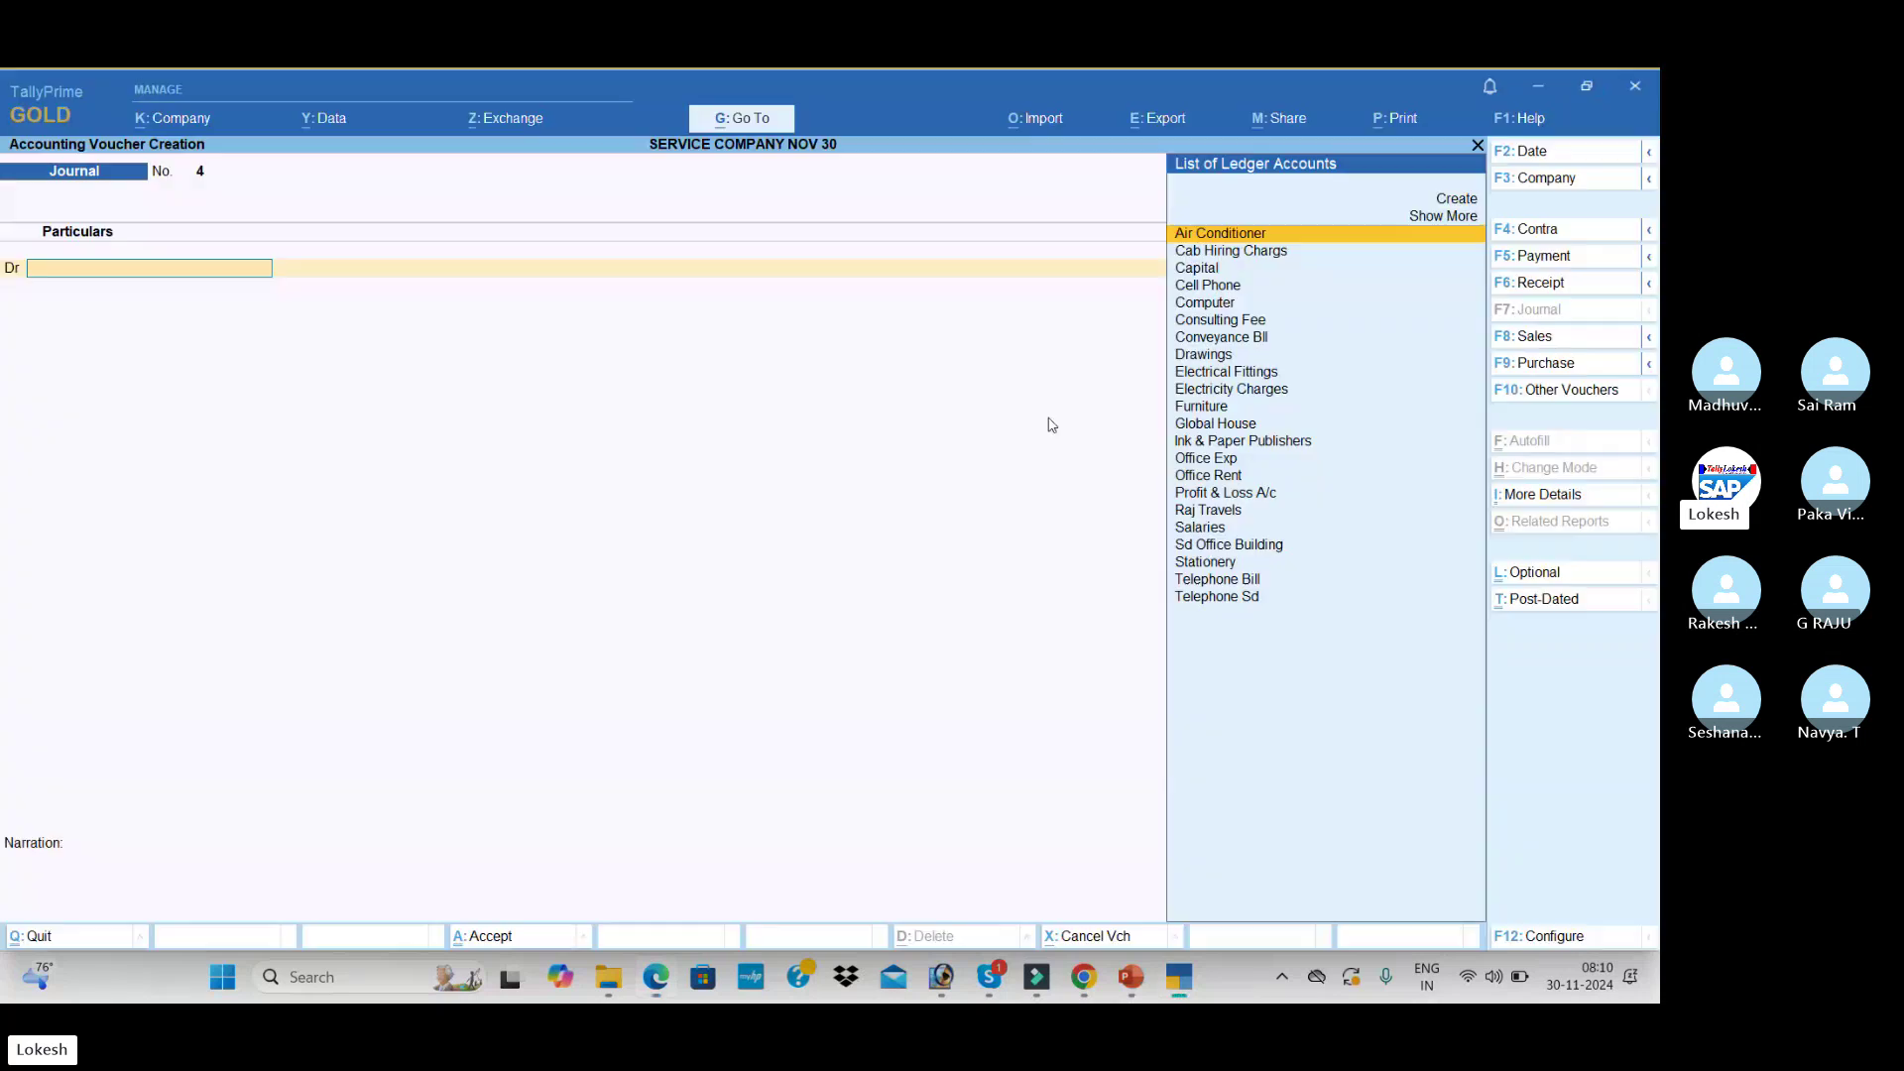
pyautogui.click(1577, 260)
pyautogui.hotkey('alt', 'c')
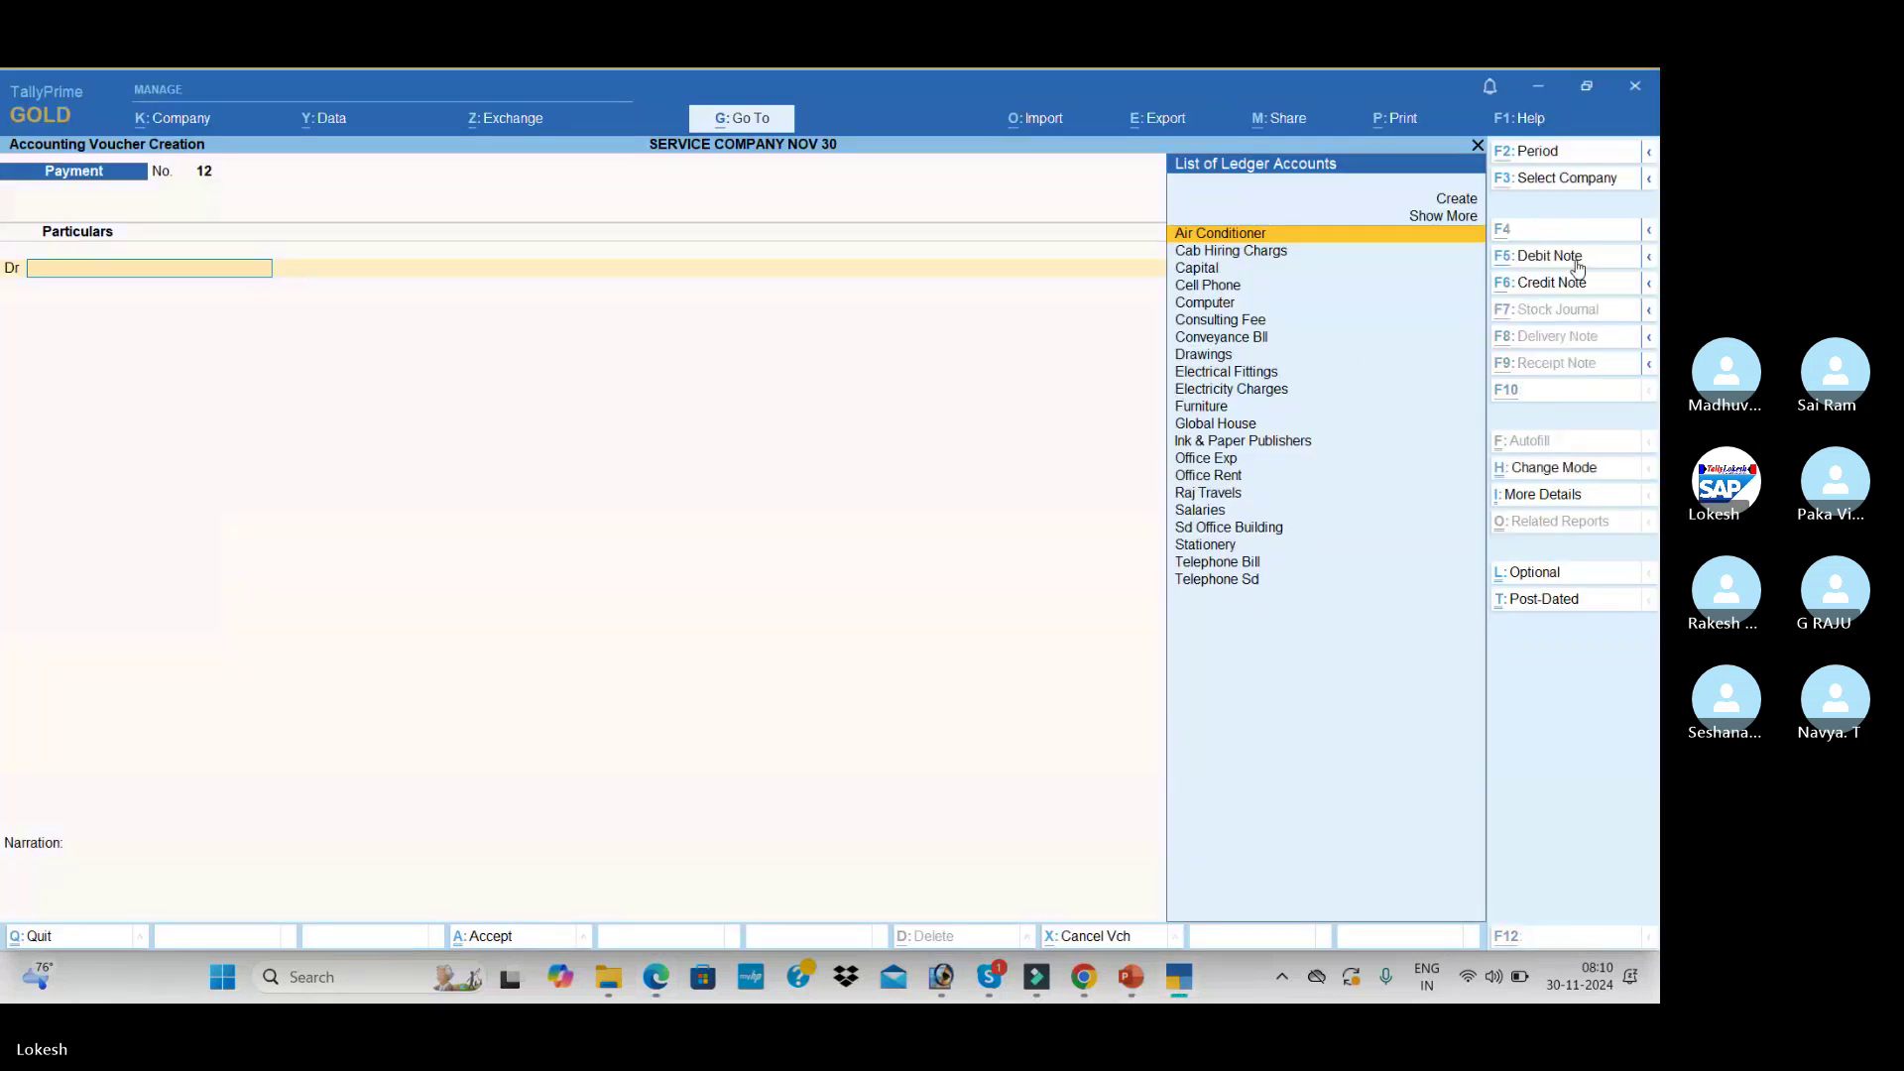
pyautogui.write('Salary Ad')
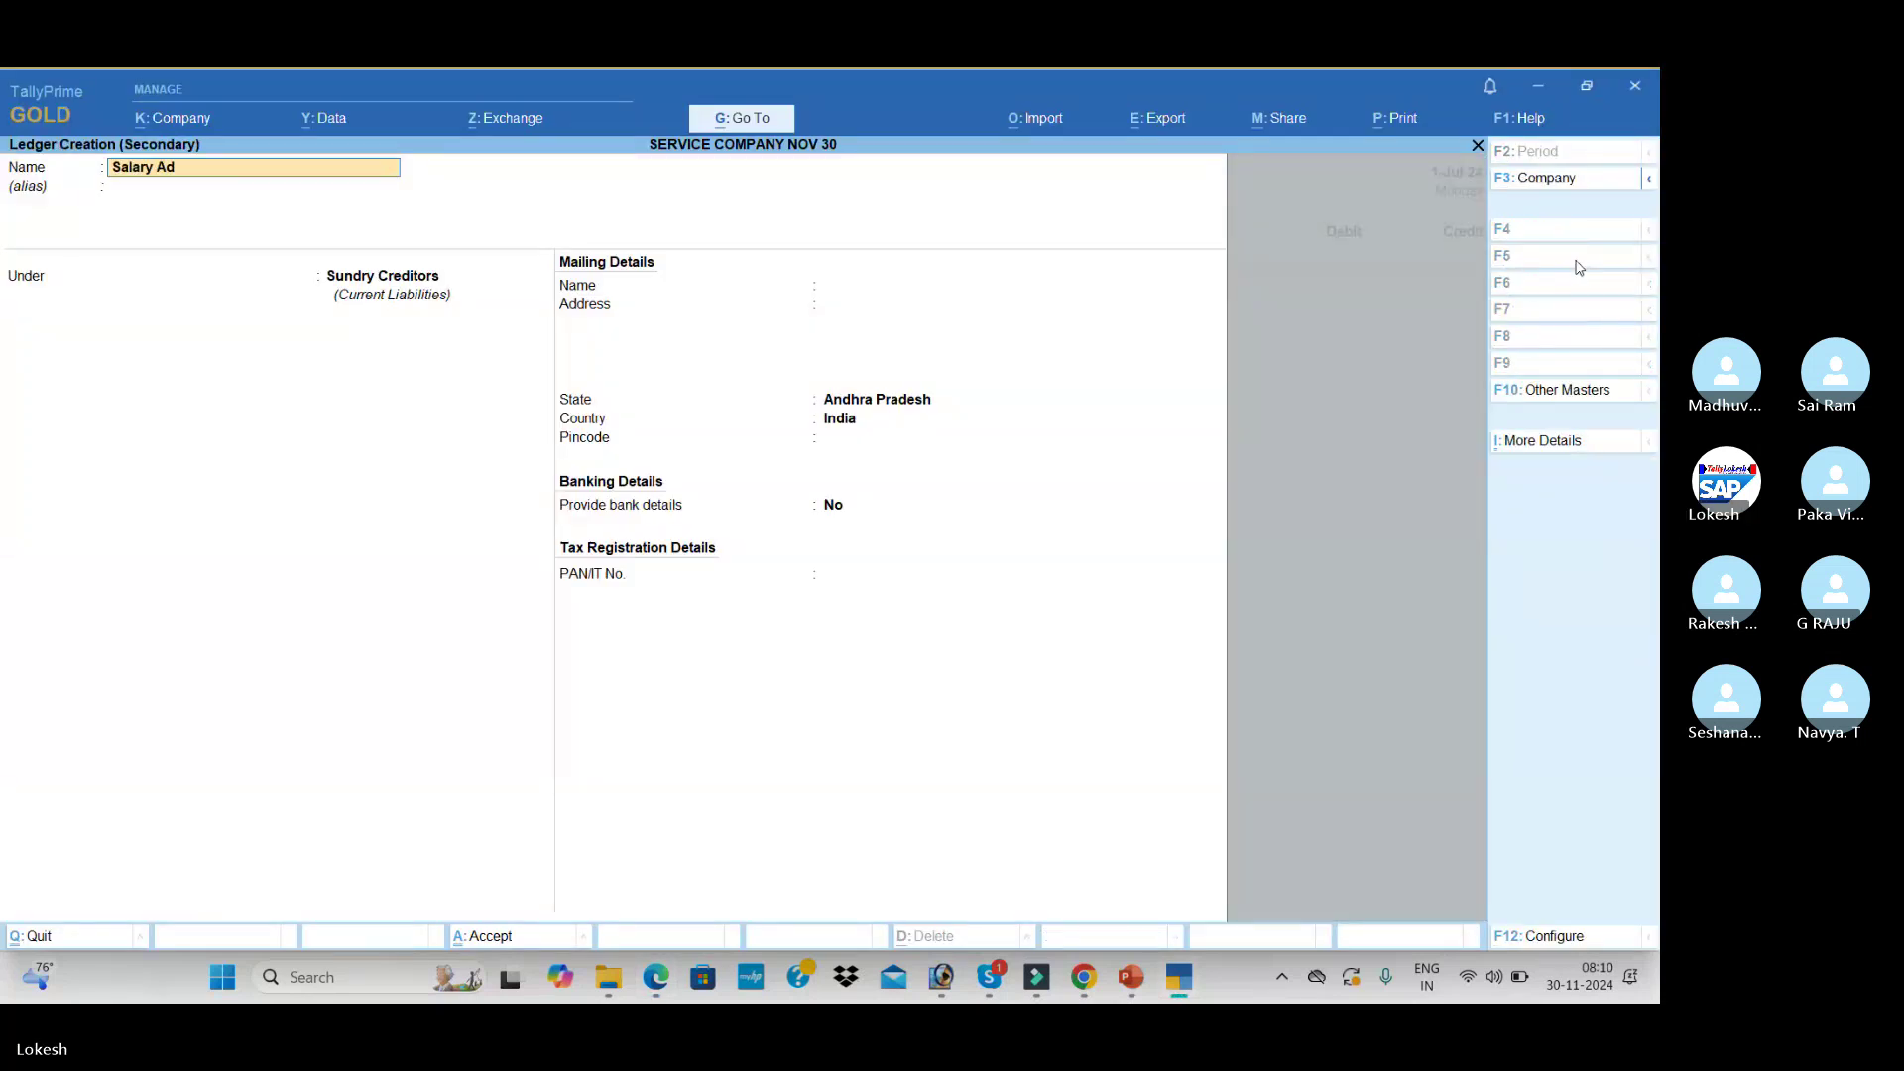
pyautogui.press('Return')
pyautogui.press('Return')
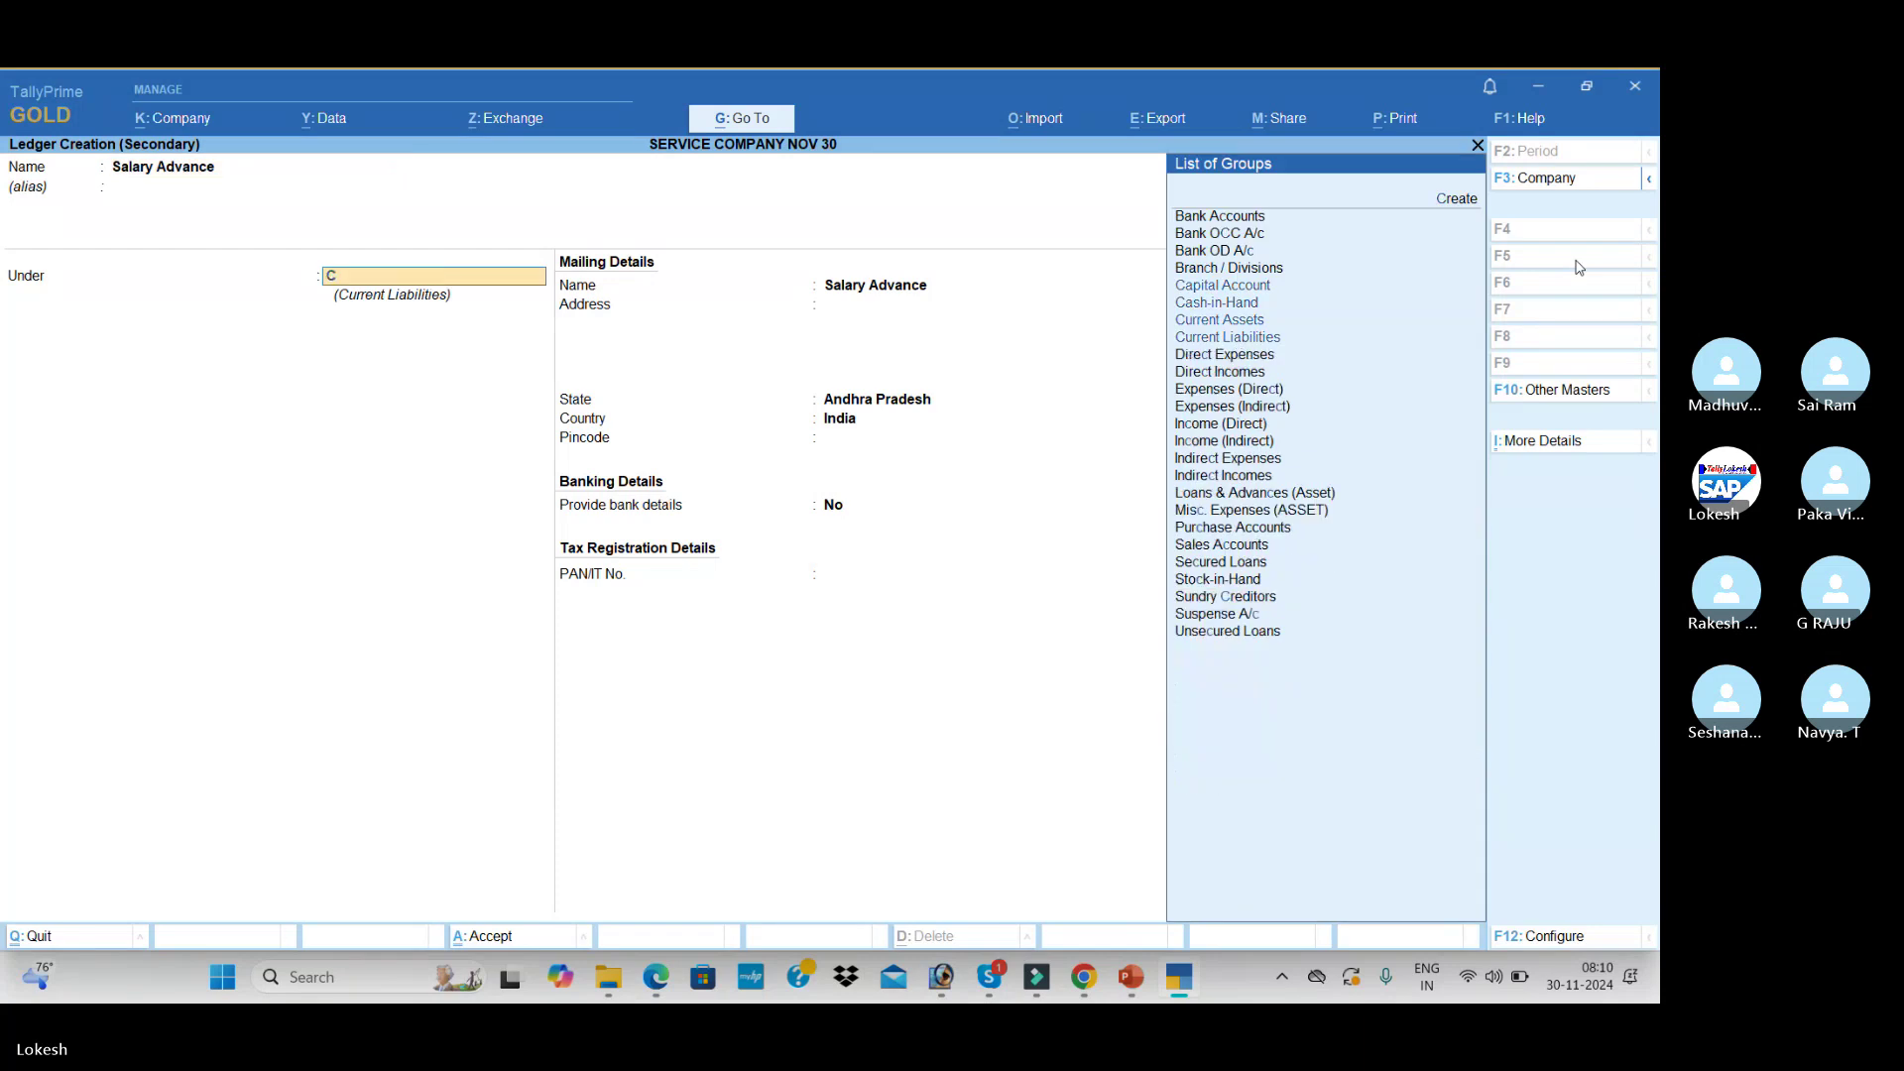
pyautogui.write('curr')
pyautogui.press('Return')
pyautogui.hotkey('ctrl', 'a')
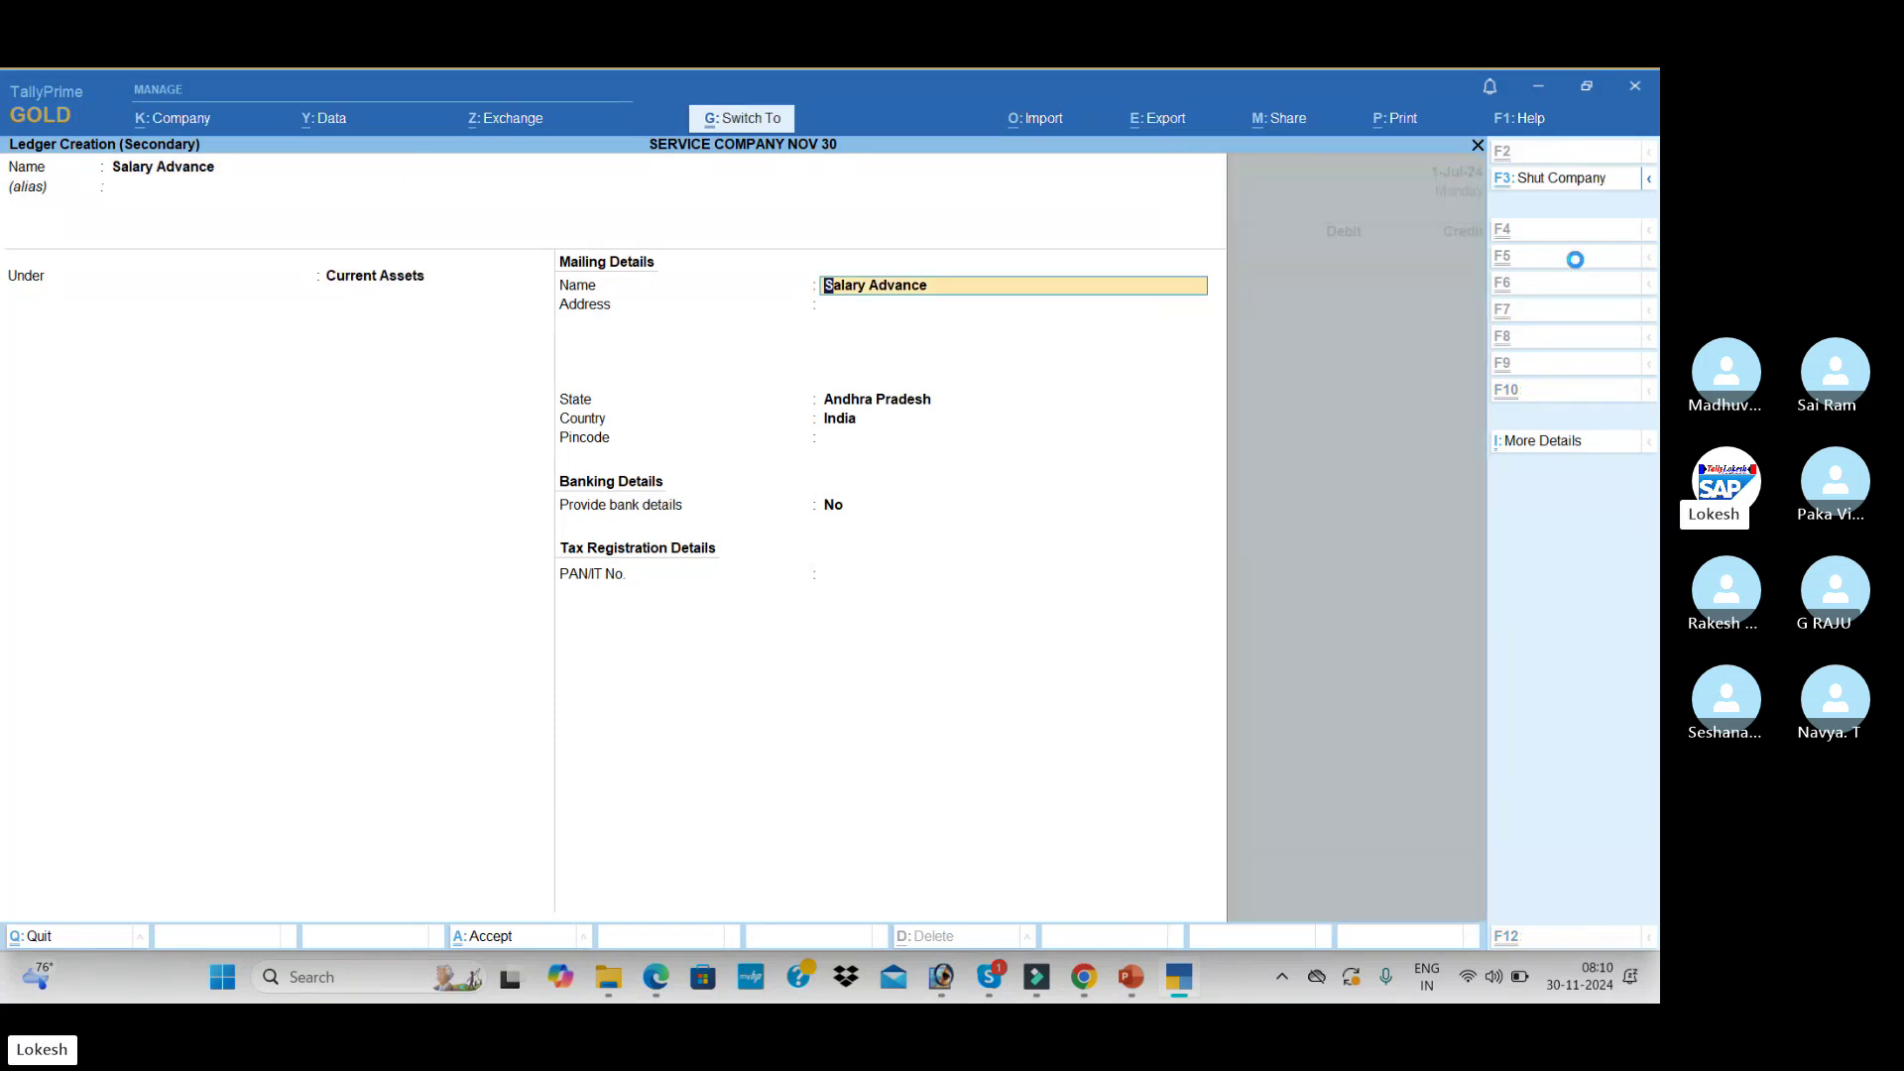
# - Debit Salary Advance with 3,000, credit Cash and save the payment voucher
pyautogui.hotkey('alt', 'Tab')
pyautogui.hotkey('alt', 'Tab')
pyautogui.write('3000')
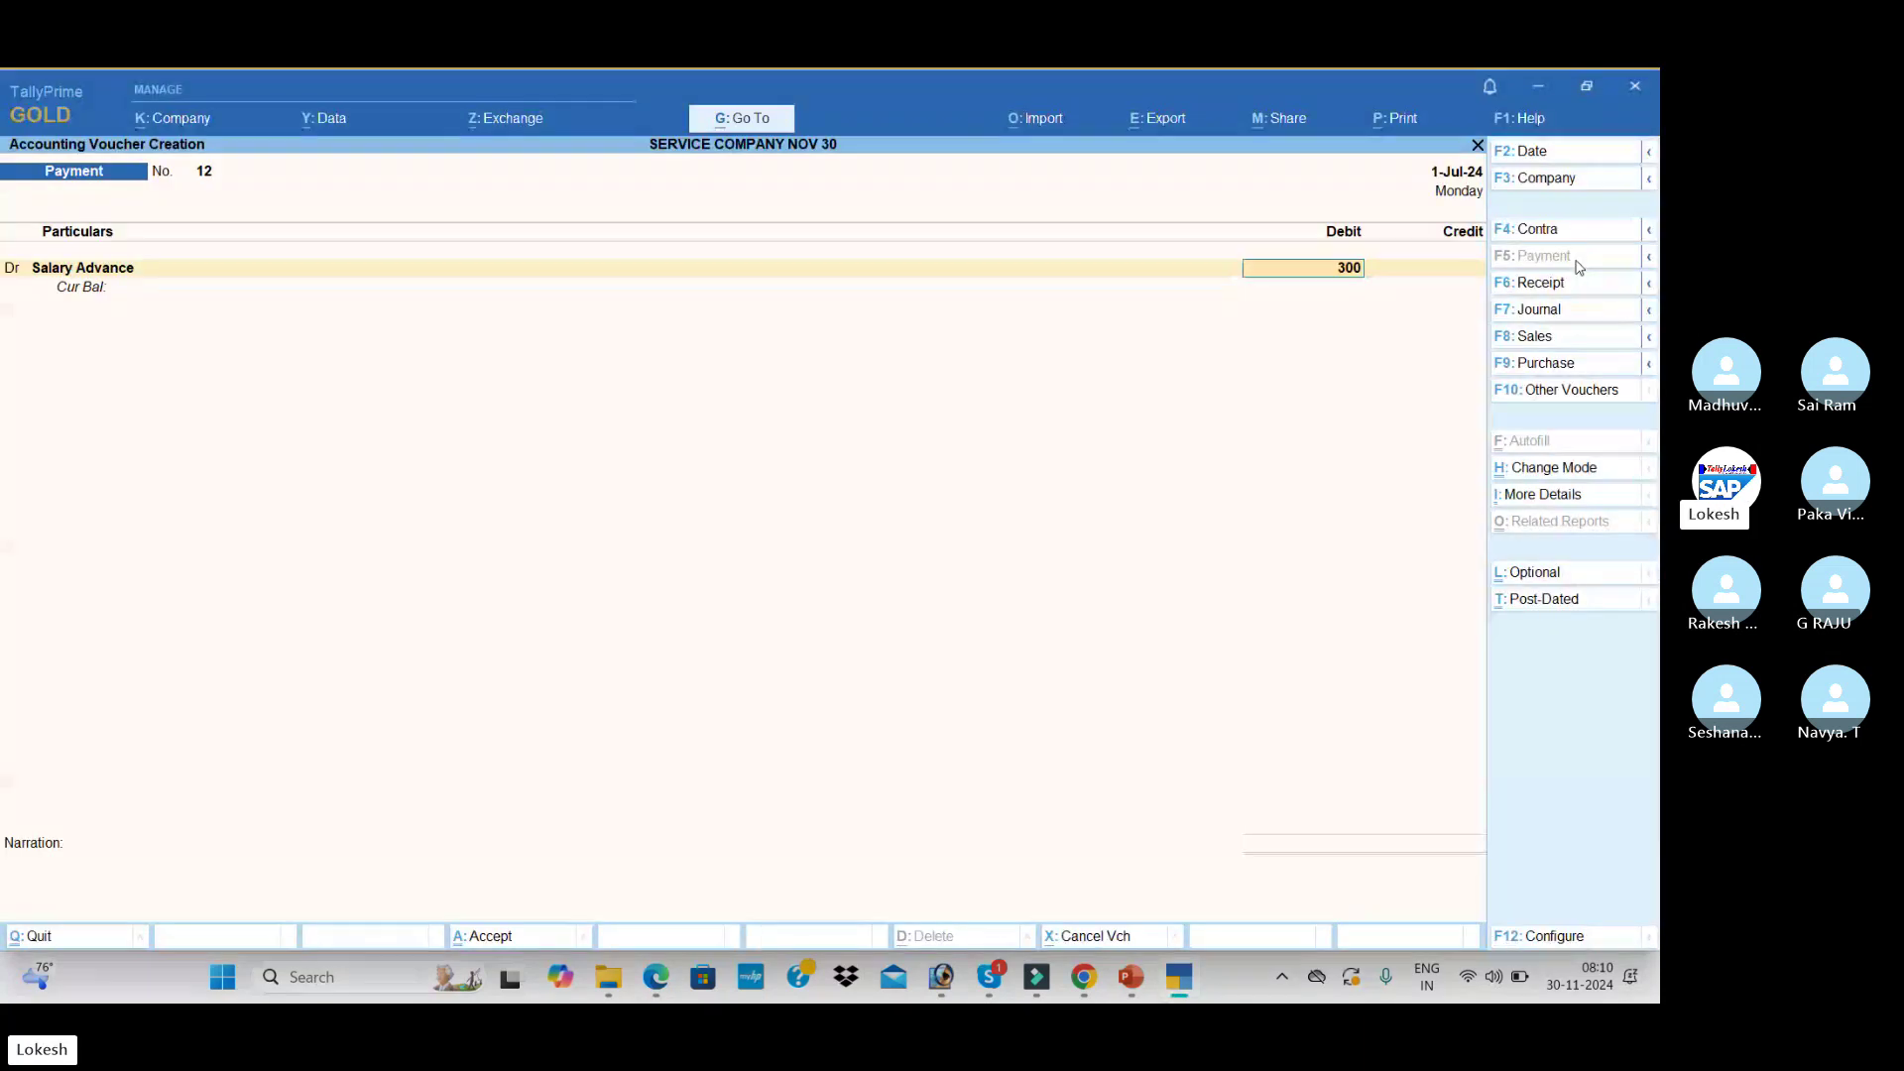
pyautogui.press('Return')
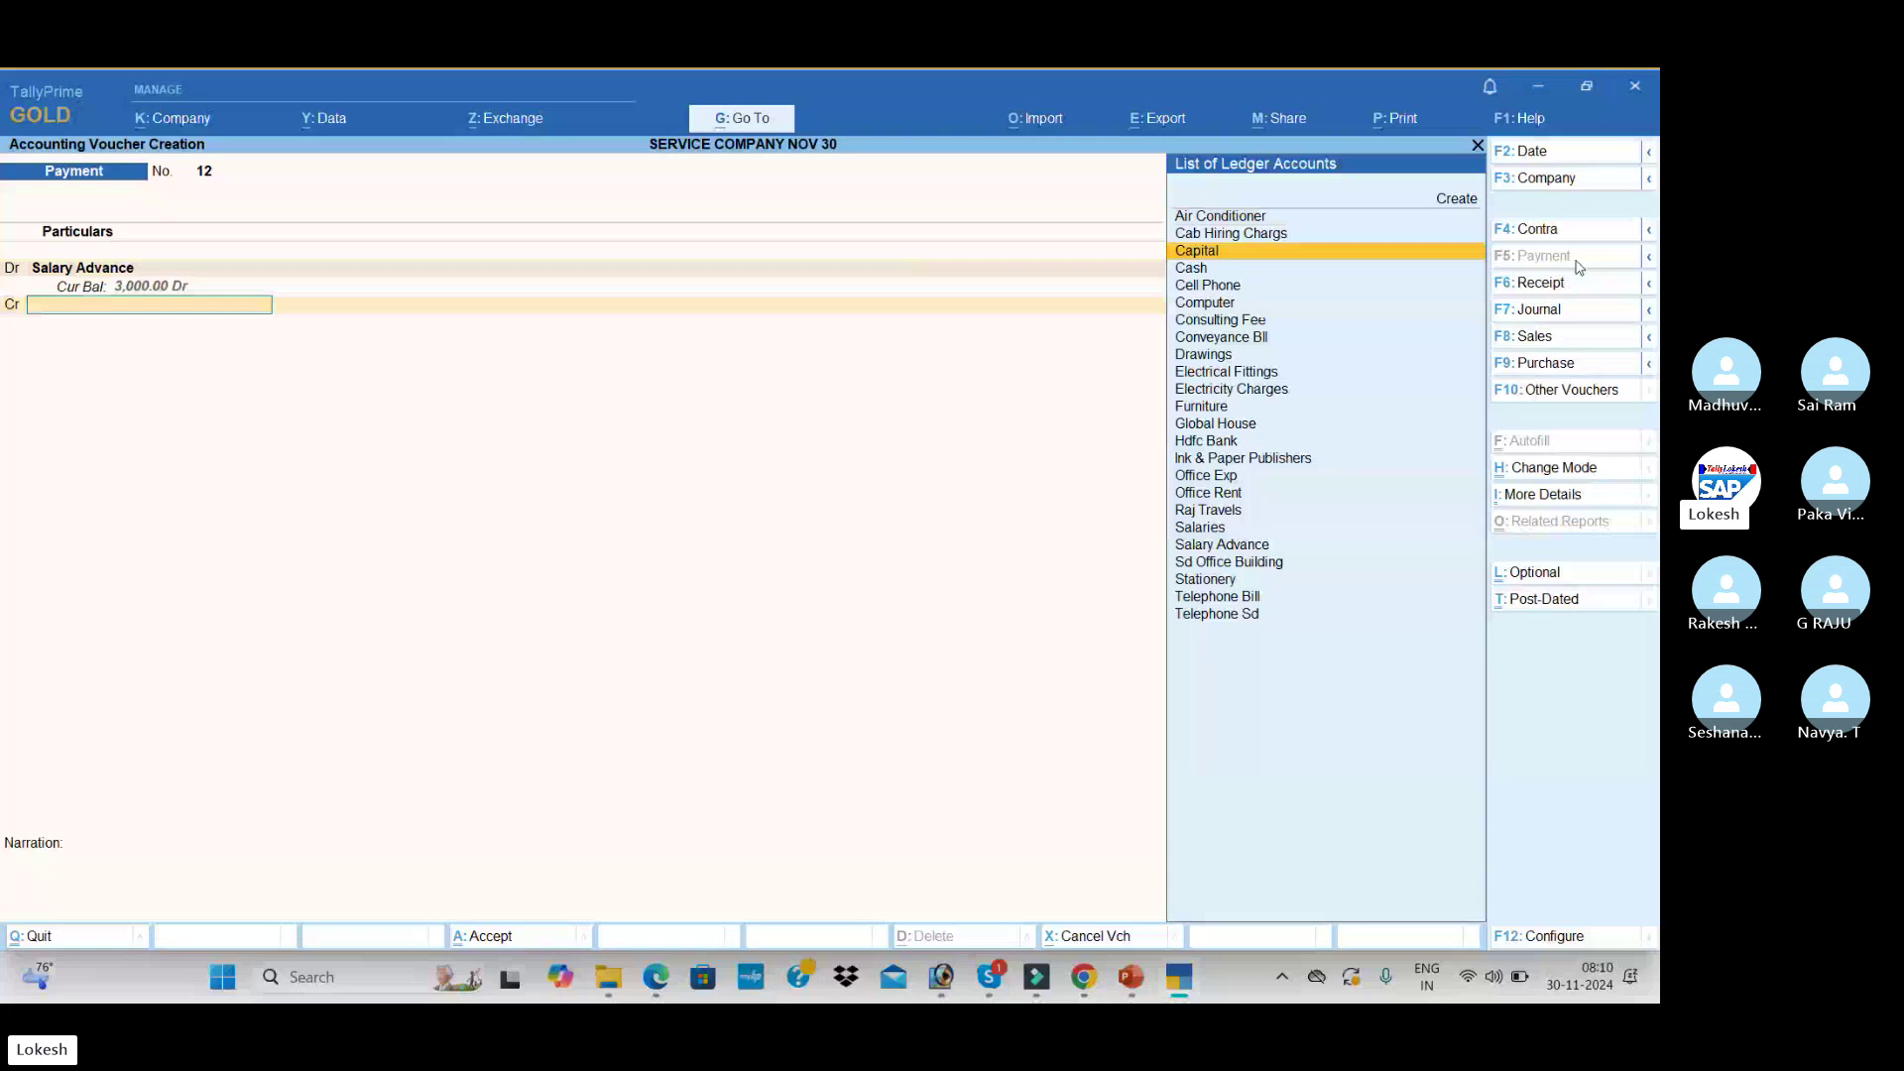
pyautogui.press('Down')
pyautogui.press('Return')
pyautogui.press('Return')
pyautogui.press('Return')
pyautogui.press('y')
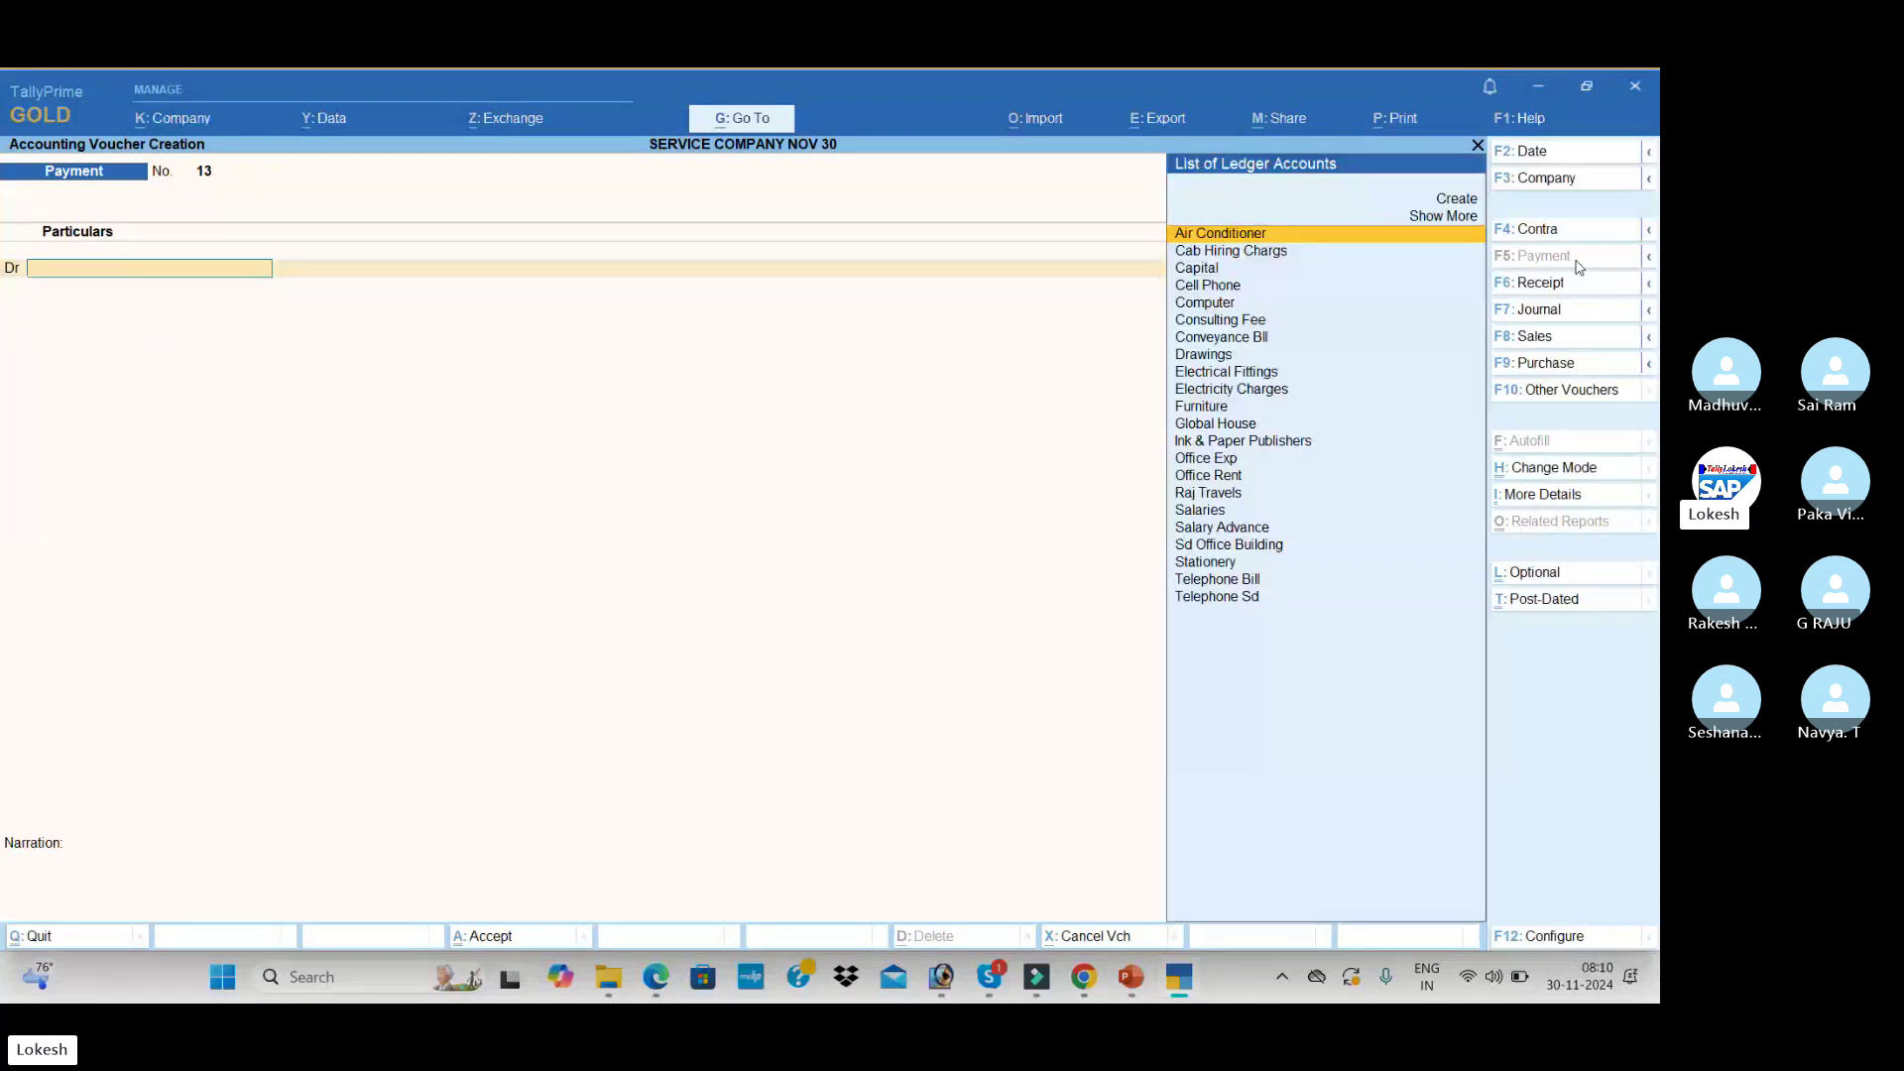
# - Review the June and July entries in the PDF material and return to the payment voucher
pyautogui.hotkey('alt', 'Tab')
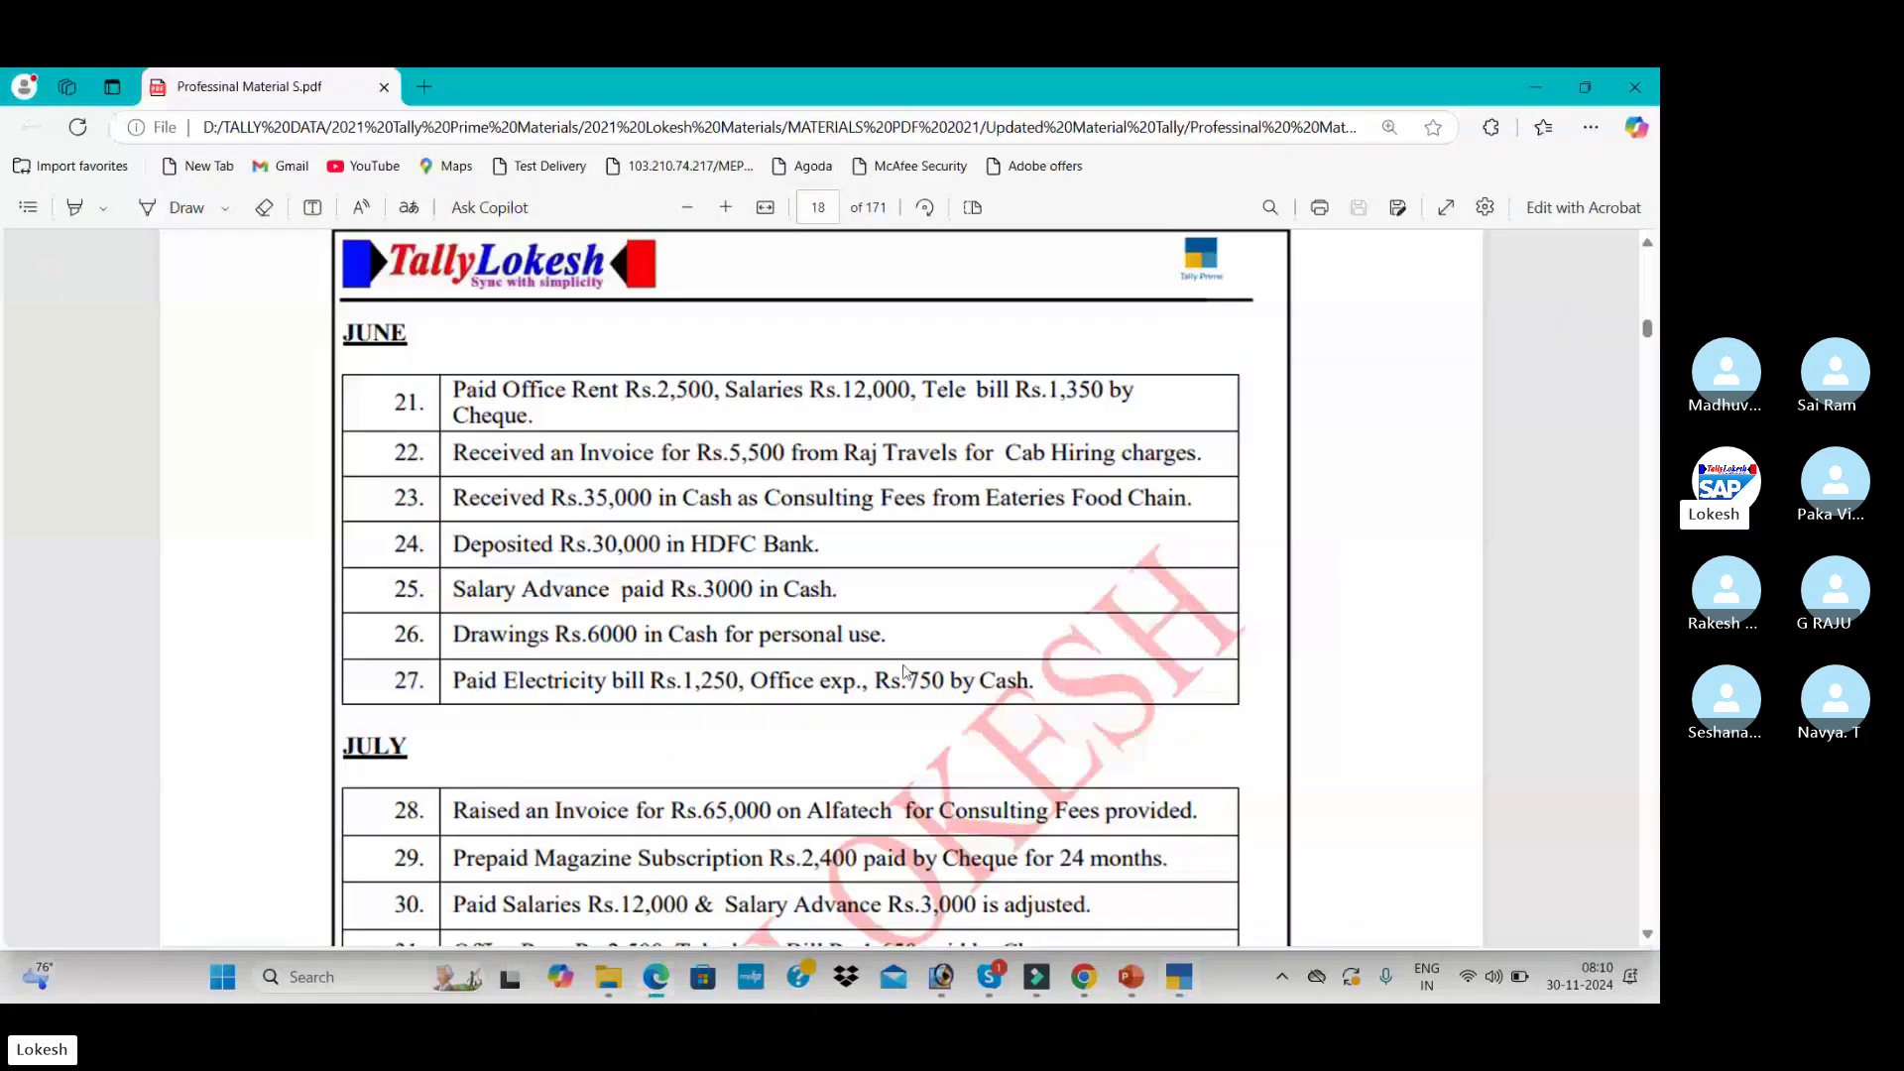
pyautogui.scroll(-2, 904, 672)
pyautogui.scroll(1, 531, 466)
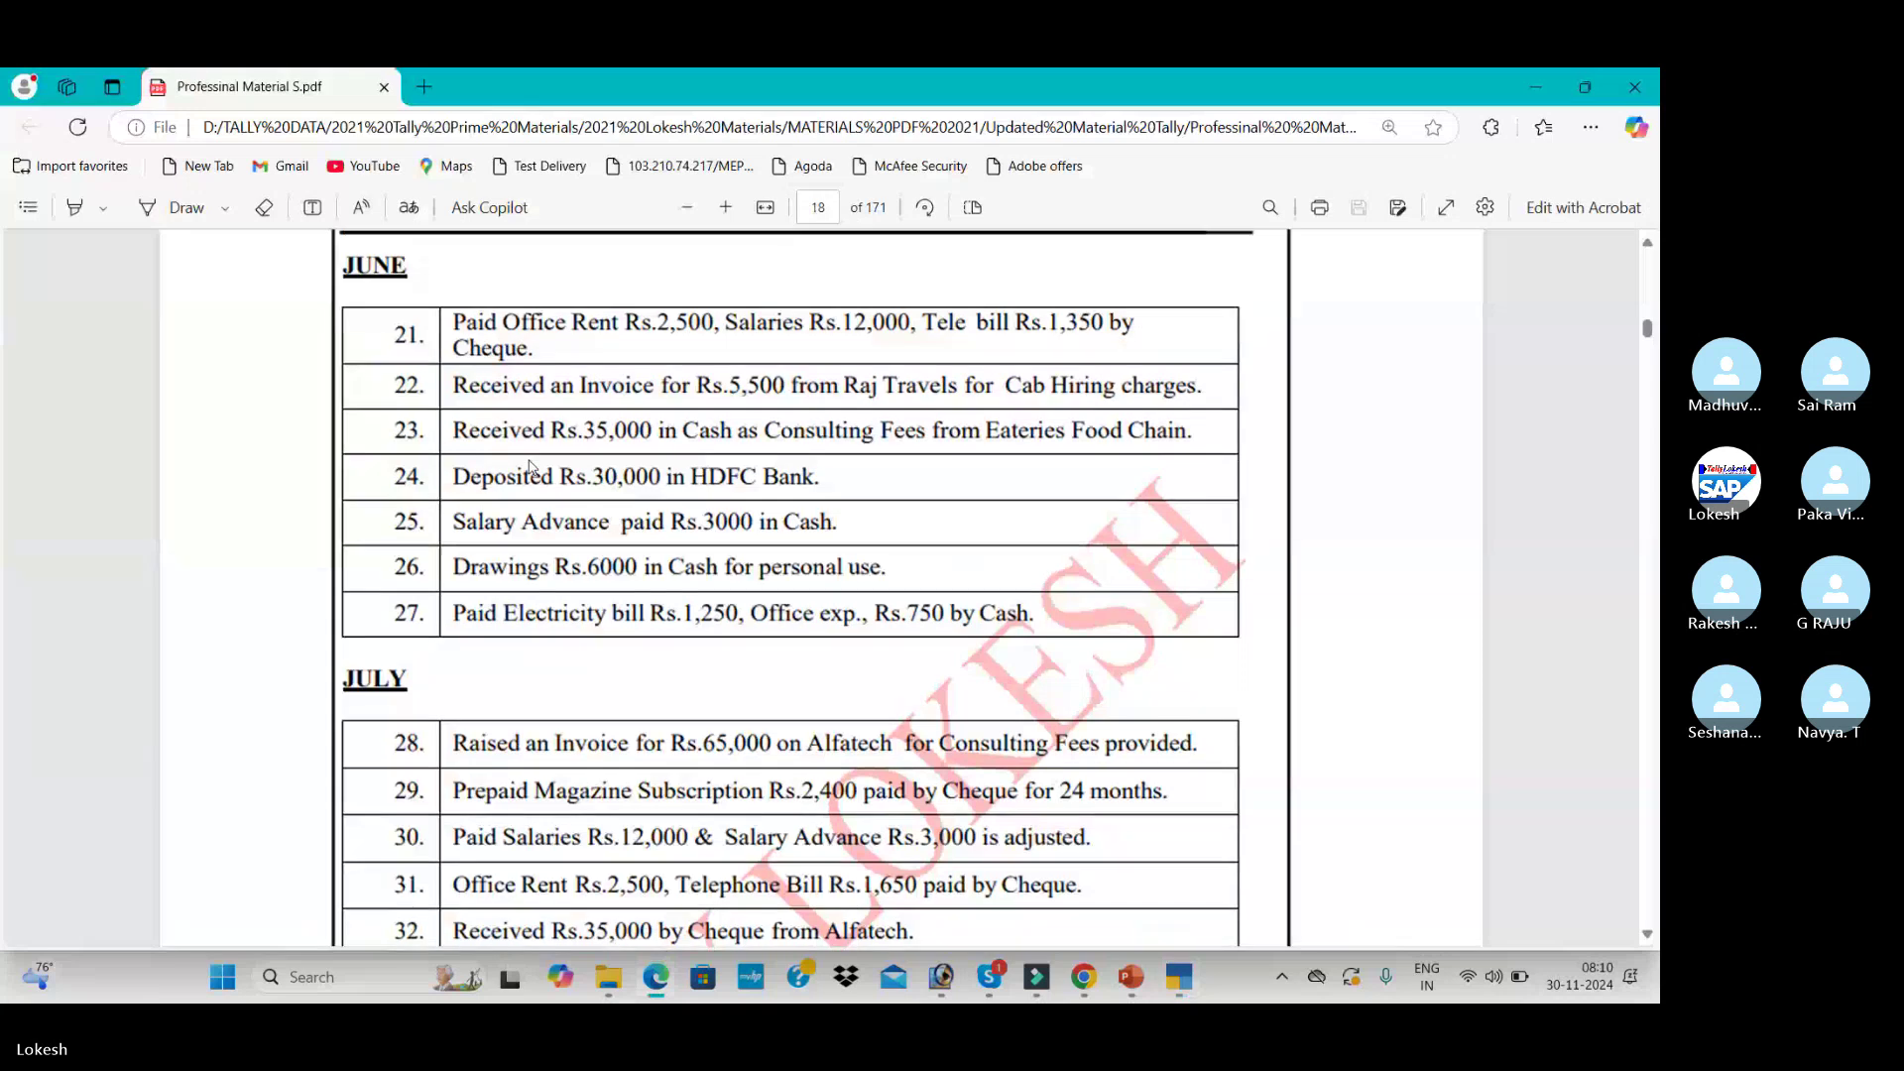
pyautogui.scroll(1, 531, 466)
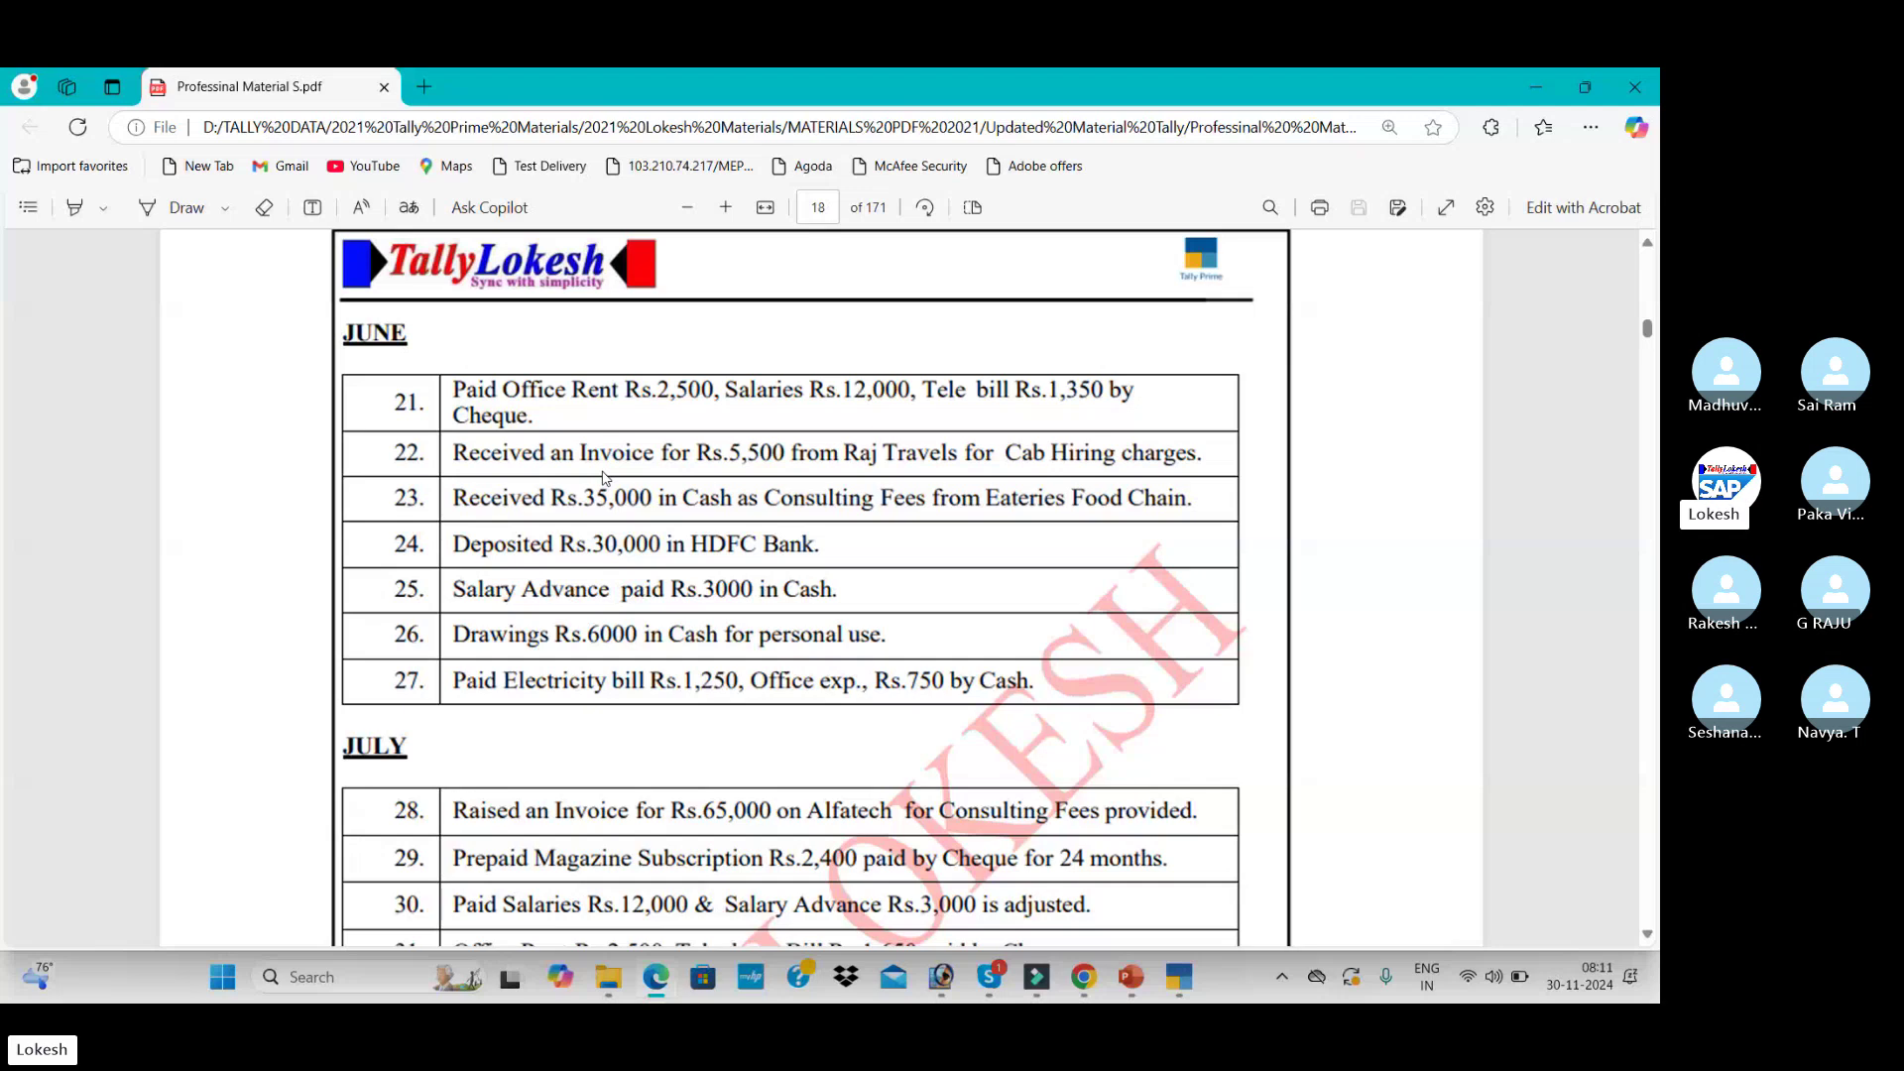
pyautogui.scroll(-3, 604, 478)
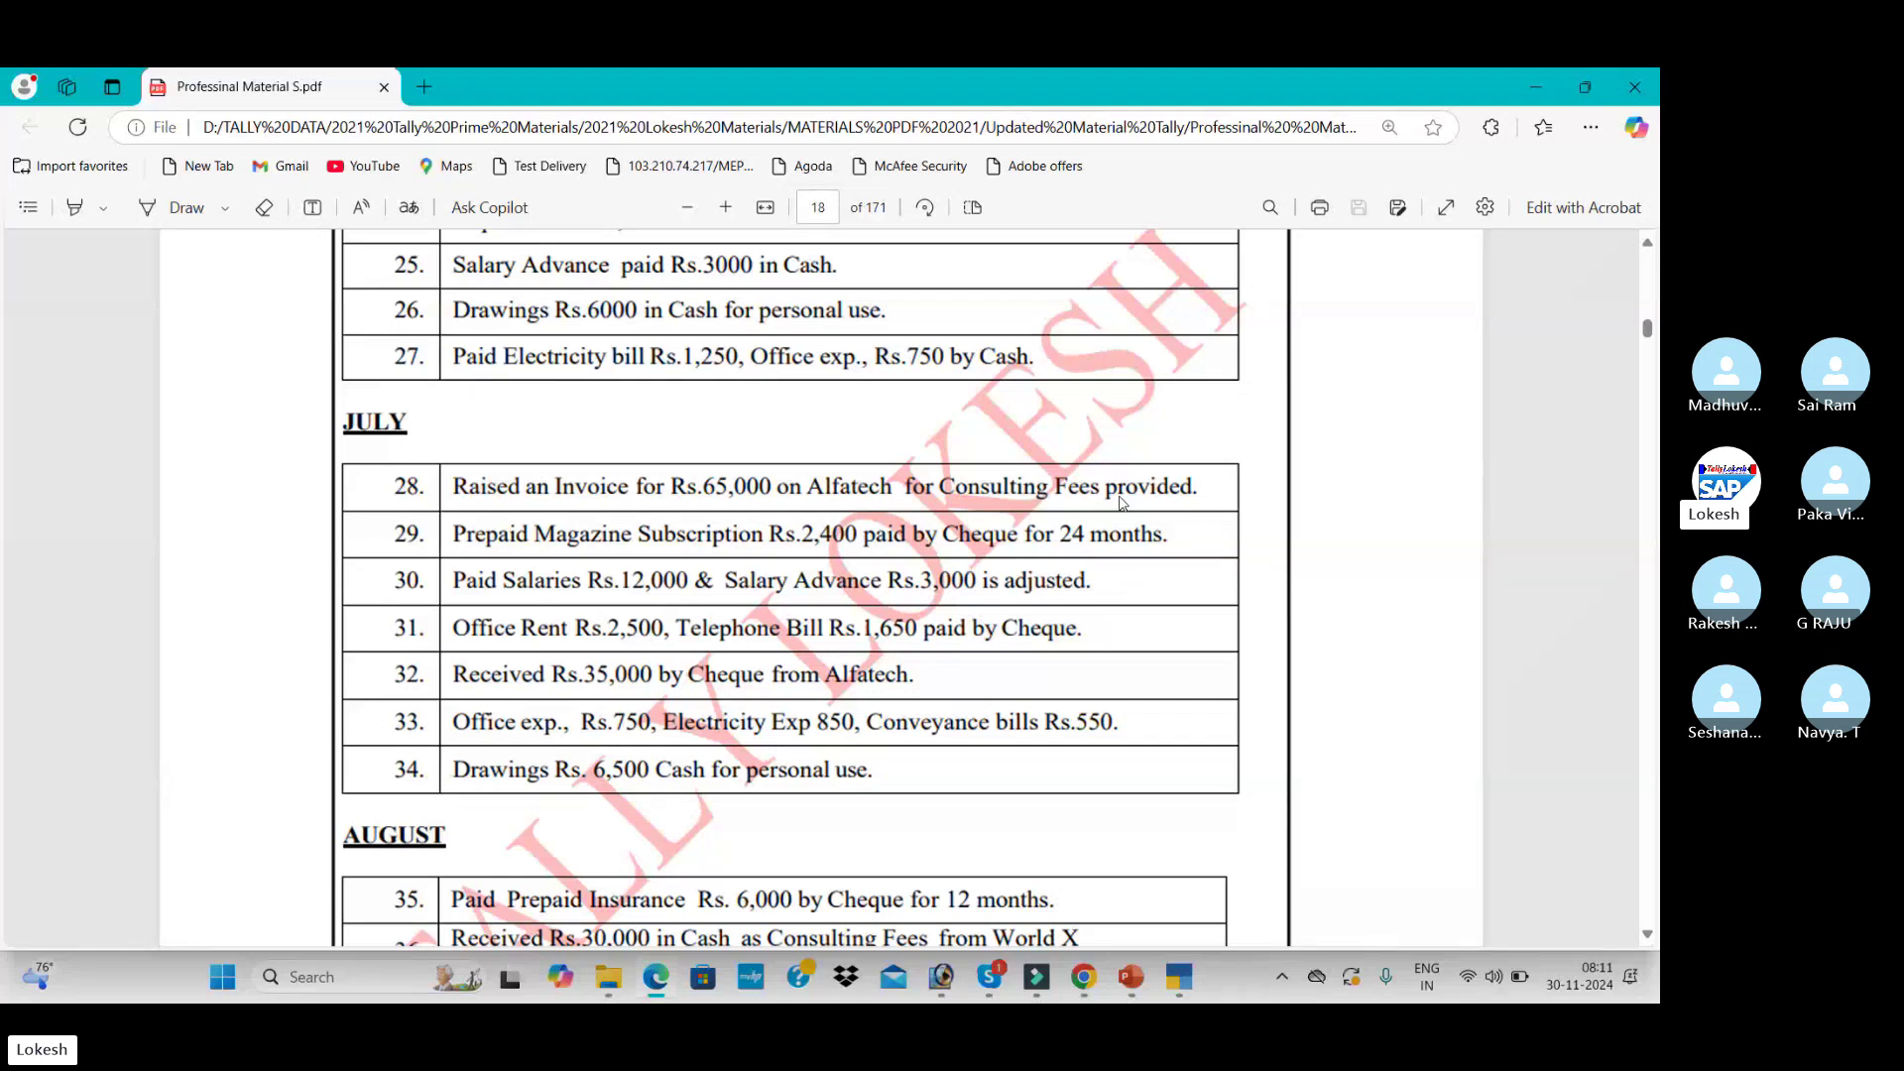
pyautogui.hotkey('alt', 'Tab')
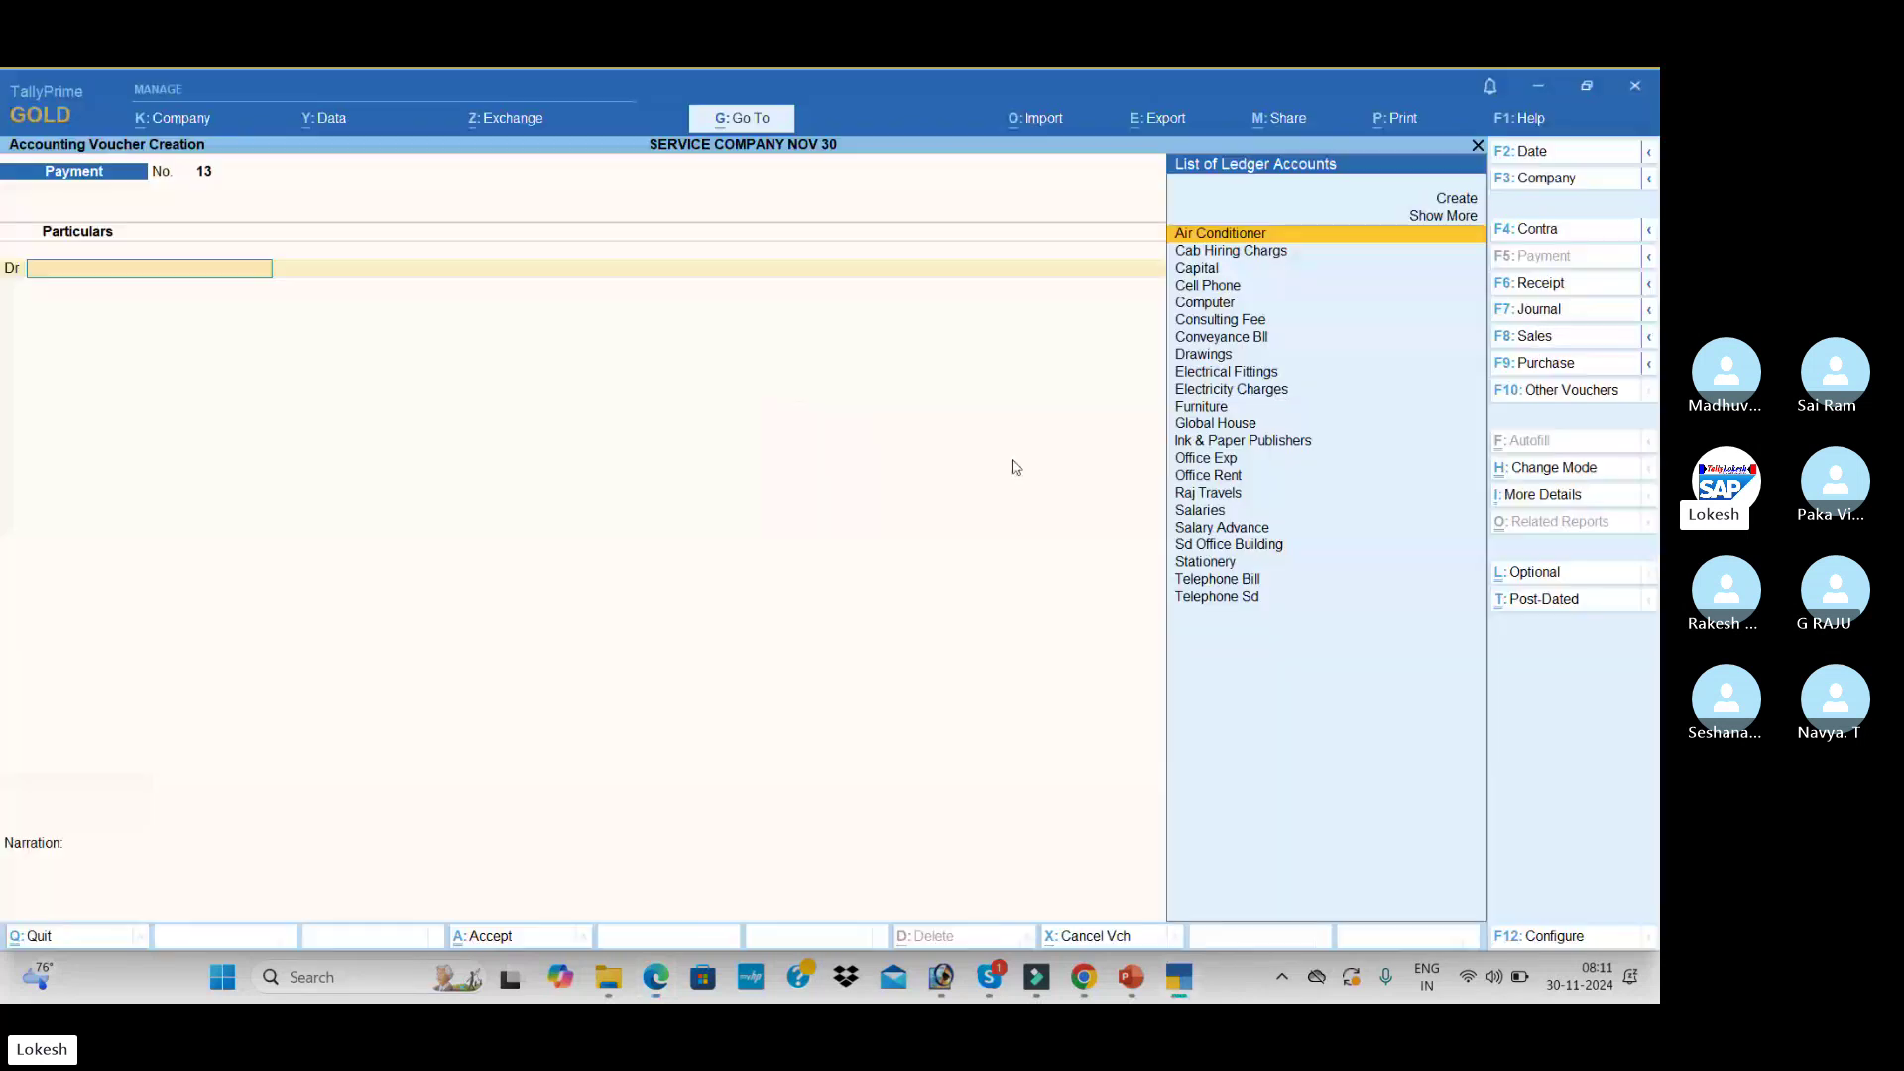
# - Try to set the voucher date to 1-8, checking the month in the PDF
pyautogui.click(1553, 159)
pyautogui.write('1-')
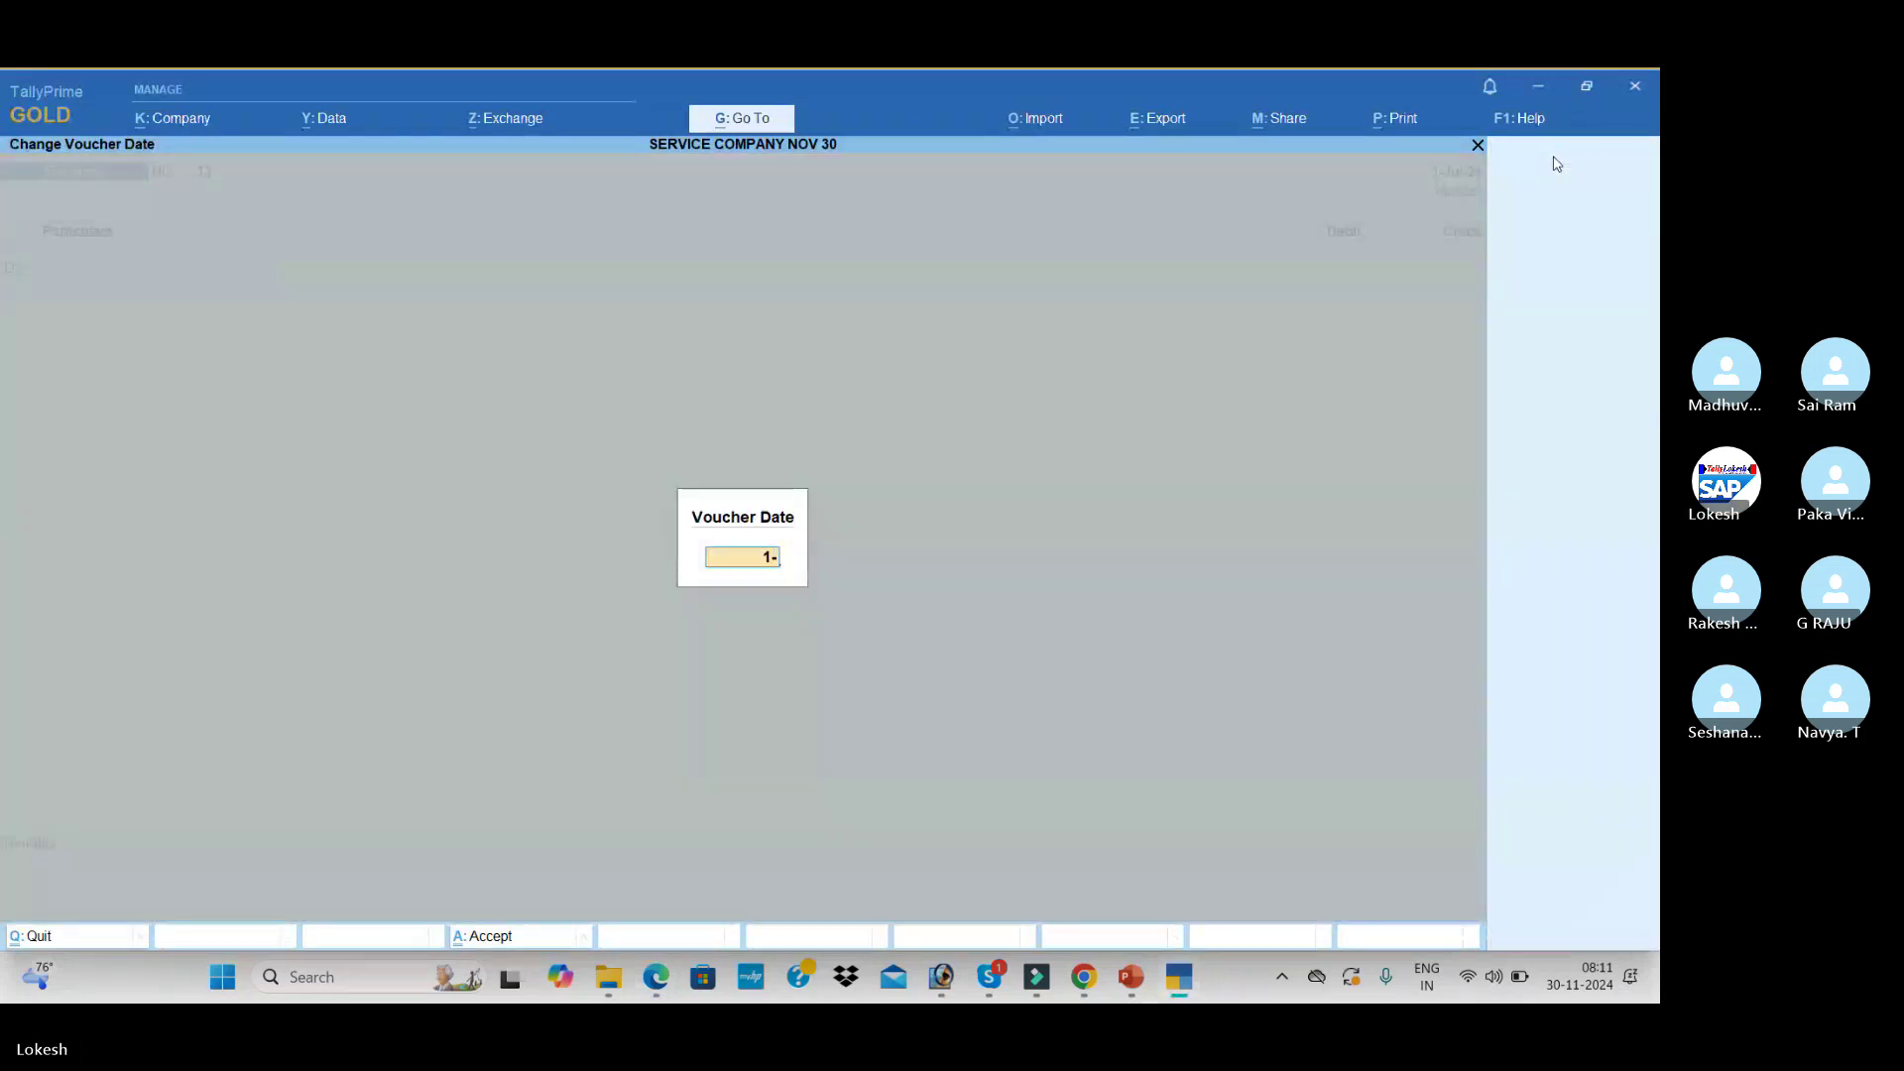
pyautogui.write('8')
pyautogui.hotkey('alt', 'Tab')
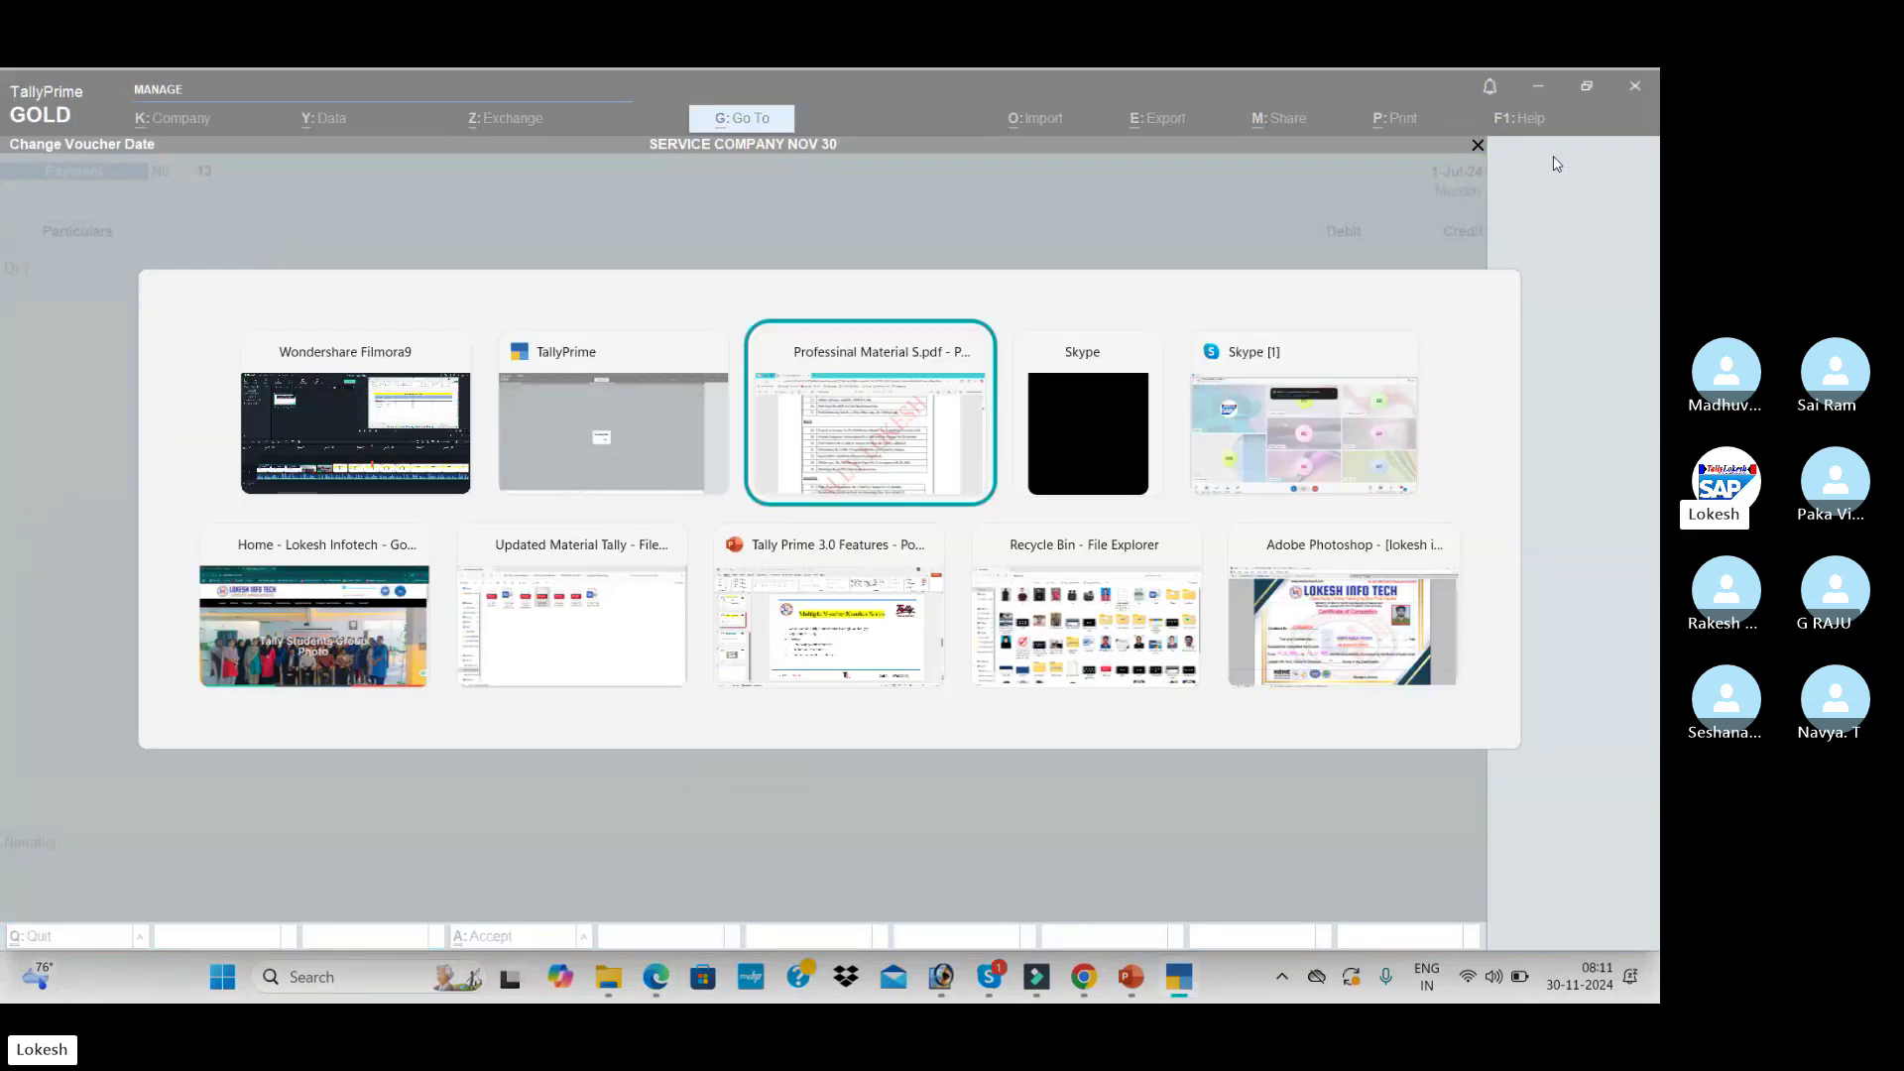
pyautogui.hotkey('alt', 'Tab')
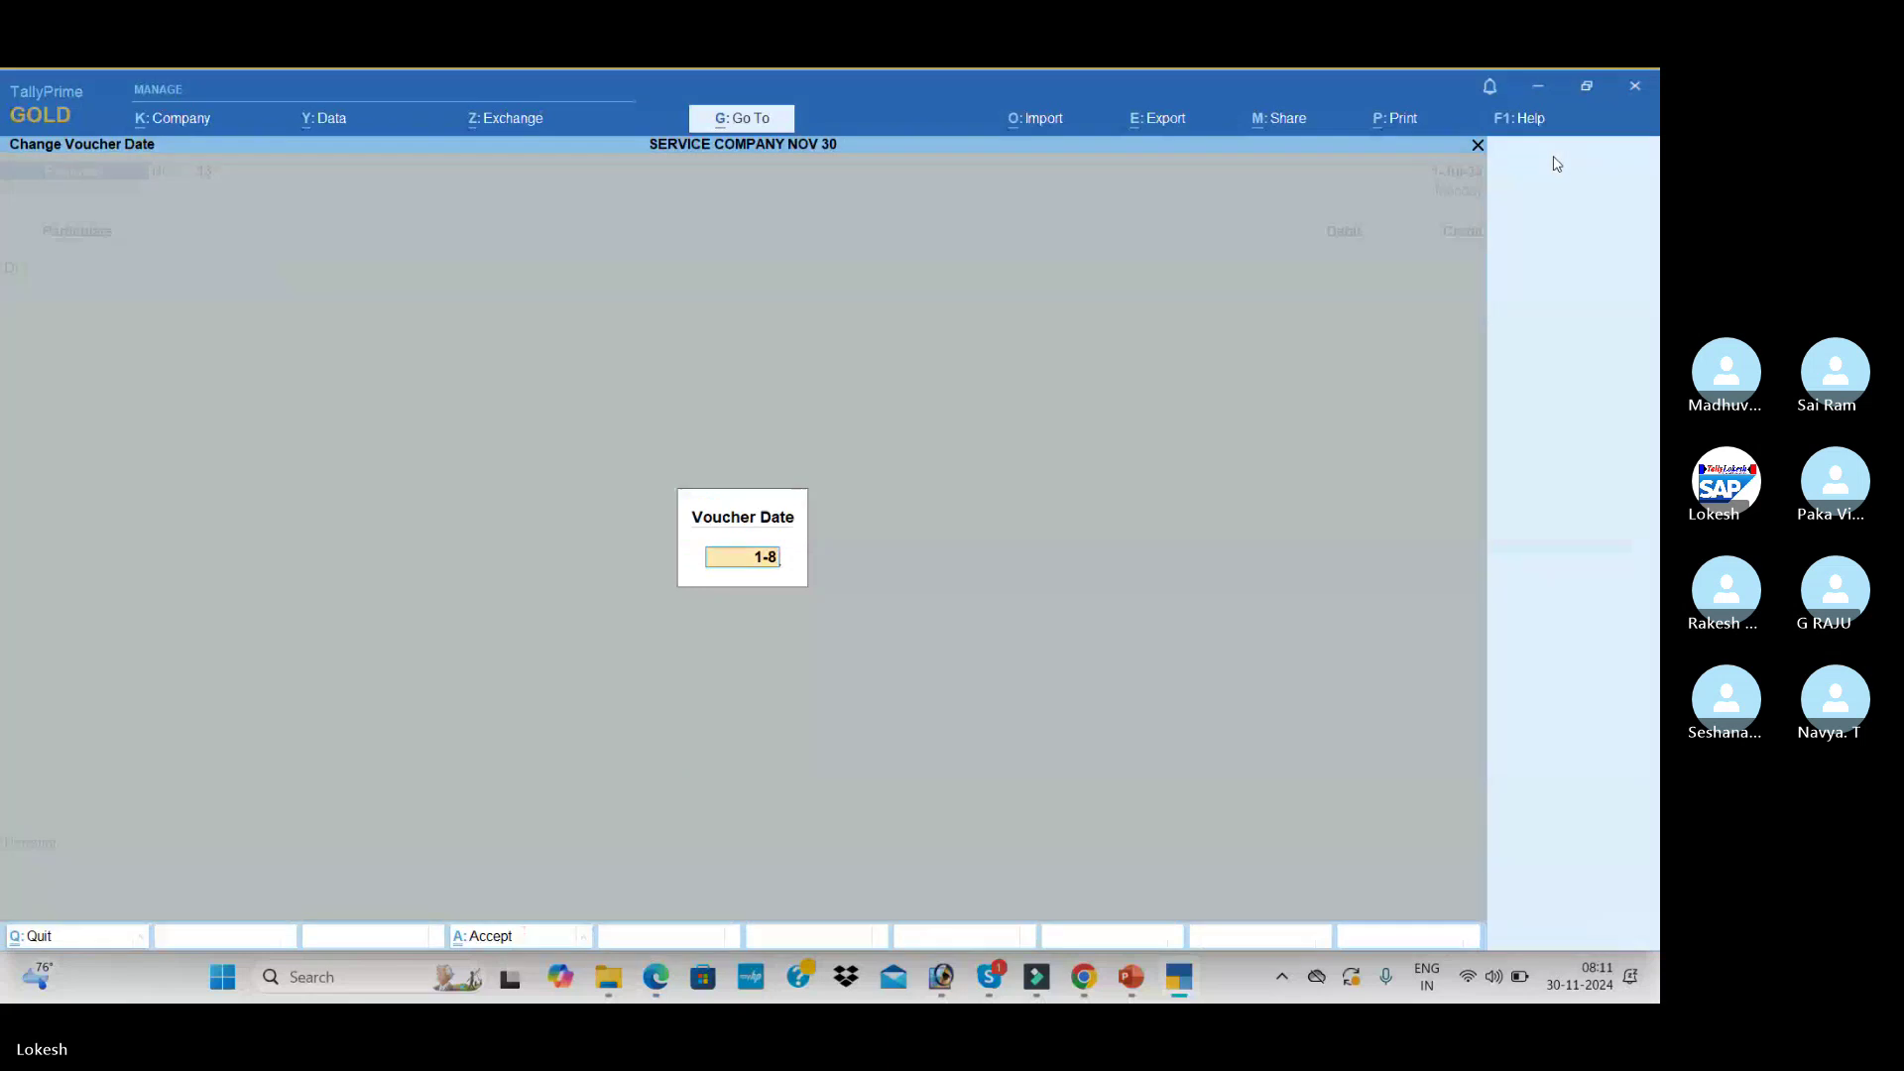
pyautogui.press('Return')
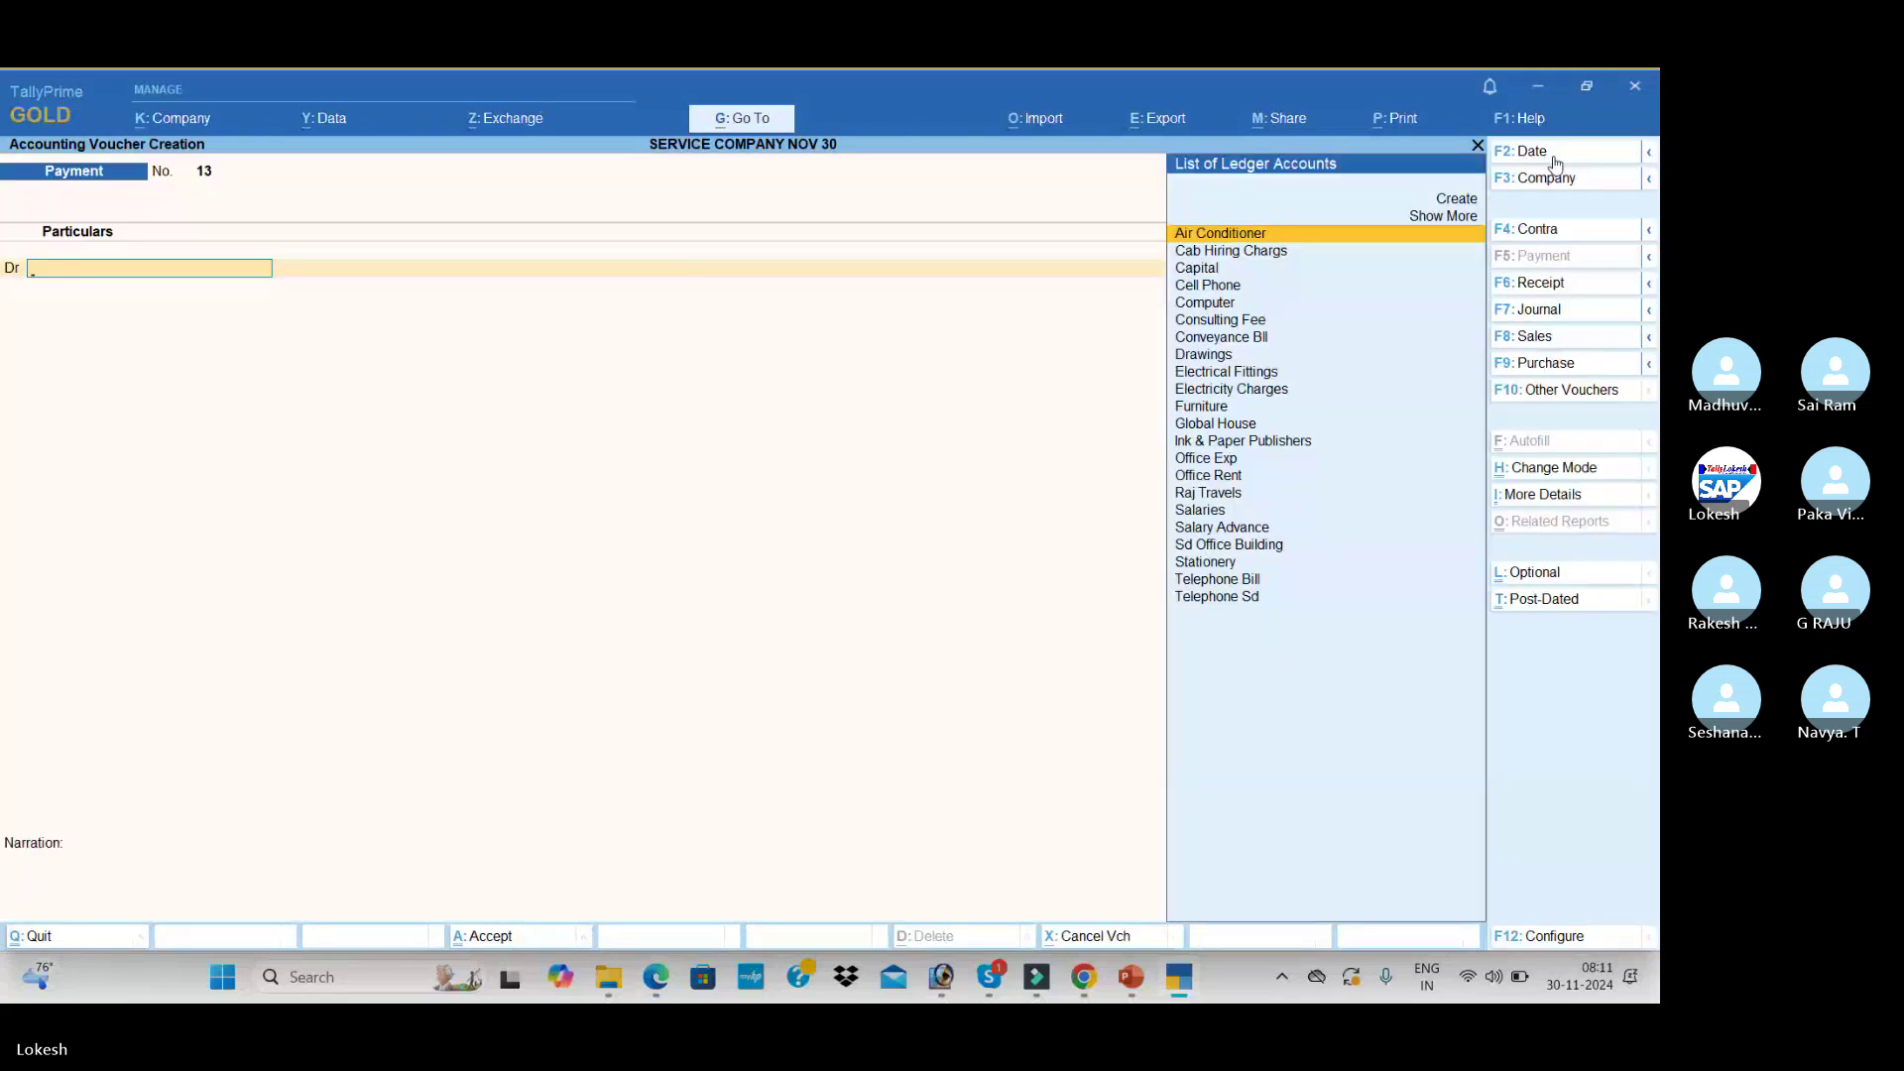
# - Start a journal voucher and create a ledger named Alfatech Services under Sundry Debtors for its debit side
pyautogui.click(1585, 308)
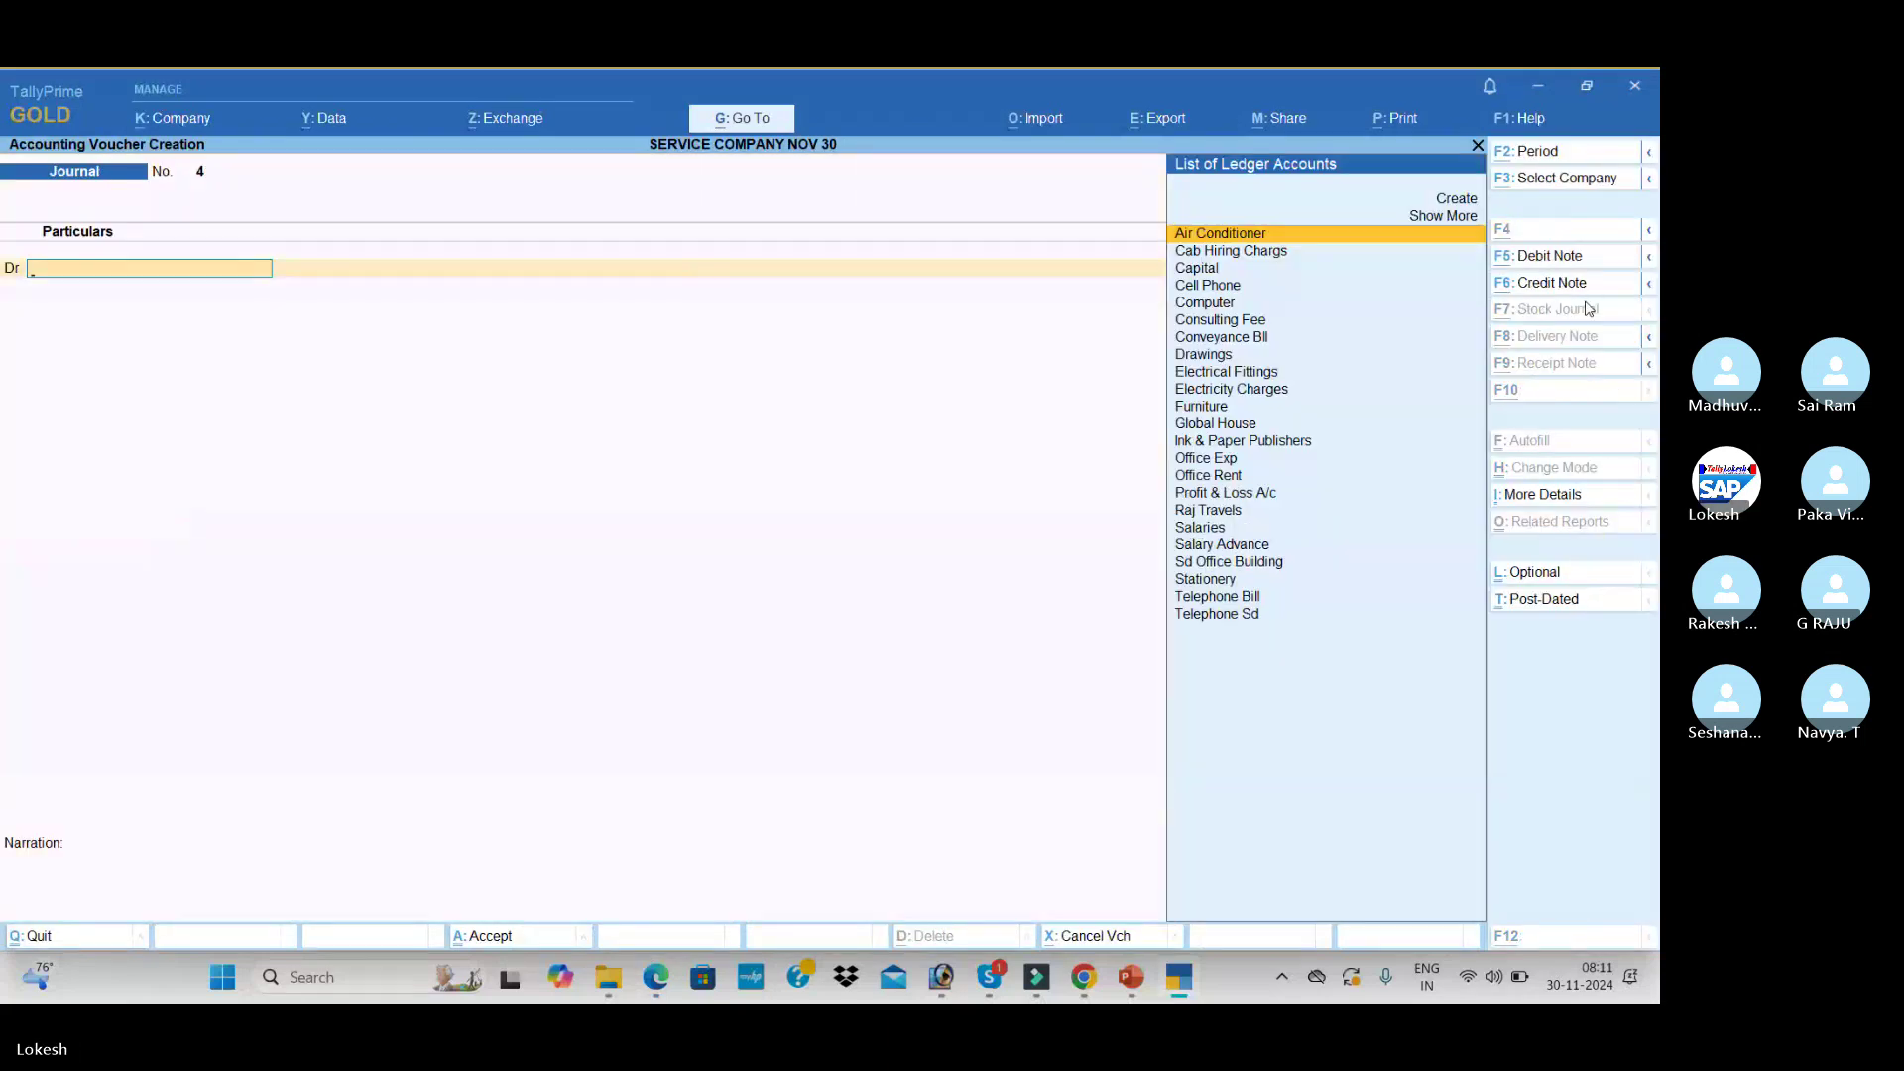
pyautogui.hotkey('alt', 'c')
pyautogui.write('Alfate')
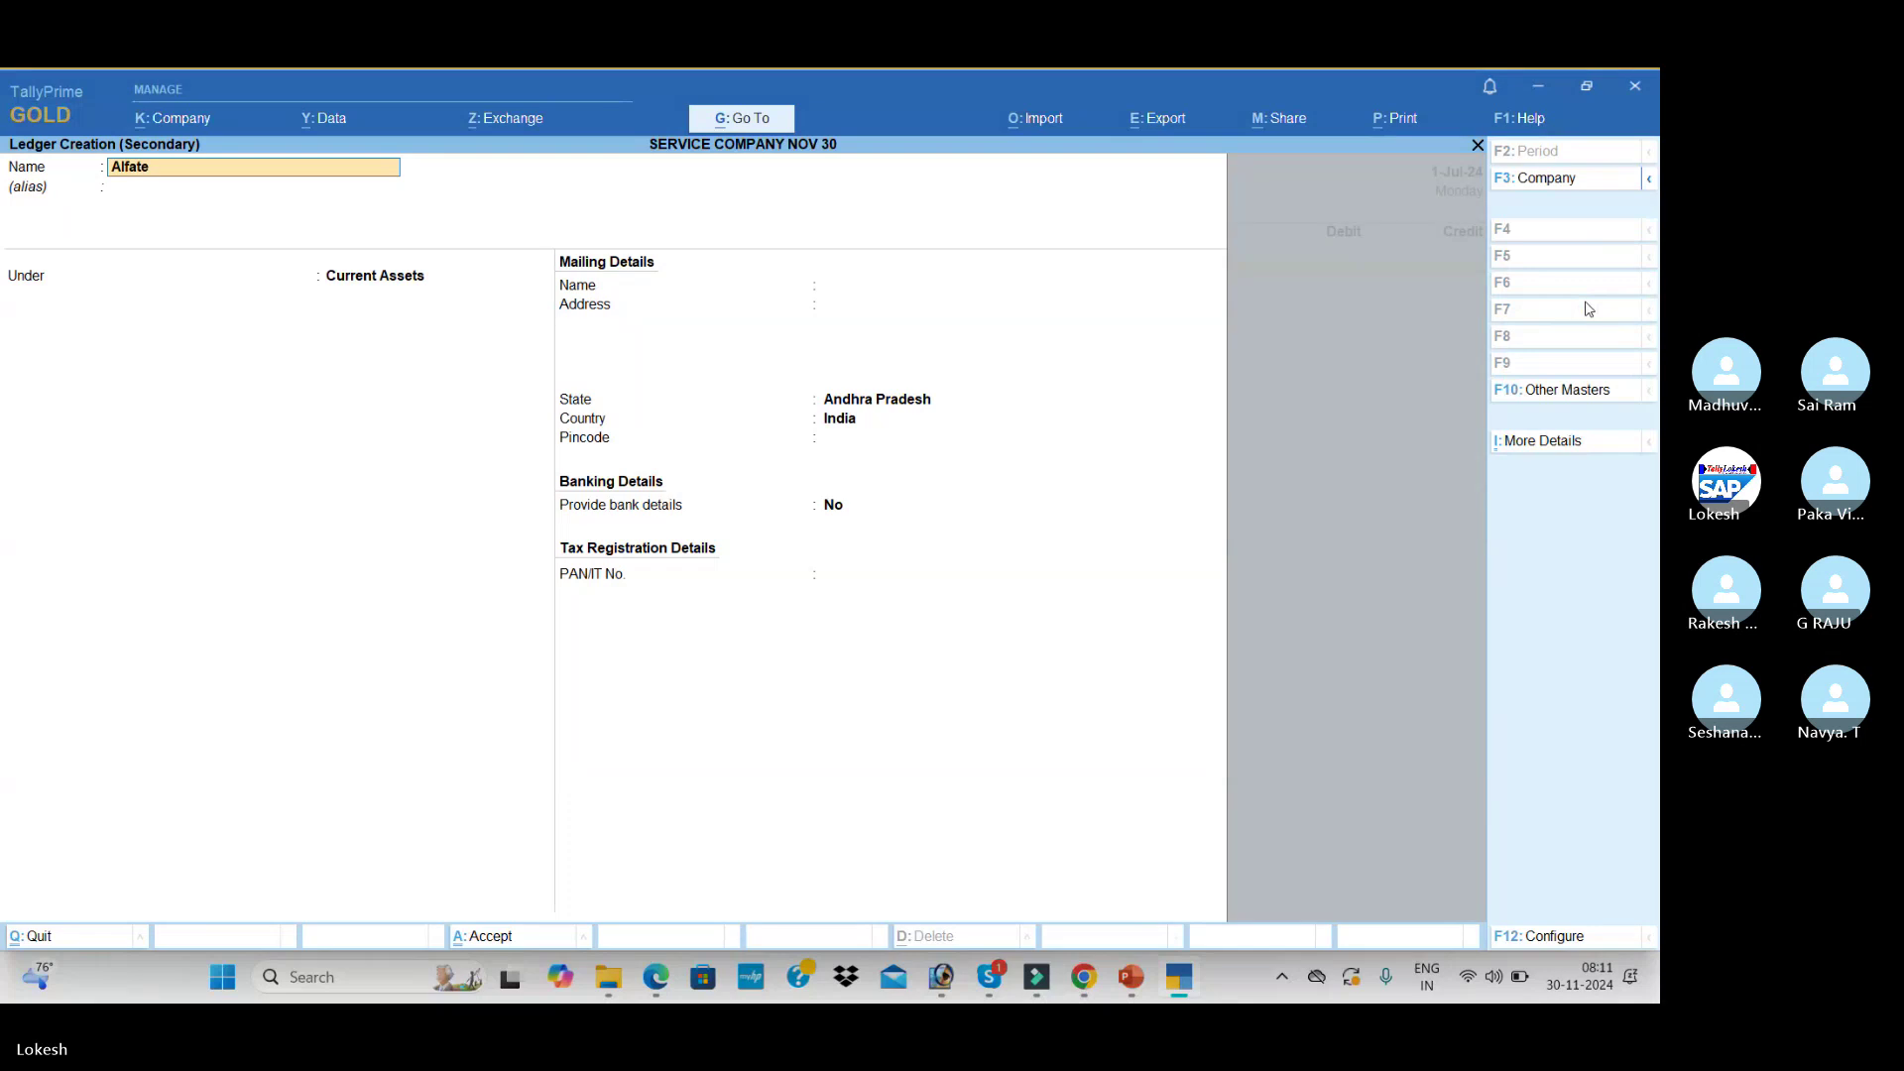
pyautogui.write('ch Soer')
pyautogui.press('Return')
pyautogui.press('Return')
pyautogui.write('Sun')
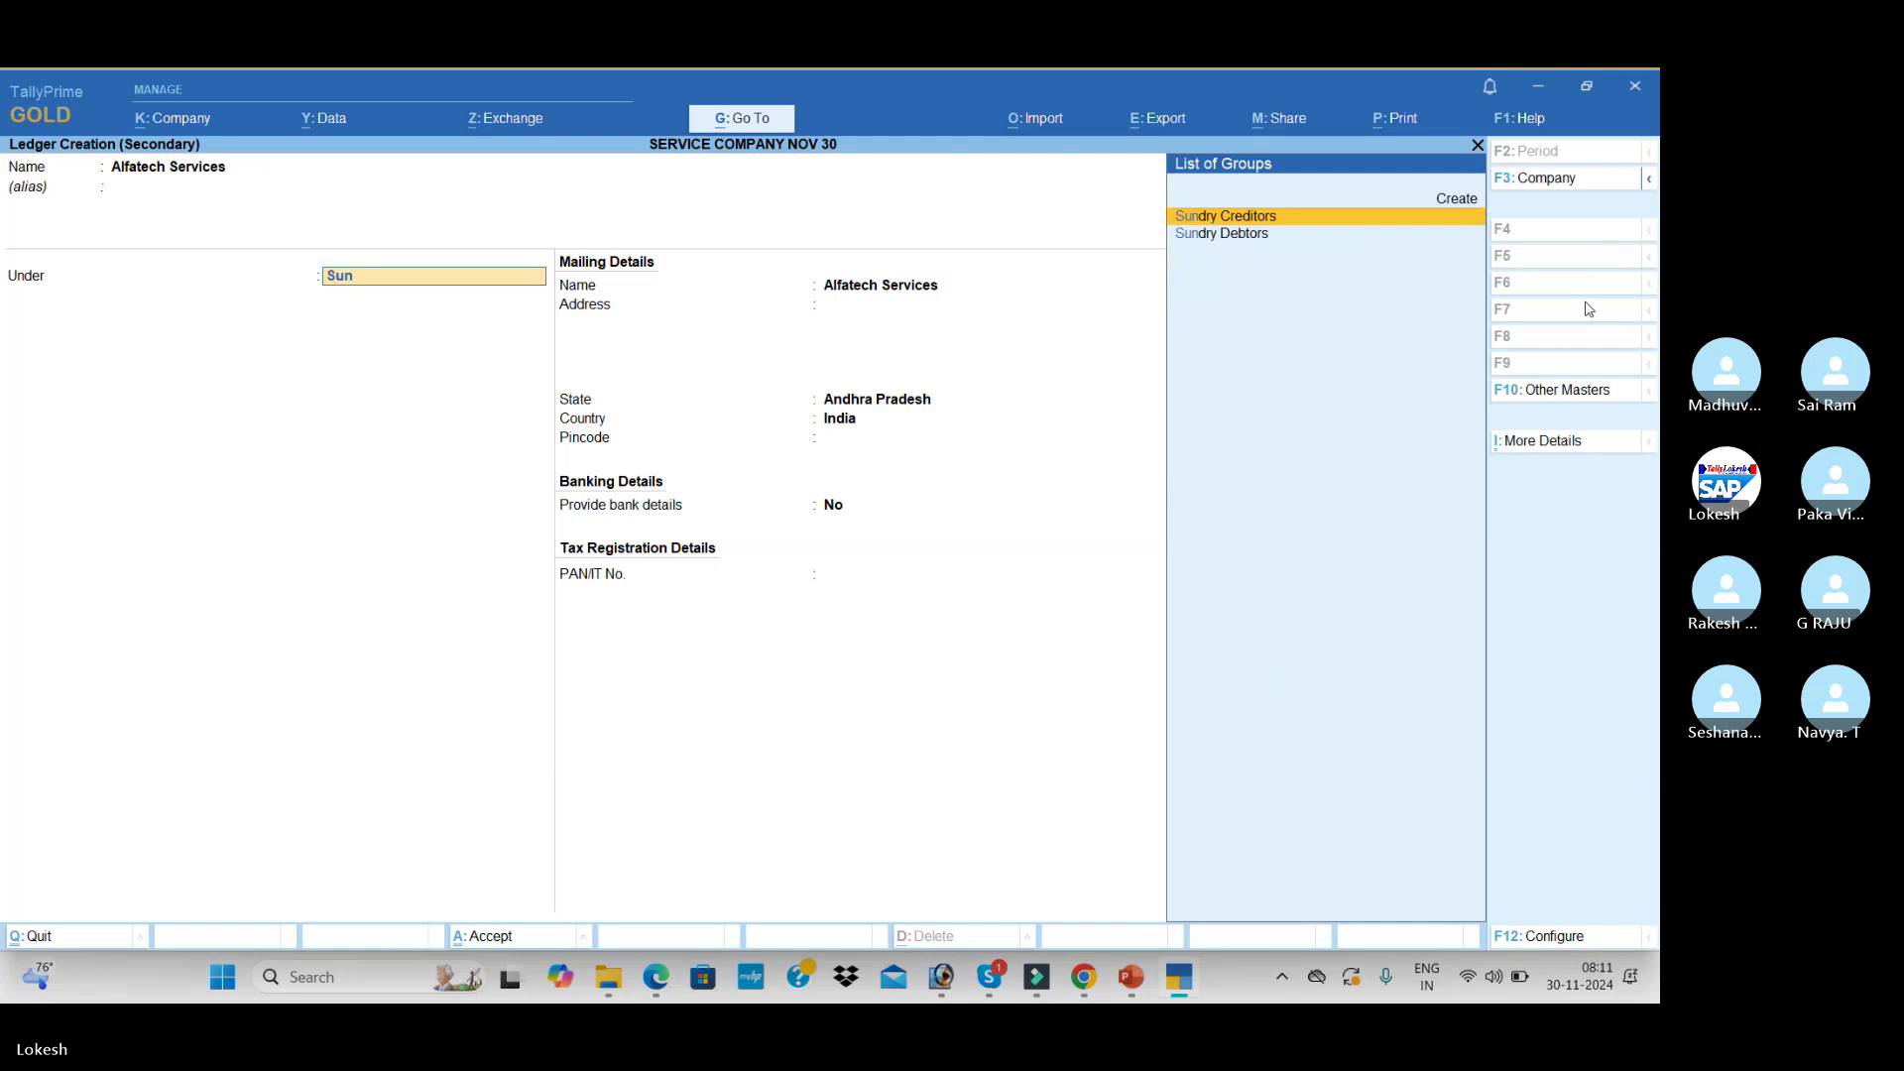
pyautogui.press('Down')
pyautogui.press('Return')
pyautogui.hotkey('ctrl', 'a')
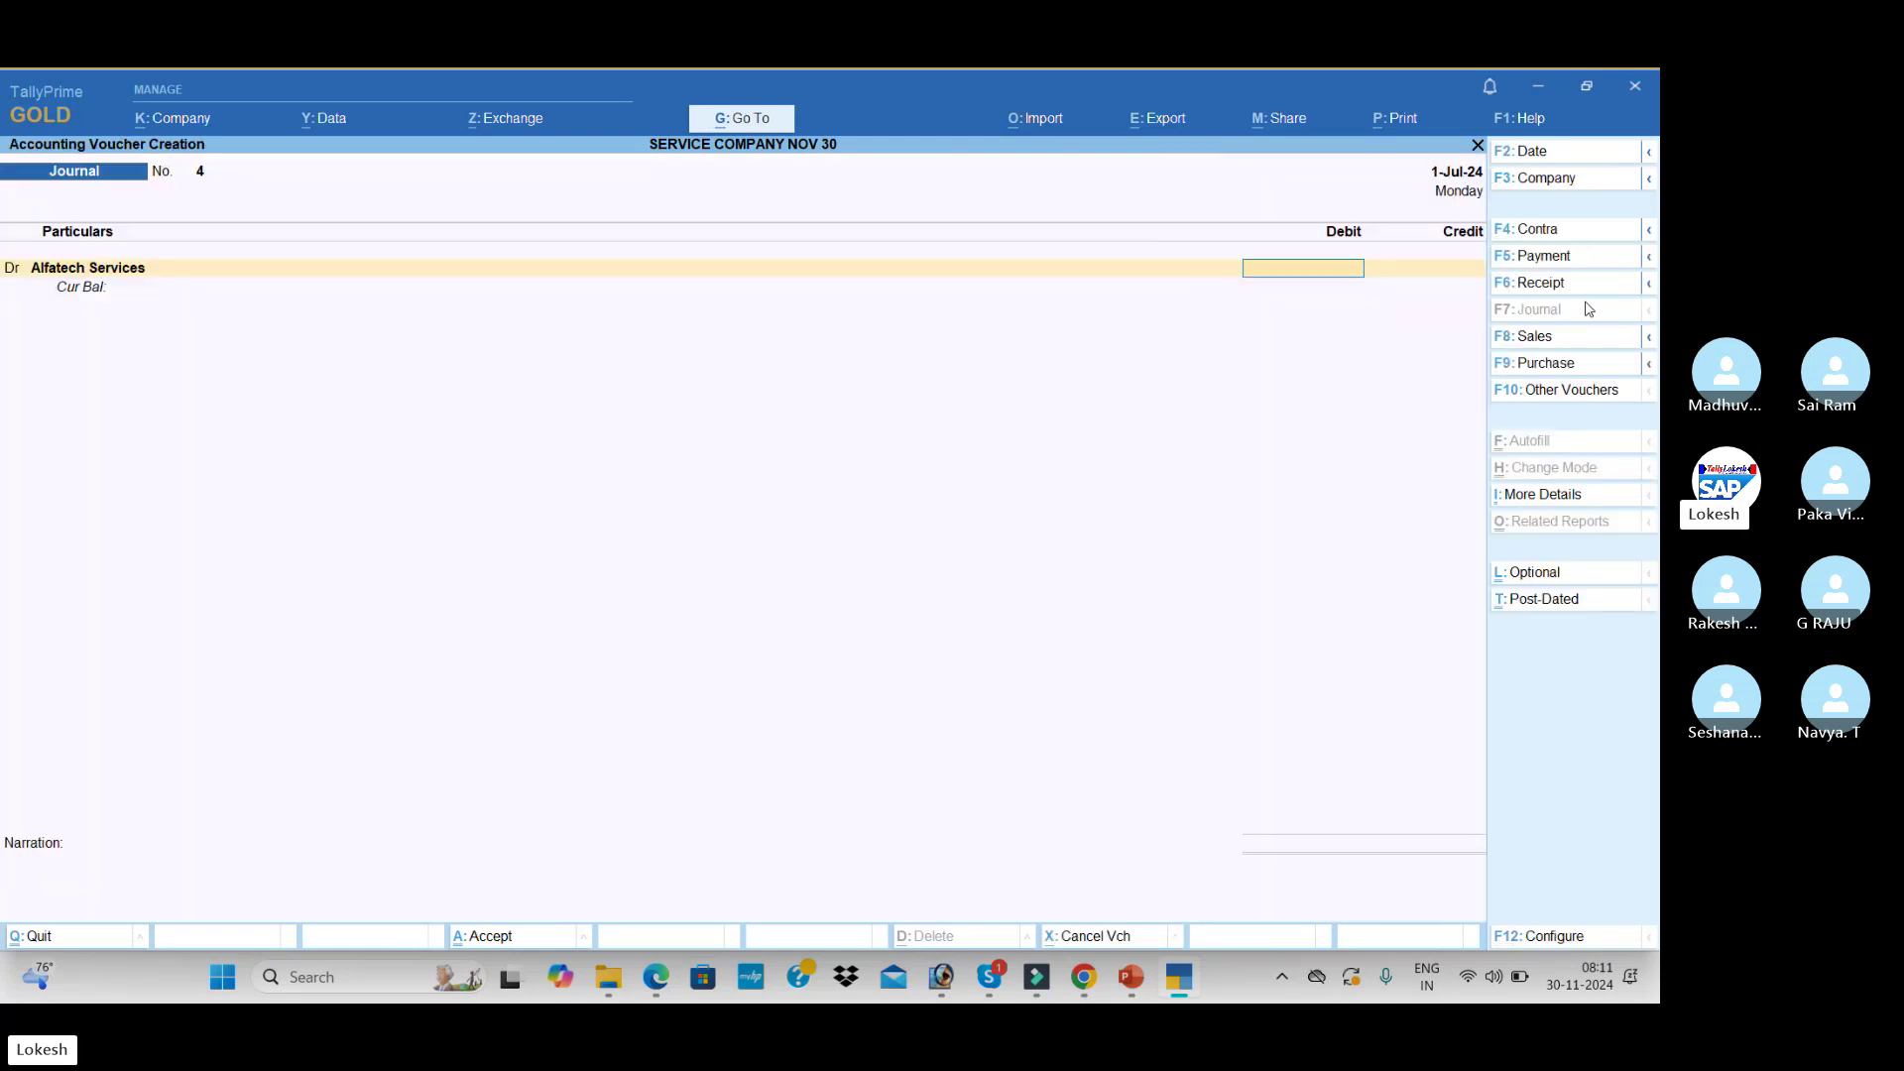
# - Debit Alfatech Services with the 65,000 from entry 28, credit Consulting Fee and save the journal voucher
pyautogui.hotkey('alt', 'Tab')
pyautogui.hotkey('alt', 'Tab')
pyautogui.write('65000')
pyautogui.press('Return')
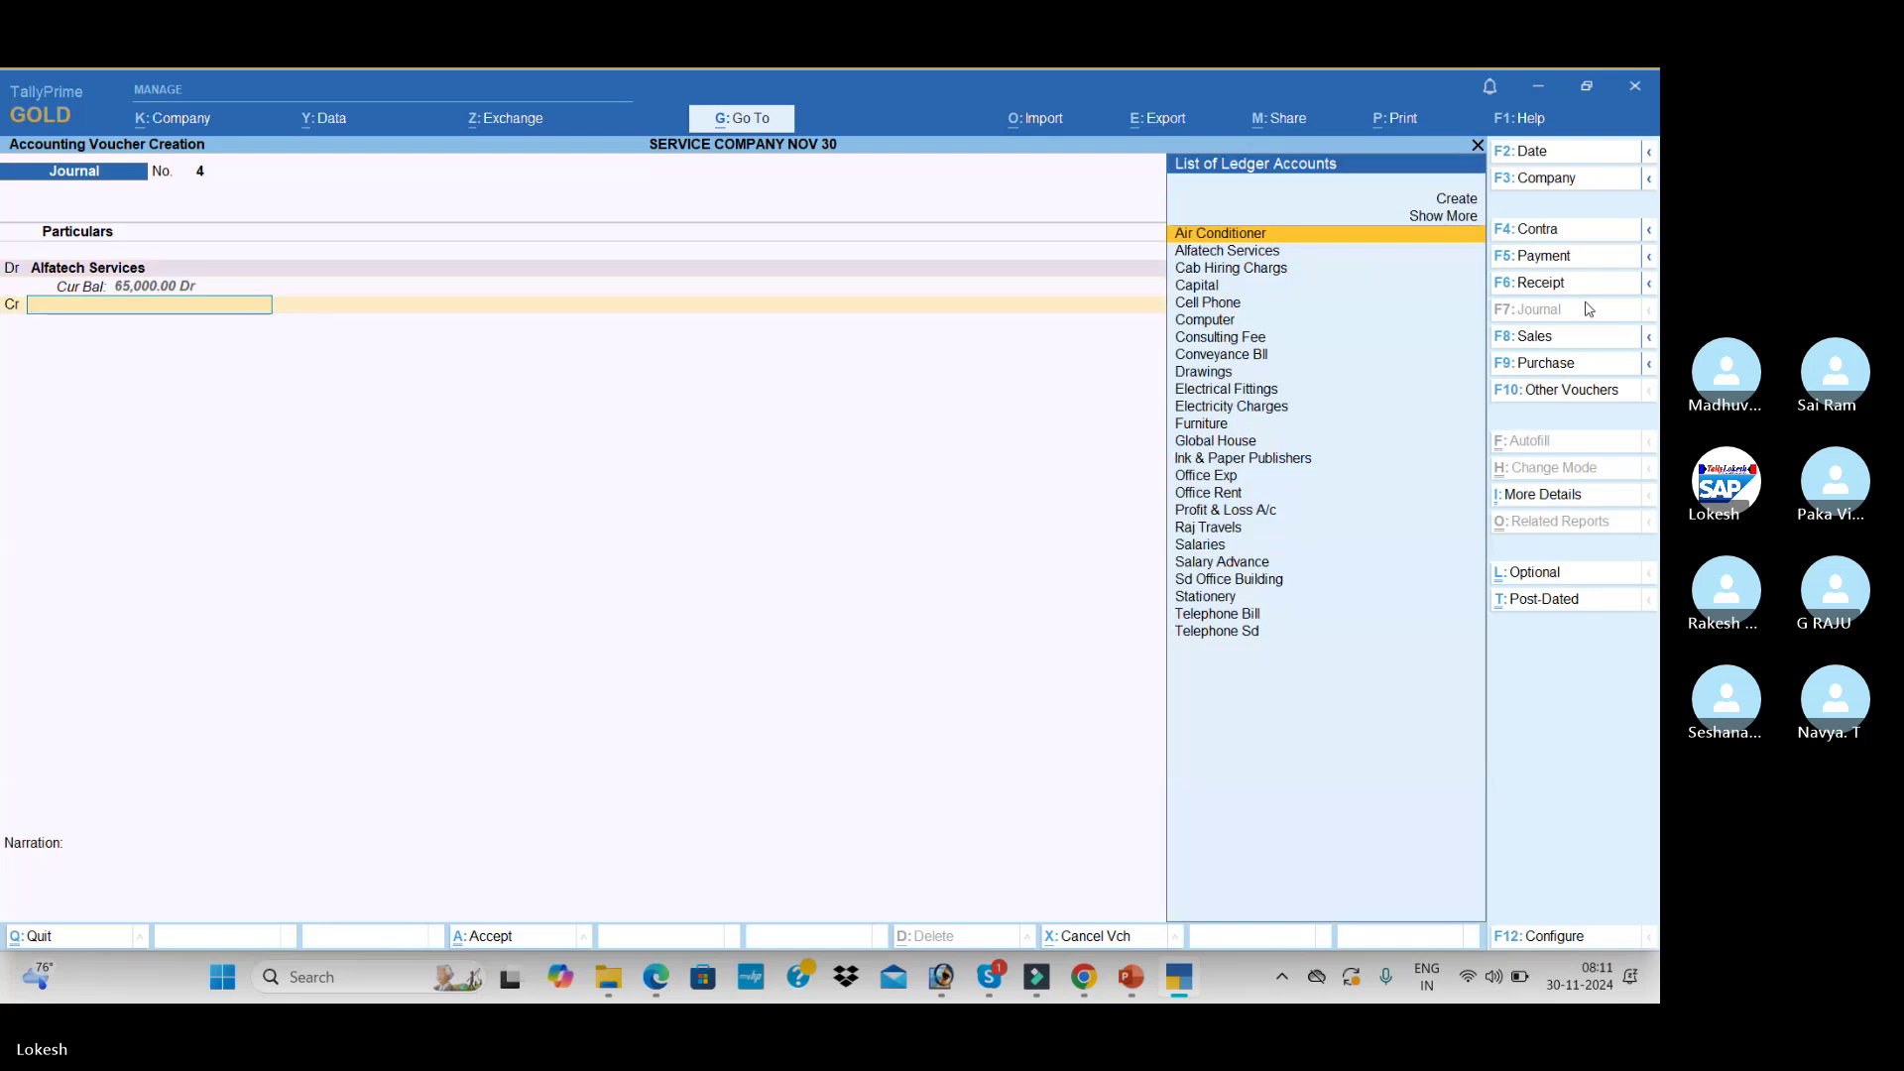
pyautogui.write('con')
pyautogui.press('Down')
pyautogui.press('Return')
pyautogui.press('Return')
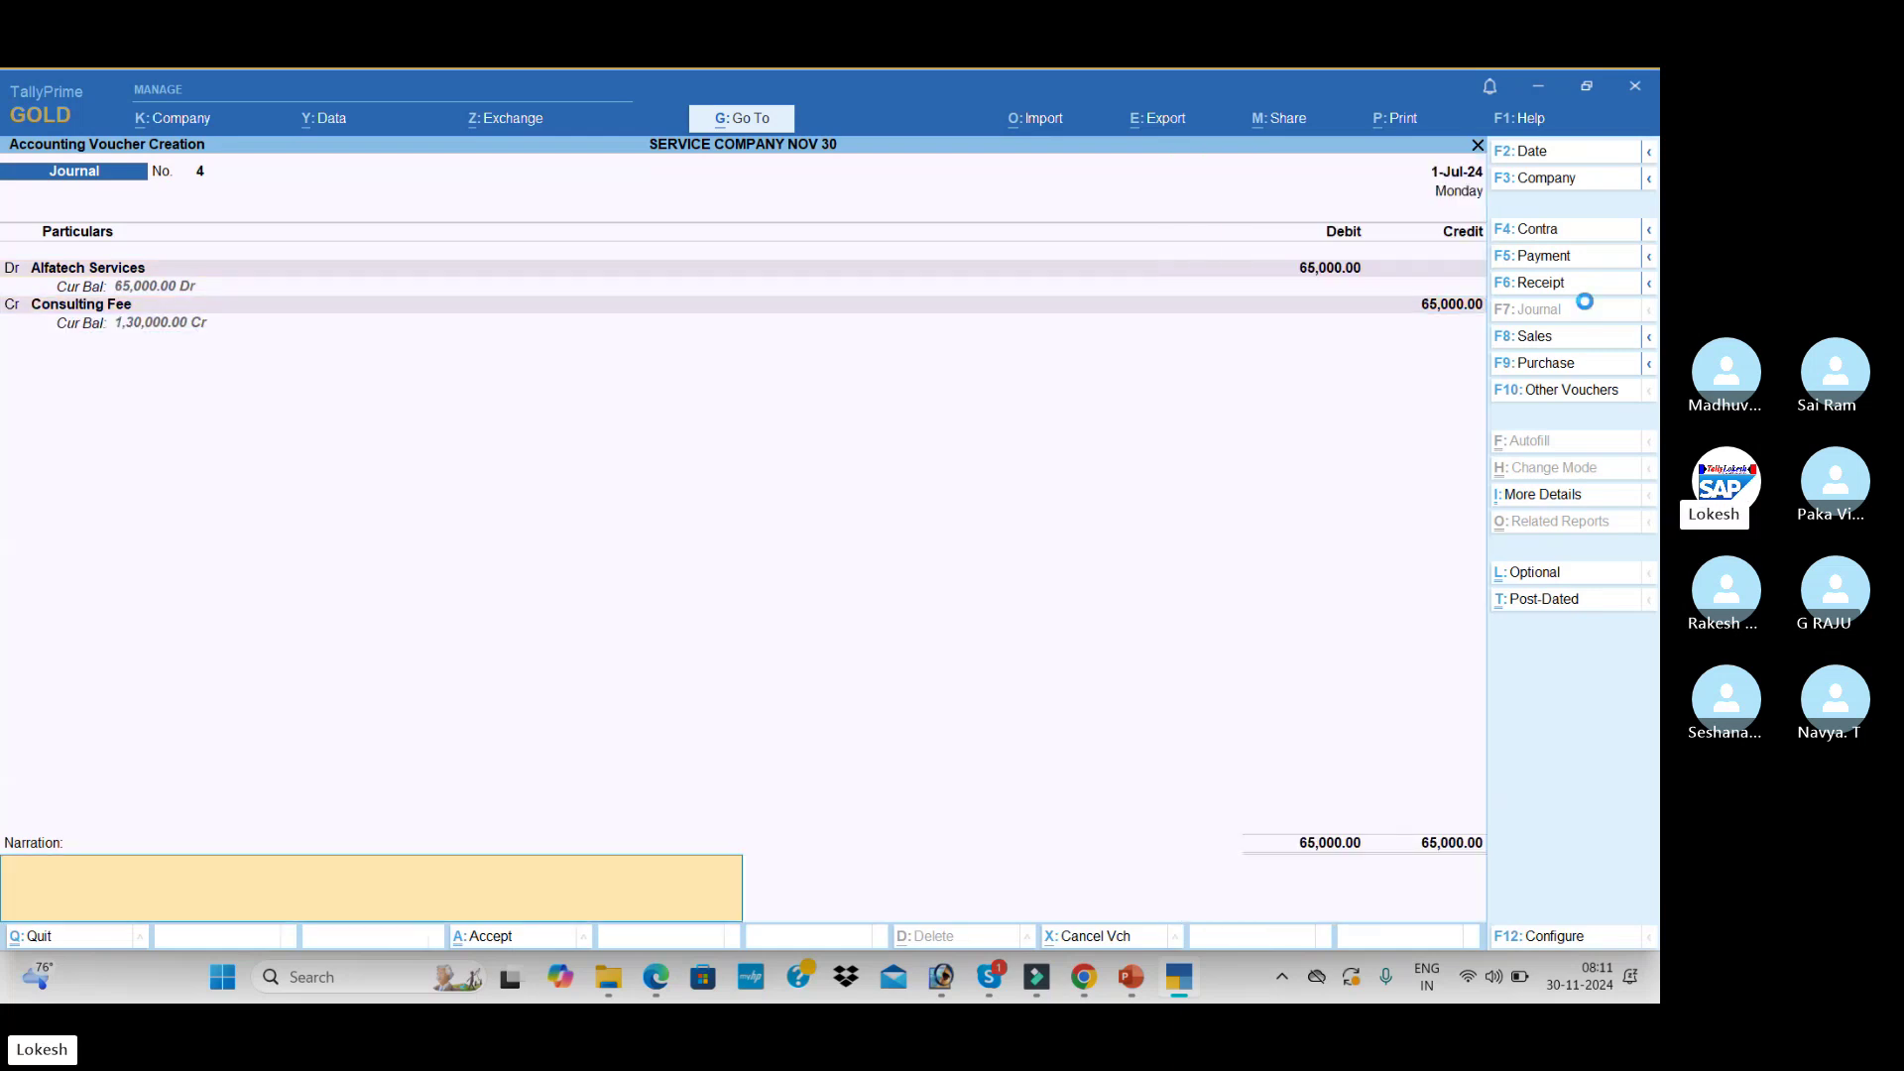
pyautogui.press('Return')
pyautogui.press('Return')
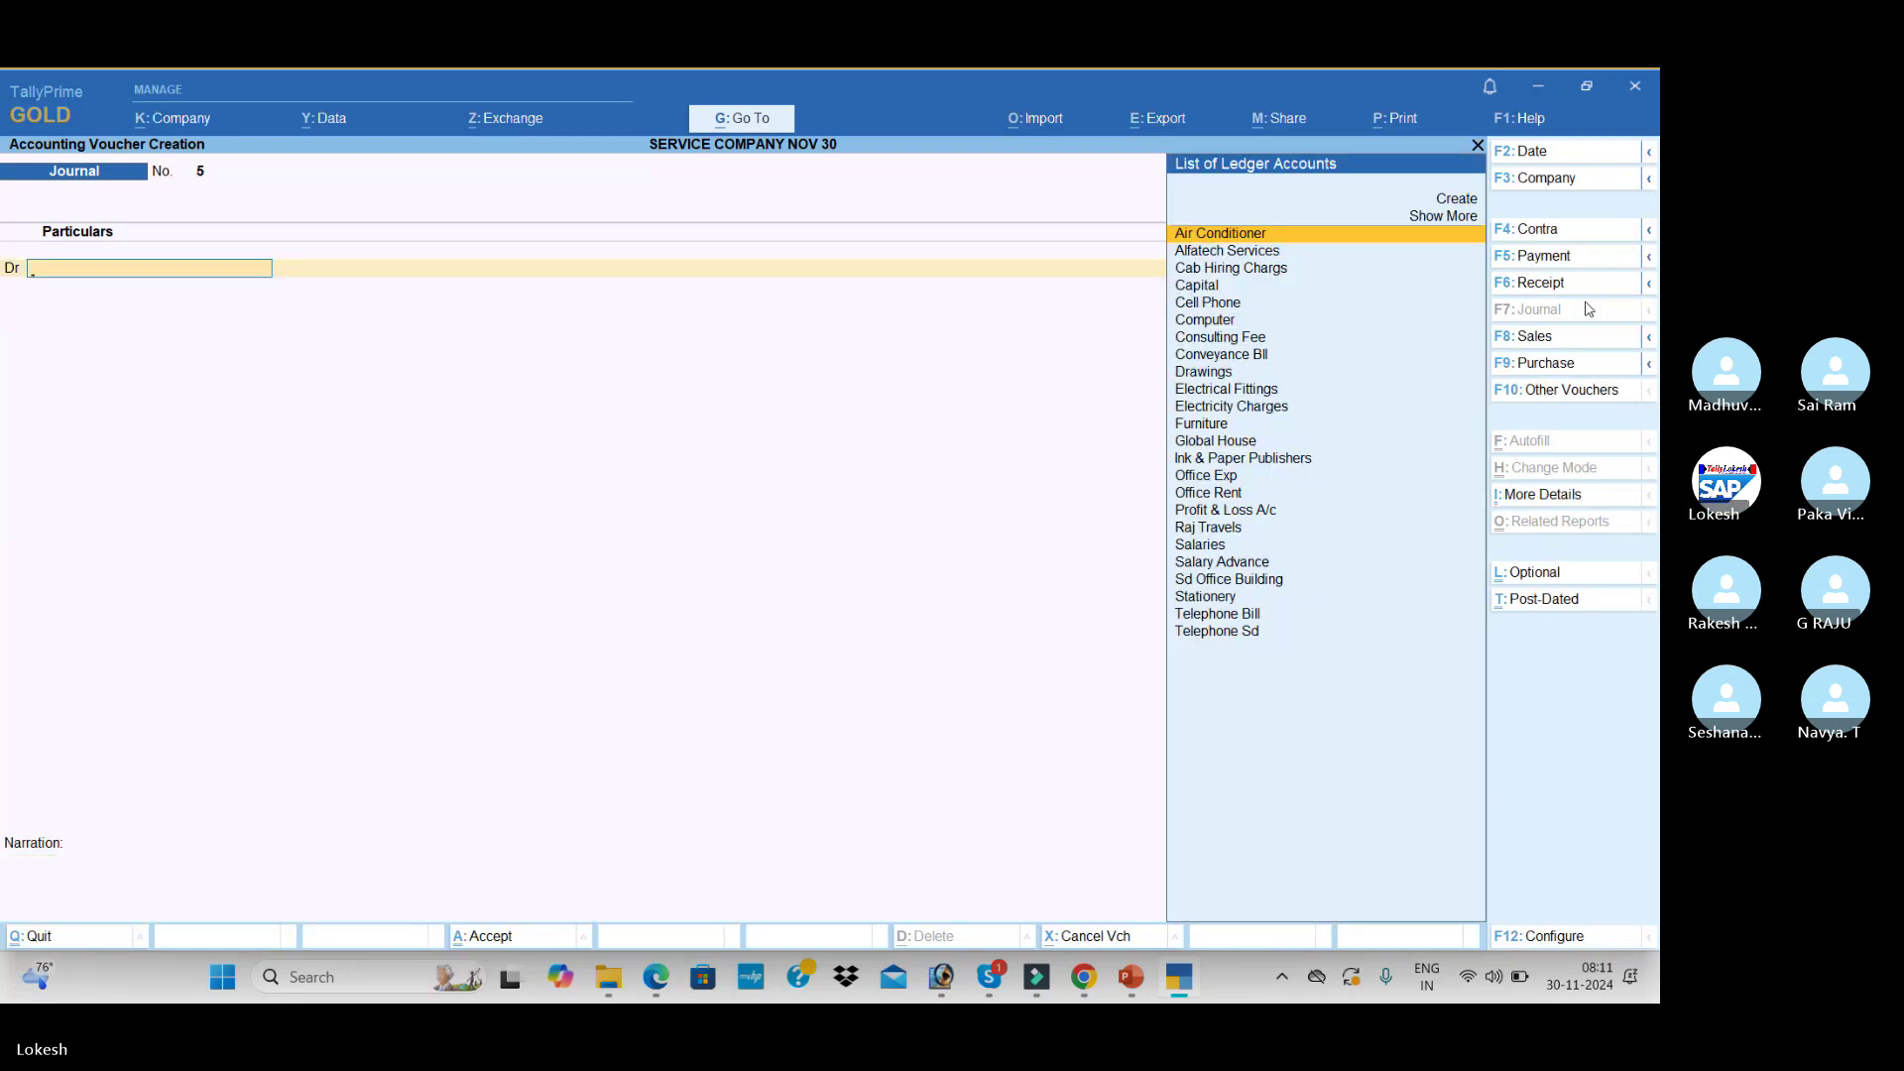
# - Start a payment voucher for entry 29 and create a ledger named Prepaid Magazine Sub under Current Assets
pyautogui.click(1574, 260)
pyautogui.hotkey('alt', 'Tab')
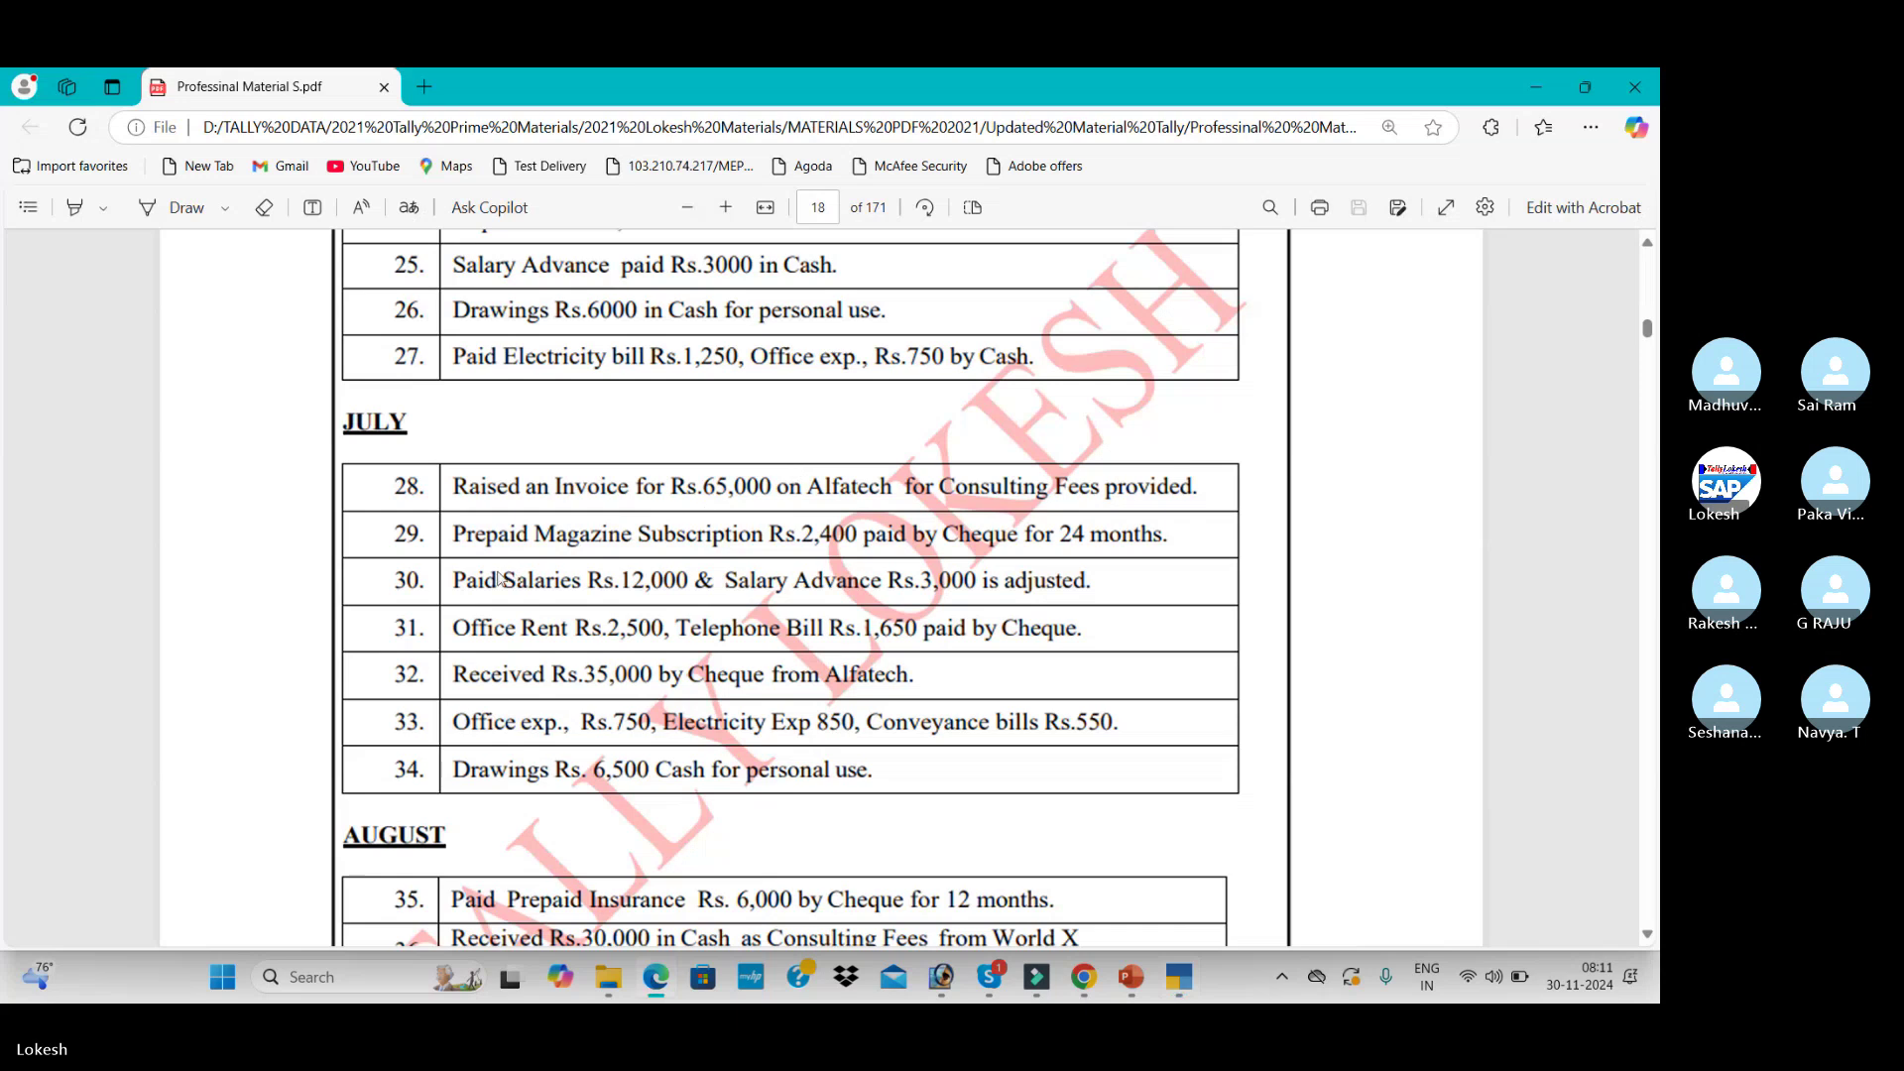
pyautogui.hotkey('alt', 'Tab')
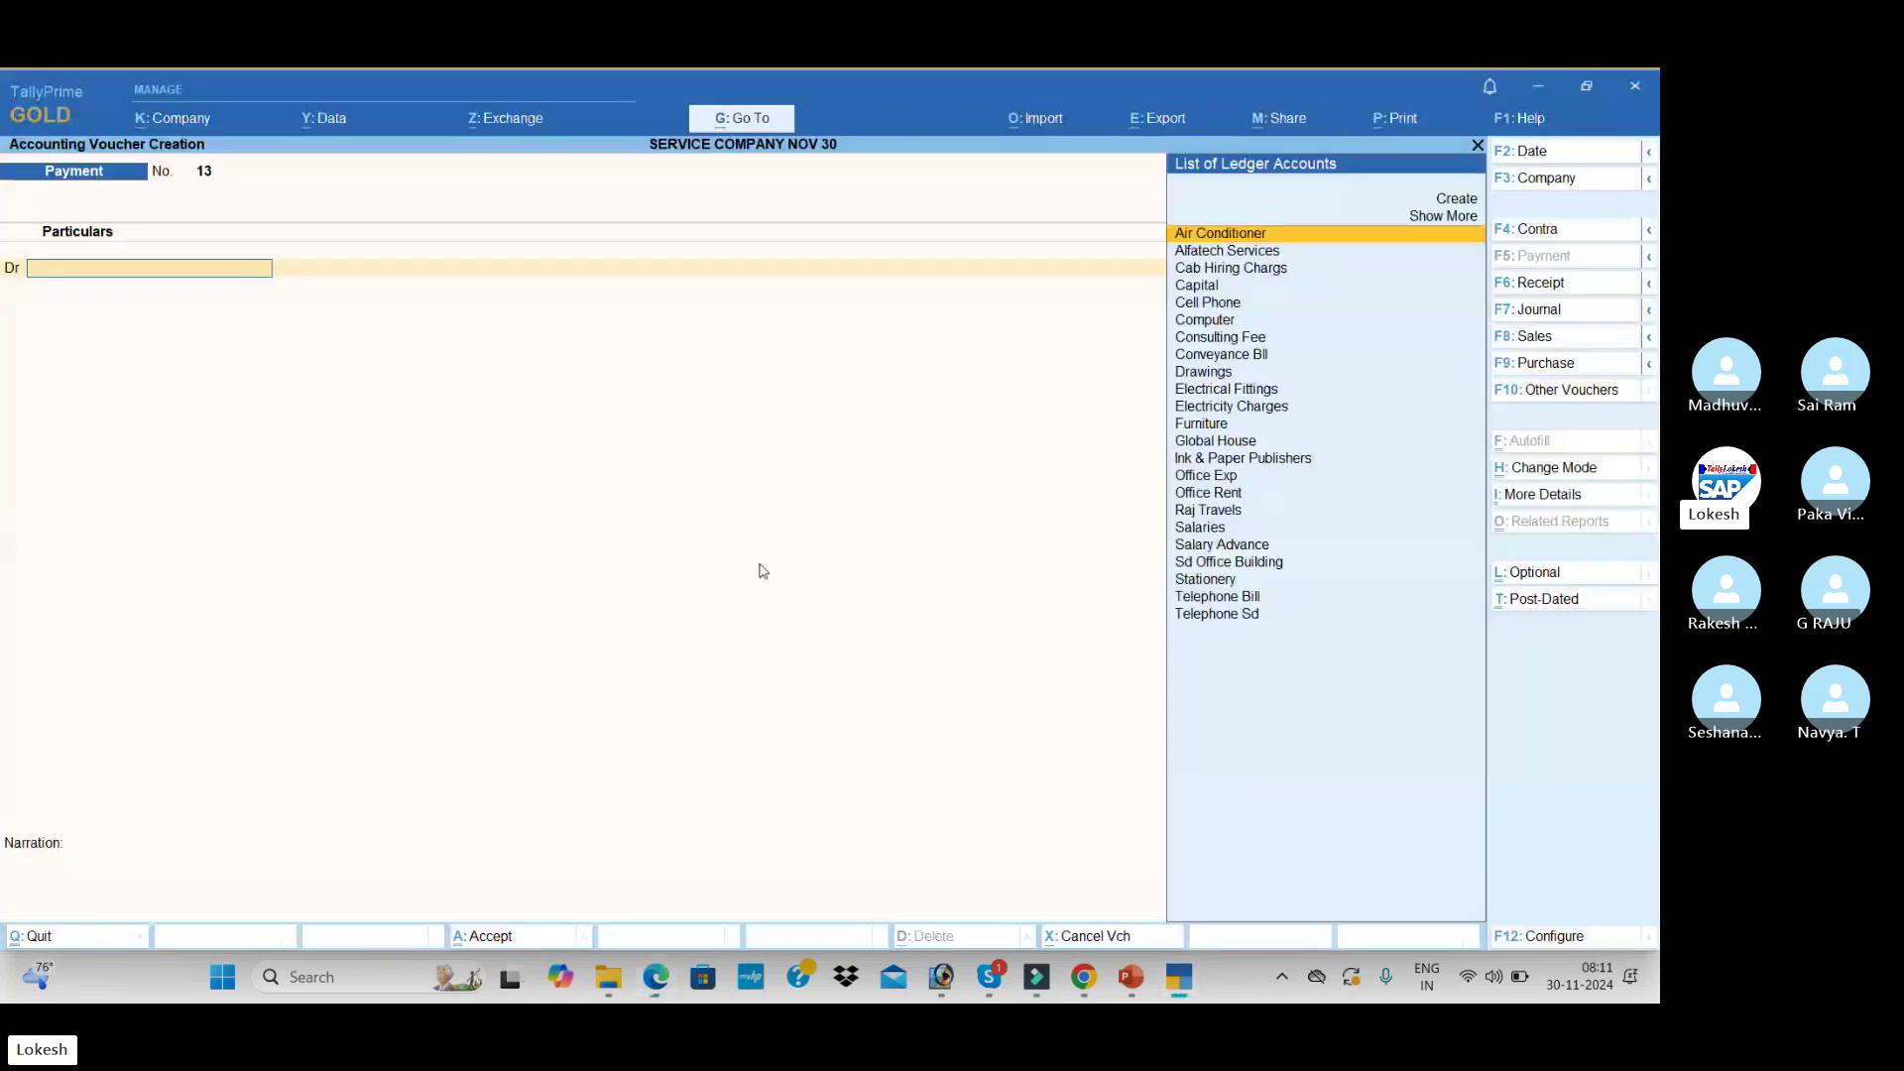
pyautogui.hotkey('alt', 'c')
pyautogui.write('Prepaid Magazine Sub')
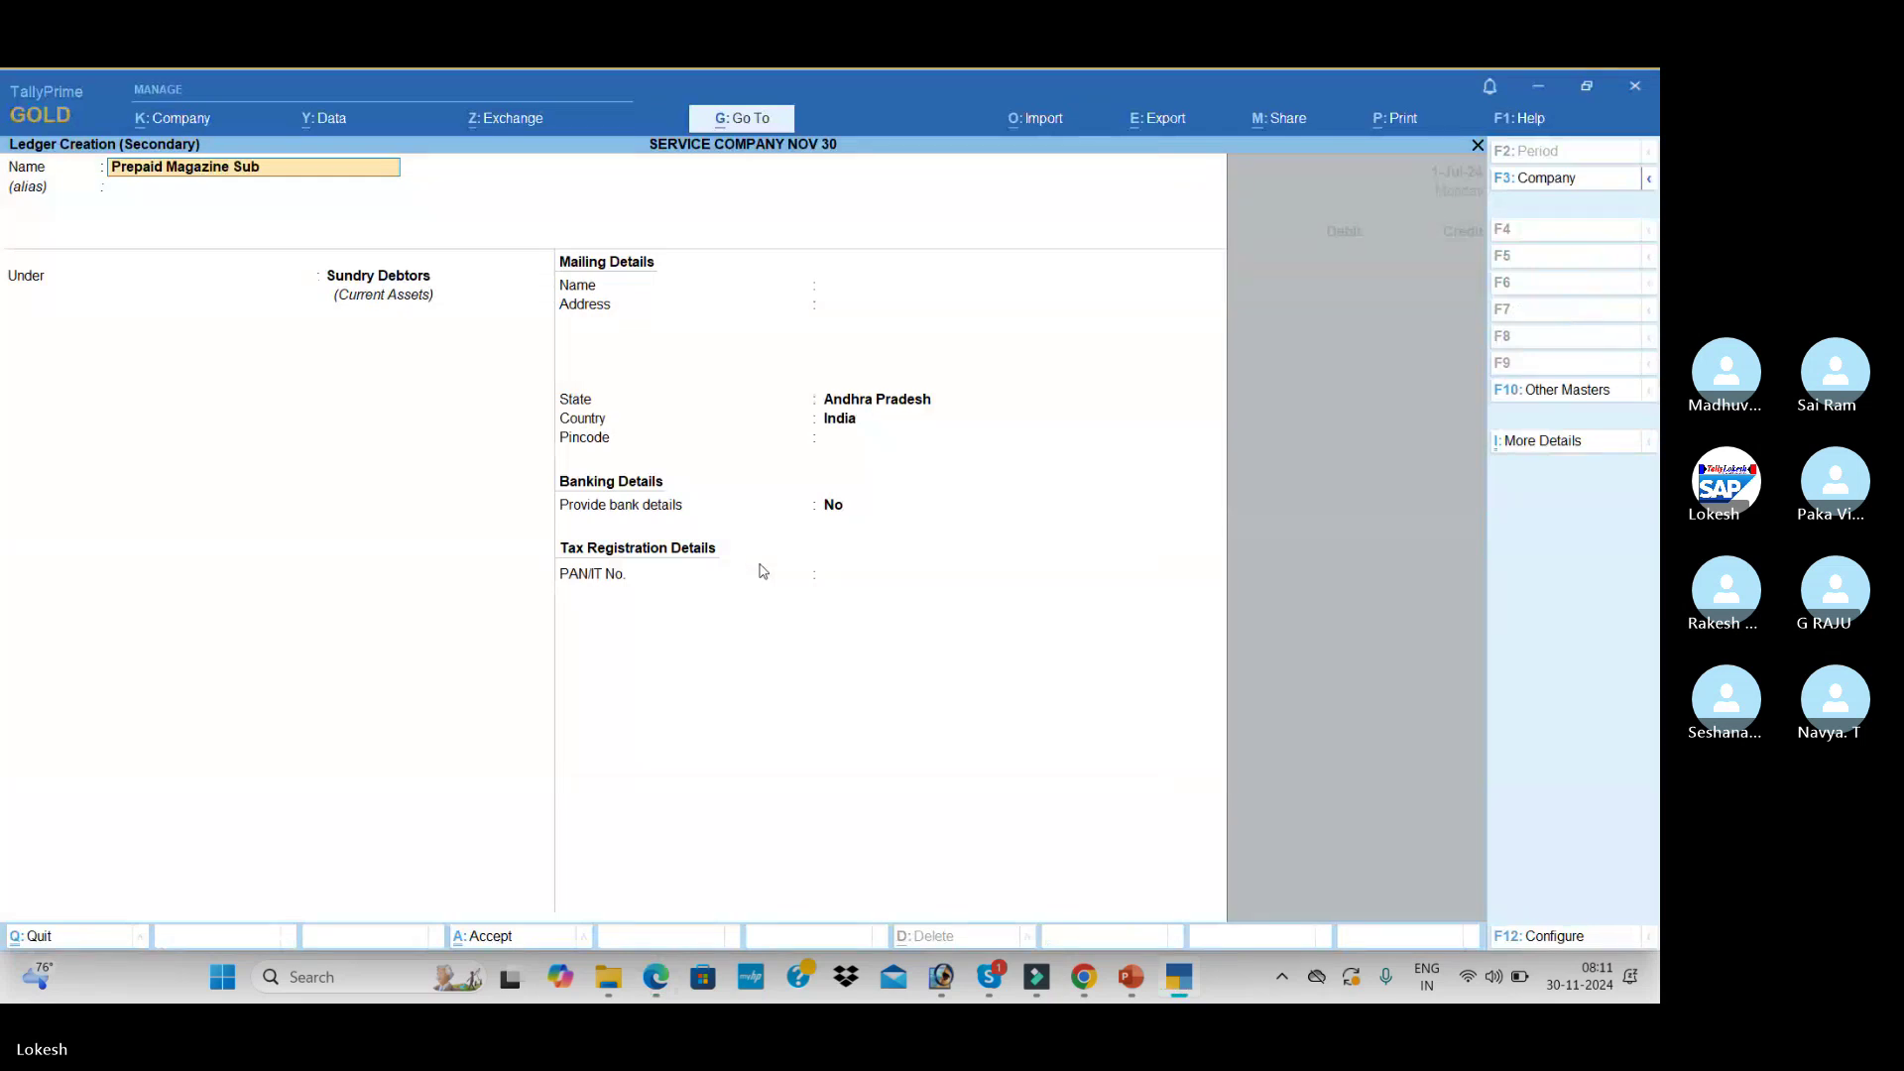
pyautogui.press('Return')
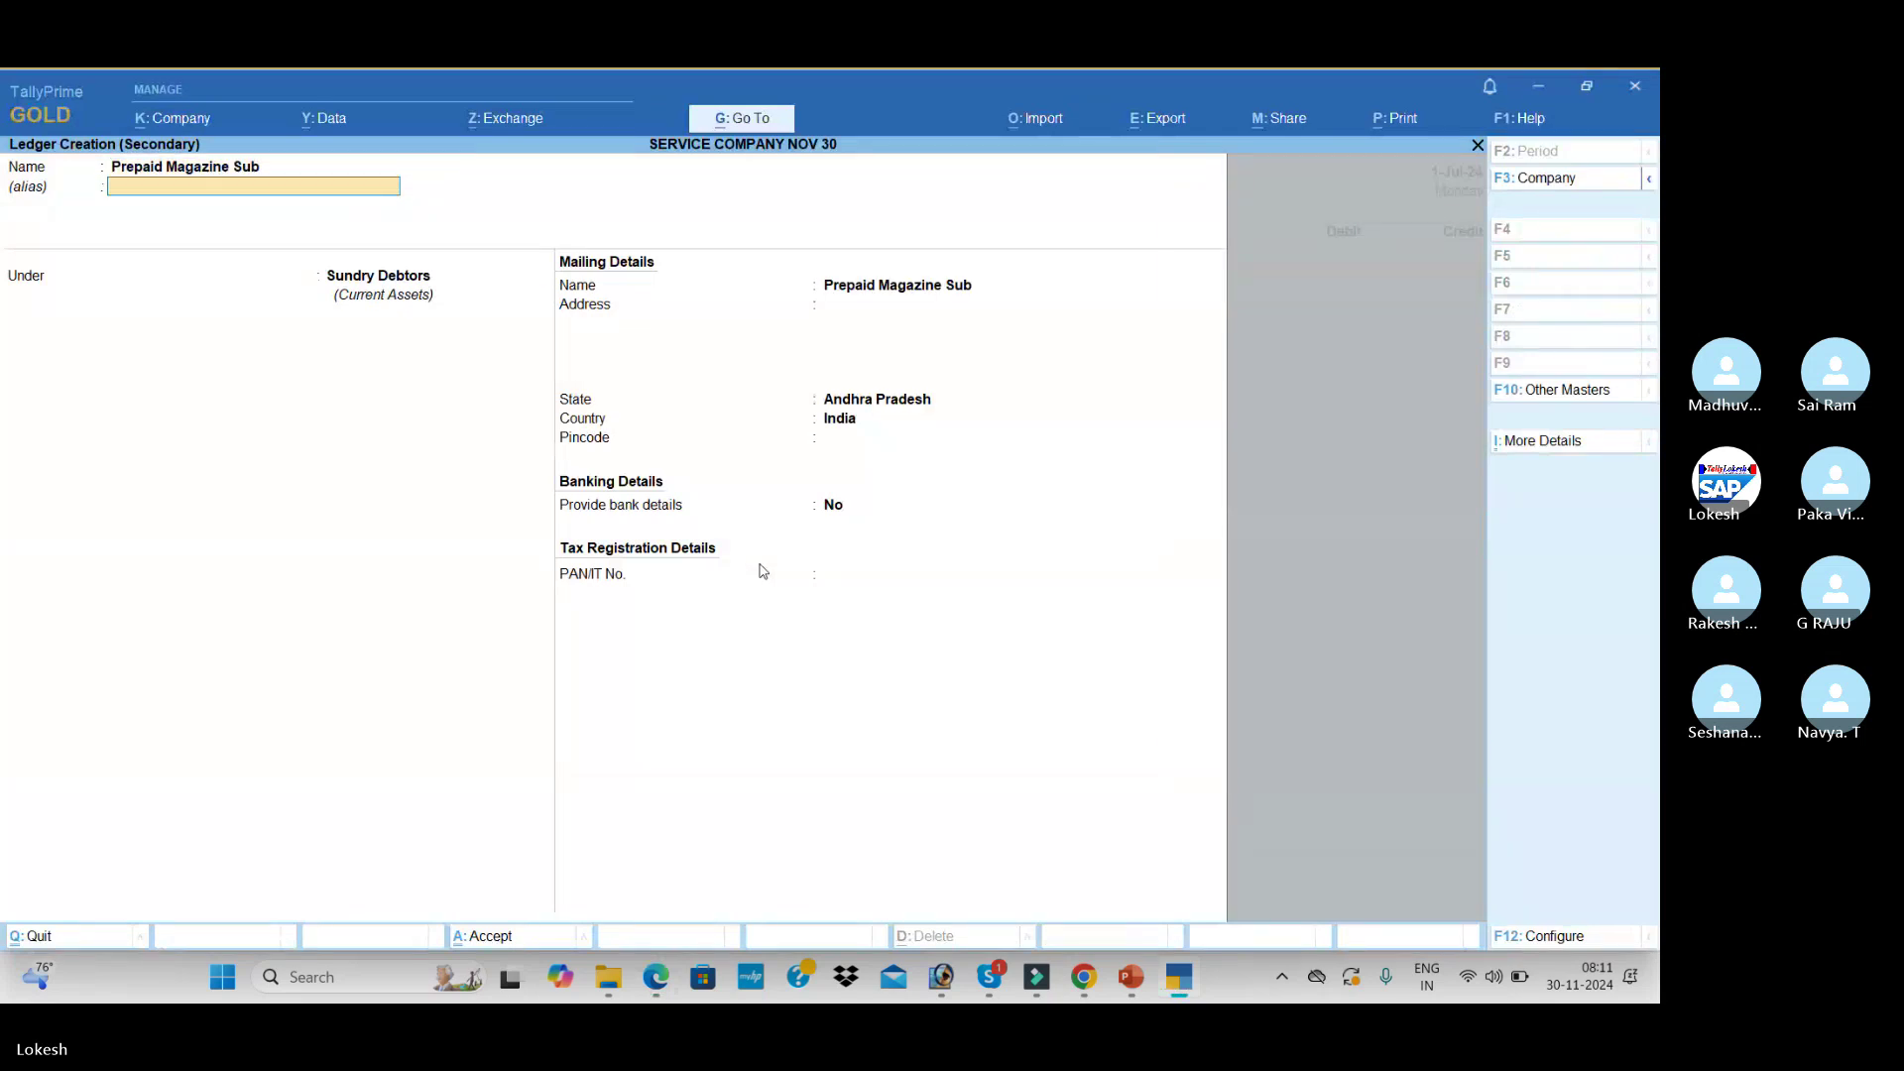
pyautogui.press('Return')
pyautogui.write('Cu')
pyautogui.press('Down')
pyautogui.press('Return')
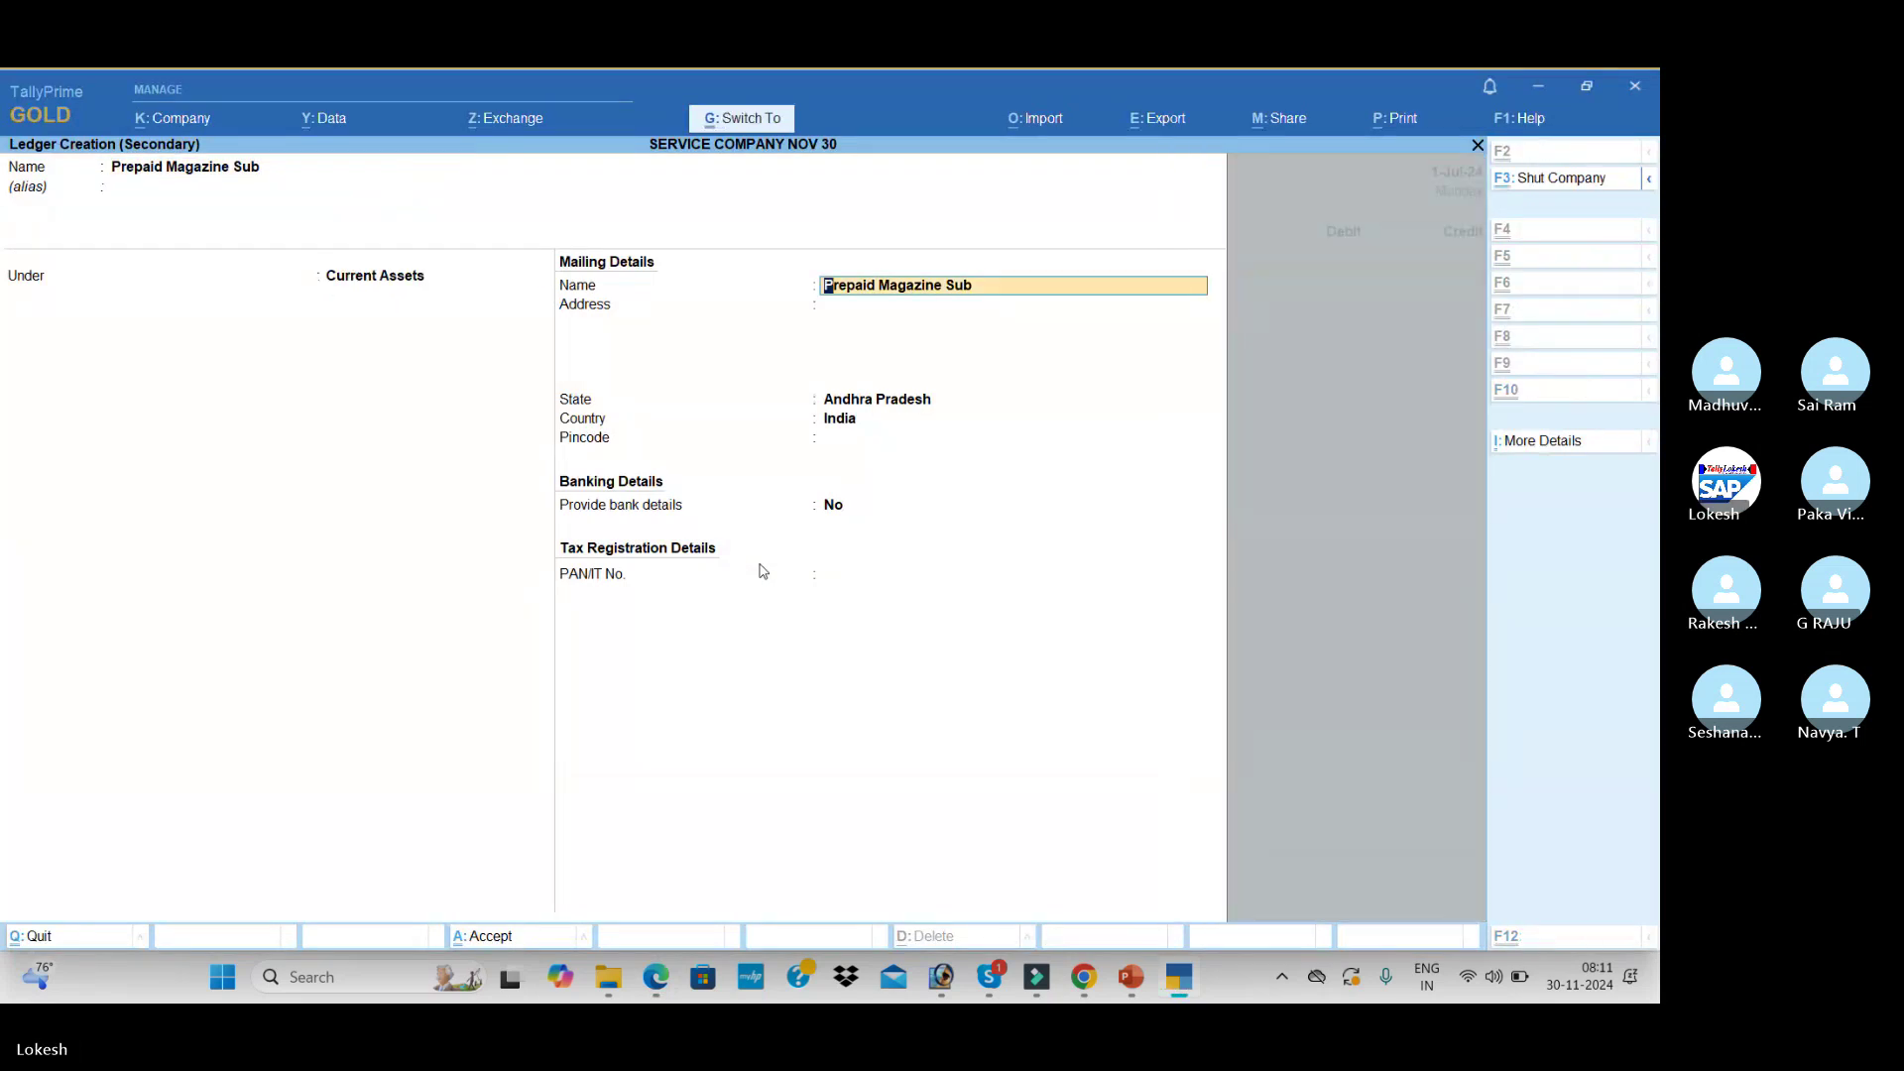
pyautogui.hotkey('ctrl', 'a')
# - Debit Prepaid Magazine Sub with the 2,400 from entry 29, credit Hdfc Bank without cheque details and save the payment voucher
pyautogui.hotkey('alt', 'Tab')
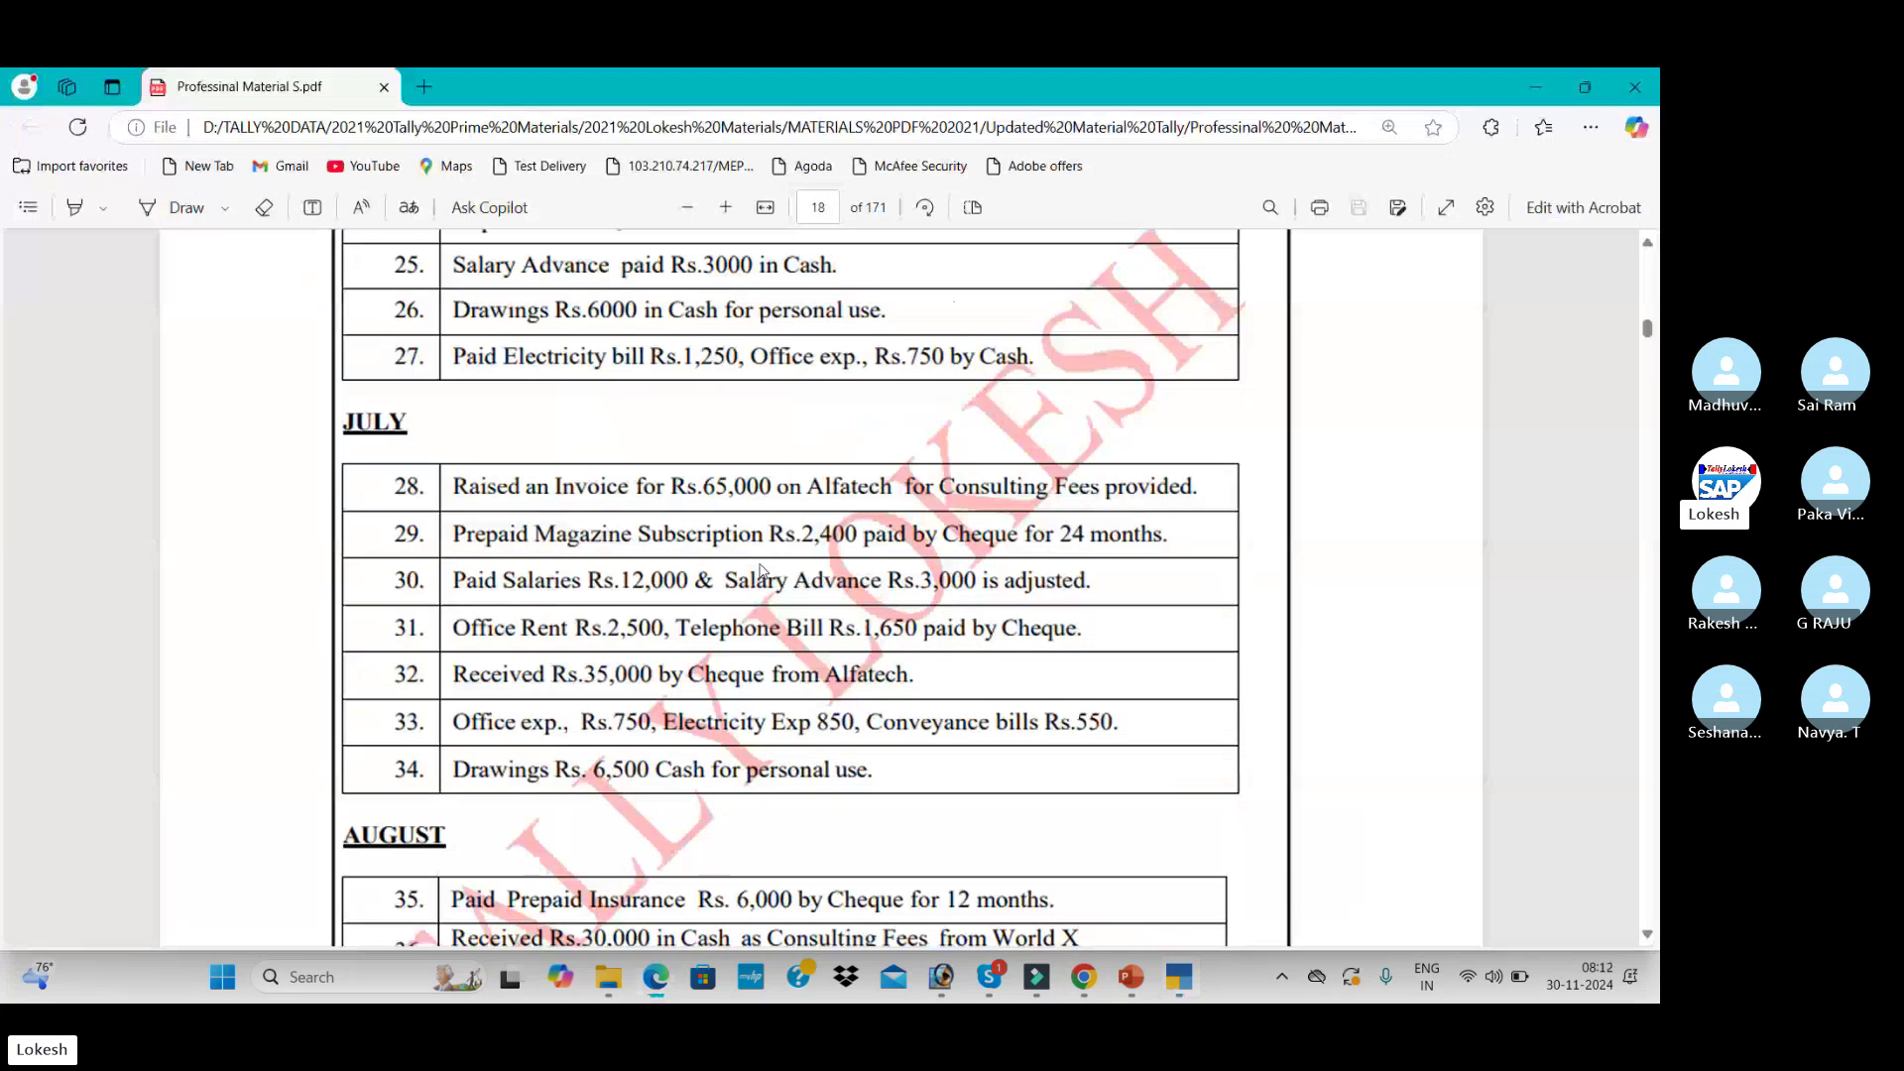
pyautogui.hotkey('alt', 'Tab')
pyautogui.write('2400')
pyautogui.press('Return')
pyautogui.write('H')
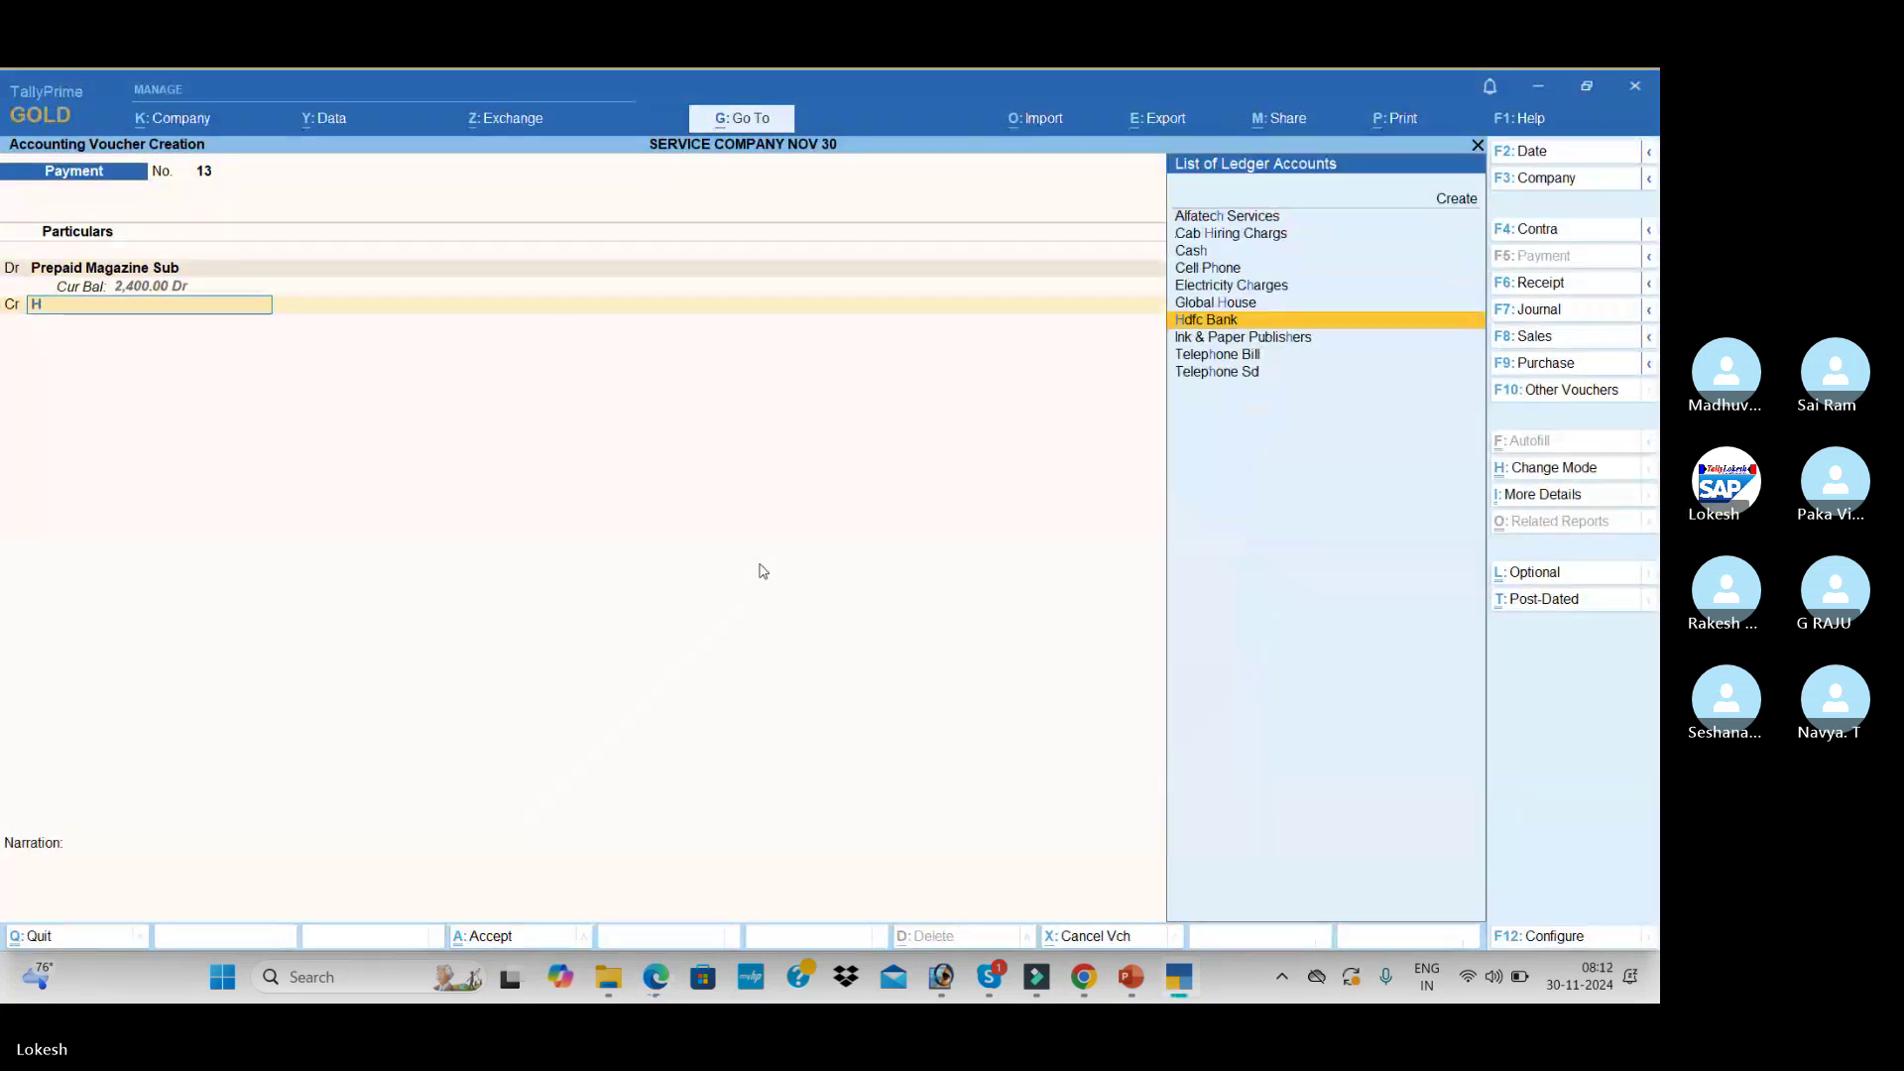
pyautogui.press('Return')
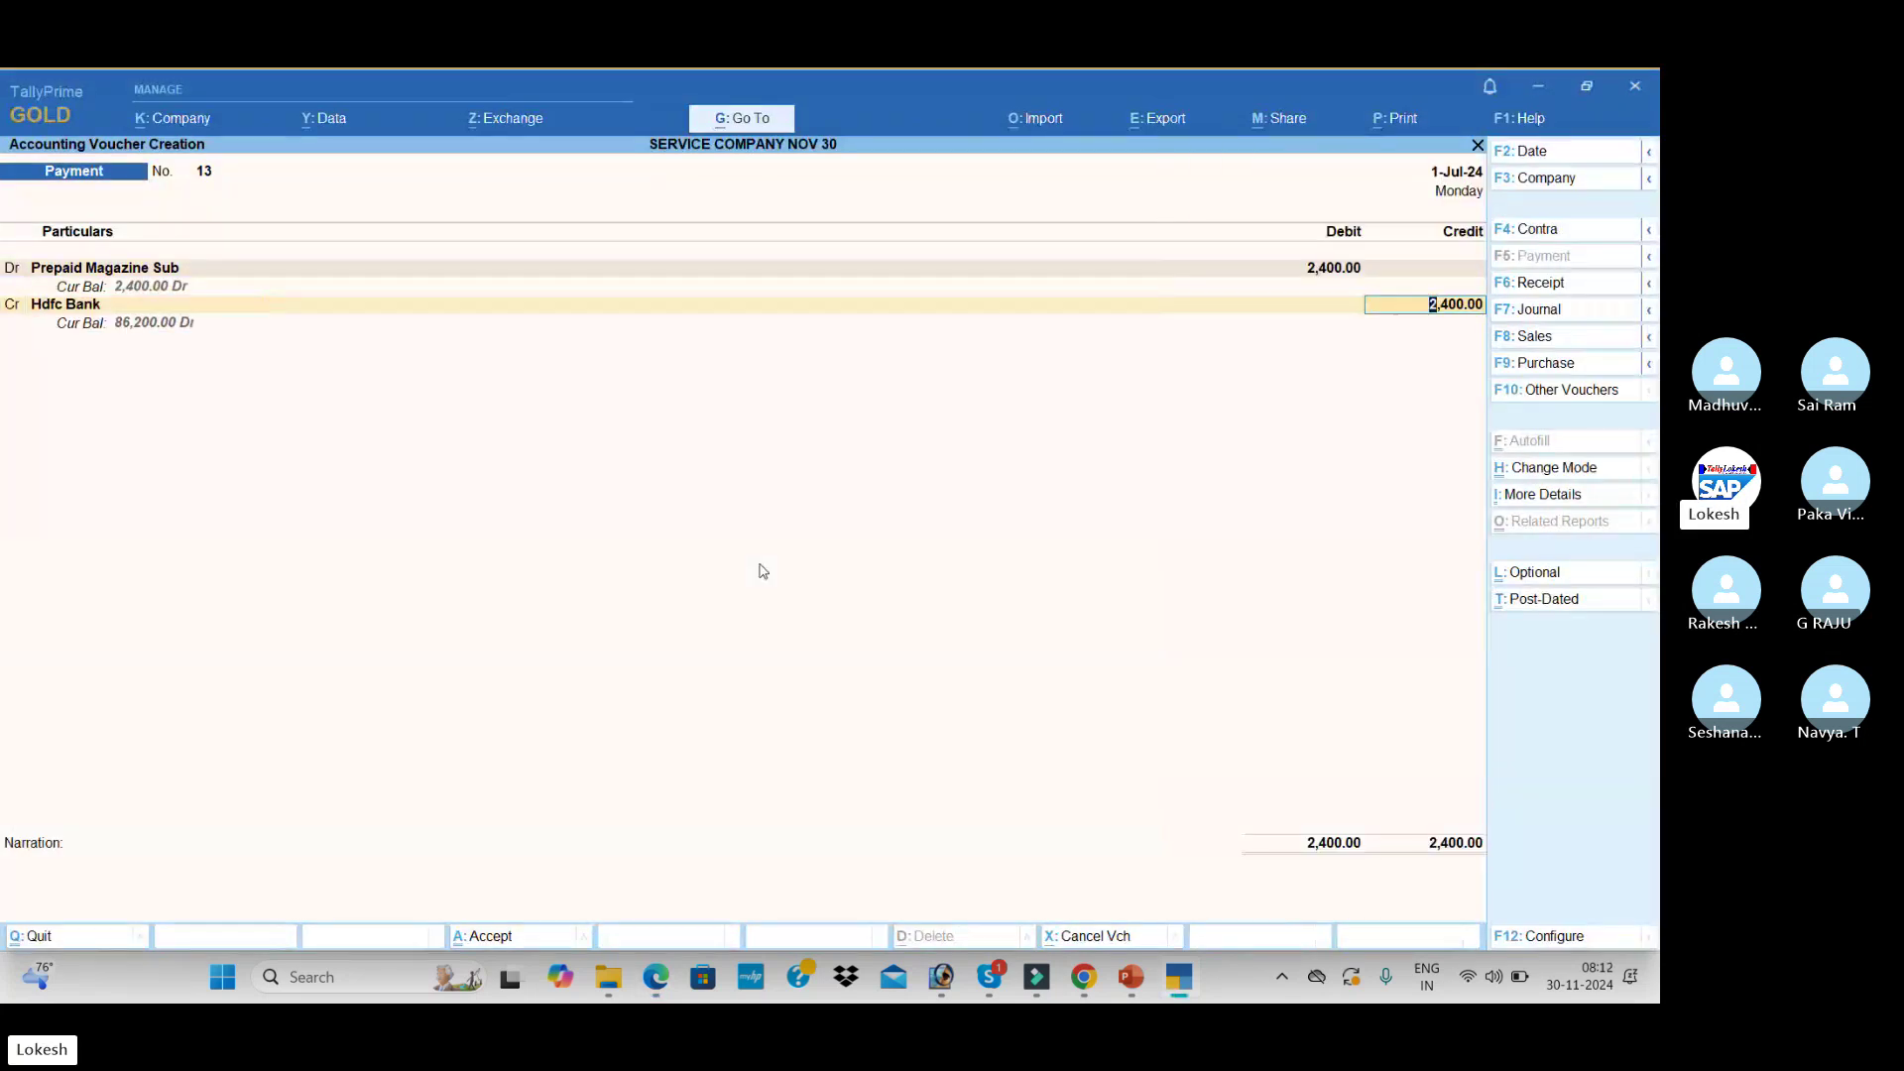
pyautogui.press('Return')
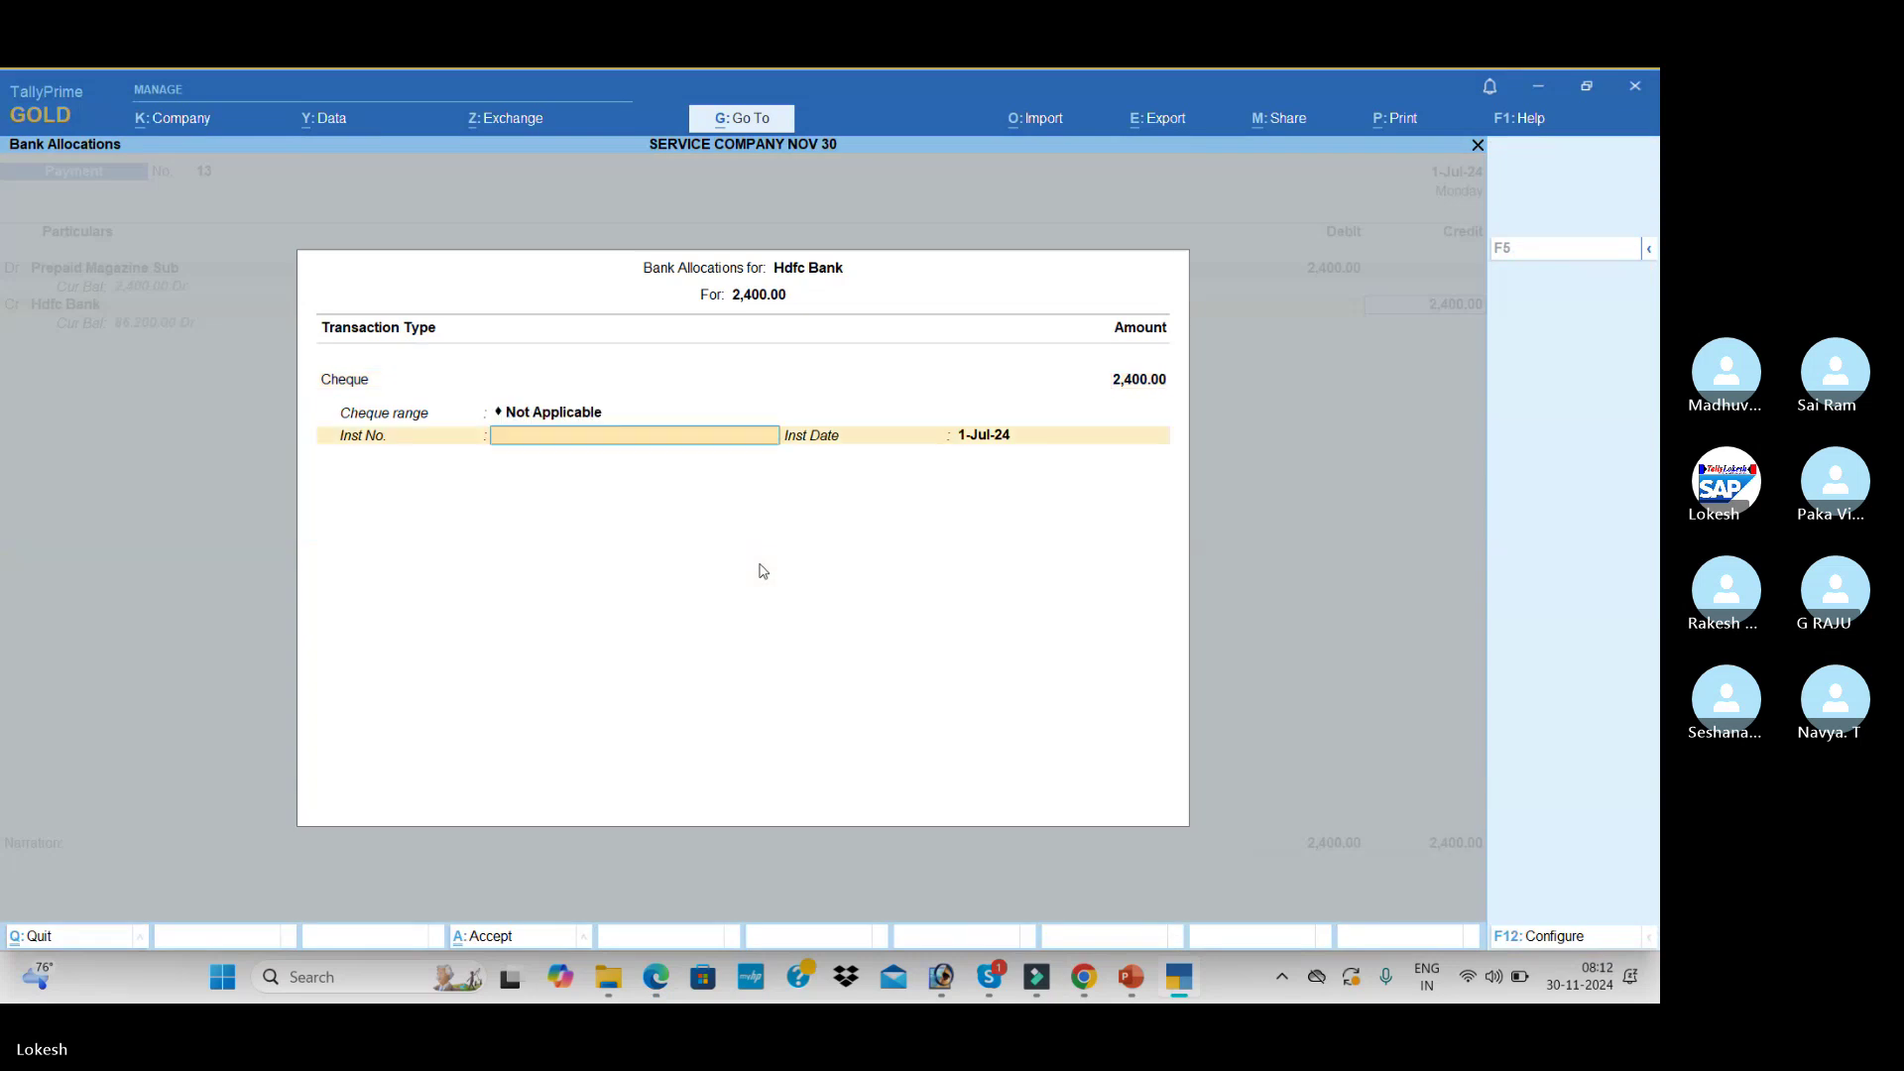
pyautogui.press('Return')
pyautogui.press('Return')
pyautogui.press('Return')
pyautogui.press('Return')
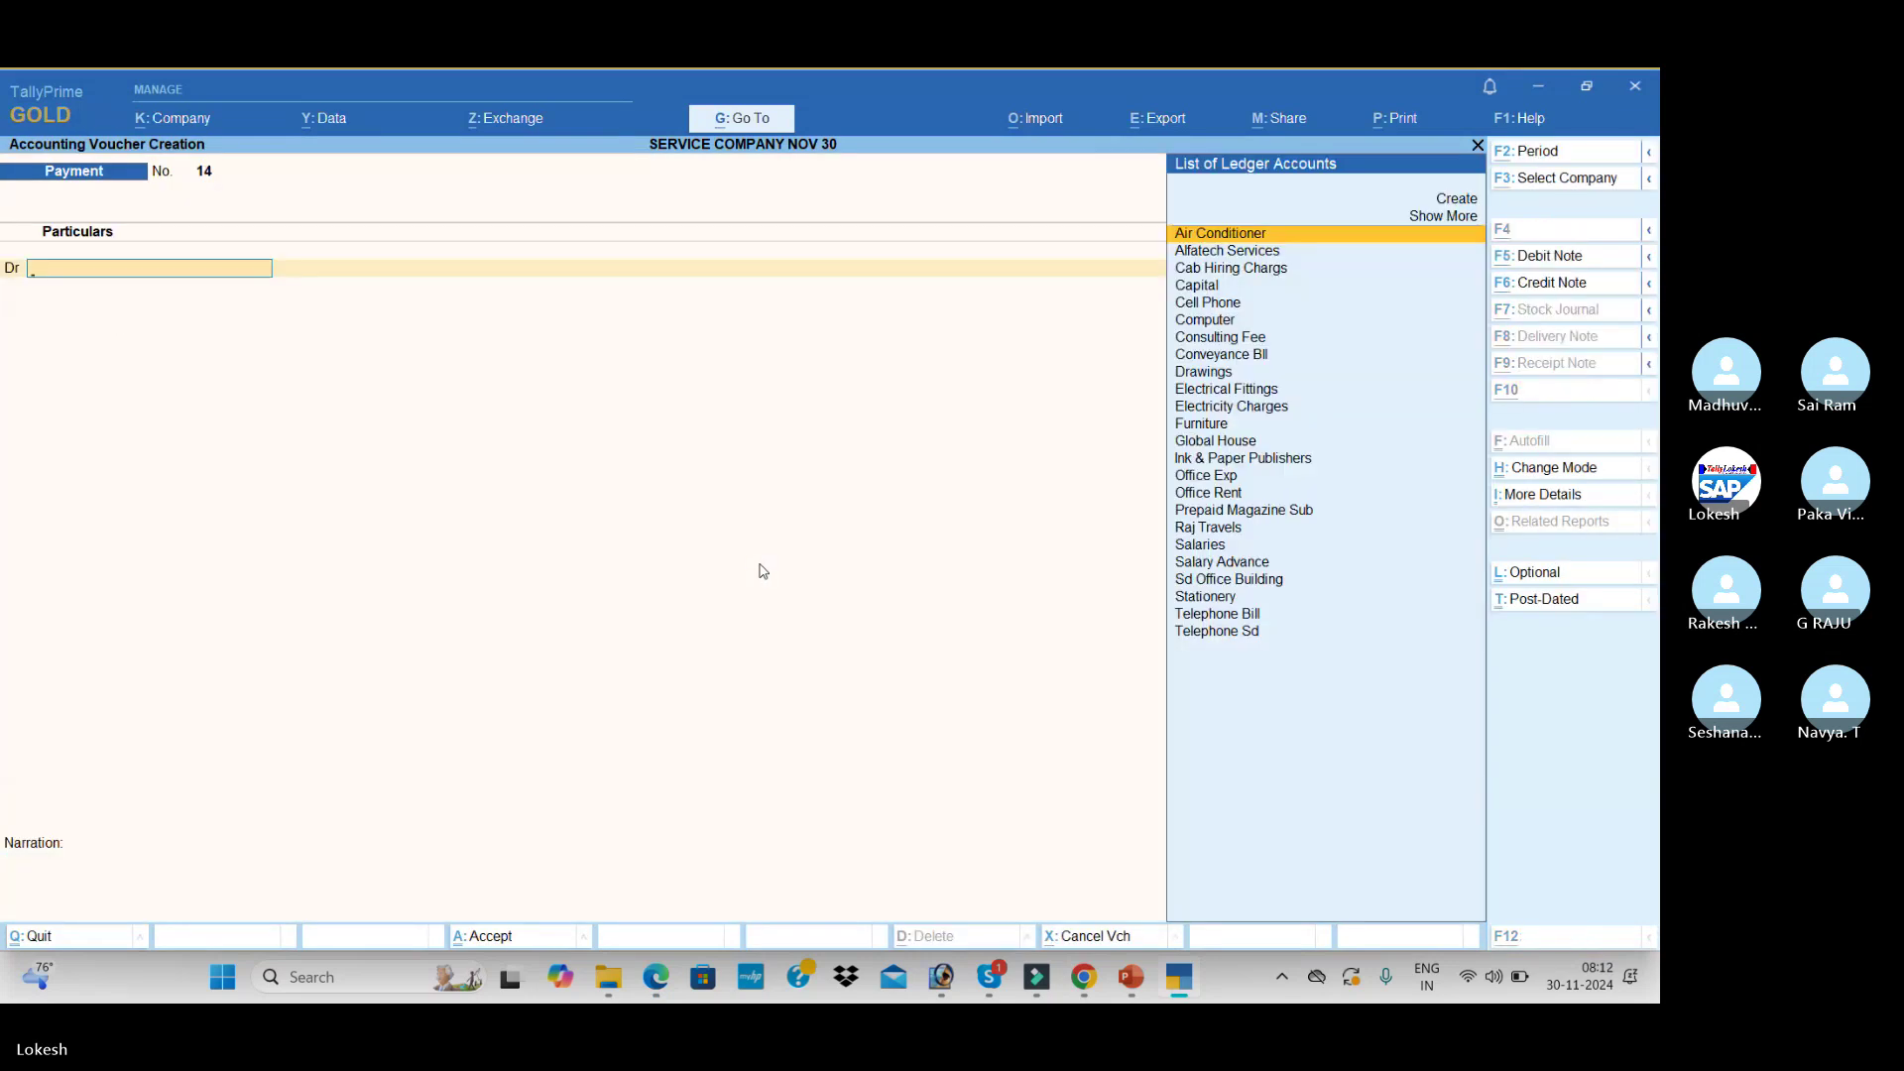
# - Enter the entry 30 payment lines from the PDF: debit Salaries with 12,000 and credit Salary Advance with 3,000
pyautogui.hotkey('alt', 'Tab')
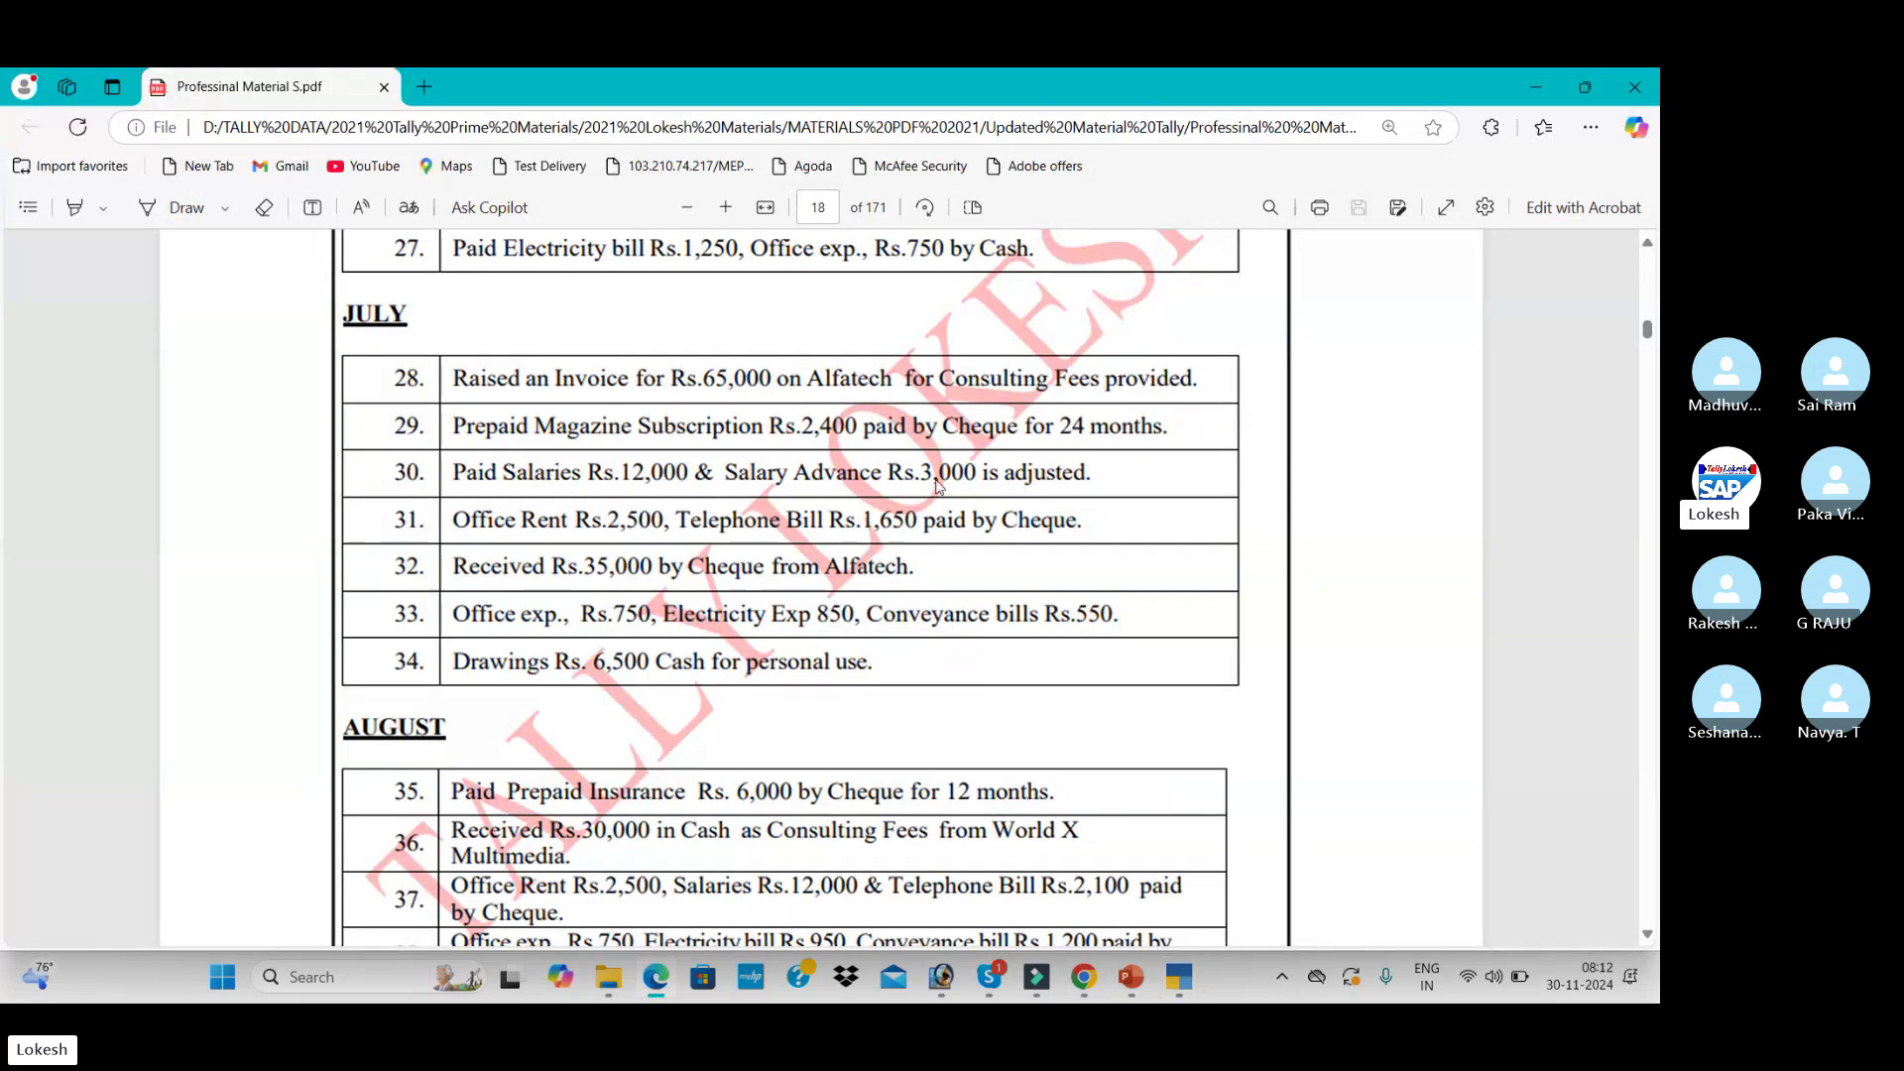
pyautogui.hotkey('alt', 'Tab')
pyautogui.write('sal')
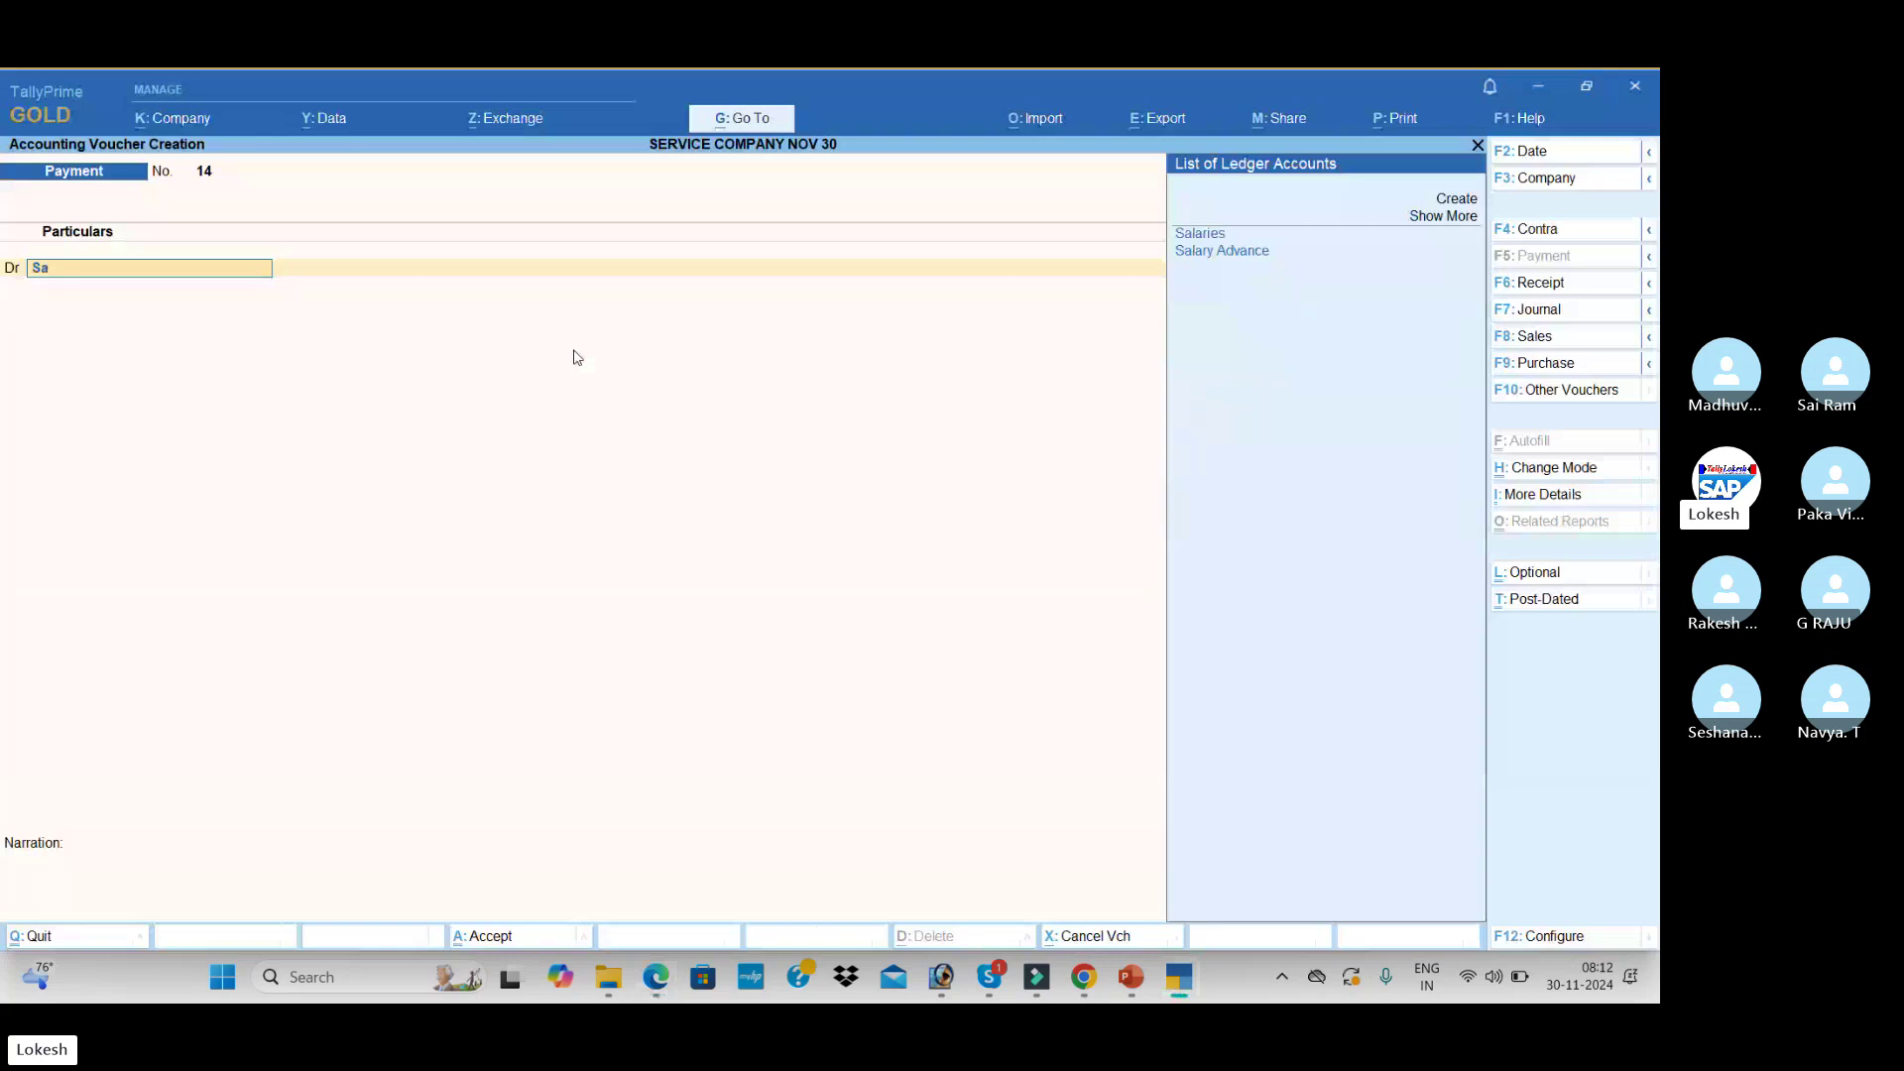
pyautogui.press('Return')
pyautogui.write('1200')
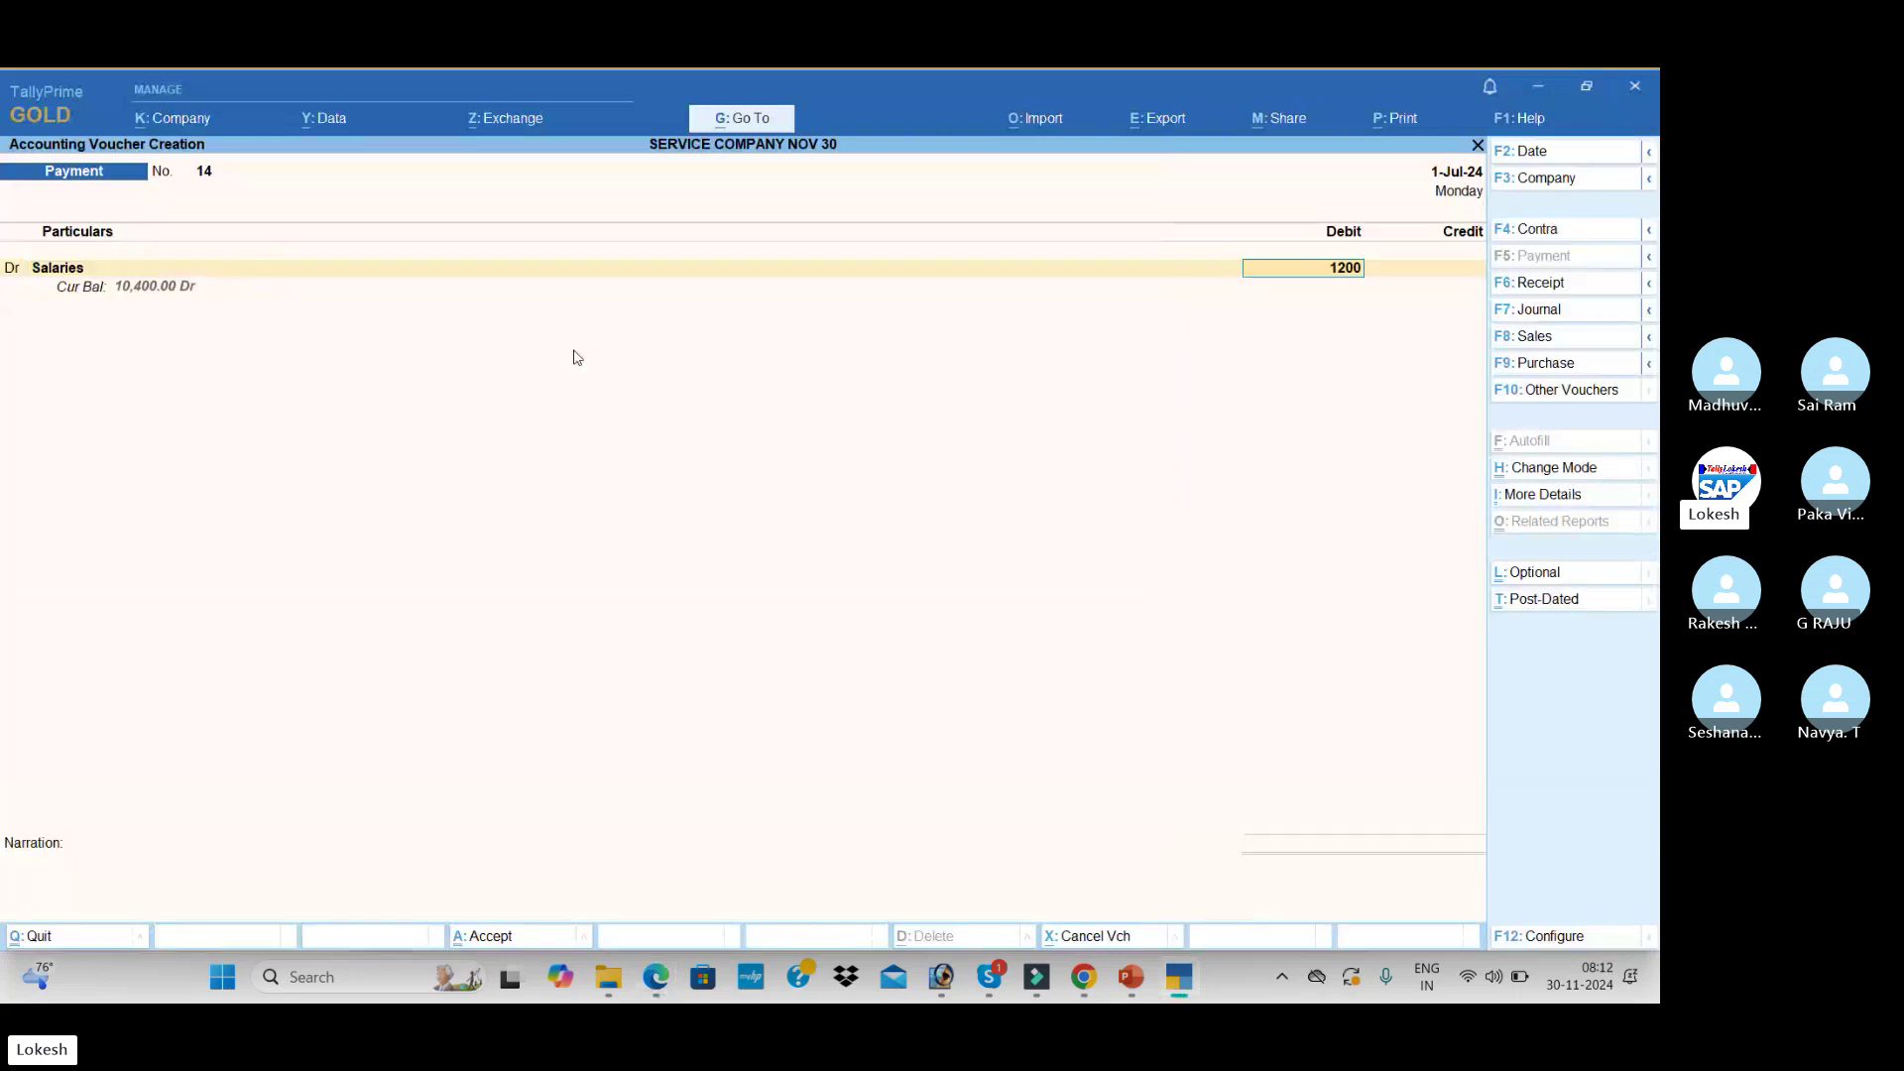
pyautogui.write('0')
pyautogui.press('Return')
pyautogui.write('Sa')
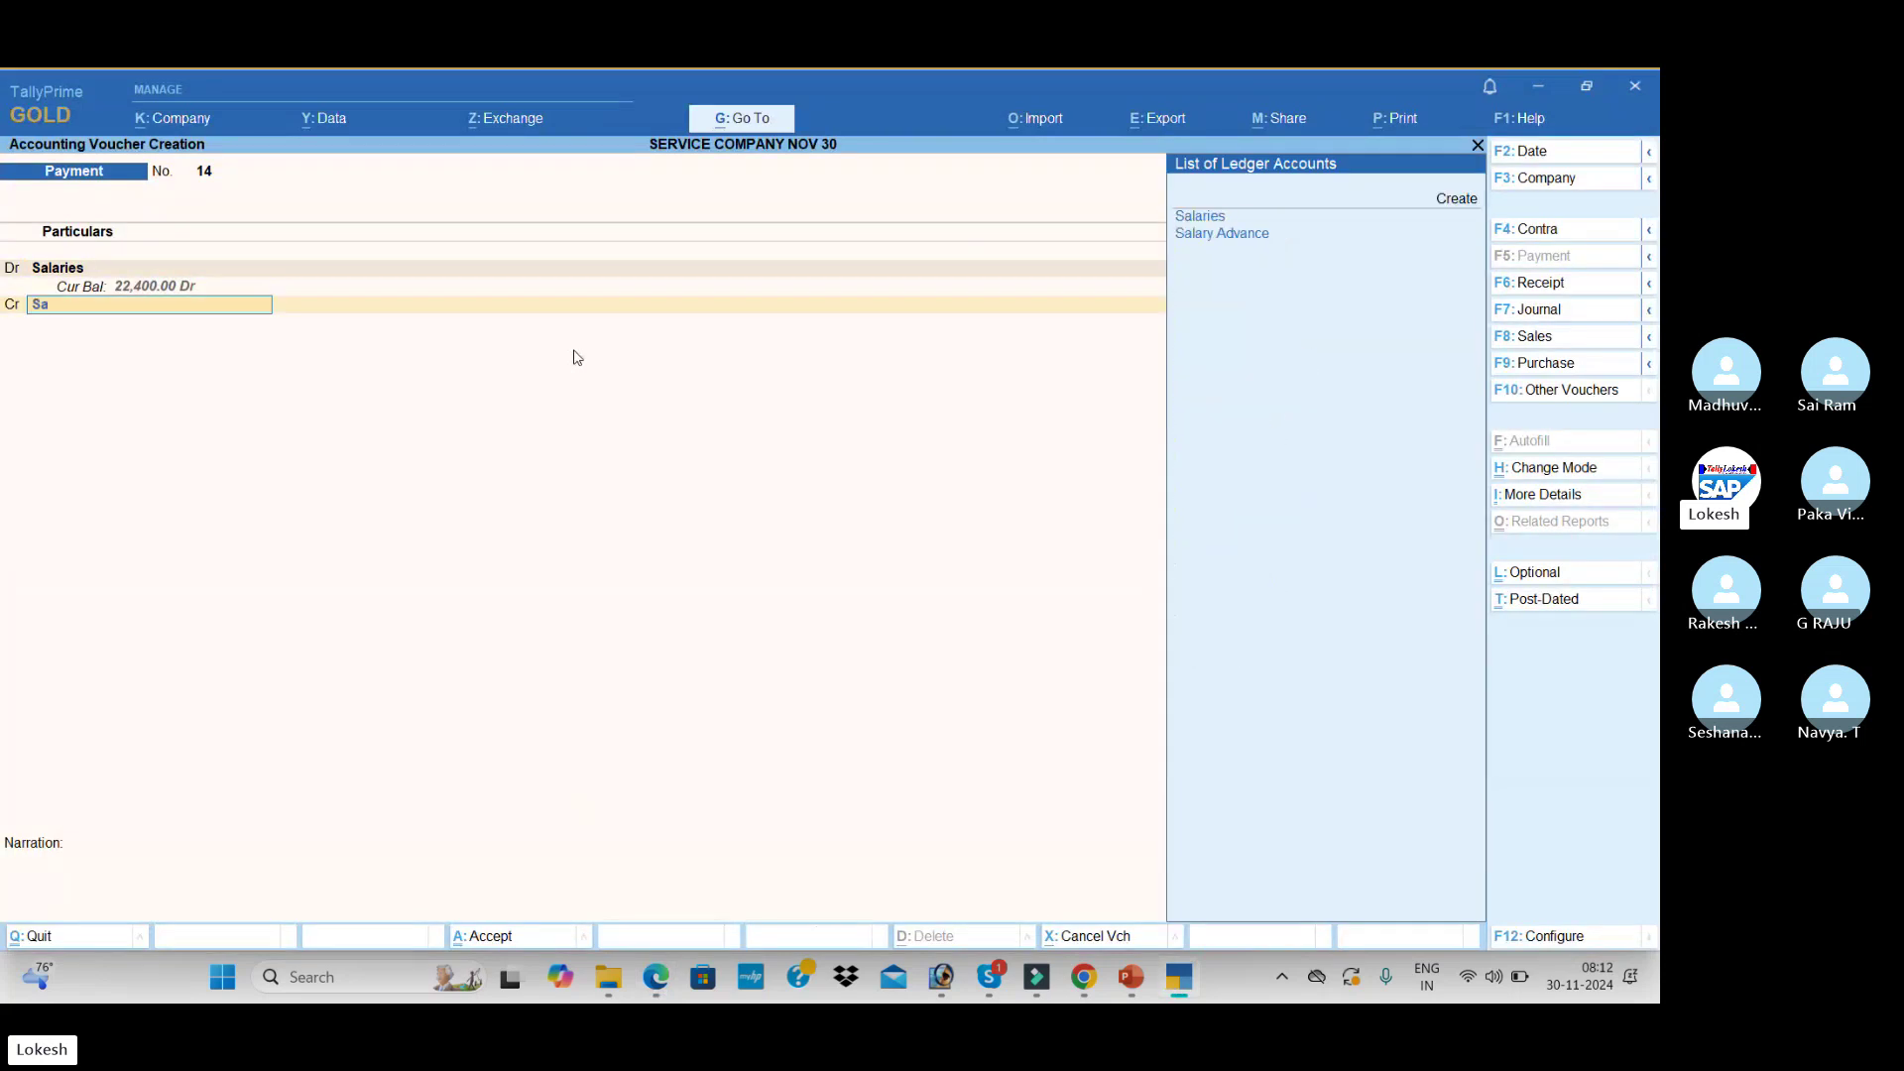
pyautogui.press('Down')
pyautogui.press('Return')
pyautogui.write('3000')
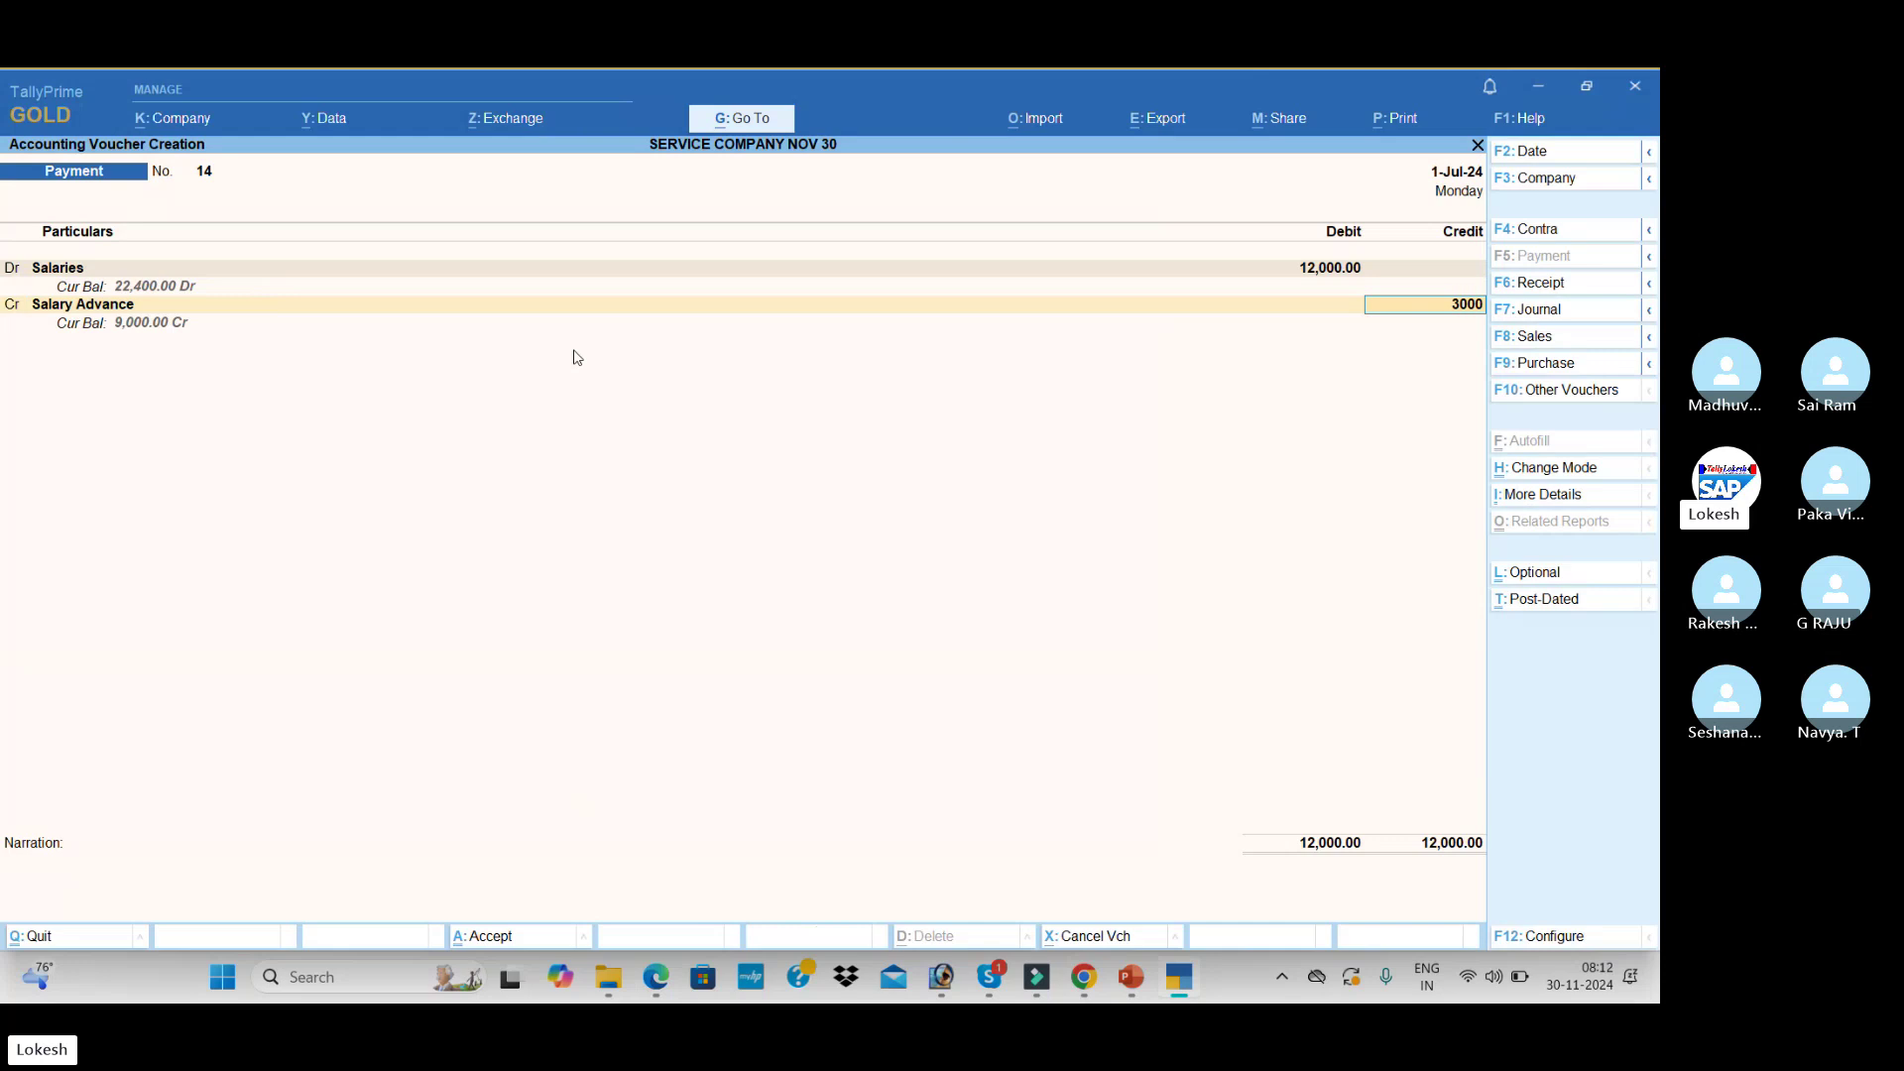
pyautogui.press('Return')
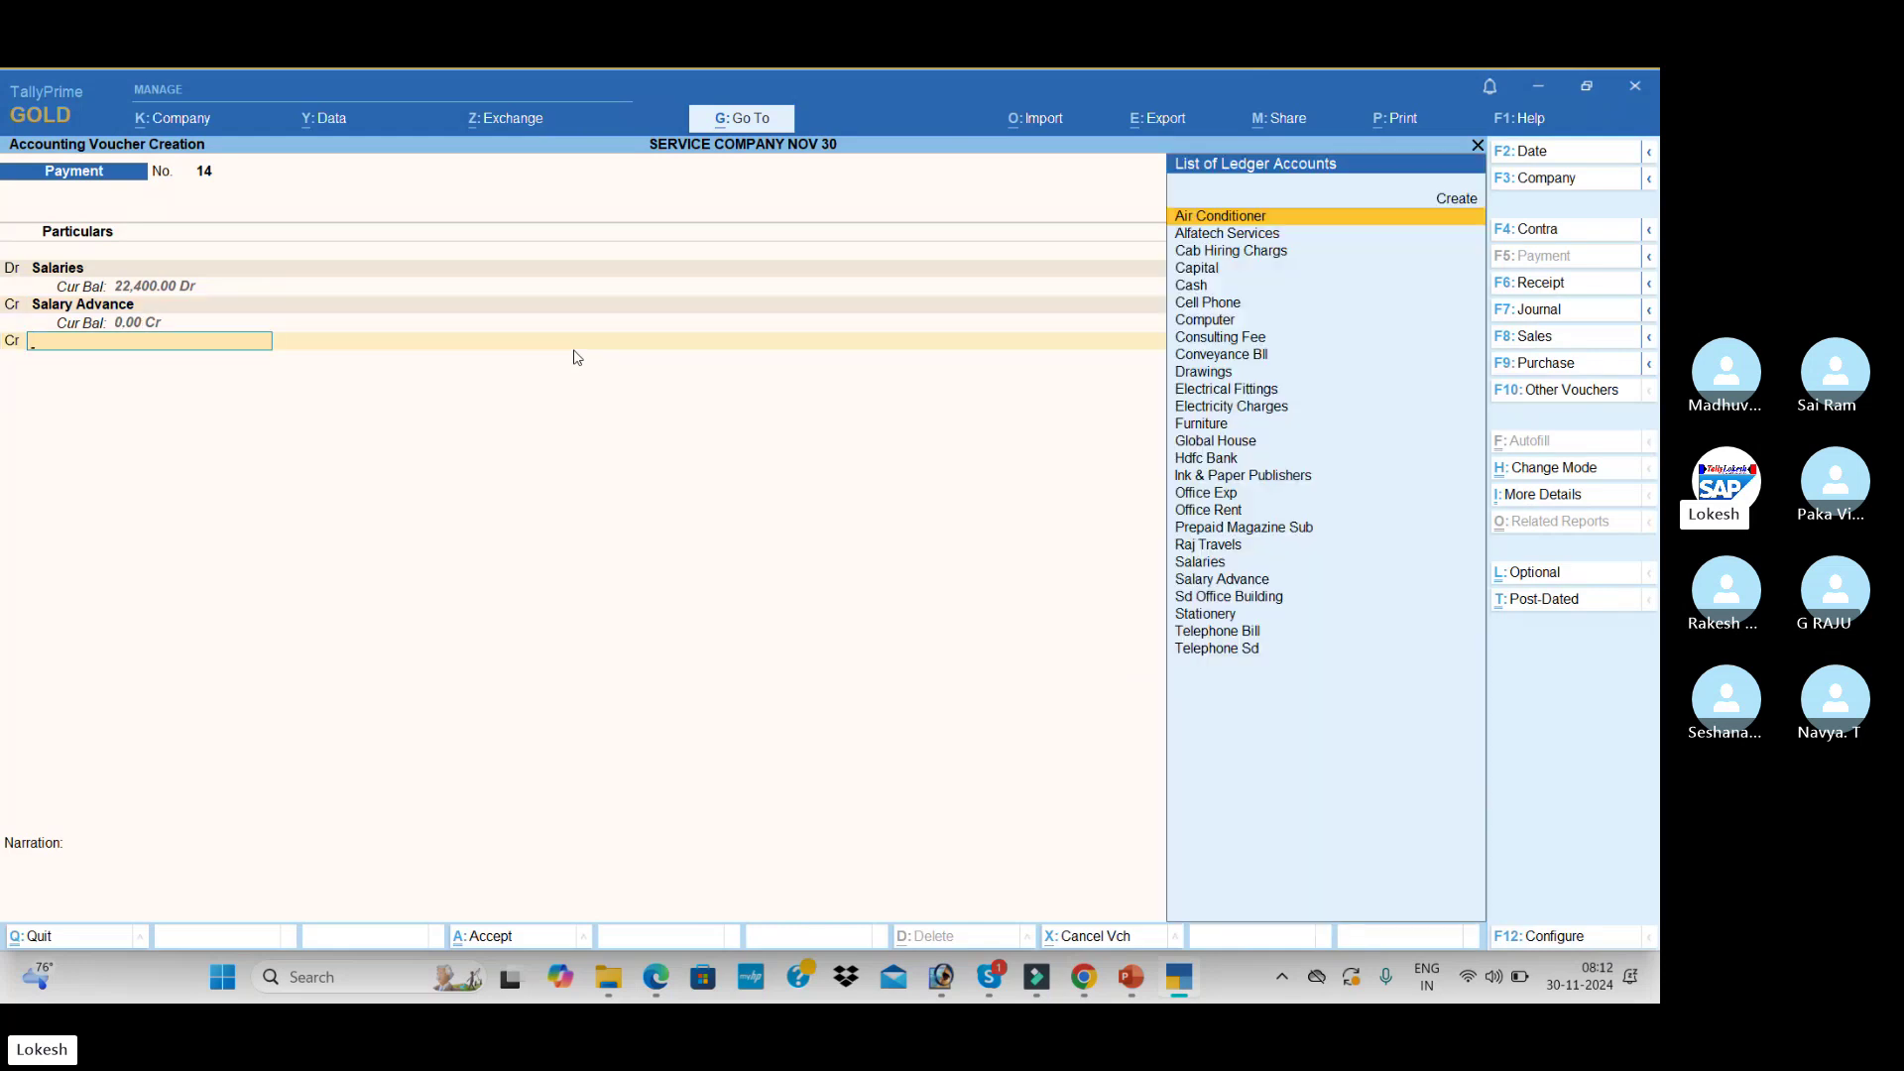
# - Credit the remaining 9,000 of the salary payment to Cash and save the voucher without a narration
pyautogui.hotkey('alt', 'Tab')
pyautogui.hotkey('alt', 'Tab')
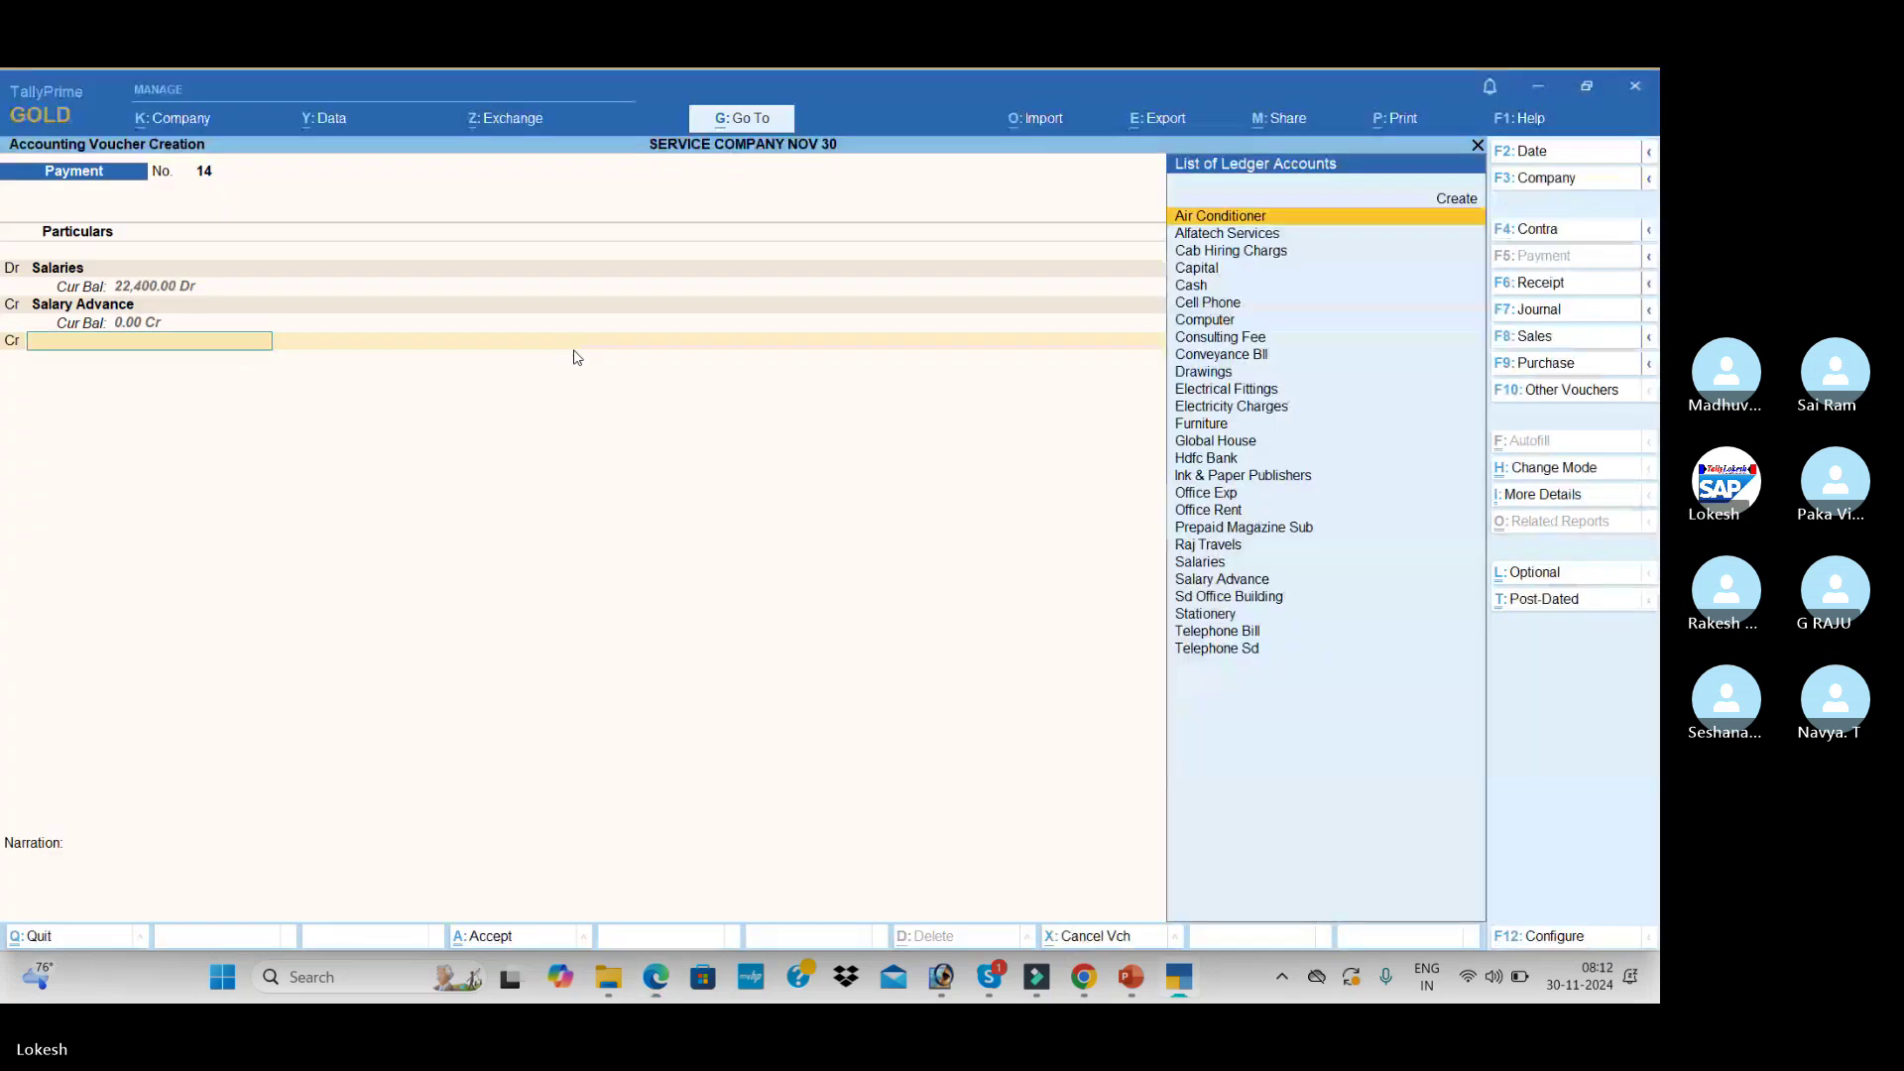
pyautogui.write('ca')
pyautogui.press('Down')
pyautogui.press('Down')
pyautogui.press('Return')
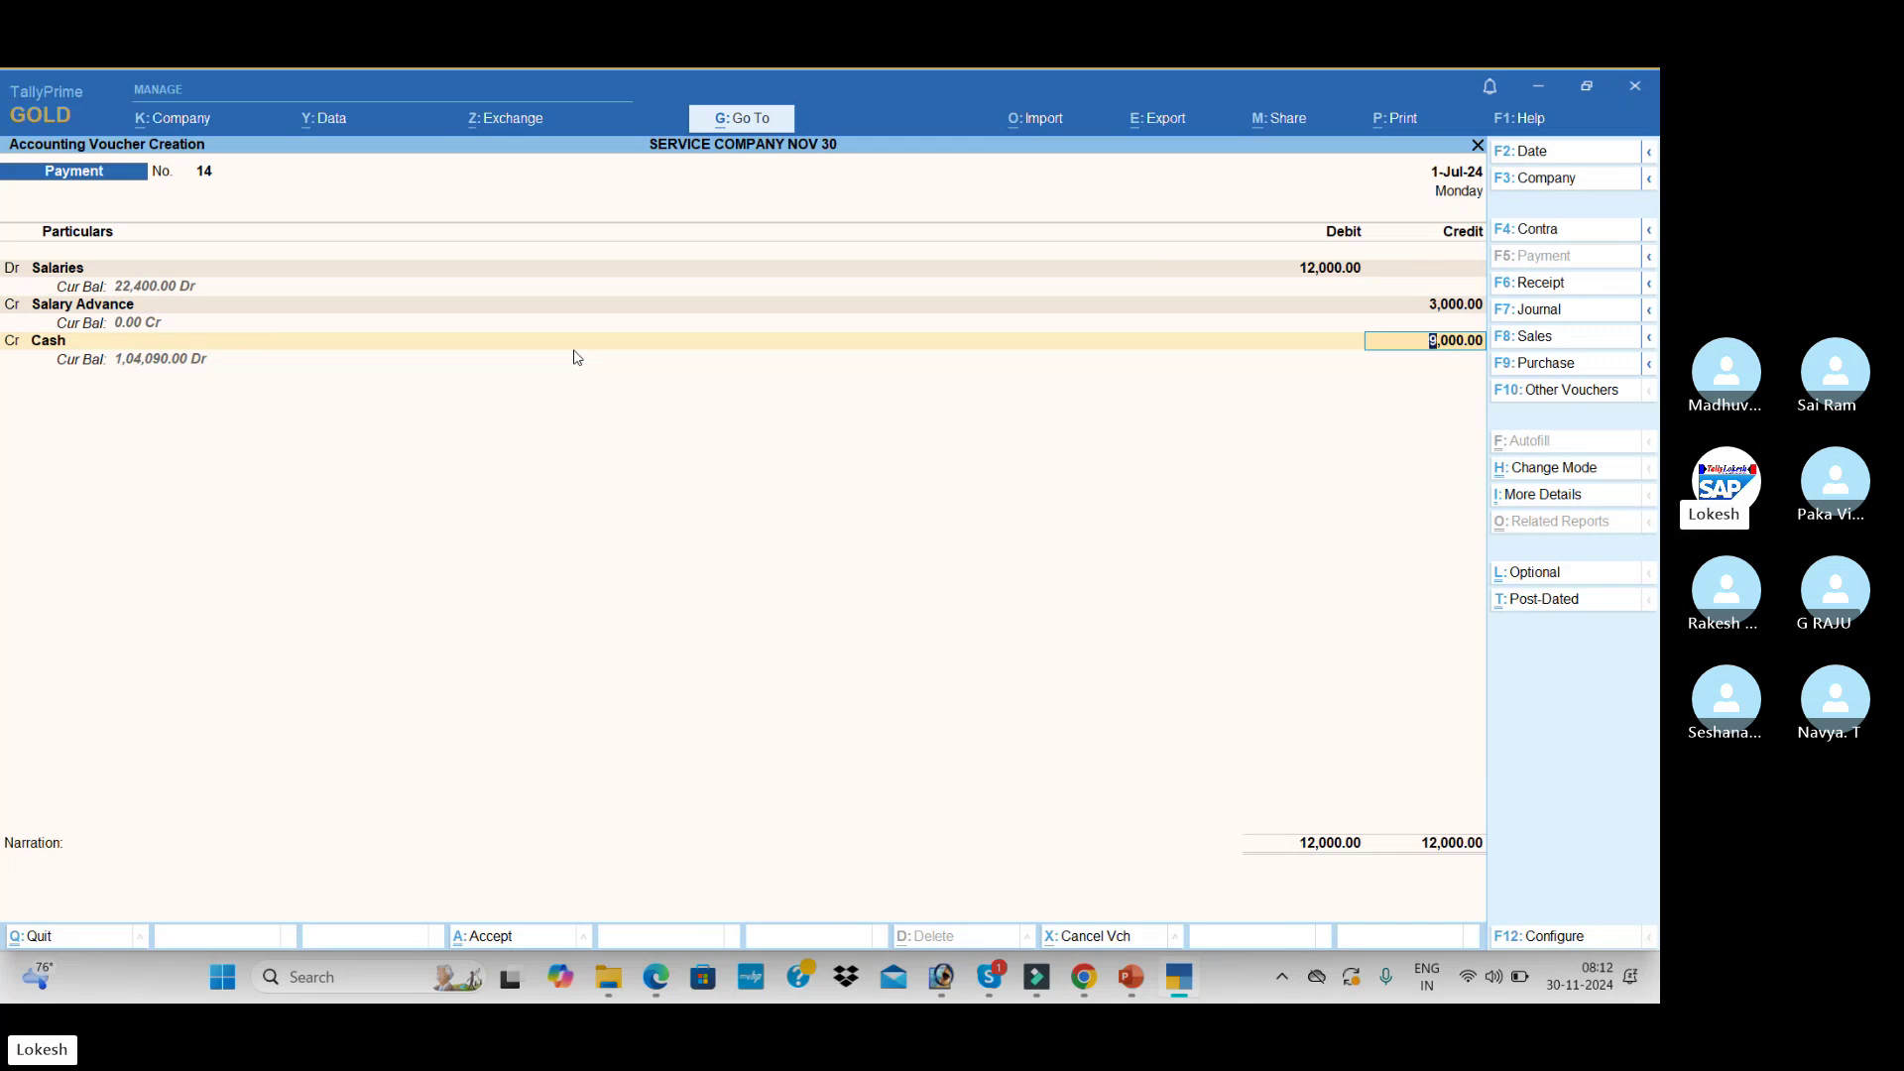
pyautogui.press('Return')
pyautogui.press('Return')
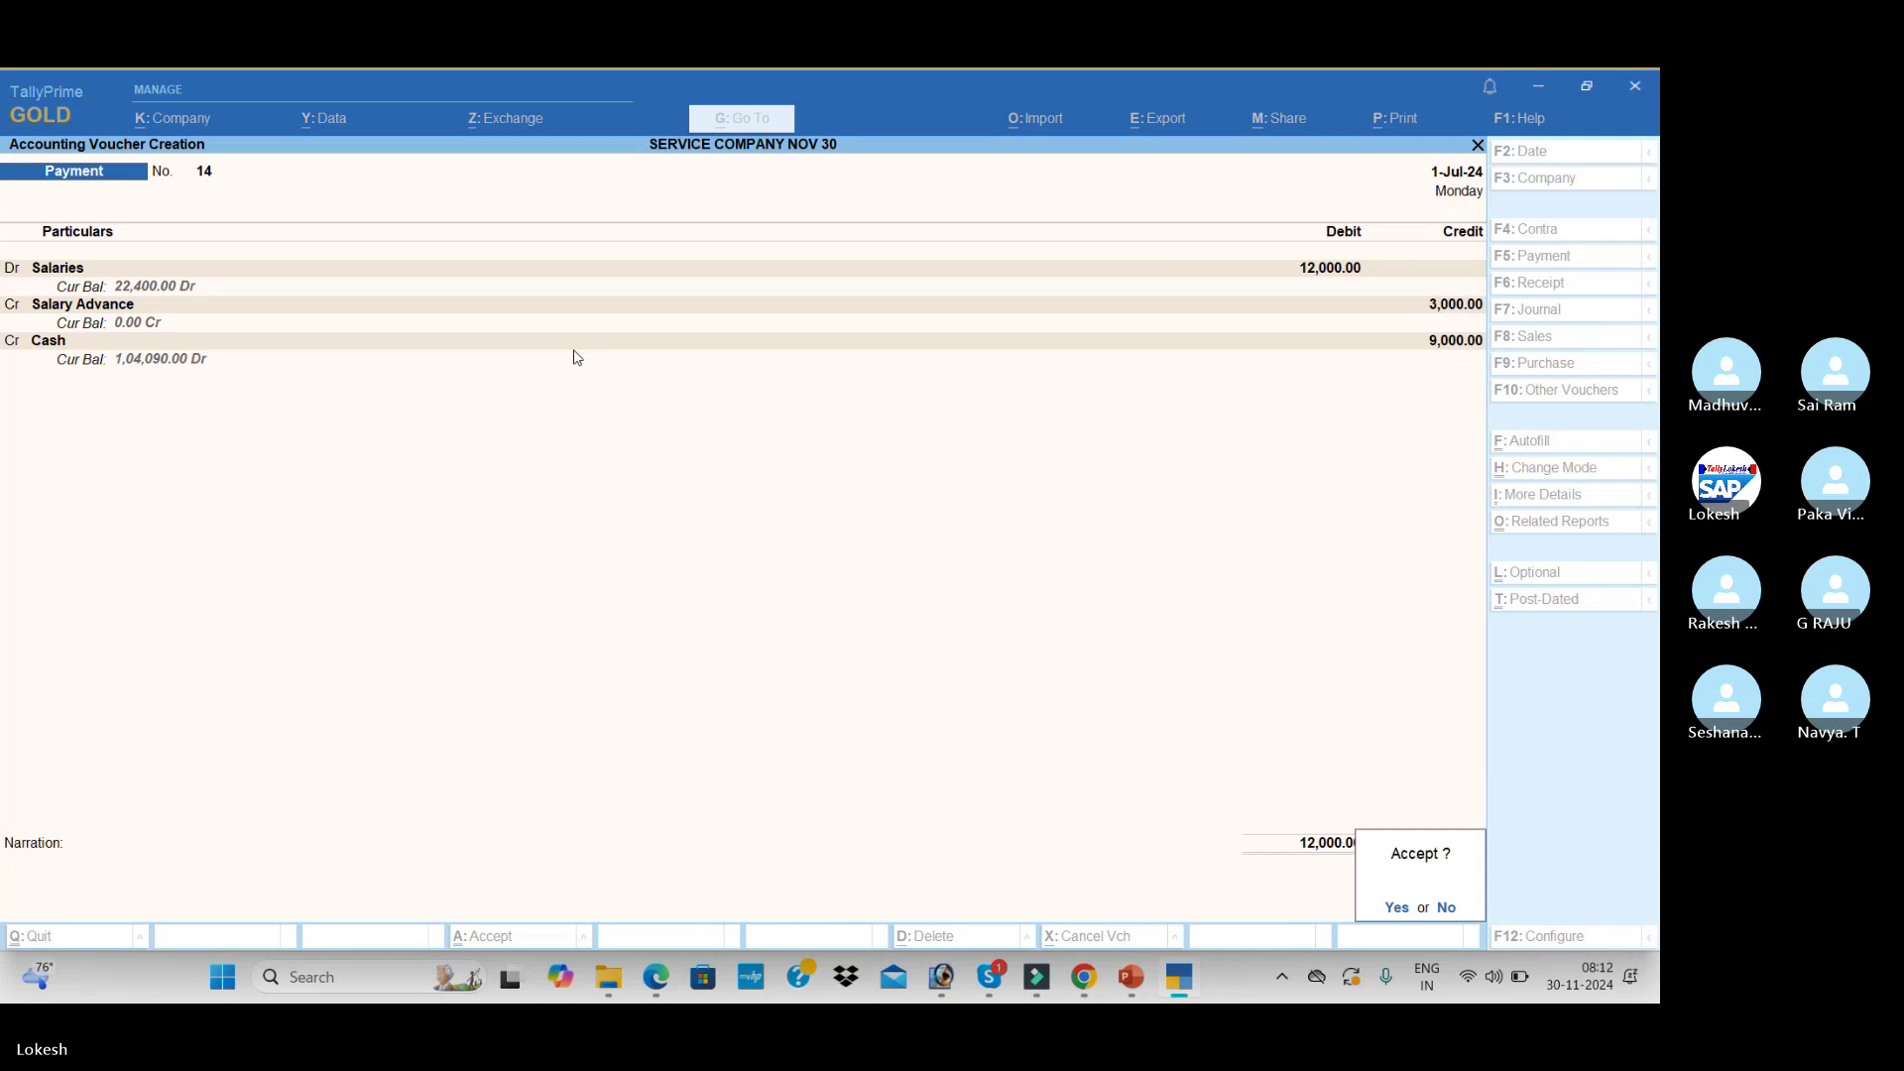
pyautogui.press('Return')
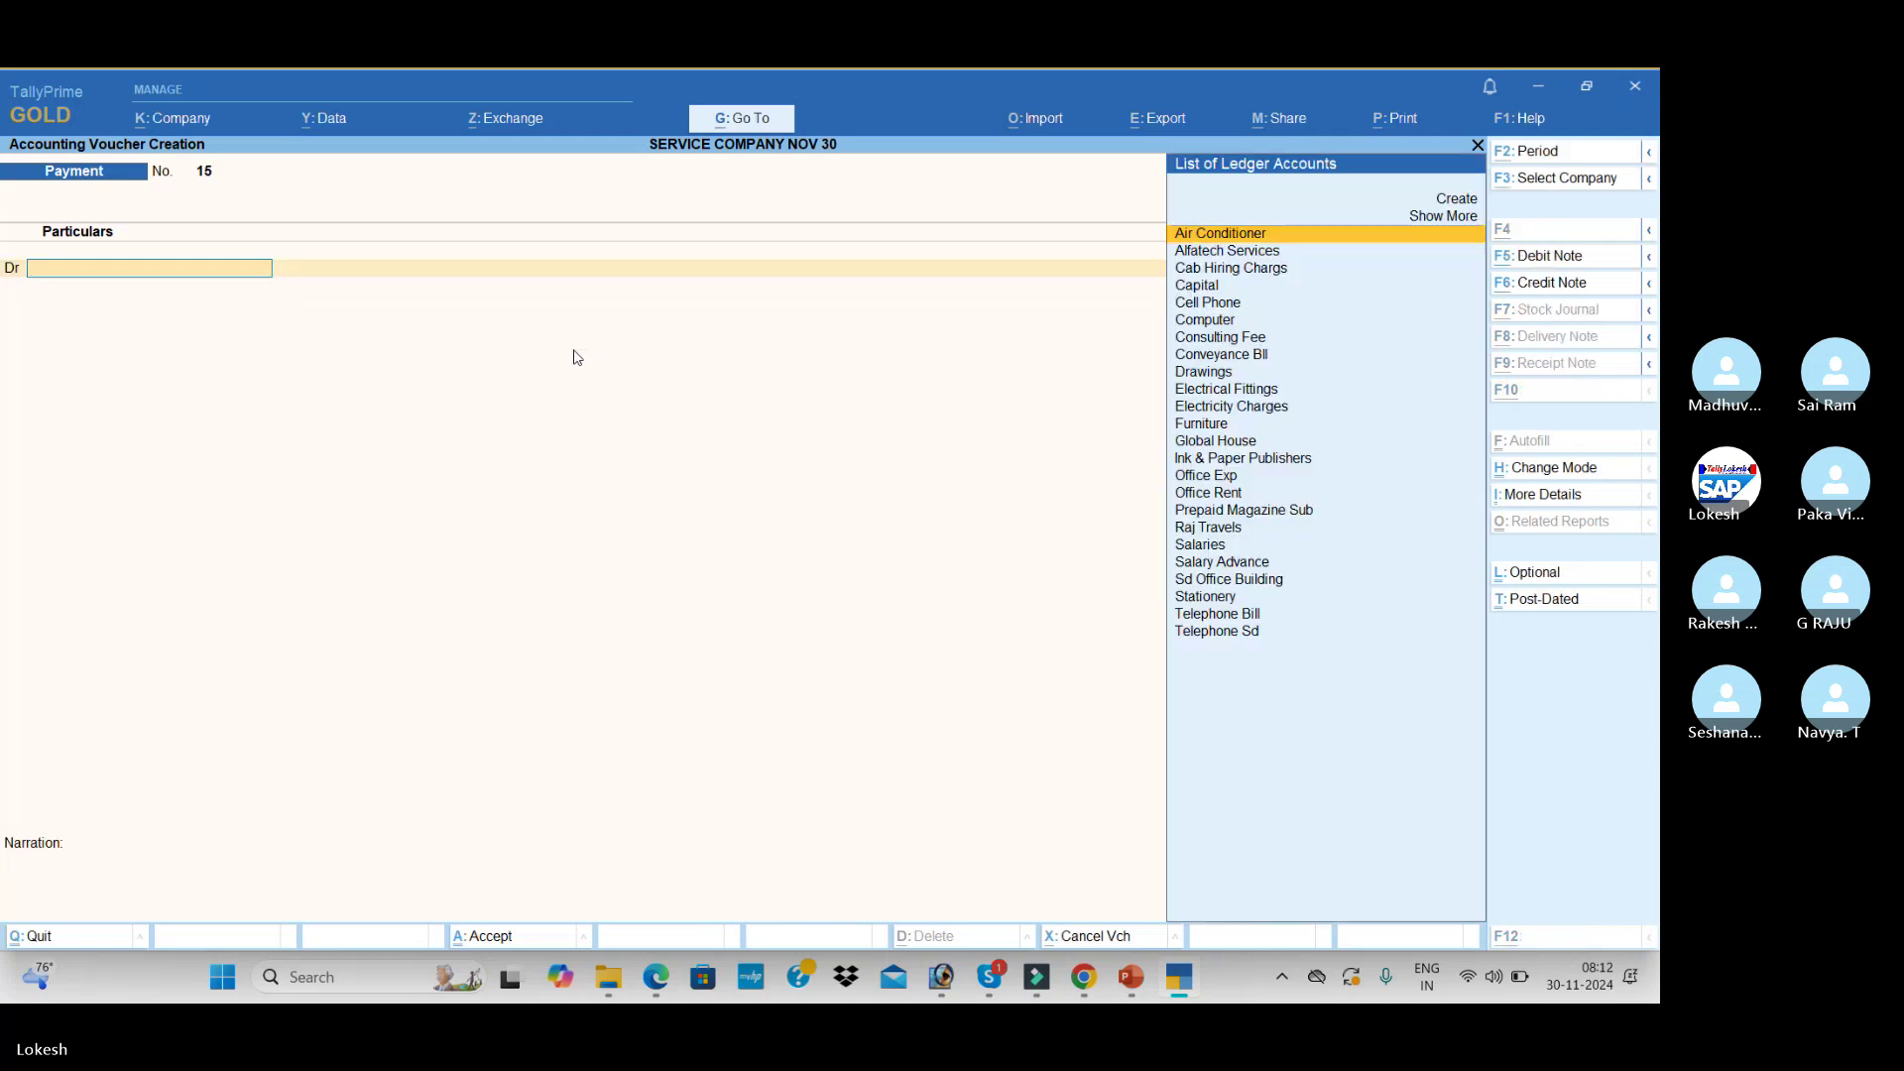
# - Look up the August entries in the PDF and set the payment voucher date to 1-8
pyautogui.hotkey('alt', 'Tab')
pyautogui.scroll(-1, 569, 355)
pyautogui.scroll(-1, 568, 355)
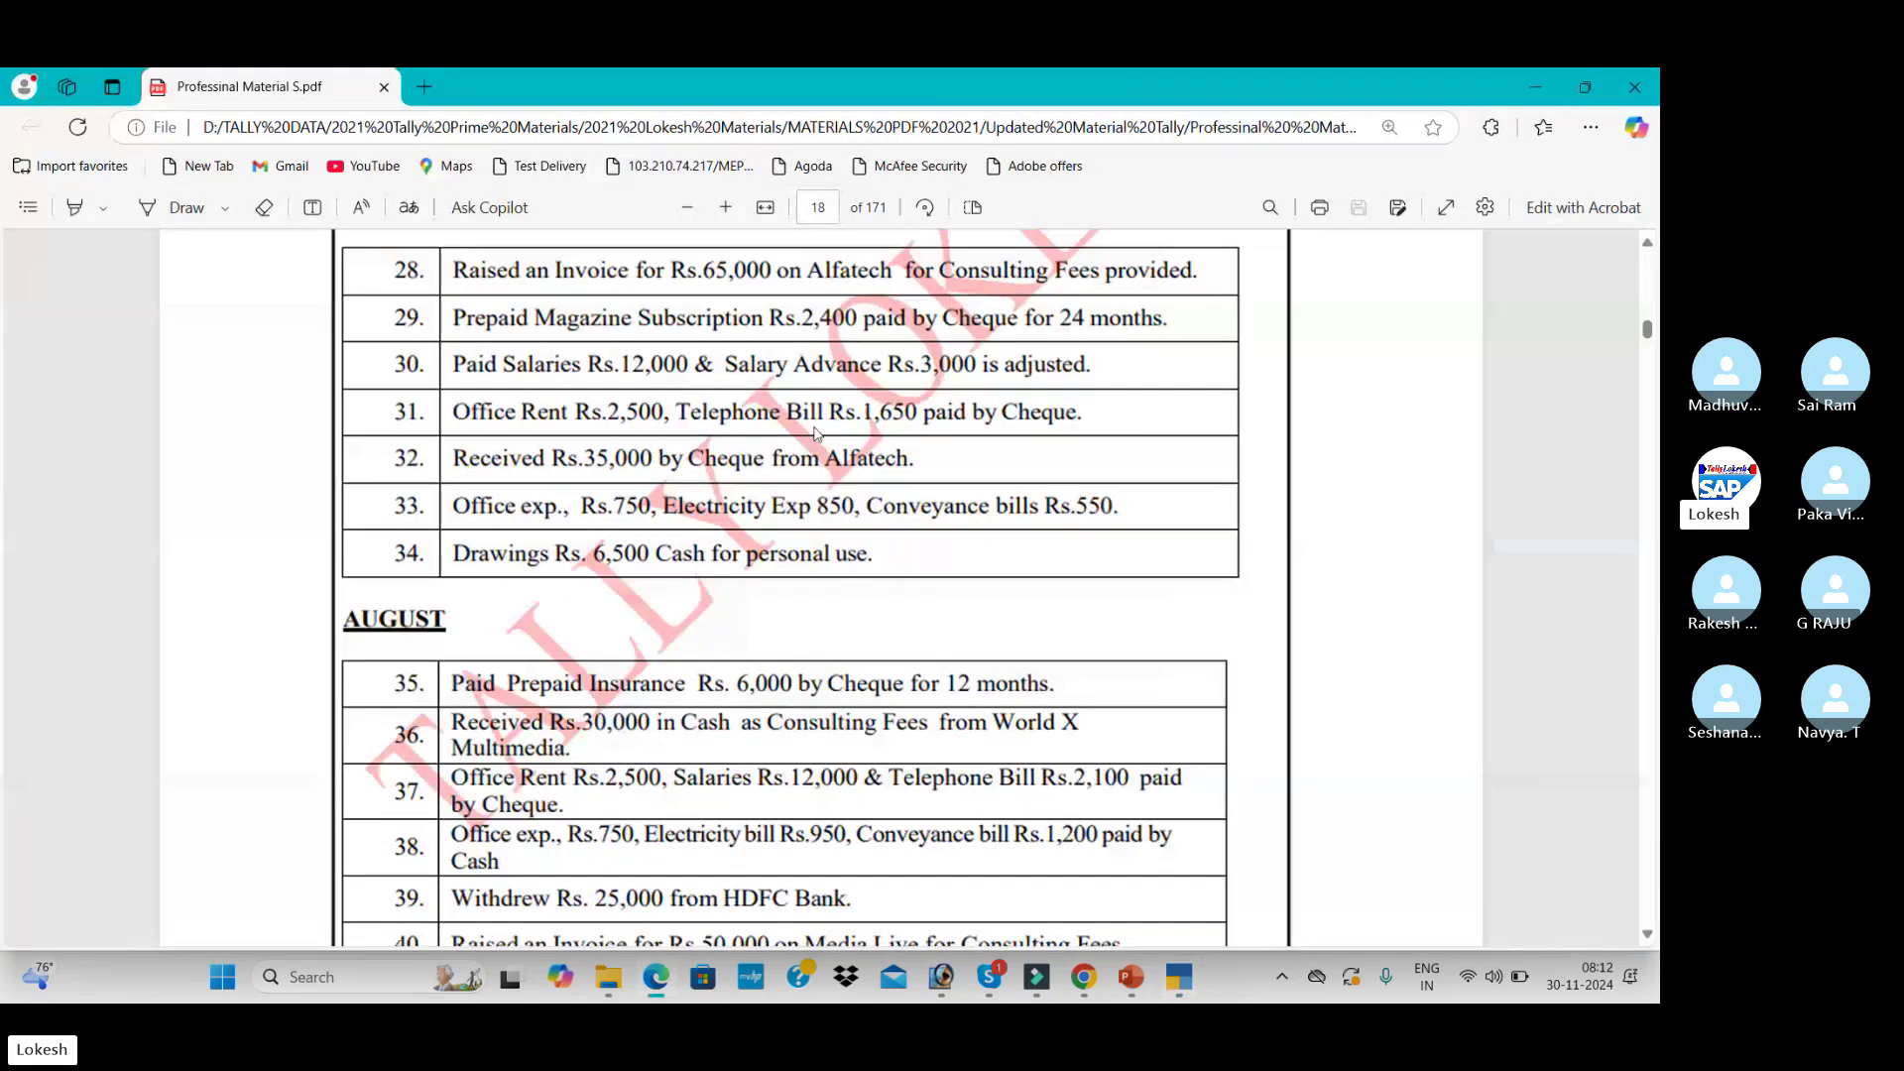
pyautogui.scroll(-3, 720, 403)
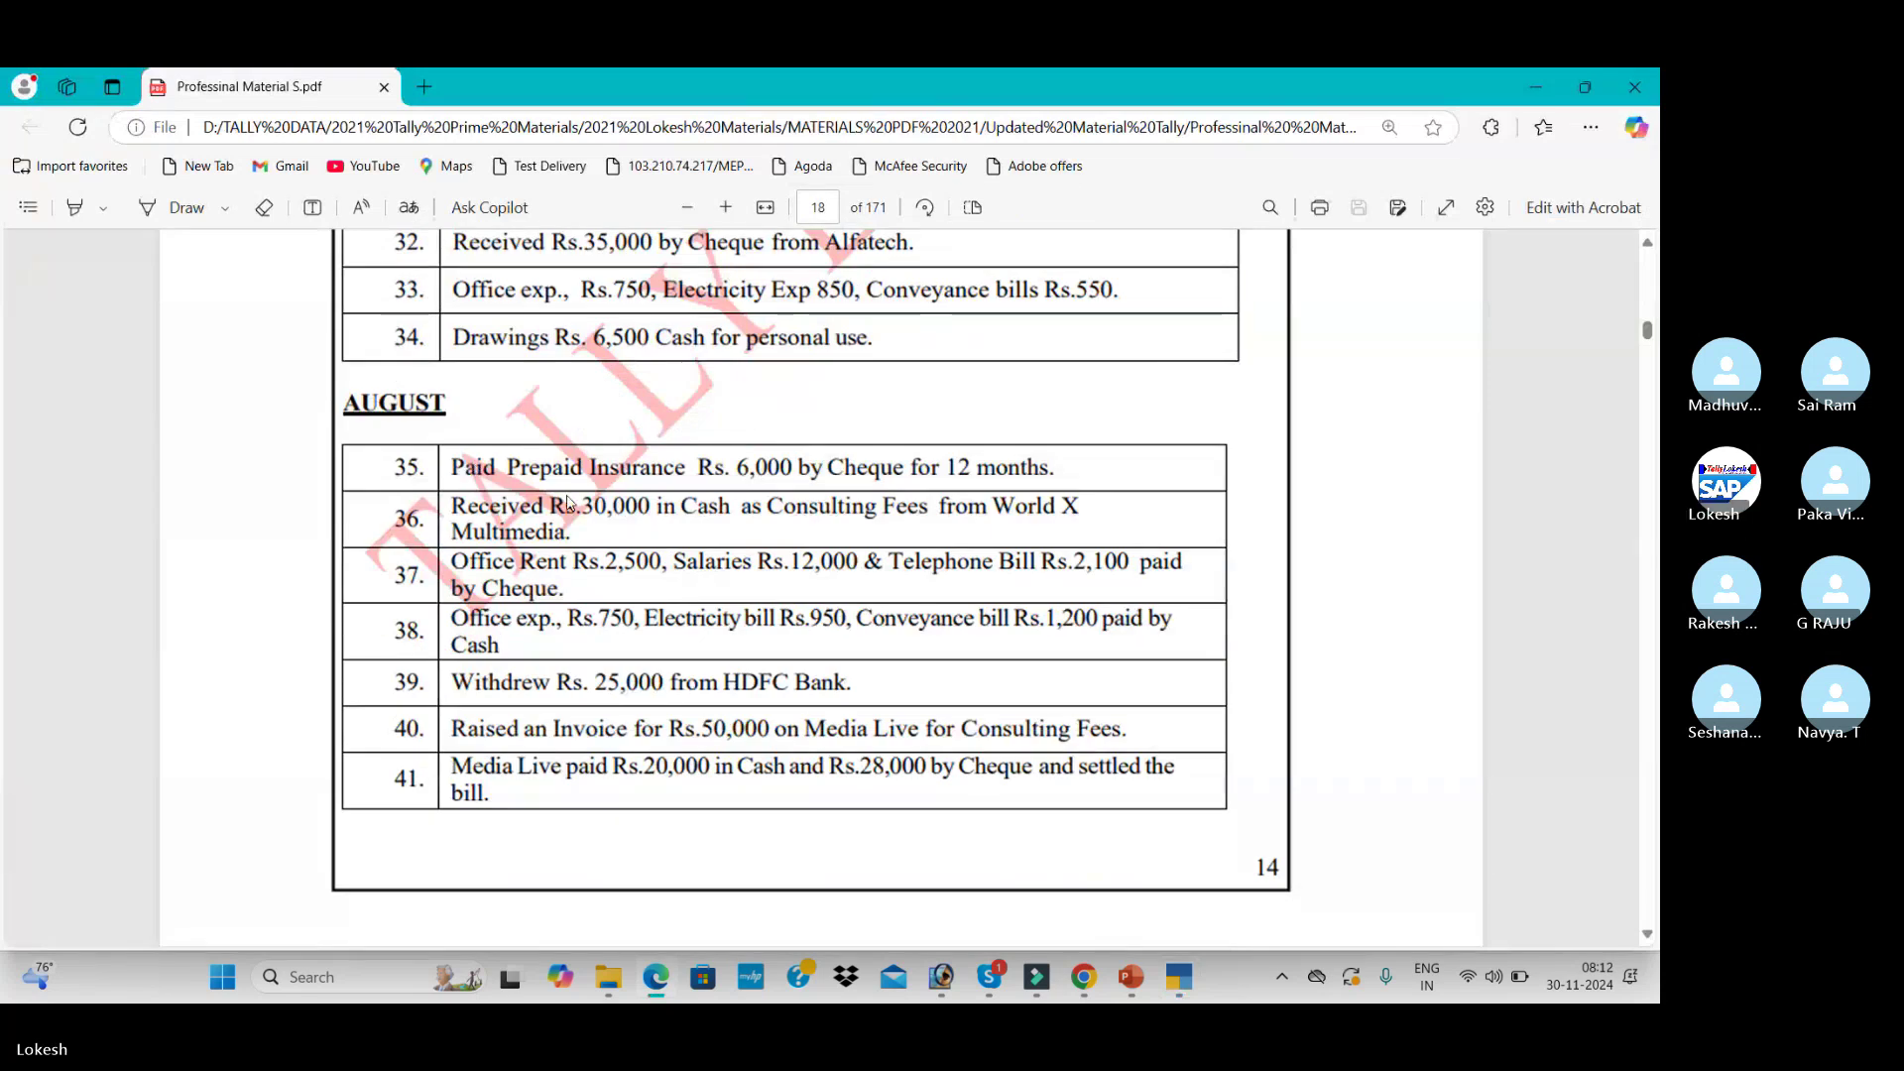
pyautogui.hotkey('alt', 'Tab')
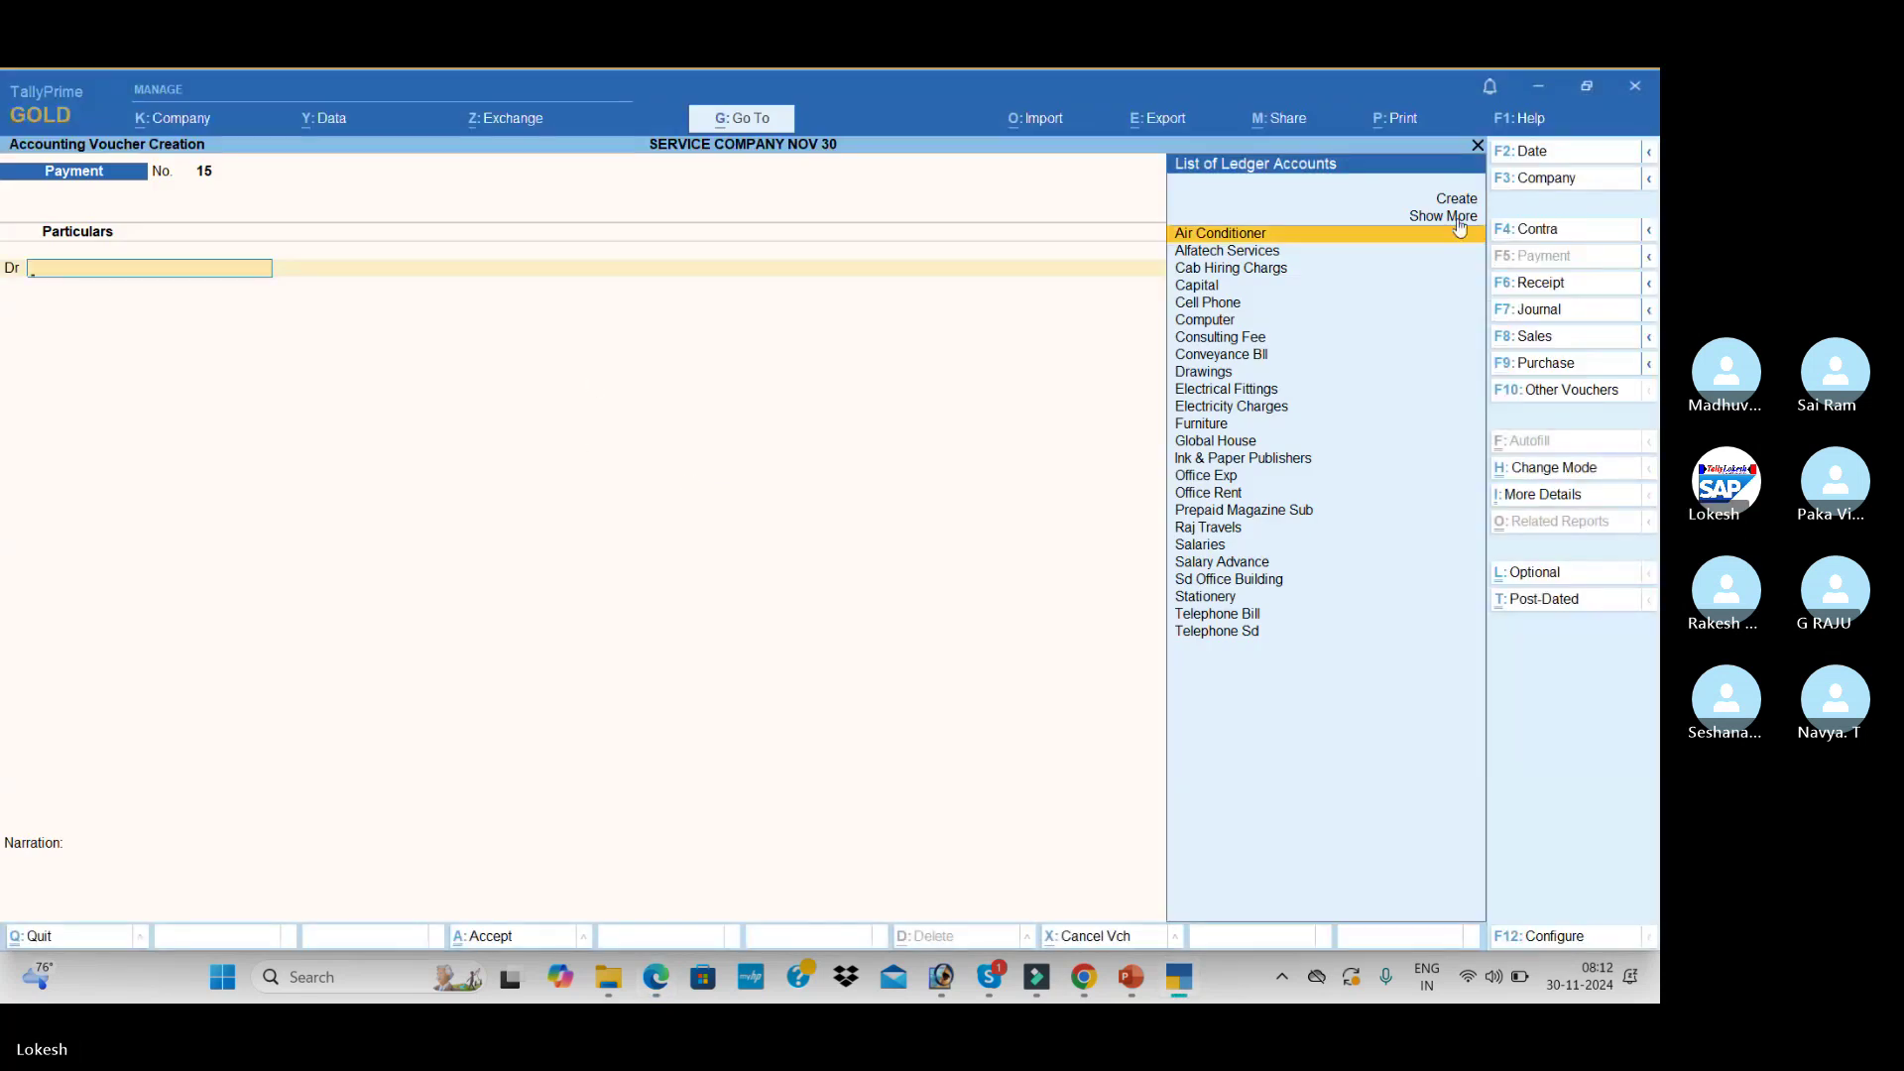
pyautogui.click(1535, 168)
pyautogui.write('1-8')
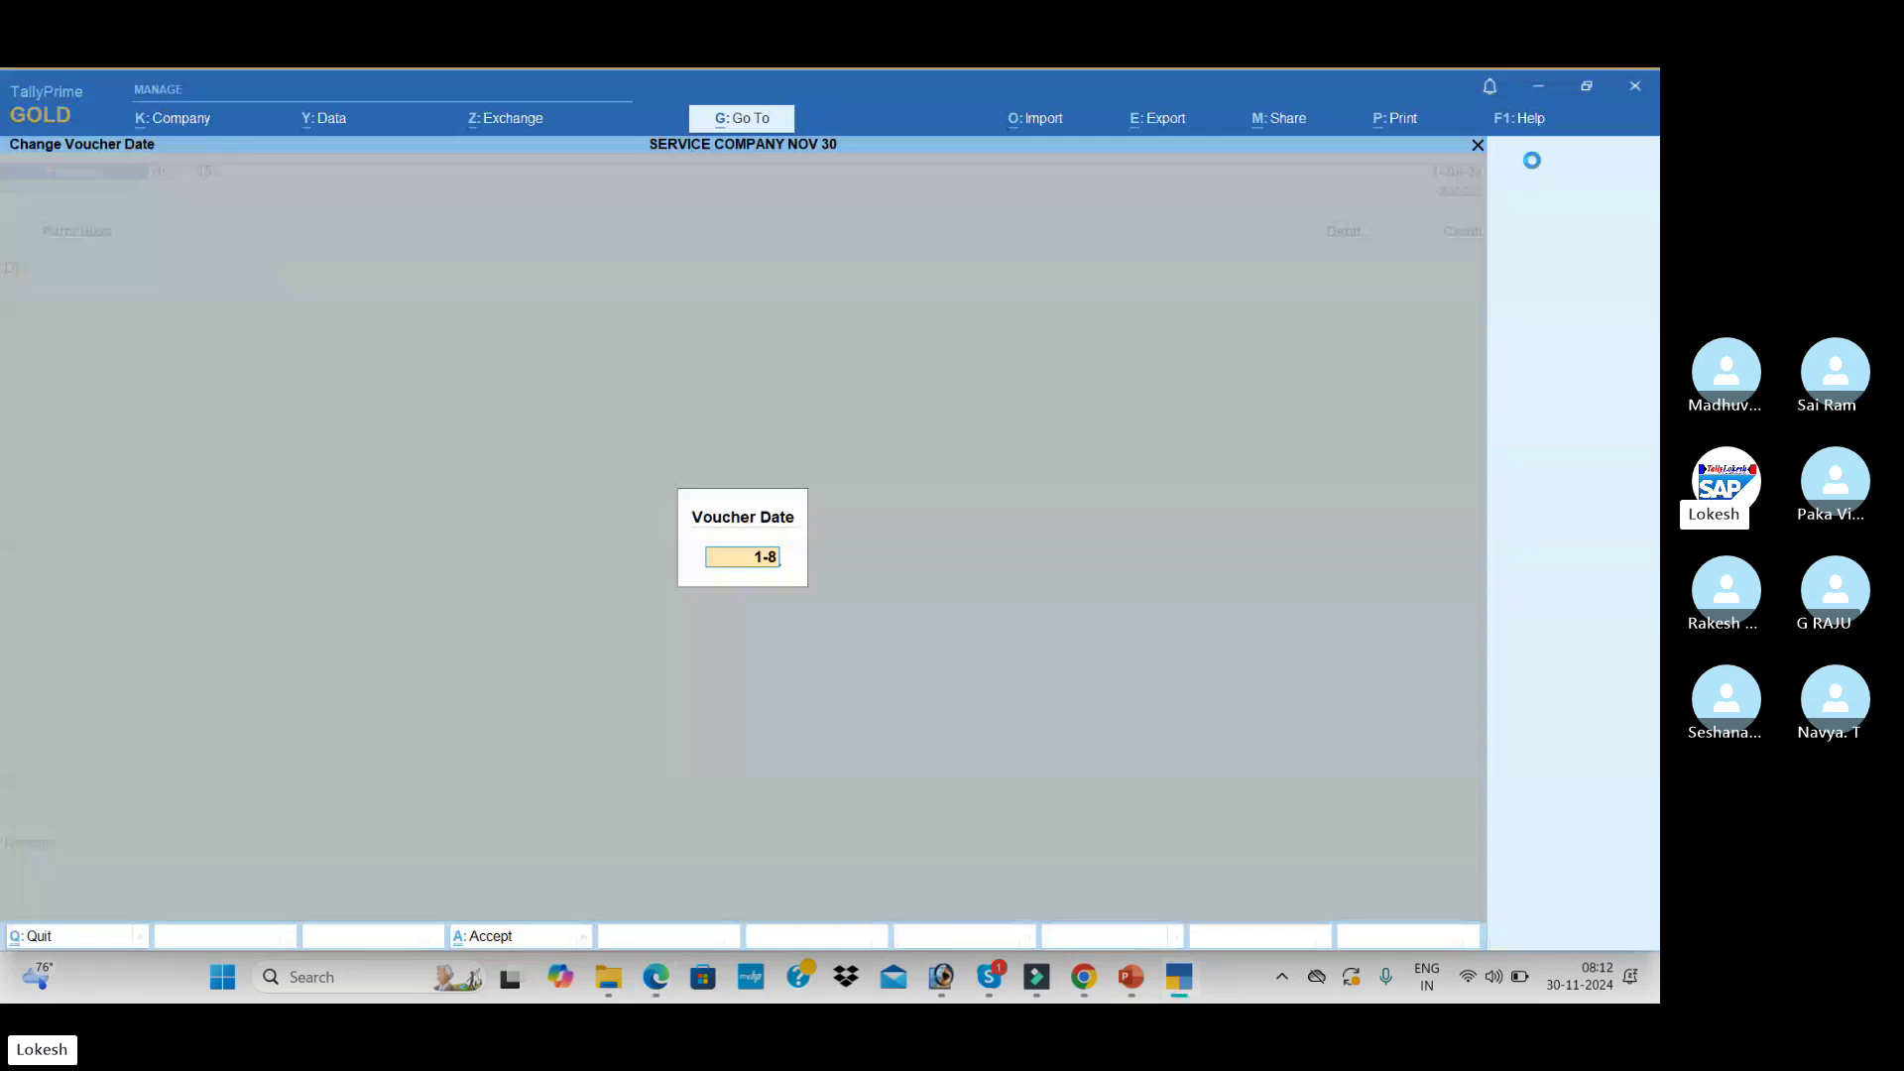
pyautogui.press('Return')
# - Create a ledger named Preapid Insurance under Current Assets for the debit side of the payment voucher
pyautogui.hotkey('alt', 'c')
pyautogui.write('Pre')
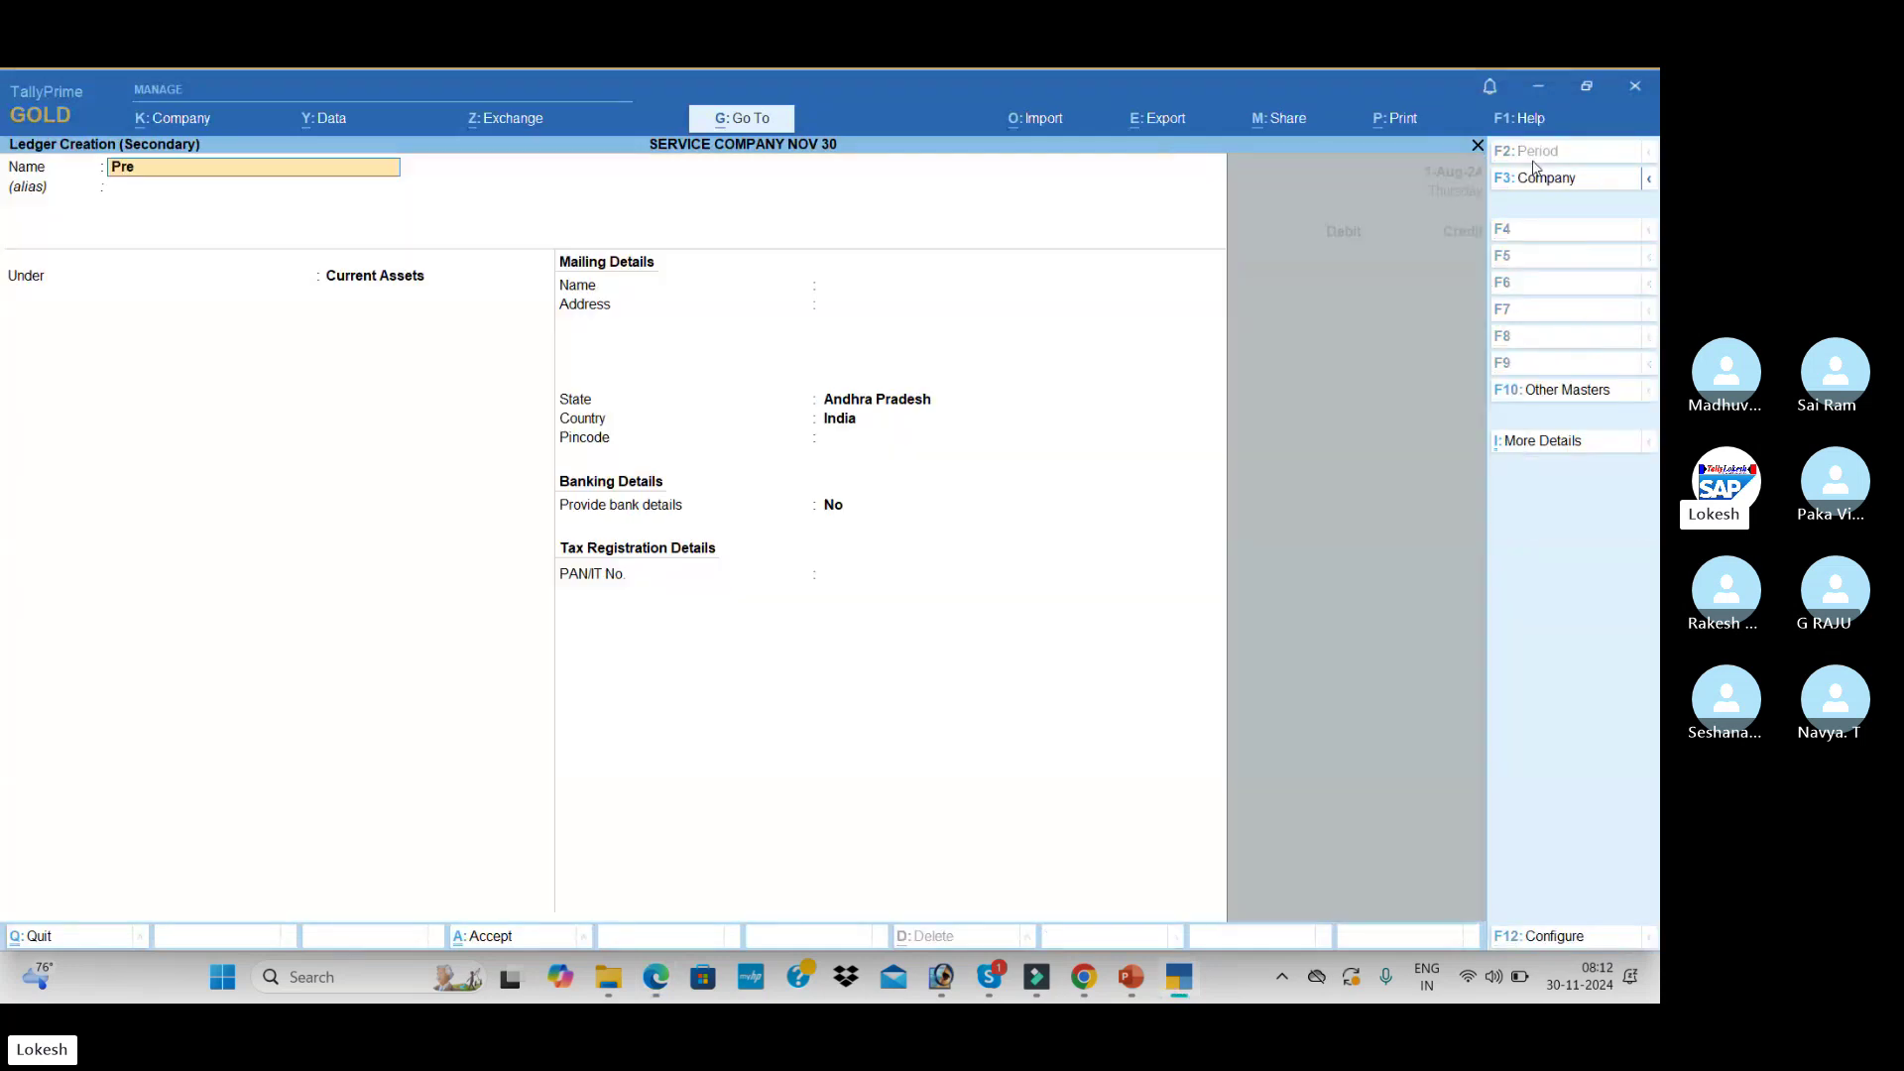
pyautogui.write('apid Ins')
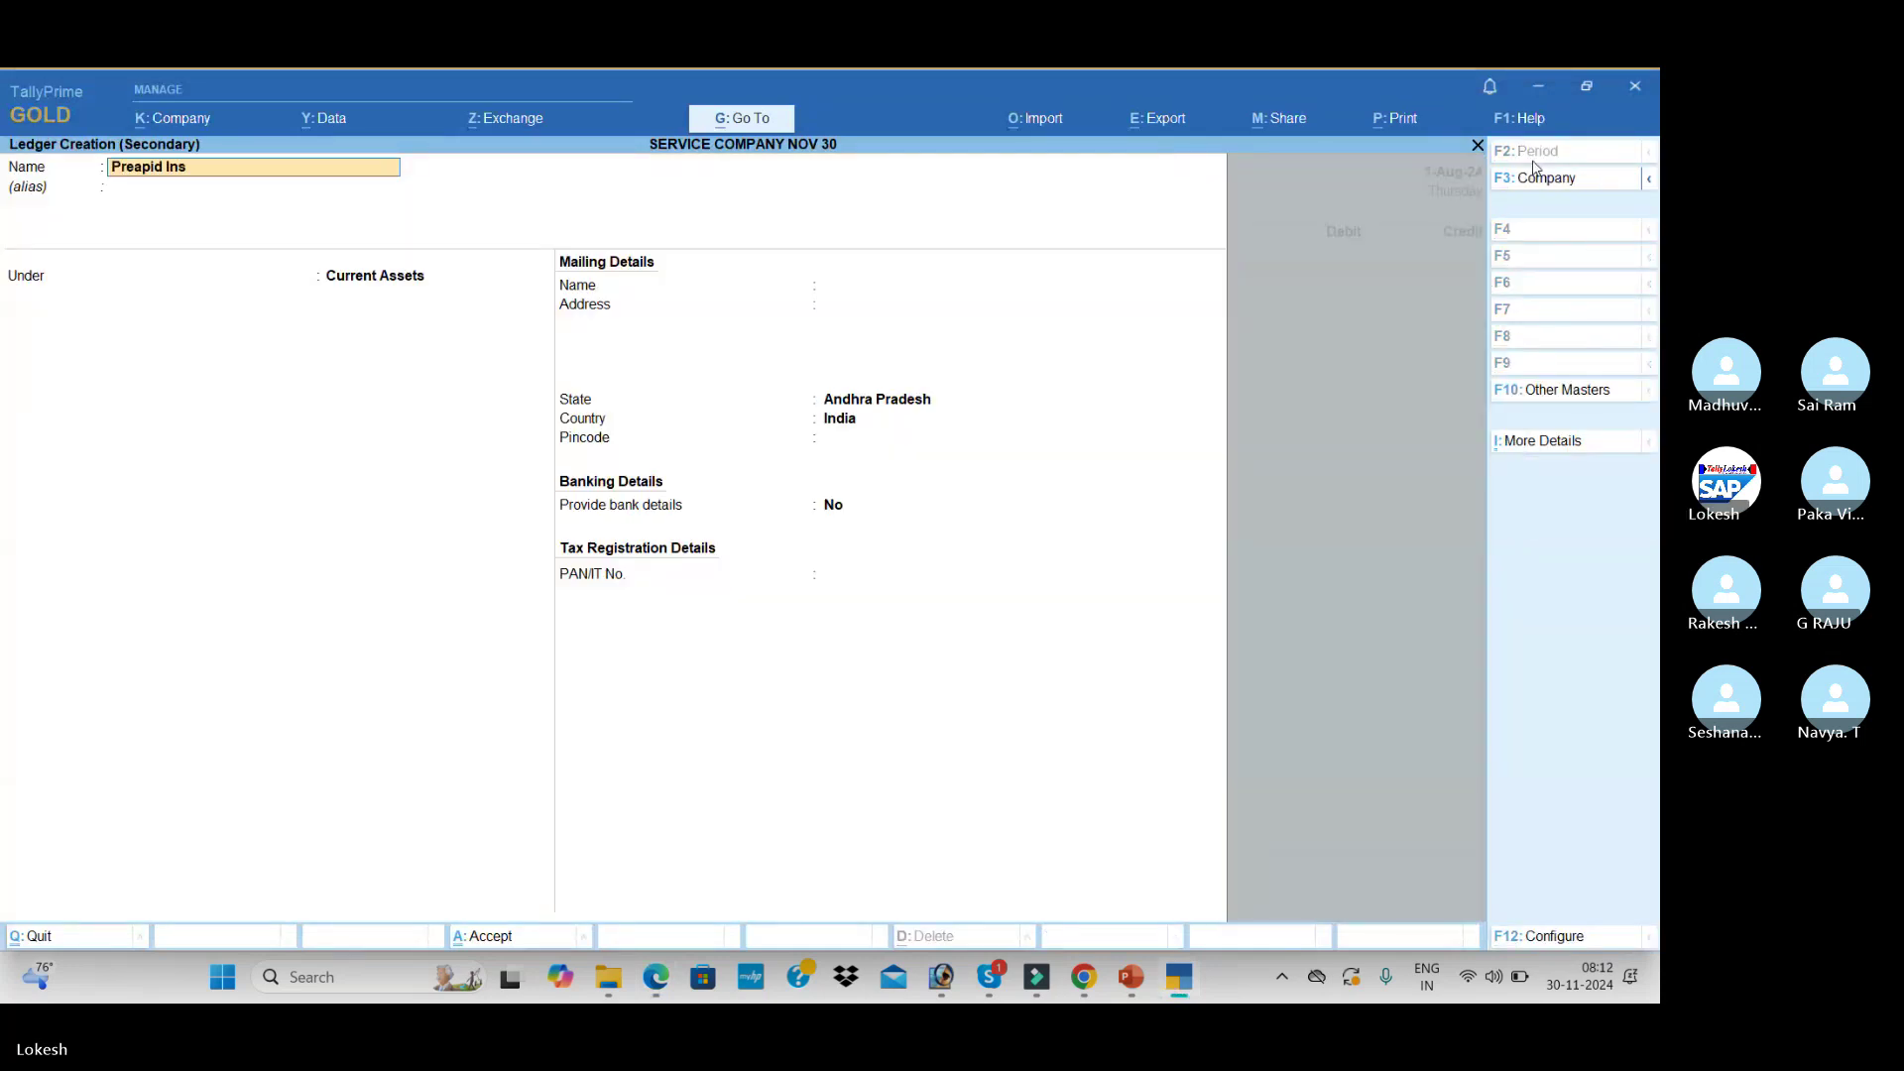
pyautogui.write('urance')
pyautogui.press('Return')
pyautogui.press('Return')
pyautogui.press('Return')
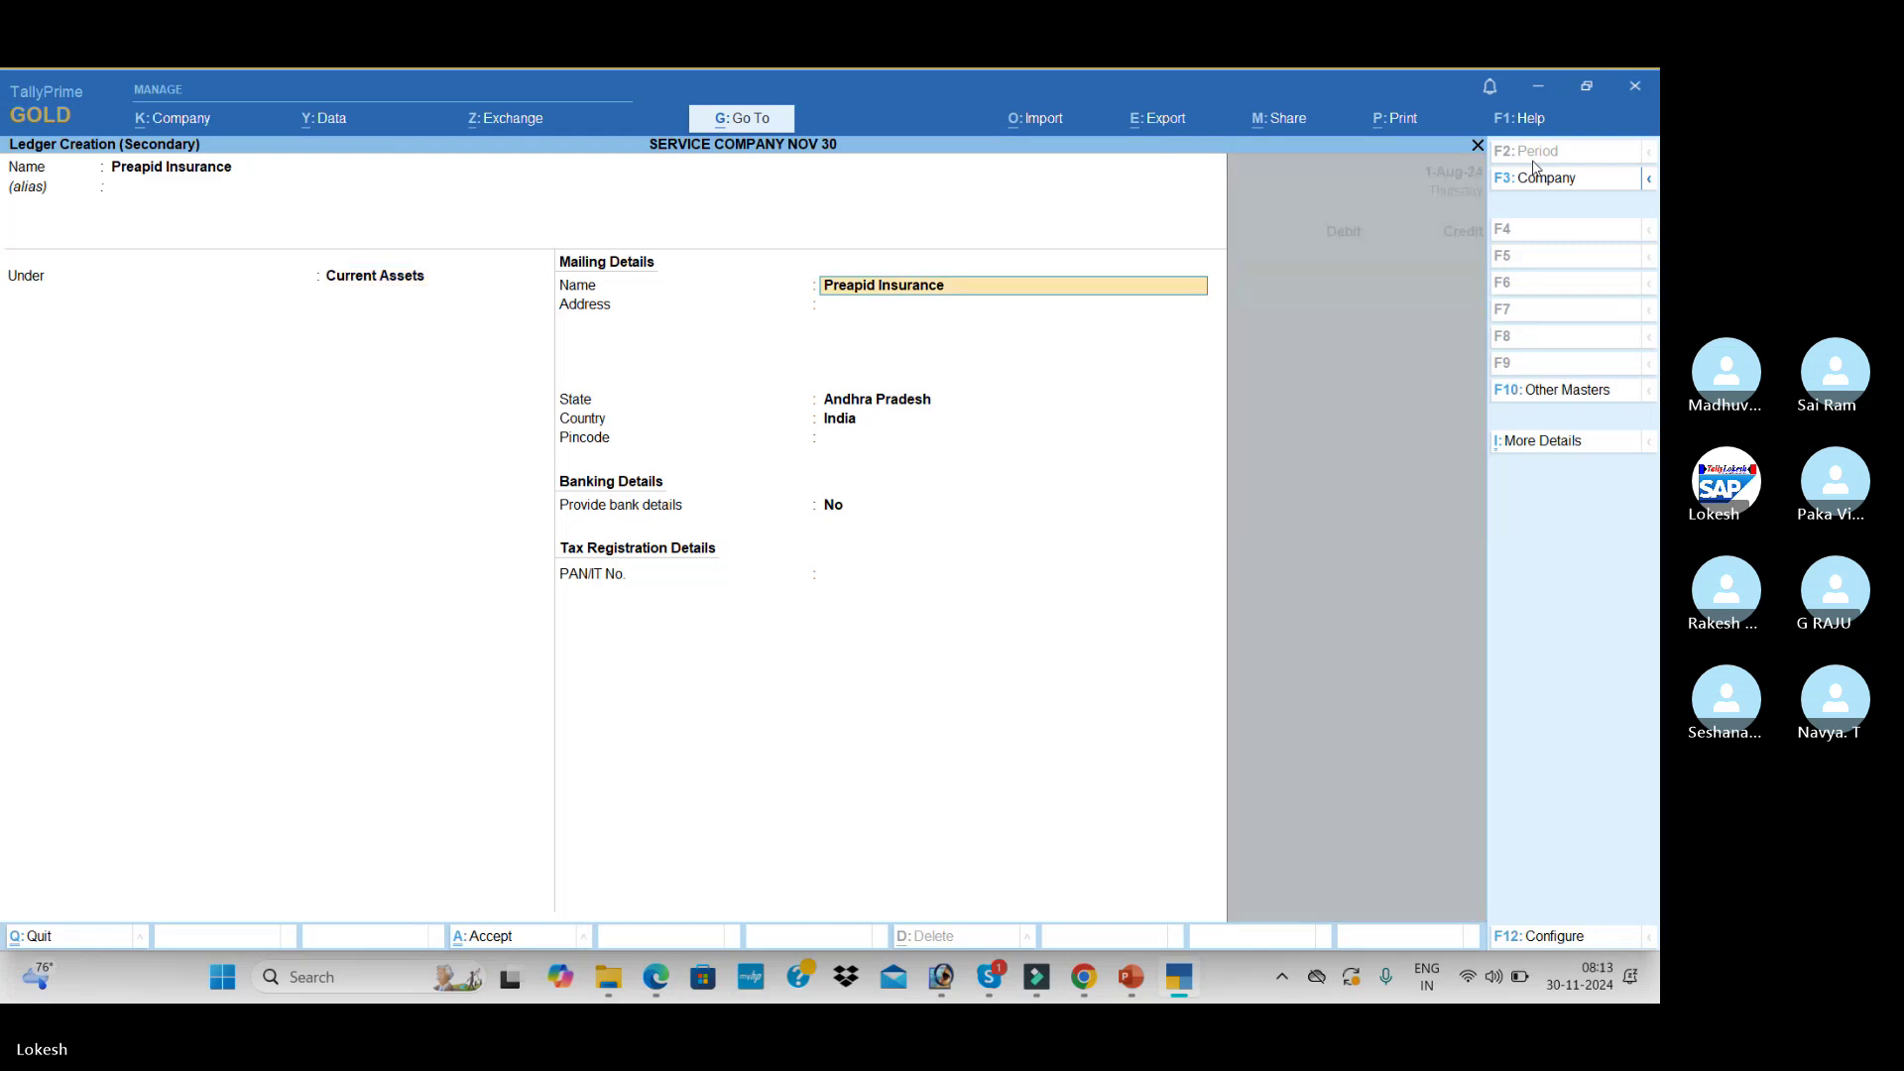
pyautogui.hotkey('ctrl', 'a')
# - Debit Preapid Insurance with the 6,000 from entry 35, credit Hdfc Bank and save the payment voucher
pyautogui.hotkey('alt', 'Tab')
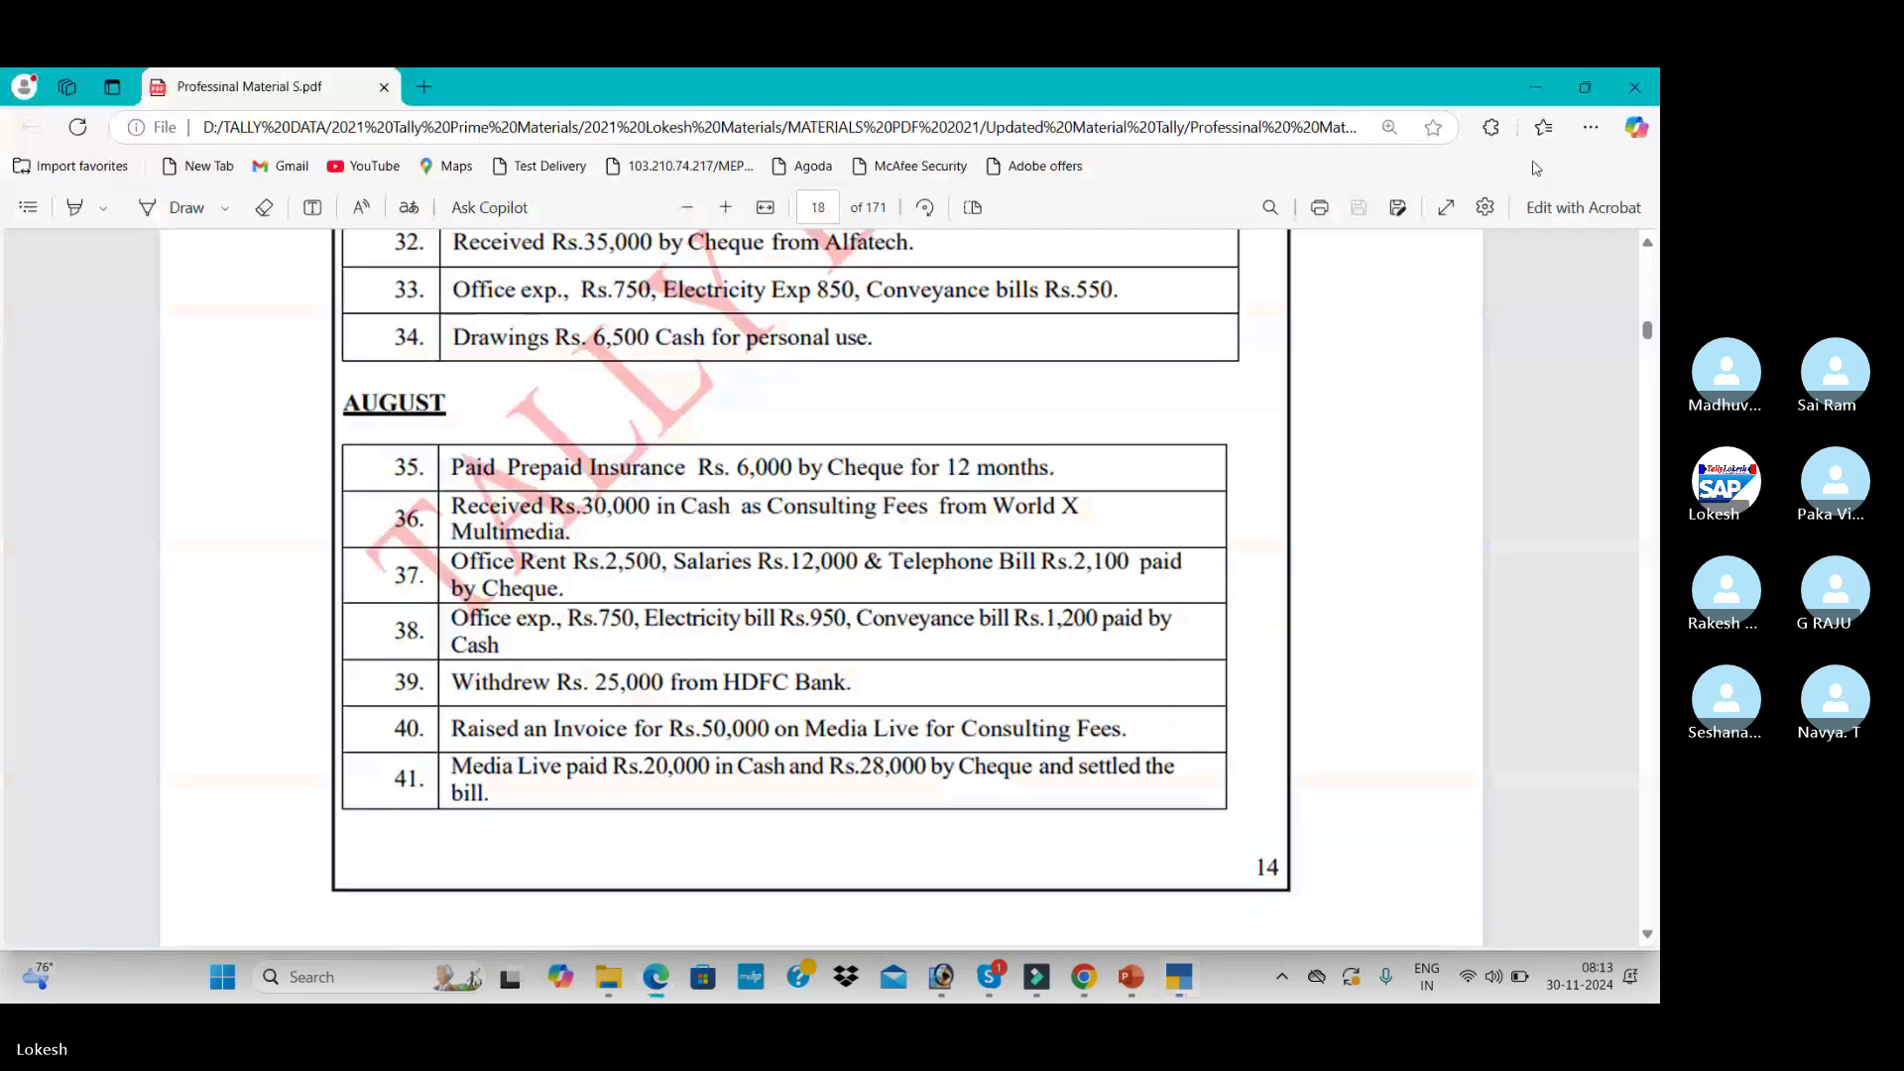
pyautogui.hotkey('alt', 'Tab')
pyautogui.write('6000')
pyautogui.press('Return')
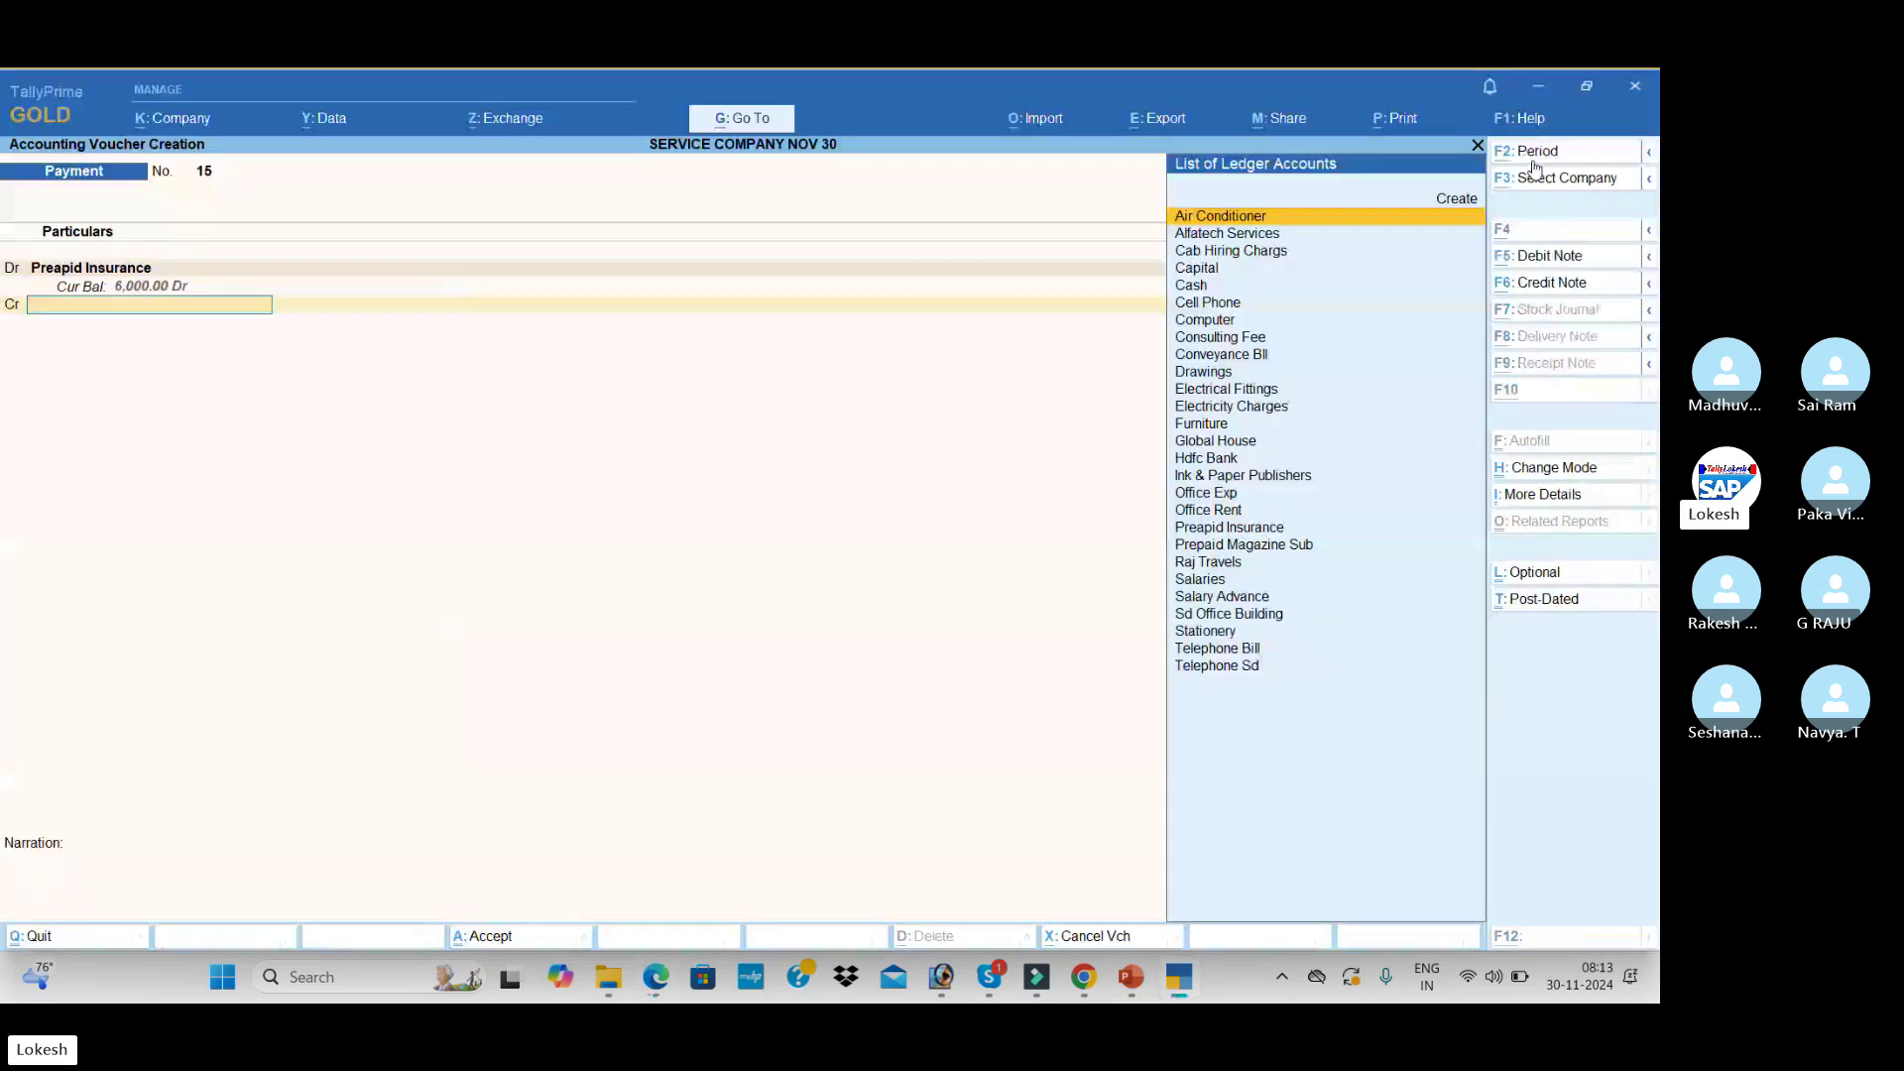
pyautogui.hotkey('alt', 'Tab')
pyautogui.hotkey('alt', 'Tab')
pyautogui.write('h')
pyautogui.press('Return')
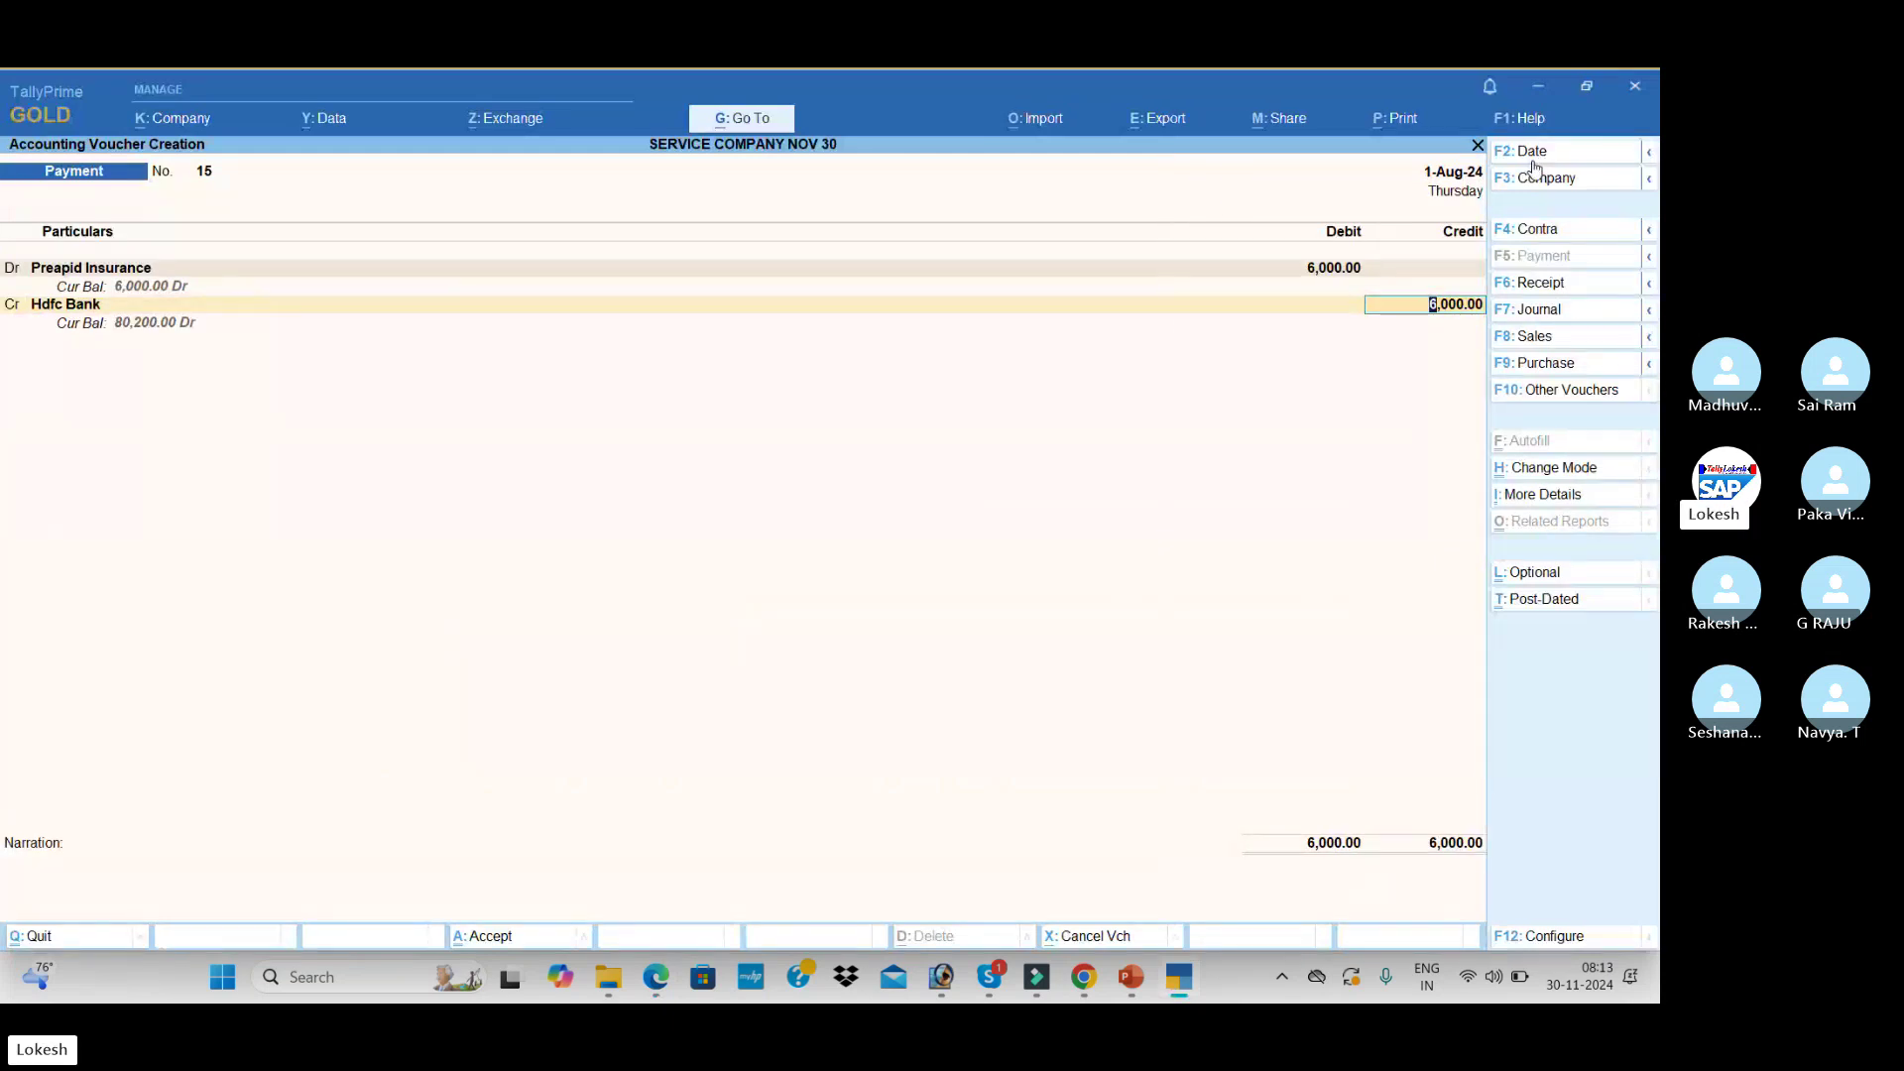
pyautogui.press('Return')
pyautogui.press('Return')
pyautogui.press('Return')
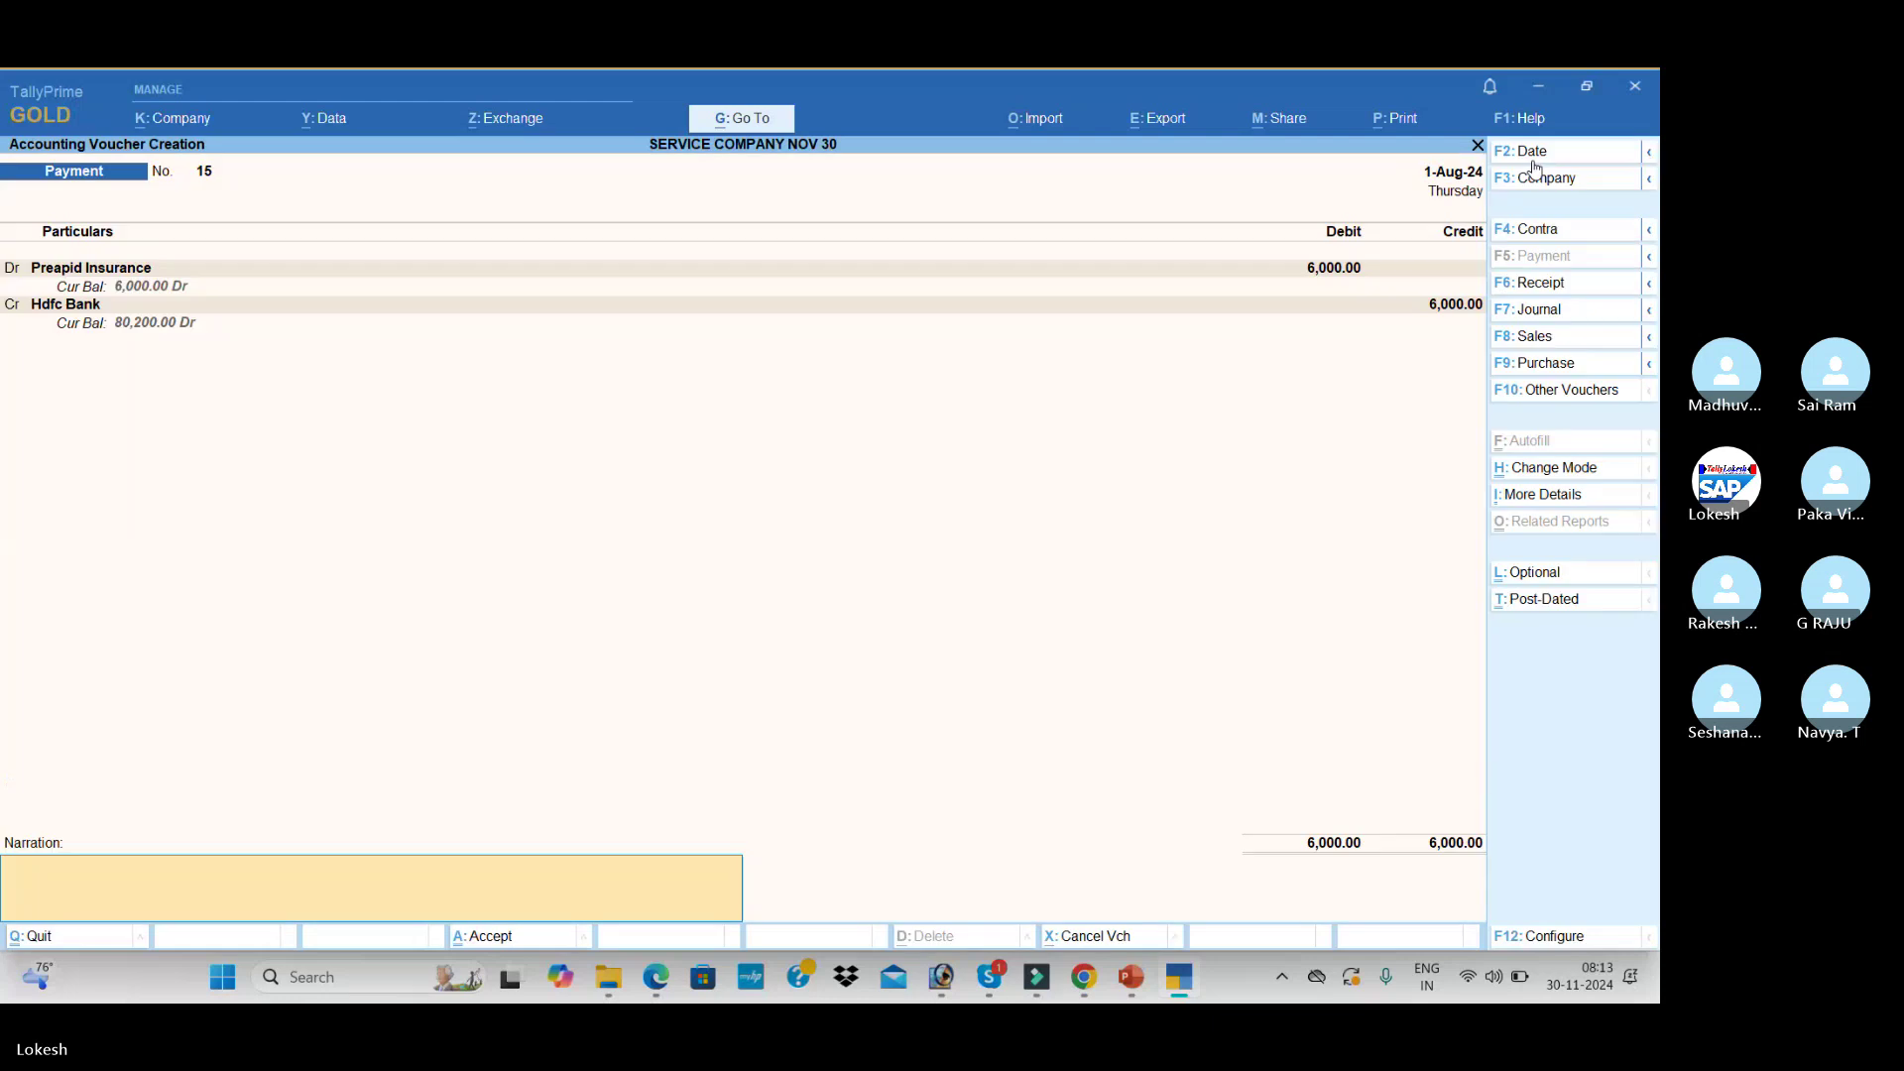
pyautogui.press('Return')
pyautogui.press('Return')
# - Start a journal voucher for entry 40 of the PDF and create a ledger named Media Live under Sundry Debtors
pyautogui.hotkey('alt', 'Tab')
pyautogui.press('Tab')
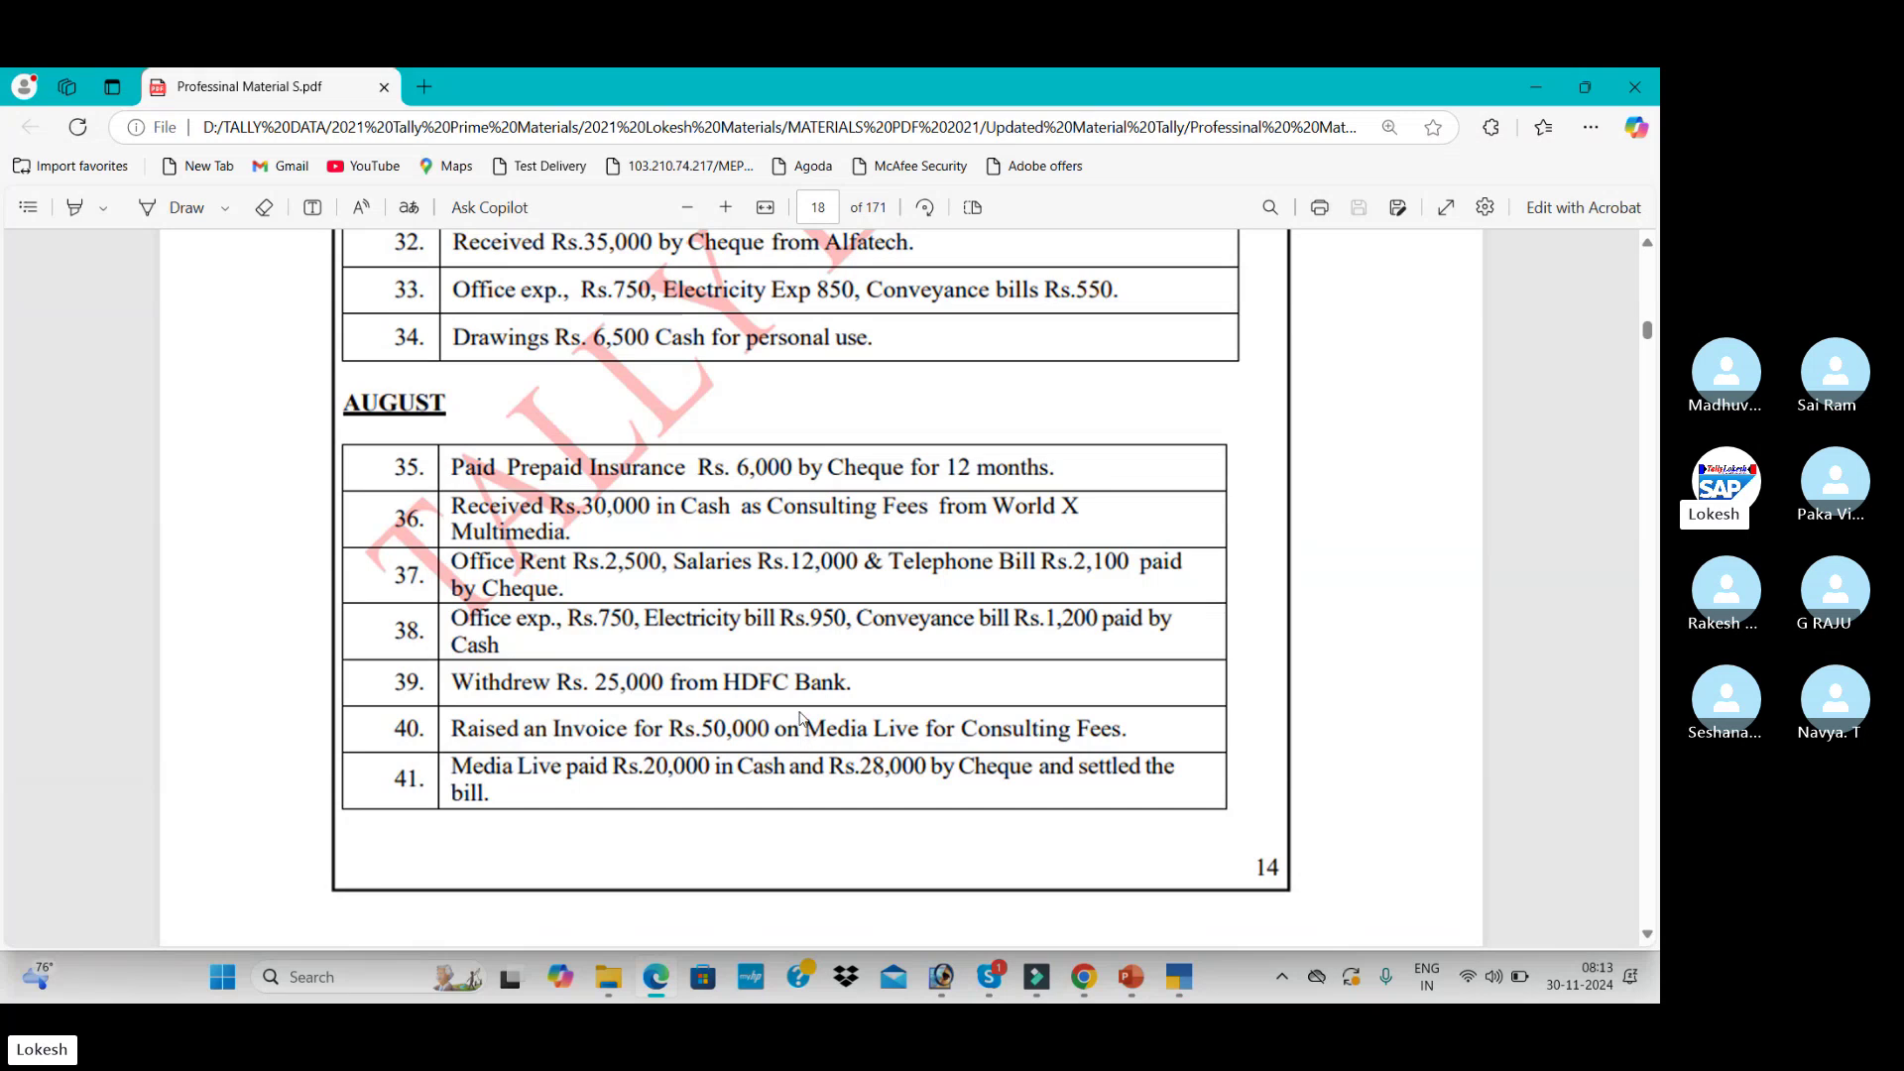
pyautogui.hotkey('alt', 'Tab')
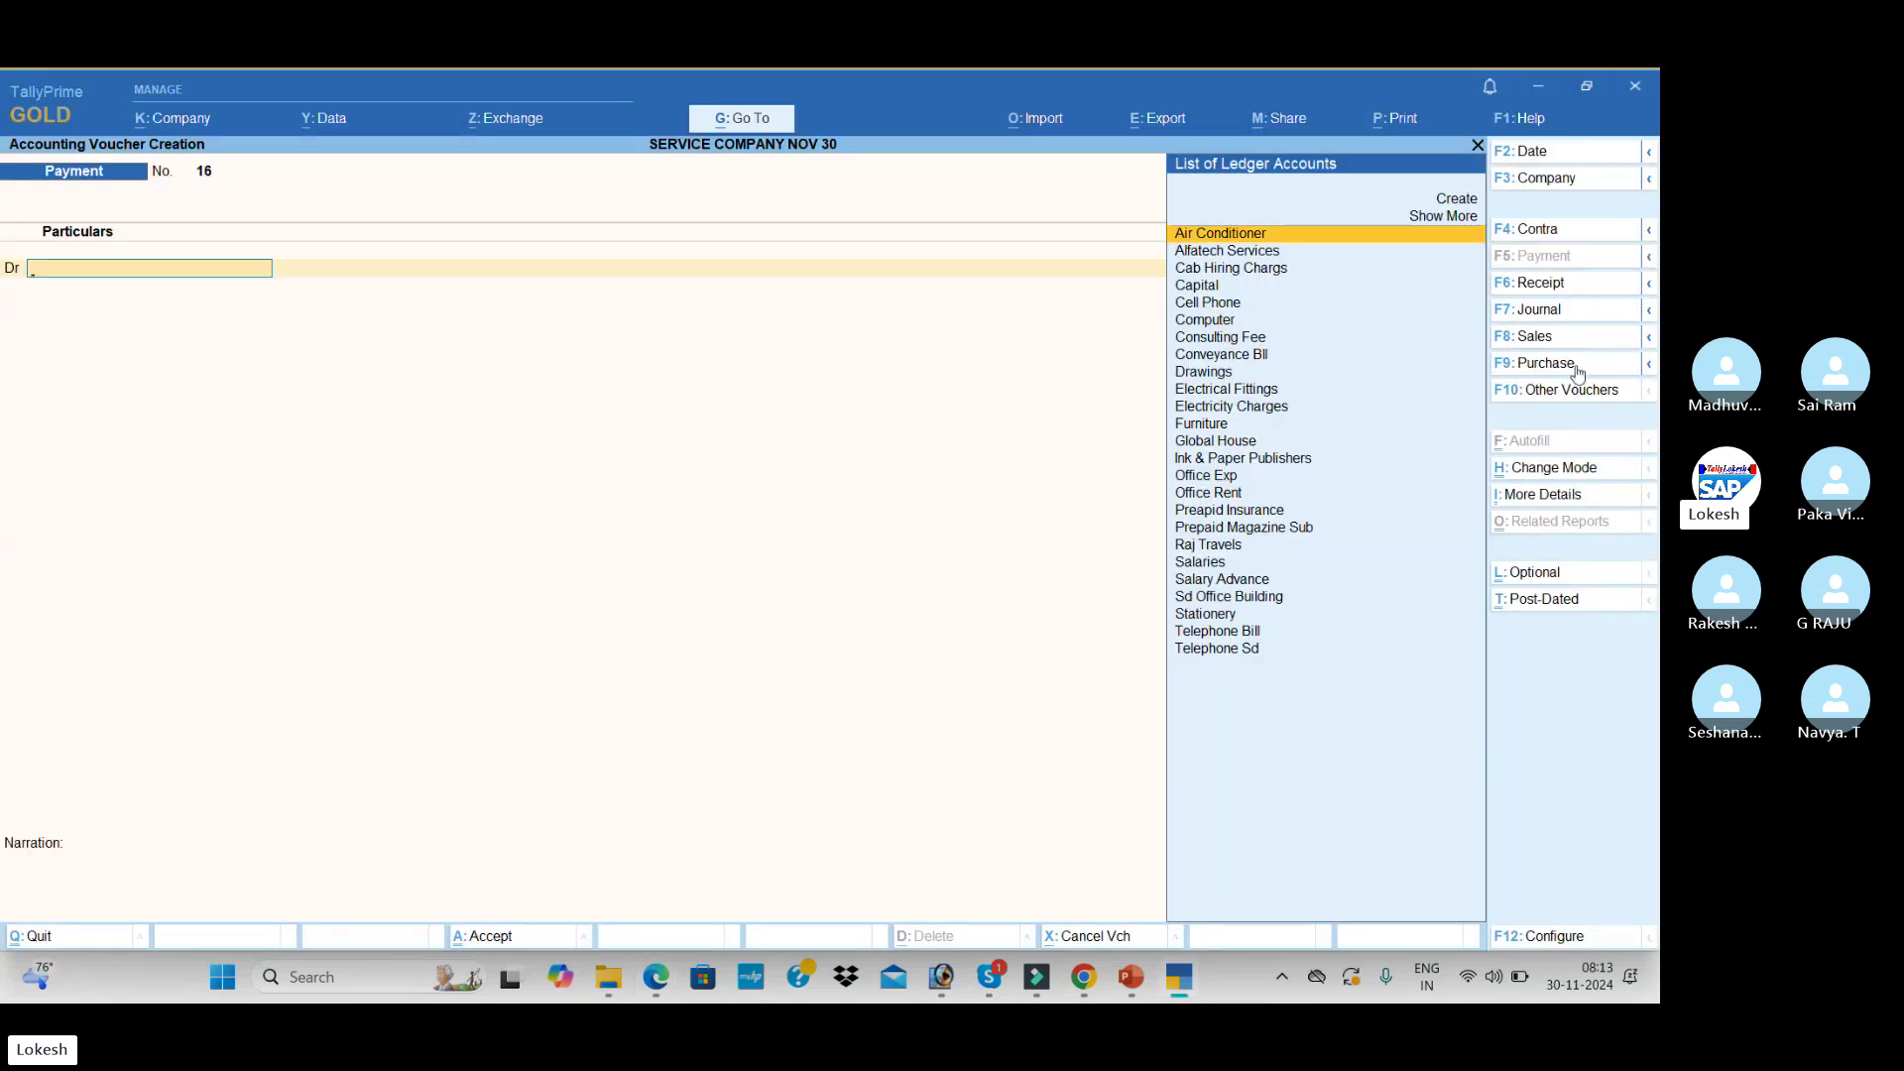
pyautogui.click(1571, 309)
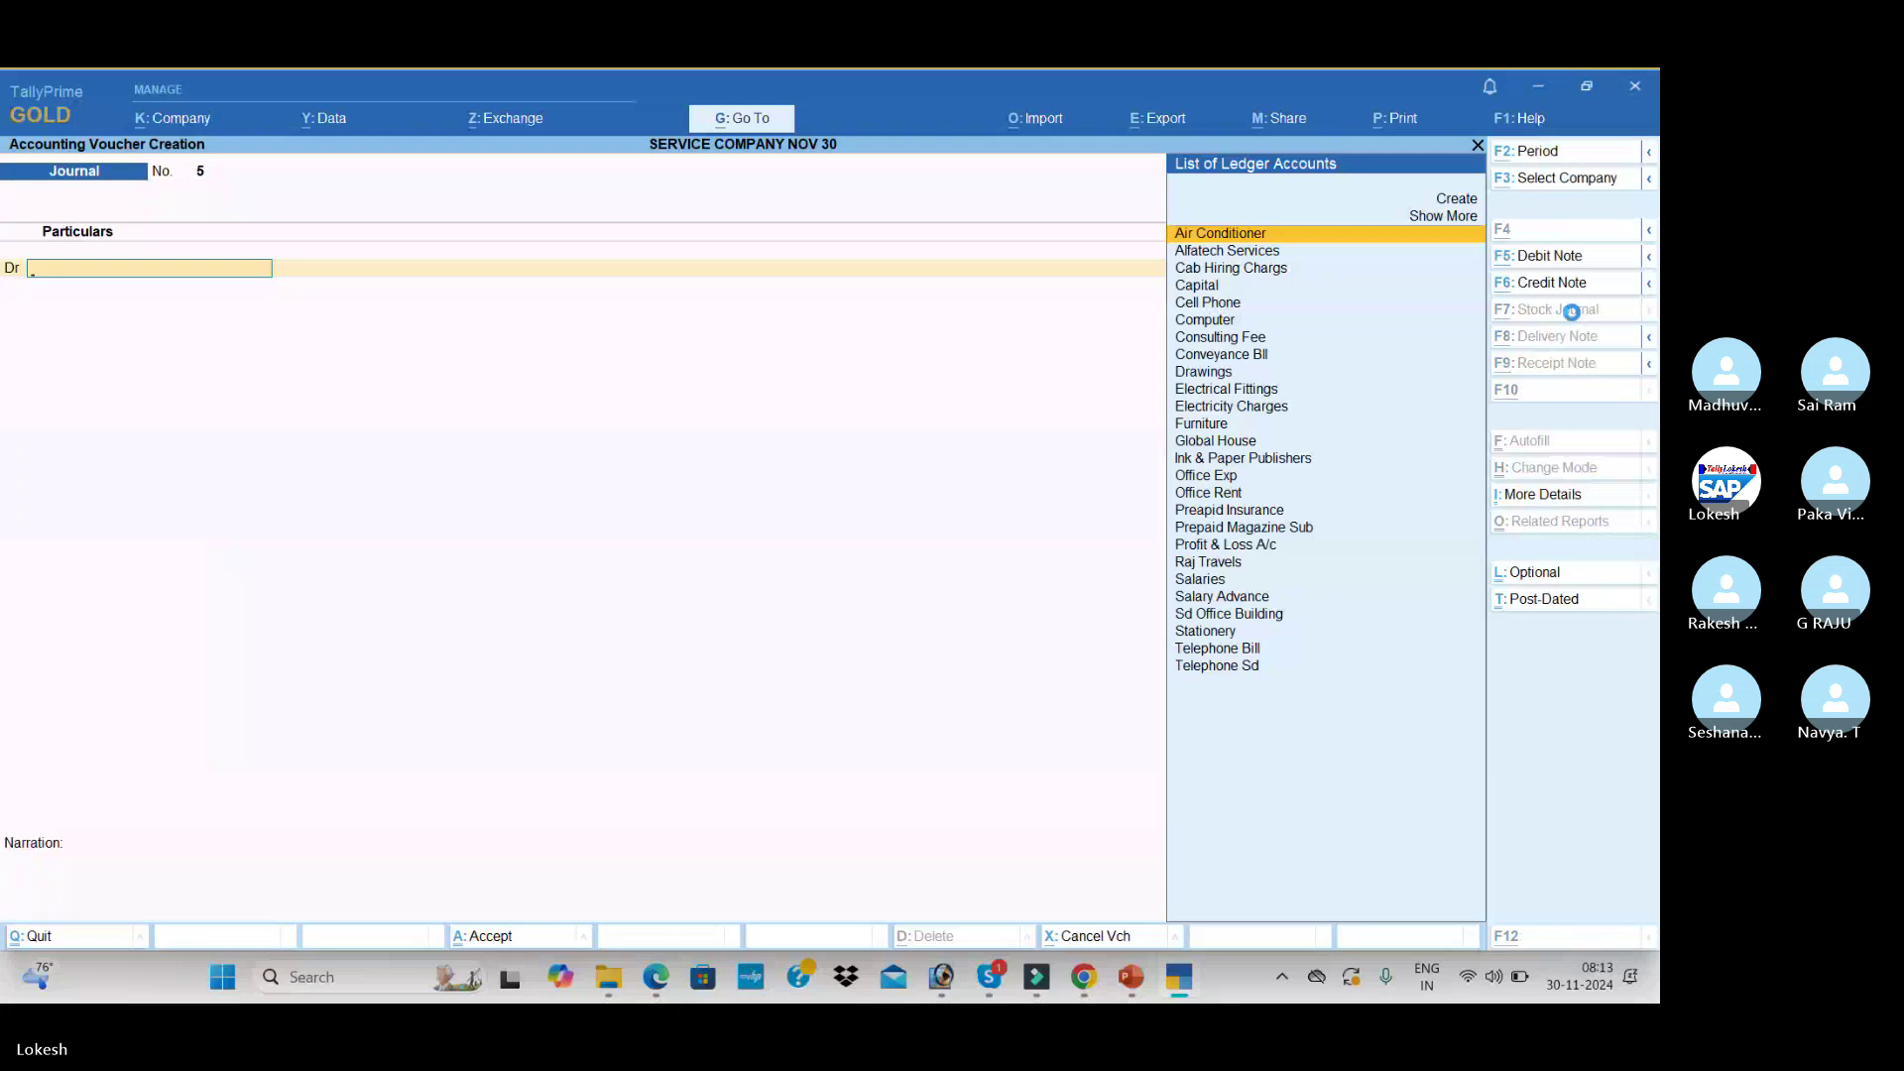
pyautogui.hotkey('alt', 'c')
pyautogui.write('Media Liv')
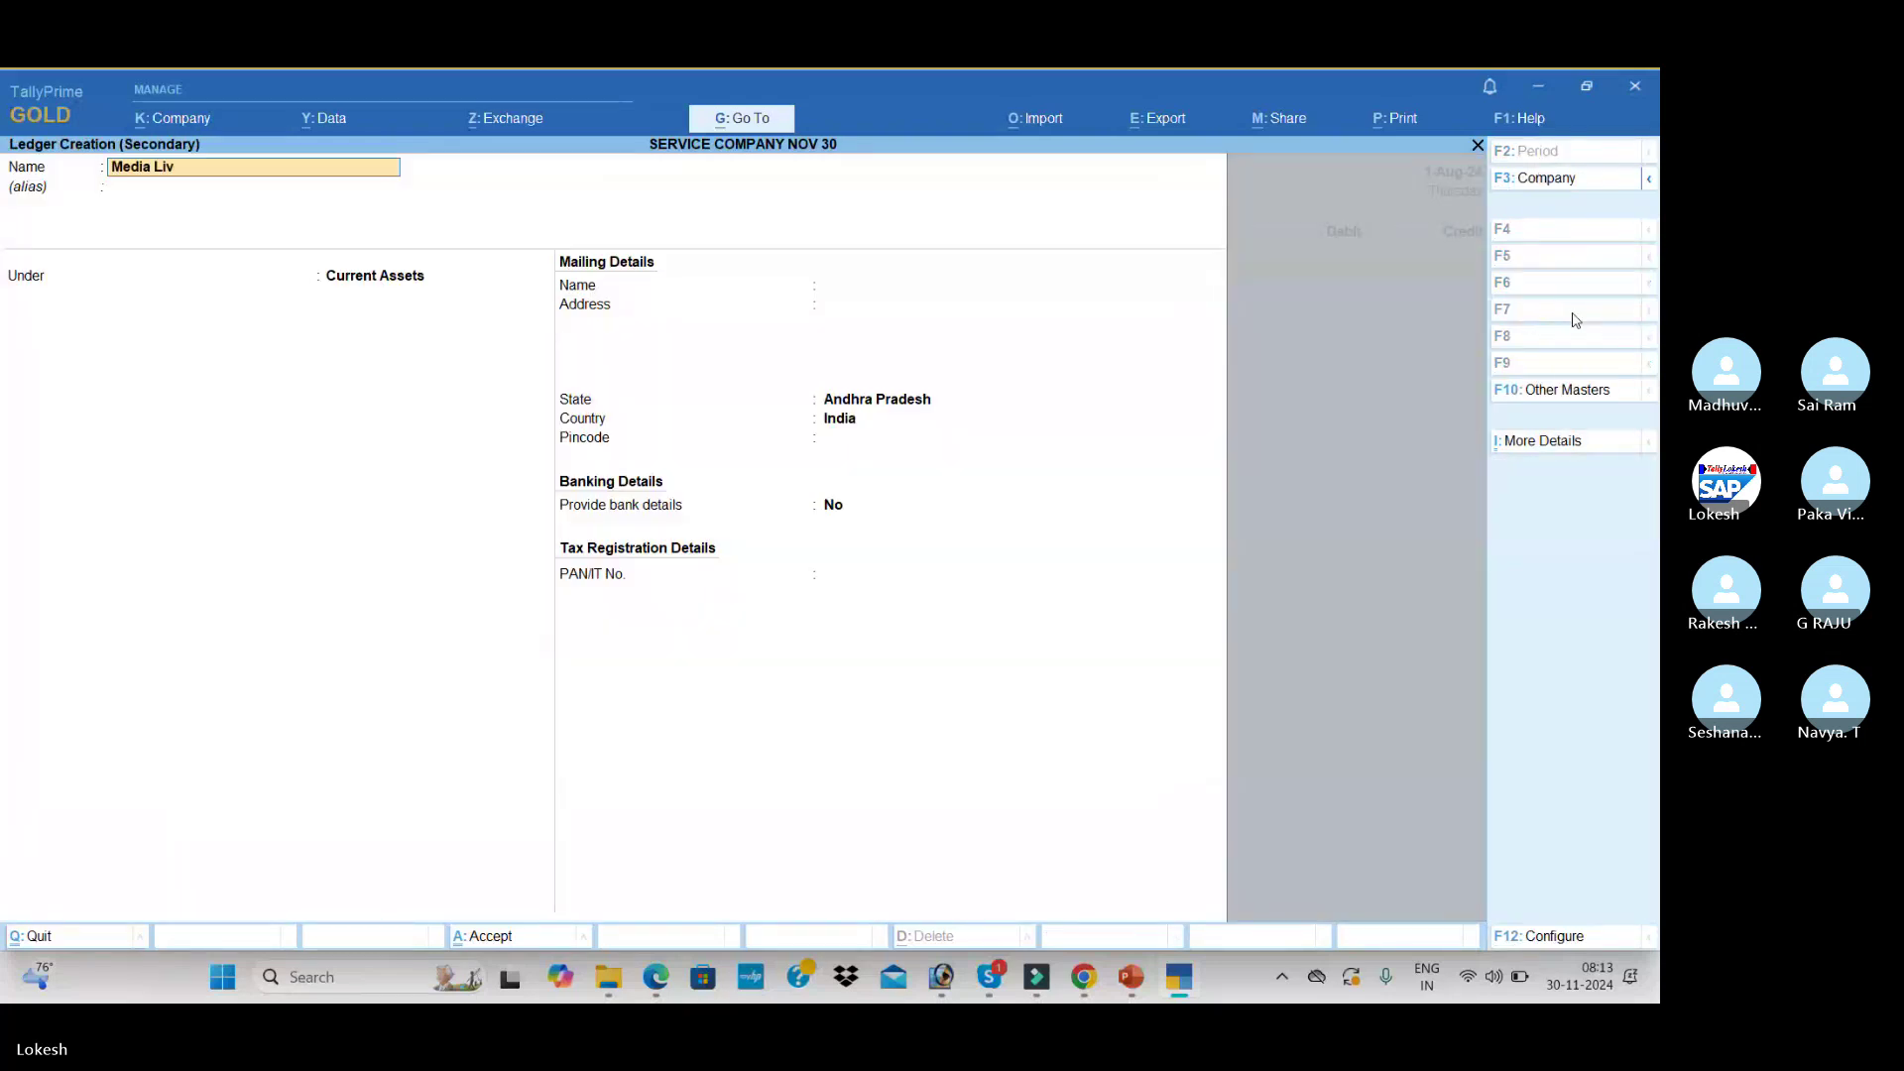
pyautogui.write('e')
pyautogui.press('Return')
pyautogui.write('Sun')
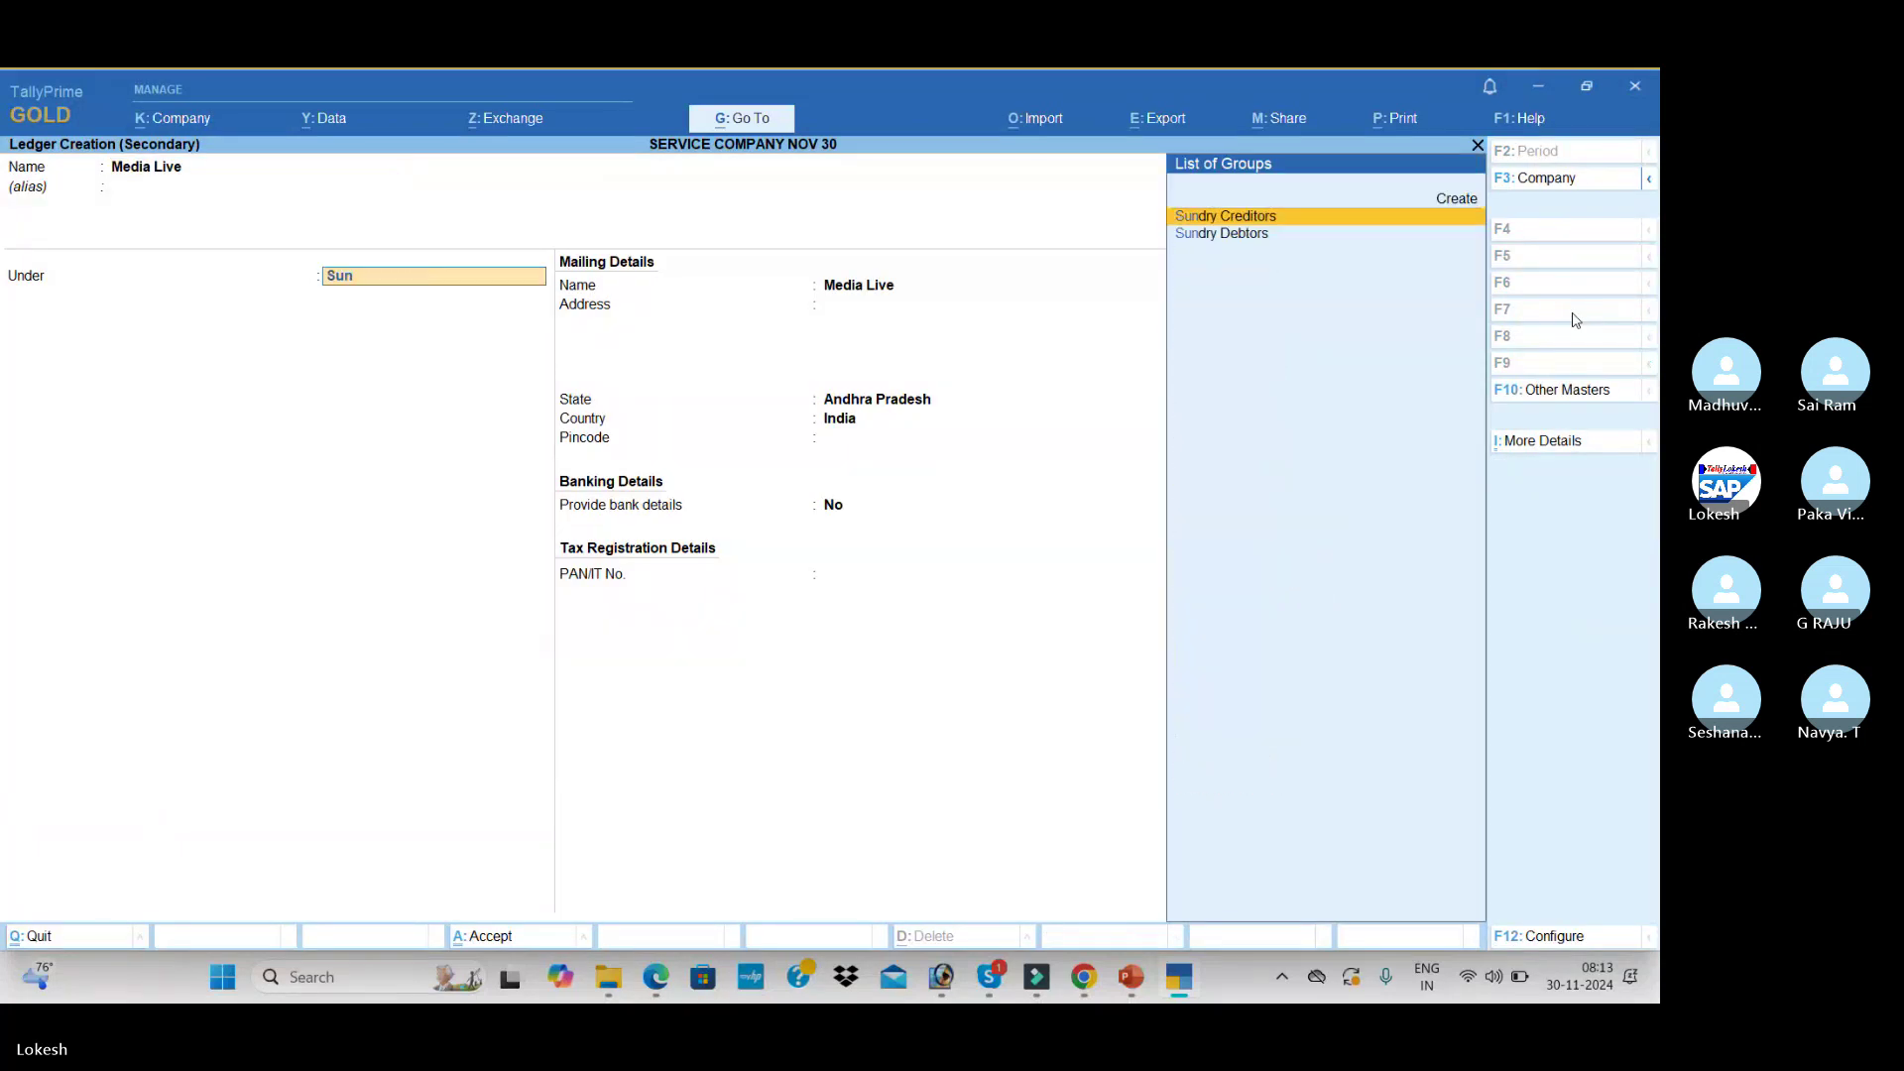
pyautogui.press('Down')
pyautogui.press('Return')
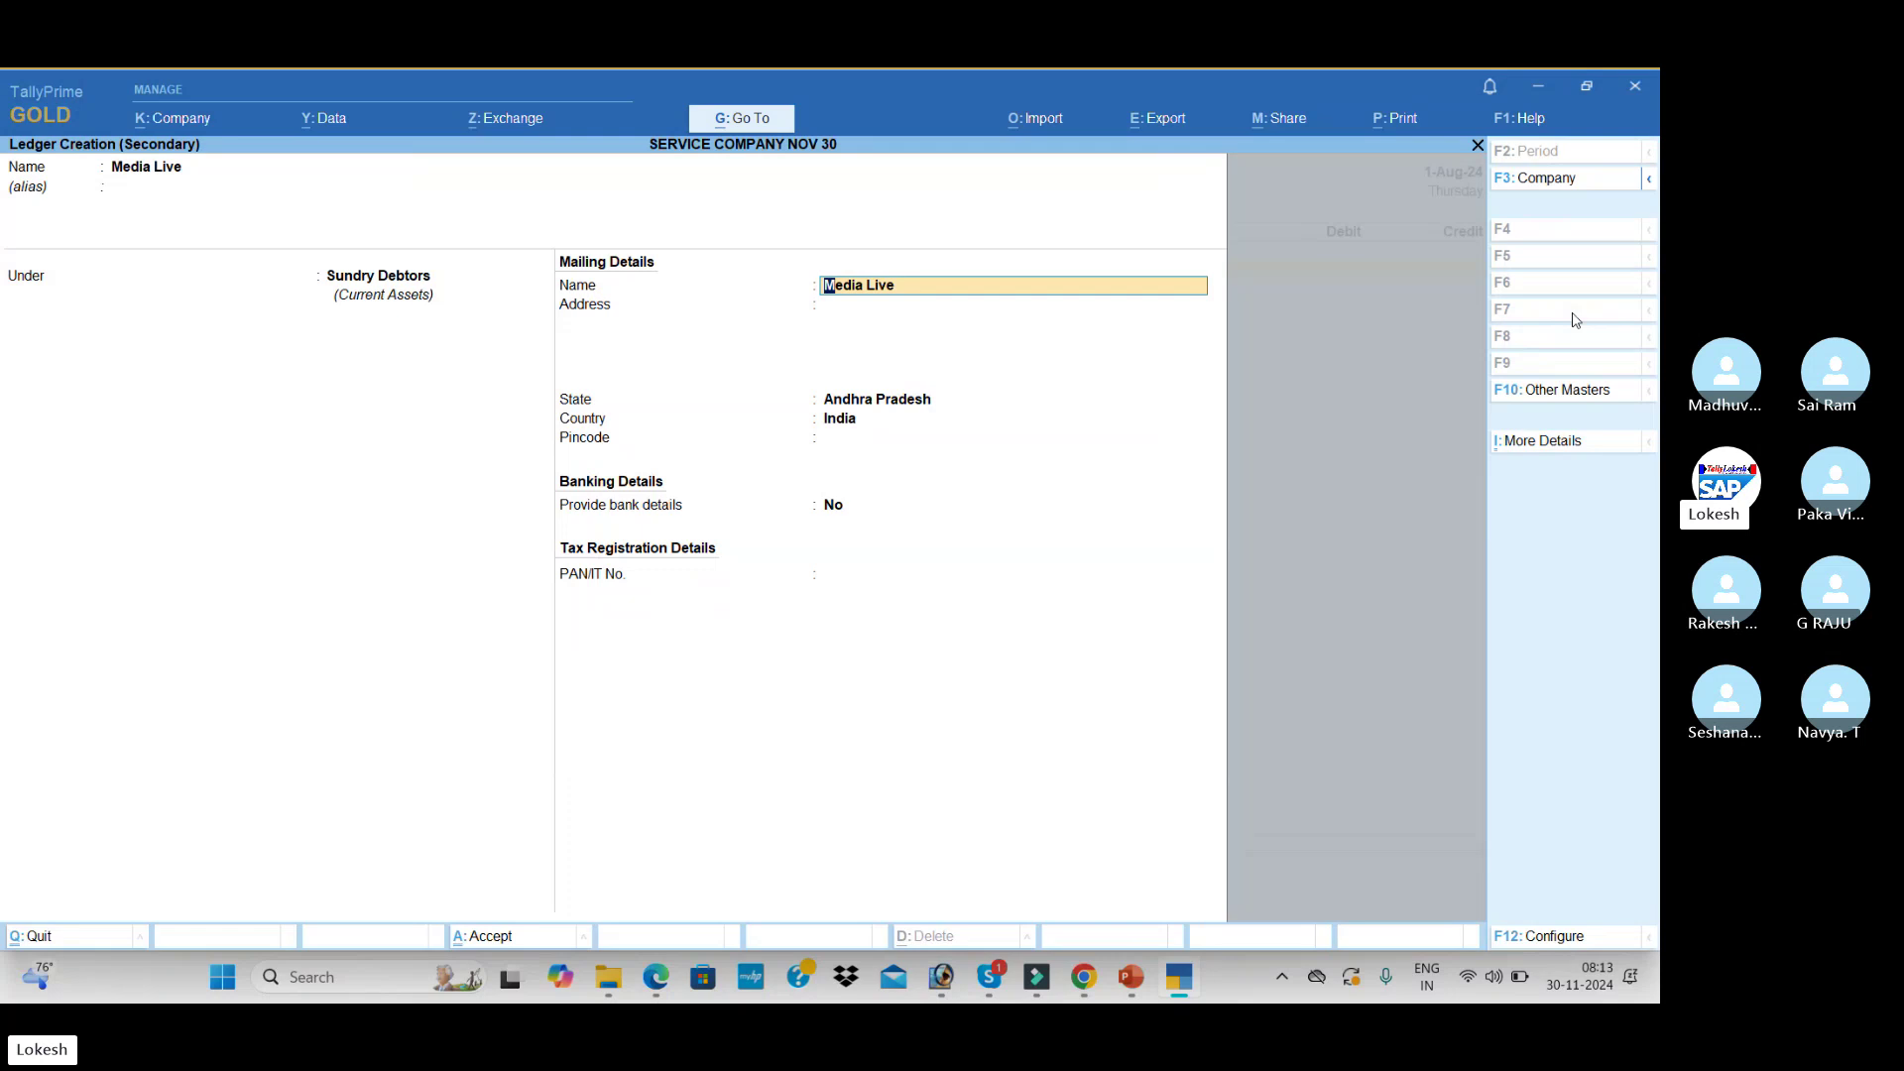
pyautogui.hotkey('ctrl', 'a')
# - Debit Media Live with 50,000, credit Consulting Fee and save the journal voucher
pyautogui.write('000')
pyautogui.press('Return')
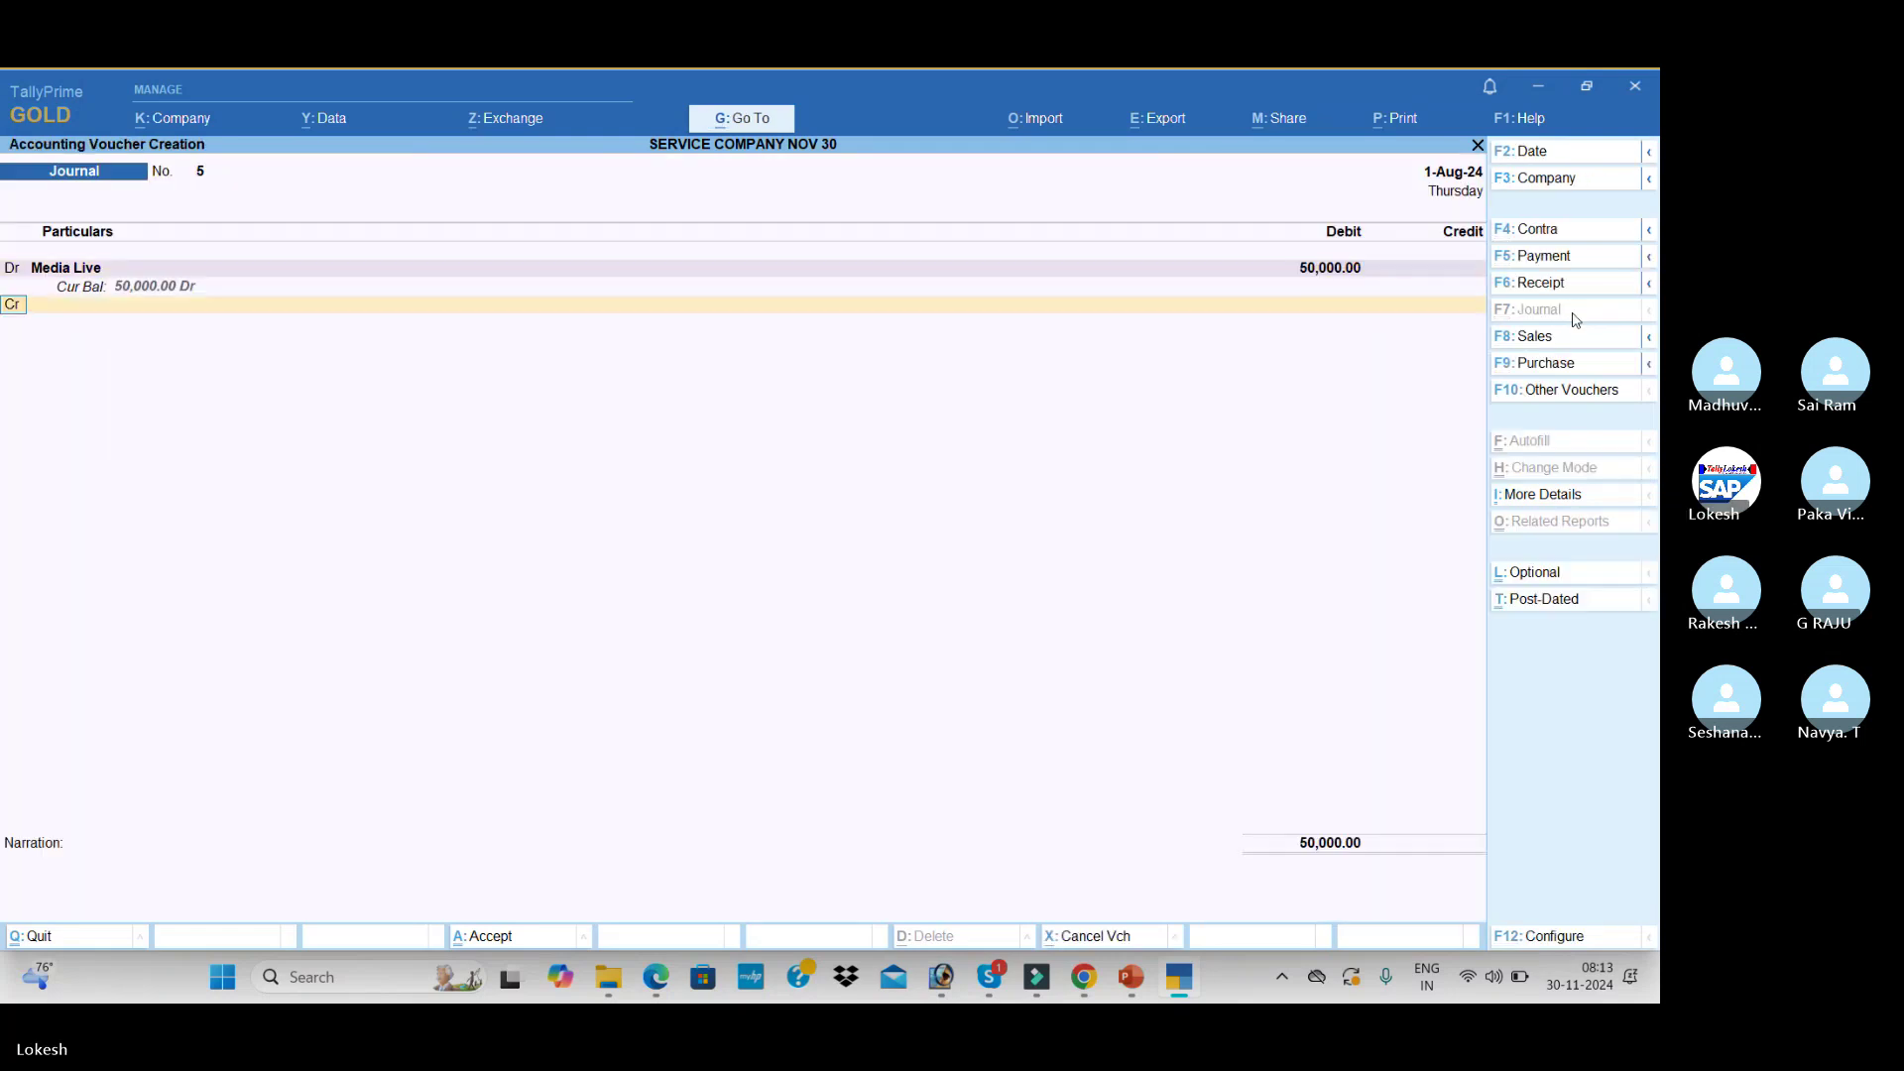
pyautogui.write('Con')
pyautogui.press('Down')
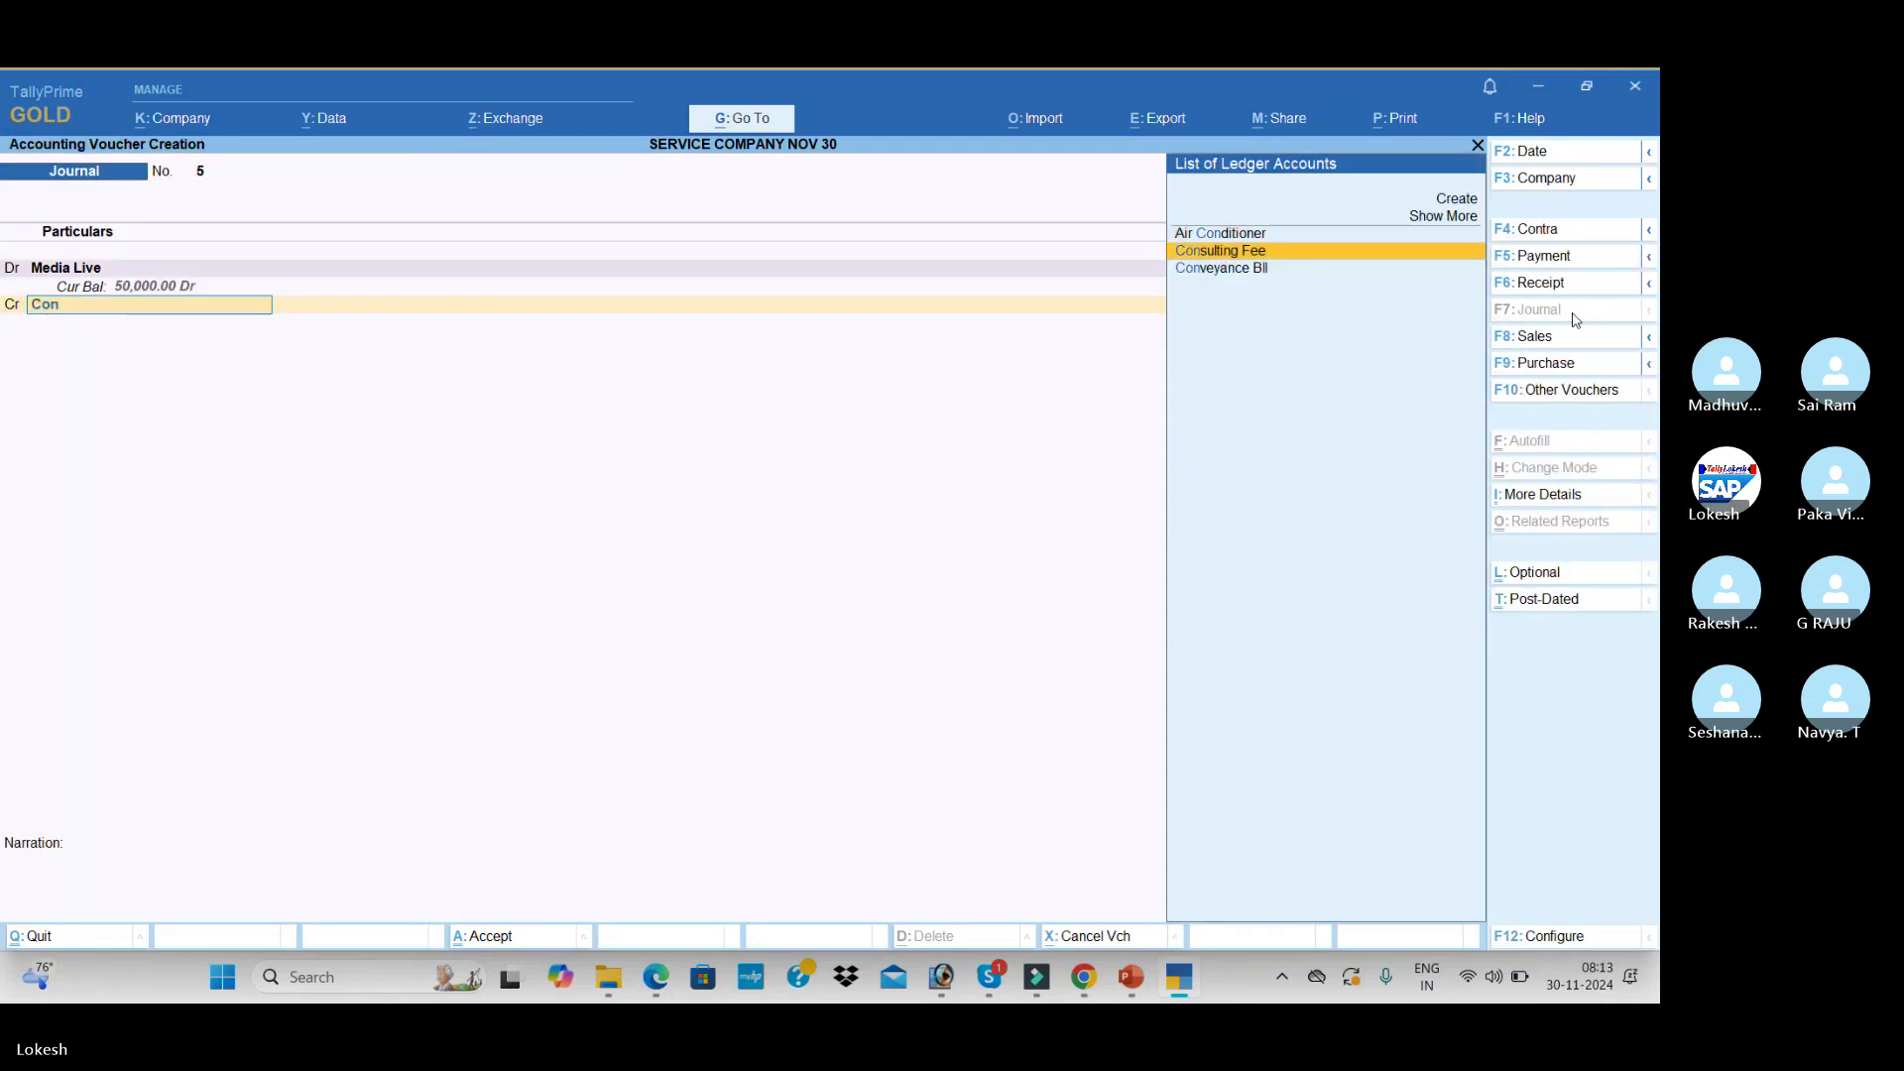
pyautogui.press('Return')
pyautogui.press('Return')
pyautogui.press('Return')
pyautogui.press('Return')
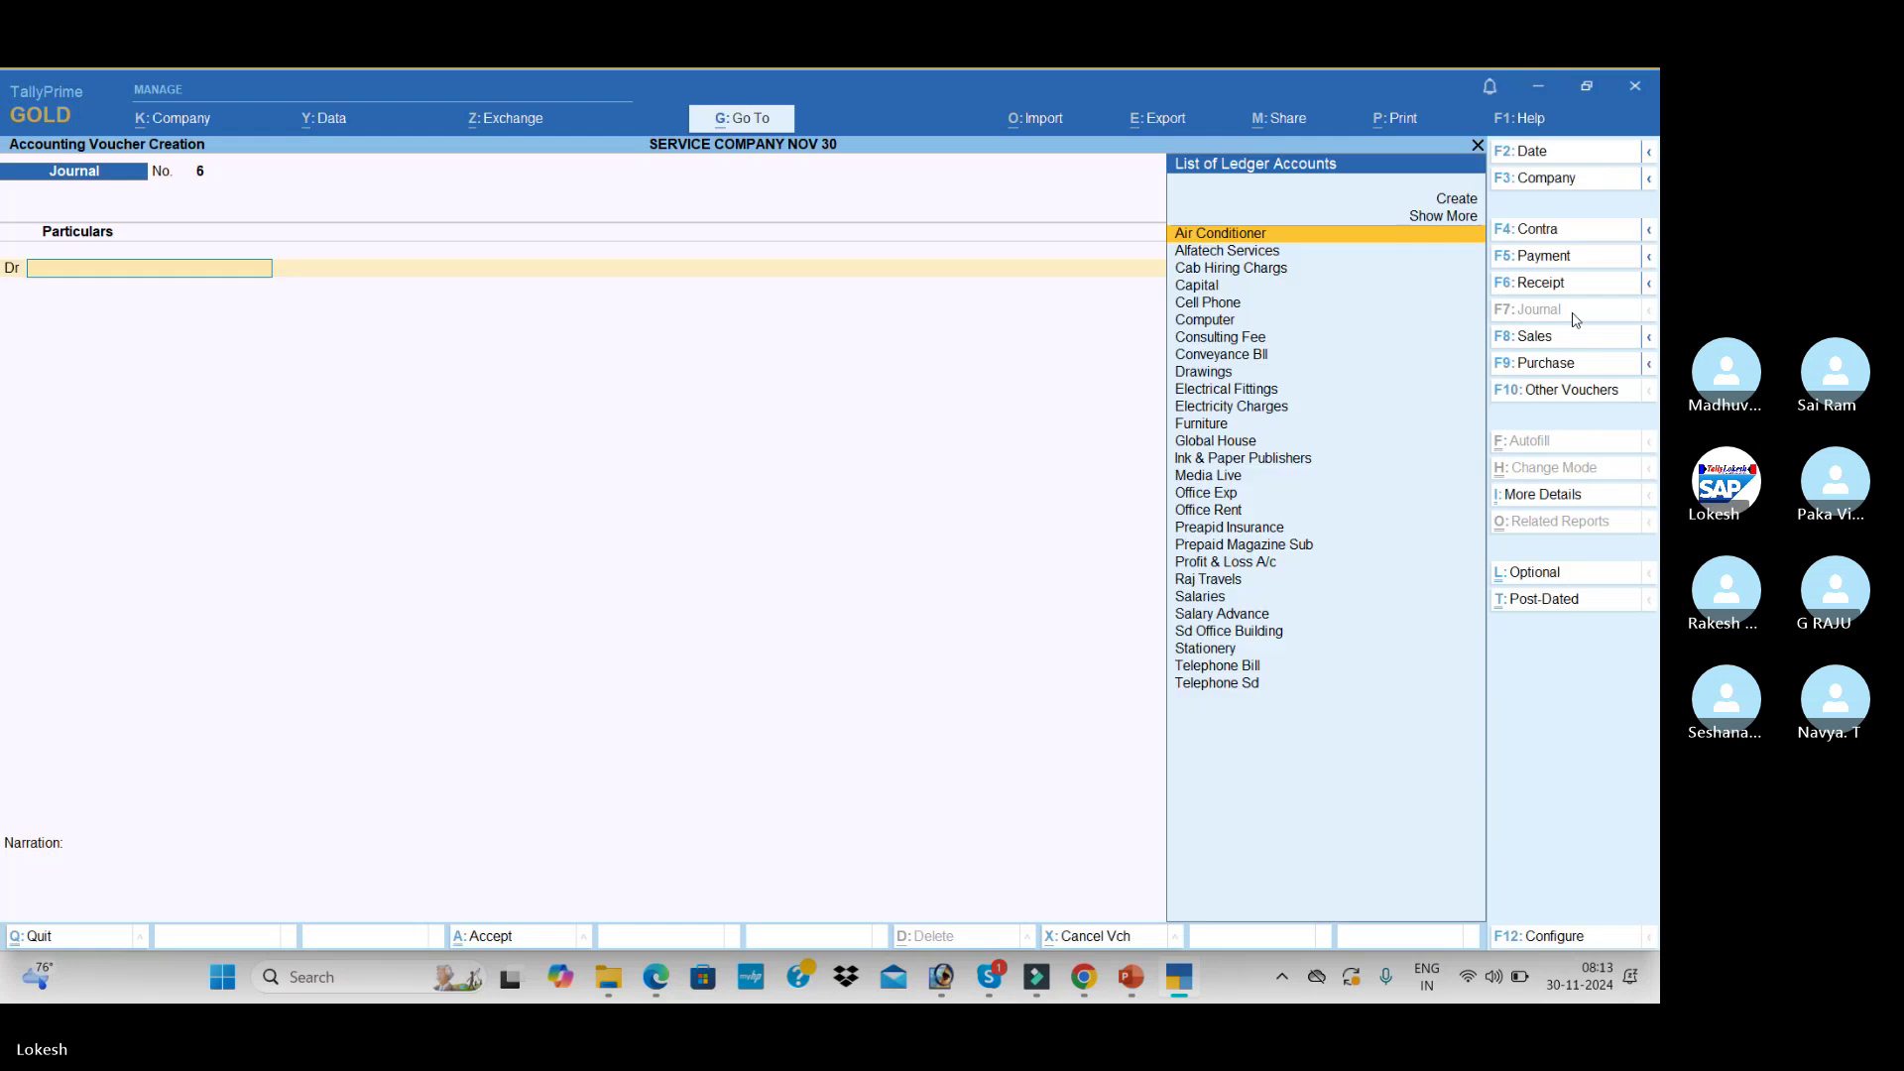
# - Start a receipt voucher for entry 41 of the PDF and credit Media Live with 50,000
pyautogui.click(1576, 285)
pyautogui.write('me')
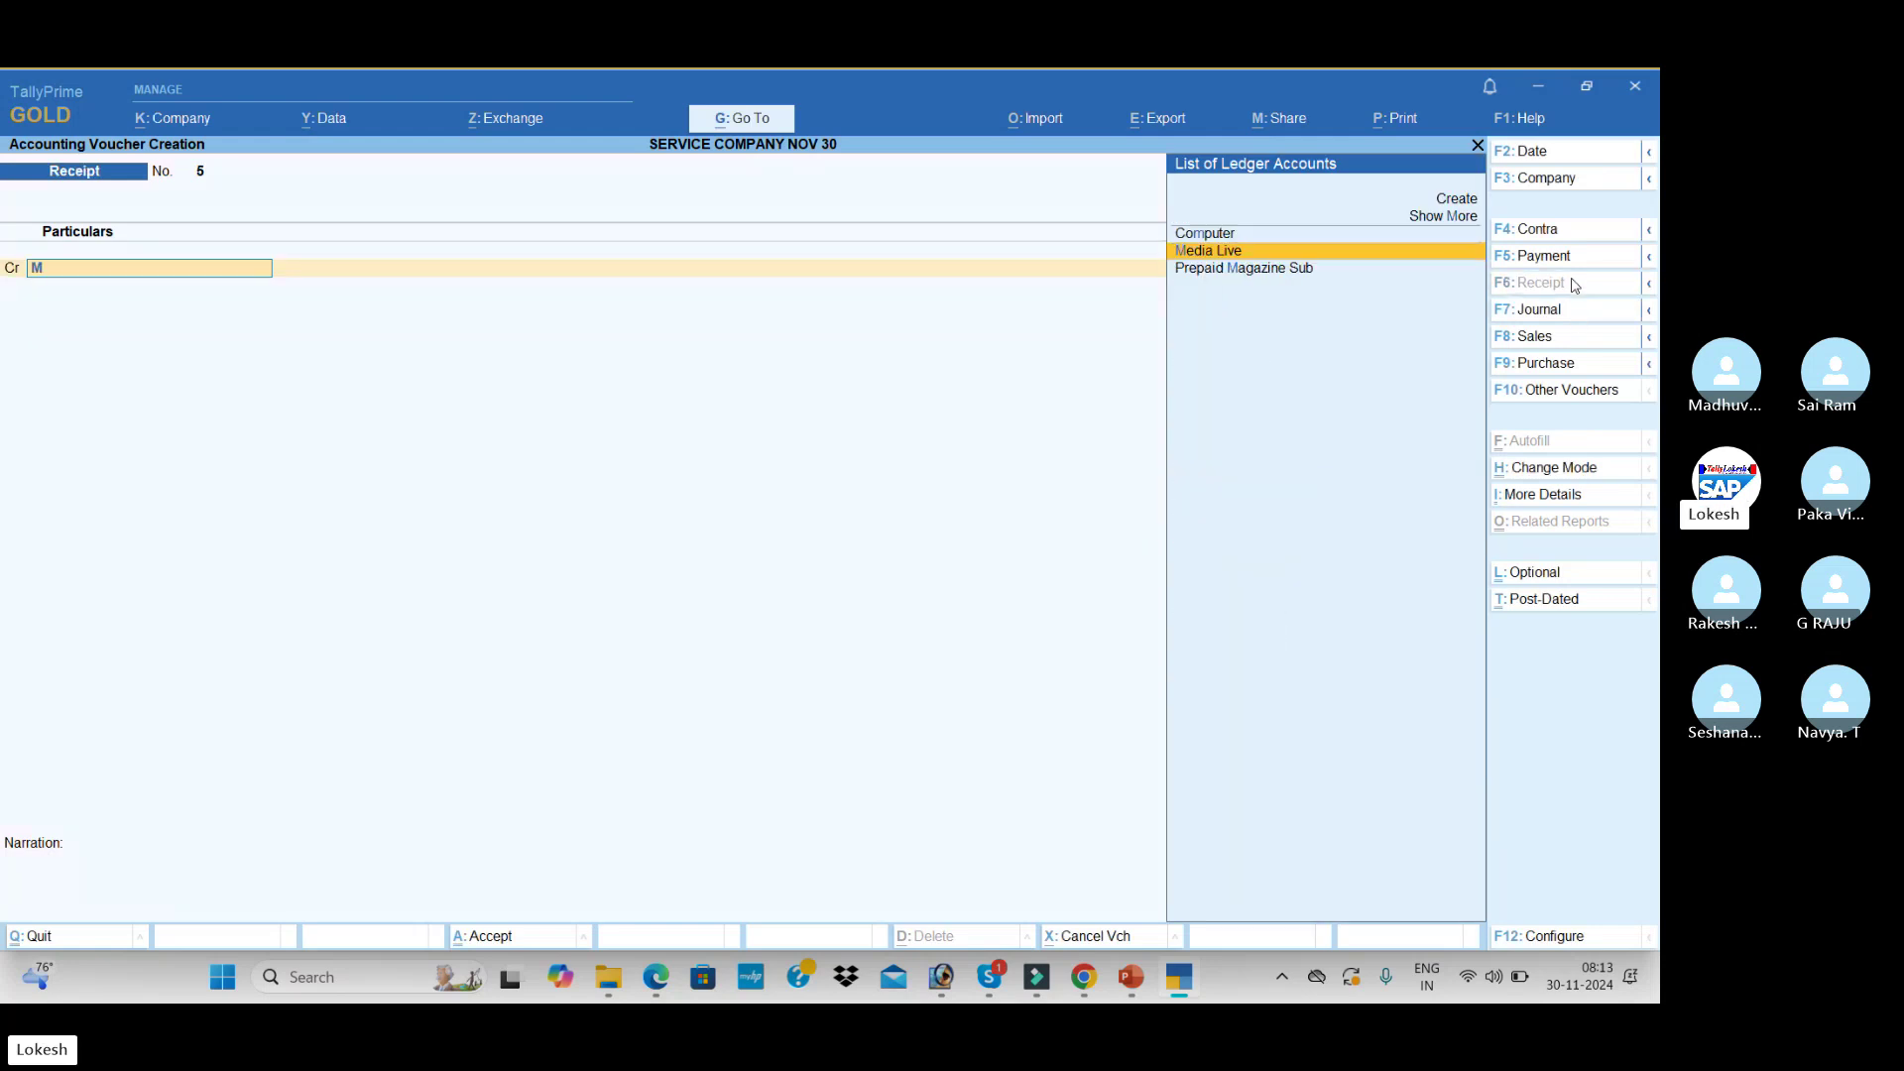
pyautogui.press('Return')
pyautogui.write('50000')
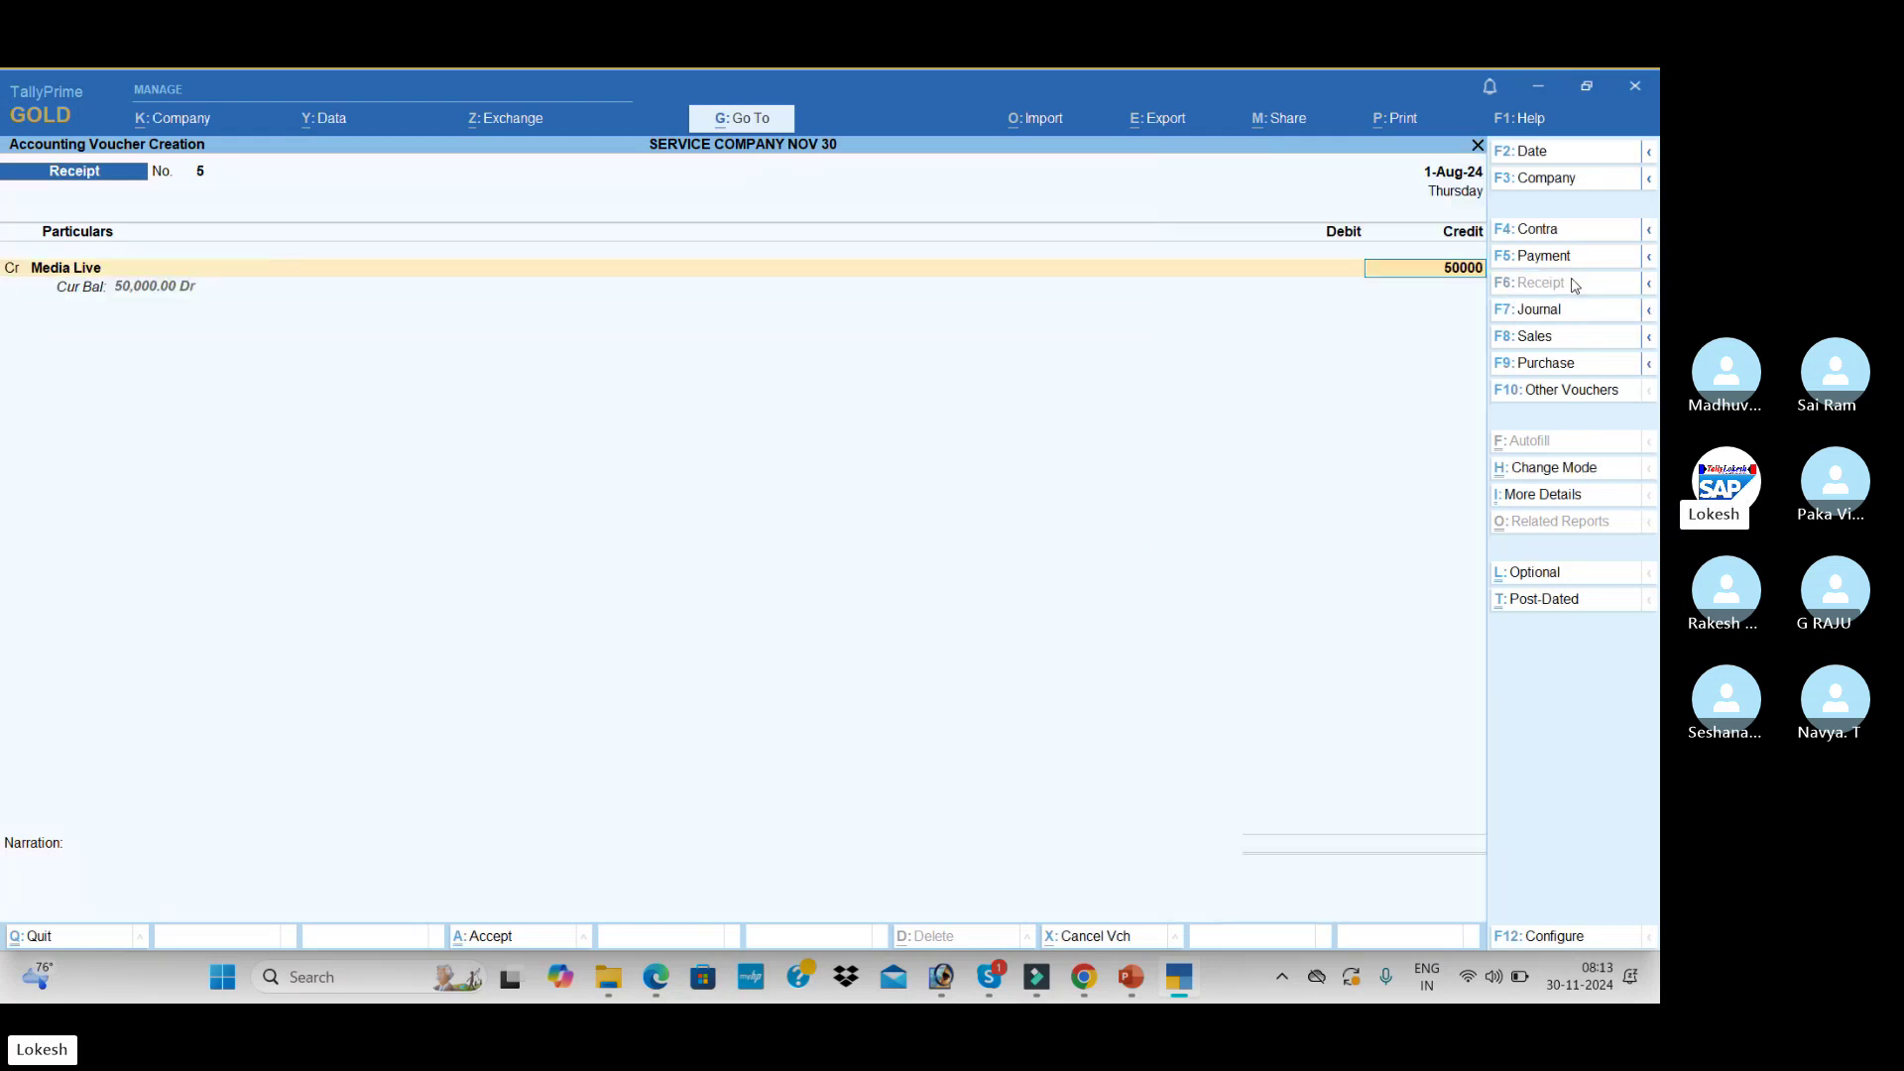
pyautogui.press('Return')
# - Debit Cash with the 20,000 that entry 41 of the PDF lists as paid in cash
pyautogui.write('Ca')
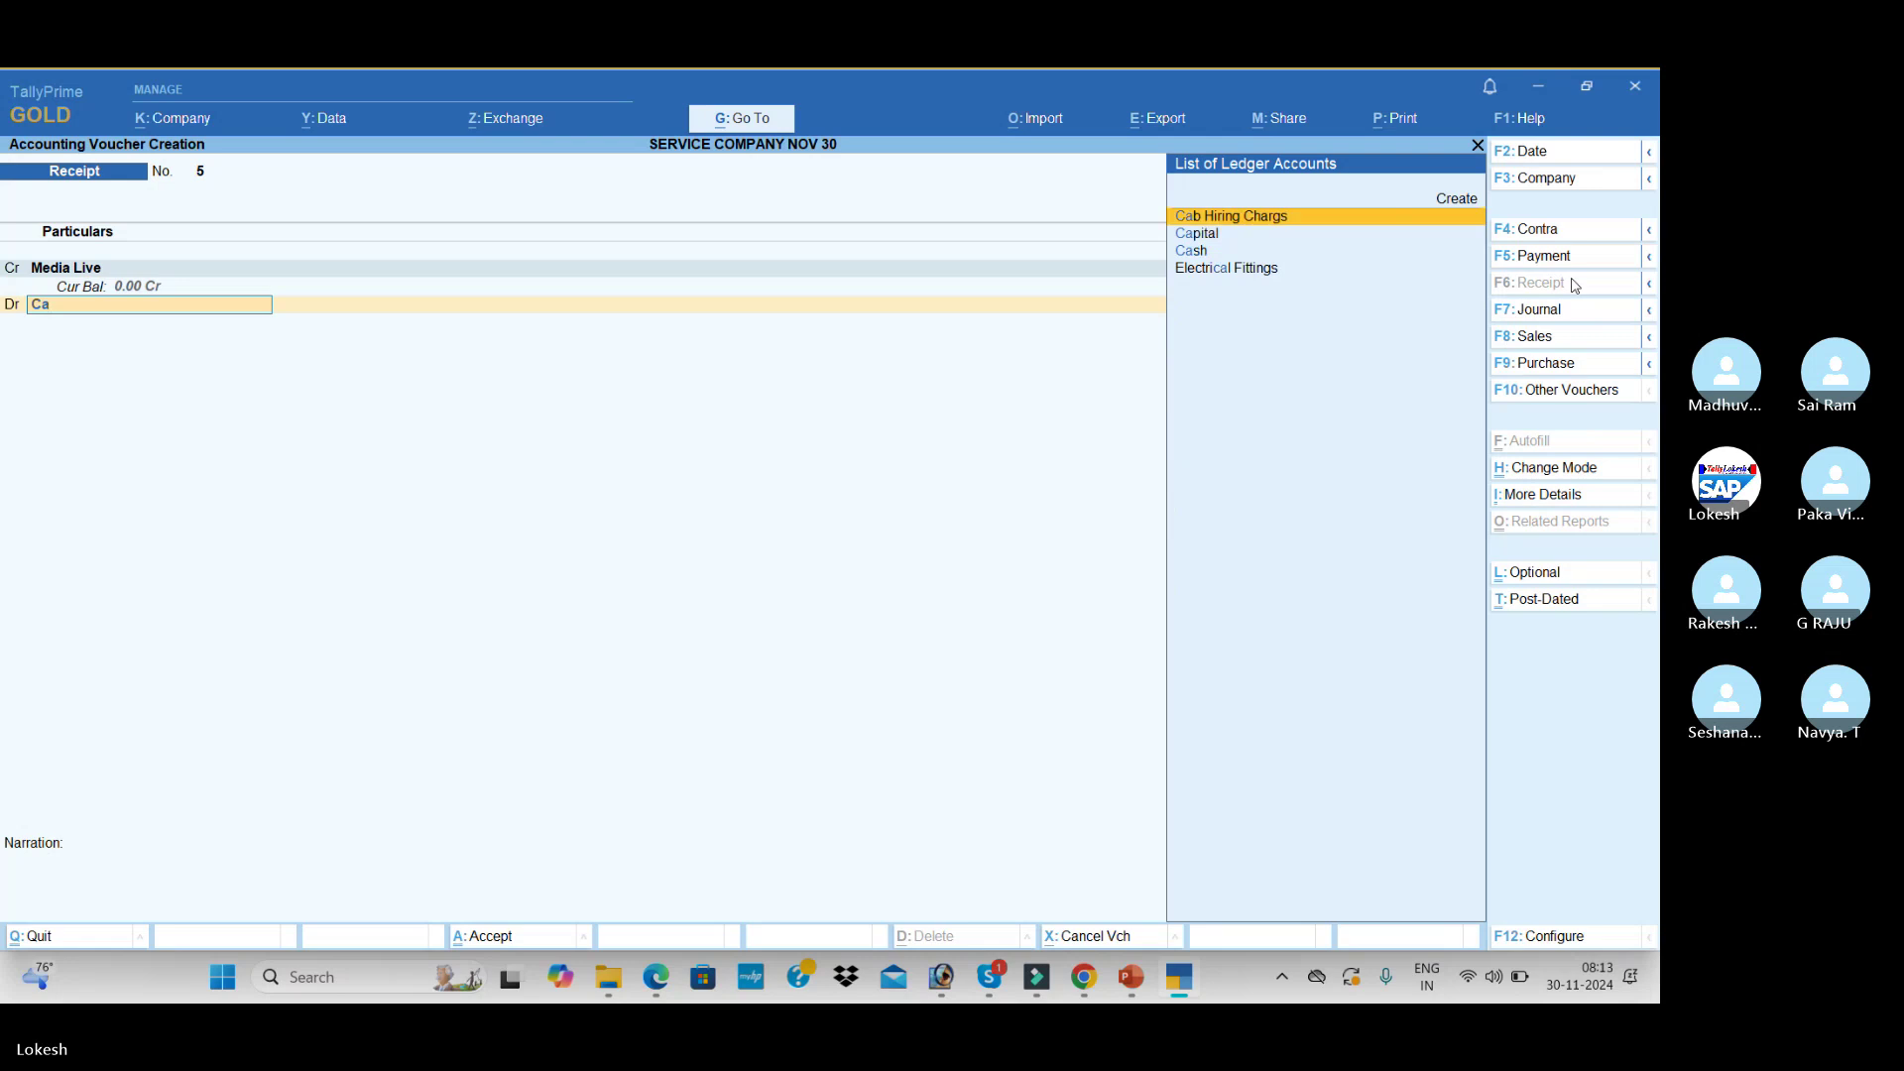
pyautogui.press('Down')
pyautogui.press('Down')
pyautogui.press('Return')
pyautogui.hotkey('alt', 'Tab')
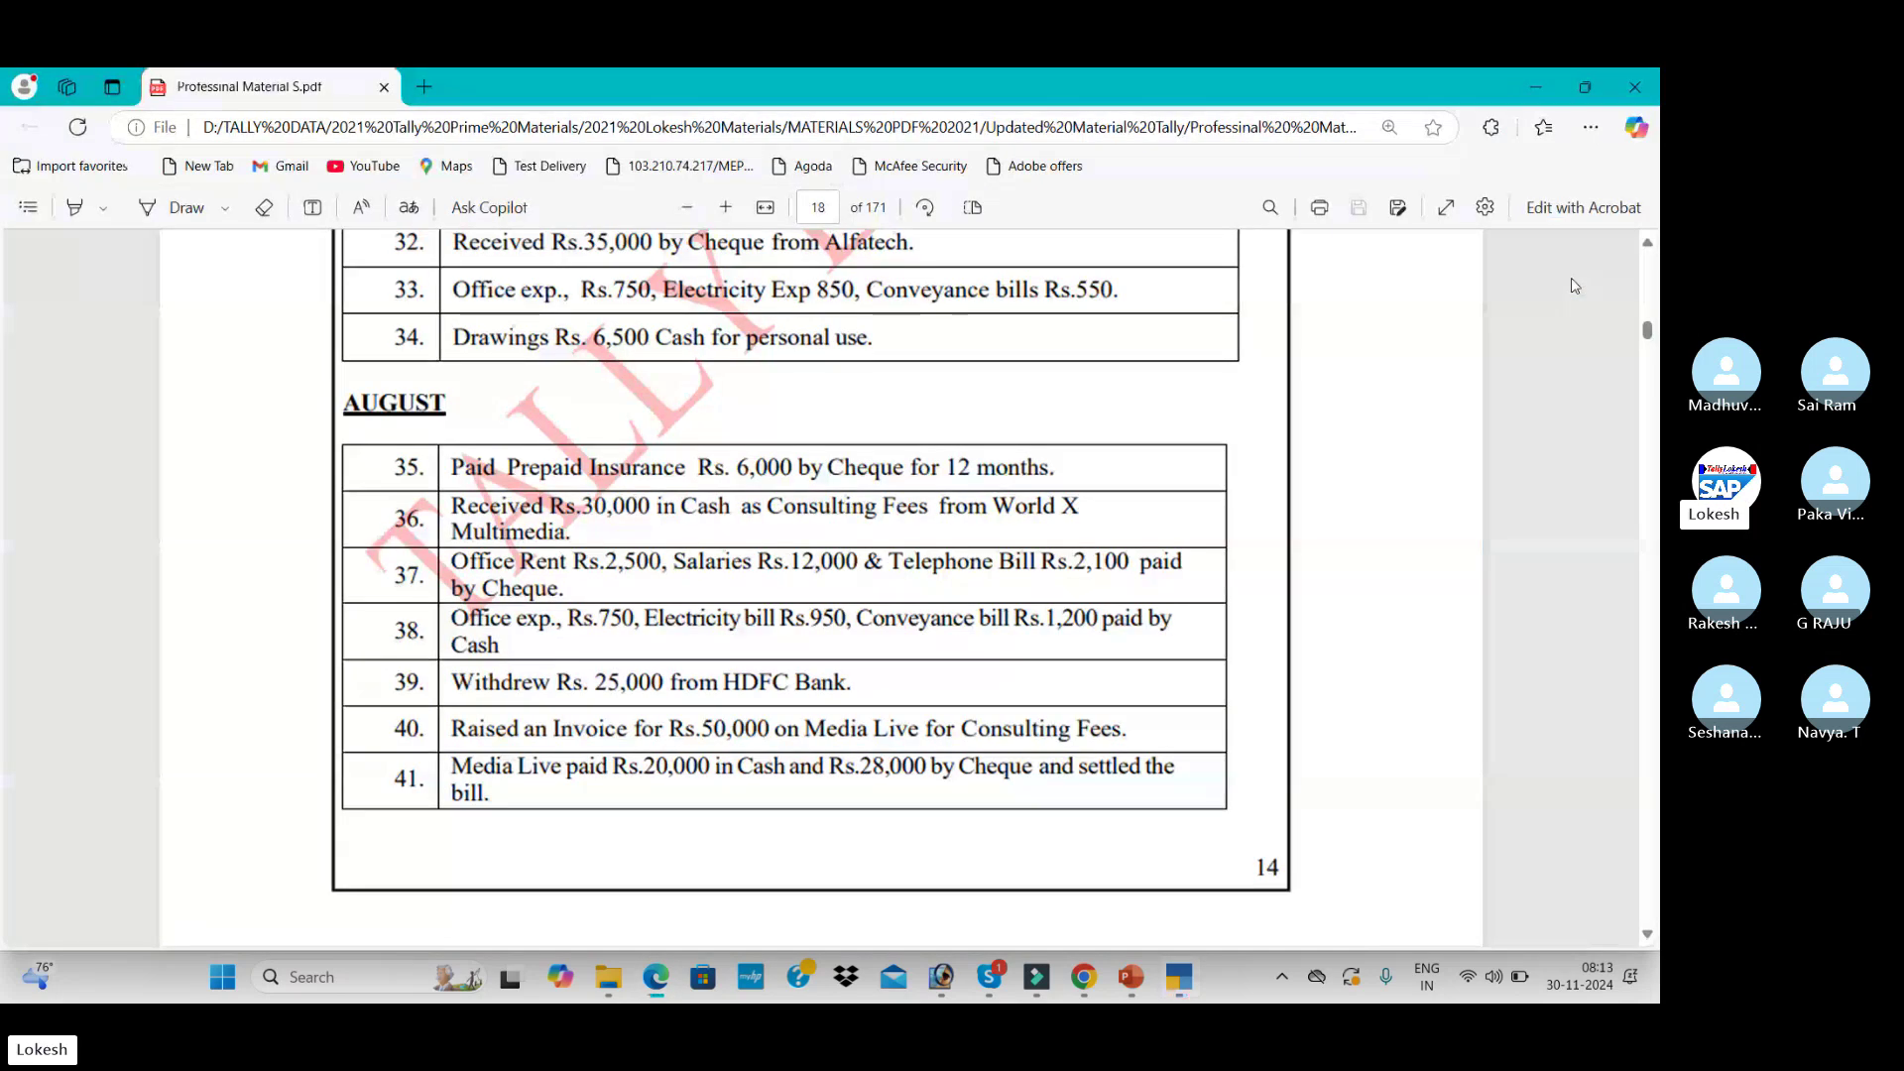
pyautogui.hotkey('alt', 'Tab')
pyautogui.write('20000')
pyautogui.press('Return')
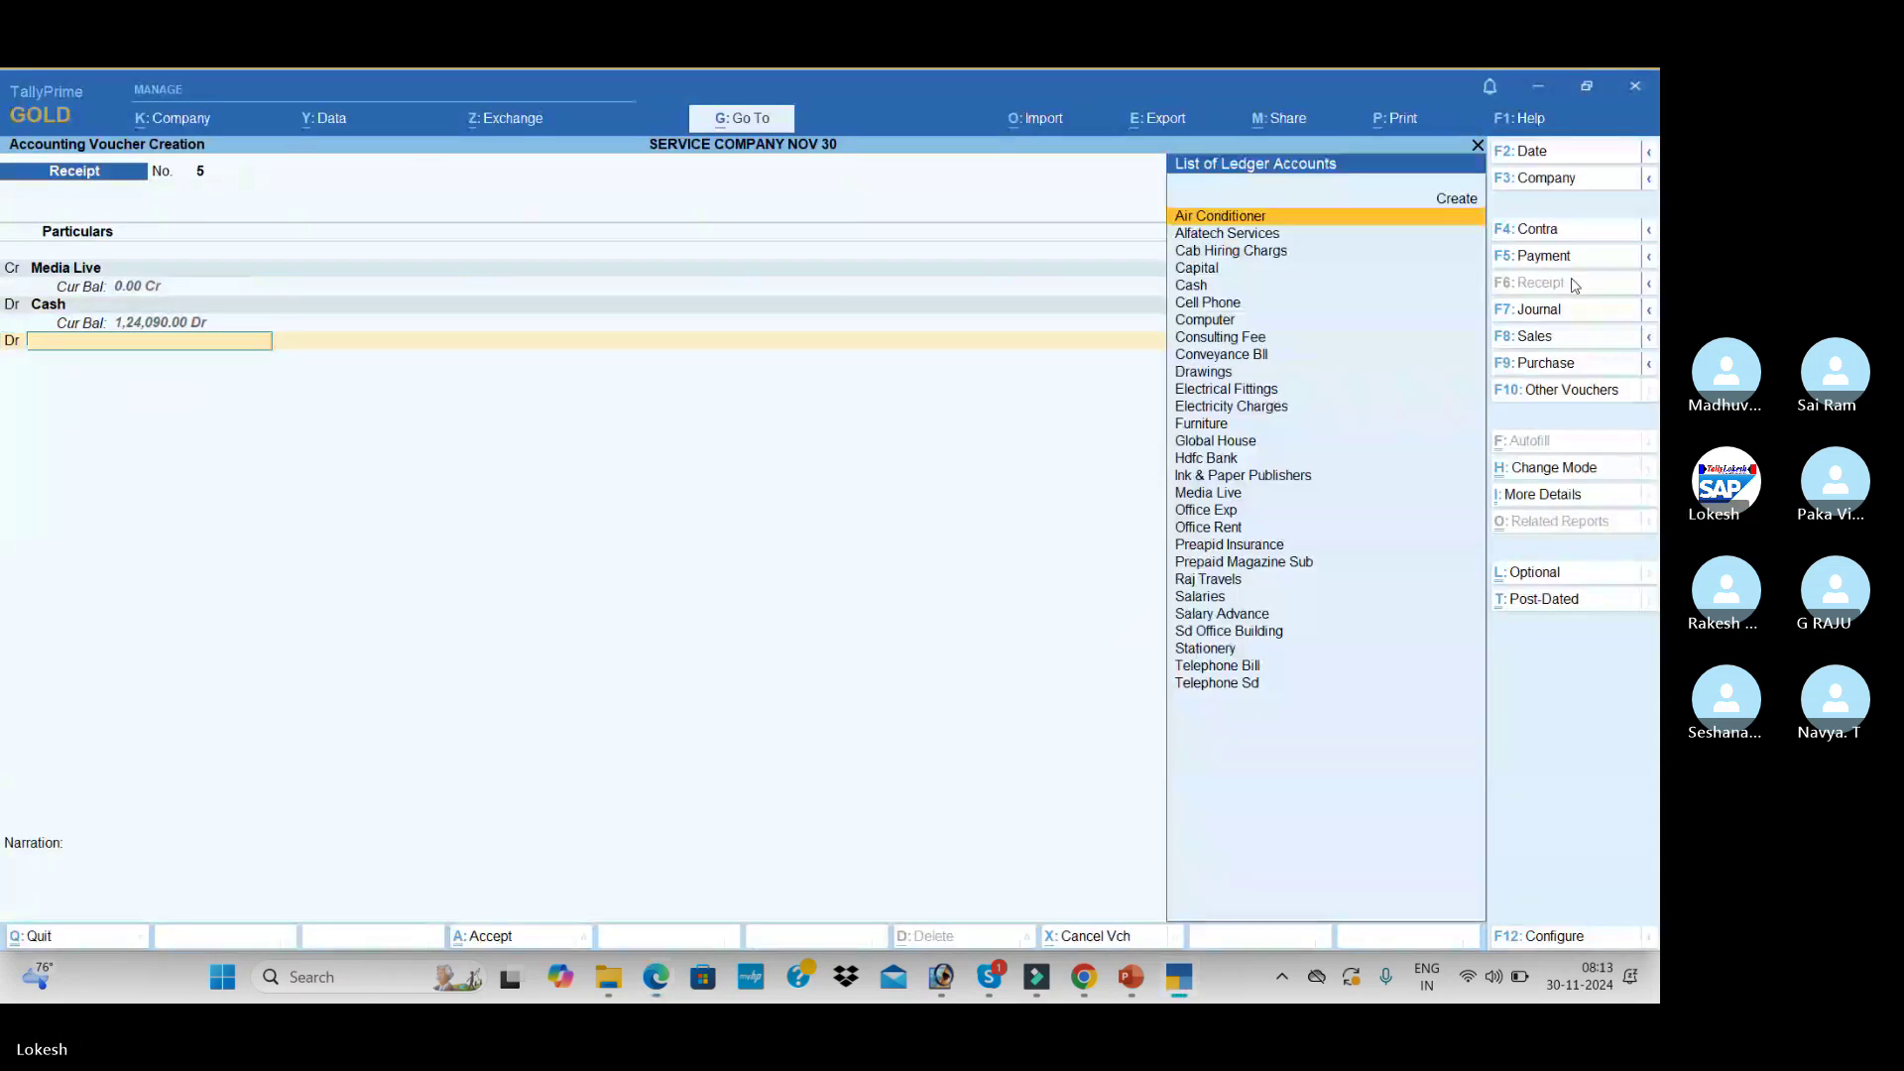
# - Debit Hdfc Bank with 28,000 in the receipt and accept its bank allocation as Cheque/DD
pyautogui.write('h')
pyautogui.press('Return')
pyautogui.write('28000')
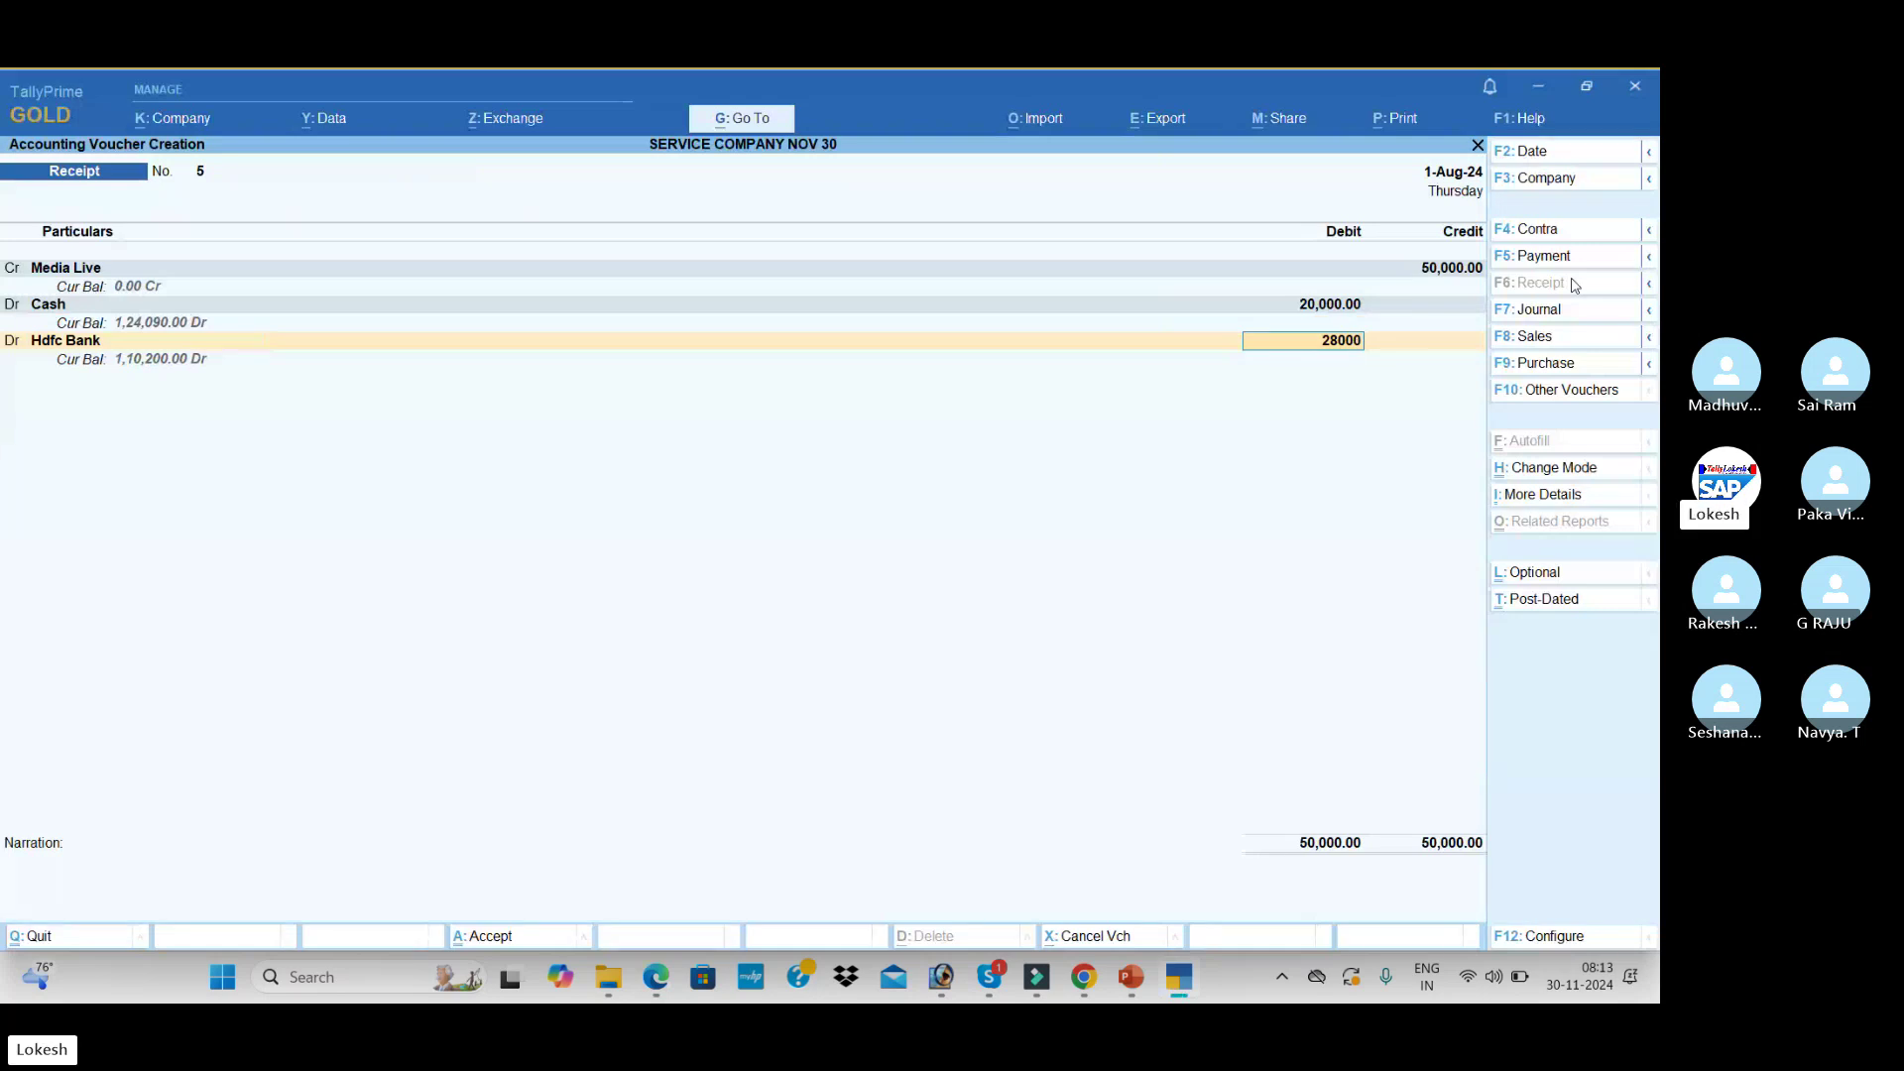
pyautogui.press('Return')
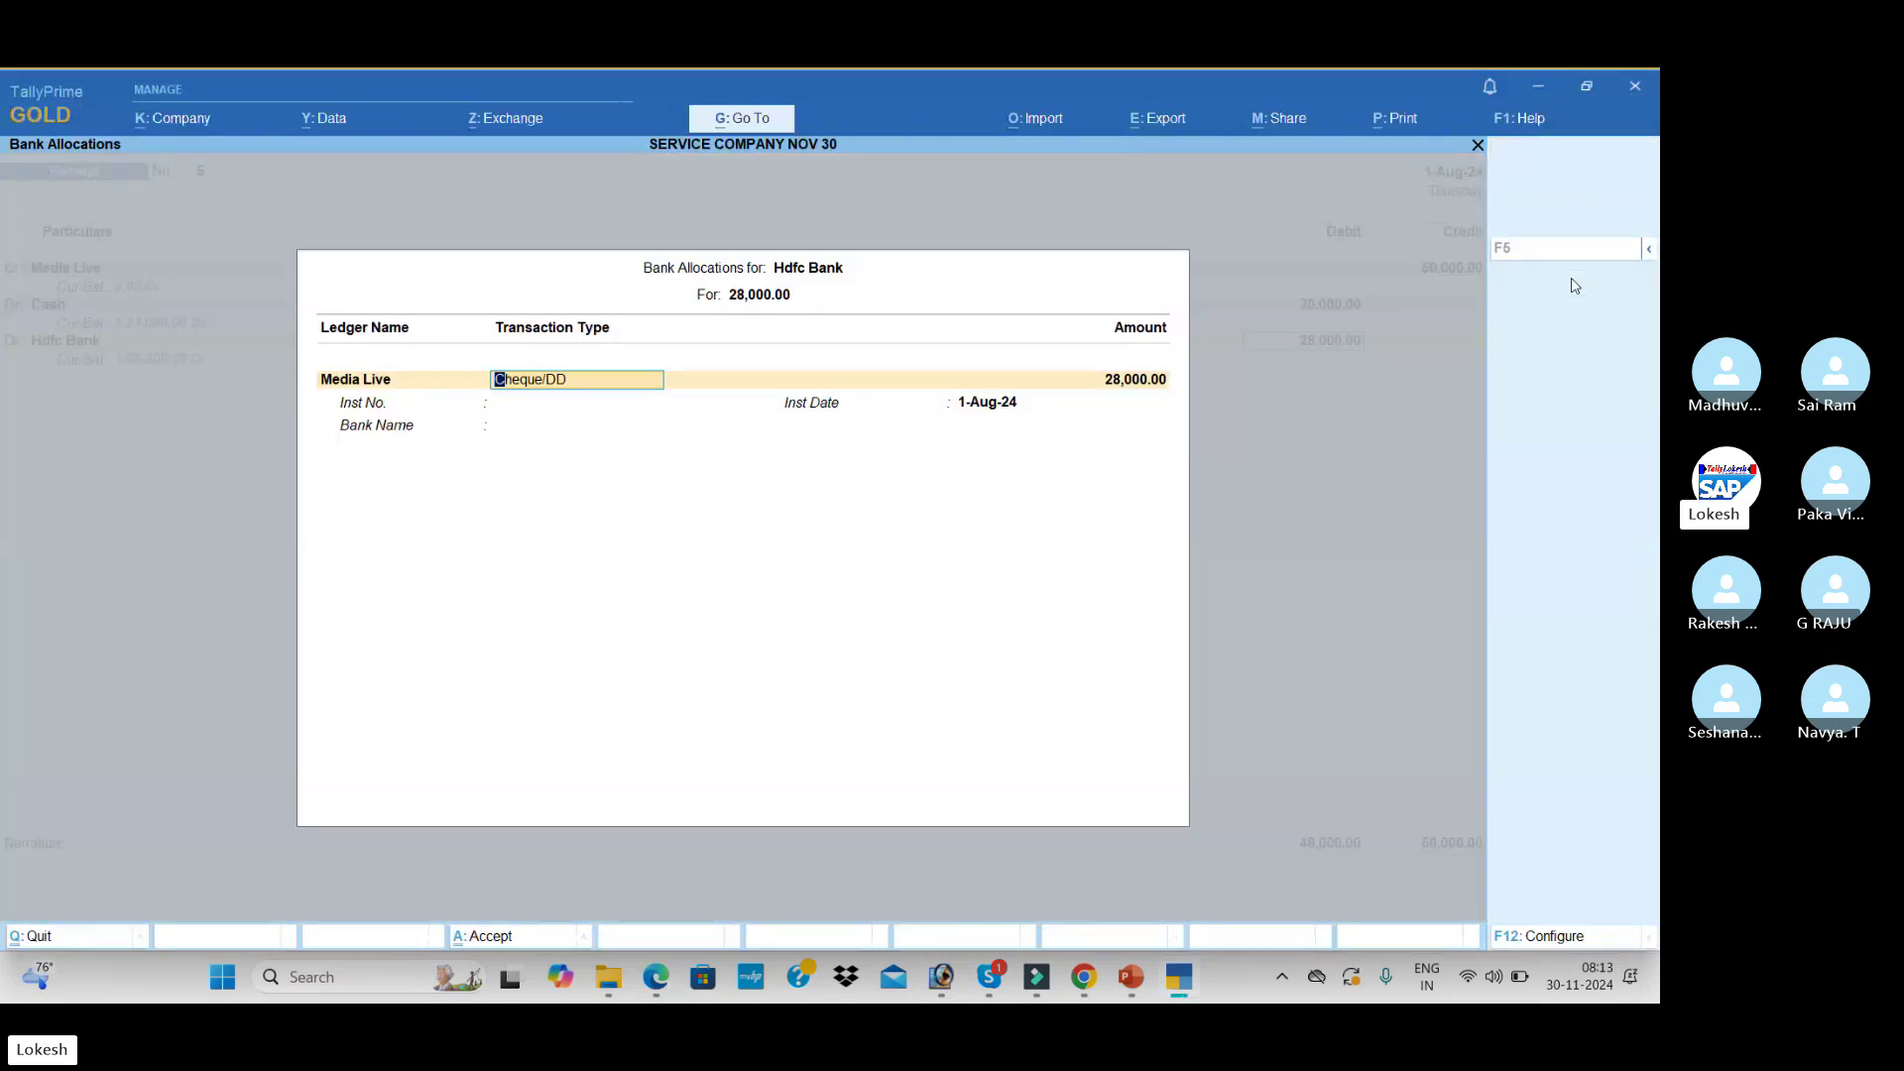
pyautogui.press('Return')
pyautogui.press('Return')
pyautogui.press('Return')
pyautogui.press('Return')
pyautogui.press('Return')
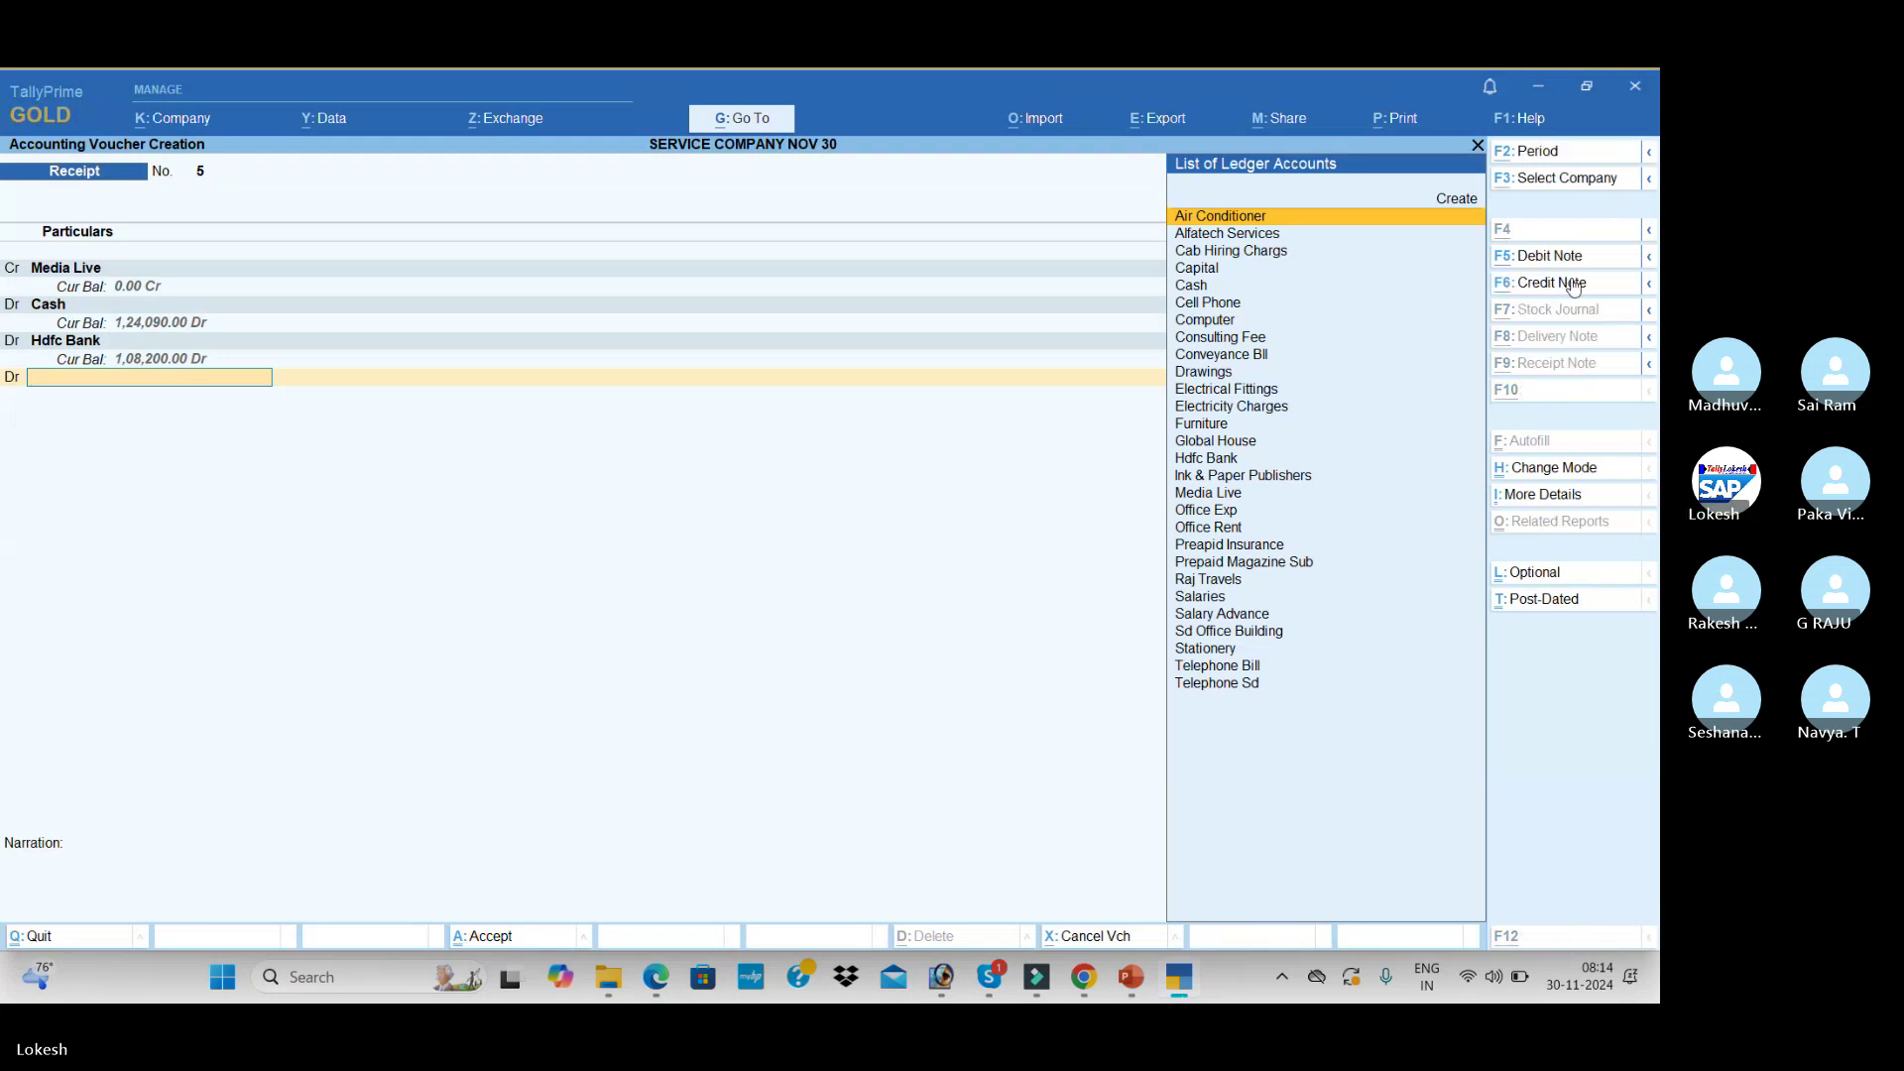
# - Create a ledger named Discount Allowed under Indirect Expenses for the receipt's remaining debit line
pyautogui.hotkey('alt', 'c')
pyautogui.write('Discount')
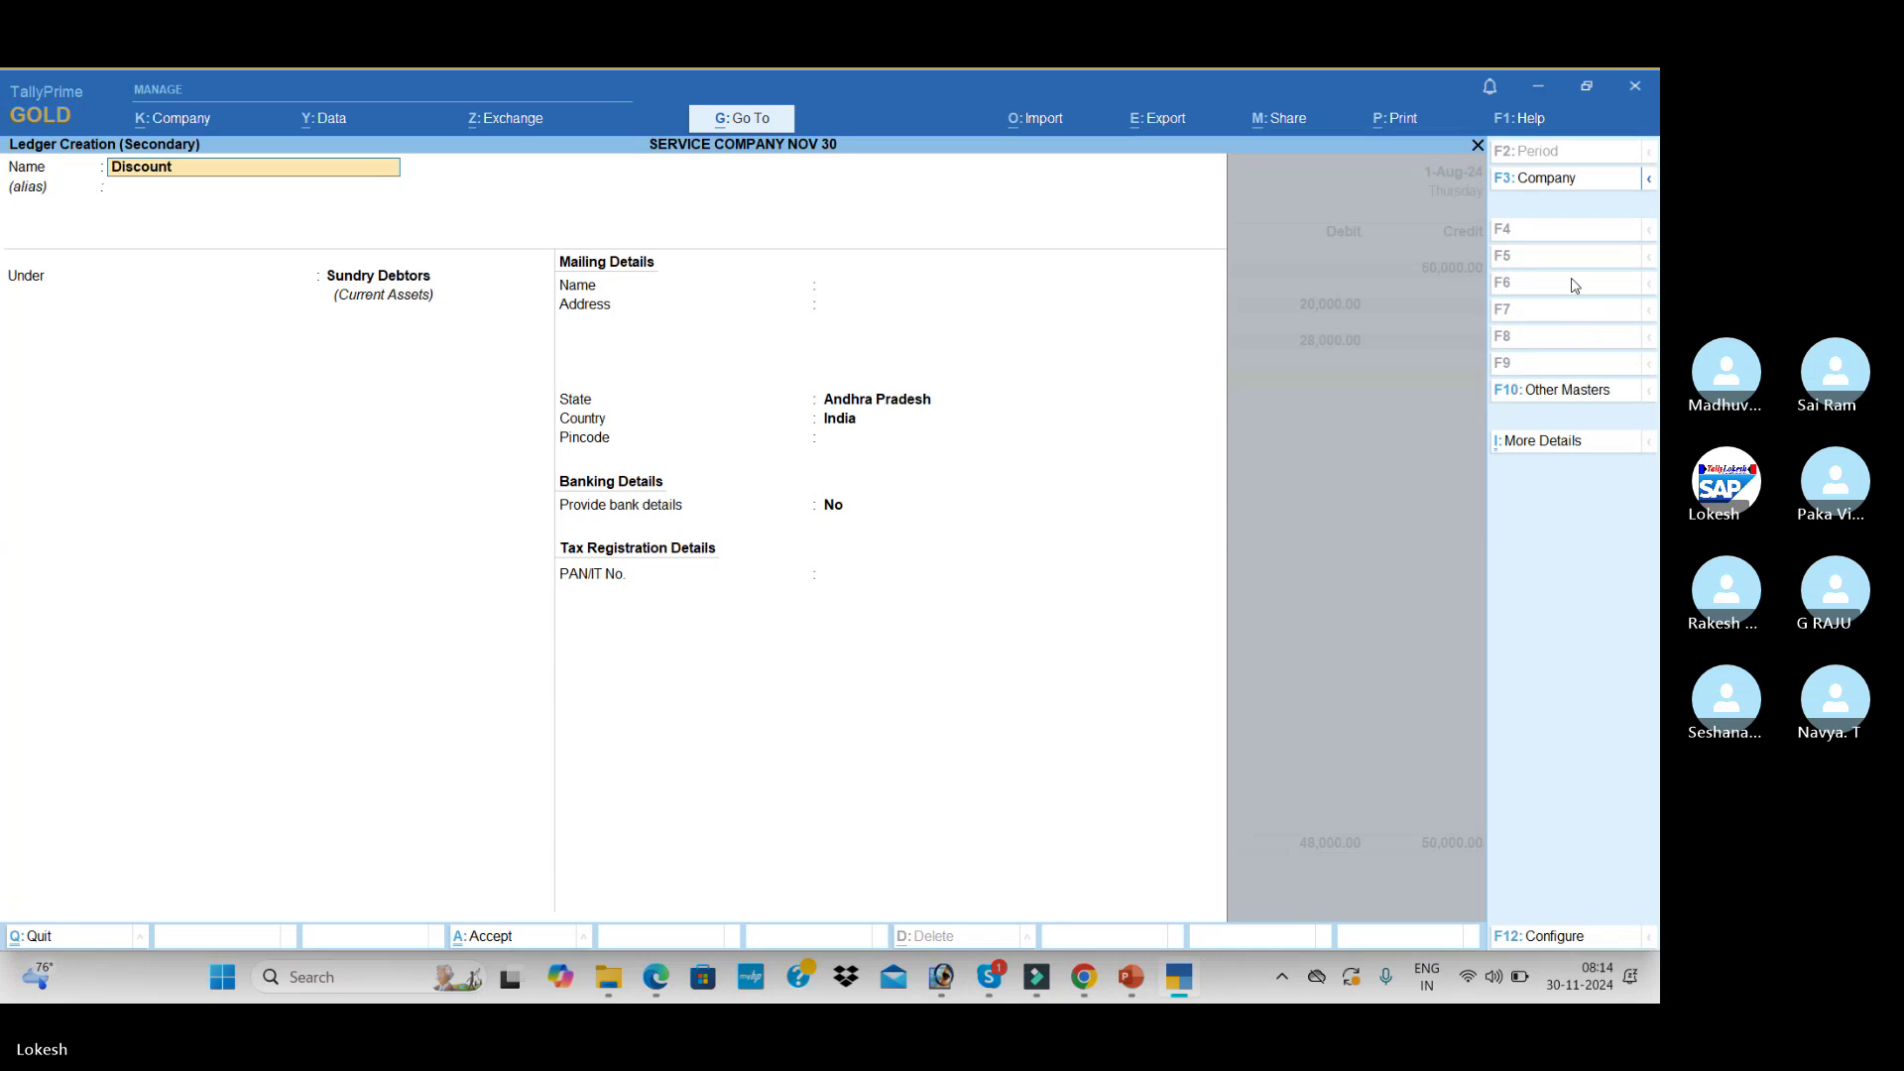
pyautogui.write(' Allowe')
pyautogui.press('Return')
pyautogui.press('Return')
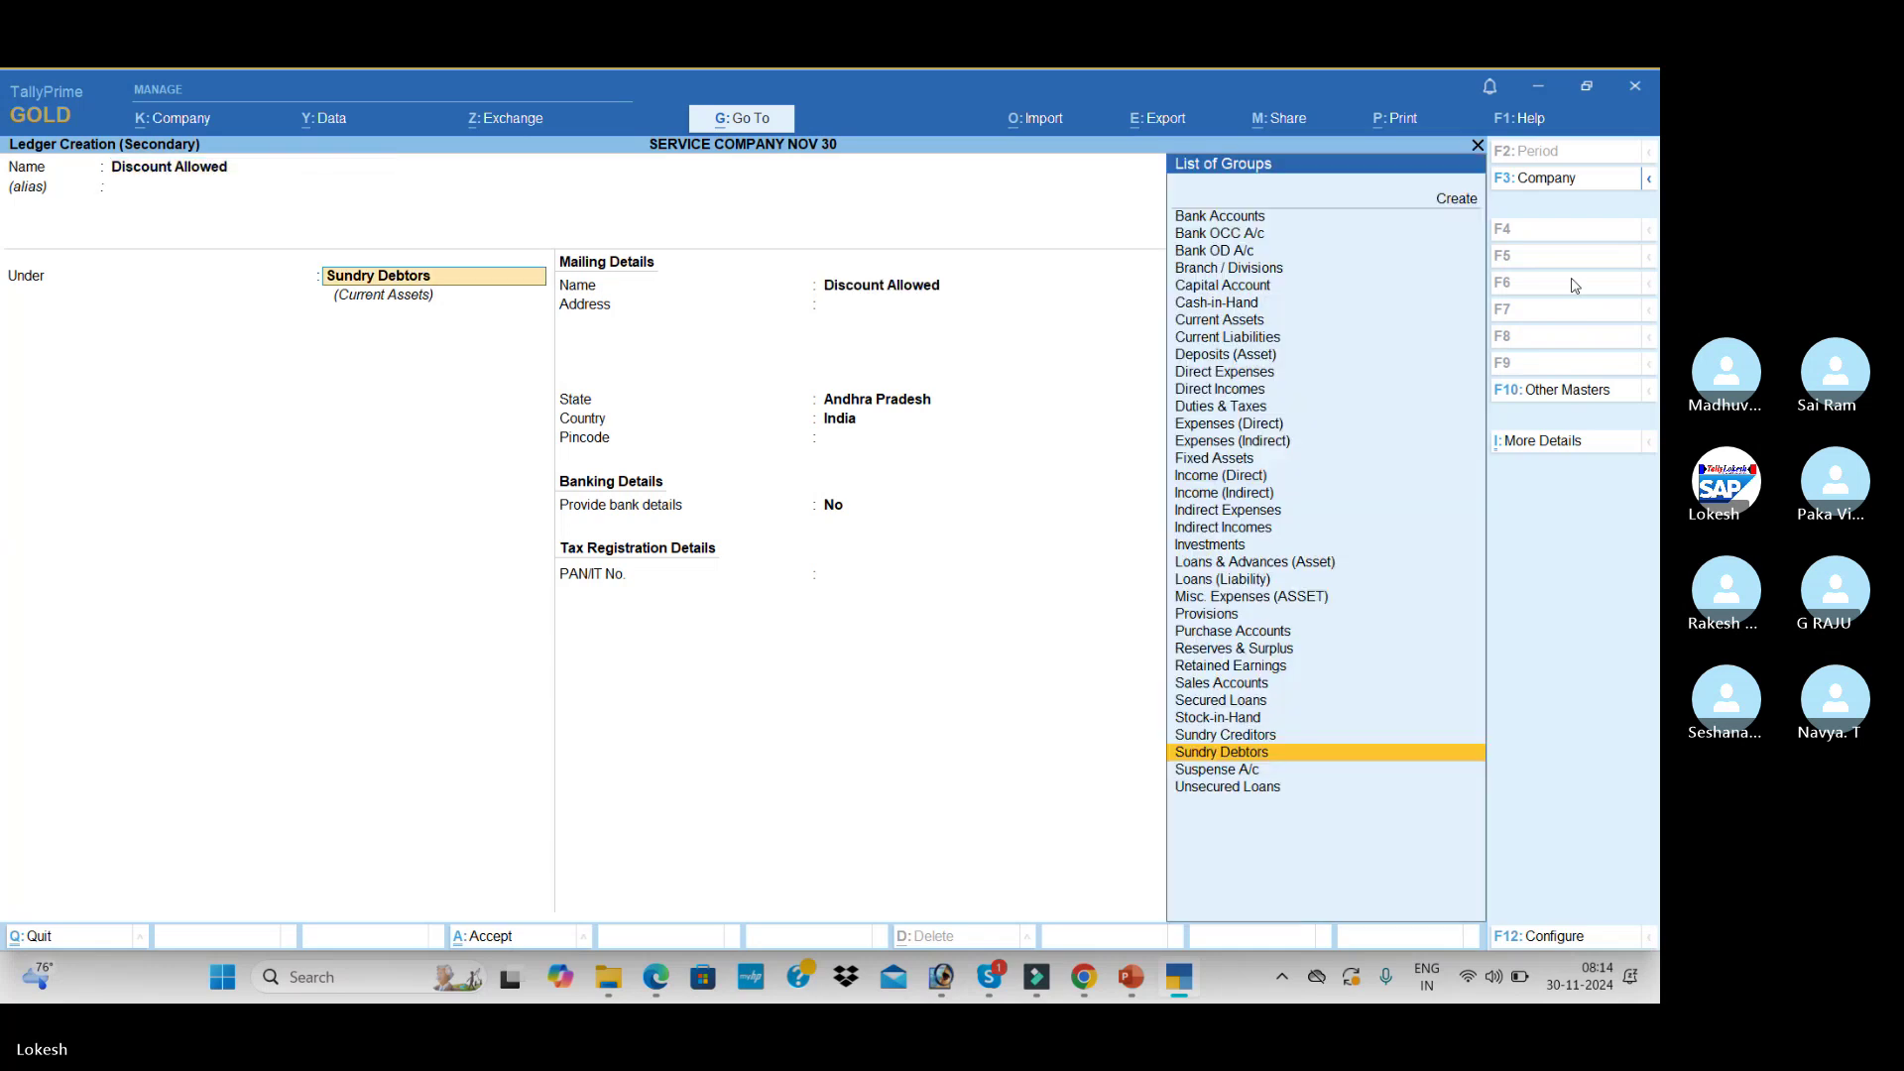
pyautogui.write('Ind')
pyautogui.press('Return')
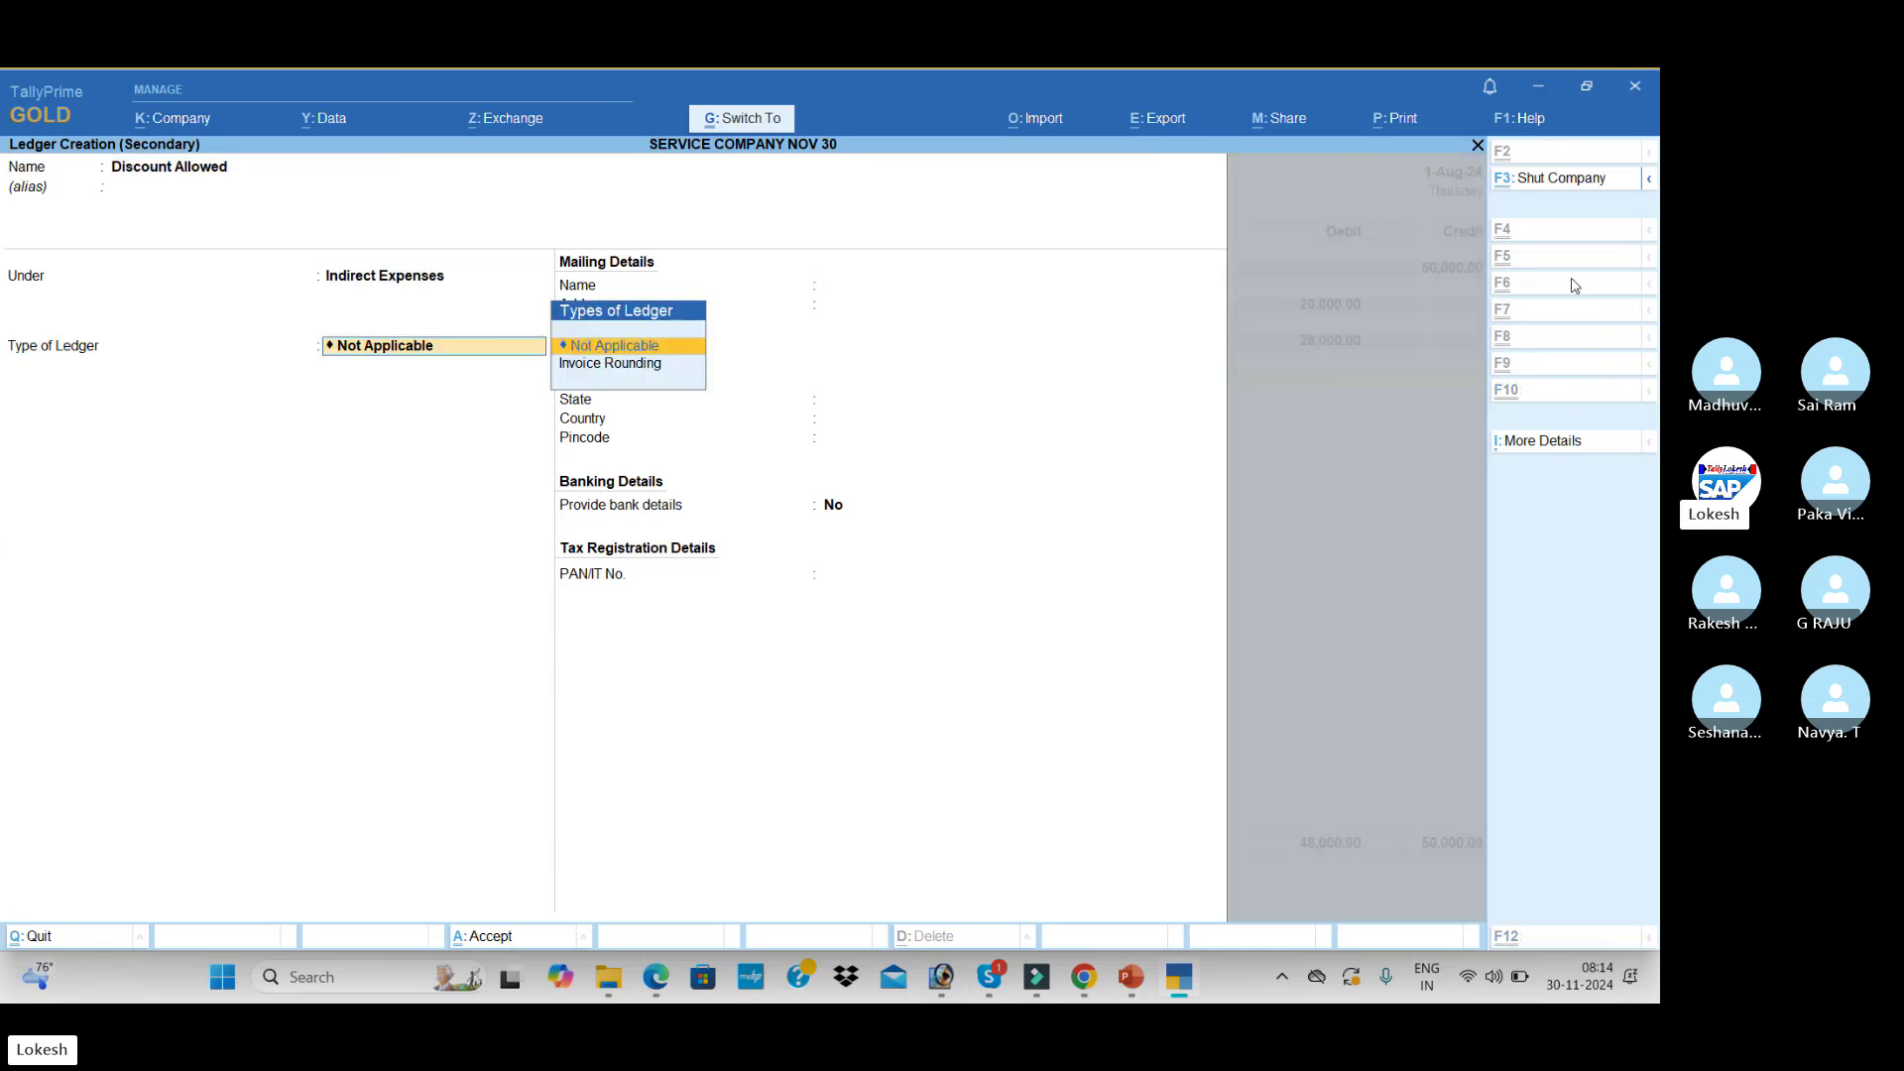
pyautogui.press('Return')
pyautogui.hotkey('ctrl', 'a')
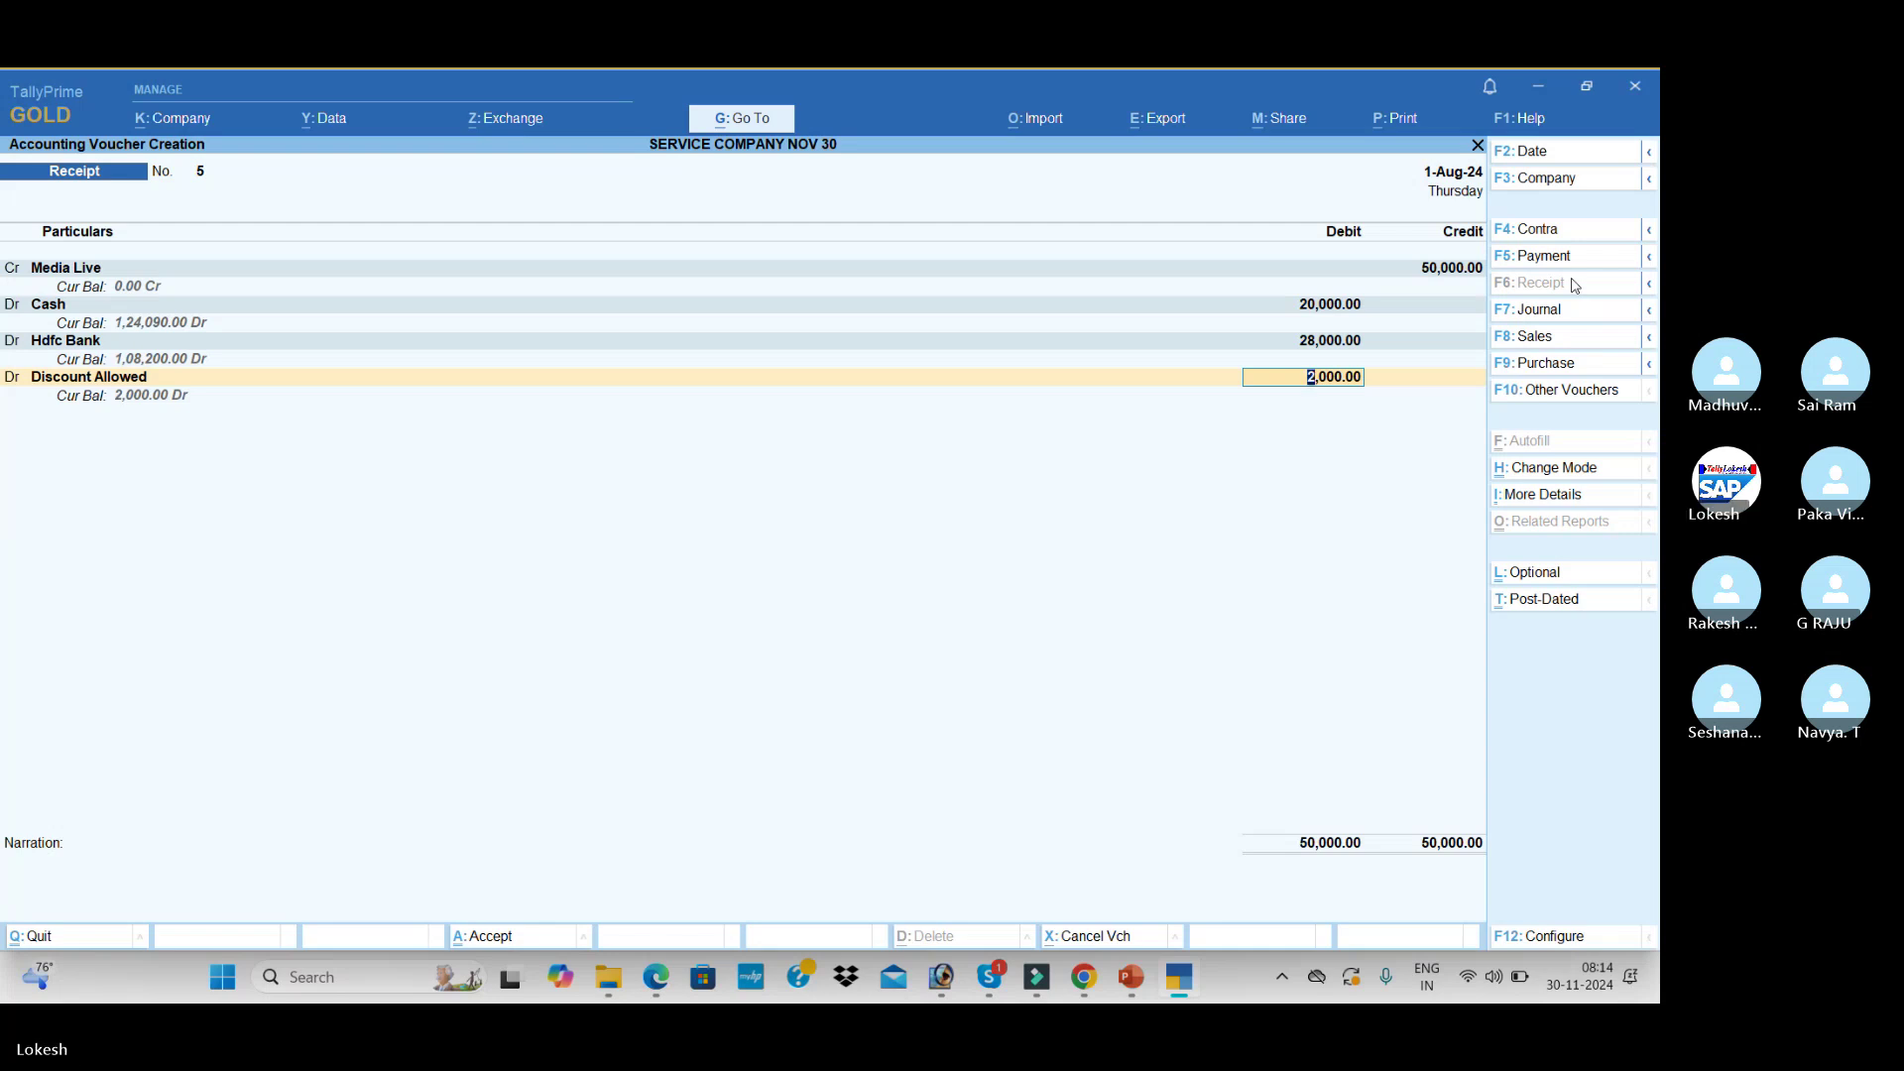
# - Debit Discount Allowed with the remaining 2,000 and save the receipt voucher without a narration
pyautogui.press('Return')
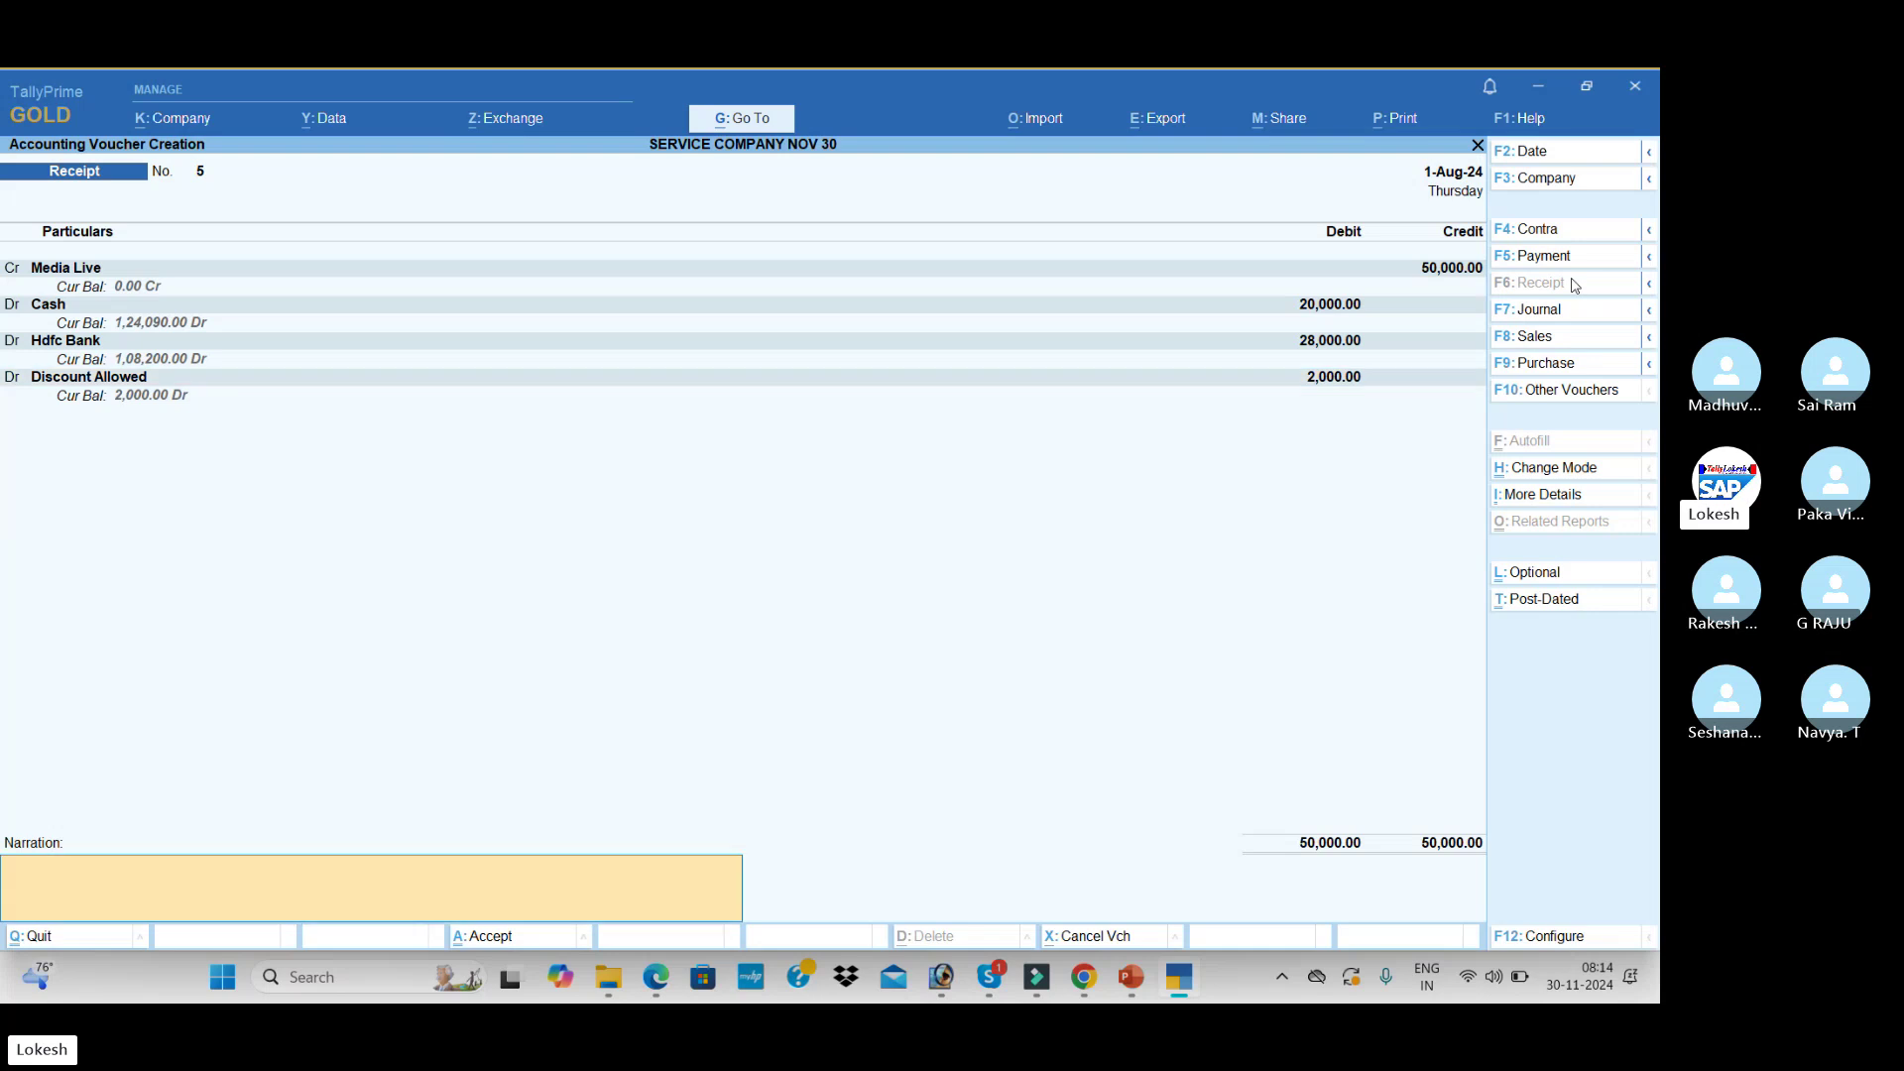
pyautogui.press('Return')
pyautogui.press('Return')
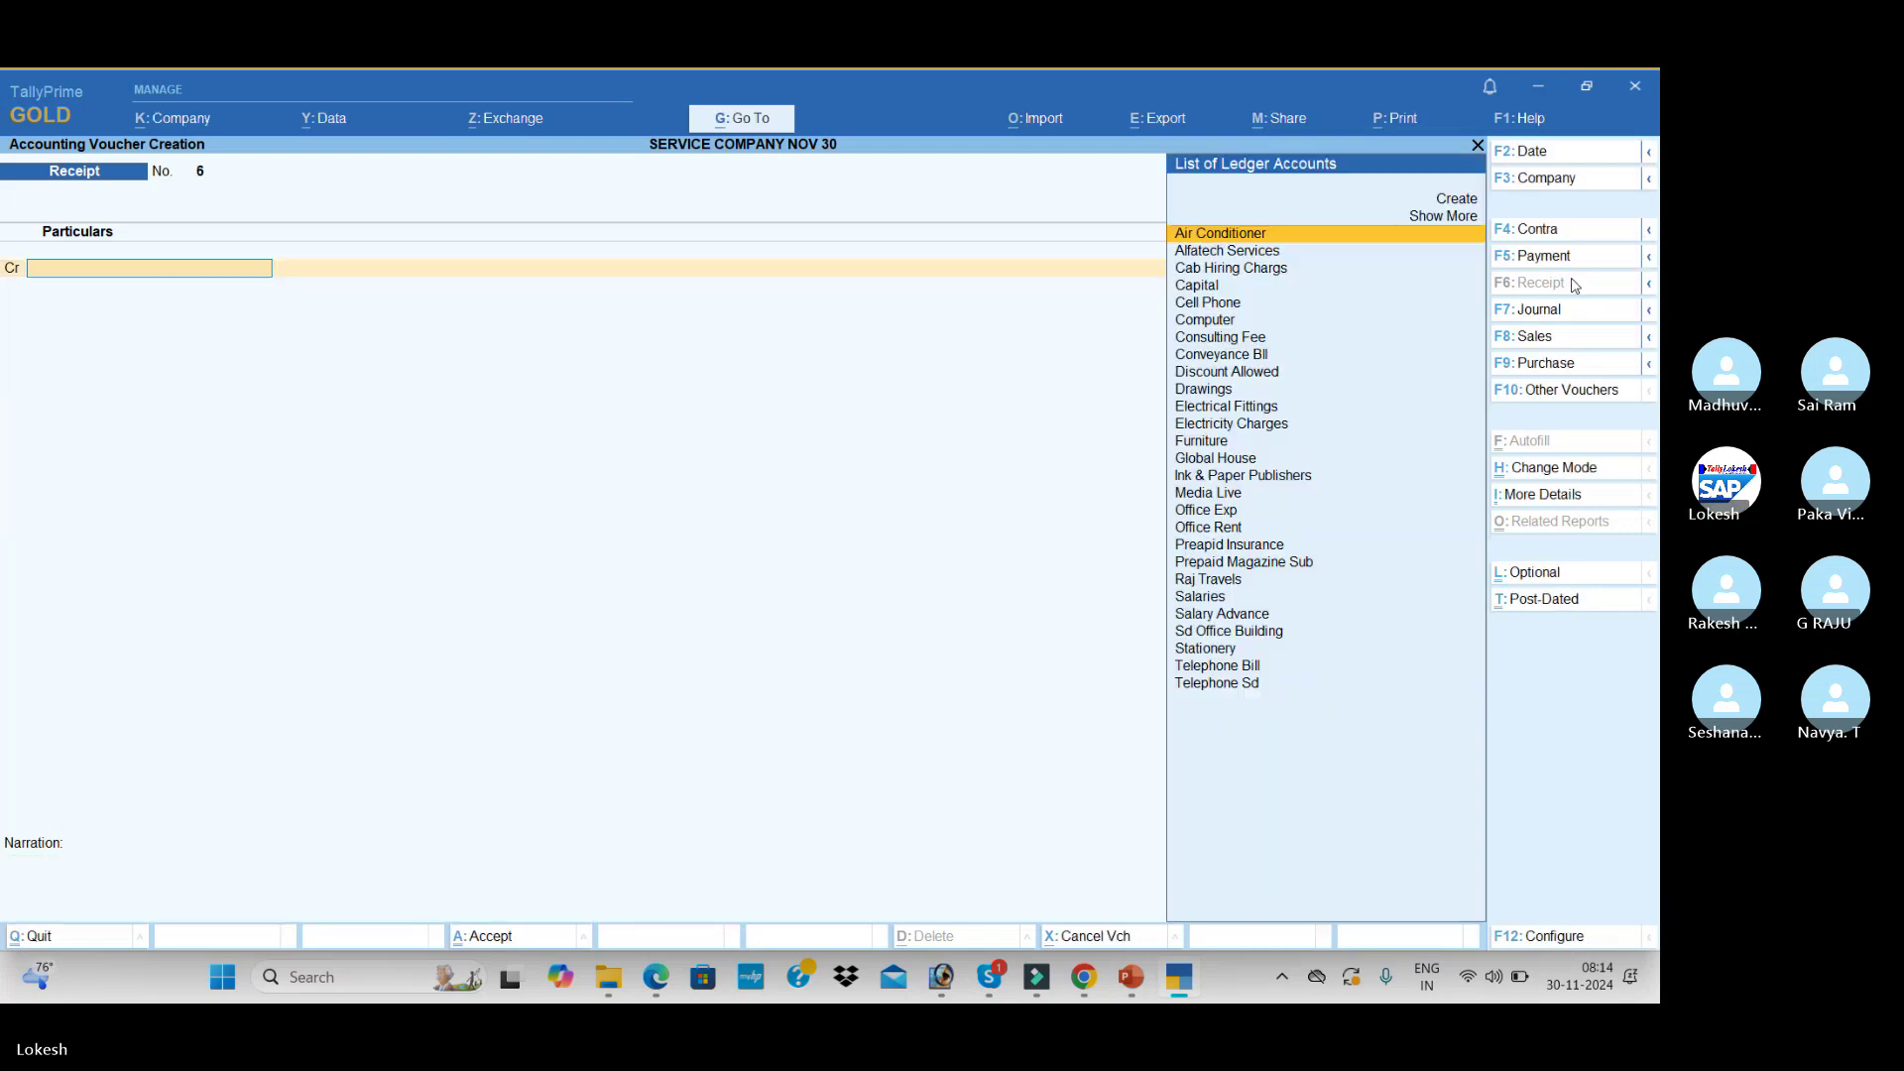
# - Look through the September, October and November transactions in the PDF, up to the Trishul Company invoice in entry 63
pyautogui.hotkey('alt', 'Tab')
pyautogui.scroll(-3, 1512, 266)
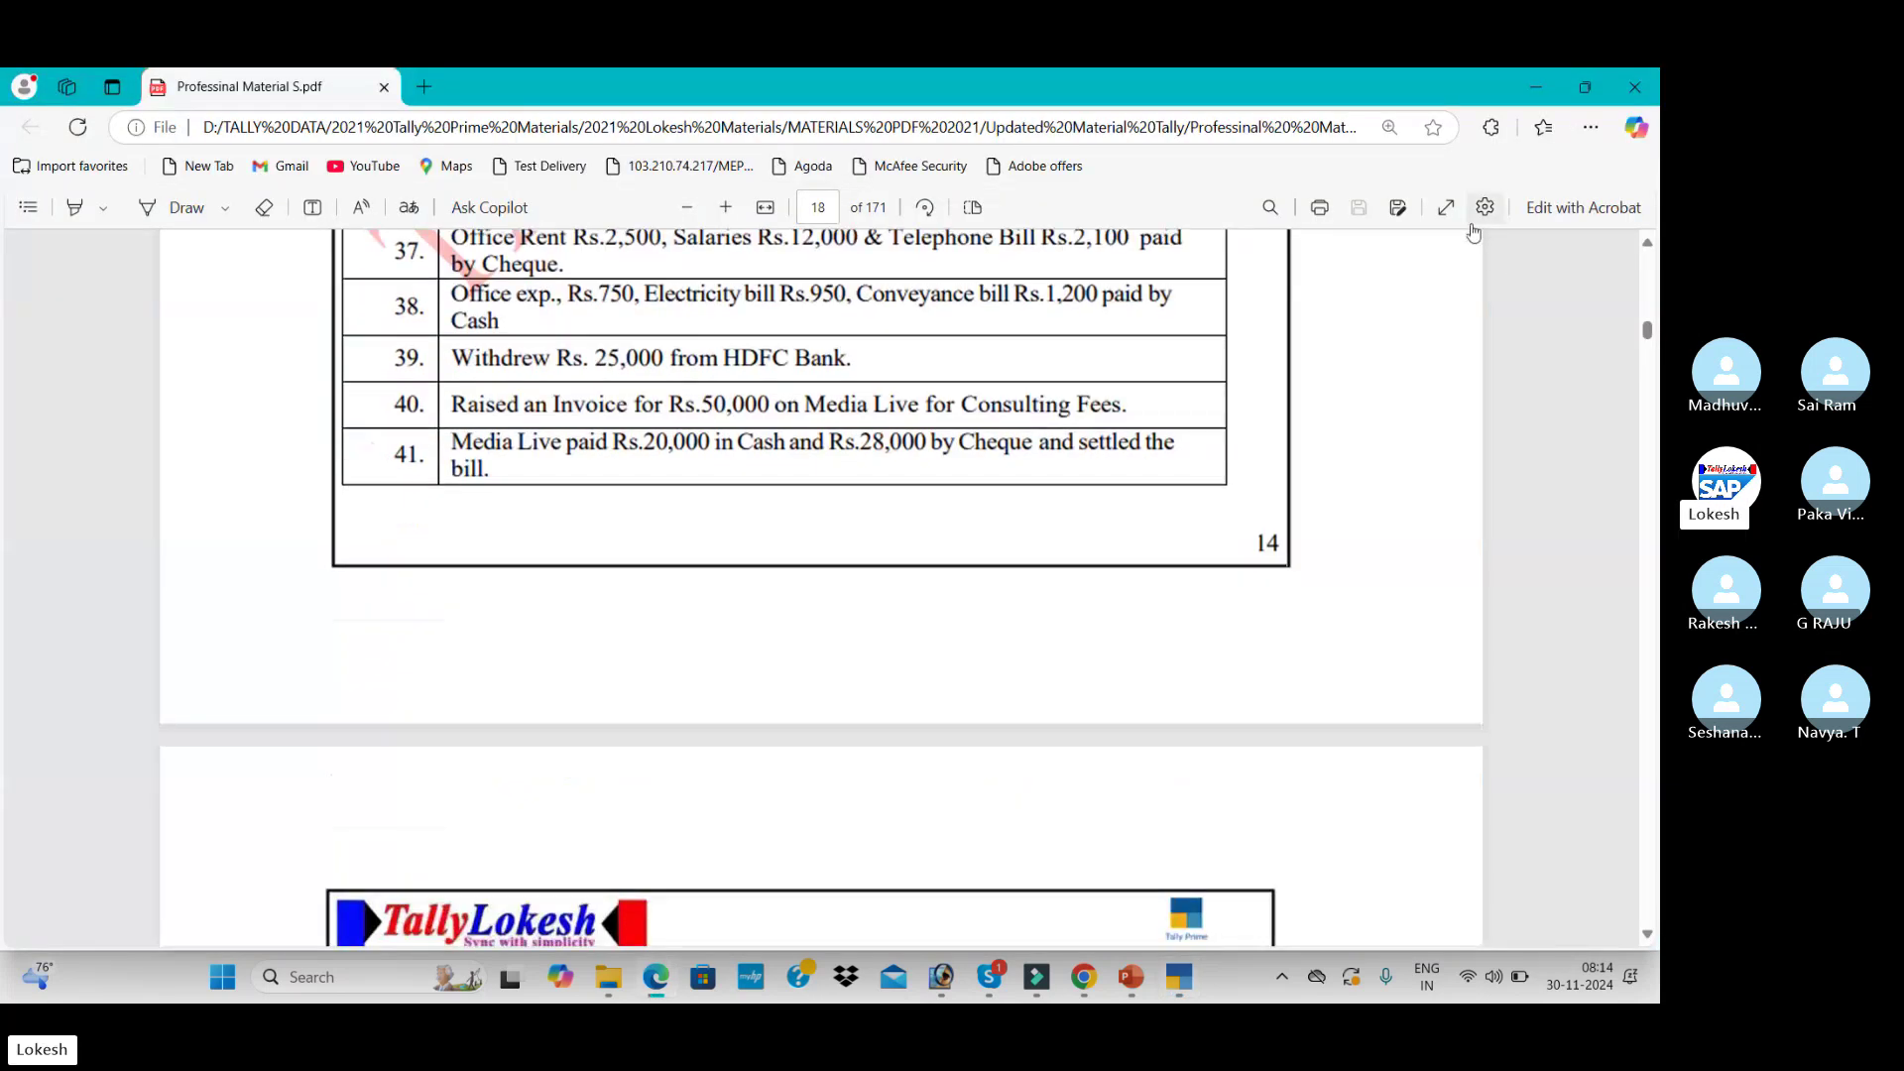
pyautogui.scroll(-2, 1400, 248)
pyautogui.scroll(-5, 1143, 309)
pyautogui.scroll(-3, 1143, 309)
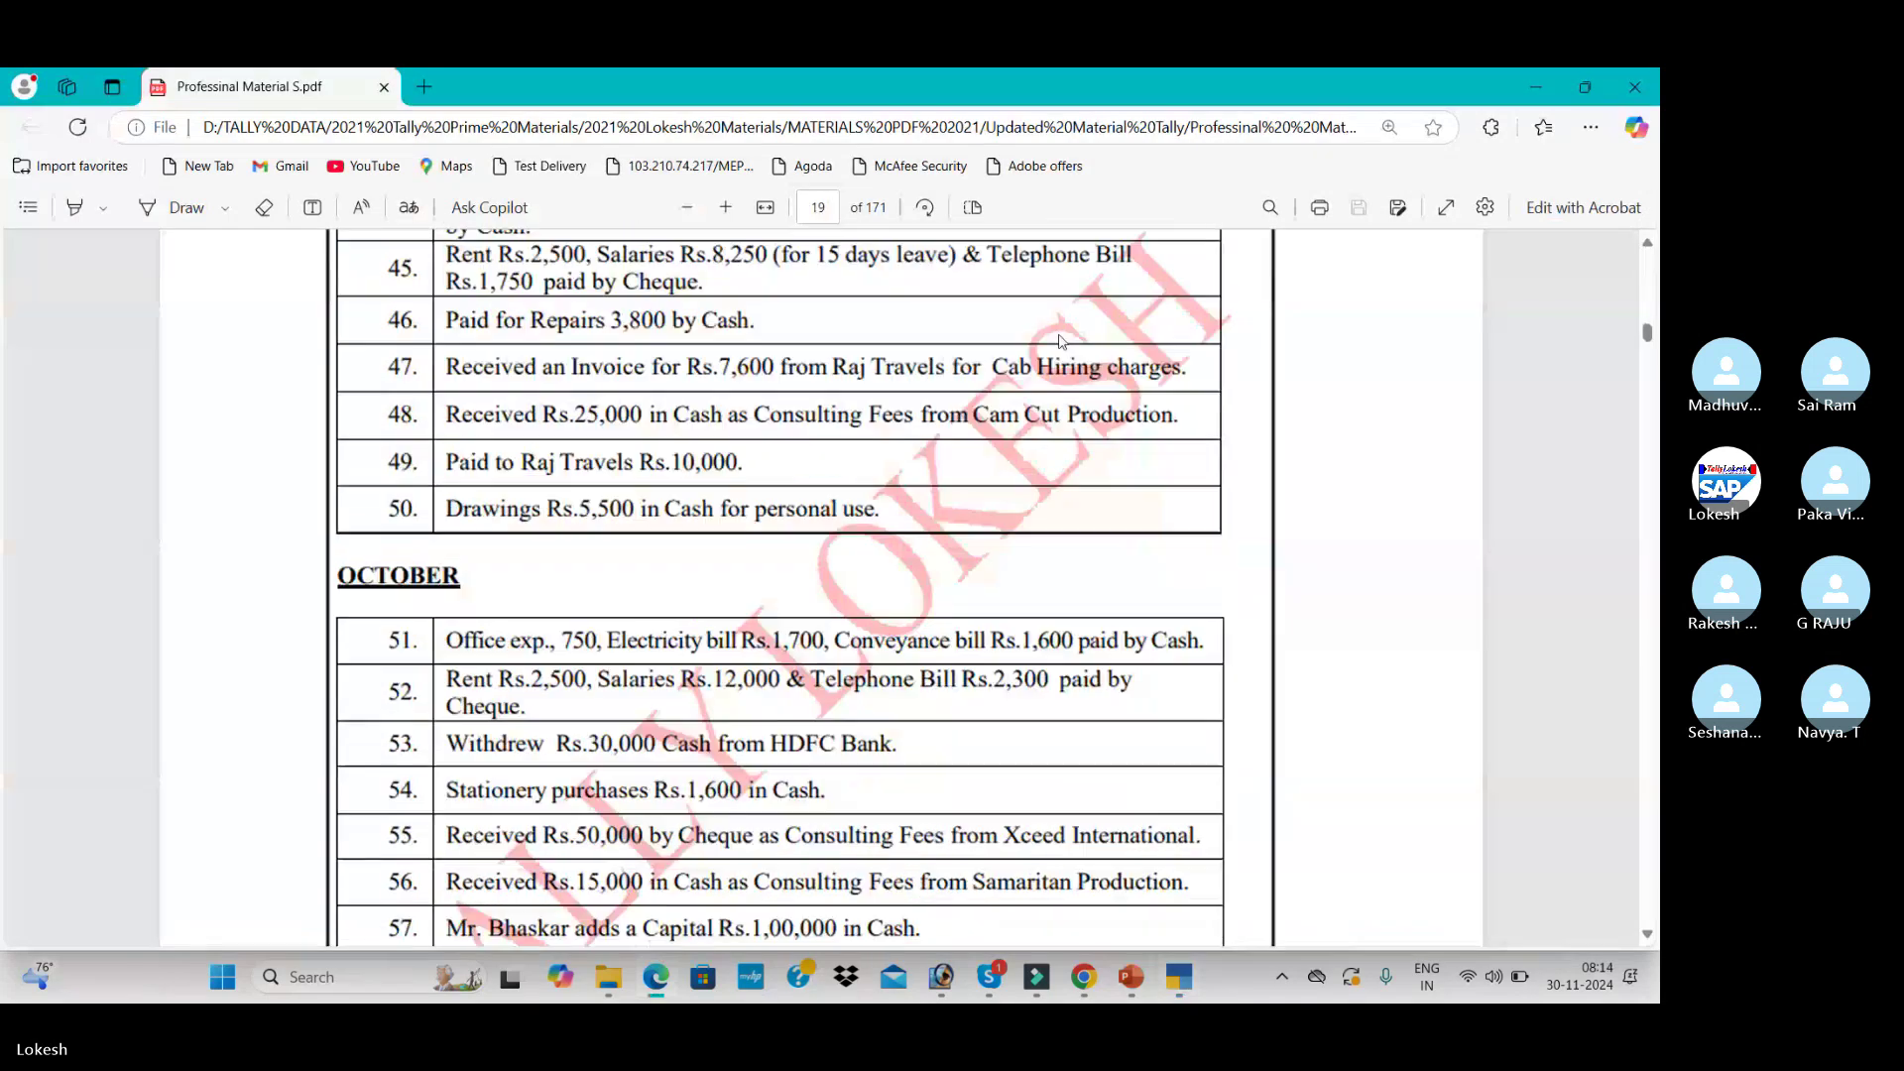
pyautogui.scroll(2, 1060, 341)
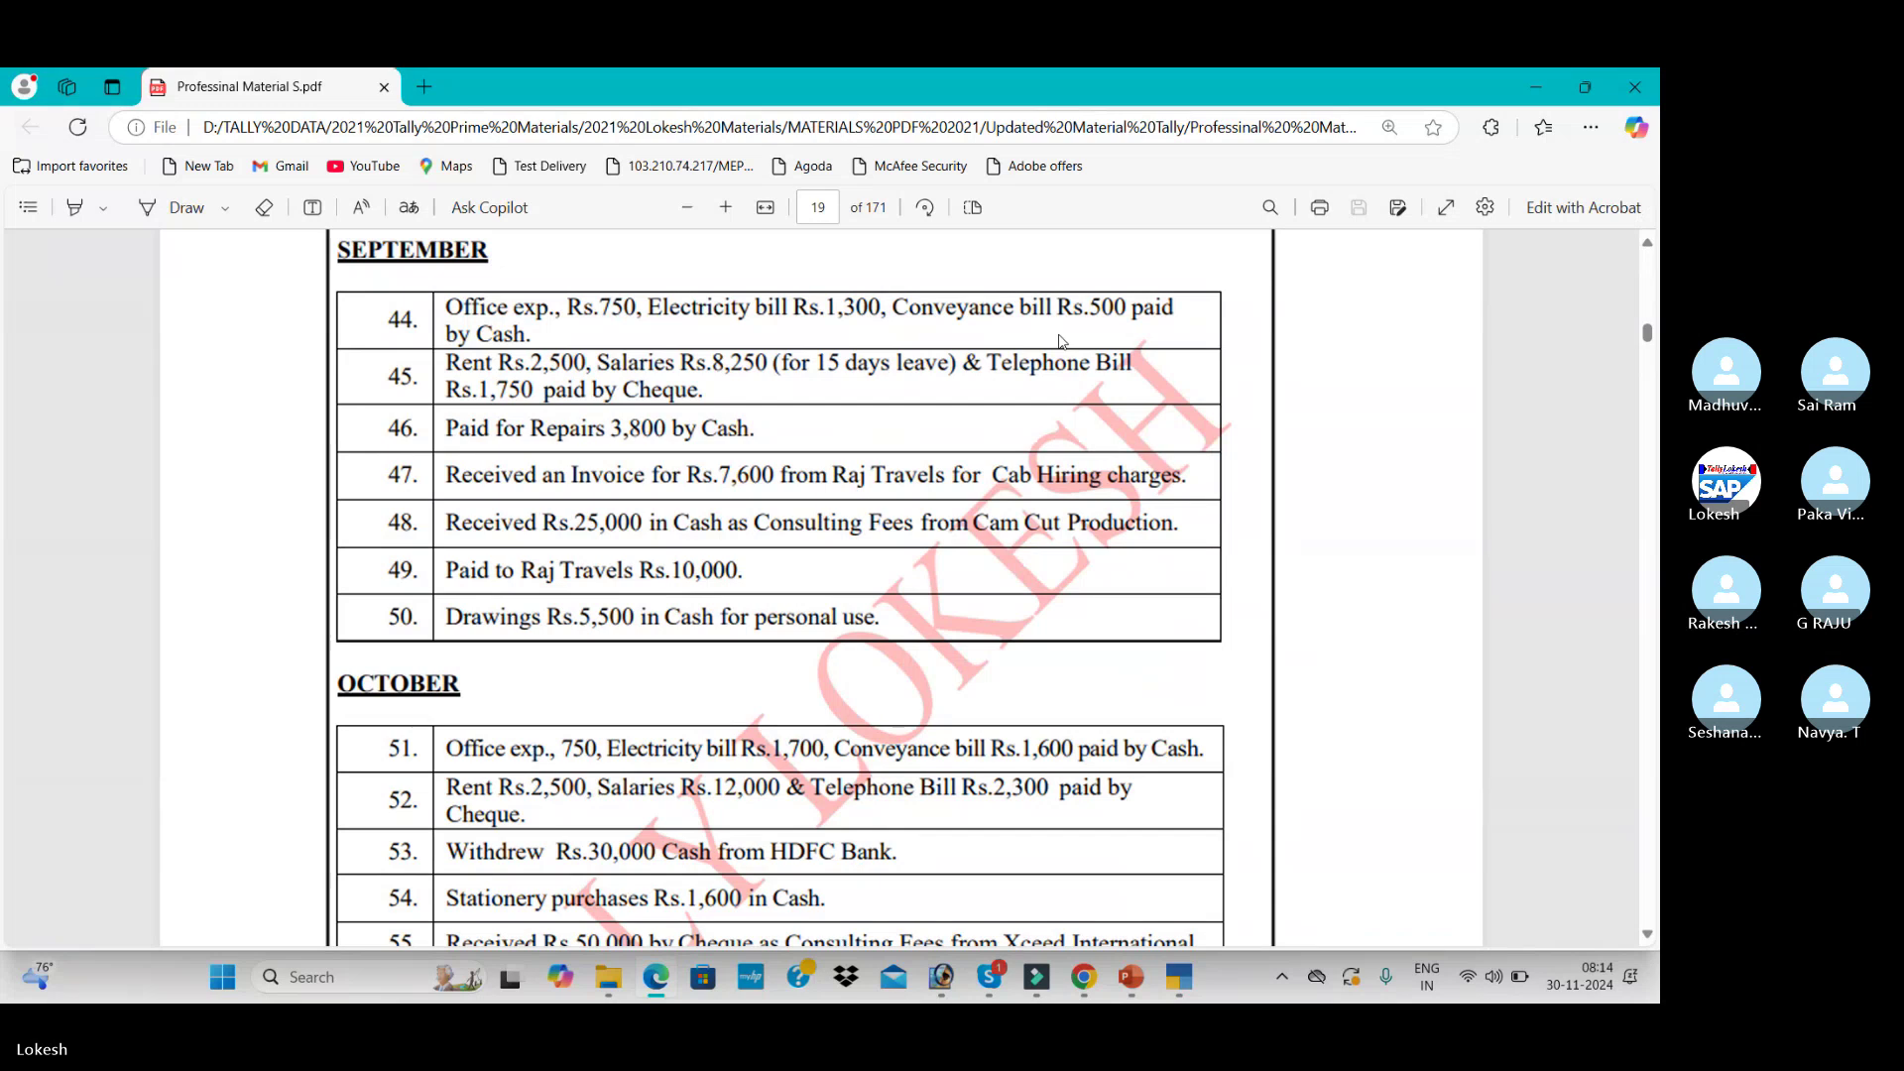
pyautogui.scroll(-2, 1071, 347)
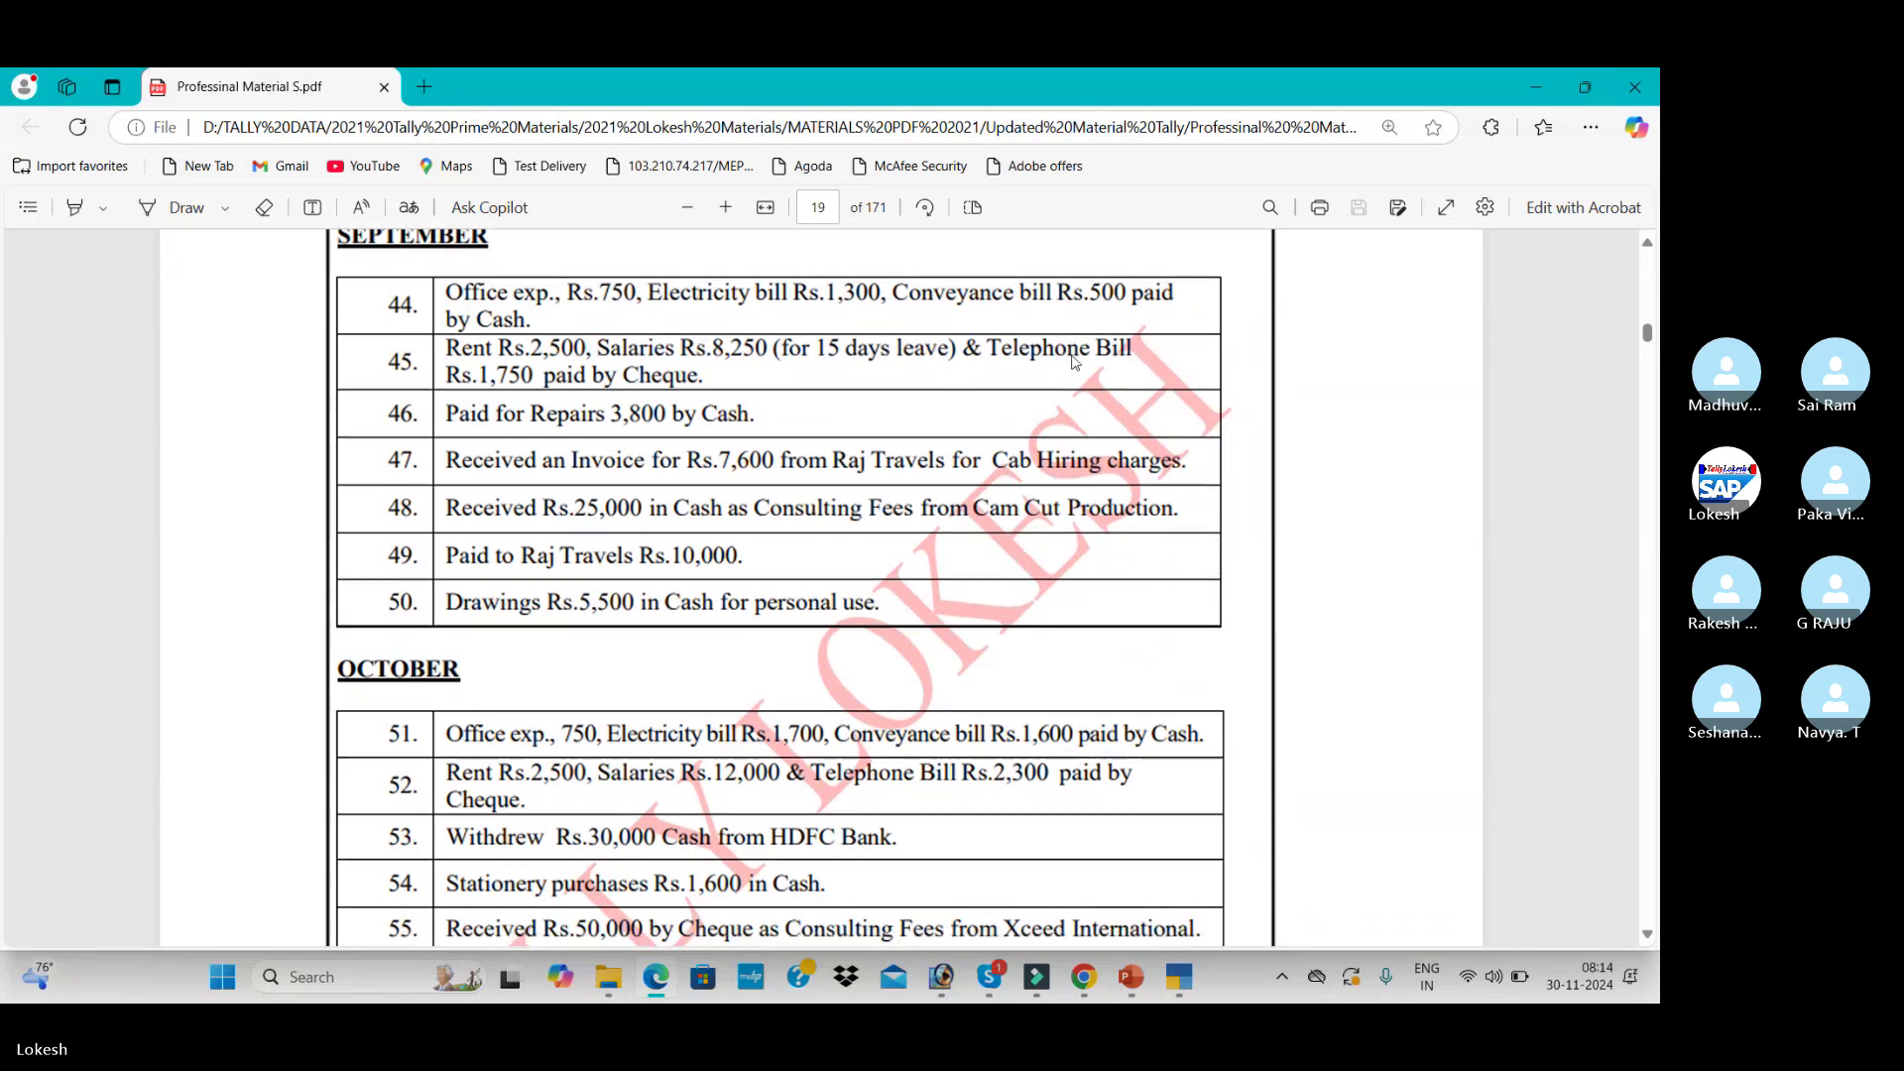
pyautogui.scroll(-2, 1073, 363)
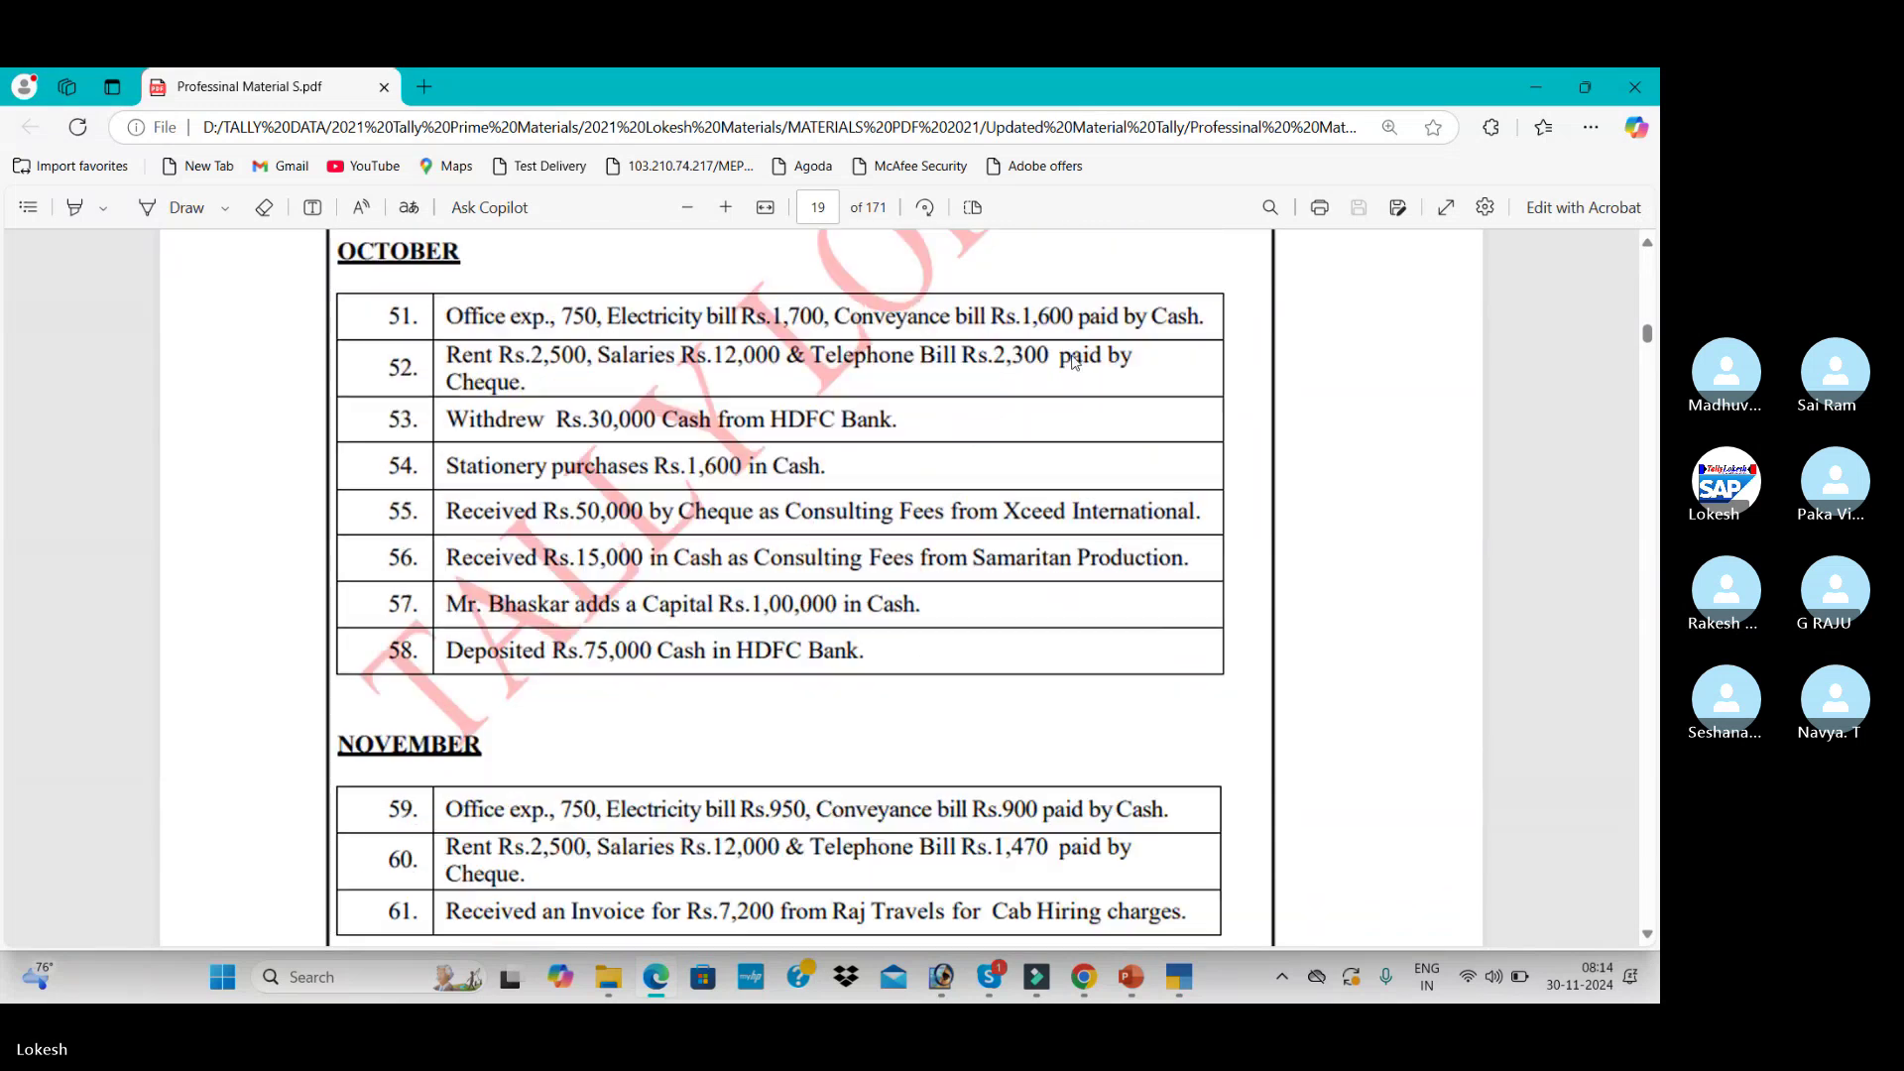
pyautogui.scroll(1, 1074, 363)
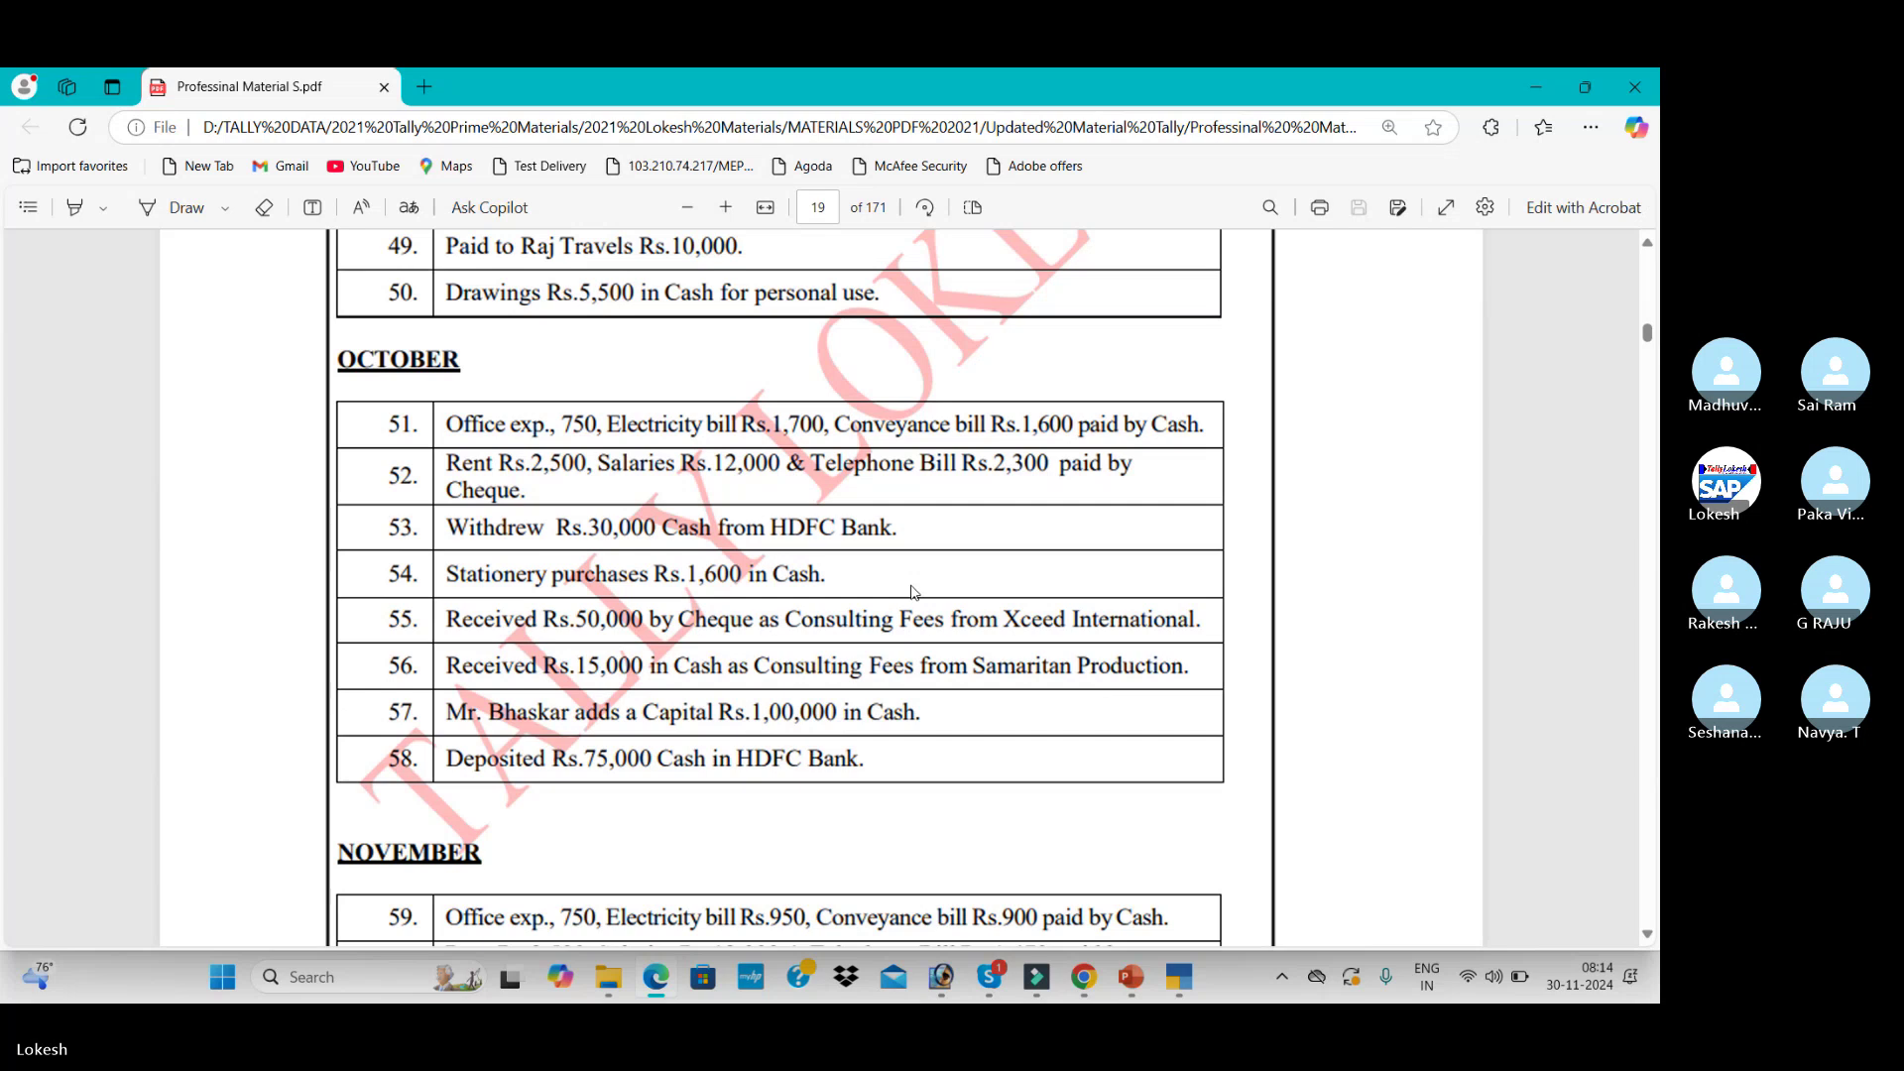
pyautogui.scroll(-5, 913, 592)
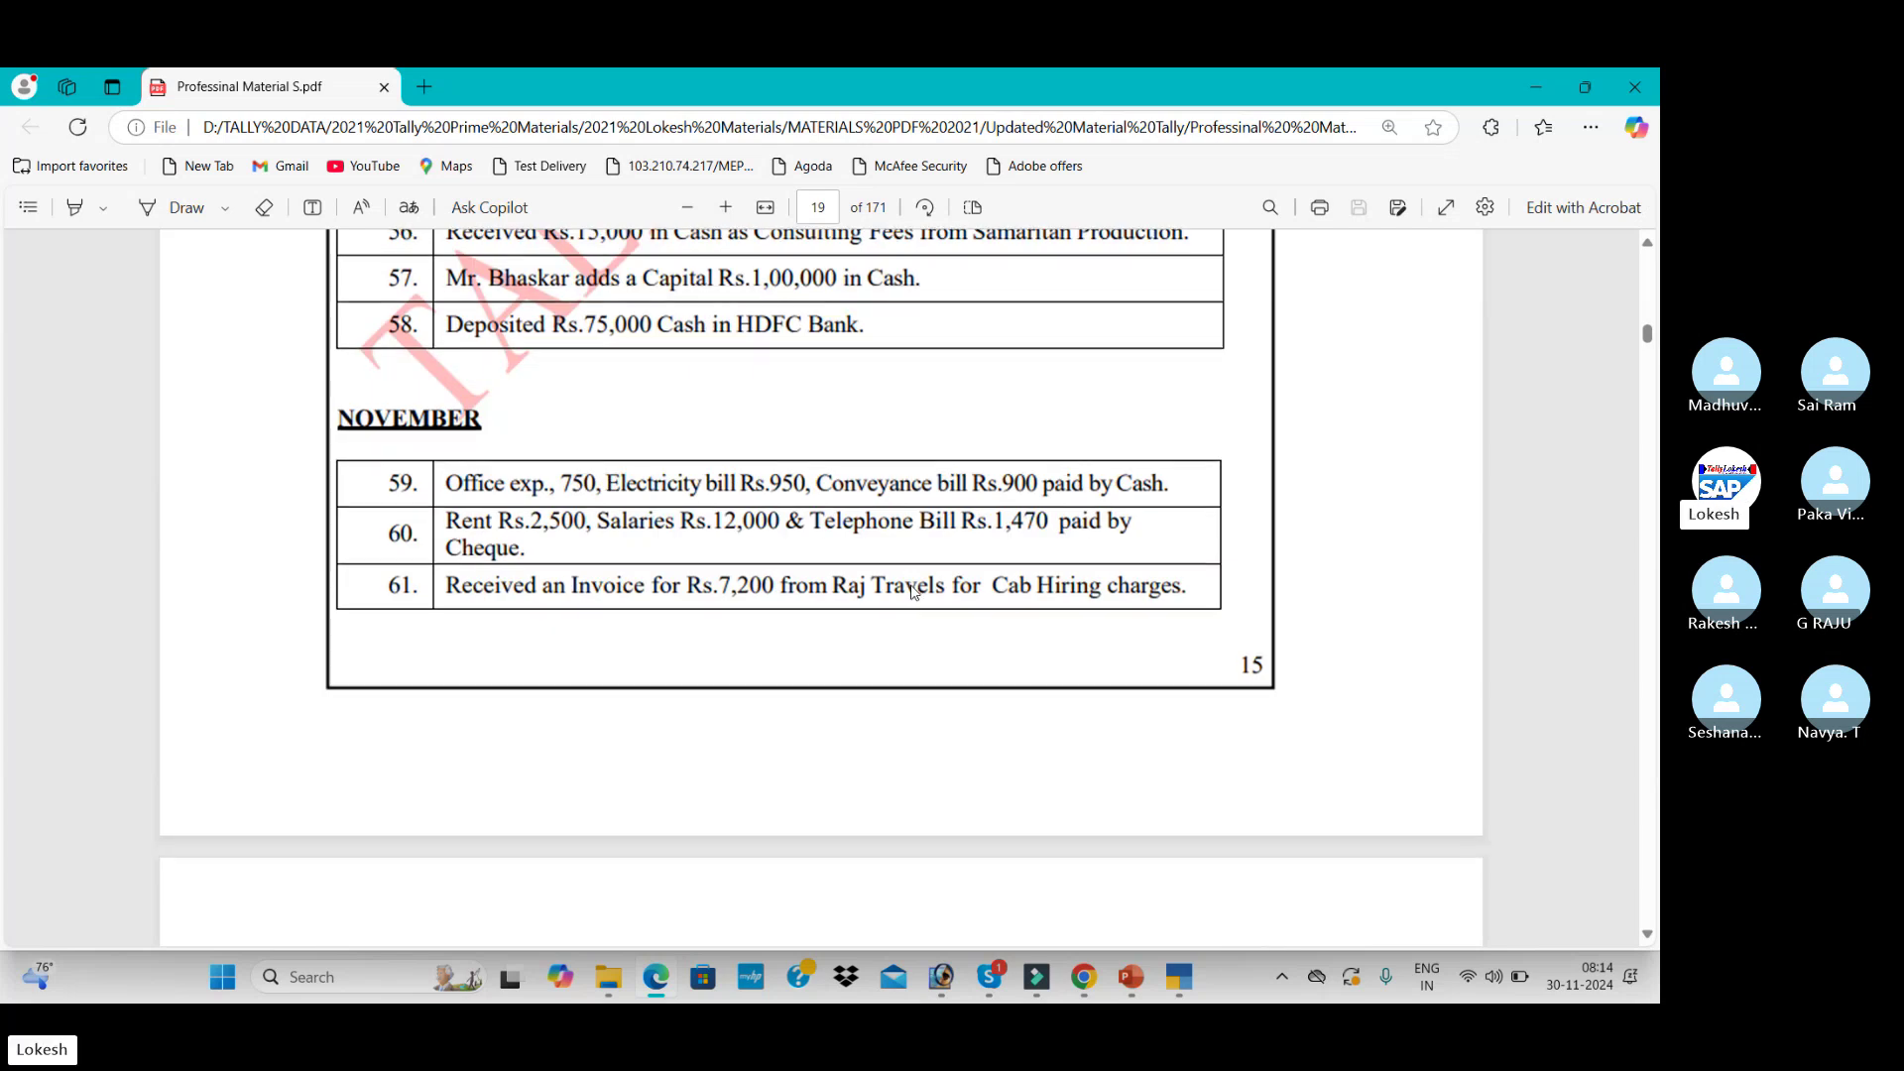
pyautogui.scroll(-4, 913, 592)
pyautogui.scroll(-3, 914, 592)
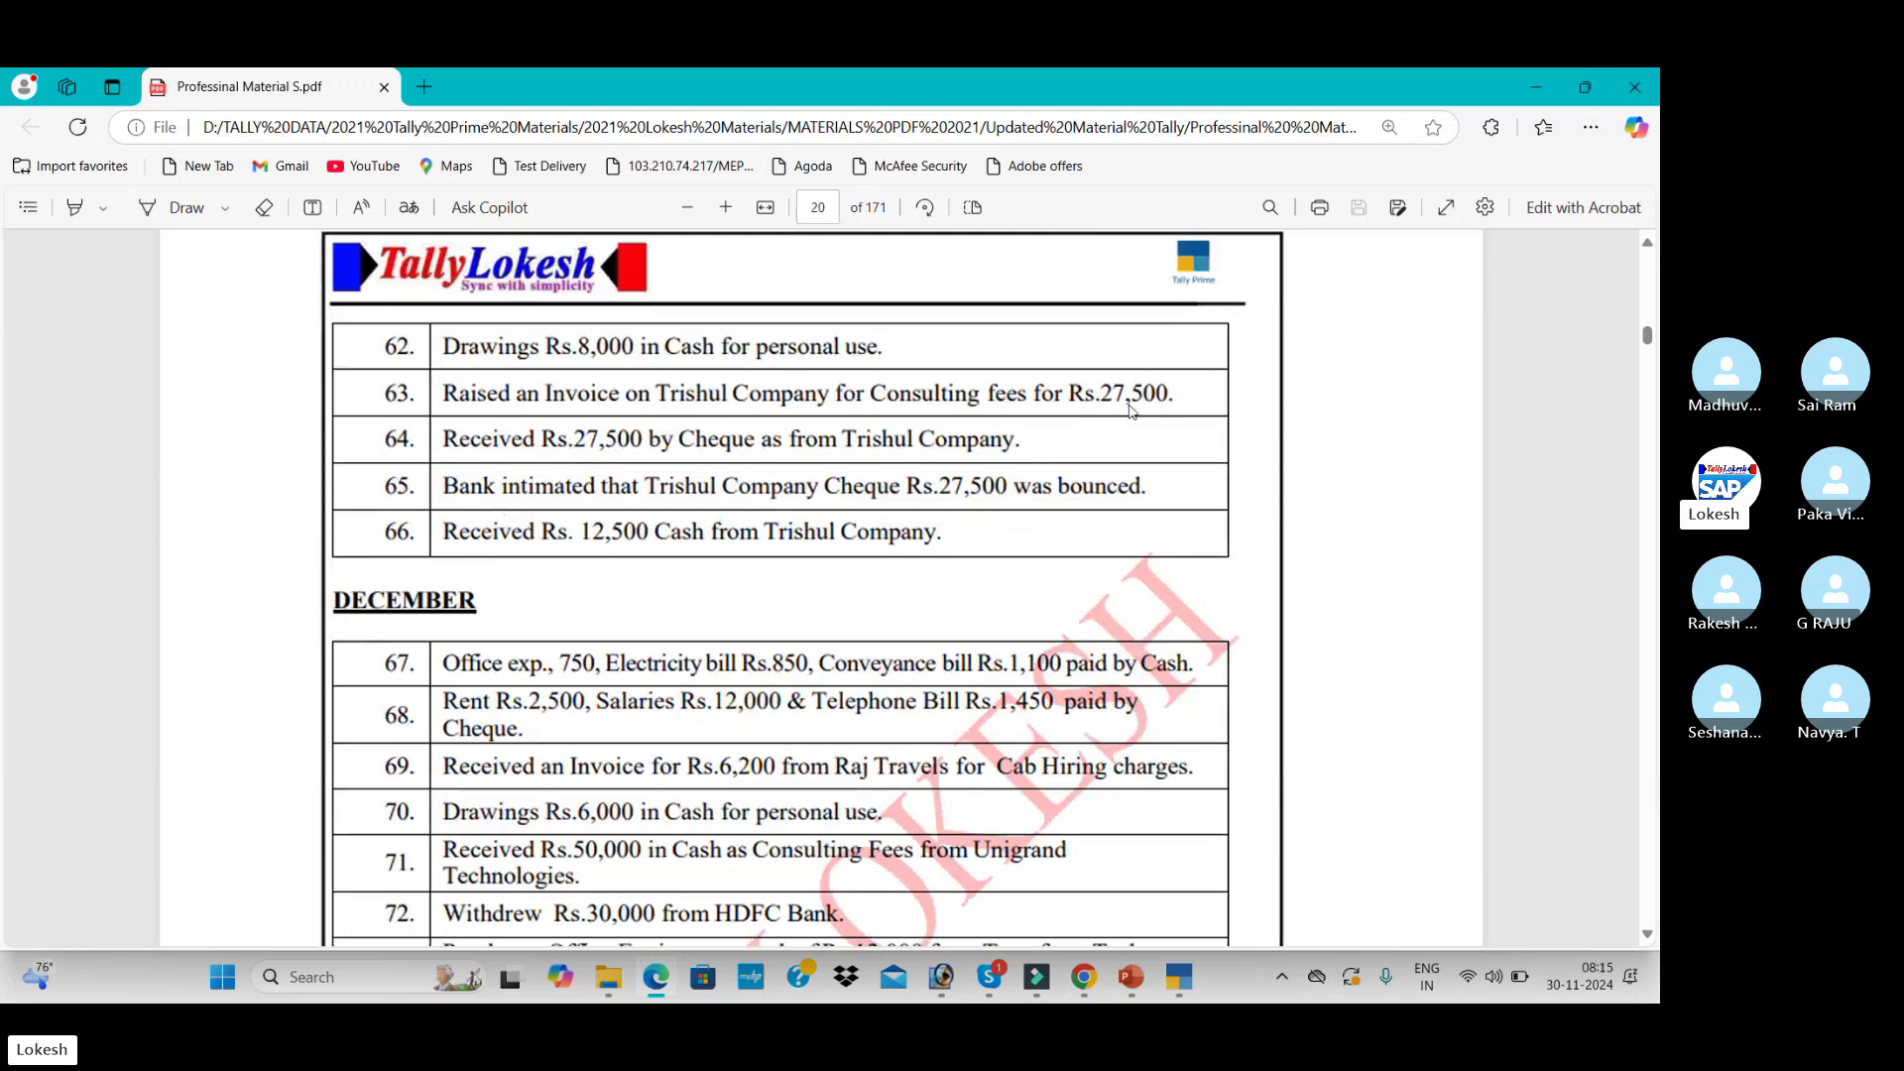
# - Start a journal voucher for entry 63 of the PDF and create a ledger named Thrisul Company under Sundry Debtors
pyautogui.hotkey('alt', 'Tab')
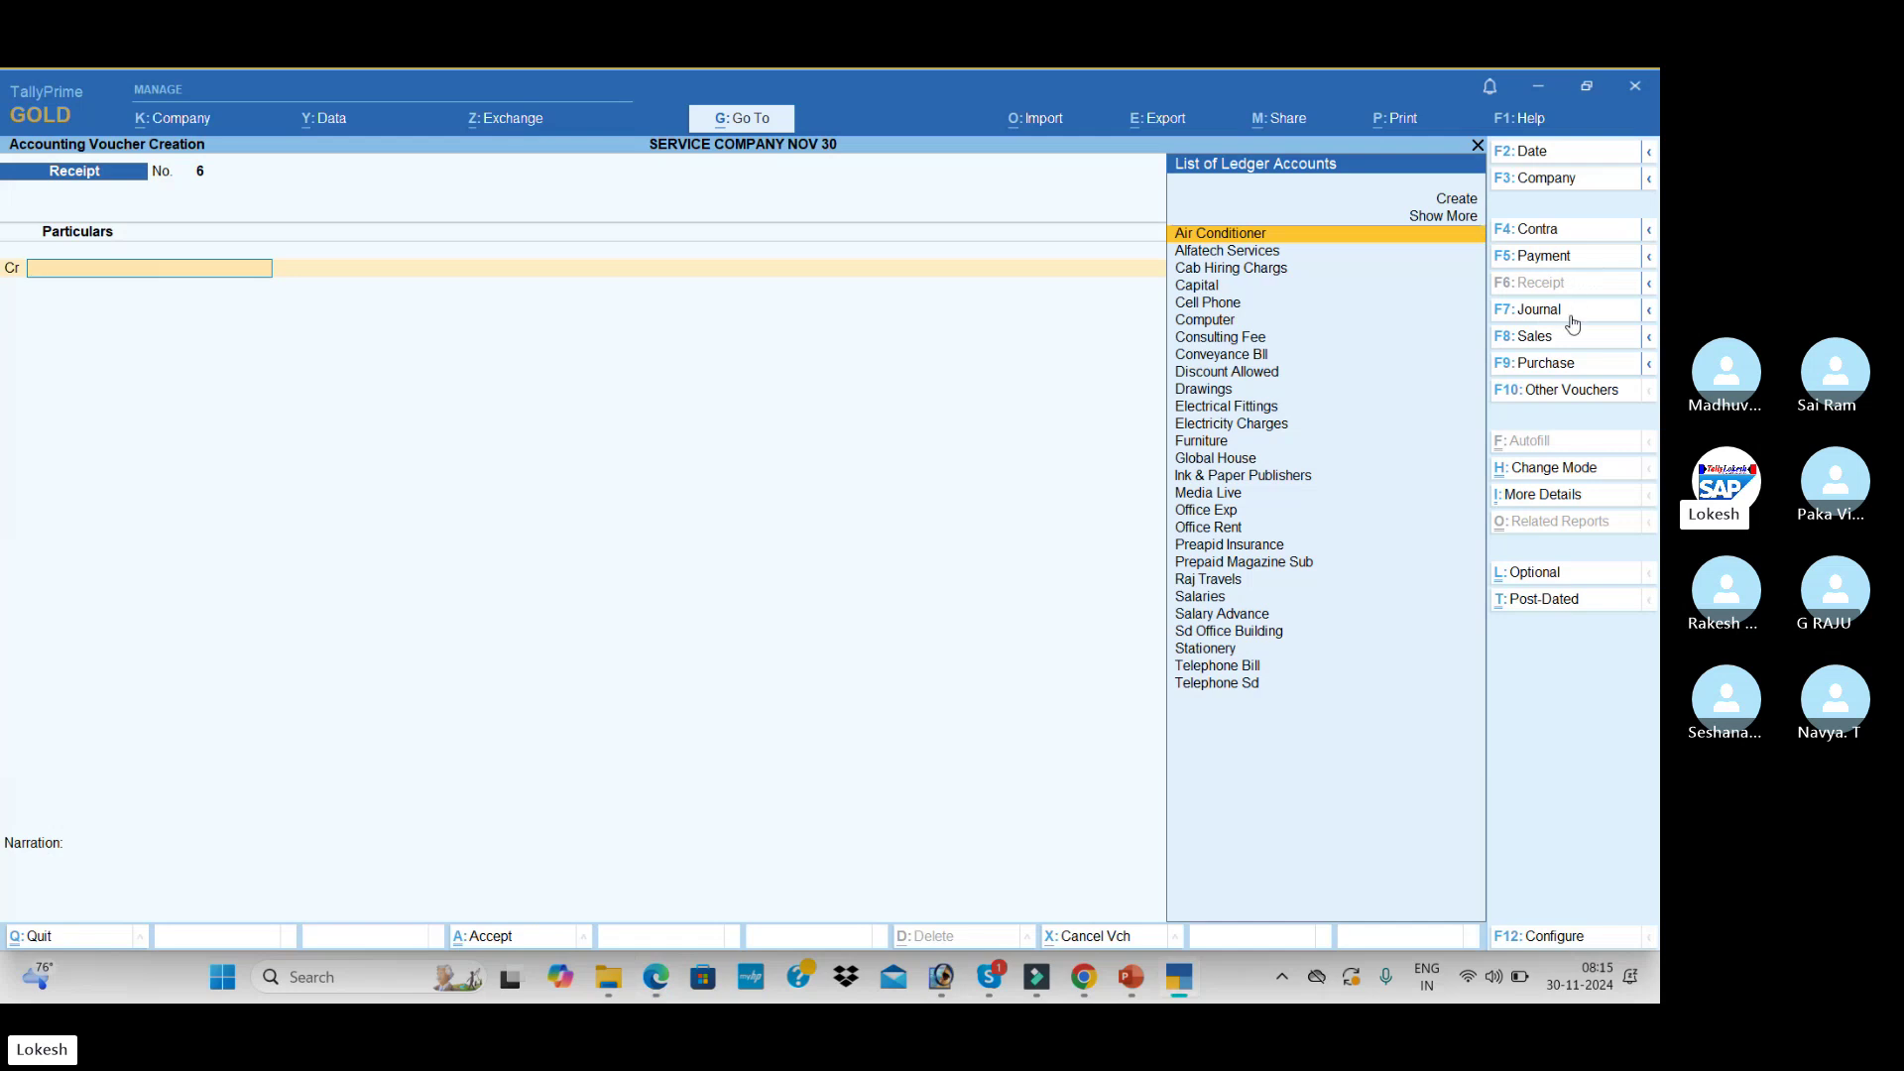
pyautogui.hotkey('alt', 'c')
pyautogui.write('T')
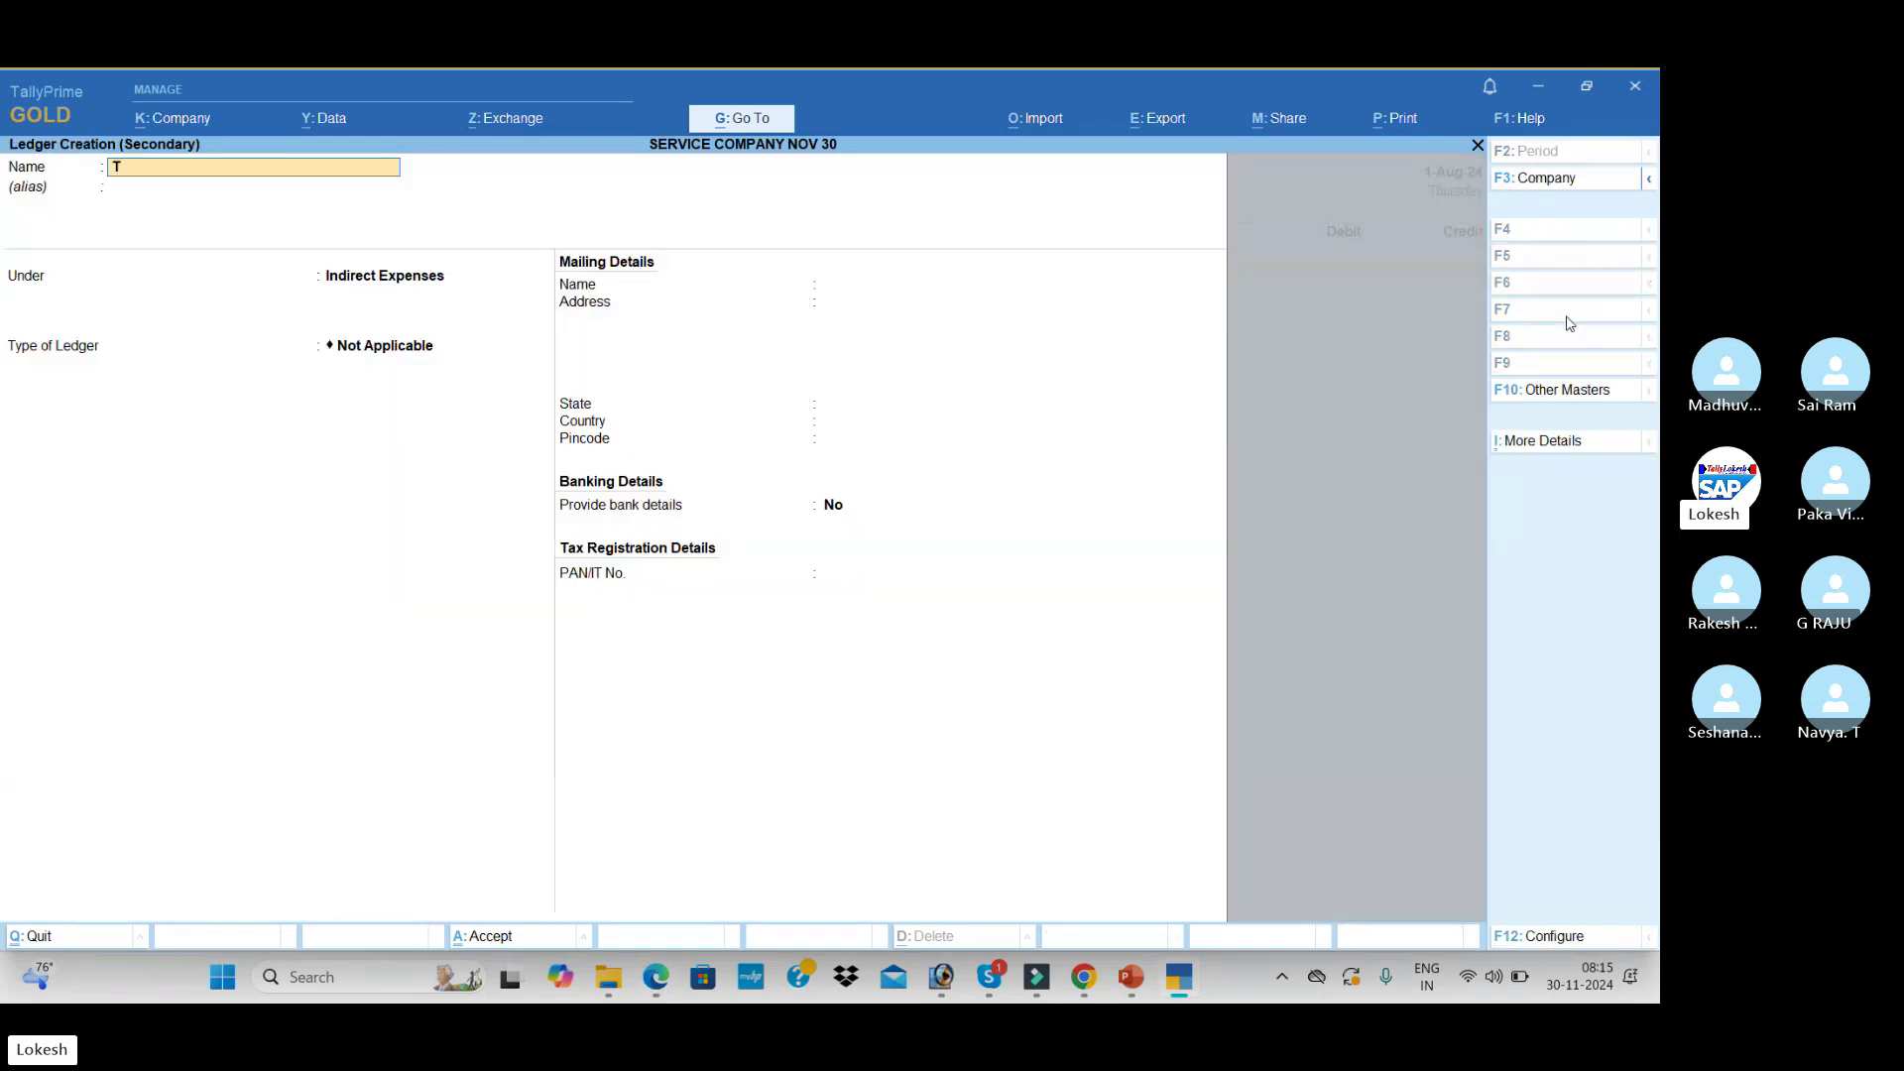
pyautogui.write('hrisul')
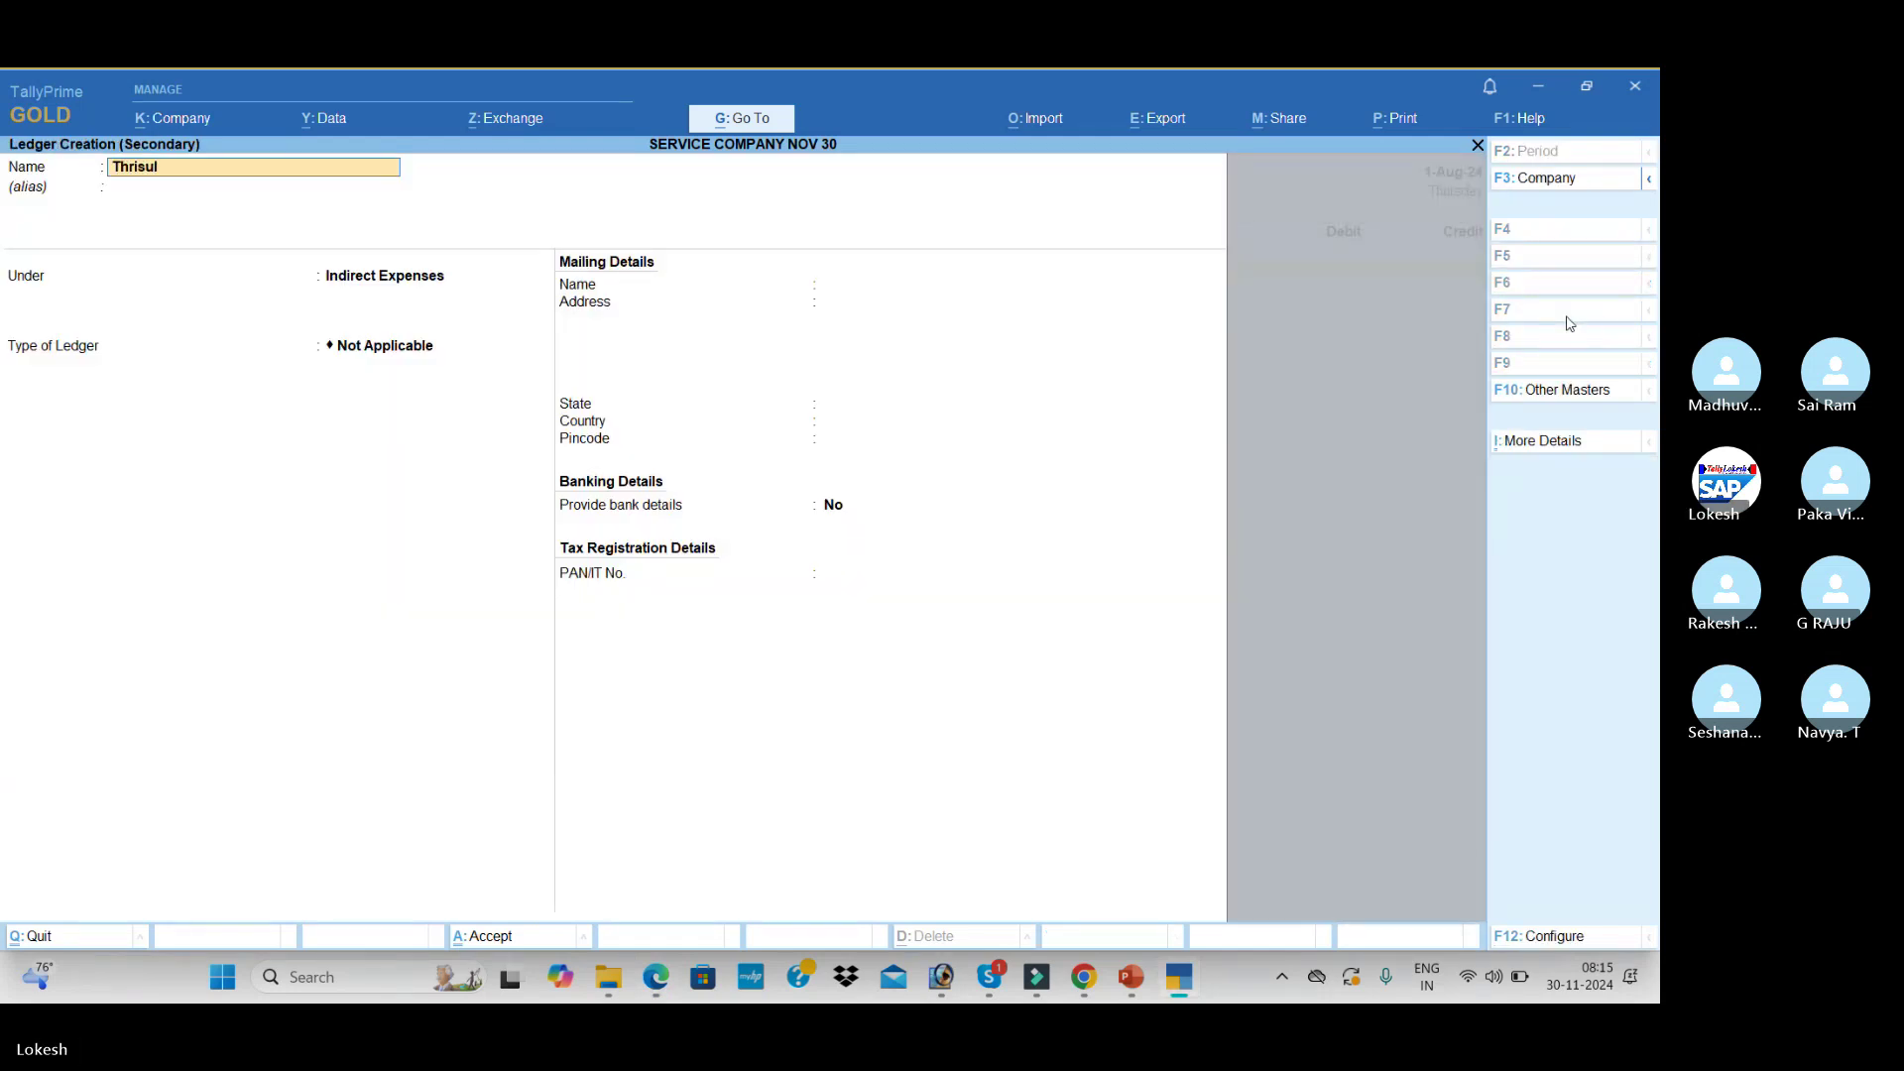
pyautogui.write(' Company')
pyautogui.press('Return')
pyautogui.write('Sun')
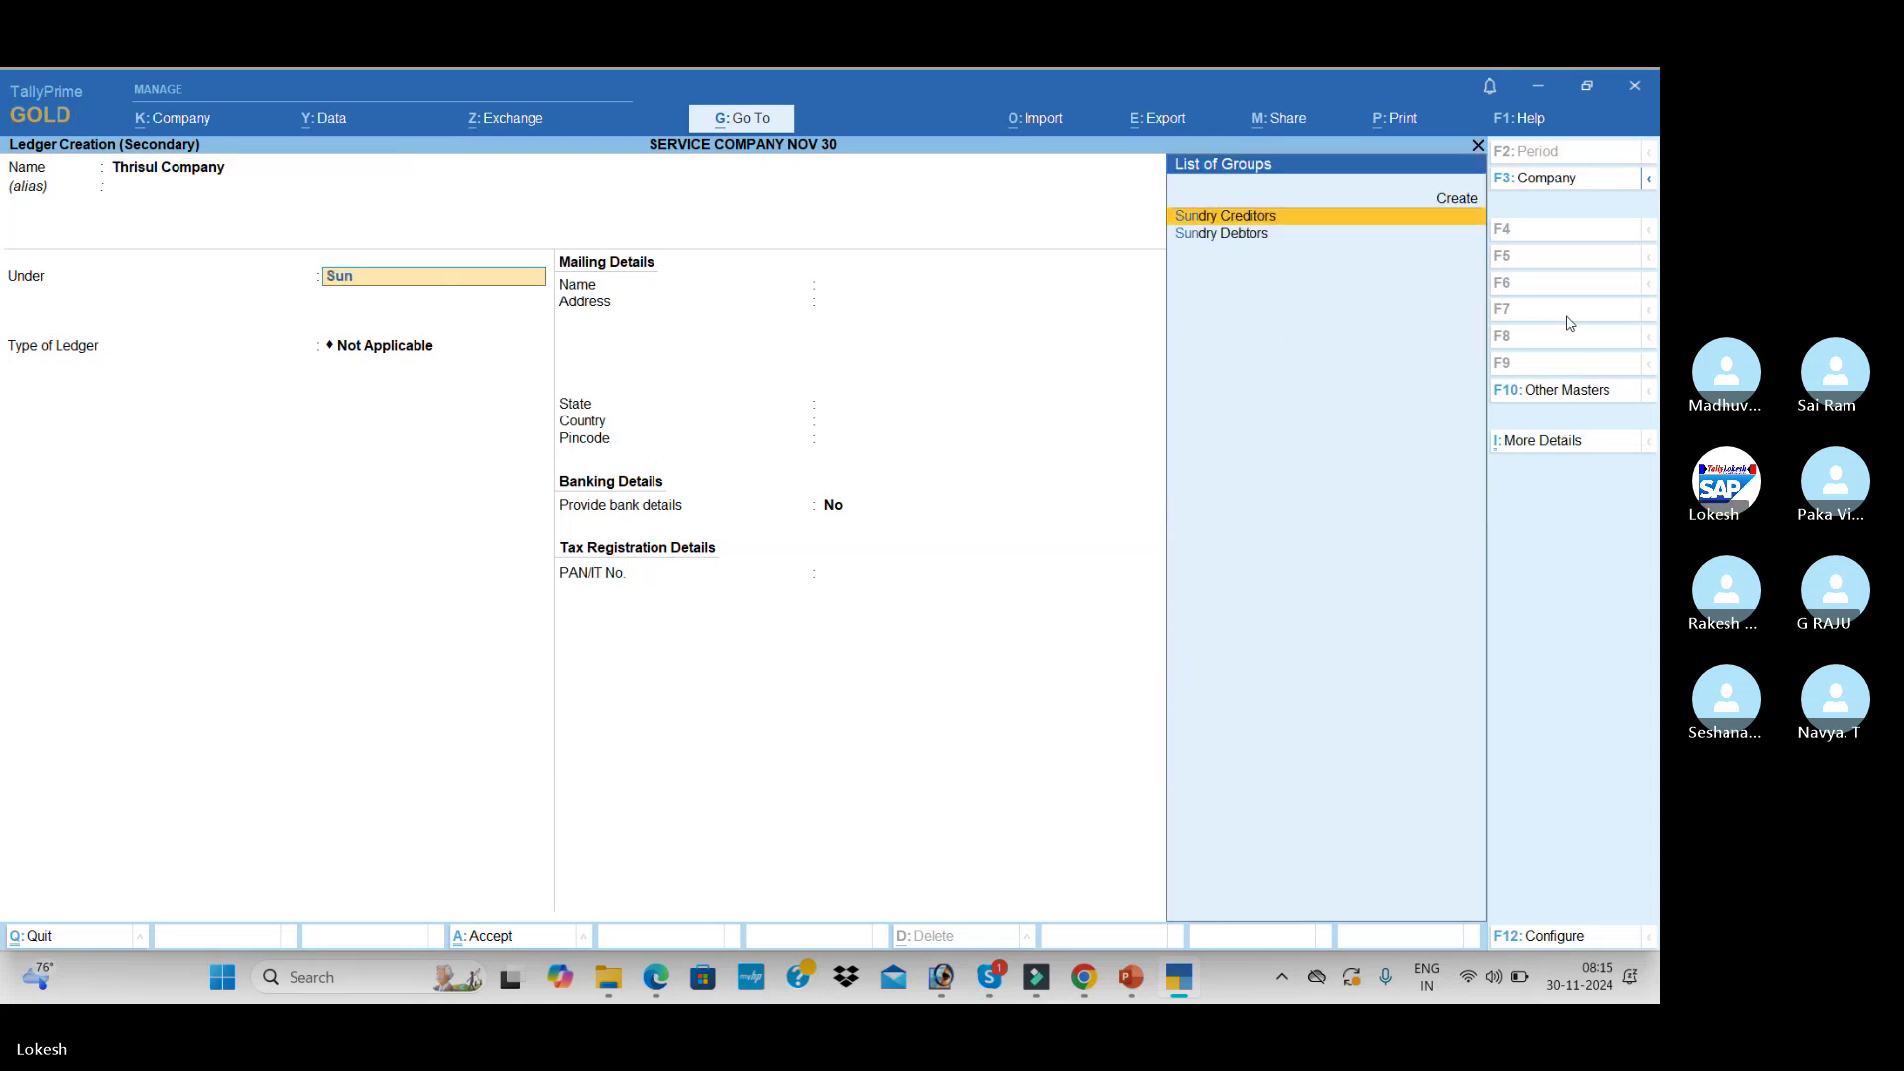
pyautogui.press('Down')
pyautogui.press('Return')
pyautogui.hotkey('ctrl', 'a')
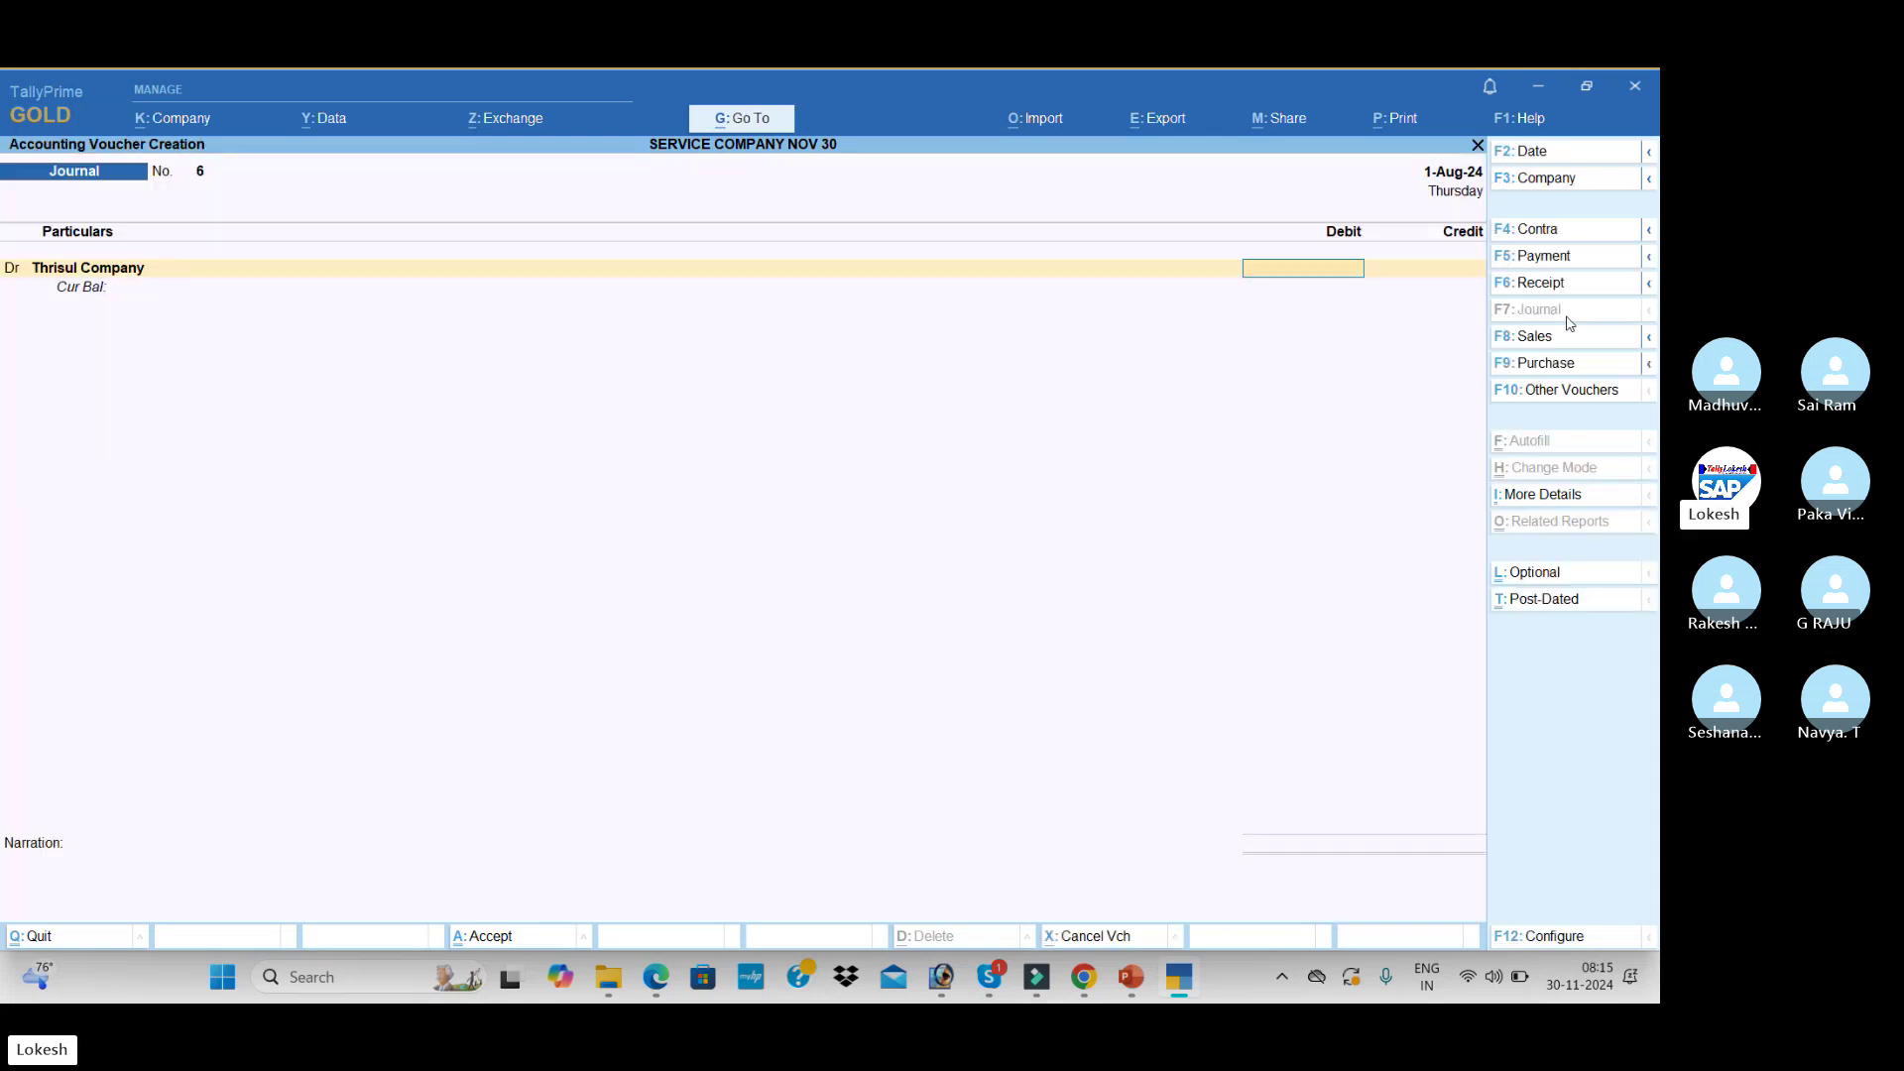
# - Debit Thrisul Company with 27,500 in the journal voucher for entry 63
pyautogui.write('27500')
pyautogui.press('Return')
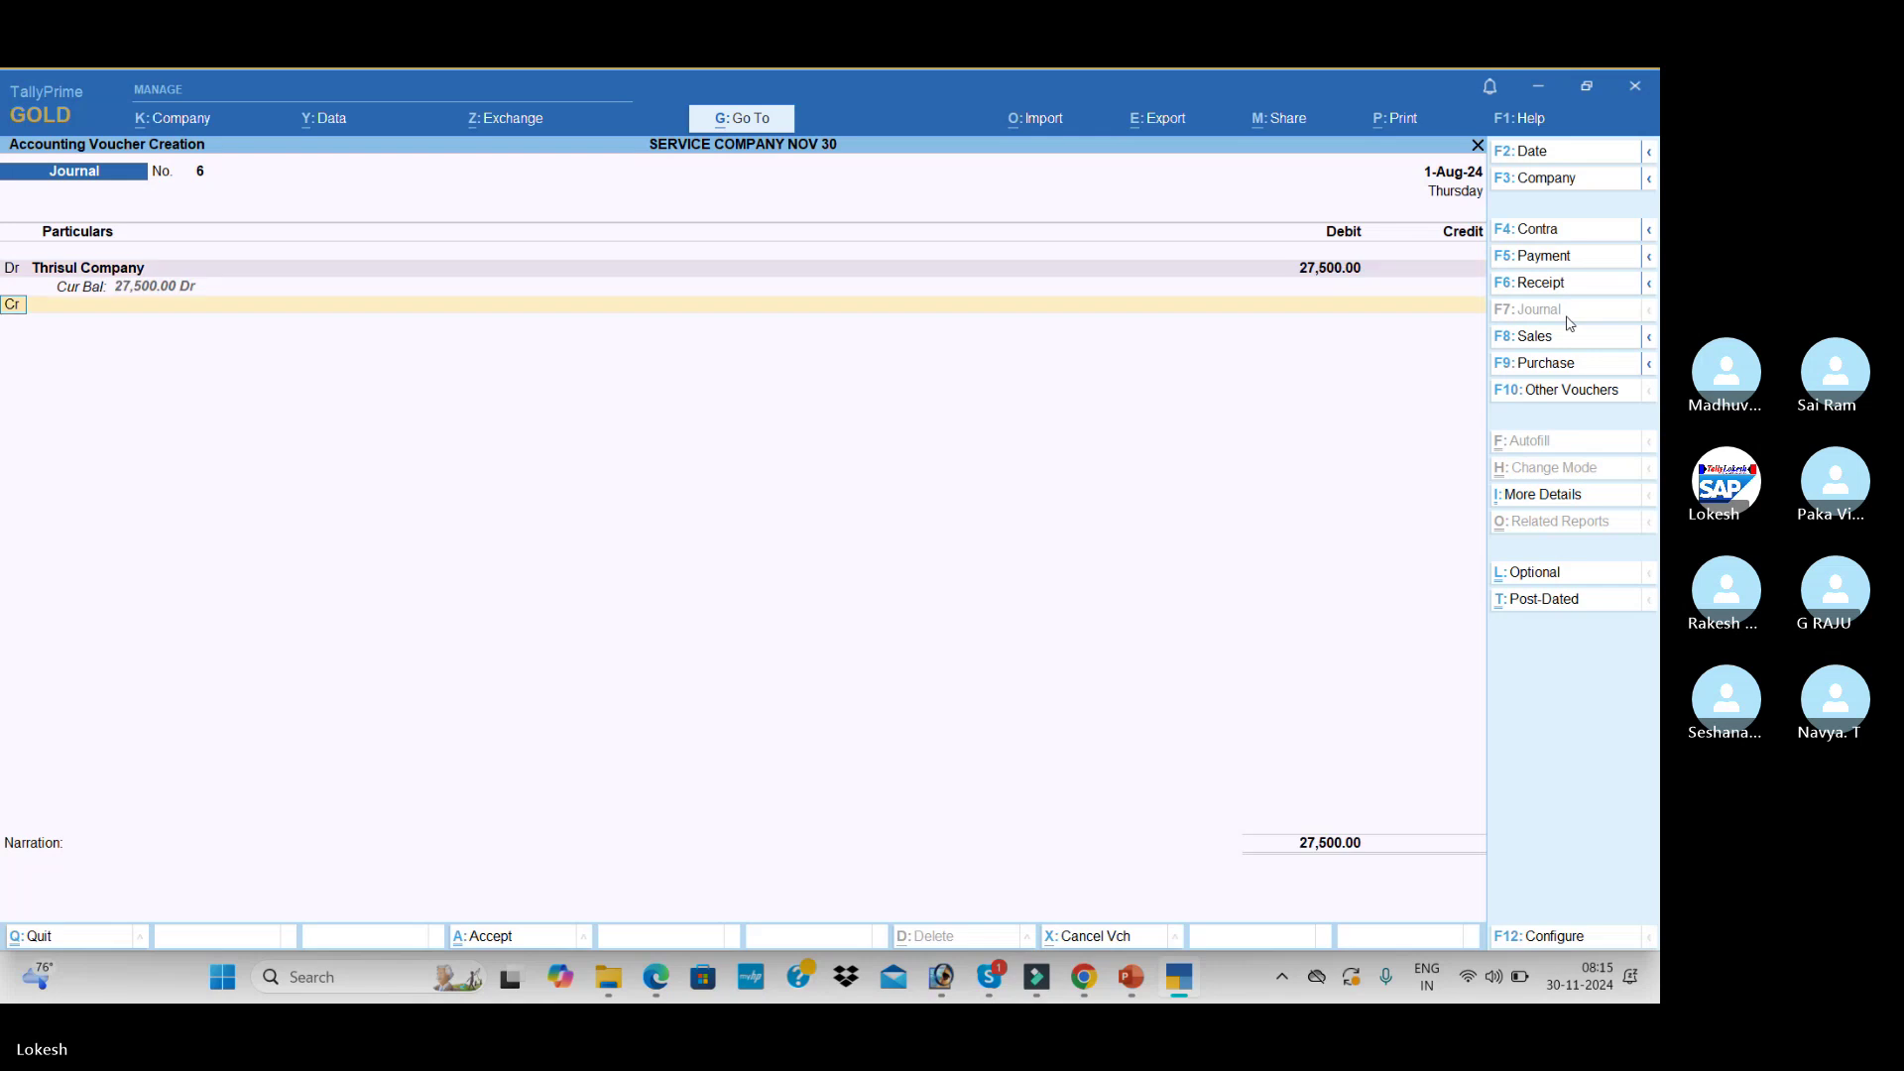
pyautogui.press('Return')
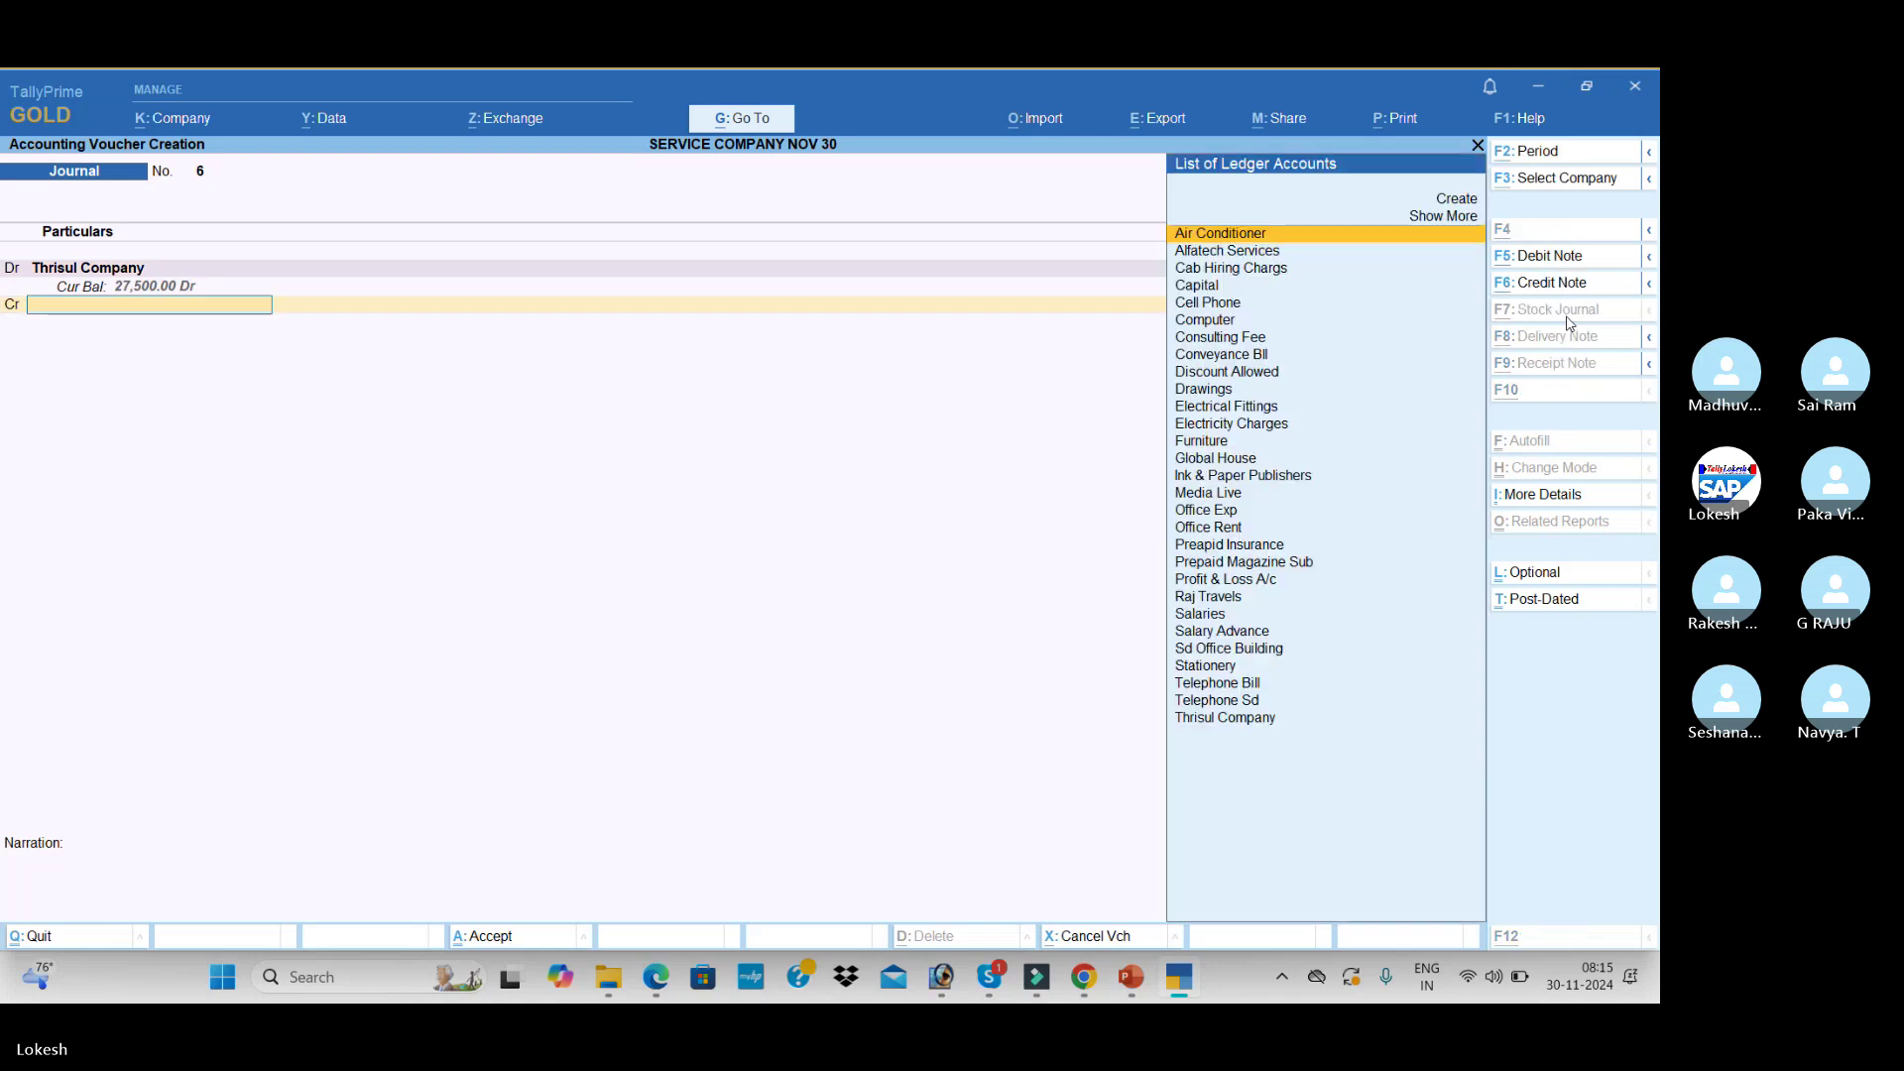
# - Credit Consulting Fee with 27,500, as in entry 63 of the PDF, and save the journal voucher without a narration
pyautogui.hotkey('alt', 'Tab')
pyautogui.hotkey('alt', 'Tab')
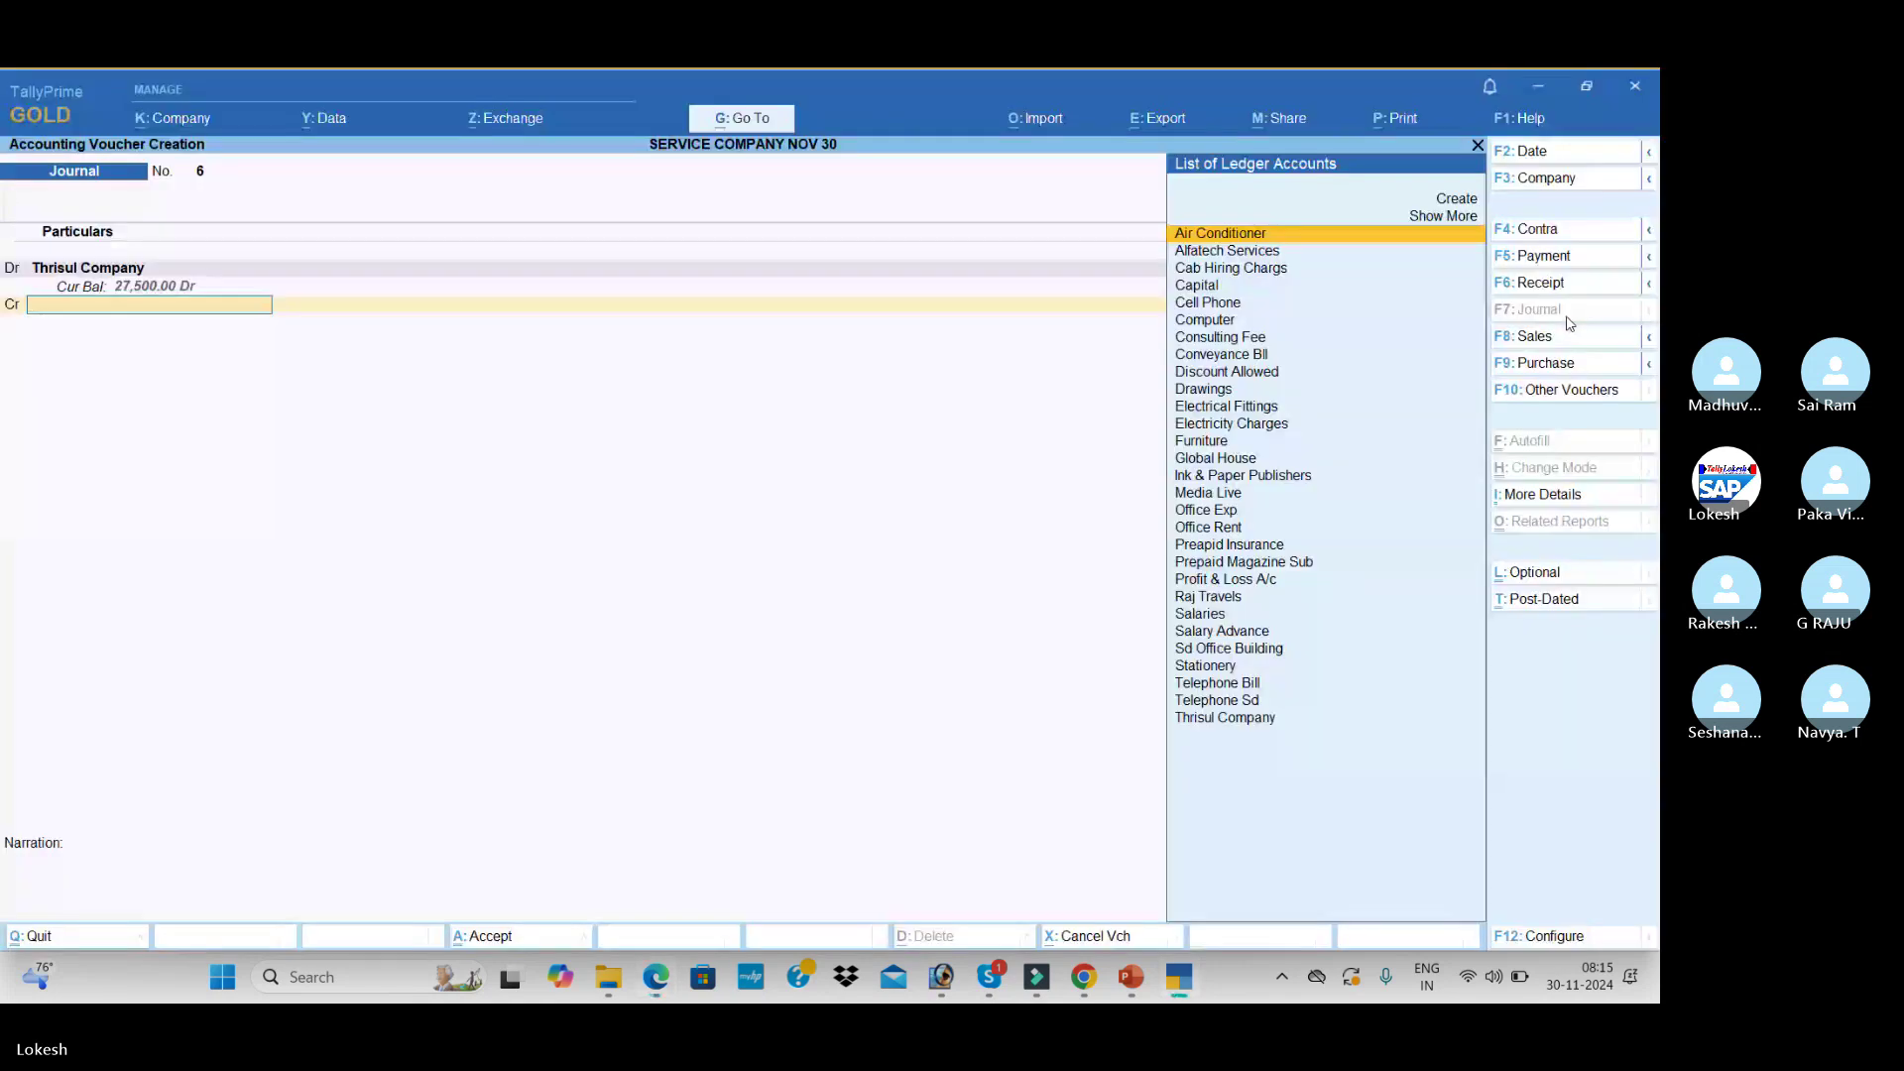
pyautogui.write('C')
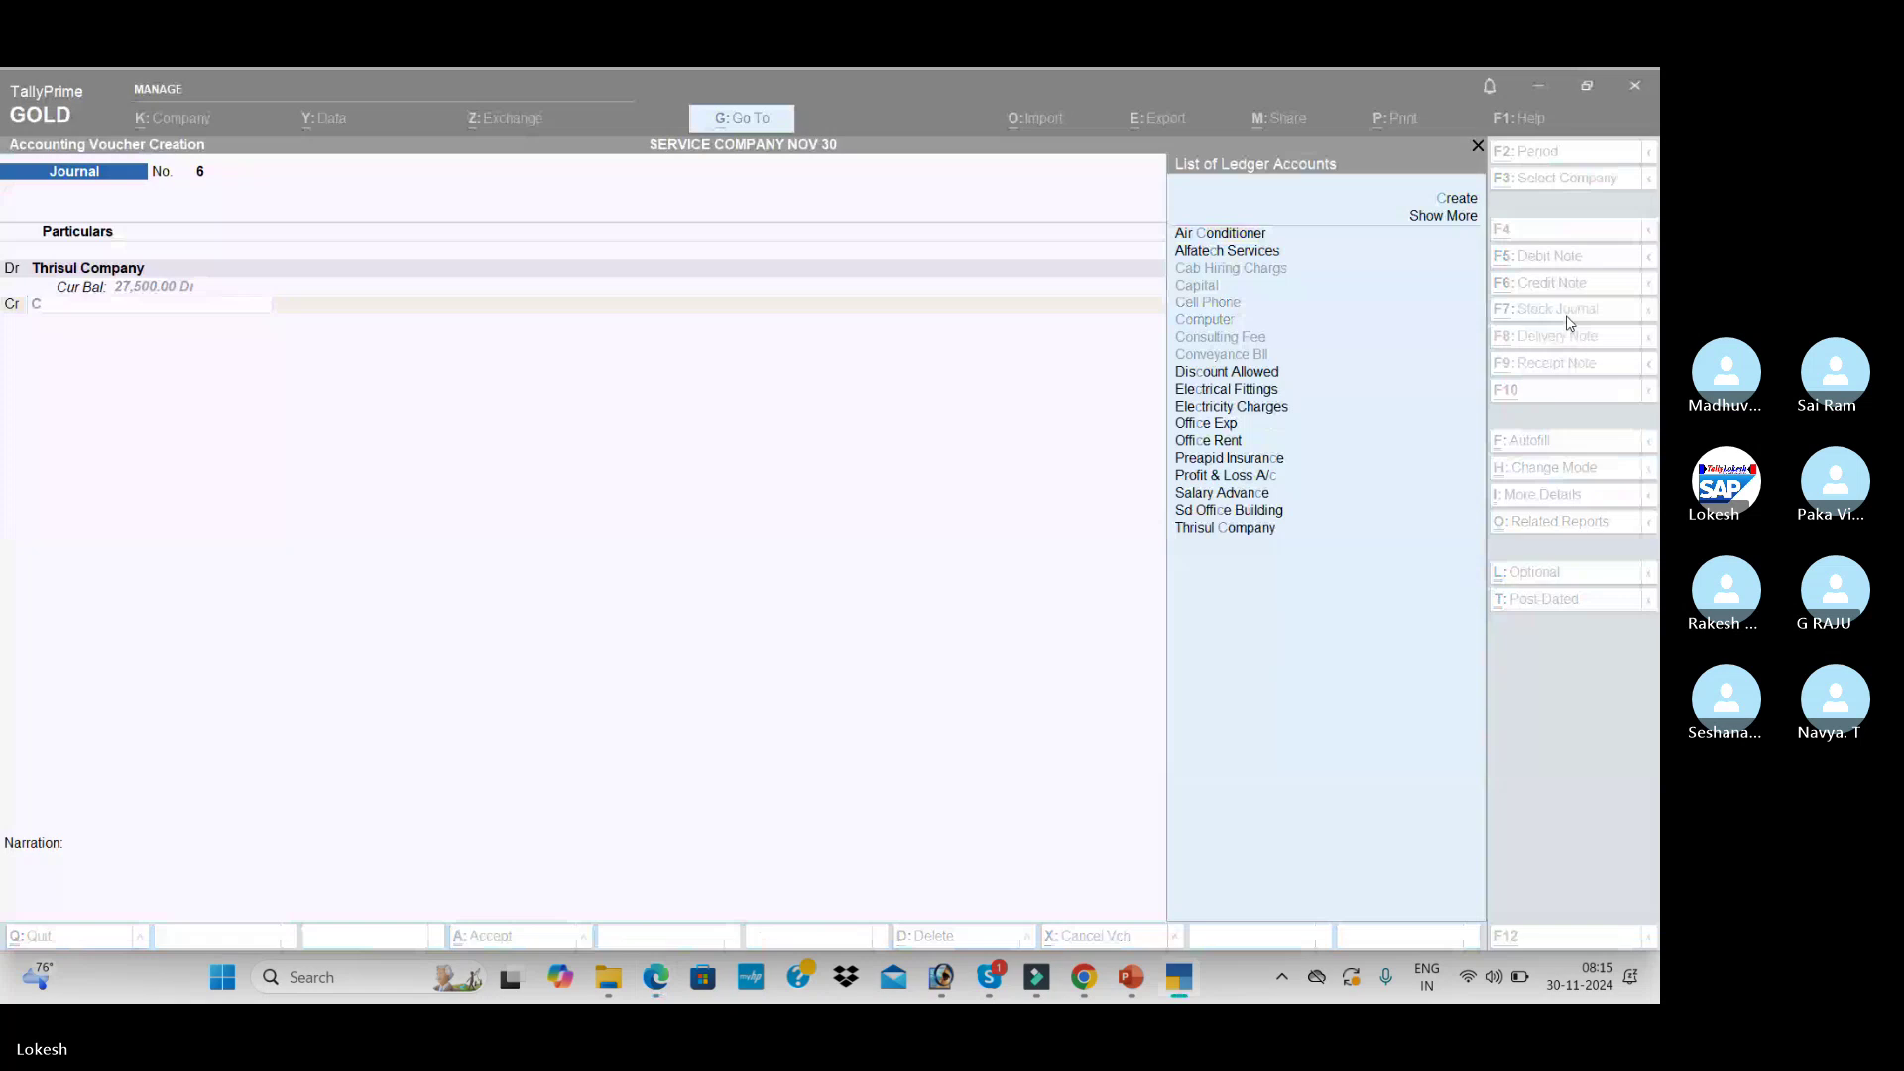
pyautogui.hotkey('alt', 'Tab')
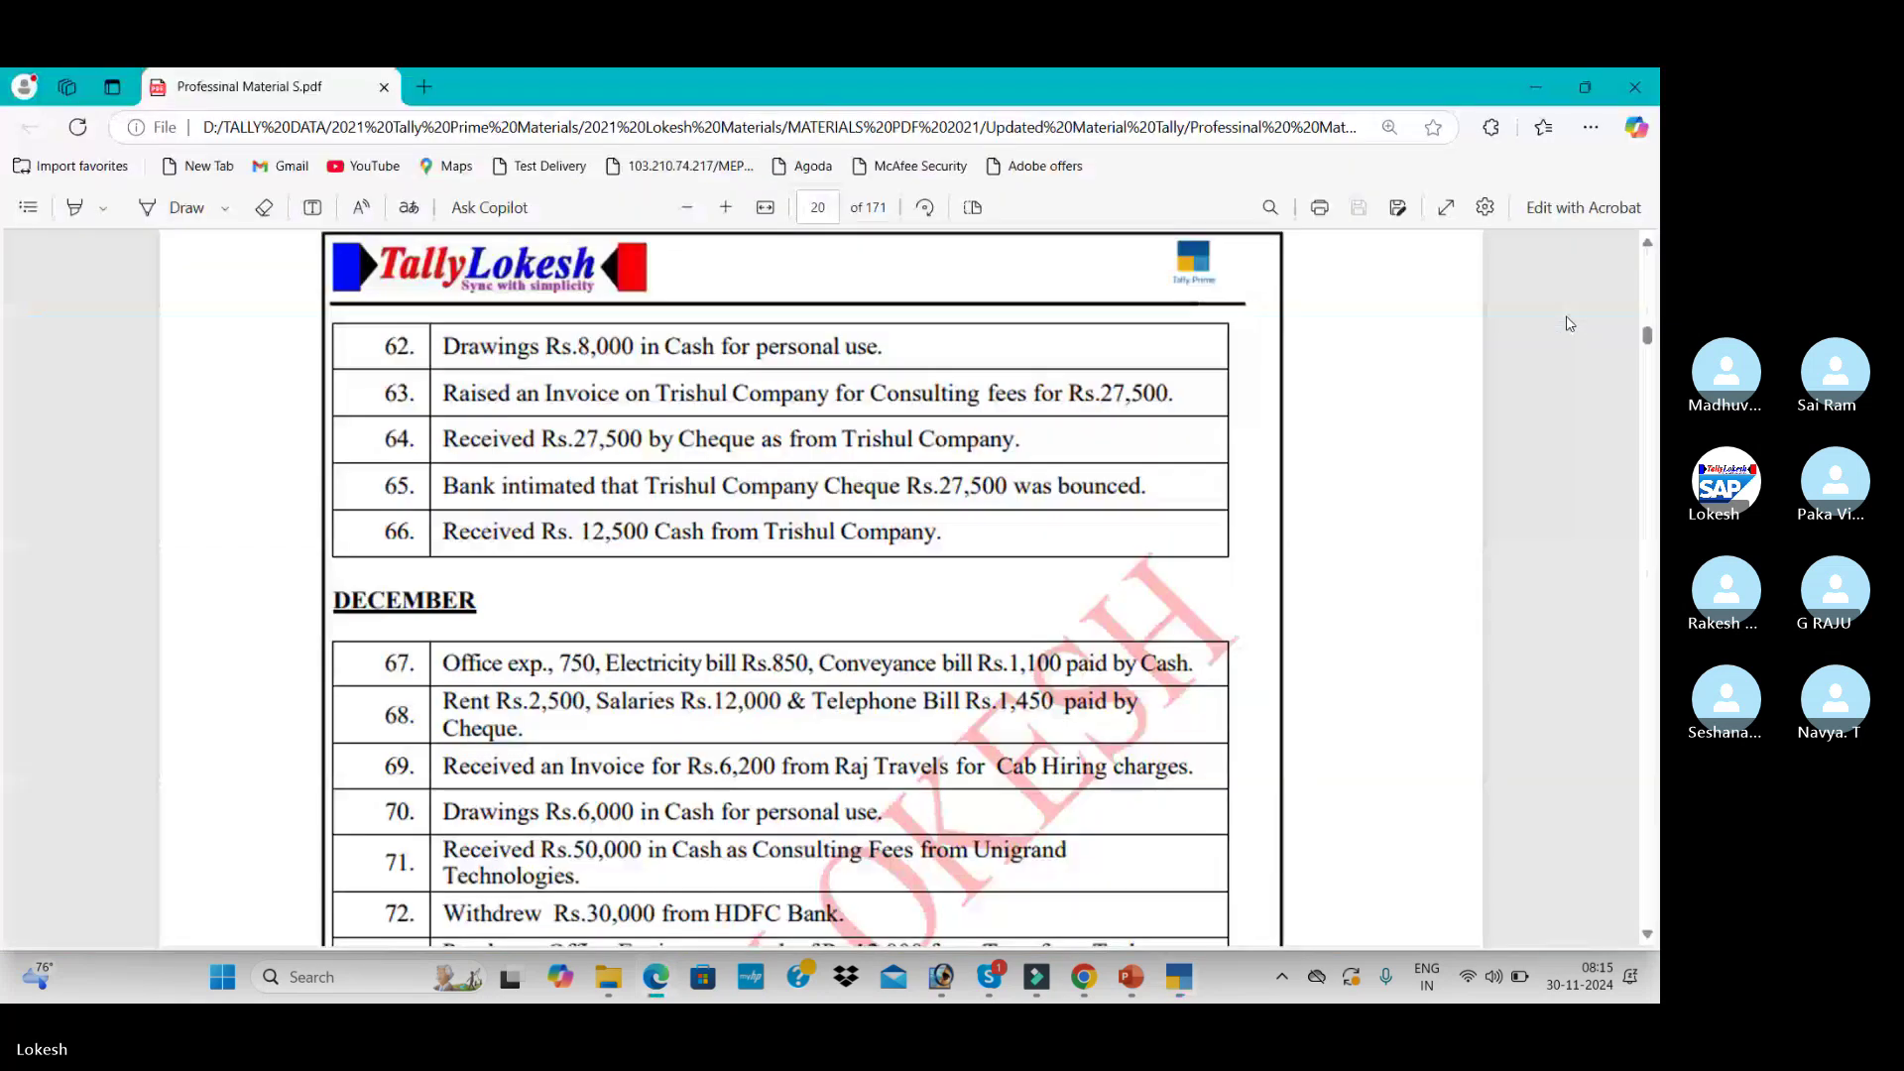
pyautogui.hotkey('alt', 'Tab')
pyautogui.write('h')
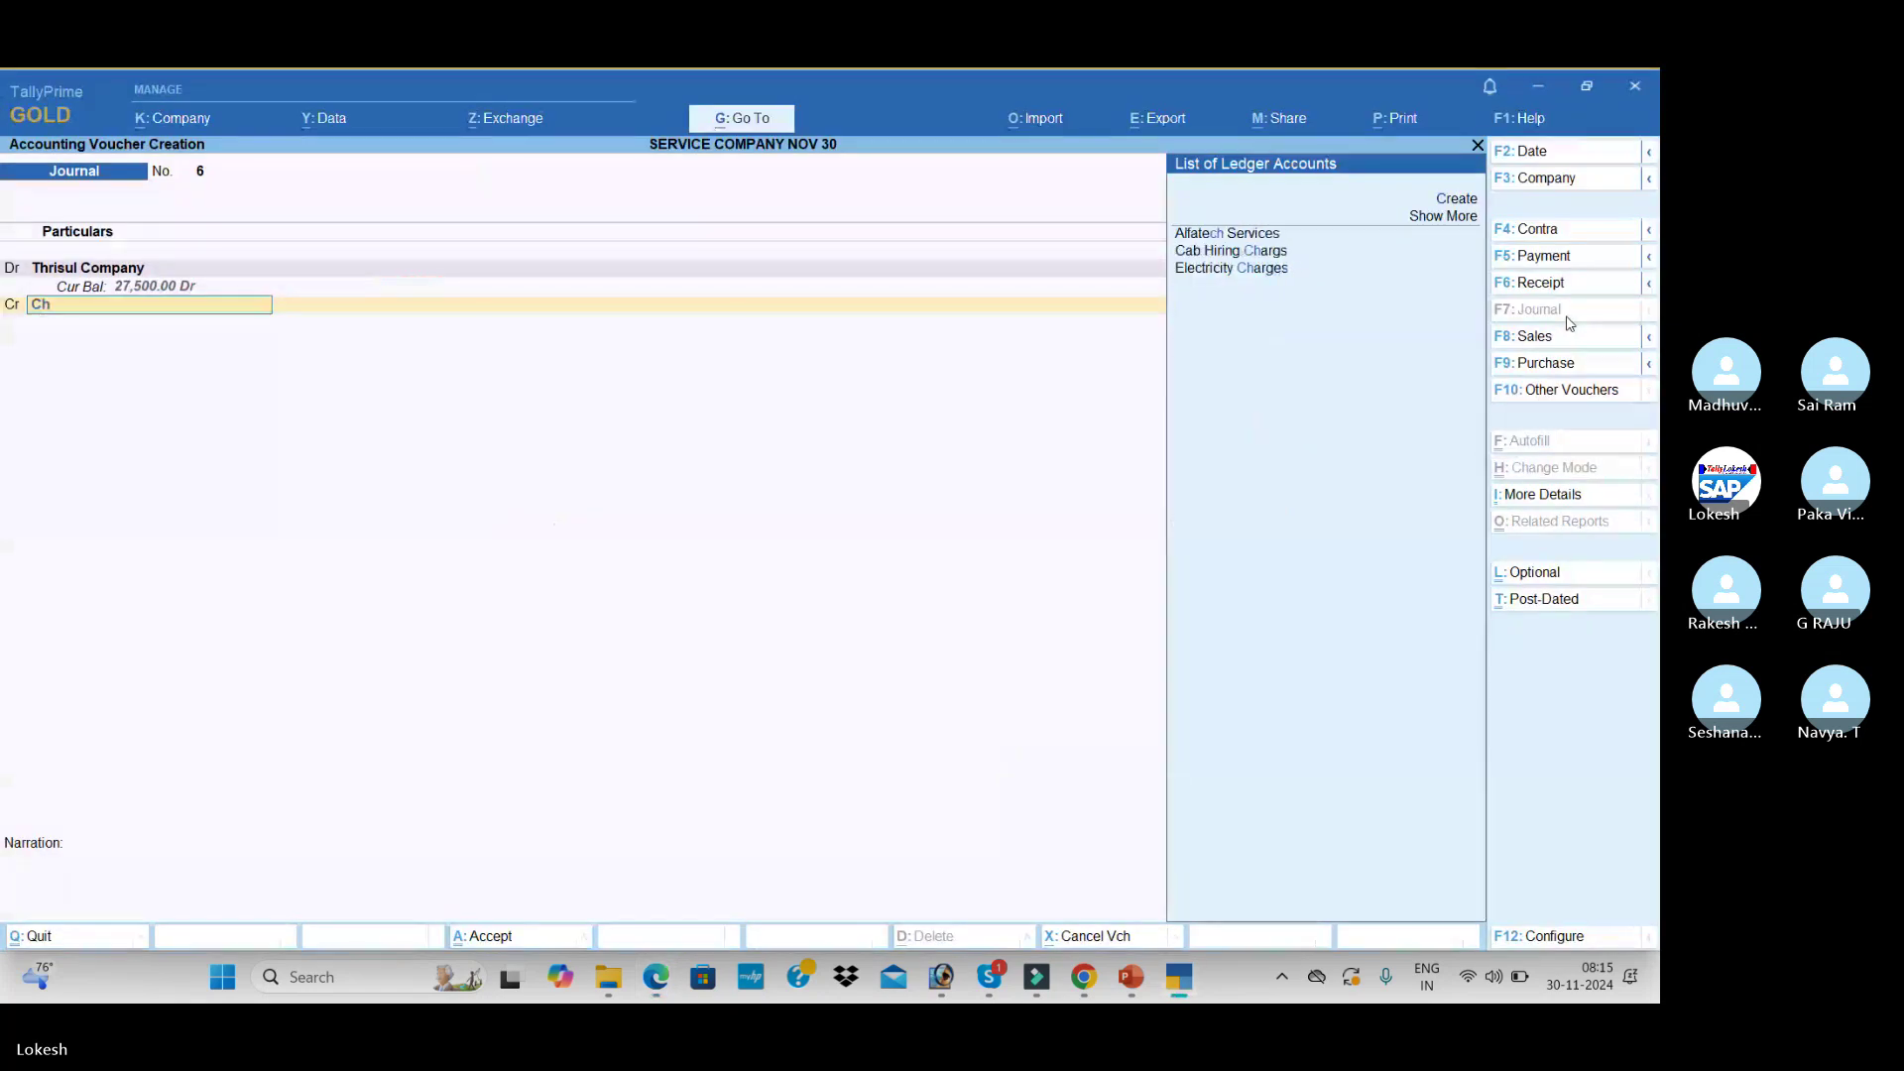
pyautogui.press('BackSpace')
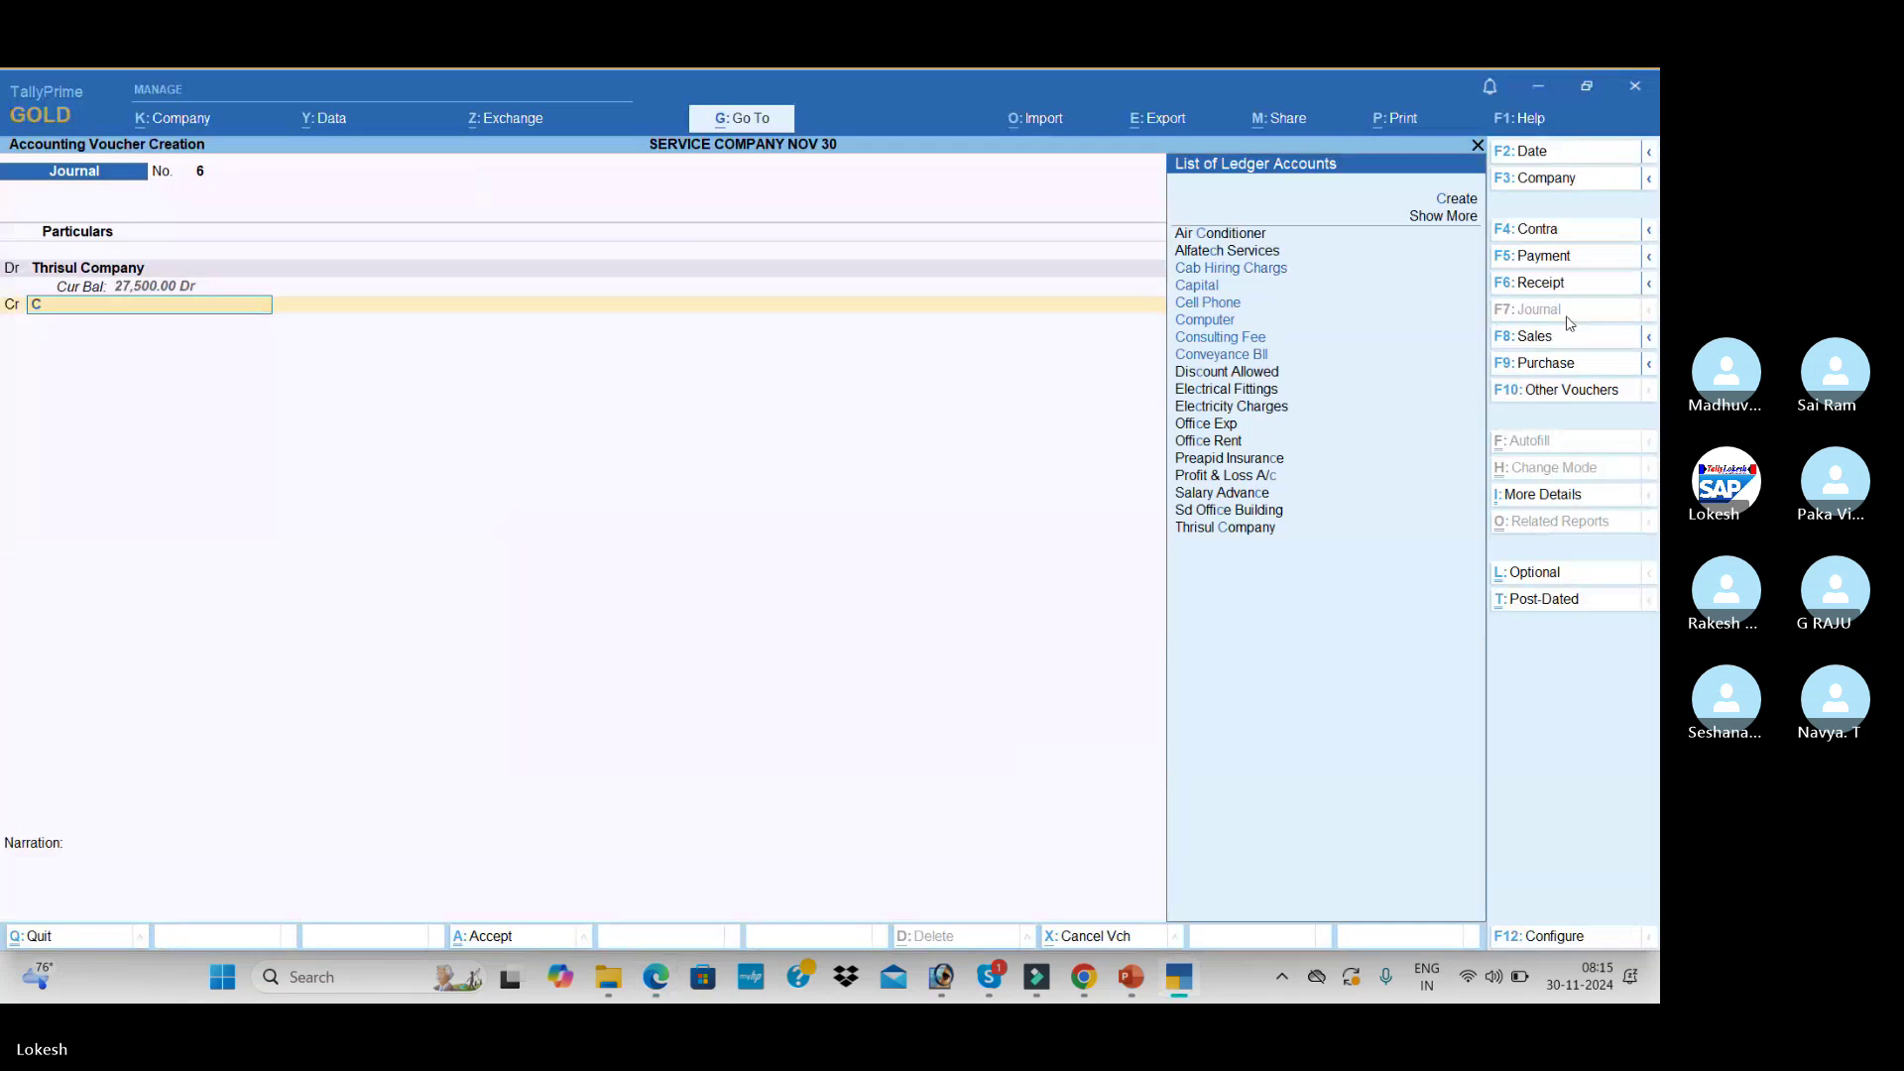
pyautogui.press('BackSpace')
pyautogui.write('Con')
pyautogui.press('Down')
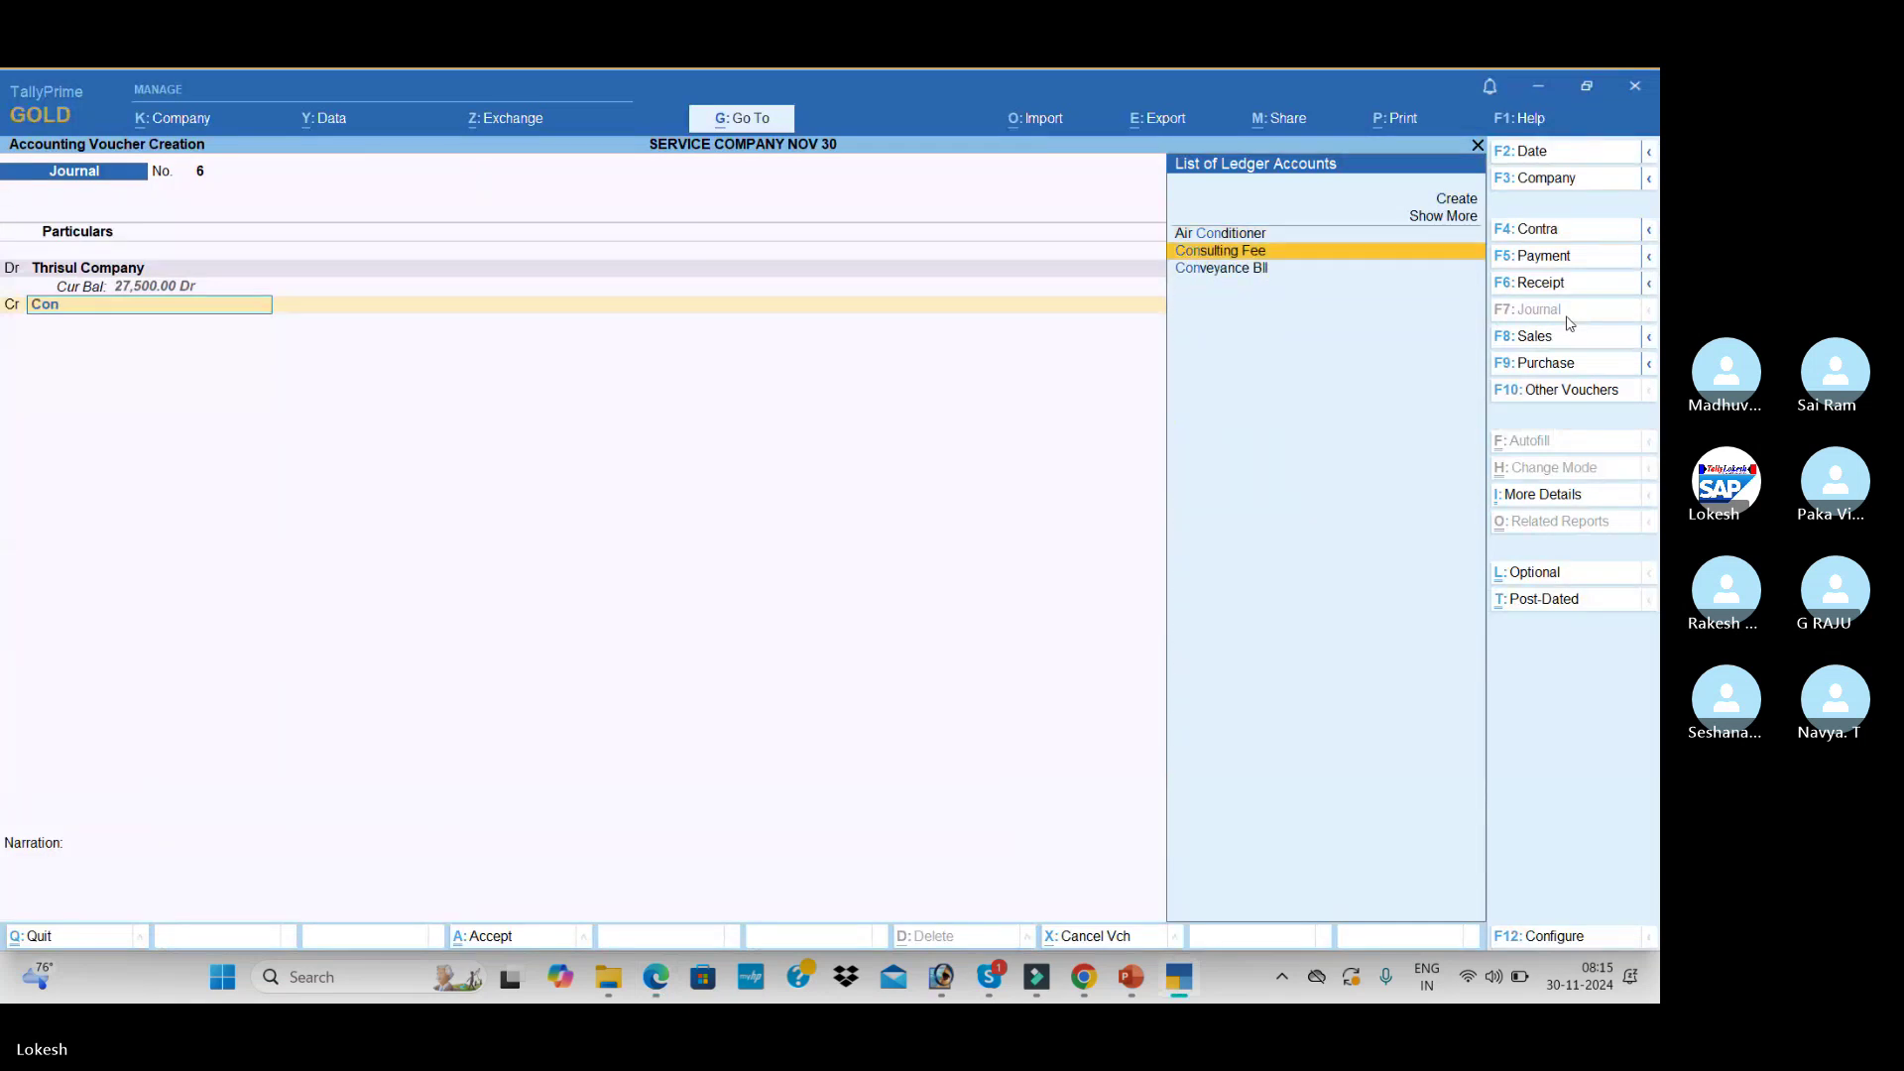
pyautogui.press('Return')
pyautogui.press('Return')
pyautogui.press('Return')
pyautogui.press('Return')
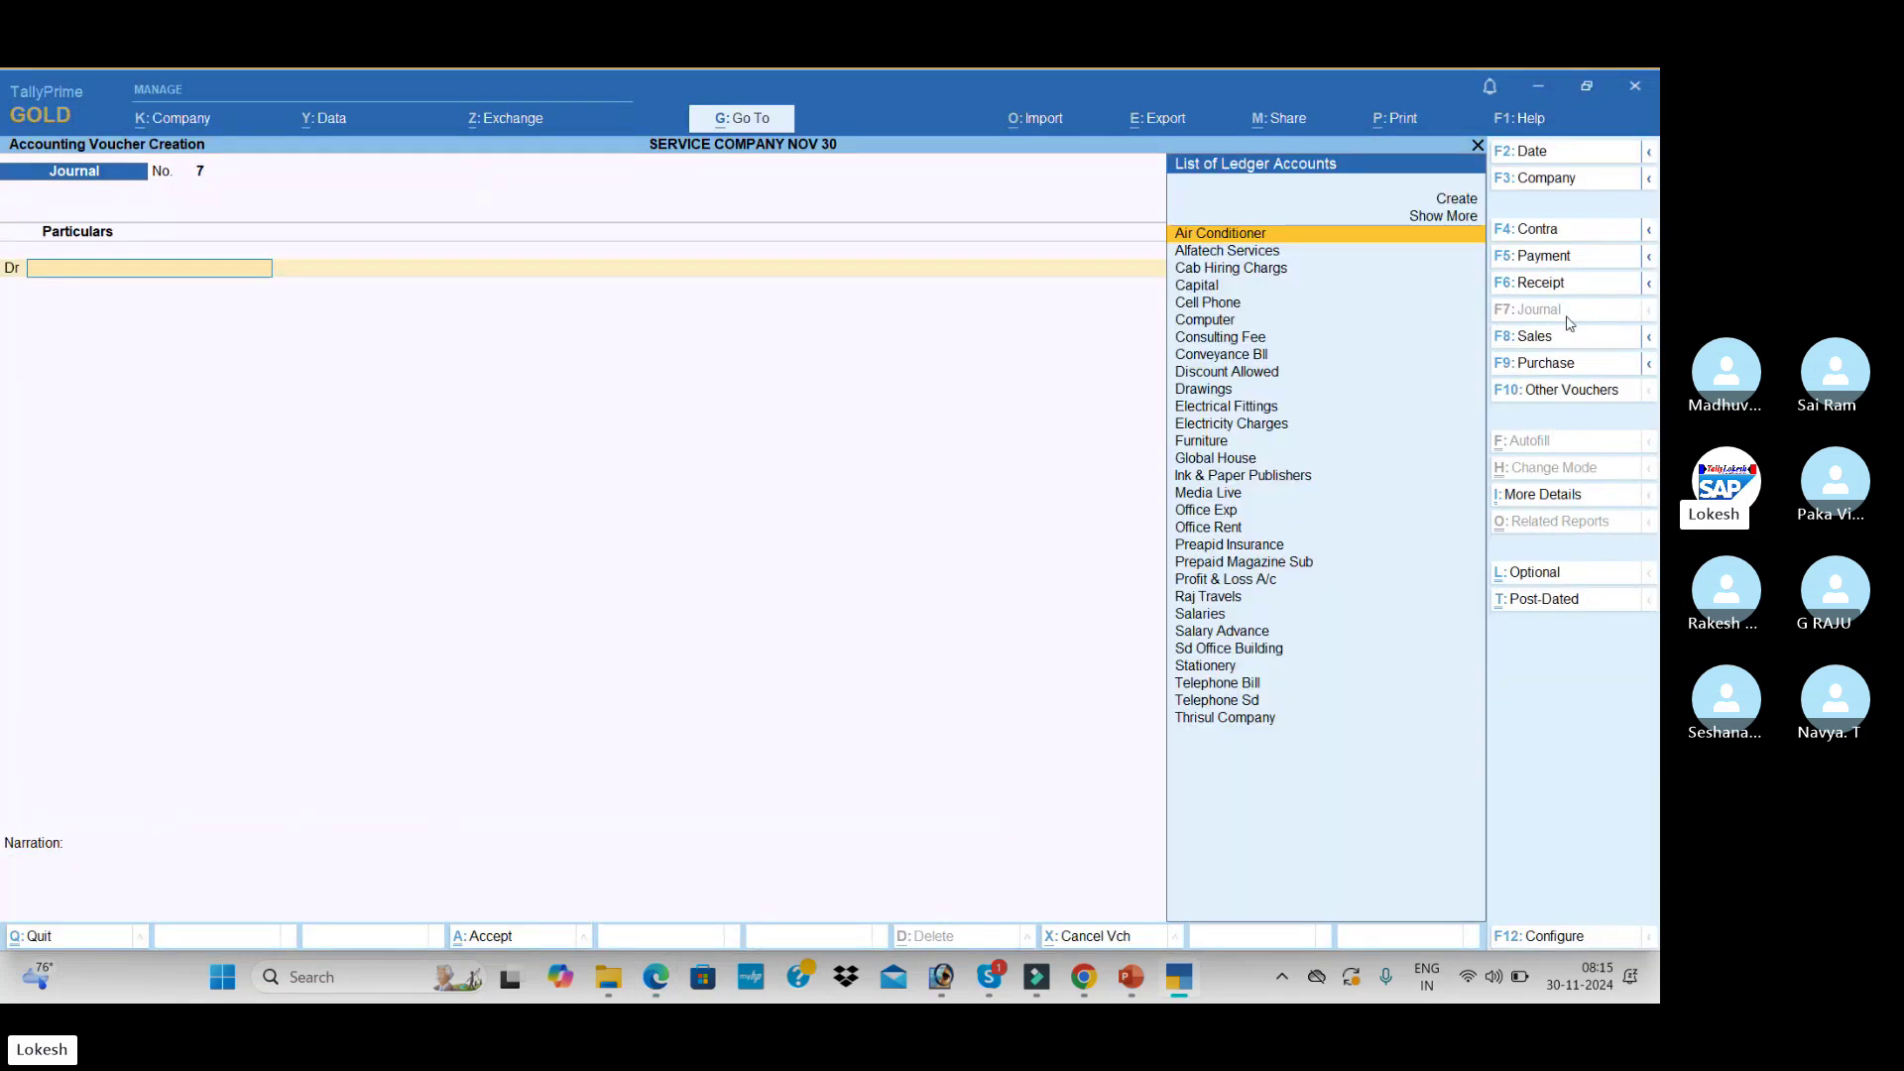
# - Start a receipt voucher for entry 64 and credit Thrisul Company with 27,500
pyautogui.click(1575, 285)
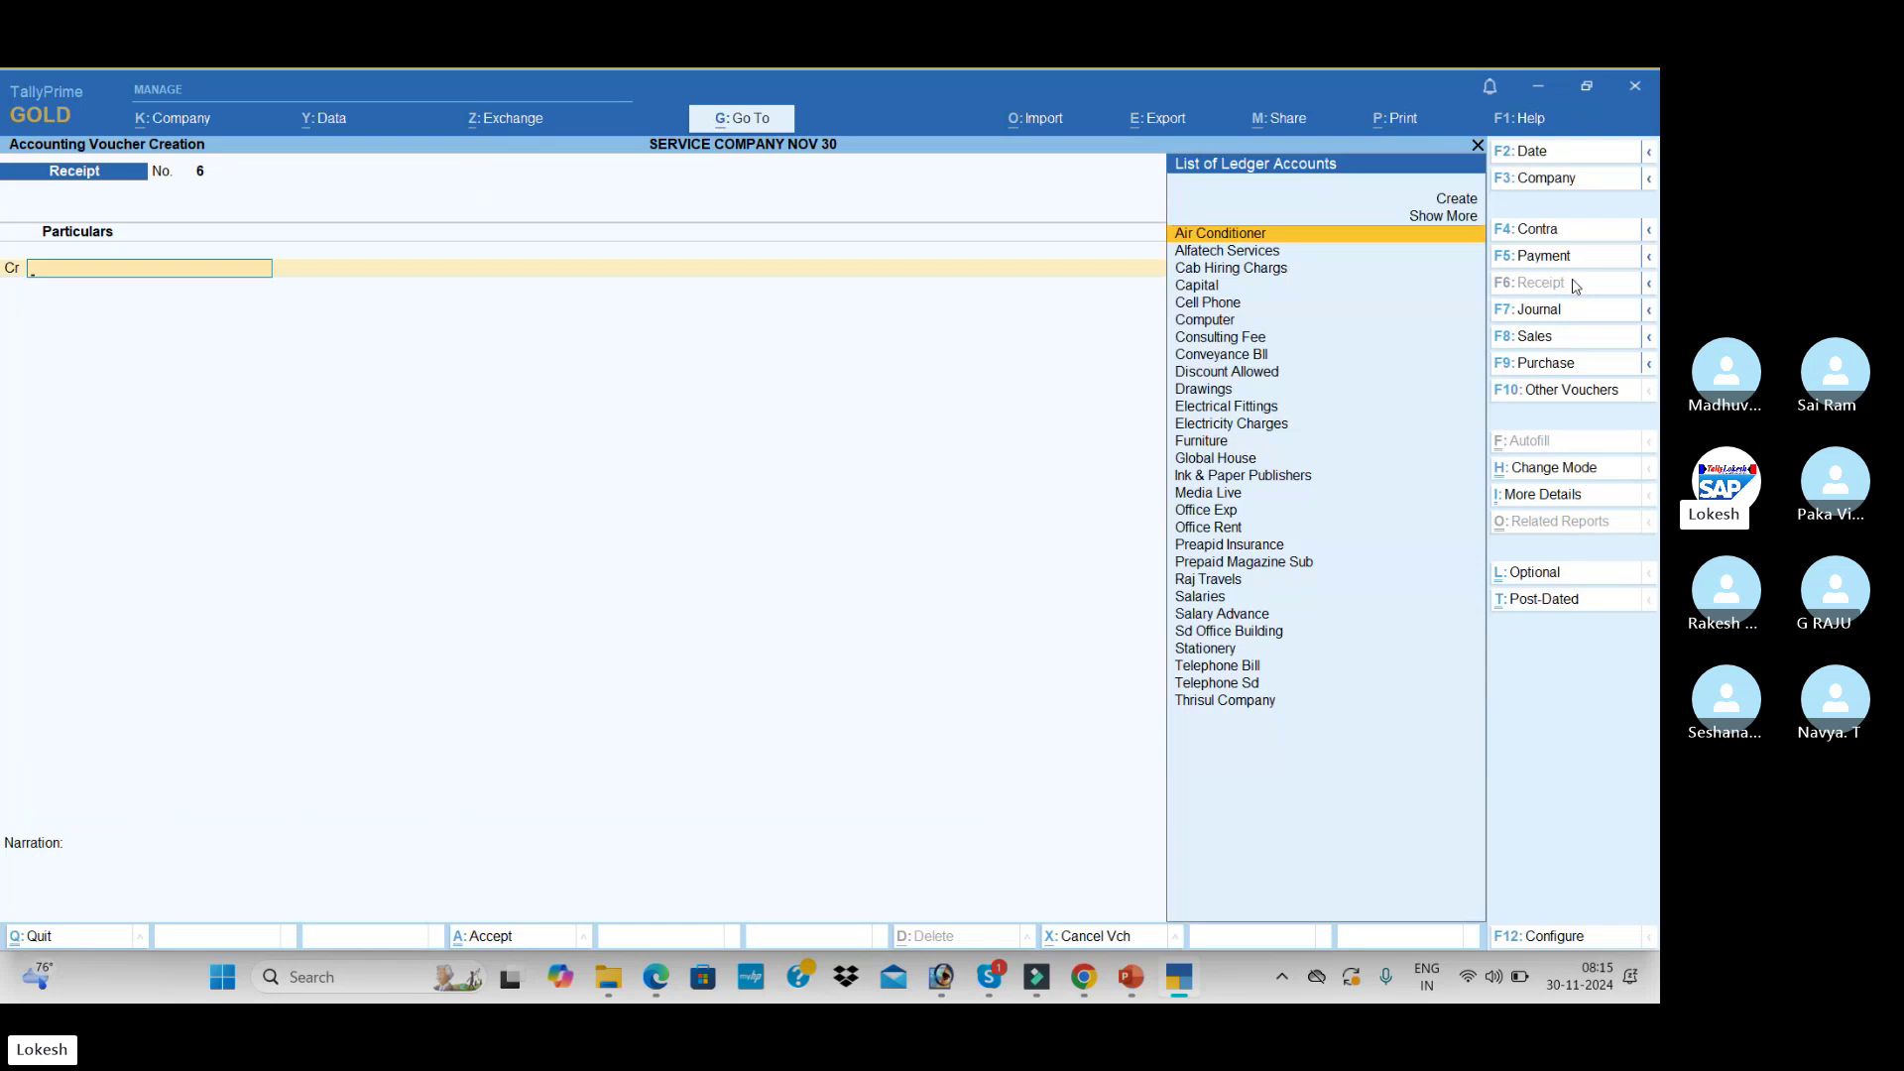
pyautogui.write('Th')
pyautogui.press('Return')
pyautogui.write('27,500')
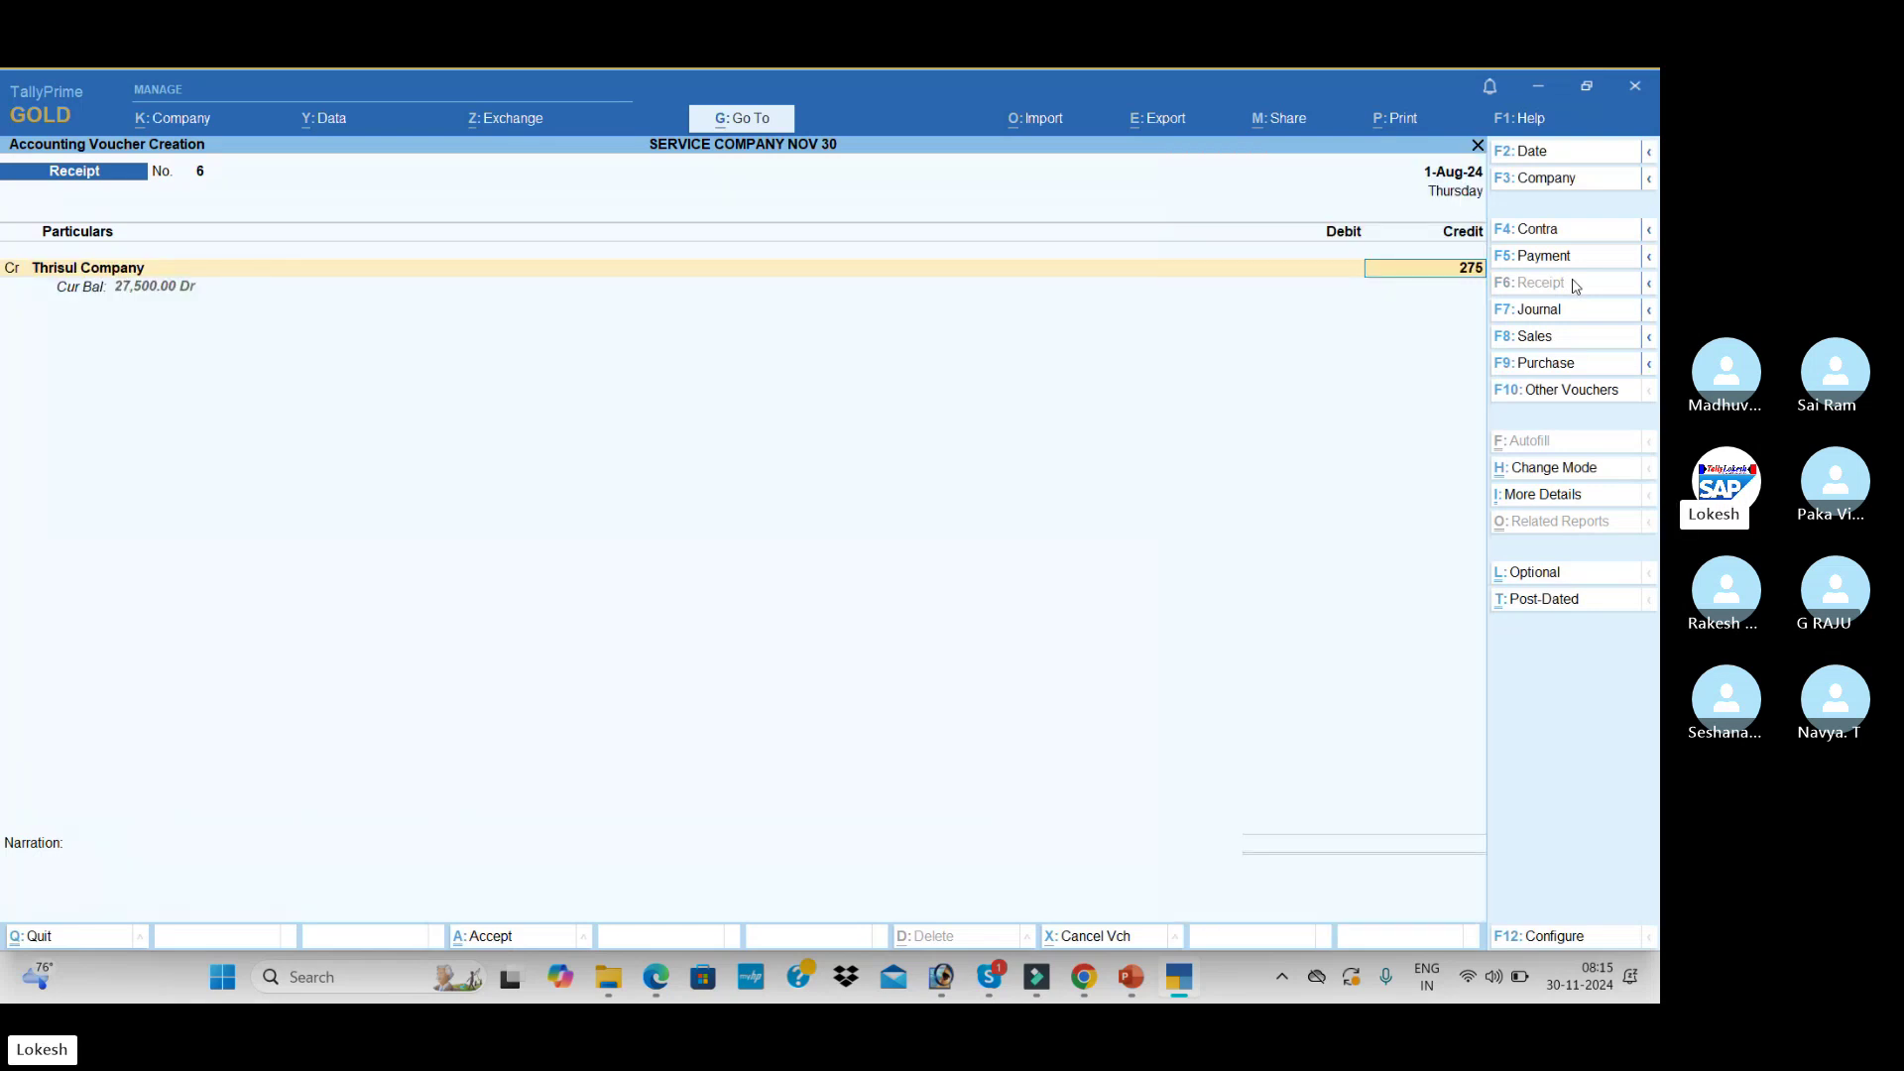
pyautogui.press('Return')
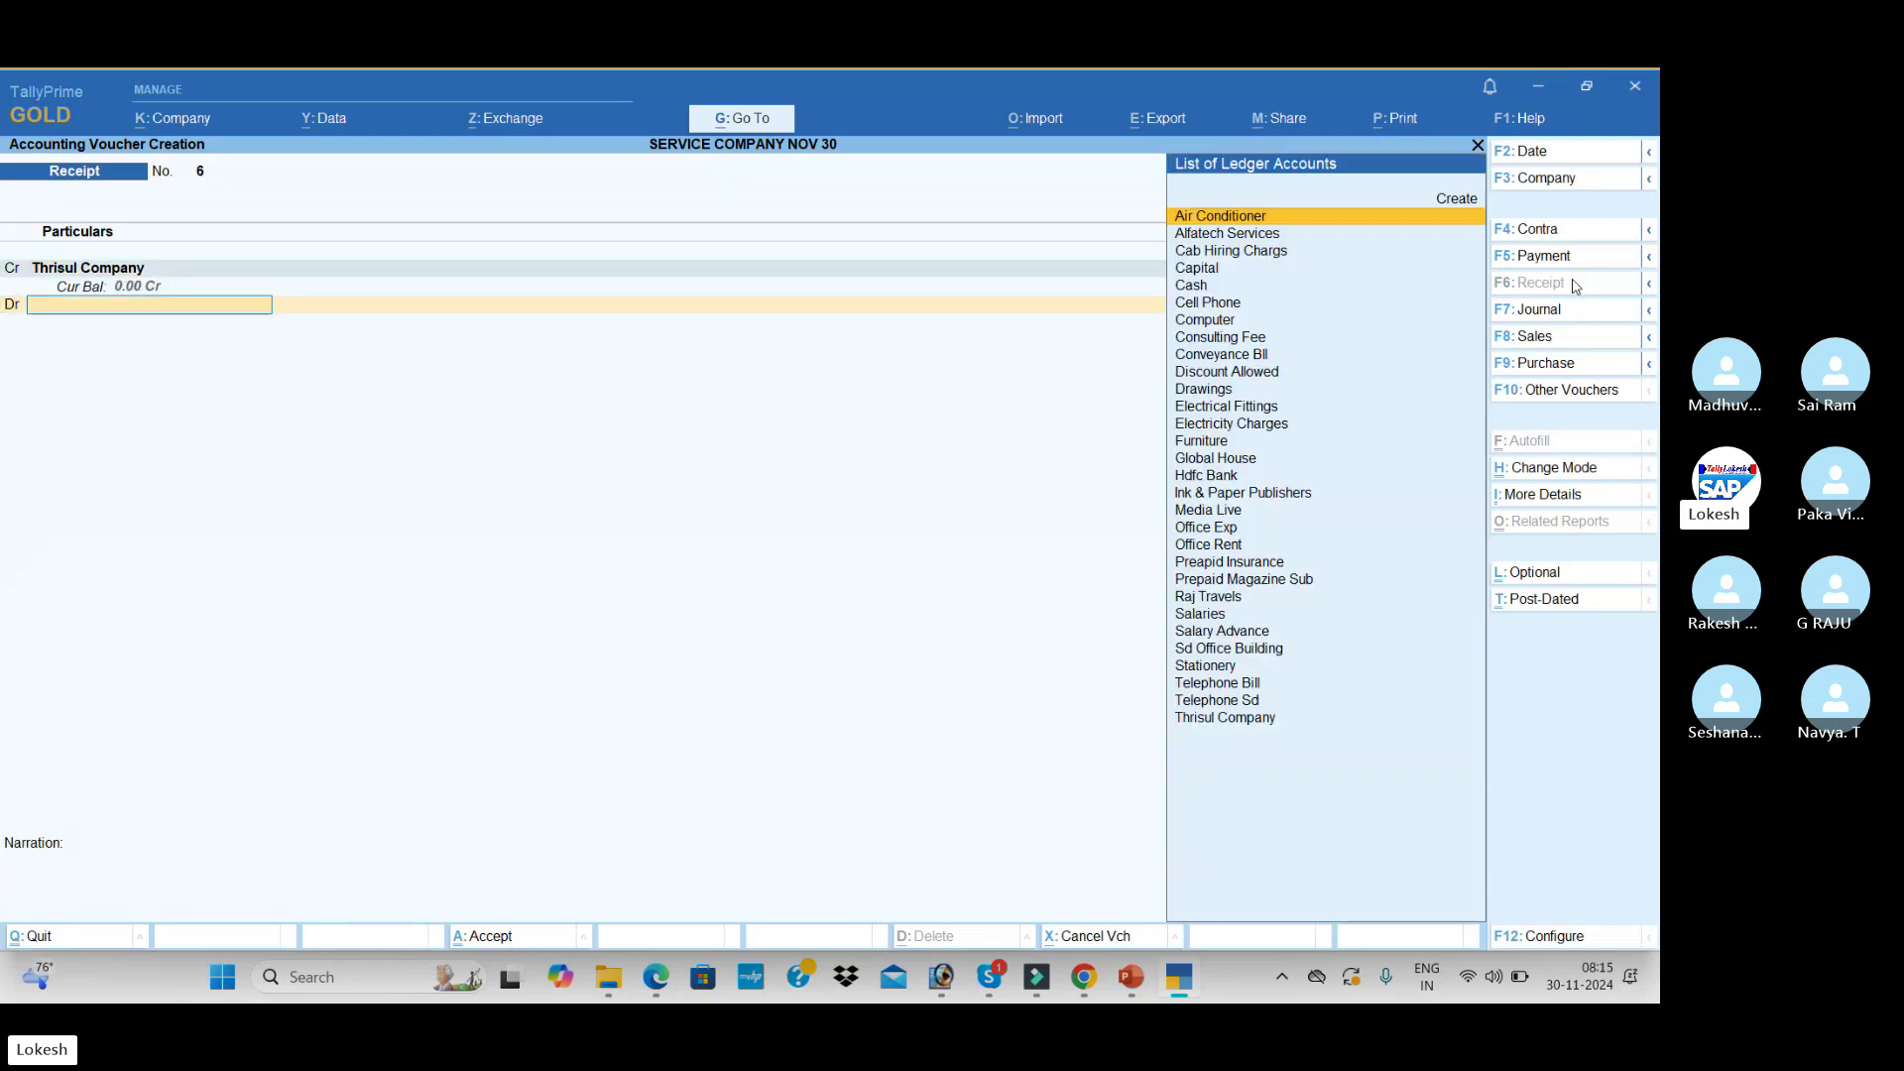
# - Debit Hdfc Bank with 27,500 as Cheque/DD, leaving the instrument details blank, and save the receipt voucher without a narration
pyautogui.write('H')
pyautogui.press('Return')
pyautogui.press('Return')
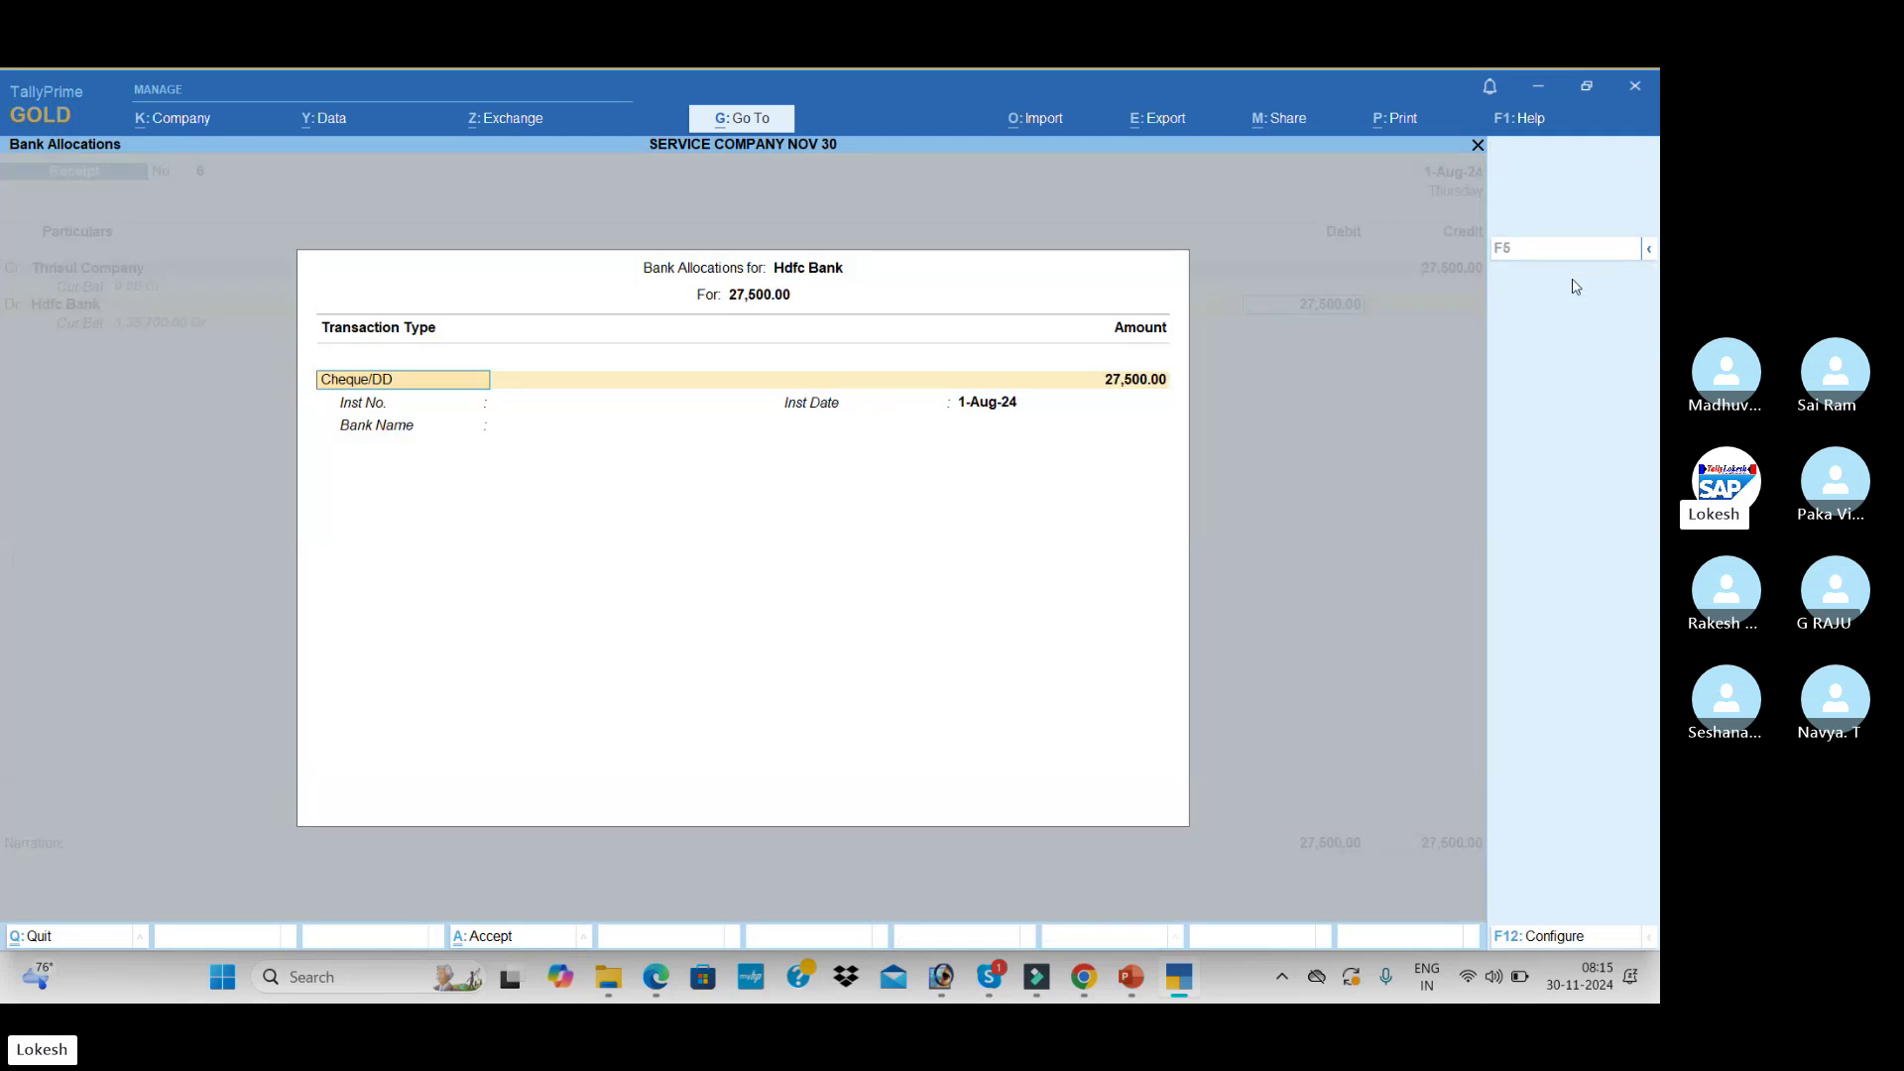
pyautogui.press('Return')
pyautogui.press('Return')
pyautogui.press('Return')
pyautogui.press('Return')
pyautogui.press('Return')
pyautogui.press('Return')
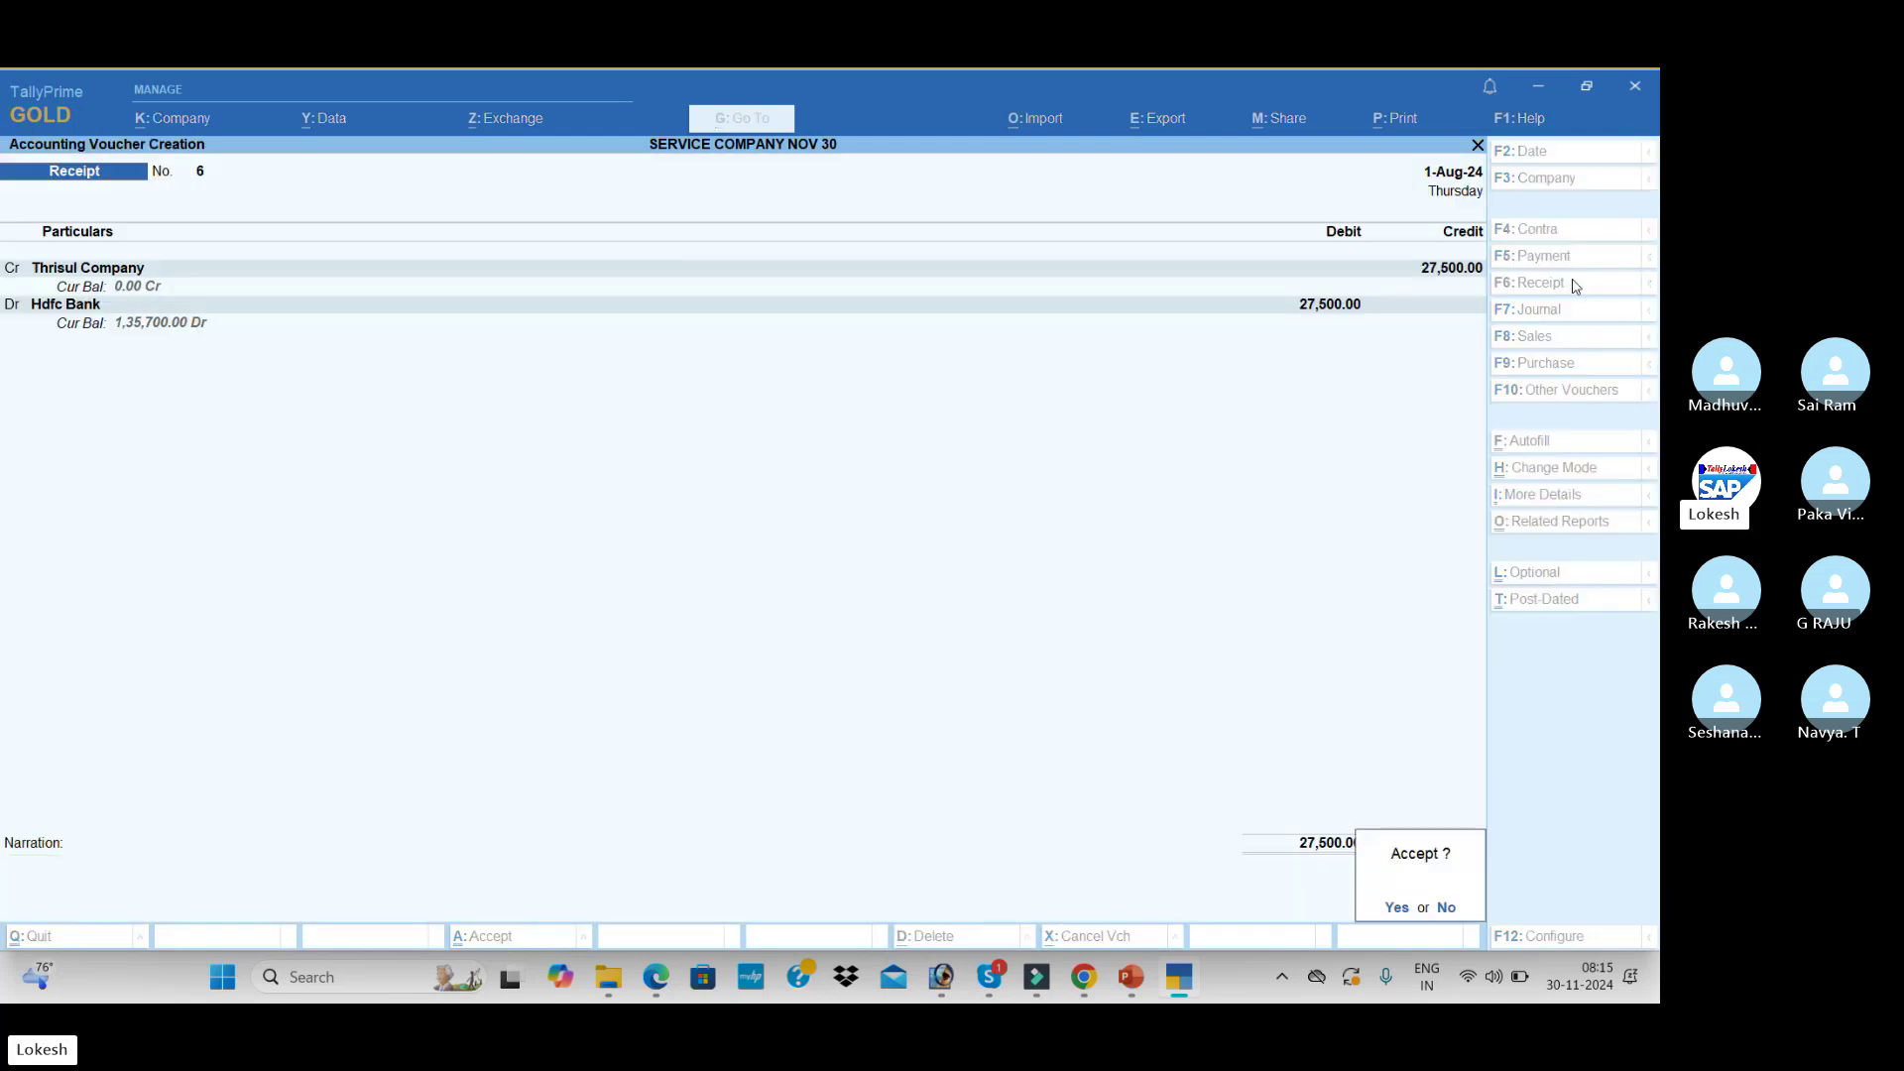
pyautogui.press('Return')
# - Start a payment voucher for the bounced cheque in entry 65 of the PDF and debit Thrisul Company with 27,500
pyautogui.hotkey('alt', 'Tab')
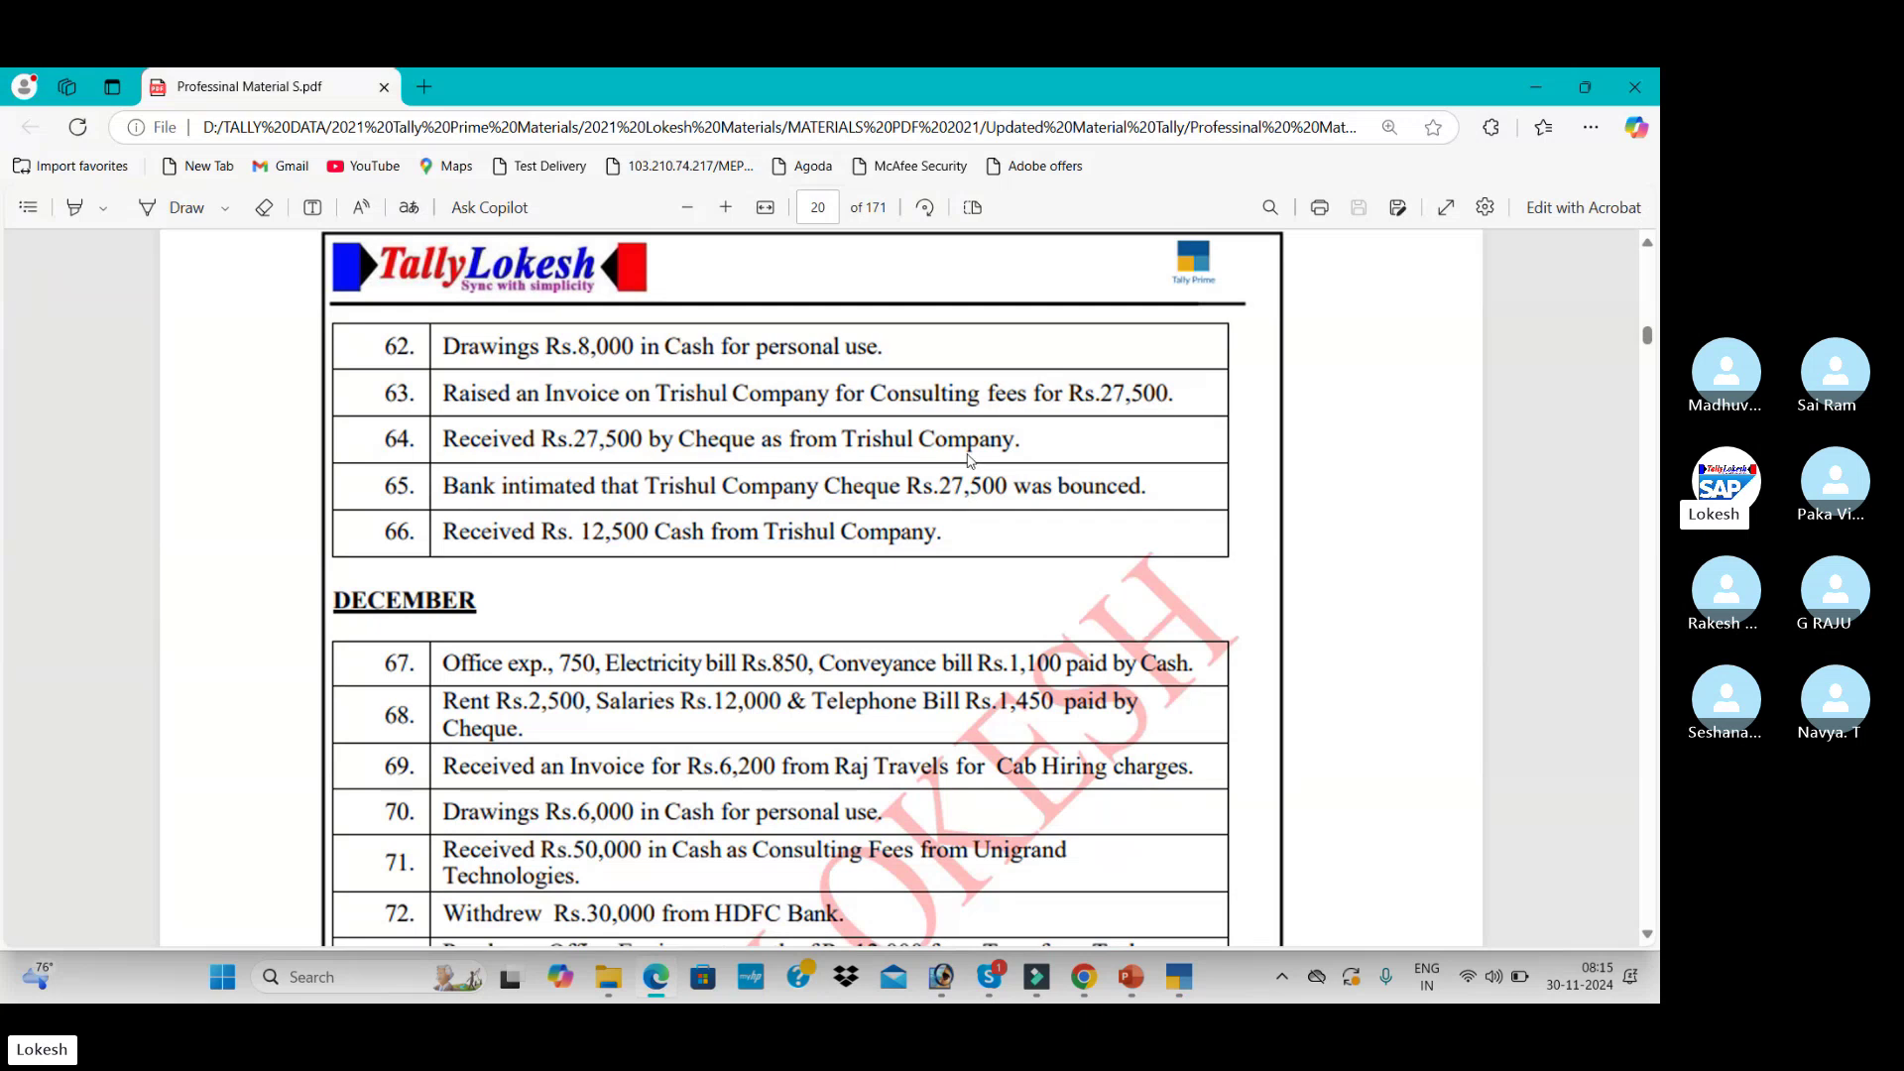
pyautogui.hotkey('alt', 'Tab')
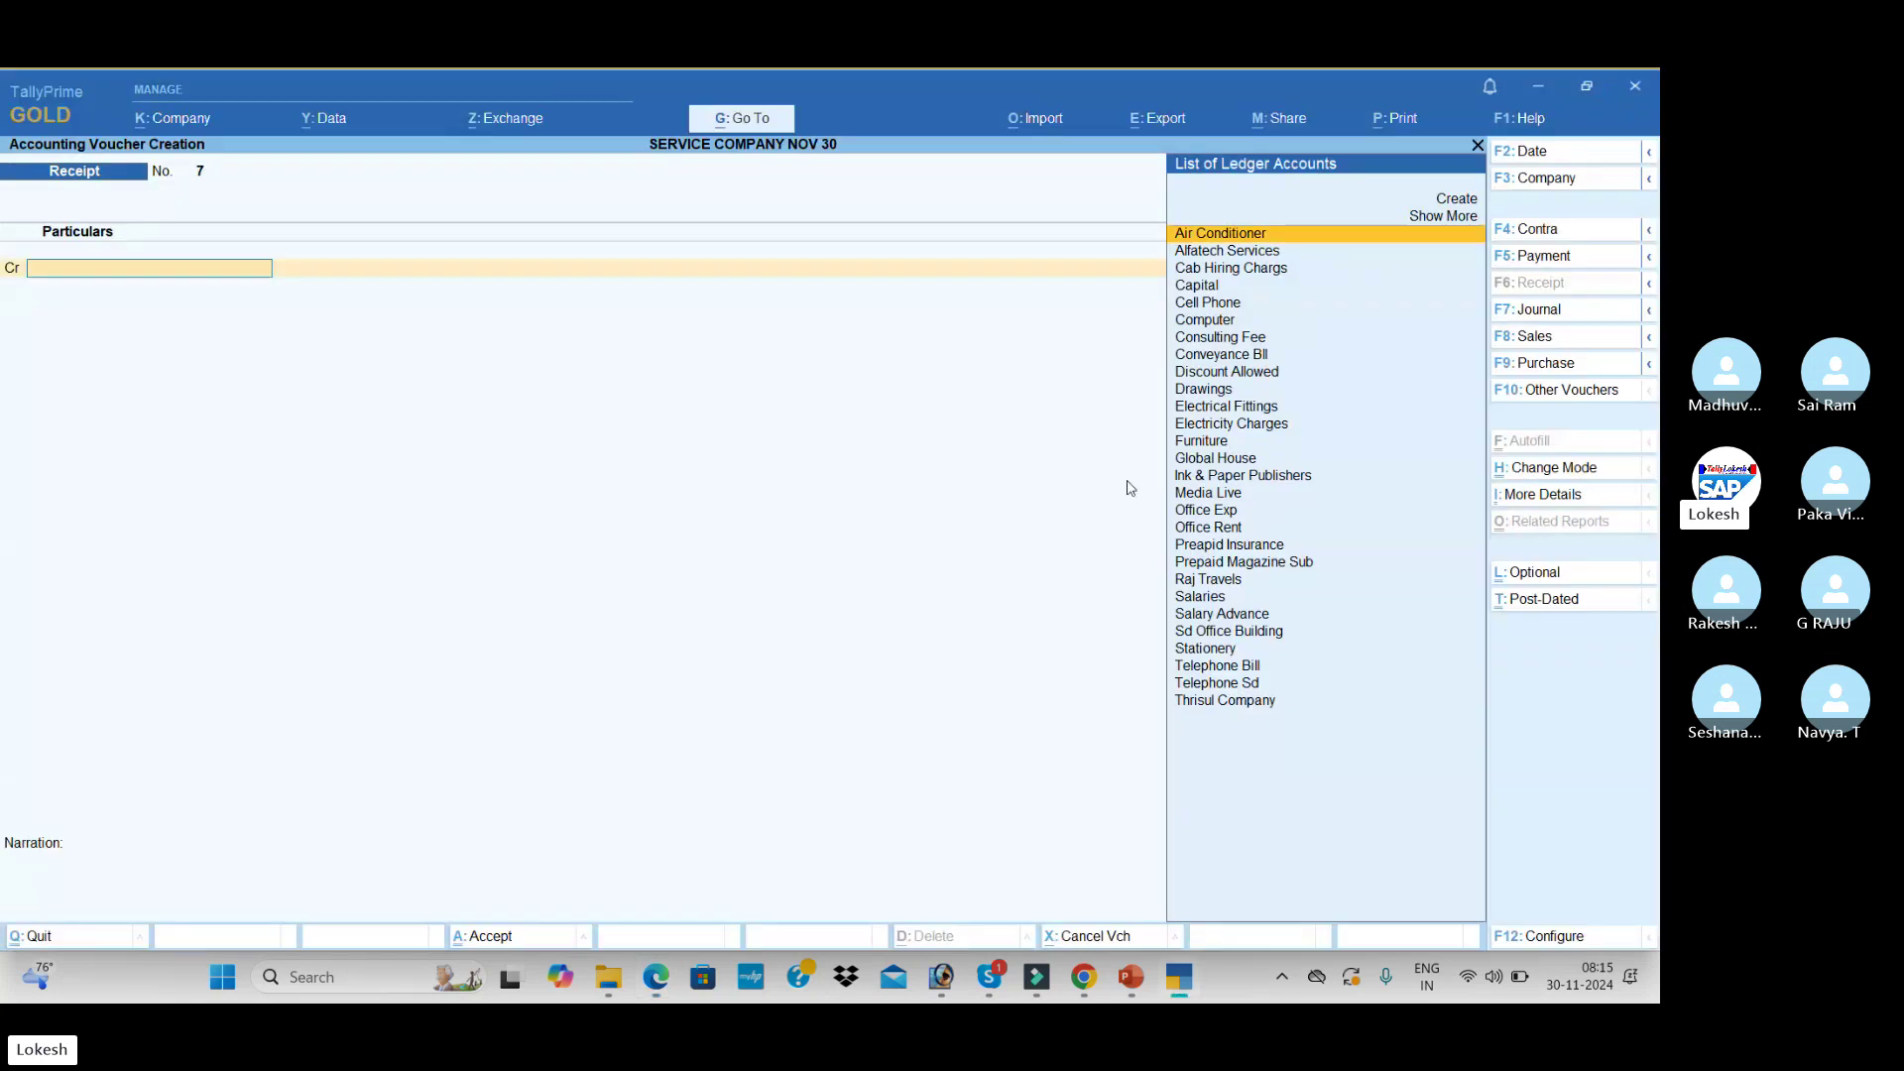
pyautogui.click(1569, 260)
pyautogui.write('thr')
pyautogui.press('Return')
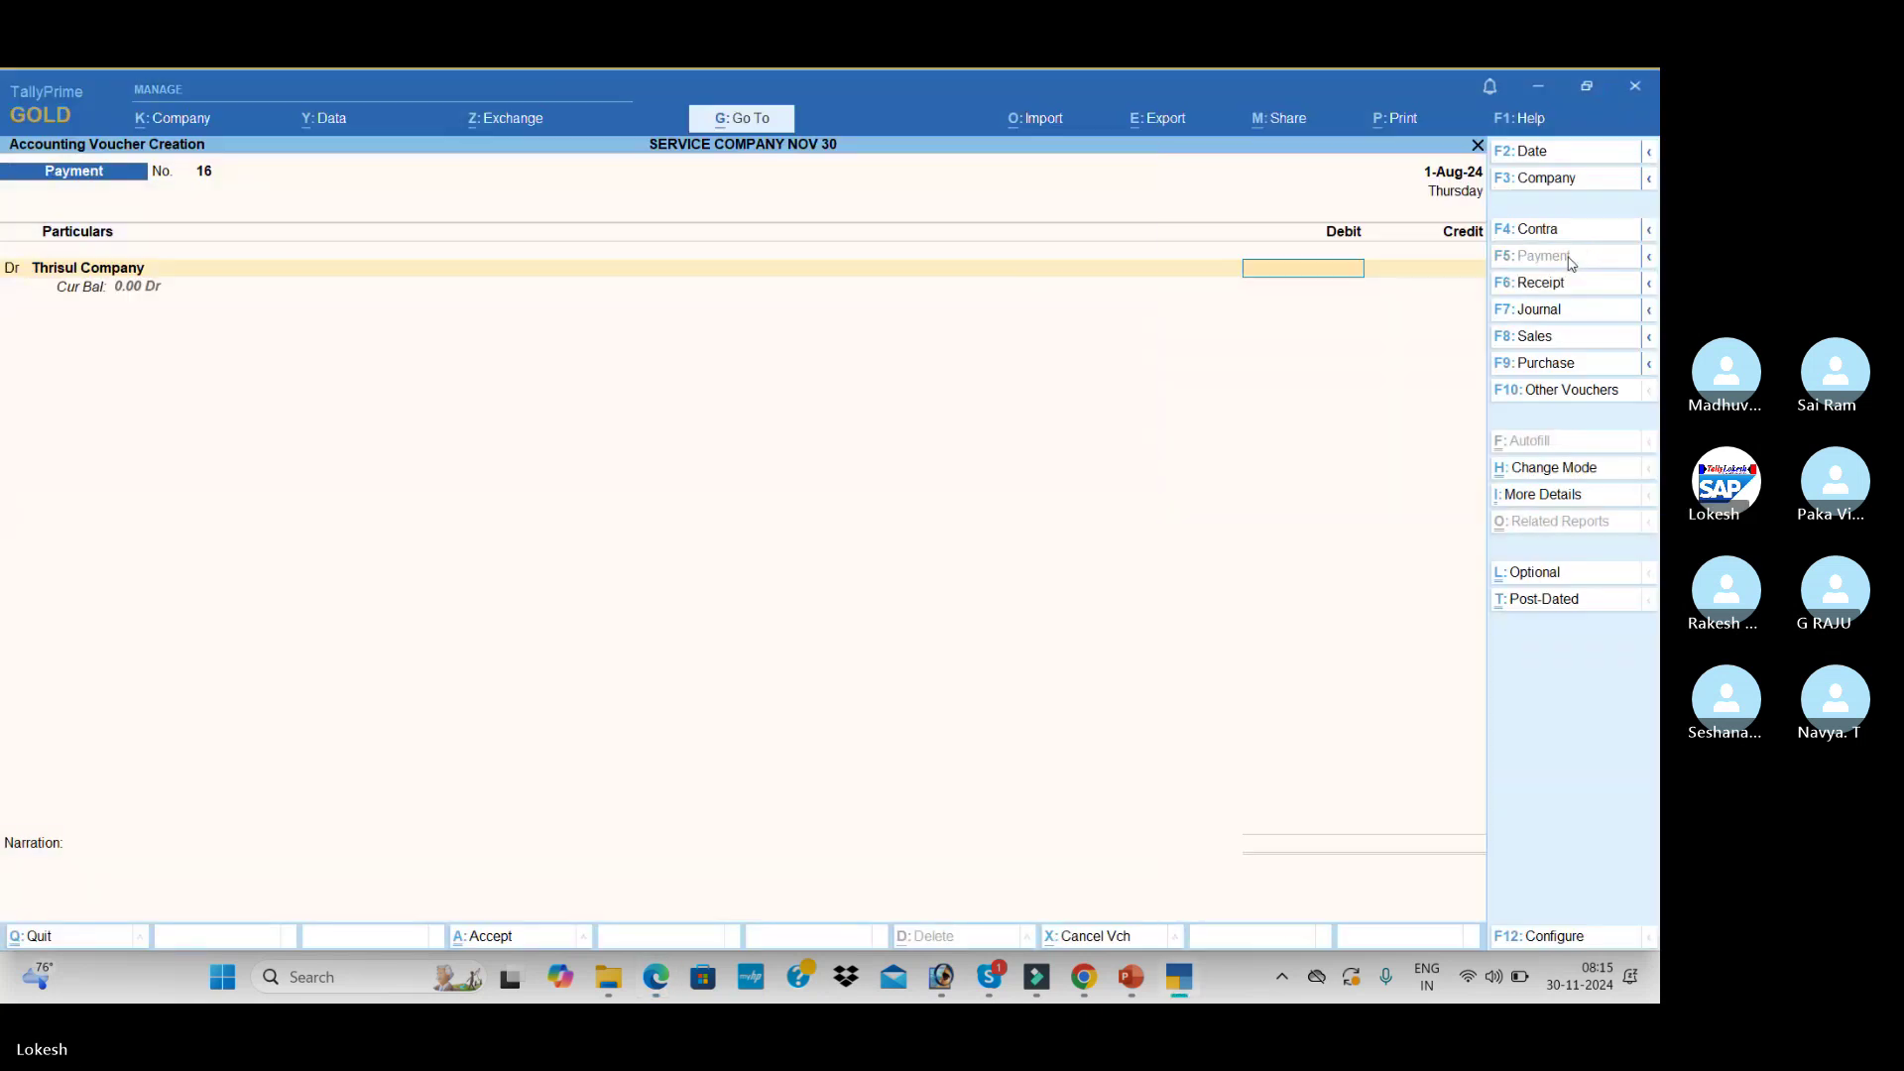
pyautogui.write('27500')
pyautogui.press('Return')
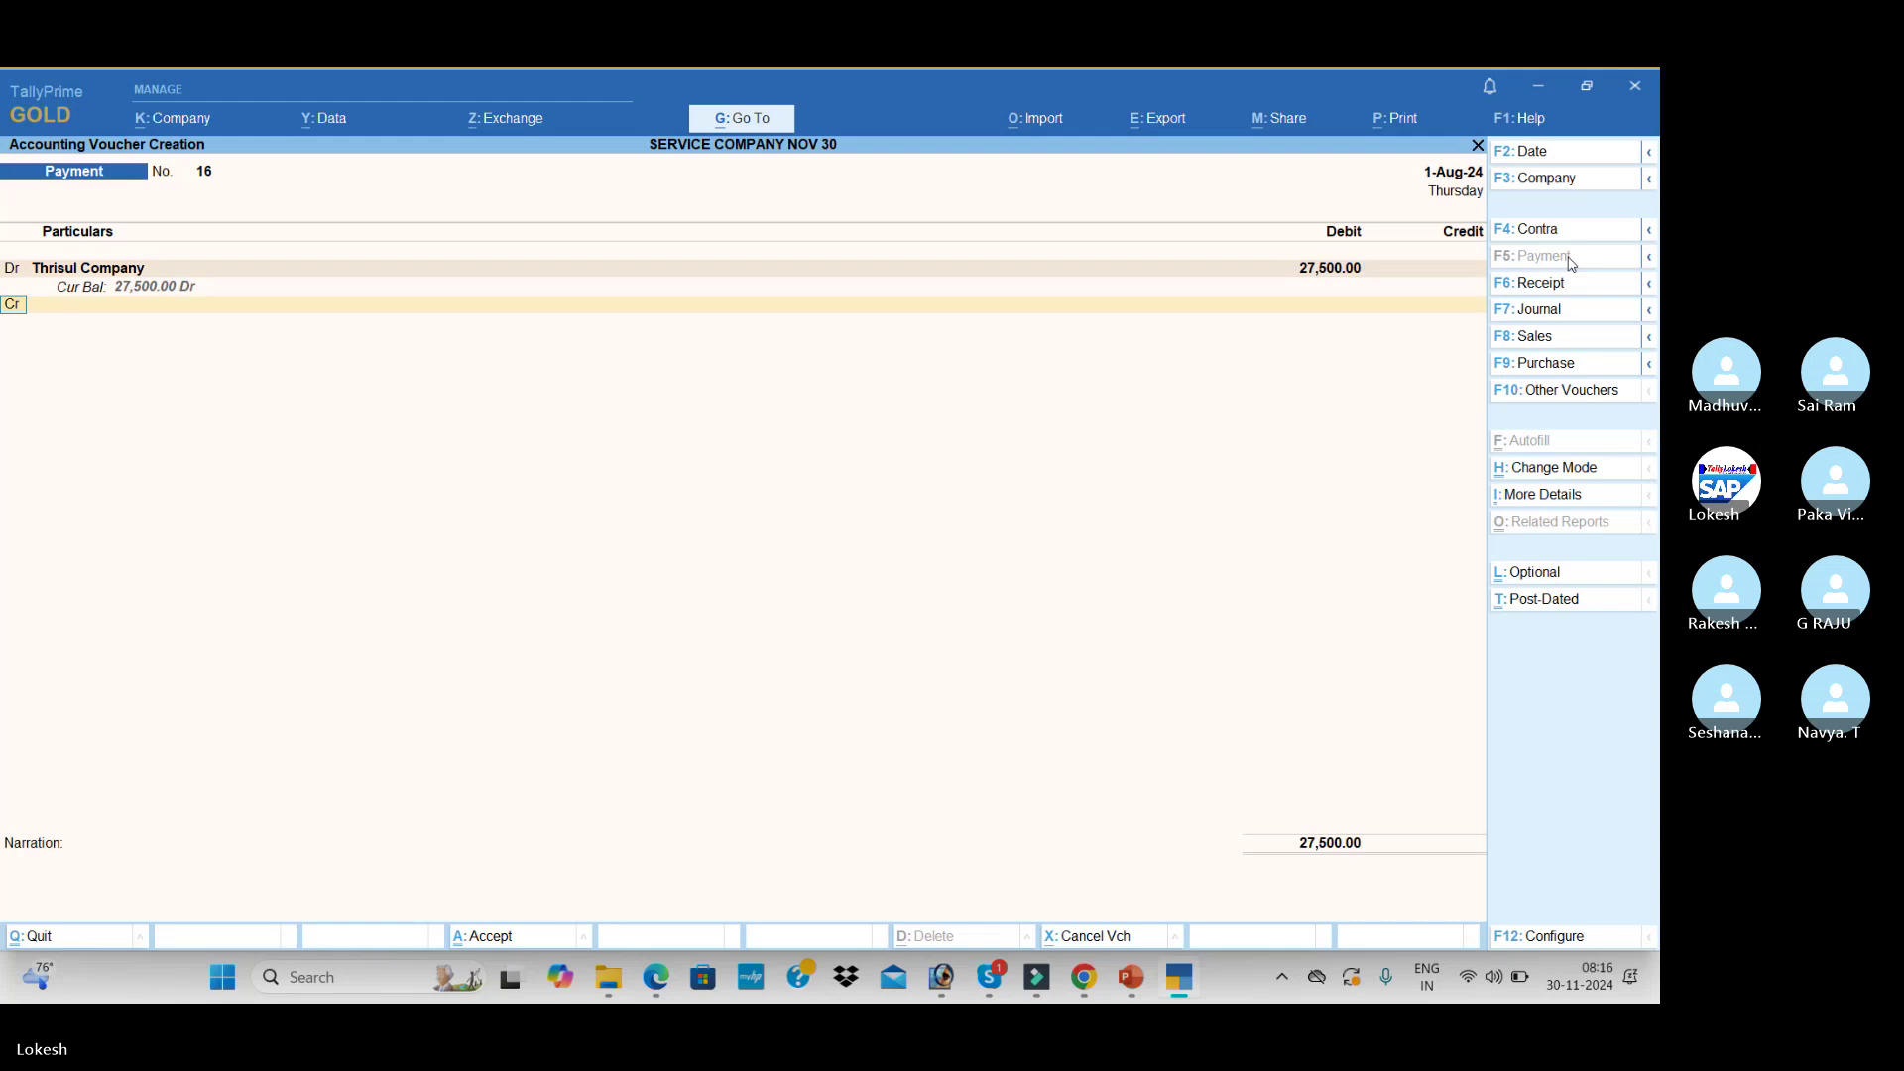
# - Credit Hdfc Bank with 27,500 as Cheque, leaving the instrument number blank, and save the payment voucher without a narration
pyautogui.hotkey('alt', 'Tab')
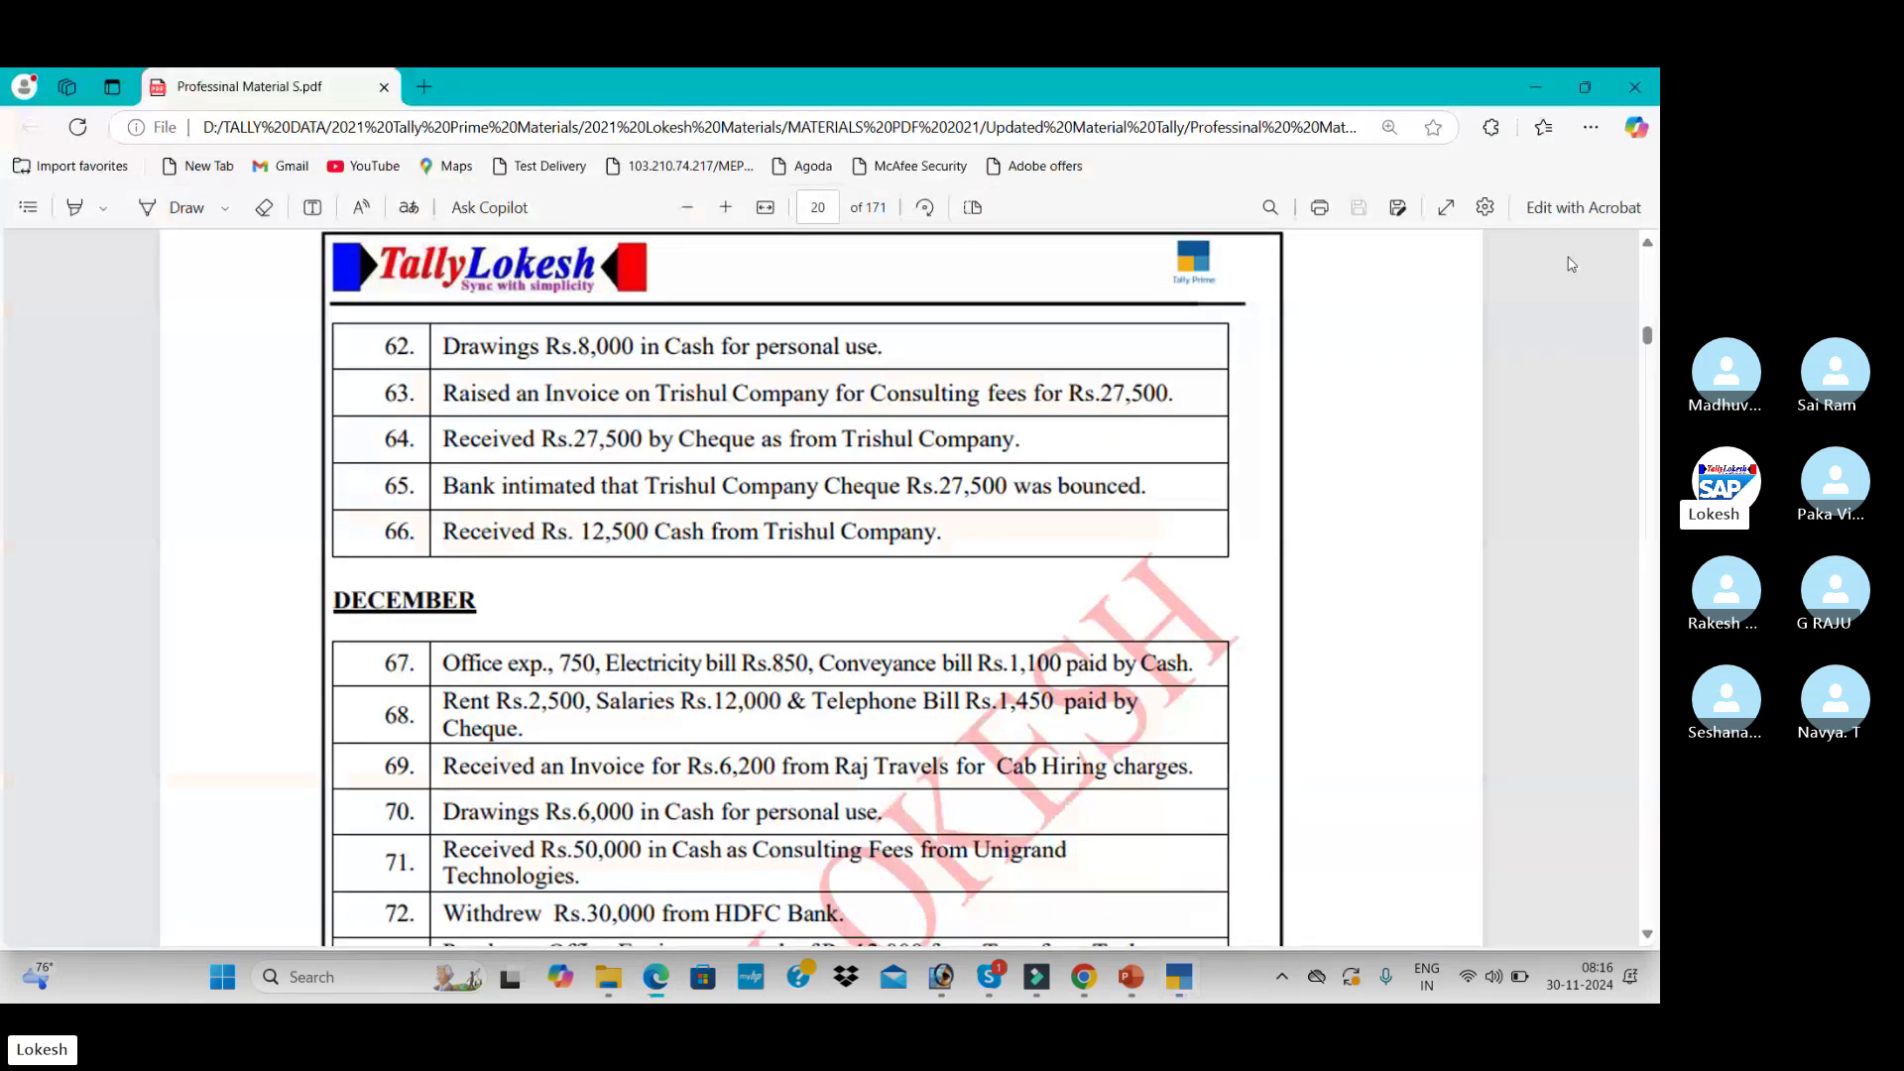
pyautogui.hotkey('alt', 'Tab')
pyautogui.write('h')
pyautogui.press('Return')
pyautogui.press('Return')
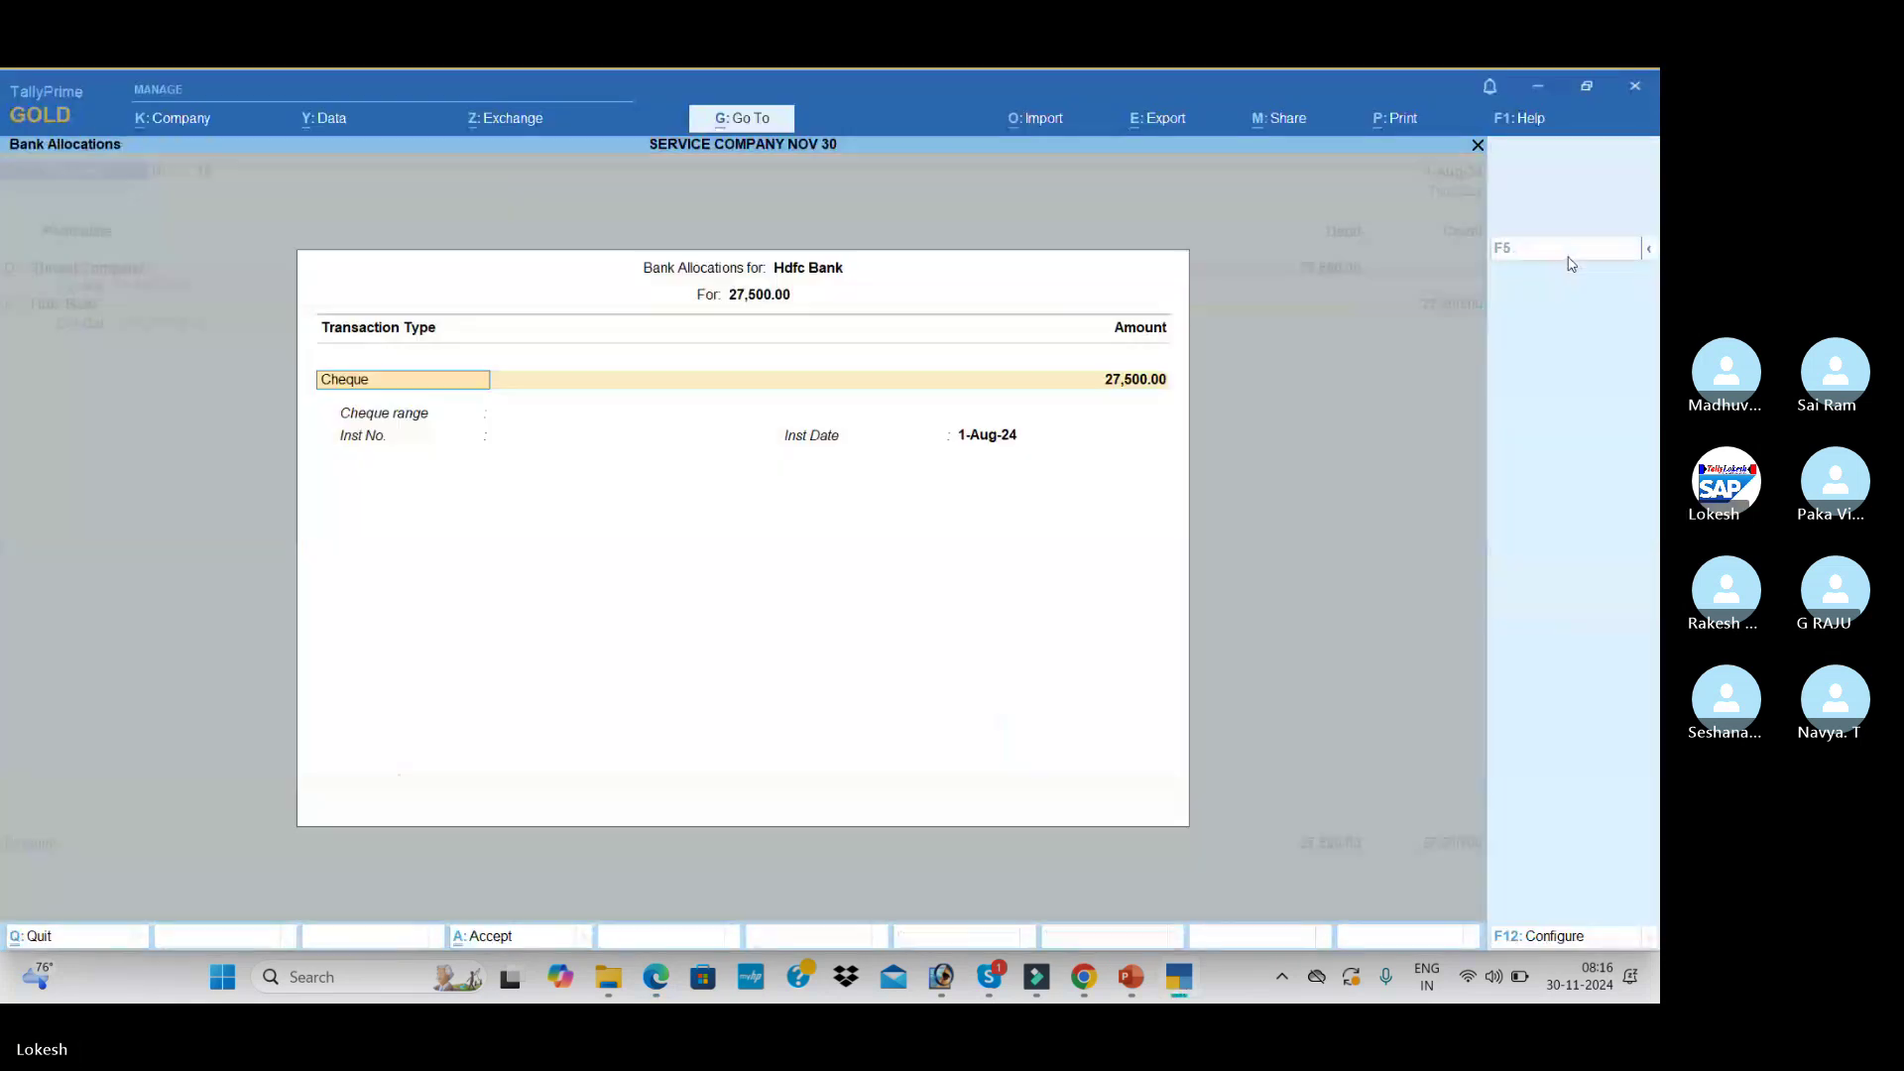
pyautogui.press('Return')
pyautogui.press('Return')
pyautogui.press('Return')
pyautogui.press('Return')
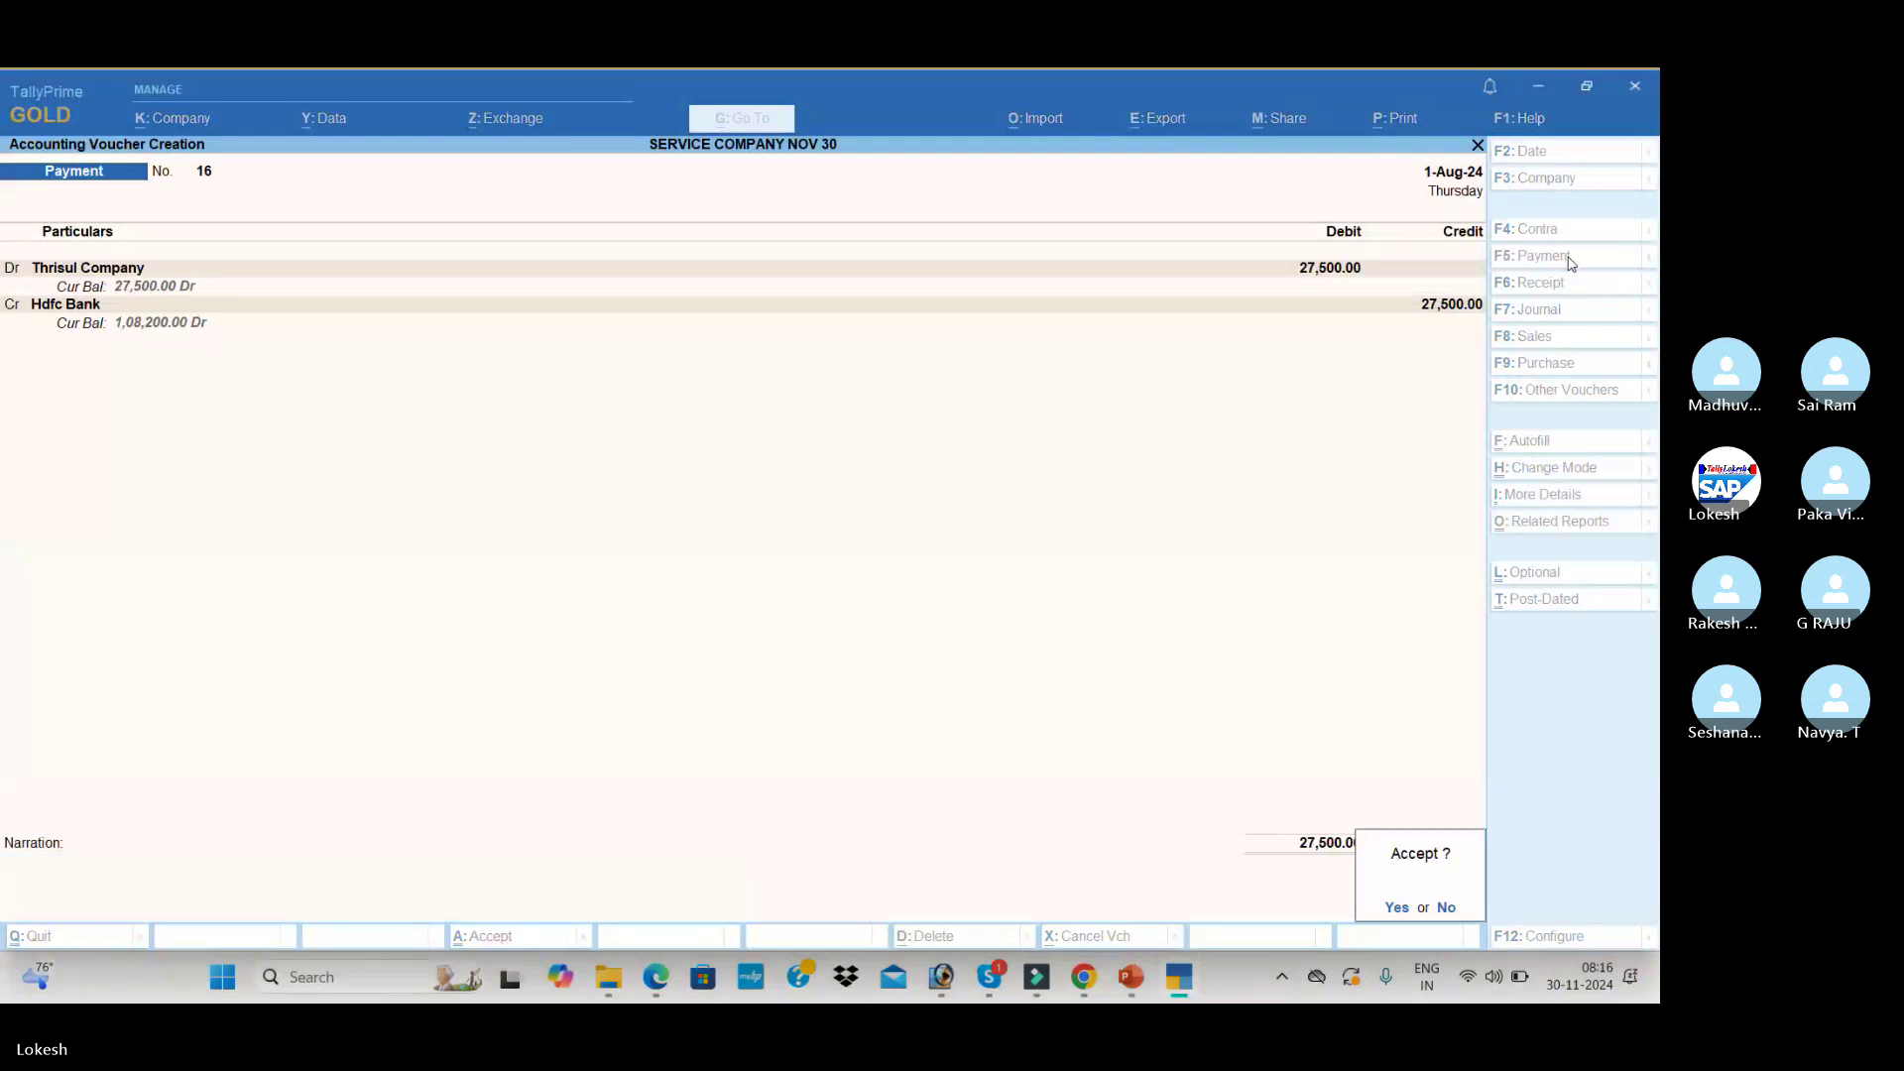
pyautogui.press('Return')
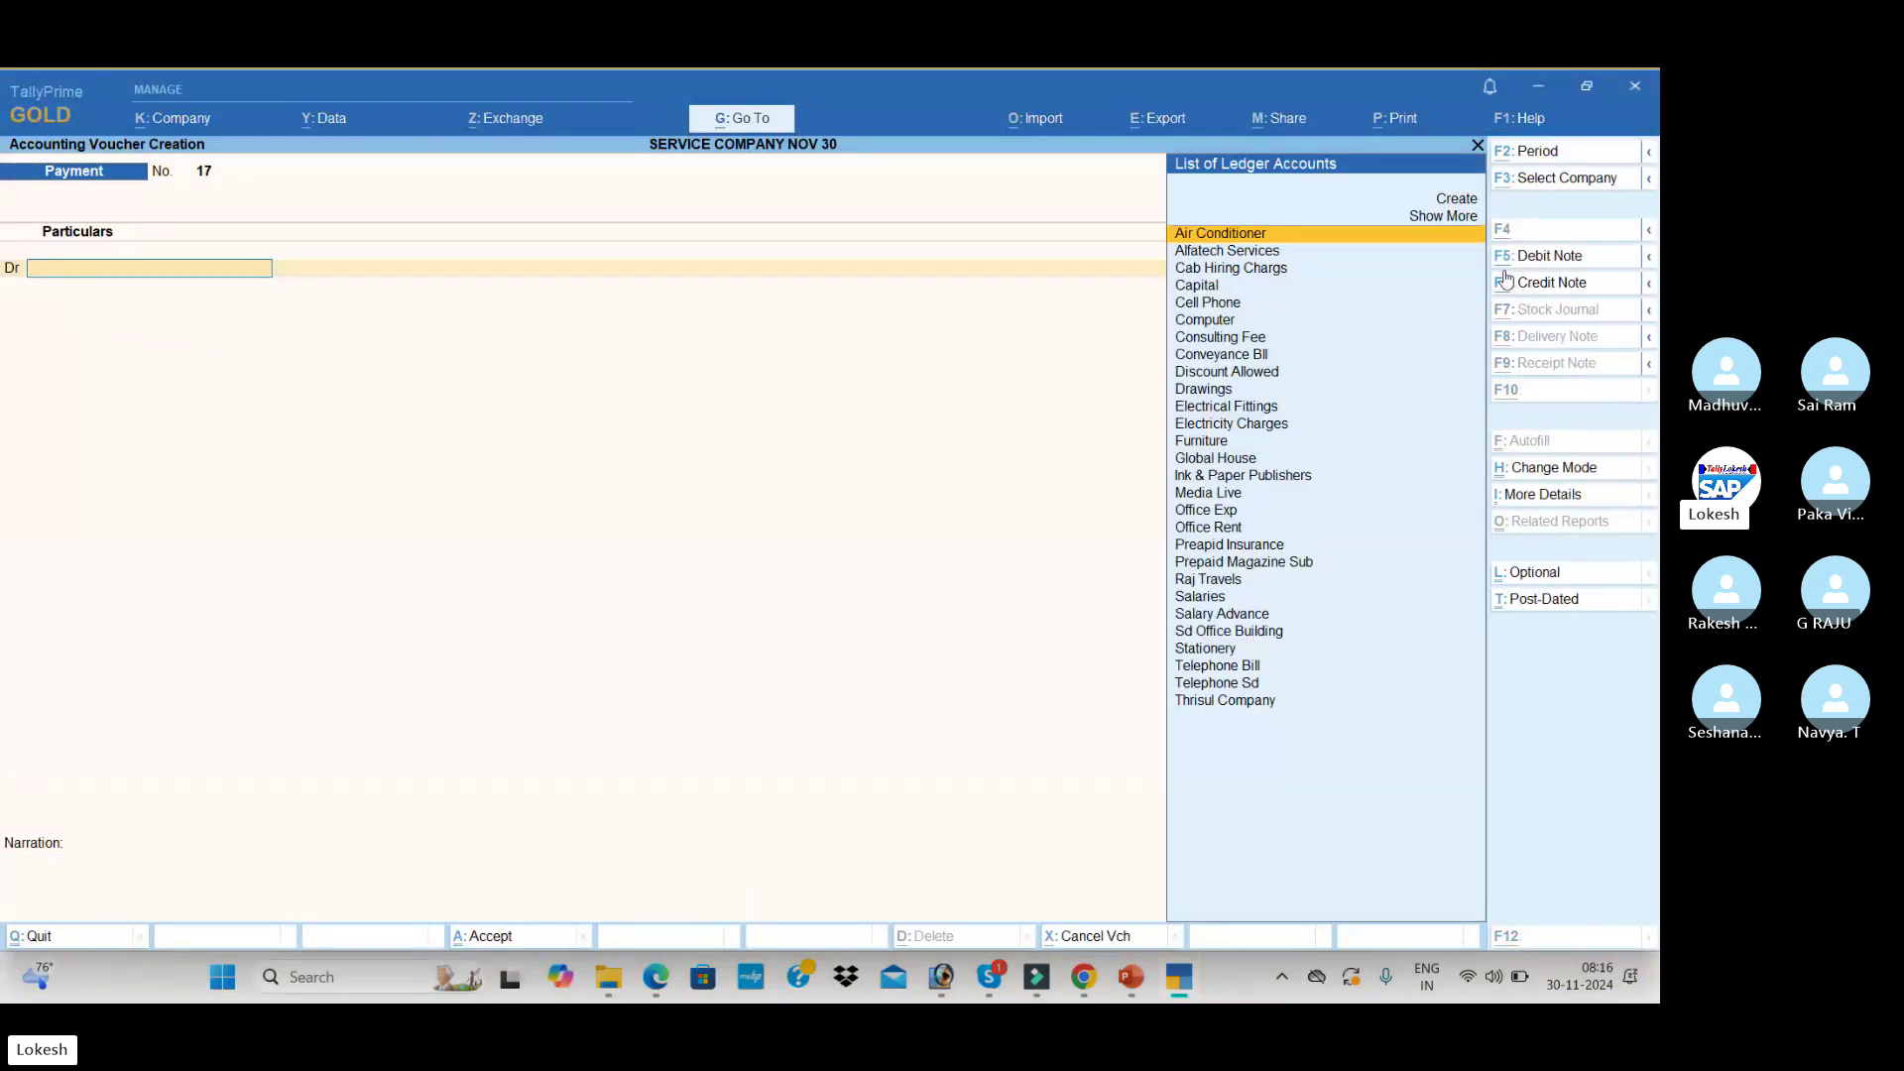
# - Start a receipt voucher for entry 66 of the PDF and credit Thrisul Company with 12,500
pyautogui.hotkey('alt', 'Tab')
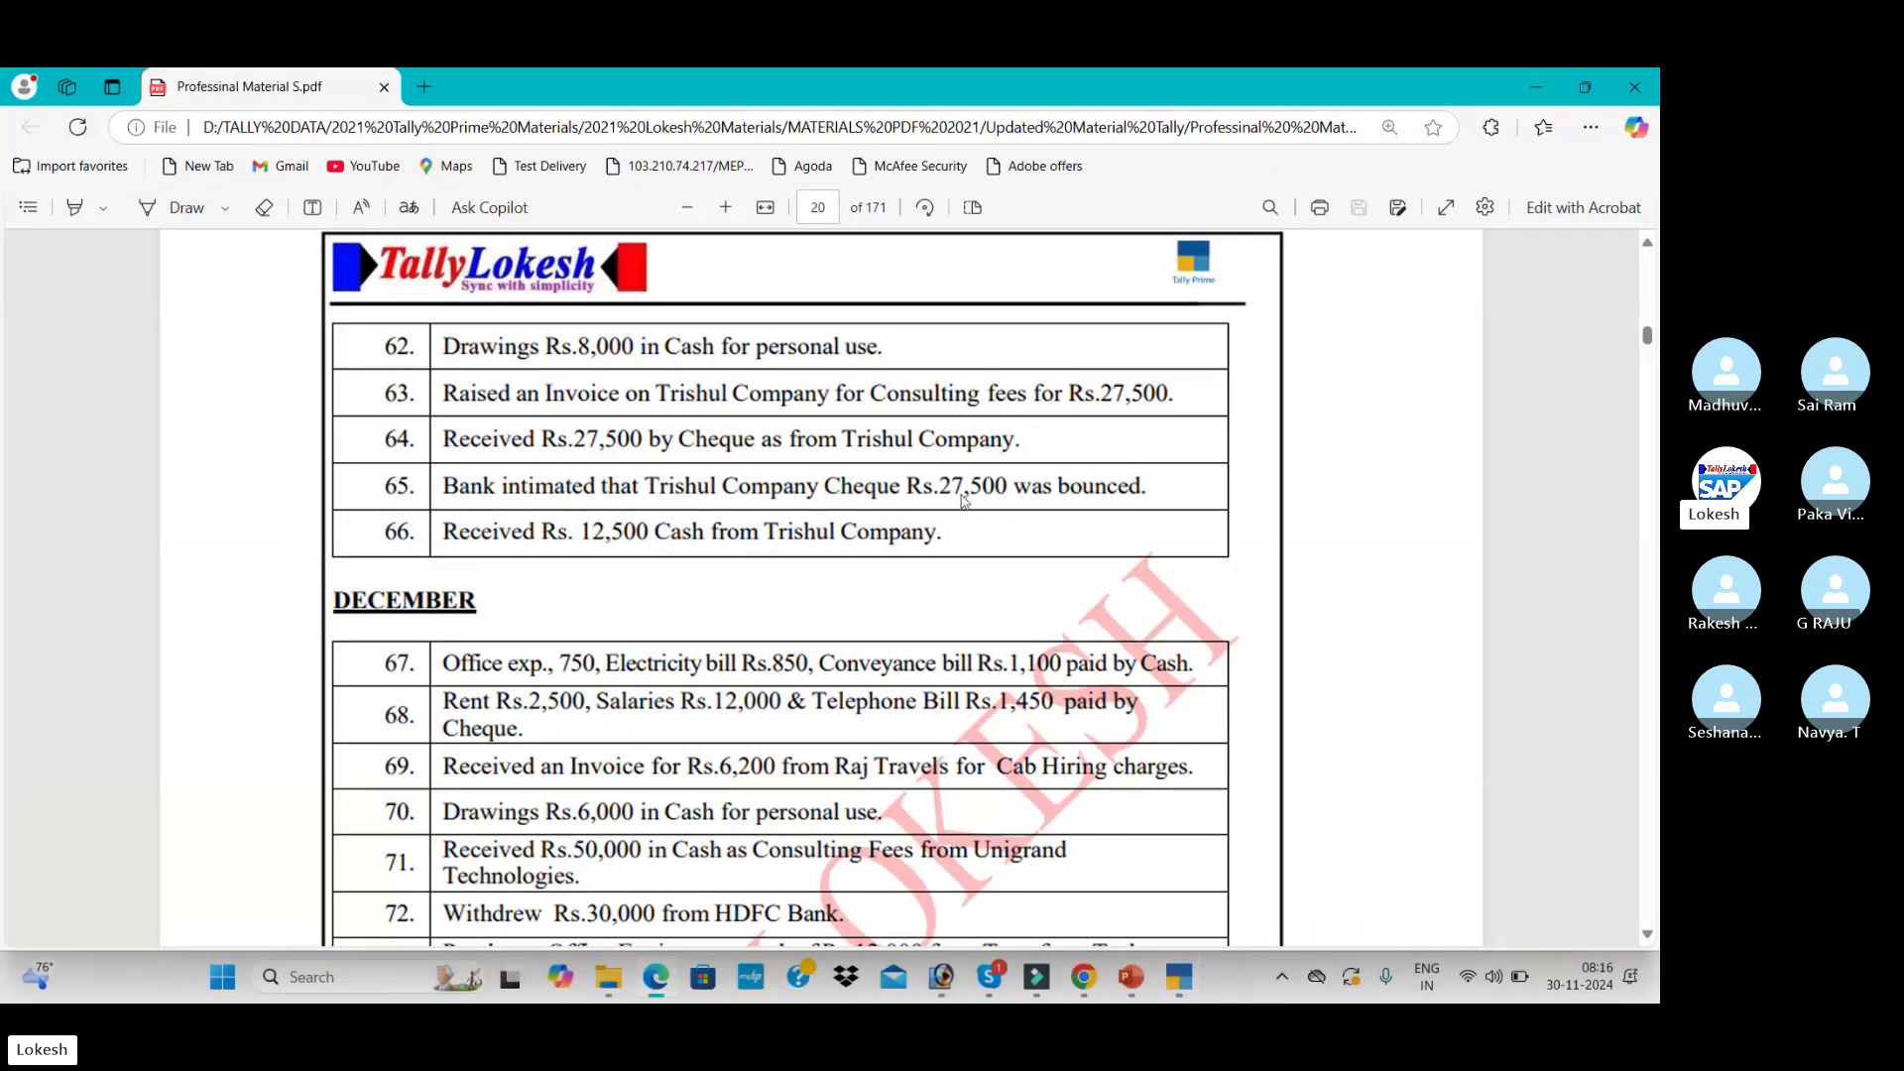
pyautogui.scroll(-1, 902, 452)
pyautogui.hotkey('alt', 'Tab')
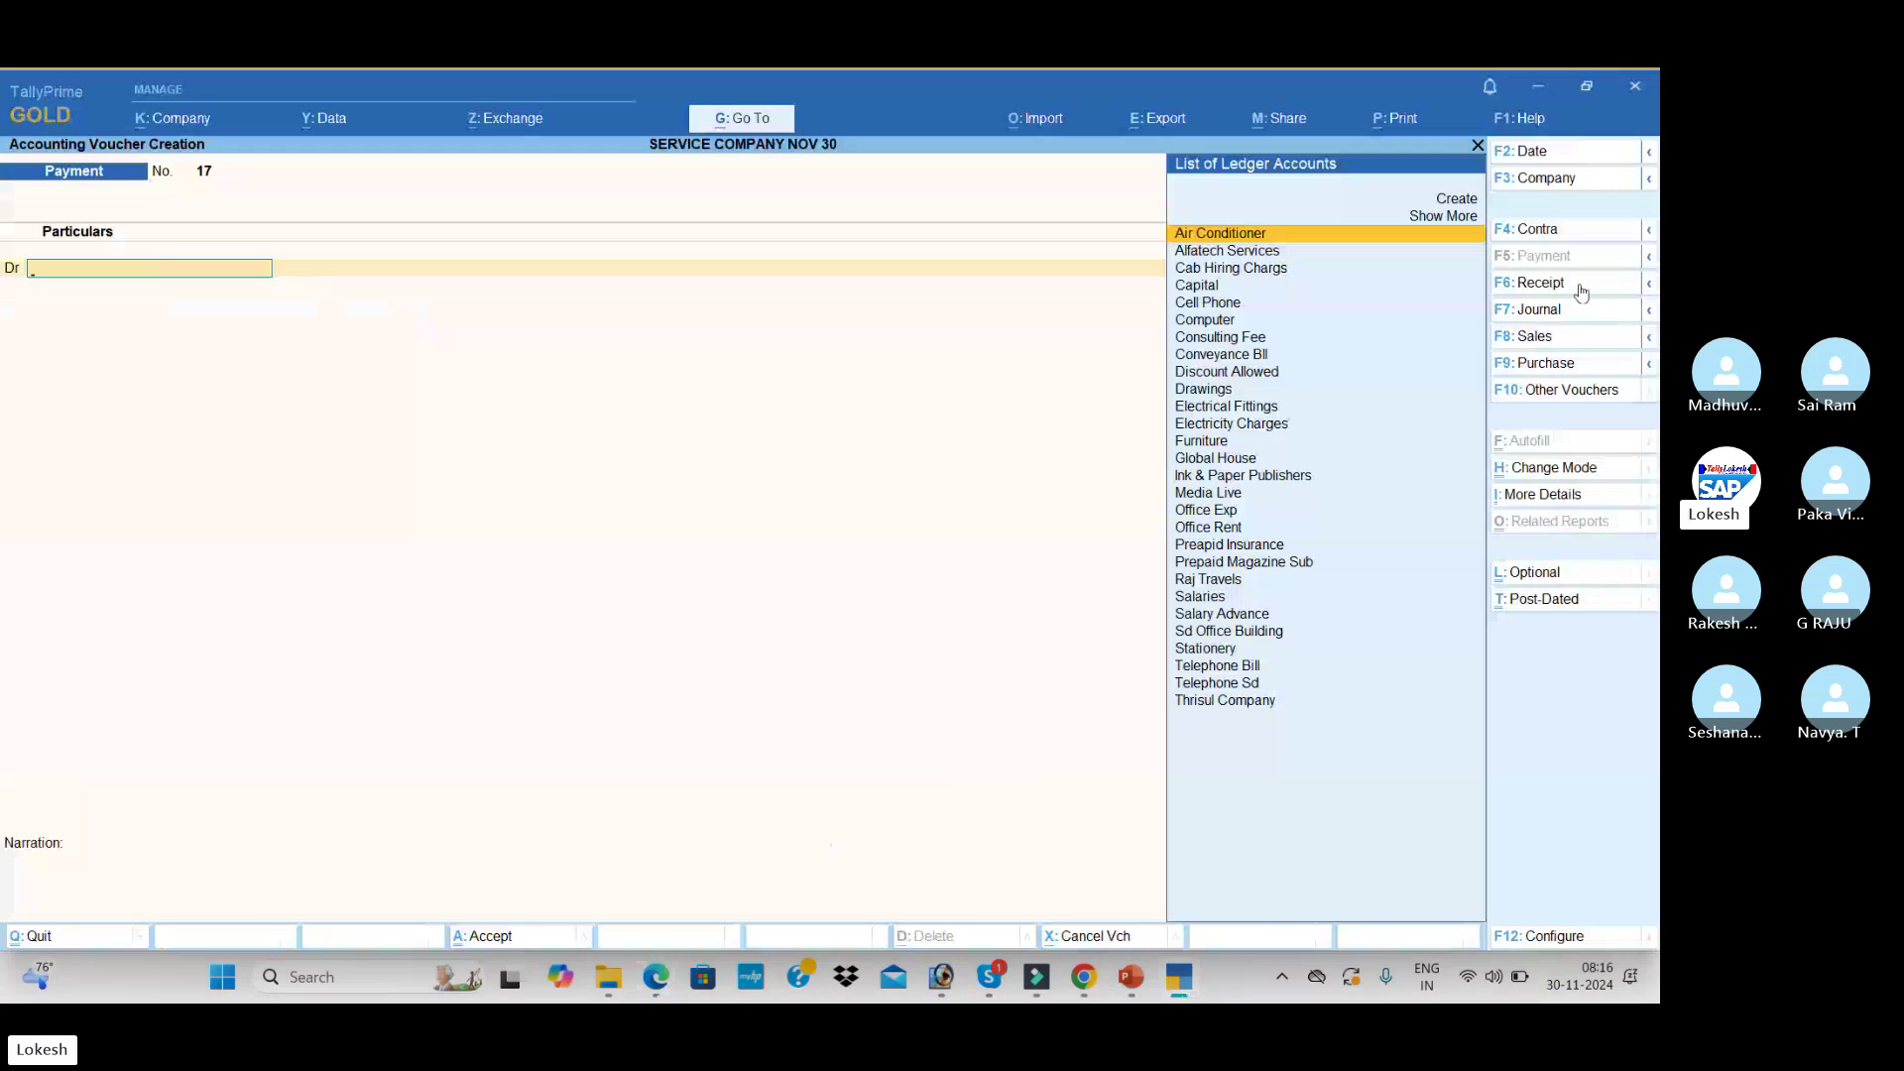
pyautogui.click(1580, 284)
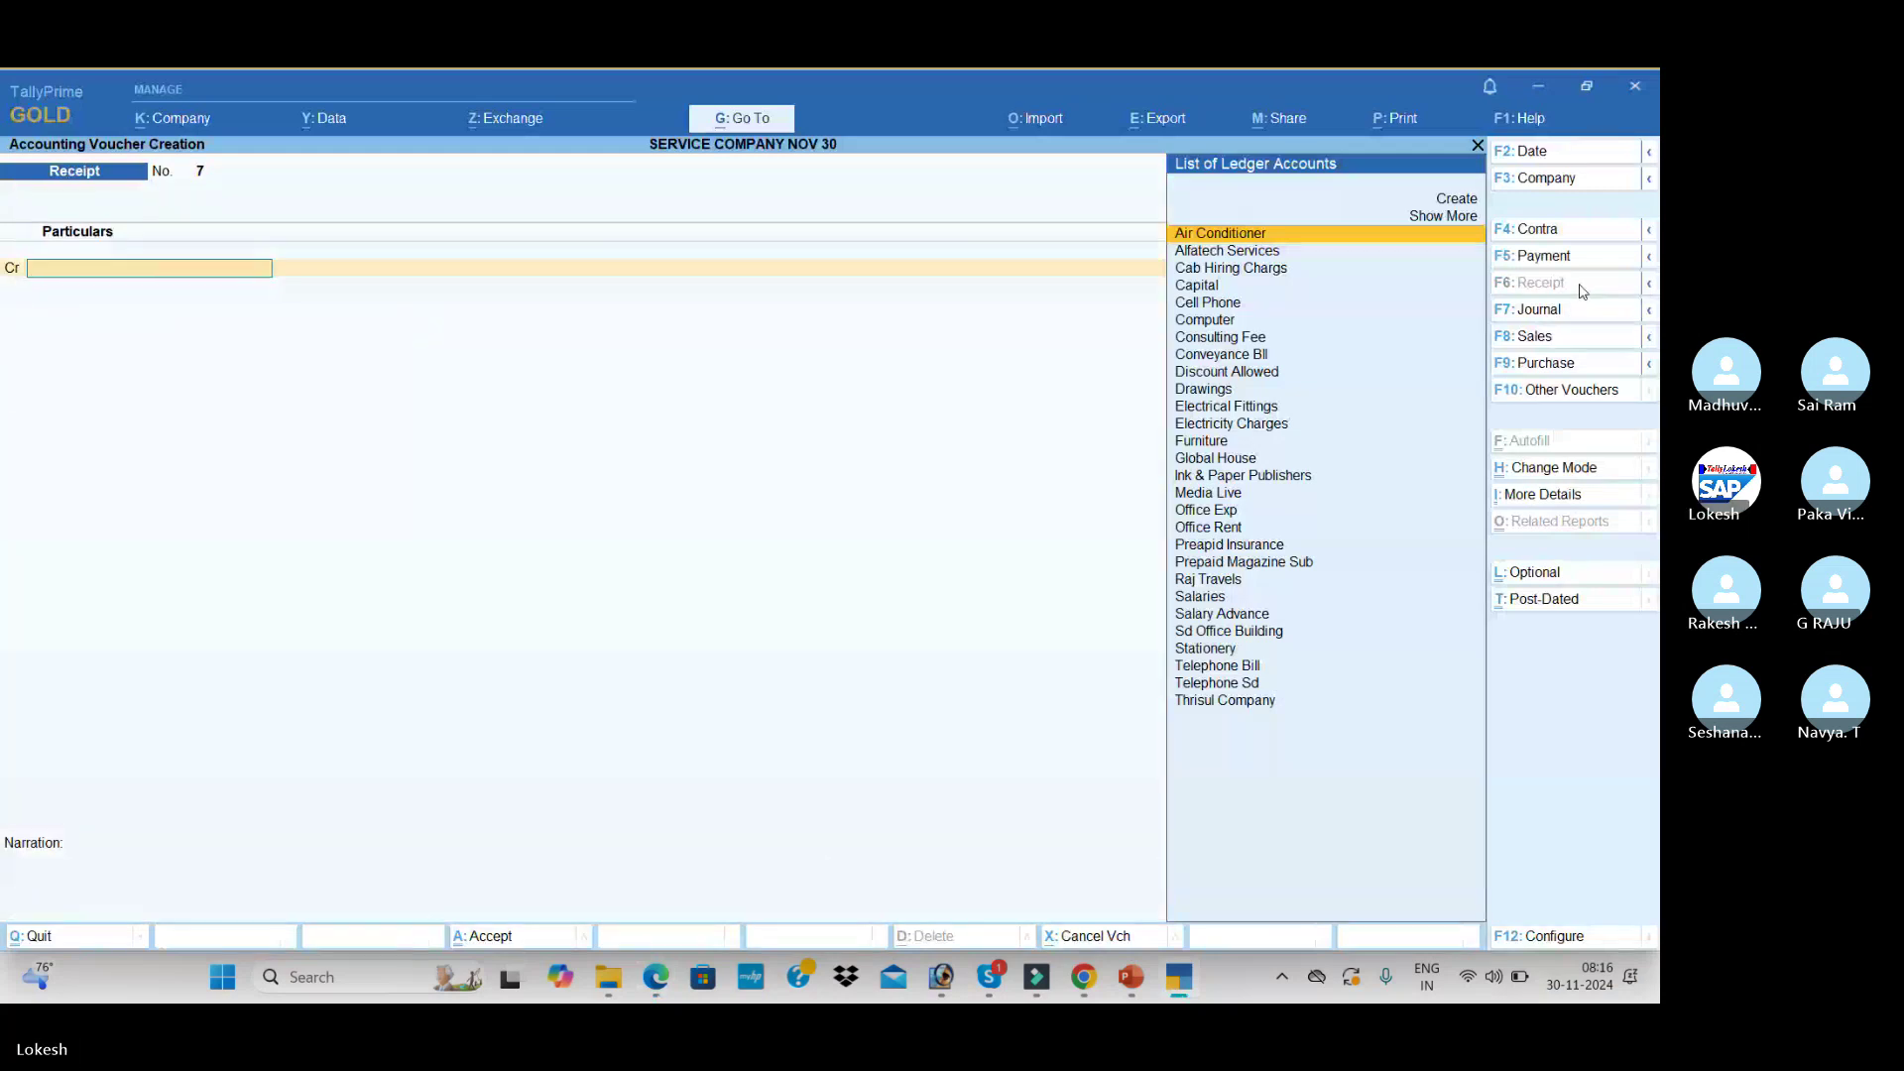
pyautogui.write('th')
pyautogui.press('Return')
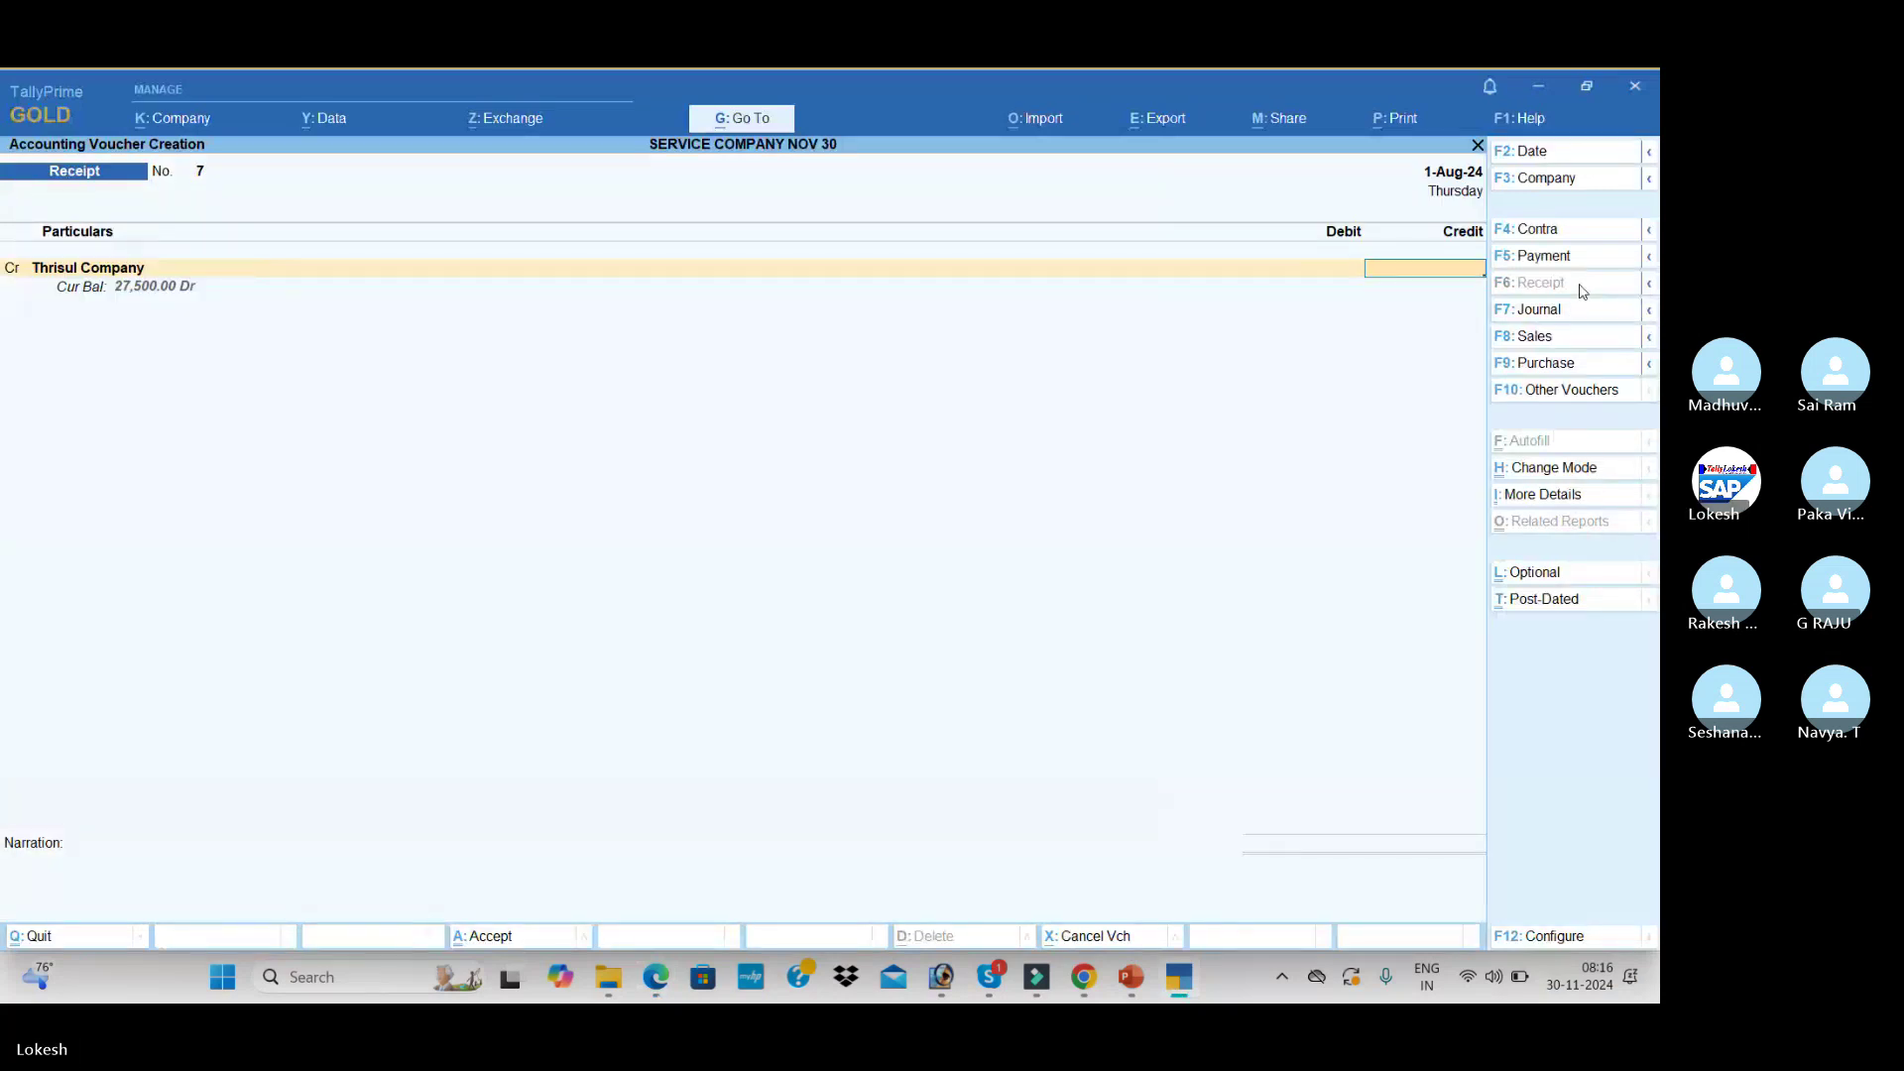
pyautogui.press('alt')
pyautogui.hotkey('alt', 'Tab')
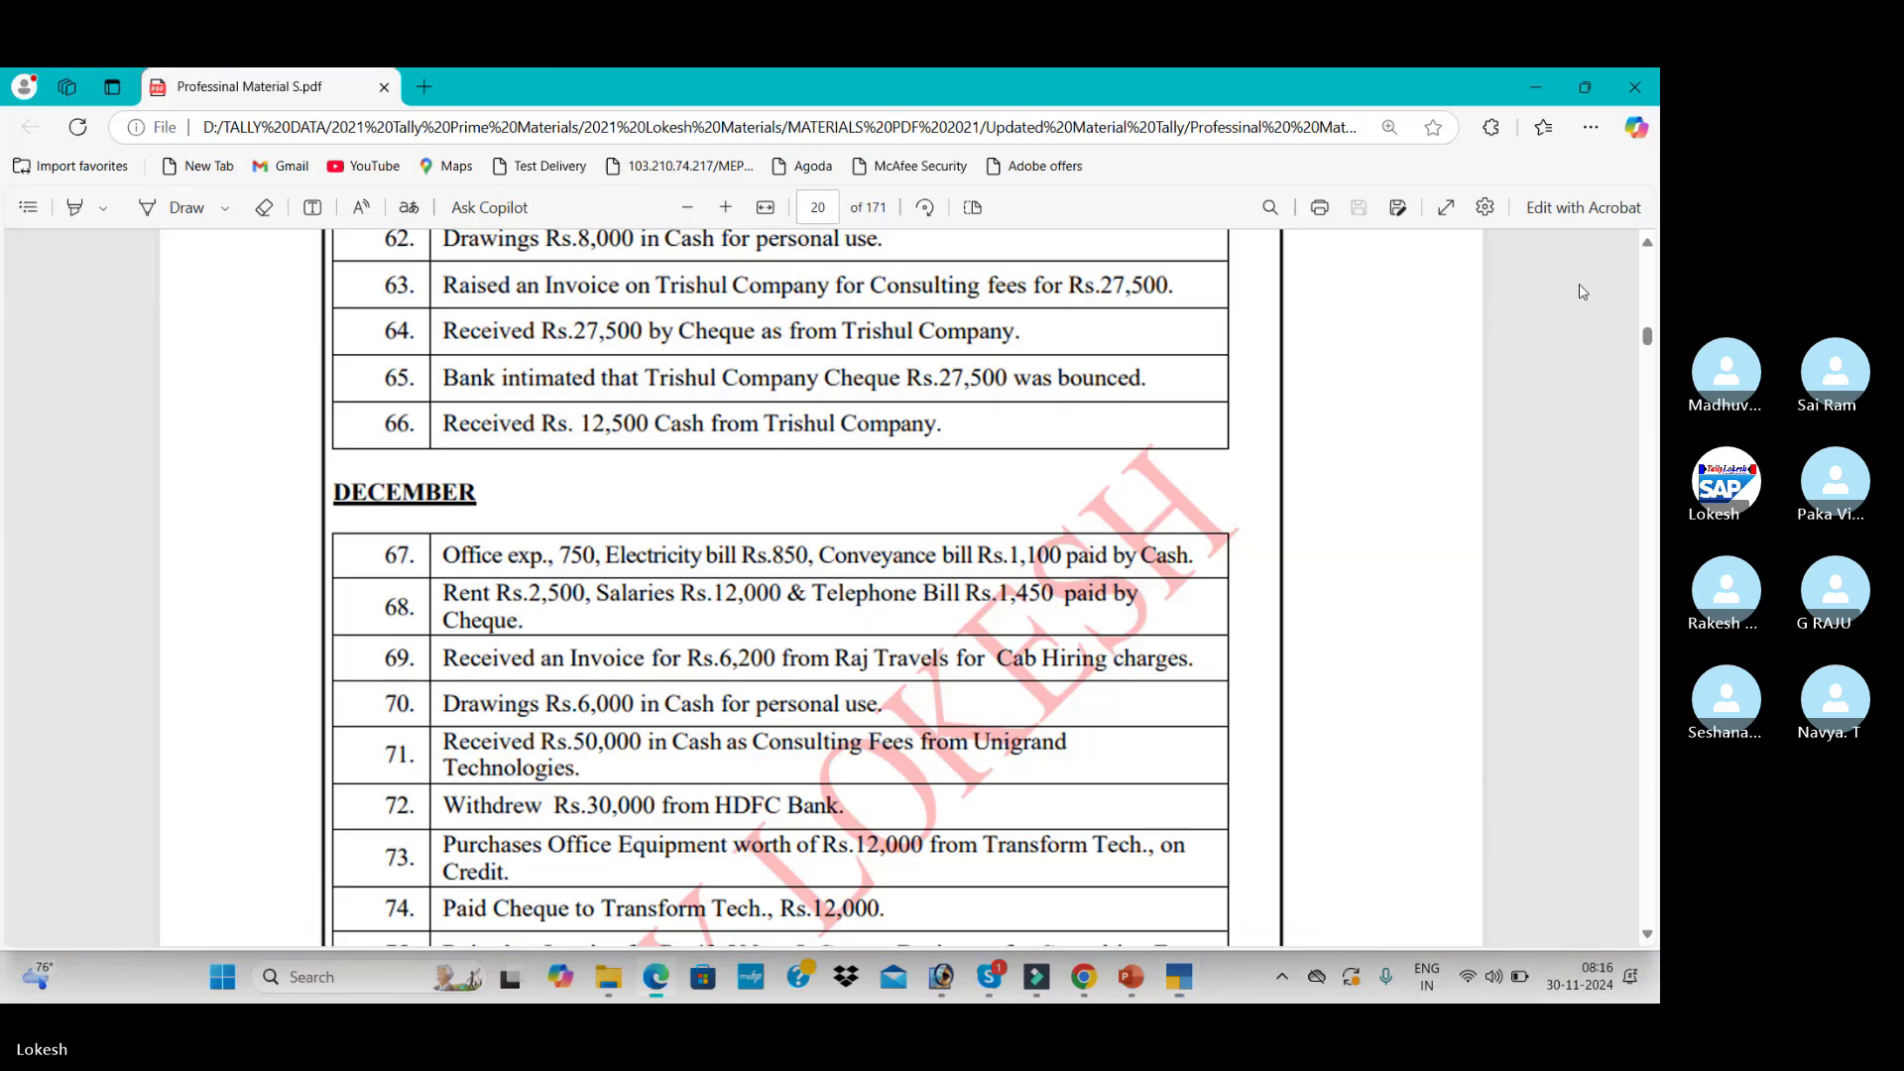
pyautogui.hotkey('alt', 'Tab')
pyautogui.write('12500')
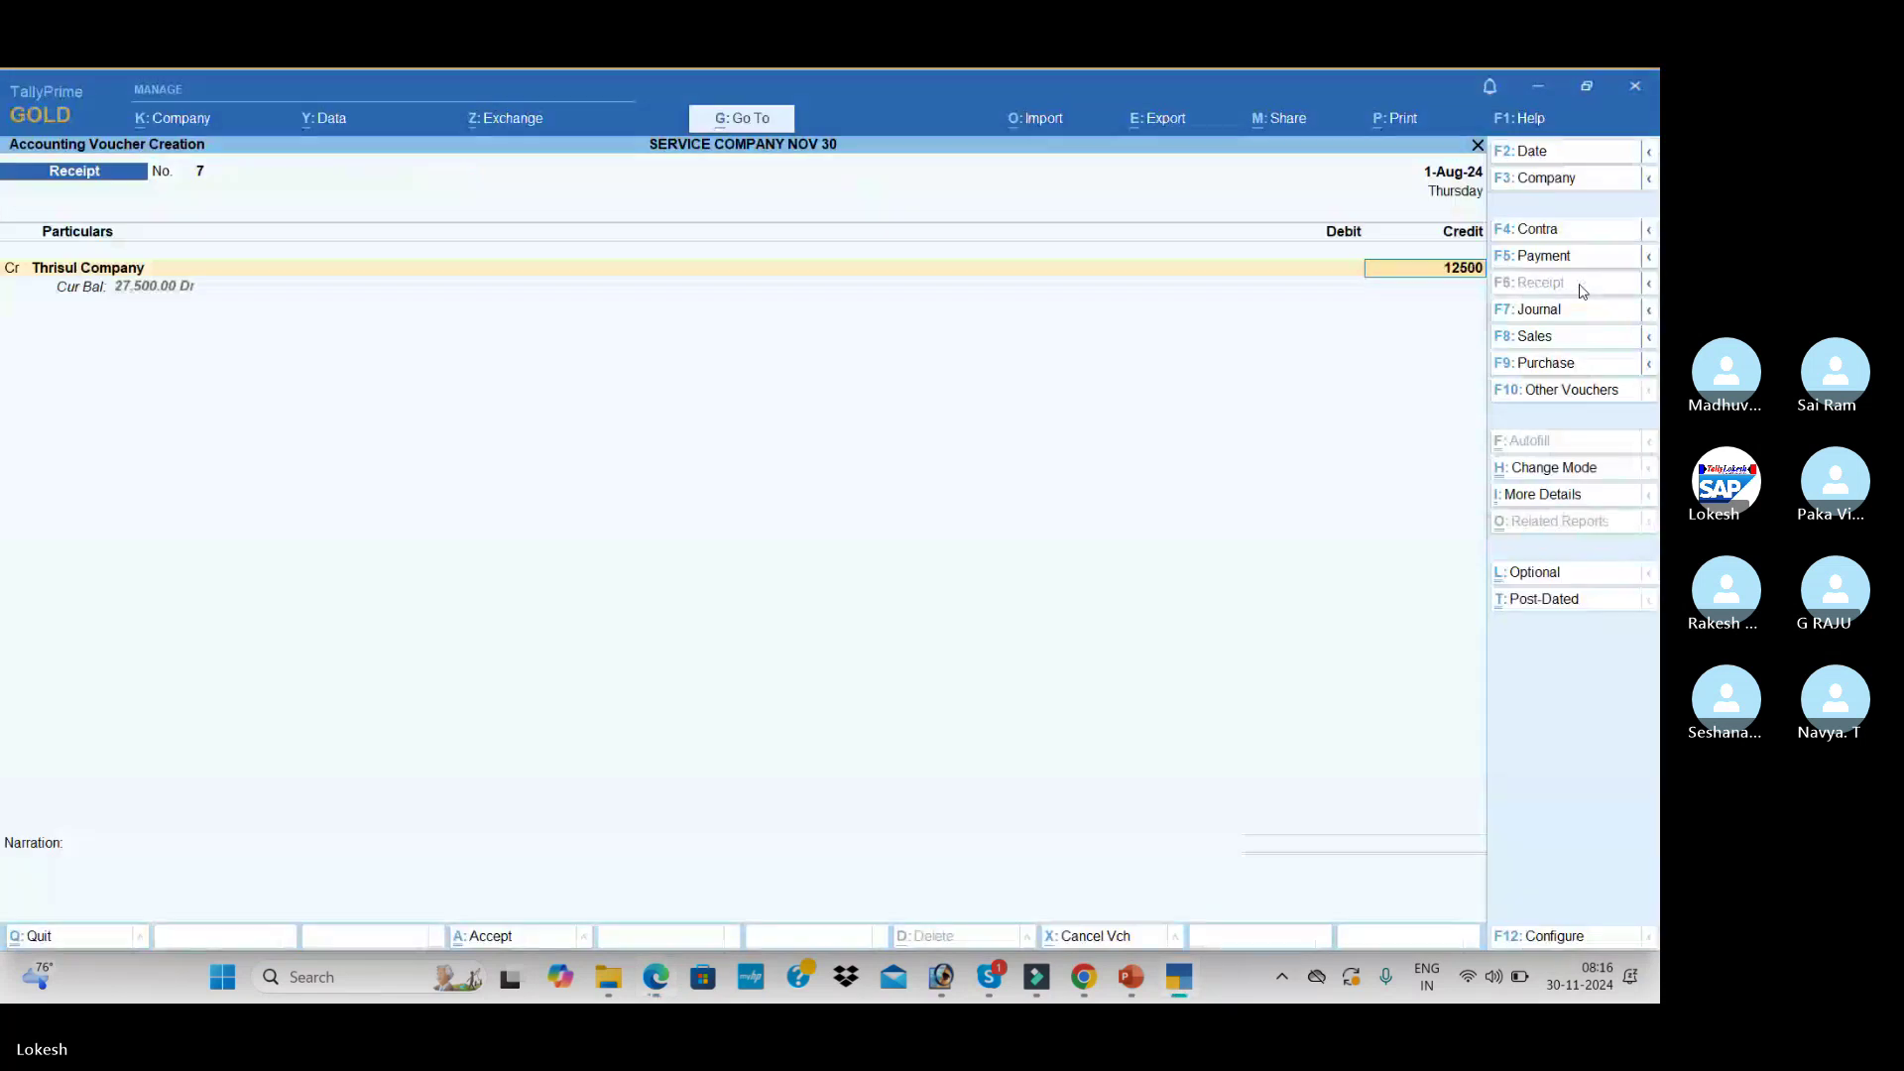
pyautogui.press('Return')
# - Debit Hdfc Bank with 12,500 and save the receipt voucher without a narration
pyautogui.write('h')
pyautogui.press('Return')
pyautogui.press('Return')
pyautogui.press('Return')
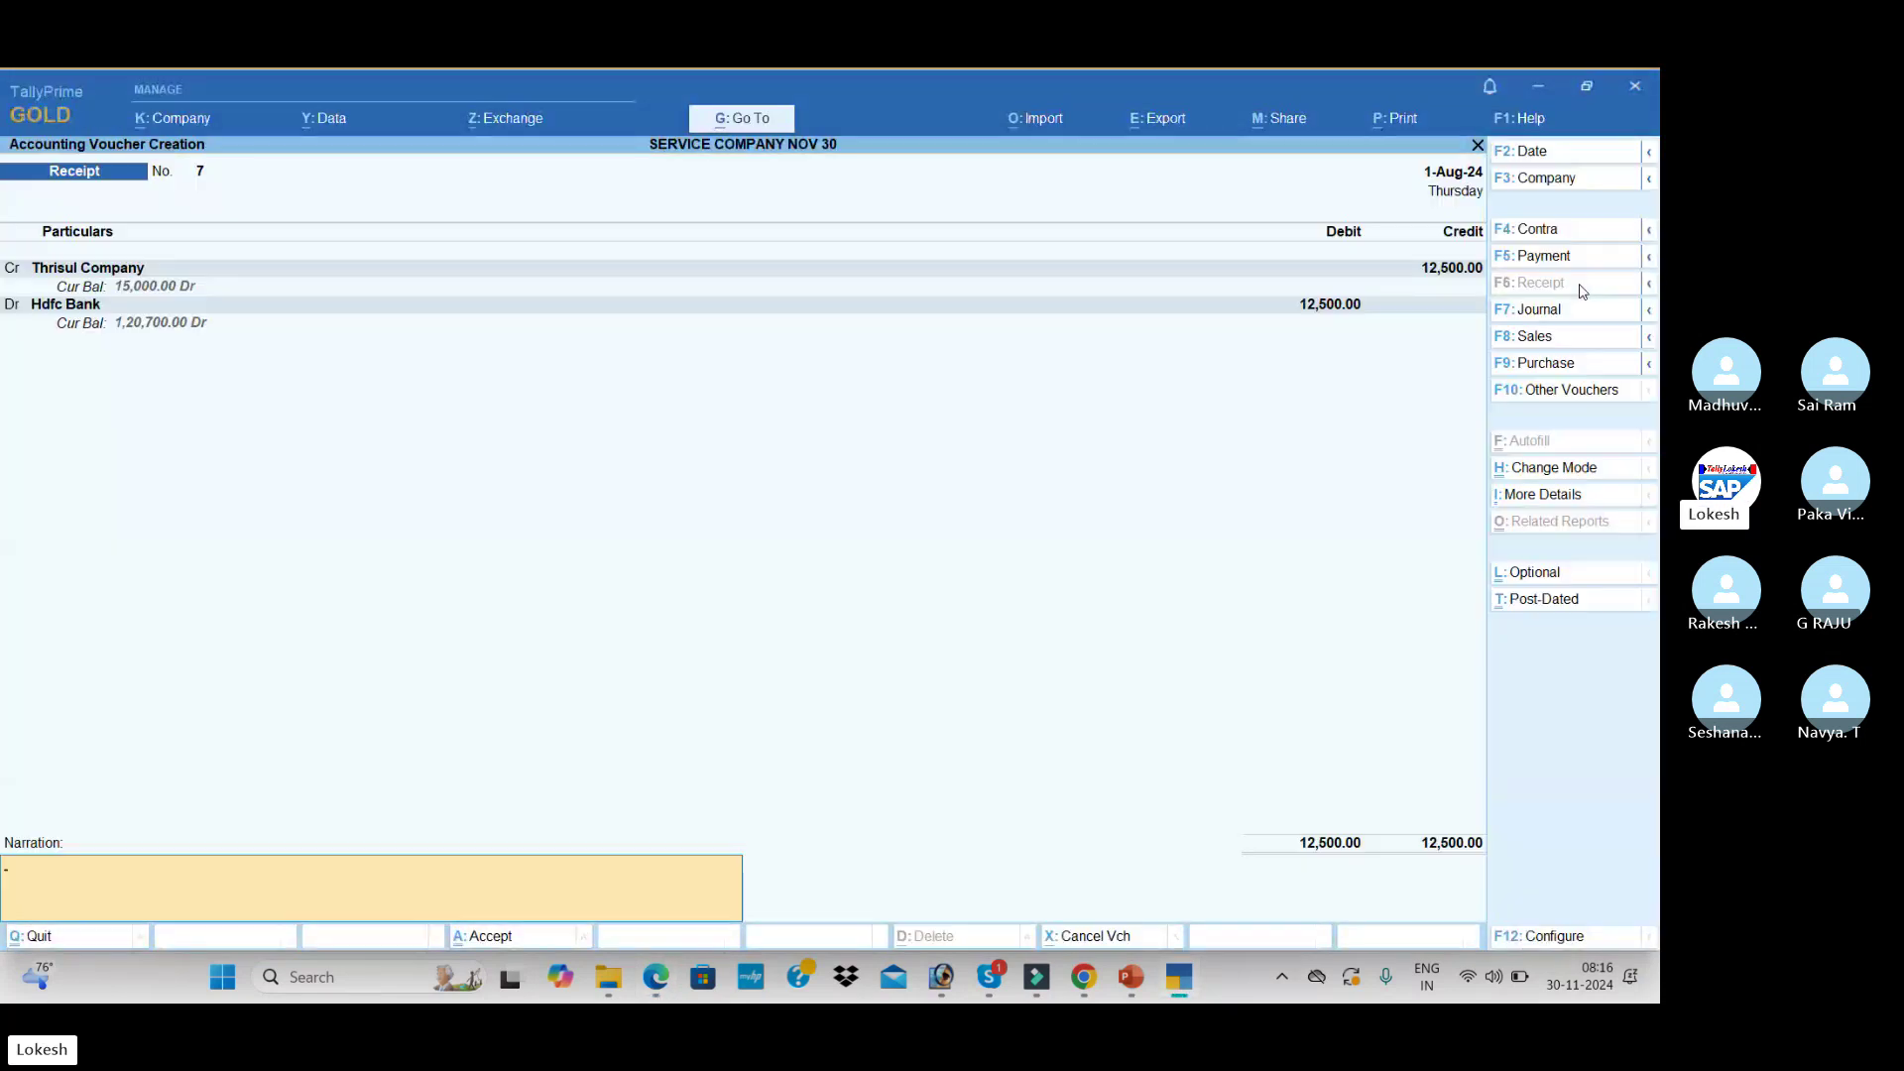
pyautogui.press('Return')
pyautogui.press('Return')
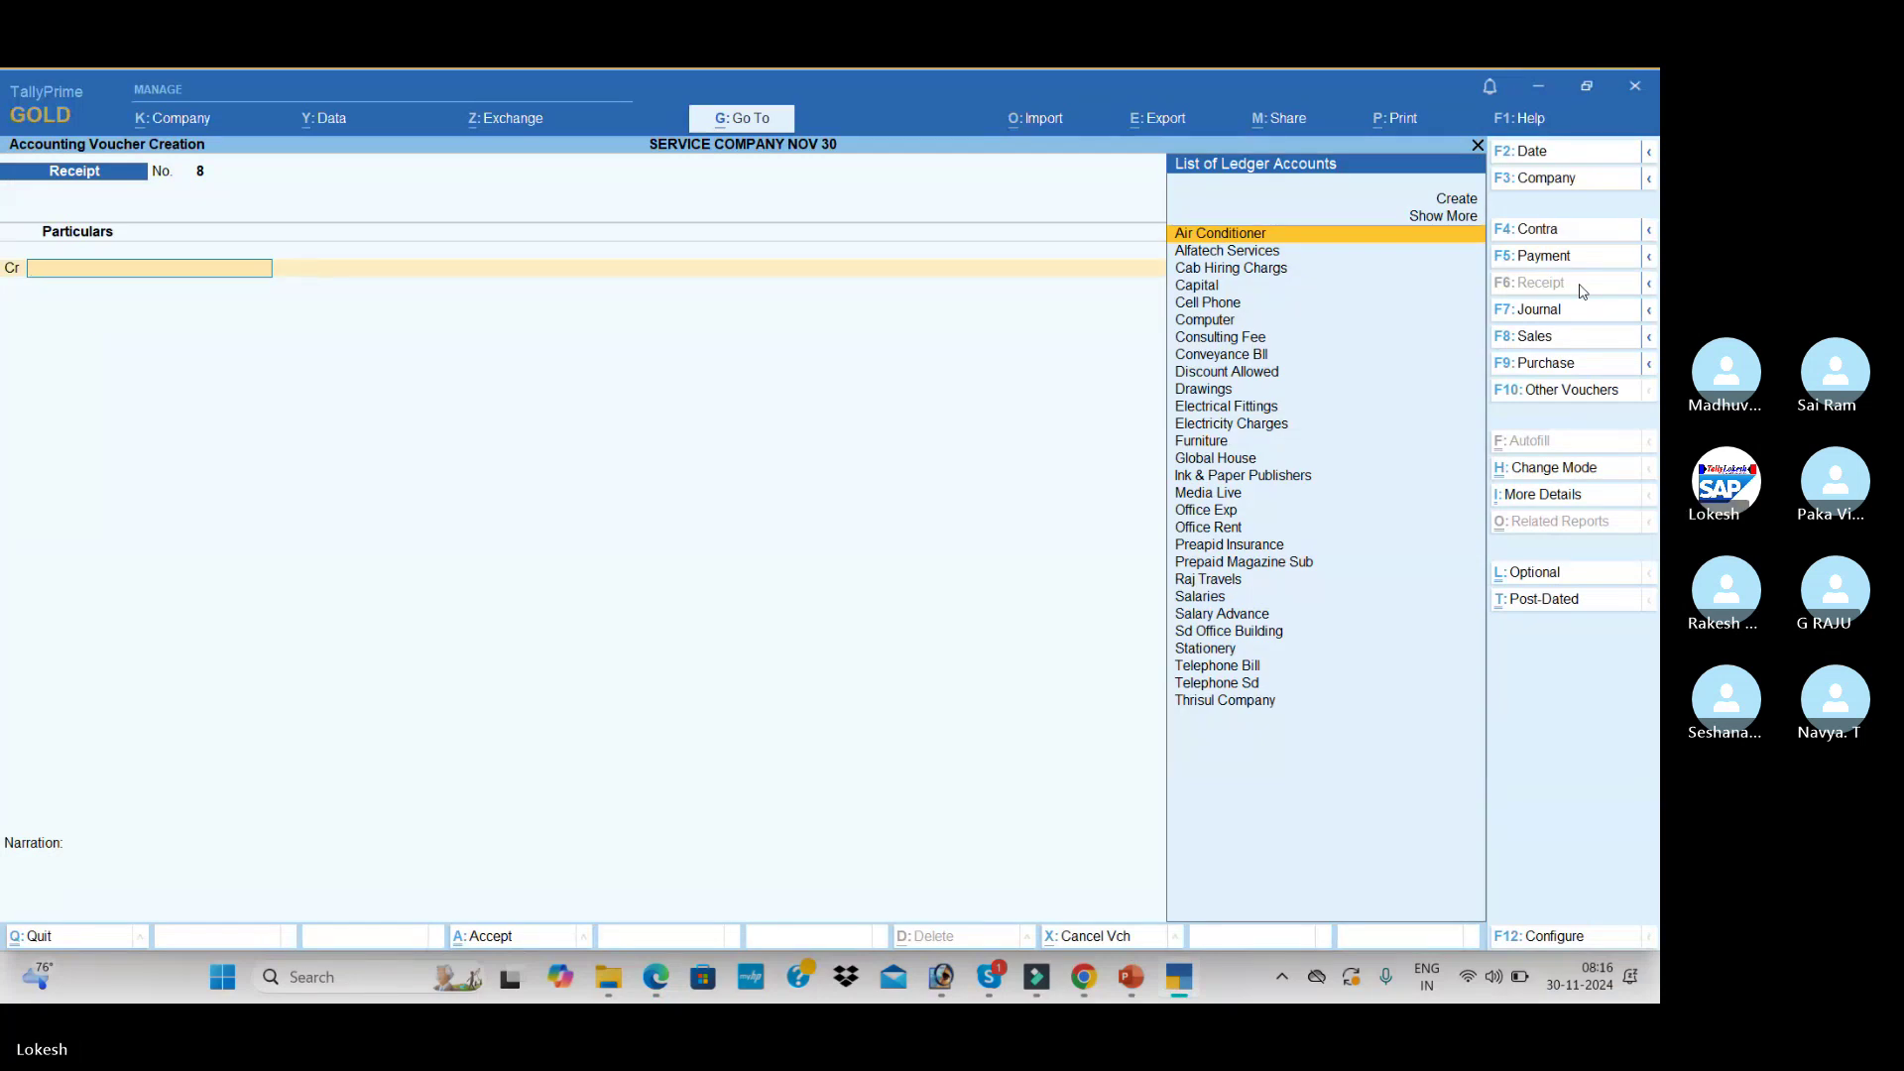
# - Start a journal voucher for entry 73 of the PDF and create its debit ledger Office Equipment under Fixed Assets
pyautogui.press('alt')
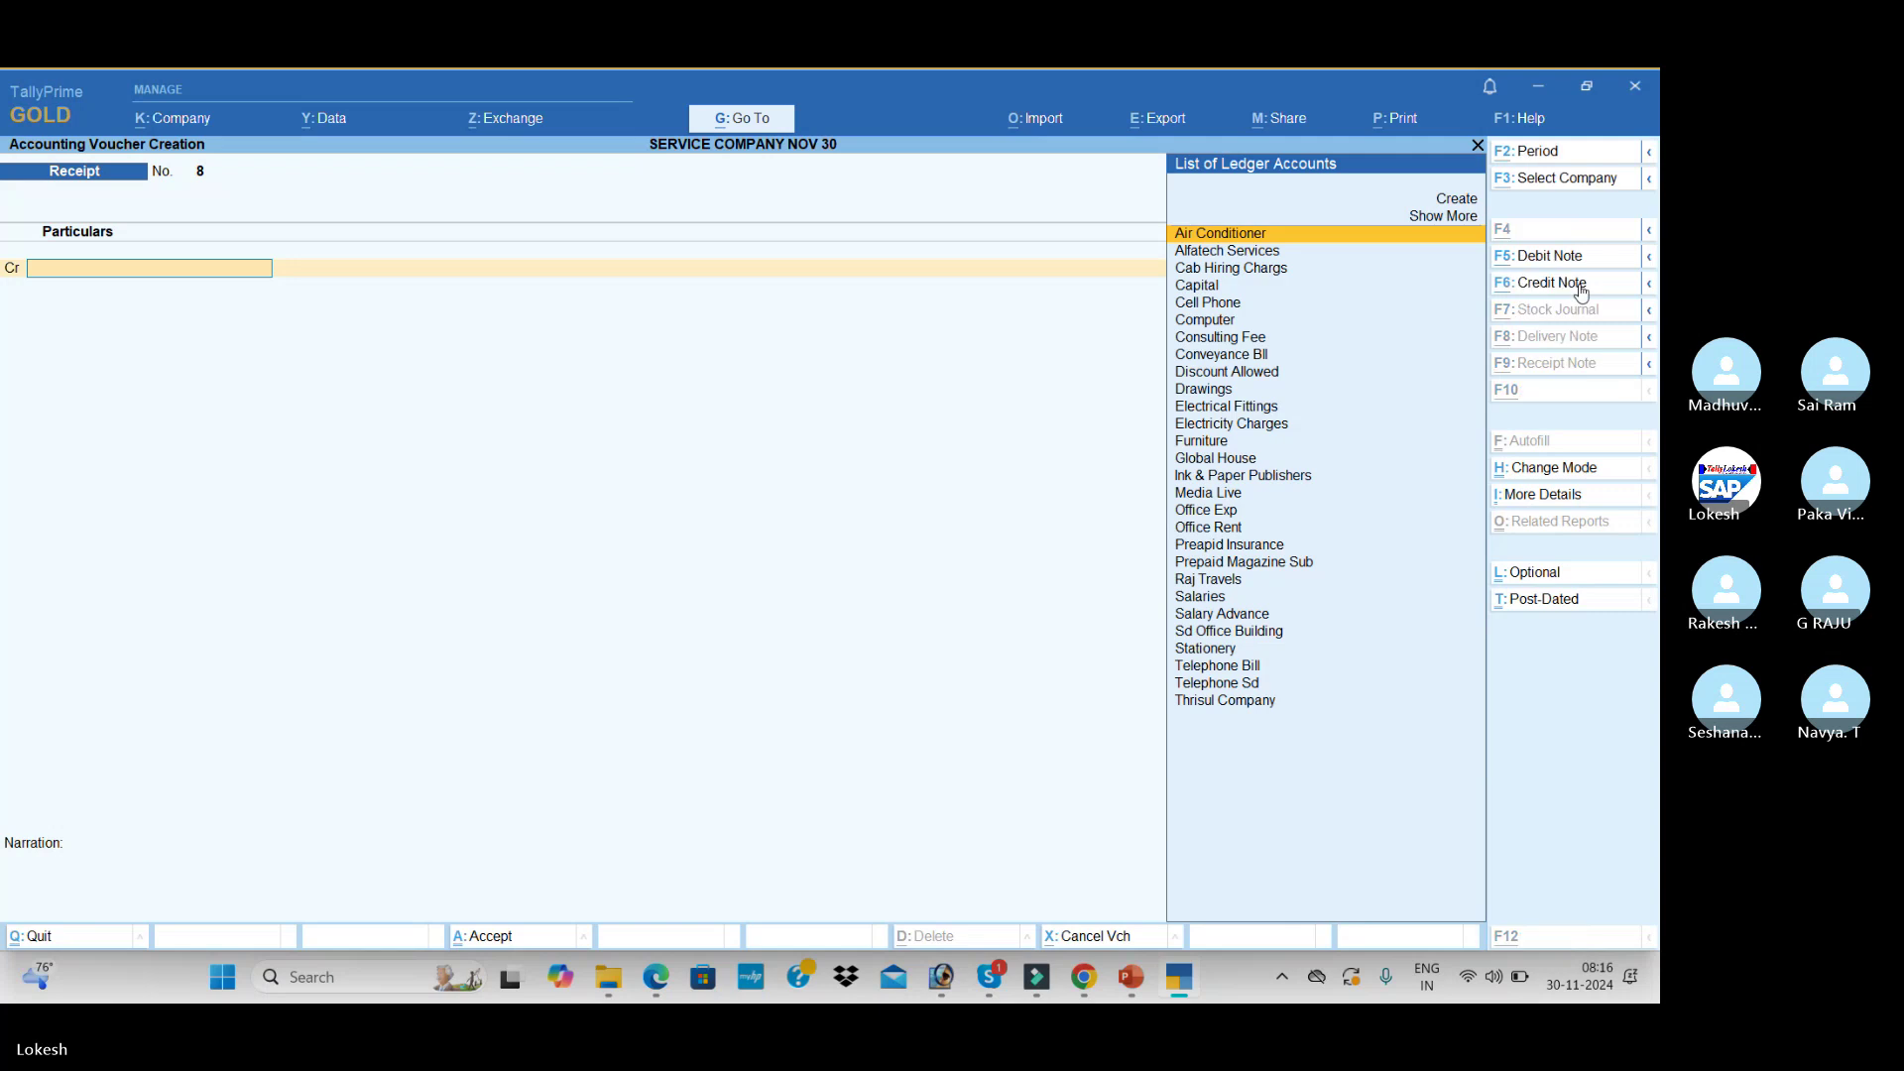
pyautogui.hotkey('alt', 'Tab')
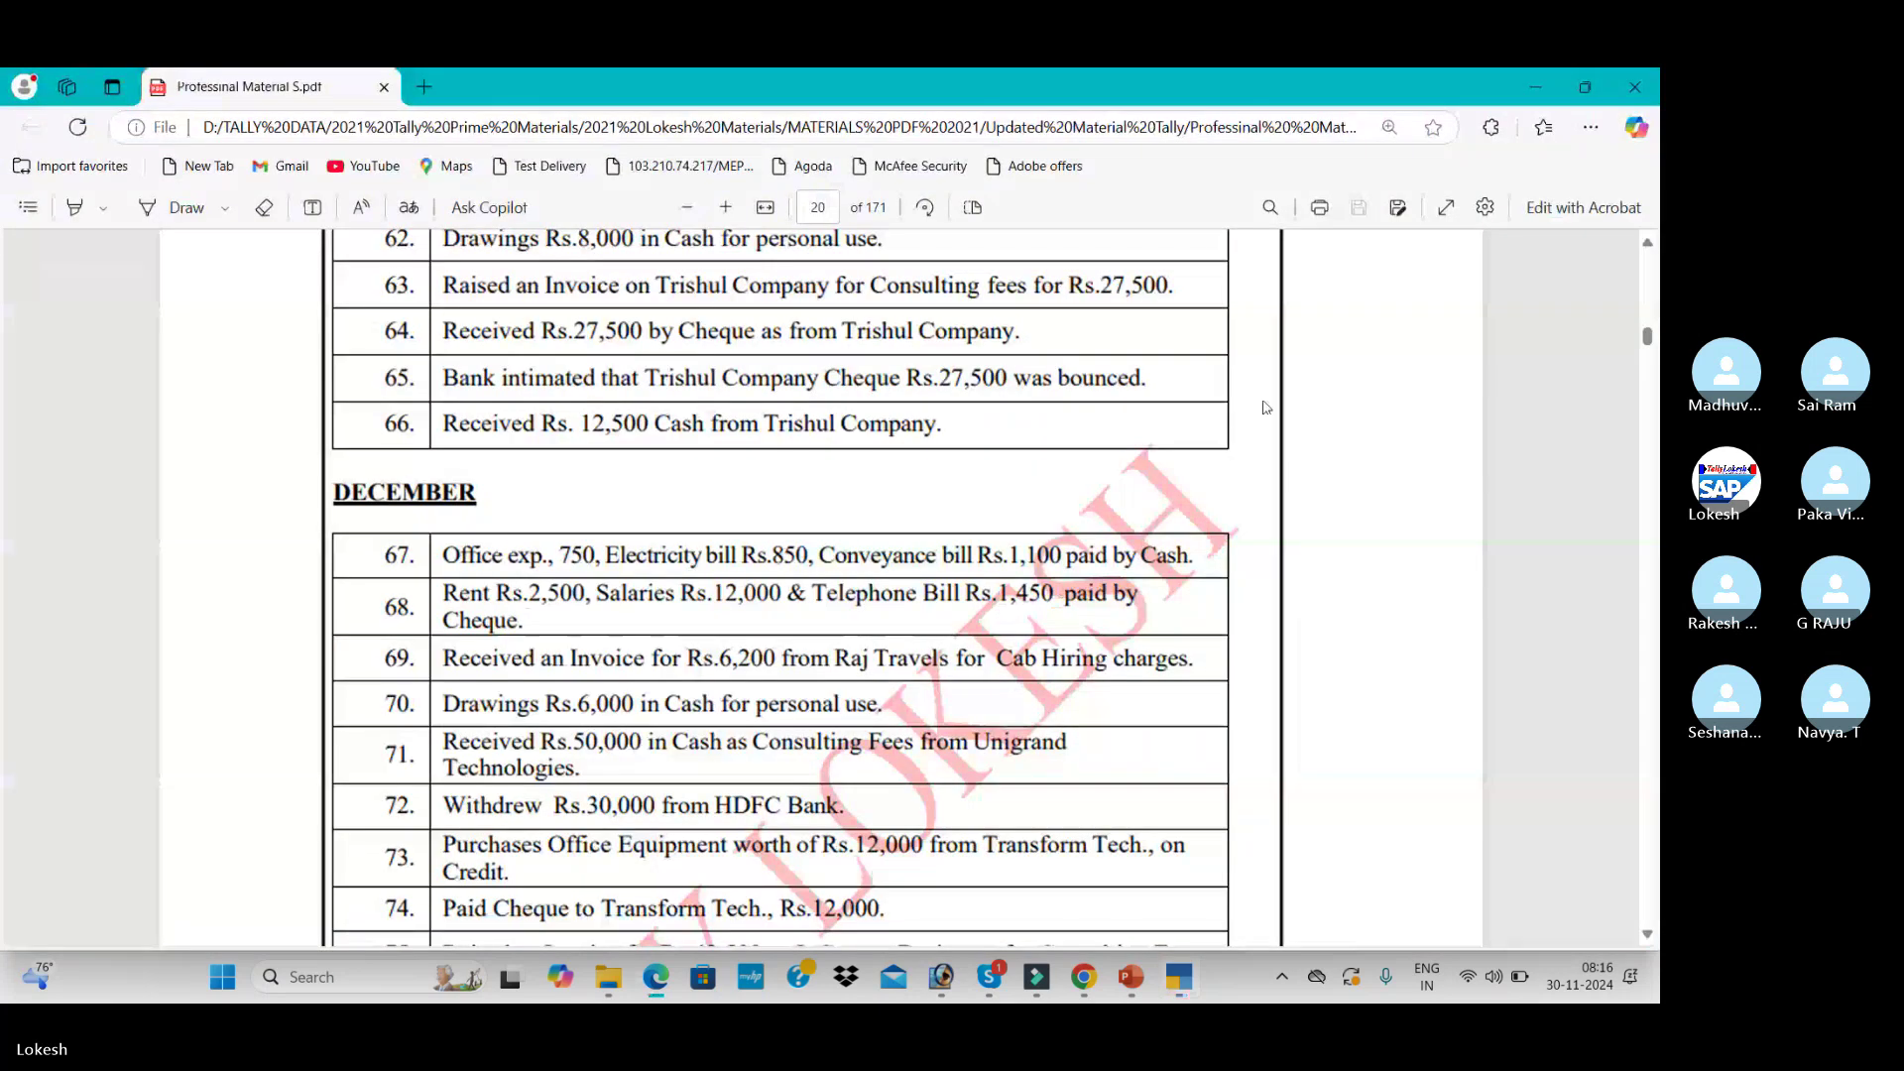
pyautogui.scroll(-1, 869, 524)
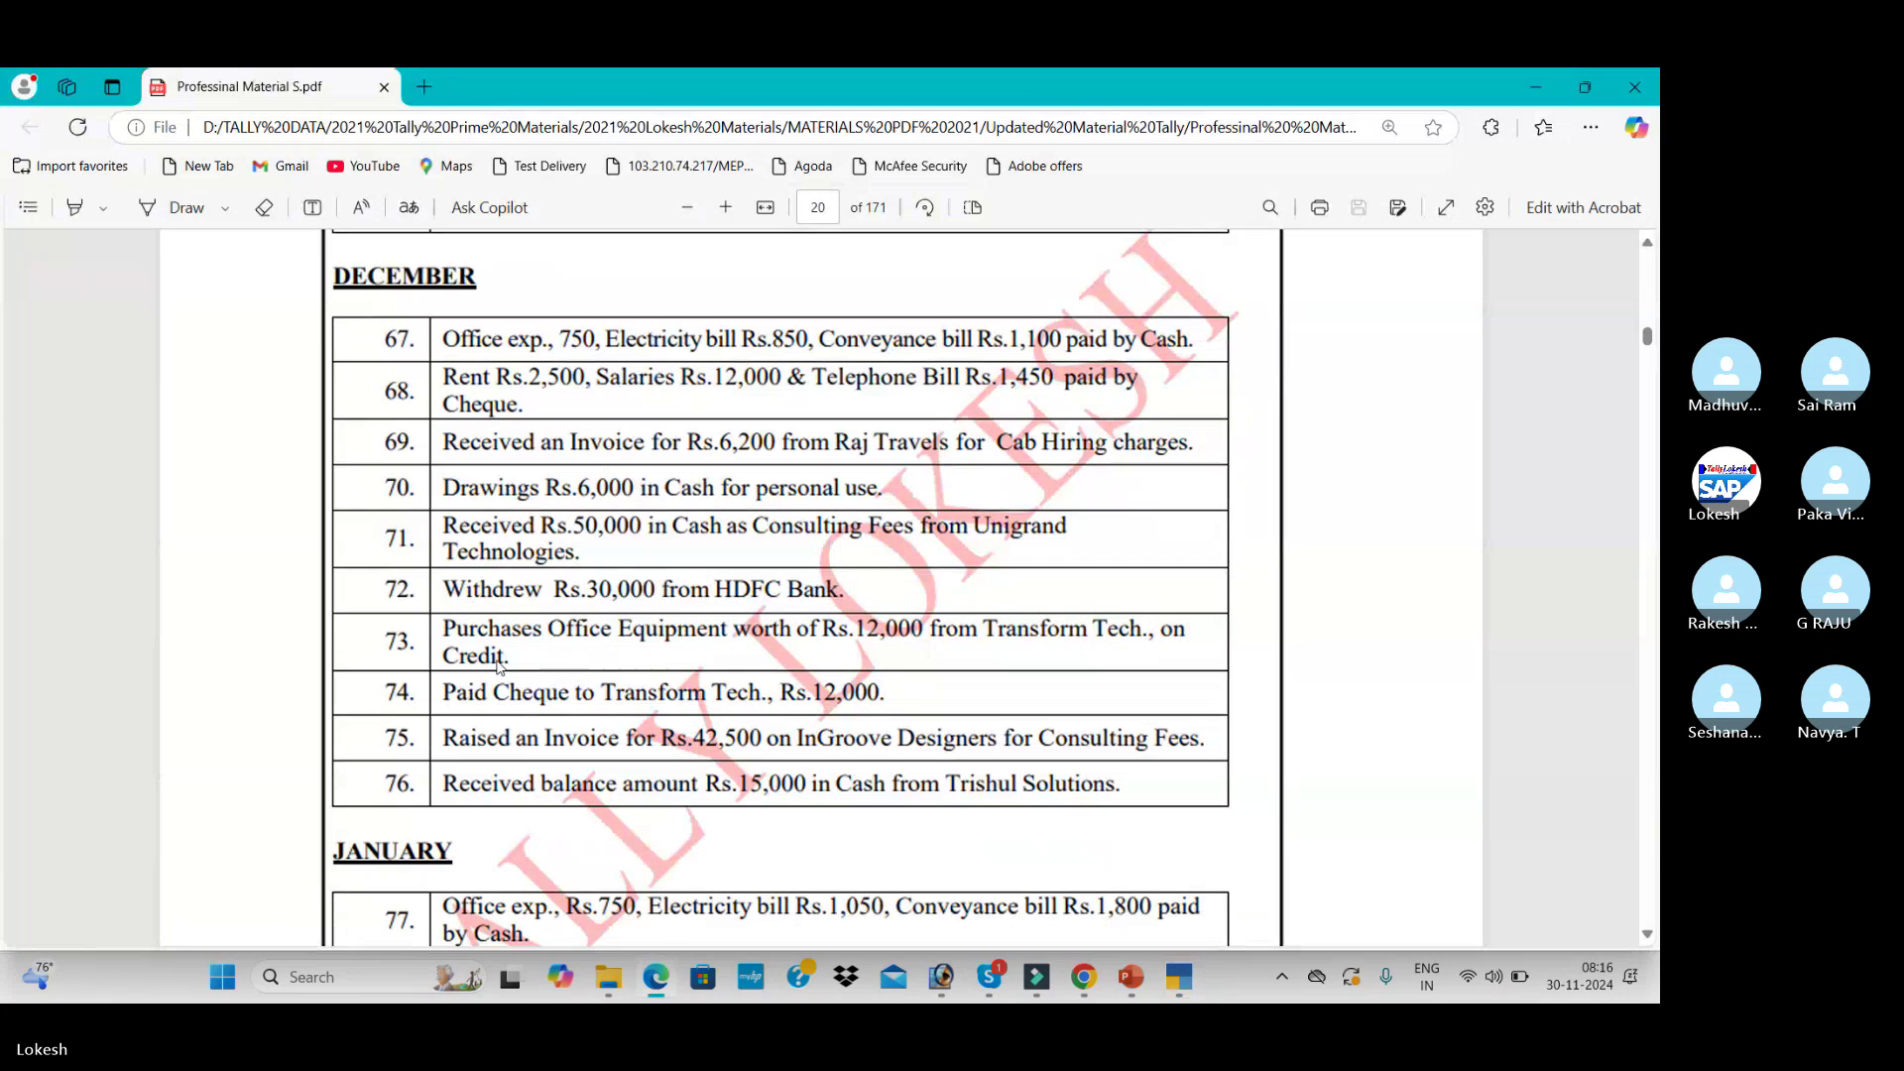
pyautogui.hotkey('alt', 'Tab')
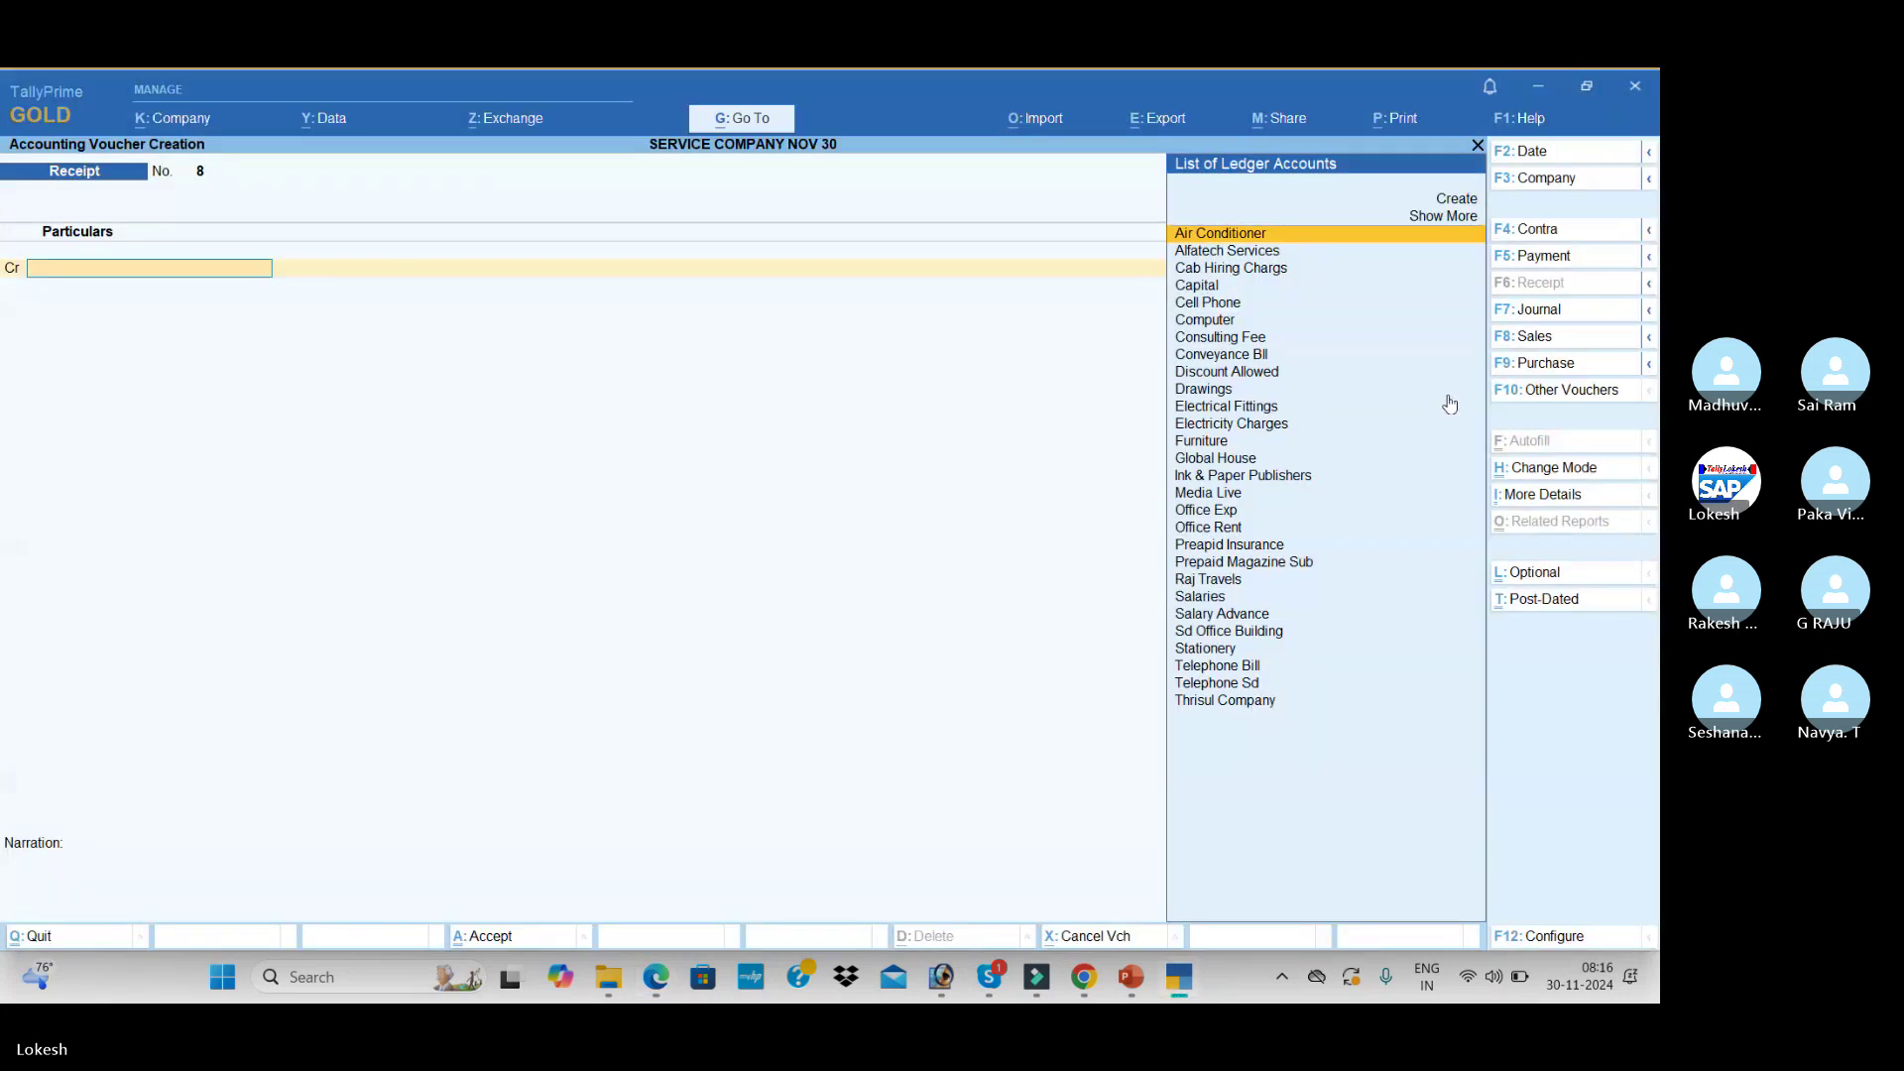
pyautogui.hotkey('alt', 'c')
pyautogui.write('O')
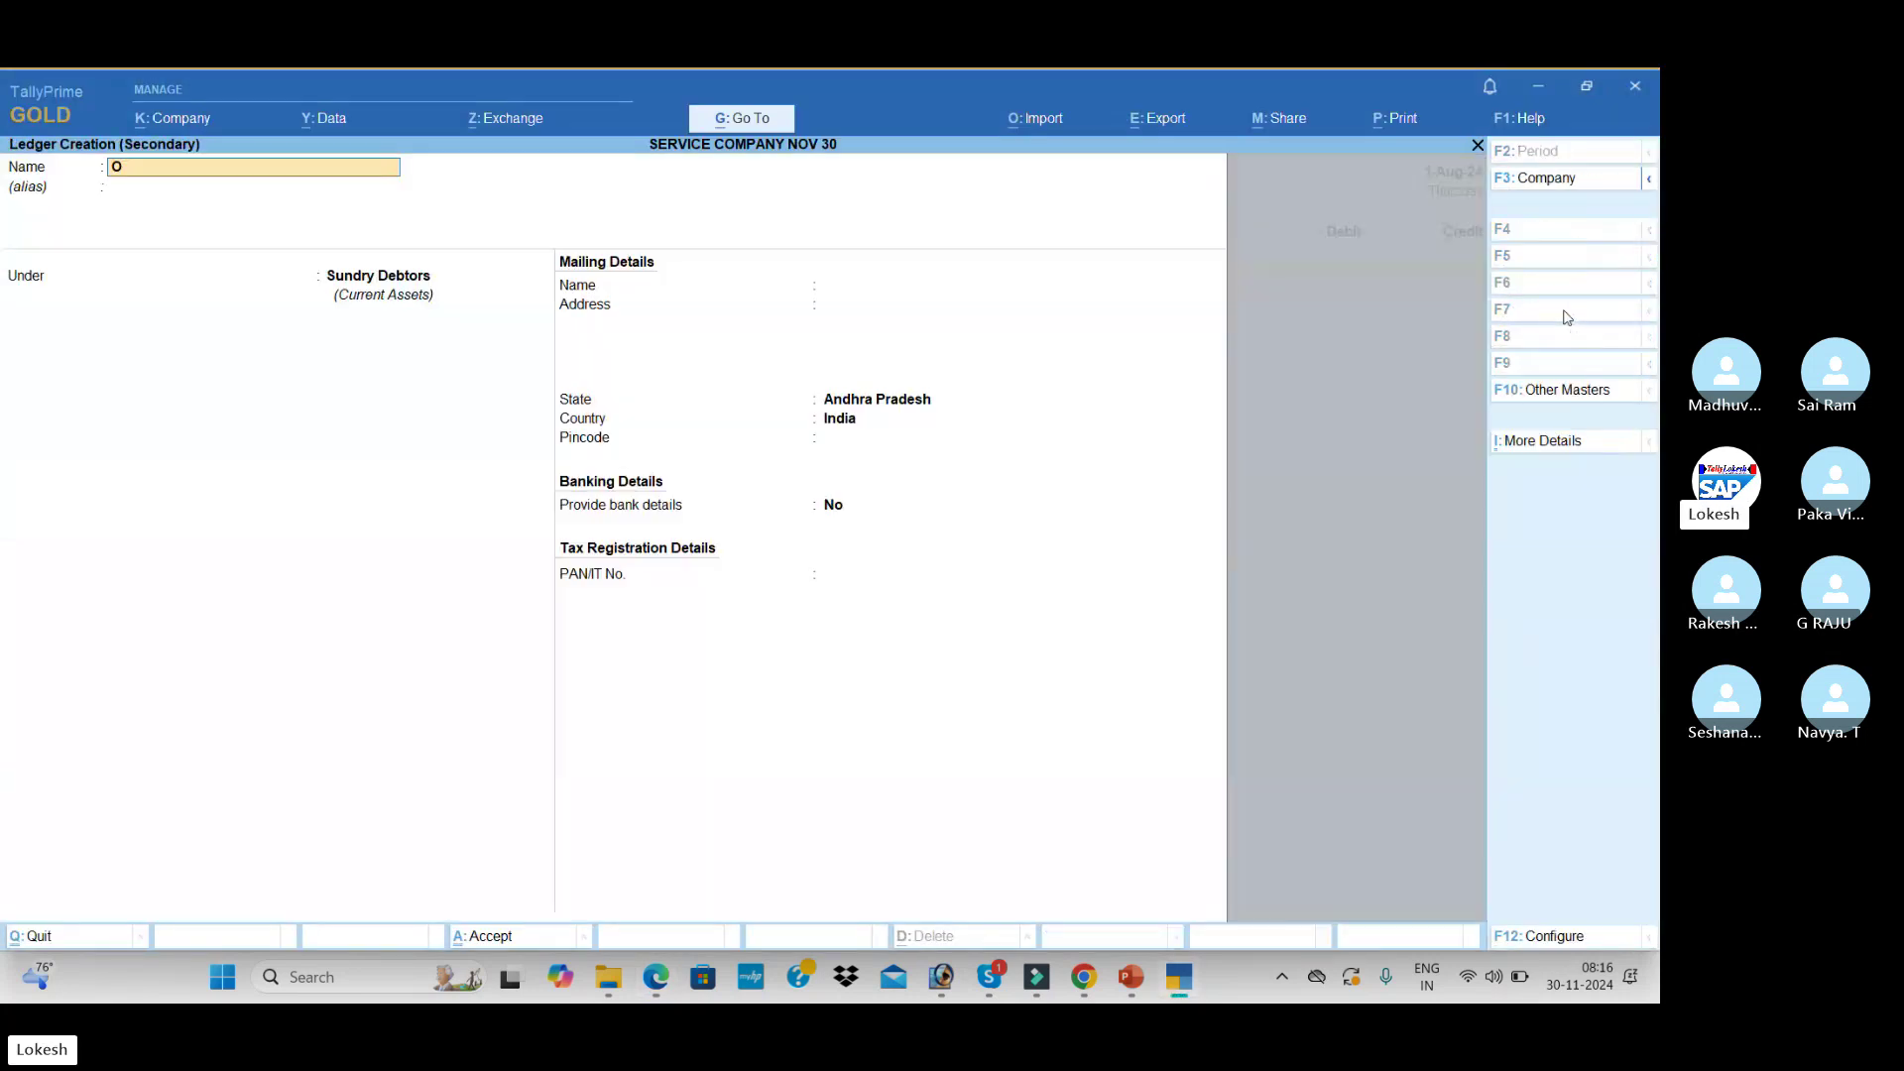
pyautogui.write('ffice e')
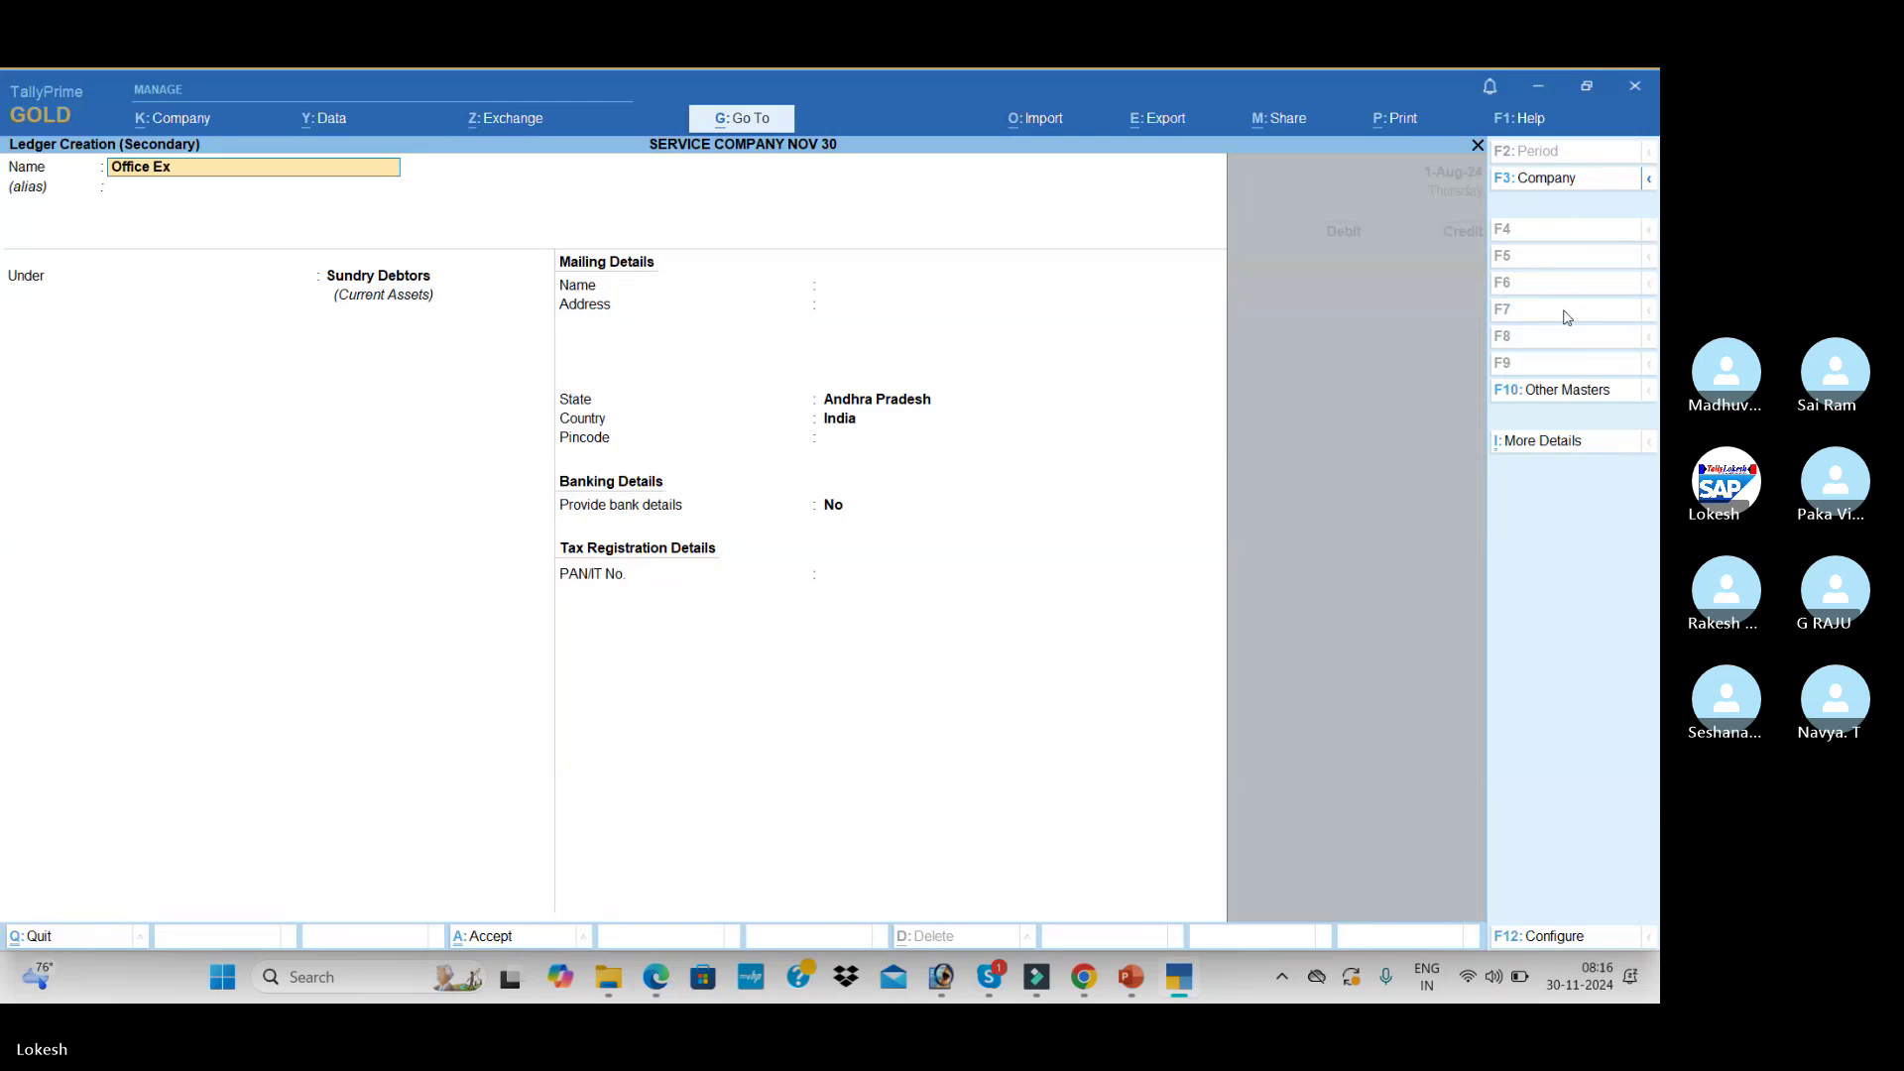
pyautogui.write('quipment')
pyautogui.press('Return')
pyautogui.press('Return')
pyautogui.write('f')
pyautogui.press('Return')
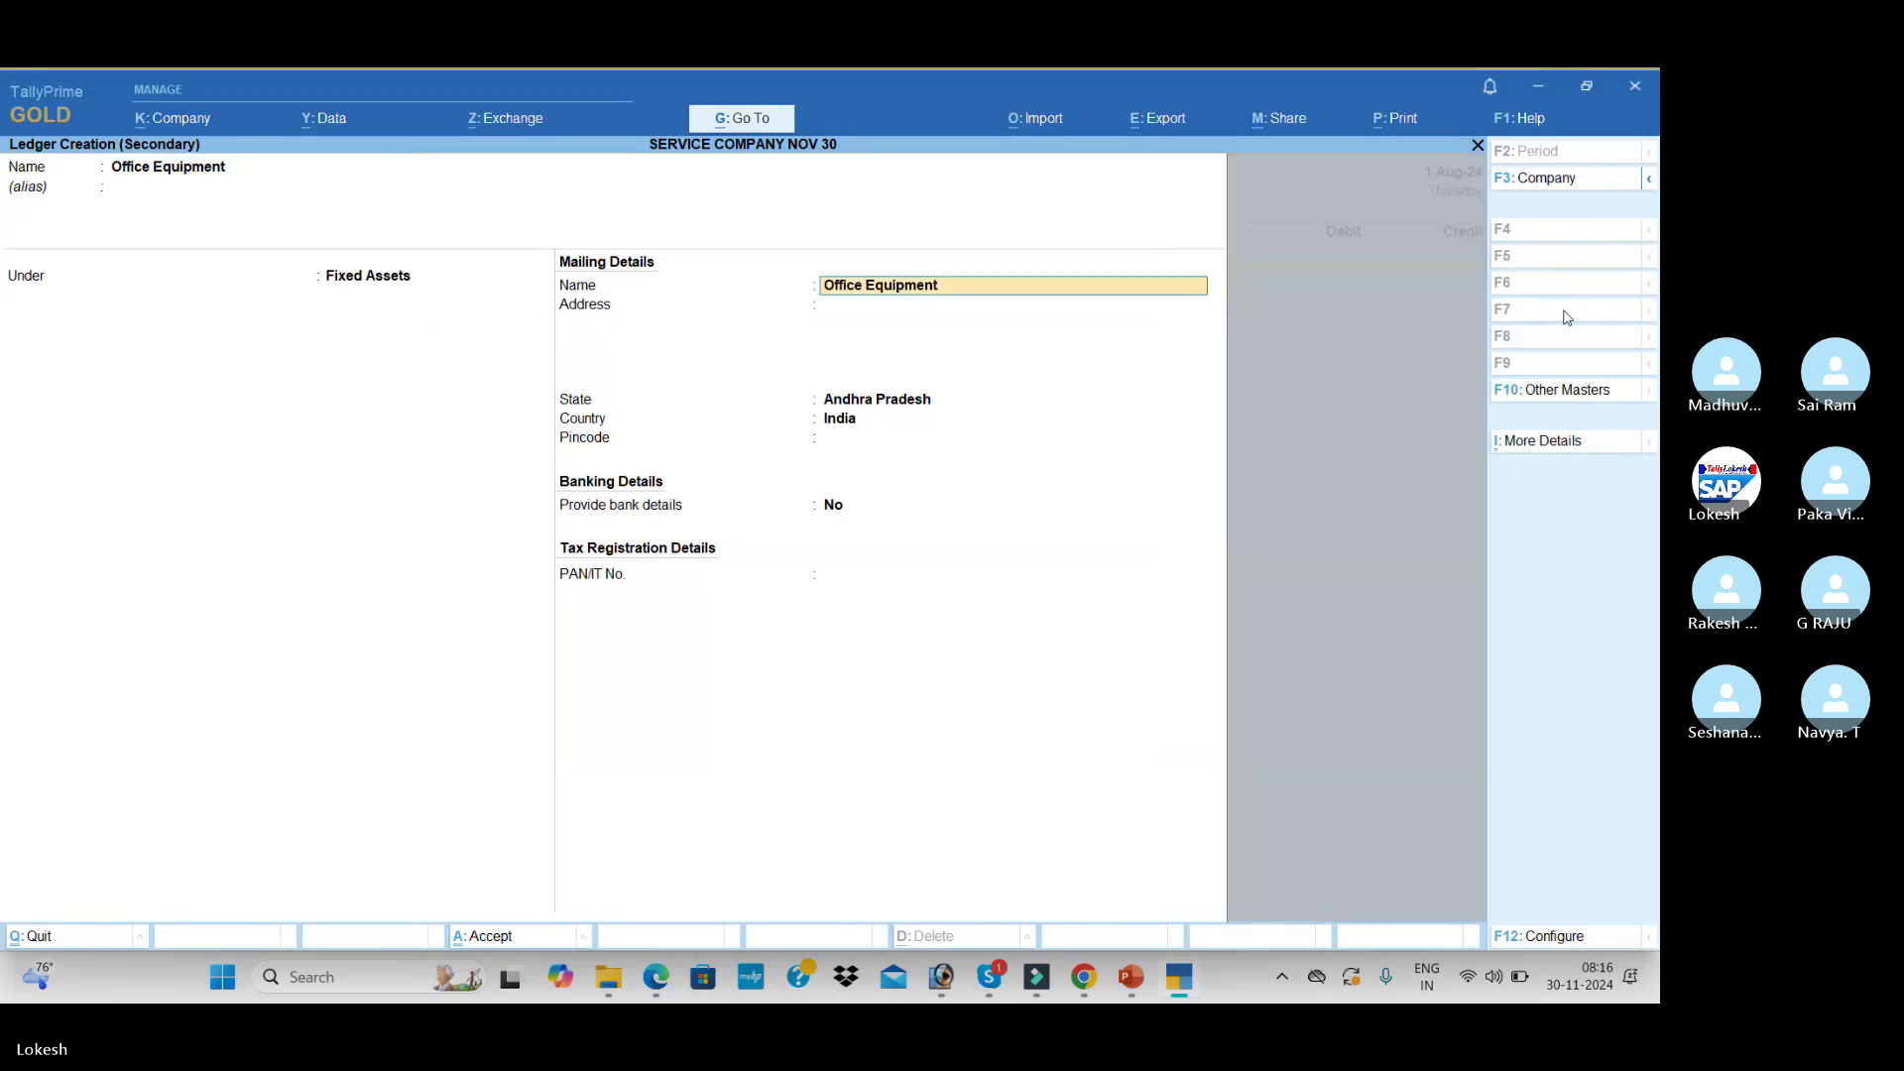
pyautogui.hotkey('ctrl', 'a')
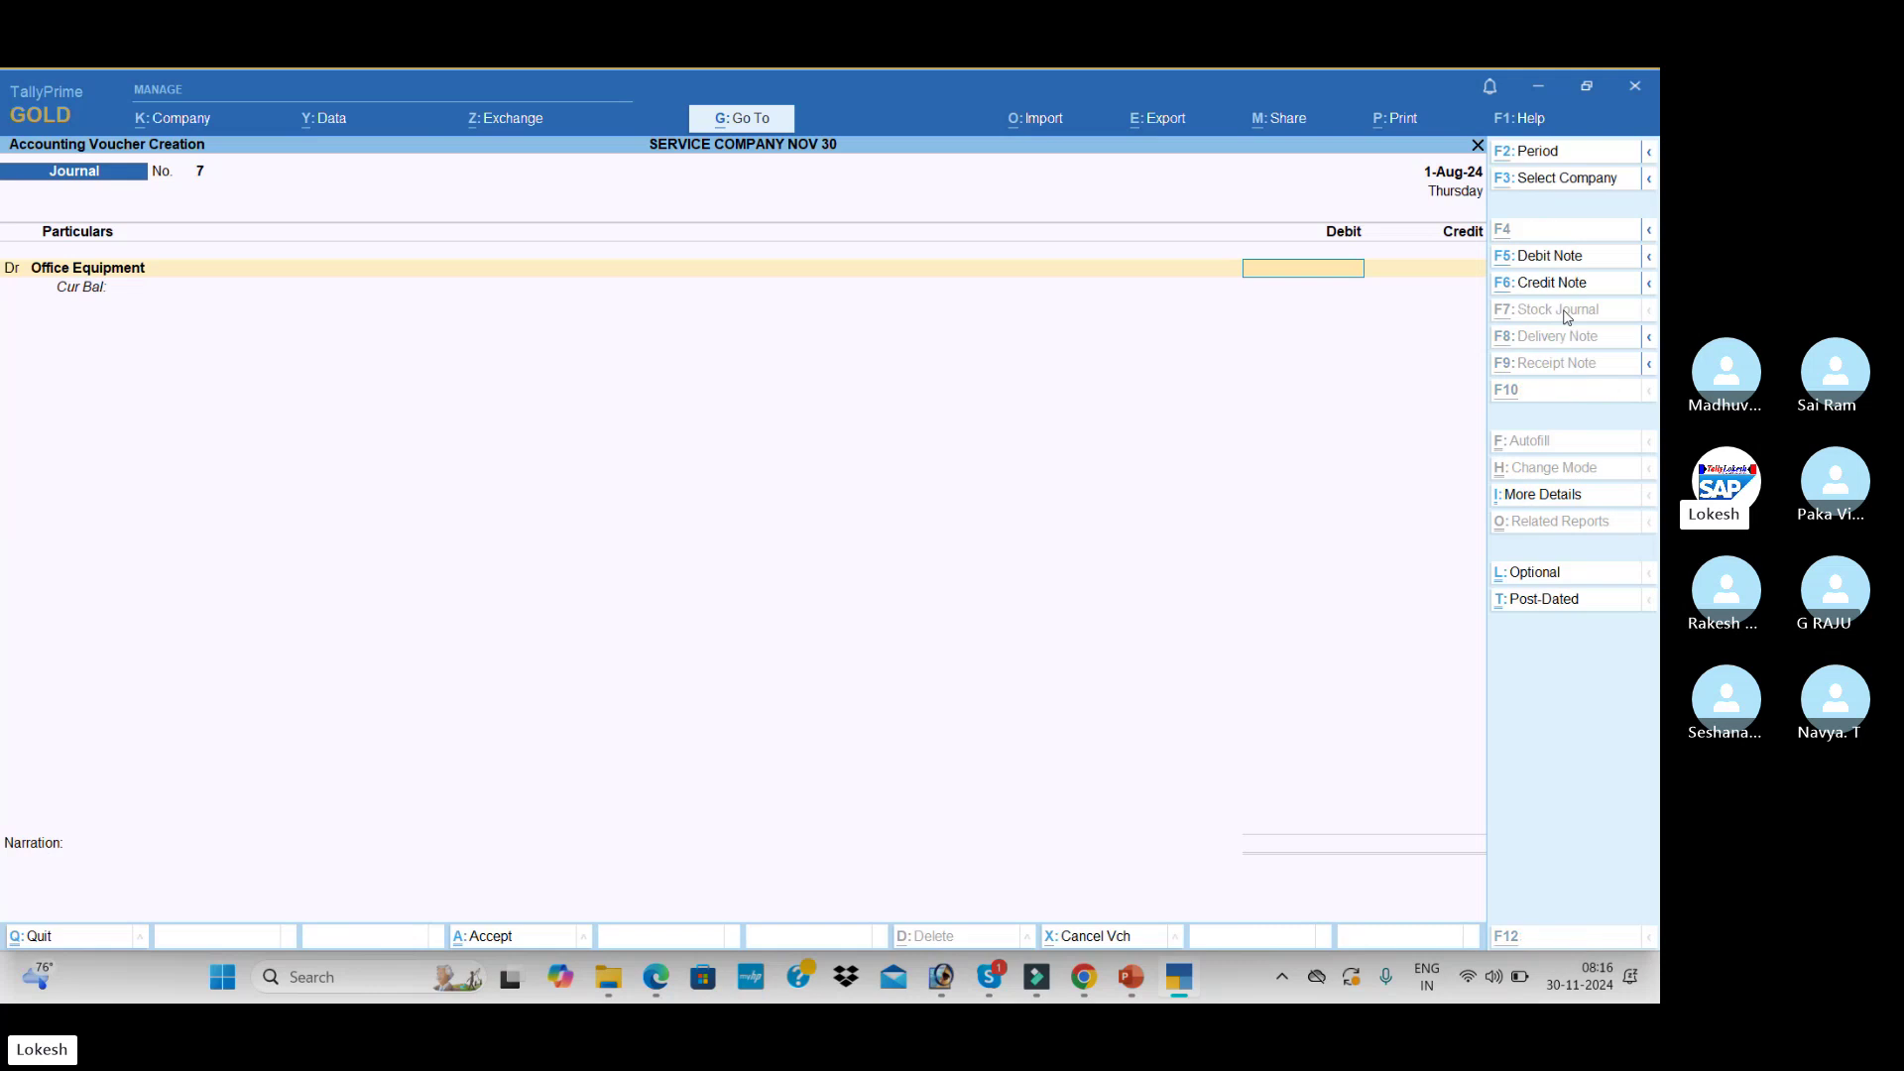
# - Check the amount in the PDF and debit Office Equipment with 12,000 in the journal voucher
pyautogui.hotkey('alt', 'Tab')
pyautogui.hotkey('alt', 'Tab')
pyautogui.write('12000')
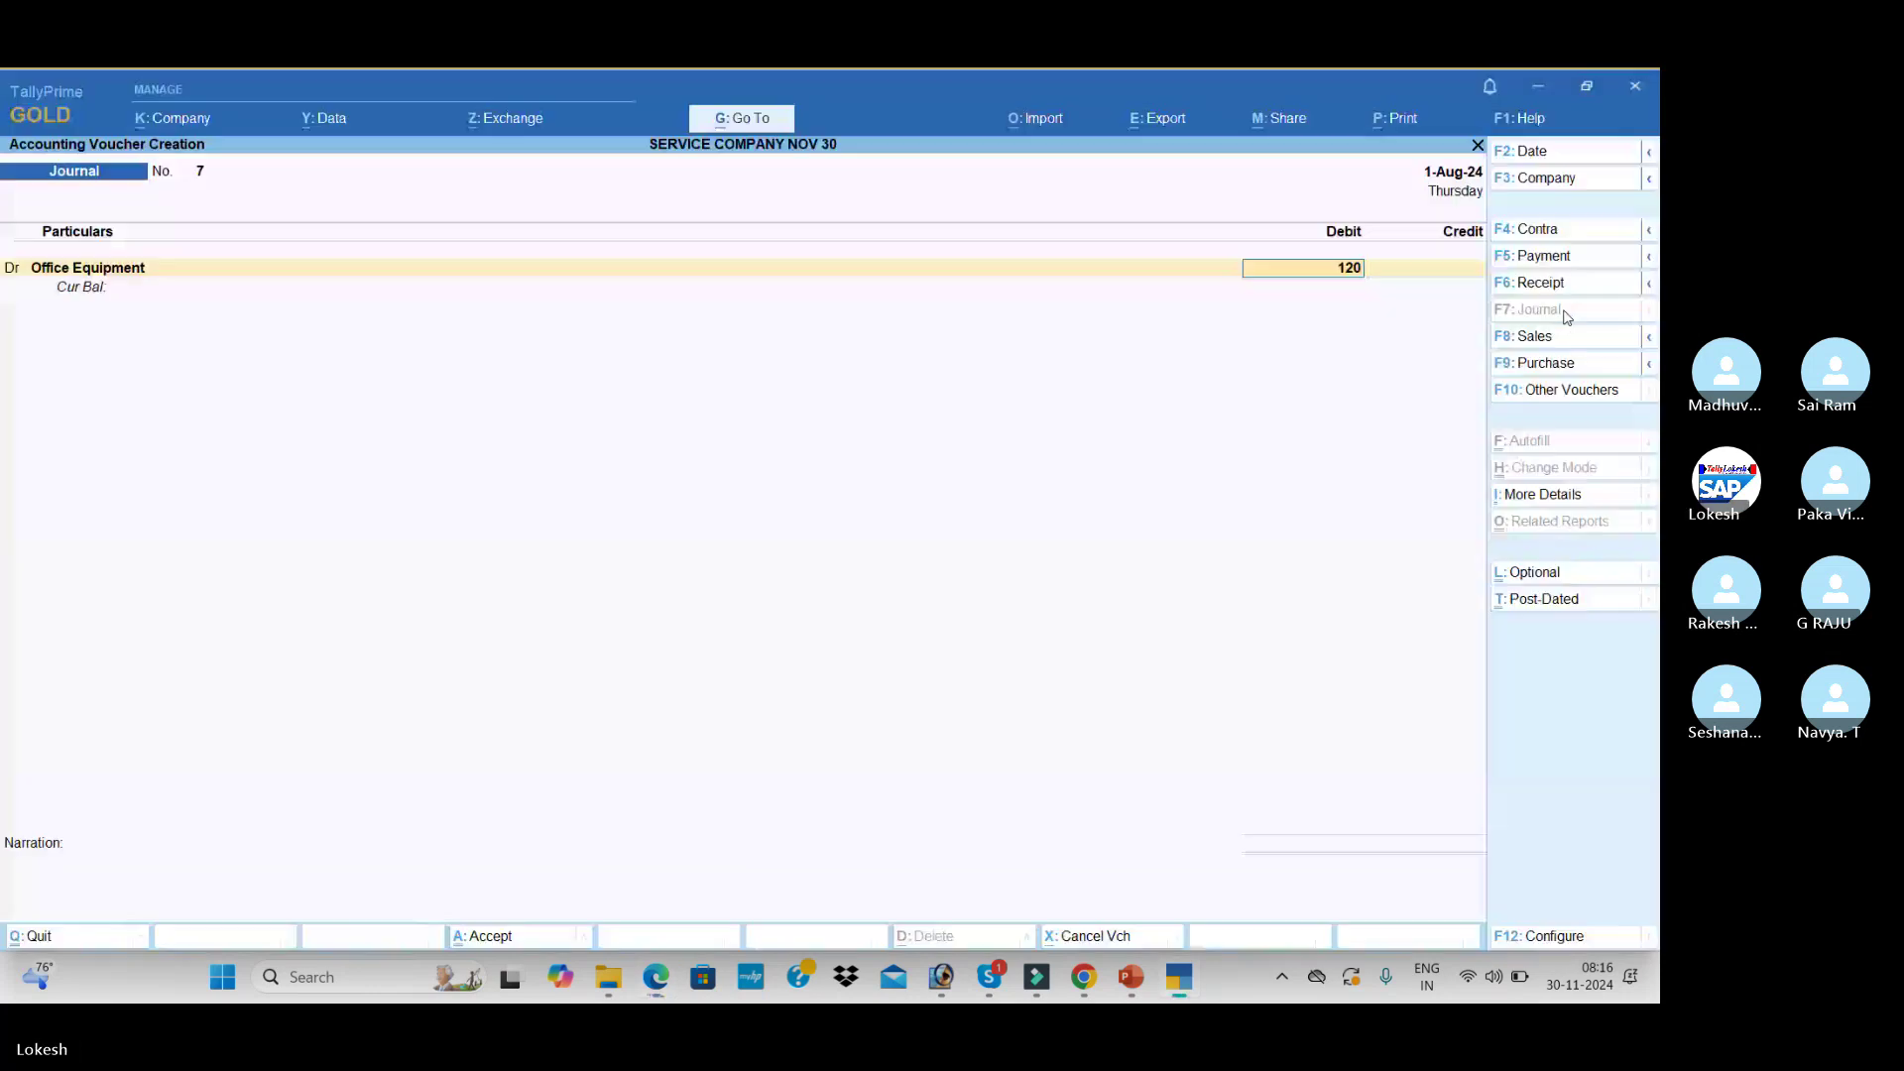
pyautogui.press('Return')
pyautogui.press('Return')
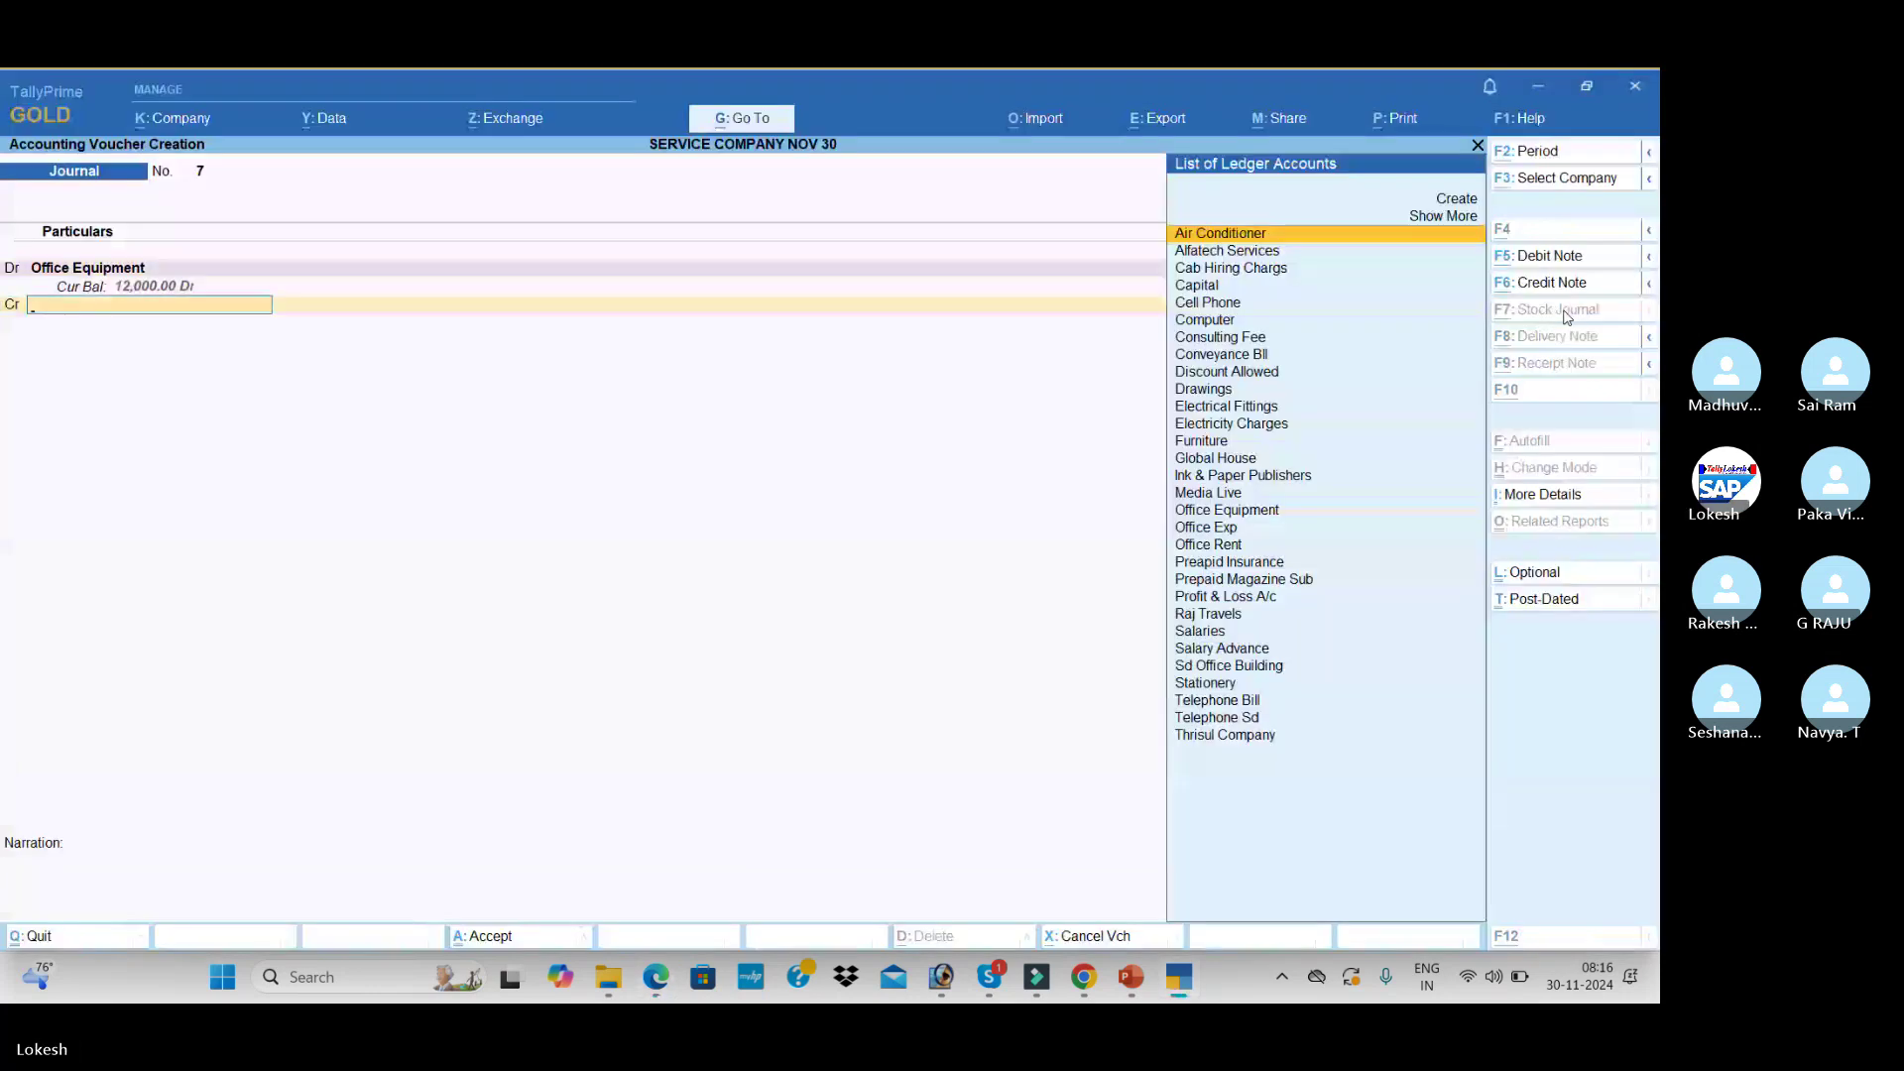
# - Check the supplier in entry 73 of the PDF and create the credit ledger Transform Tech under Sundry Creditors
pyautogui.hotkey('alt', 'Tab')
pyautogui.hotkey('alt', 'Tab')
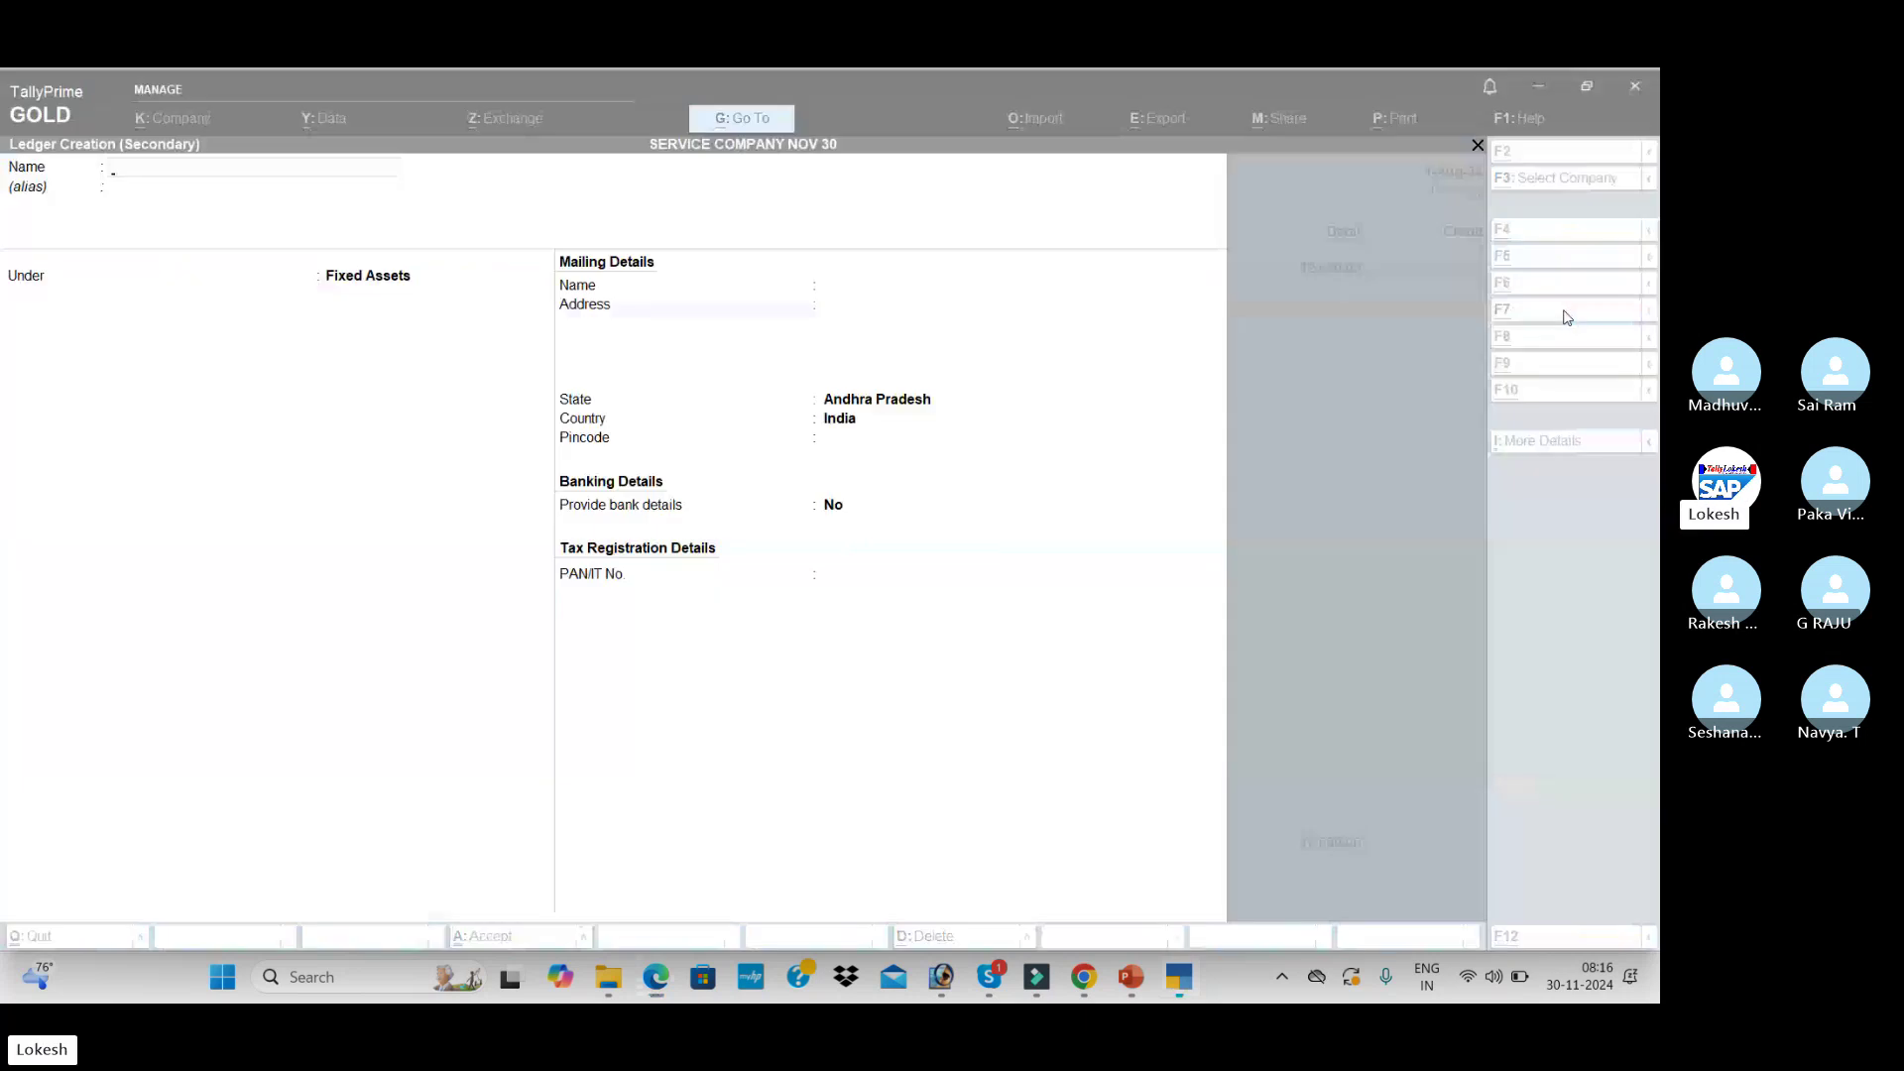
pyautogui.write('Transform Tec')
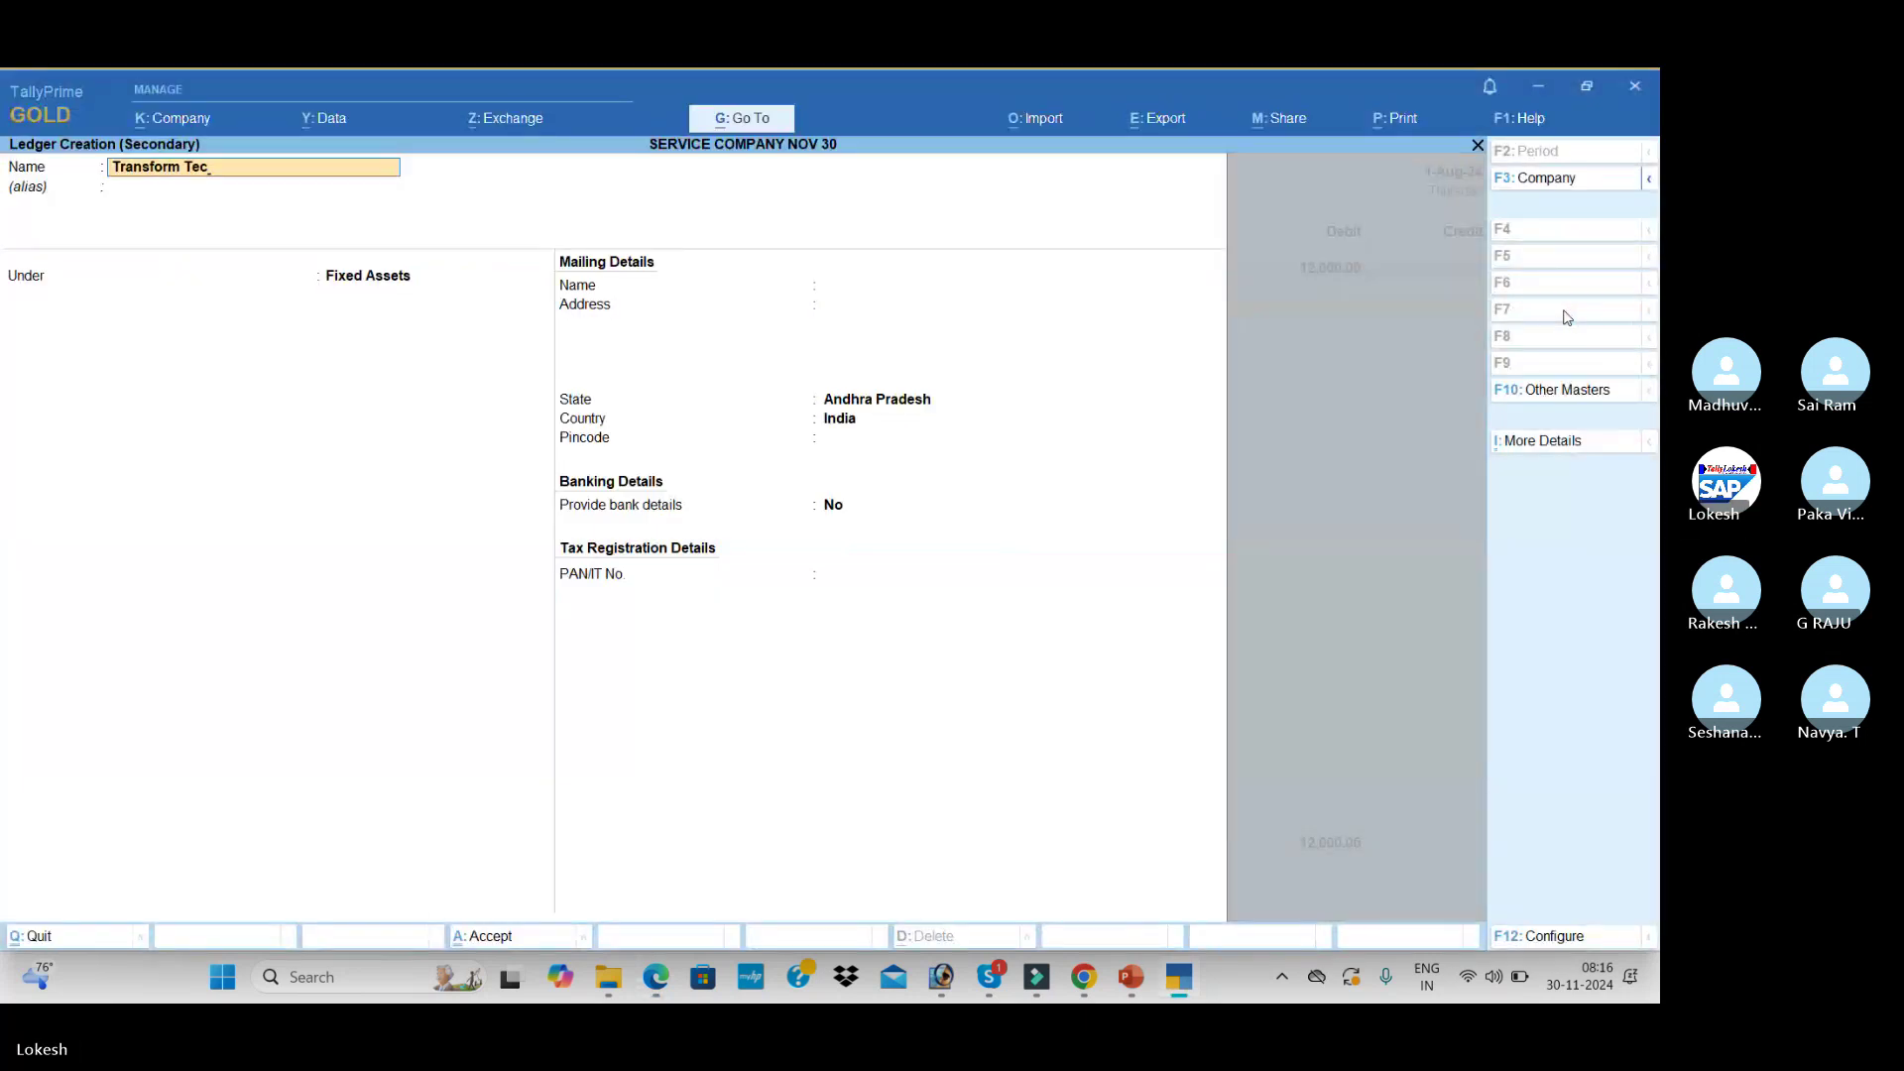
pyautogui.write('h')
pyautogui.press('Return')
pyautogui.press('Return')
pyautogui.write('Sun')
pyautogui.press('Return')
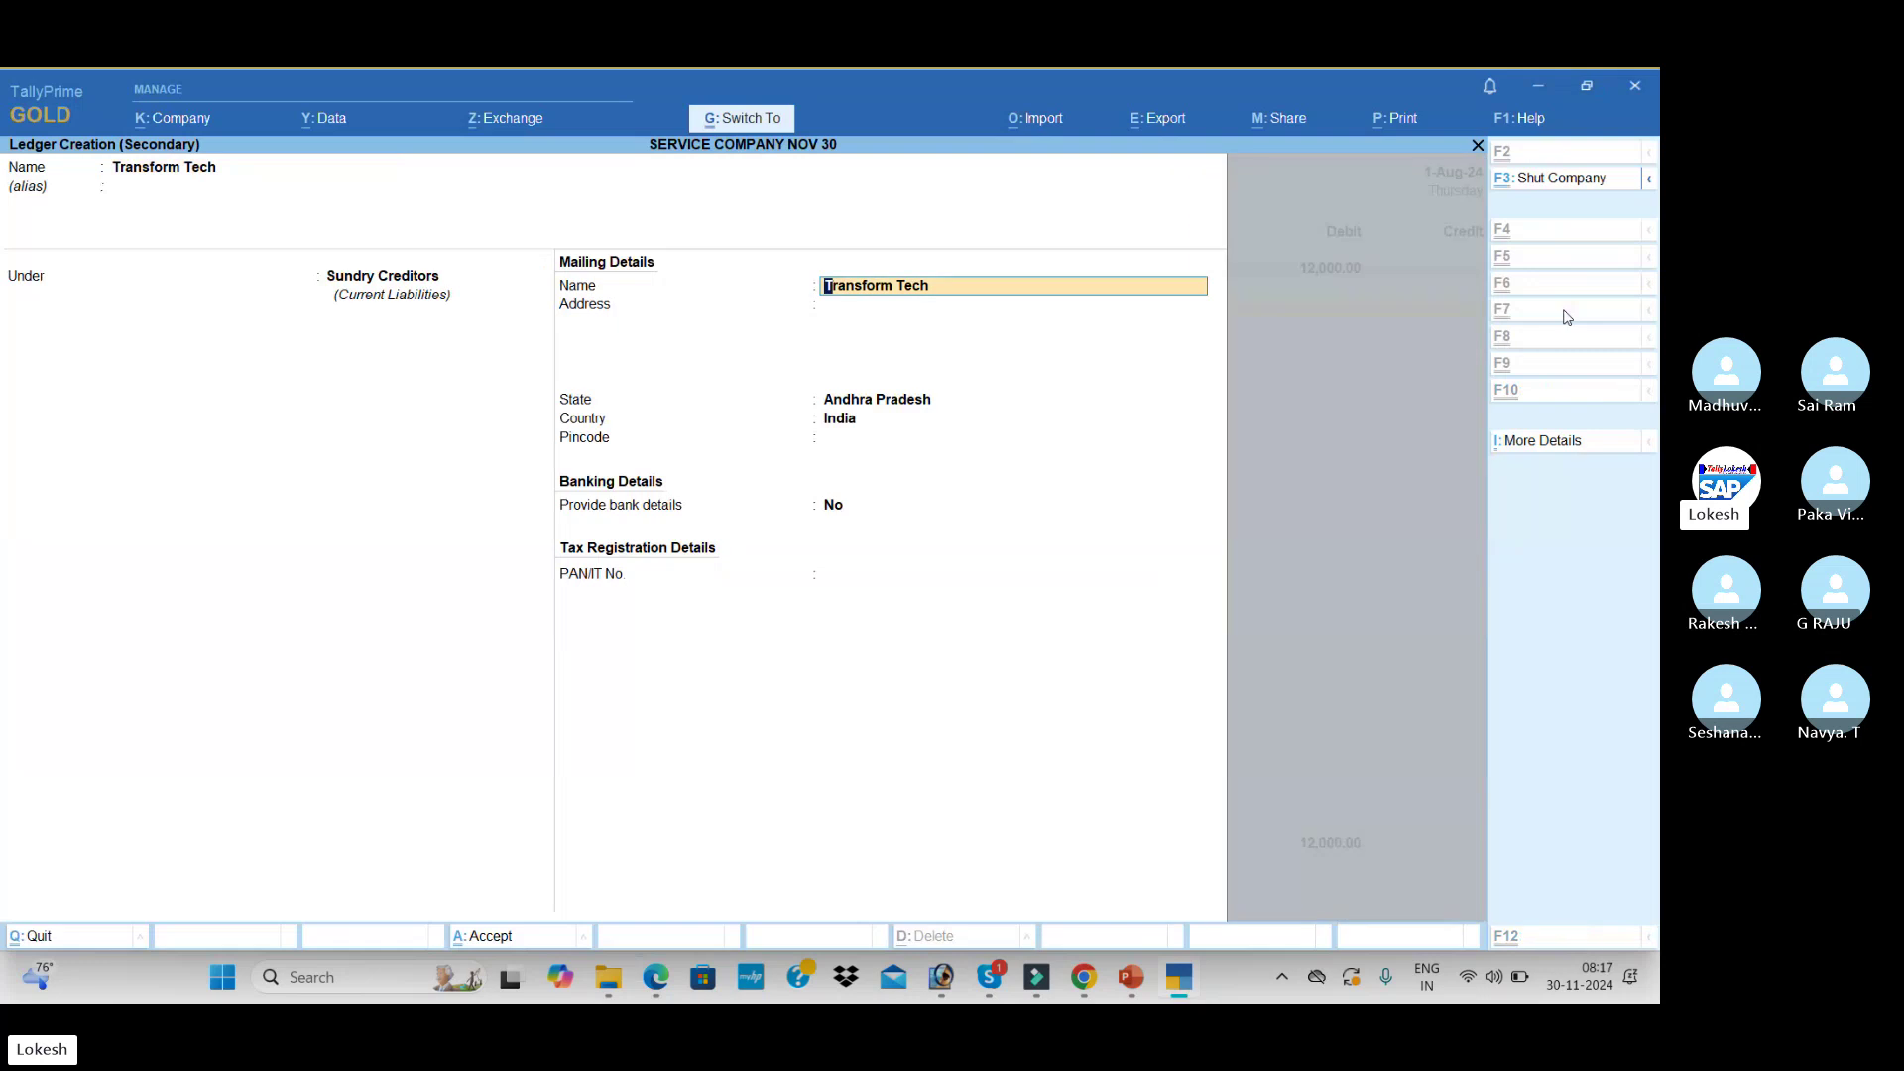
pyautogui.hotkey('ctrl', 'a')
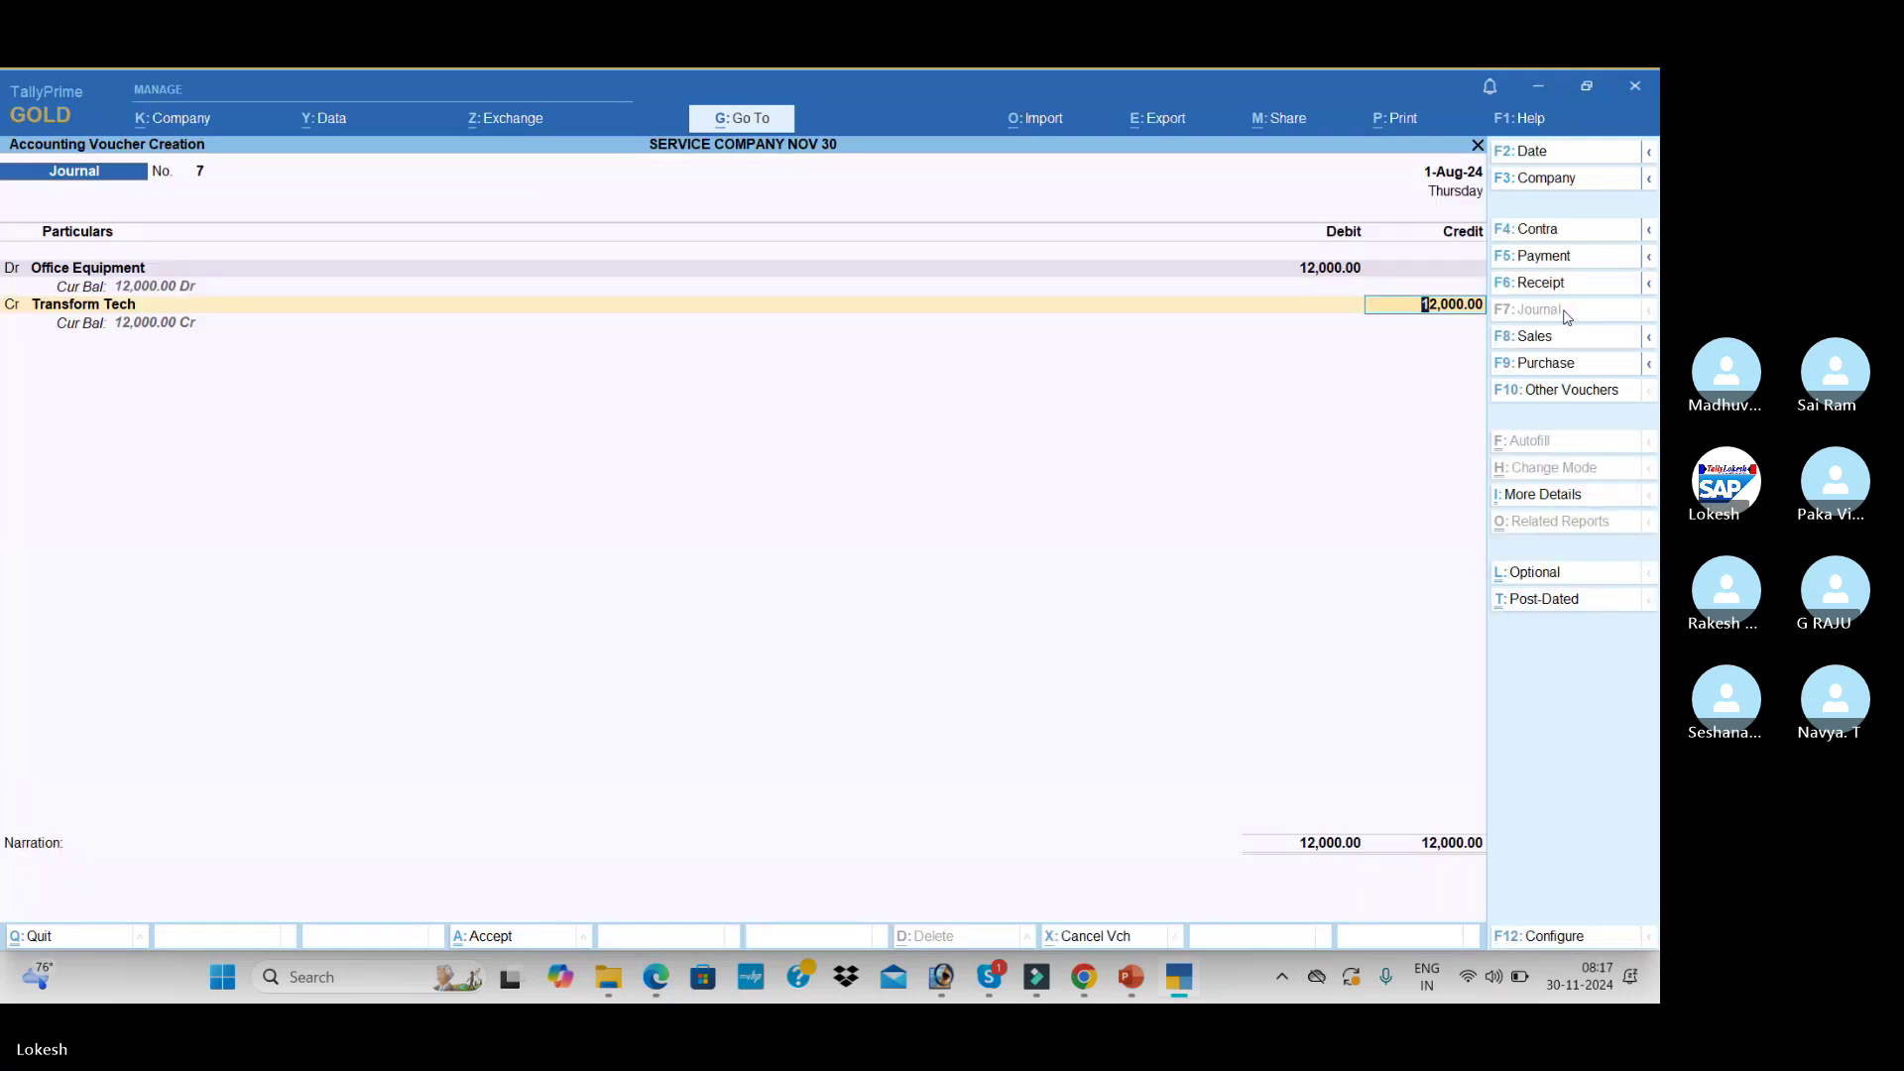
# - Credit Transform Tech with 12,000 and save the journal voucher without a narration
pyautogui.press('Return')
pyautogui.press('Return')
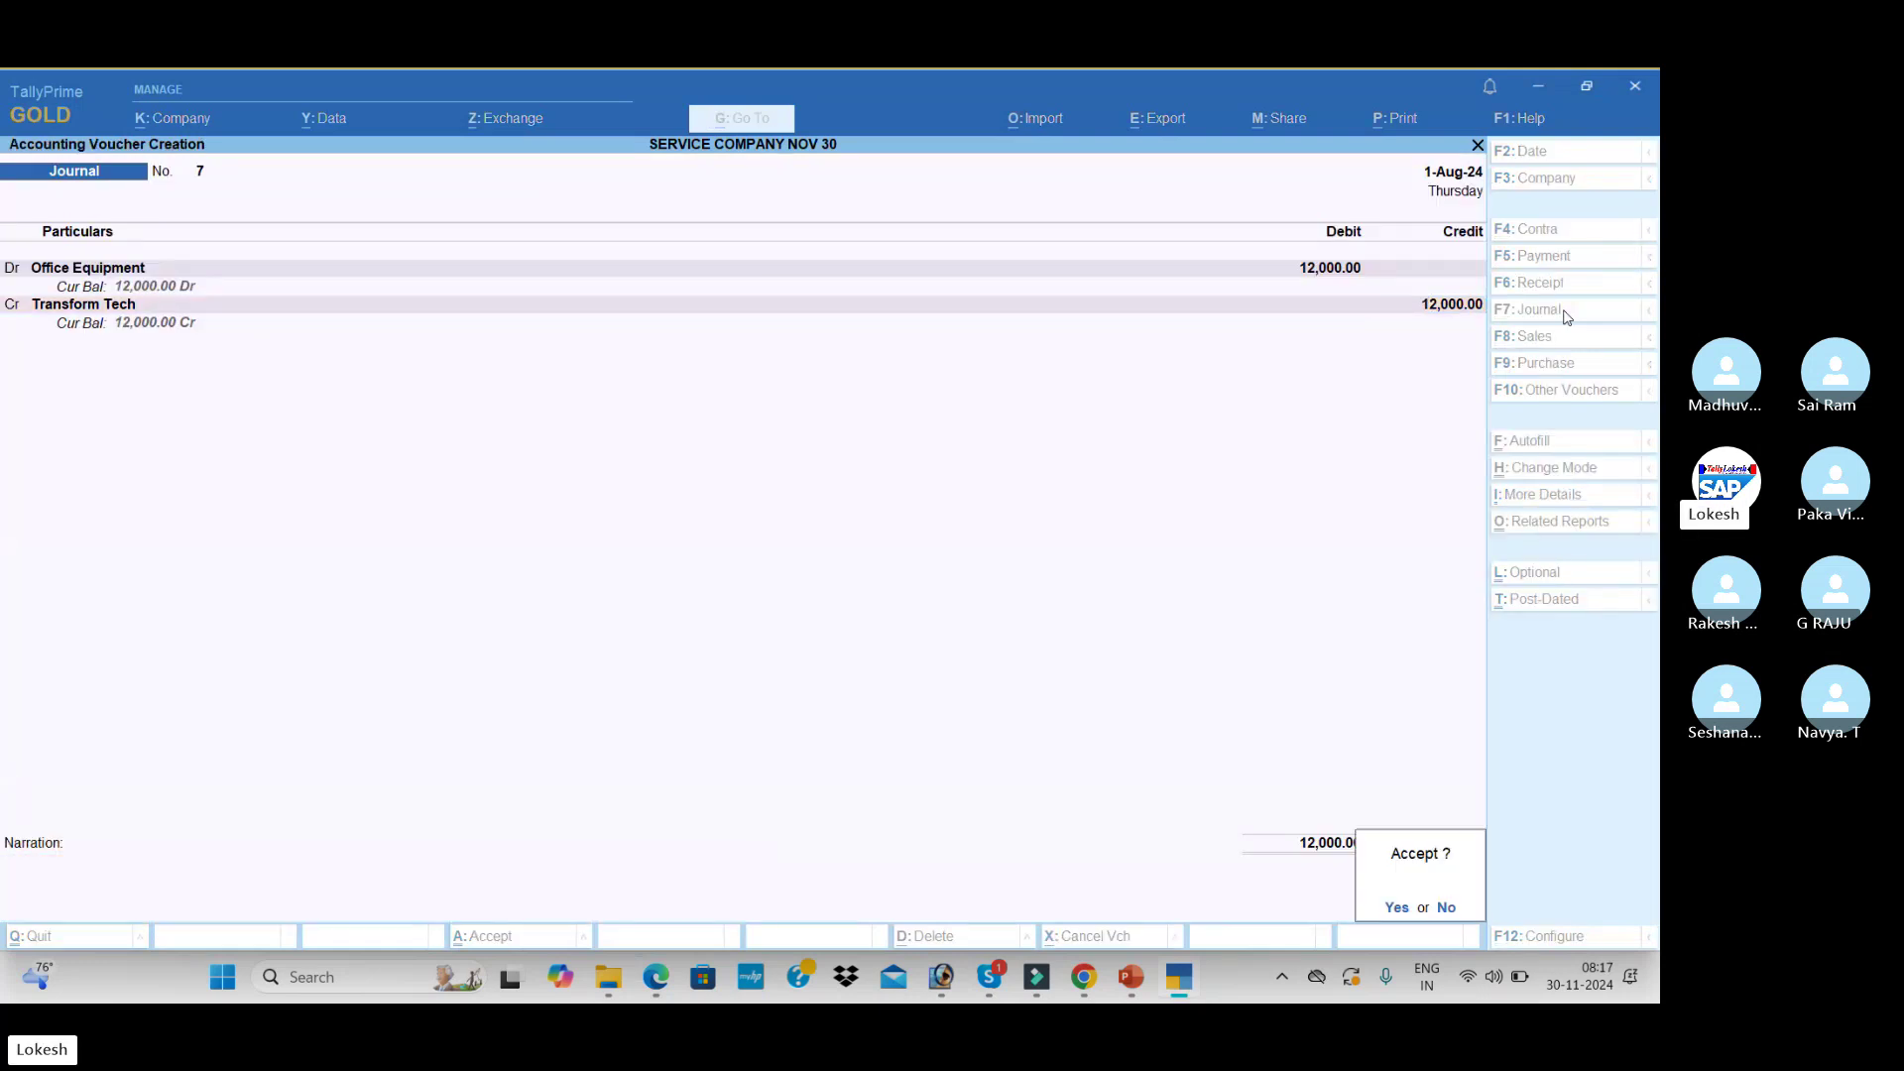
pyautogui.press('Return')
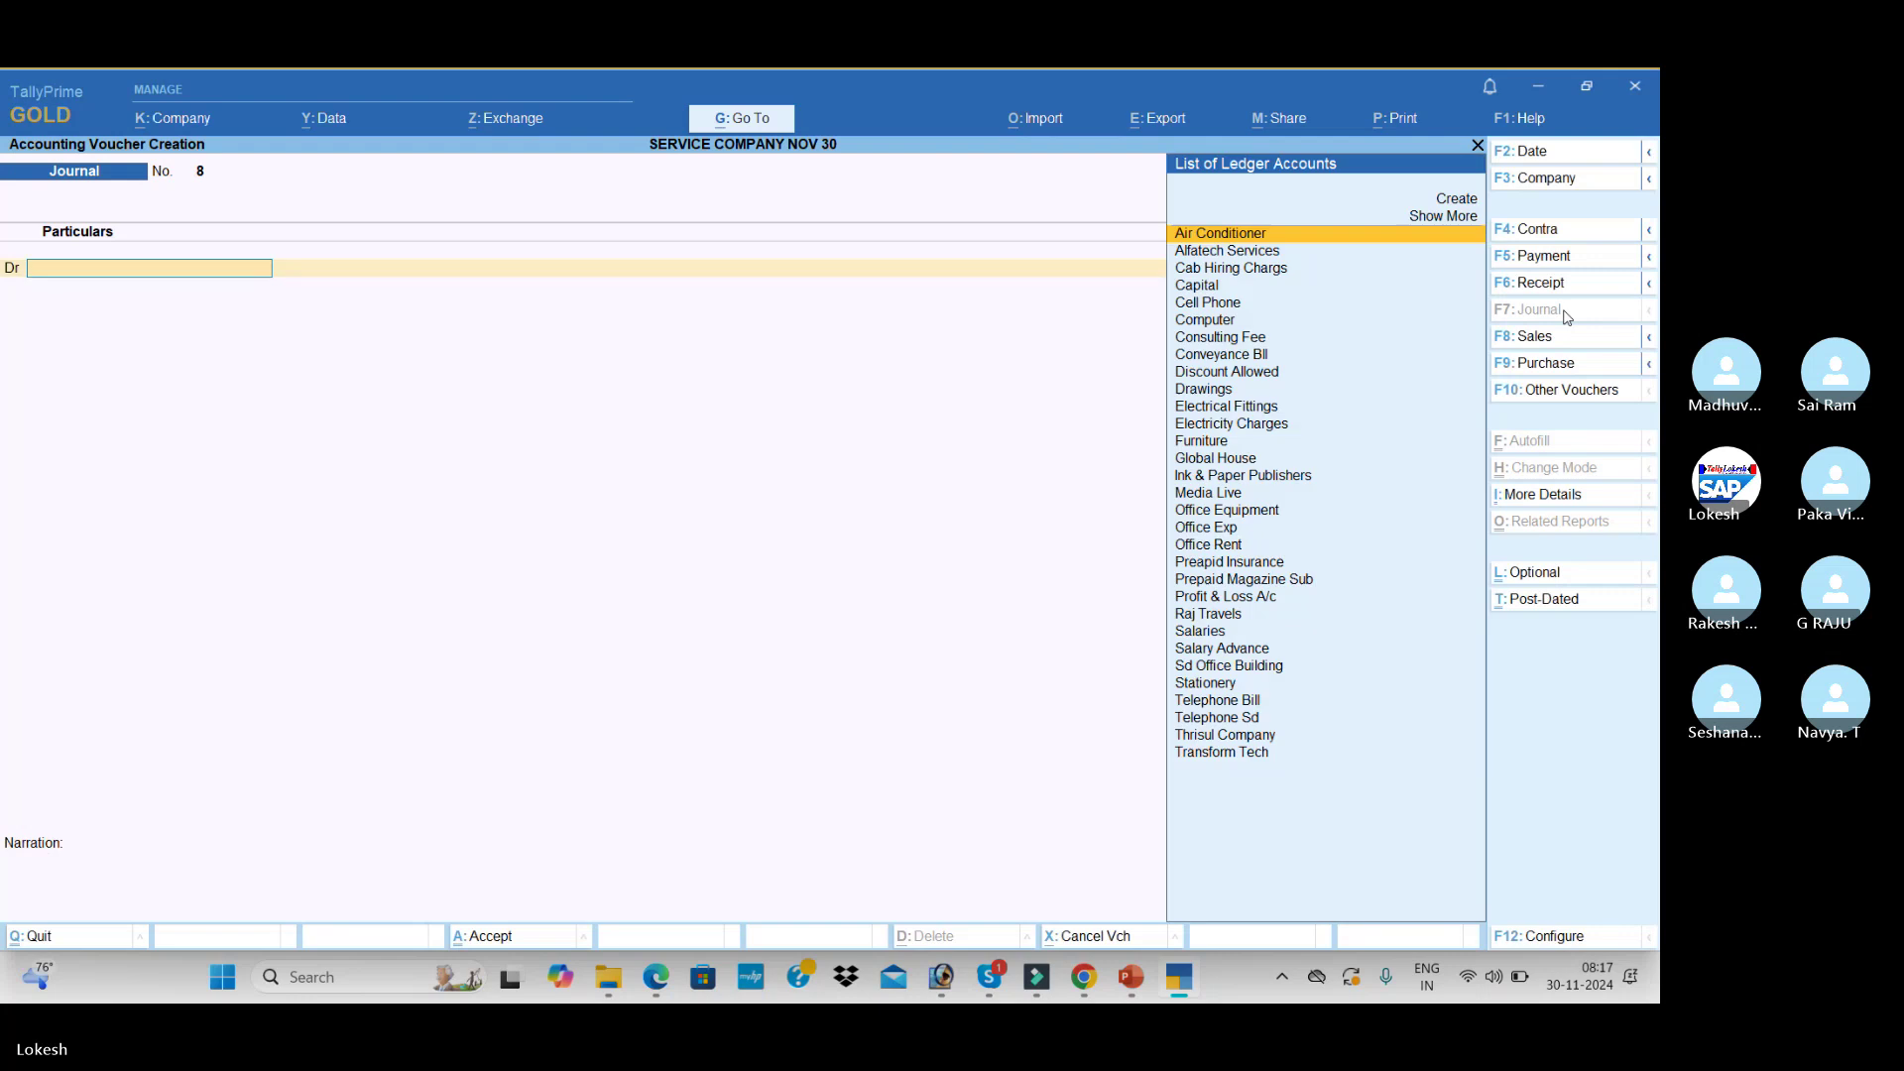
# - Start a payment voucher for the cheque book charges in entry 83 of the PDF and create the ledger Bank Charges under Indirect Expenses
pyautogui.hotkey('alt', 'Tab')
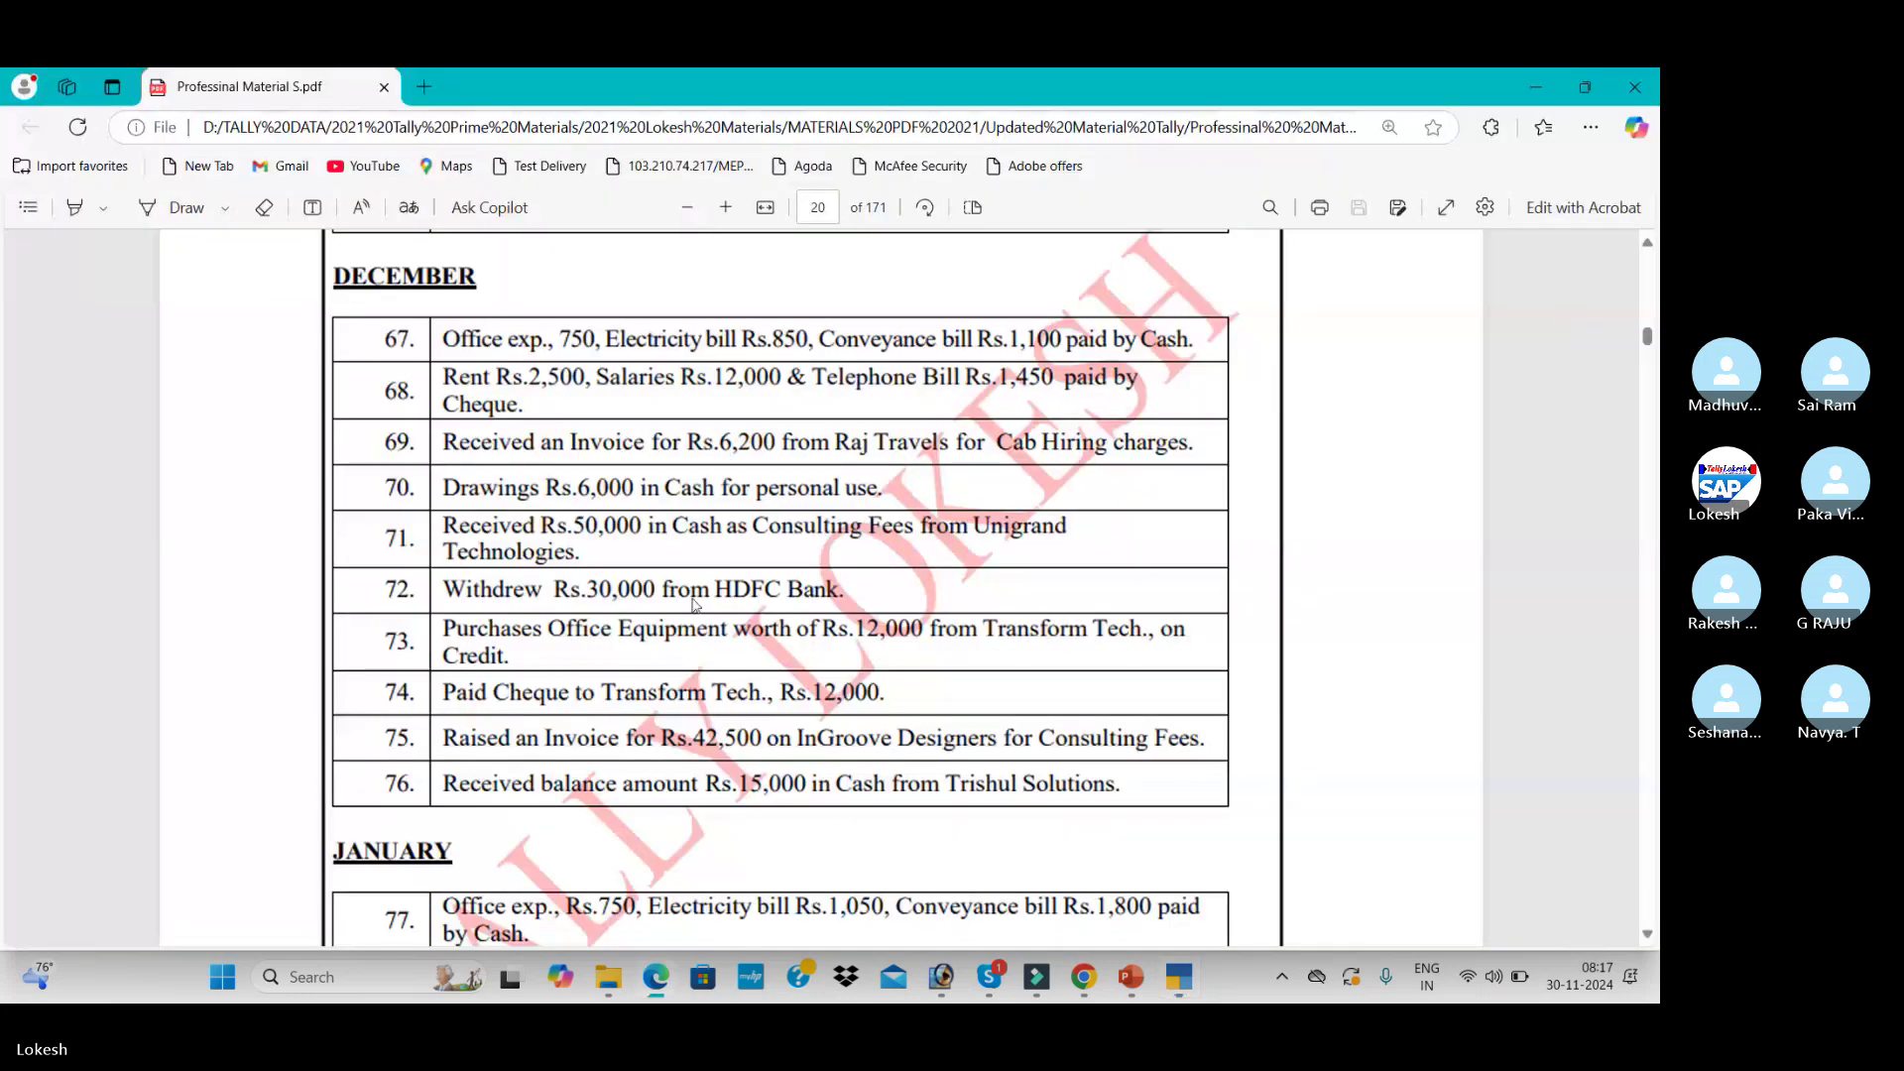
pyautogui.scroll(-6, 694, 602)
pyautogui.scroll(1, 699, 605)
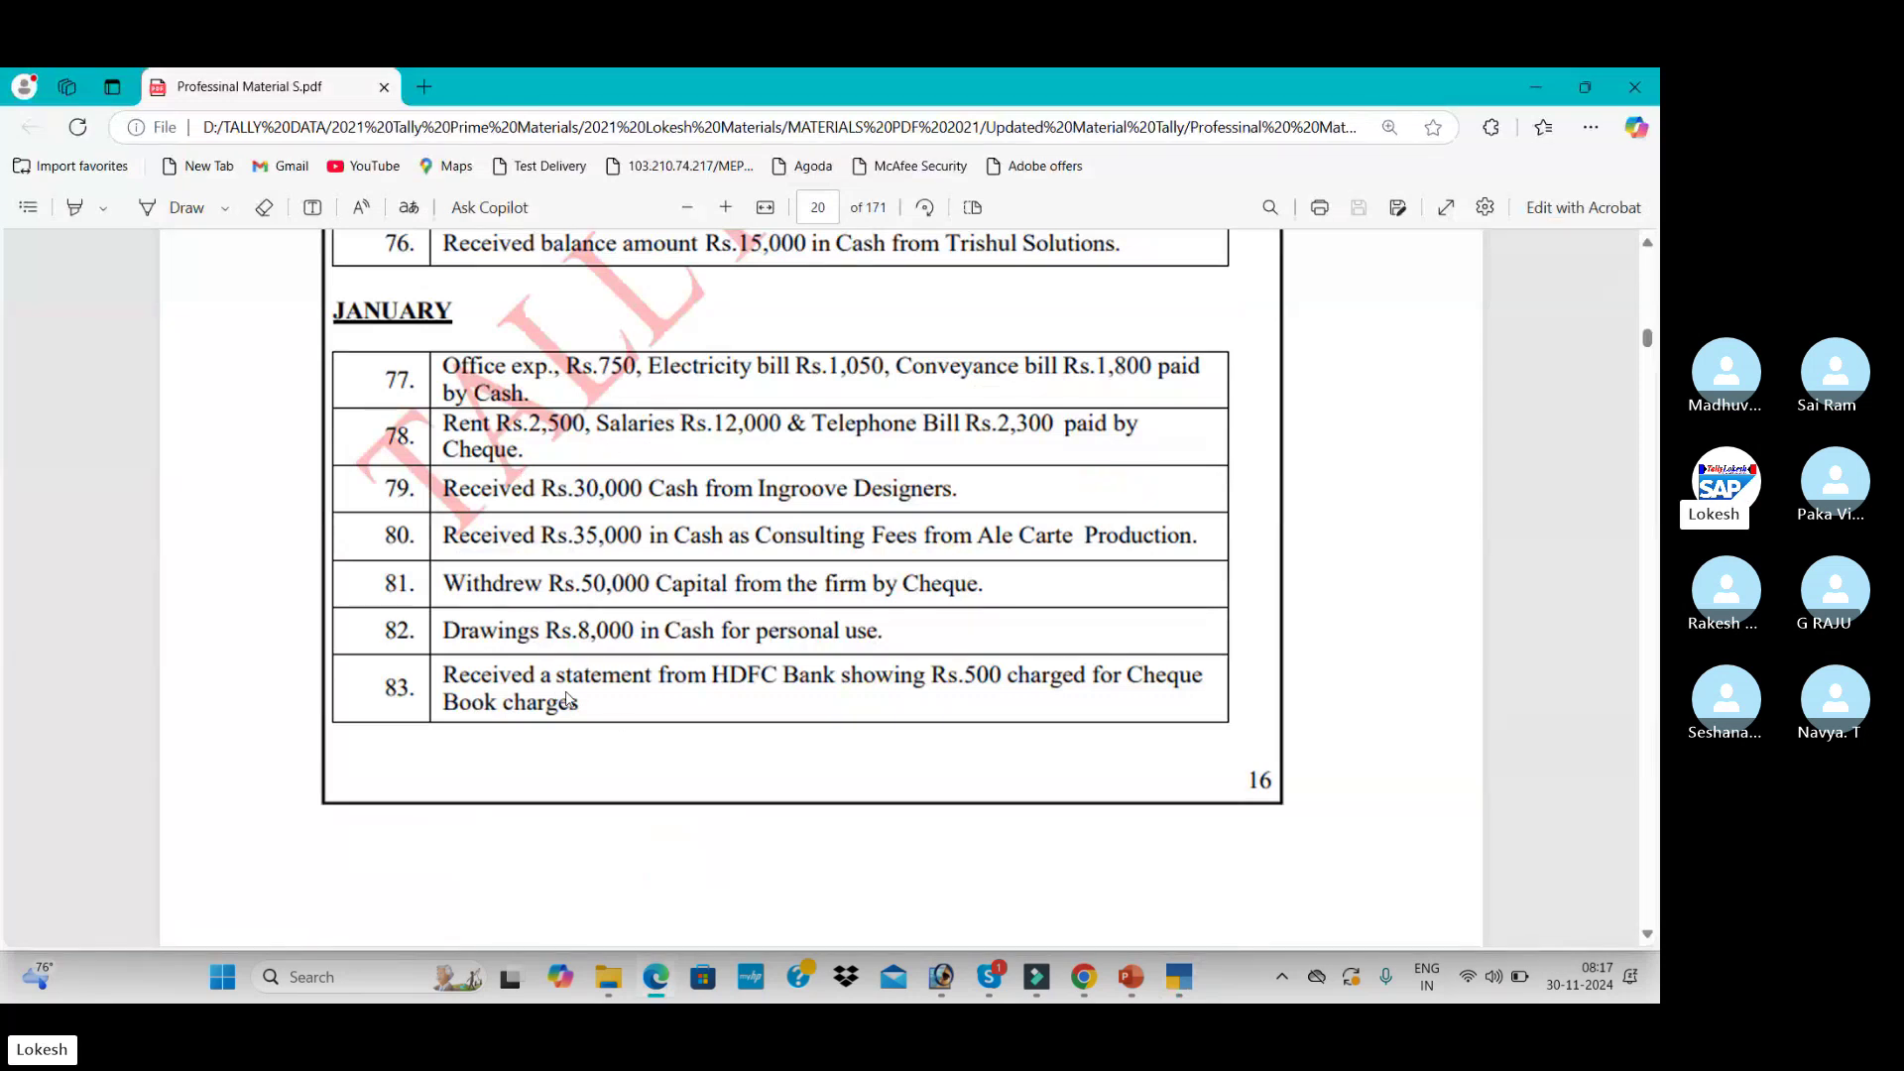
pyautogui.hotkey('alt', 'Tab')
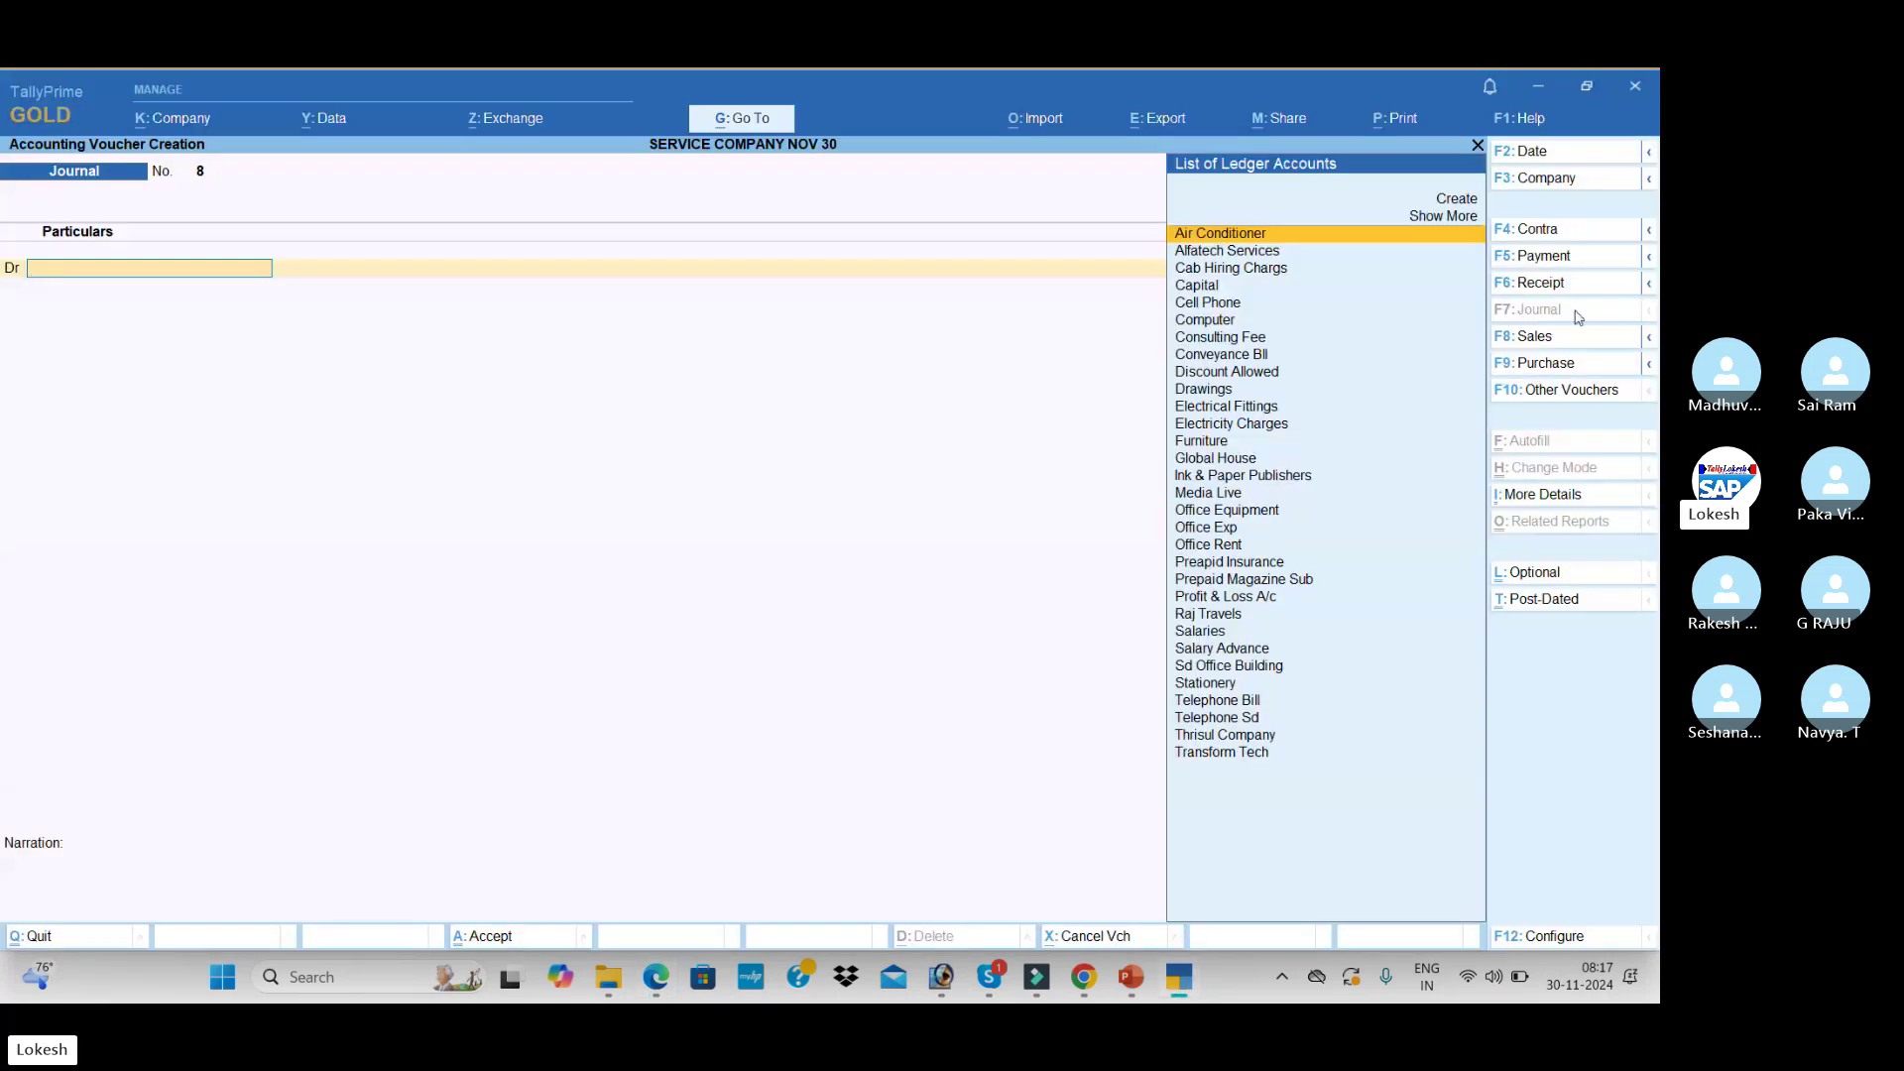
pyautogui.hotkey('alt', 'c')
pyautogui.write('B')
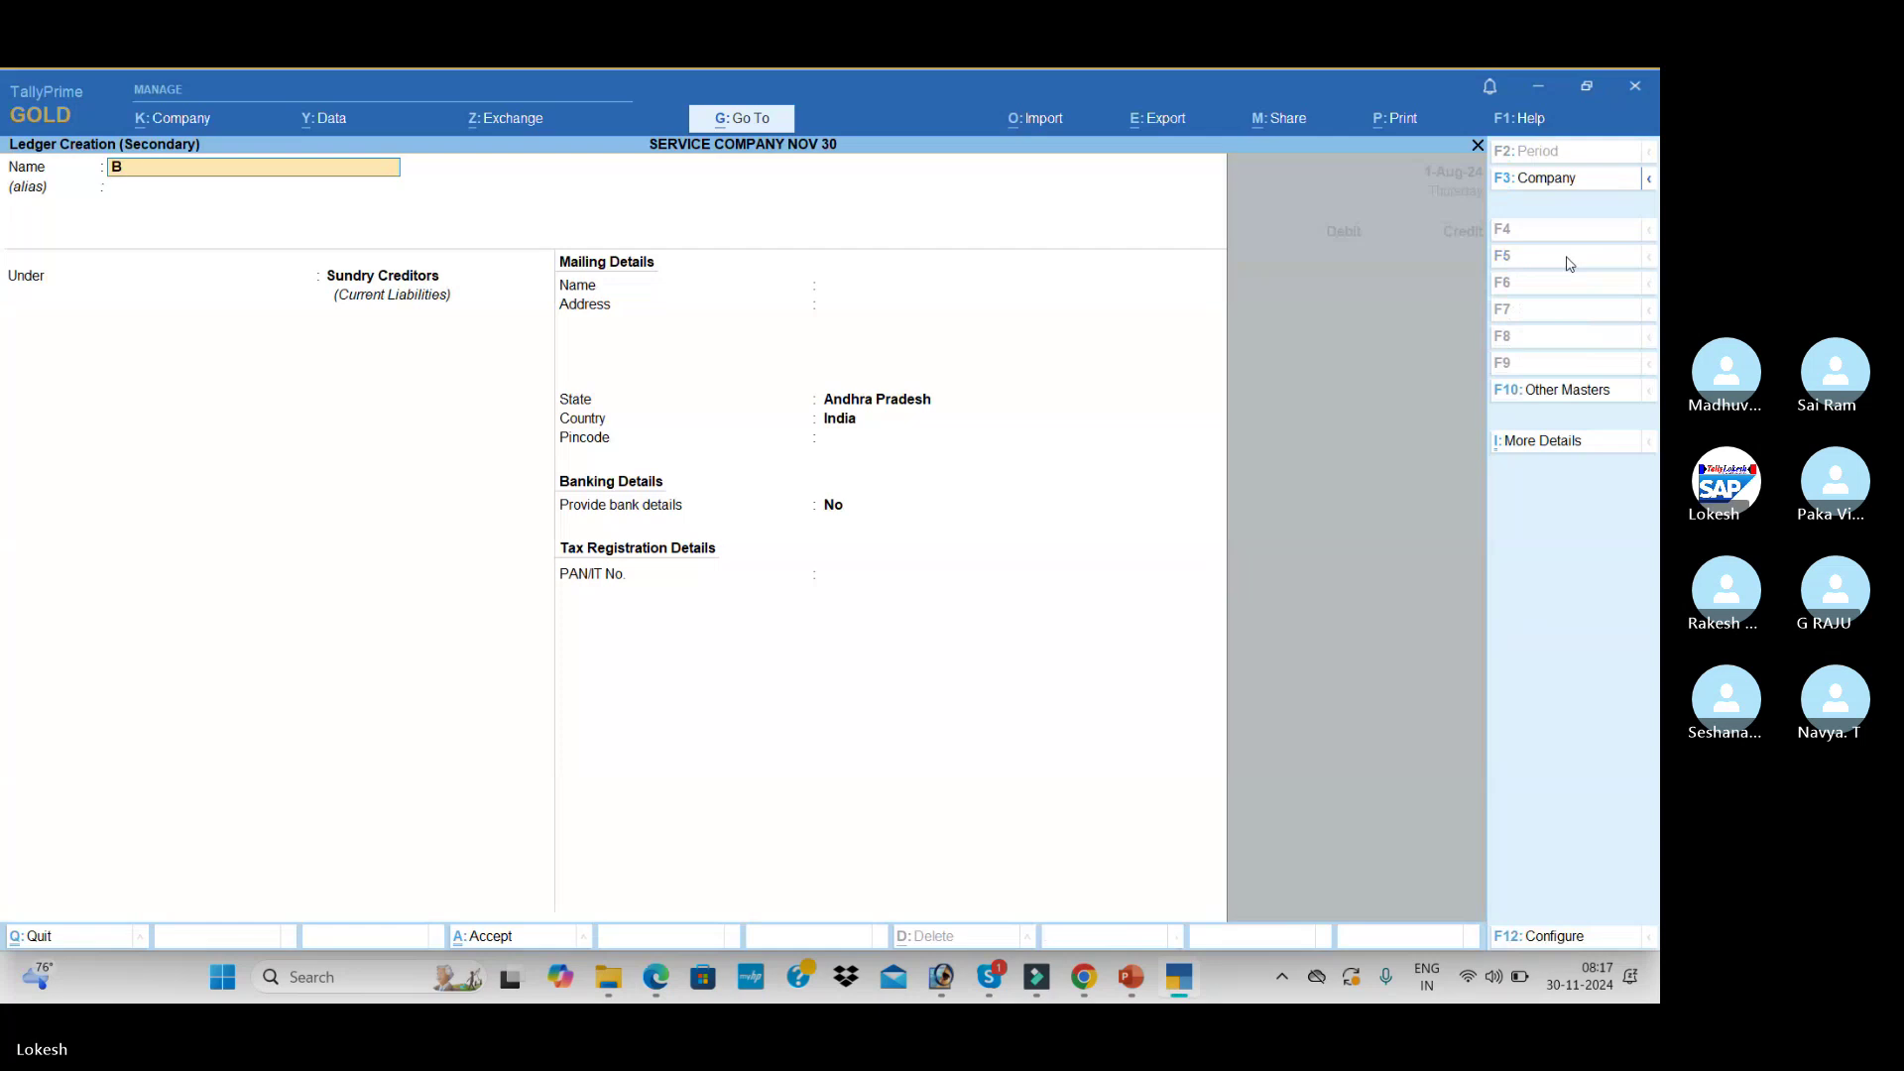
pyautogui.write('ank Charges')
pyautogui.press('Return')
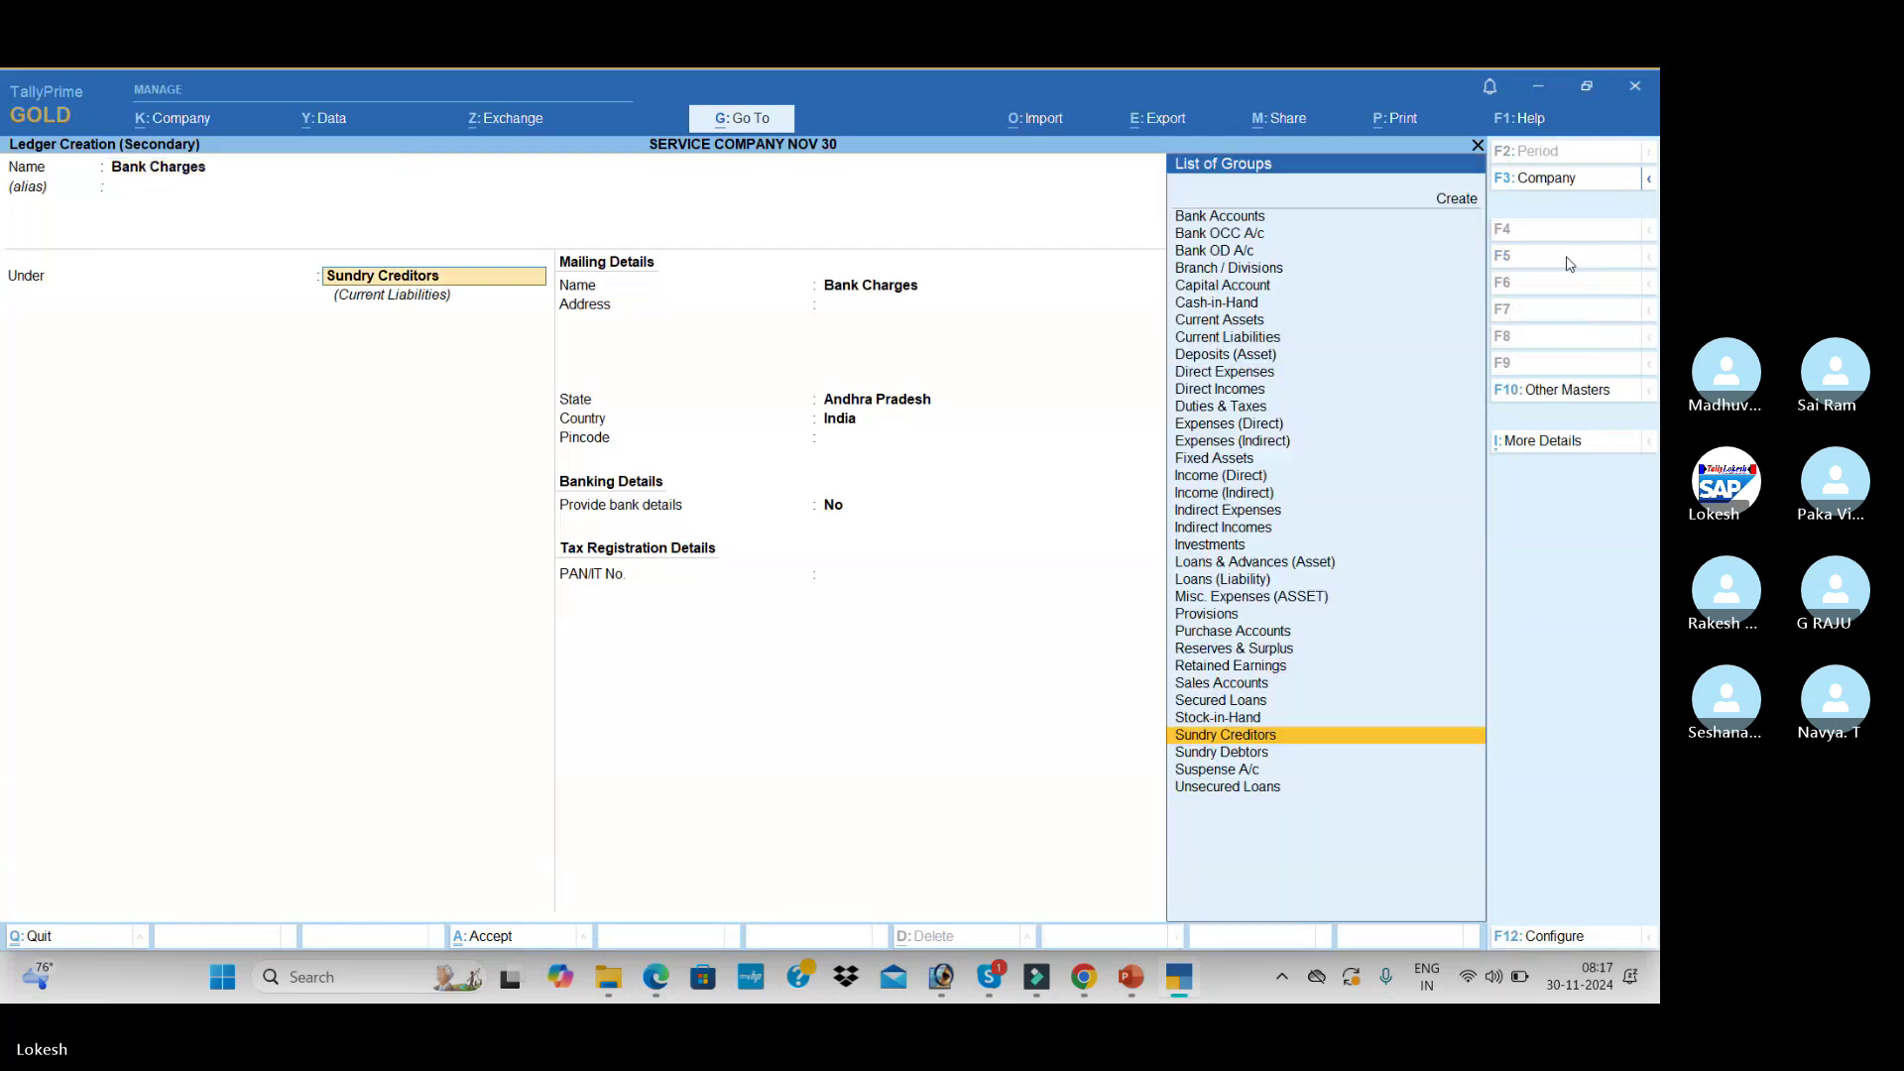
pyautogui.write('ind')
pyautogui.press('Return')
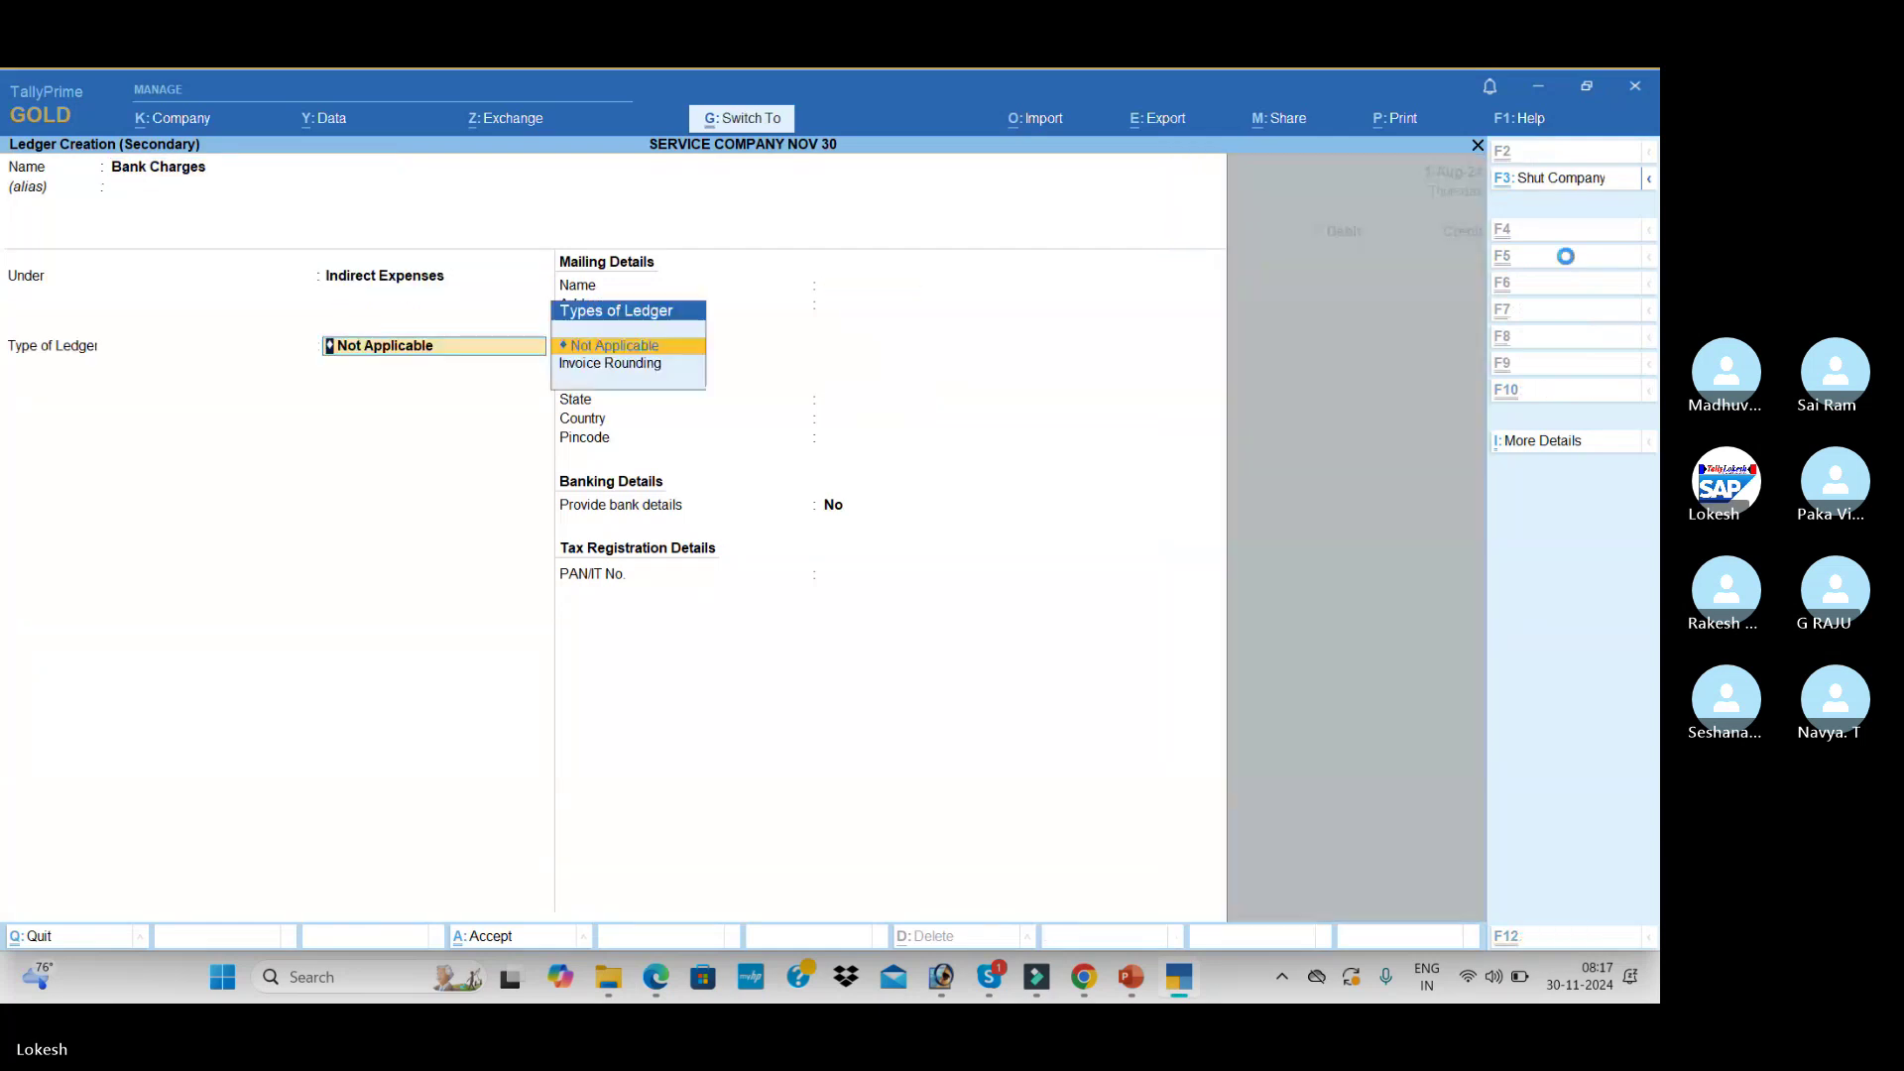
pyautogui.hotkey('ctrl', 'a')
# - Debit Bank Charges and credit Hdfc Bank with 500 as Cheque, leaving the instrument number blank, and save the payment voucher without a narration
pyautogui.write('500')
pyautogui.press('Return')
pyautogui.write('H')
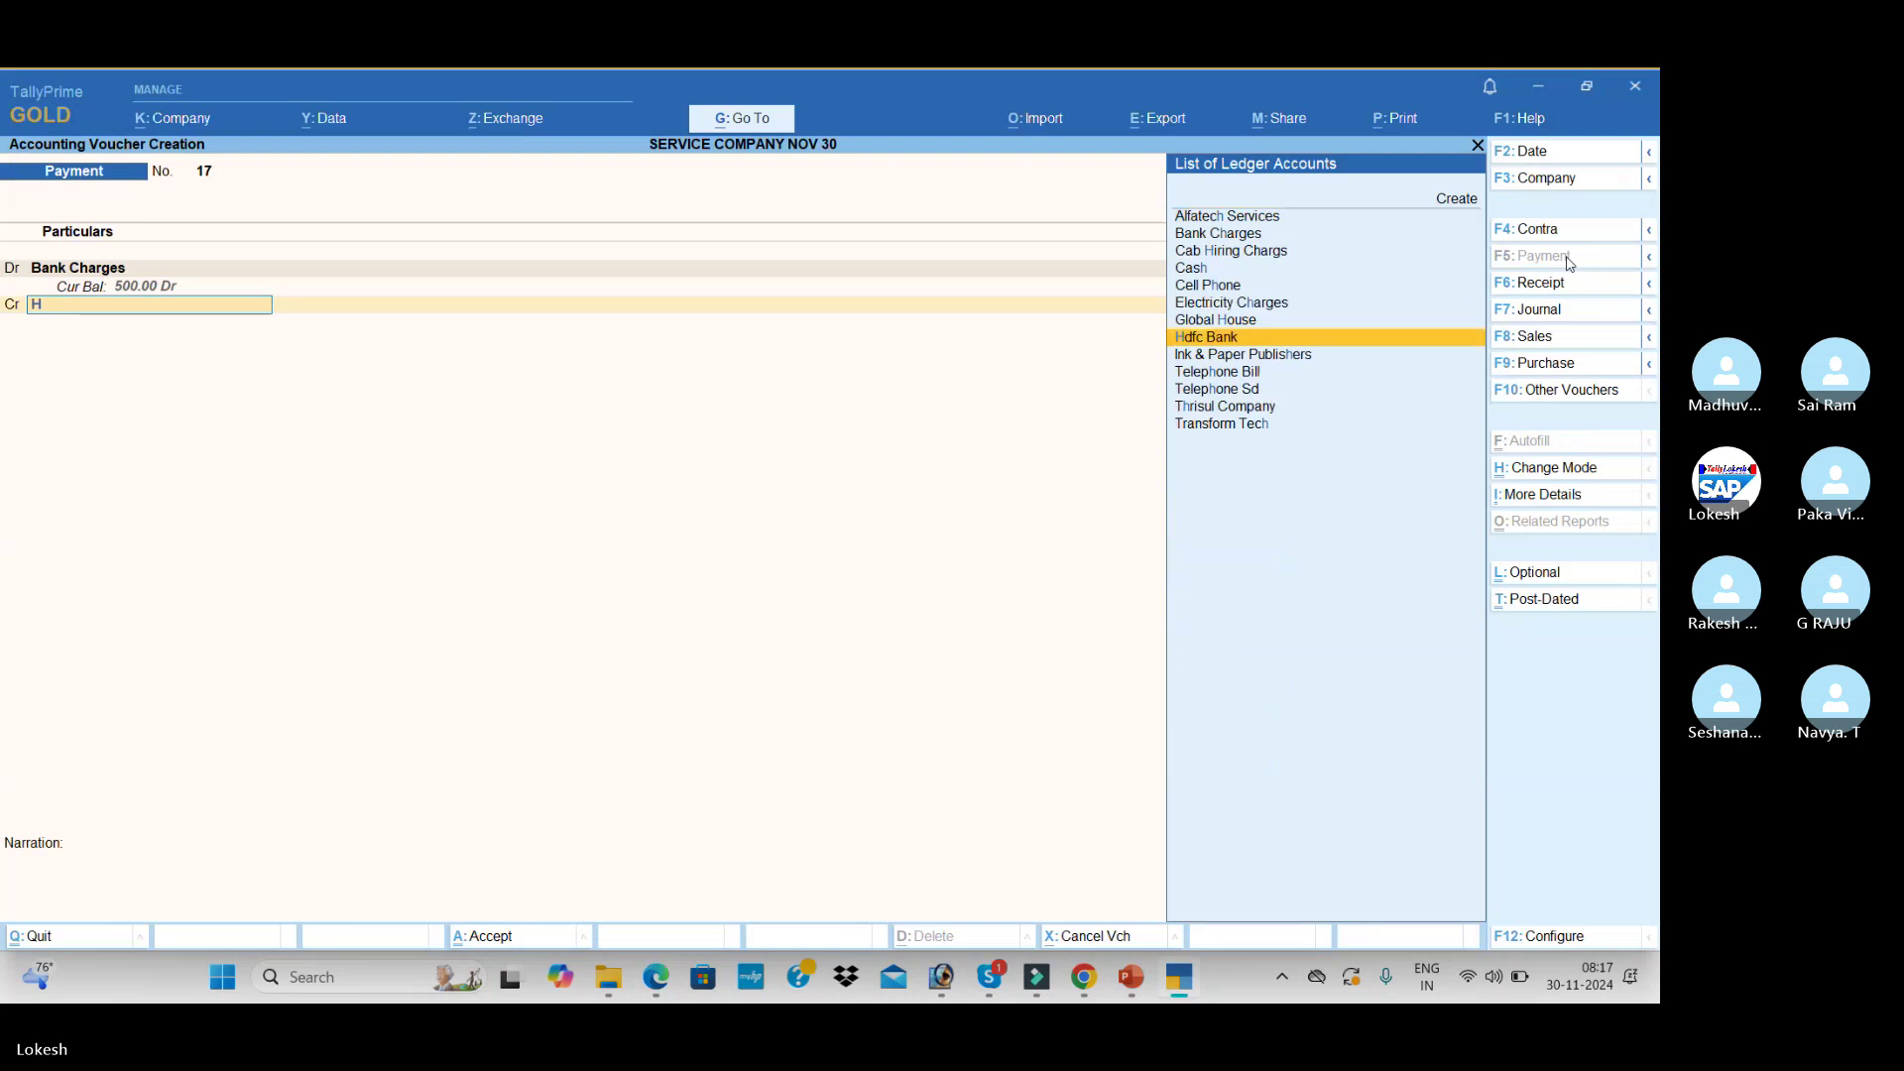
pyautogui.press('Return')
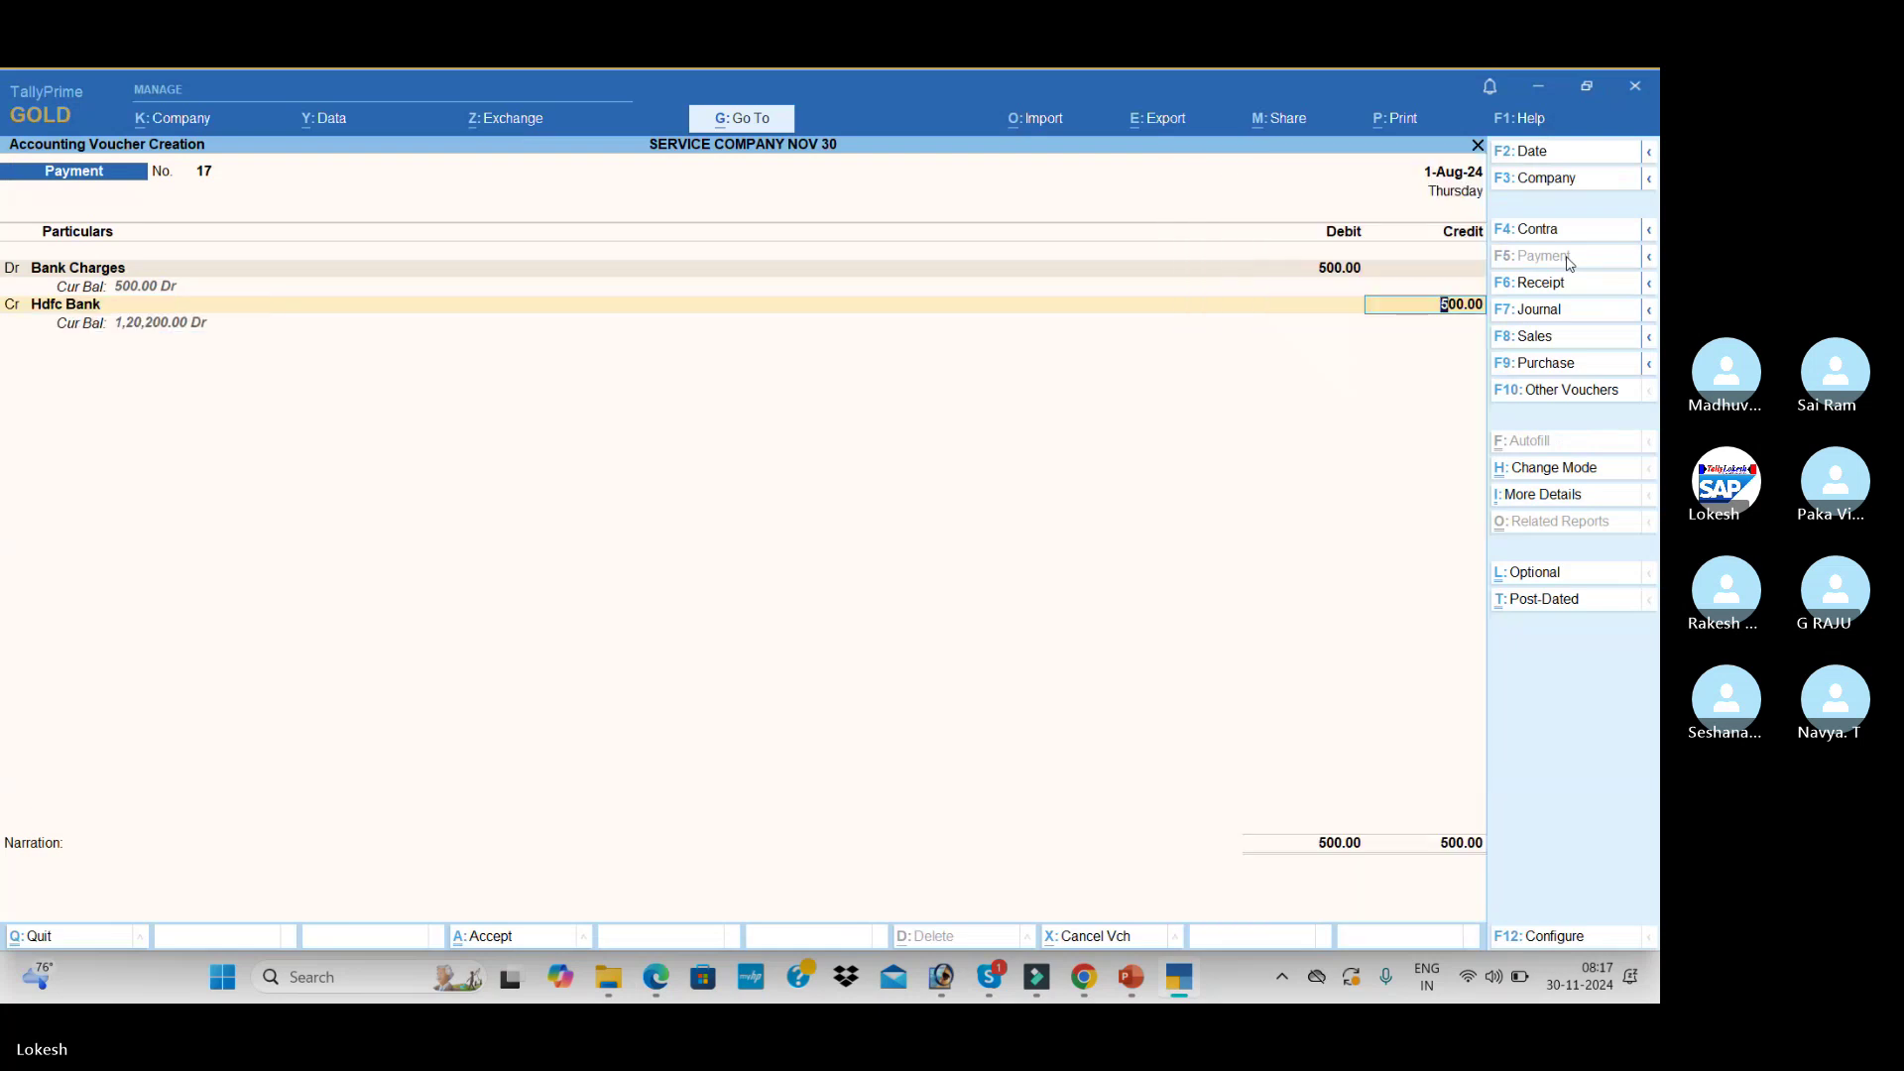
pyautogui.press('Return')
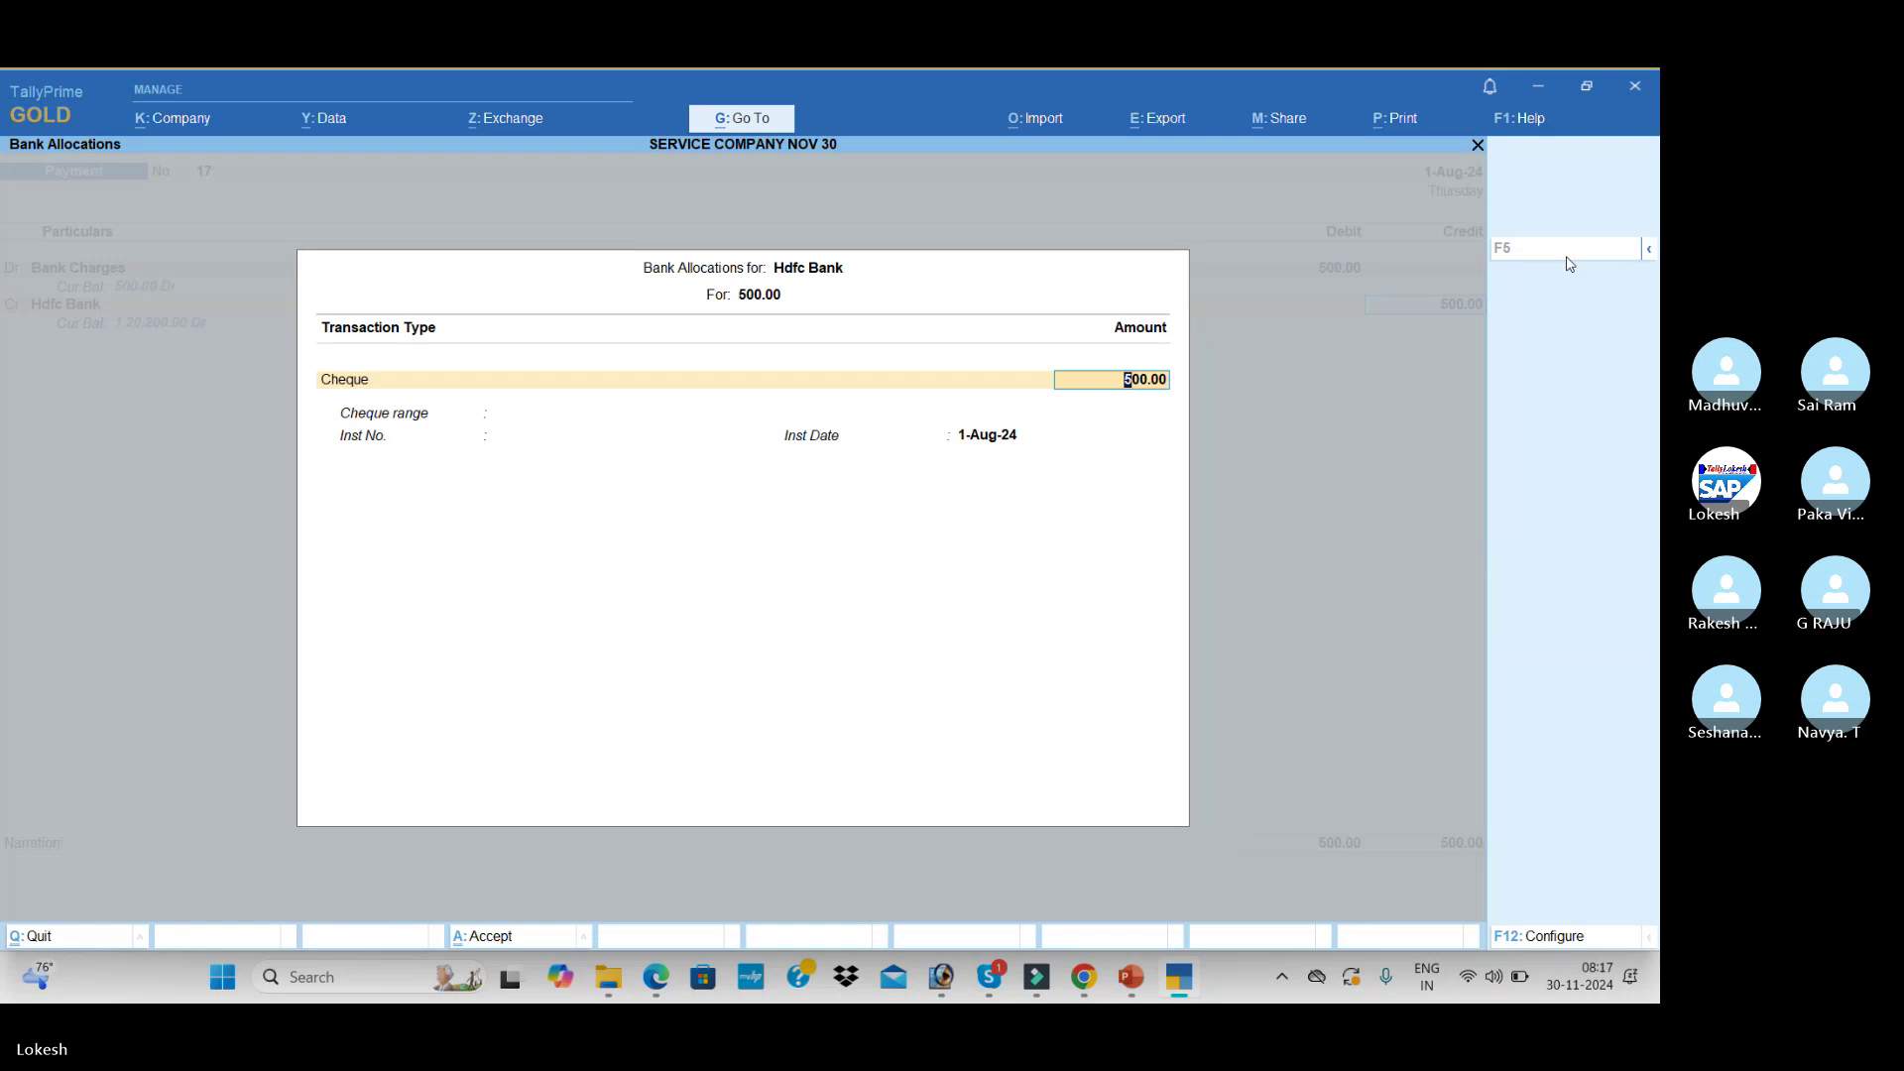
pyautogui.press('Return')
pyautogui.press('Return')
pyautogui.press('Return')
pyautogui.press('Return')
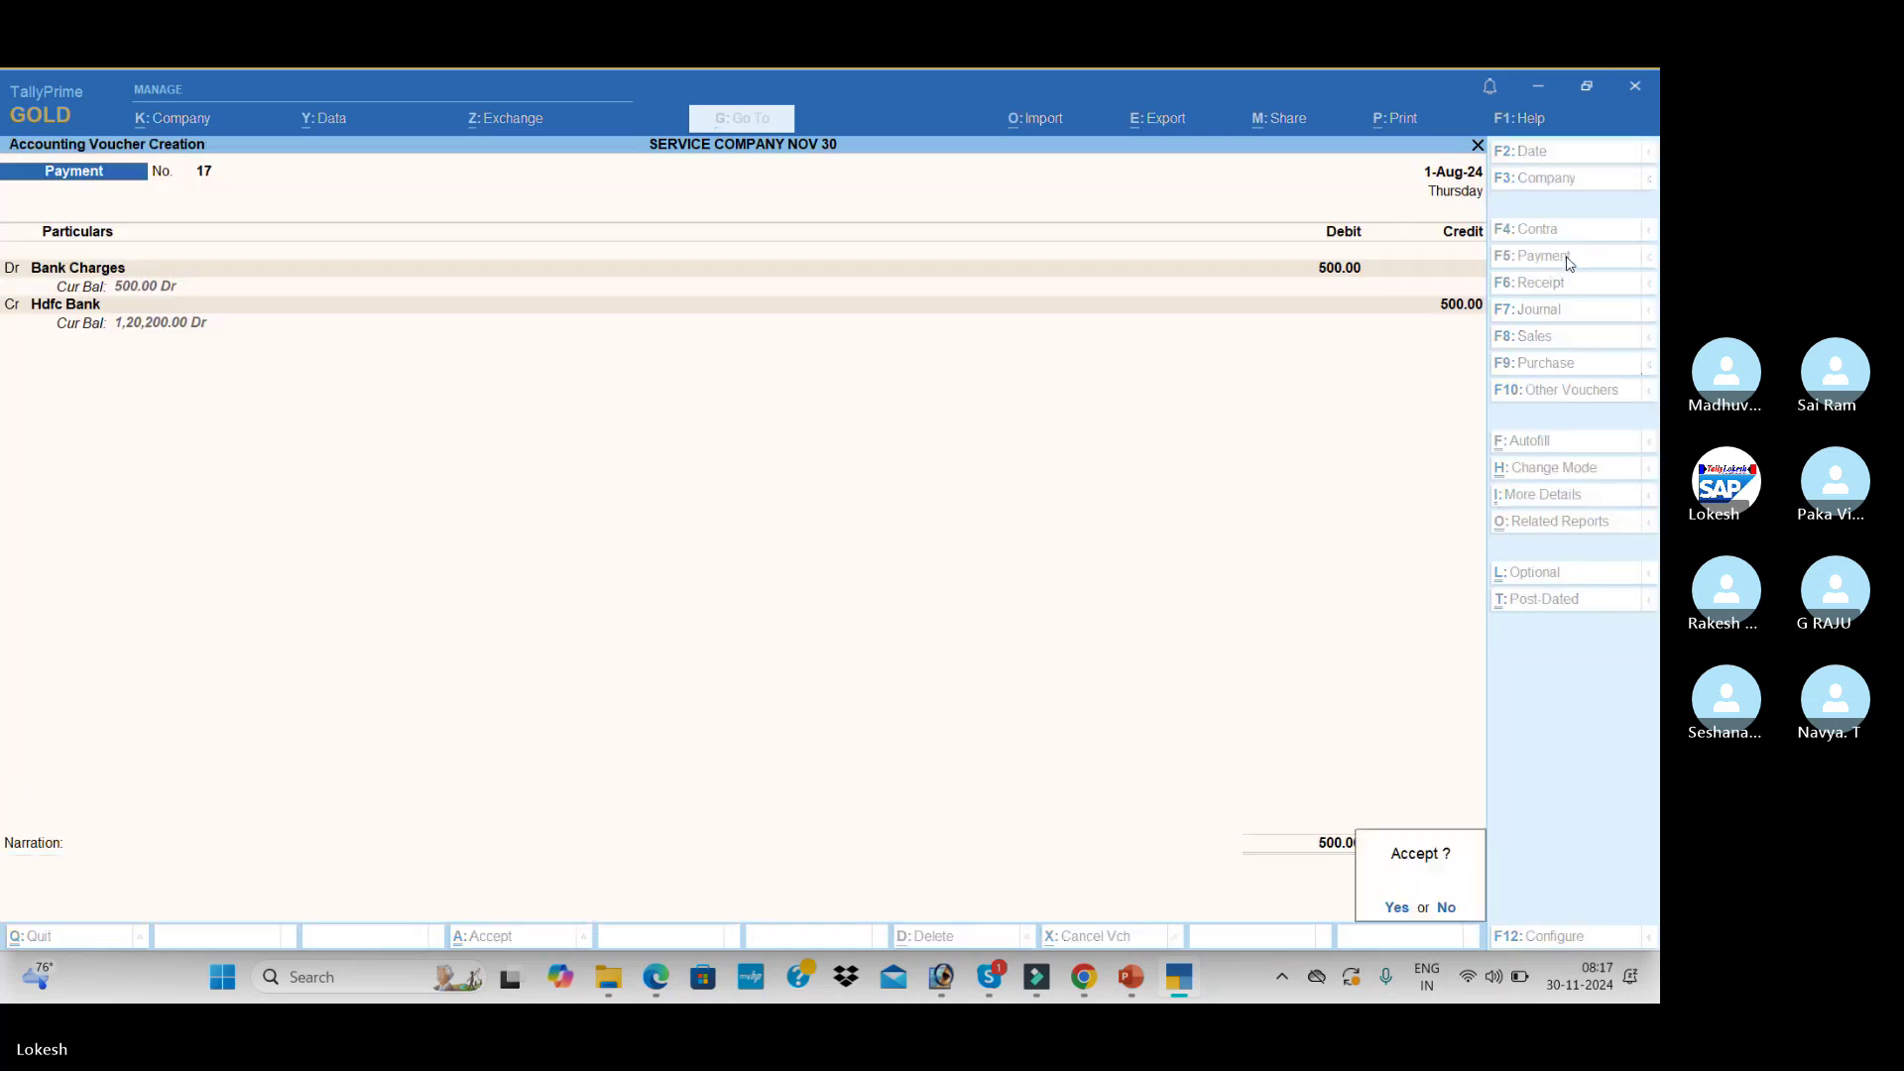
pyautogui.press('Return')
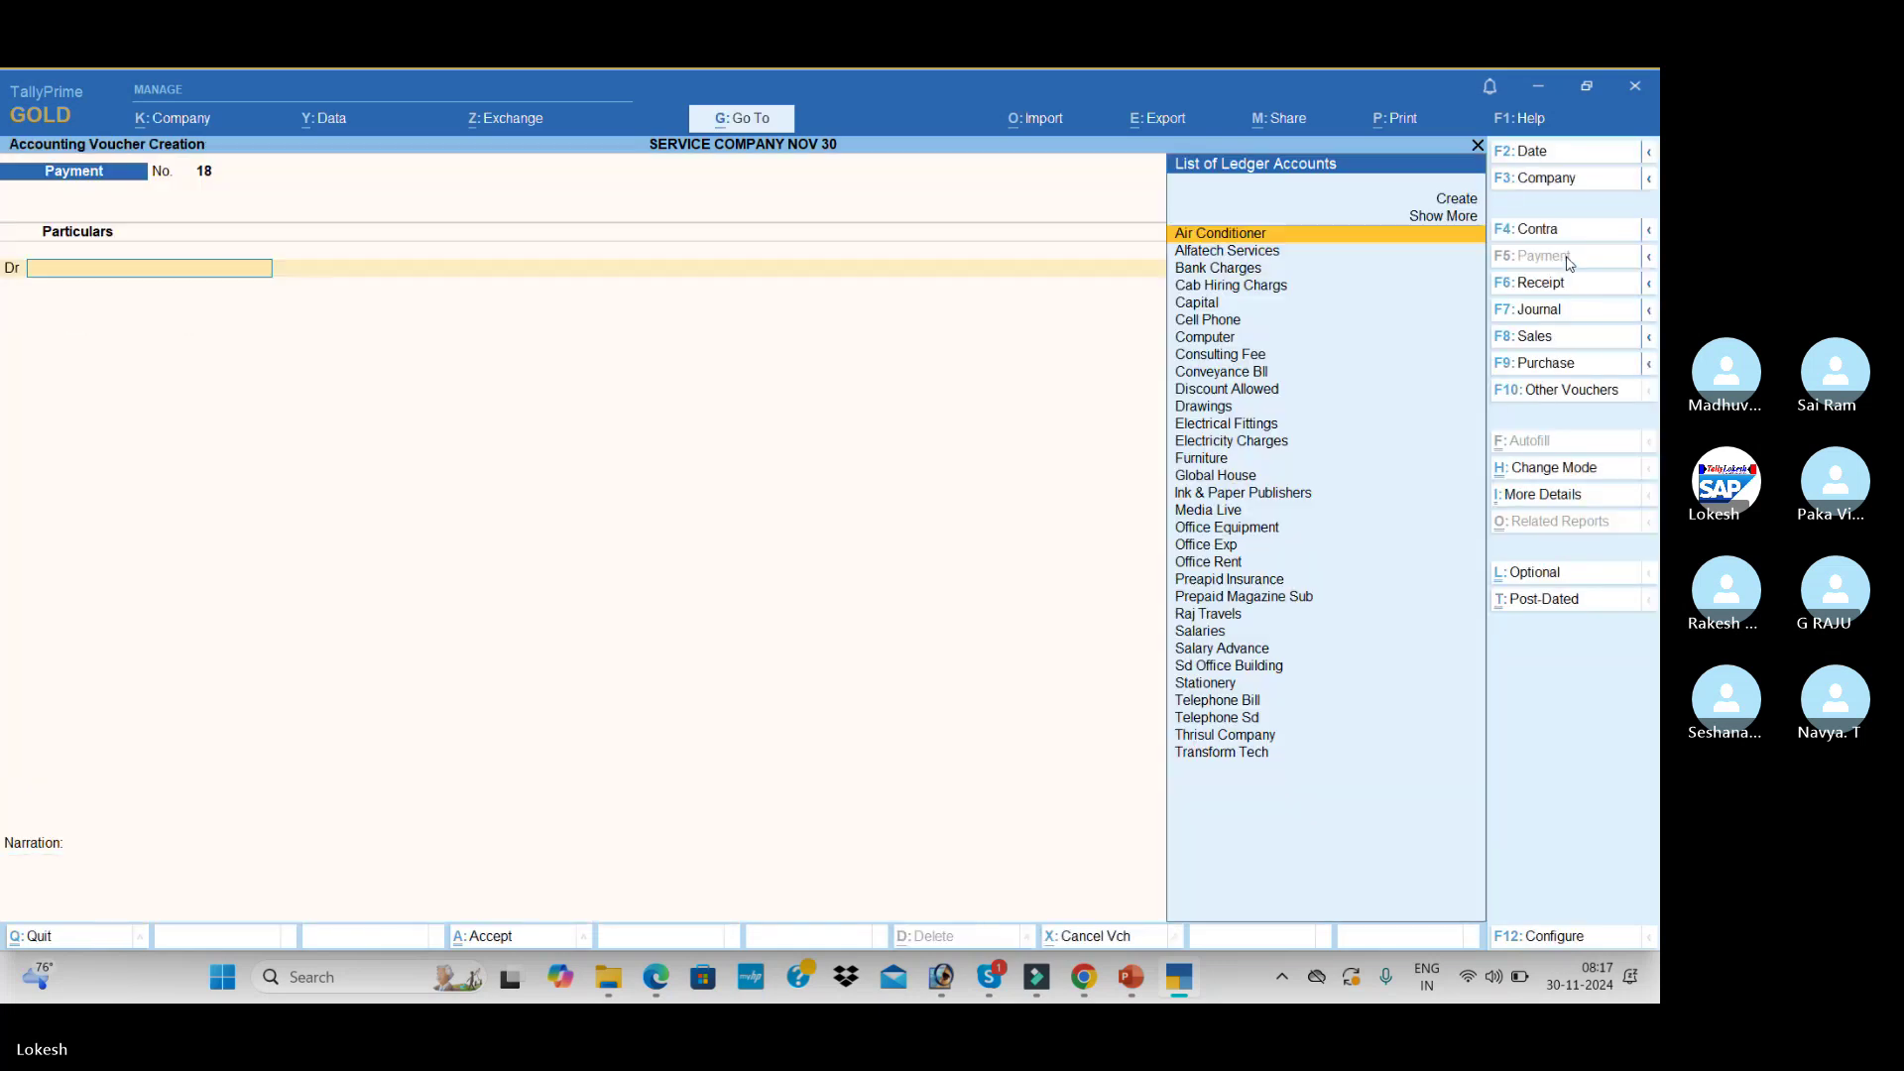
# - Look through the February and March entries of the PDF exercise for new kinds of transactions
pyautogui.hotkey('alt', 'Tab')
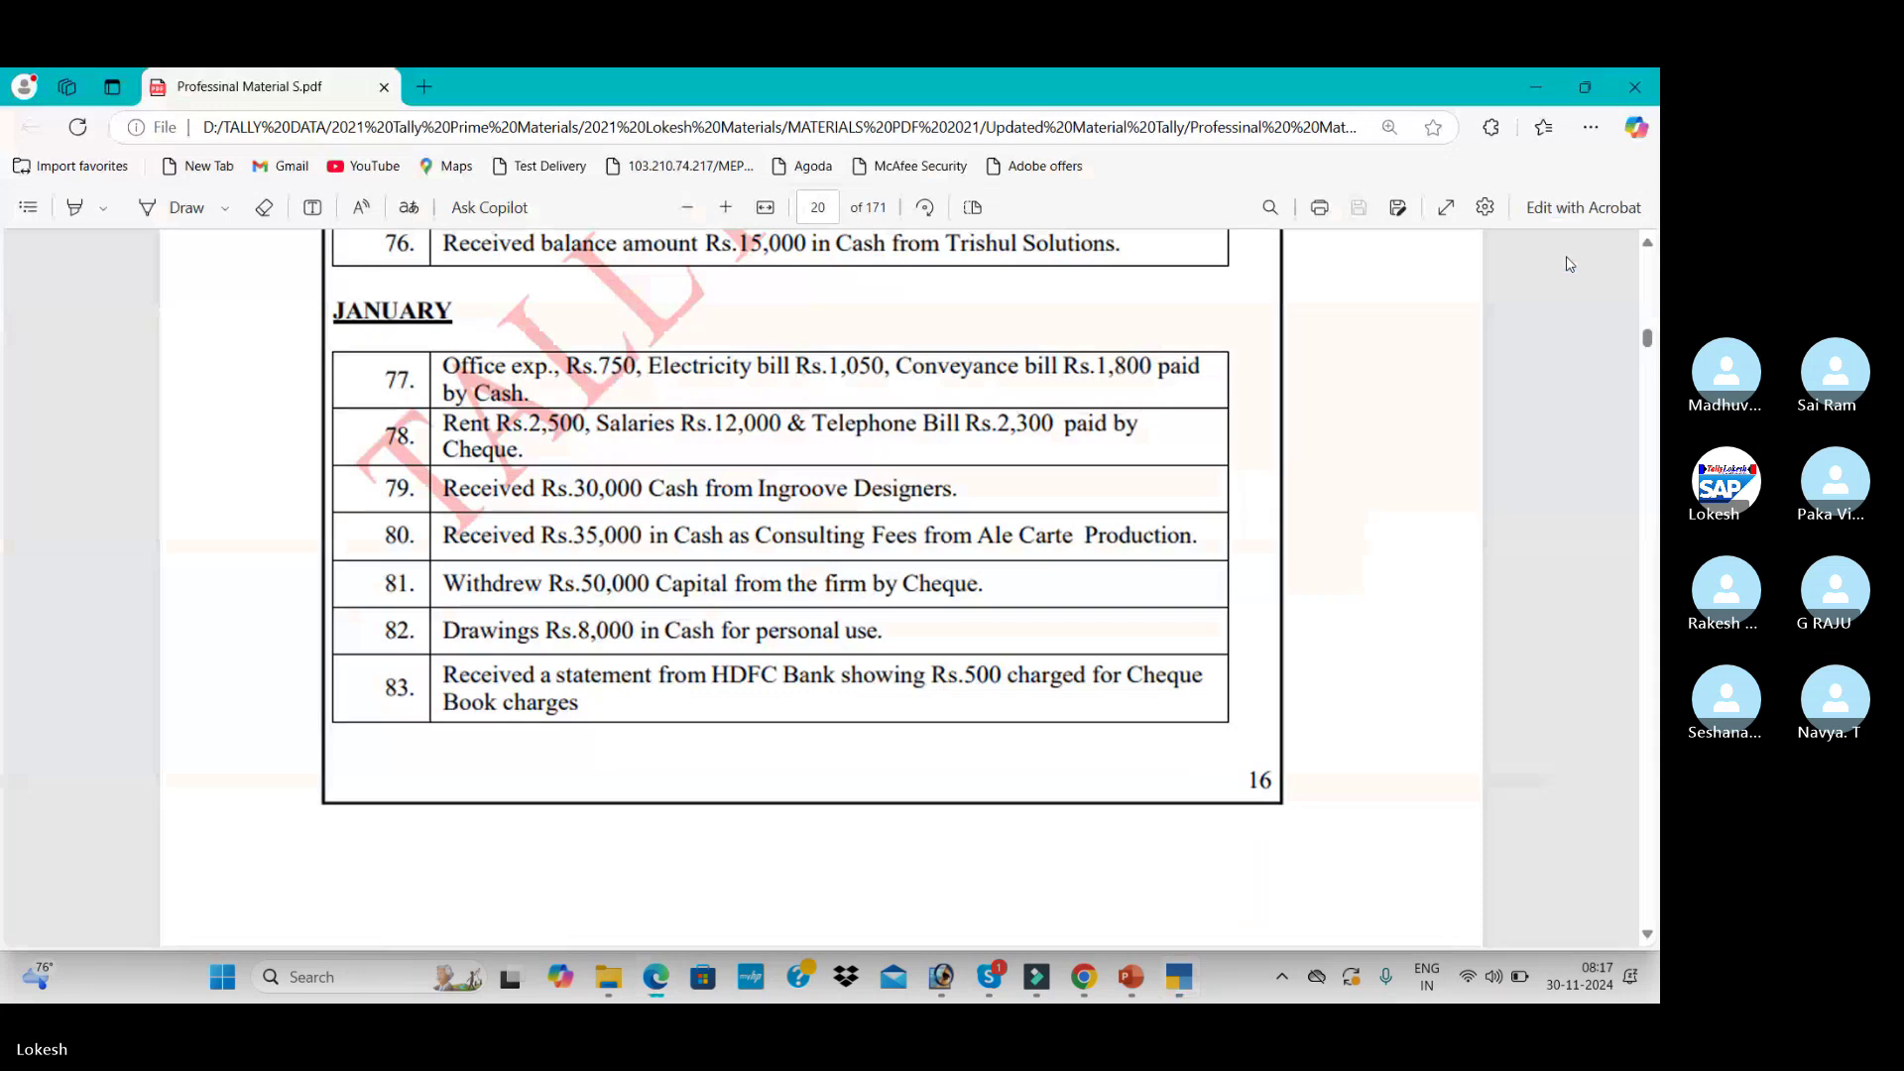
pyautogui.scroll(-5, 1389, 384)
pyautogui.scroll(-6, 1389, 384)
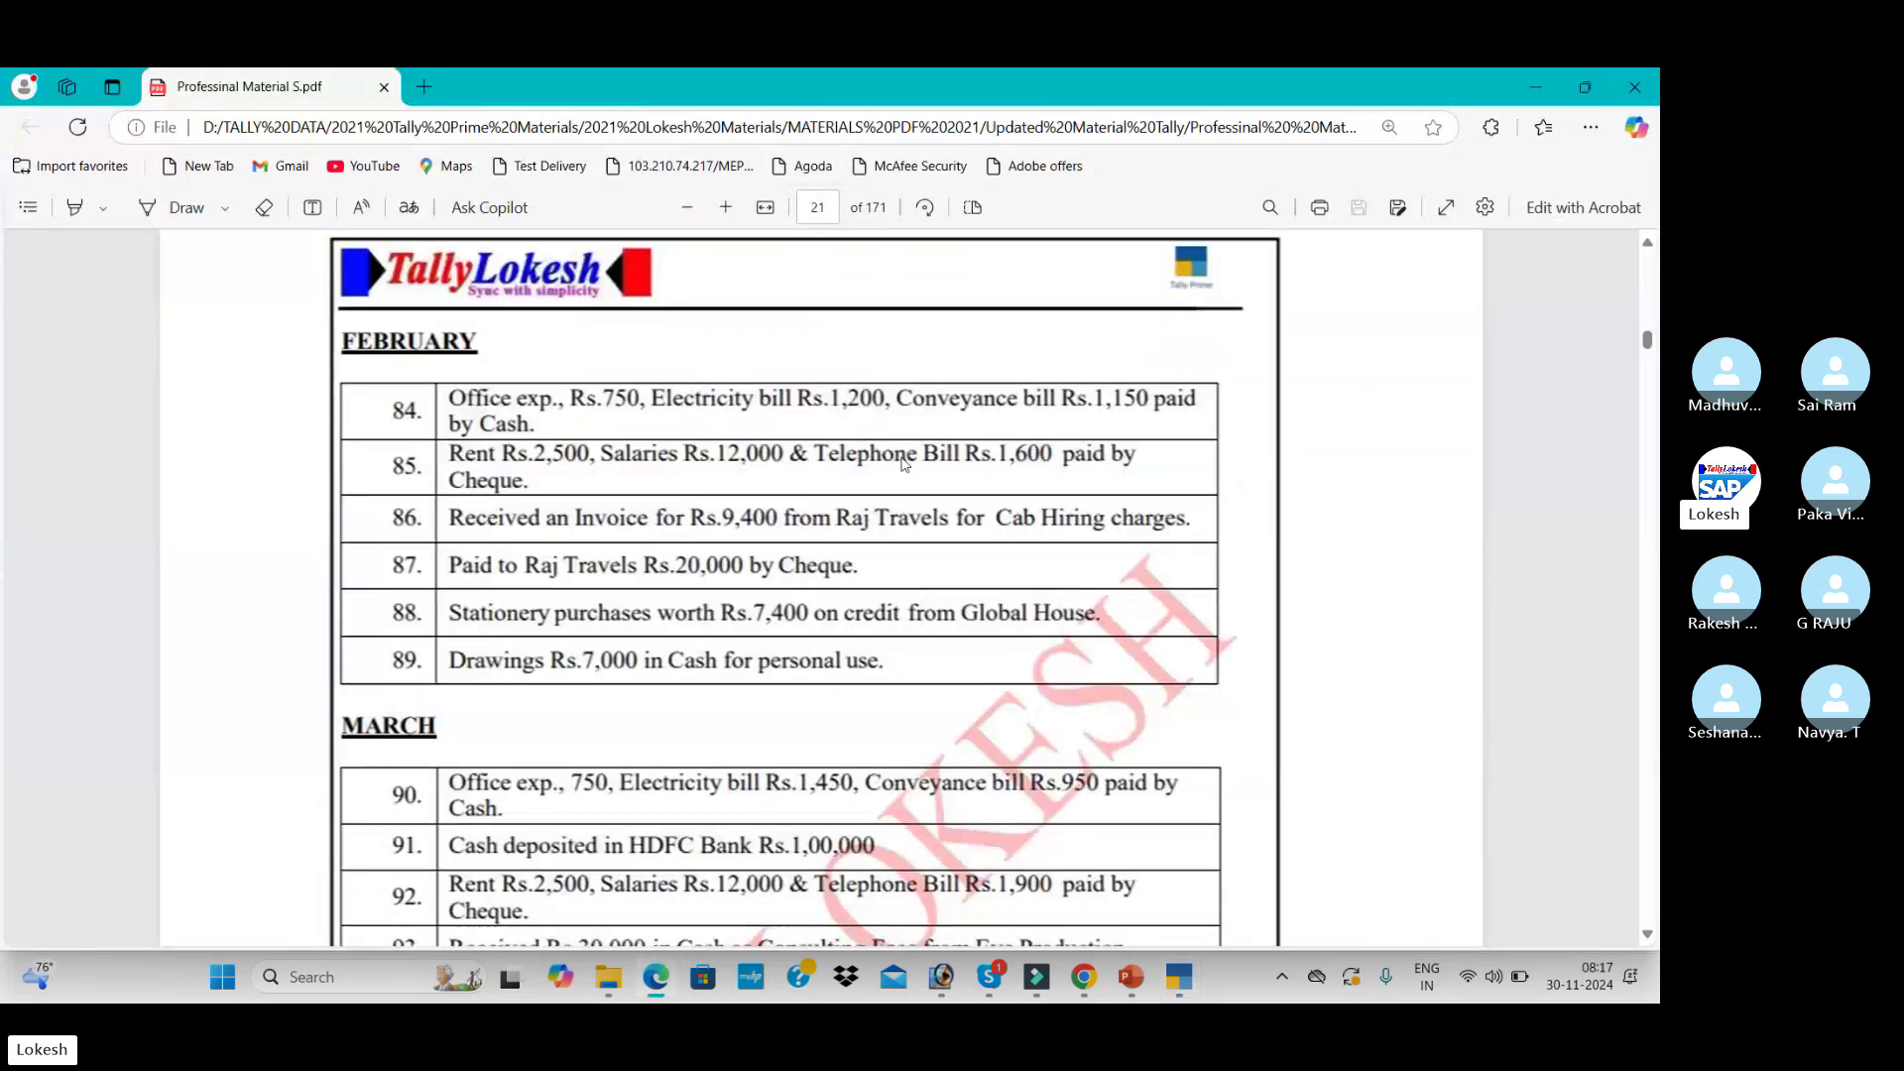
# - Switch to the Skype call, mute and unmute the microphone, and return to the PDF
pyautogui.hotkey('alt', 'Tab')
pyautogui.hotkey('alt', 'Tab')
pyautogui.hotkey('alt', 'Tab')
pyautogui.hotkey('alt', 'Tab')
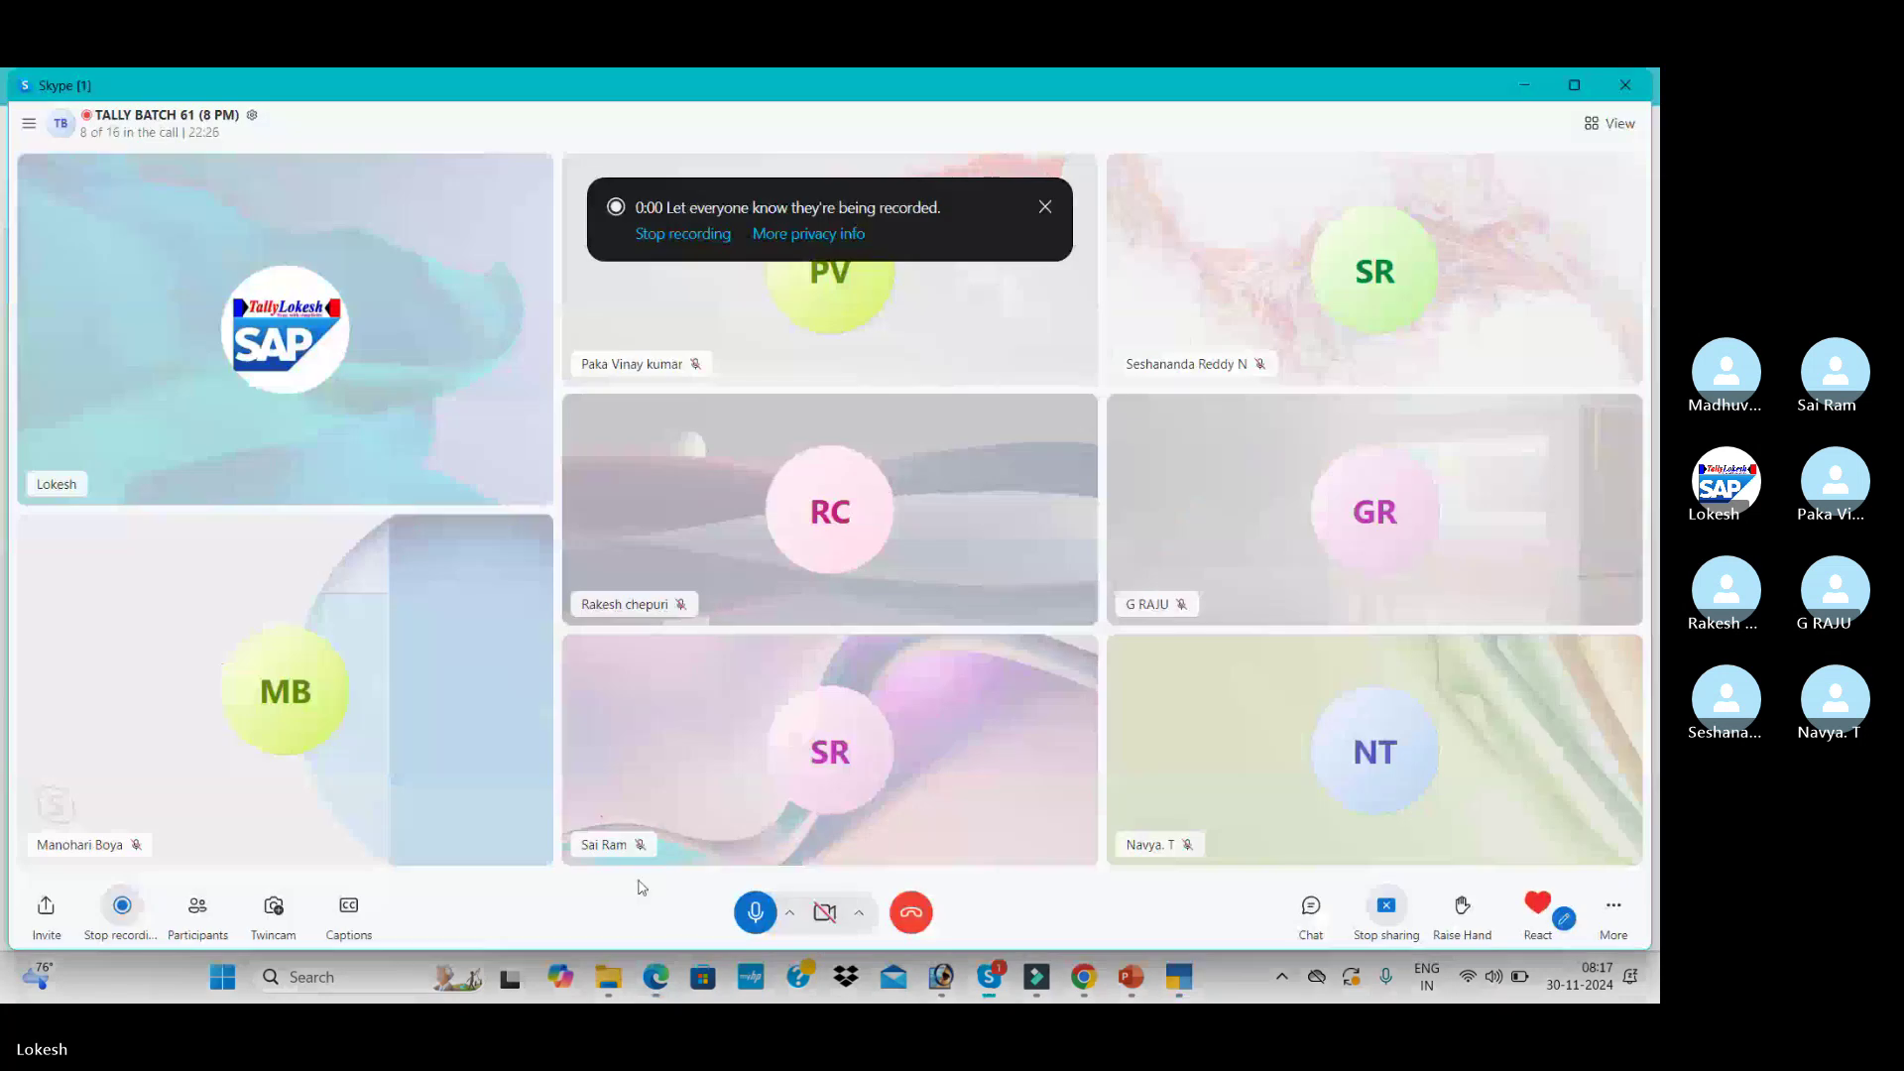
pyautogui.click(752, 920)
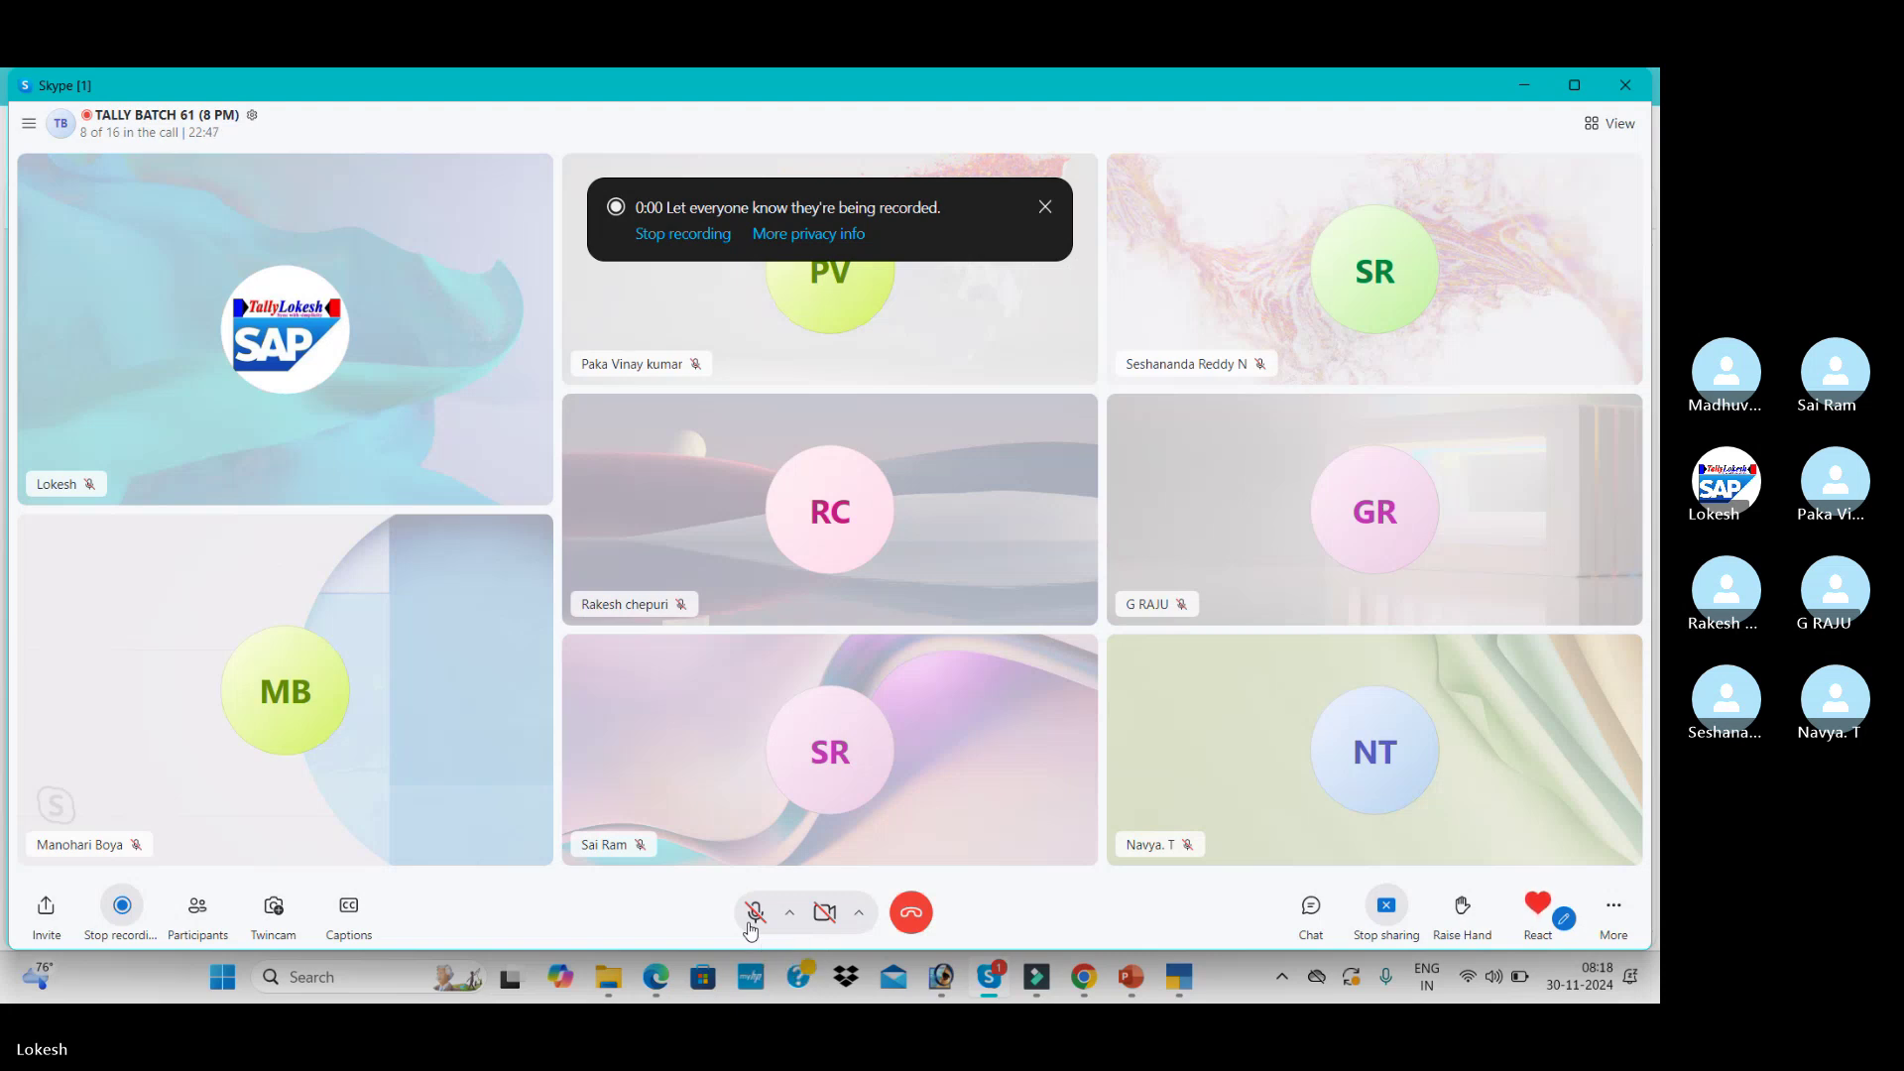
pyautogui.click(750, 924)
pyautogui.hotkey('alt', 'Tab')
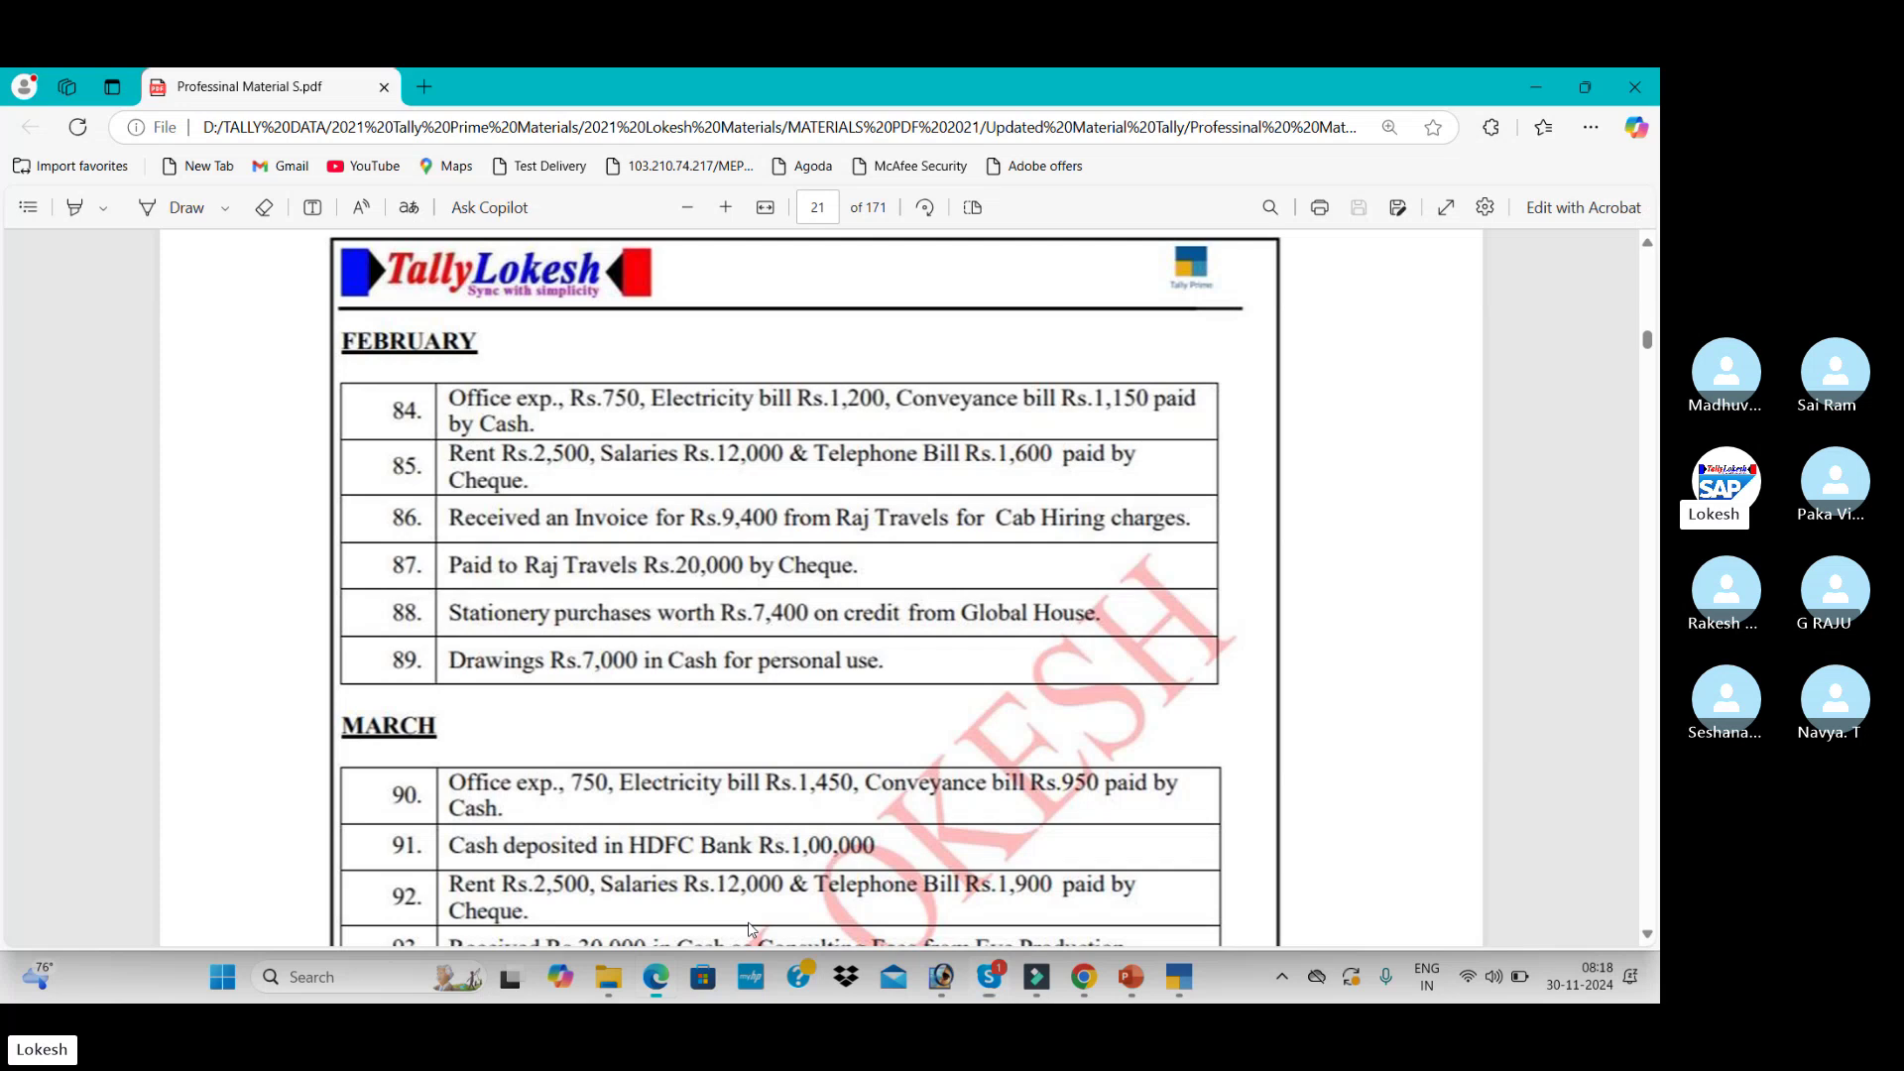
# - Look through the February and March transactions and the provision, depreciation, prepaid and other adjustment entries in the PDF exercise
pyautogui.hotkey('alt', 'Tab')
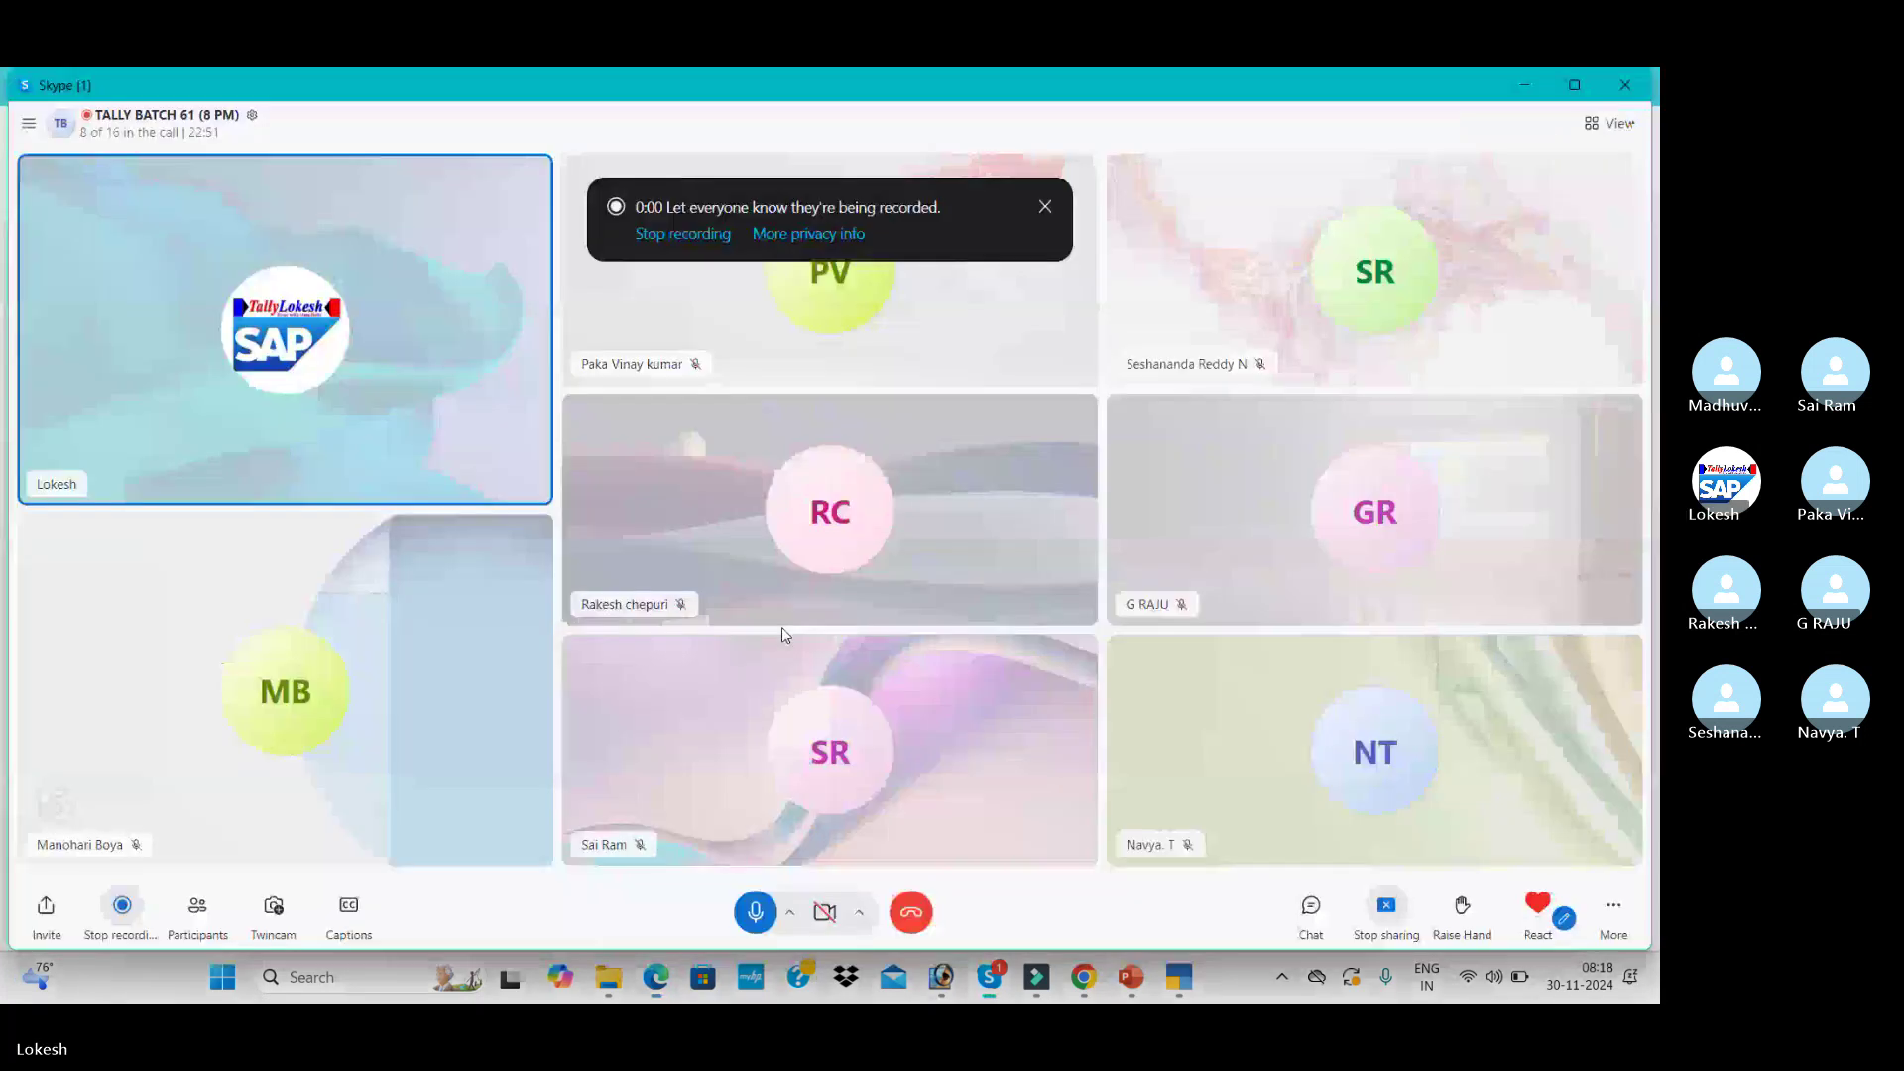
pyautogui.hotkey('alt', 'Tab')
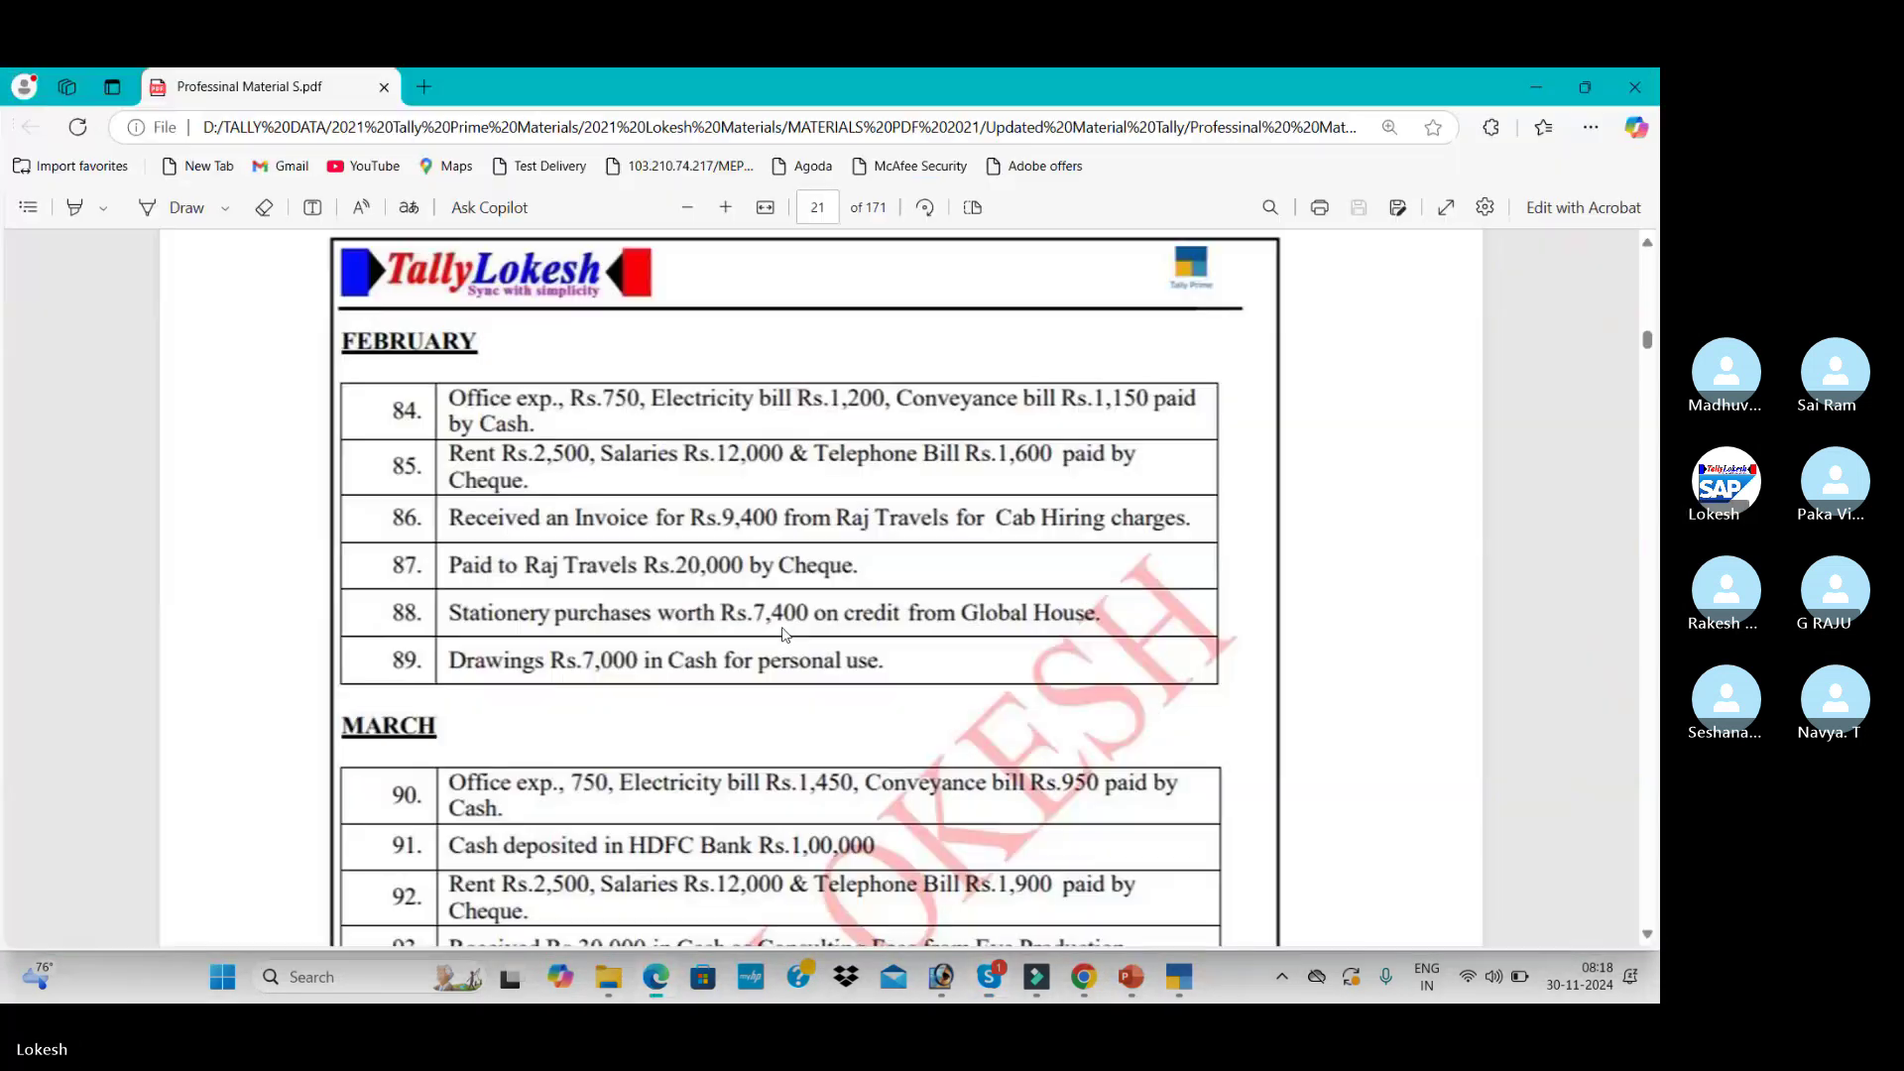
pyautogui.scroll(-1, 785, 634)
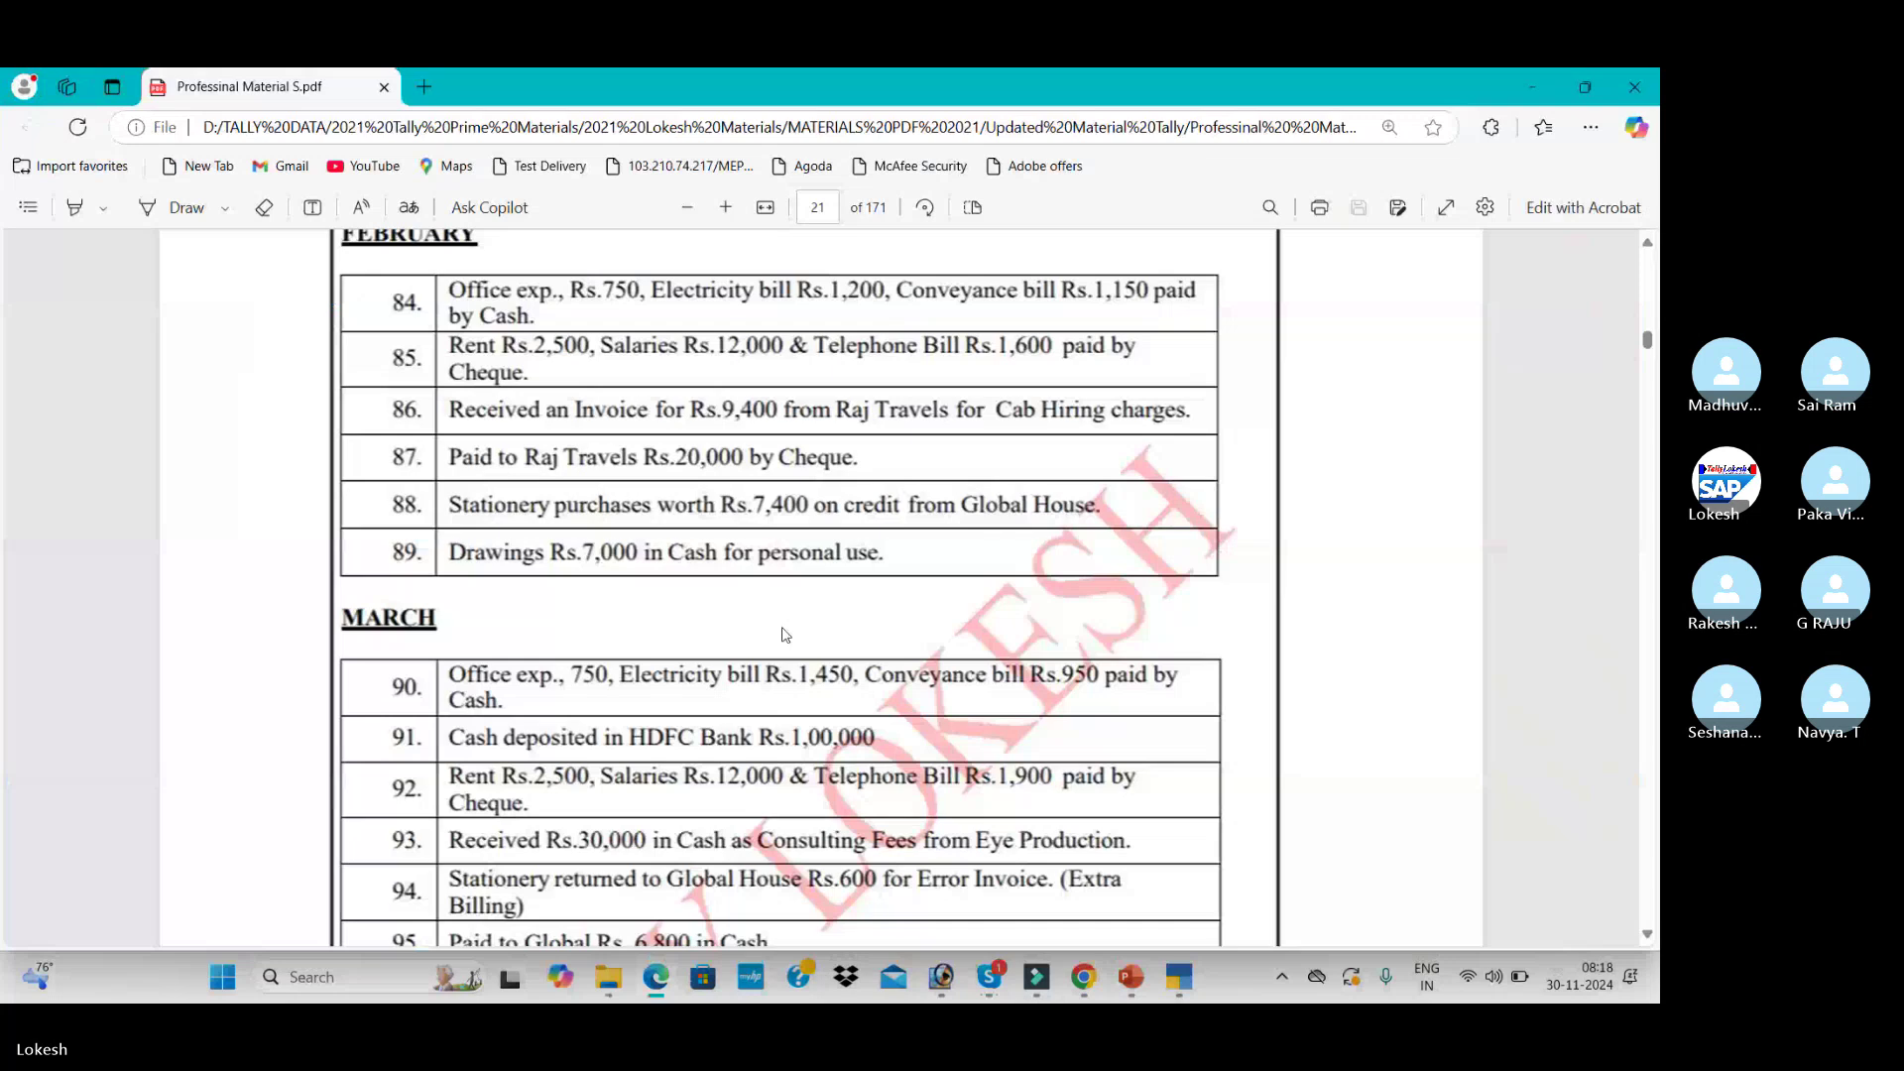
pyautogui.scroll(-2, 784, 635)
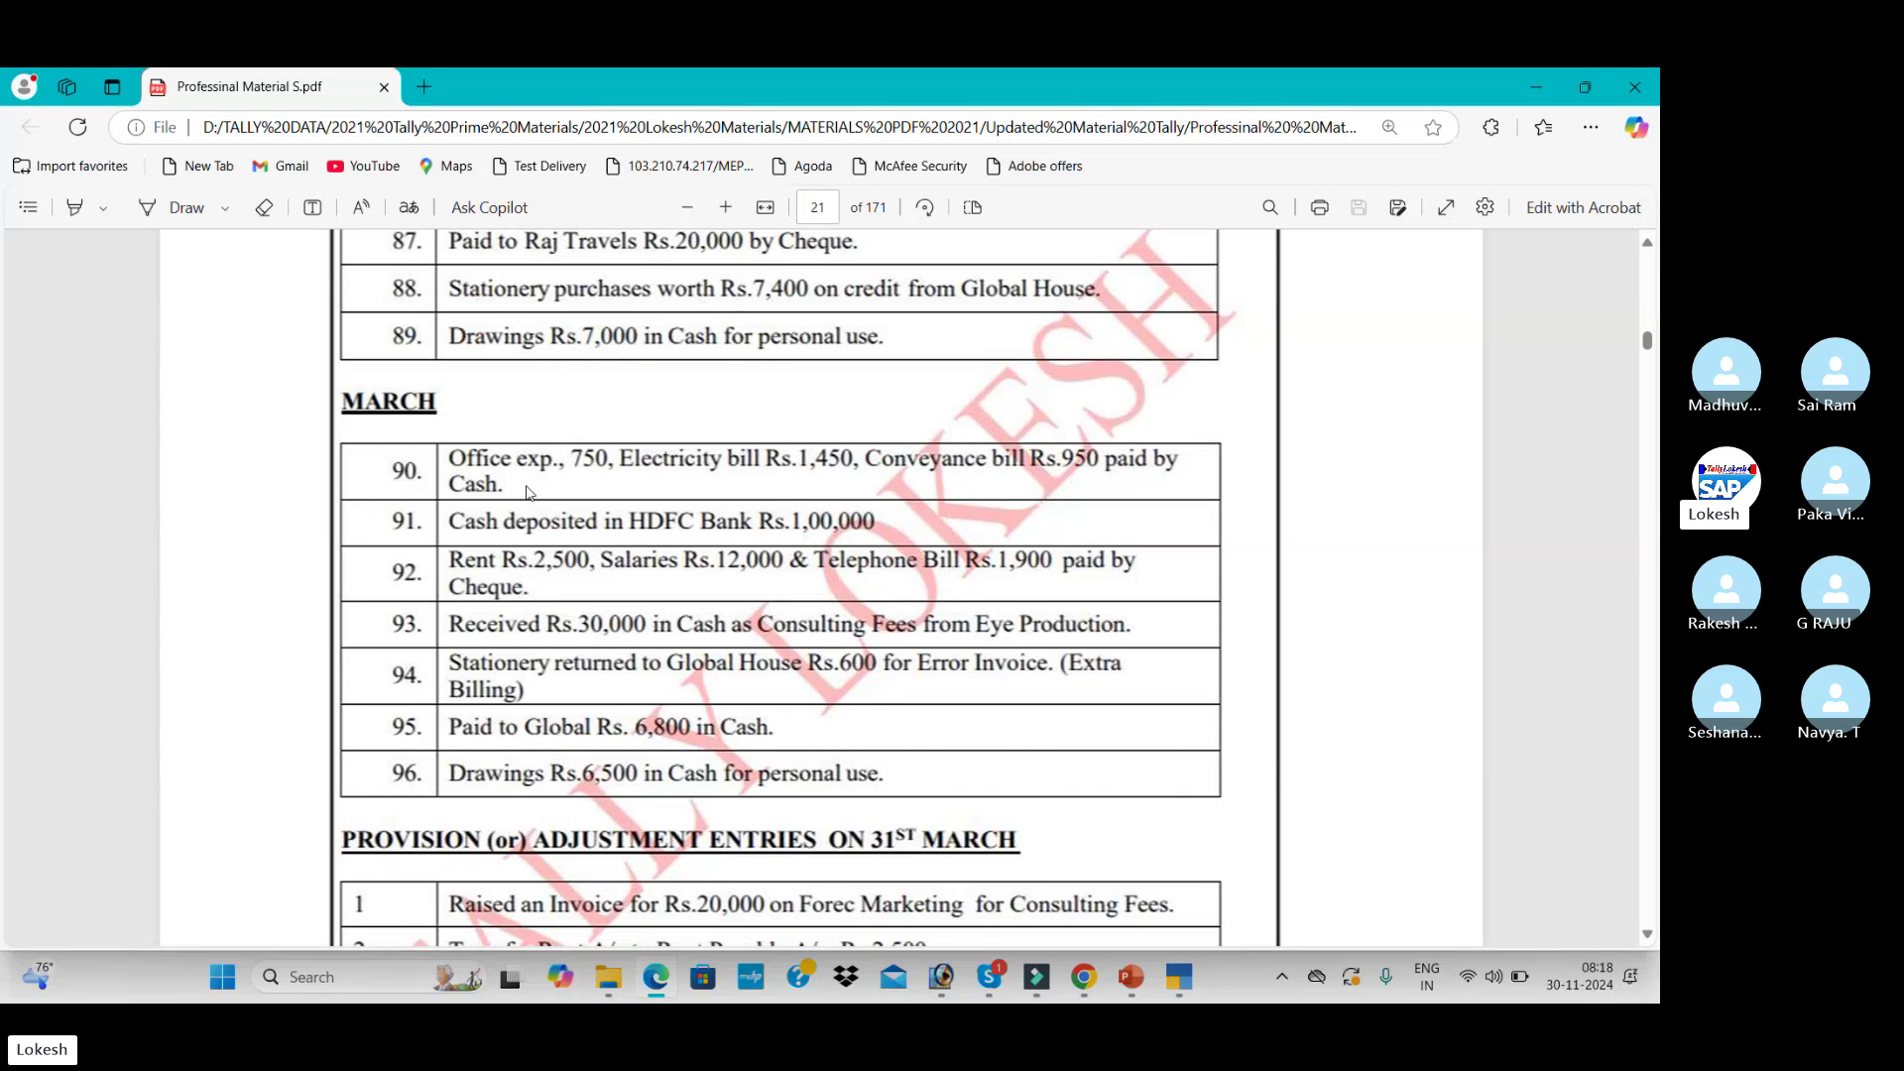
pyautogui.scroll(-2, 748, 520)
pyautogui.scroll(-2, 777, 650)
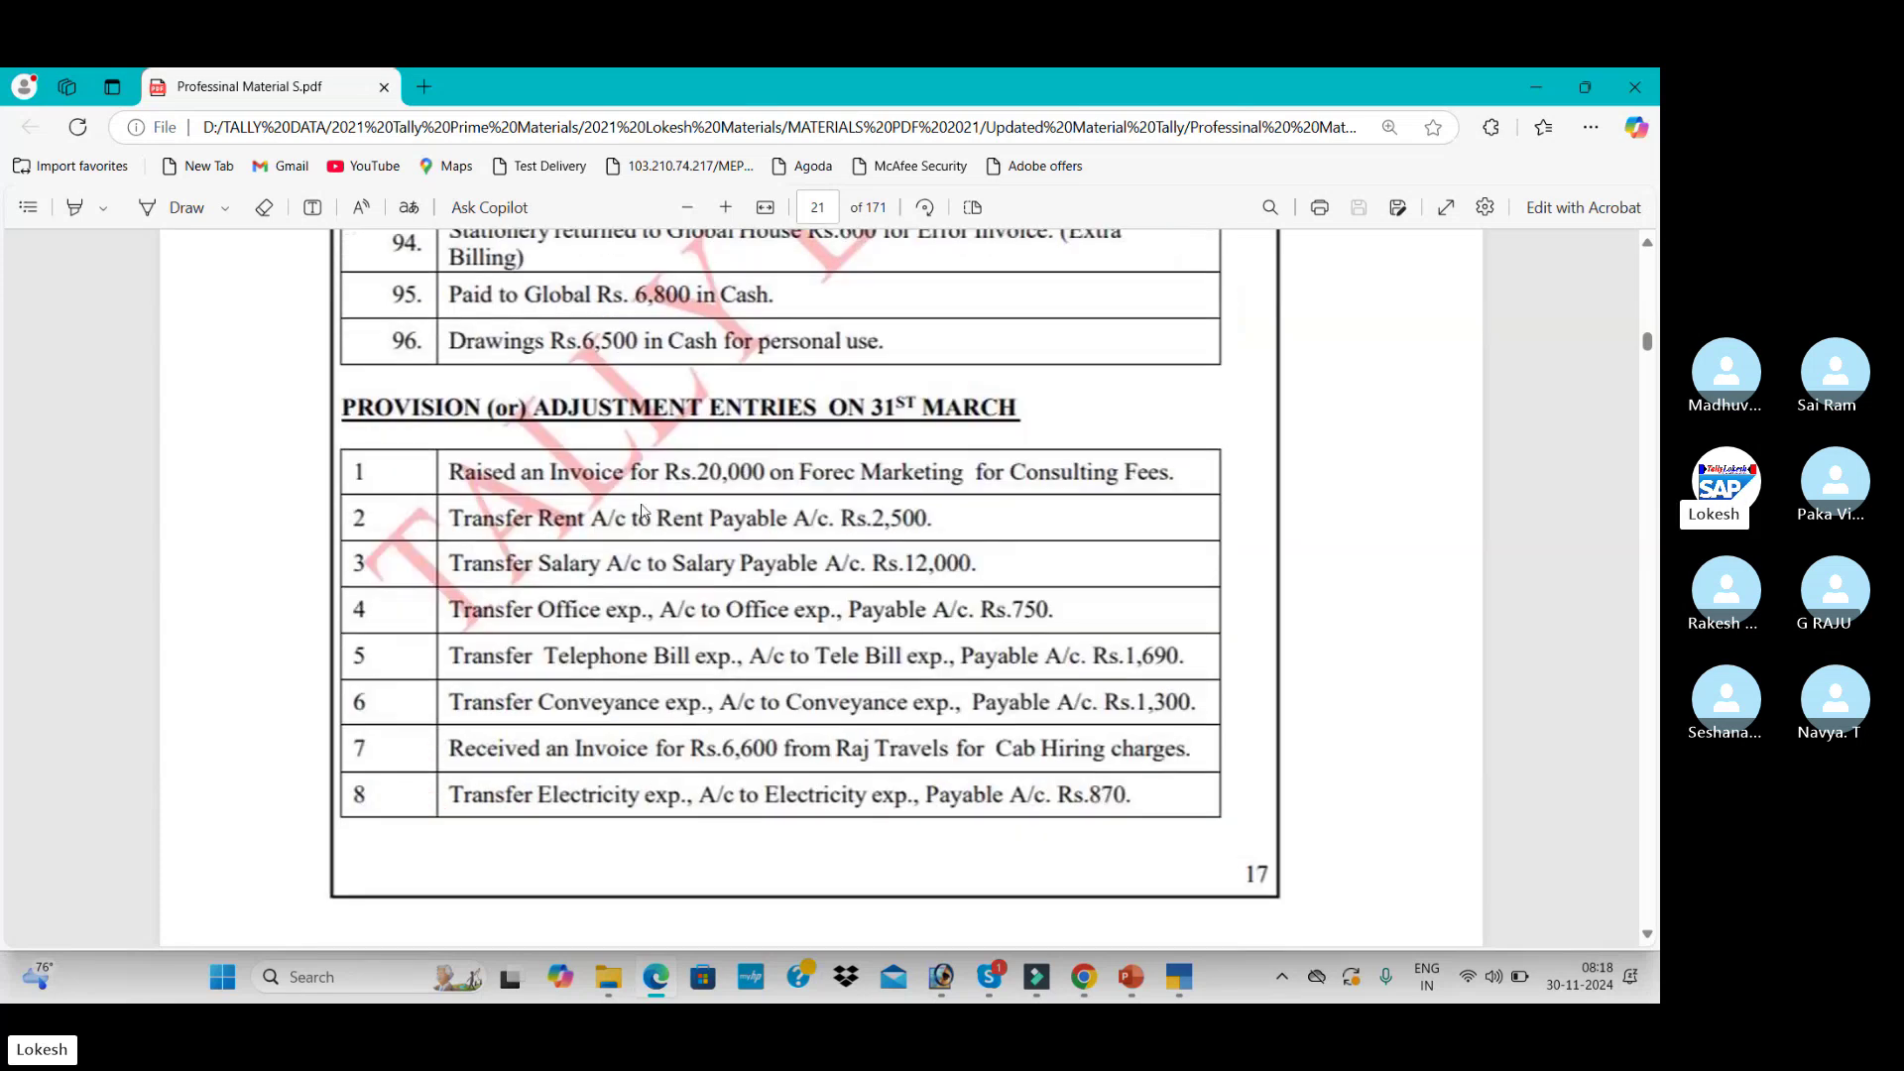
pyautogui.scroll(-6, 867, 778)
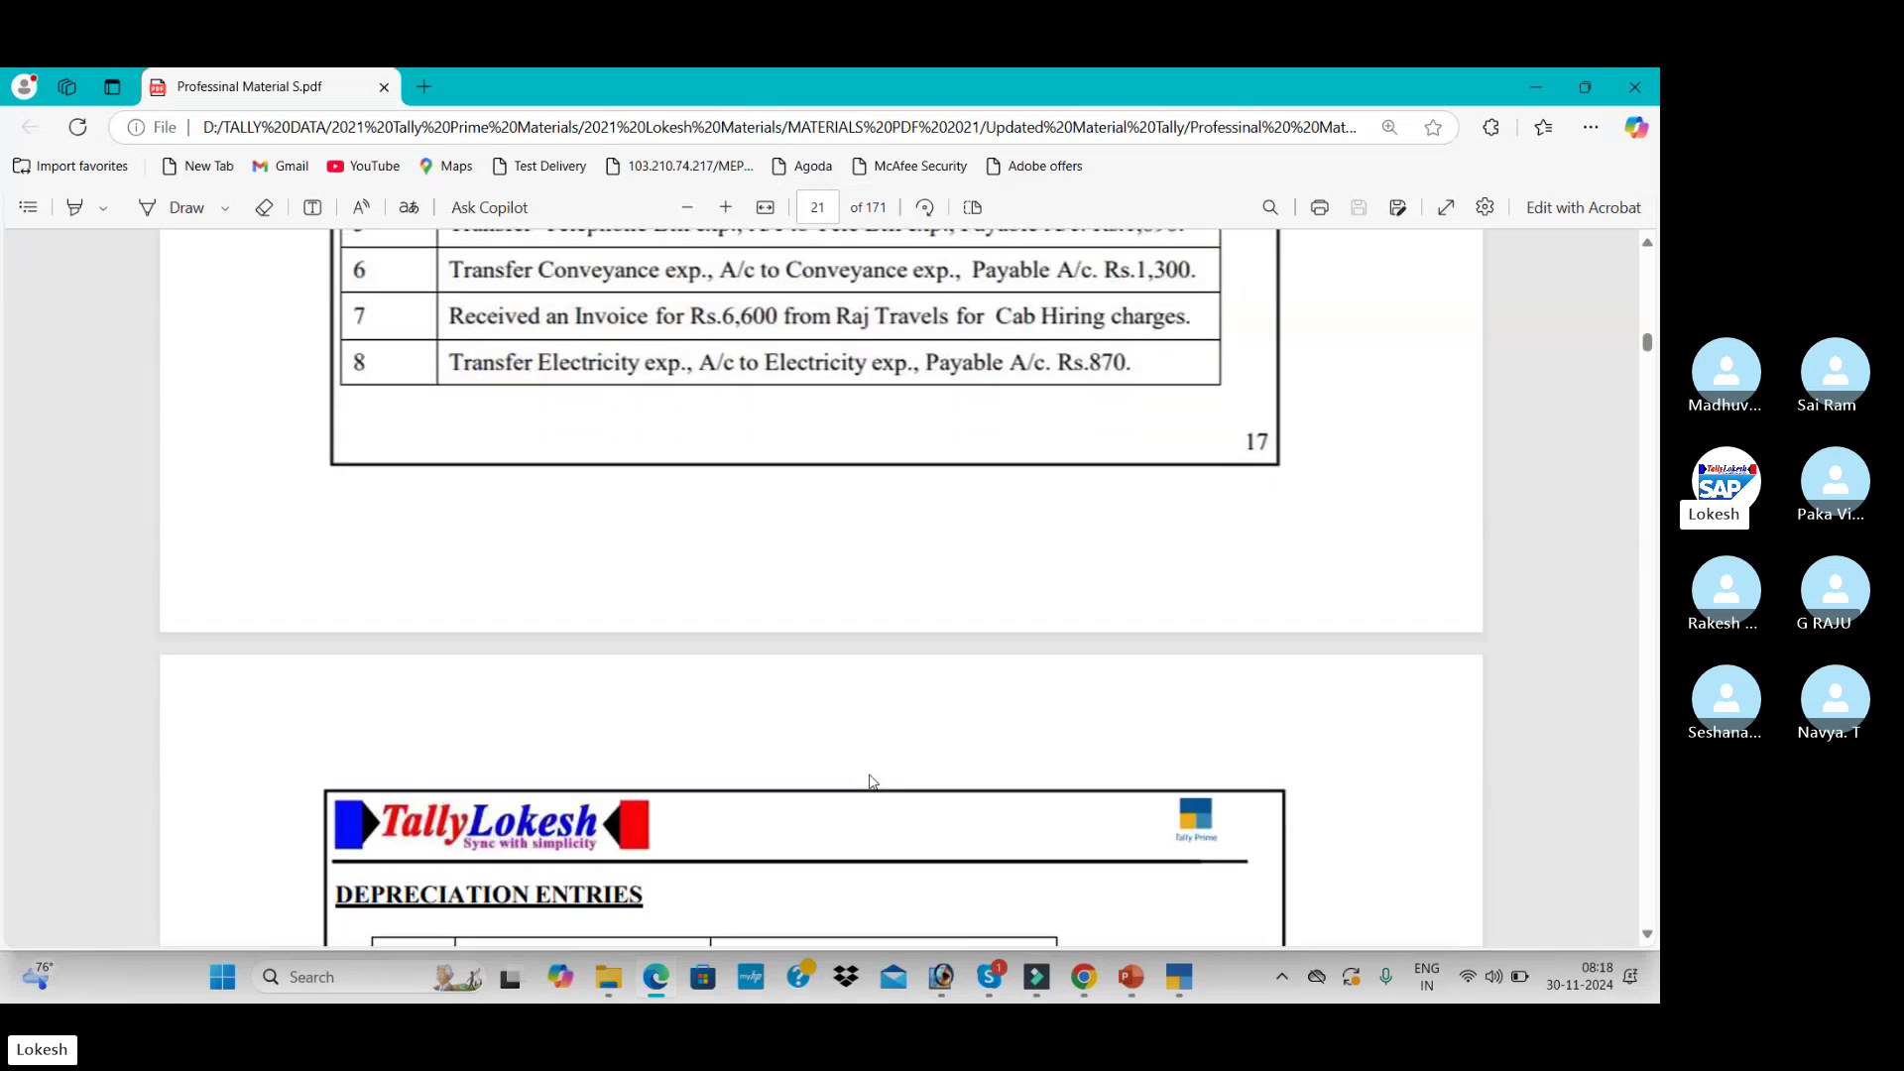
pyautogui.scroll(-3, 672, 716)
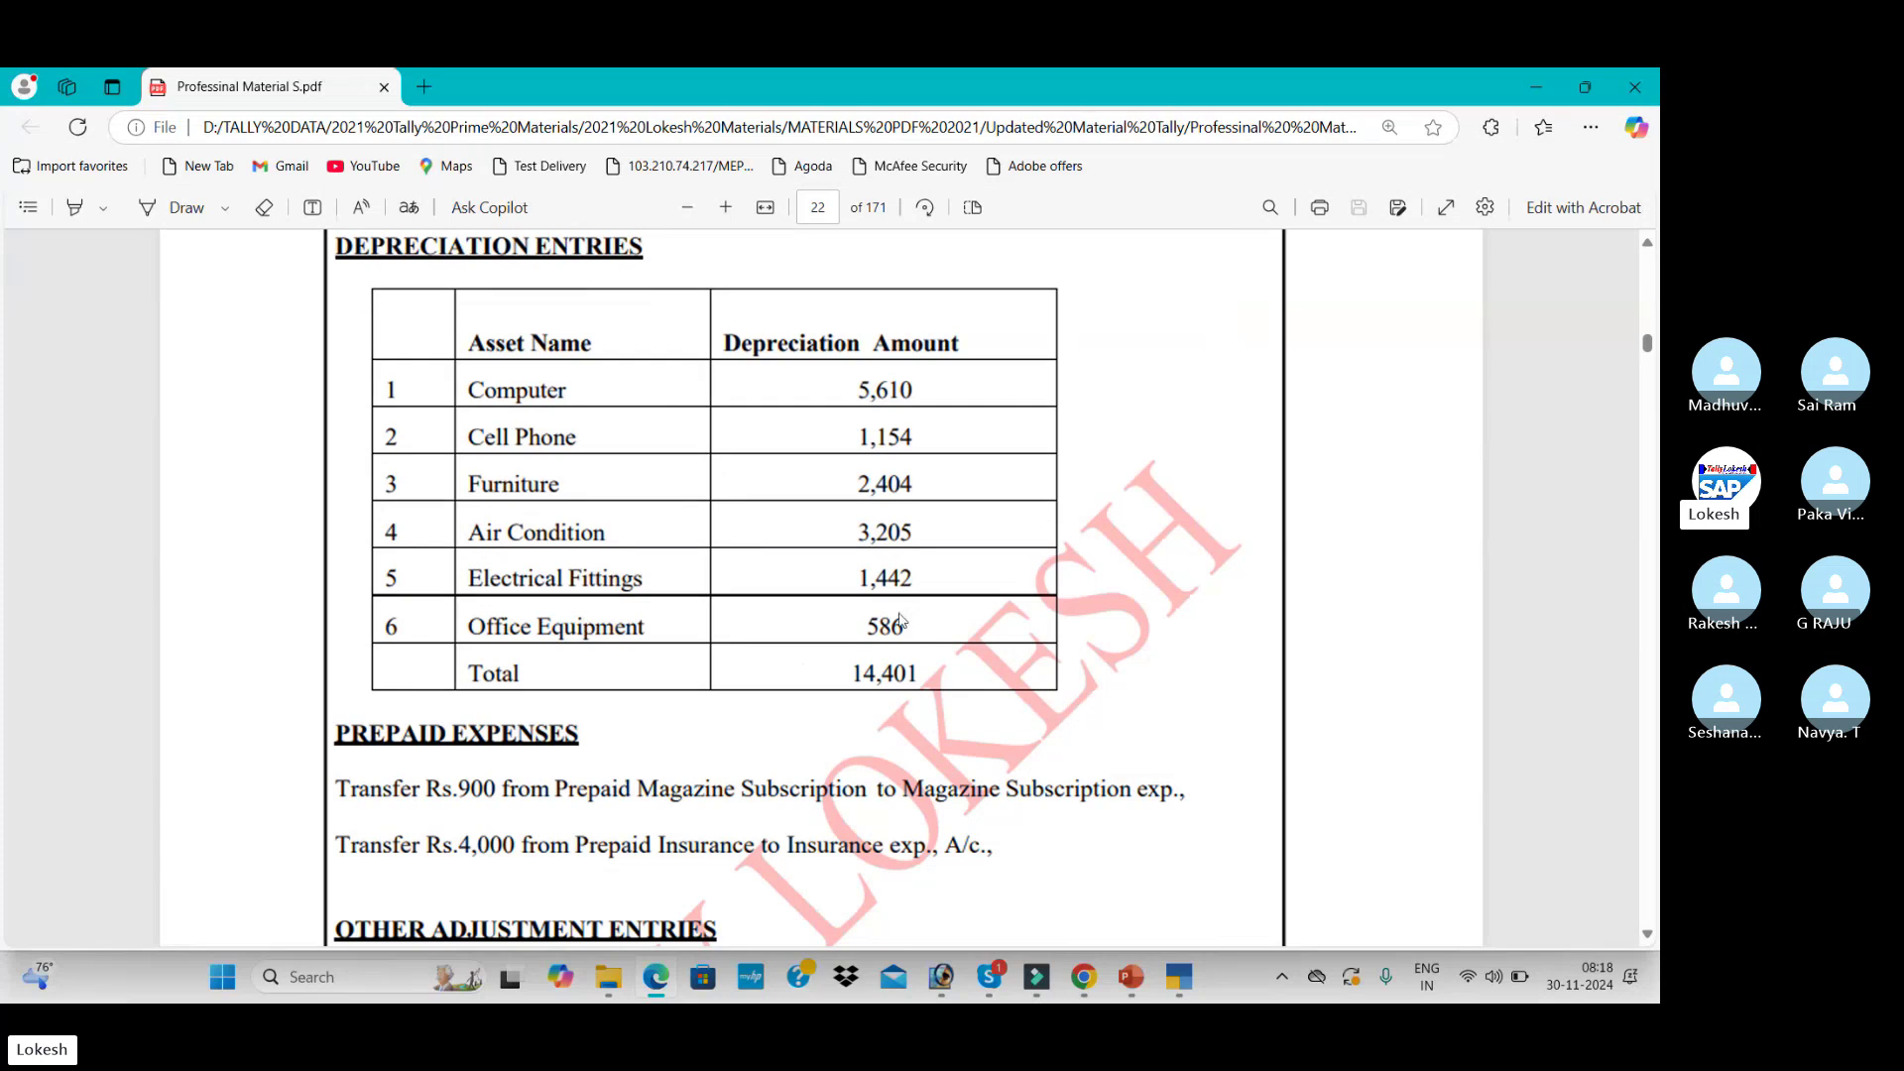
pyautogui.scroll(-3, 897, 669)
pyautogui.scroll(-1, 652, 749)
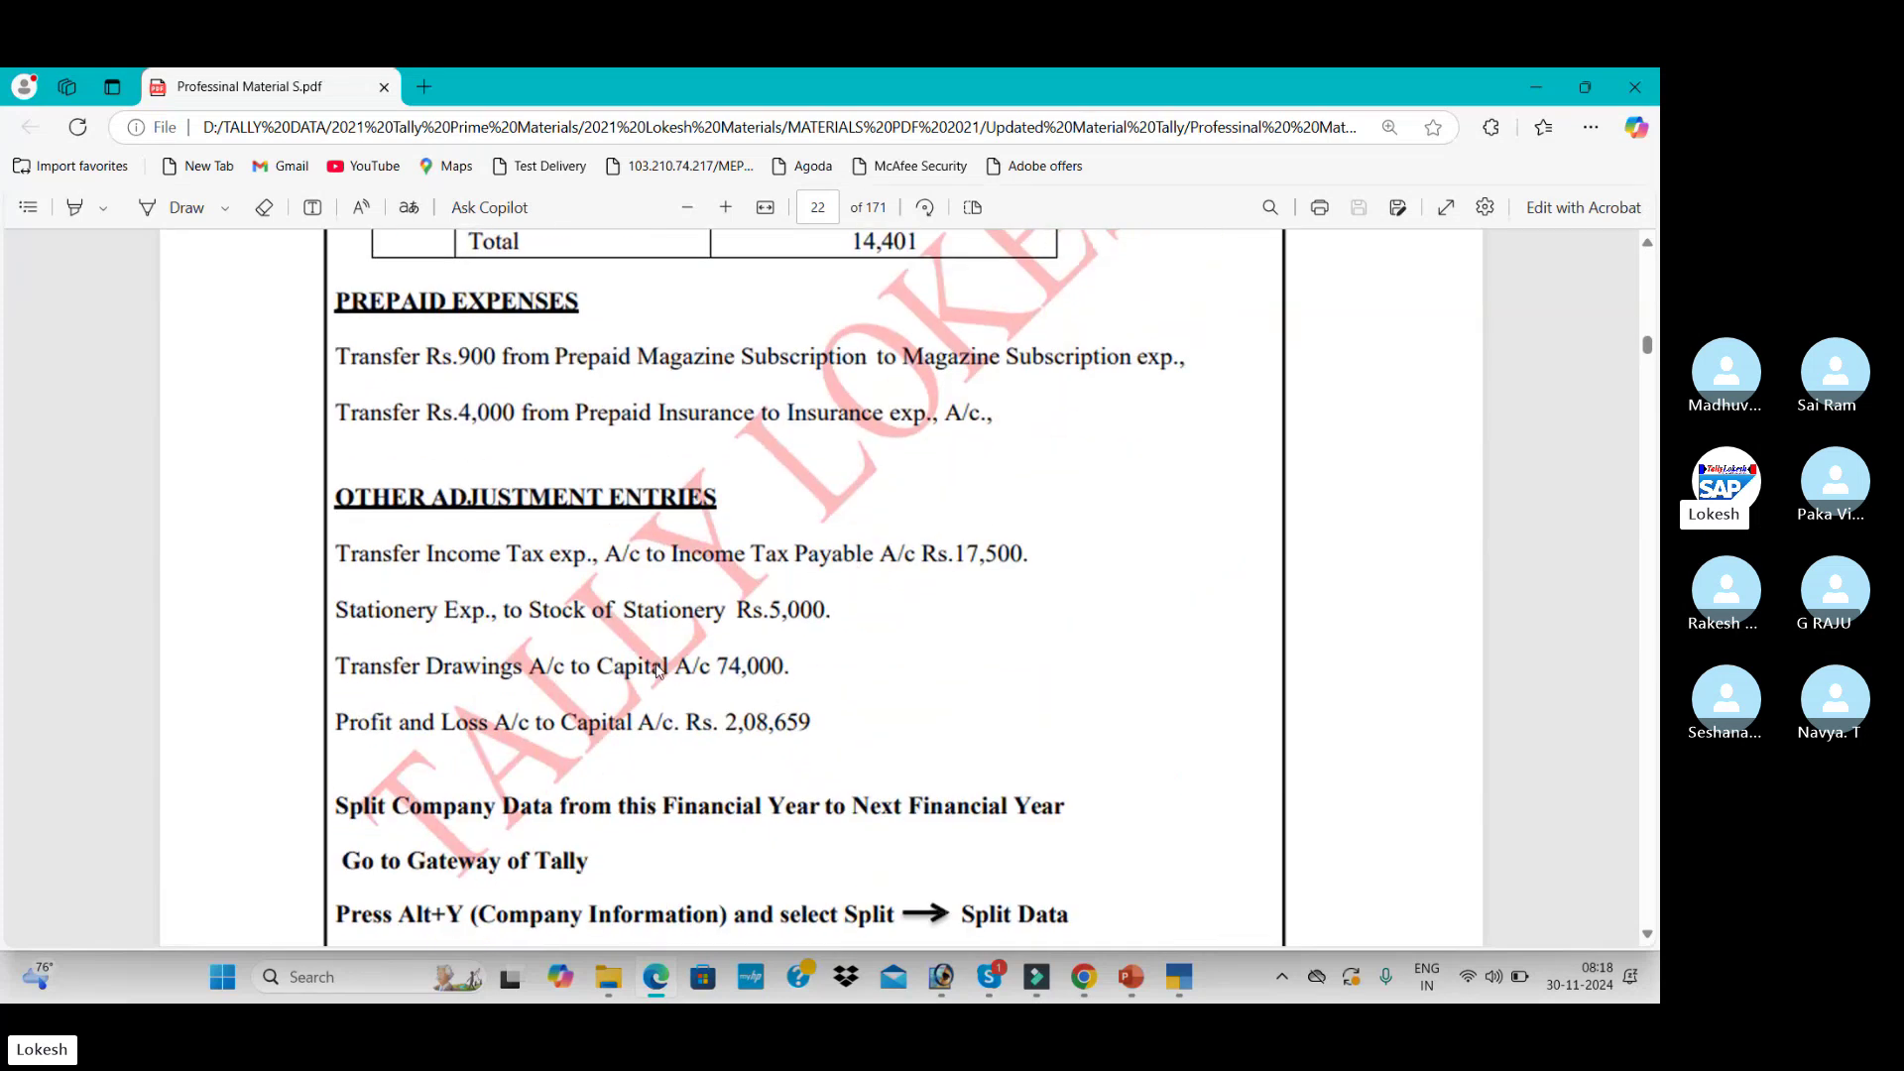
pyautogui.scroll(10, 656, 673)
pyautogui.scroll(9, 657, 672)
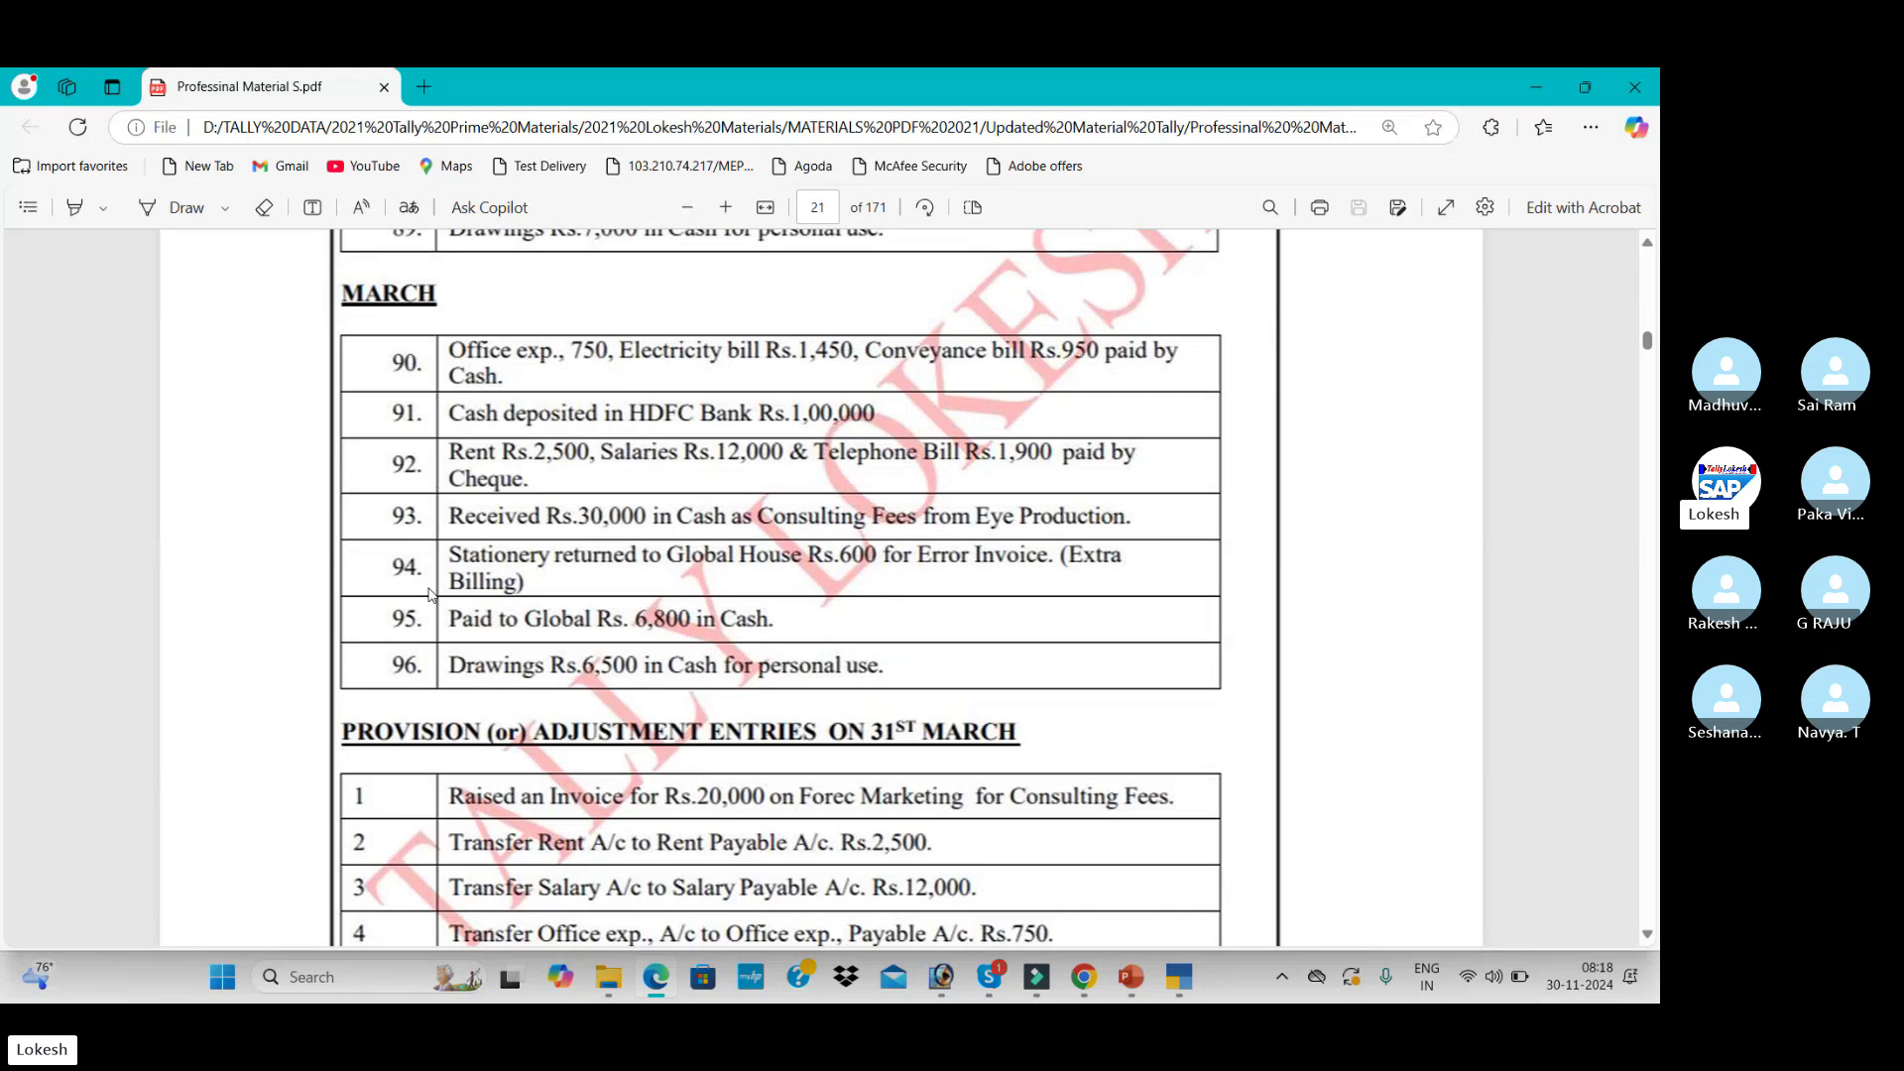
# - Start a journal voucher in TallyPrime for the stationery return in entry 94 of the PDF and debit Global House with 600
pyautogui.hotkey('alt', 'Tab')
pyautogui.hotkey('alt', 'Tab')
pyautogui.hotkey('alt', 'Tab')
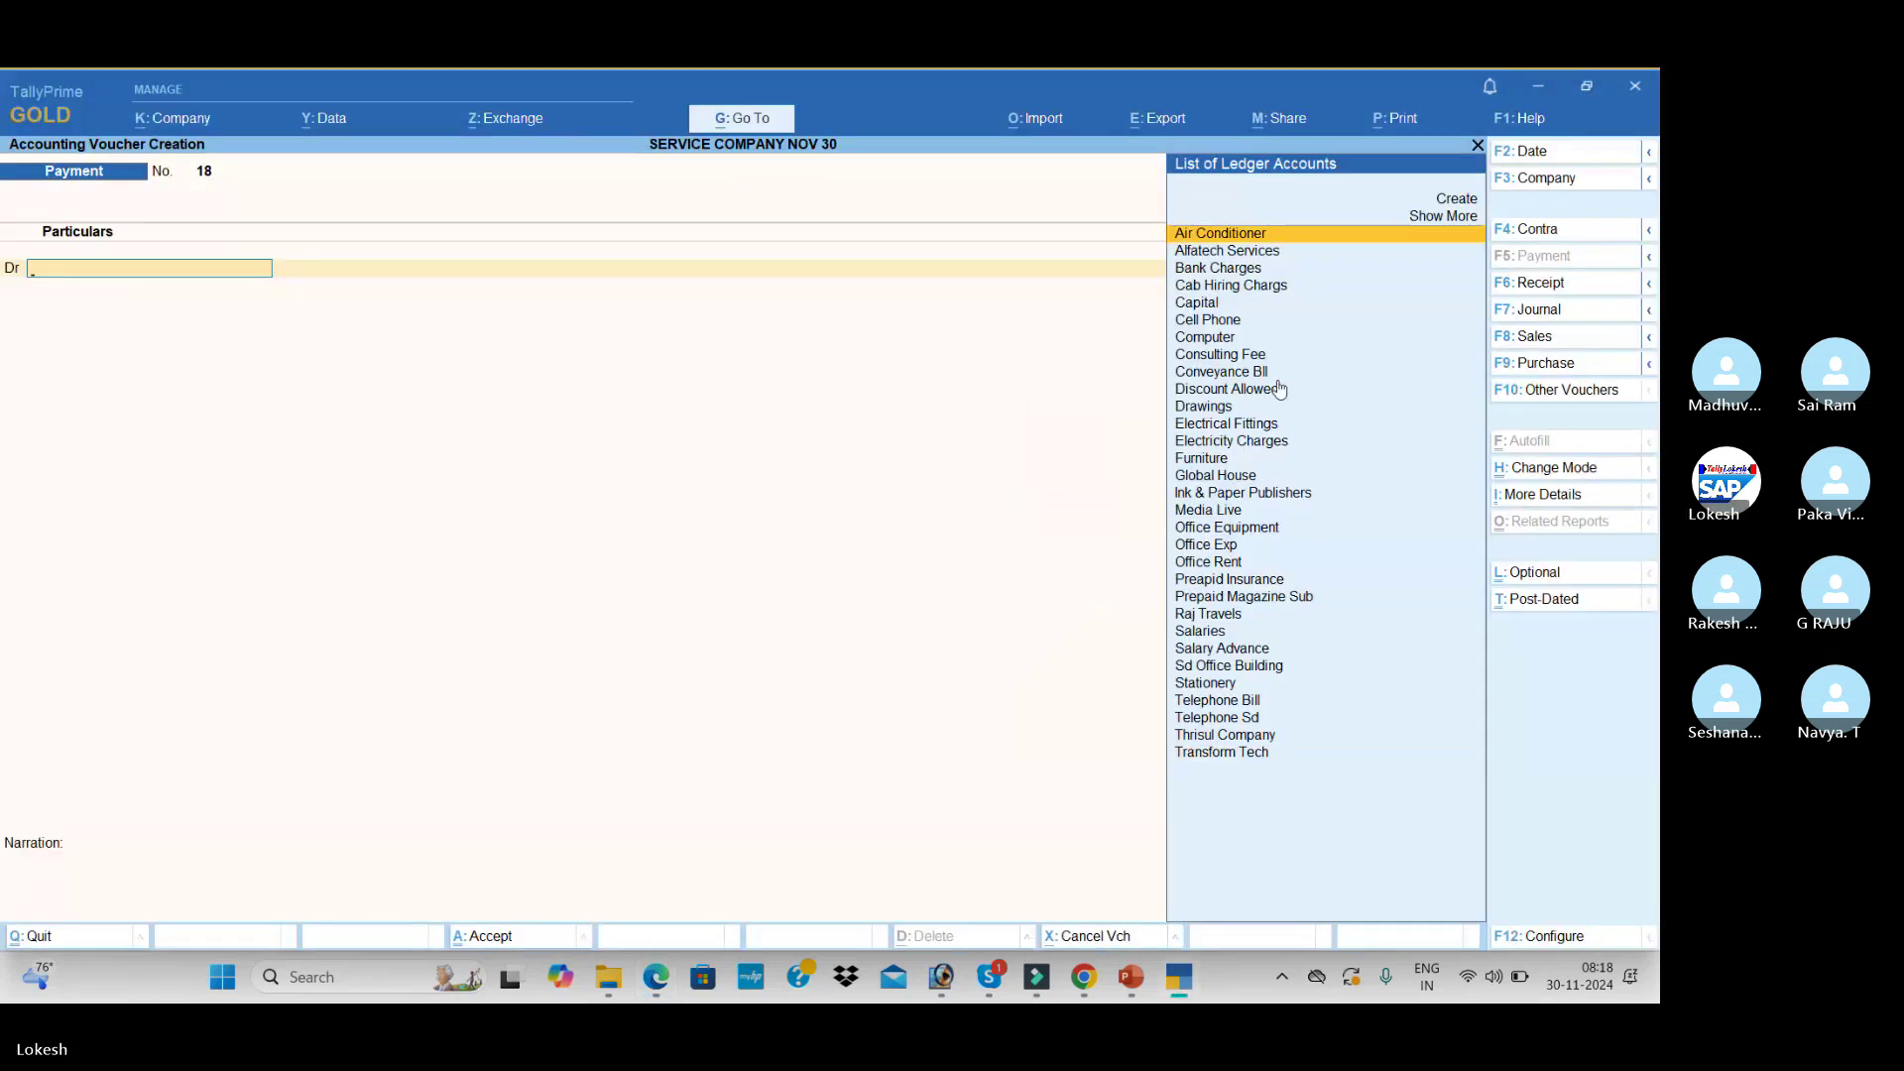
pyautogui.click(1560, 315)
pyautogui.write('gl')
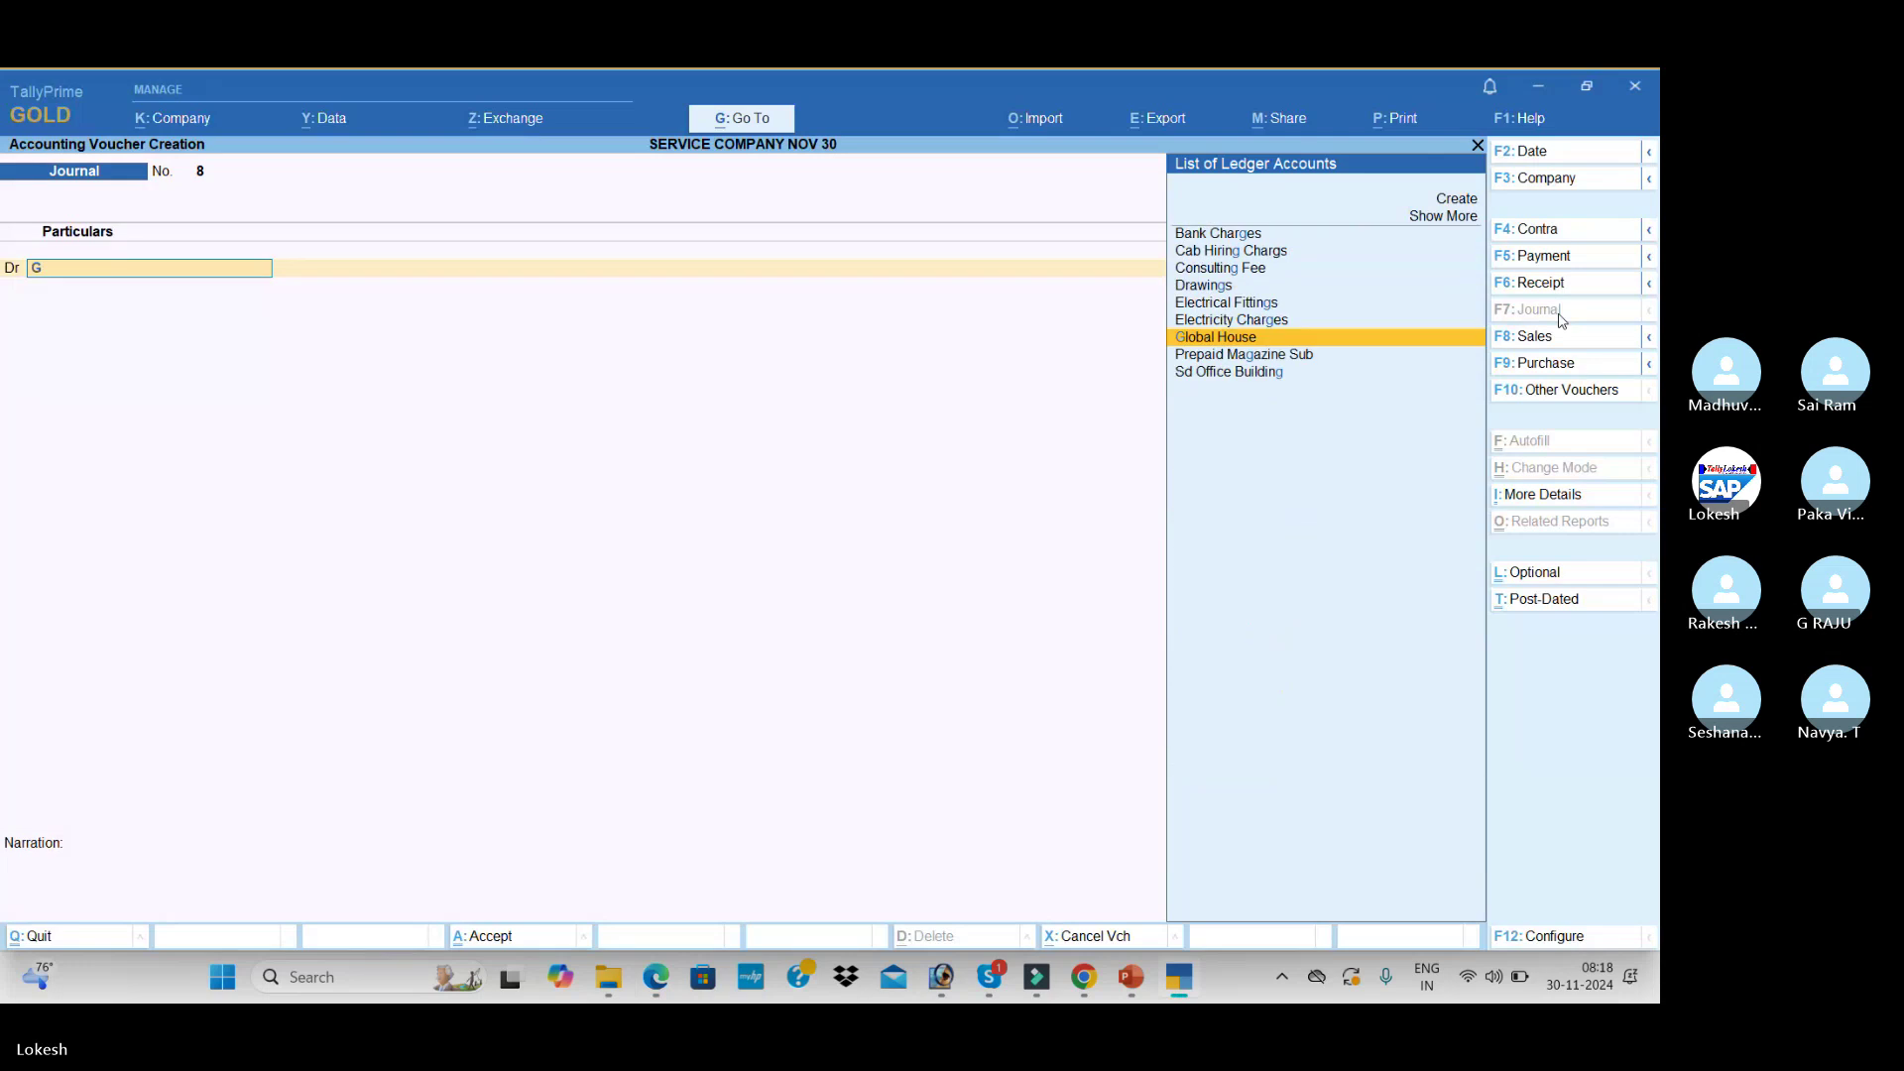
pyautogui.press('Return')
pyautogui.hotkey('alt', 'Tab')
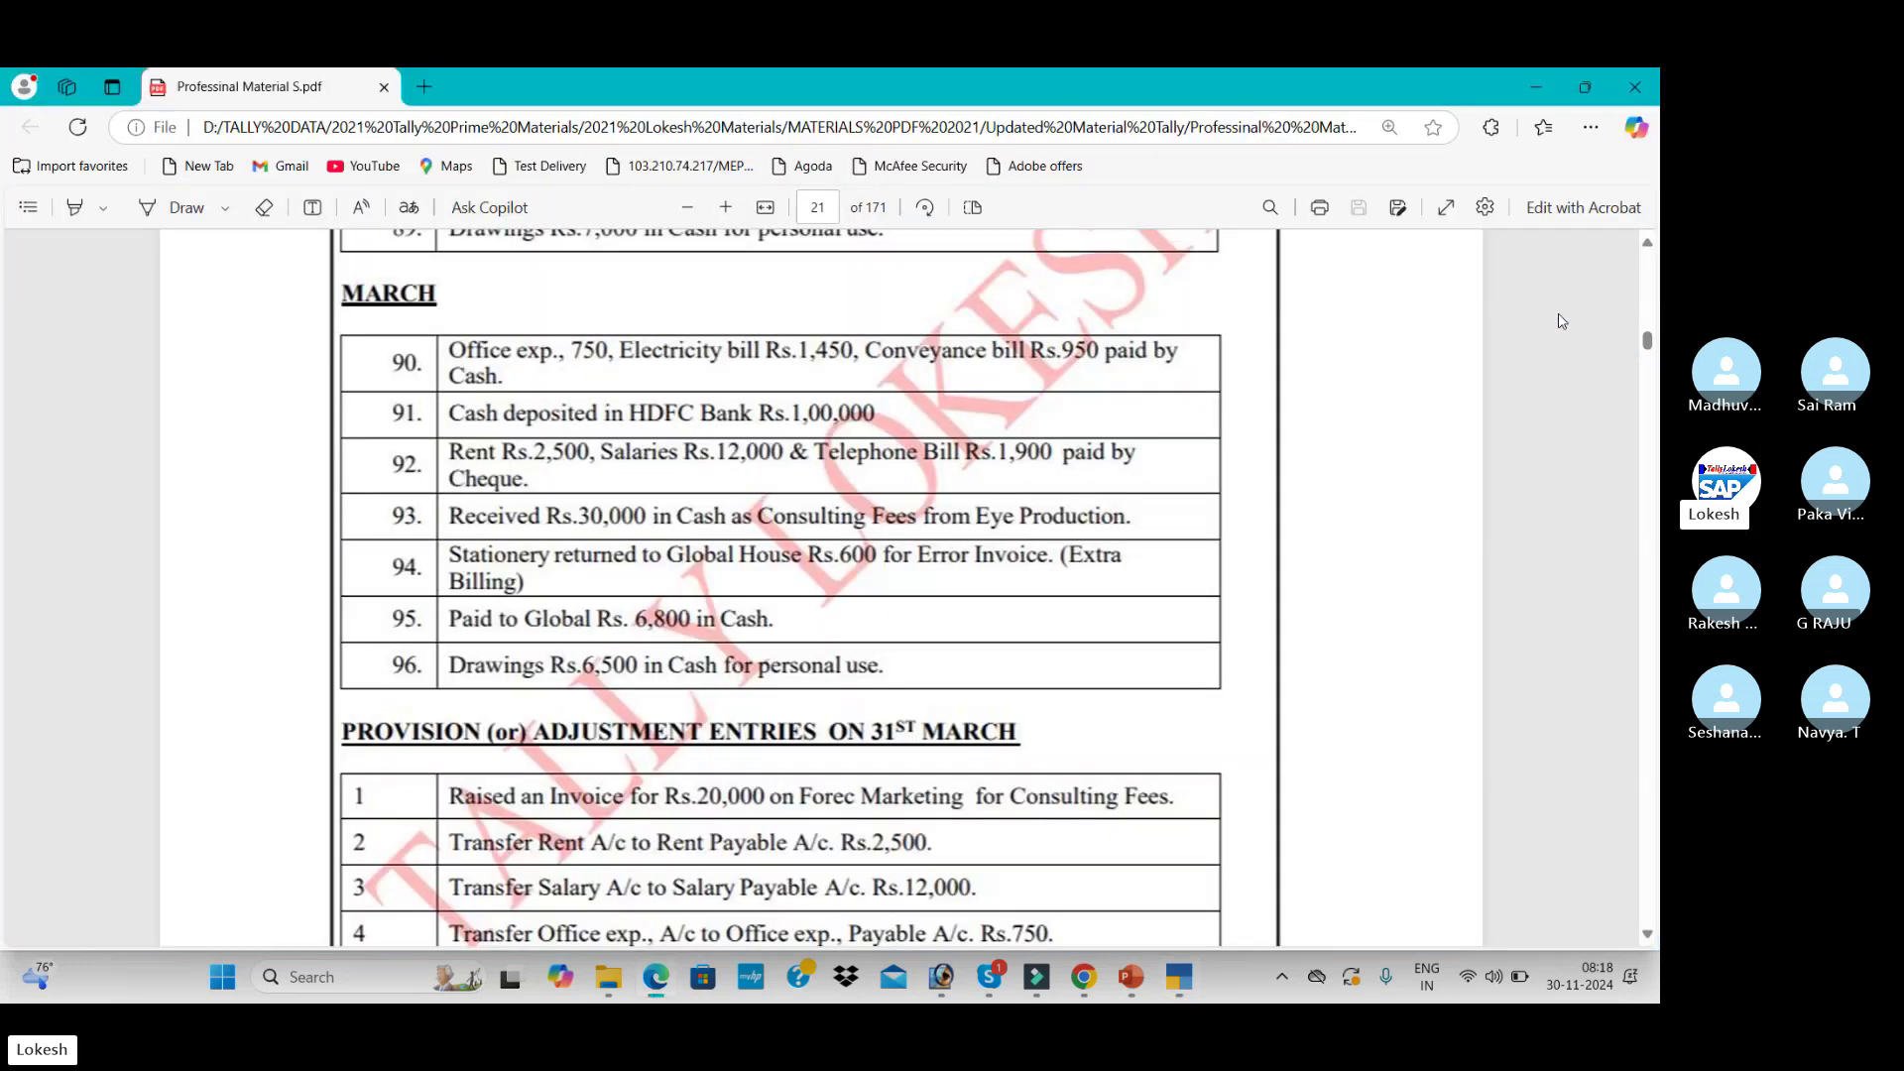
pyautogui.hotkey('alt', 'Tab')
pyautogui.write('600')
pyautogui.press('Return')
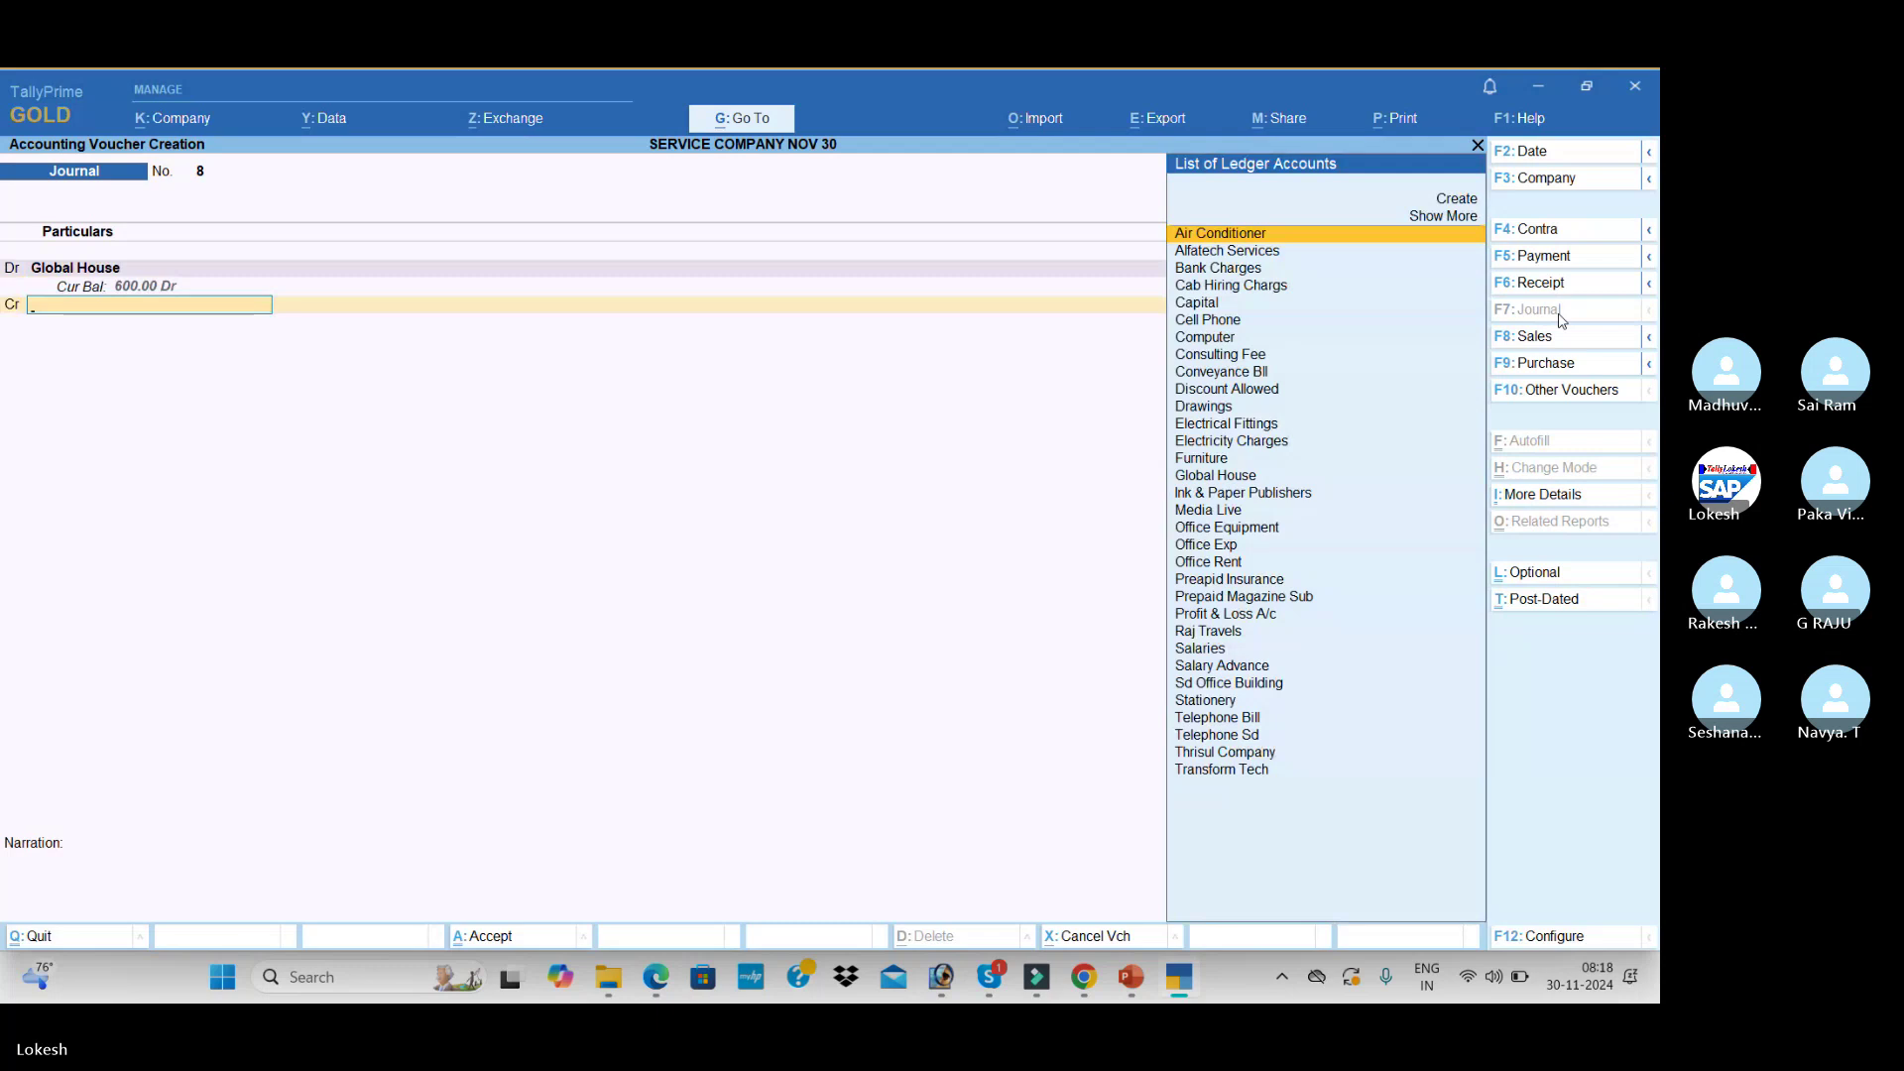
# - Credit Stationery with 600 and save the journal voucher without a narration
pyautogui.write('st')
pyautogui.press('Return')
pyautogui.press('Return')
pyautogui.press('Return')
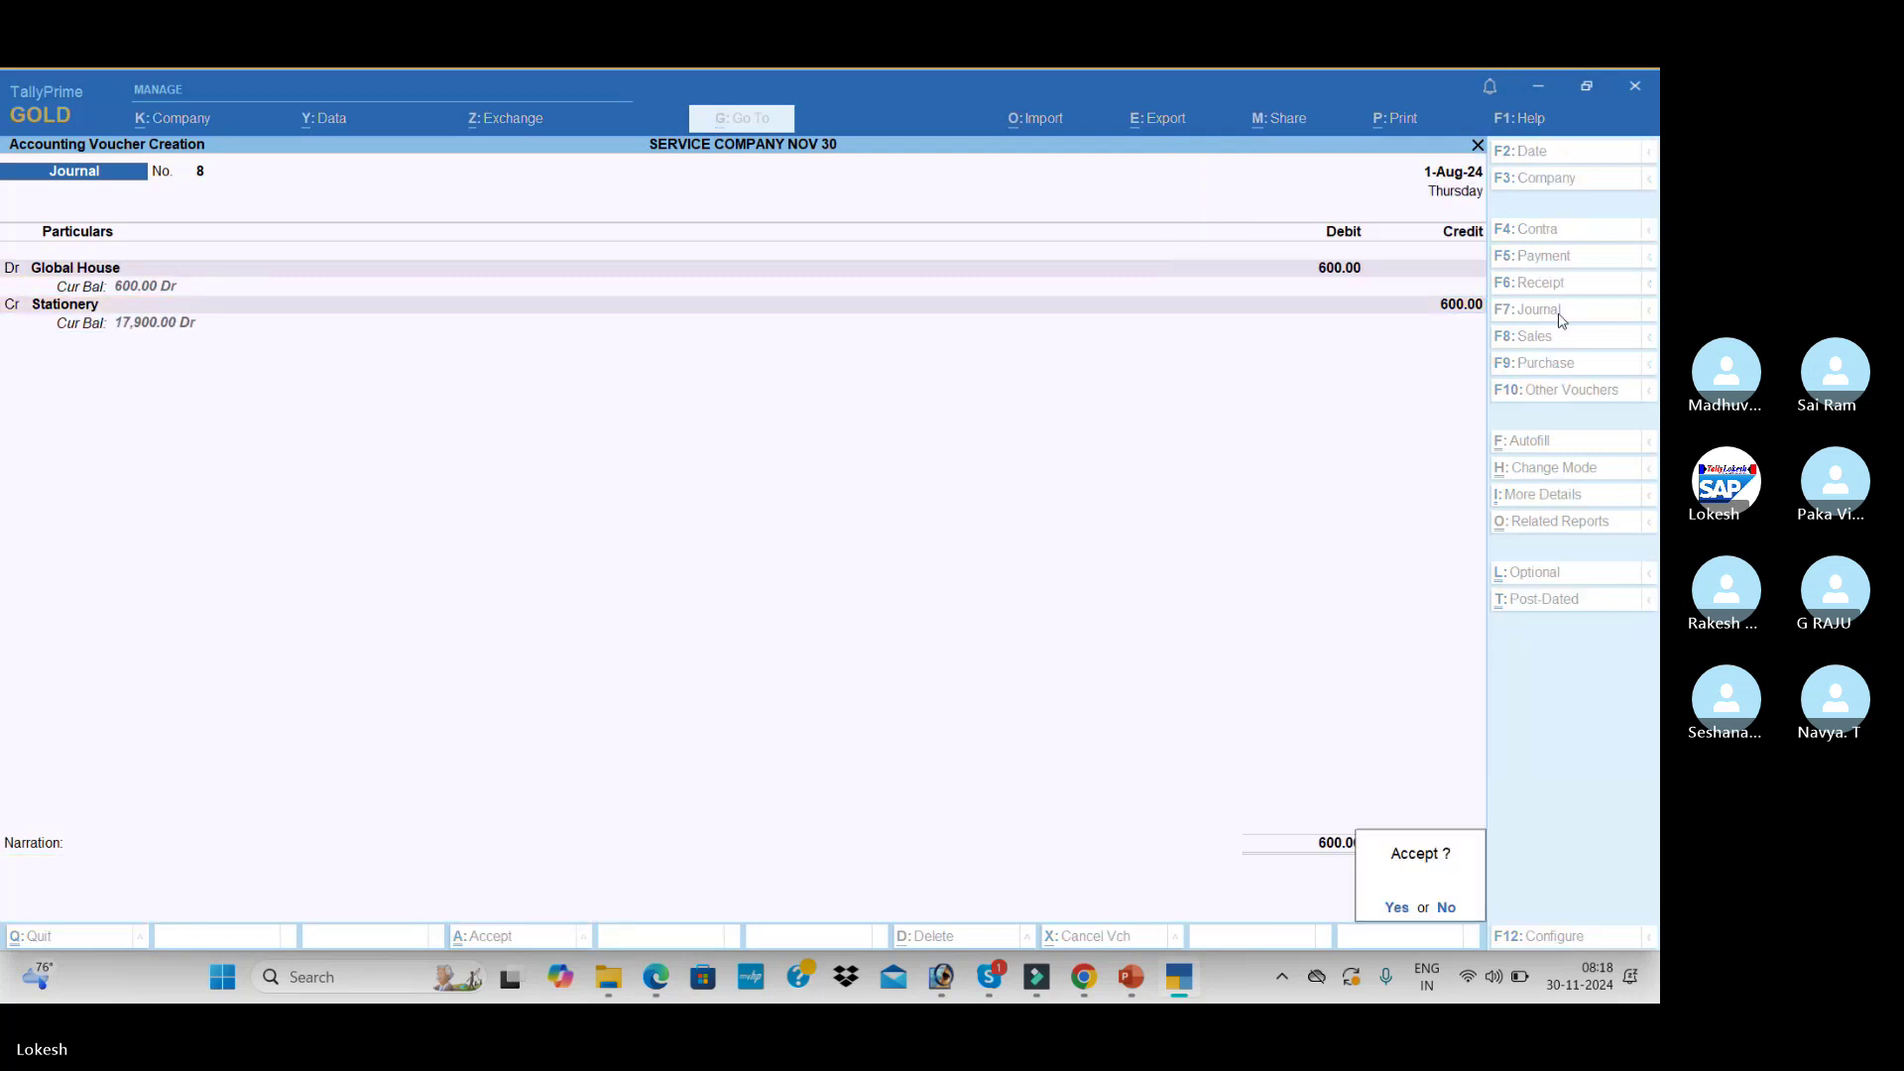
pyautogui.press('Return')
# - Review the 31st March provision entries in the PDF and return to TallyPrime, closing the blank journal voucher
pyautogui.hotkey('alt', 'Tab')
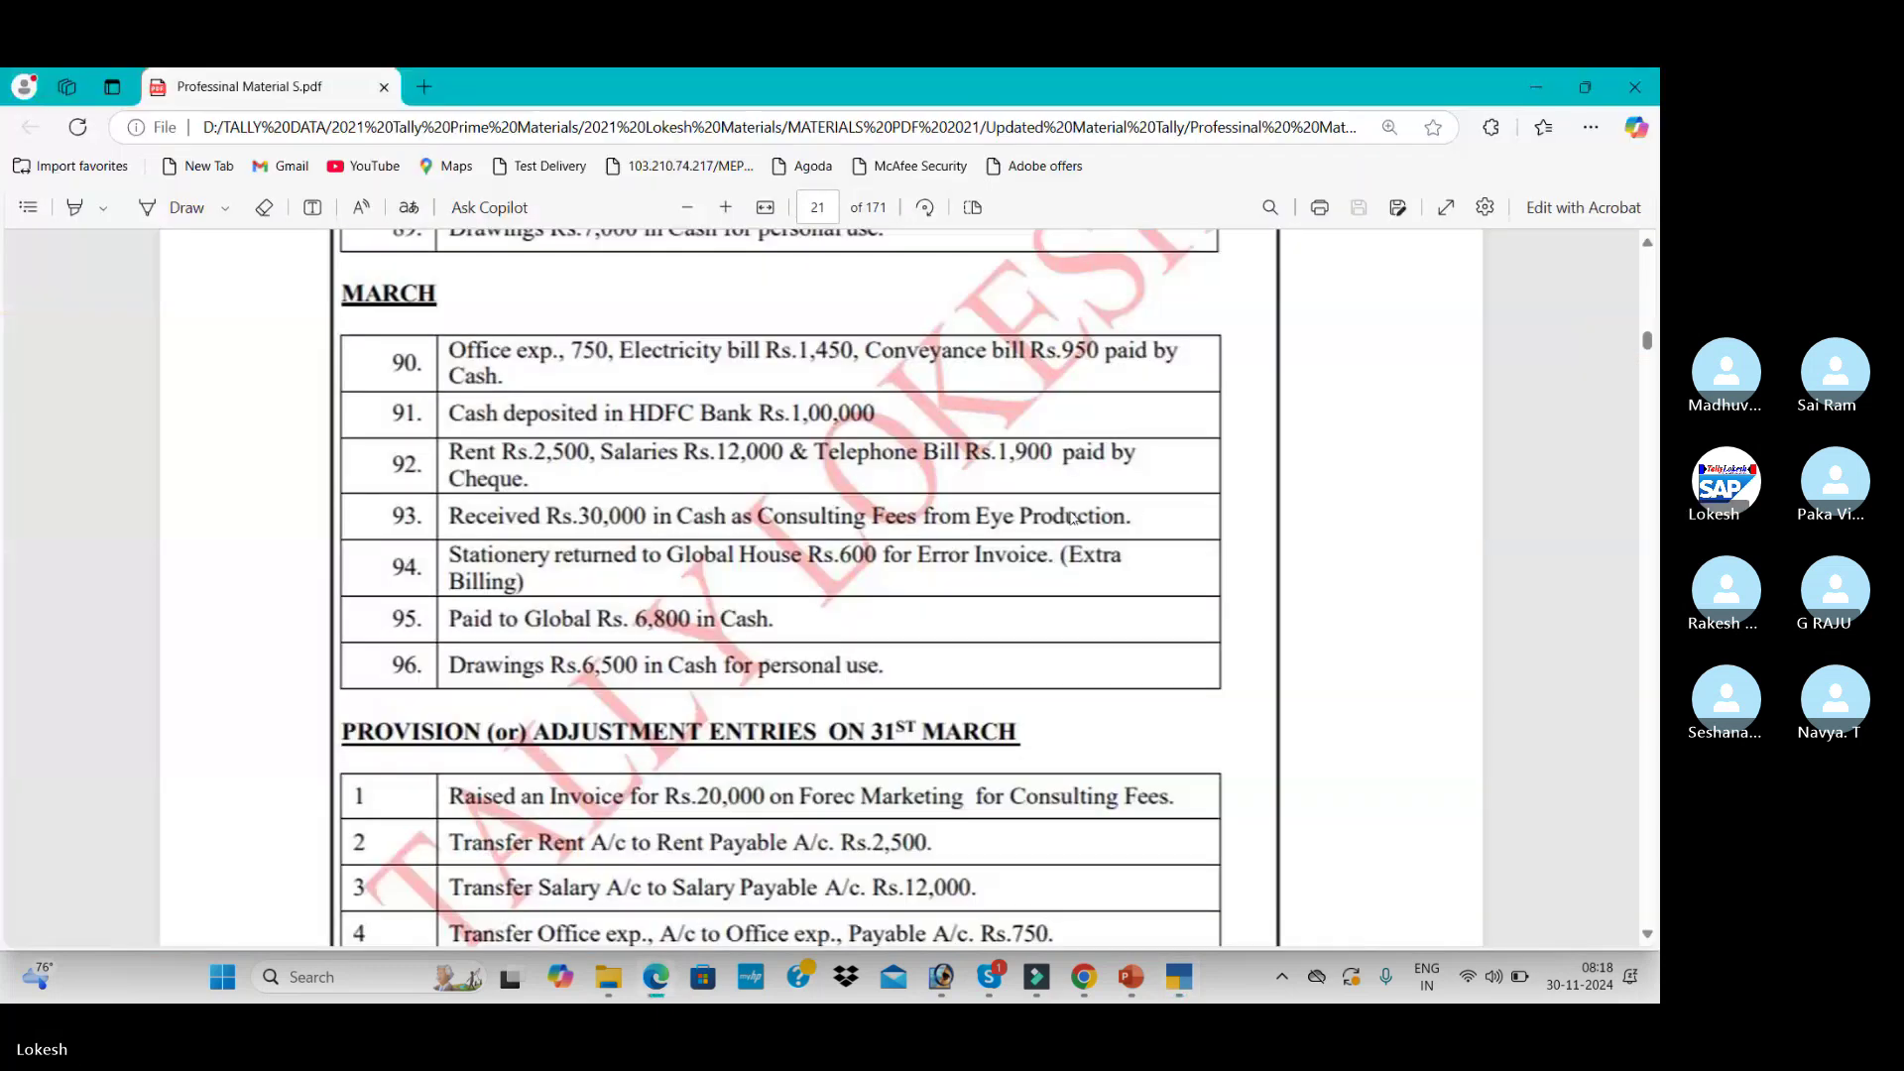
pyautogui.scroll(-3, 694, 526)
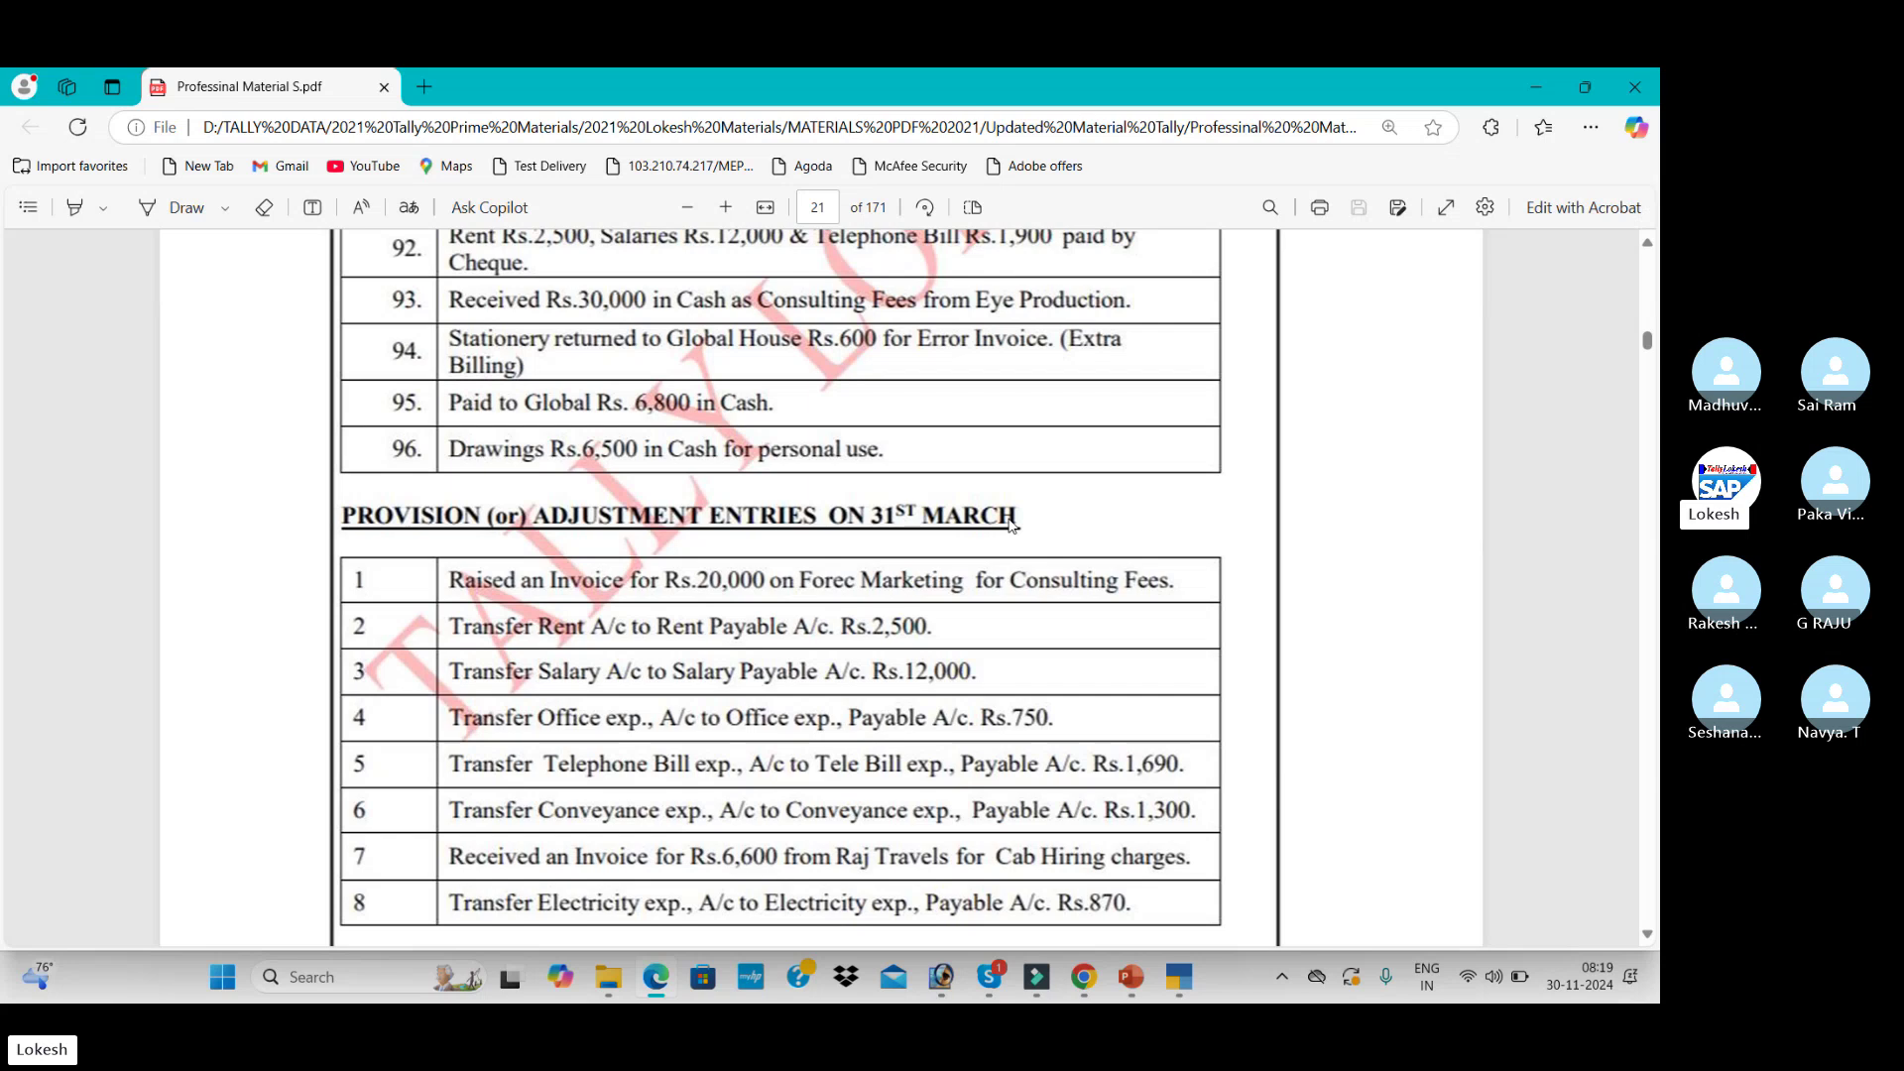
pyautogui.hotkey('alt', 'Tab')
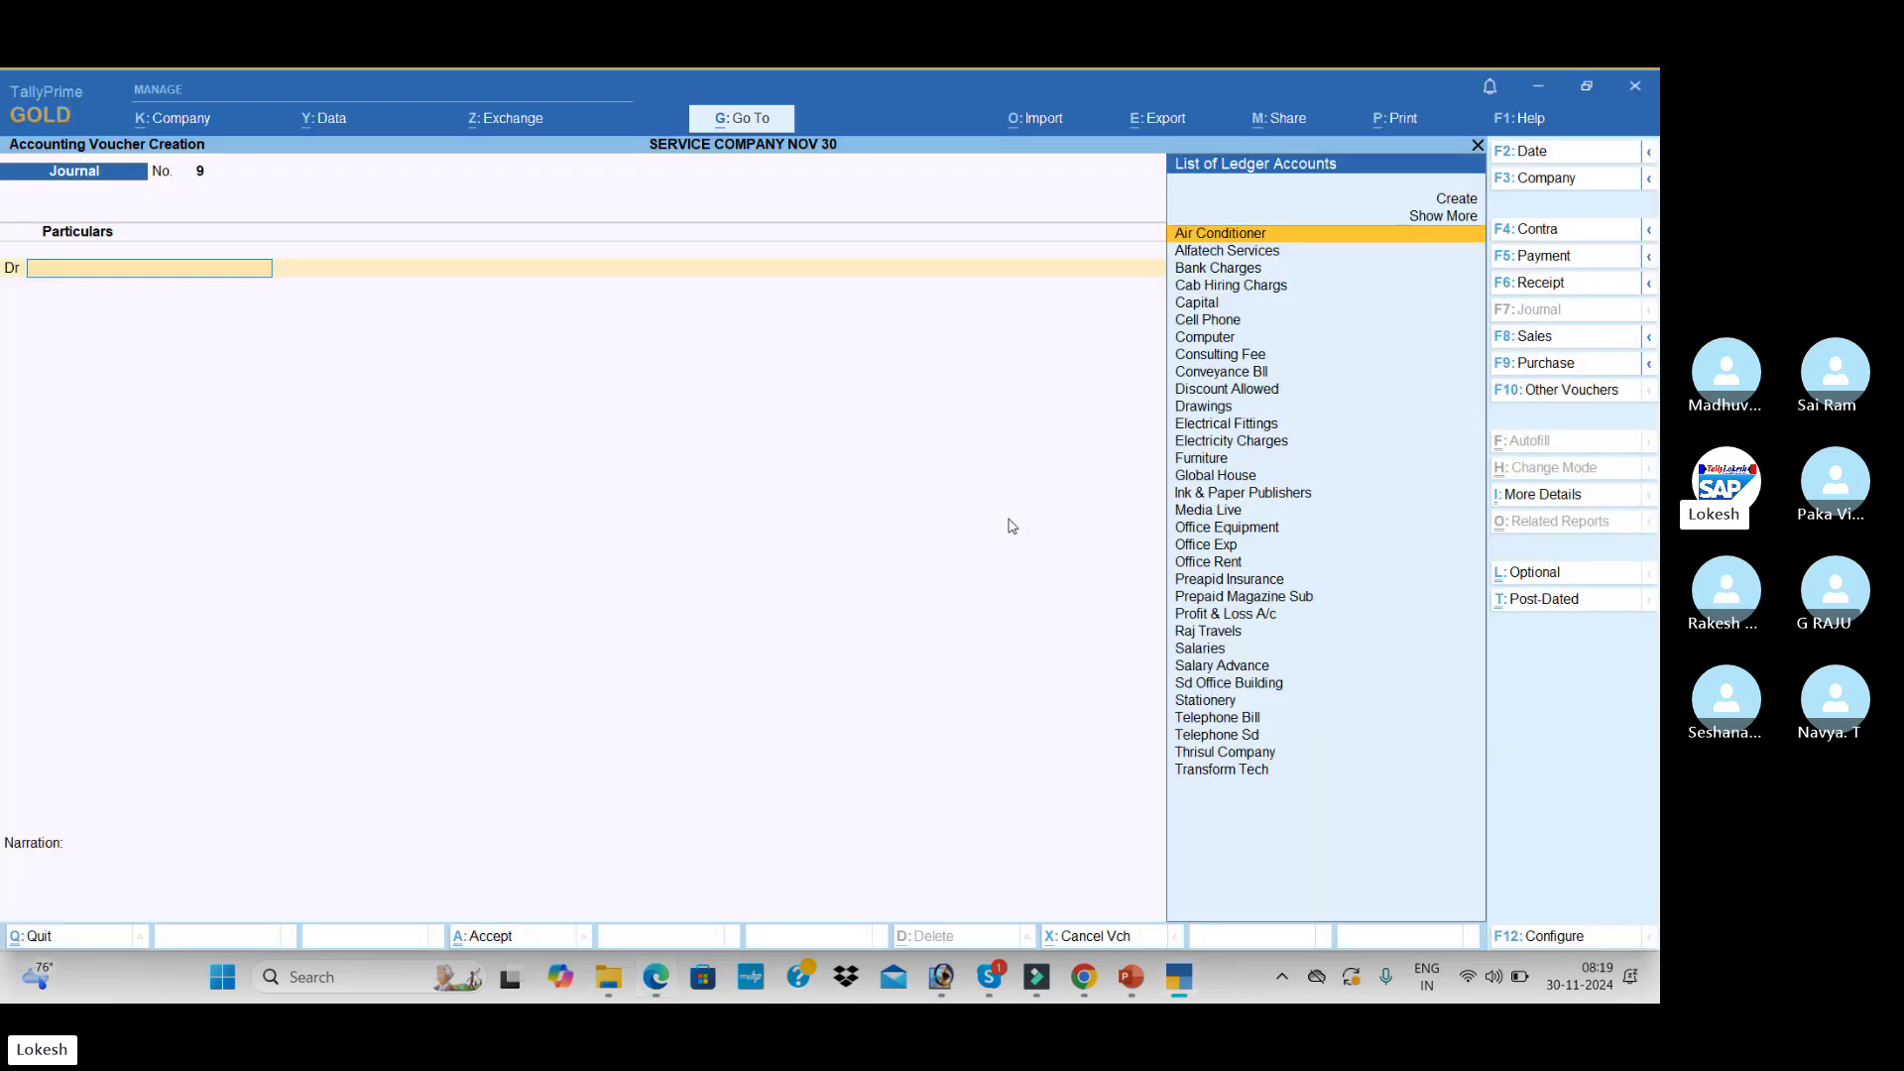
pyautogui.press('Escape')
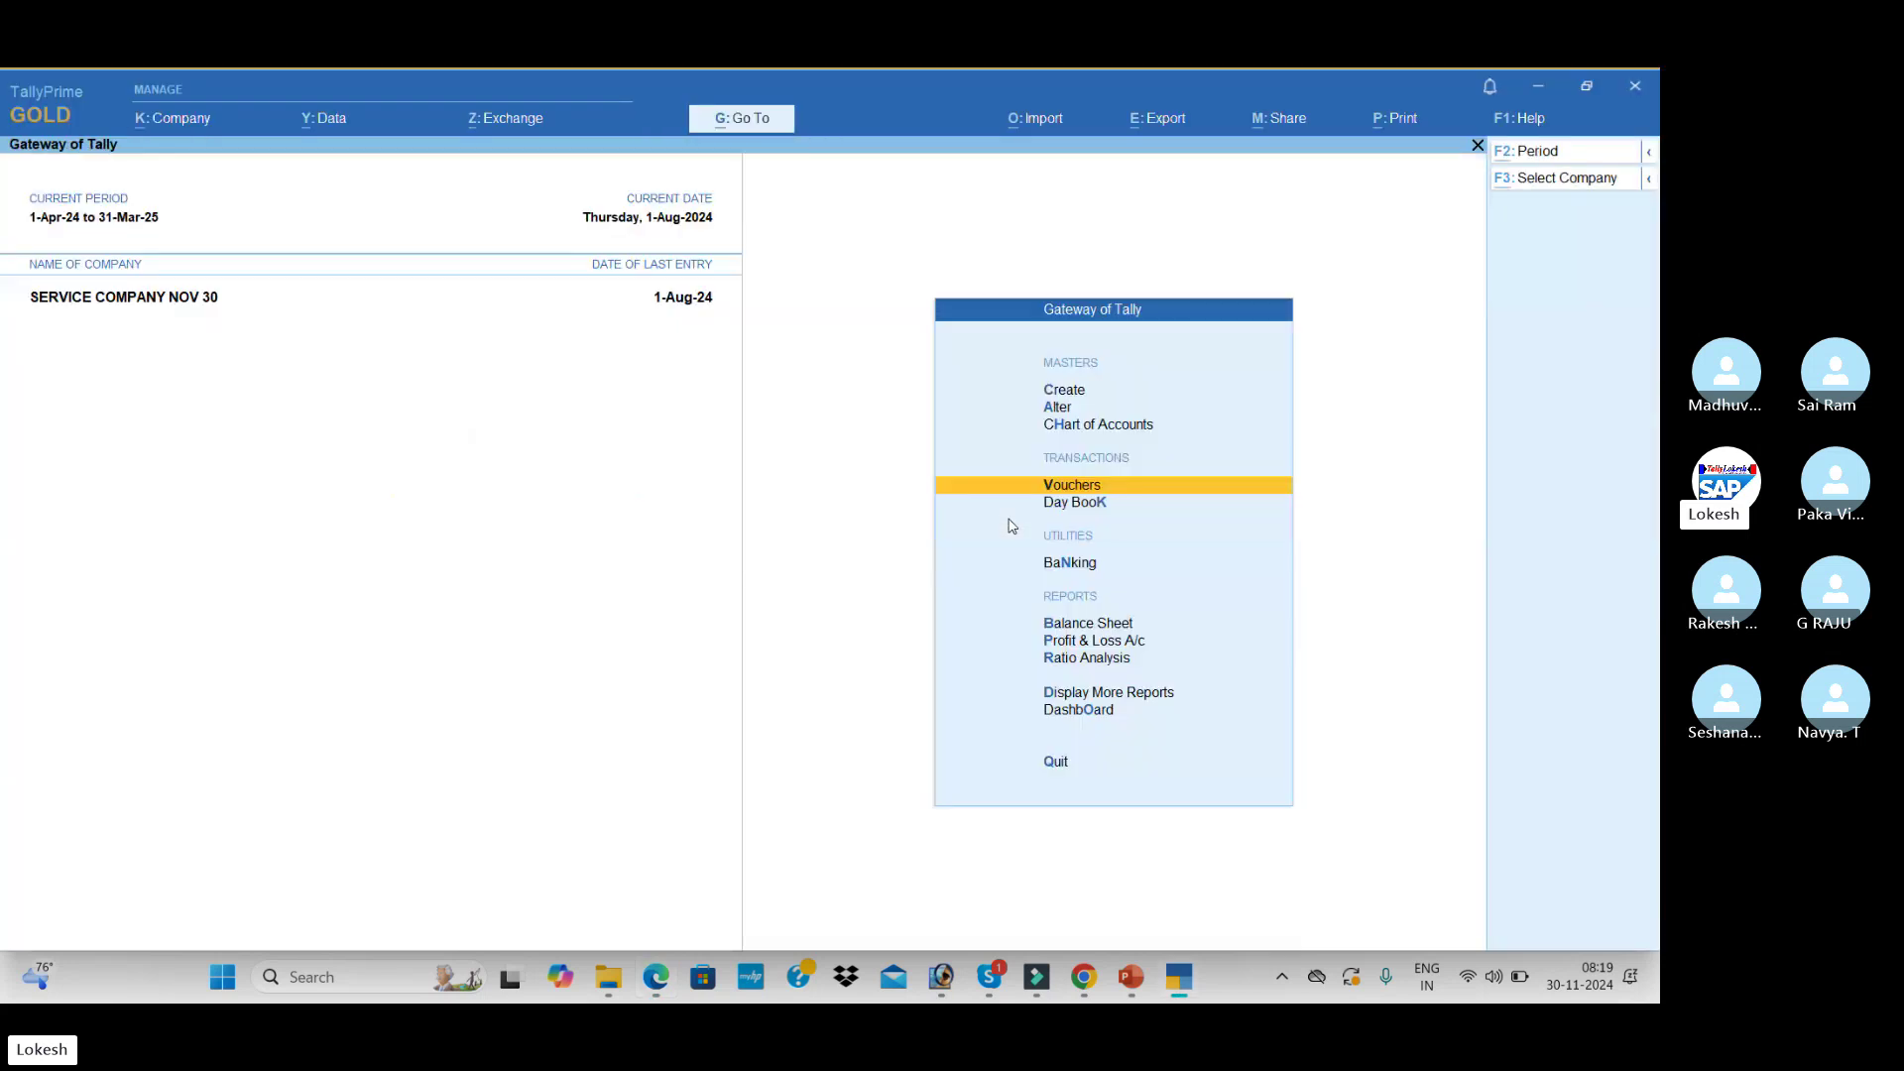
# - Switch to the Skype call, maximize its window, and return to the PDF exercise
pyautogui.hotkey('alt', 'Tab')
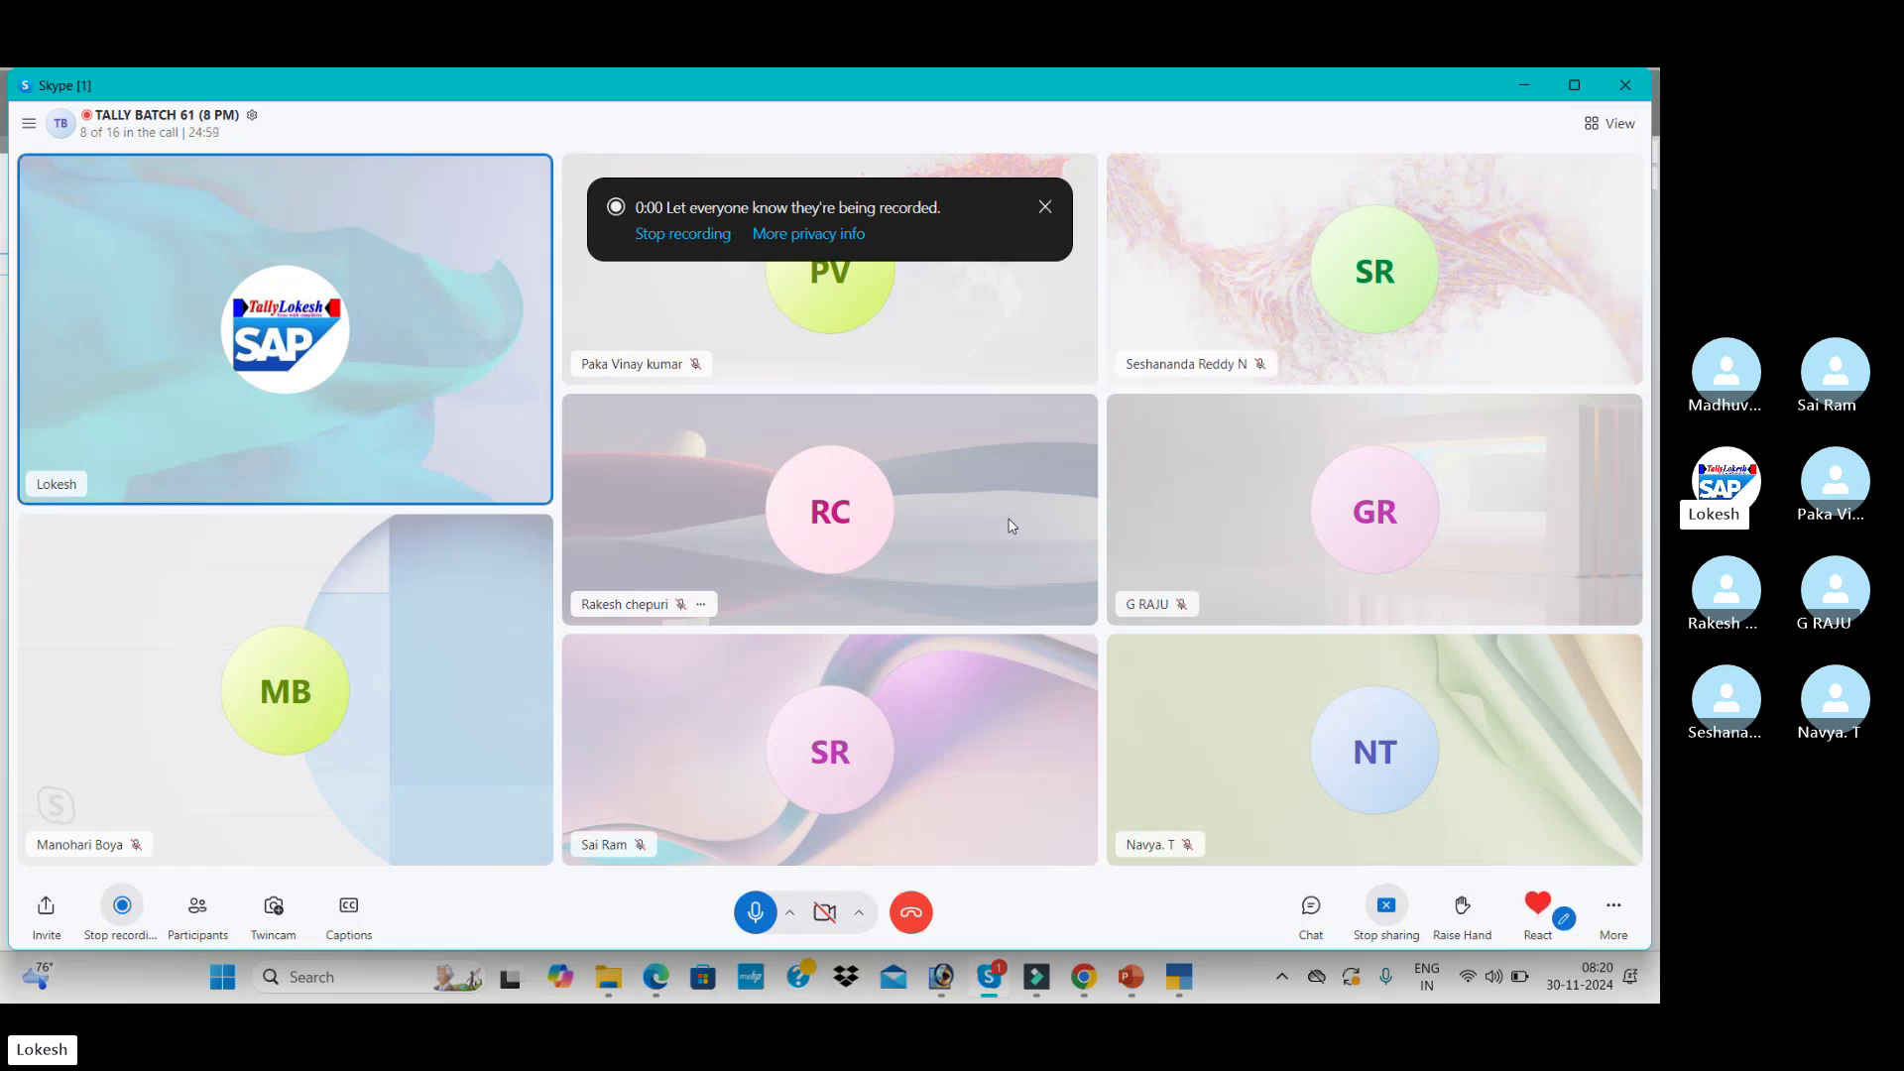
pyautogui.click(1585, 86)
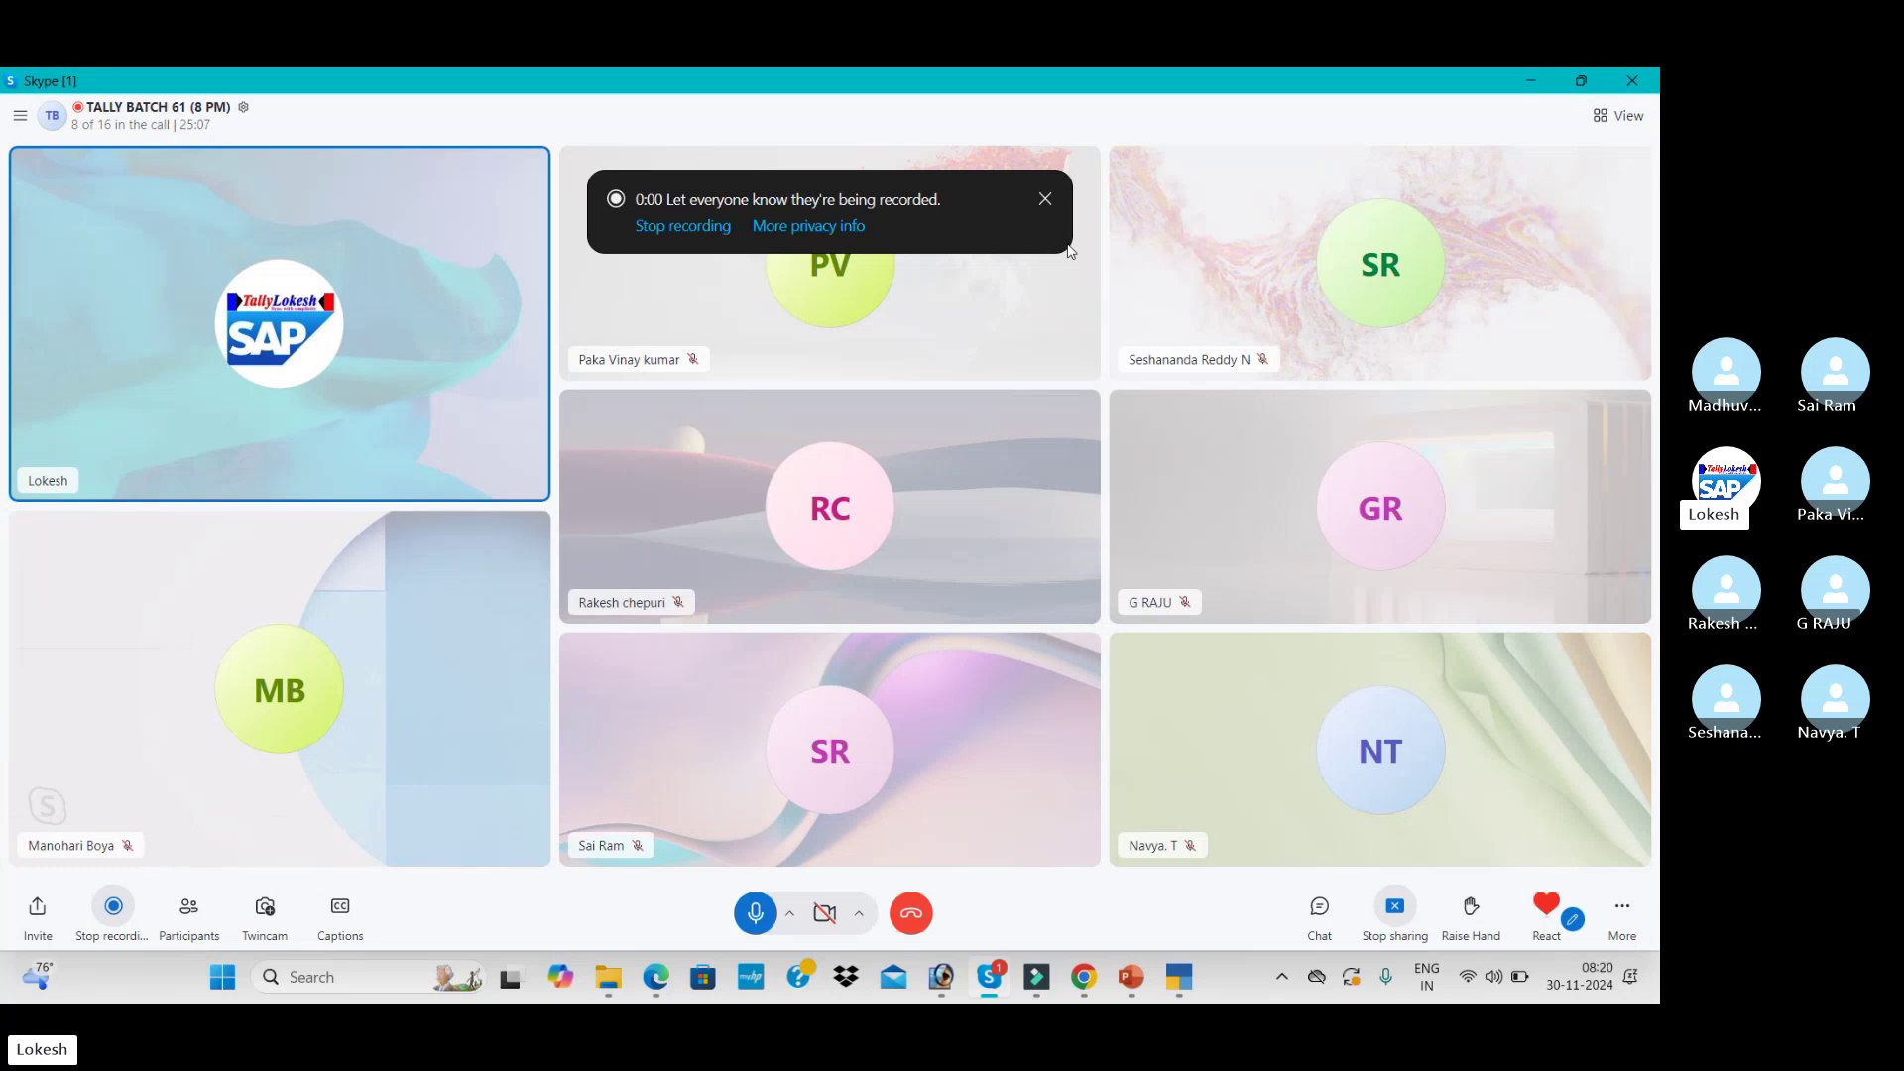
pyautogui.hotkey('alt', 'Tab')
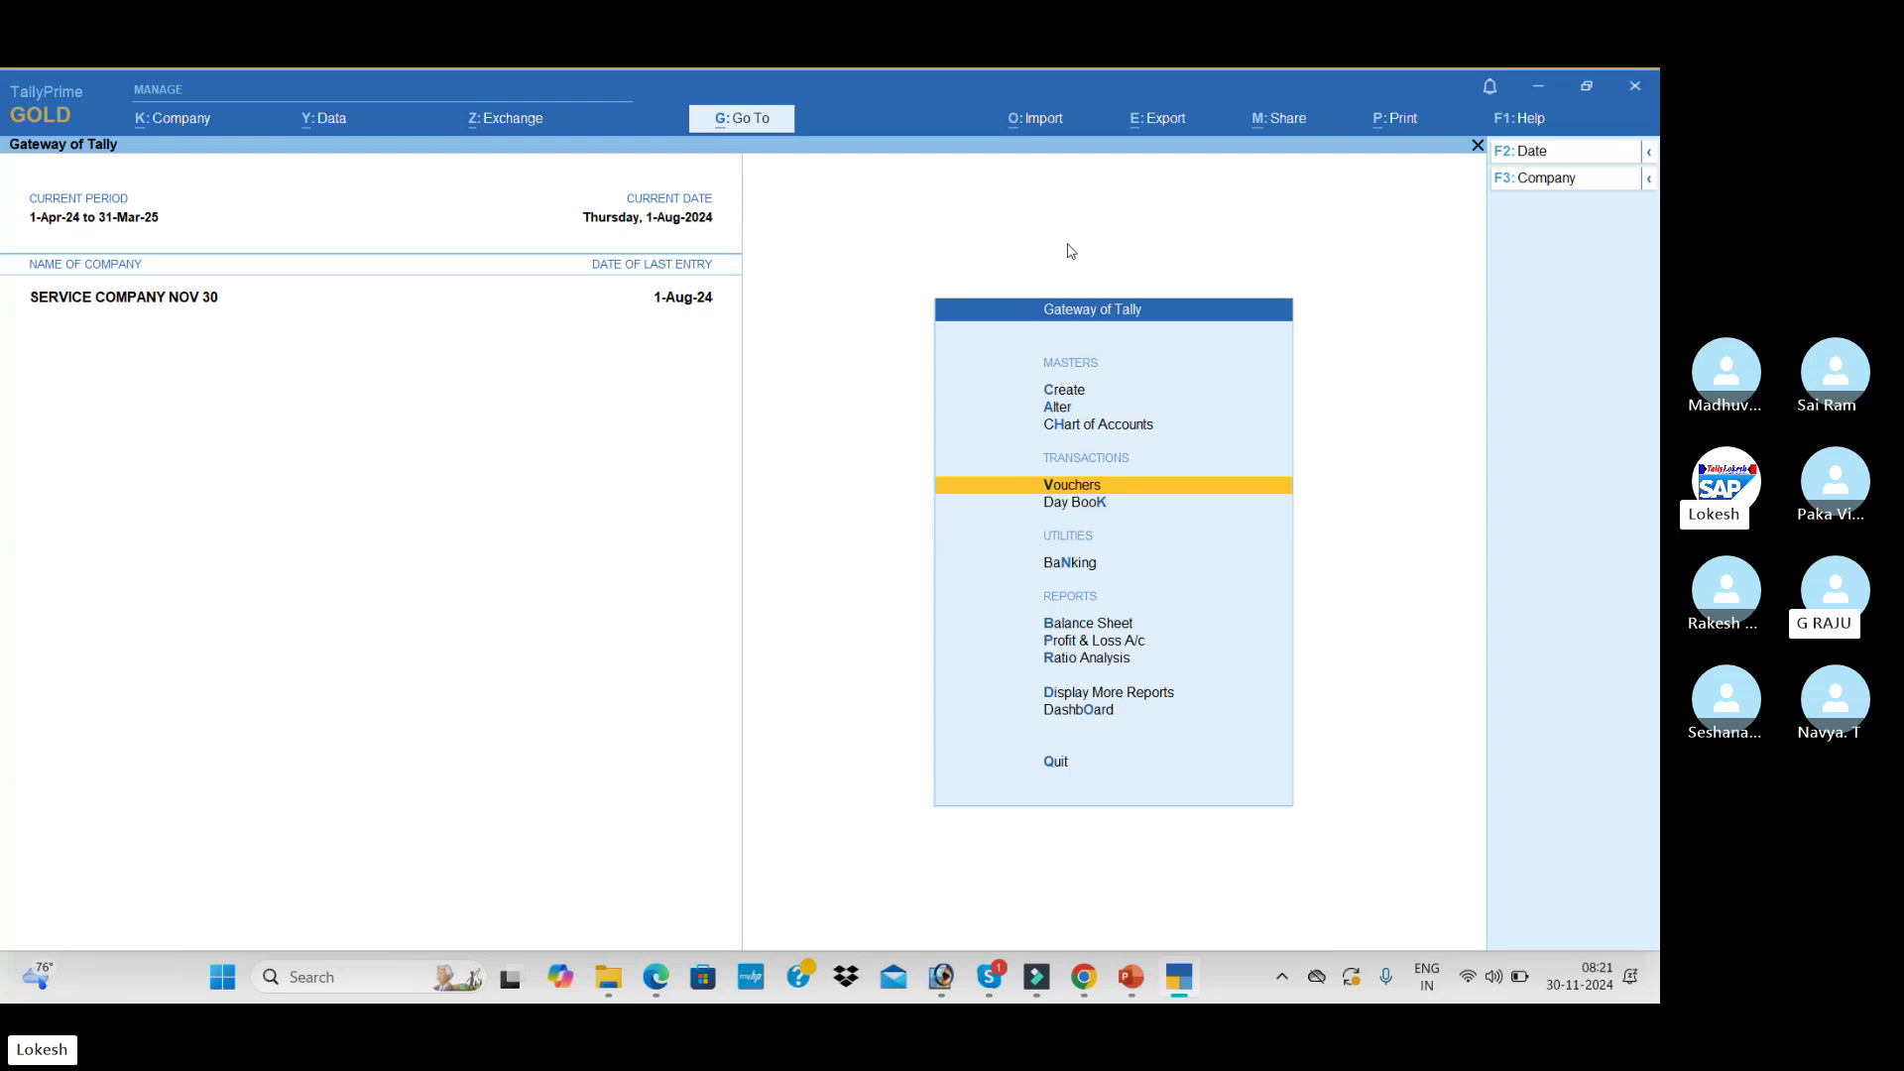
pyautogui.hotkey('alt', 'Tab')
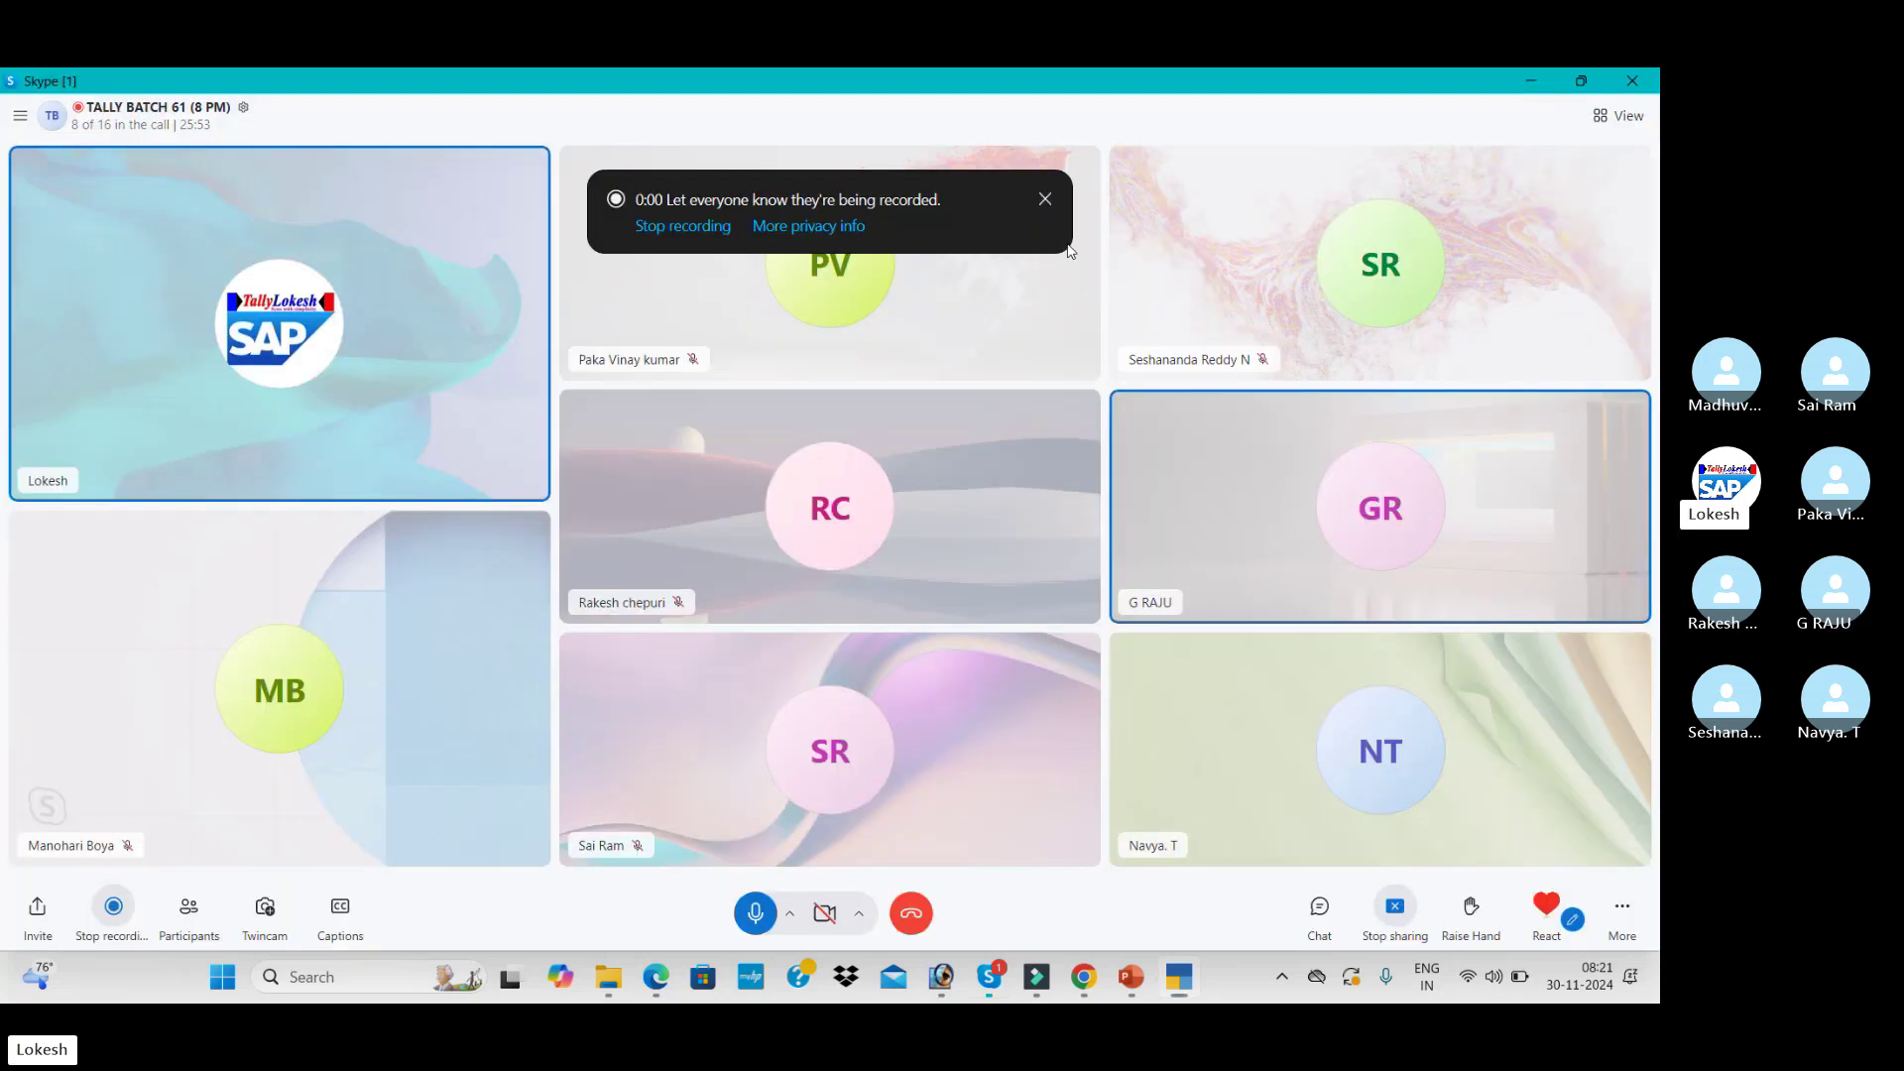
pyautogui.hotkey('alt', 'Tab')
pyautogui.hotkey('alt', 'Tab')
pyautogui.hotkey('alt', 'Tab')
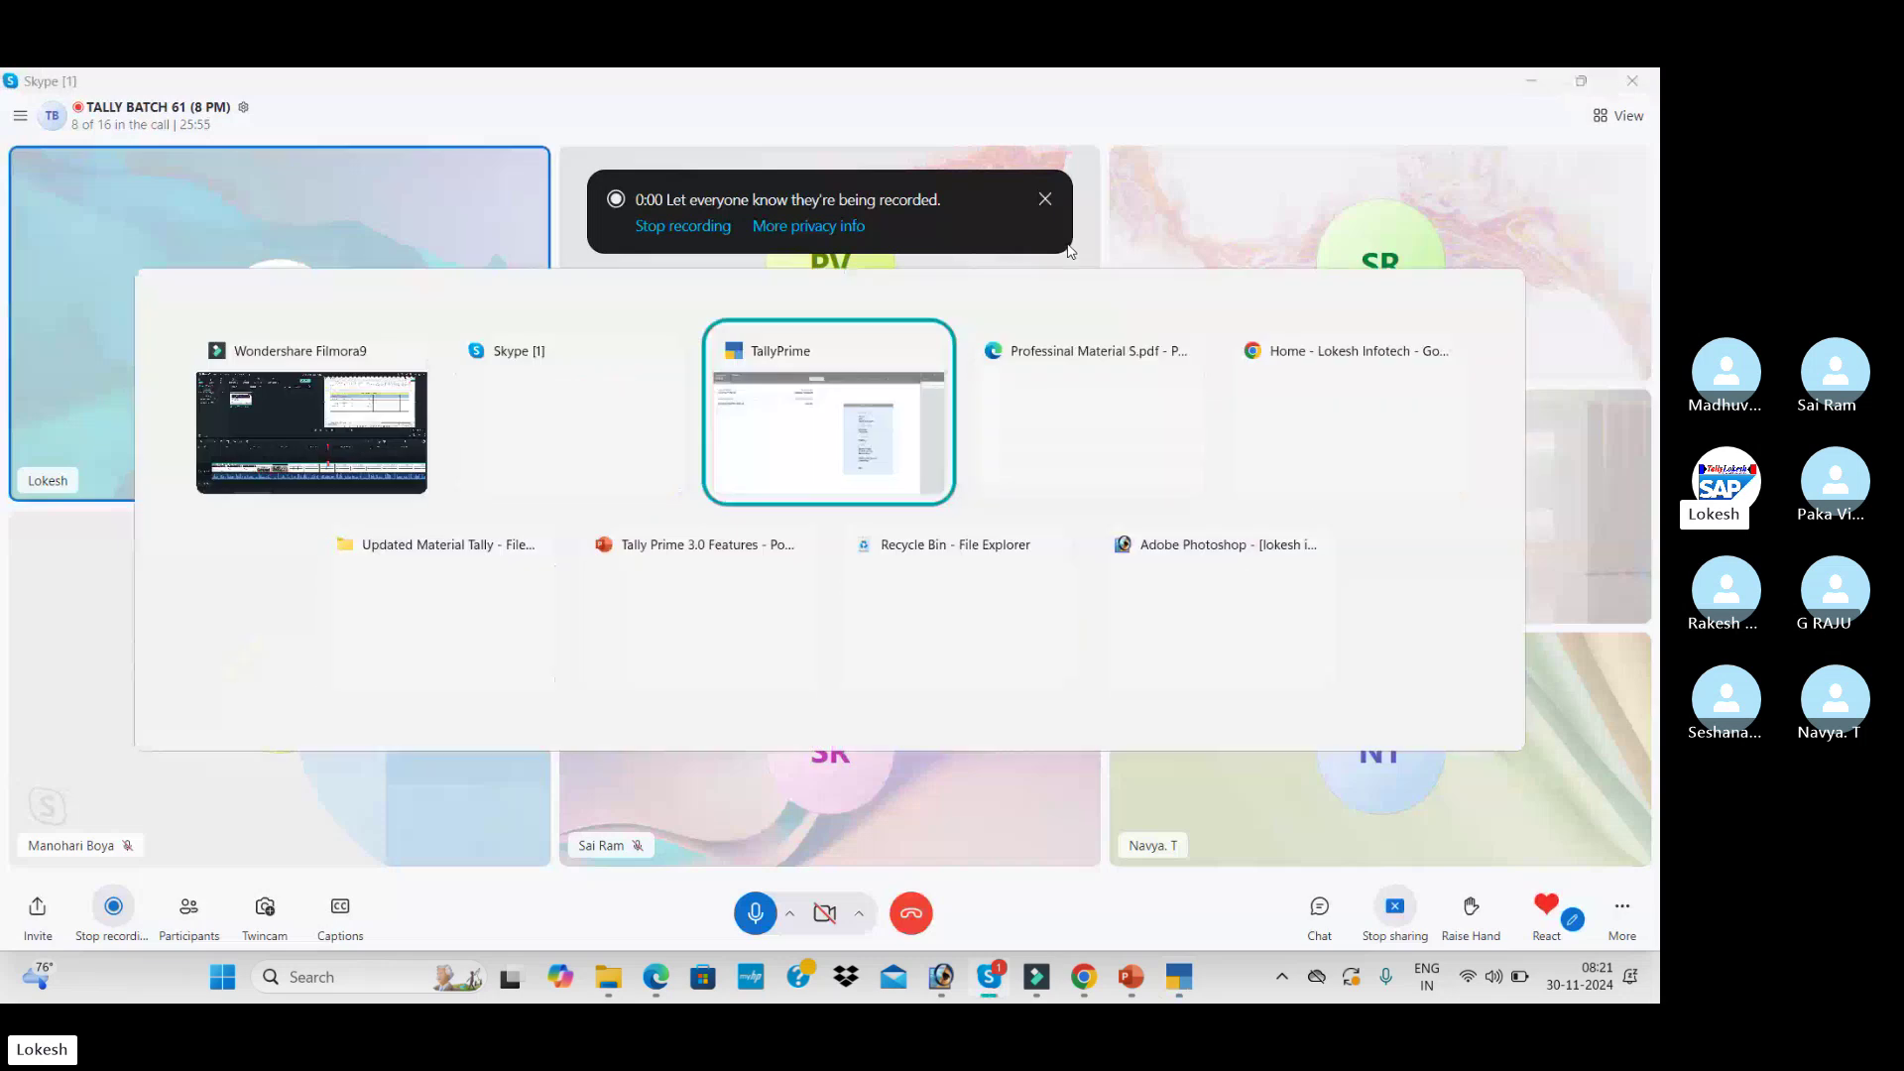
# - Look back through the PDF exercise from the March transactions to the opening transactions before May
pyautogui.scroll(3, 1067, 249)
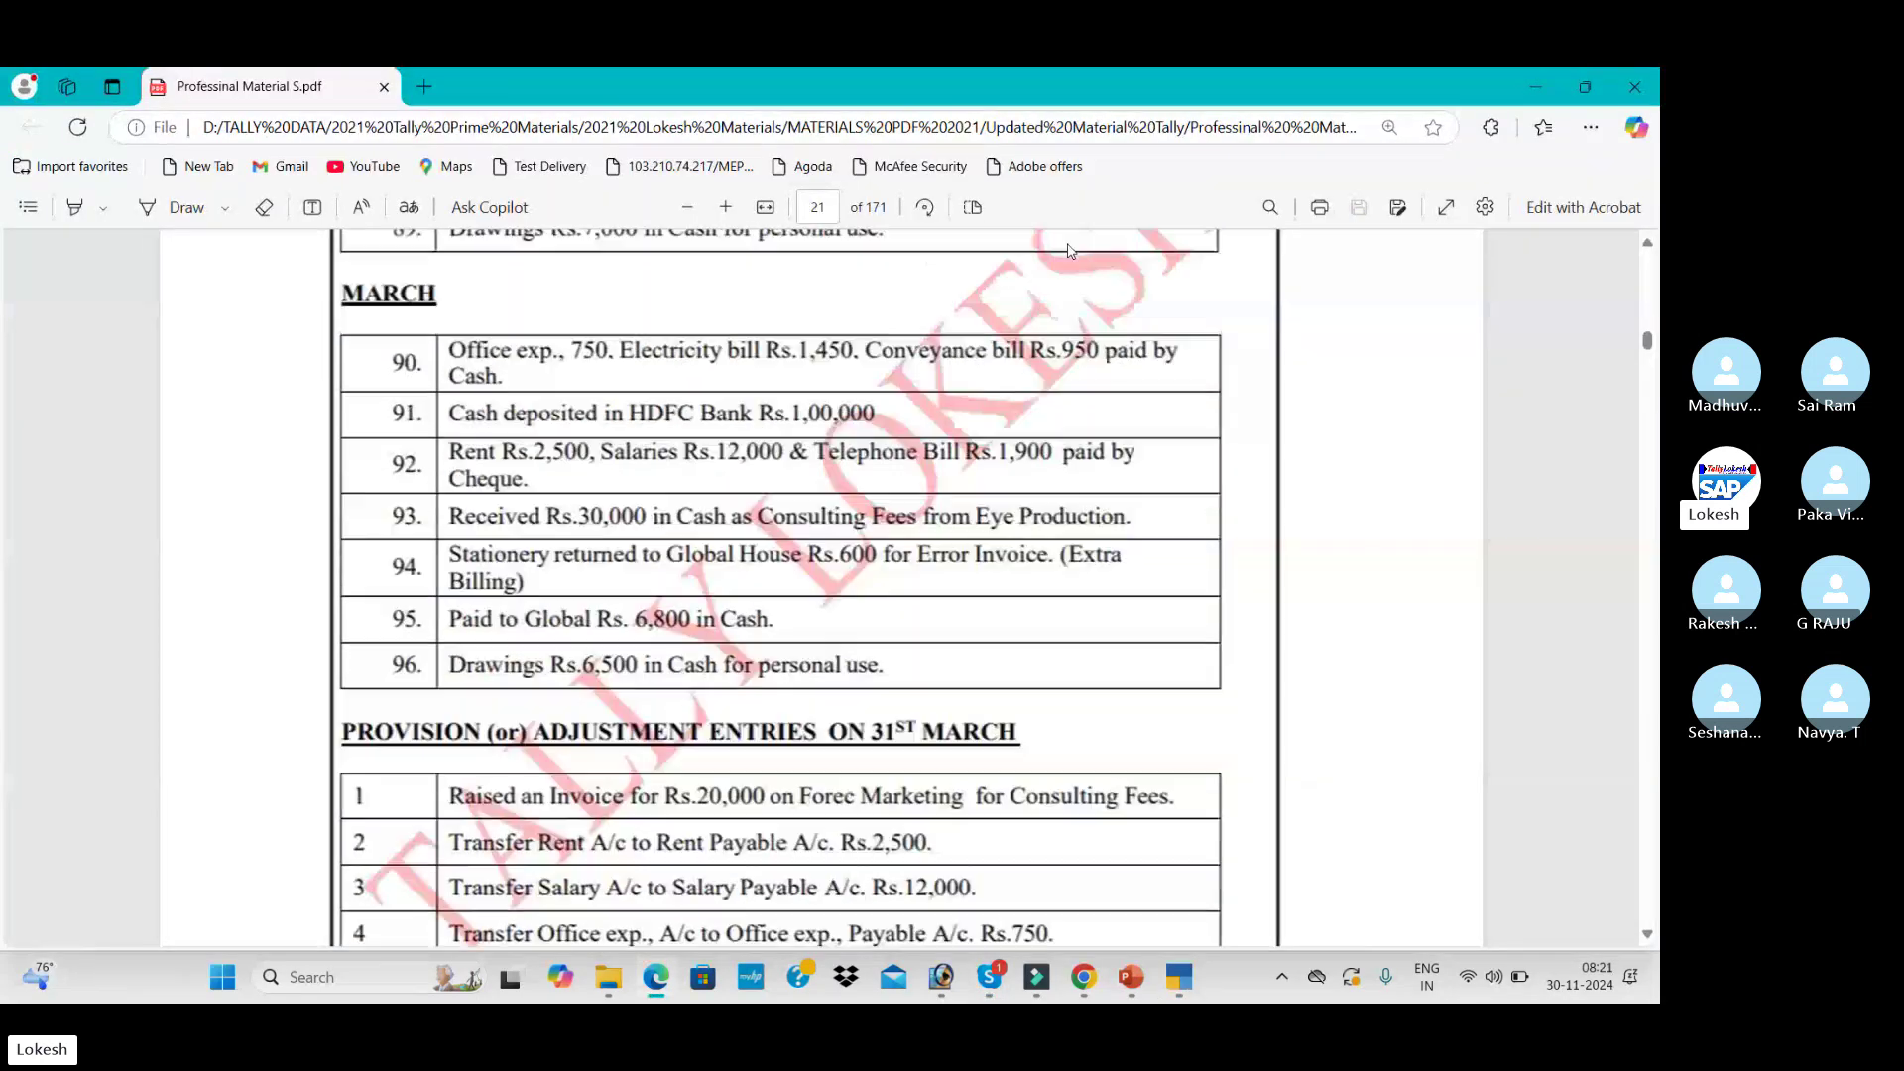
pyautogui.scroll(3, 1067, 249)
pyautogui.scroll(1, 744, 441)
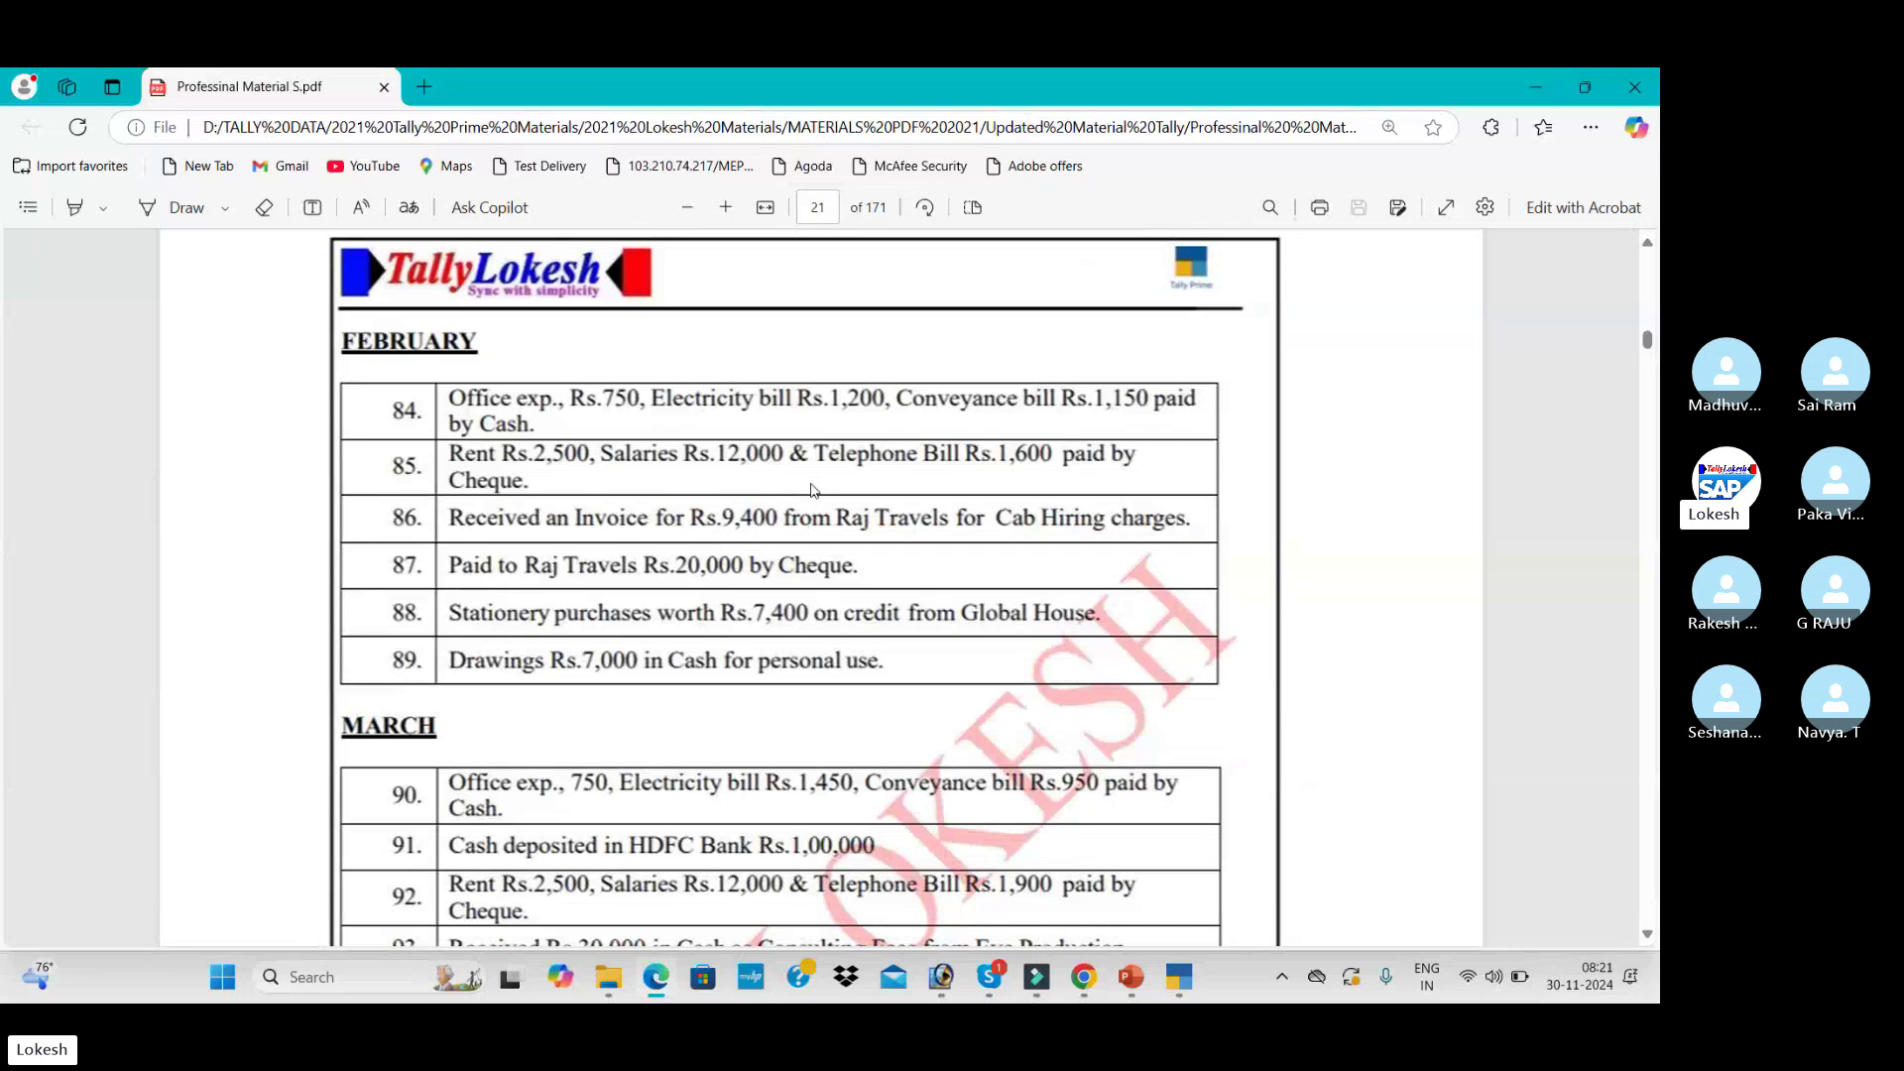
pyautogui.scroll(6, 813, 487)
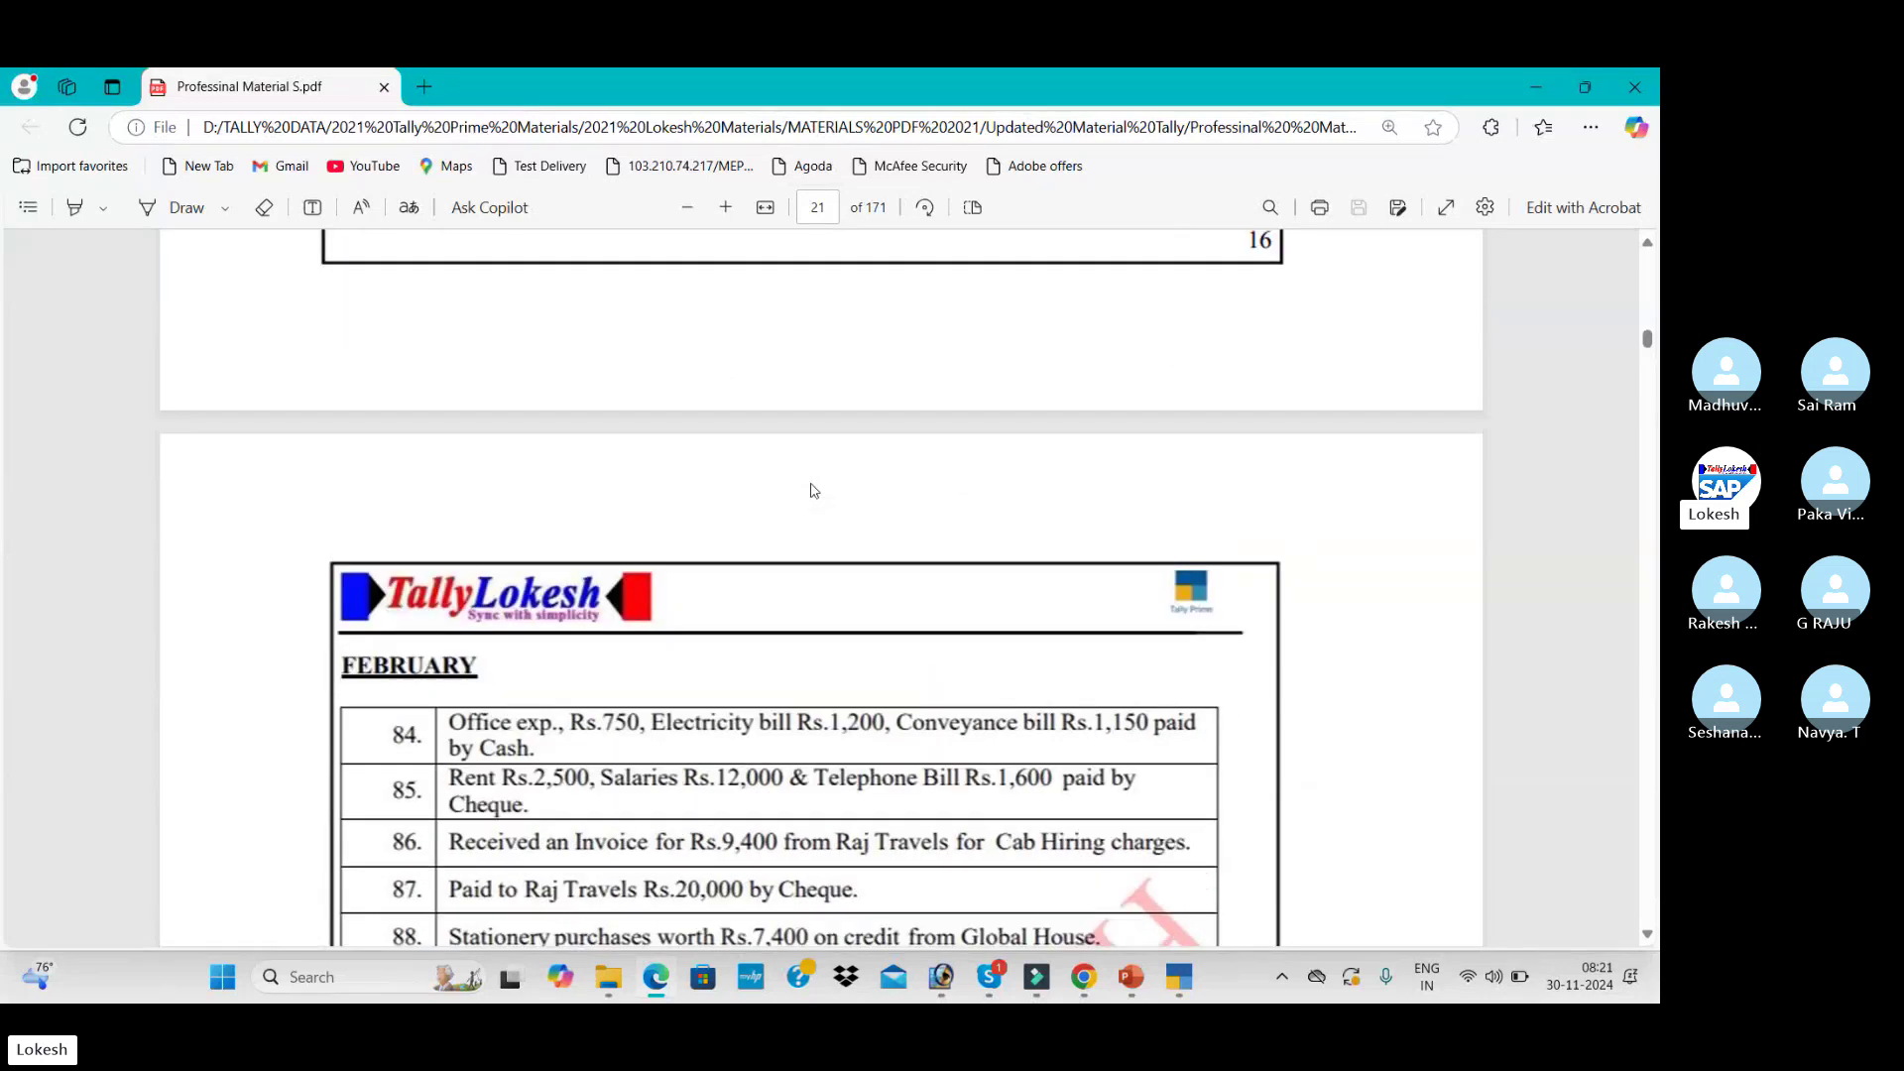
pyautogui.scroll(6, 820, 484)
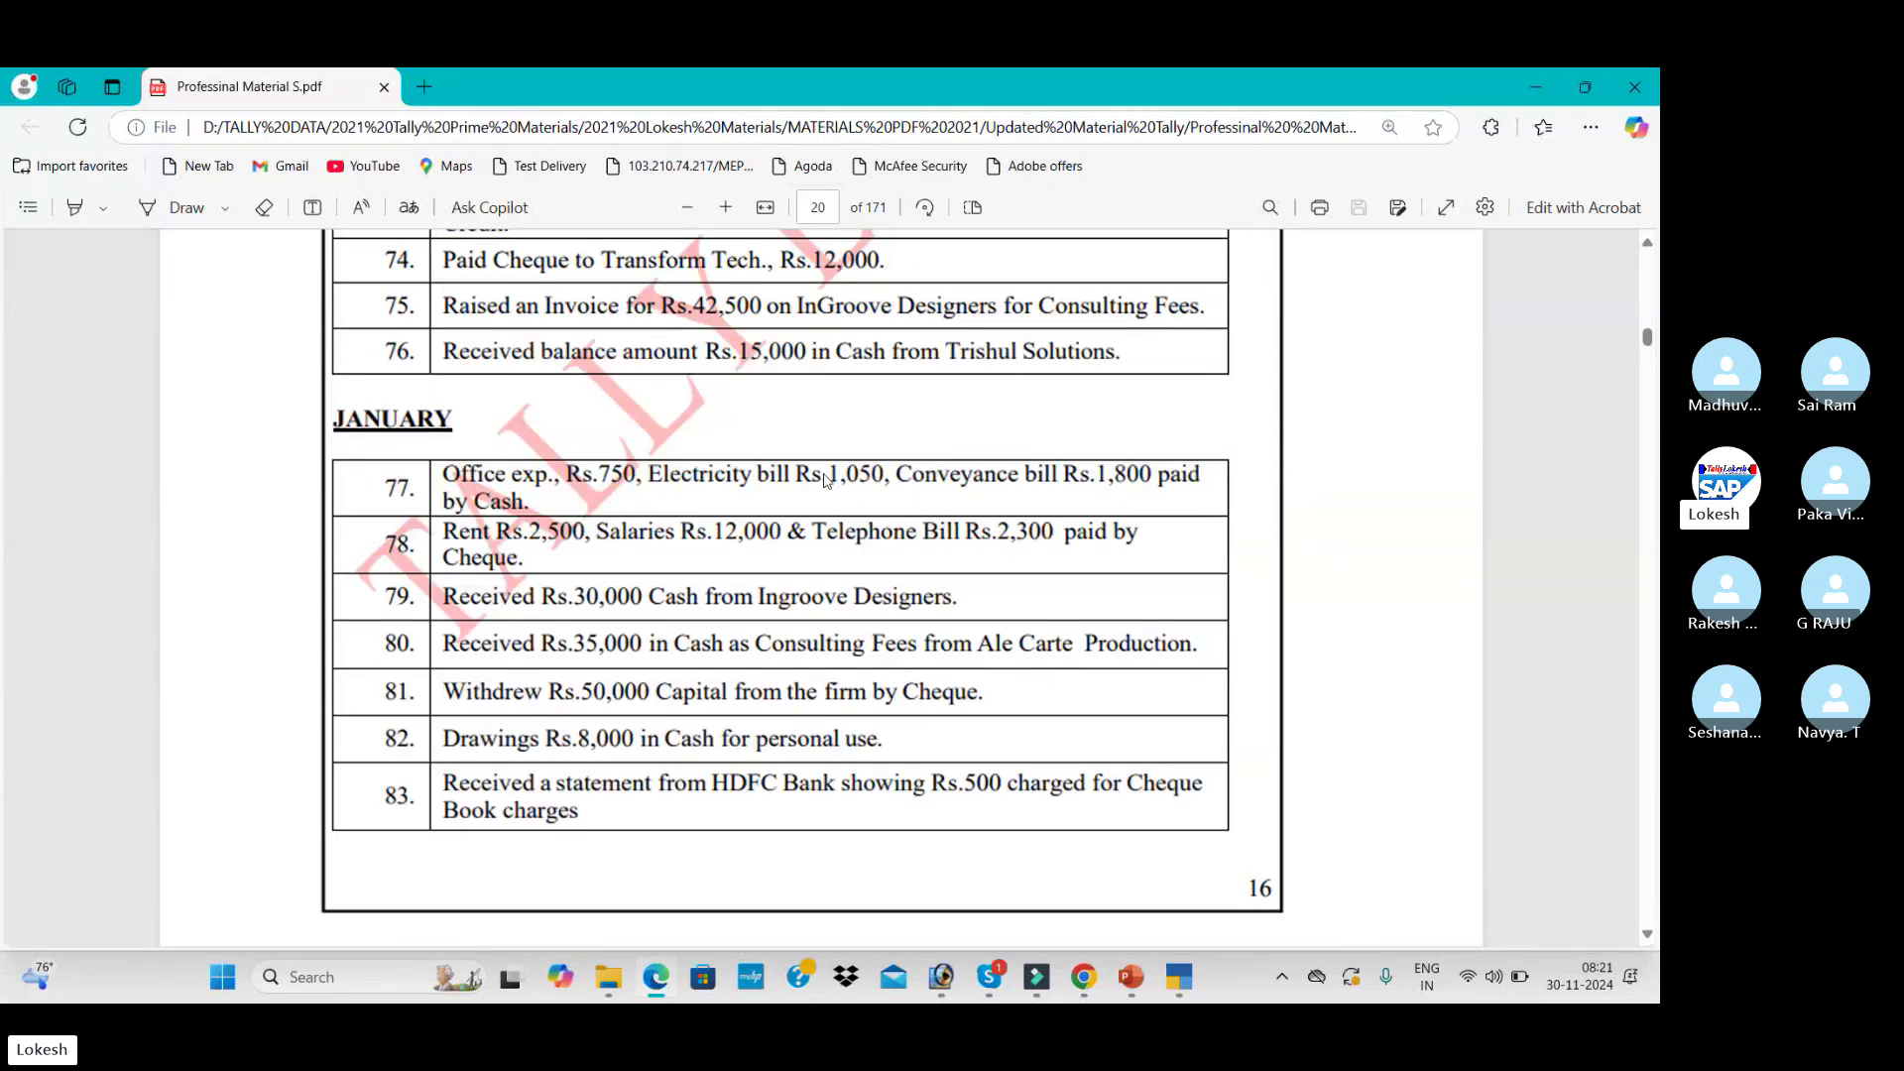
pyautogui.scroll(2, 827, 480)
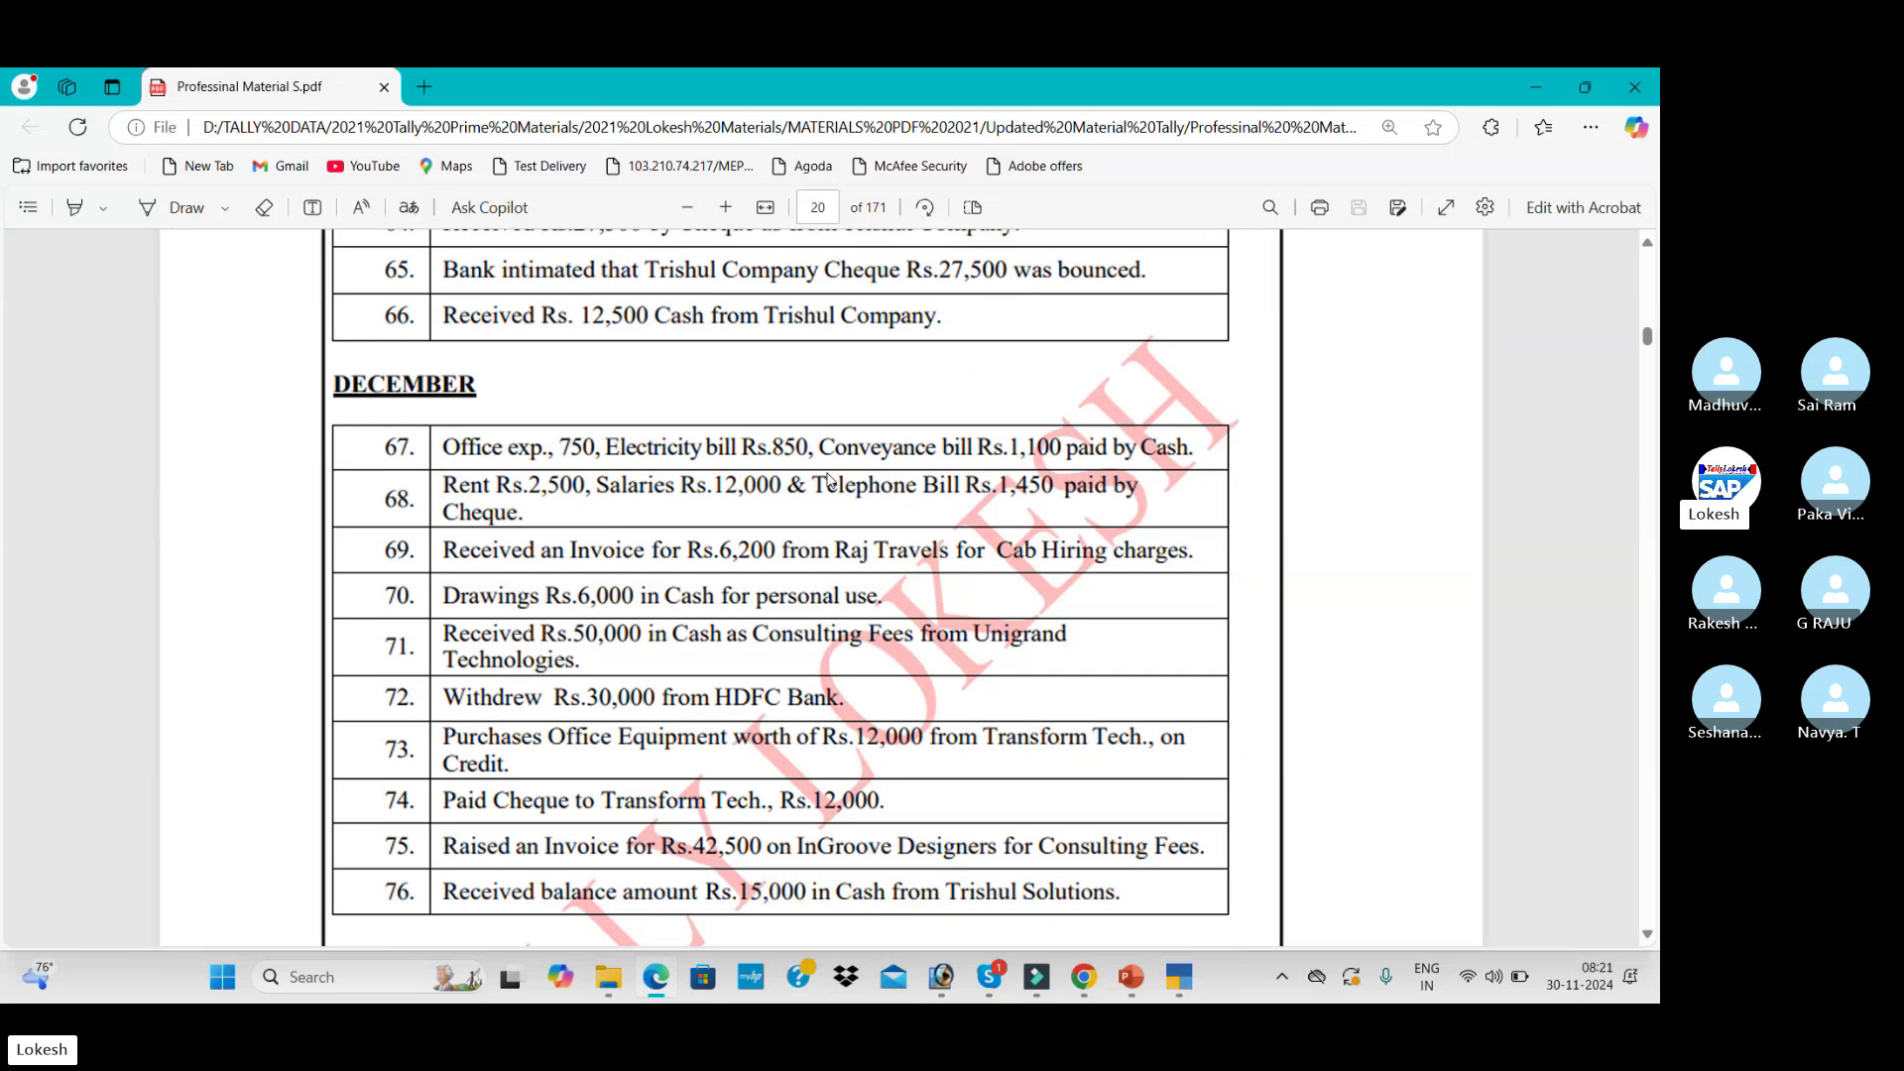
pyautogui.scroll(6, 829, 479)
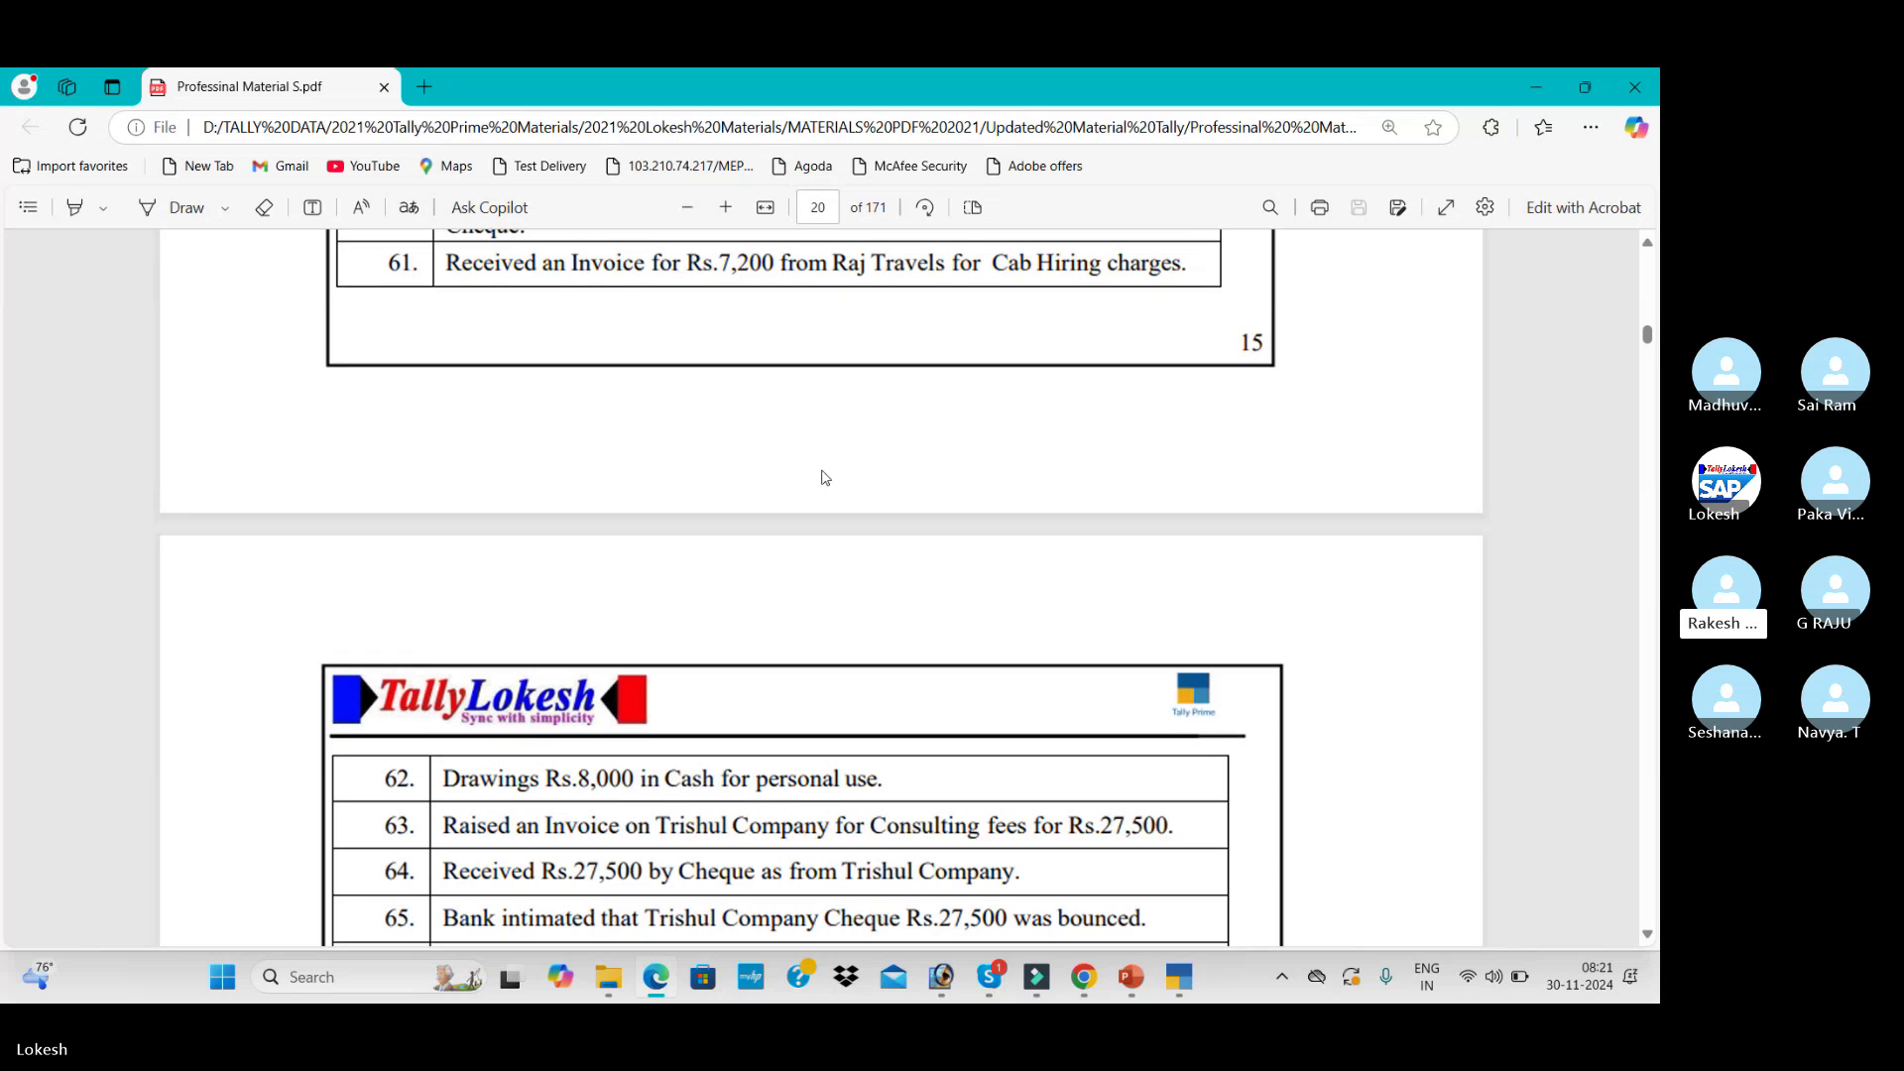
pyautogui.scroll(9, 821, 478)
pyautogui.scroll(20, 821, 478)
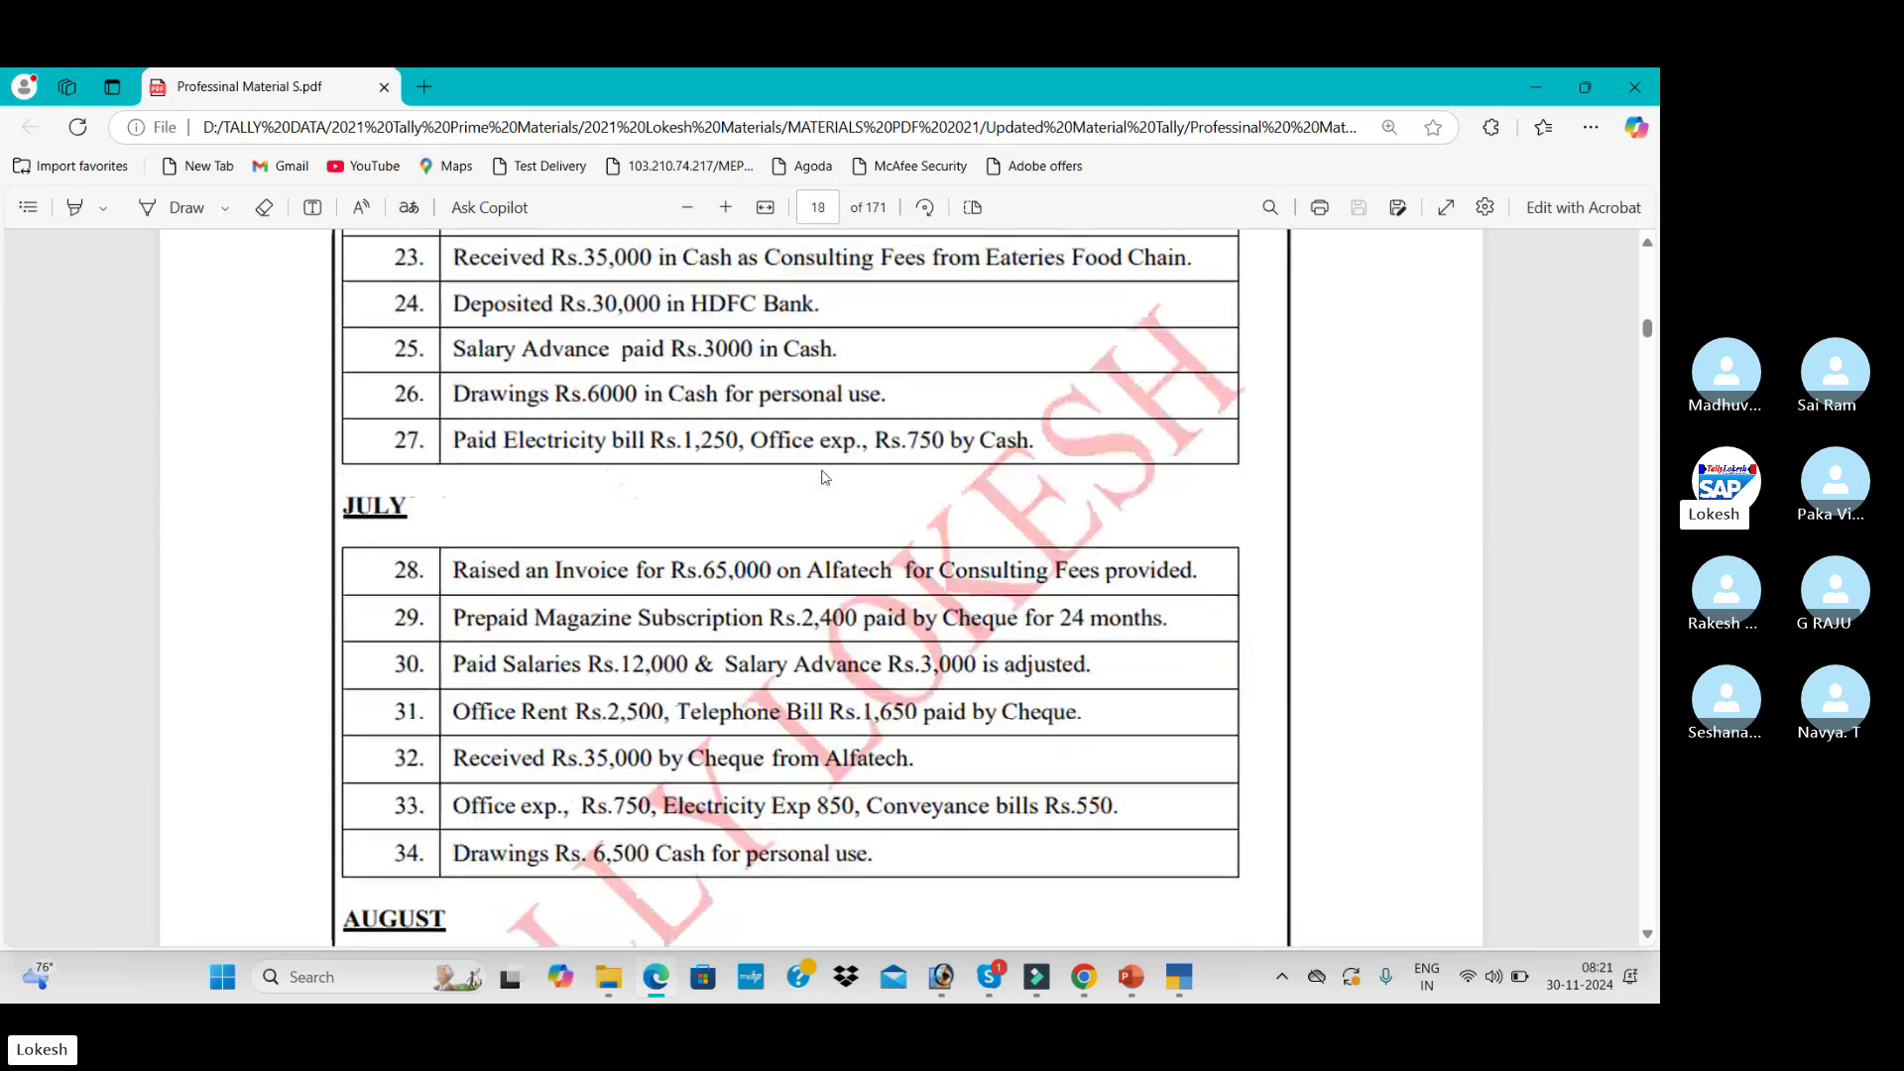
pyautogui.scroll(5, 821, 477)
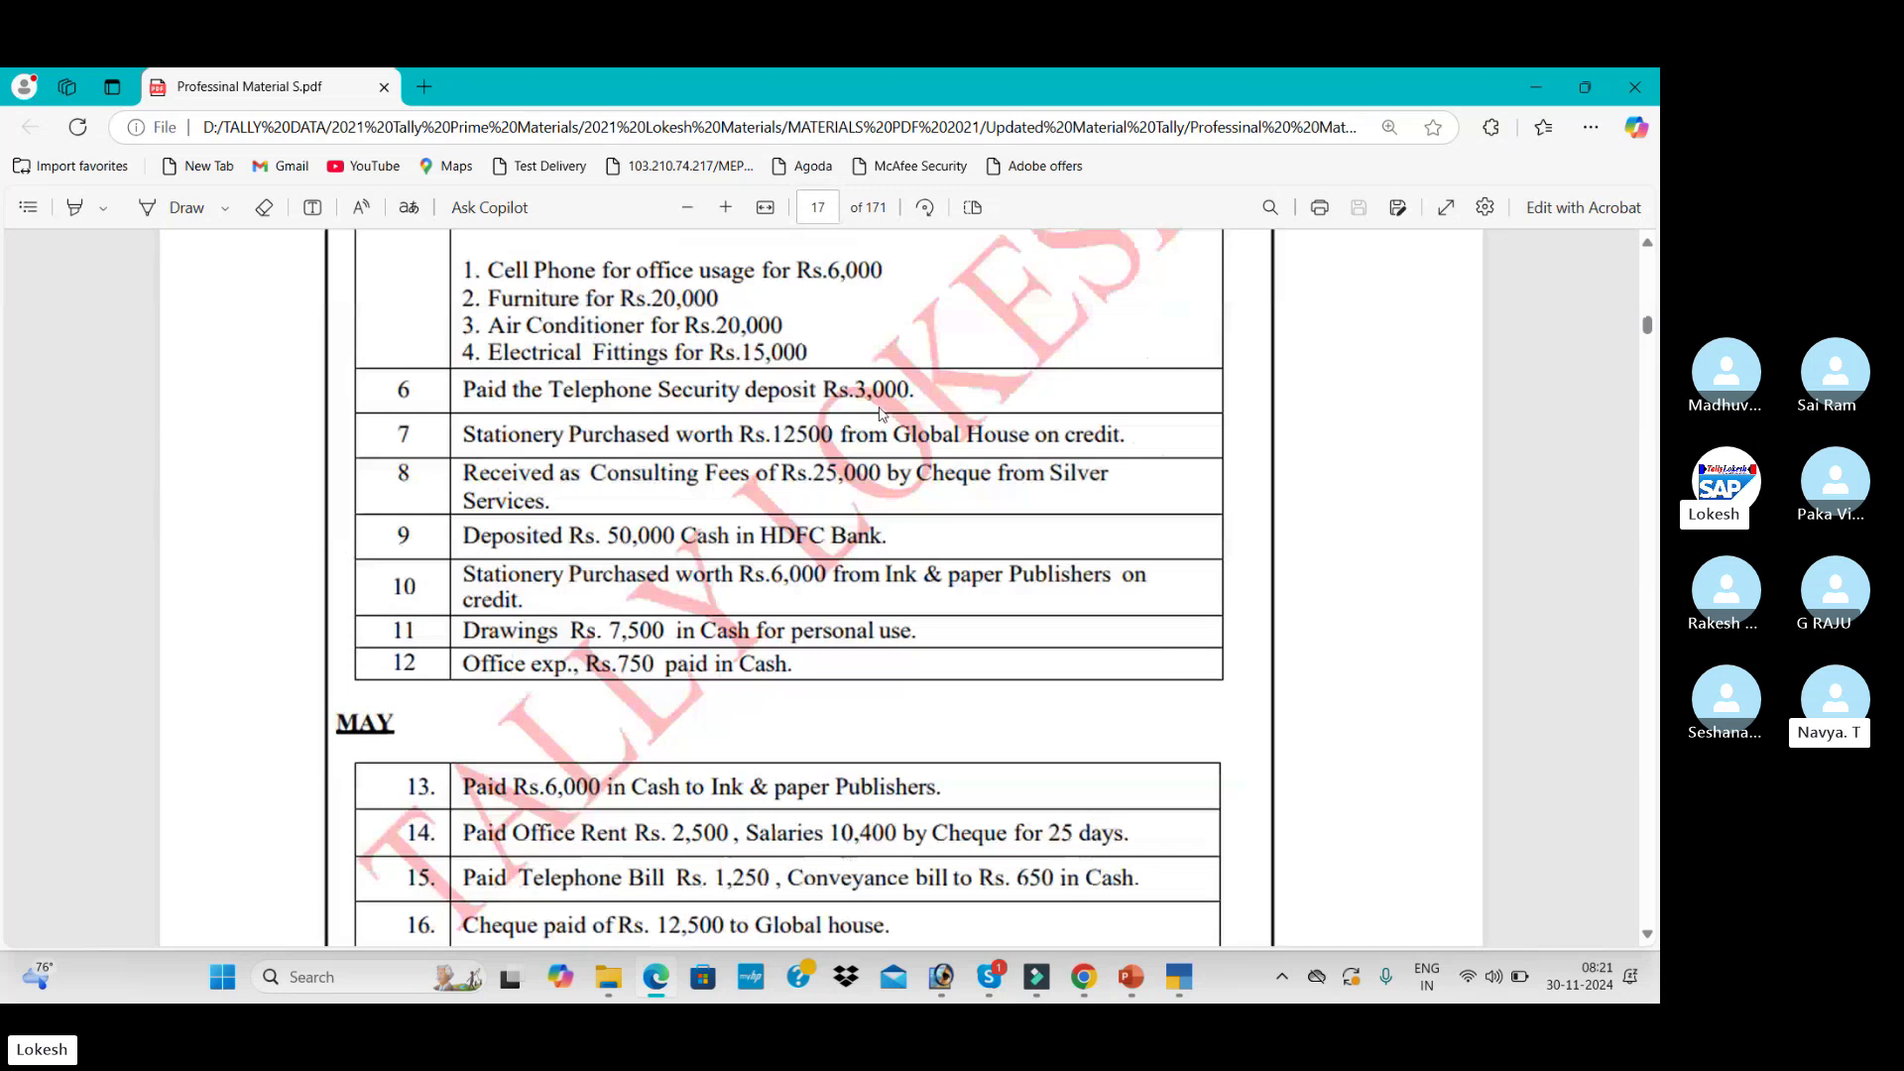
# - Check the Skype call, return to the PDF, and review the transactions from entry 1 through the September and October entries
pyautogui.hotkey('alt', 'Tab')
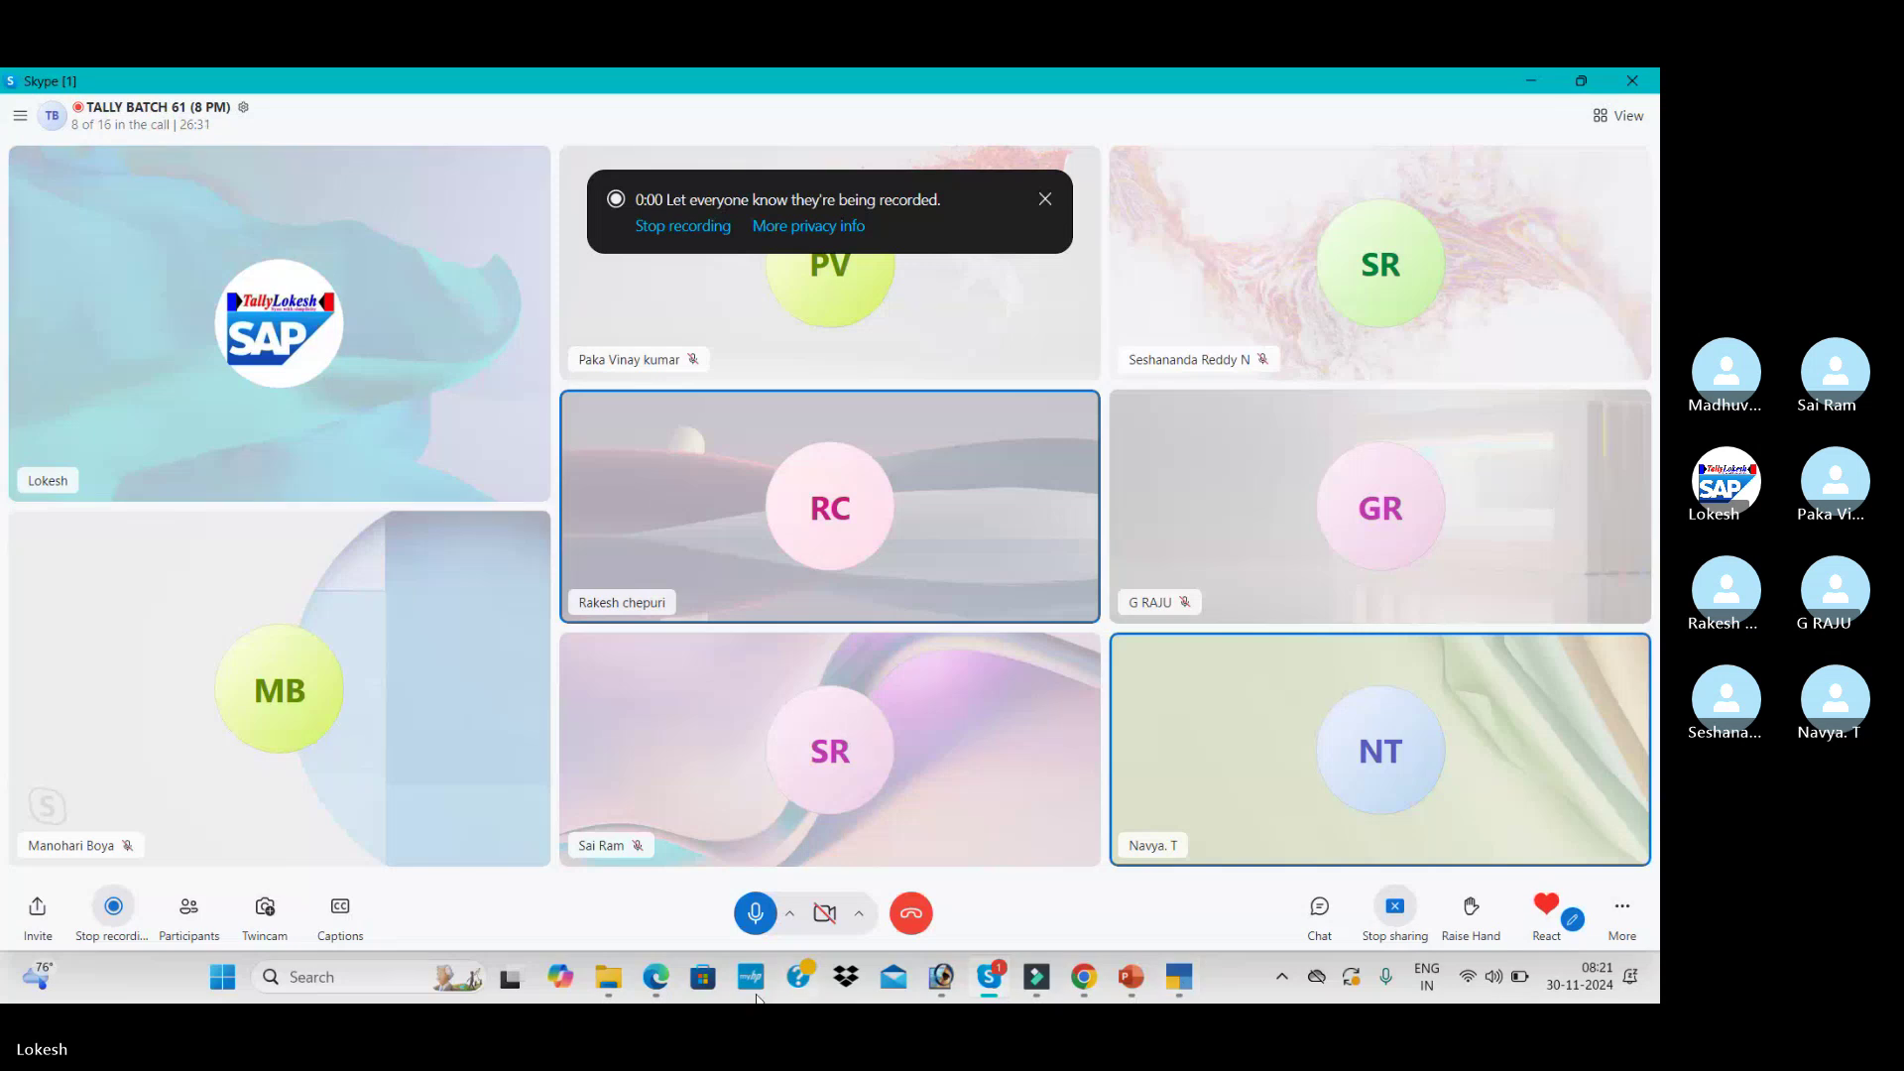
pyautogui.moveTo(615, 982)
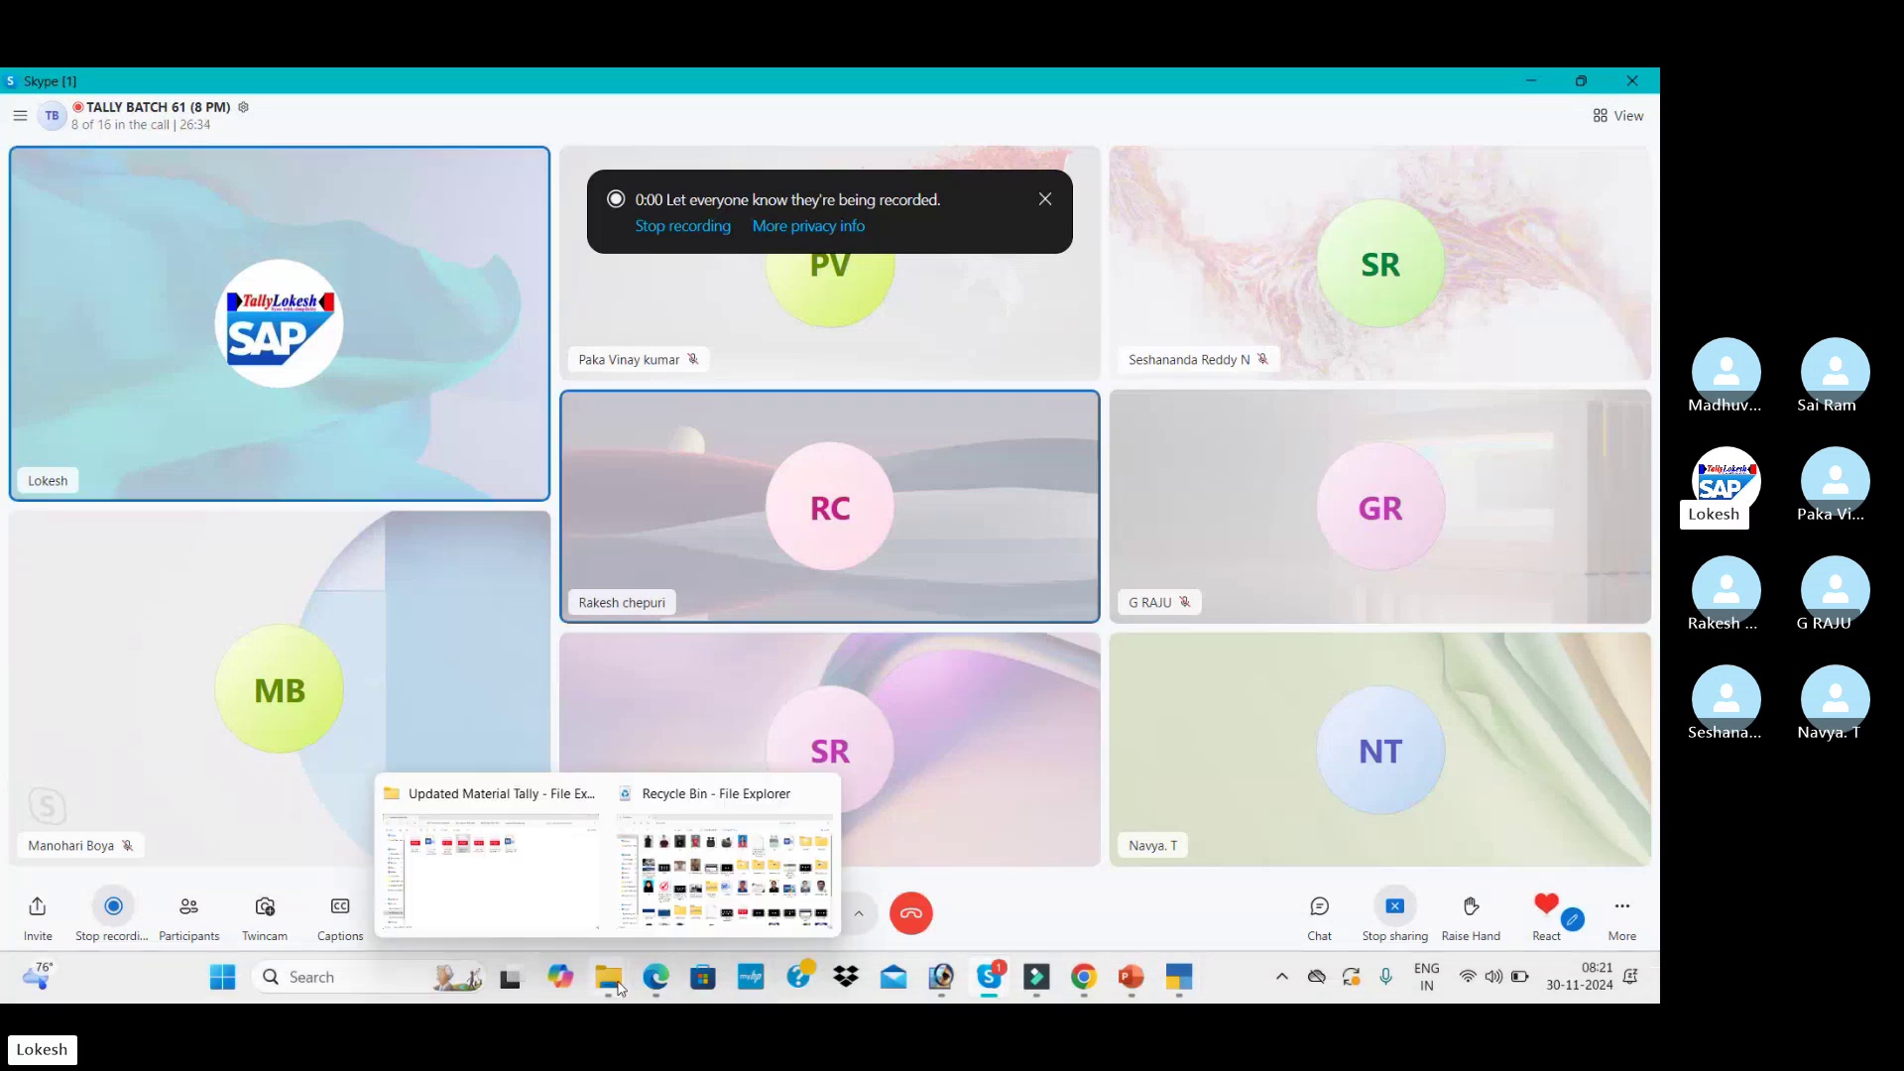
pyautogui.moveTo(605, 938)
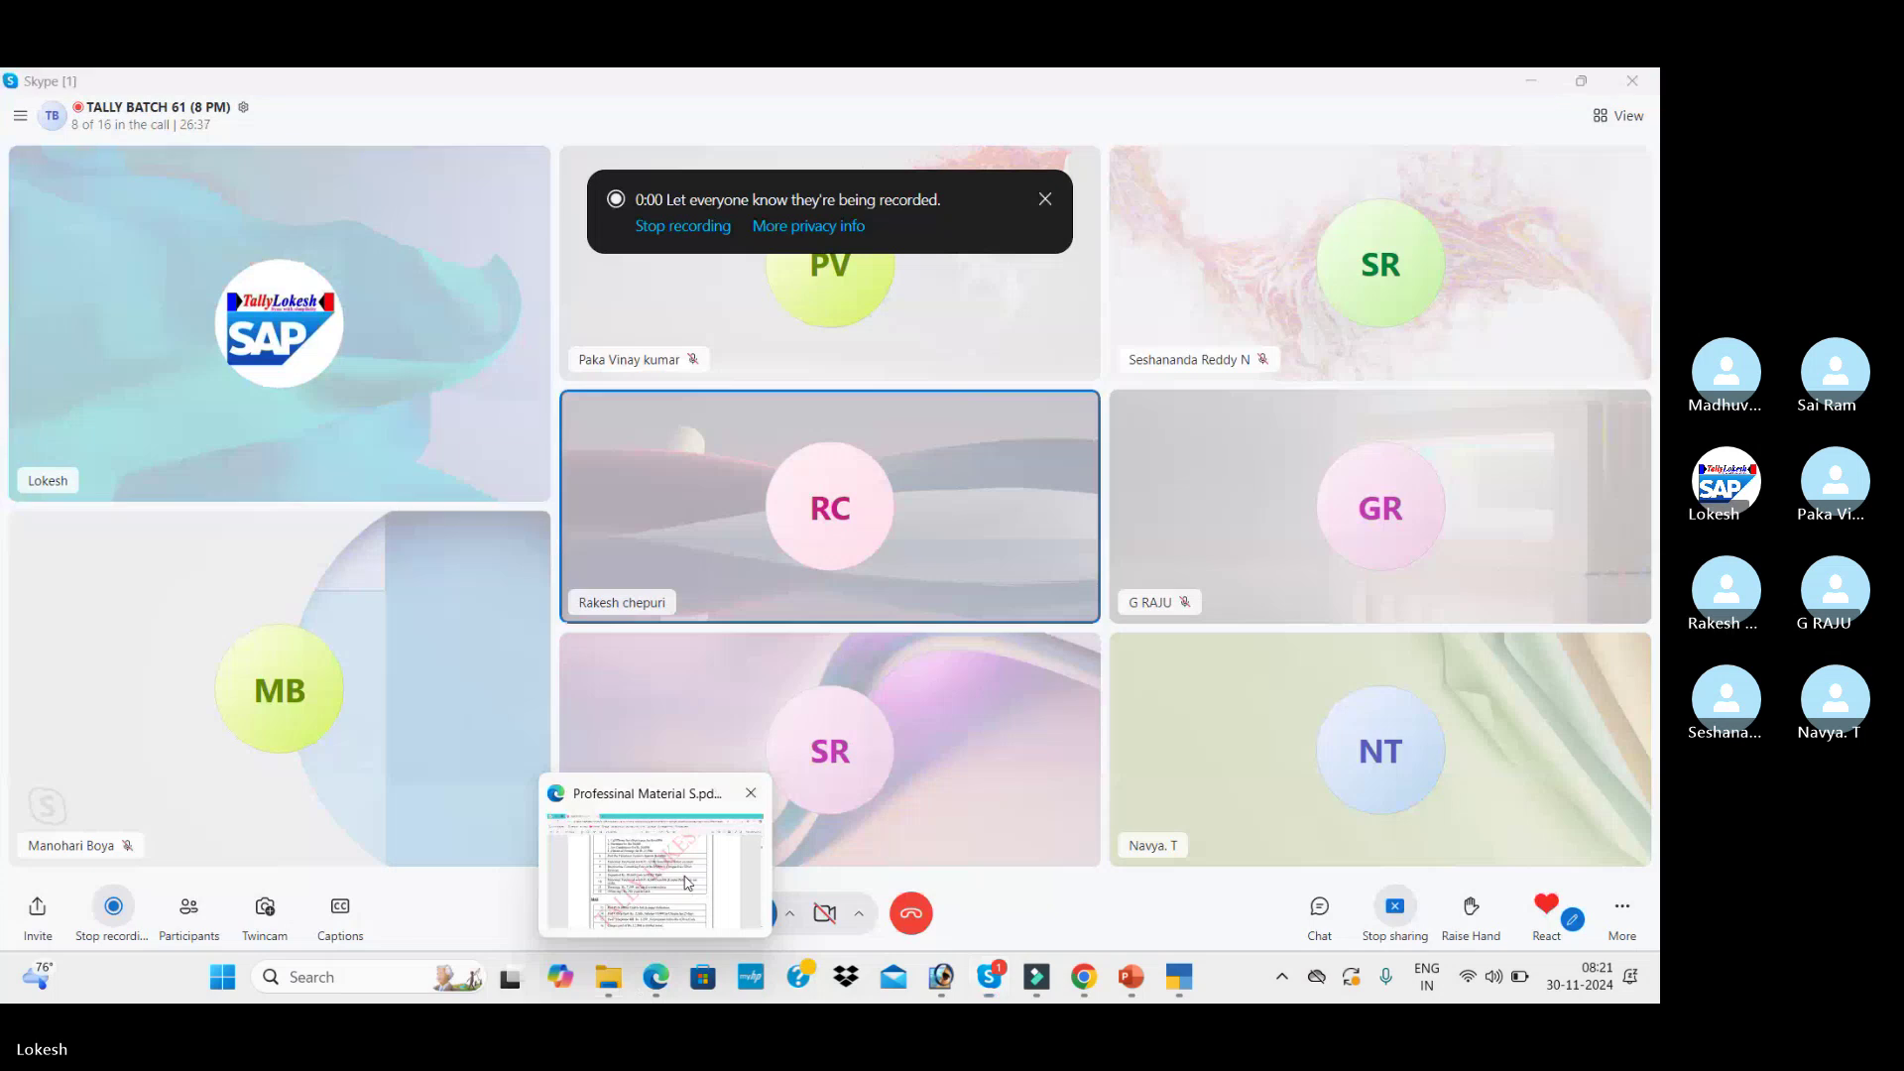
pyautogui.click(688, 882)
pyautogui.scroll(3, 869, 532)
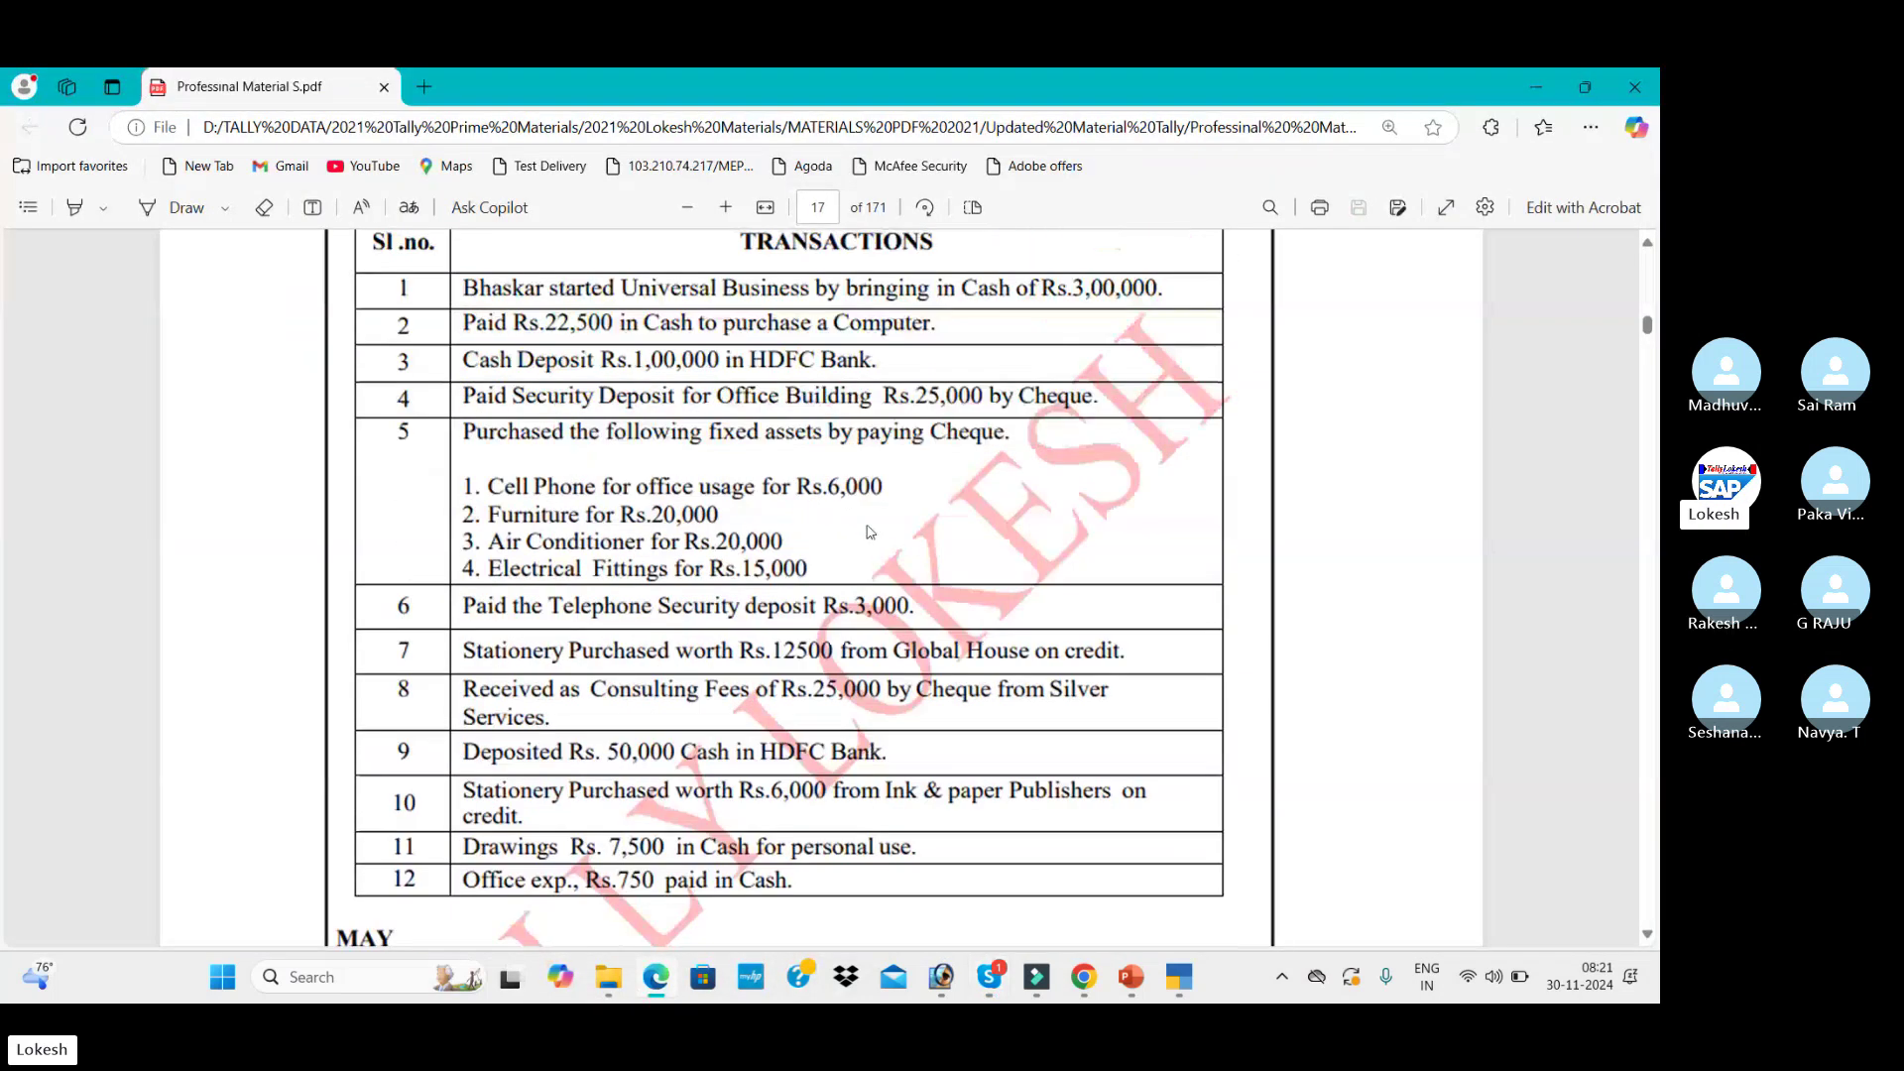
pyautogui.scroll(-10, 895, 579)
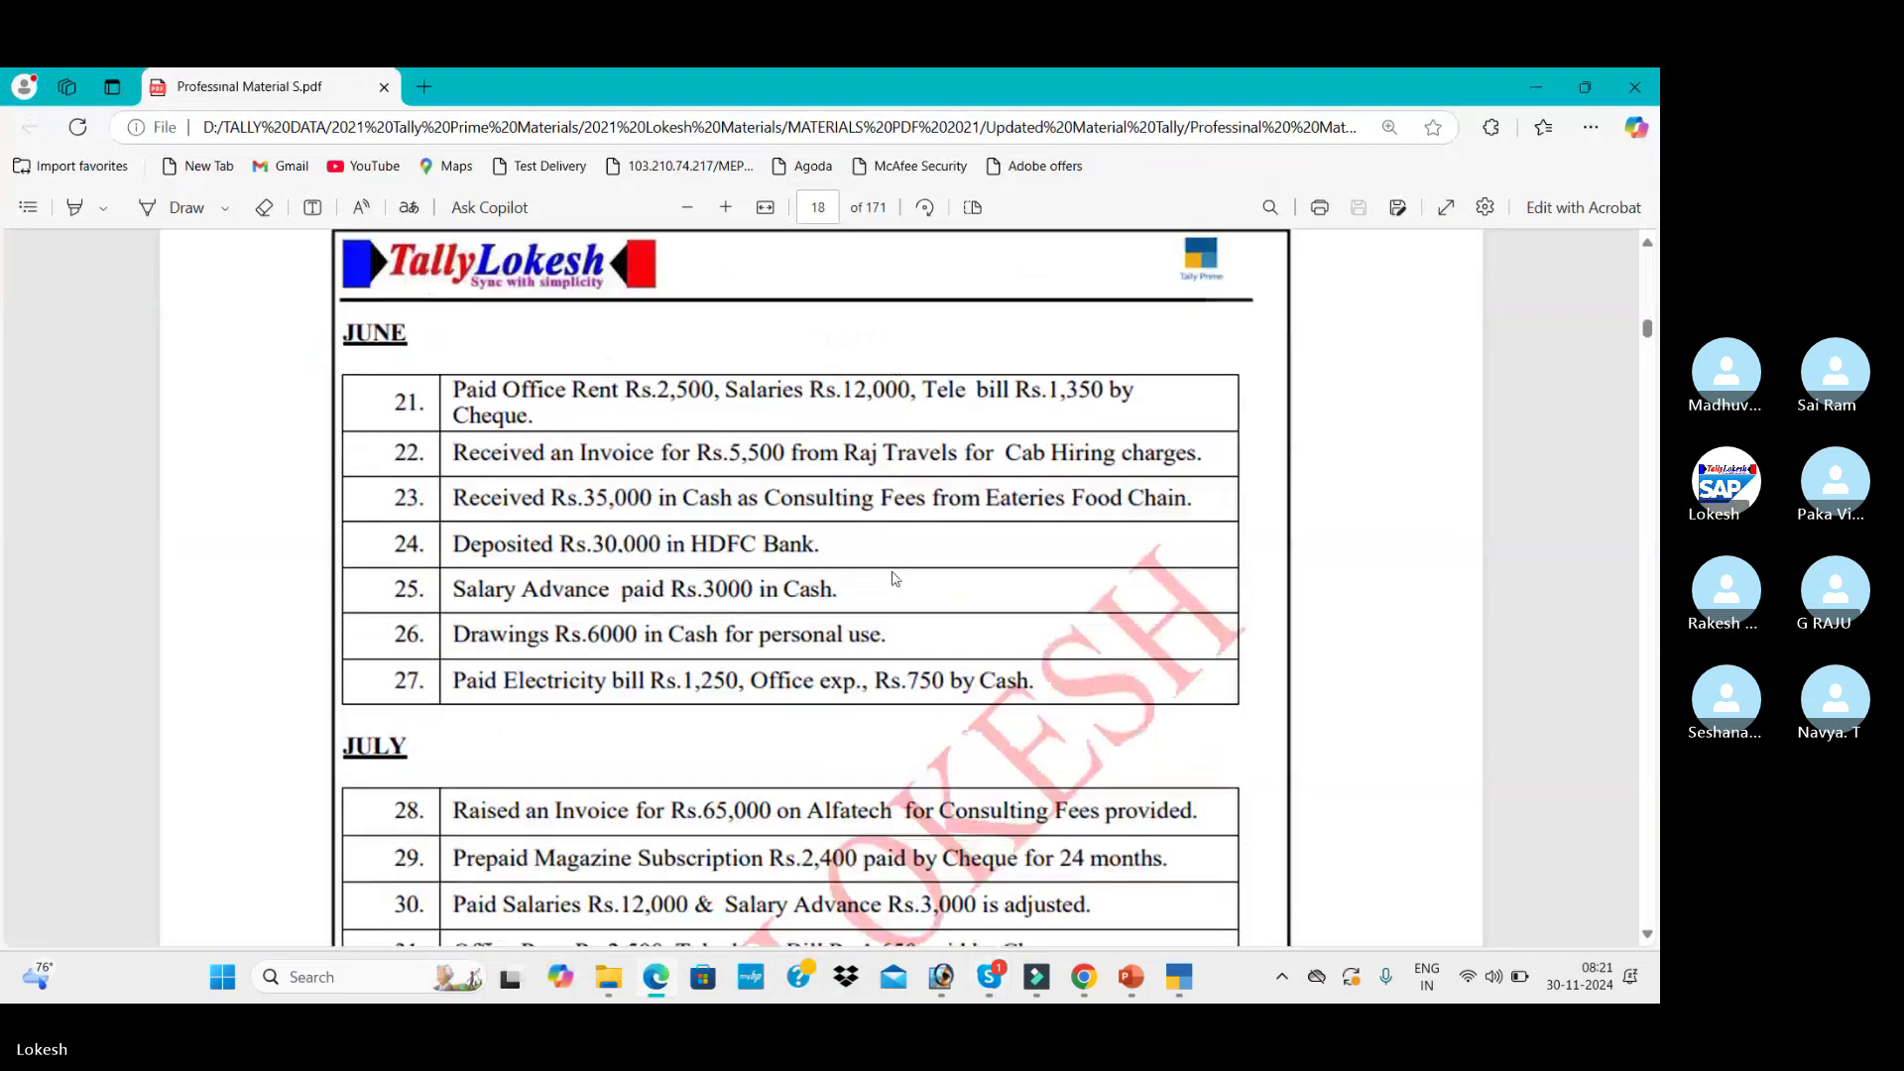
pyautogui.scroll(-5, 866, 570)
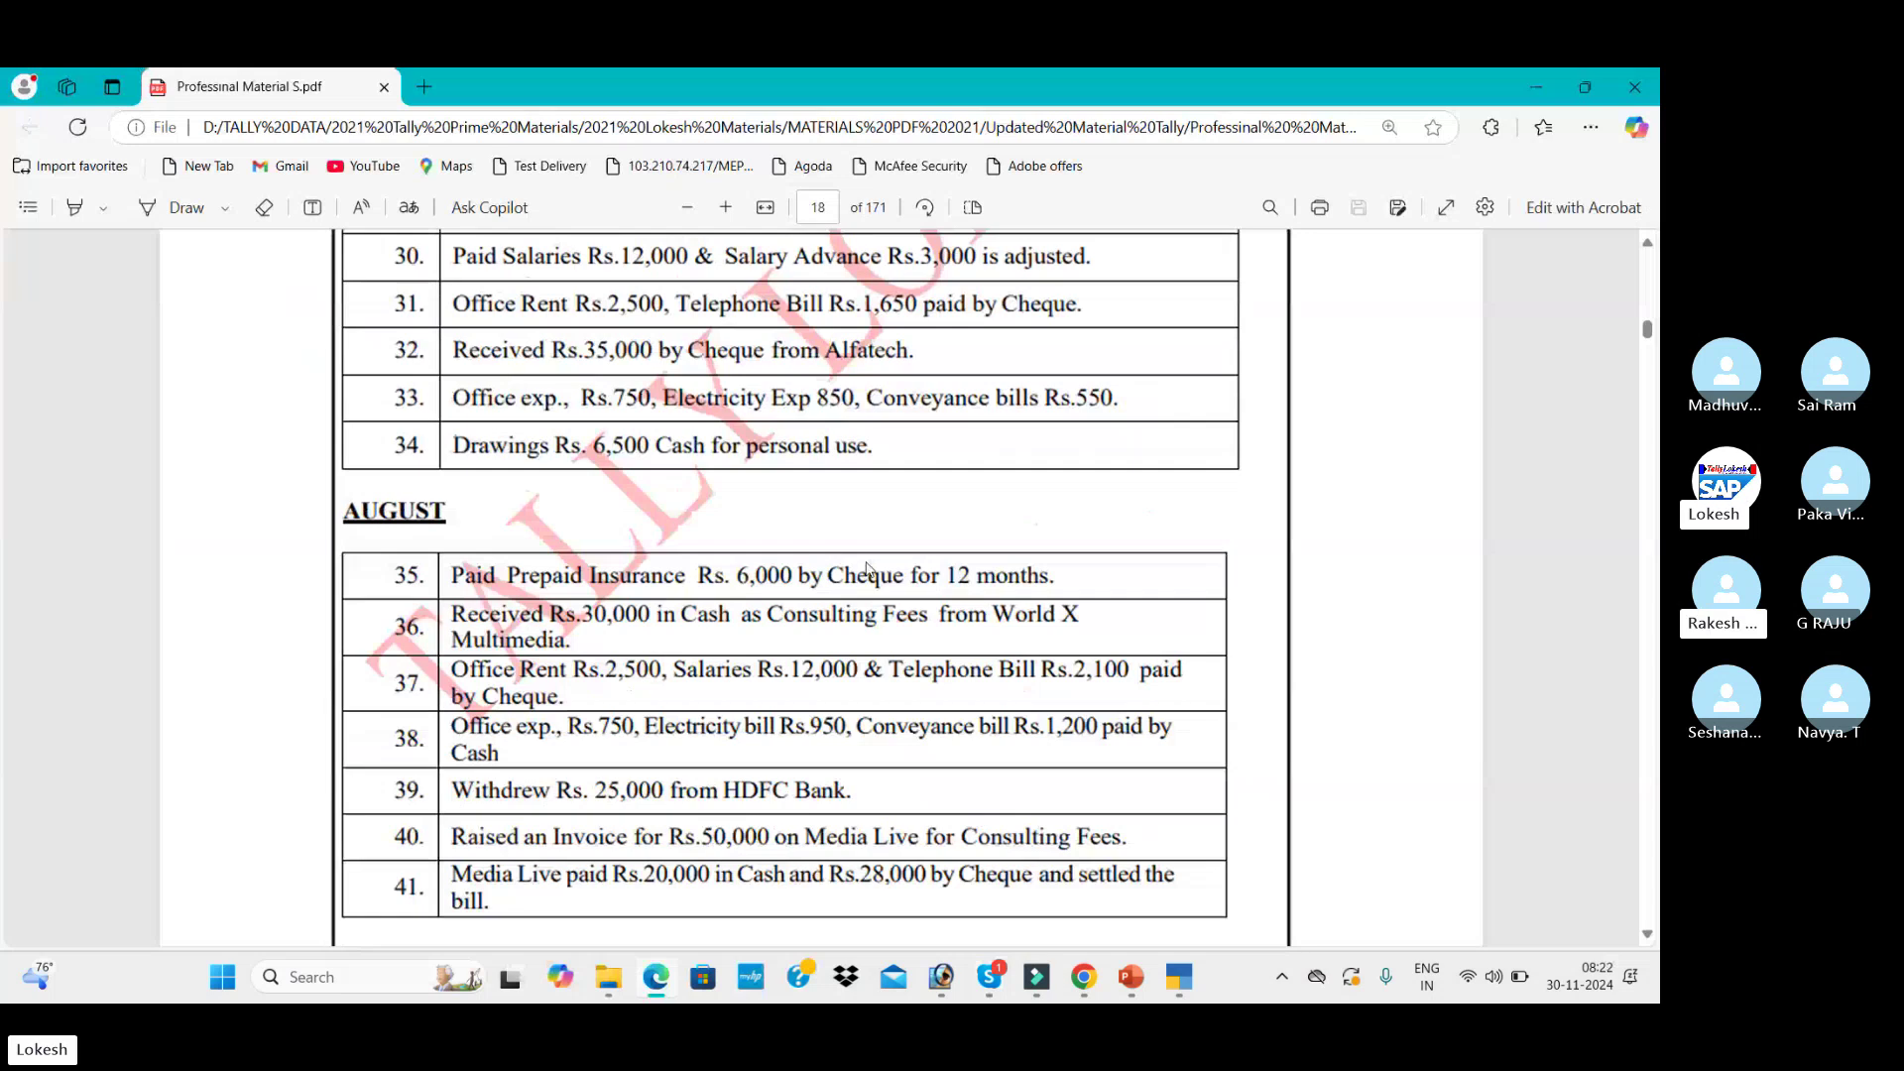
pyautogui.scroll(-4, 884, 632)
pyautogui.scroll(-6, 885, 632)
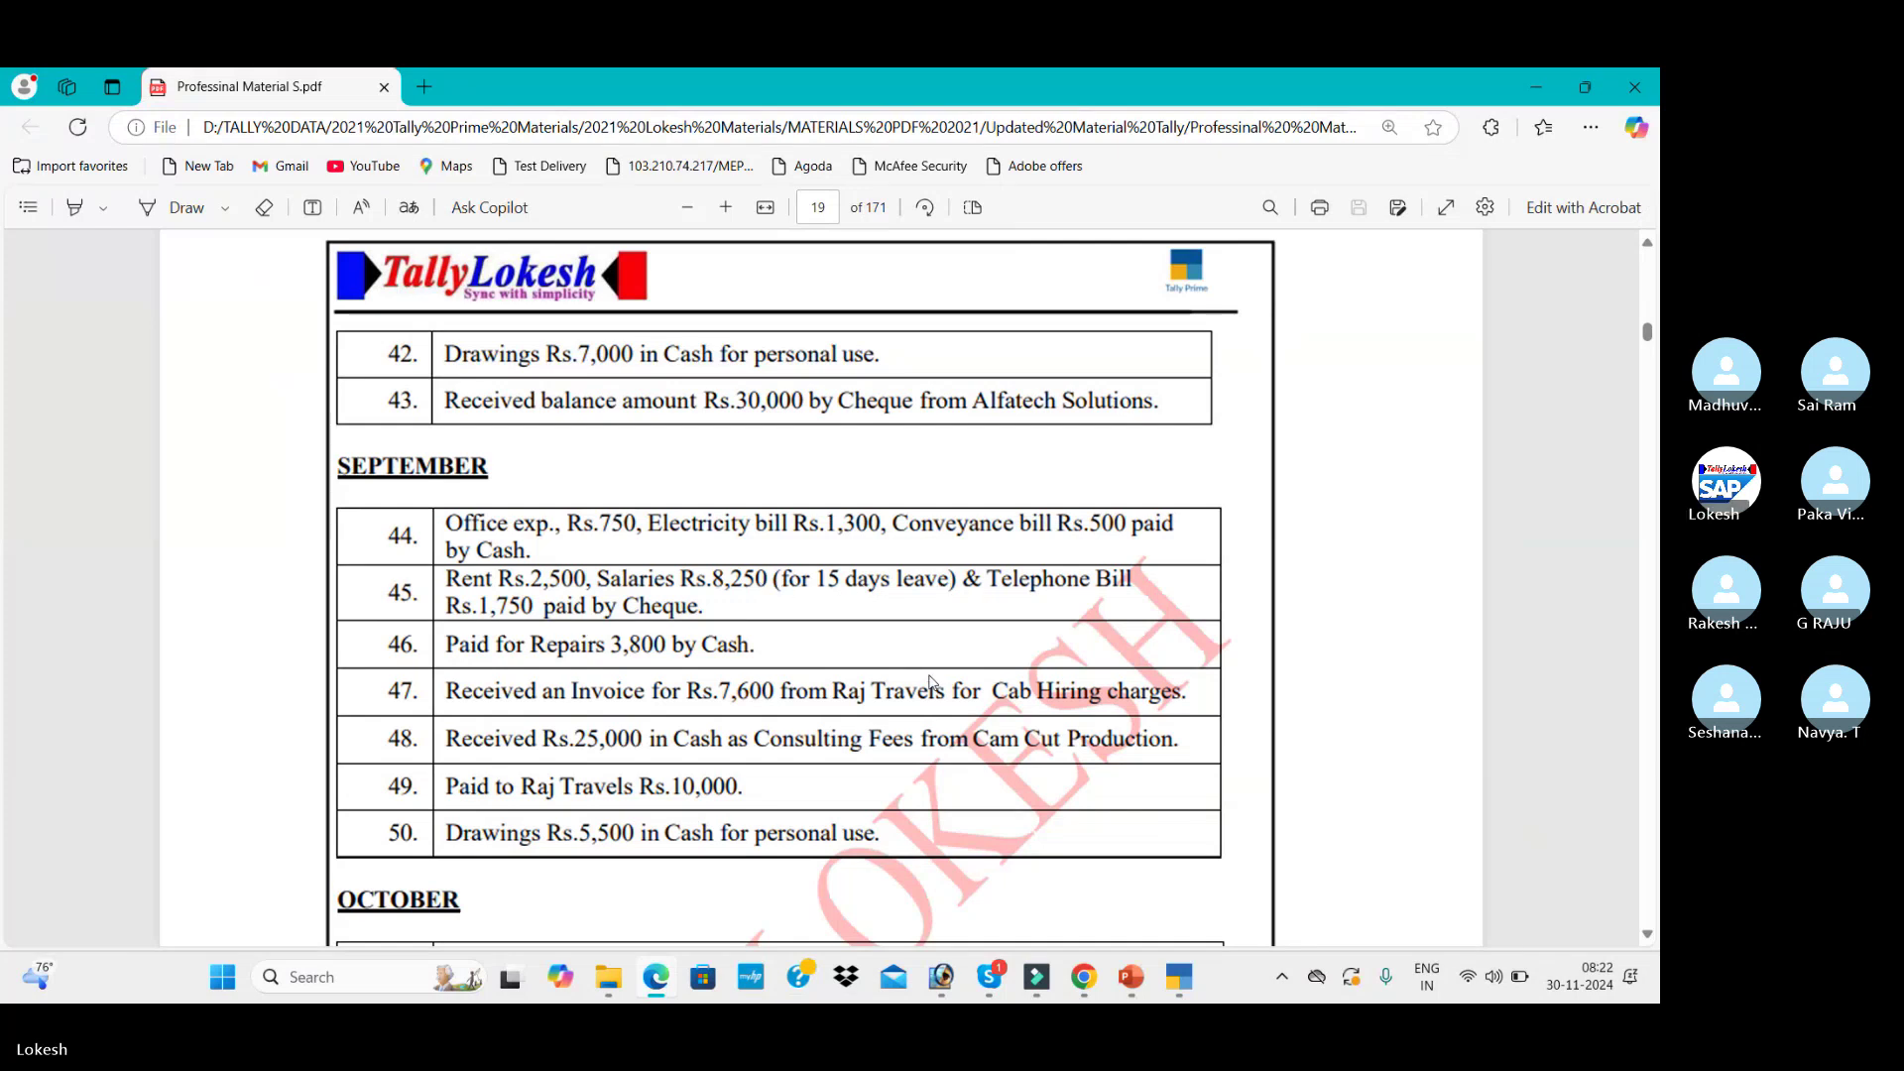
pyautogui.scroll(-1, 932, 682)
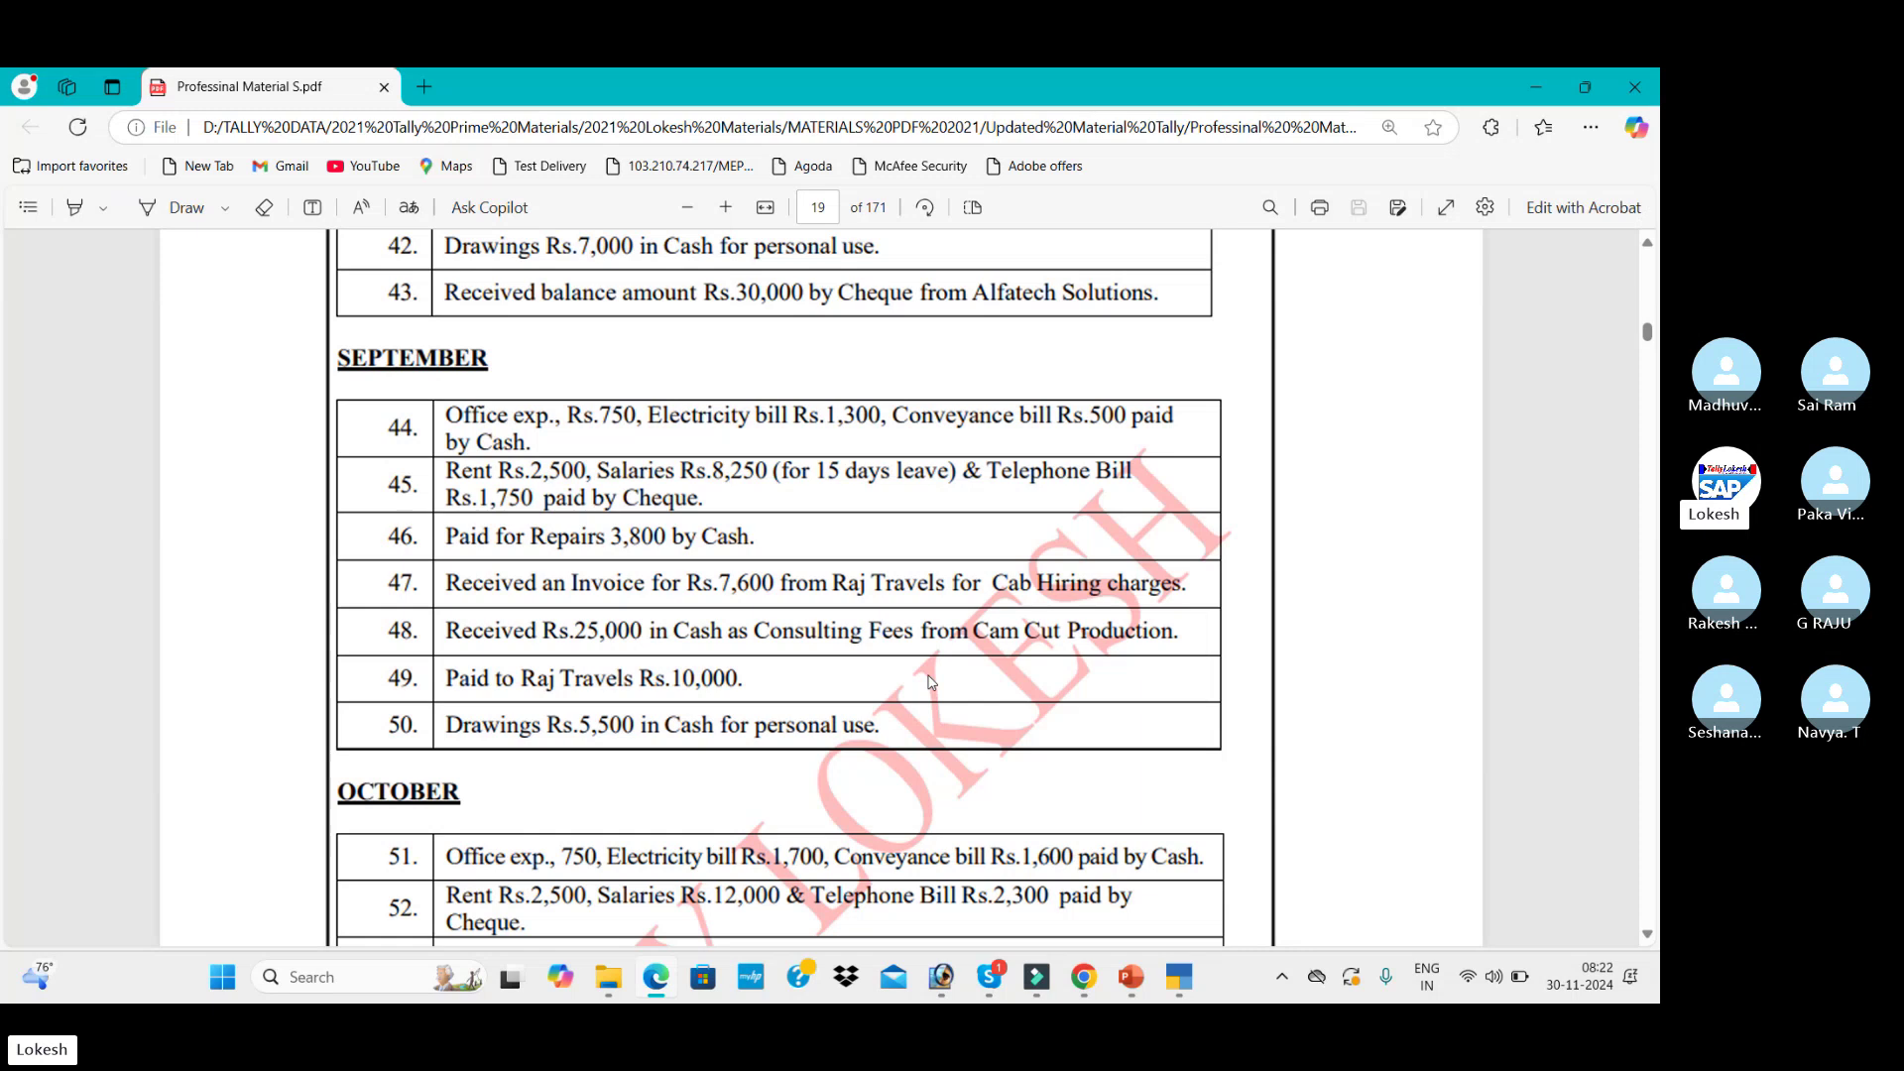